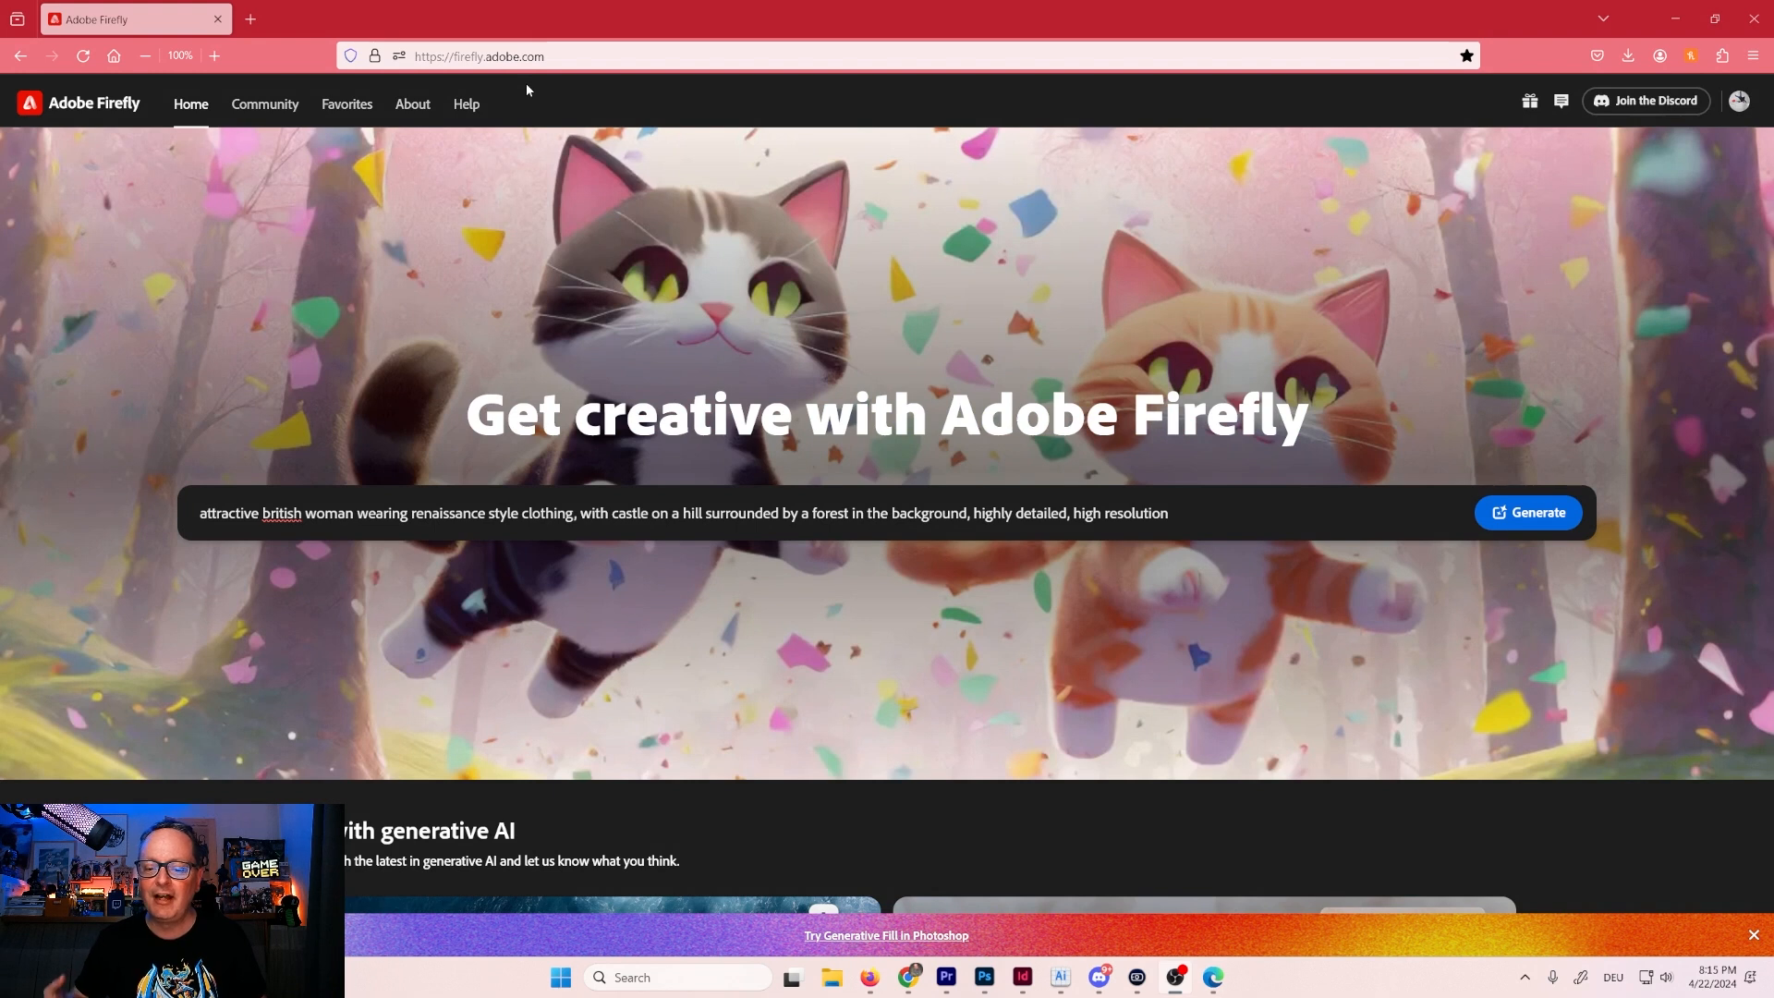
Append ", photo realistic," to the end of the renaissance woman prompt and generate the images.
triple_click(1170, 518)
click(1183, 522)
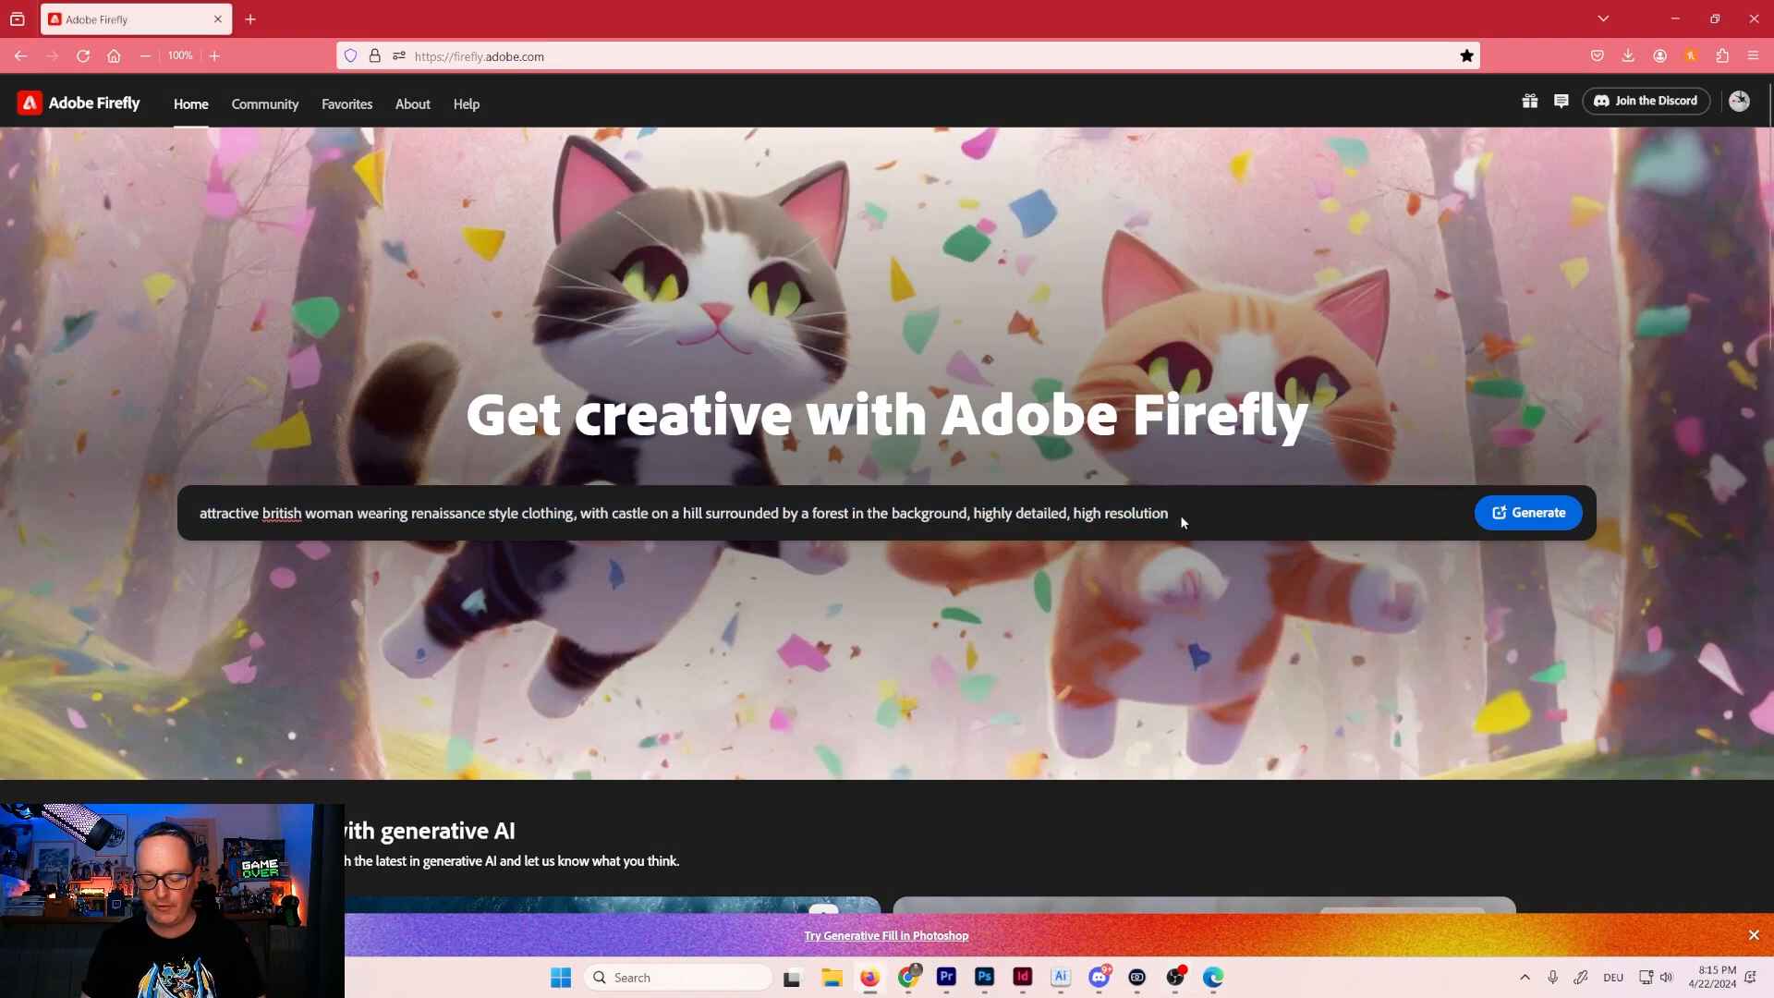
text(, ph)
key(BackSpace)
key(BackSpace)
key(BackSpace)
key(BackSpace)
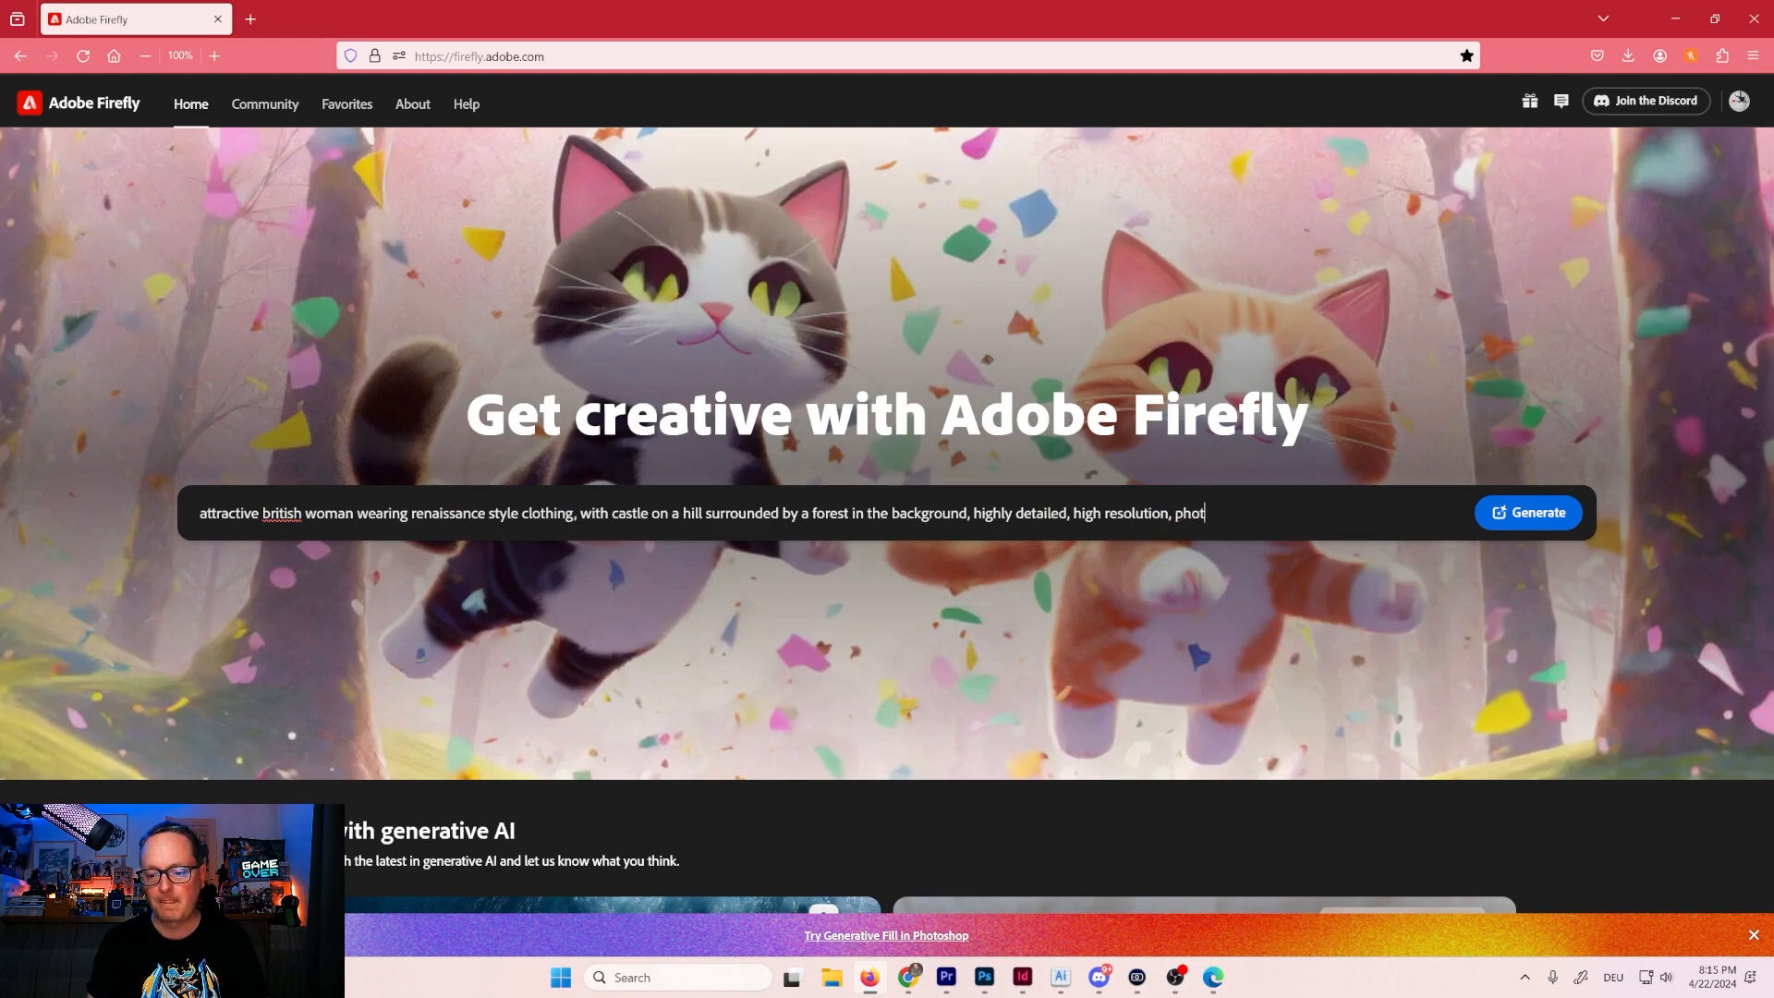
text(oto realistic,)
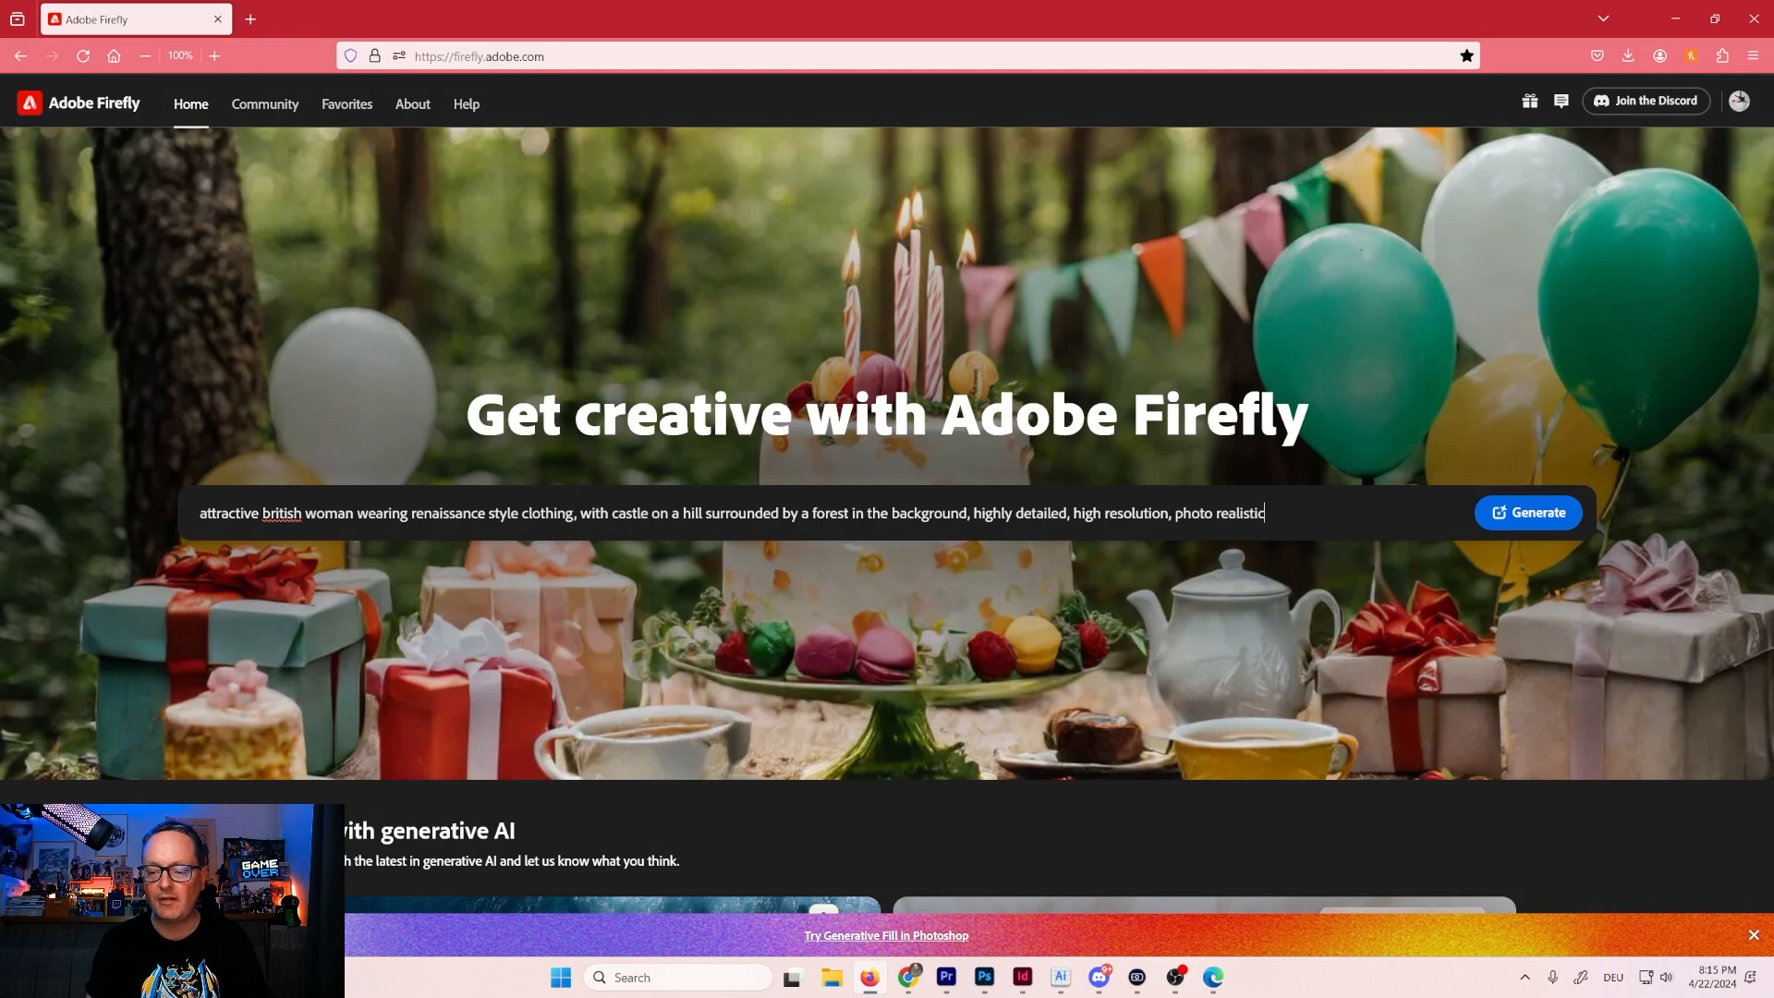
click(1534, 519)
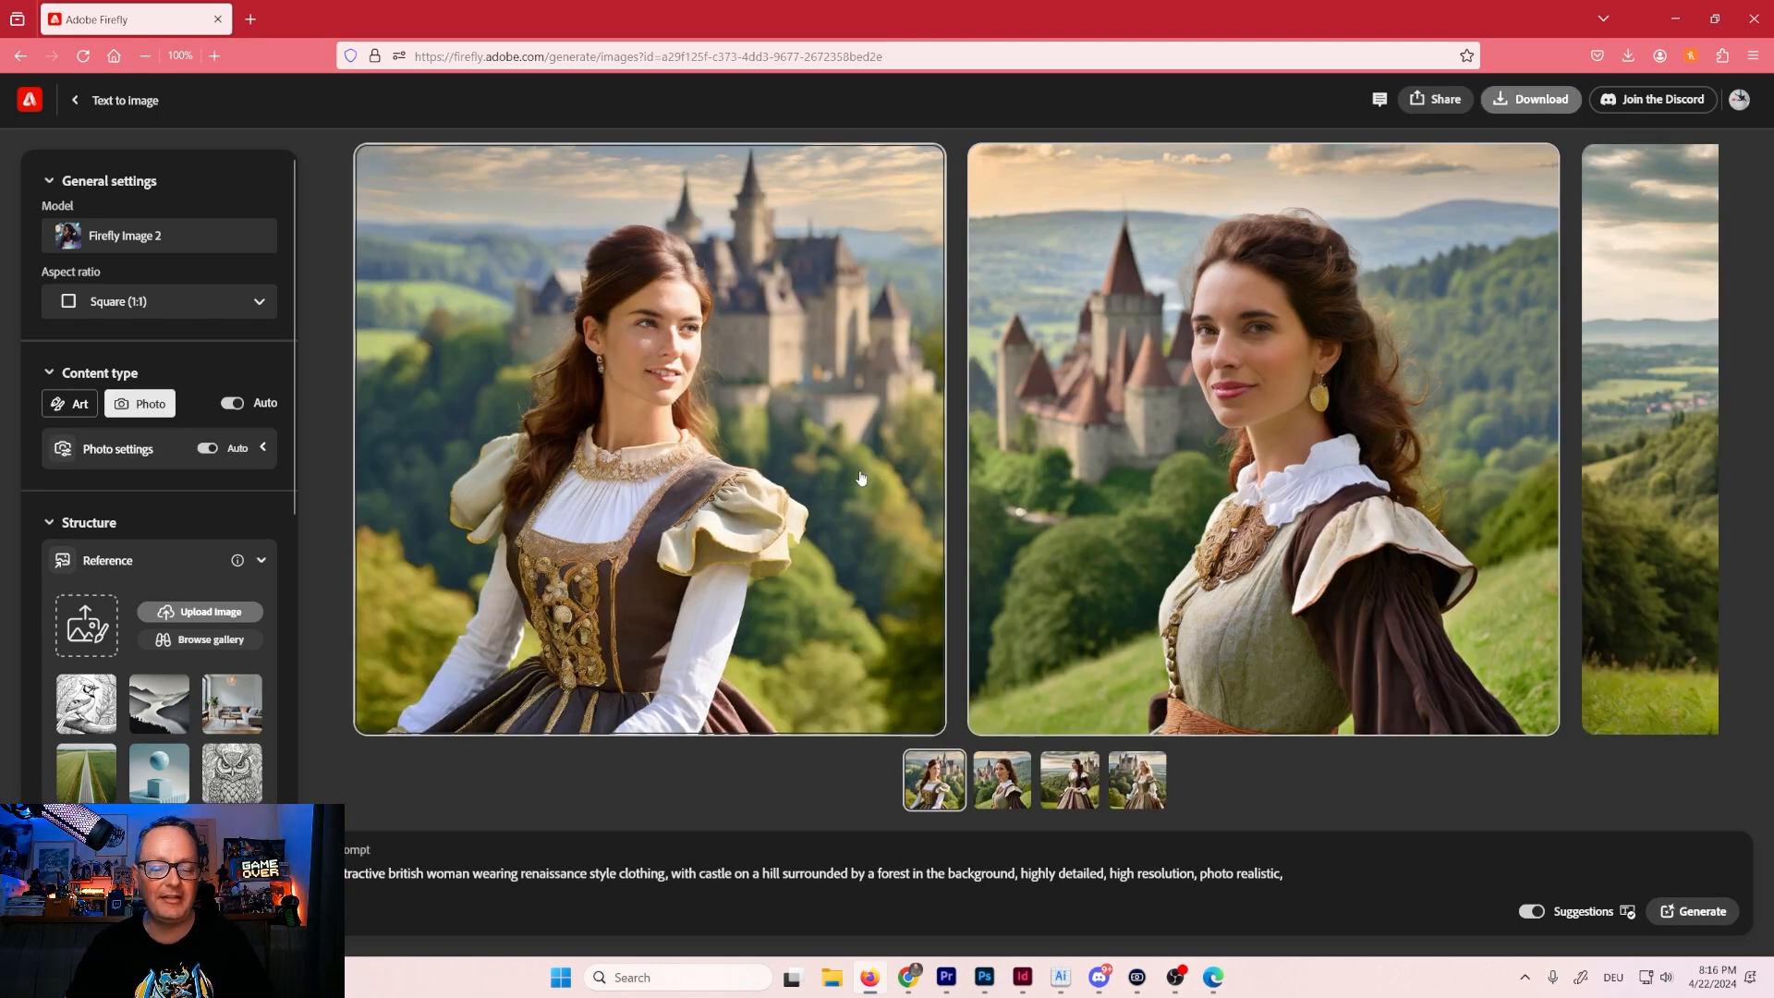
Enlarge the first generated image and download it, accepting the Content Credentials notice.
click(797, 410)
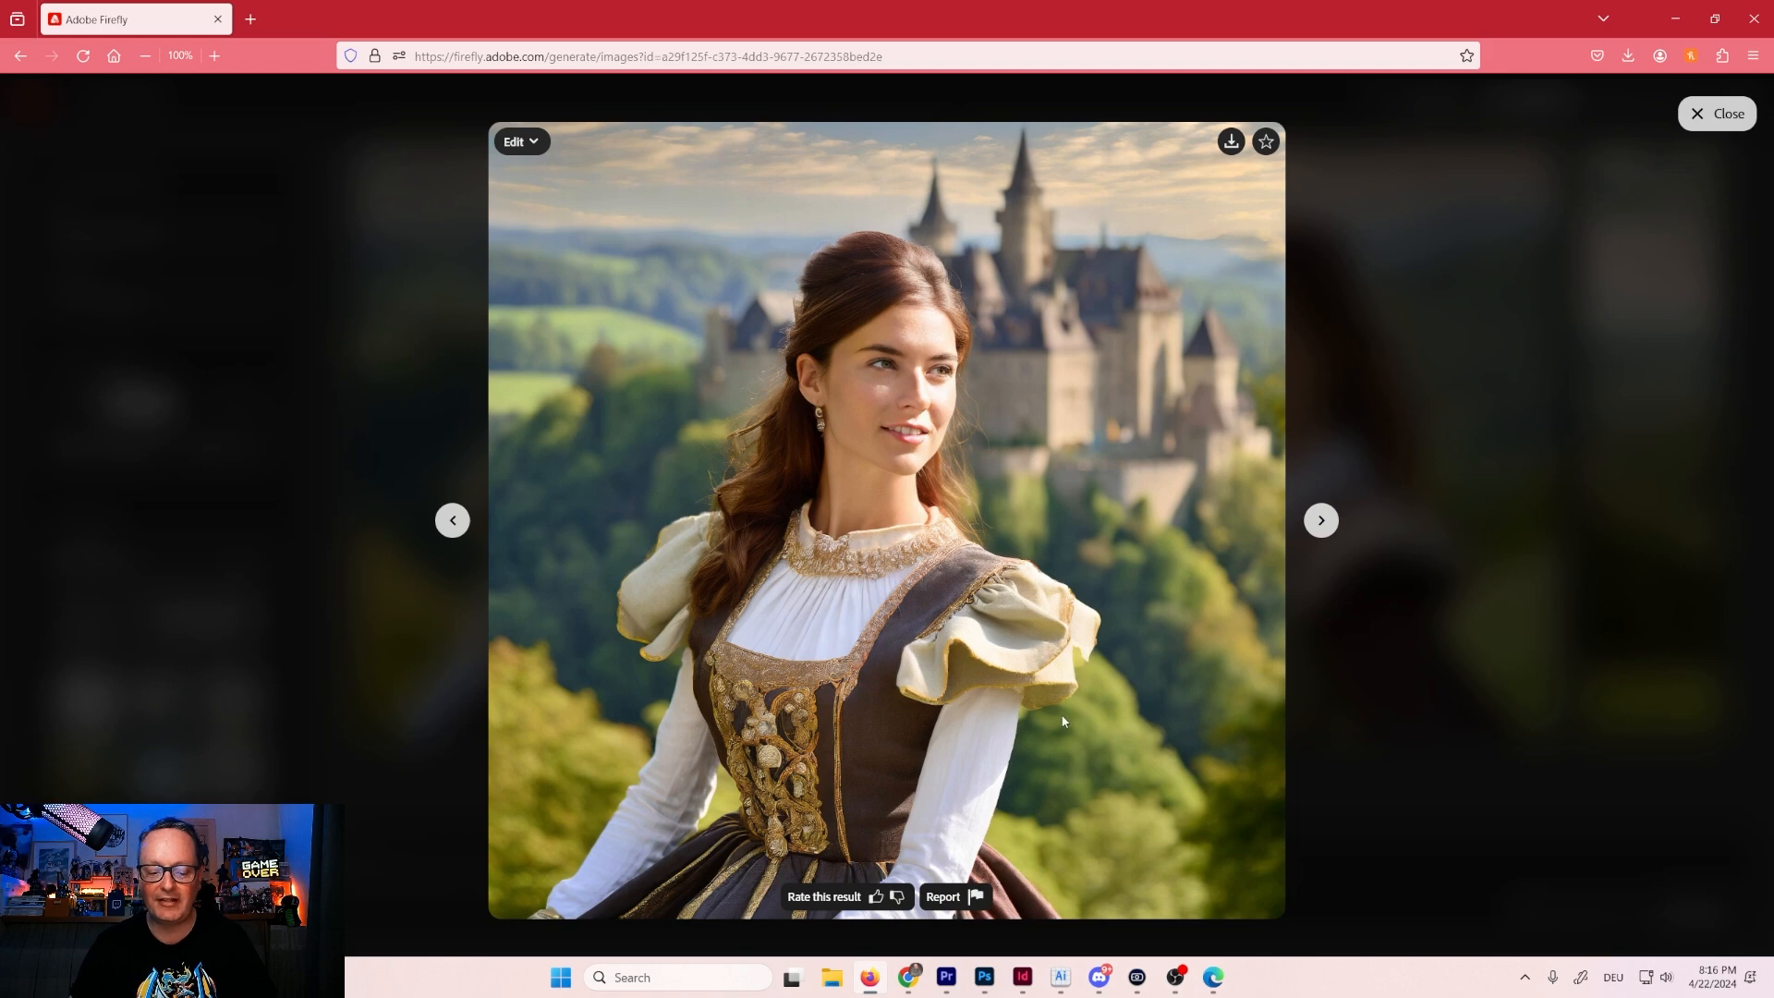
click(1231, 142)
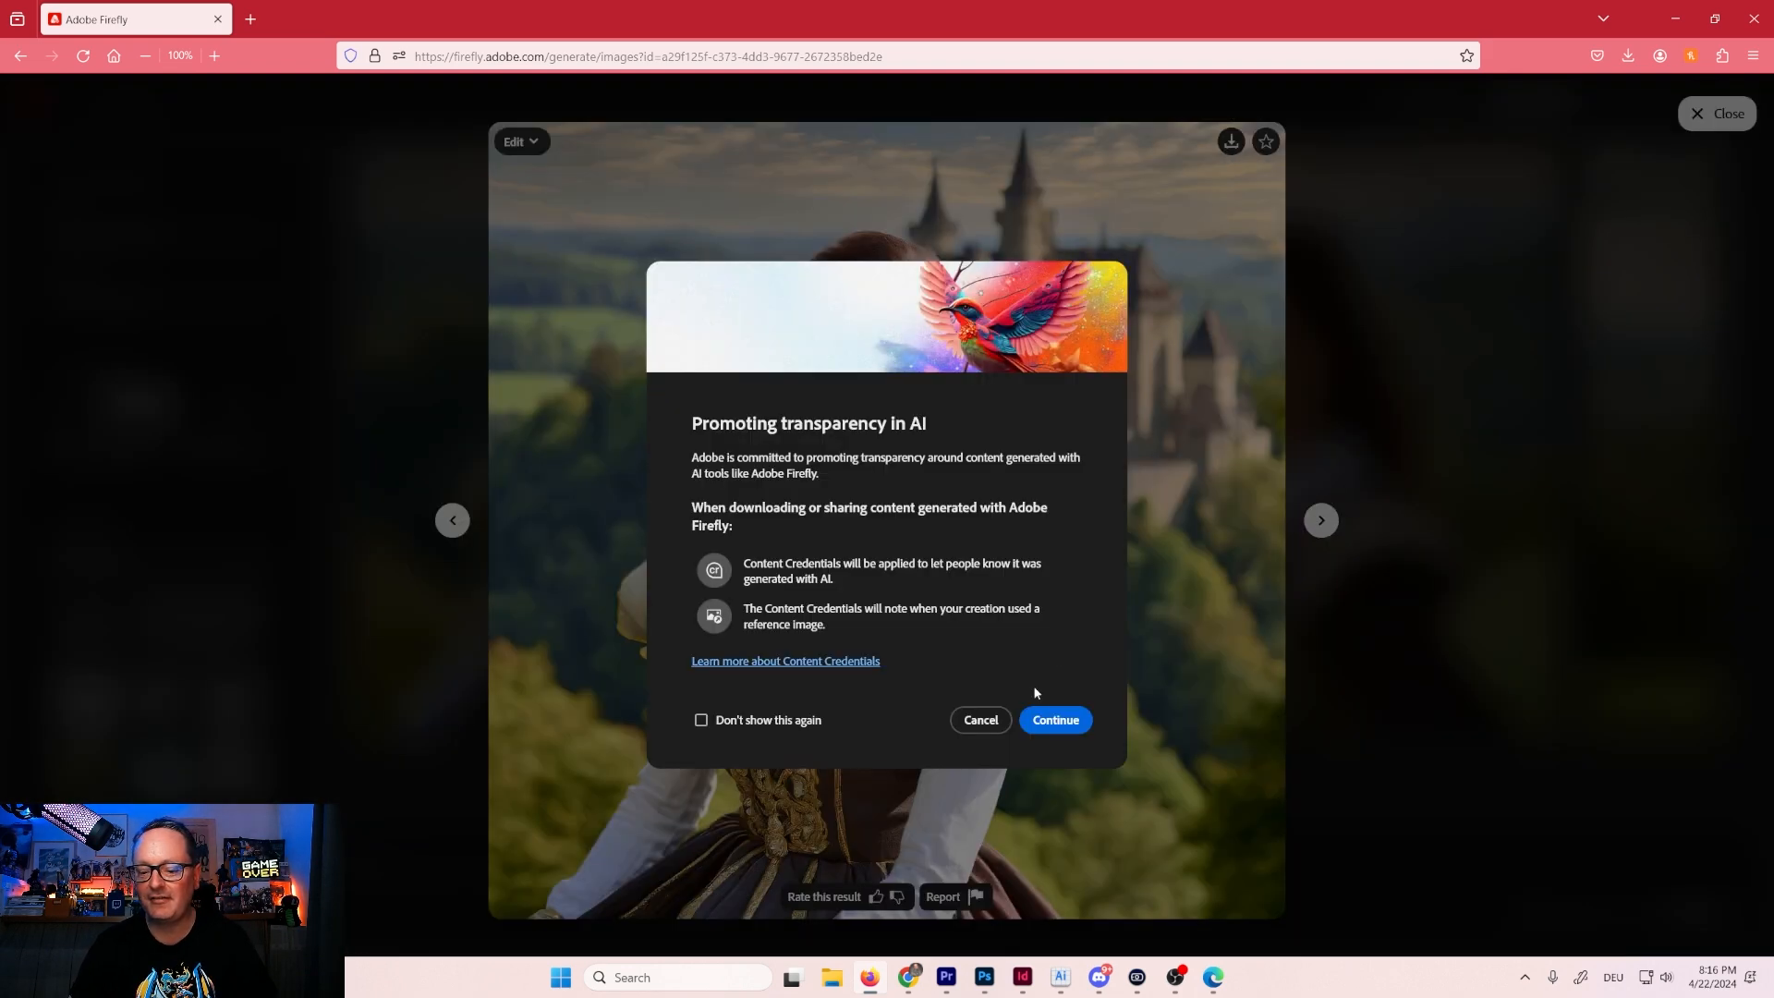
click(1058, 718)
Browse the enlarged results to the blonde woman in the fourth image, download it and close the preview.
click(1323, 522)
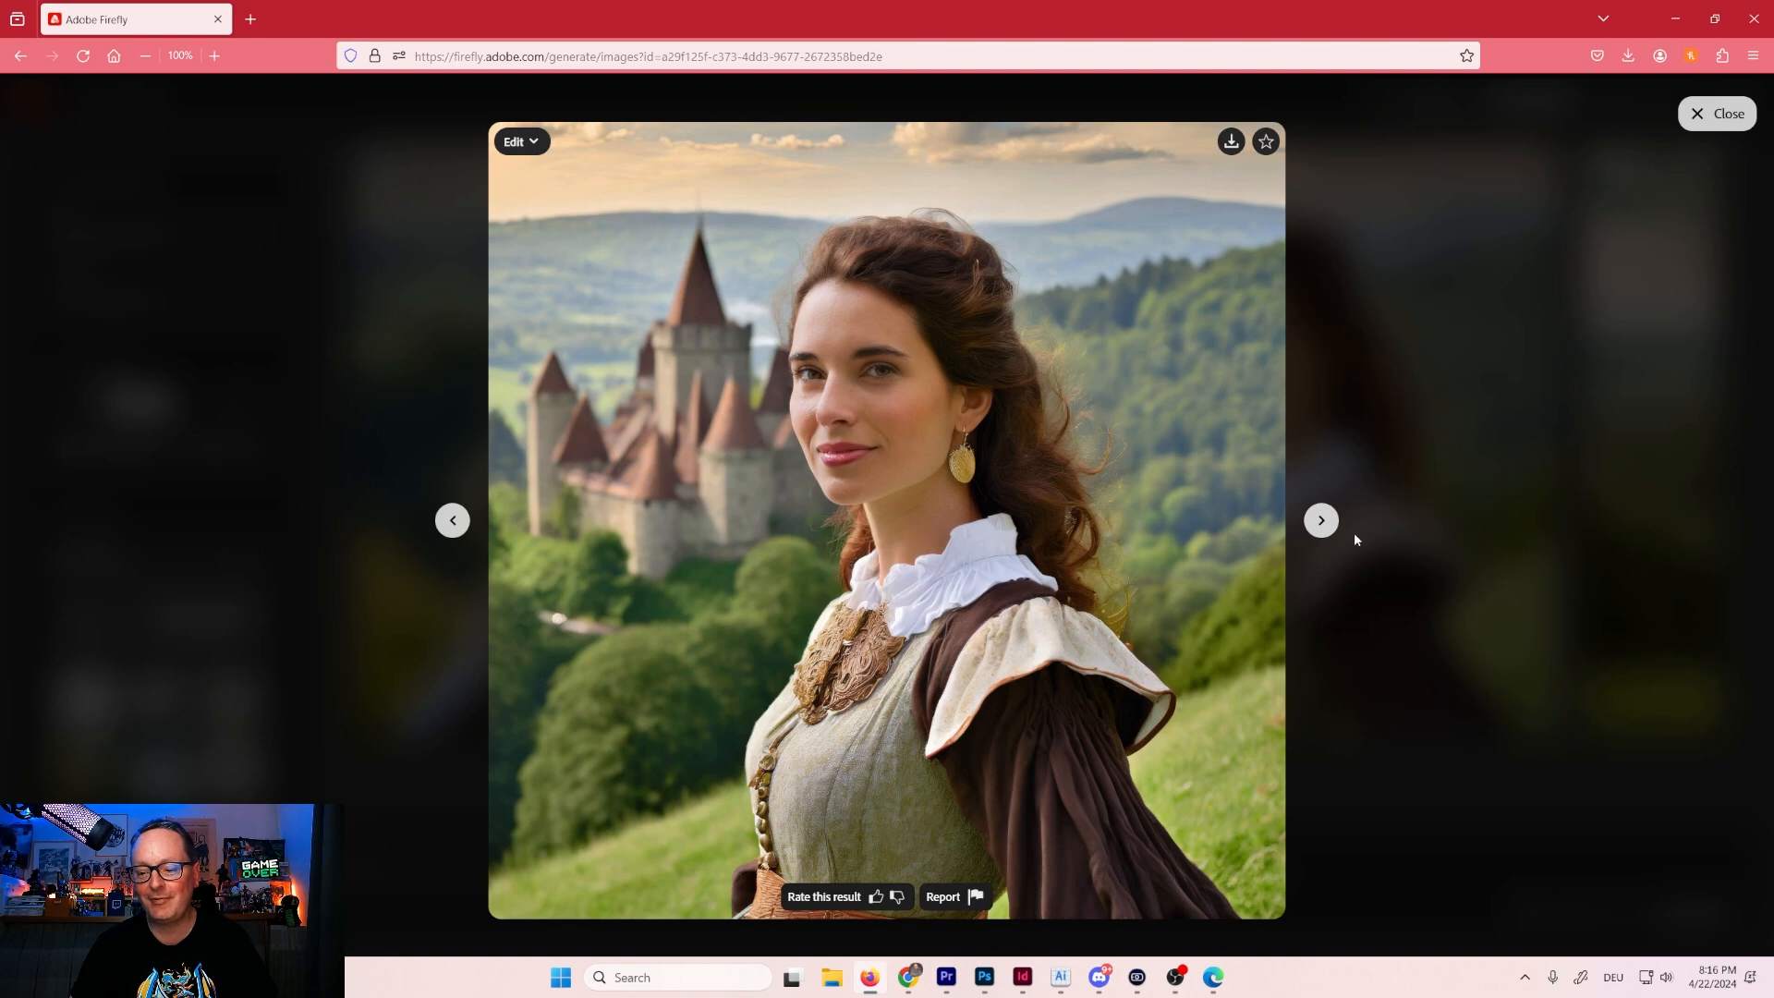
click(1323, 523)
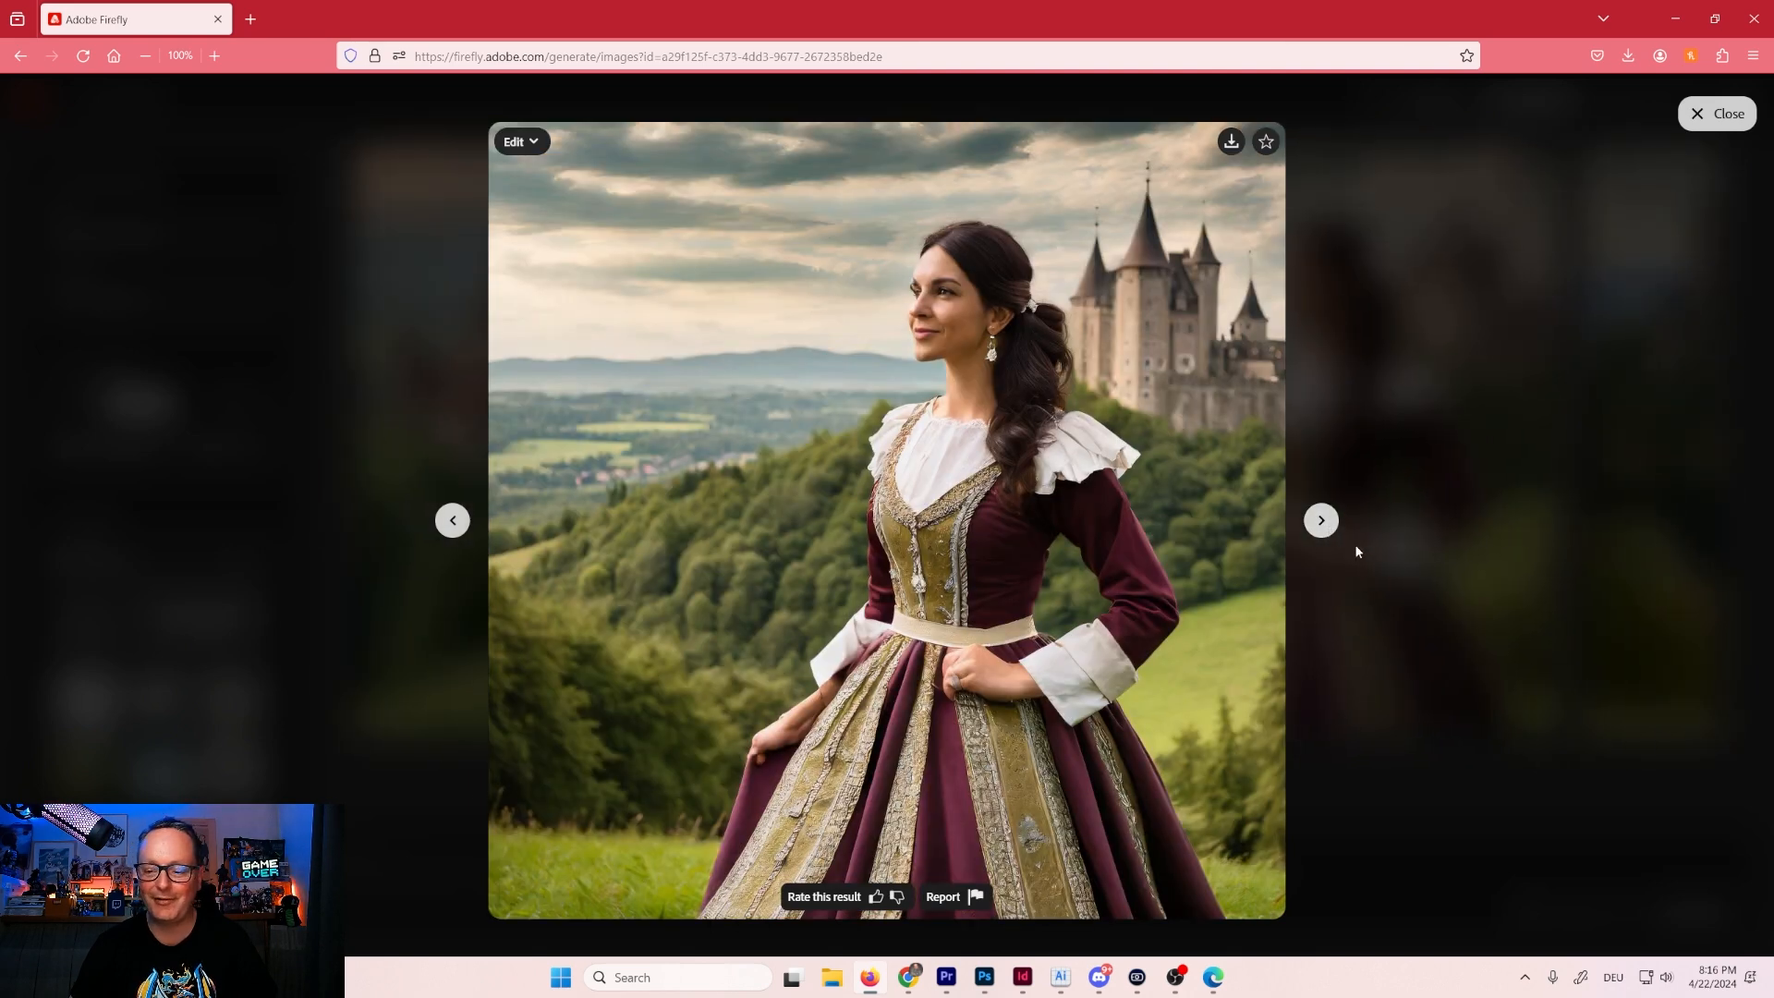
click(1321, 521)
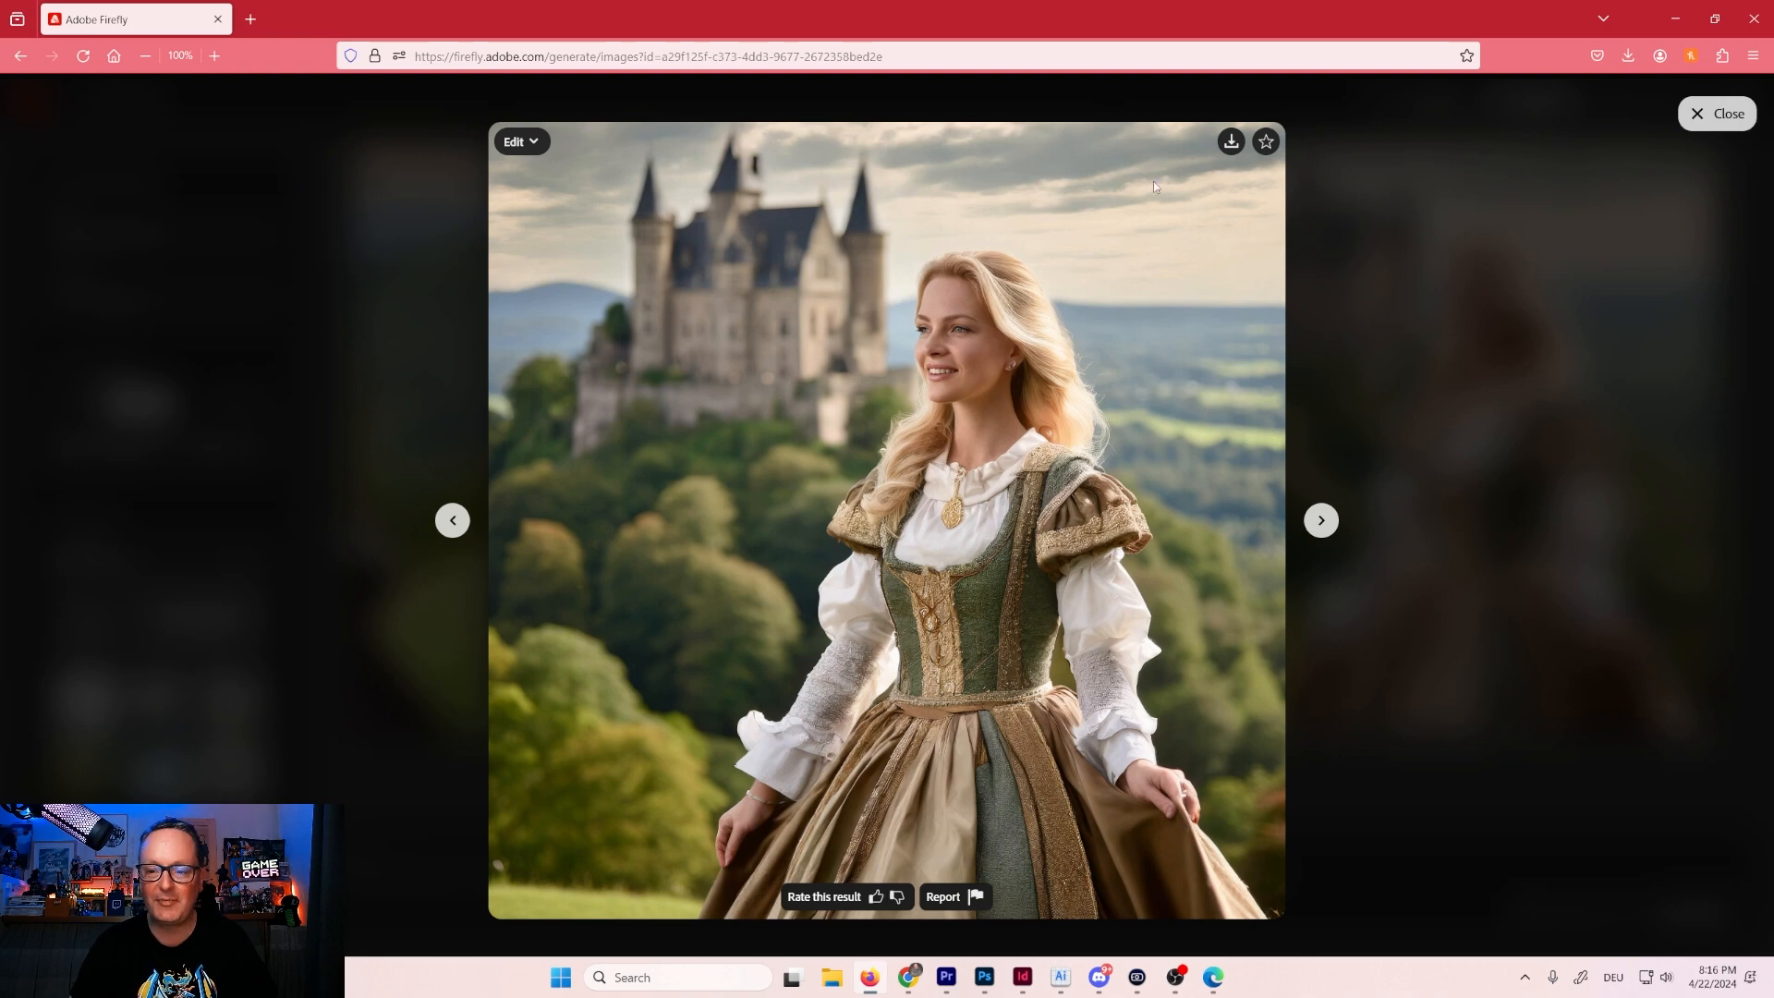
click(1231, 142)
click(1052, 725)
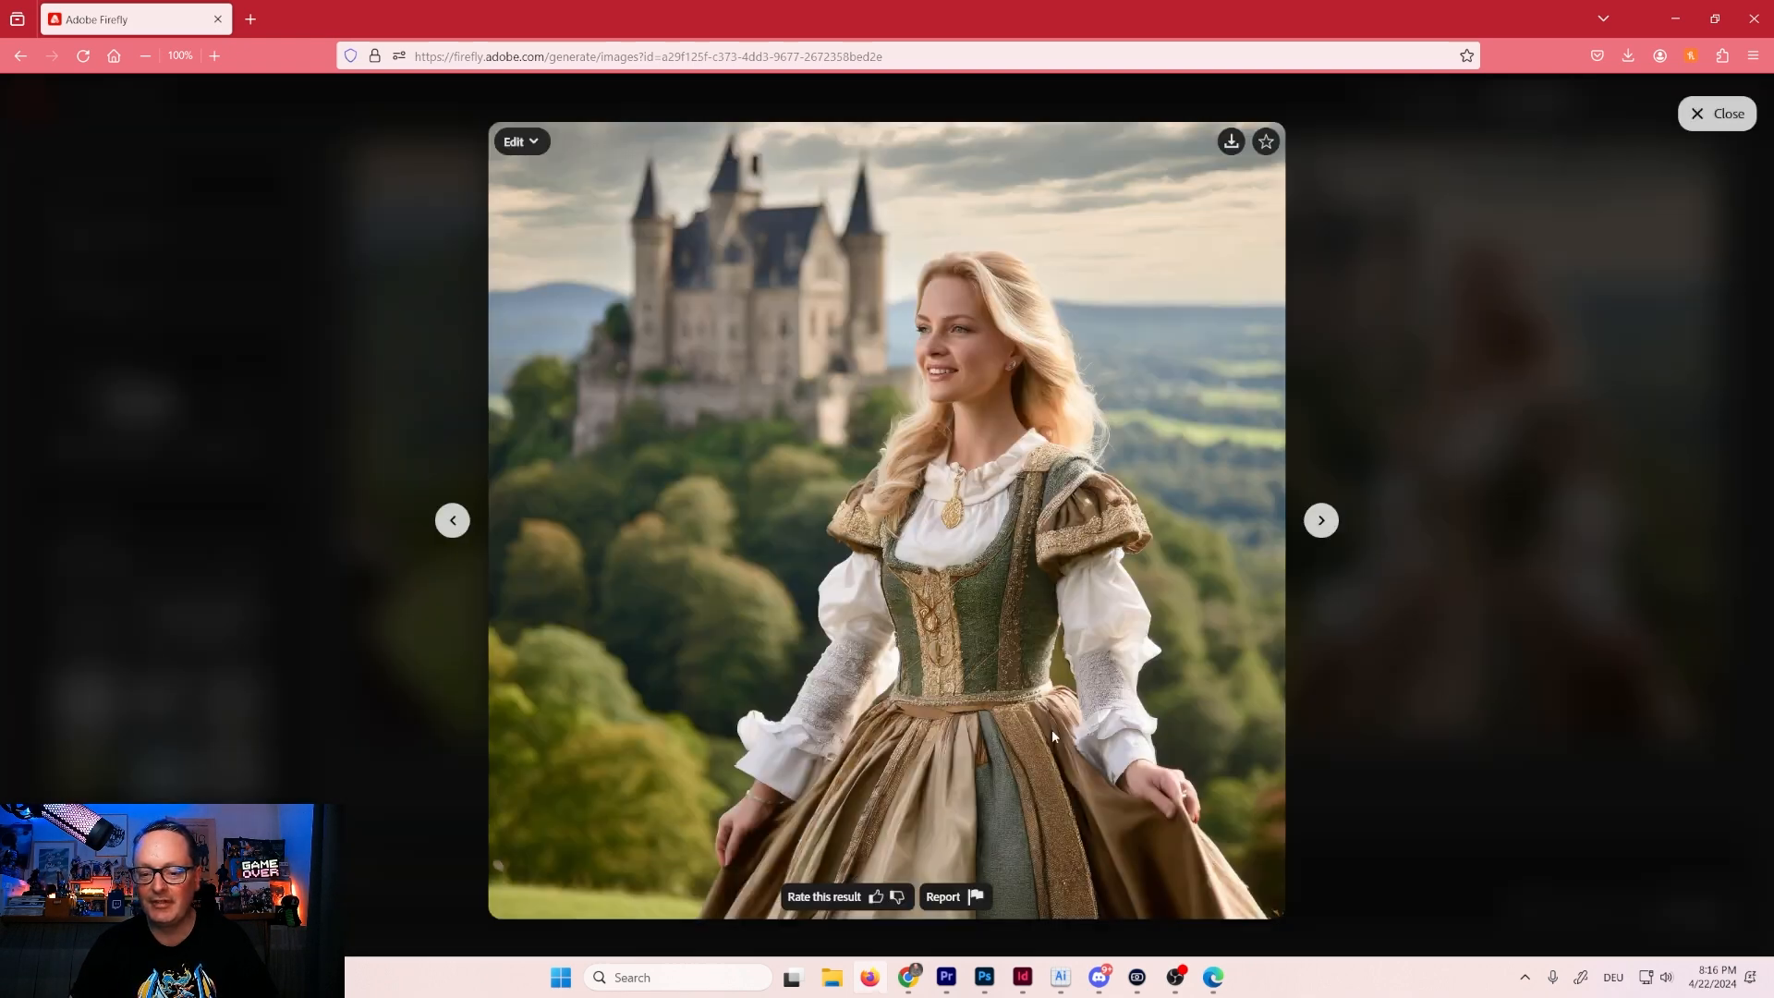
click(1390, 740)
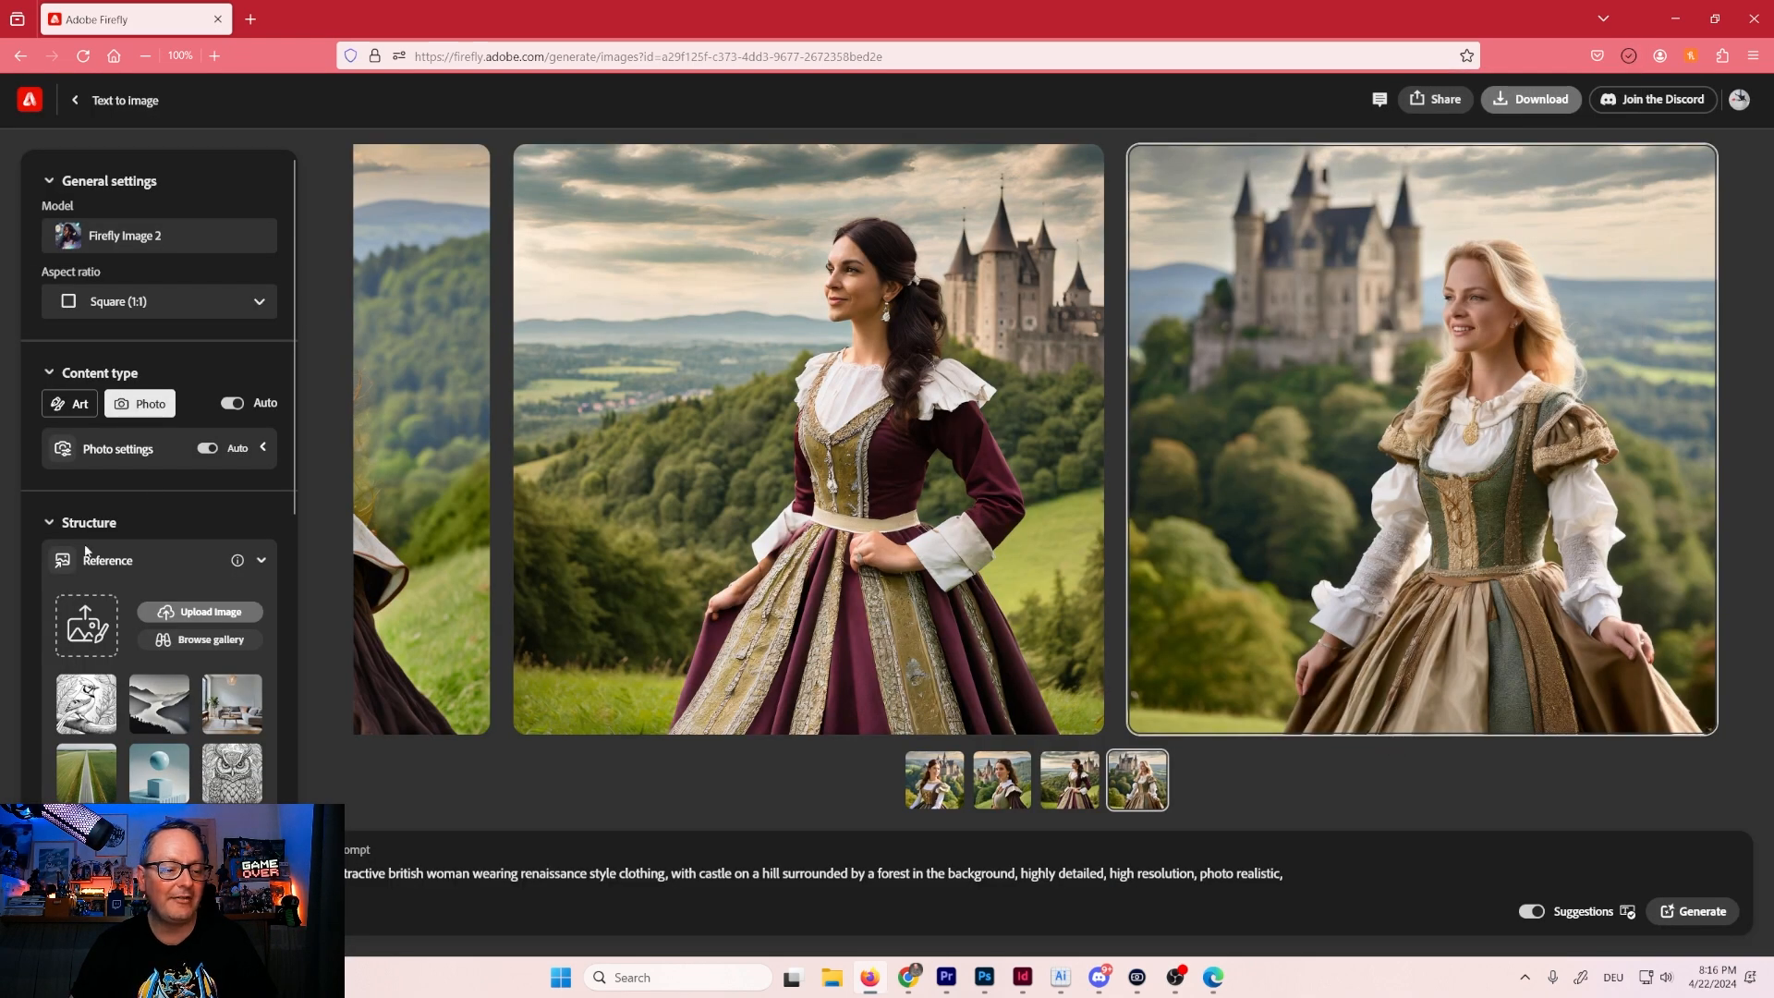
Upload the pencil sketch of a woman with a large updo from the tet folder as the structure reference.
click(81, 624)
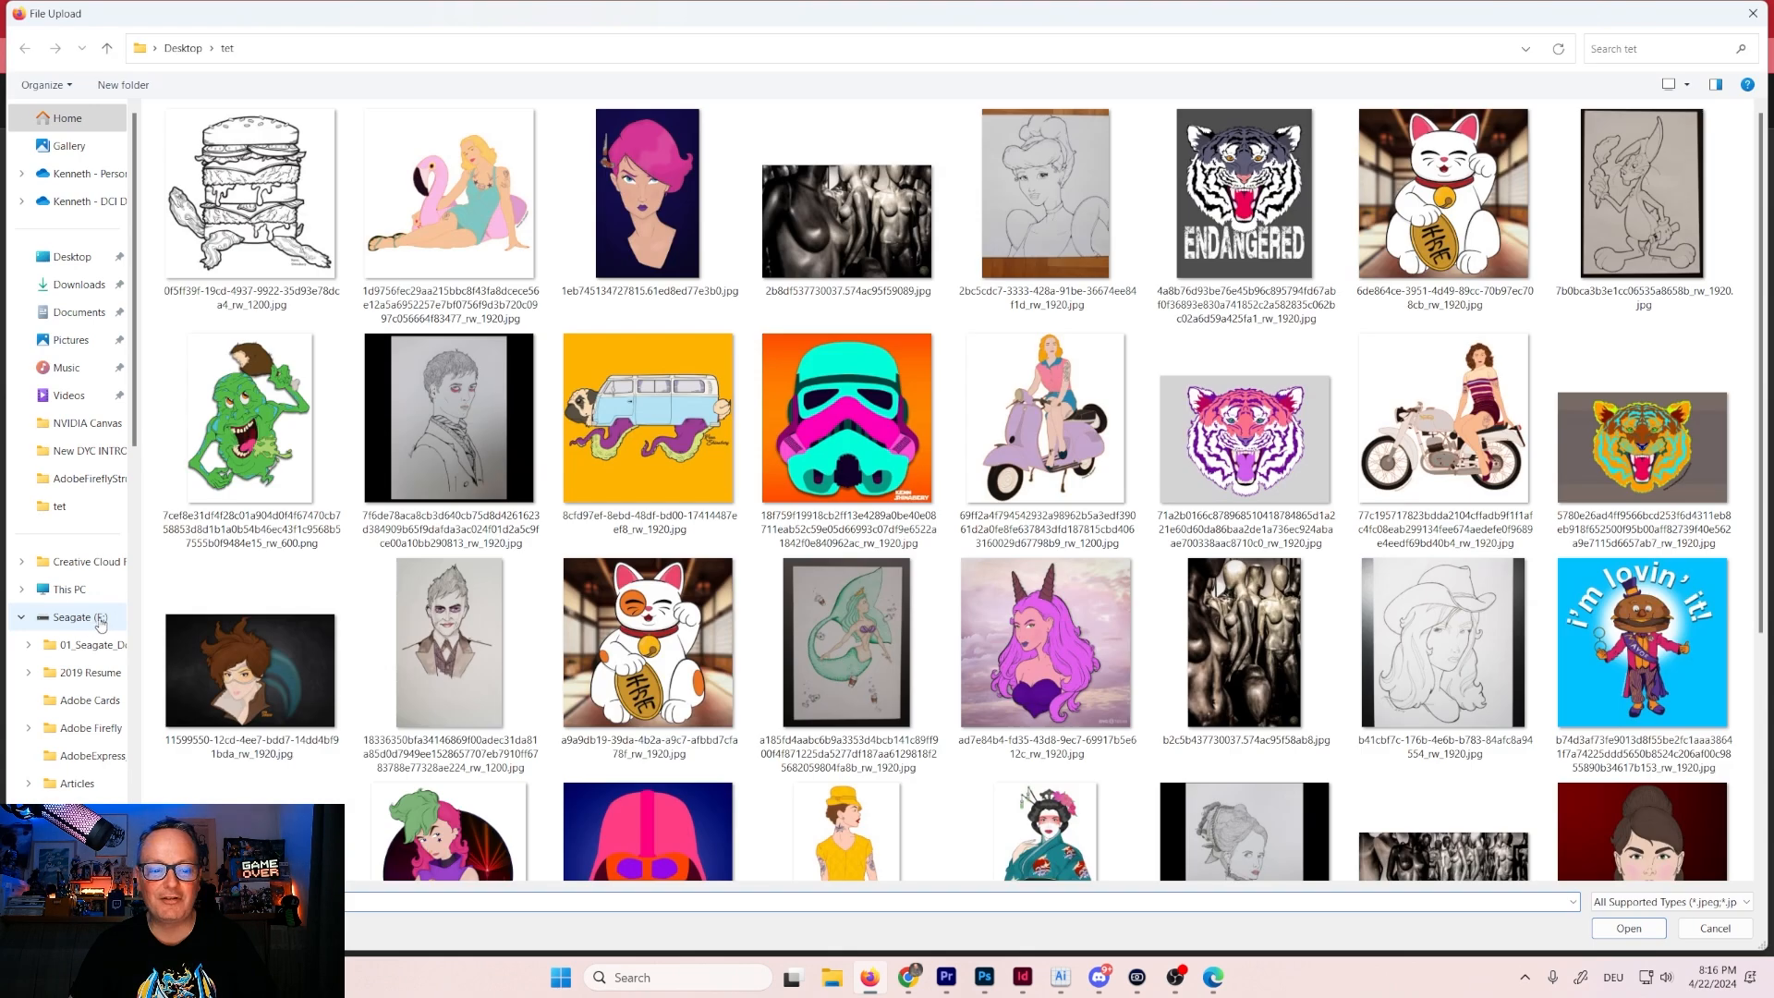
scroll(1057, 704, down, 3)
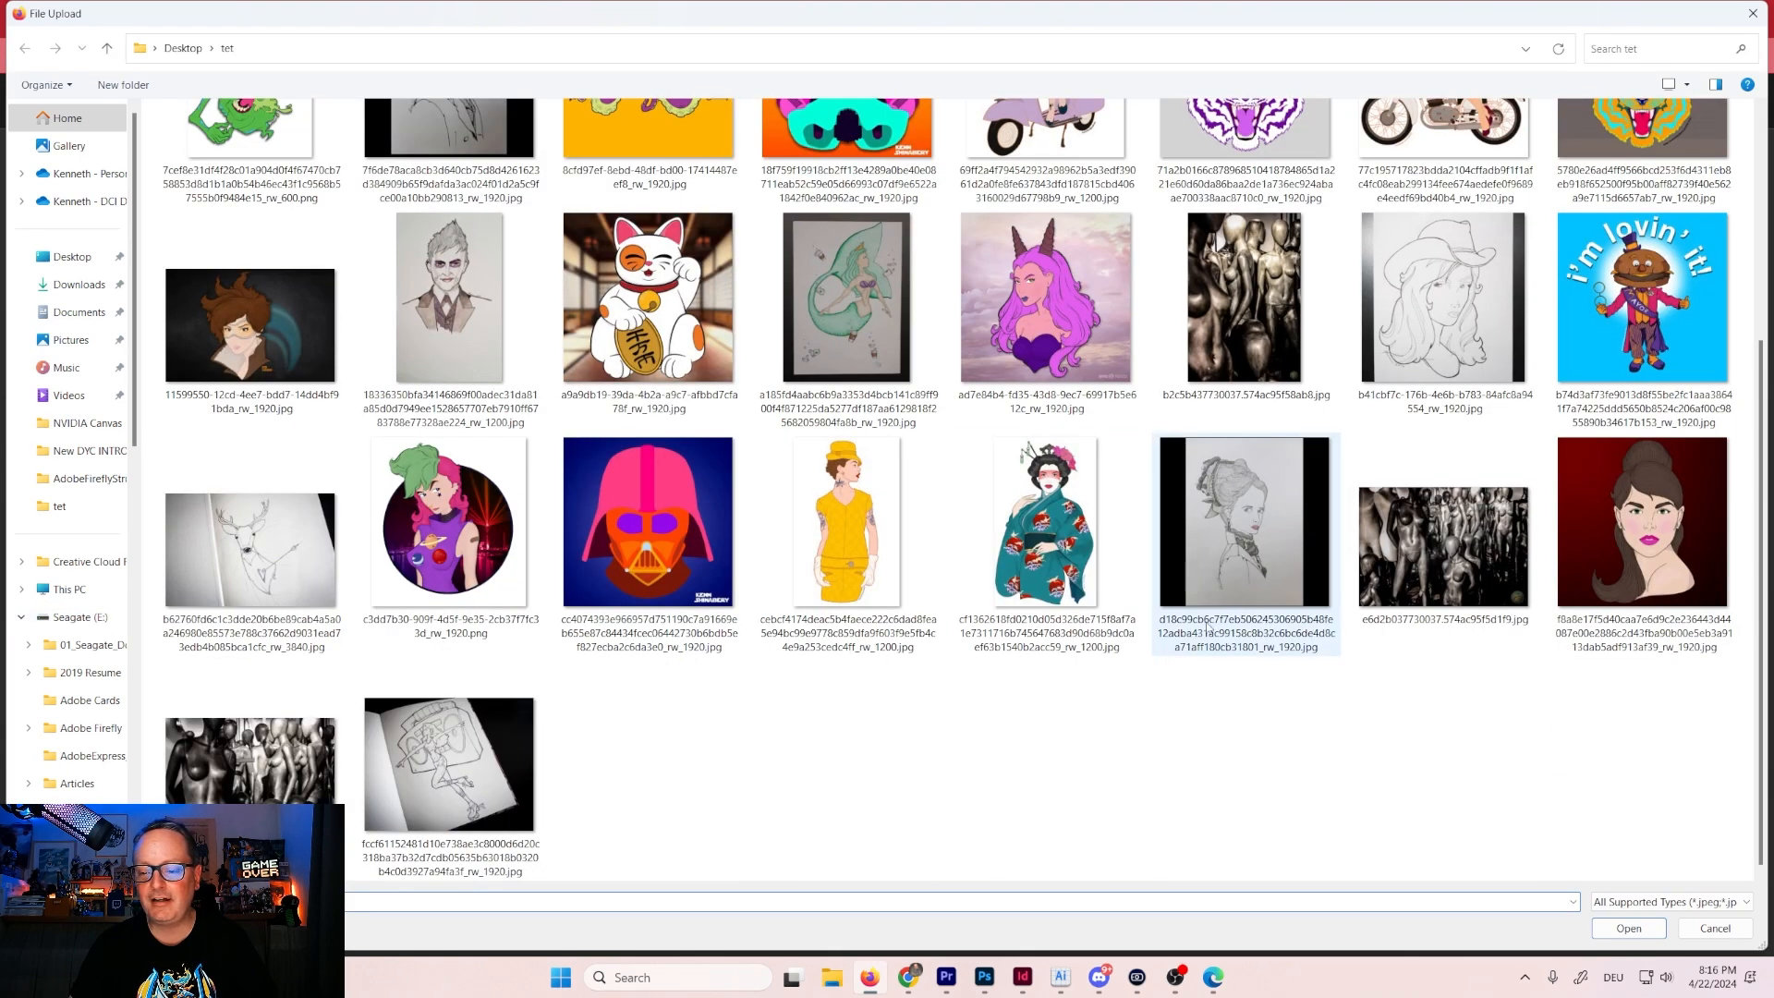
double_click(1234, 573)
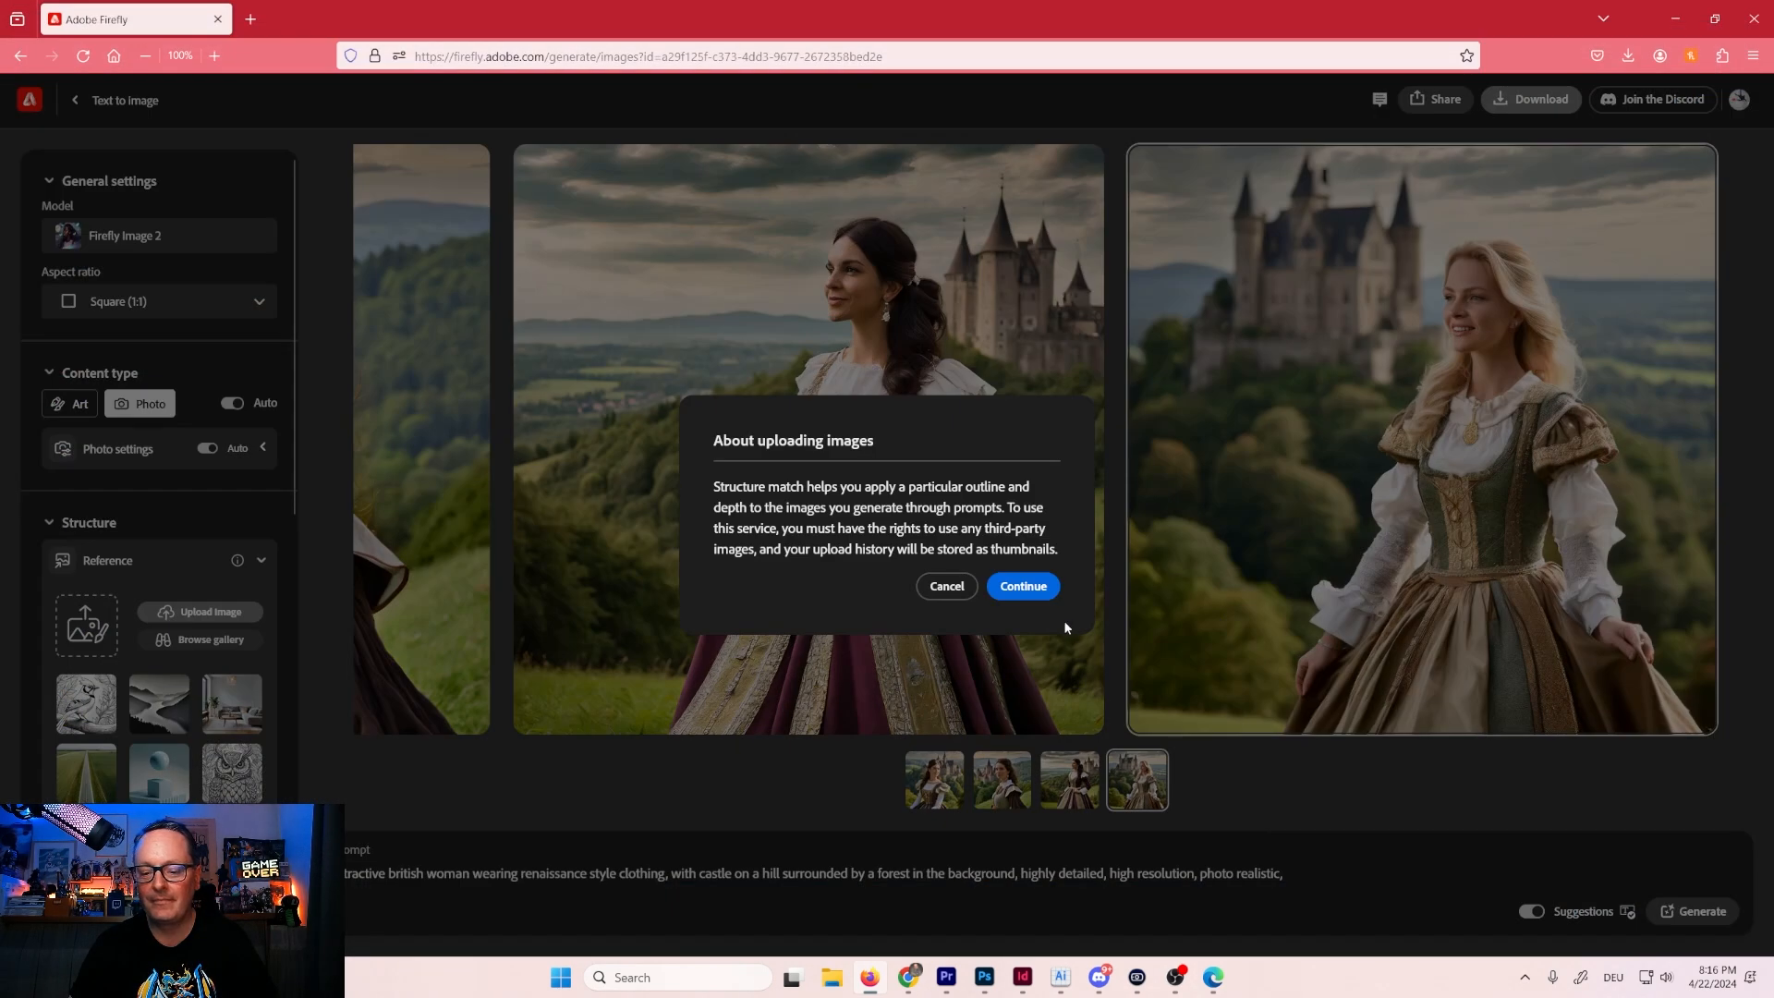
click(1021, 588)
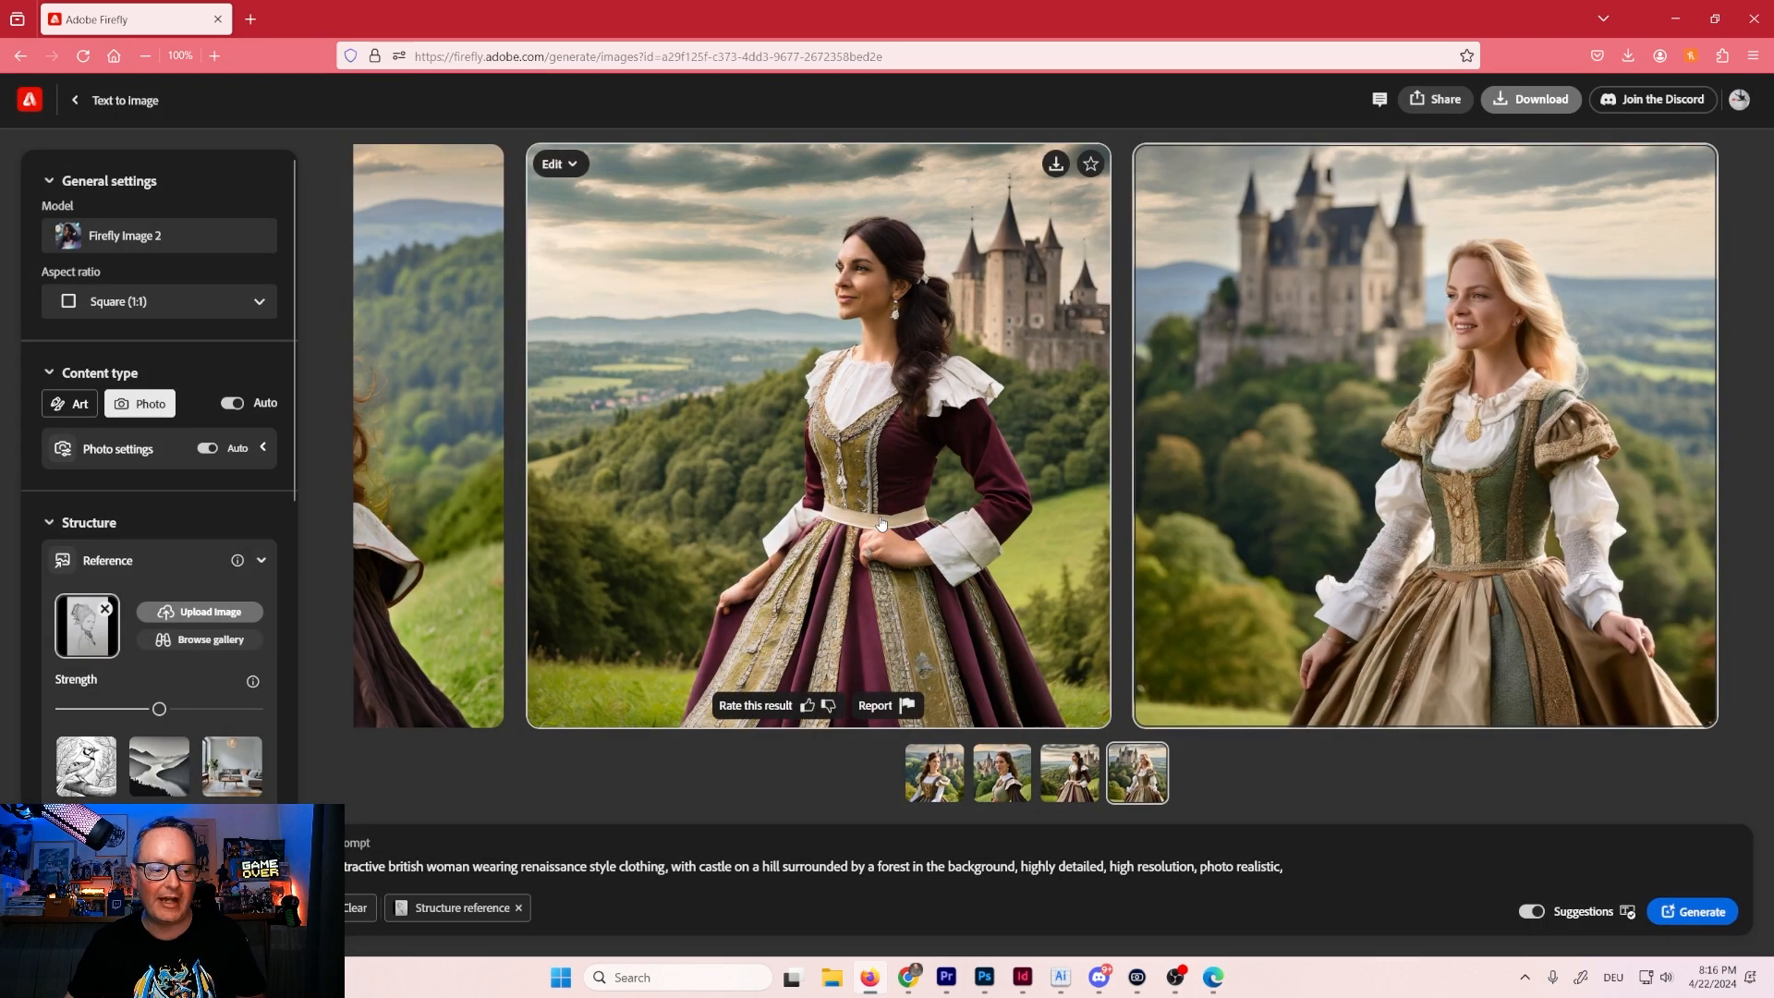
Set the aspect ratio to Portrait (3:4) and generate images from the prompt and sketch reference.
click(174, 305)
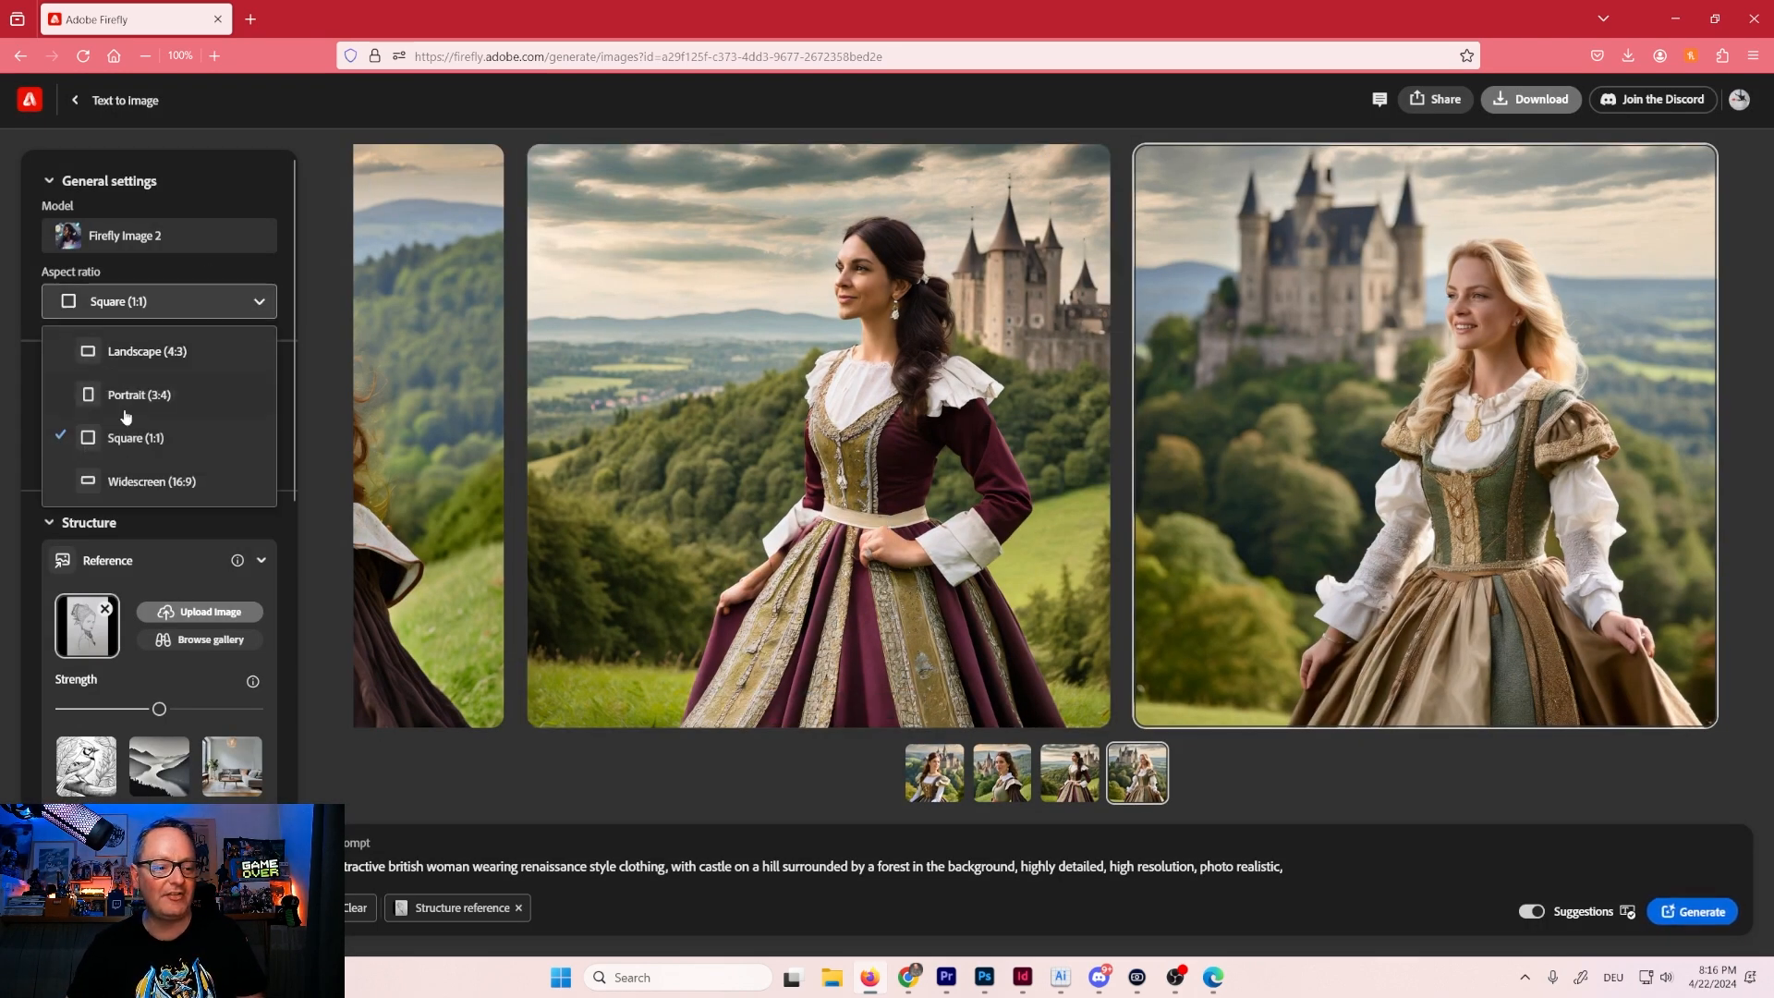
click(147, 402)
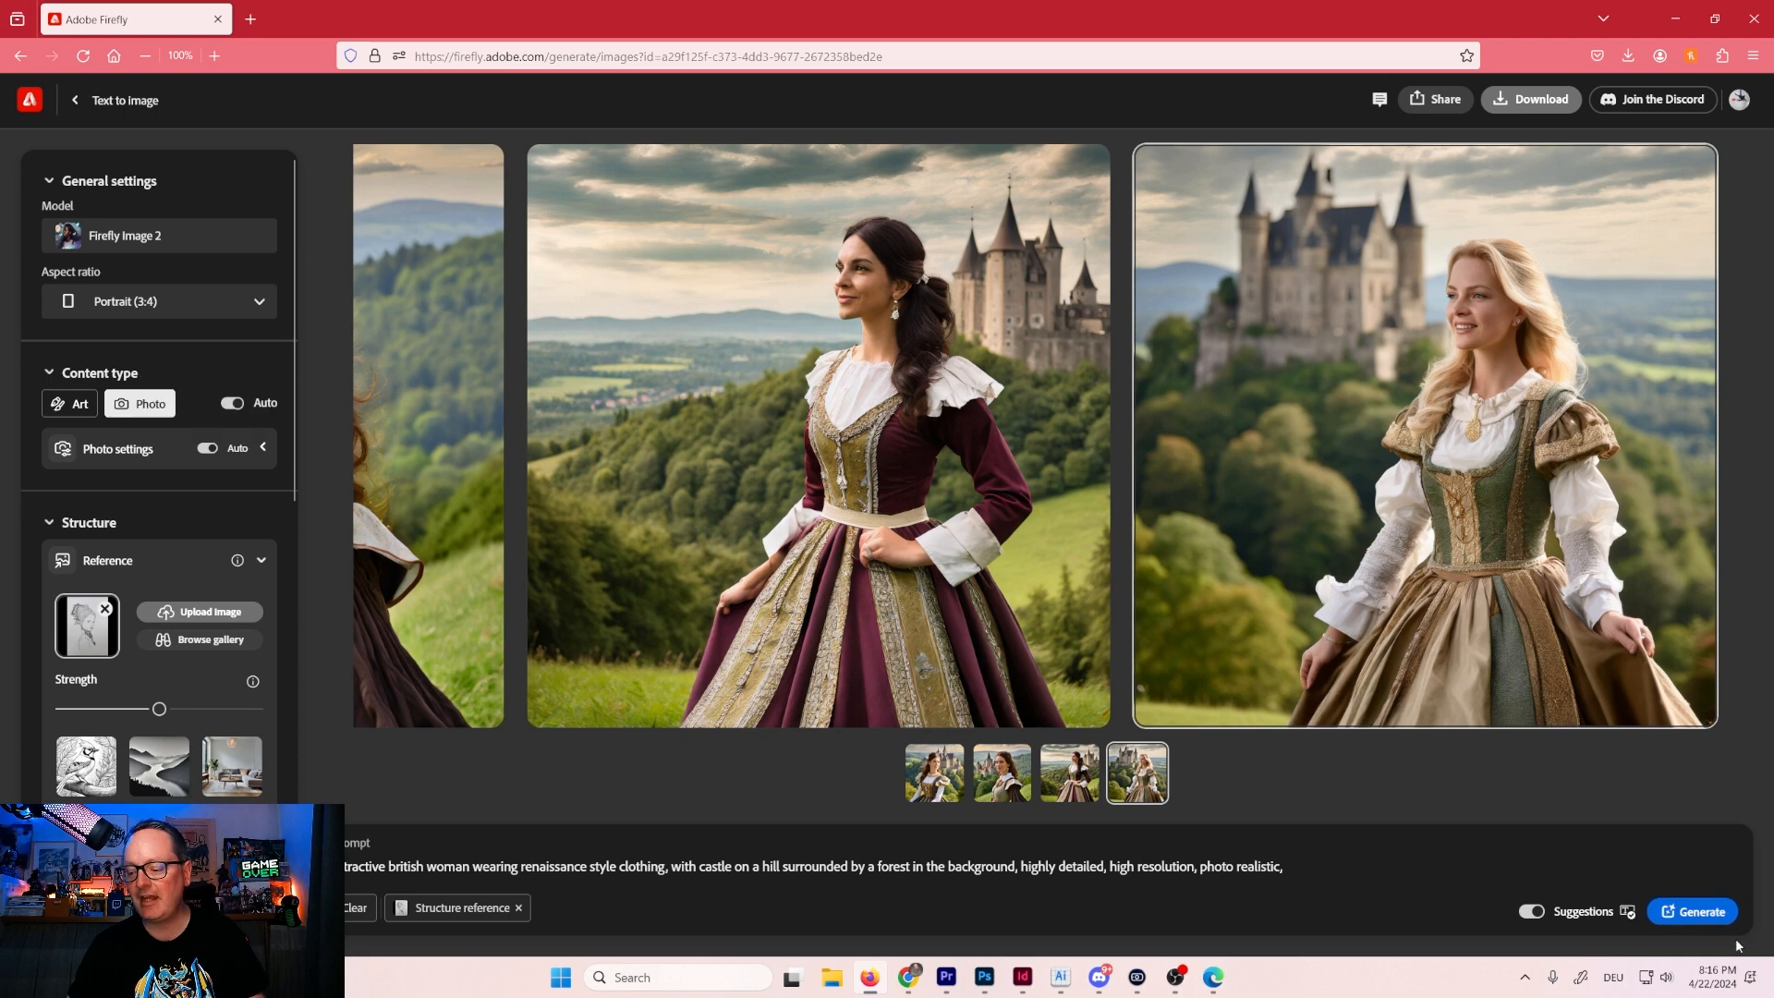
click(1722, 923)
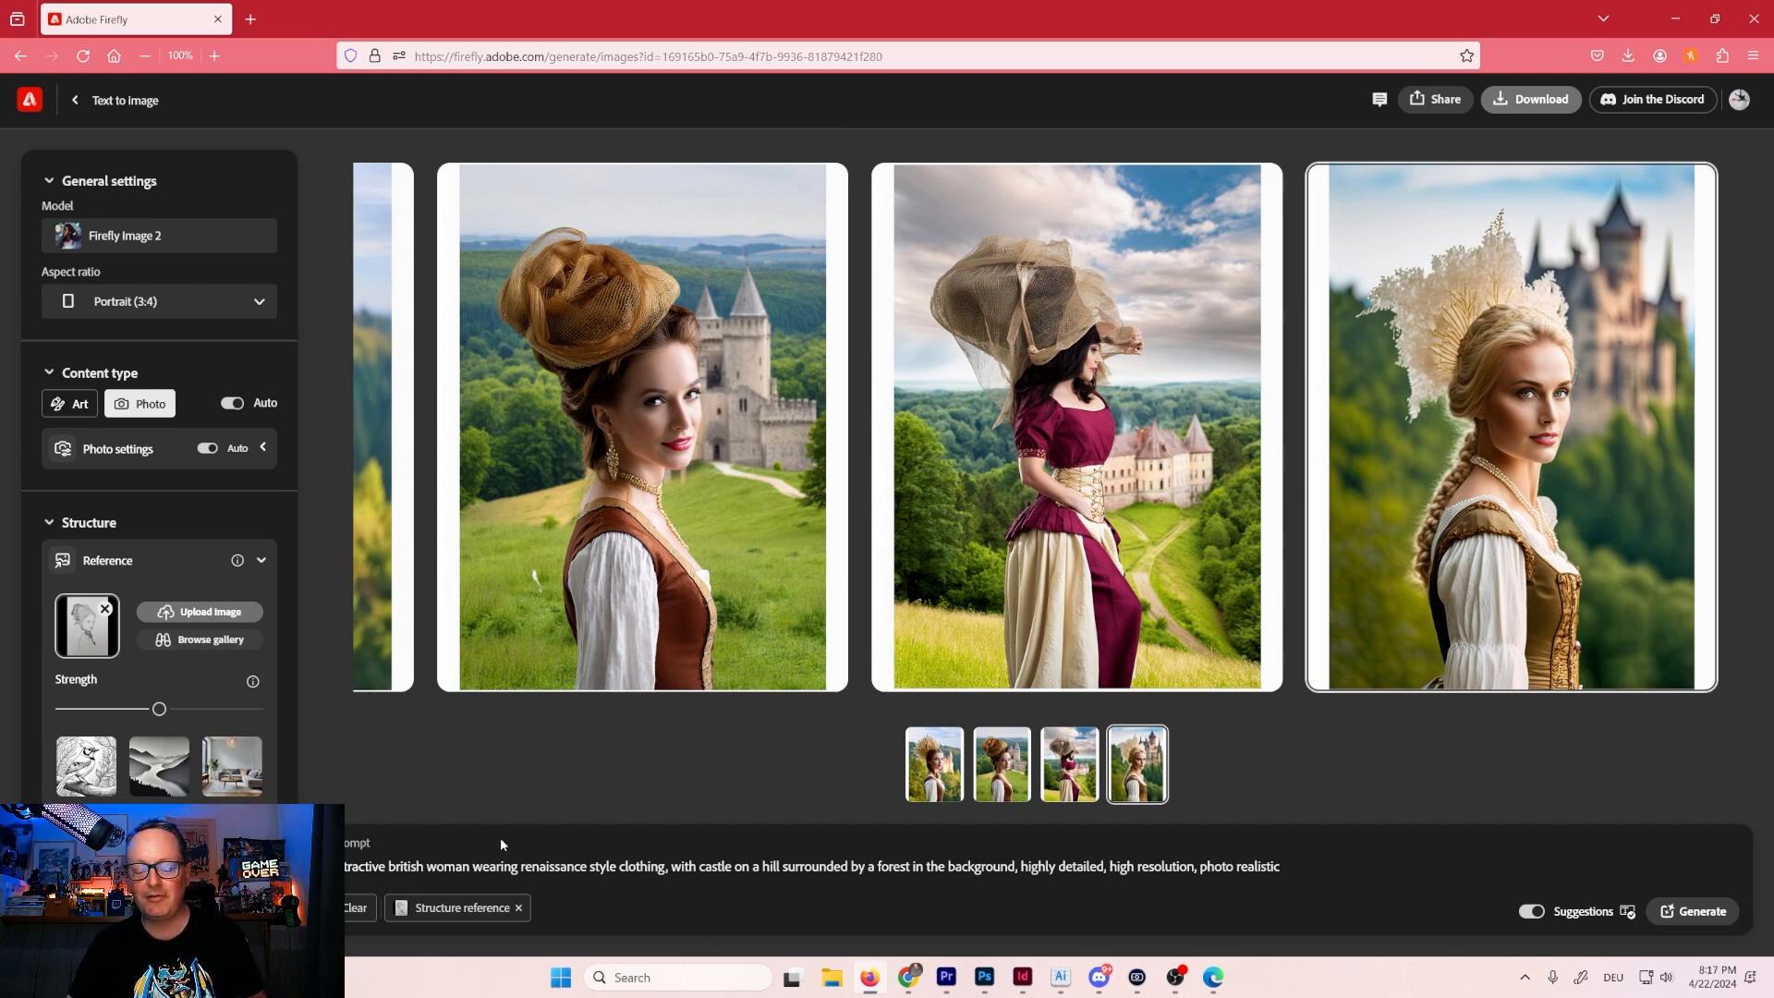
Raise the structure reference strength to its maximum, review the current results and regenerate the images.
mouse_move(673, 519)
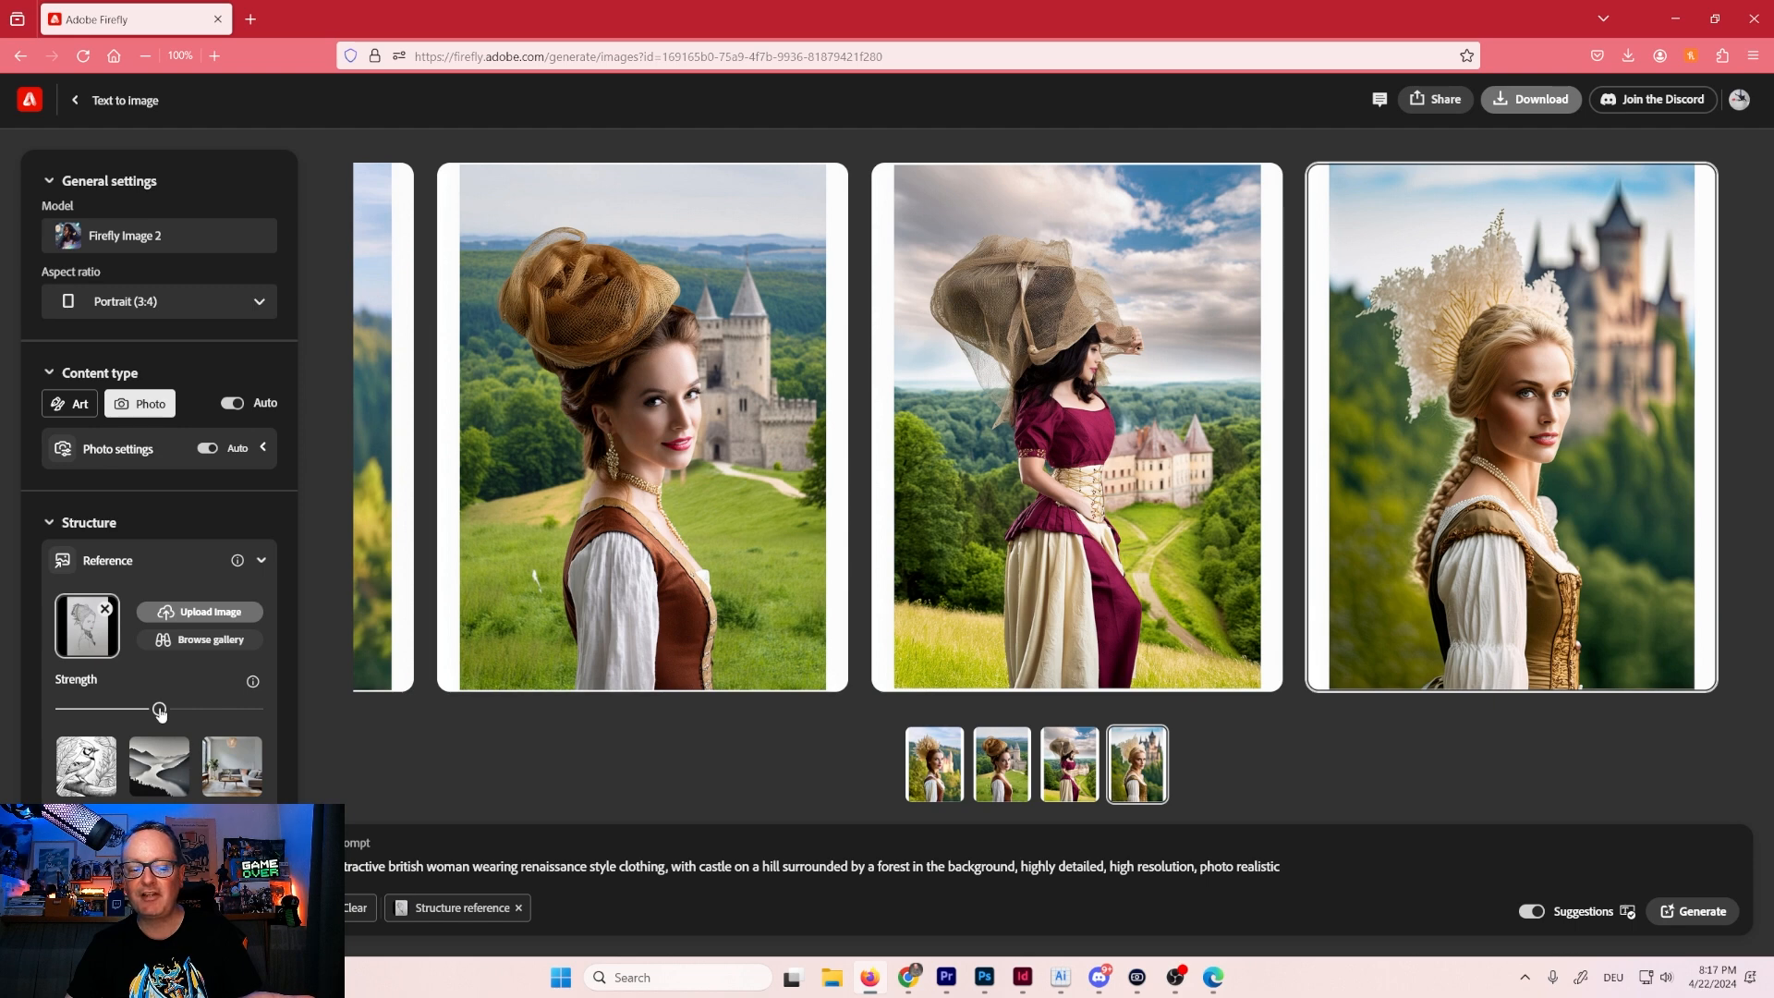
drag(159, 709, 239, 718)
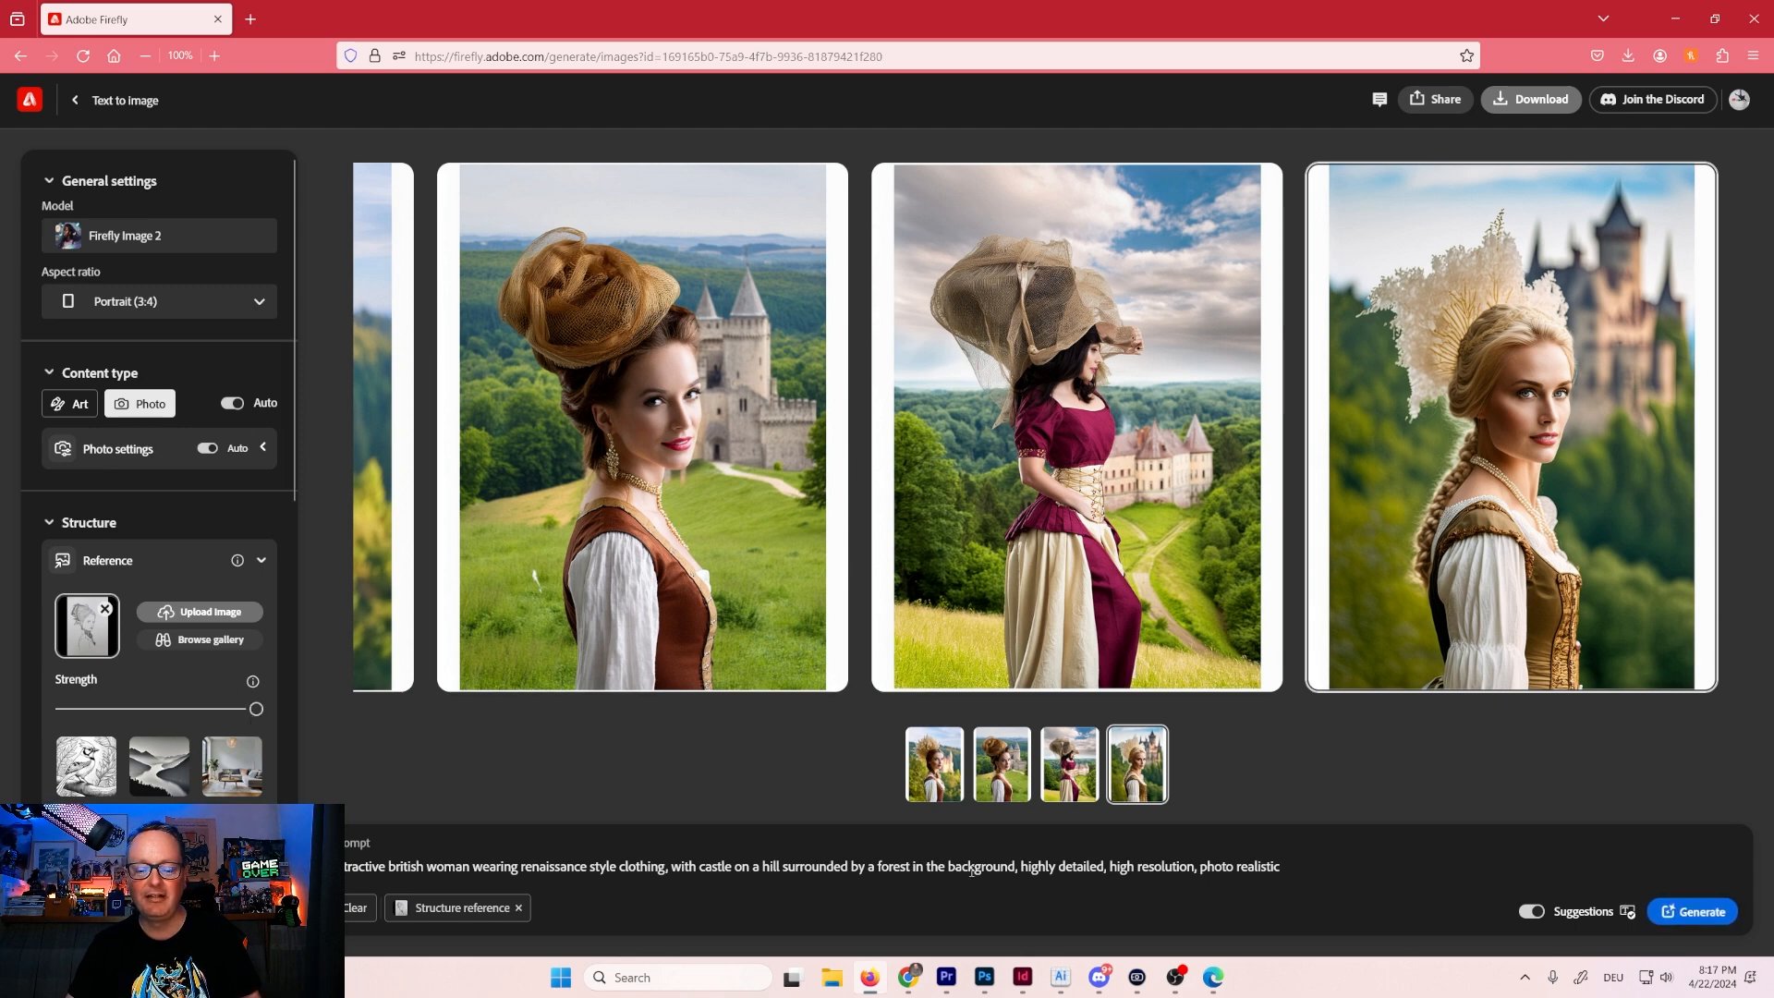
click(946, 774)
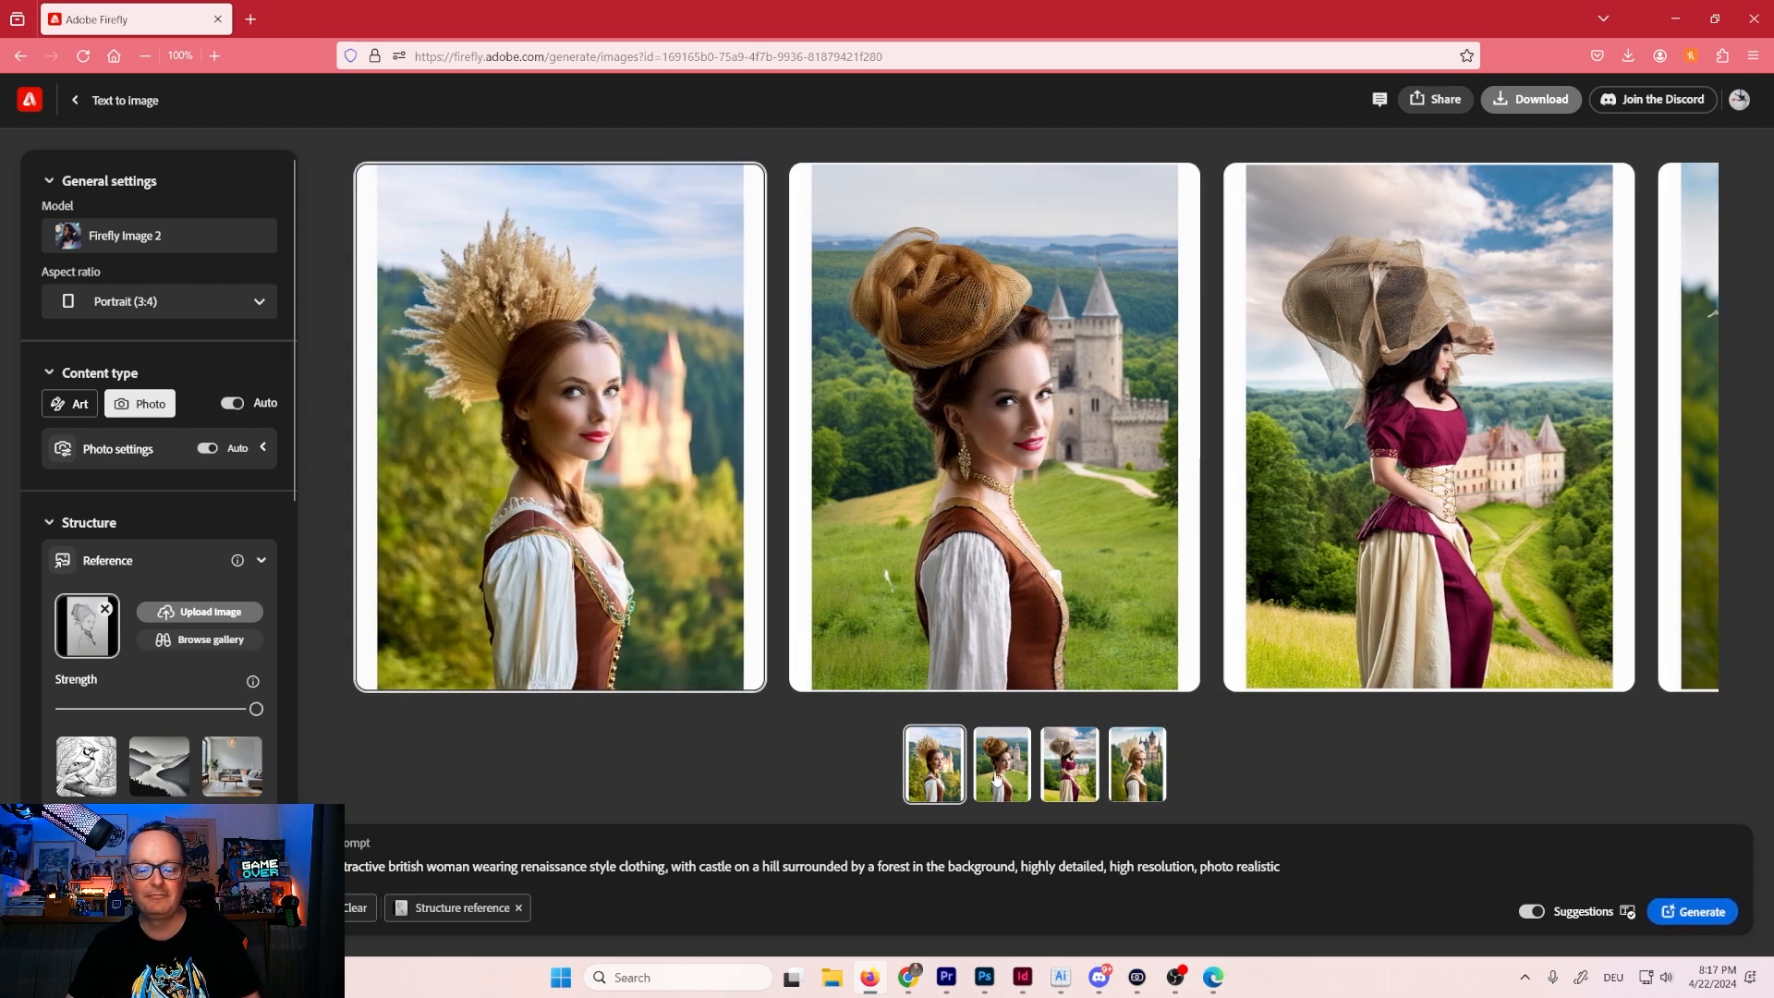
click(1009, 779)
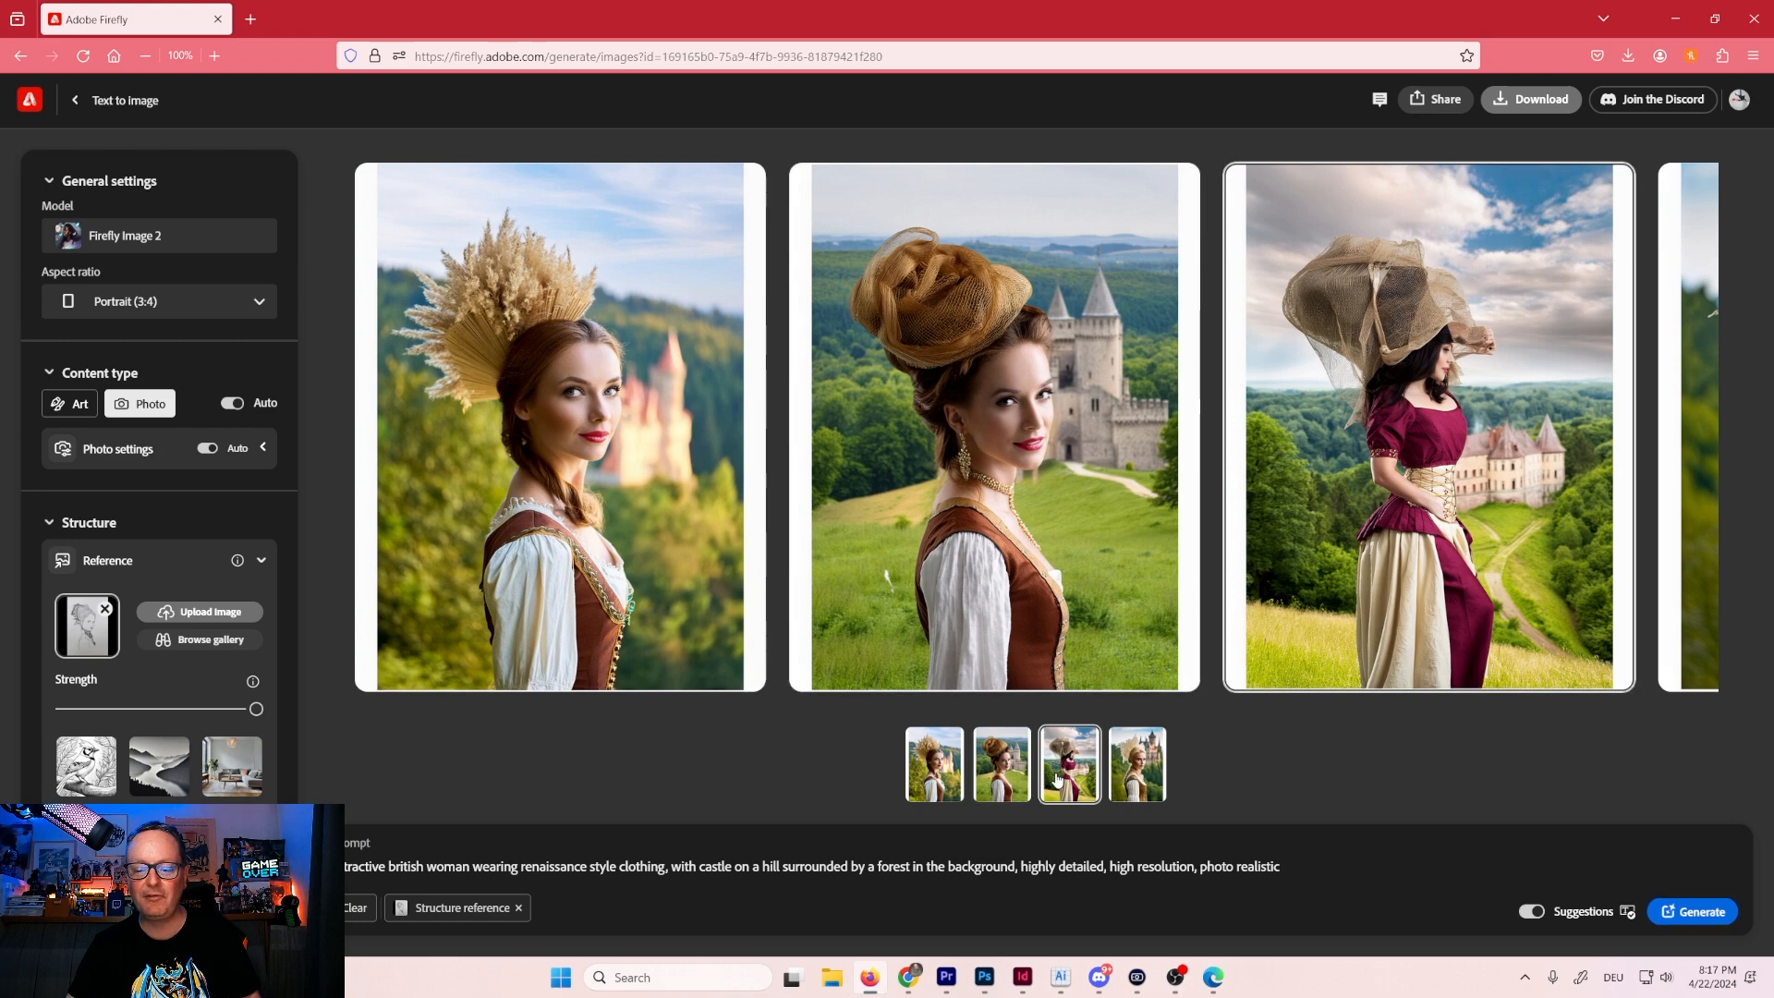
click(1138, 772)
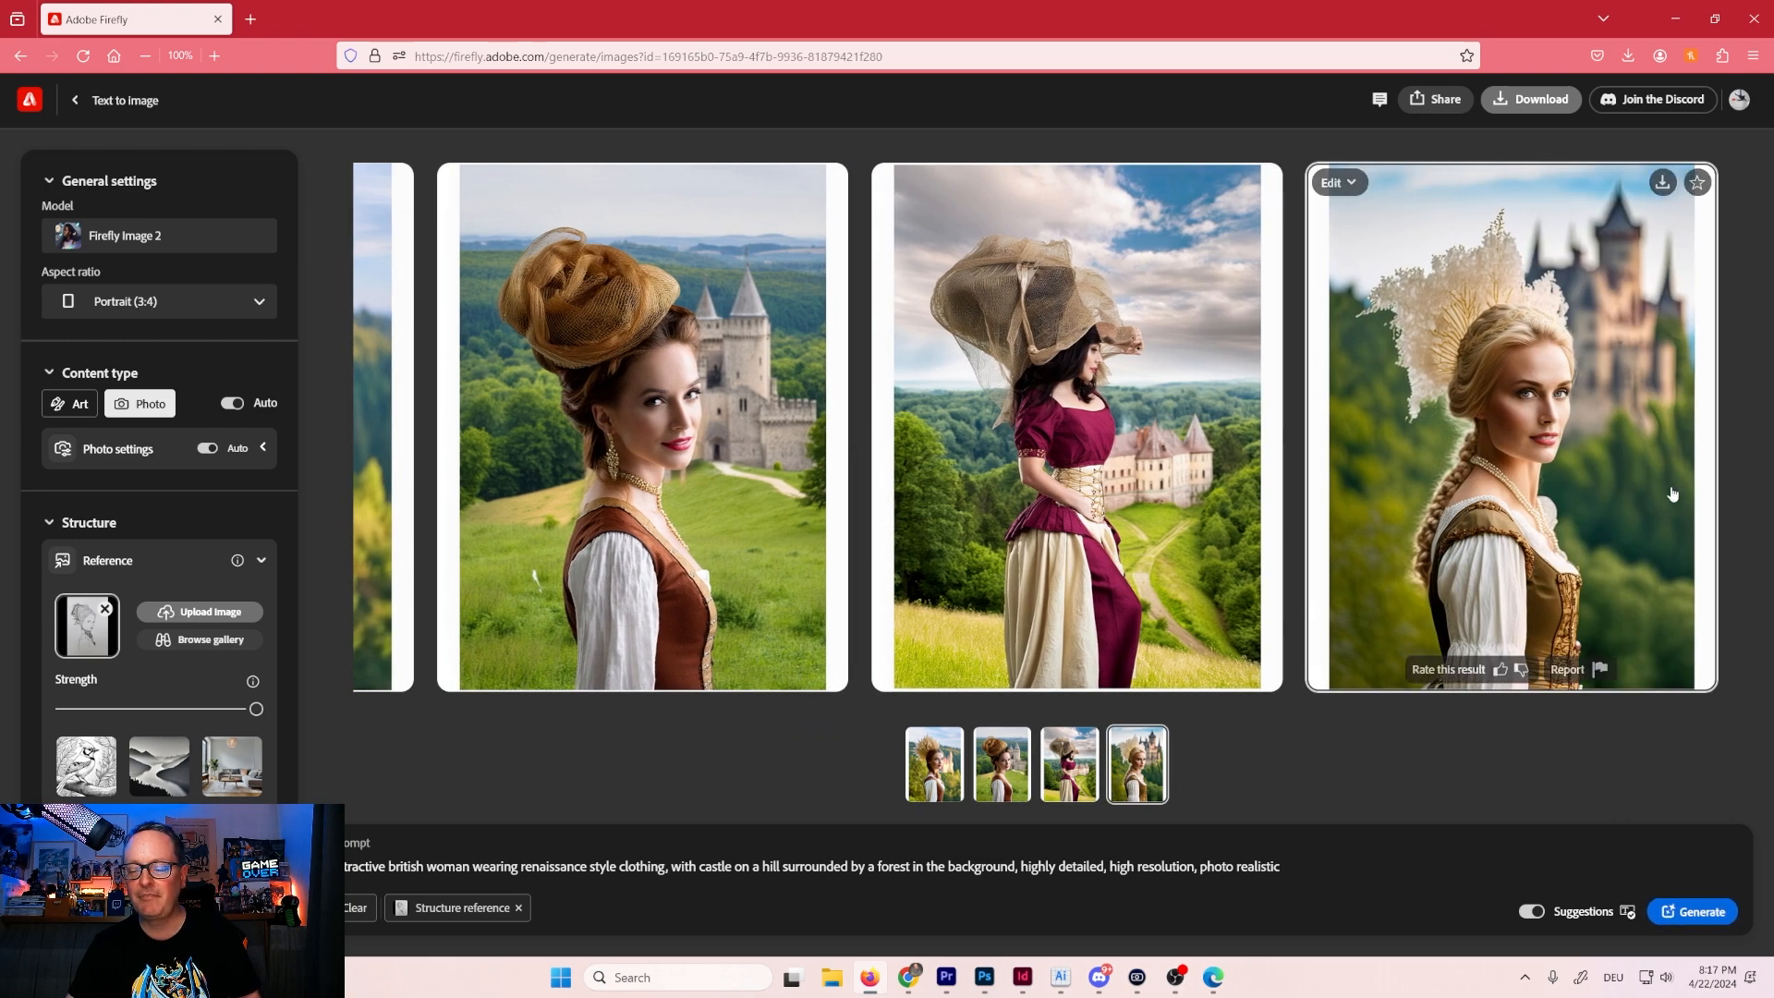
click(1672, 913)
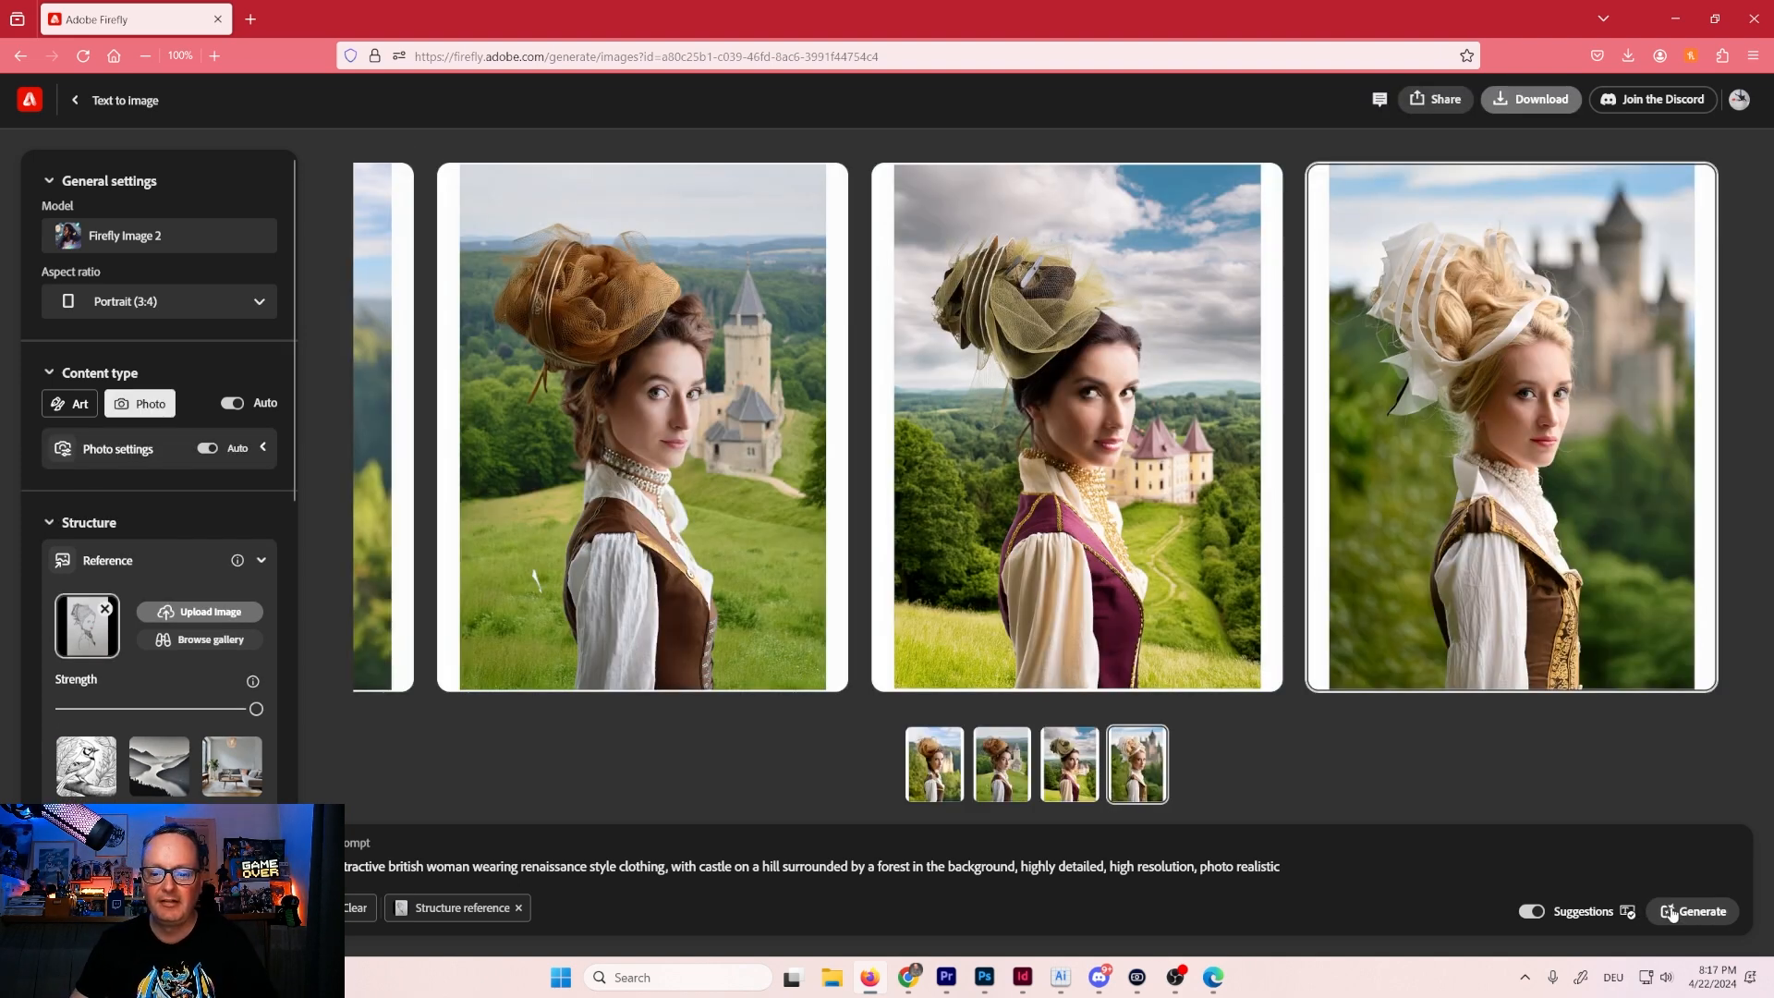
Examine each new full-strength photo result enlarged to compare it with the reference sketch.
click(927, 775)
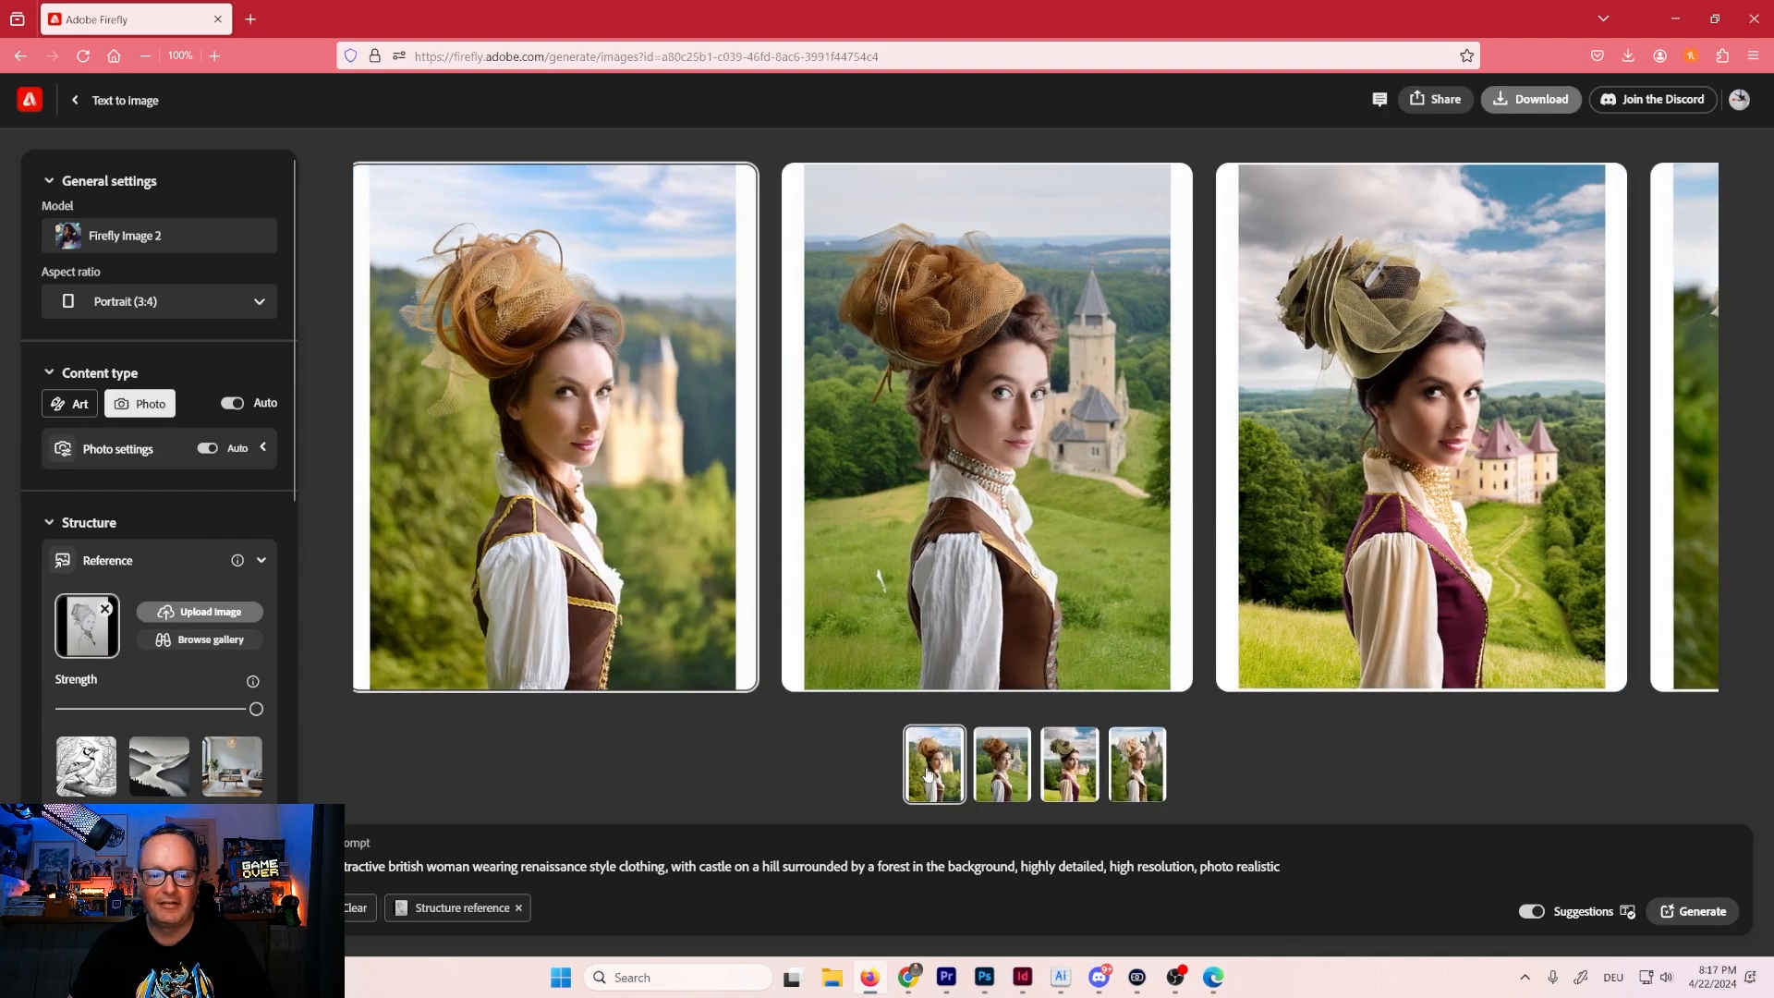
click(927, 774)
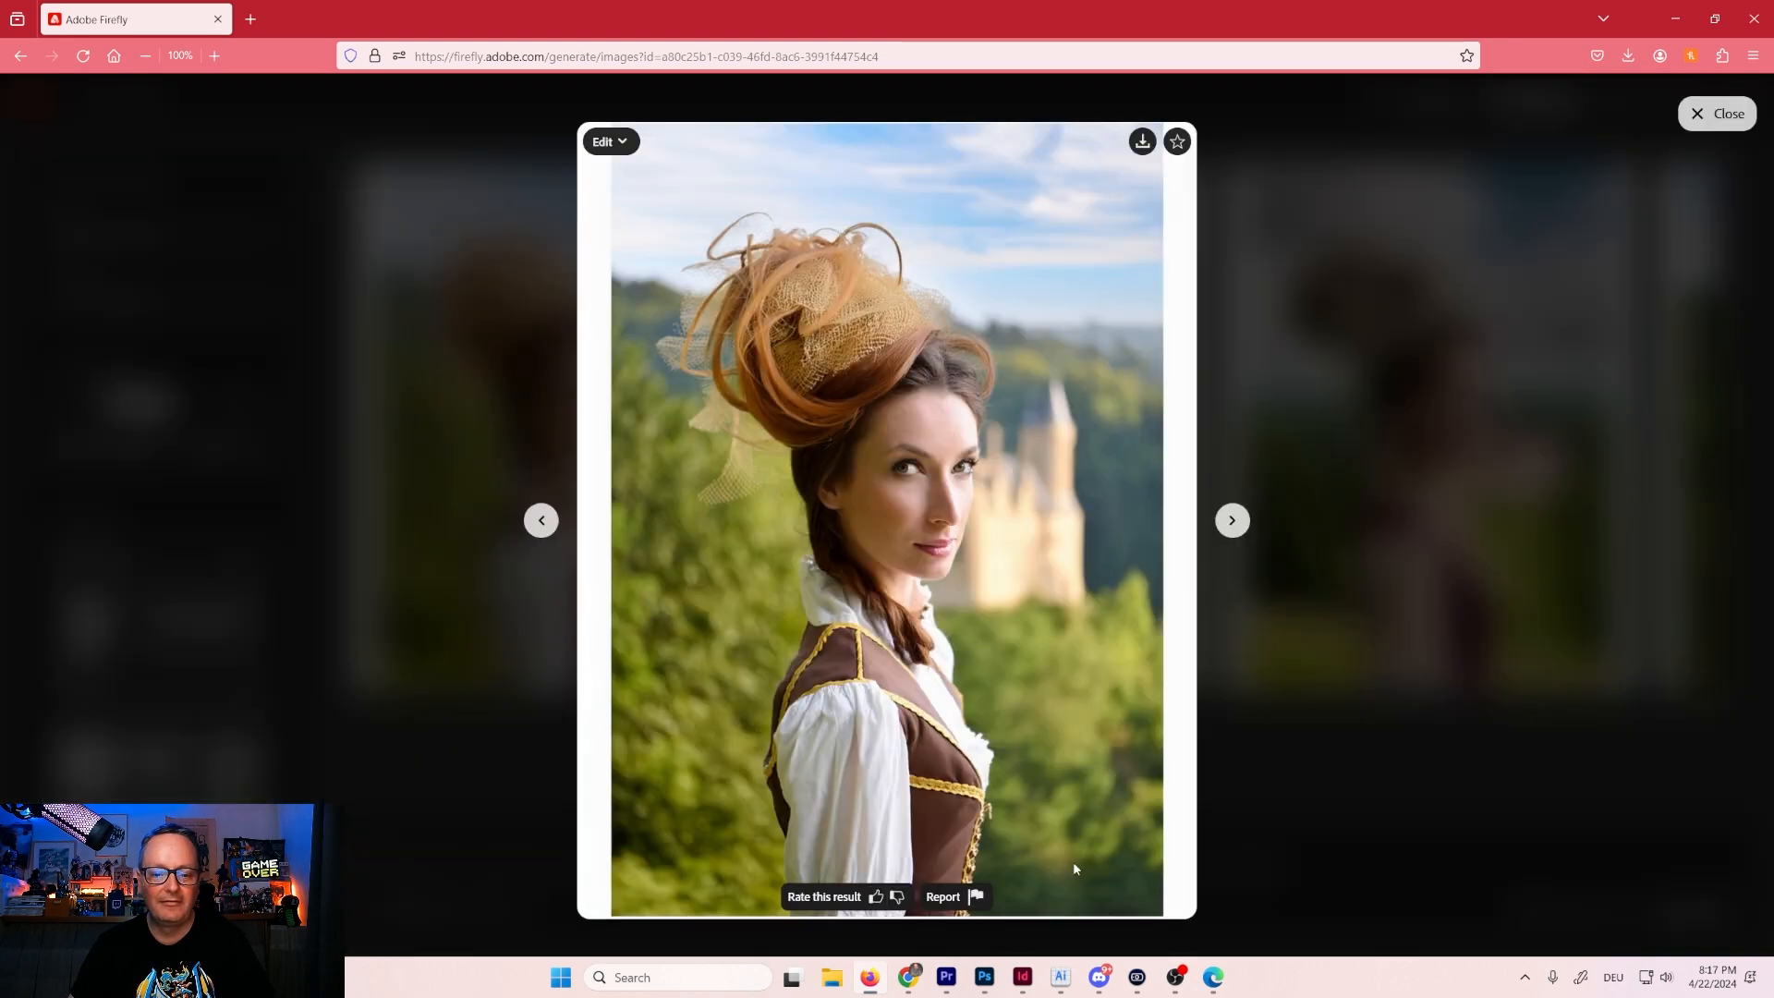
click(1230, 521)
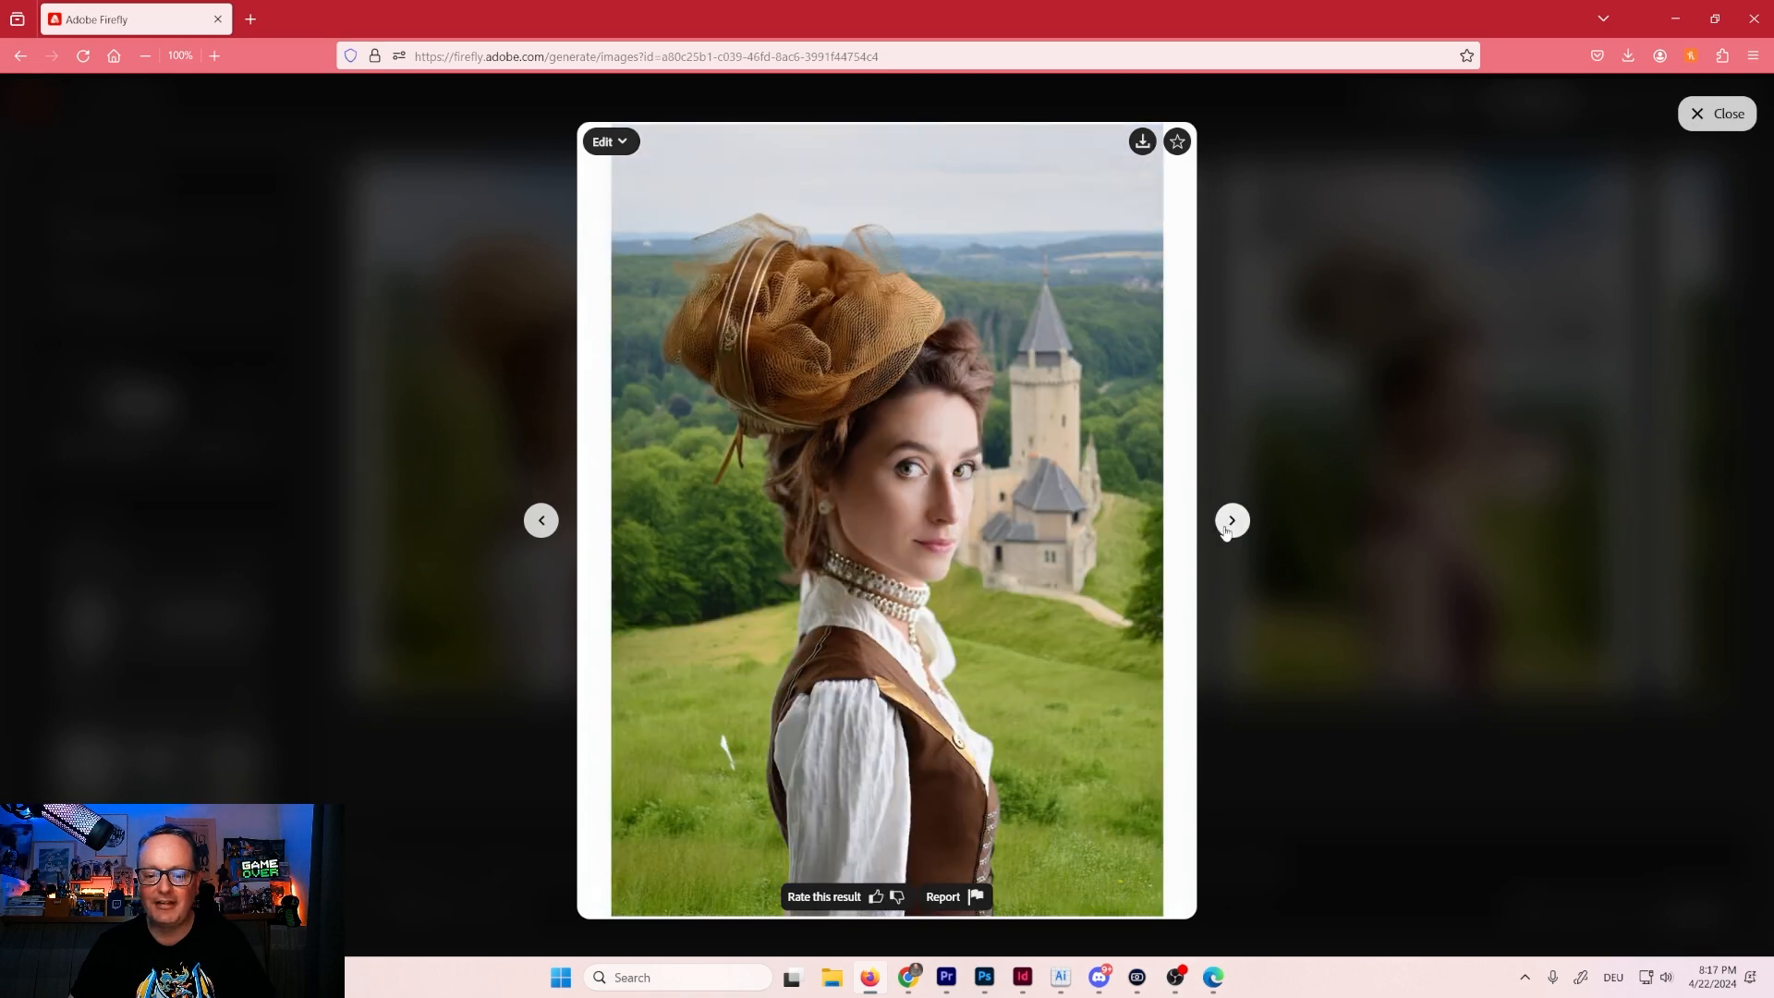
click(1226, 532)
click(1226, 532)
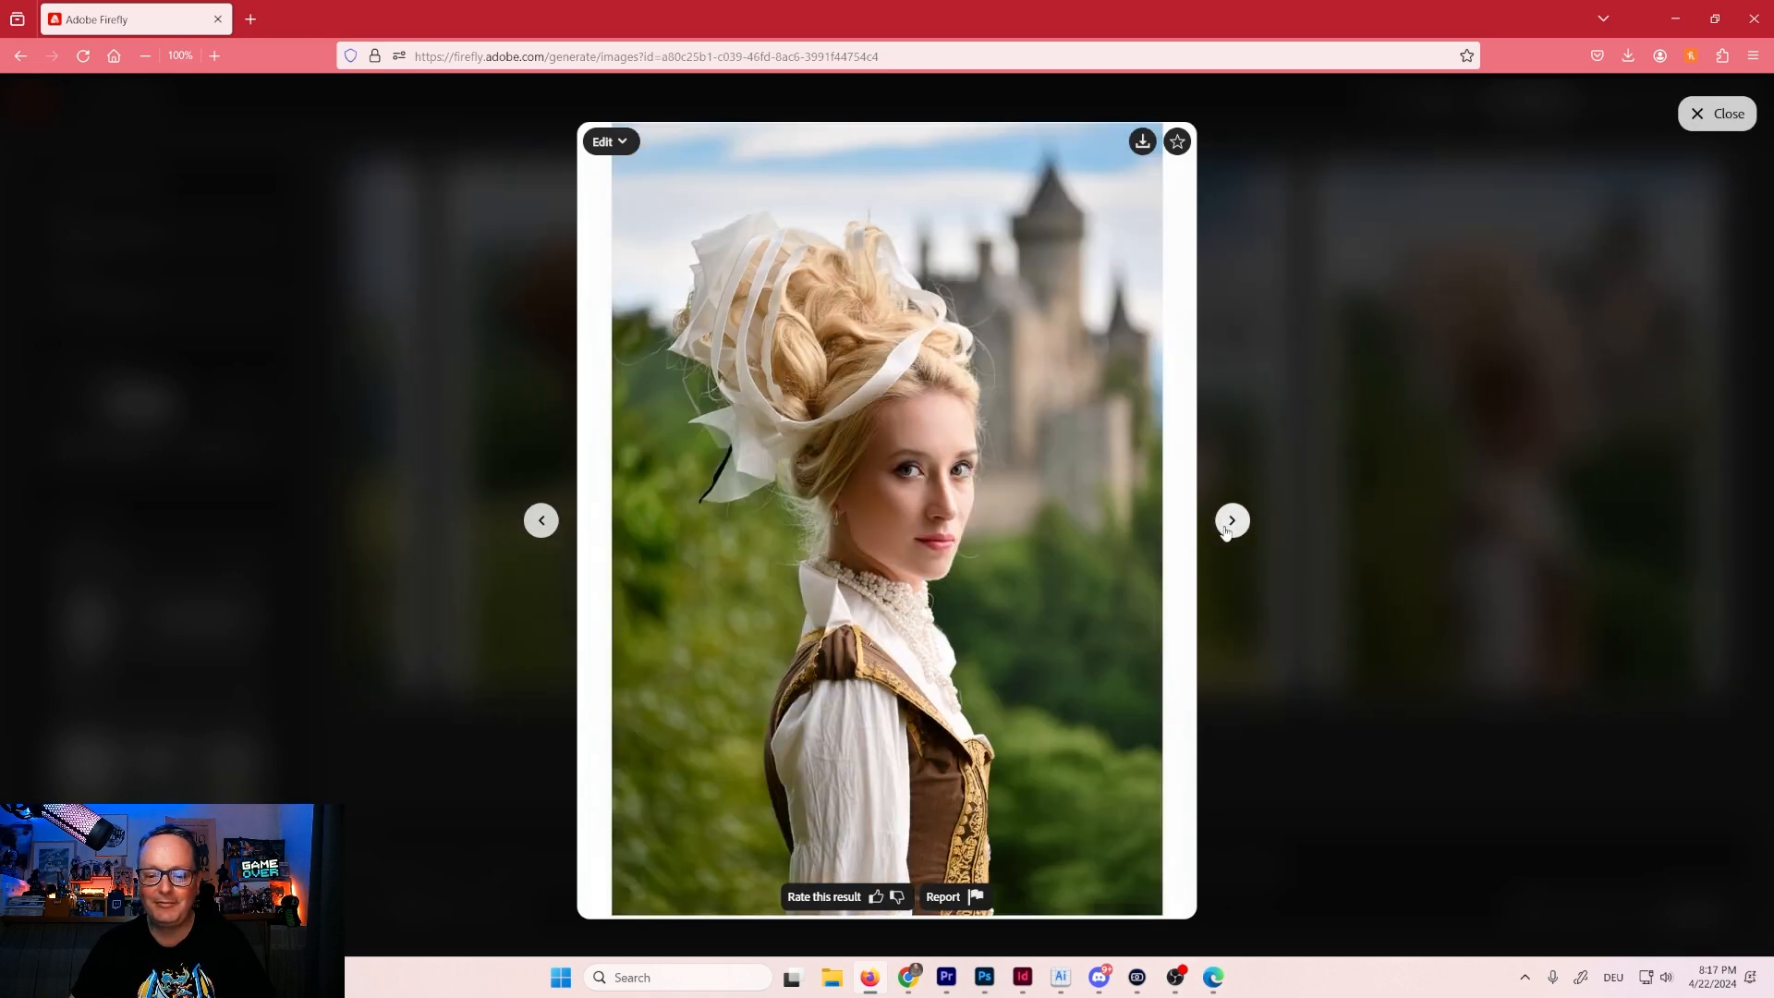
click(1415, 856)
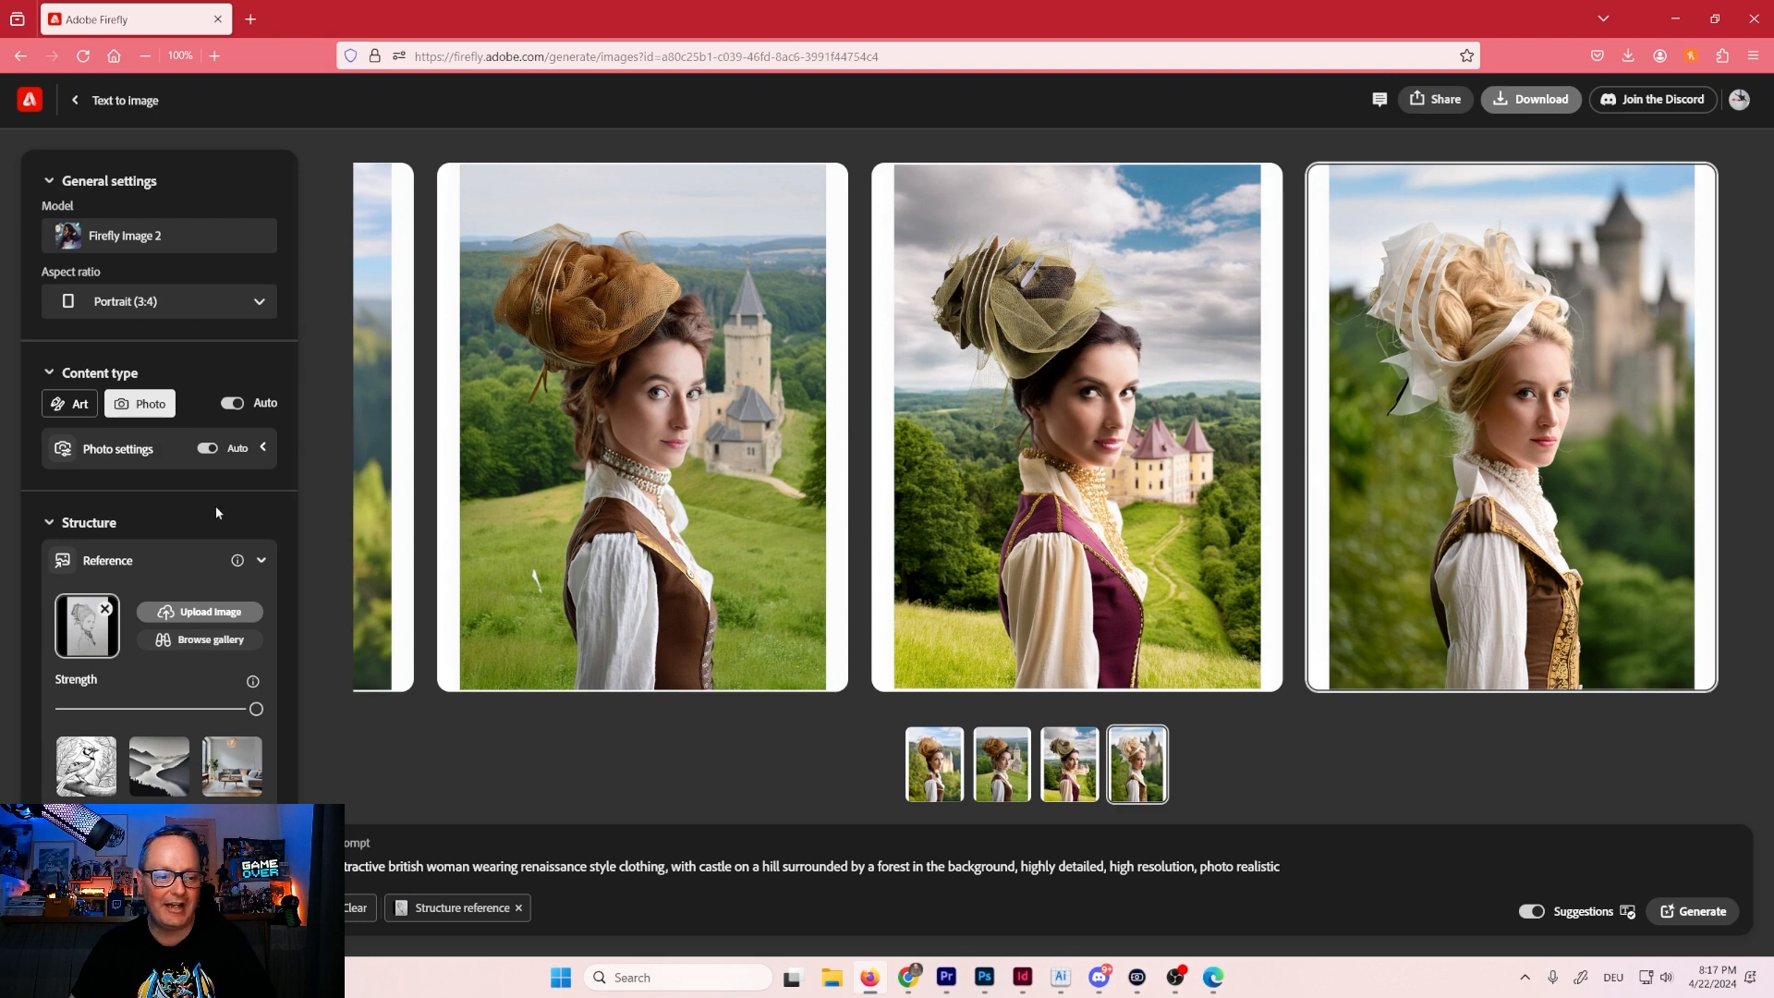
Switch the content type to Art and regenerate the images.
click(70, 404)
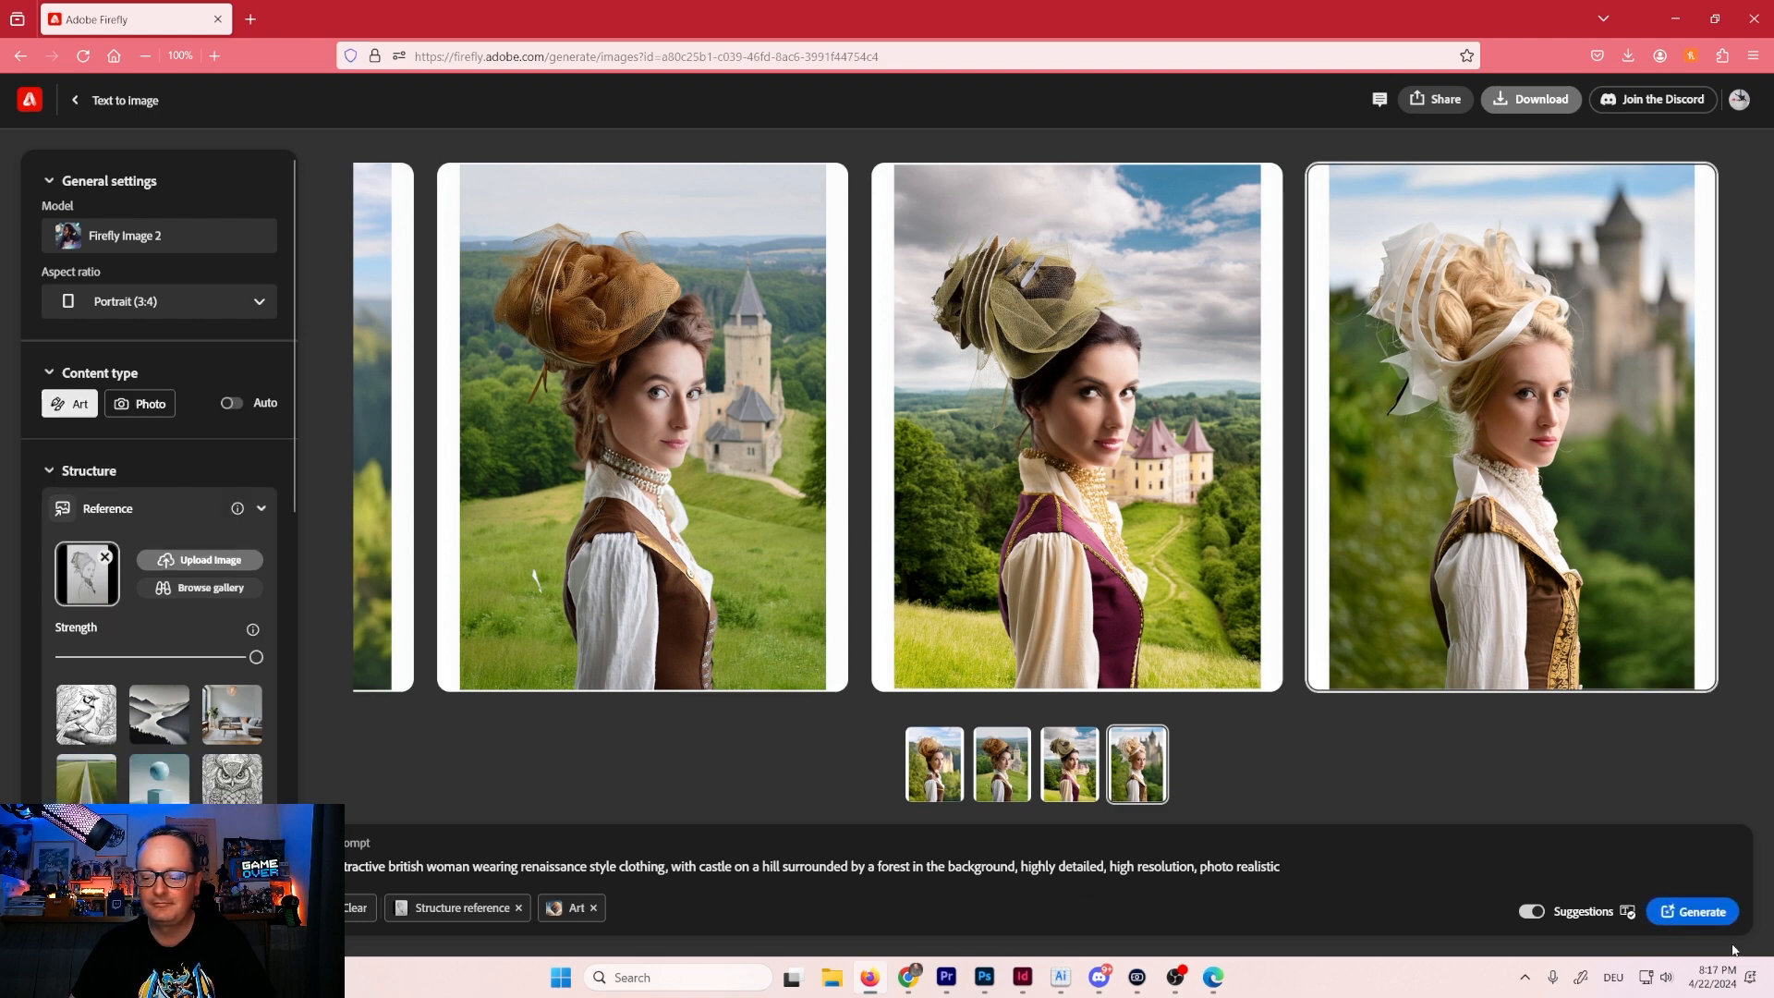
click(1690, 913)
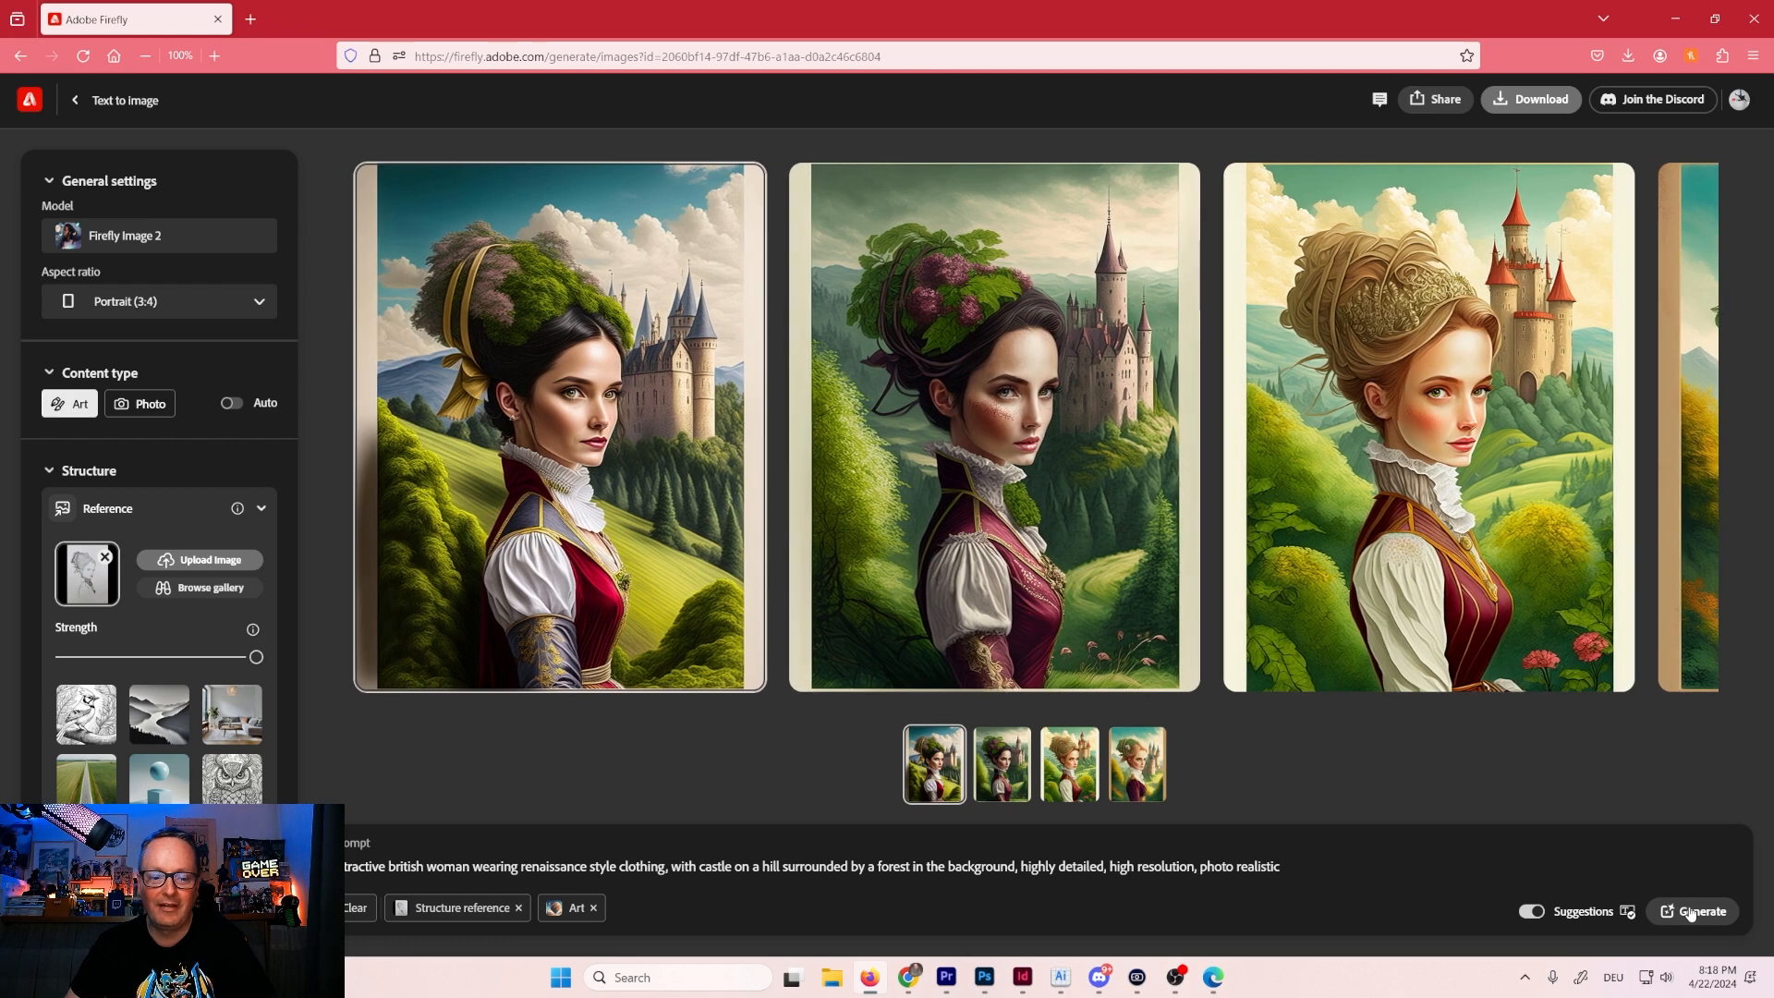
Enlarge the first art-style result and download it, accepting the Content Credentials notice.
click(679, 545)
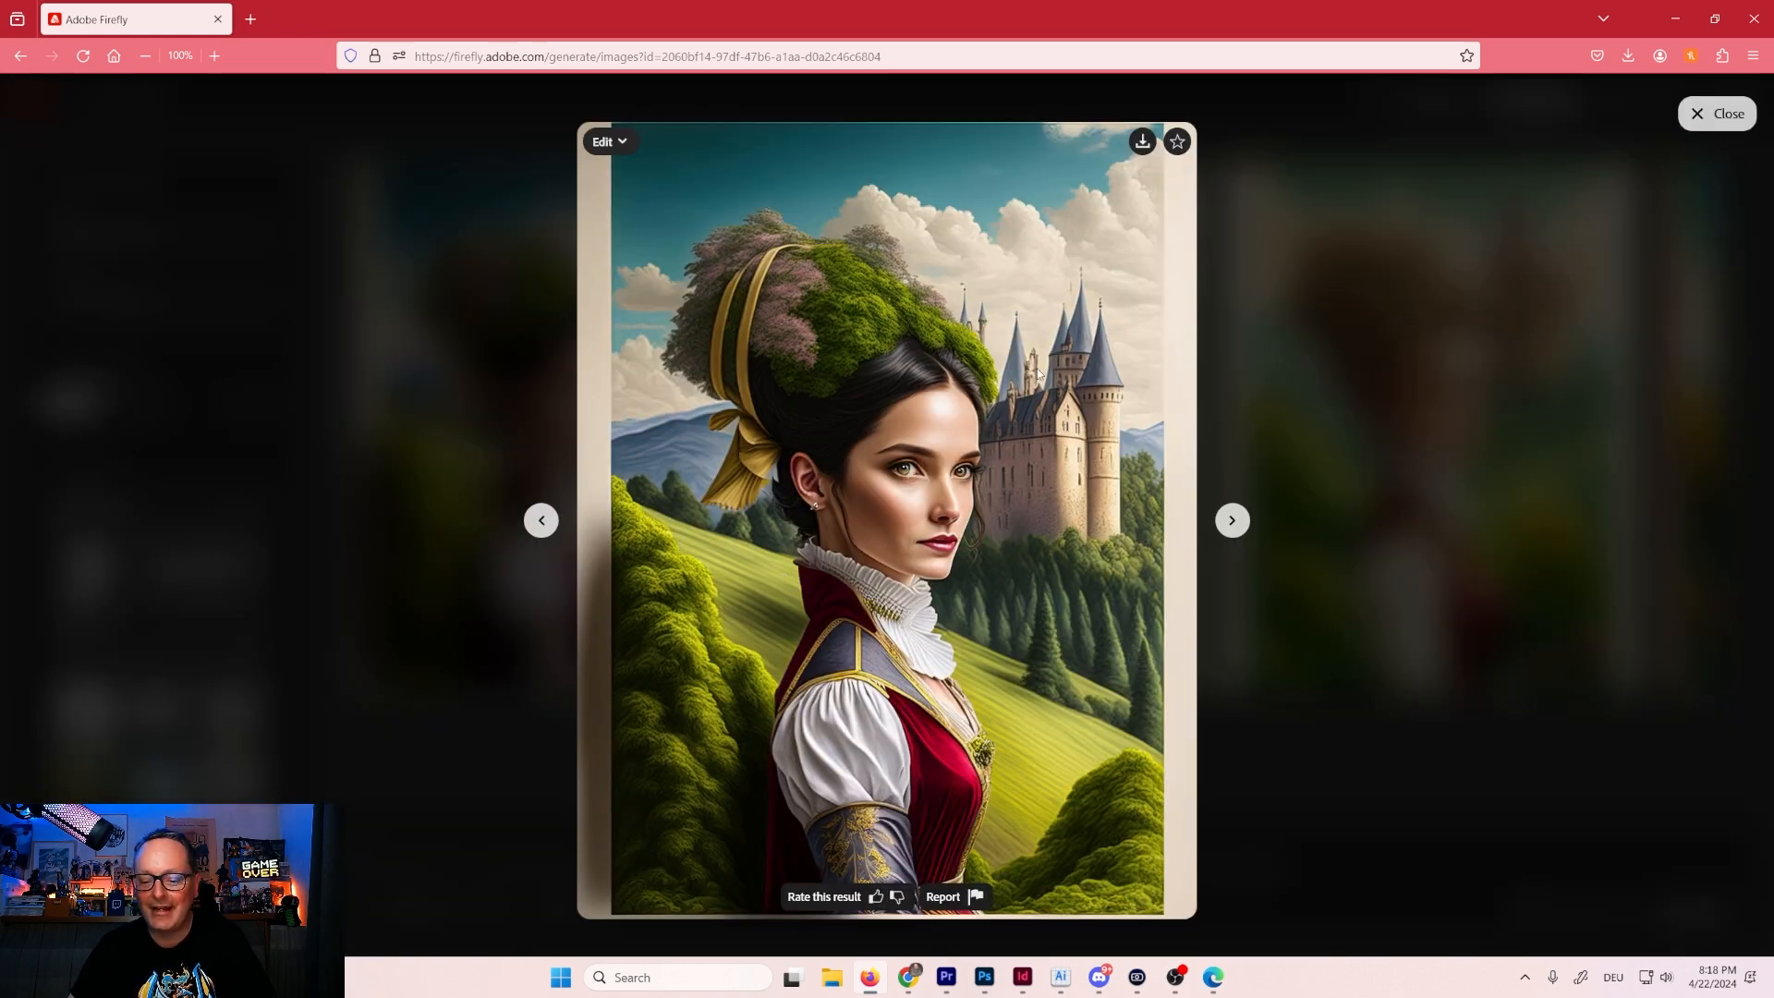
click(1142, 143)
click(1054, 721)
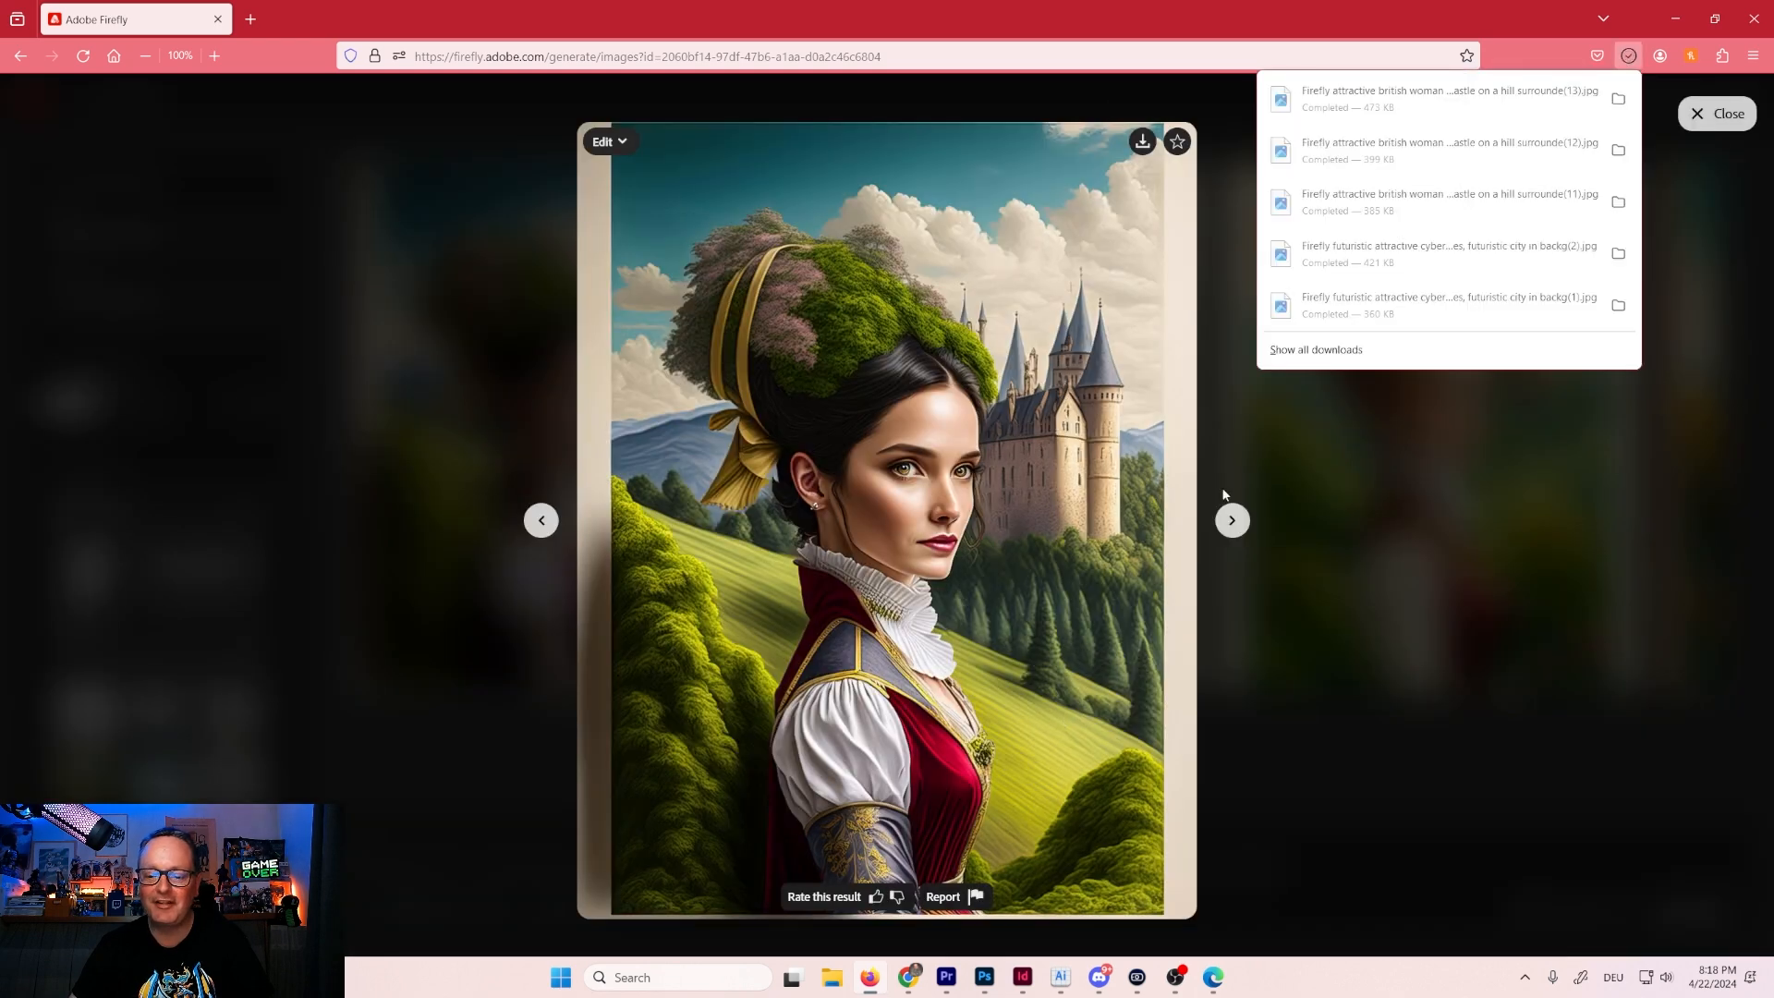
Download the second and third art-style results from the enlarged view, accepting the Content Credentials notice each time.
click(1230, 522)
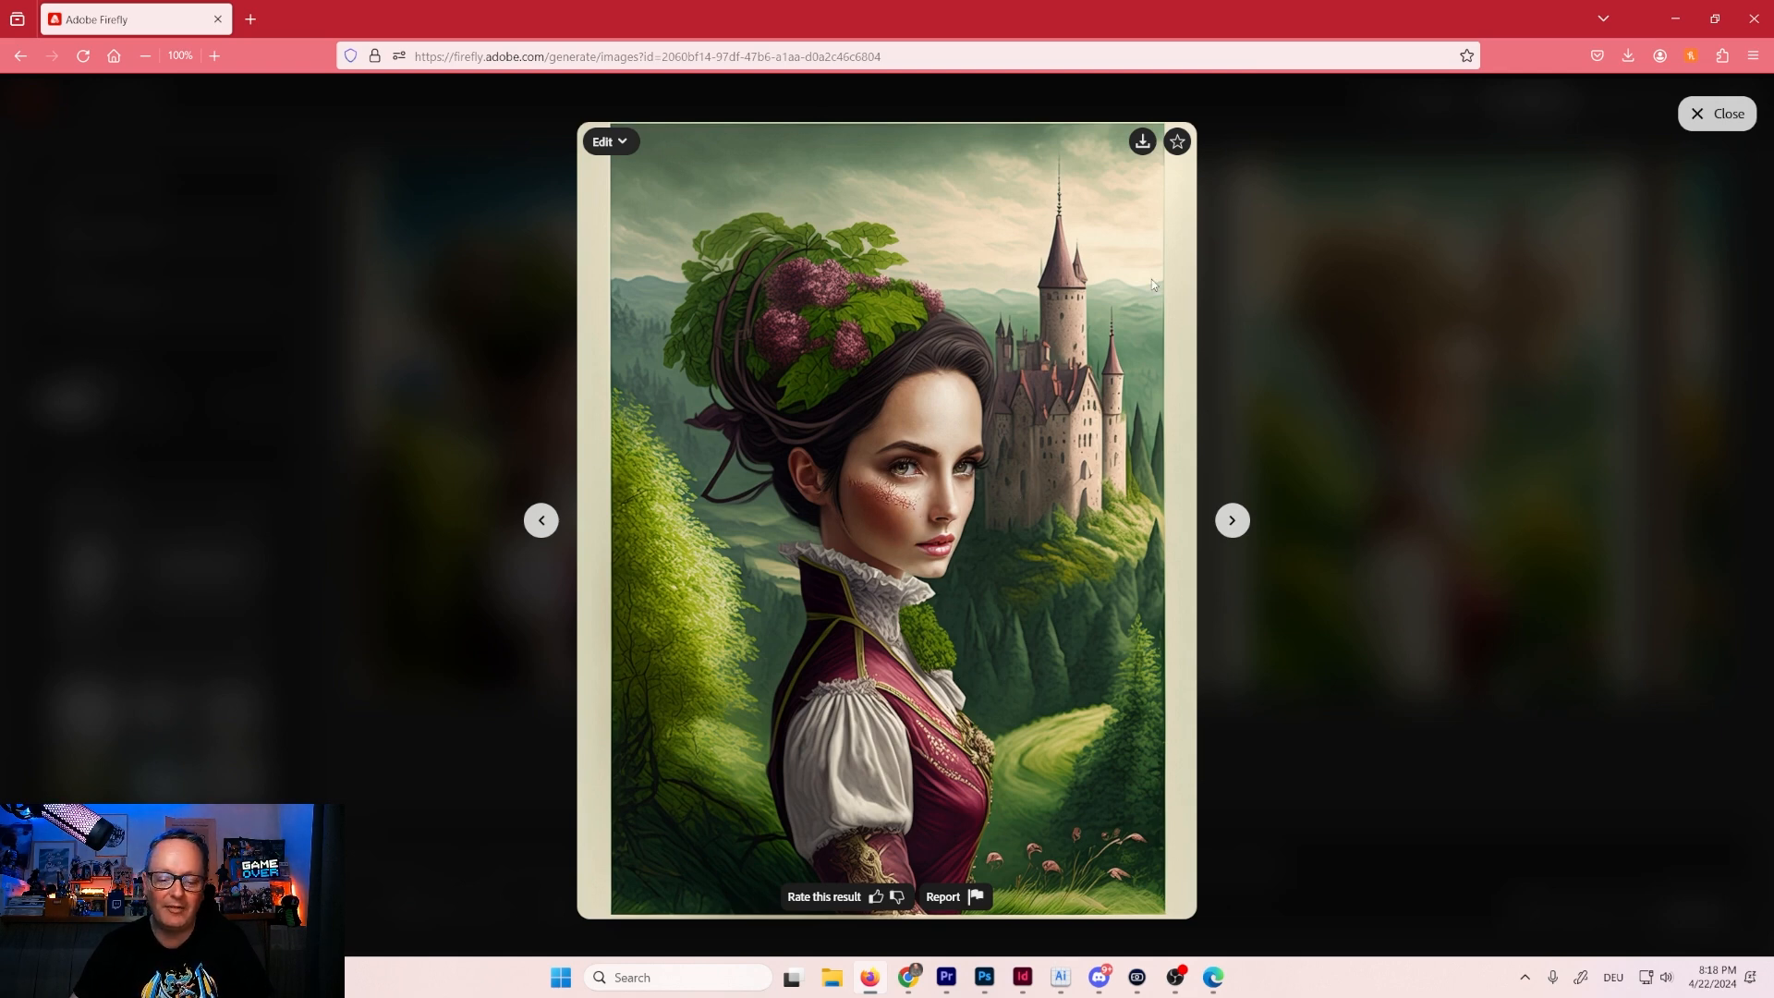
click(1143, 143)
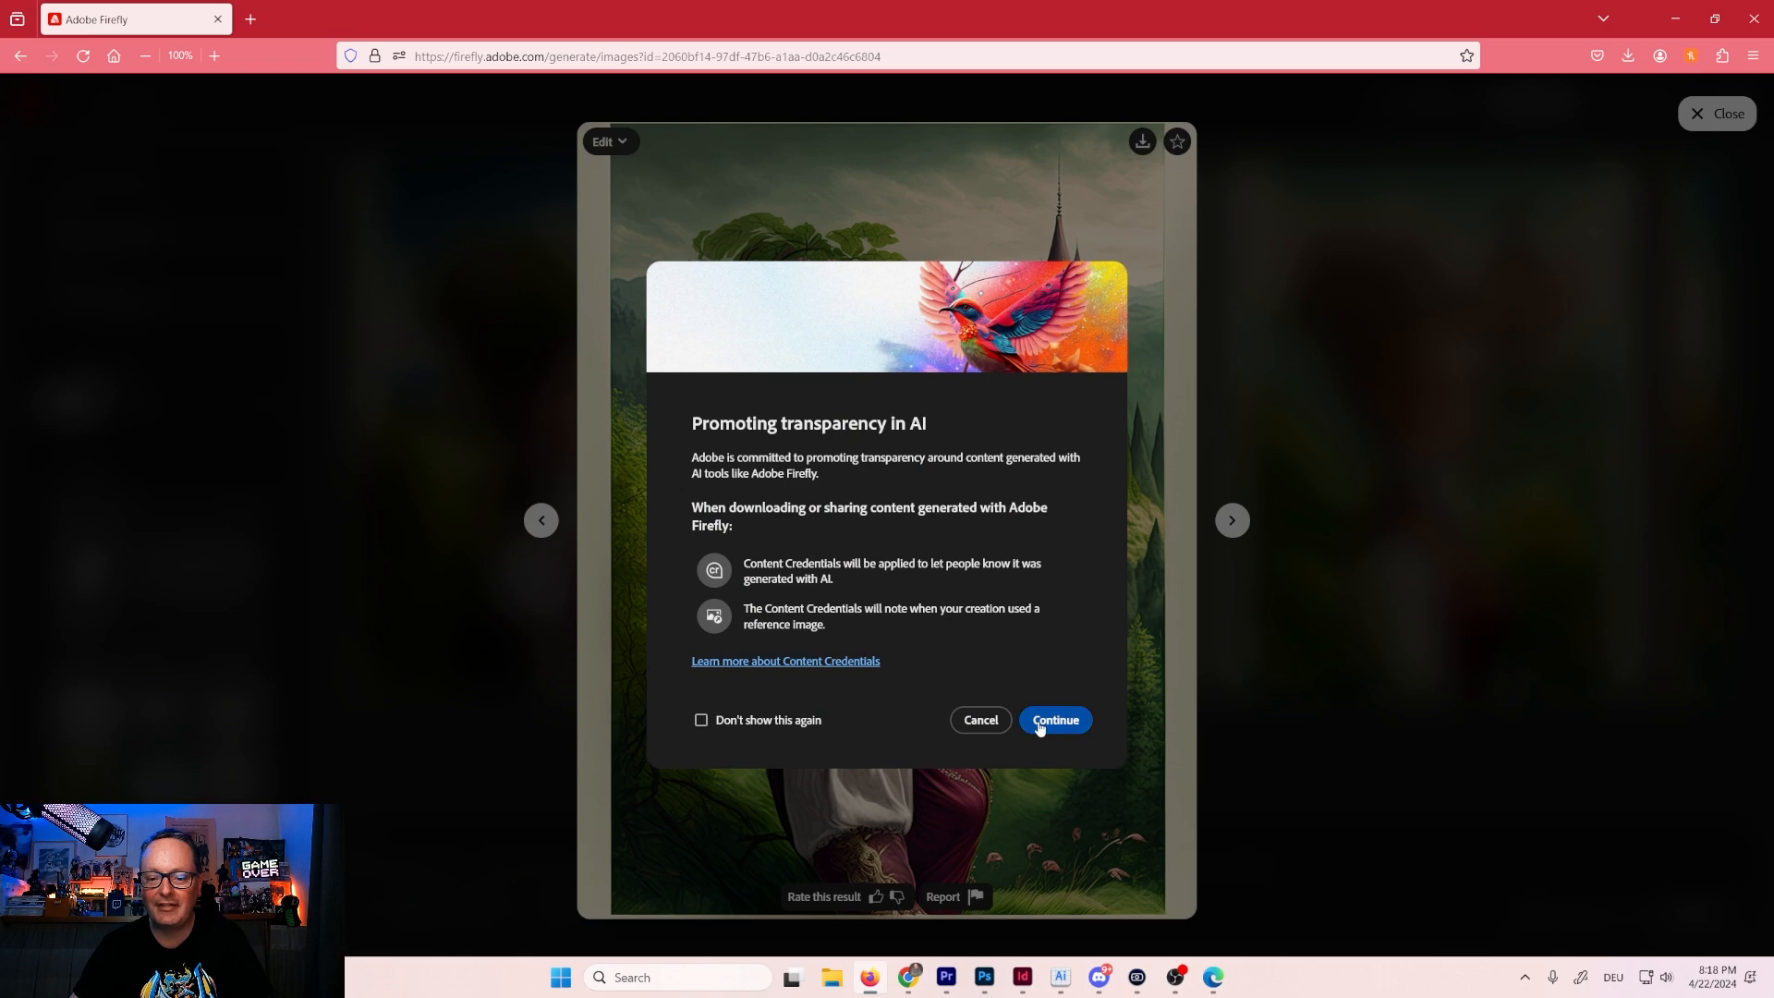
click(1053, 722)
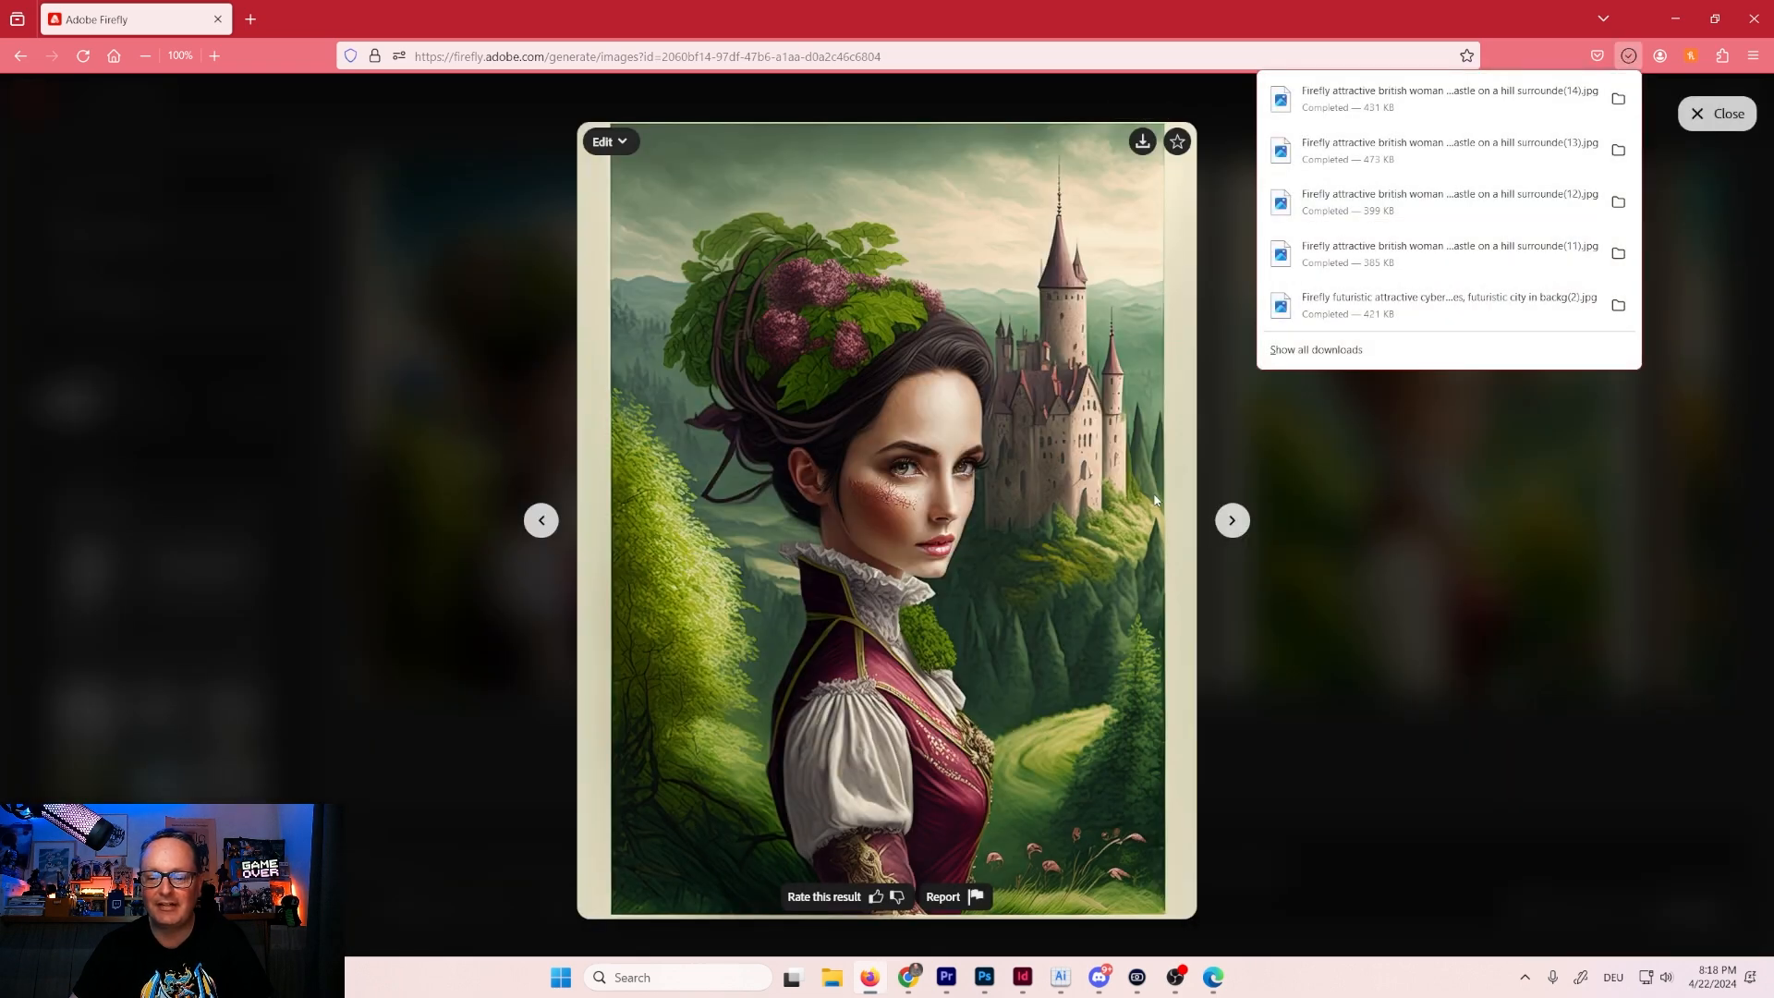
click(1233, 521)
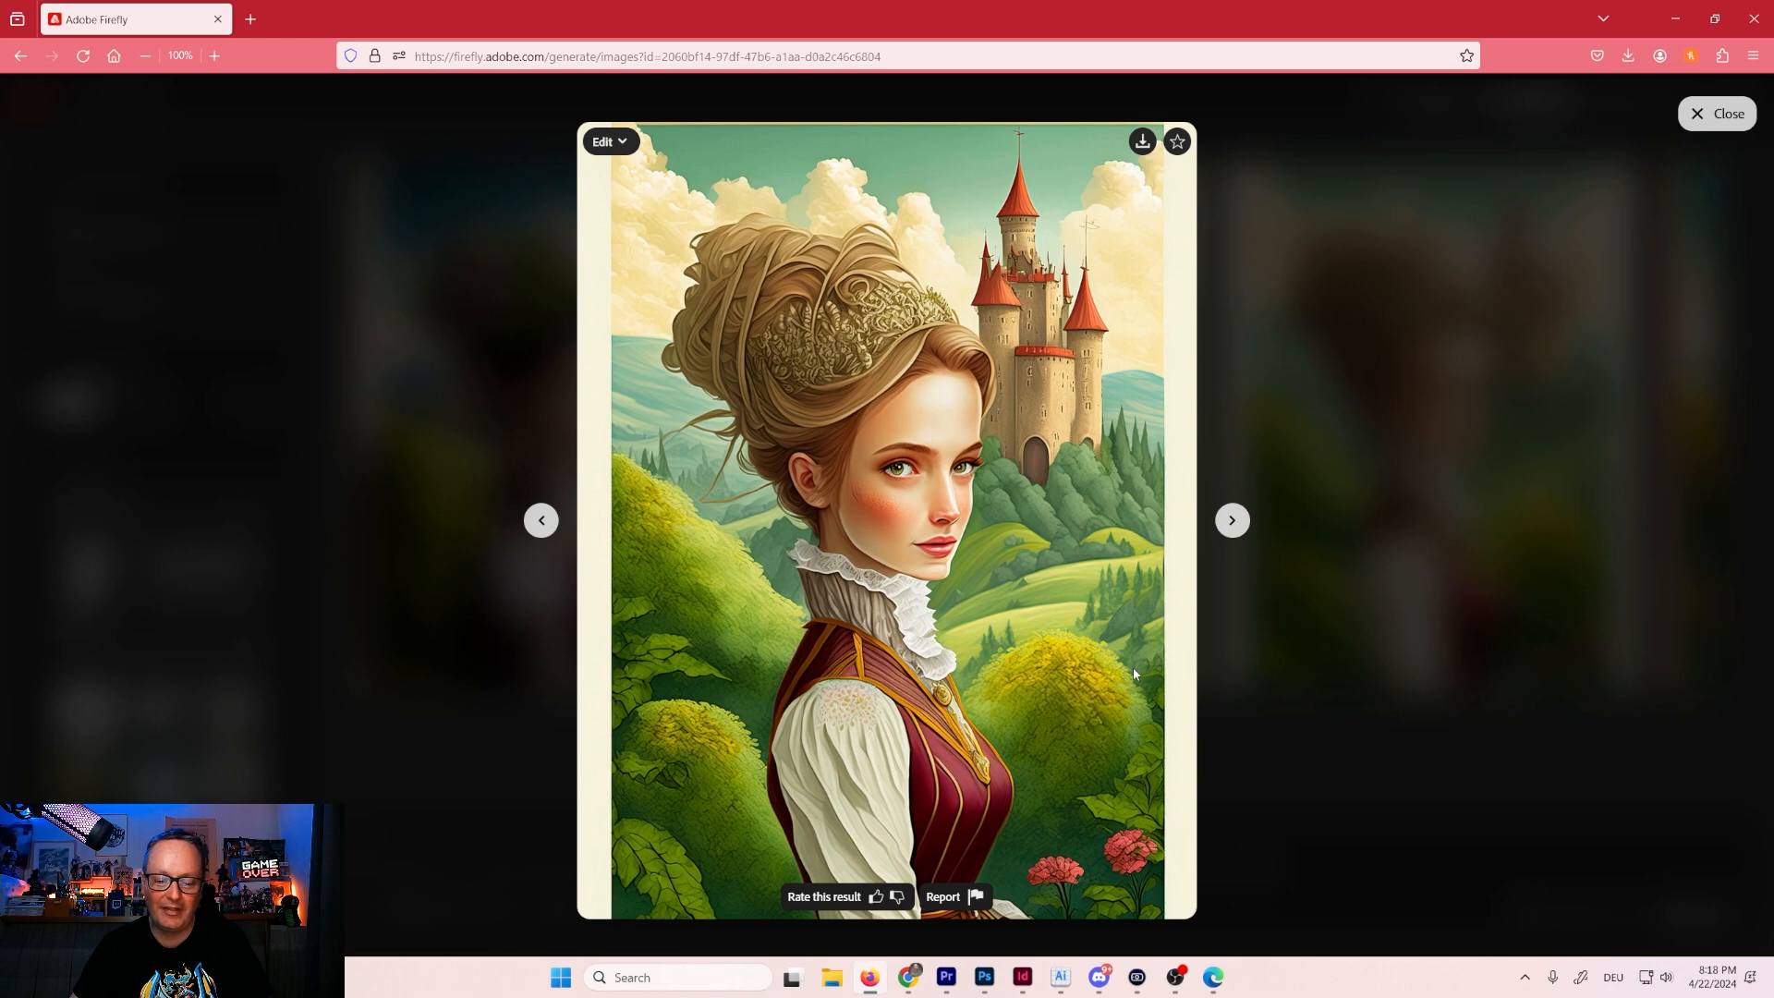
click(1142, 141)
click(1056, 722)
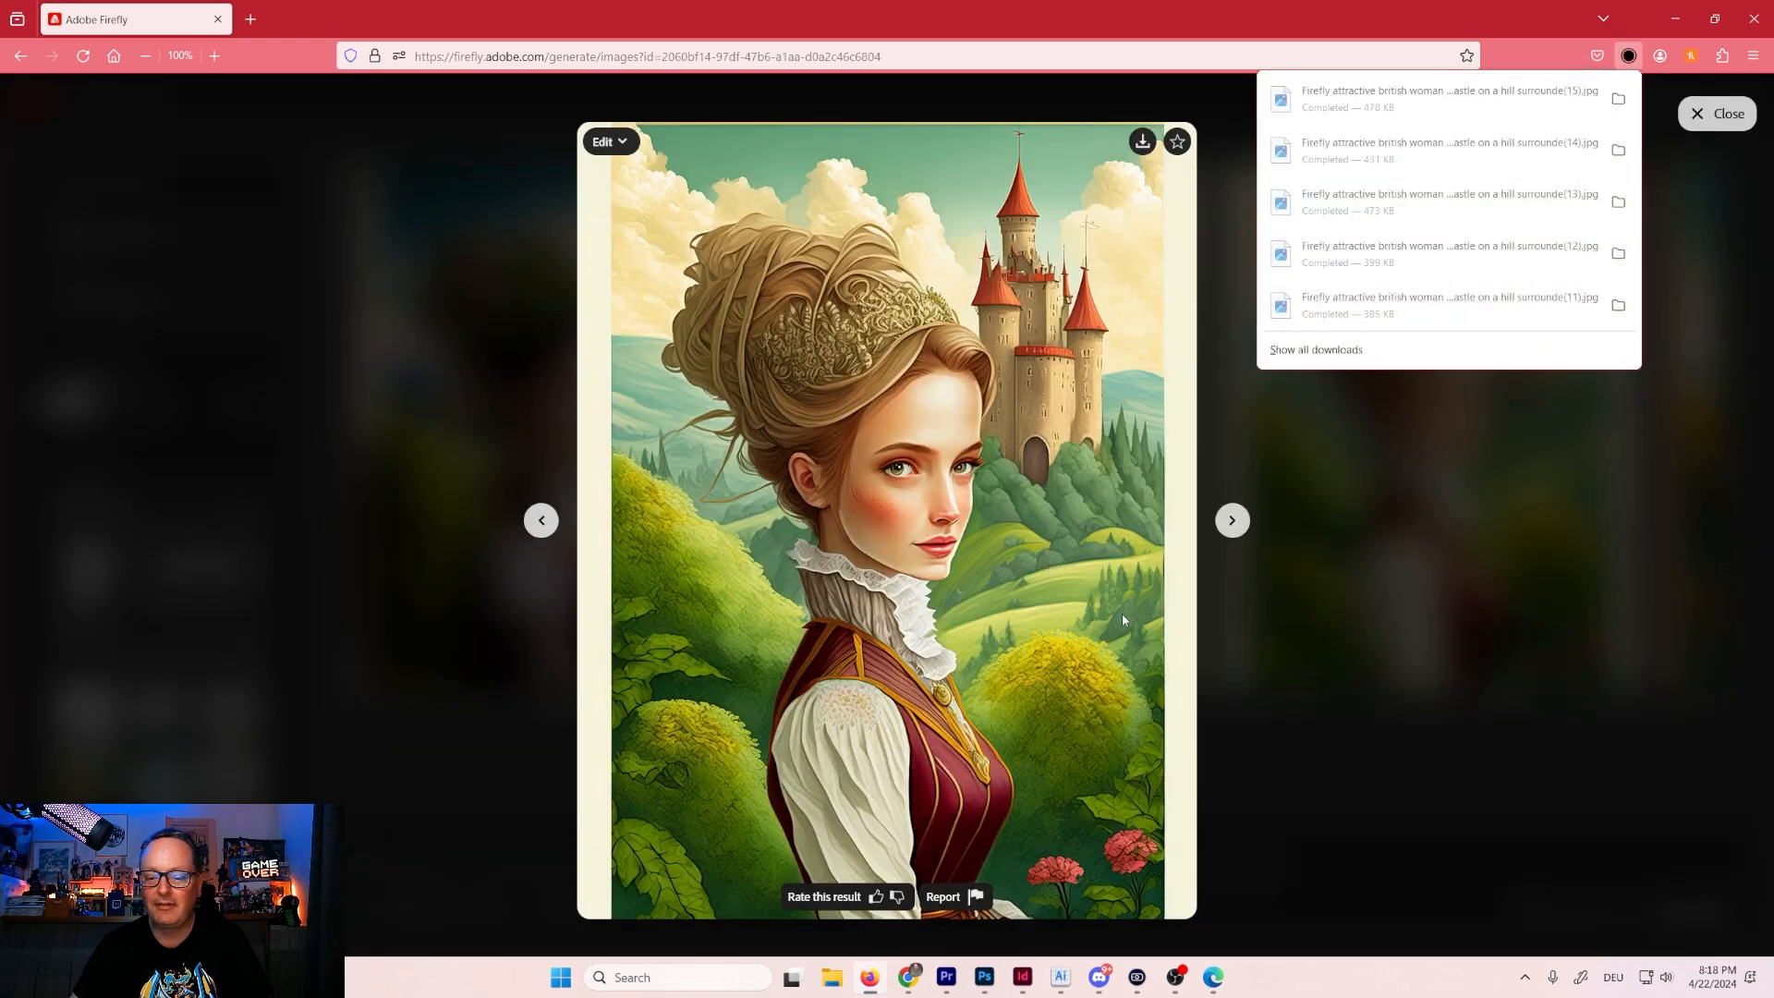
Download the fourth art-style result, accepting the Content Credentials notice, and close the enlarged view.
click(1229, 522)
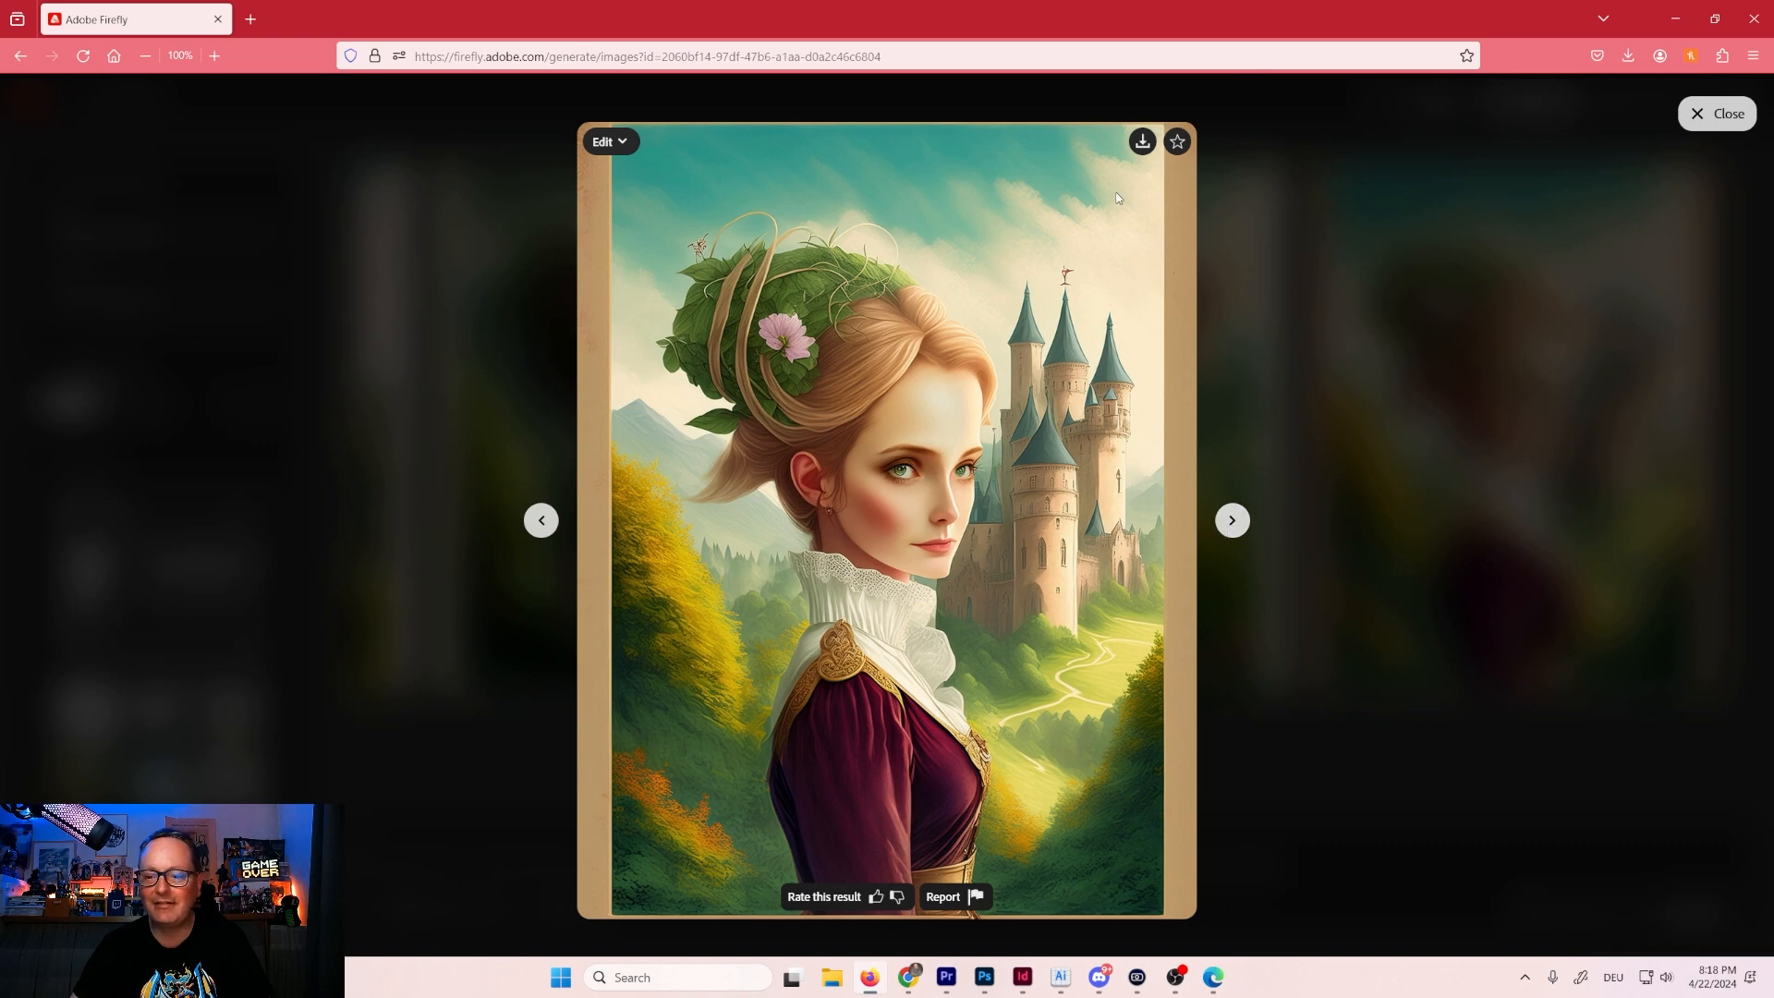
click(1142, 142)
click(1071, 724)
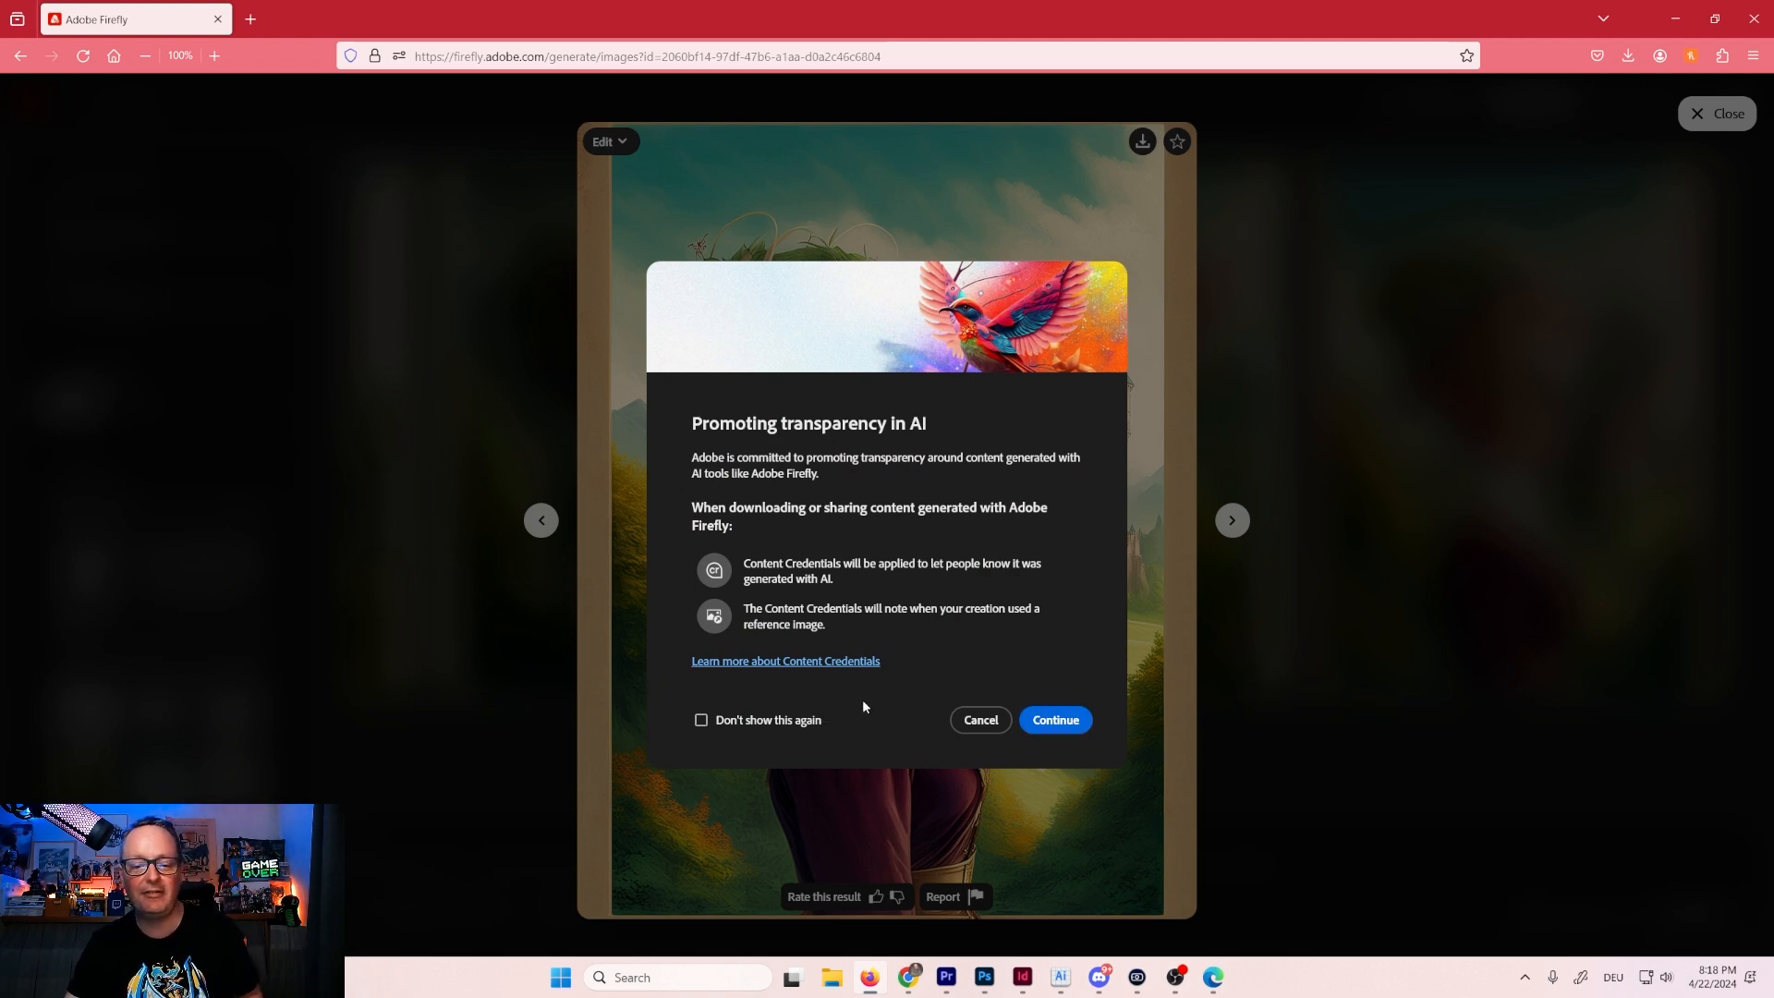
click(1060, 725)
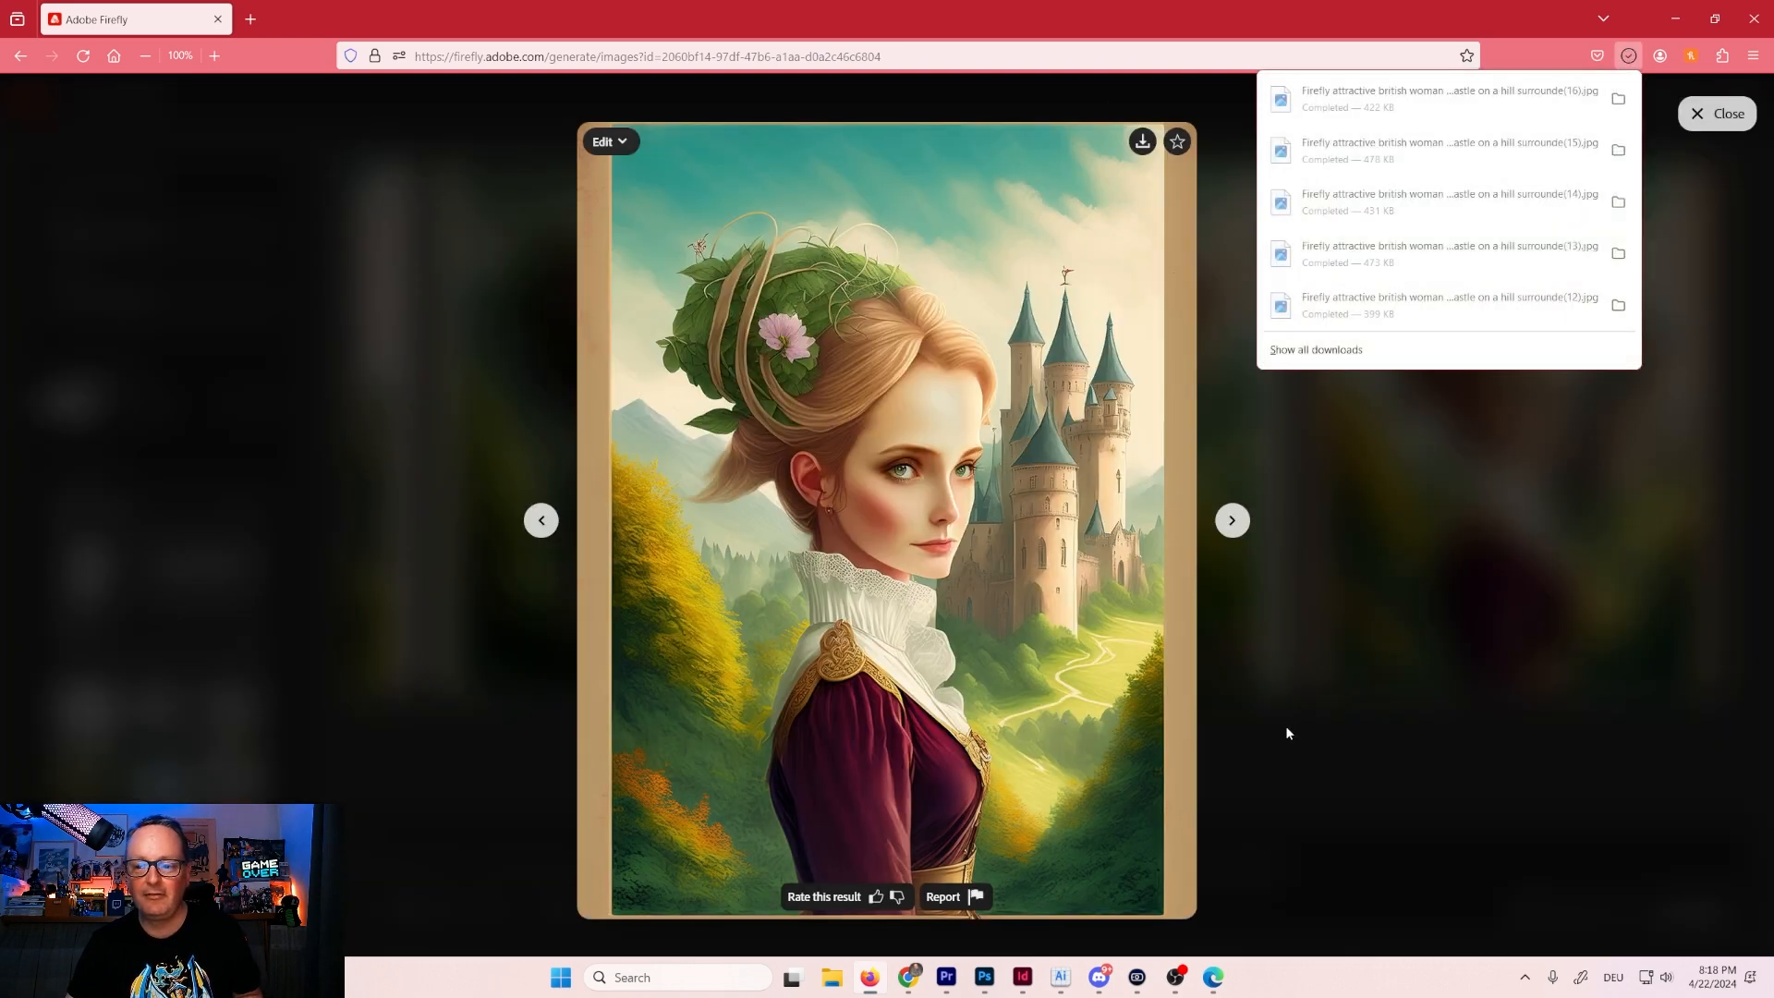
click(1284, 724)
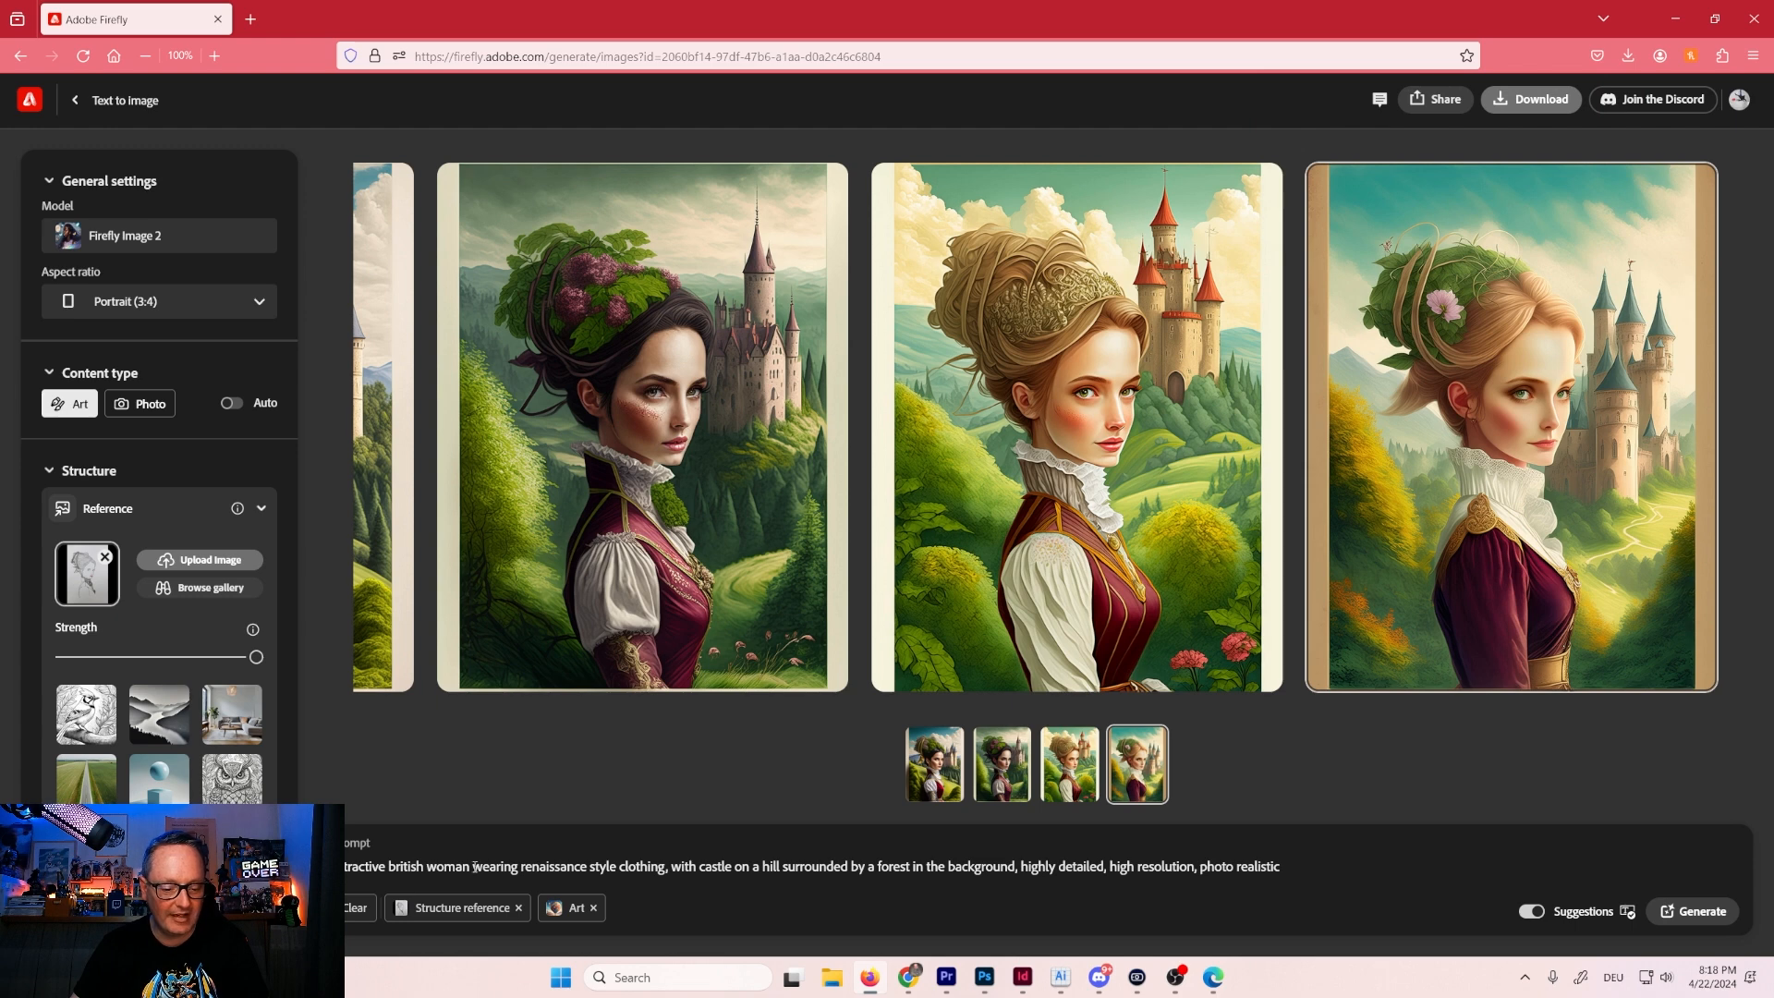
Insert the word "ghost" before "british woman" in the prompt.
drag(427, 866, 617, 867)
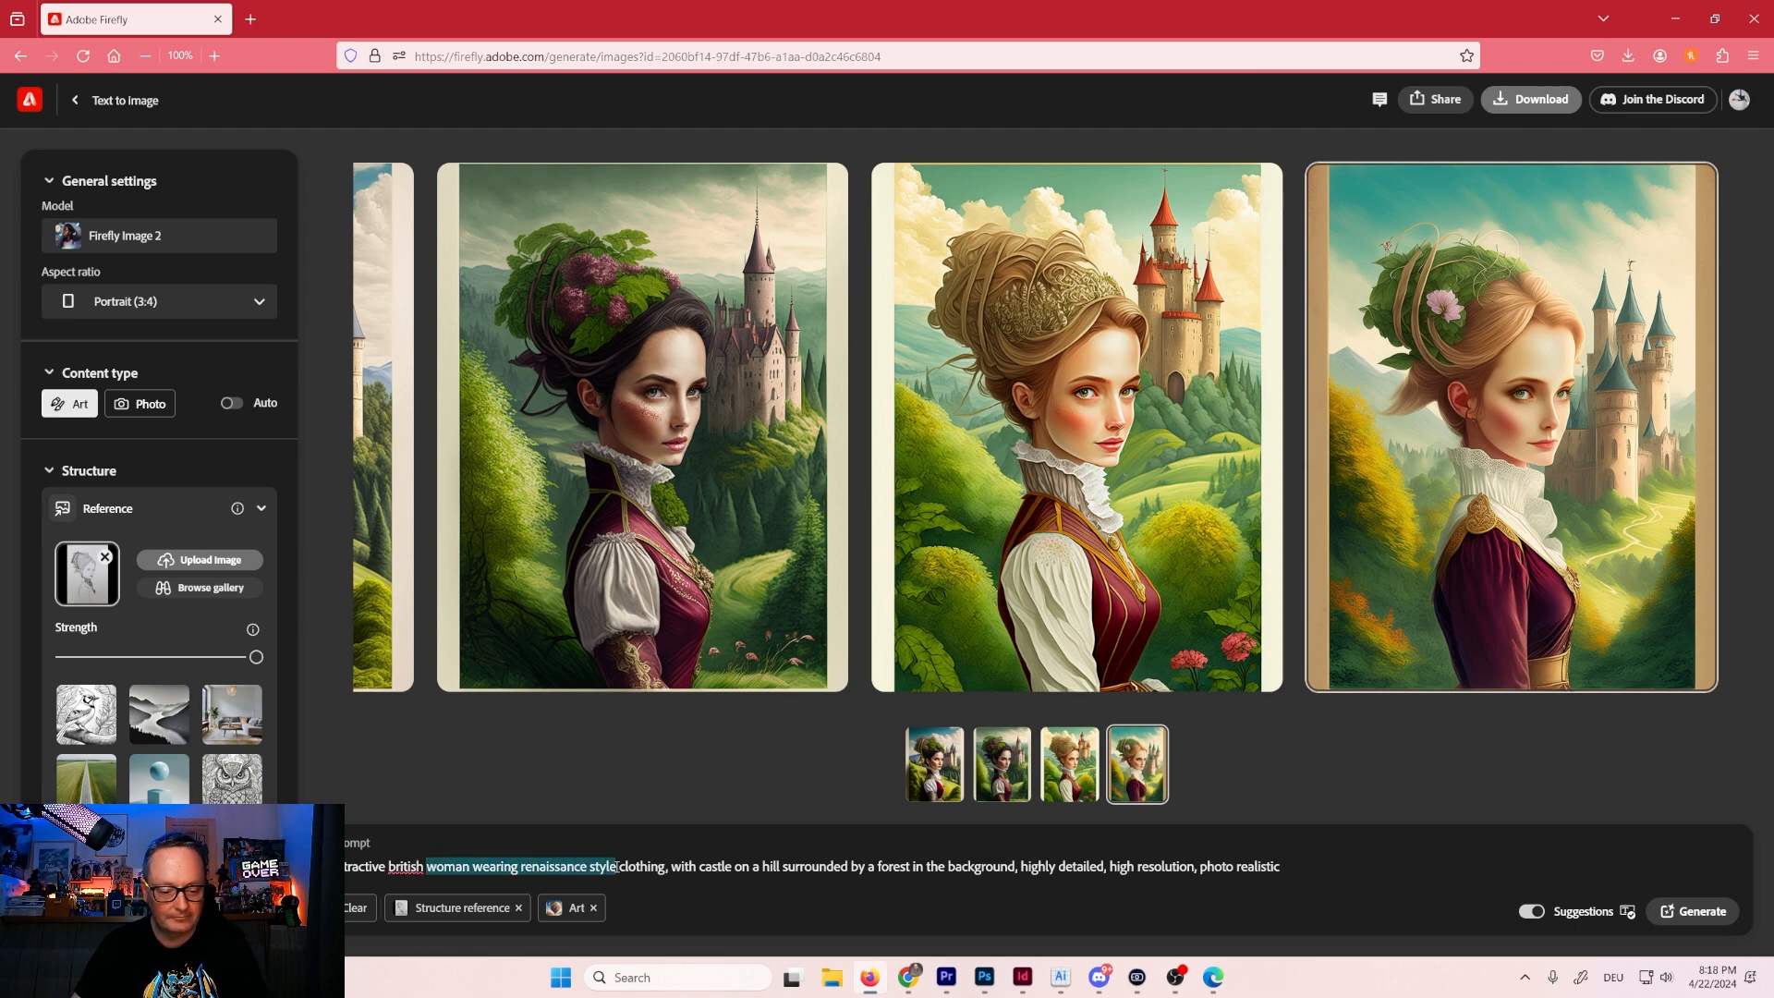
click(388, 867)
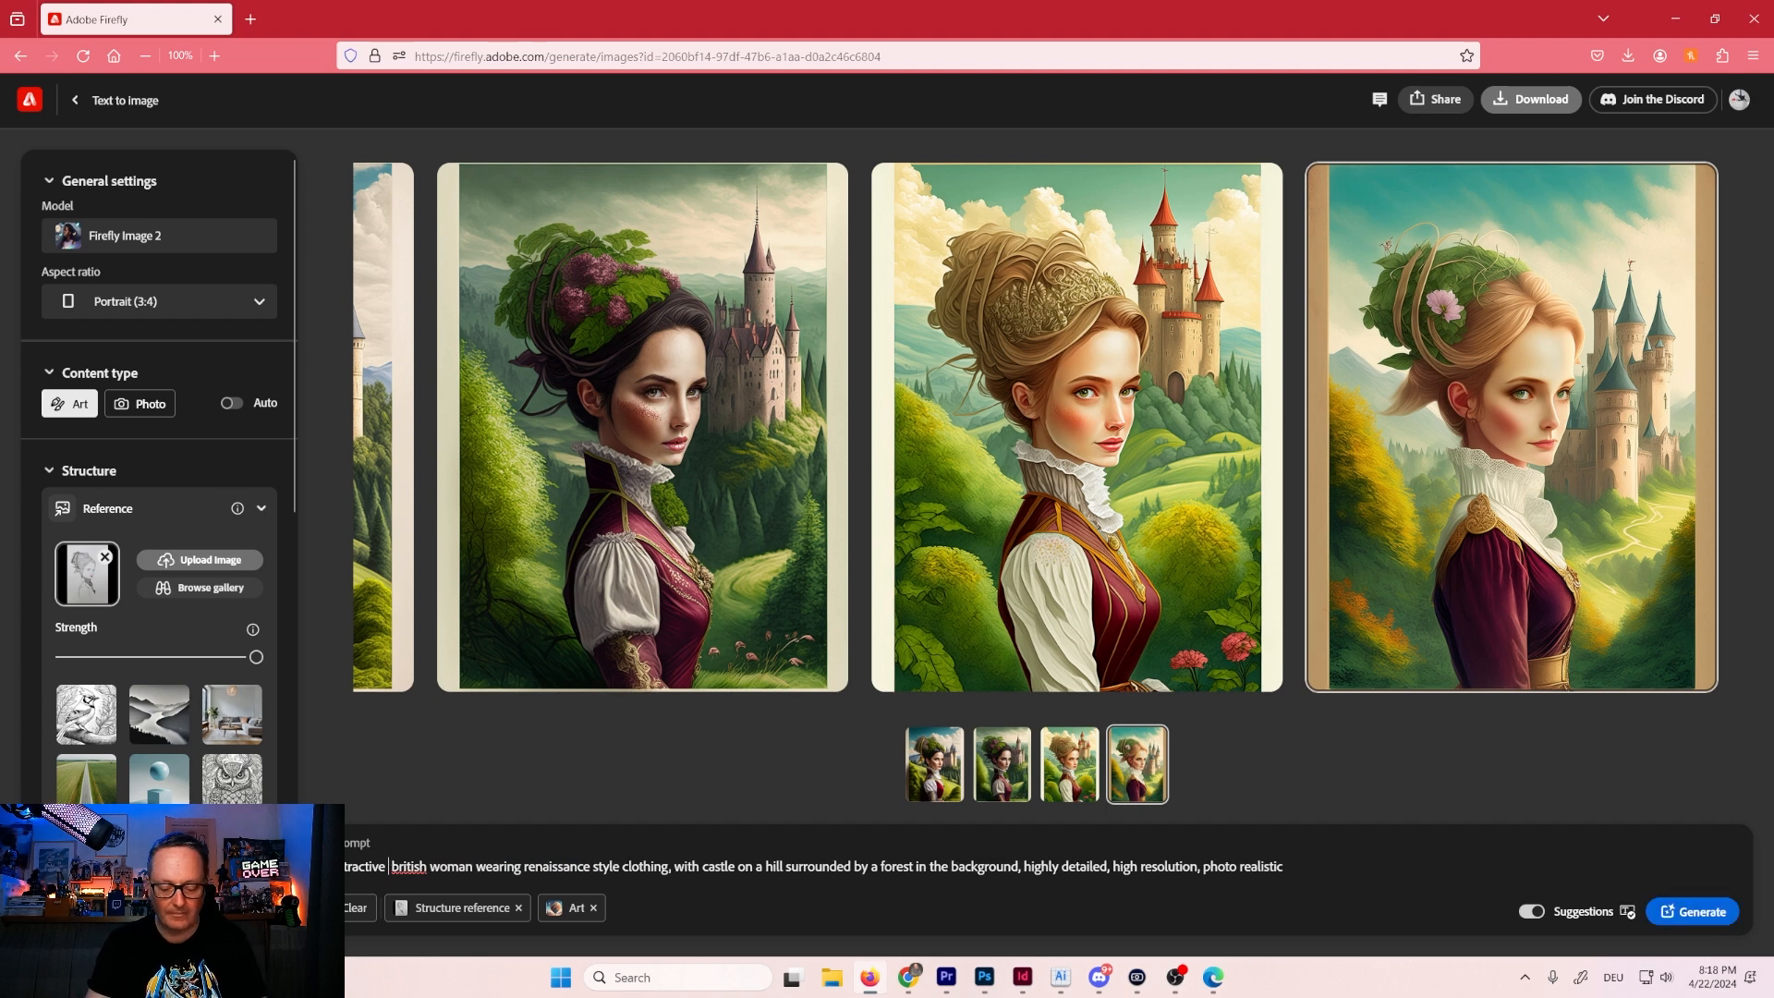
text(ghostly)
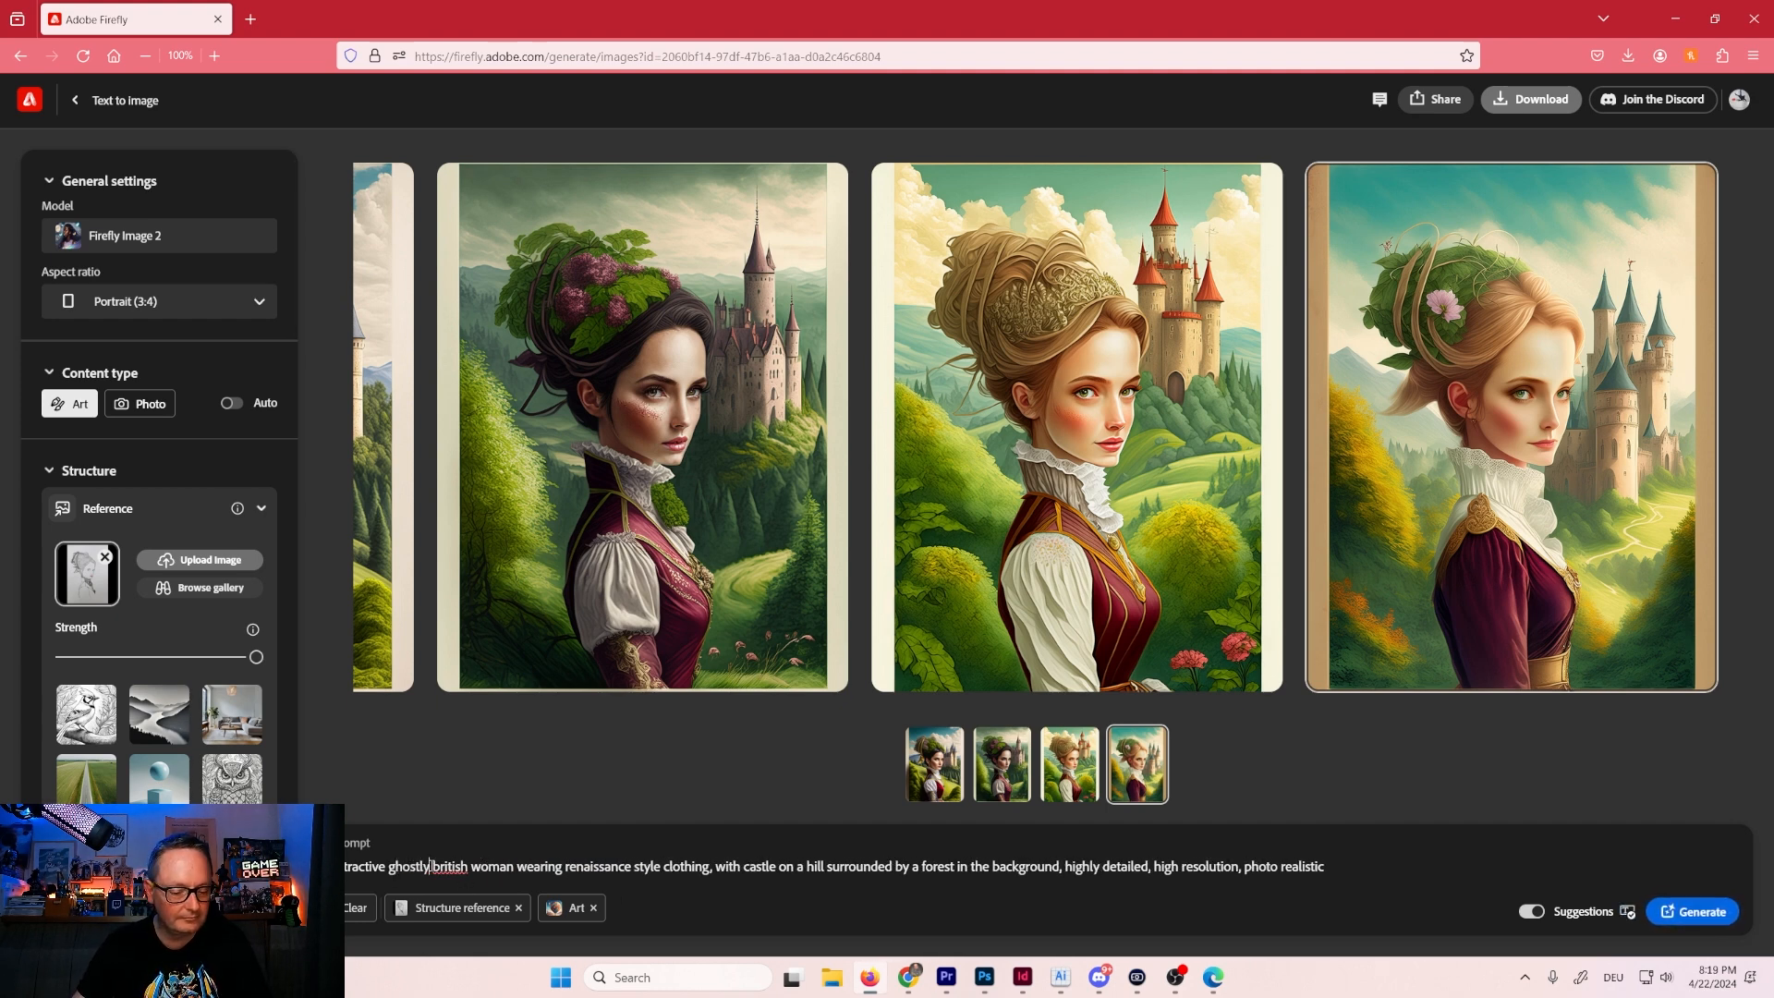
click(429, 866)
key(BackSpace)
key(BackSpace)
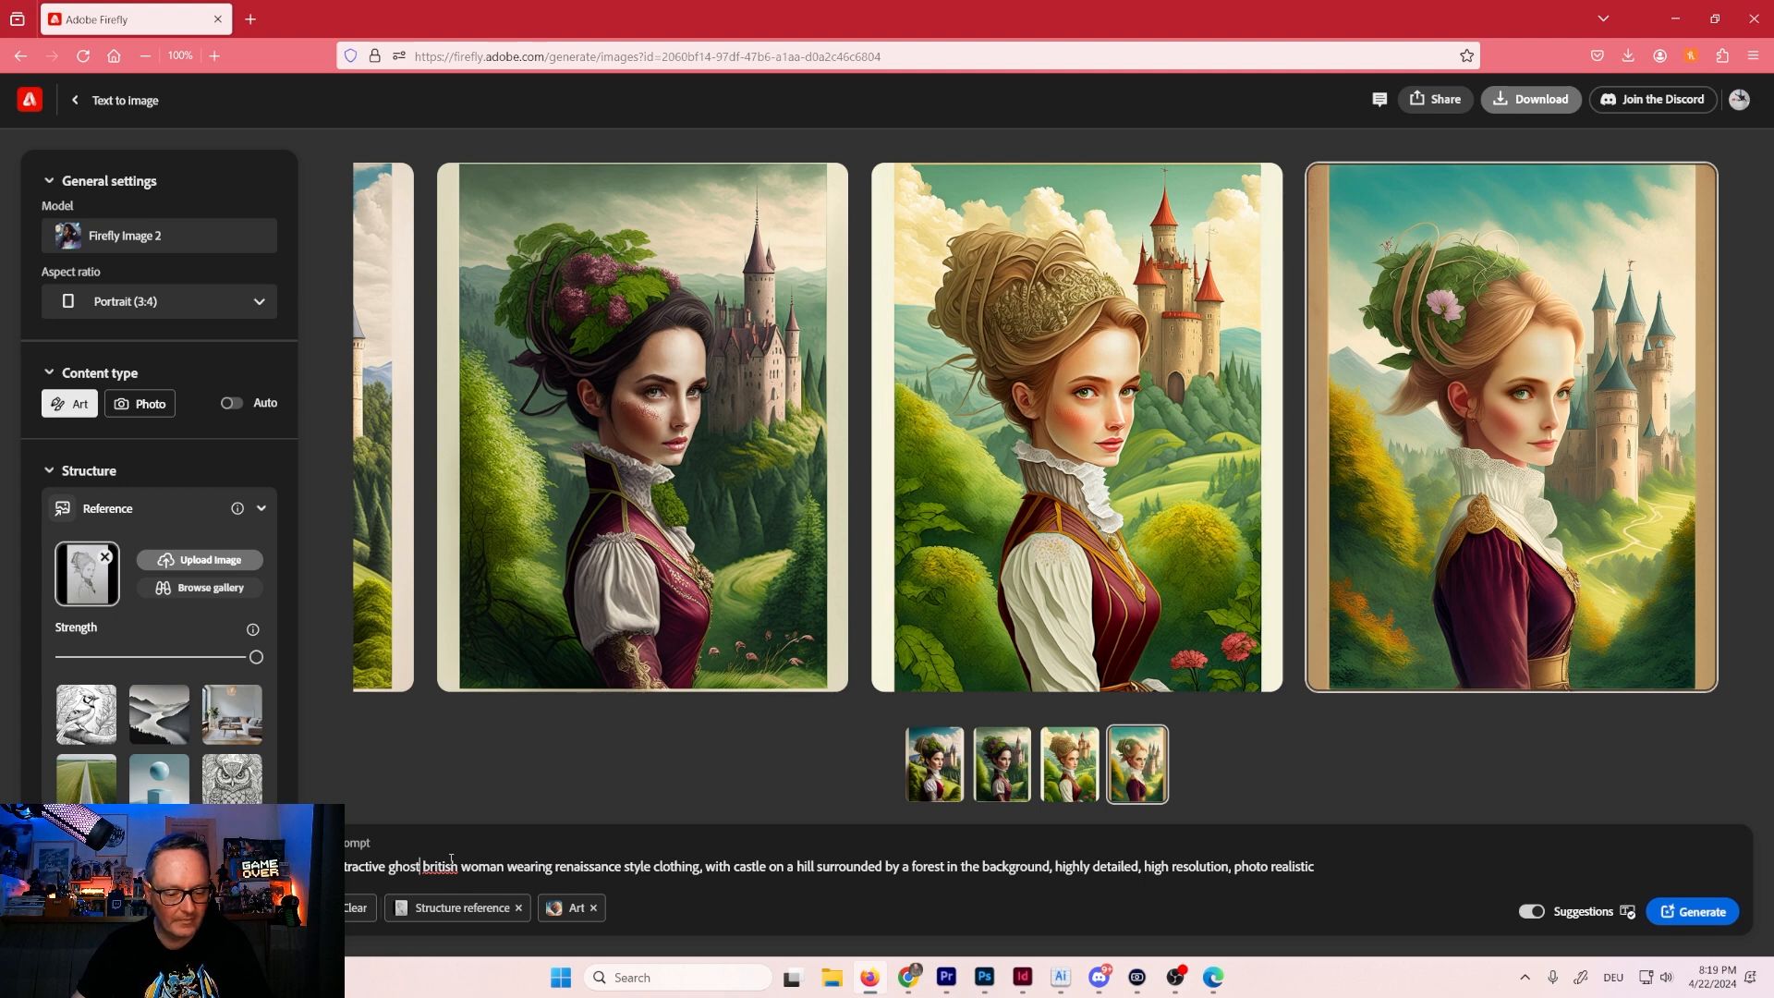
Insert "with white hair, woman is wearing" after "british woman" in the prompt, ahead of the renaissance clothing phrase.
drag(509, 867, 699, 866)
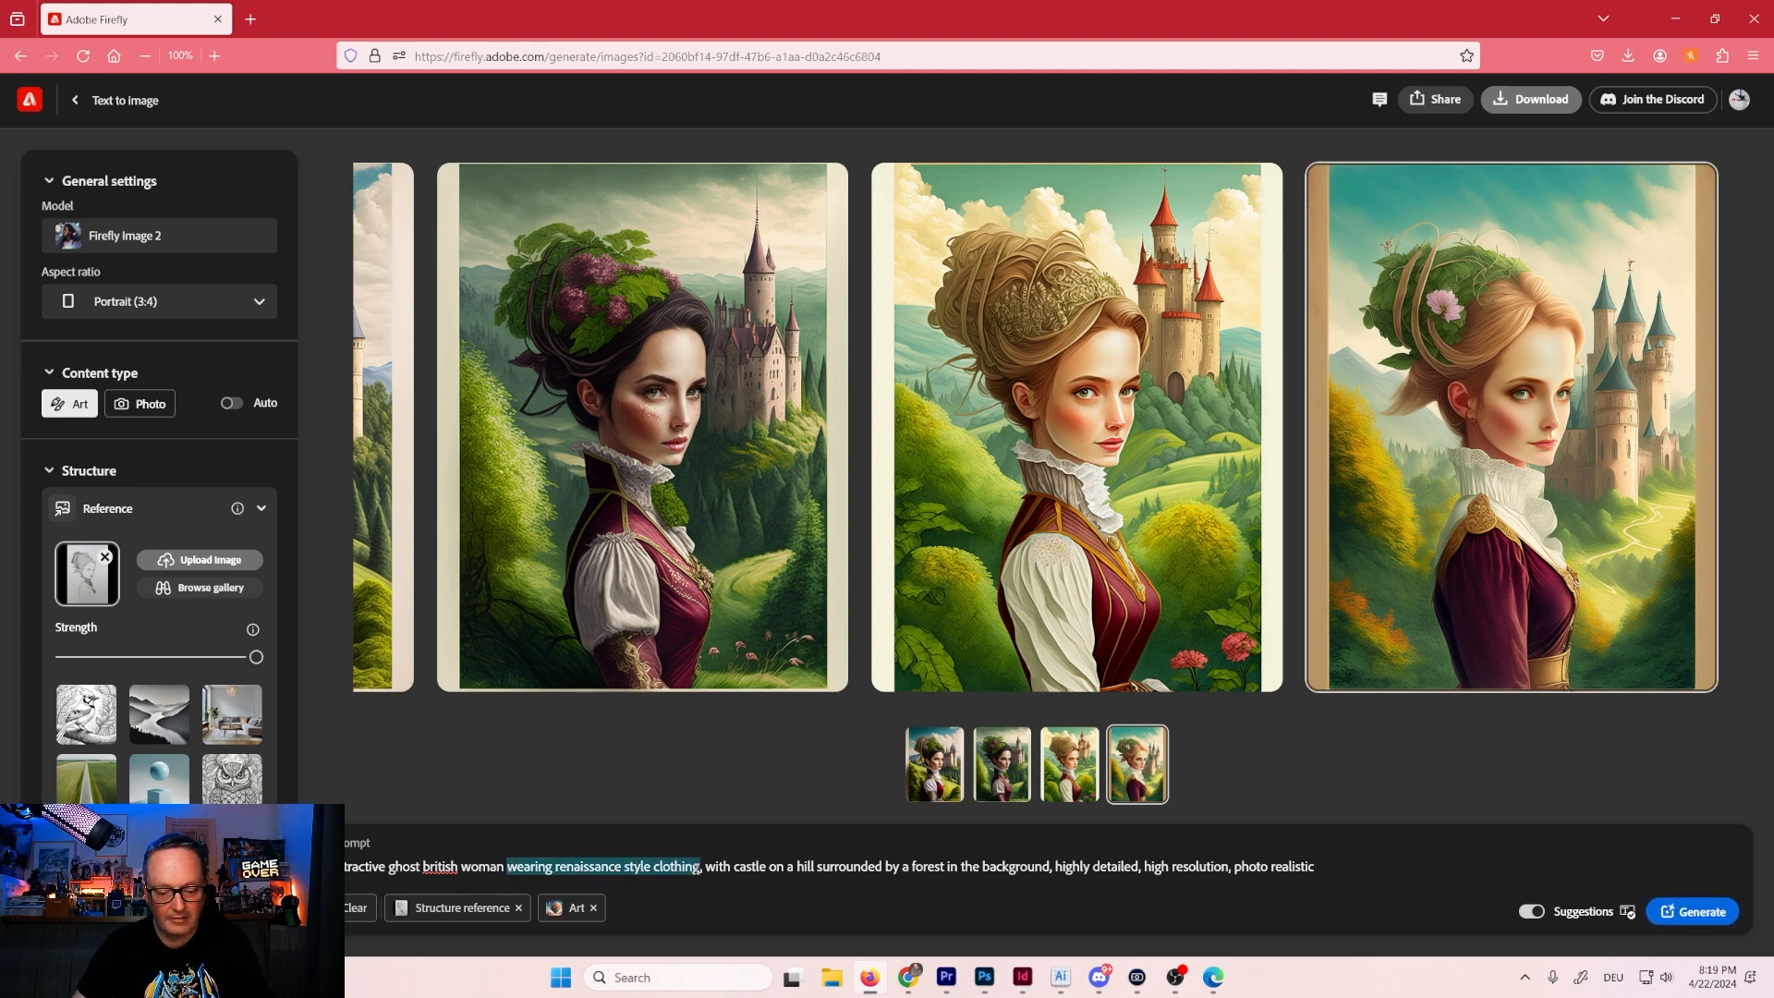
click(509, 868)
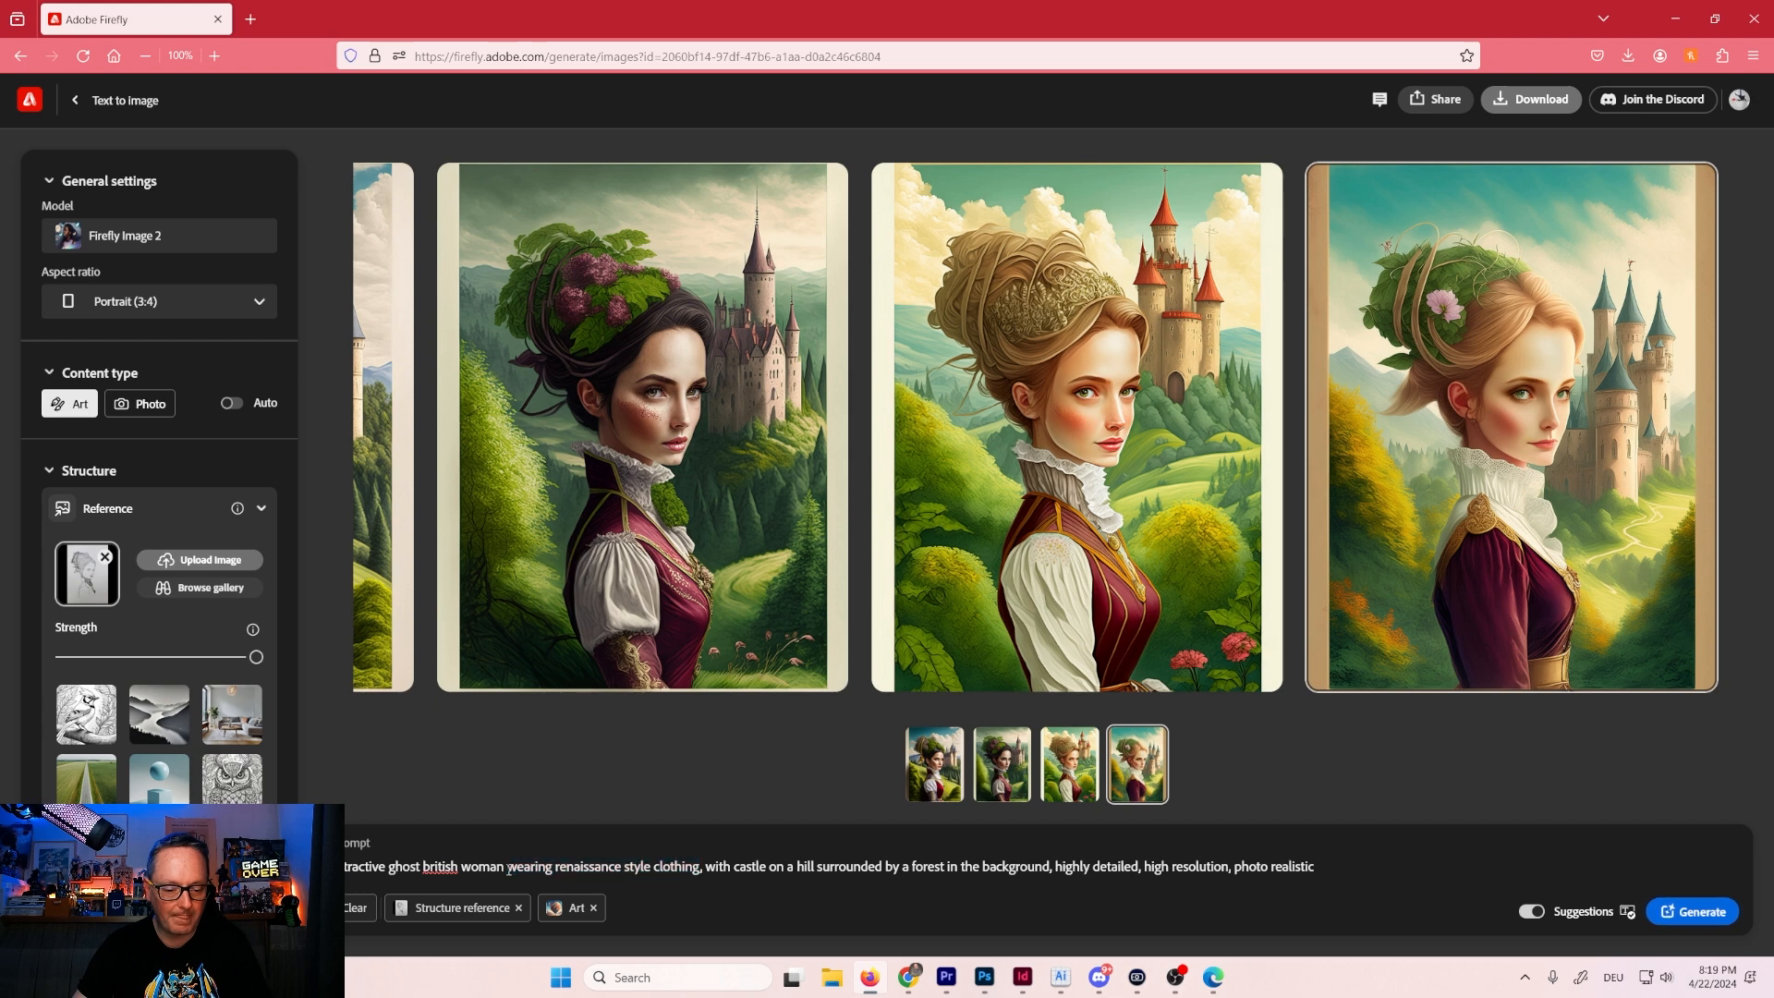
text(with w)
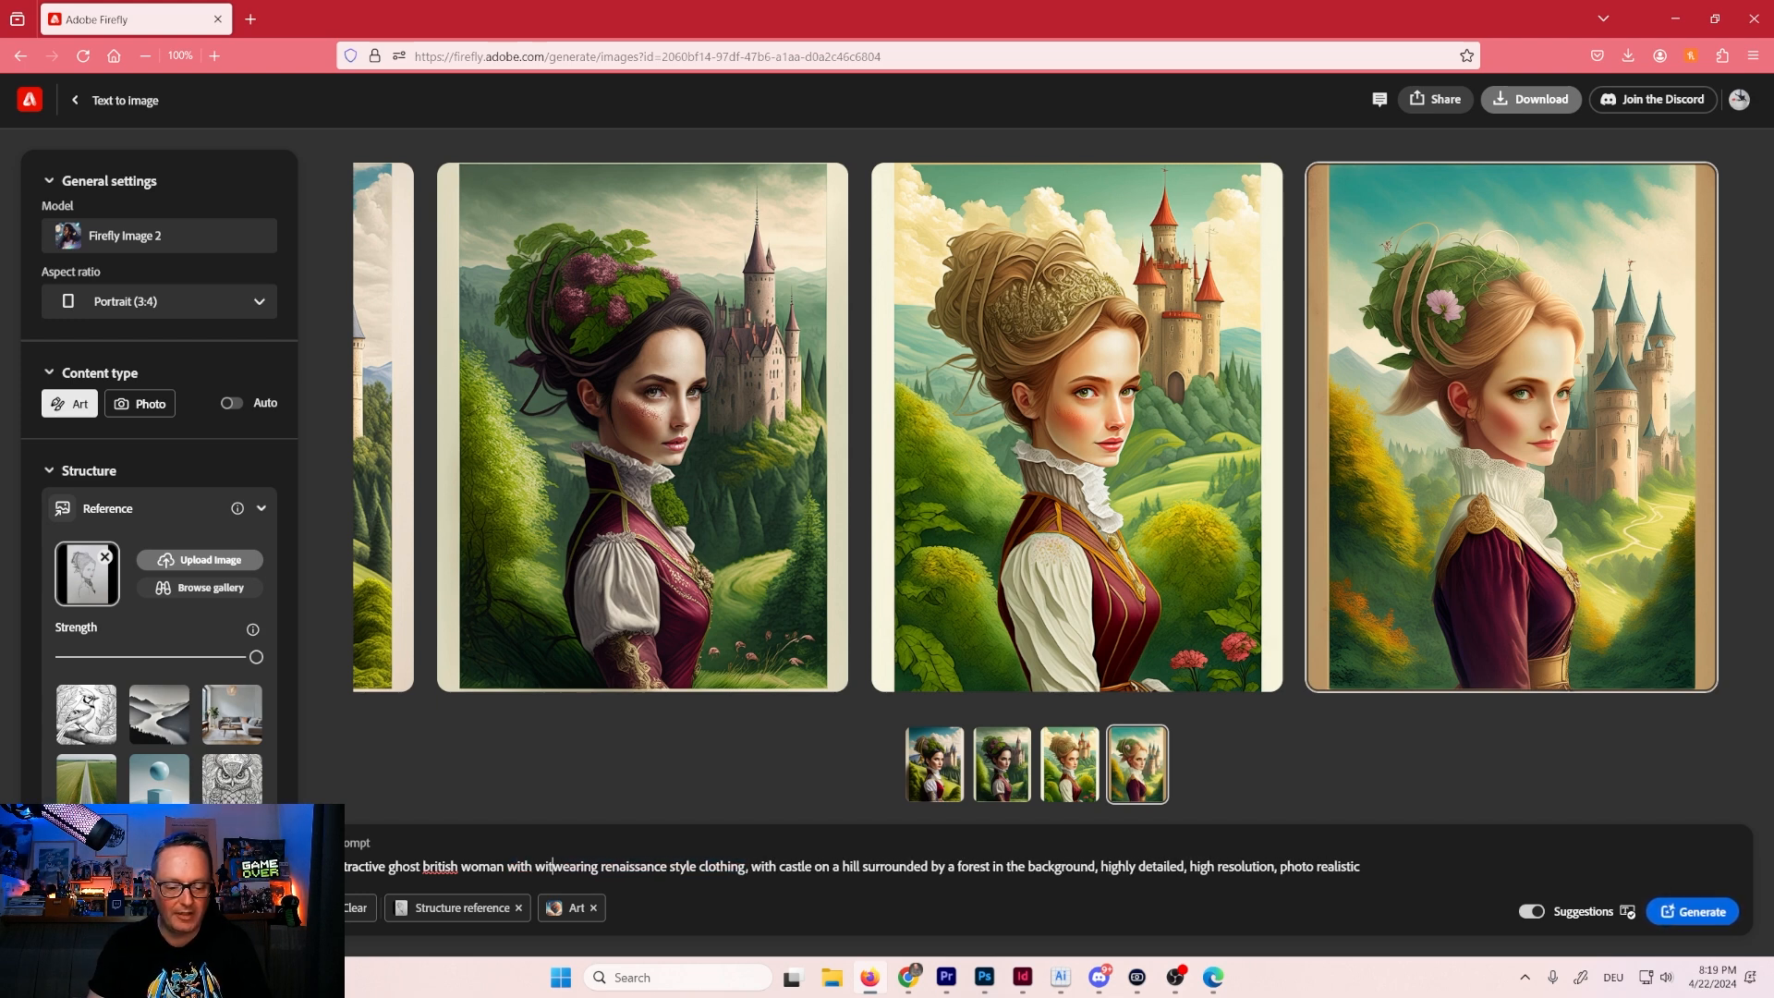
text(hite hair)
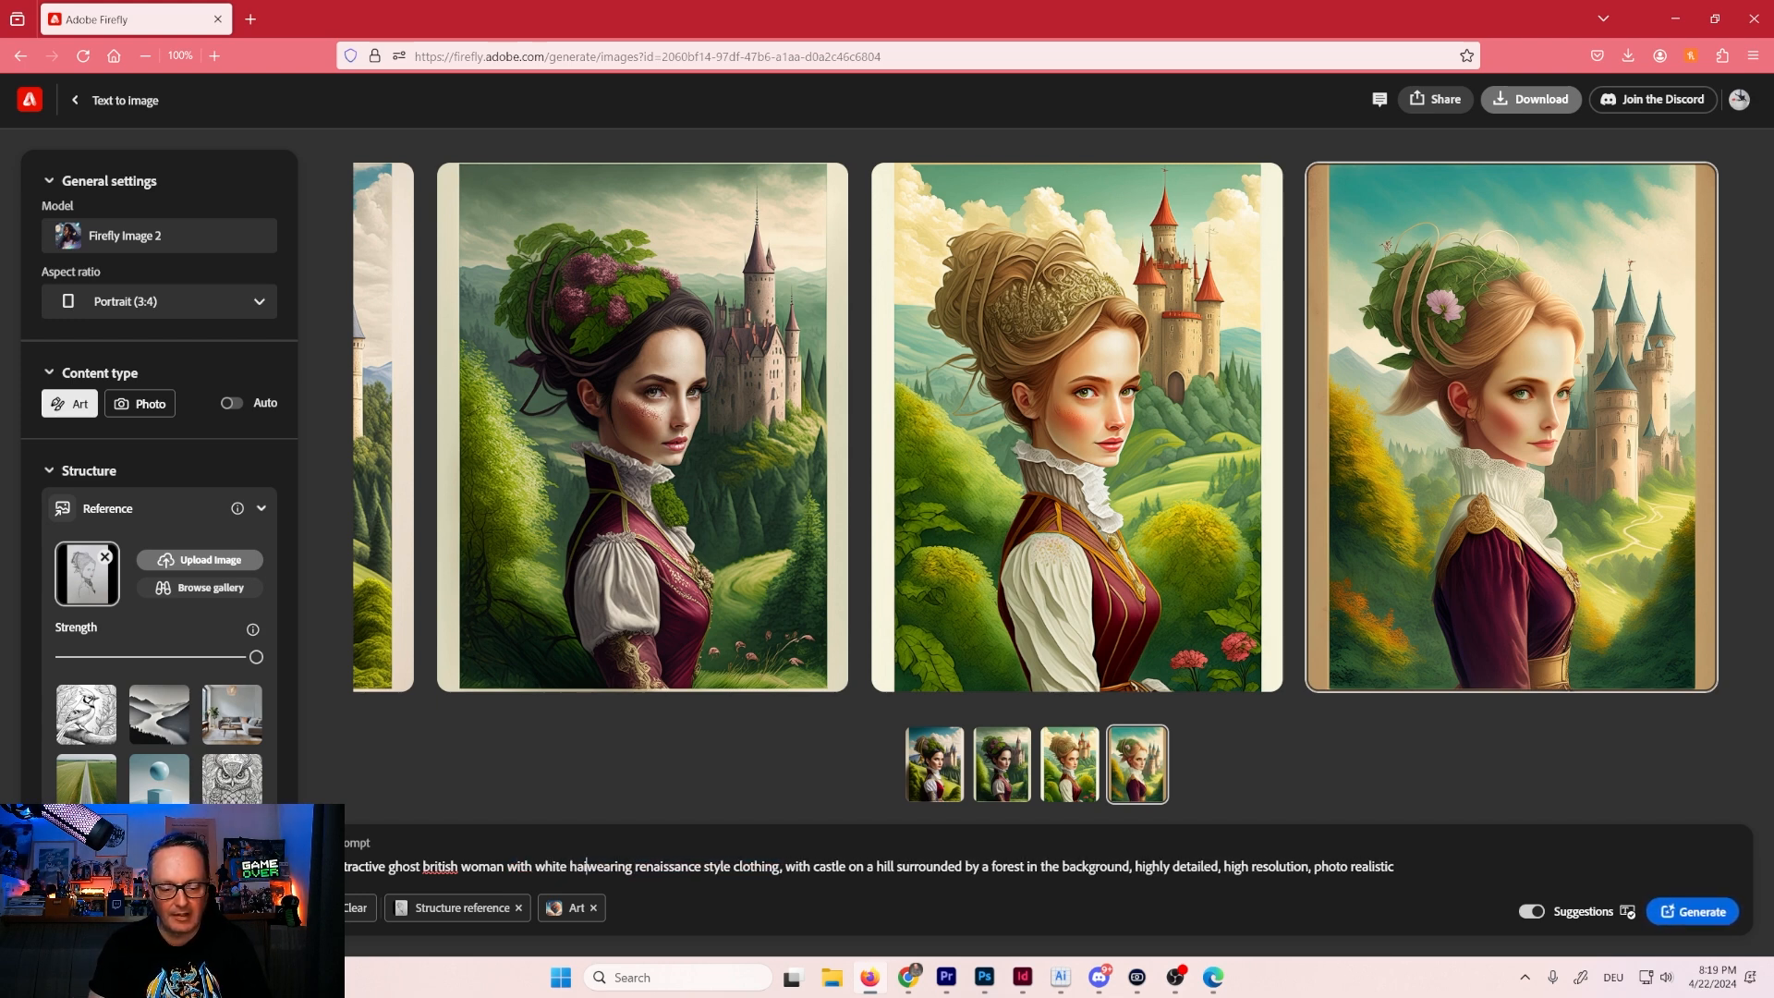
text(, woan)
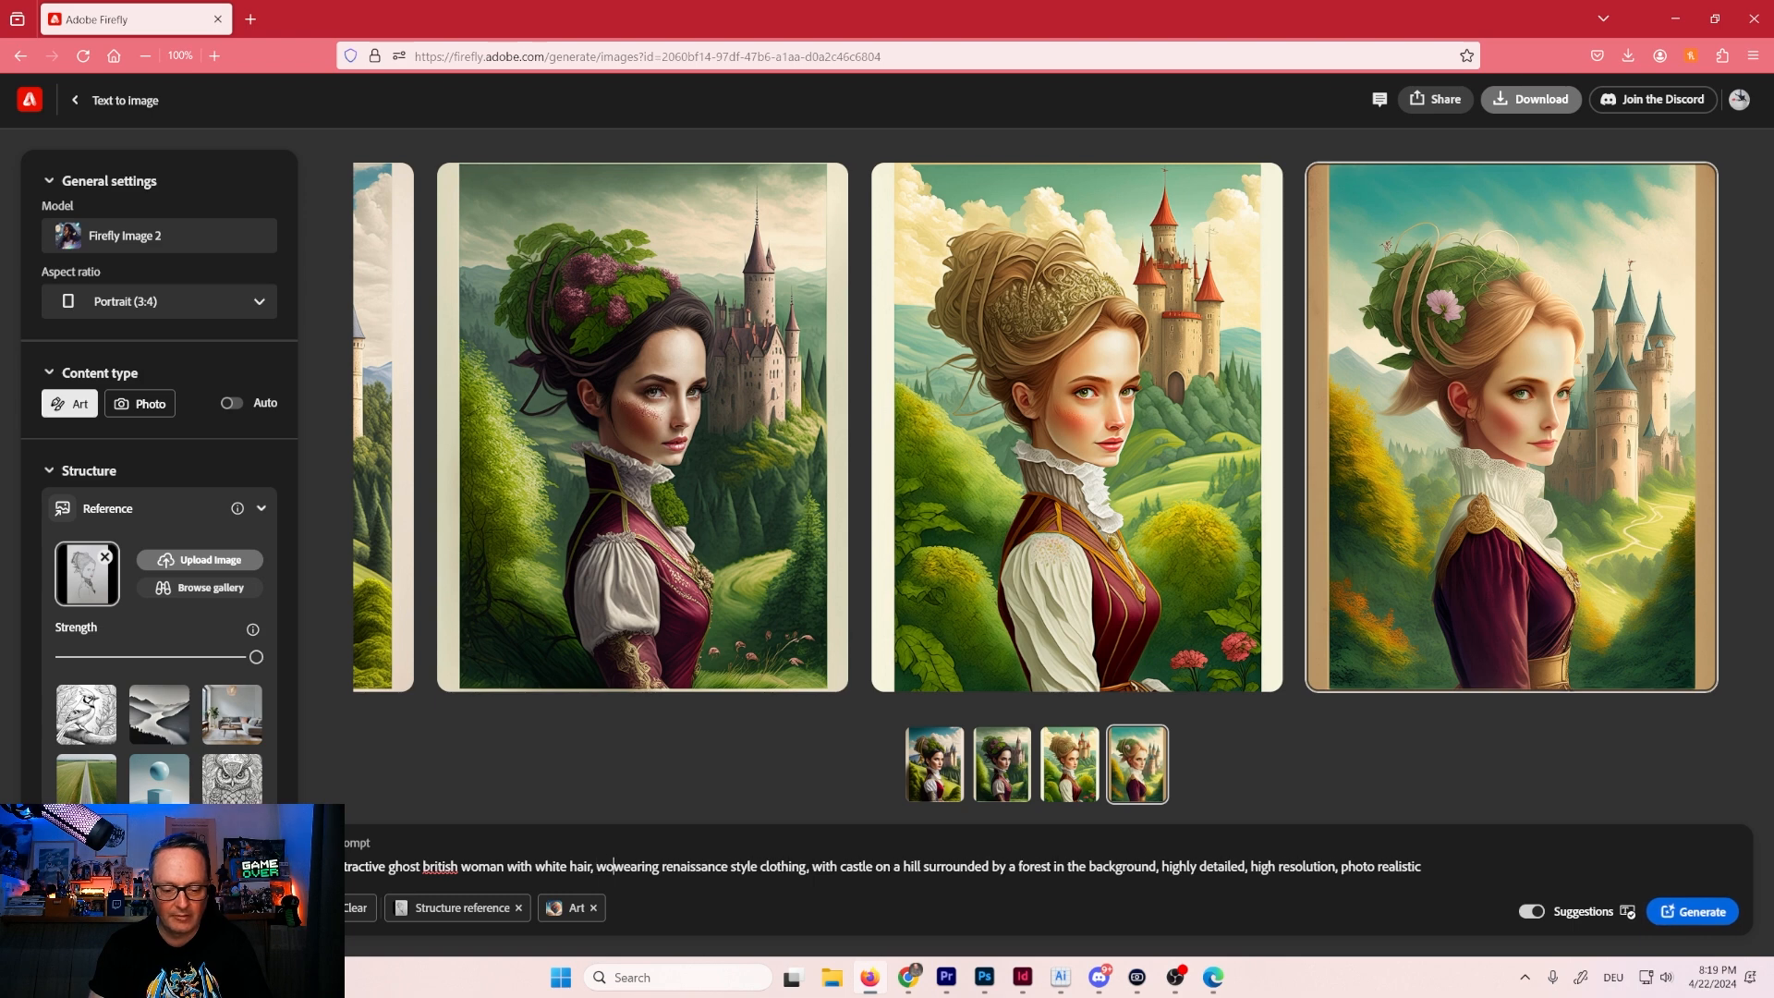
key(BackSpace)
key(BackSpace)
text(man)
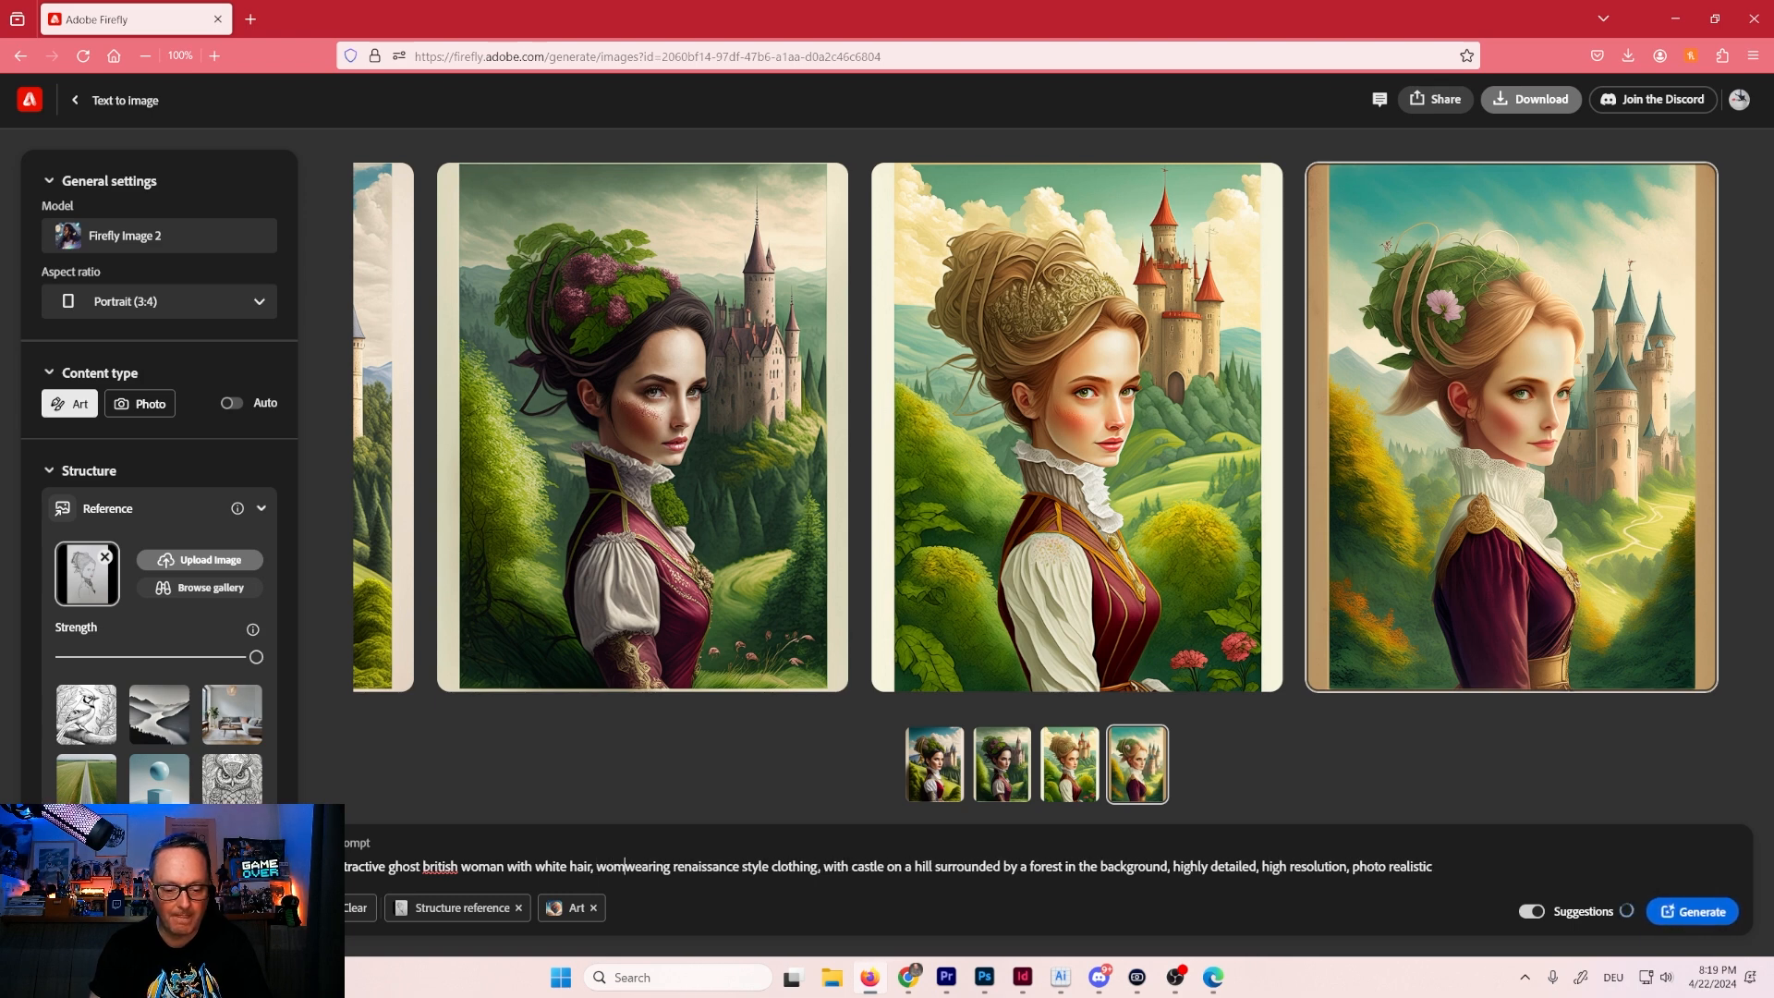
text( is wearing)
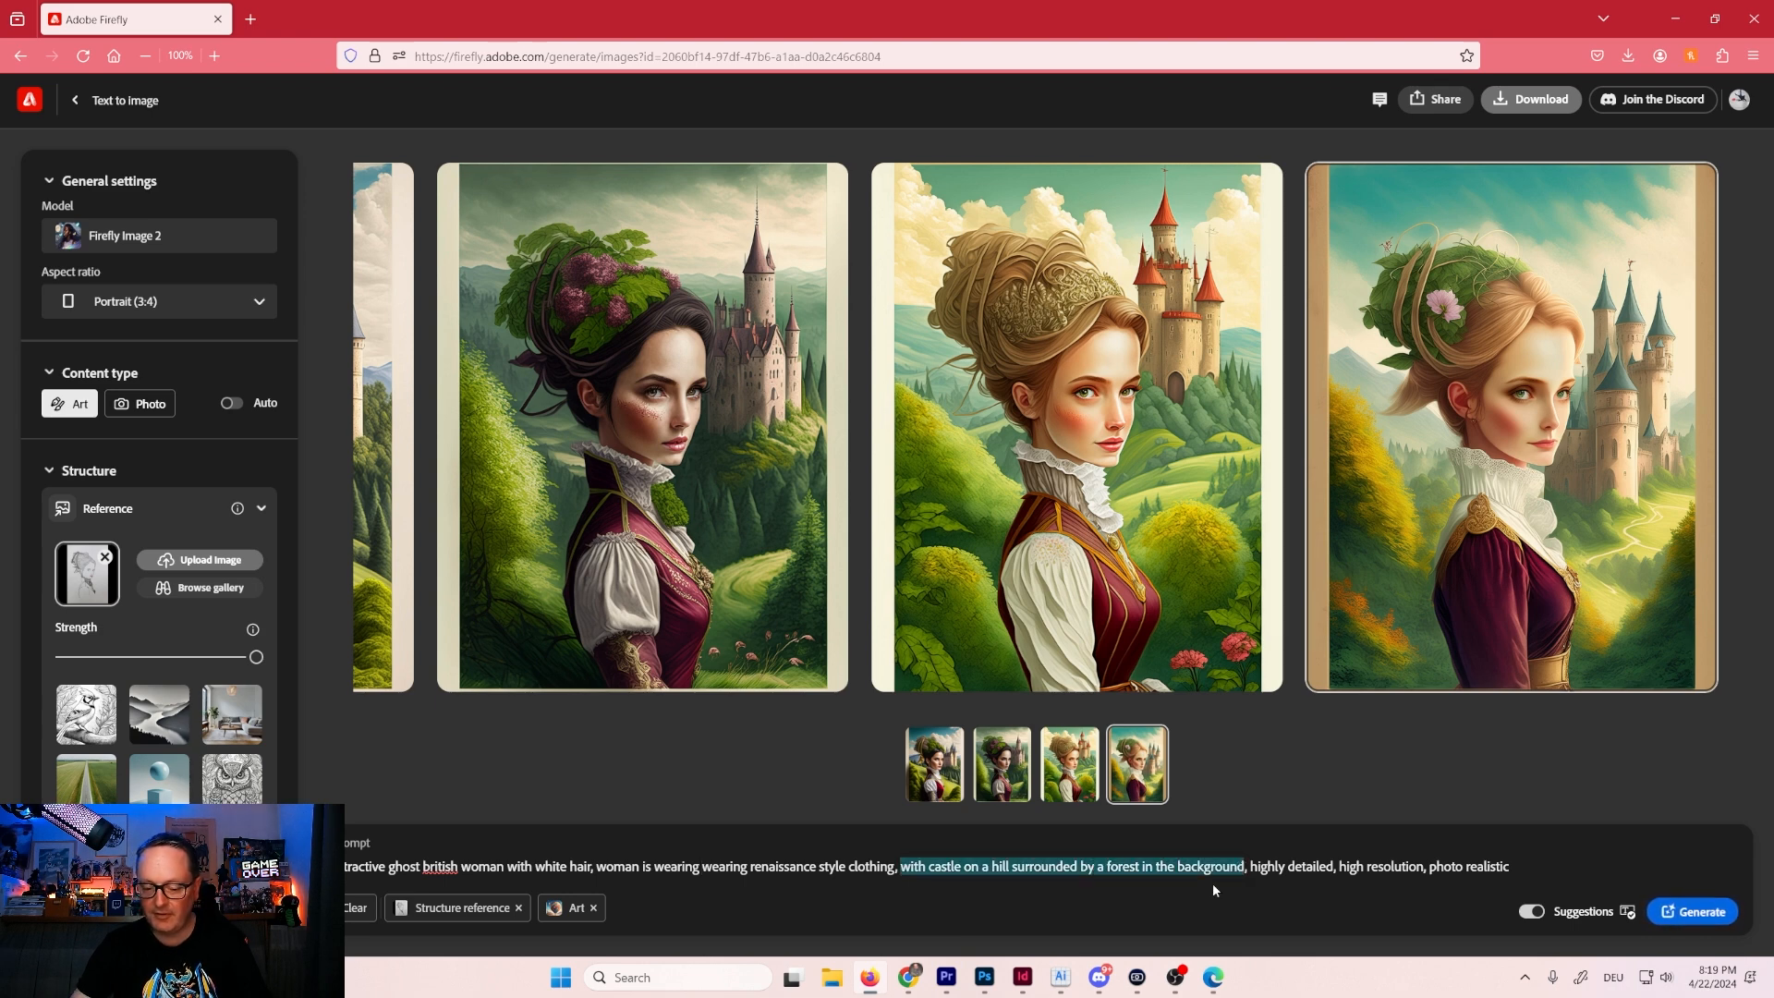
text(woman st)
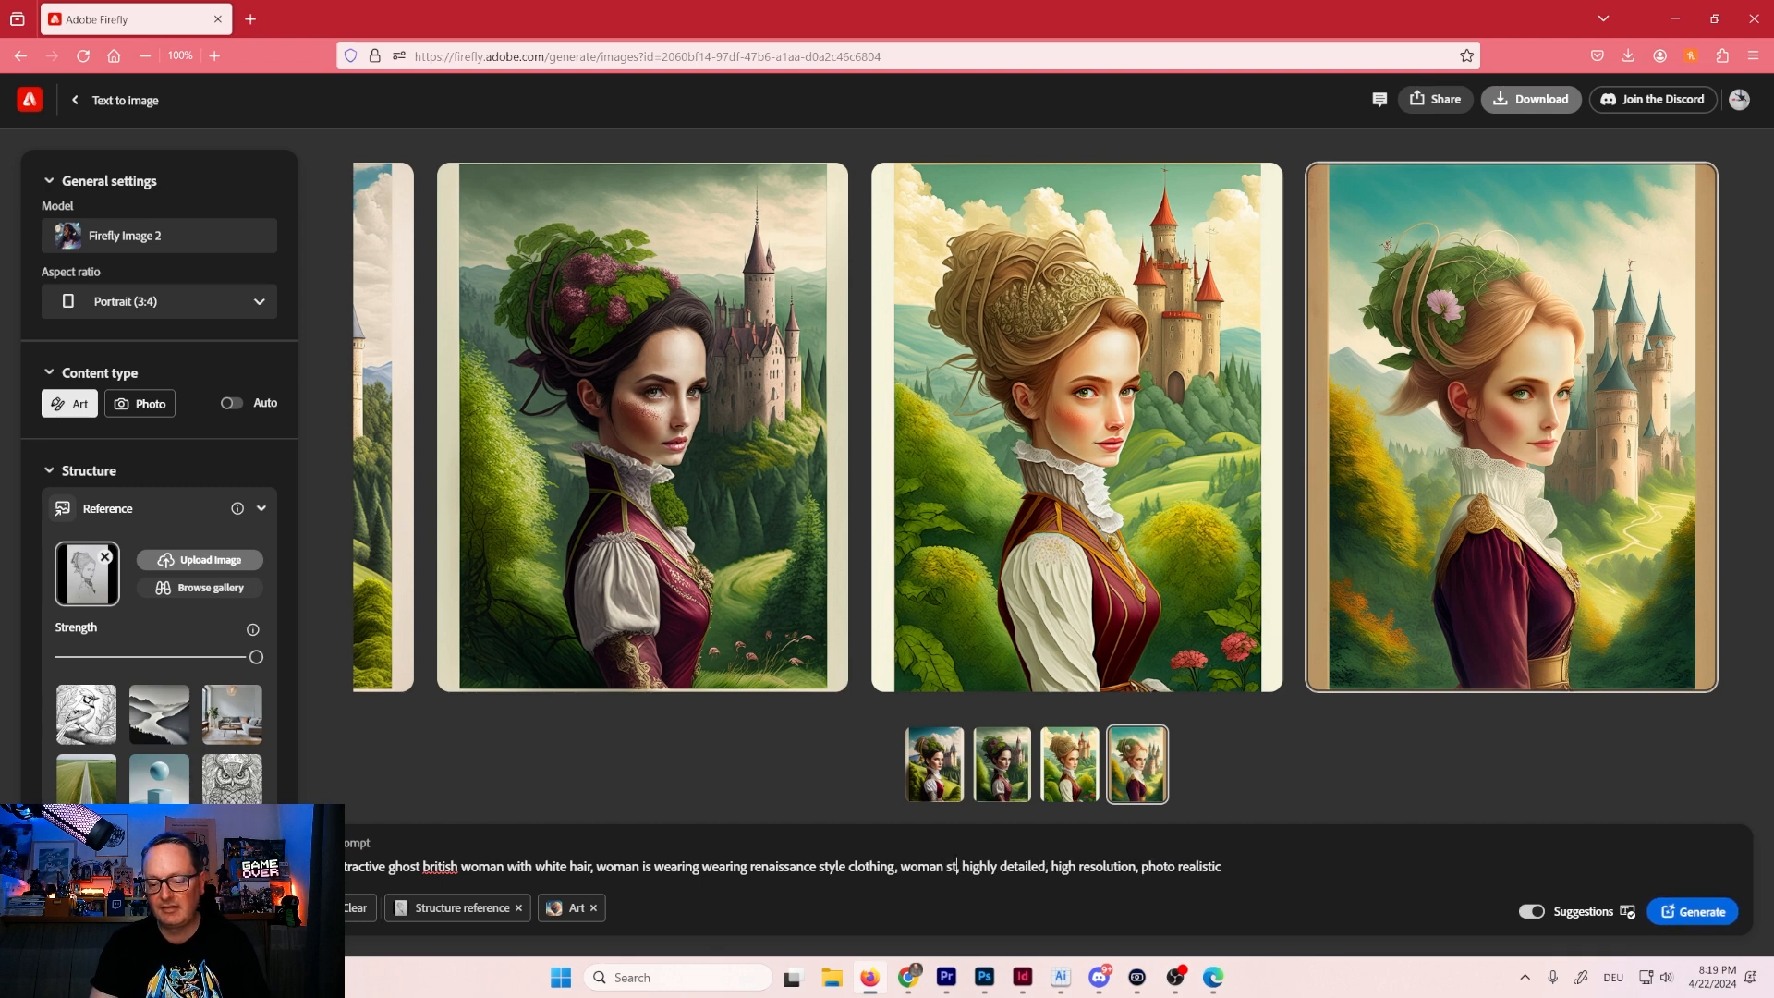
text(anding in a lon)
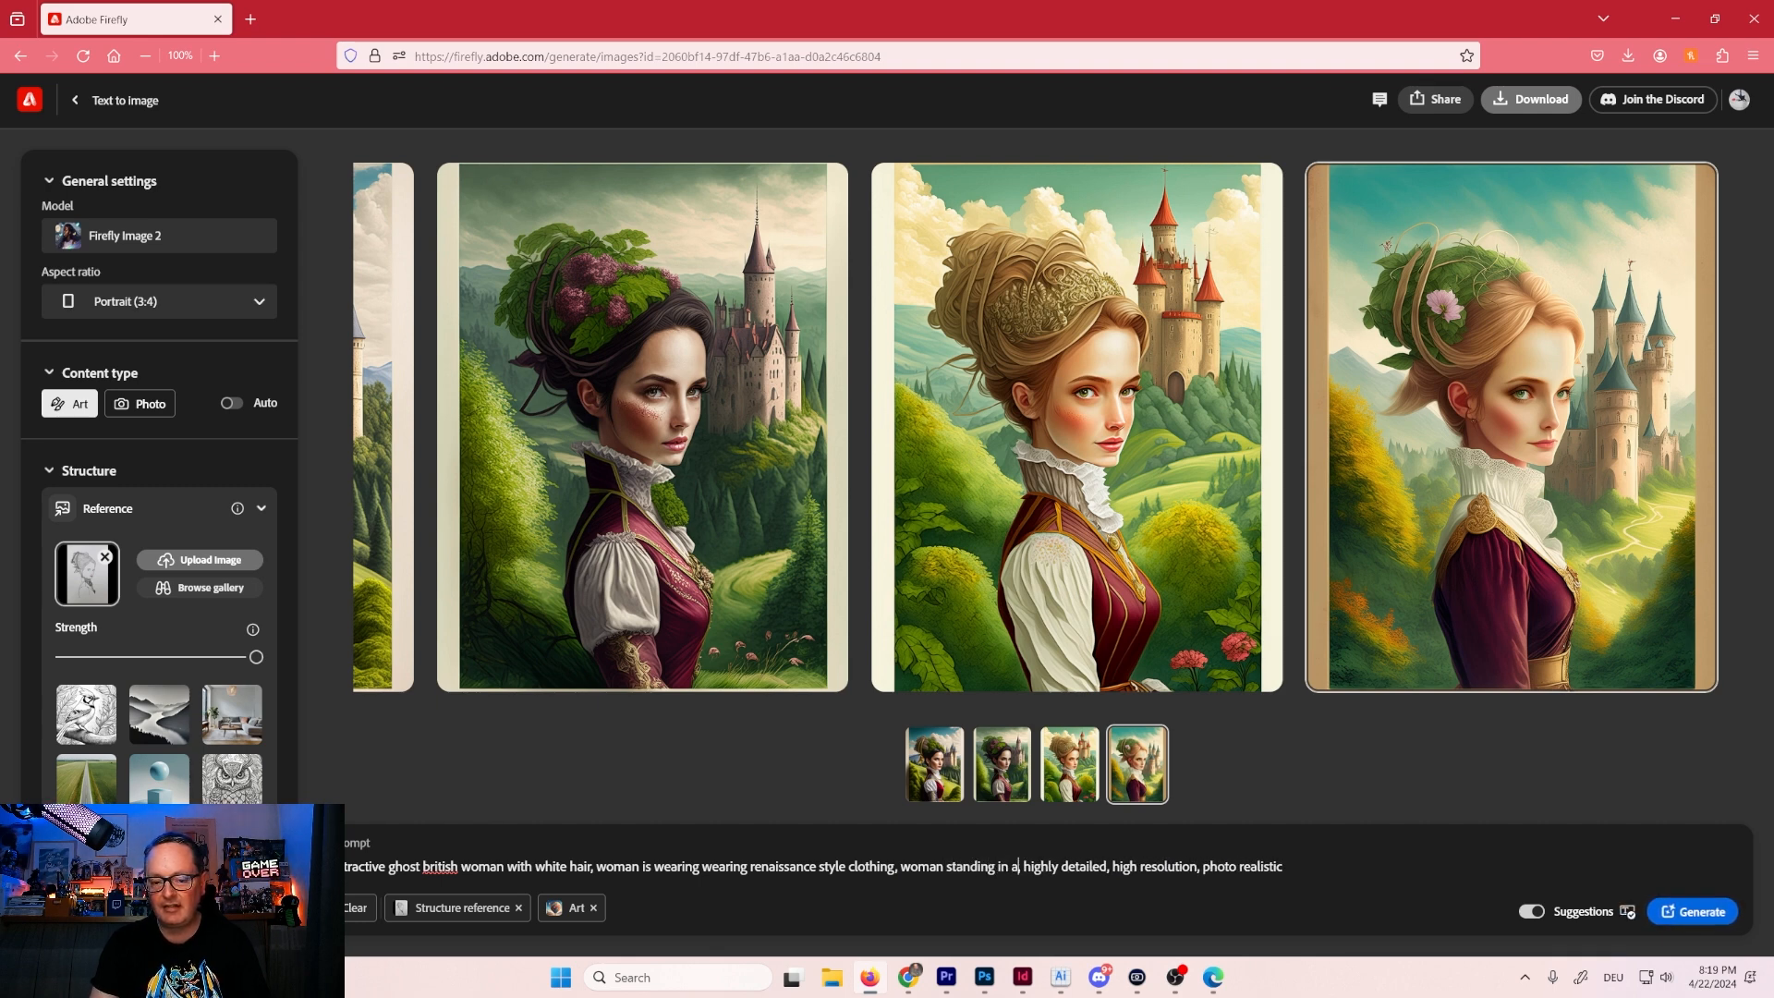
key(BackSpace)
key(BackSpace)
key(BackSpace)
key(BackSpace)
key(BackSpace)
key(BackSpace)
key(BackSpace)
key(BackSpace)
key(BackSpace)
key(BackSpace)
key(BackSpace)
key(BackSpace)
key(BackSpace)
key(BackSpace)
key(BackSpace)
key(BackSpace)
key(BackSpace)
key(BackSpace)
key(BackSpace)
key(BackSpace)
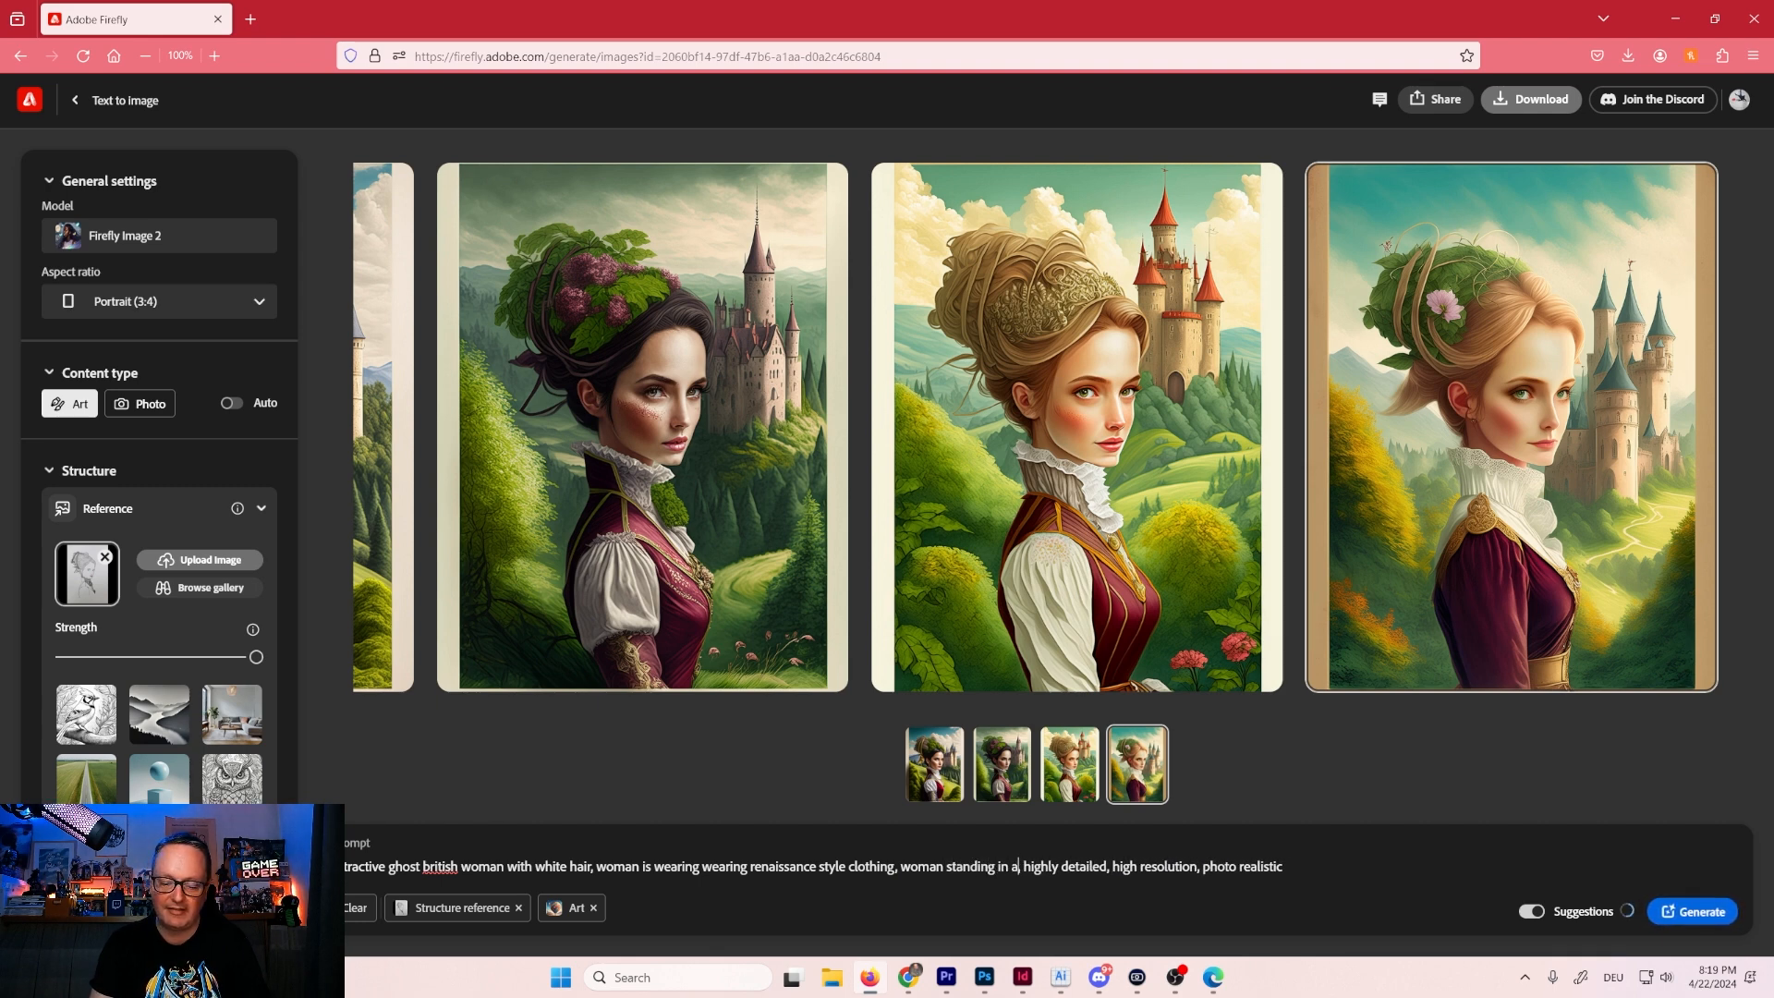
Put "dark london alley background," after the clothing description in the prompt, in place of the castle and forest phrase.
text(l)
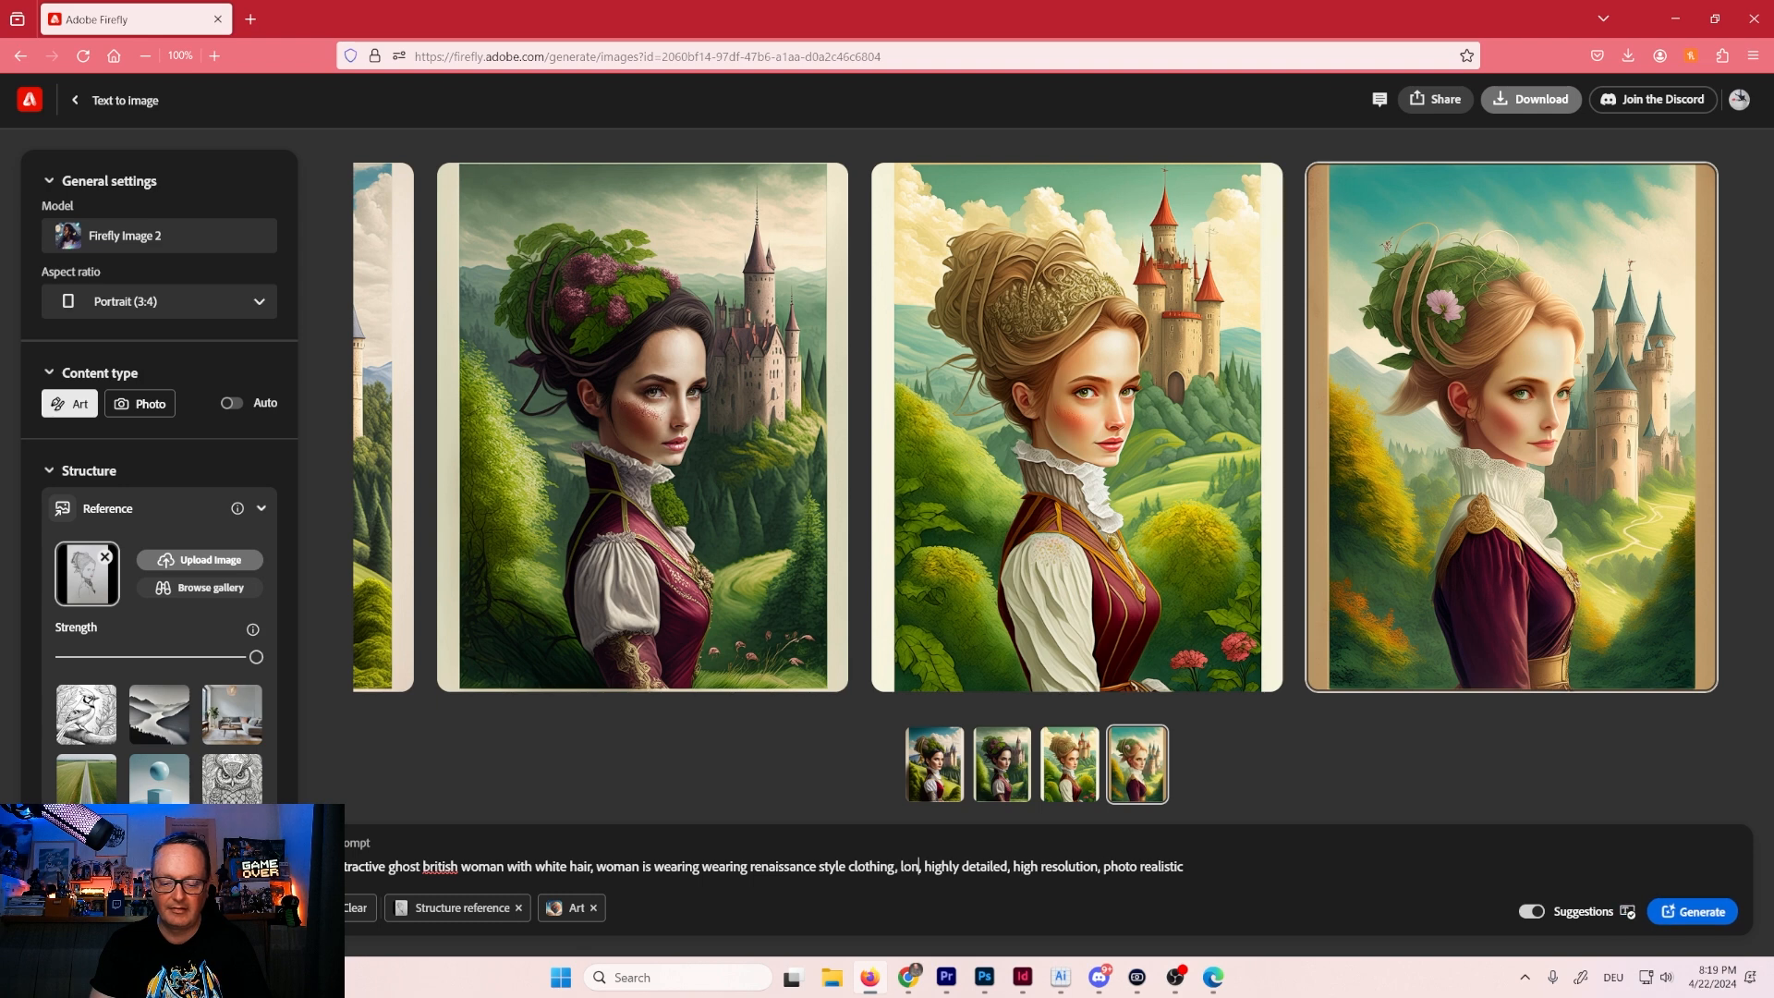
key(BackSpace)
text(dark london all)
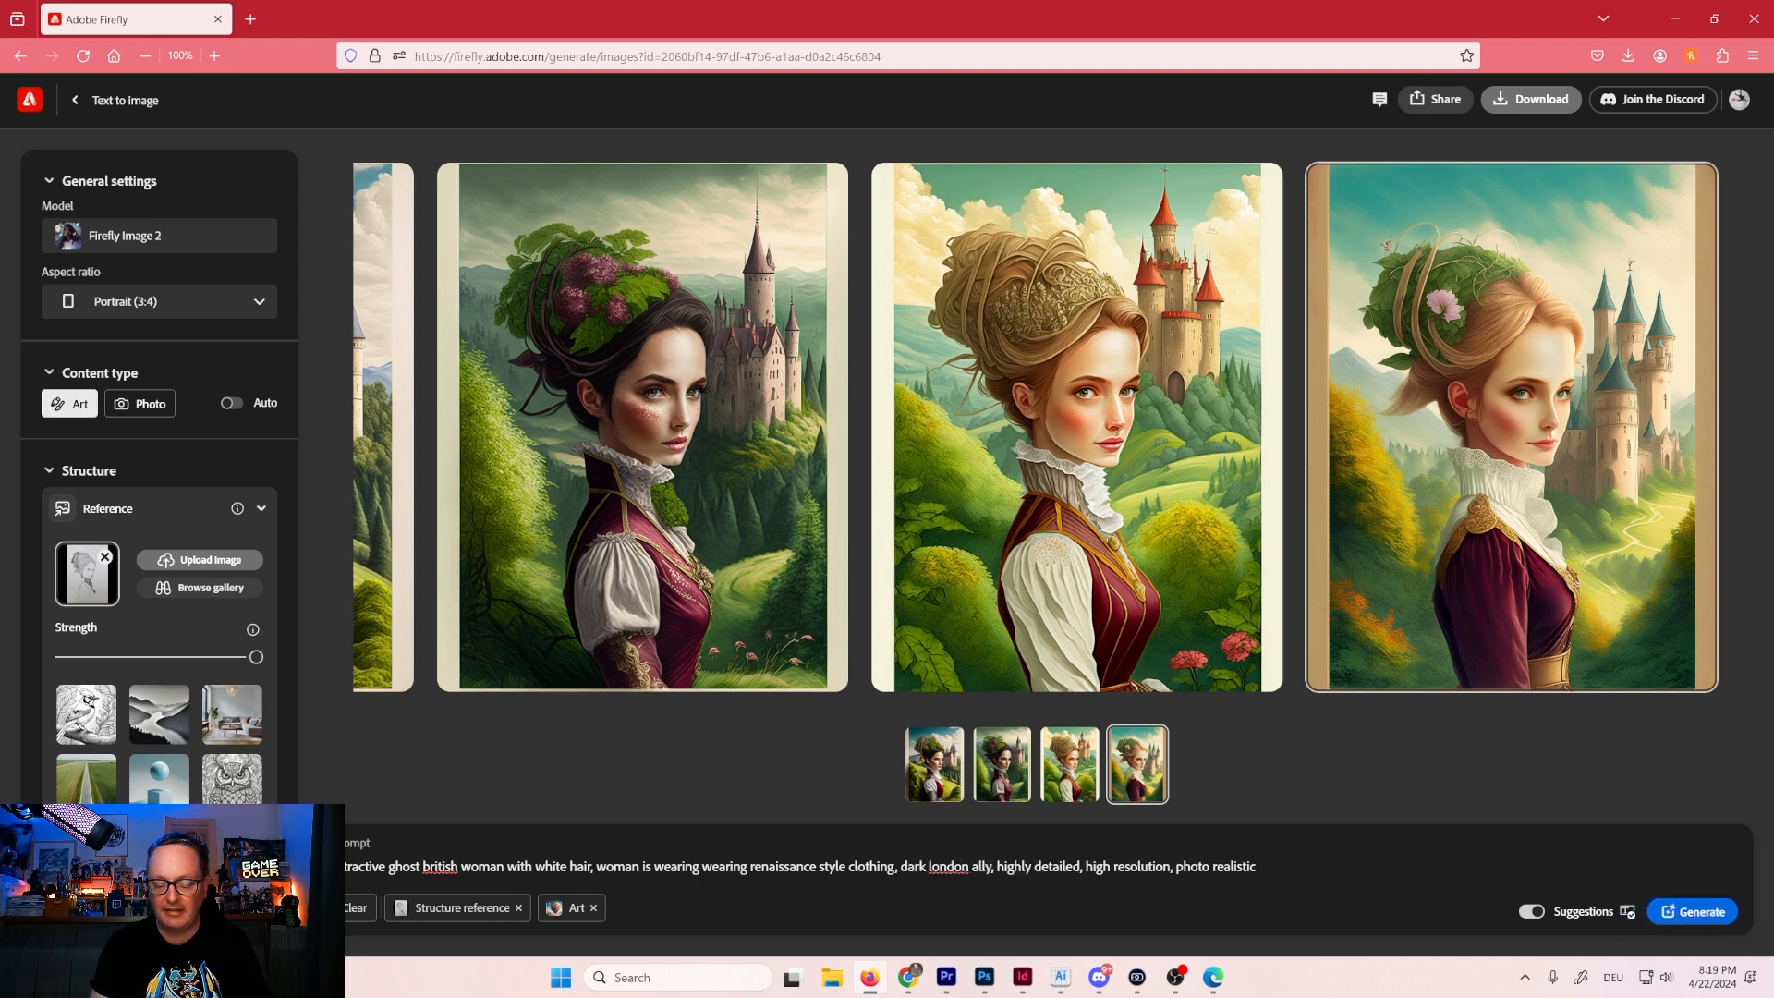
text(ey backgrou)
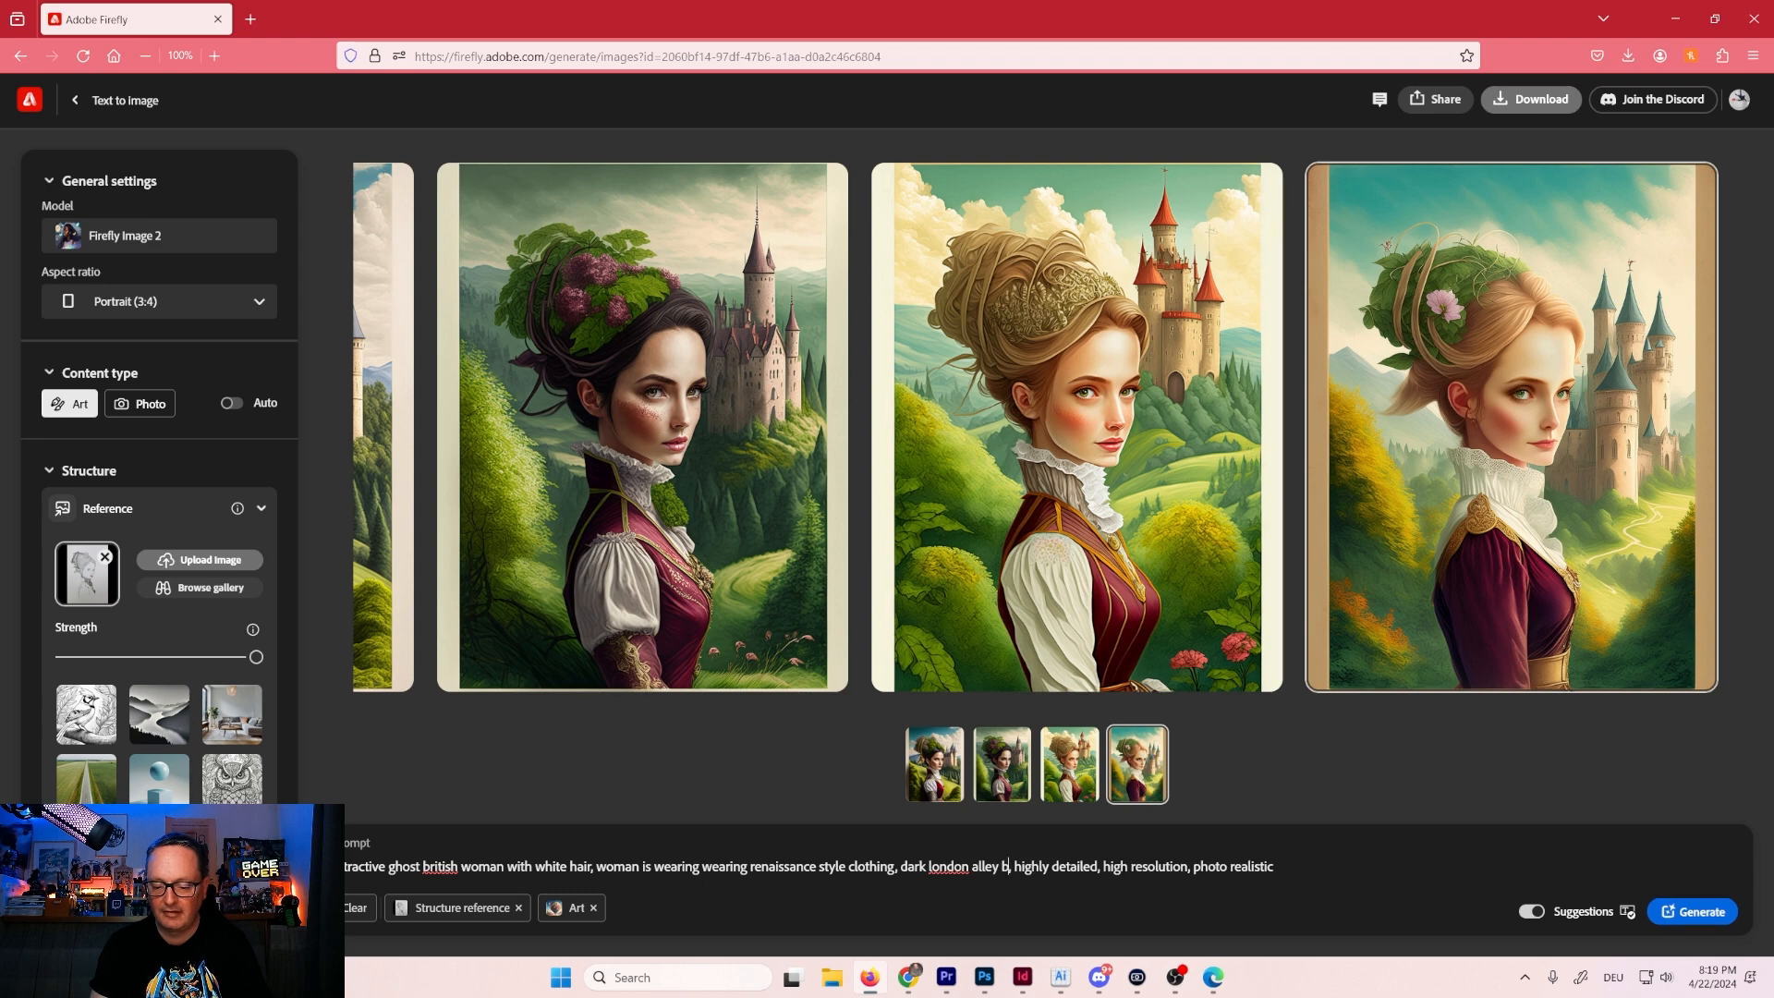
text(nd, )
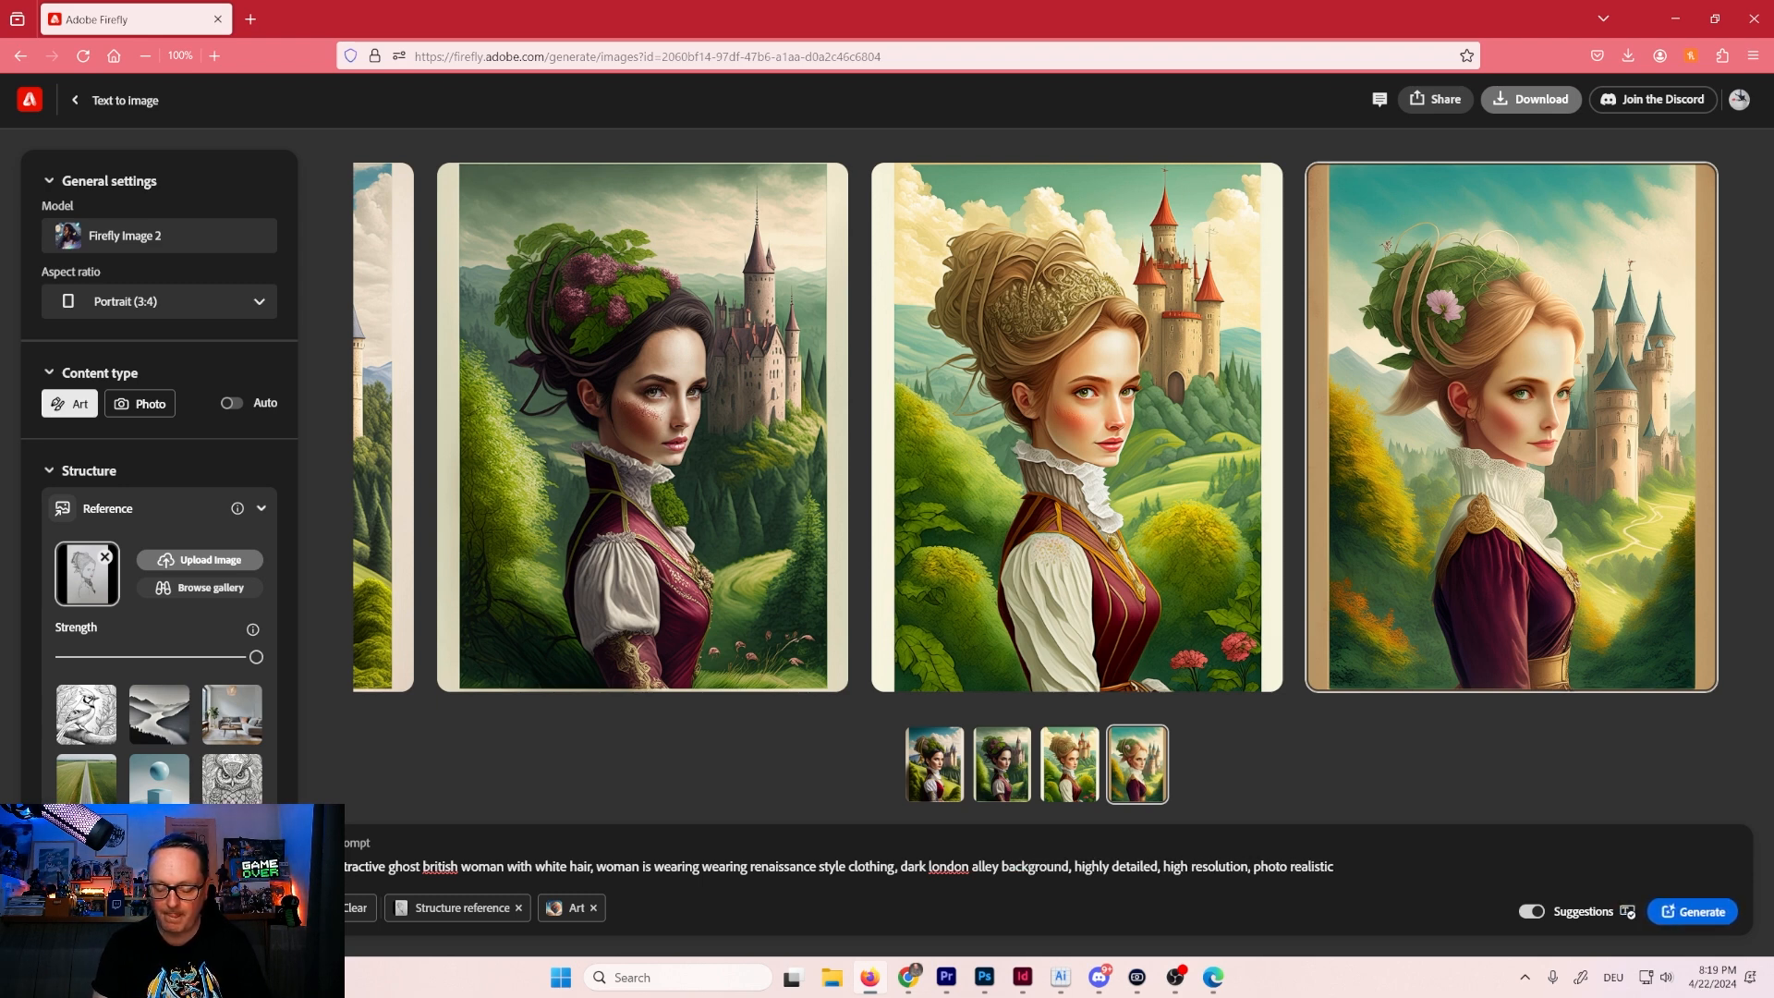
Add "there is scary fog in the background," before "highly detailed" in the prompt and generate the new images.
text(there is scar)
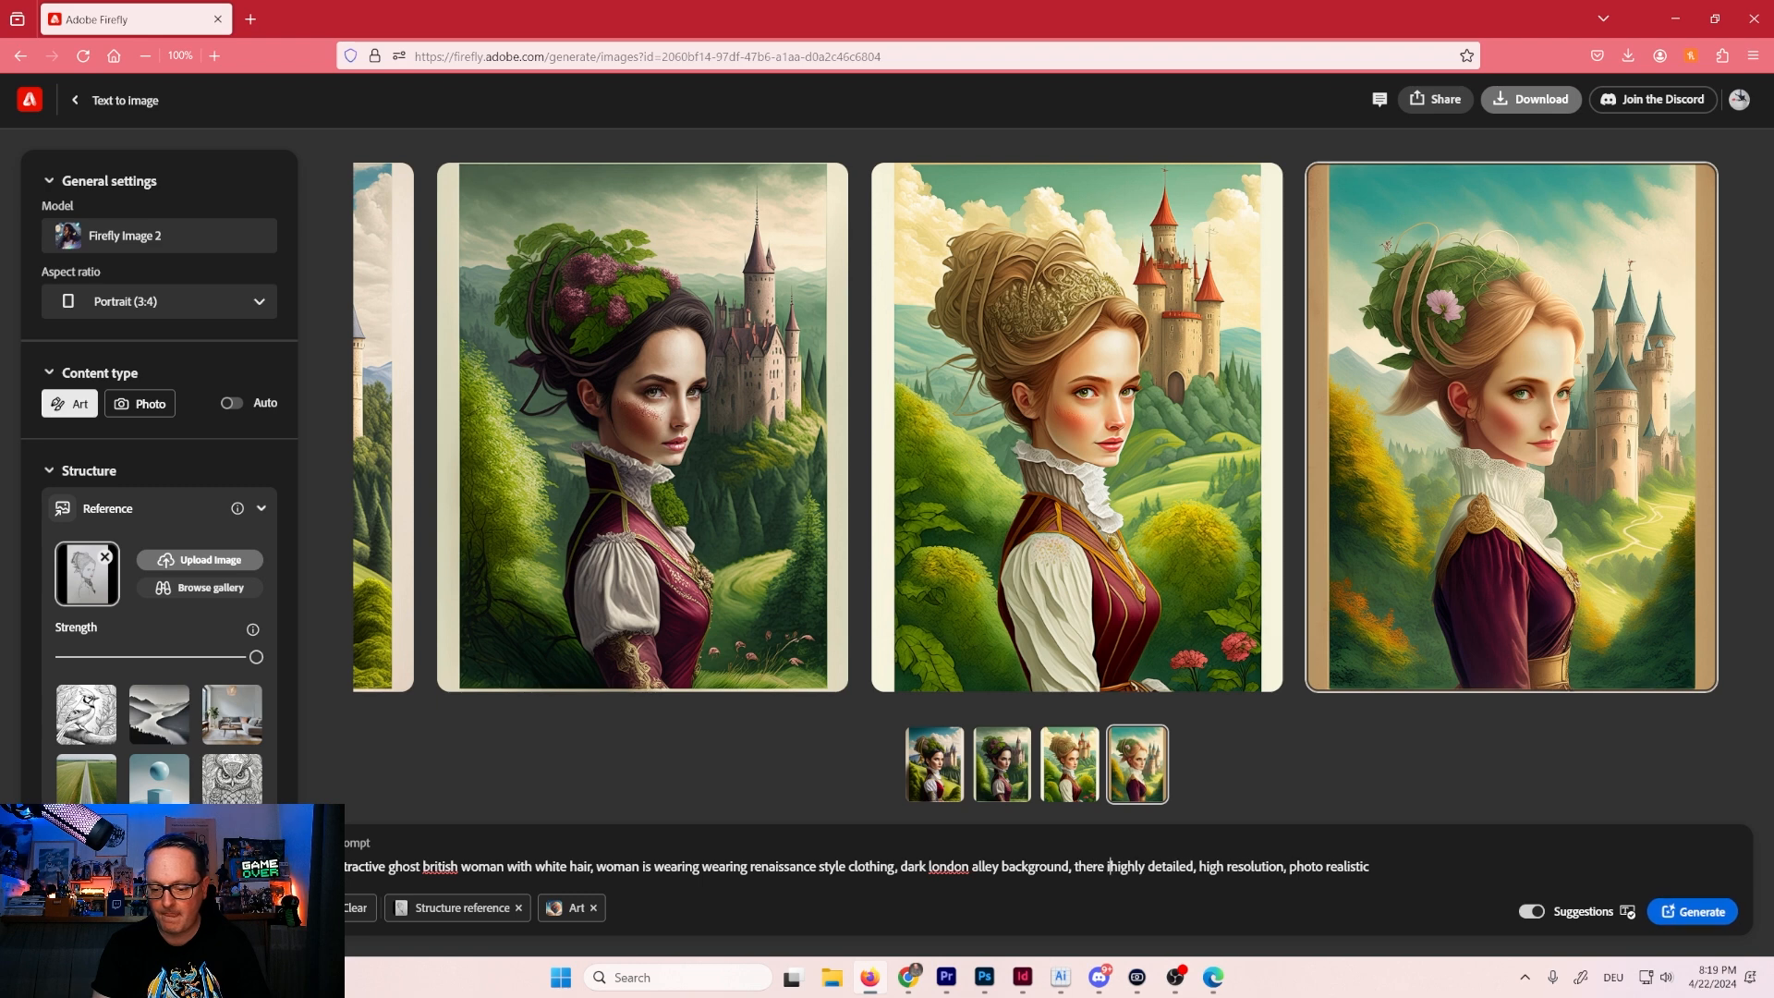
text(y fog )
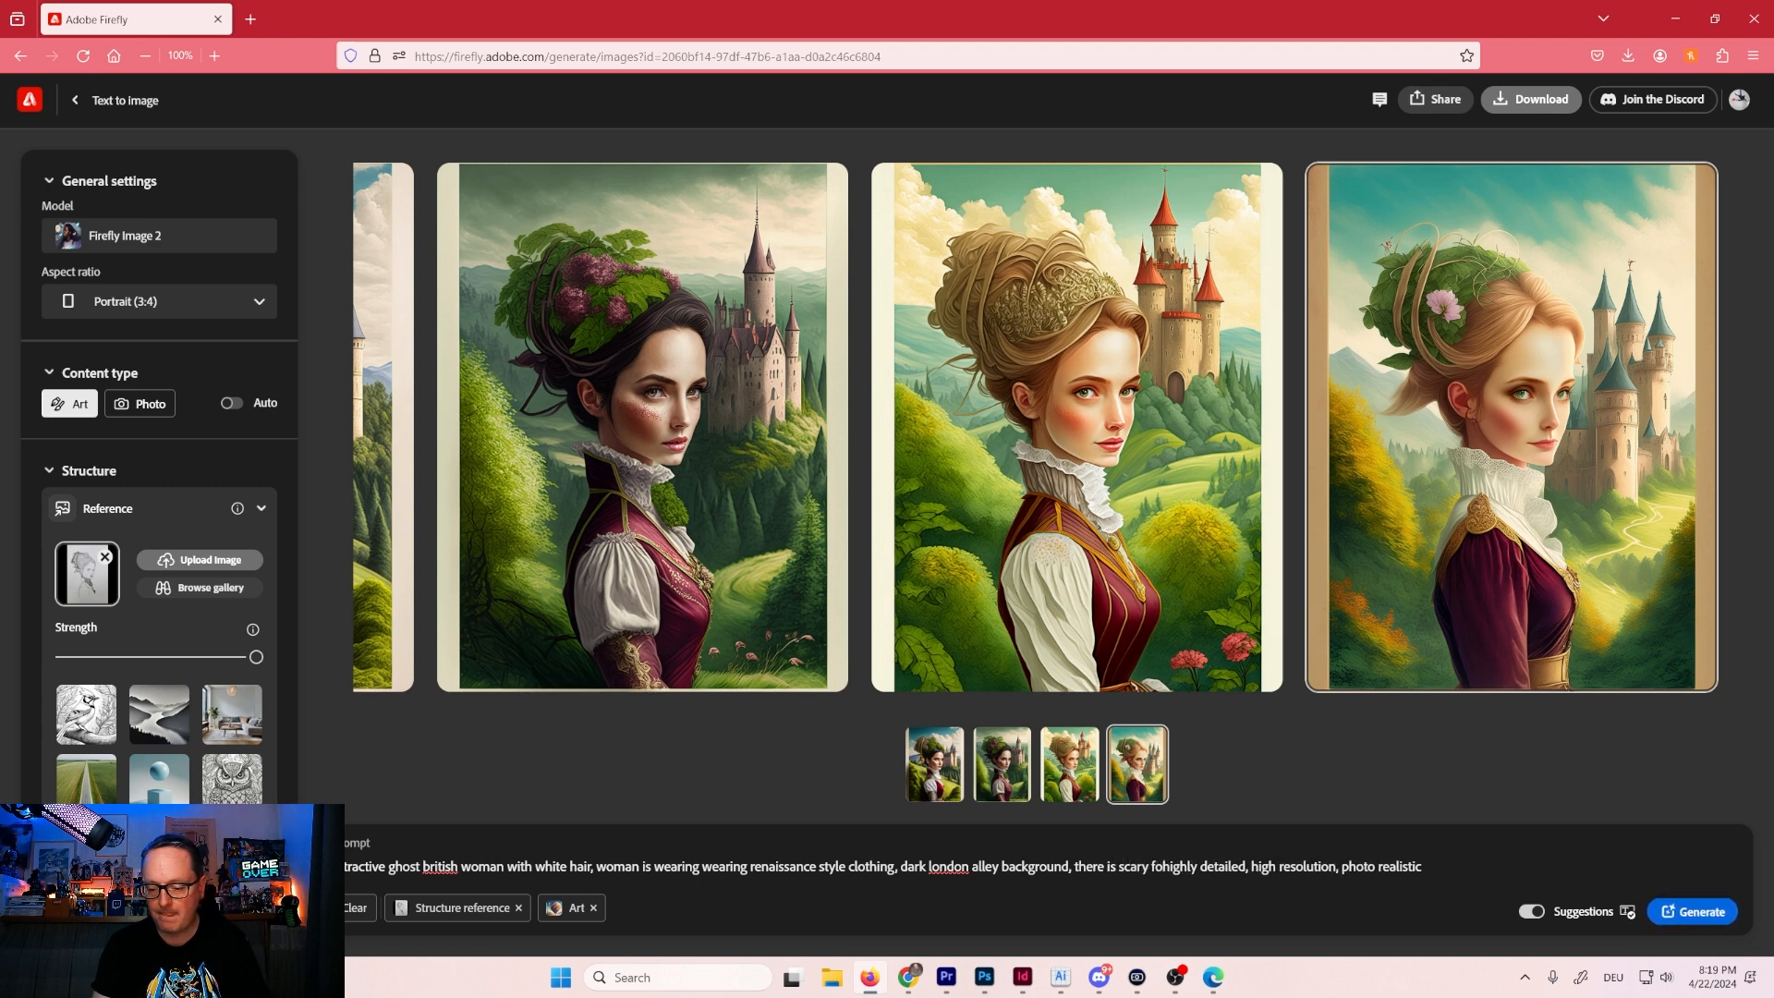
text(in the bacg)
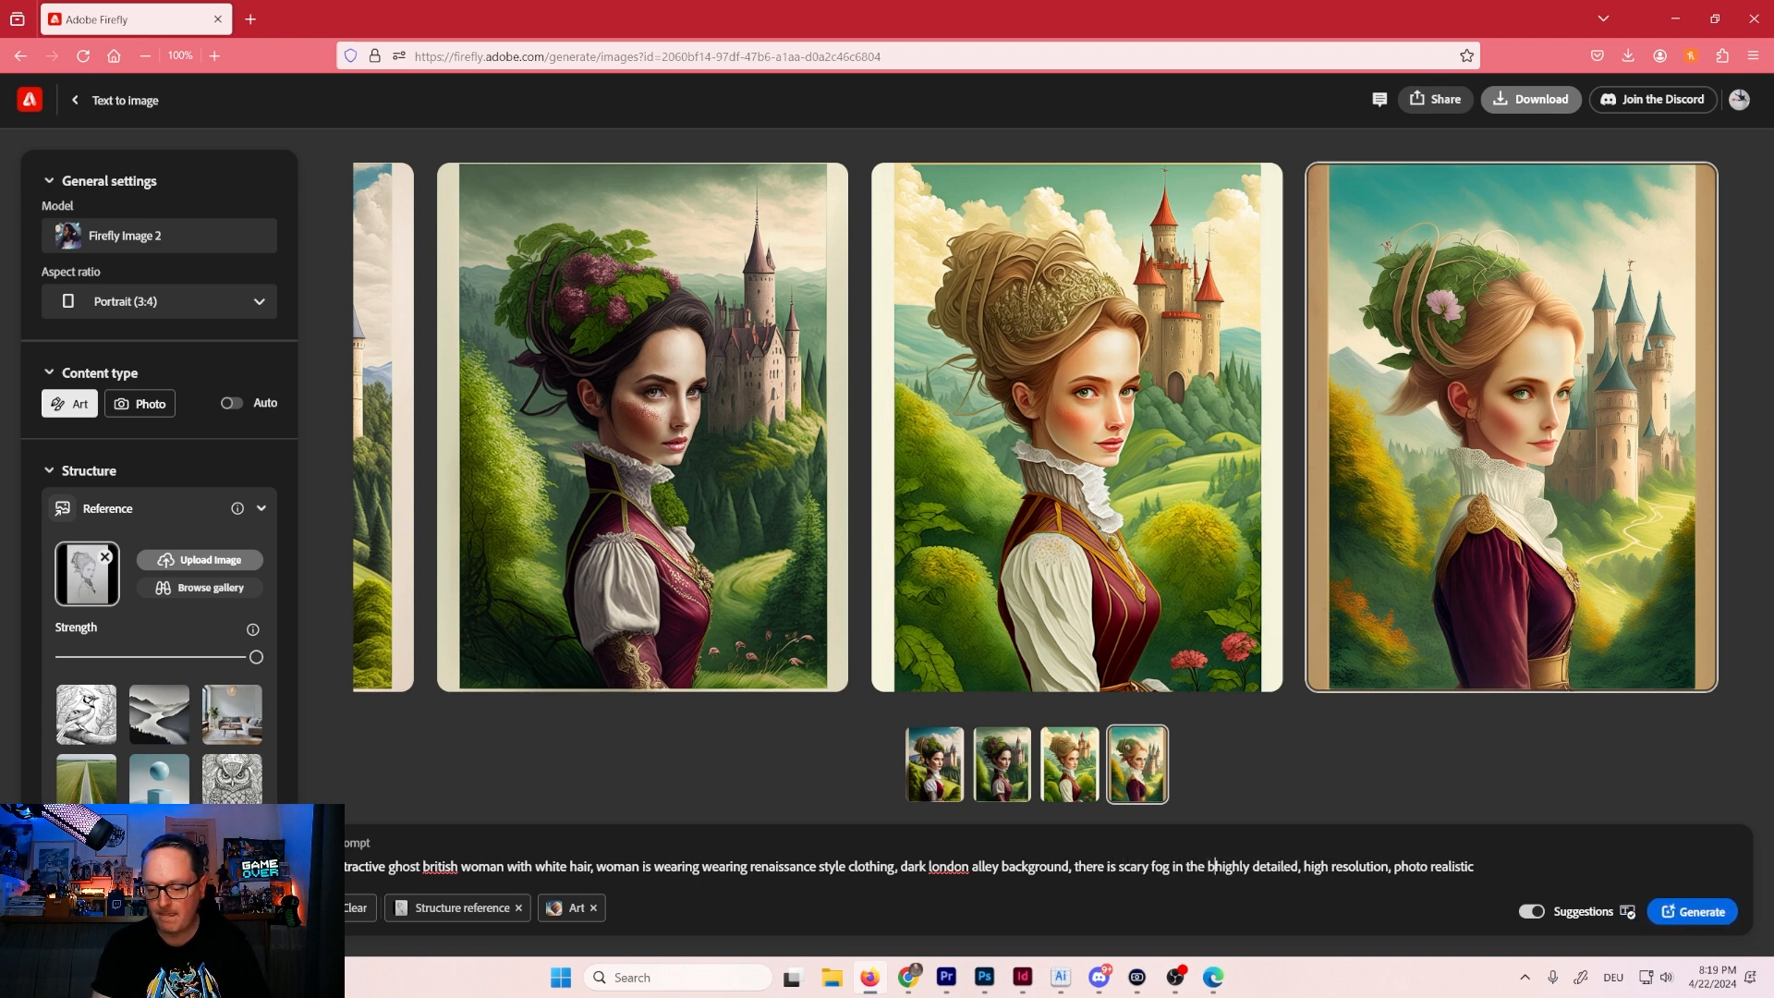
key(BackSpace)
text(kgr)
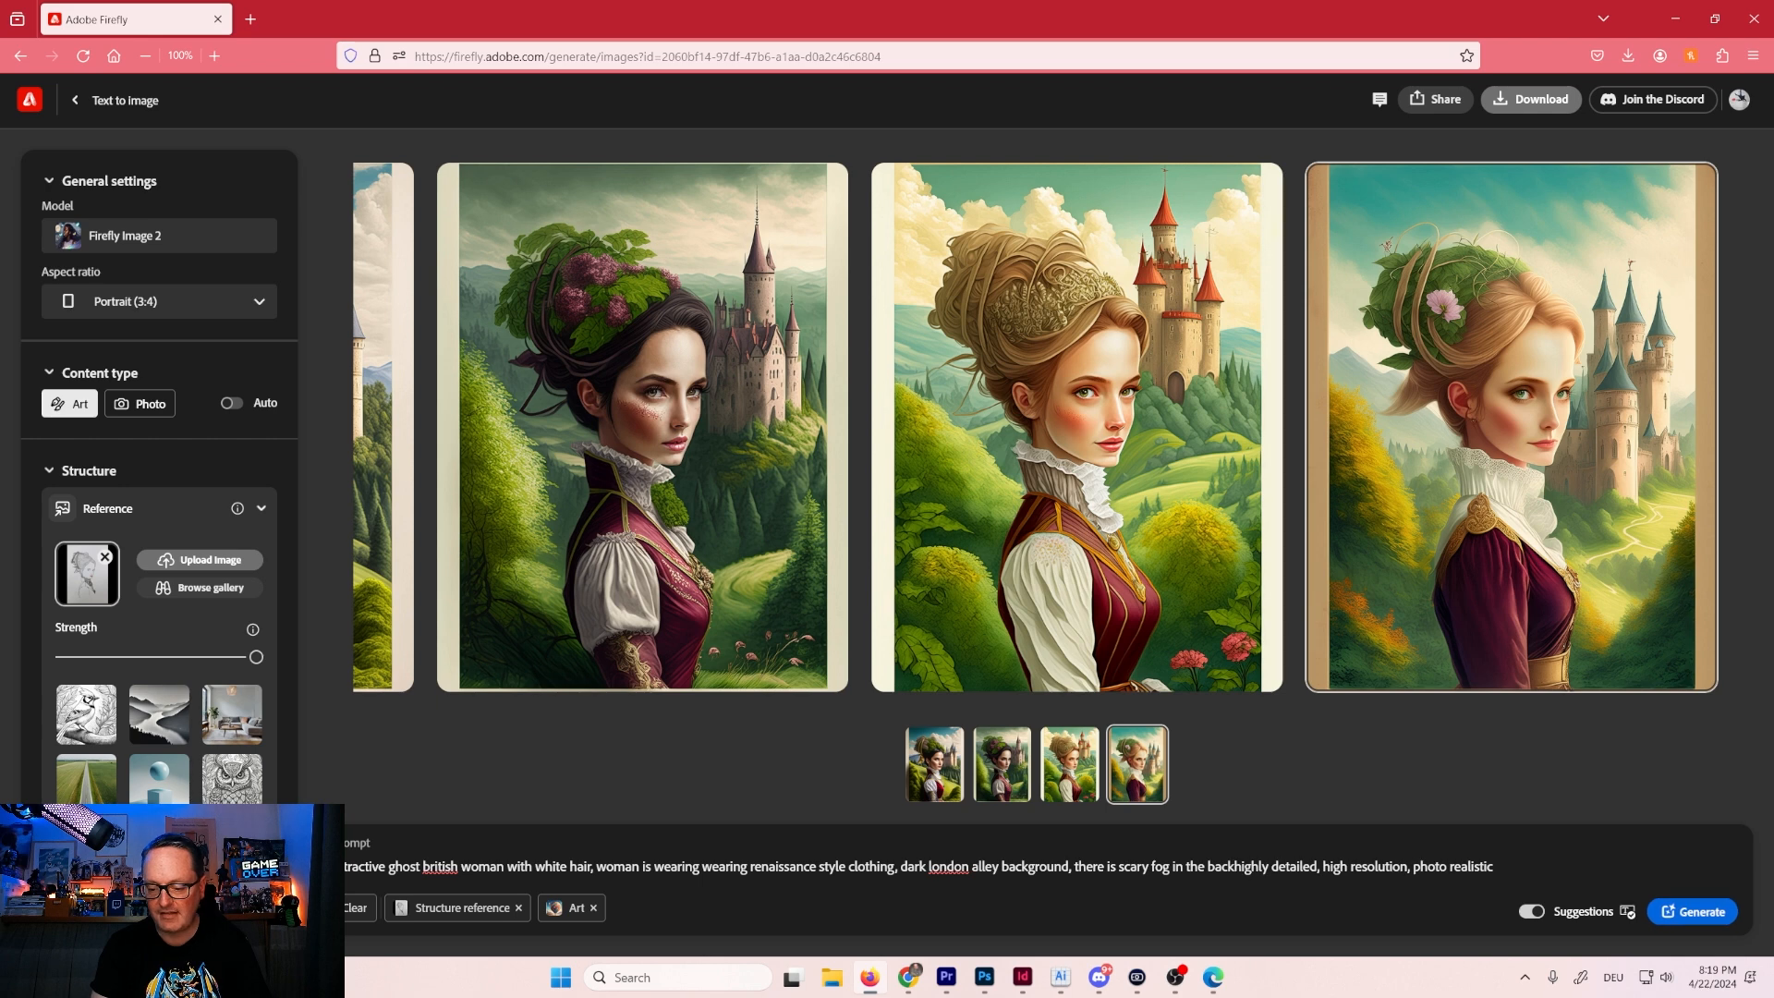
text(ound,)
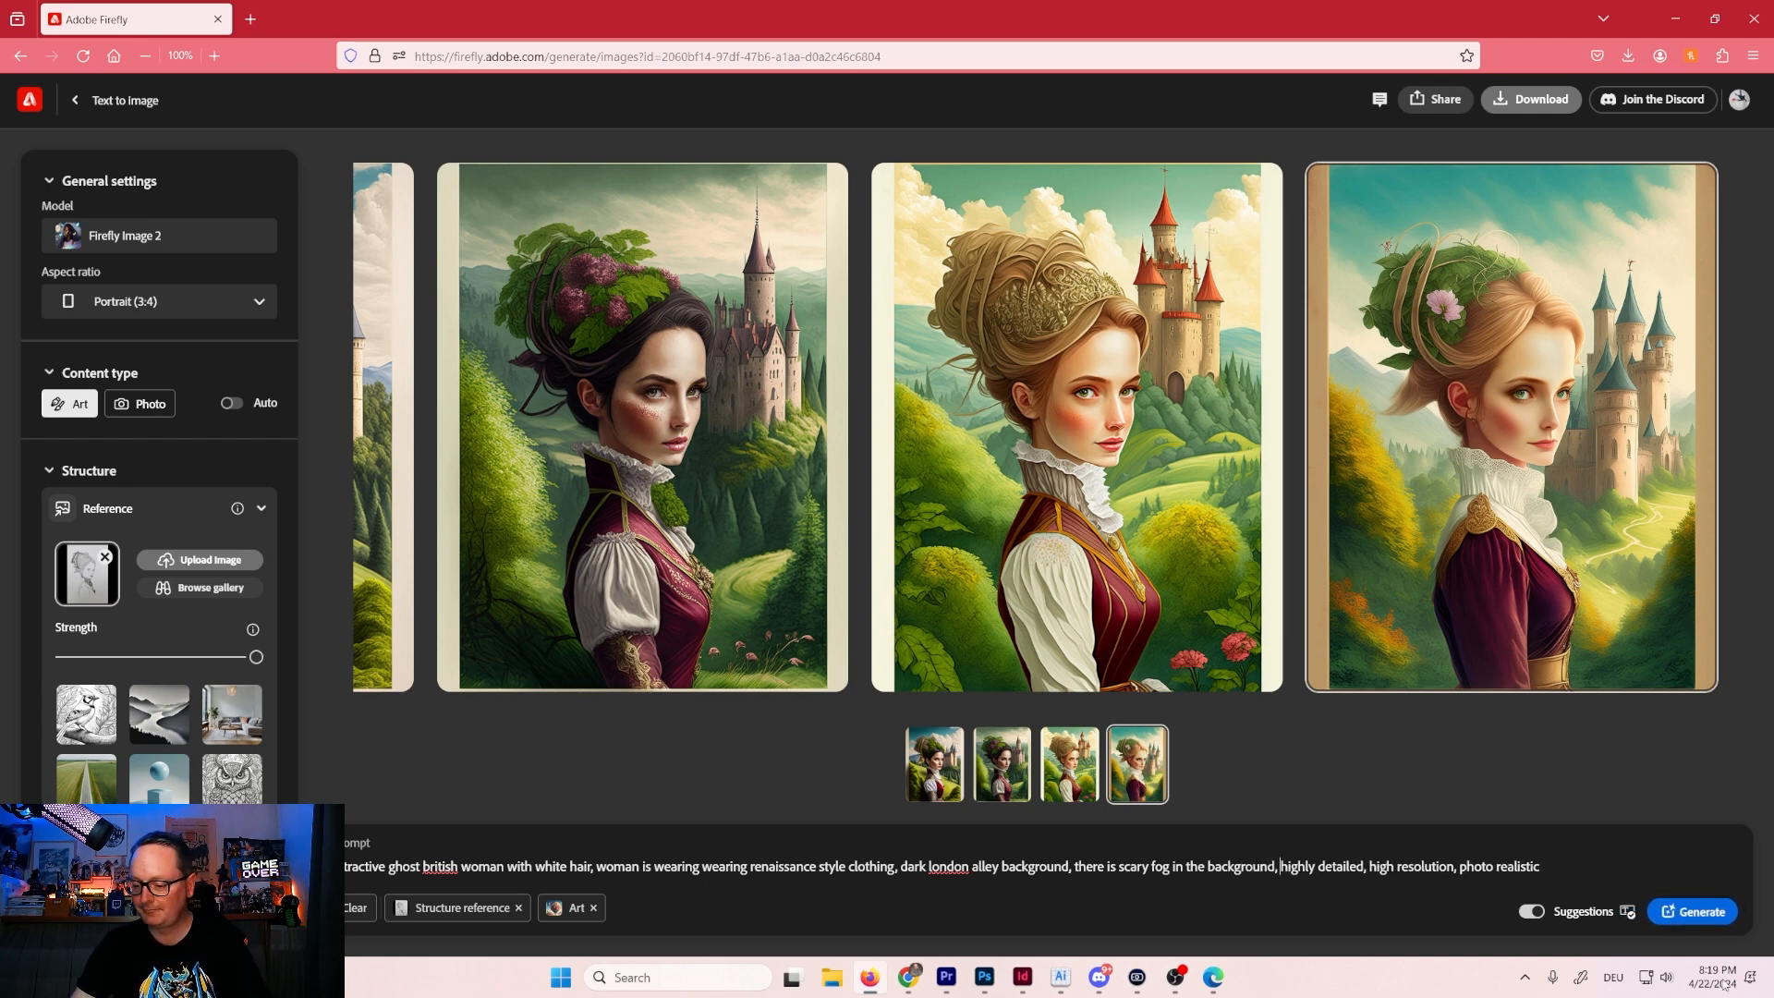
click(1706, 918)
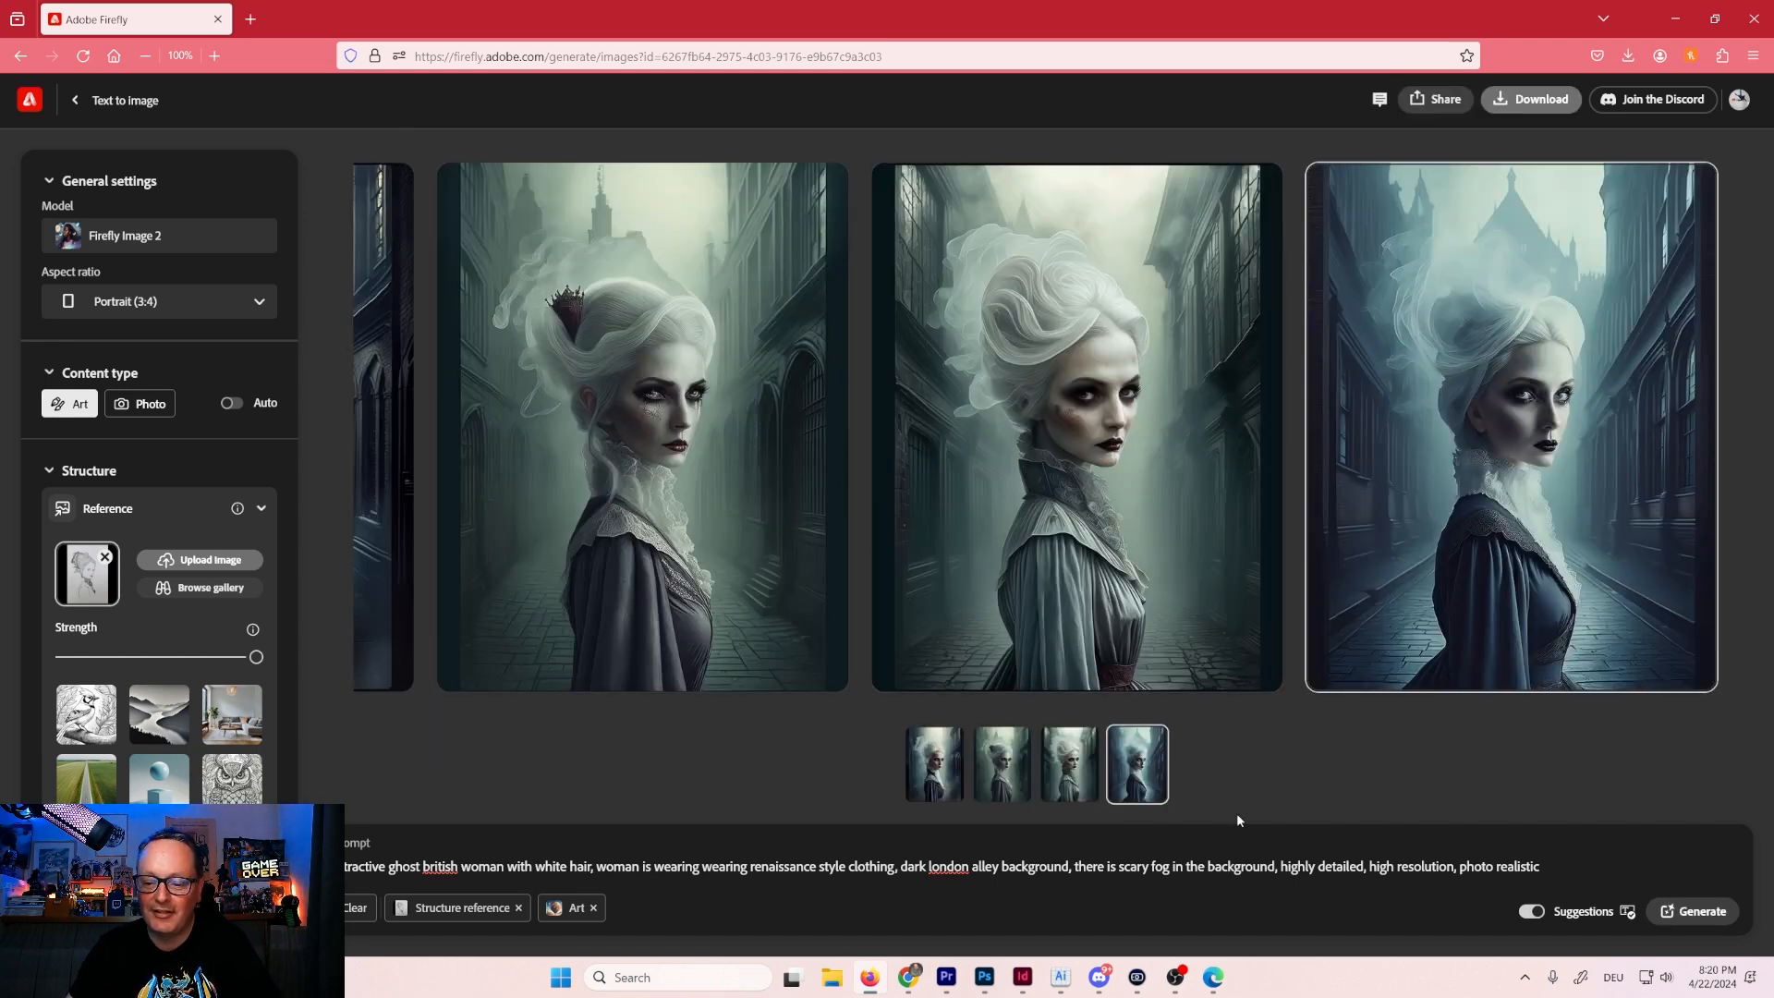
Go to the first of the new ghost woman results and enlarge it.
click(955, 779)
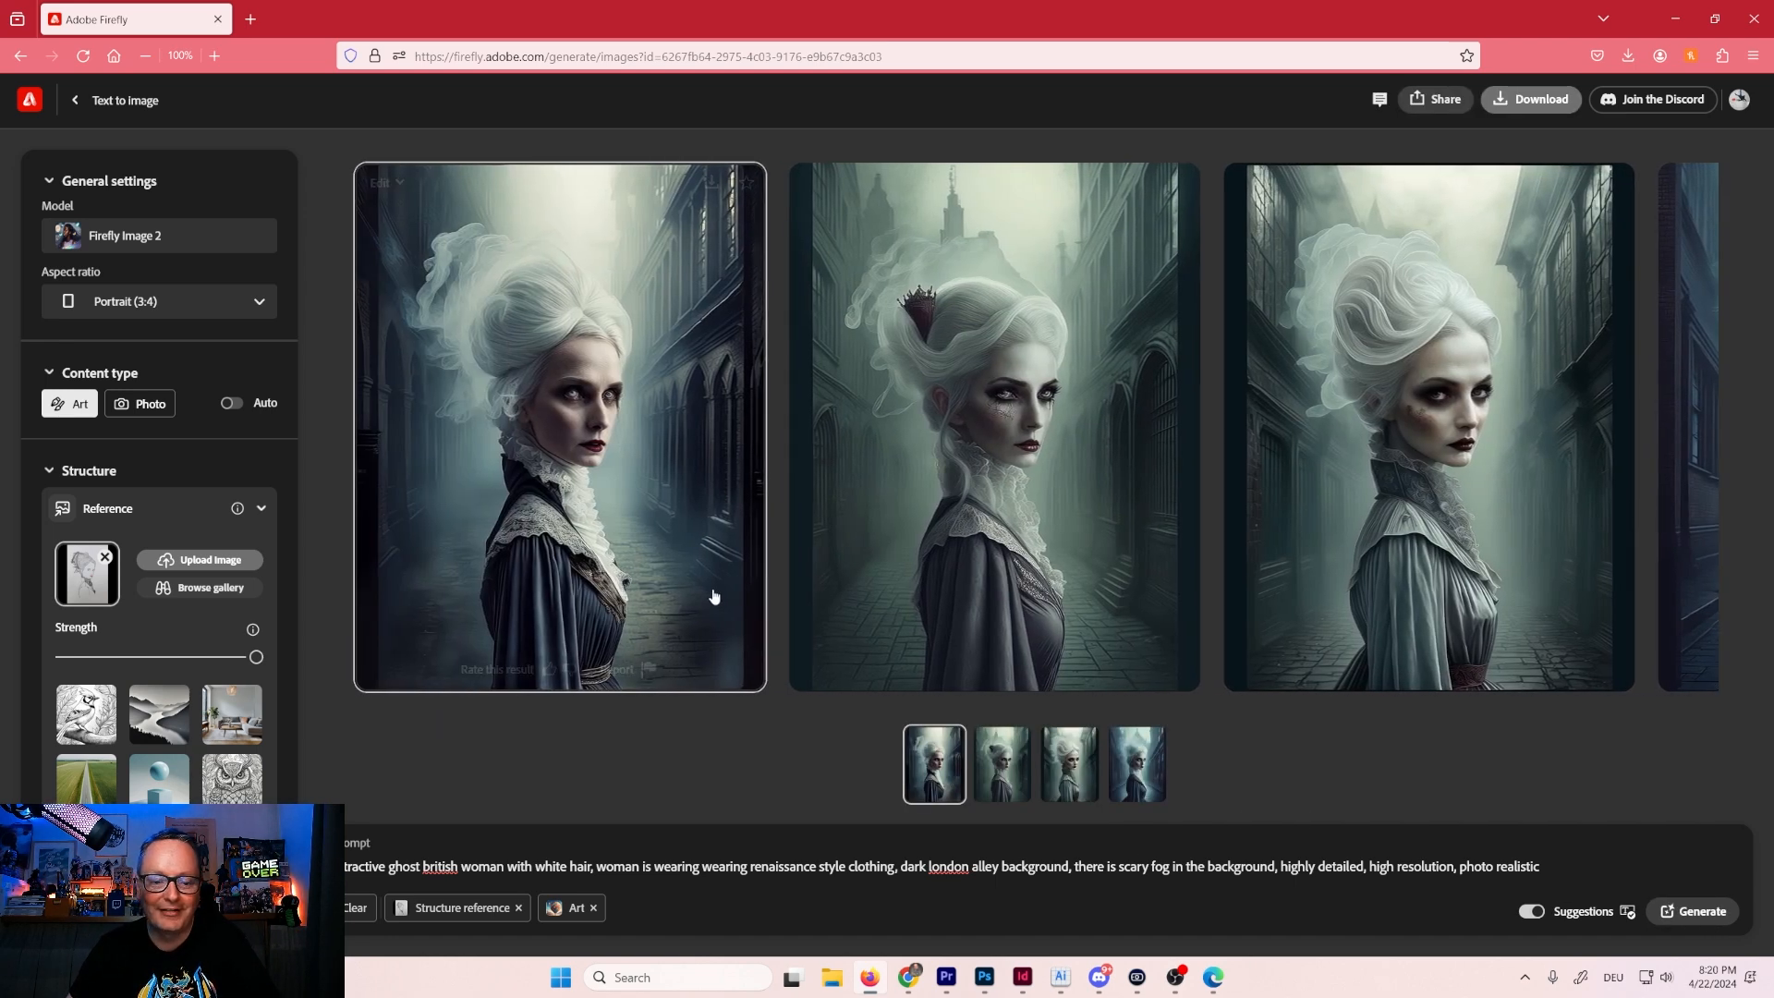
click(714, 601)
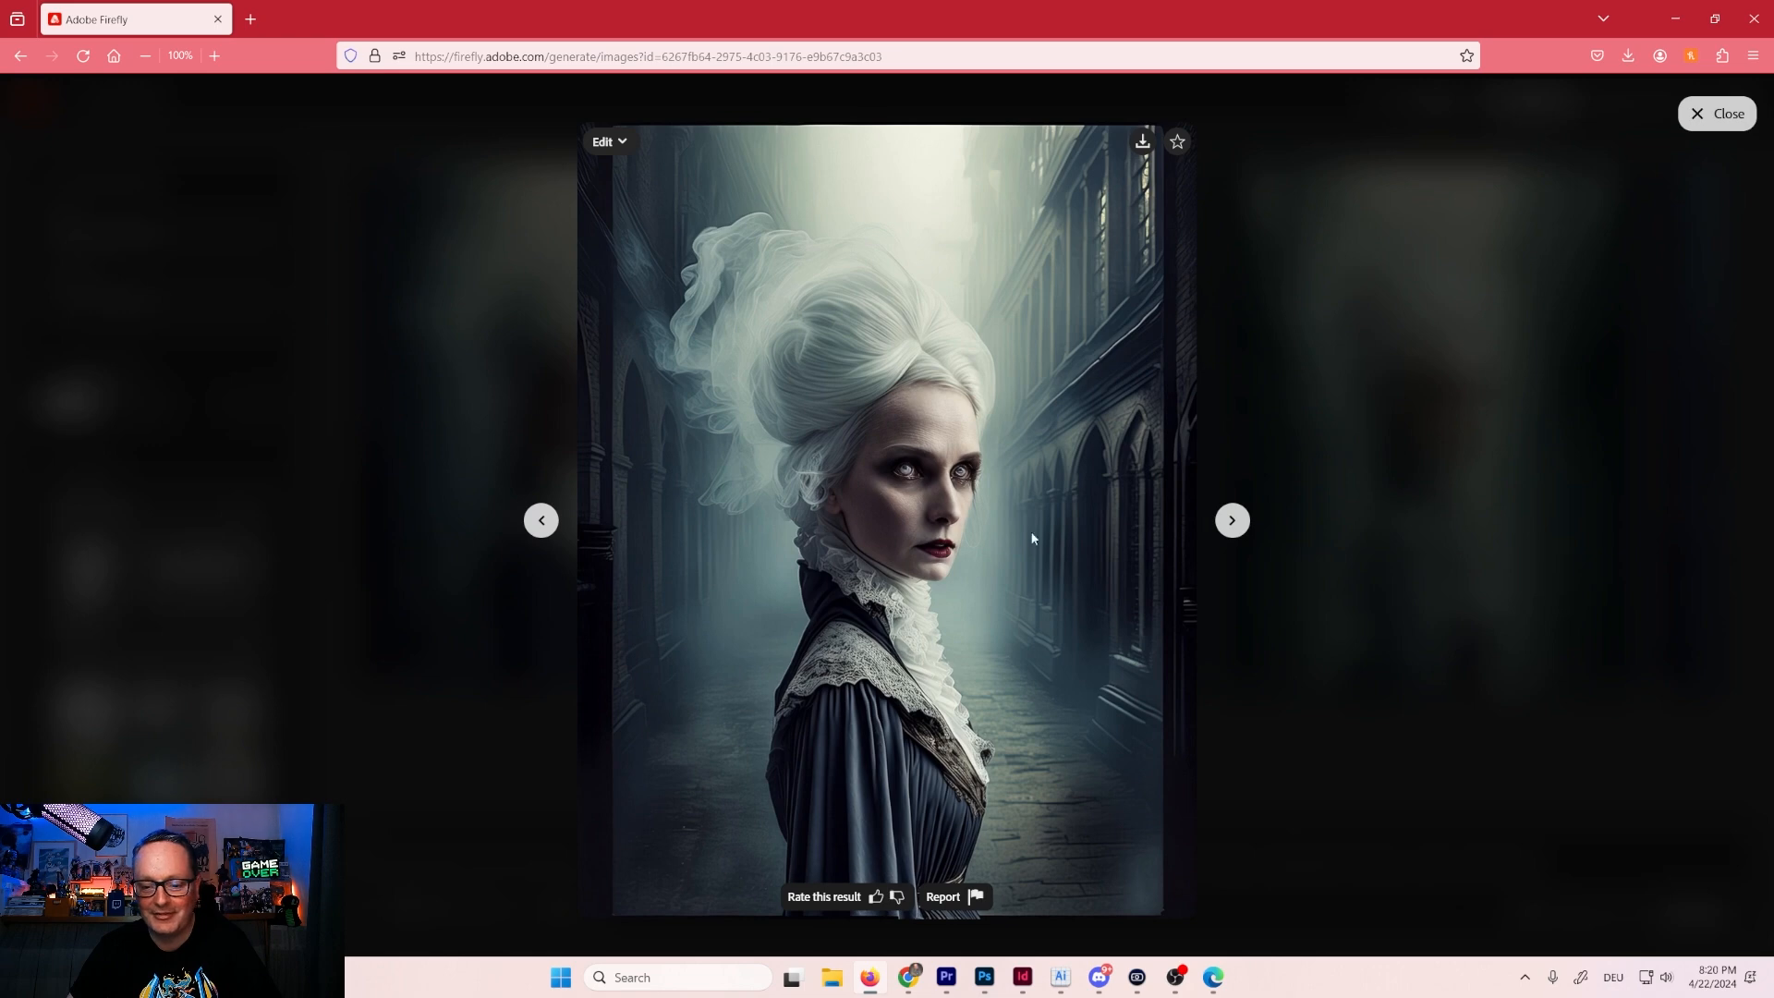
Download the second ghost woman result, the one with the small crown, accepting the Content Credentials notice.
click(1231, 520)
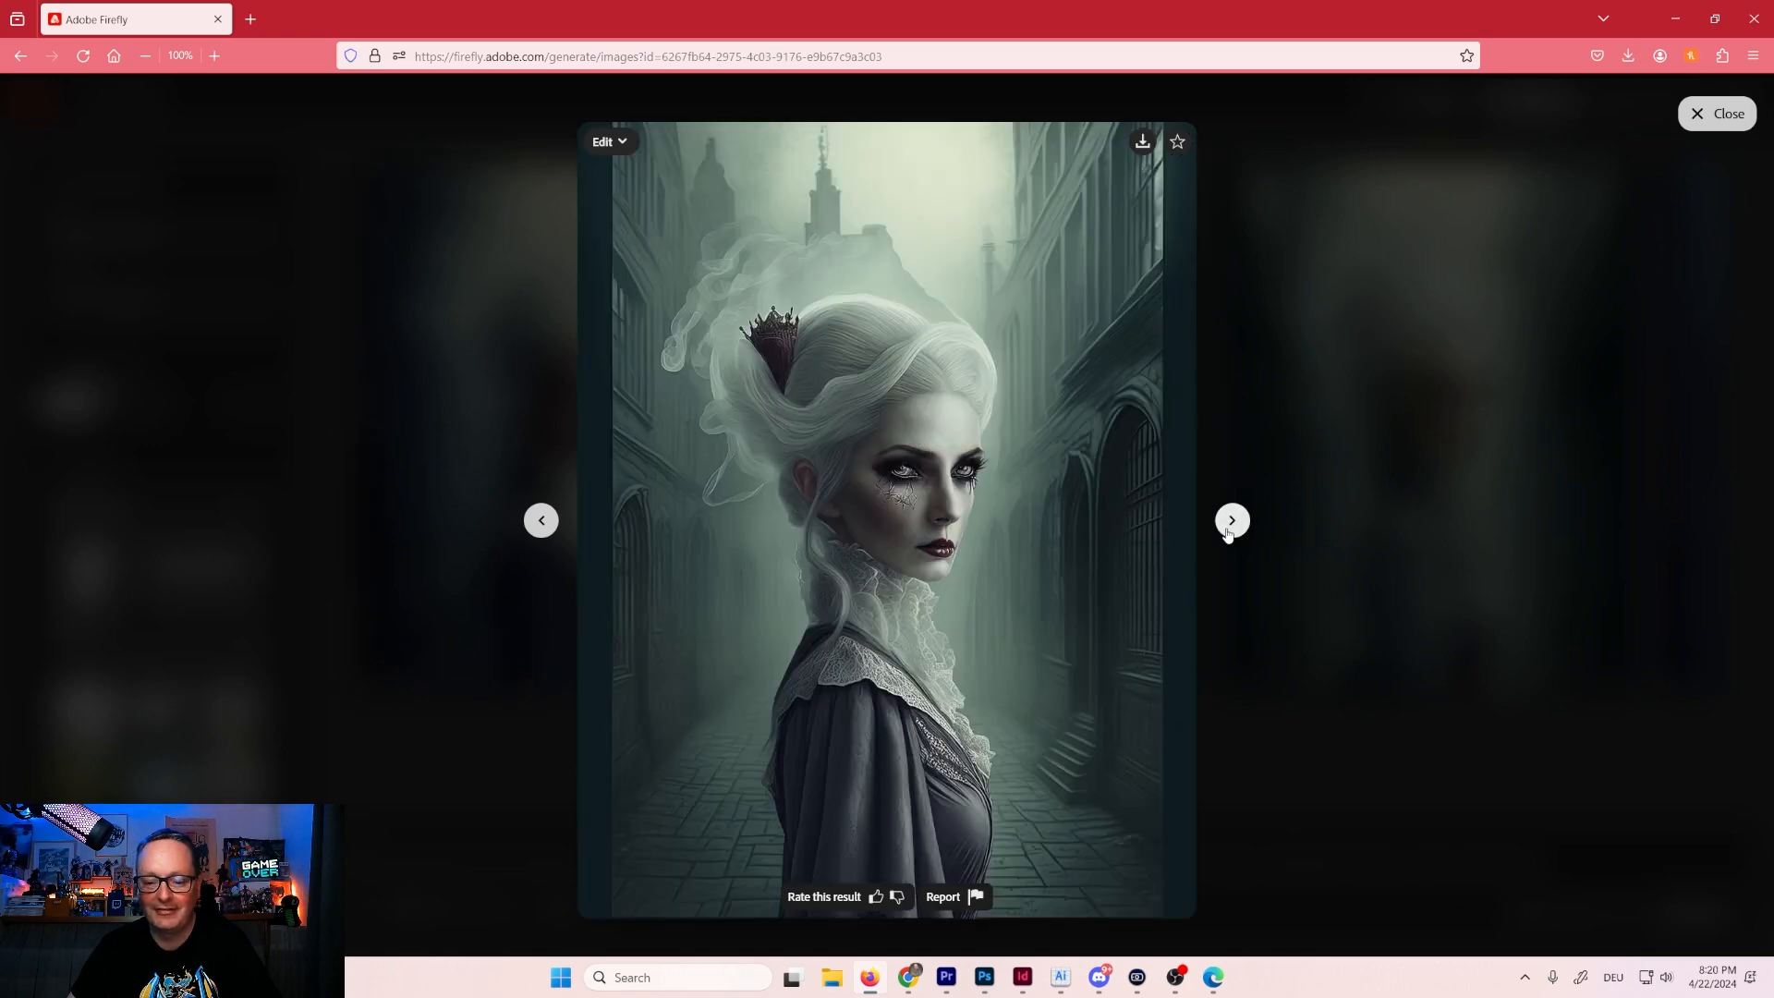
click(1142, 141)
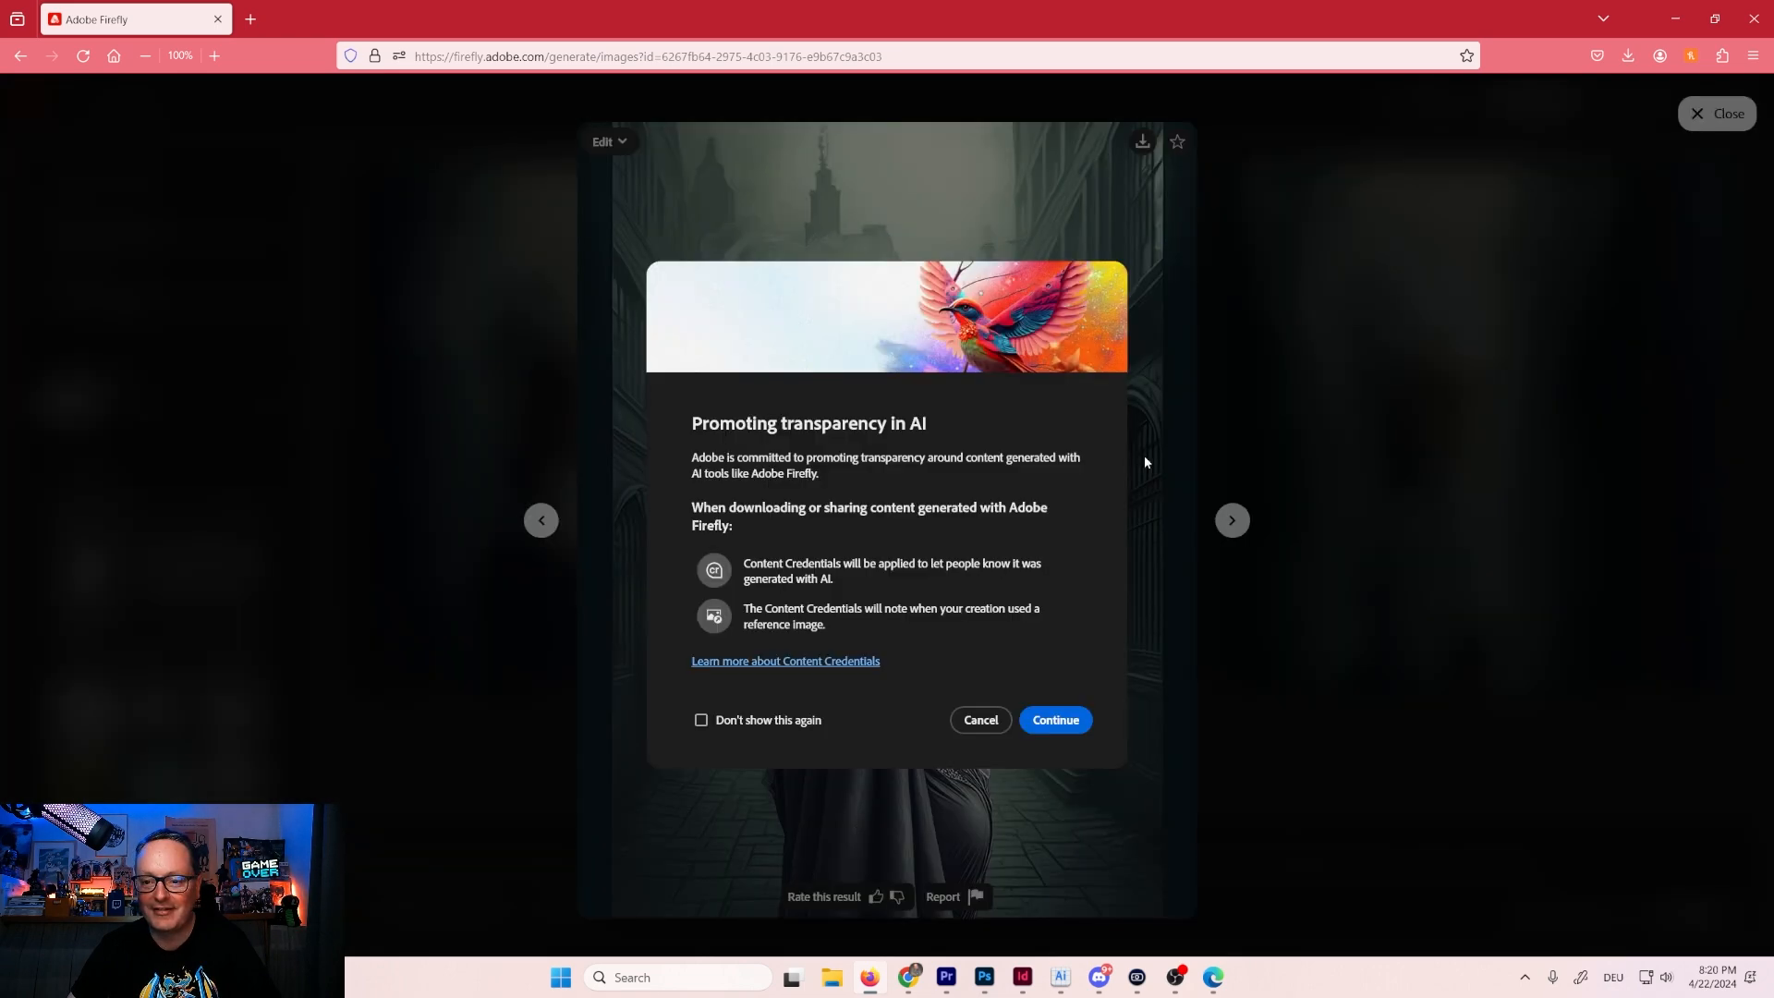
click(1055, 721)
Download the third ghost woman result, view the fourth one enlarged, and return to the results overview.
click(1231, 520)
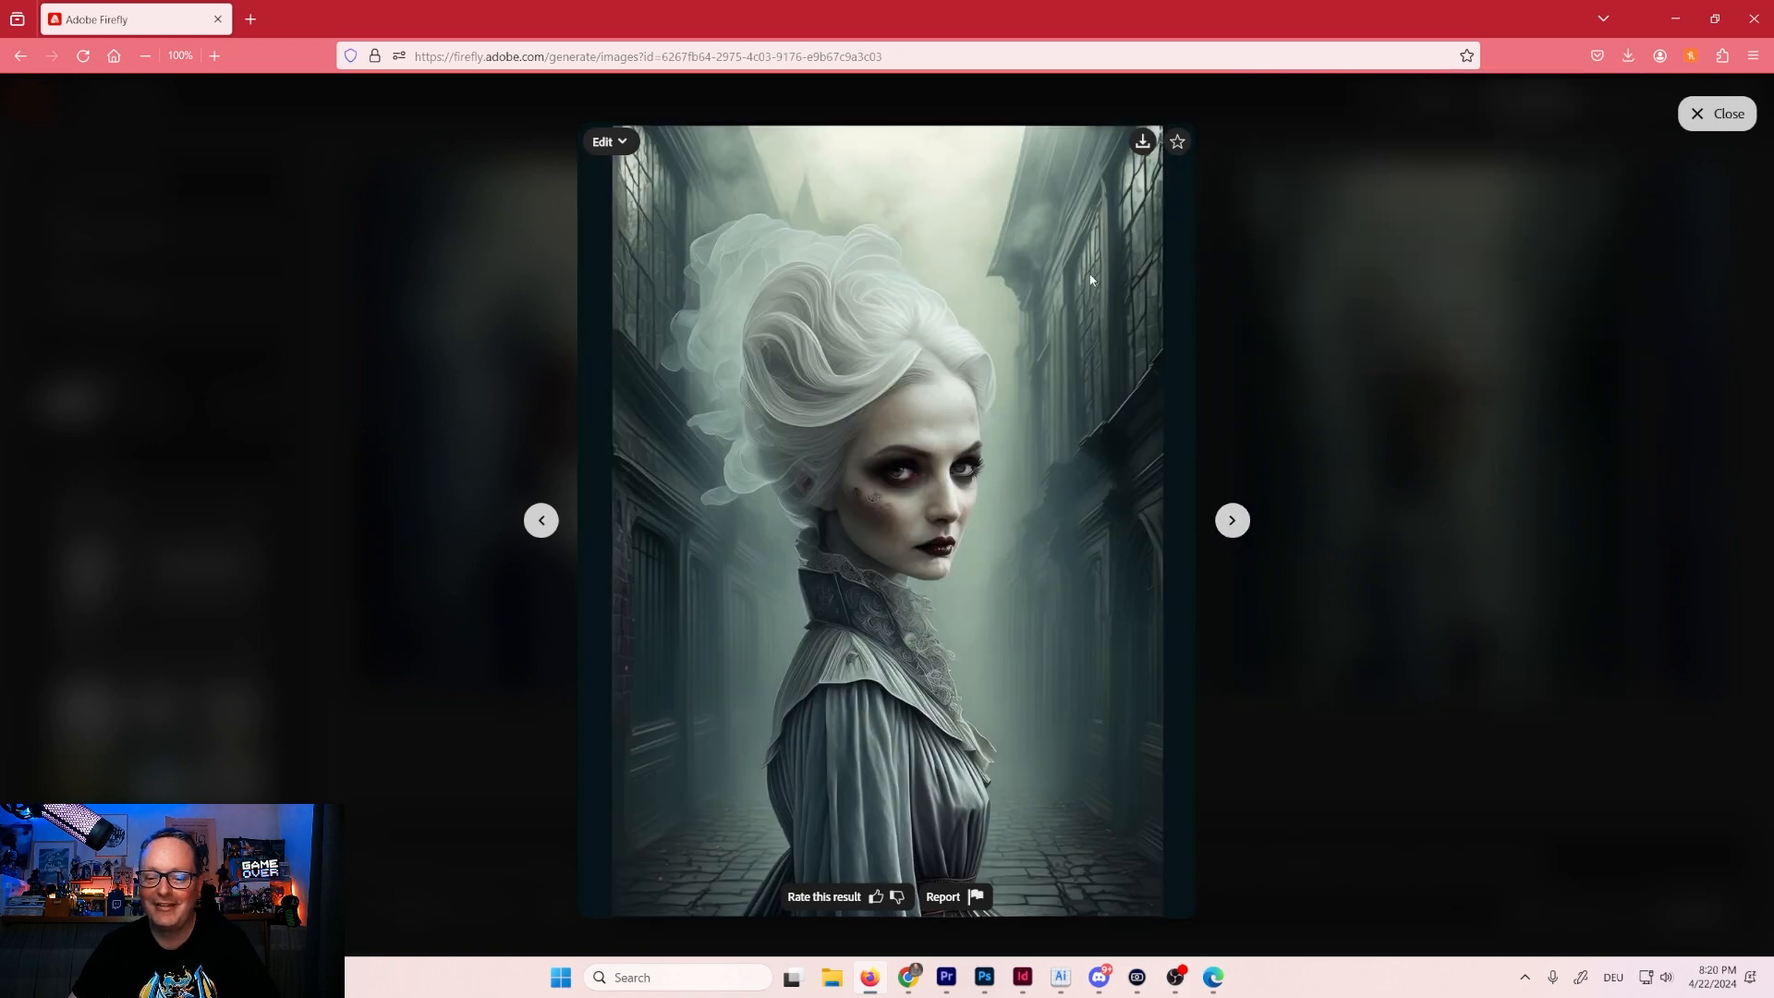
click(1142, 142)
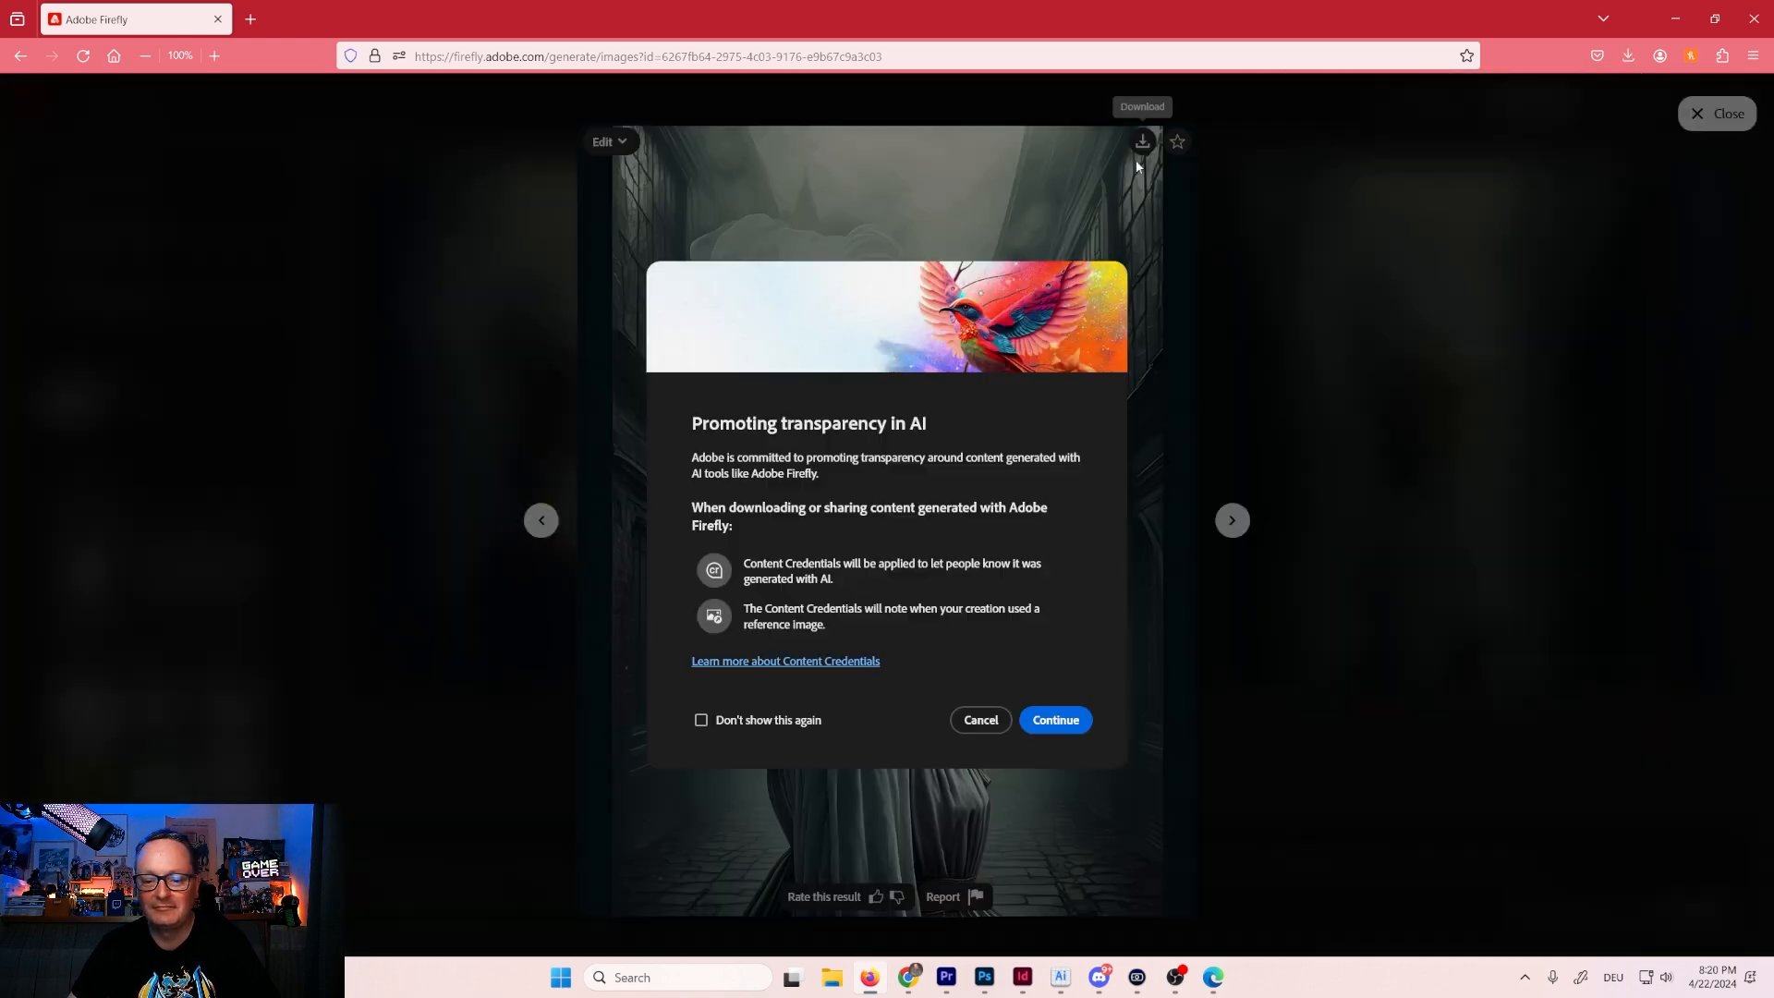
click(1055, 720)
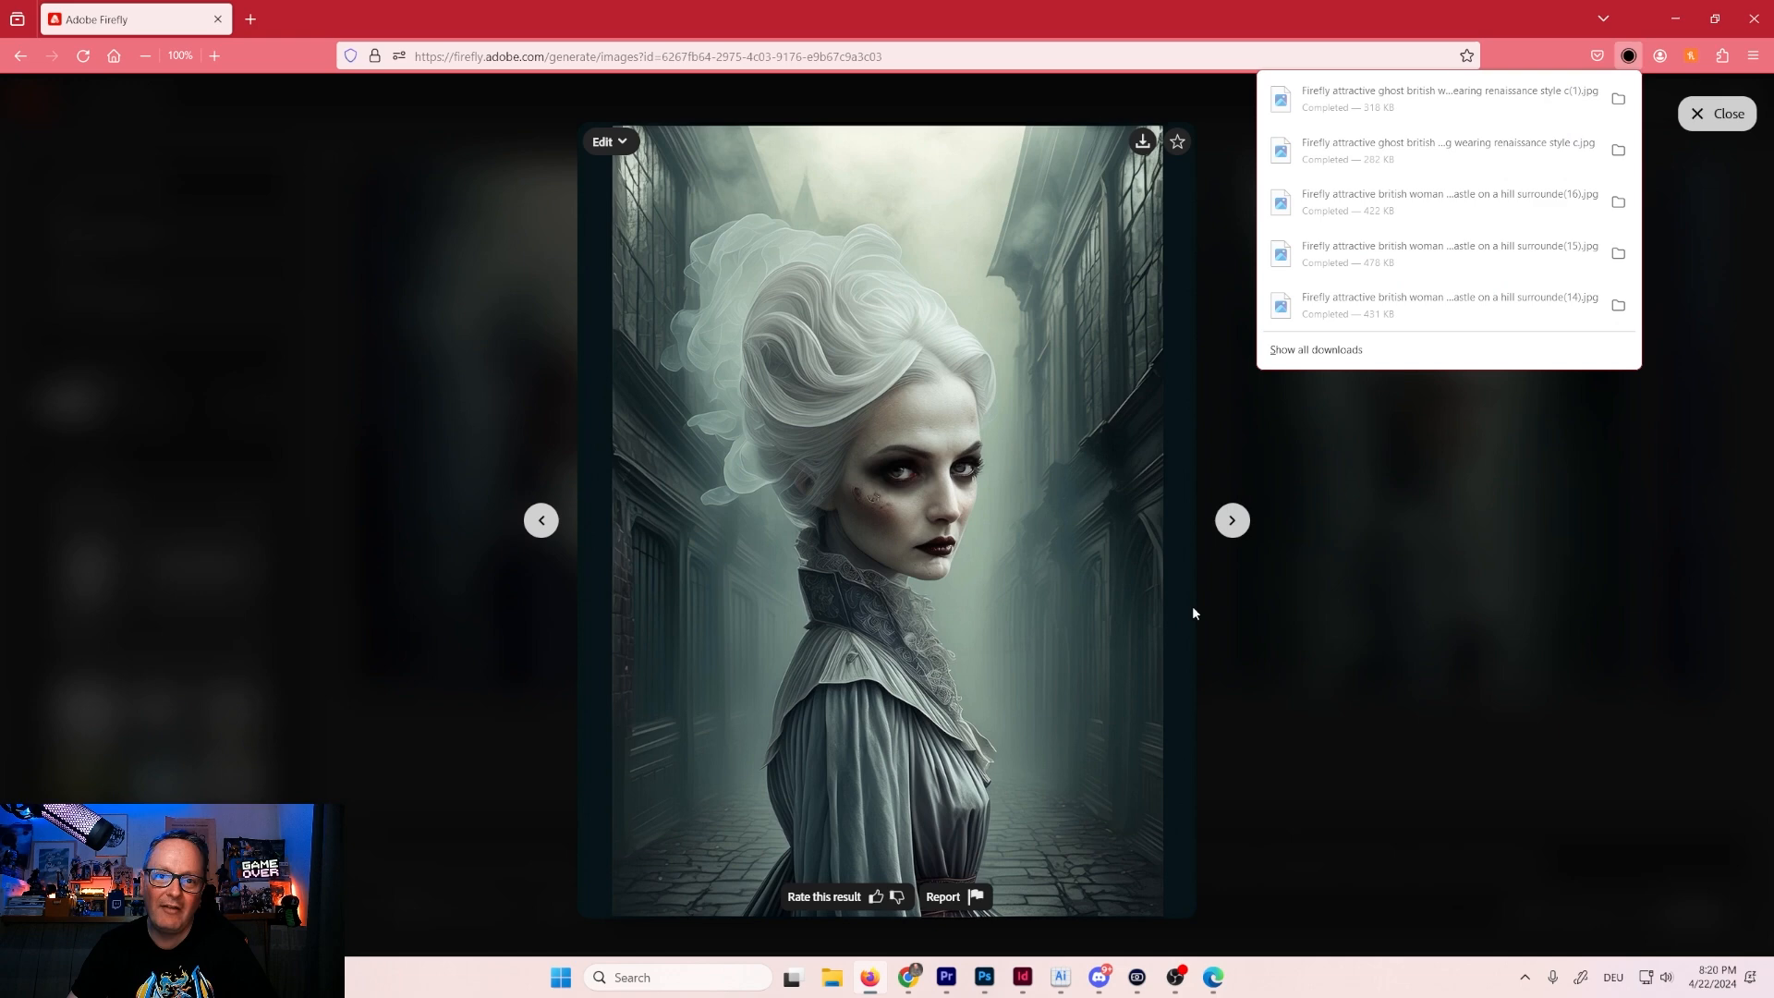
click(1232, 520)
click(1283, 737)
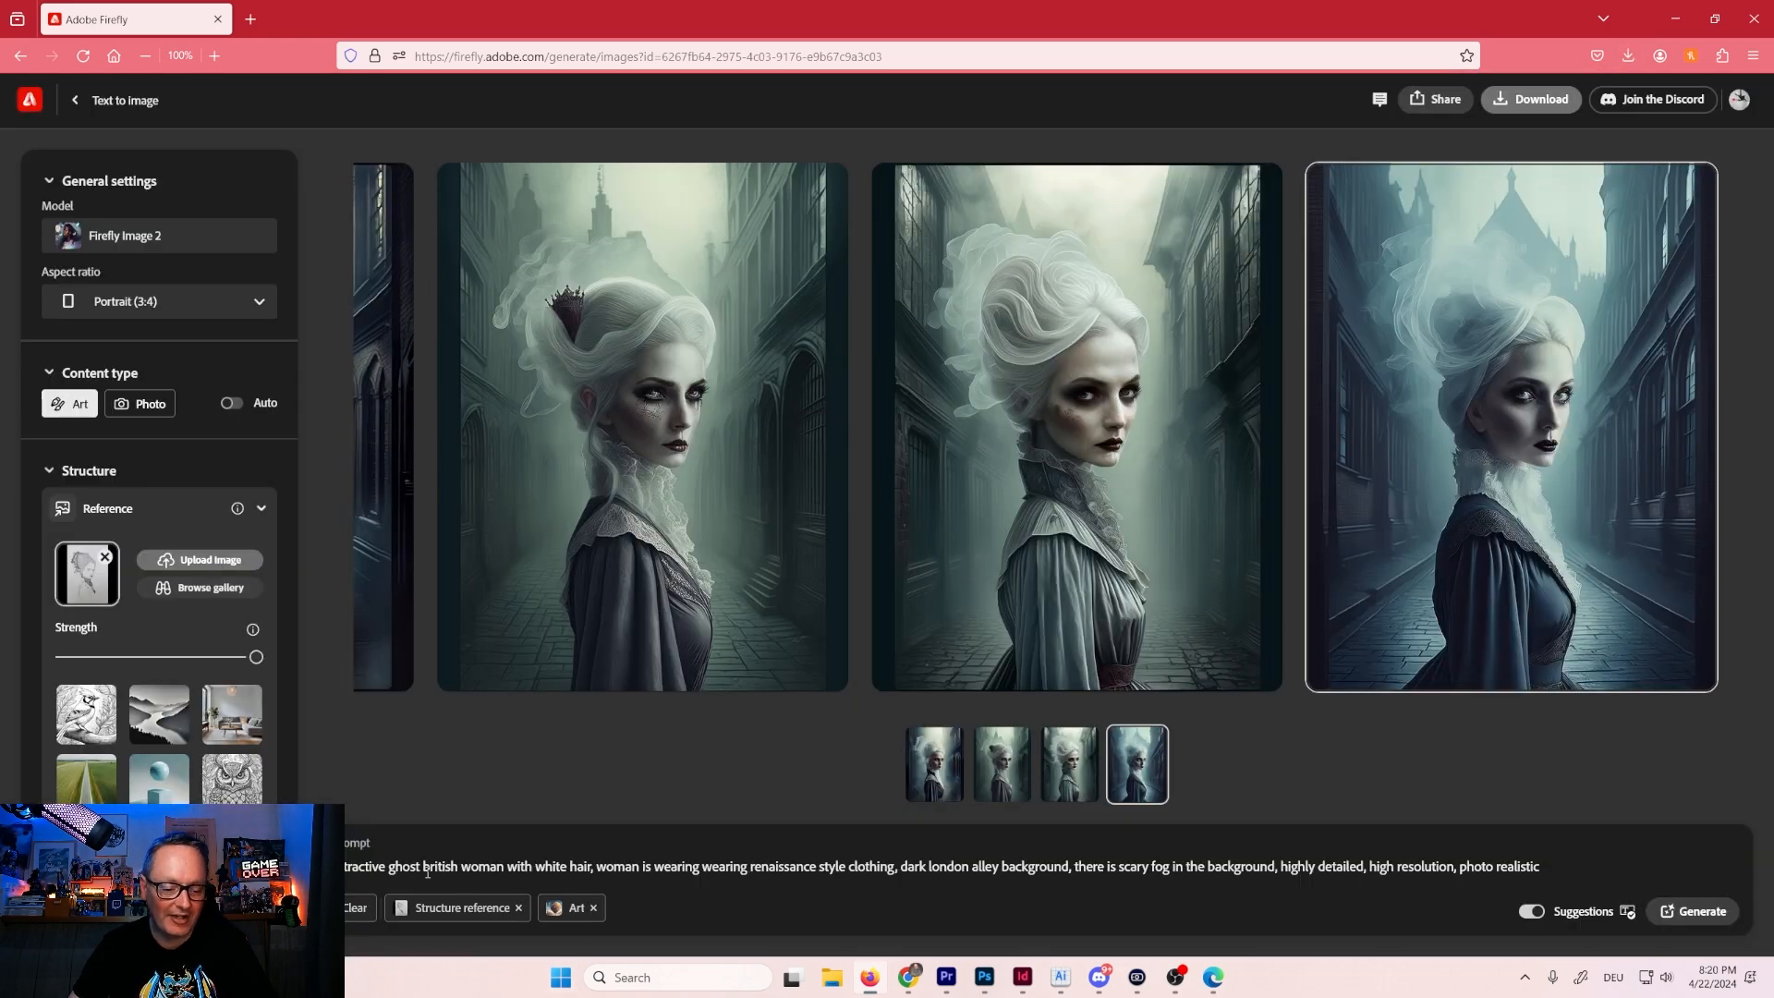
Remove "ghost" from the prompt and replace "with white hair" with "with scary clown makeup".
drag(388, 865, 417, 868)
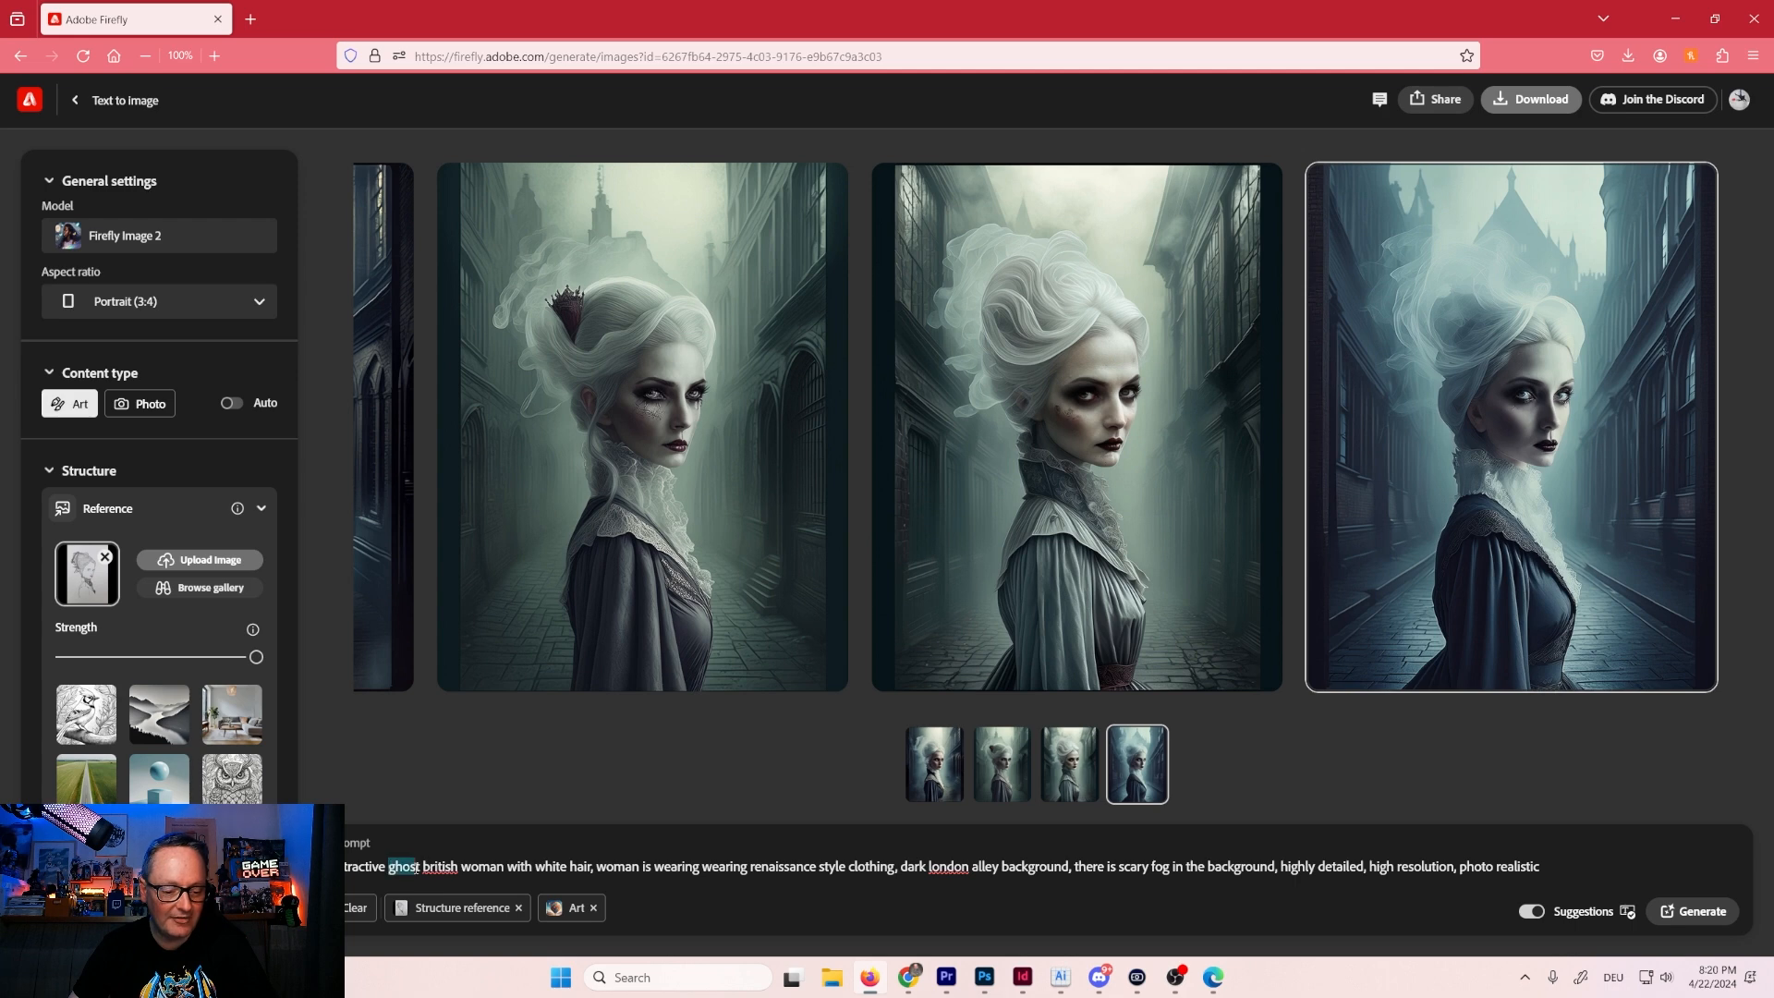
key(BackSpace)
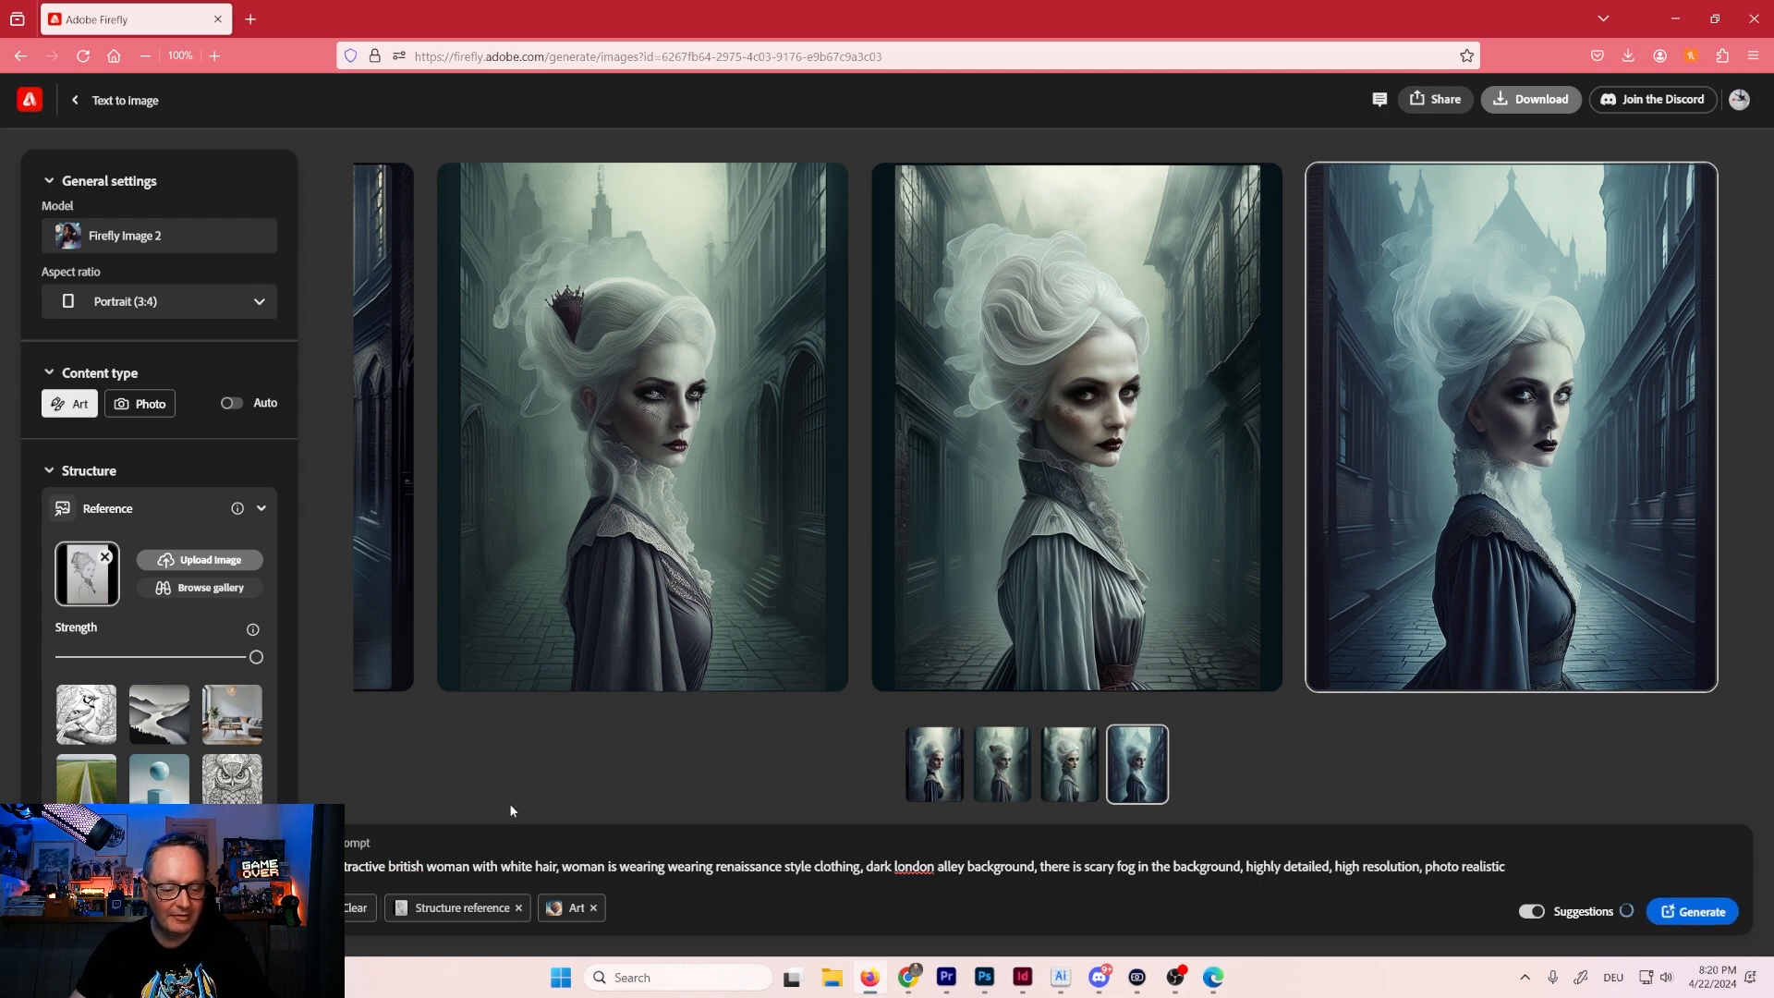
drag(471, 866, 559, 869)
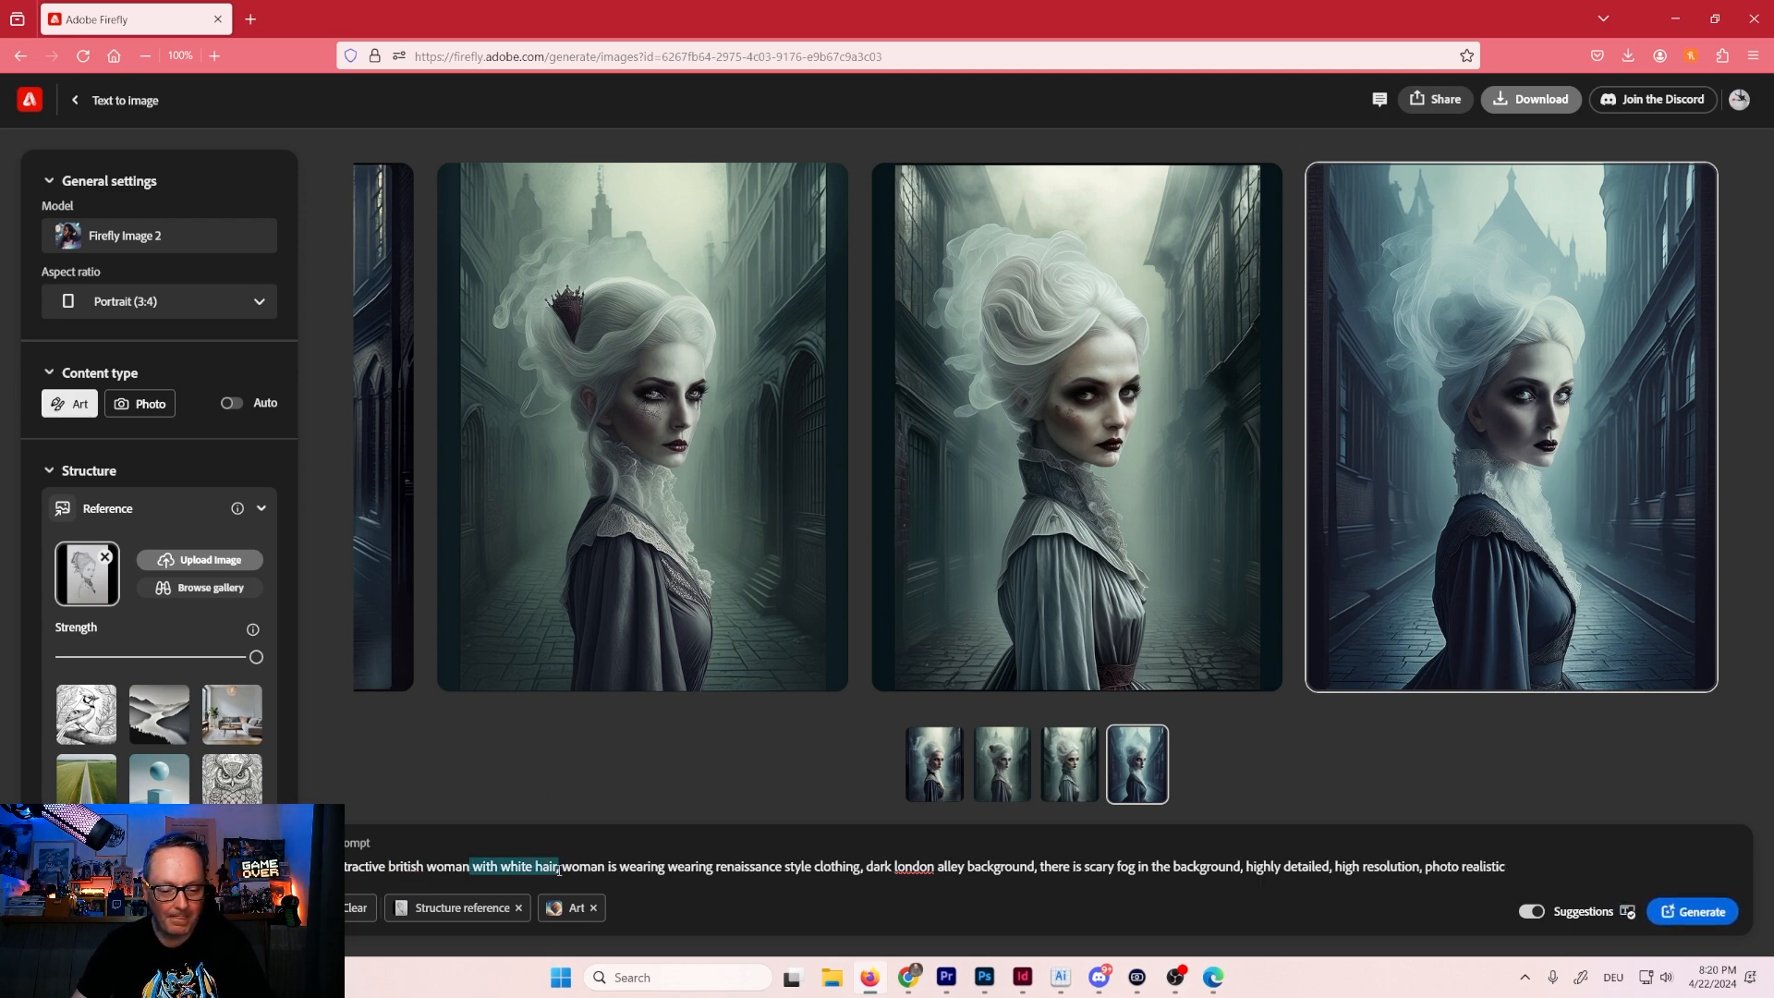
text(with scary)
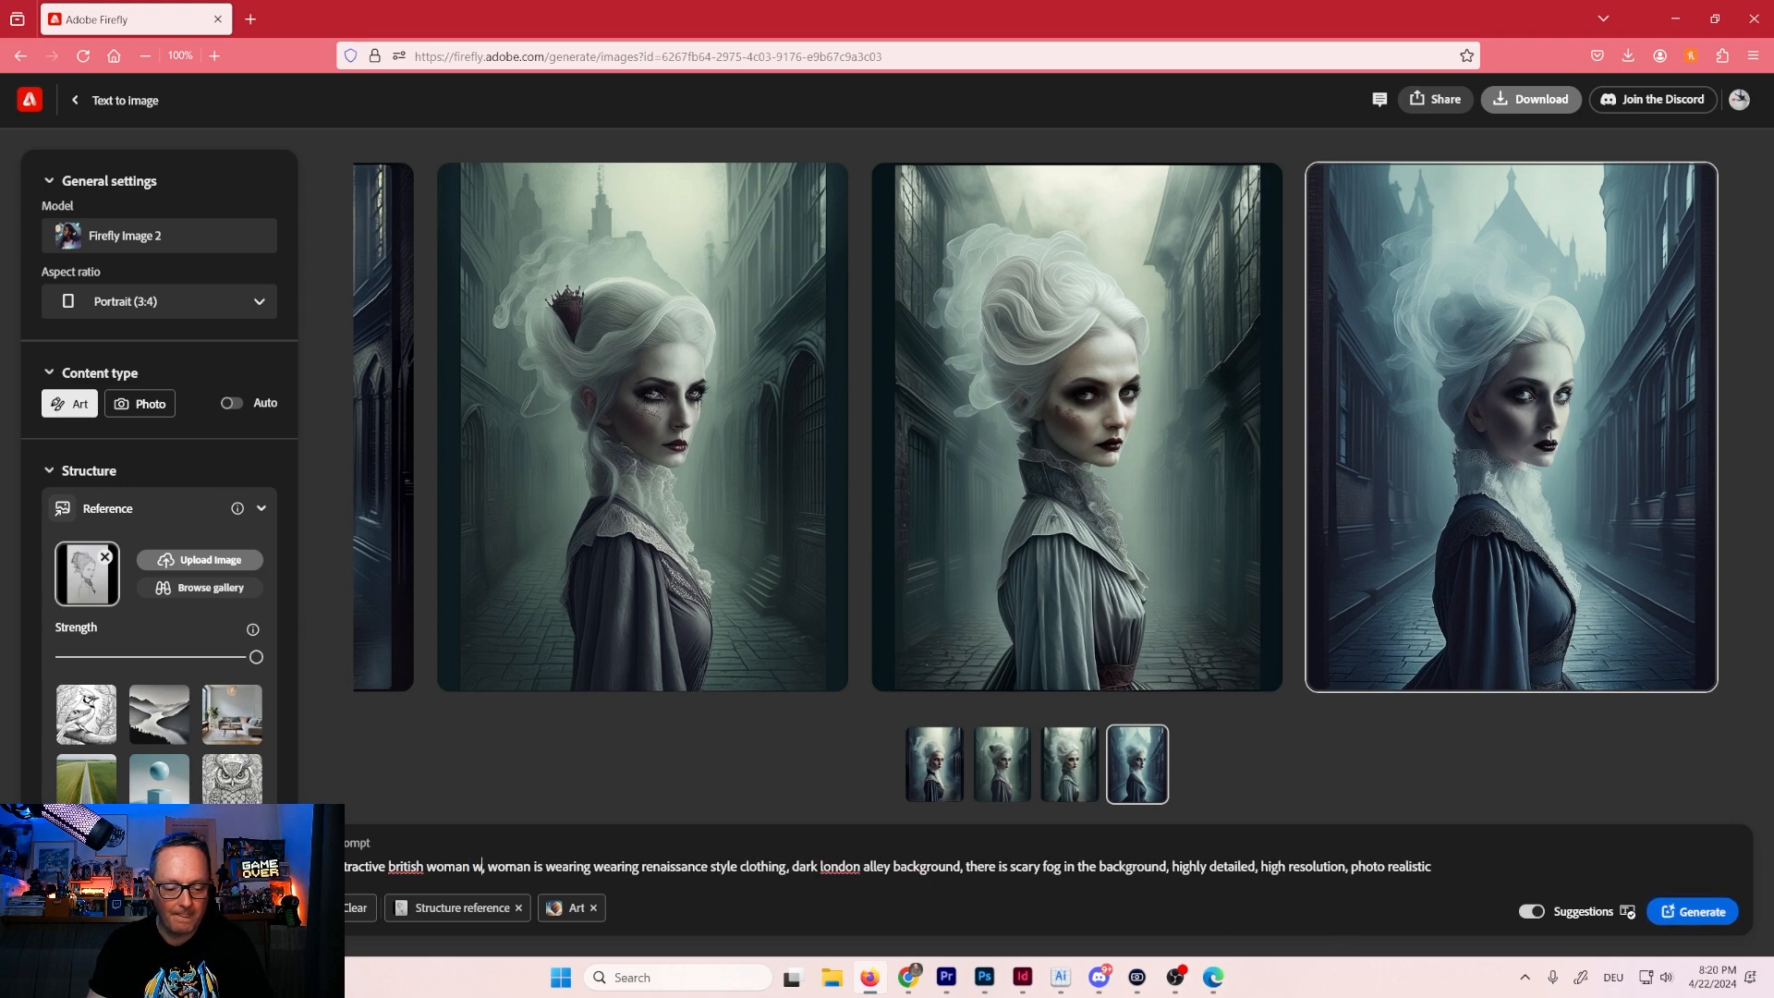
text( clown makeup)
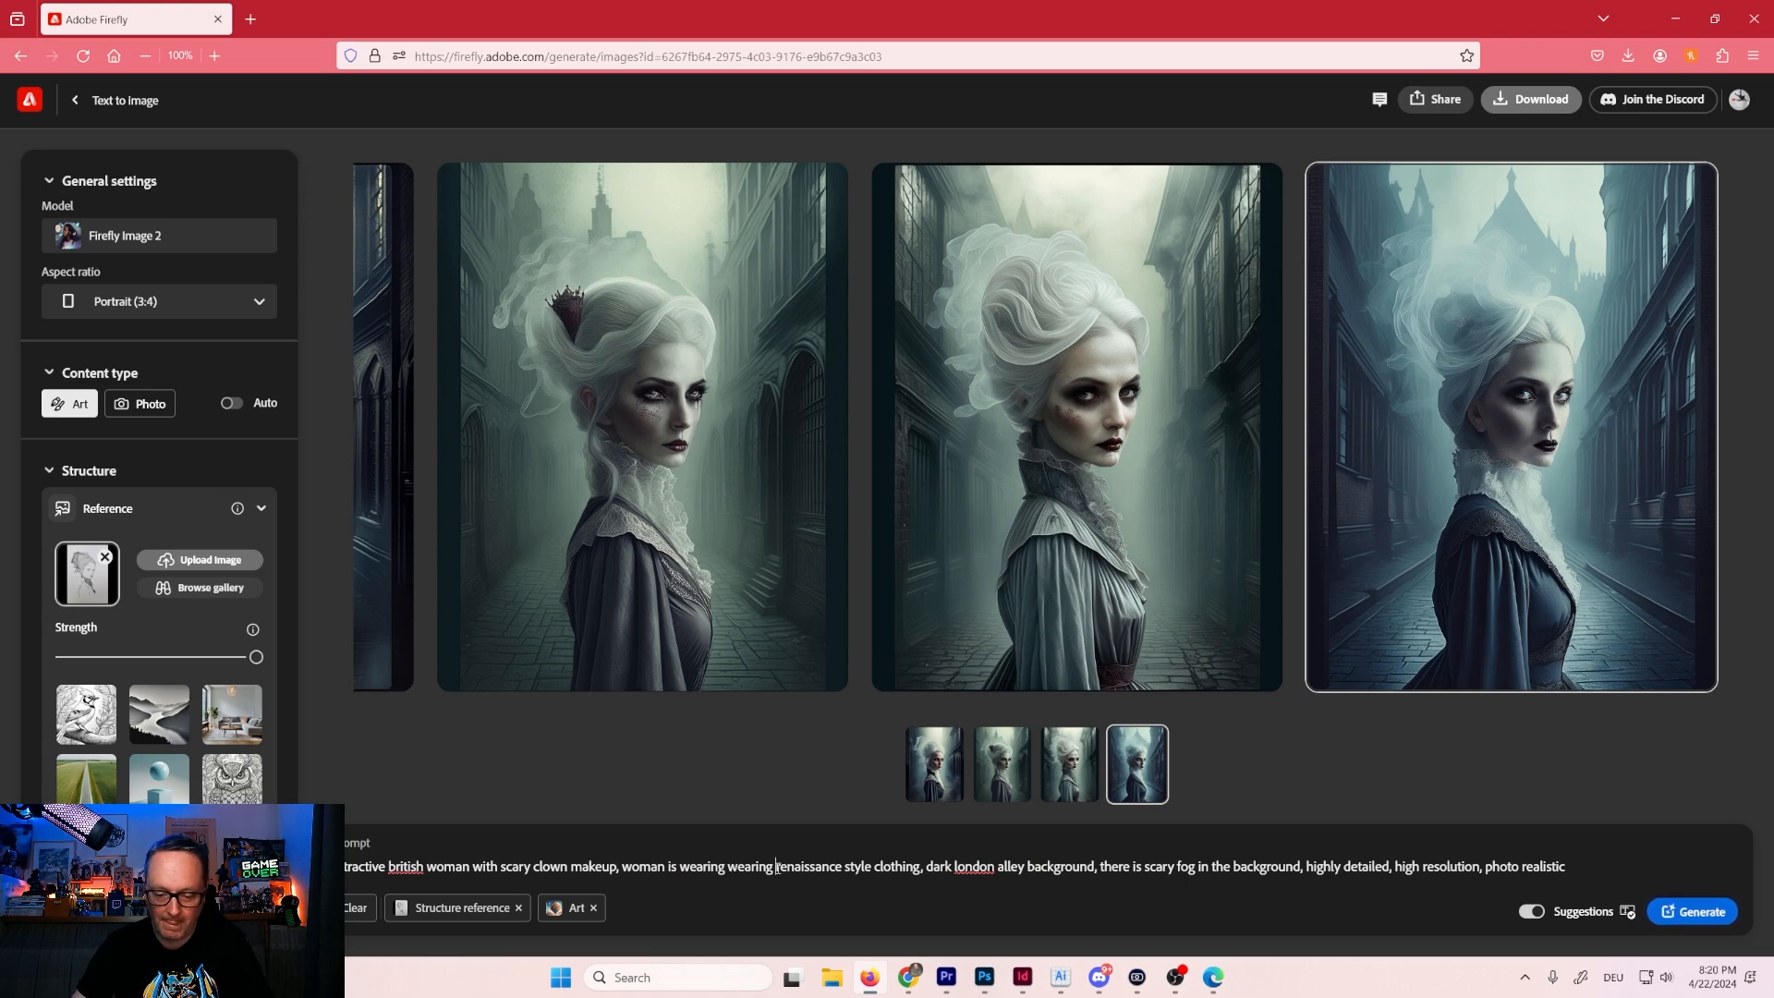
Replace "renaissance style clothing" in the prompt with "a dark cute clown costume" and generate the new images.
drag(776, 866, 922, 867)
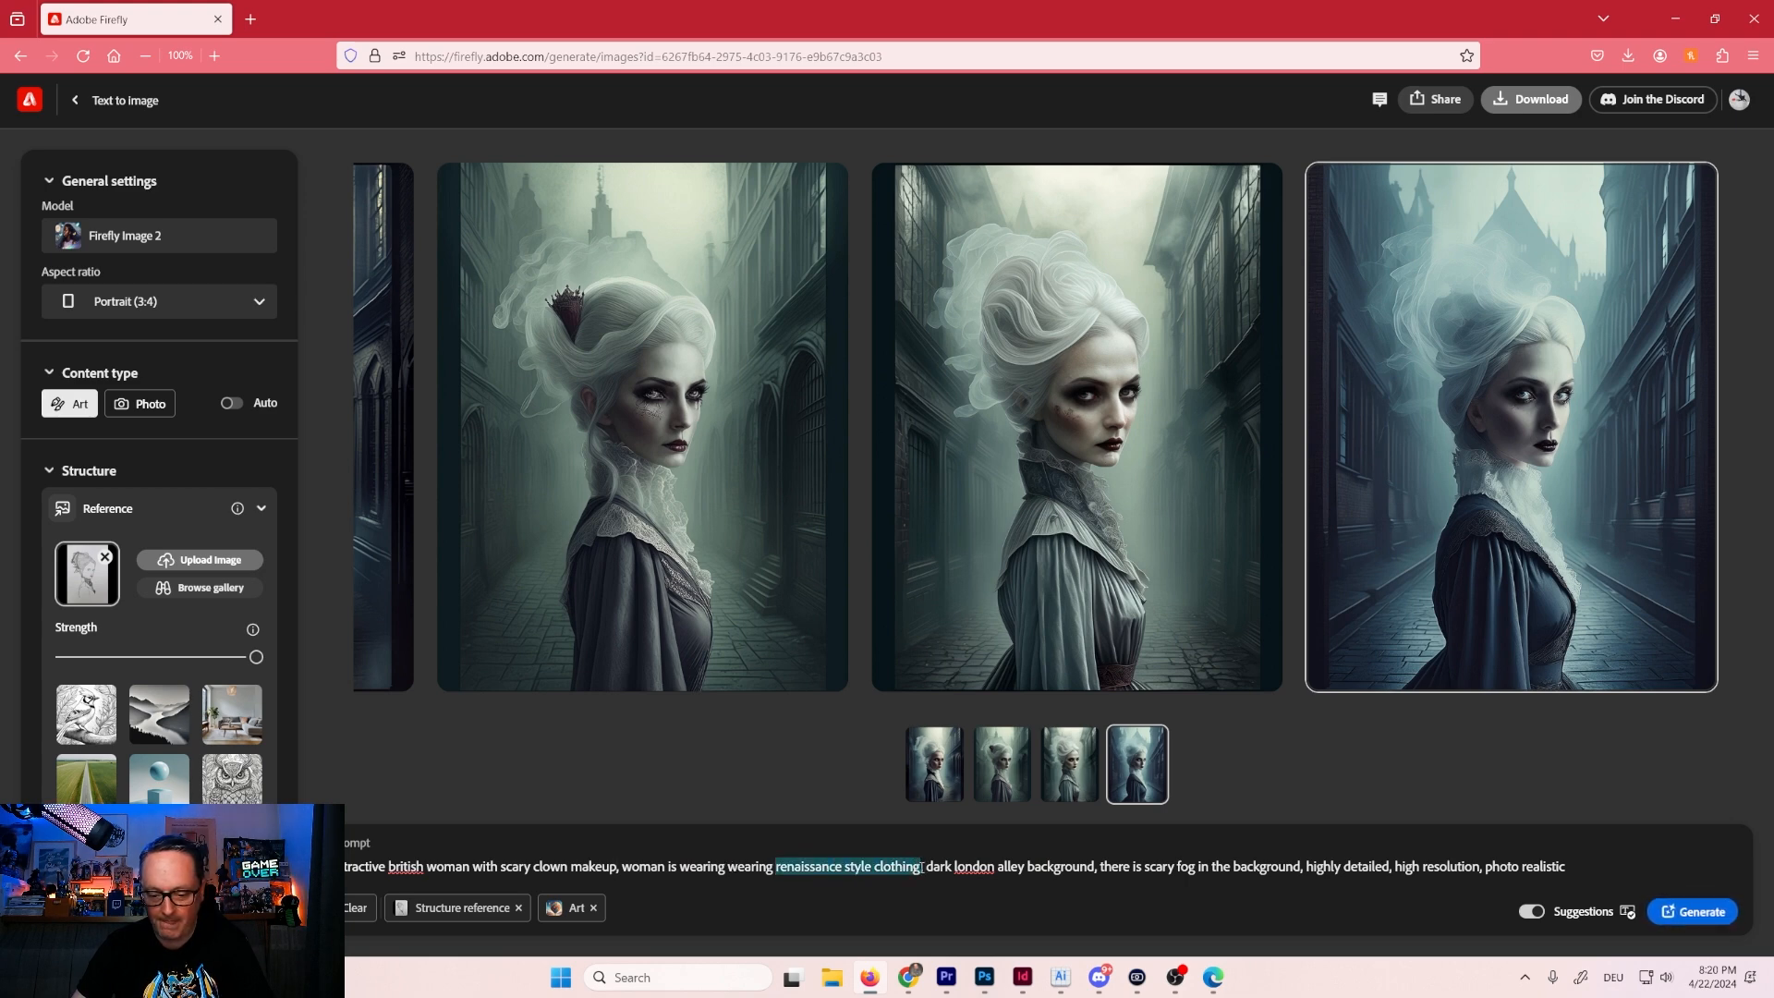
text(a darg,)
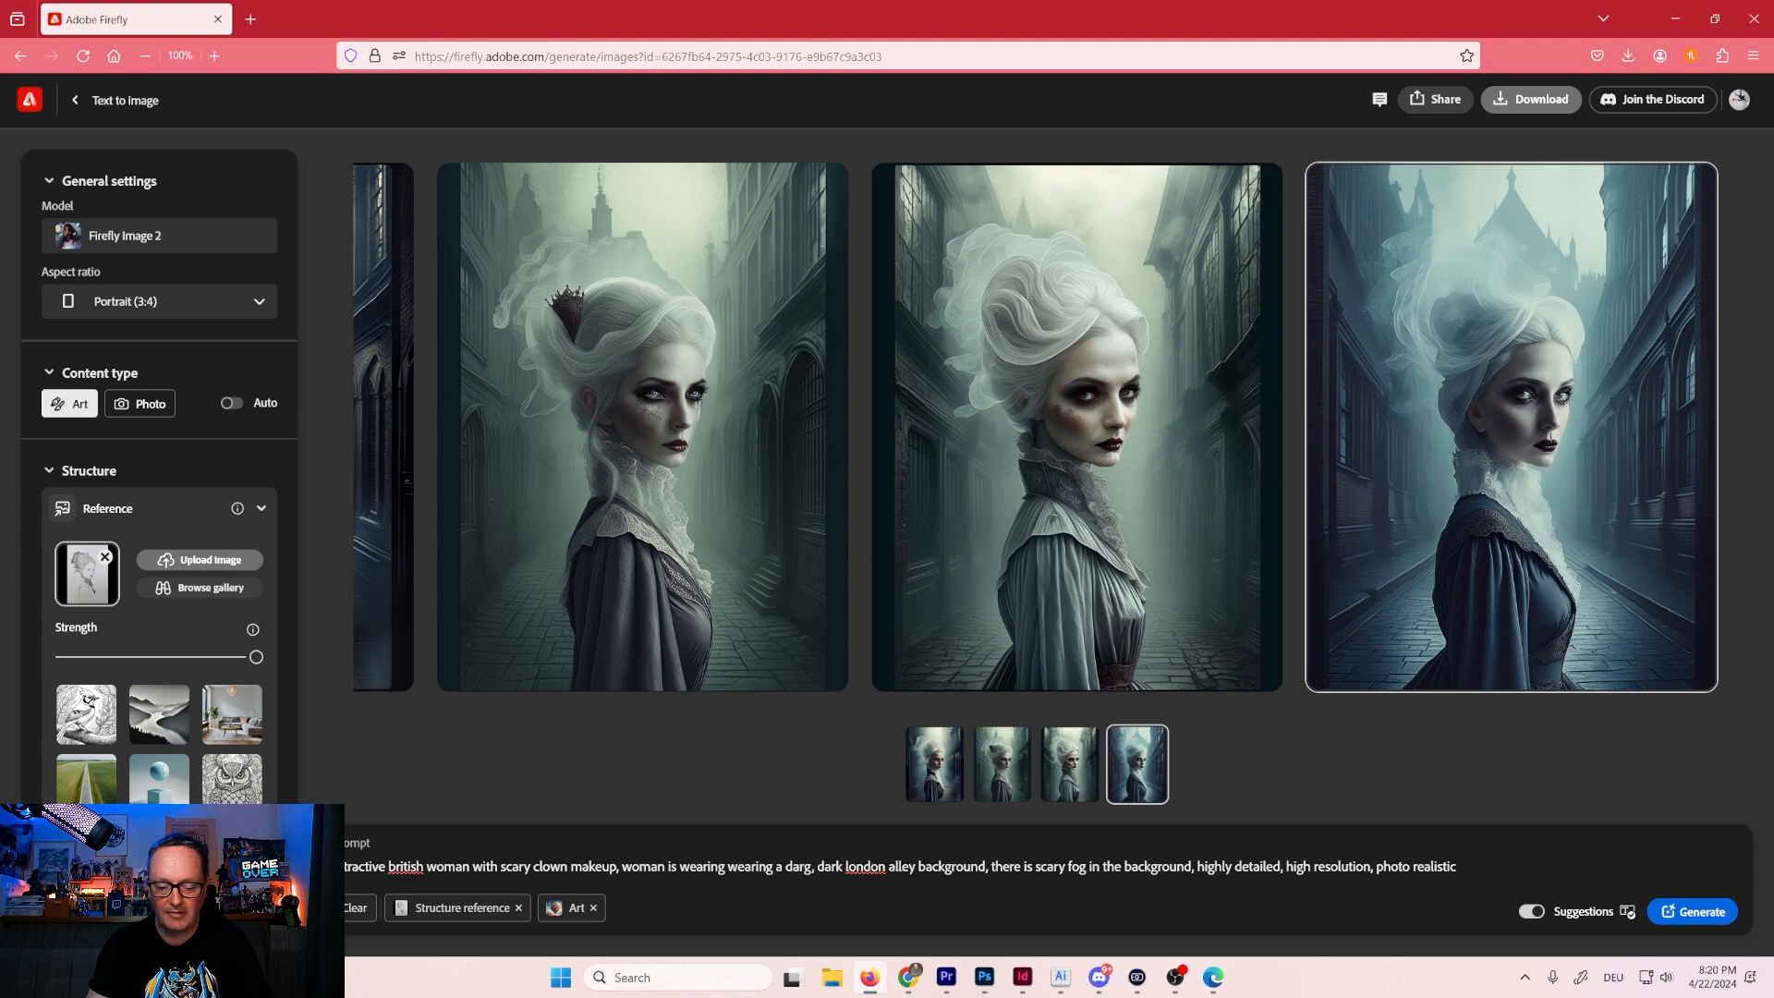
text(k clo)
key(BackSpace)
key(BackSpace)
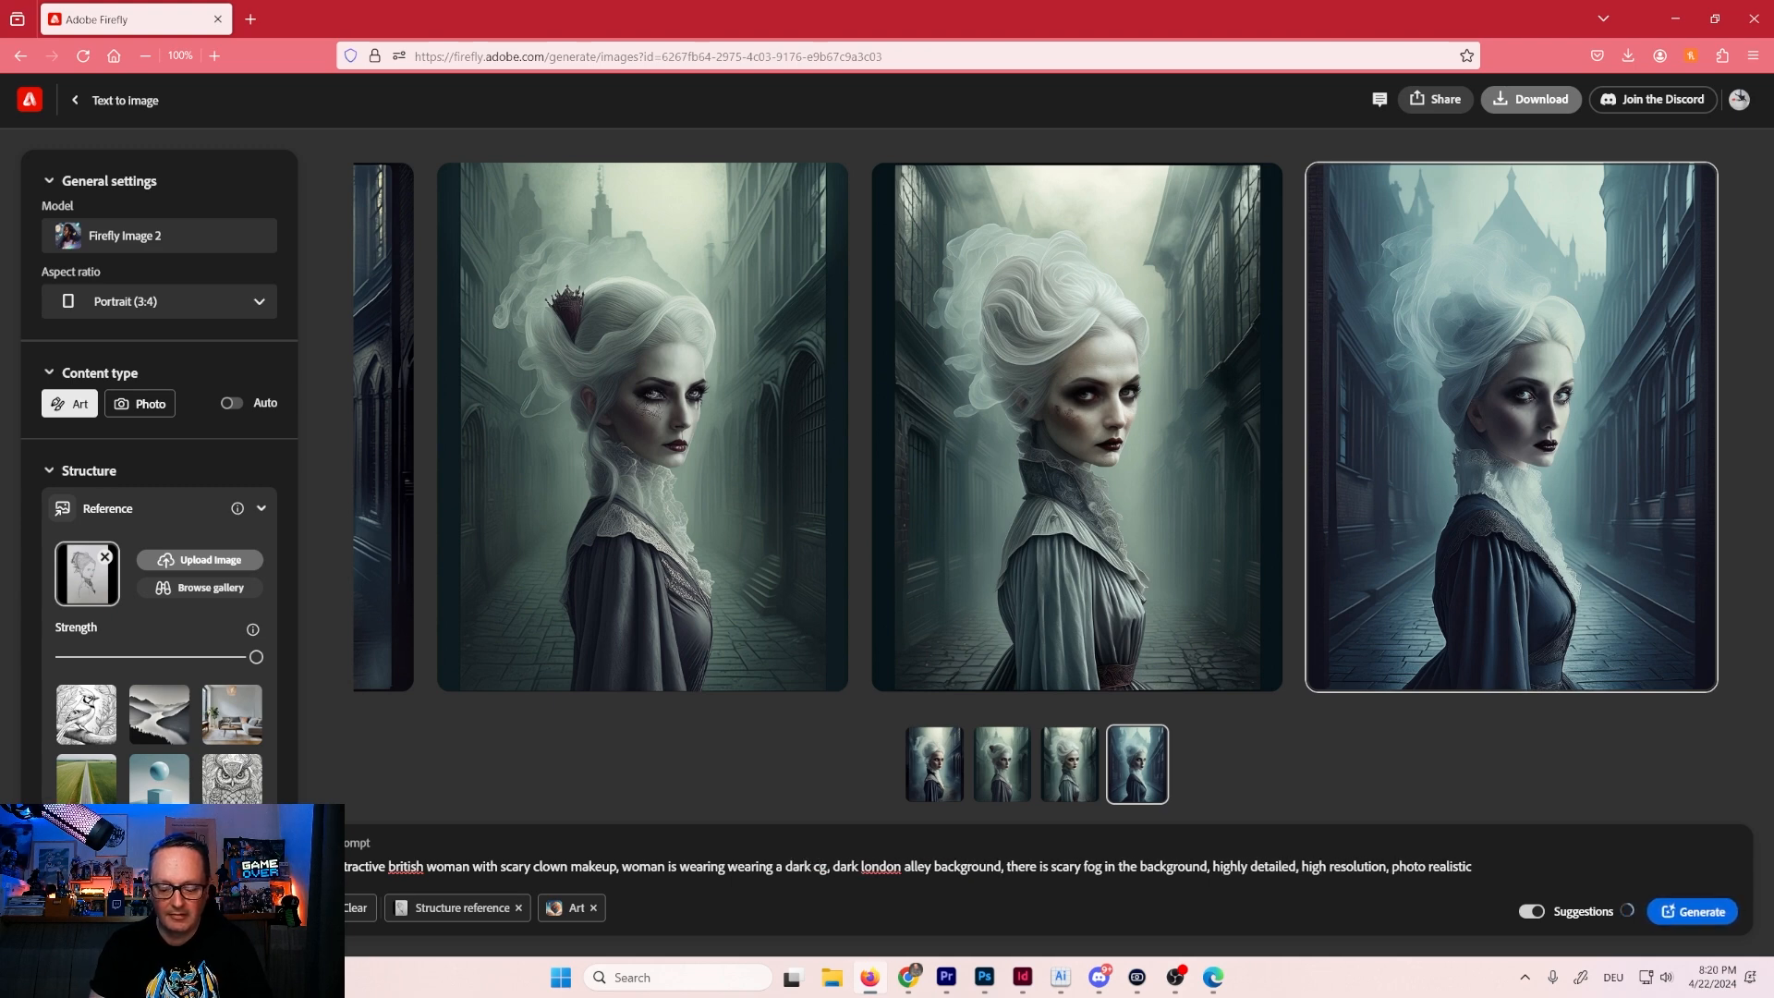
text(ute c)
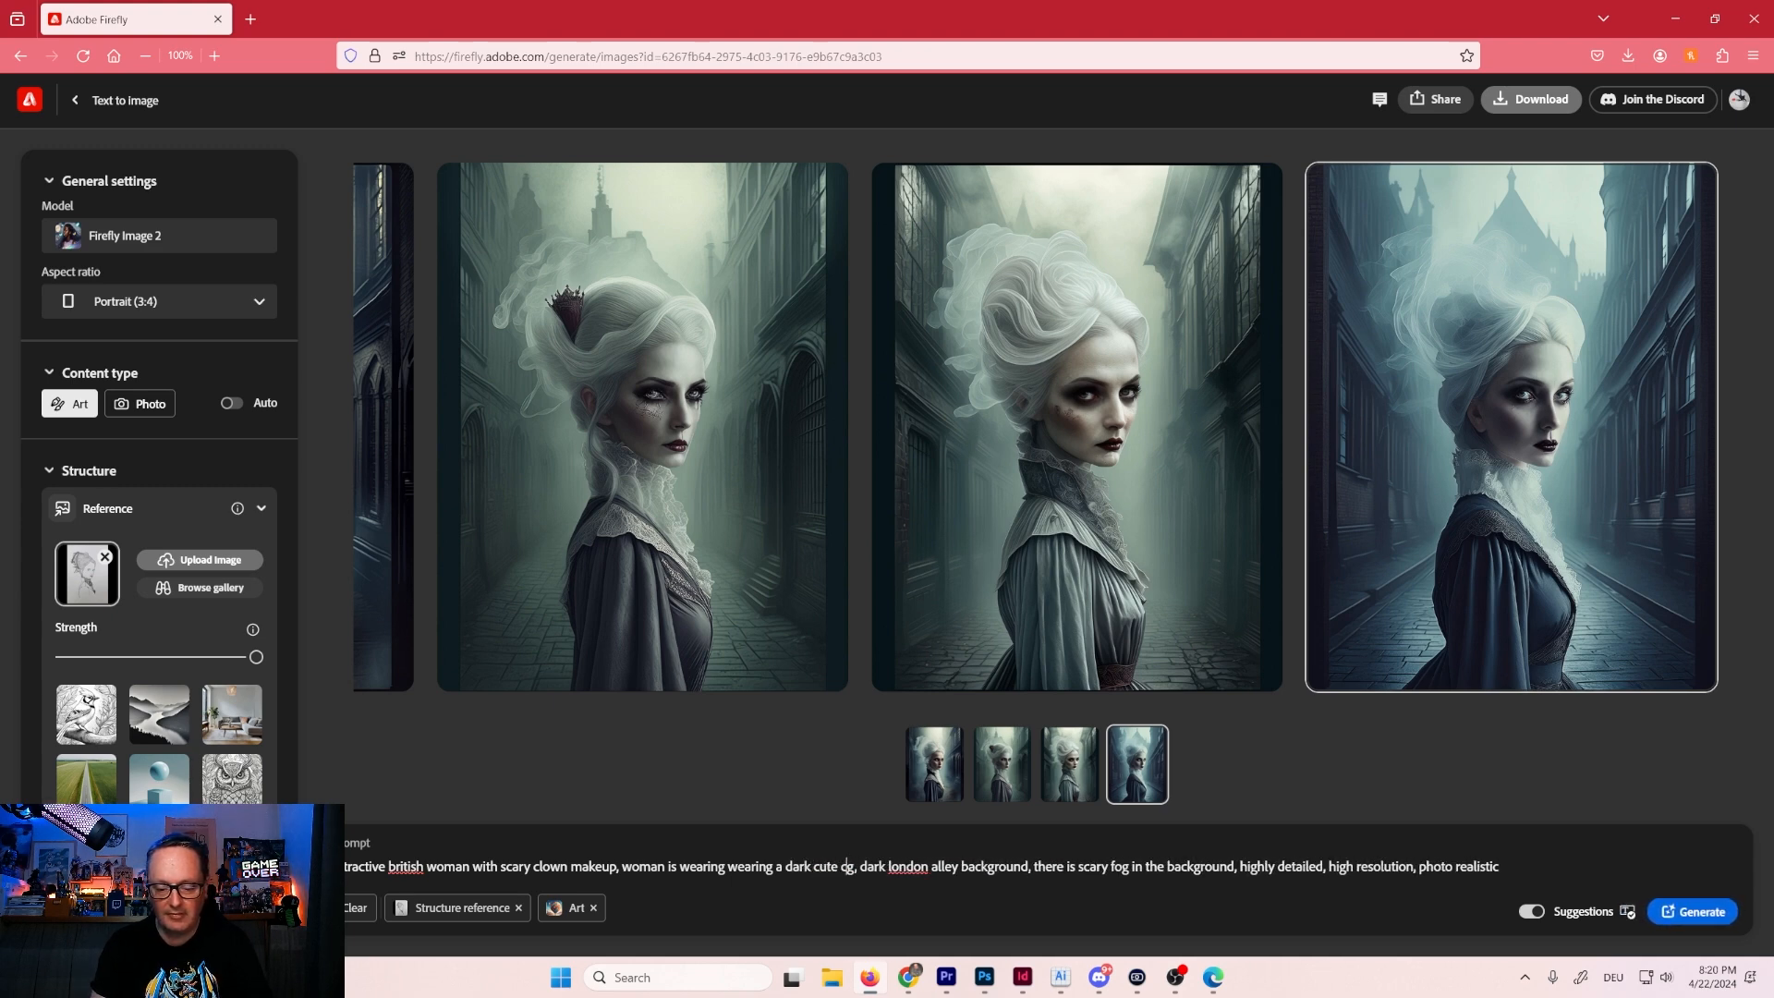
text(lown costume)
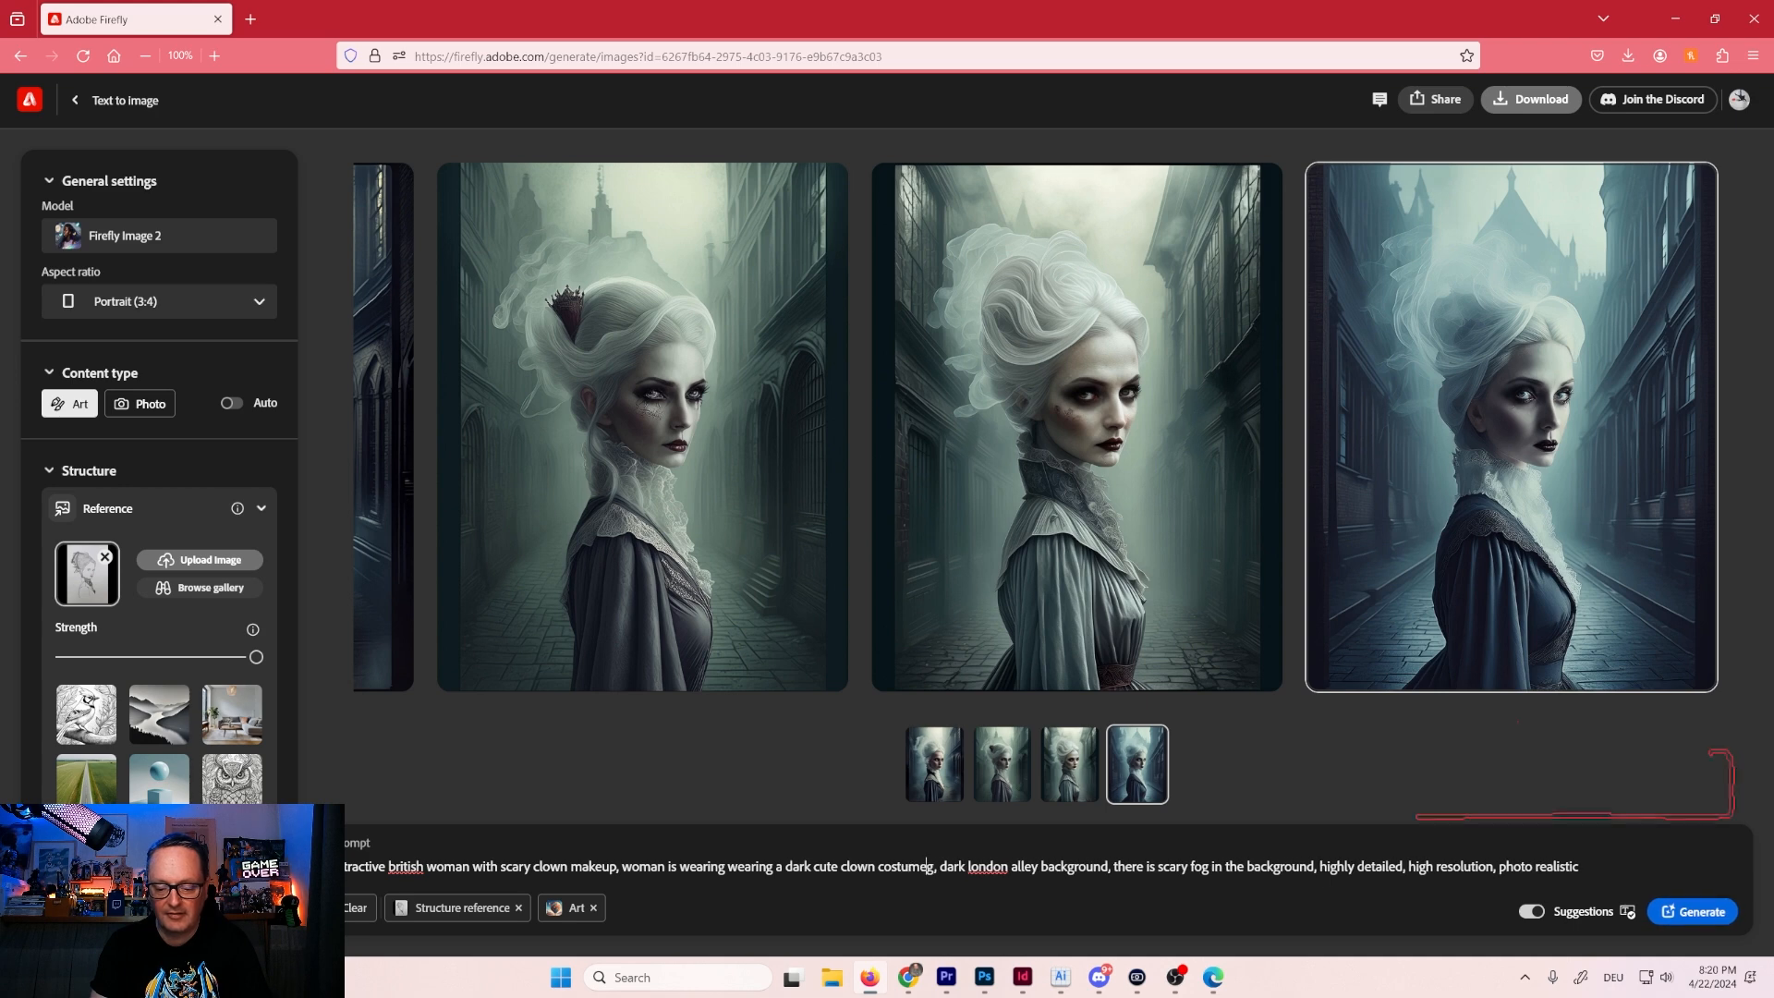
click(933, 869)
key(BackSpace)
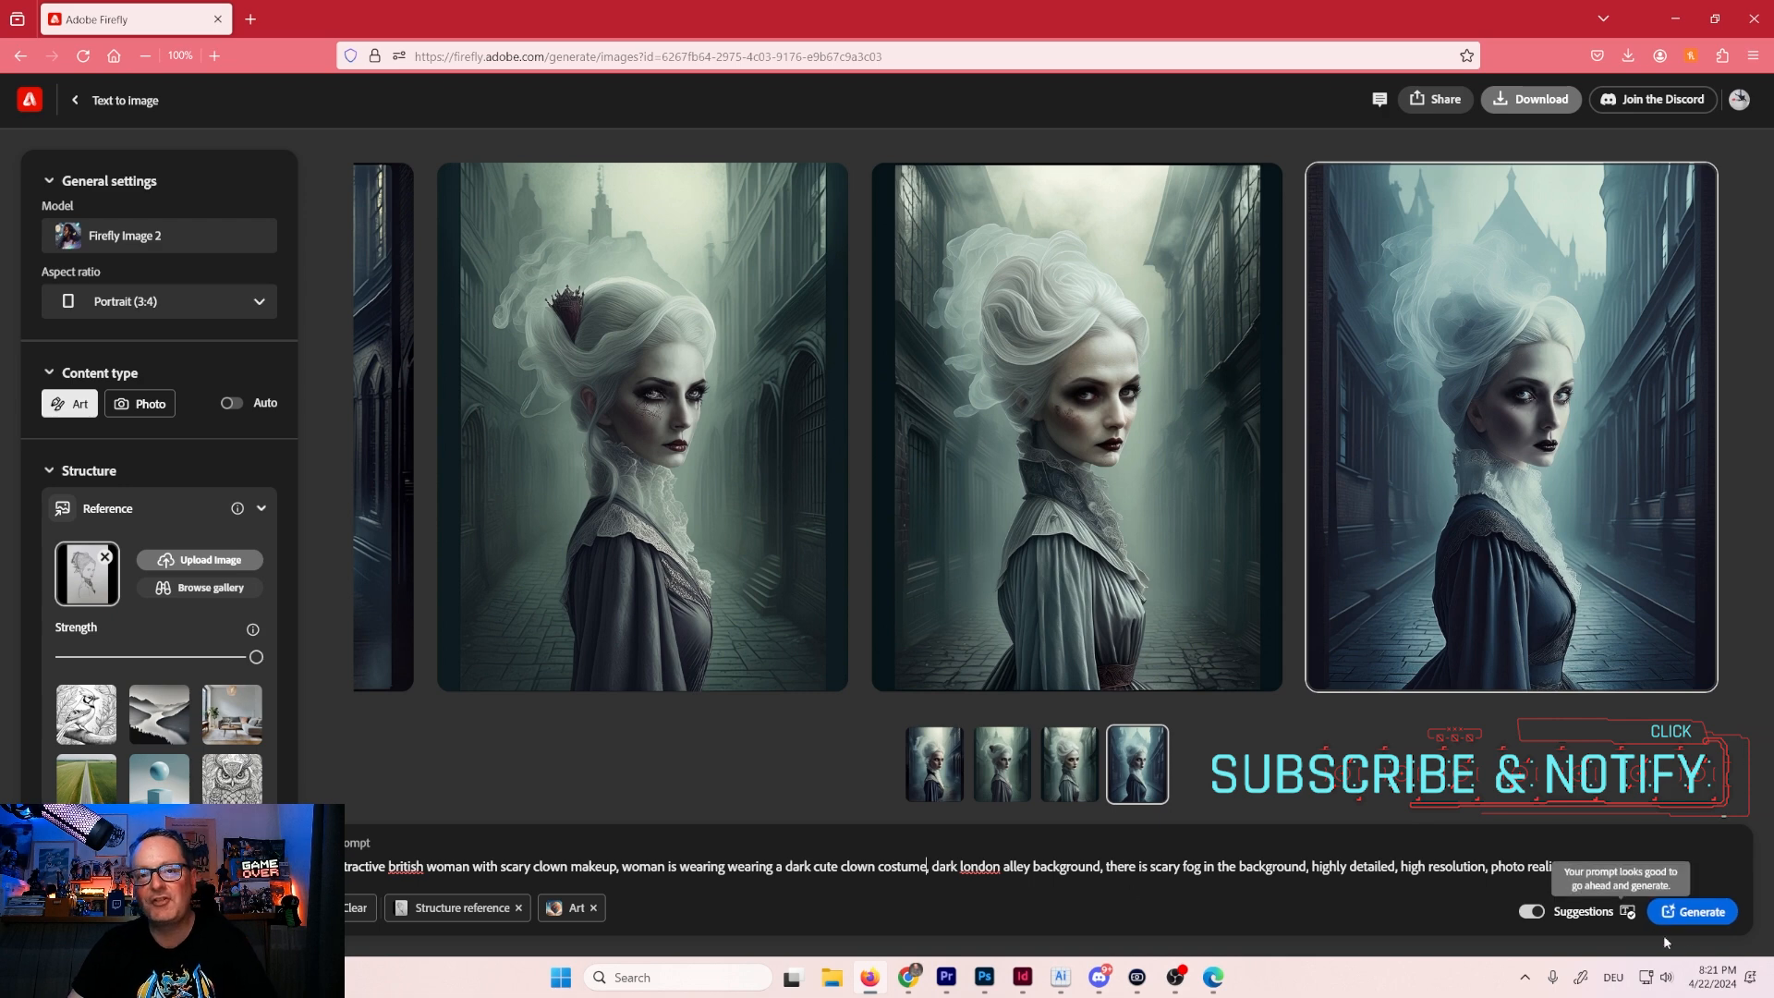
click(1707, 912)
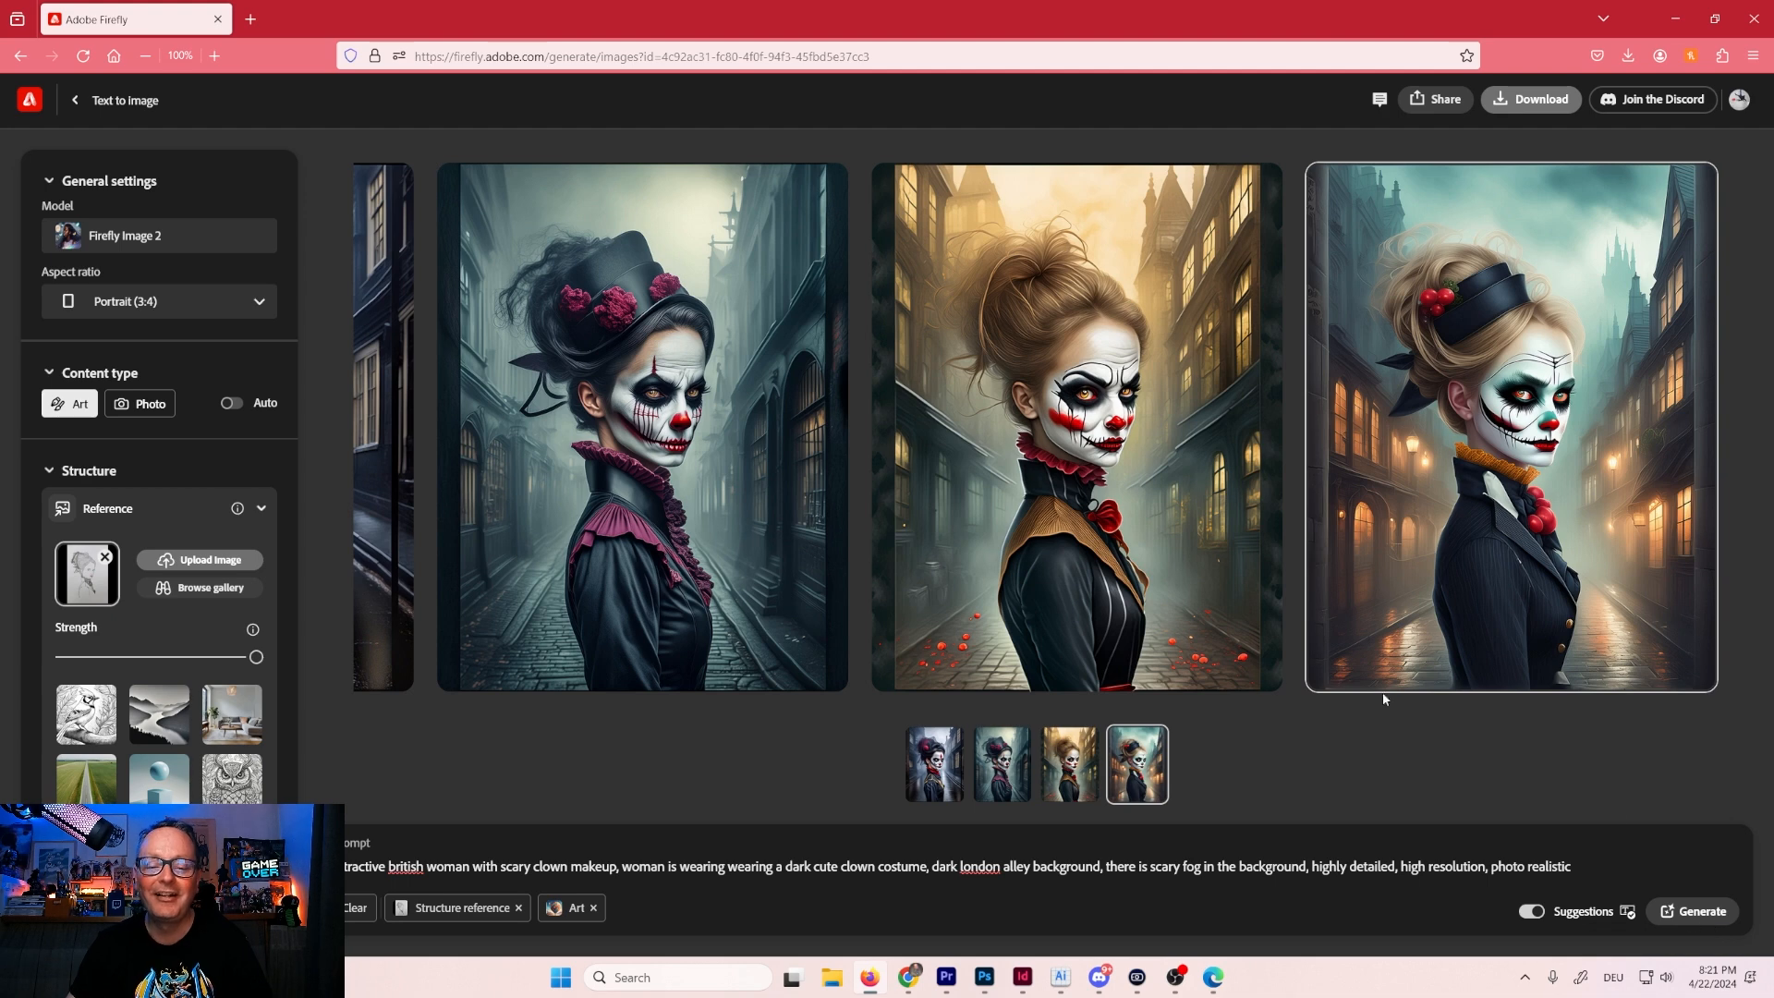
Enlarge the first clown woman result and download it, accepting the Content Credentials notice.
click(928, 788)
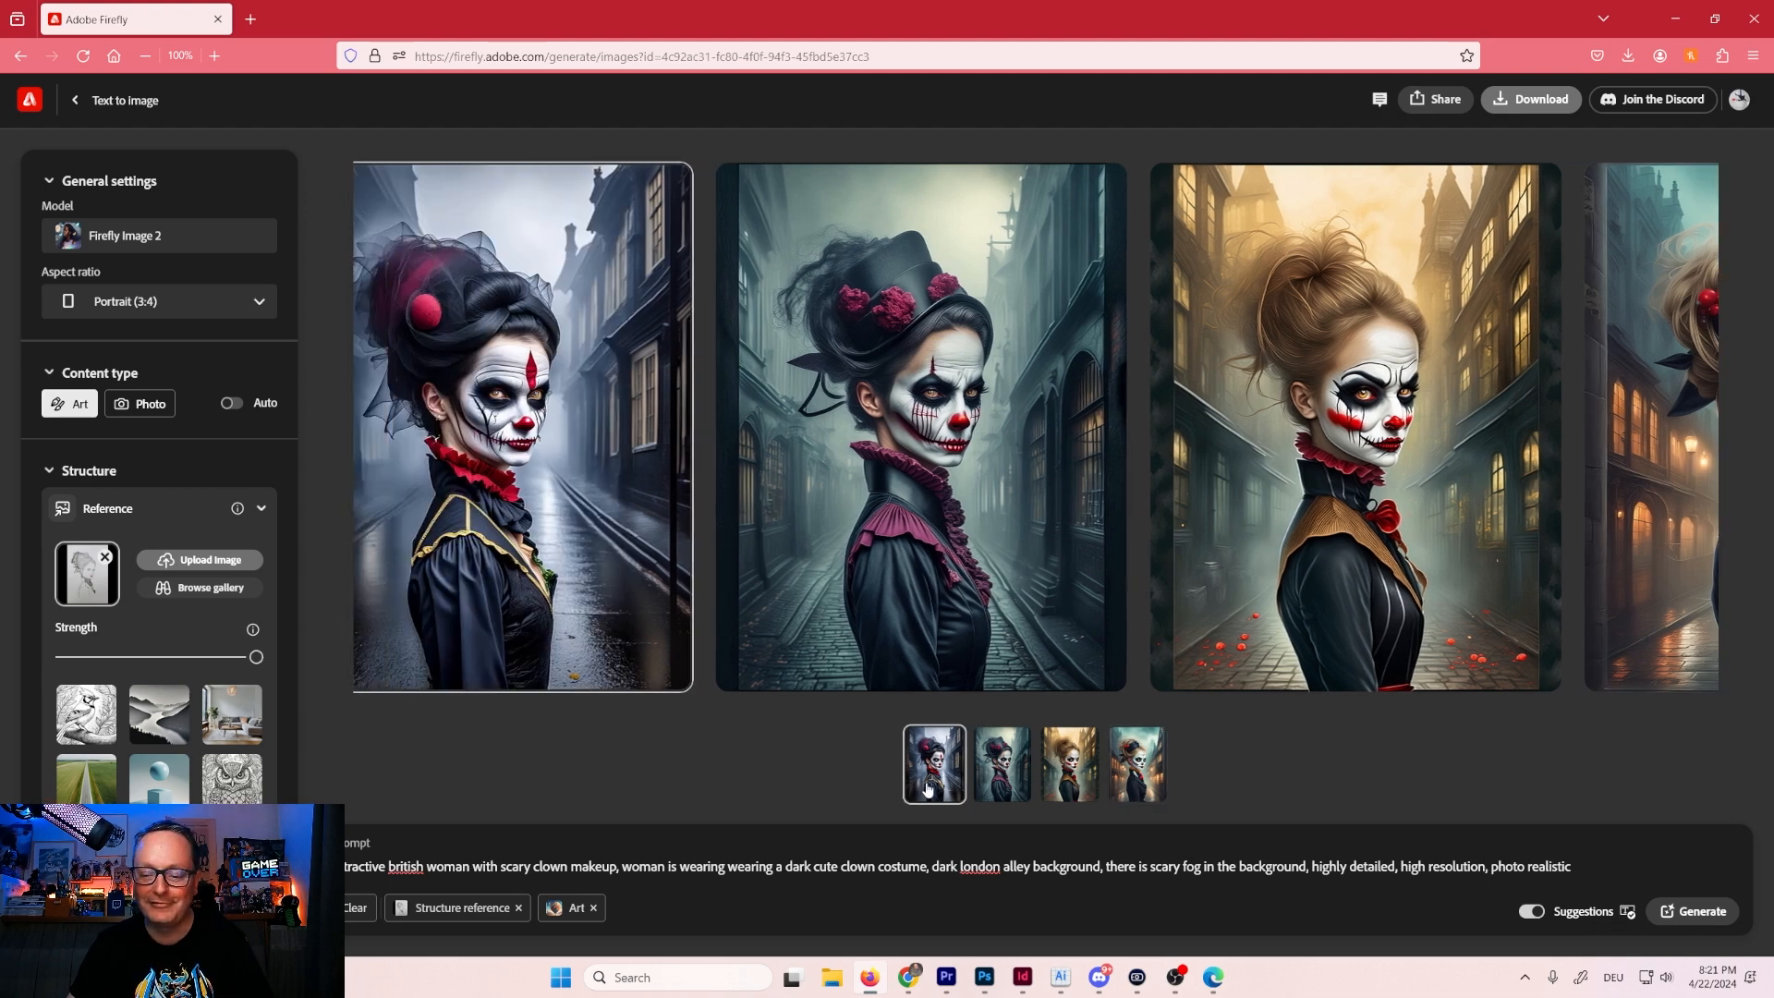
click(531, 475)
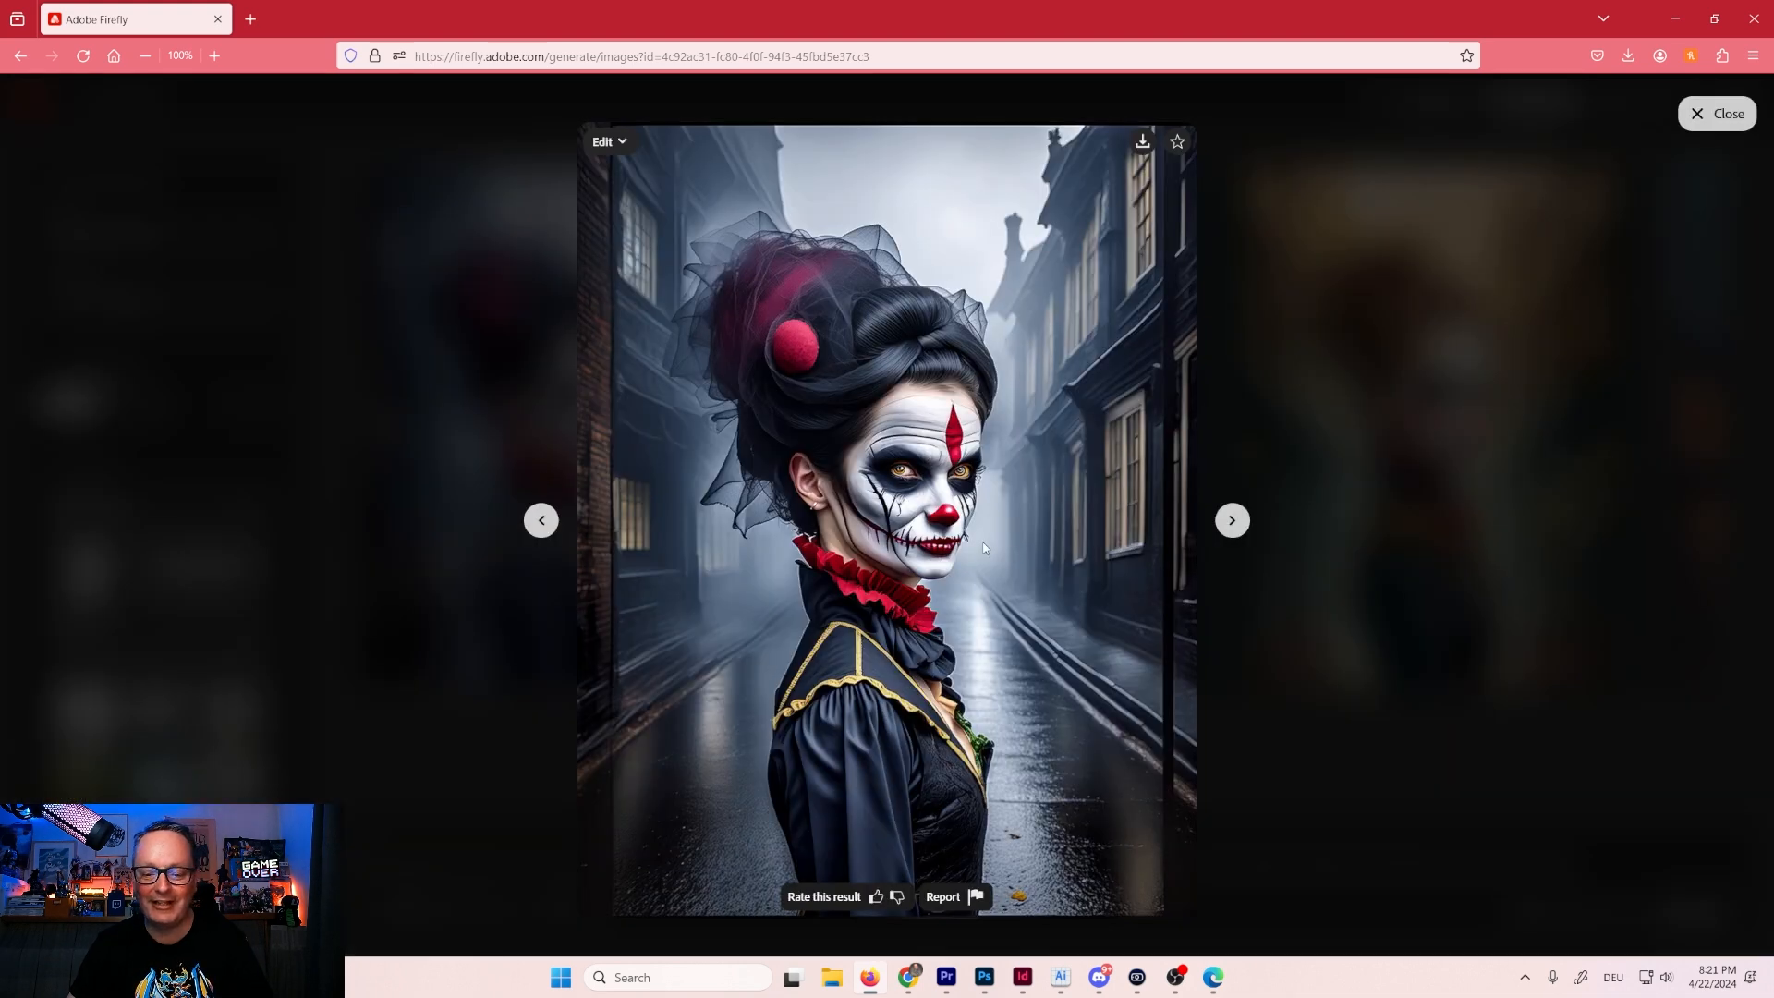
click(1143, 142)
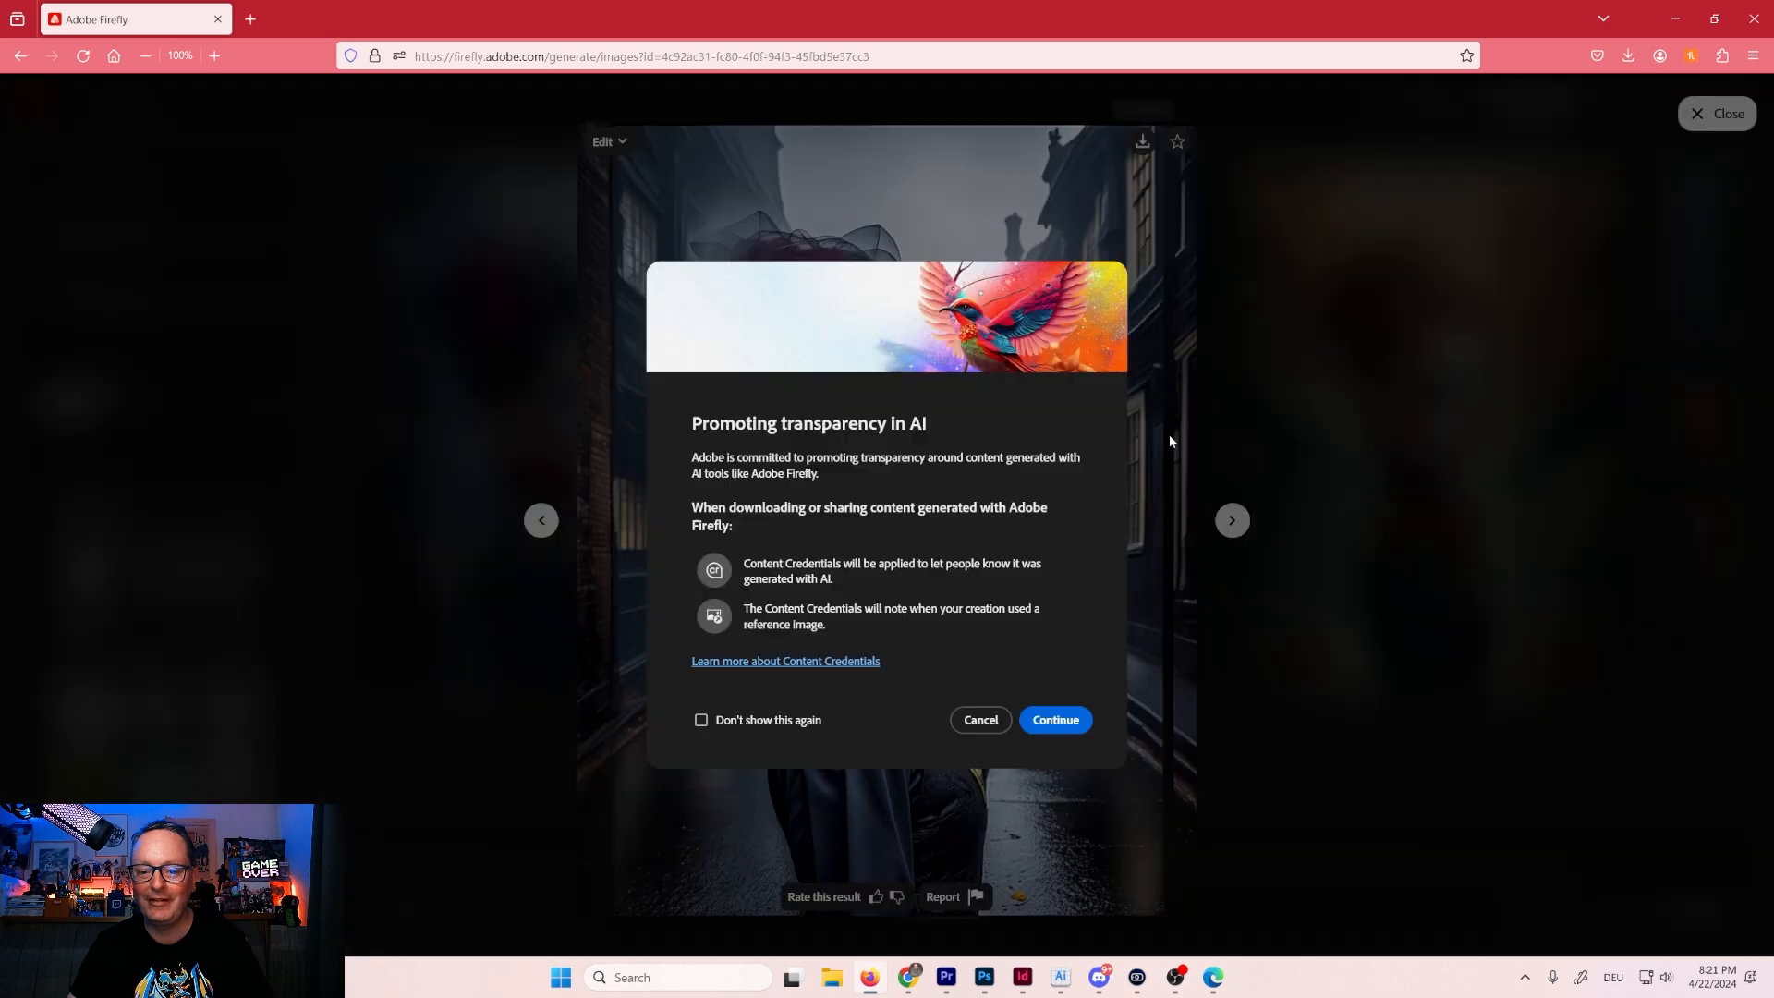
click(1054, 722)
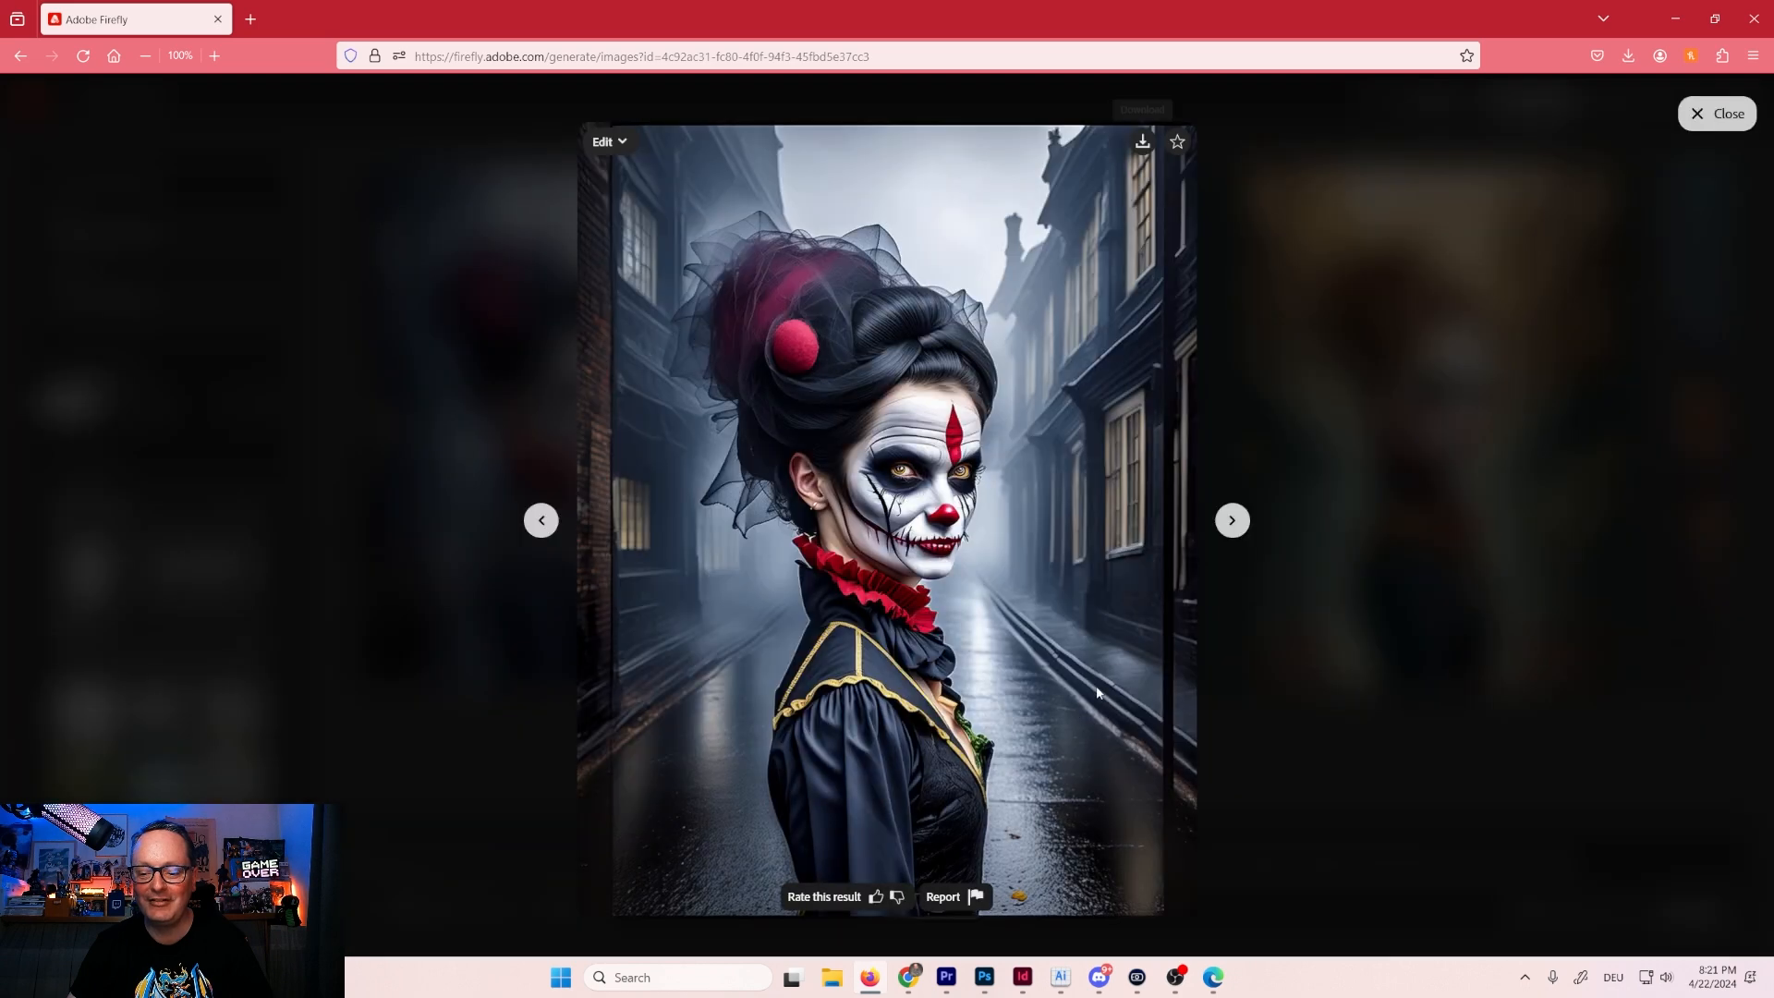
Download the second clown woman result, the one with the rose-trimmed black hat.
click(1232, 520)
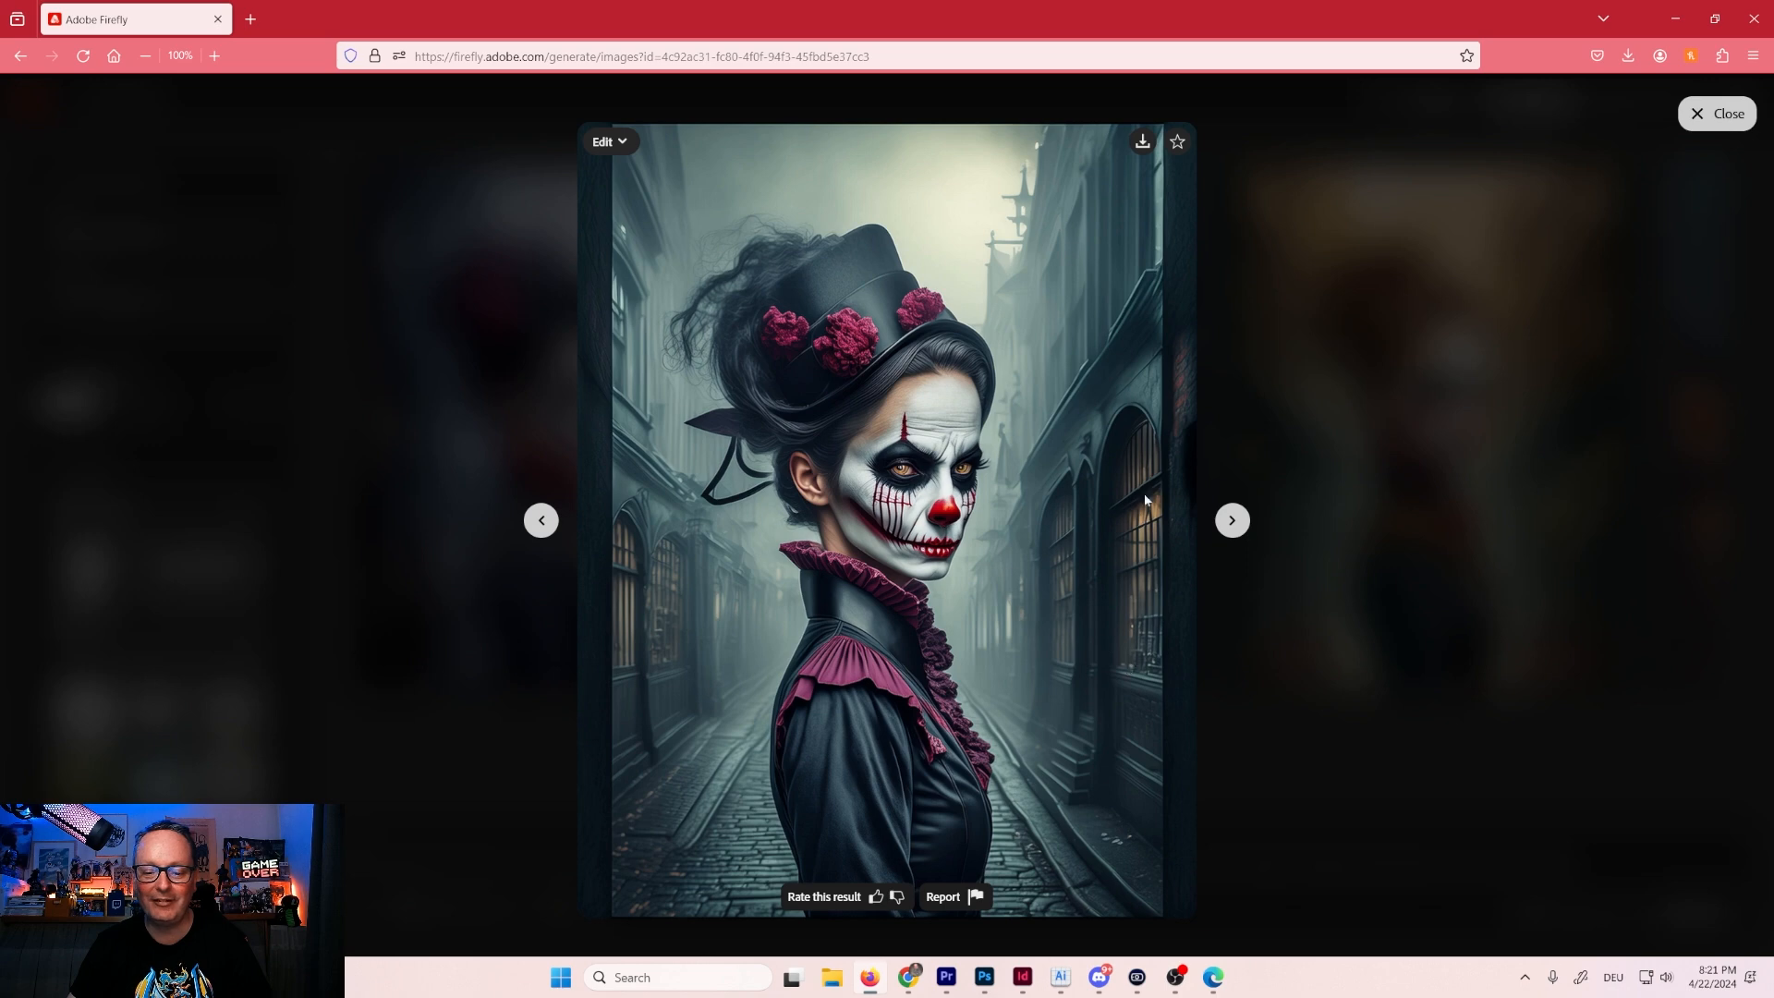
click(1141, 142)
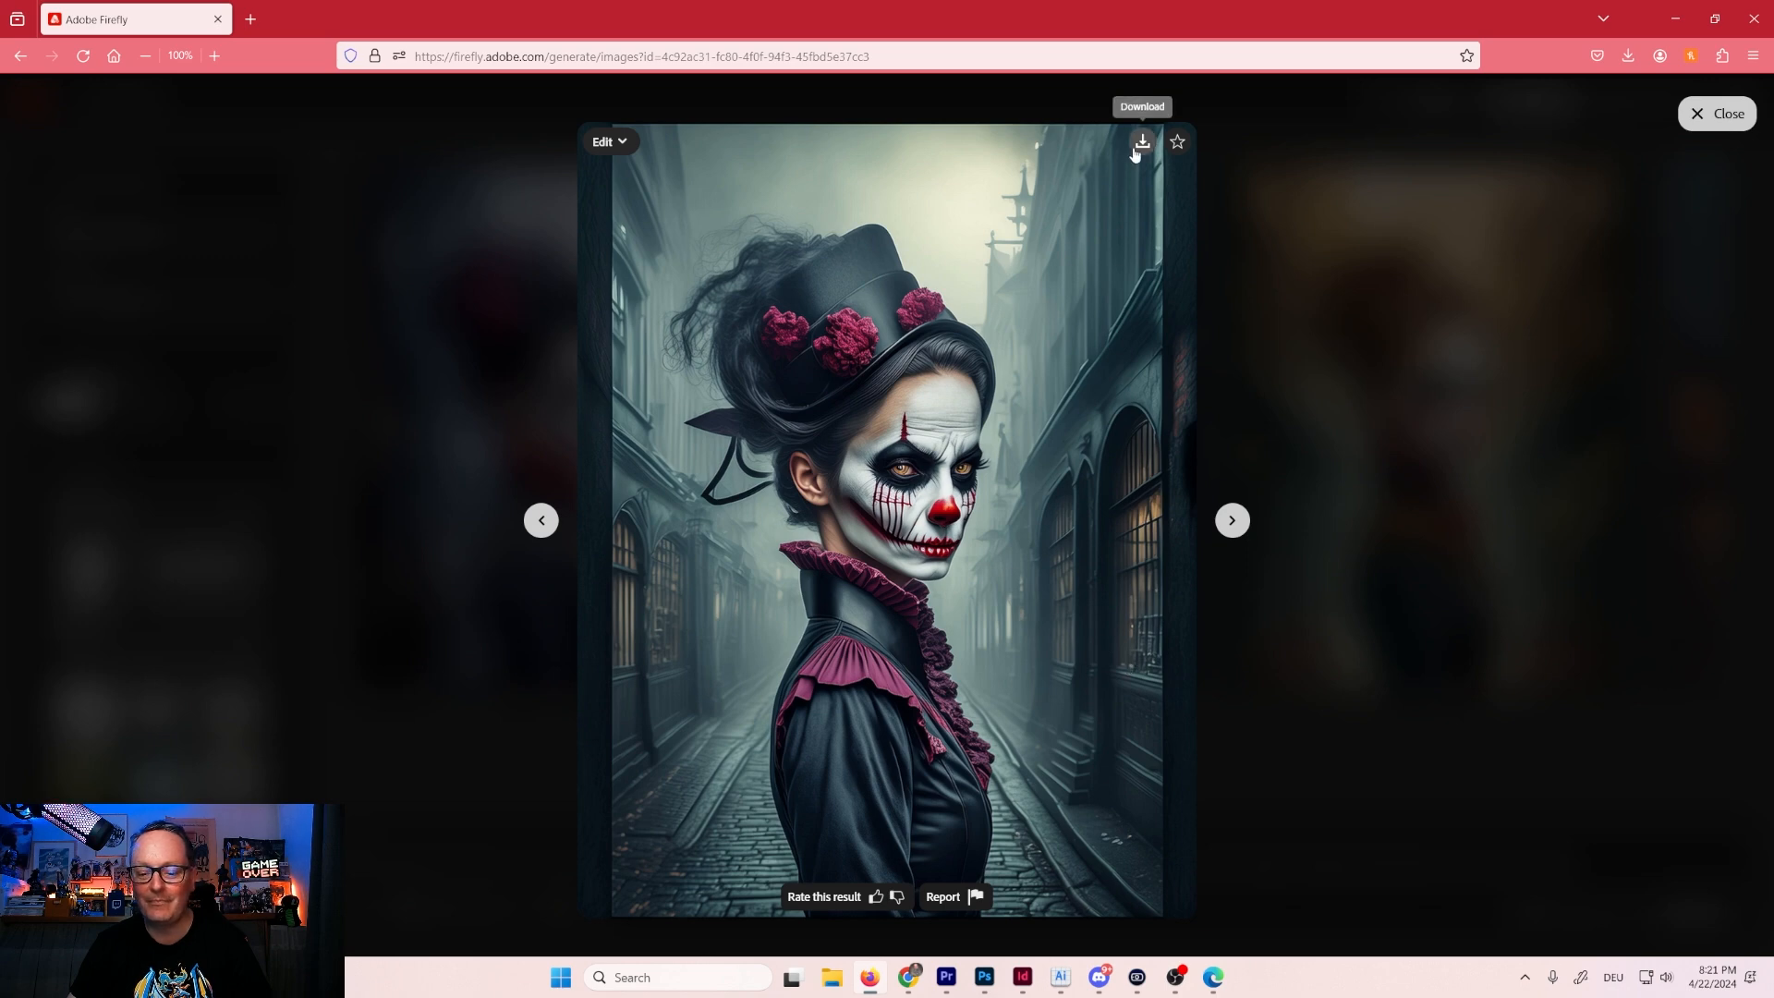
click(1056, 720)
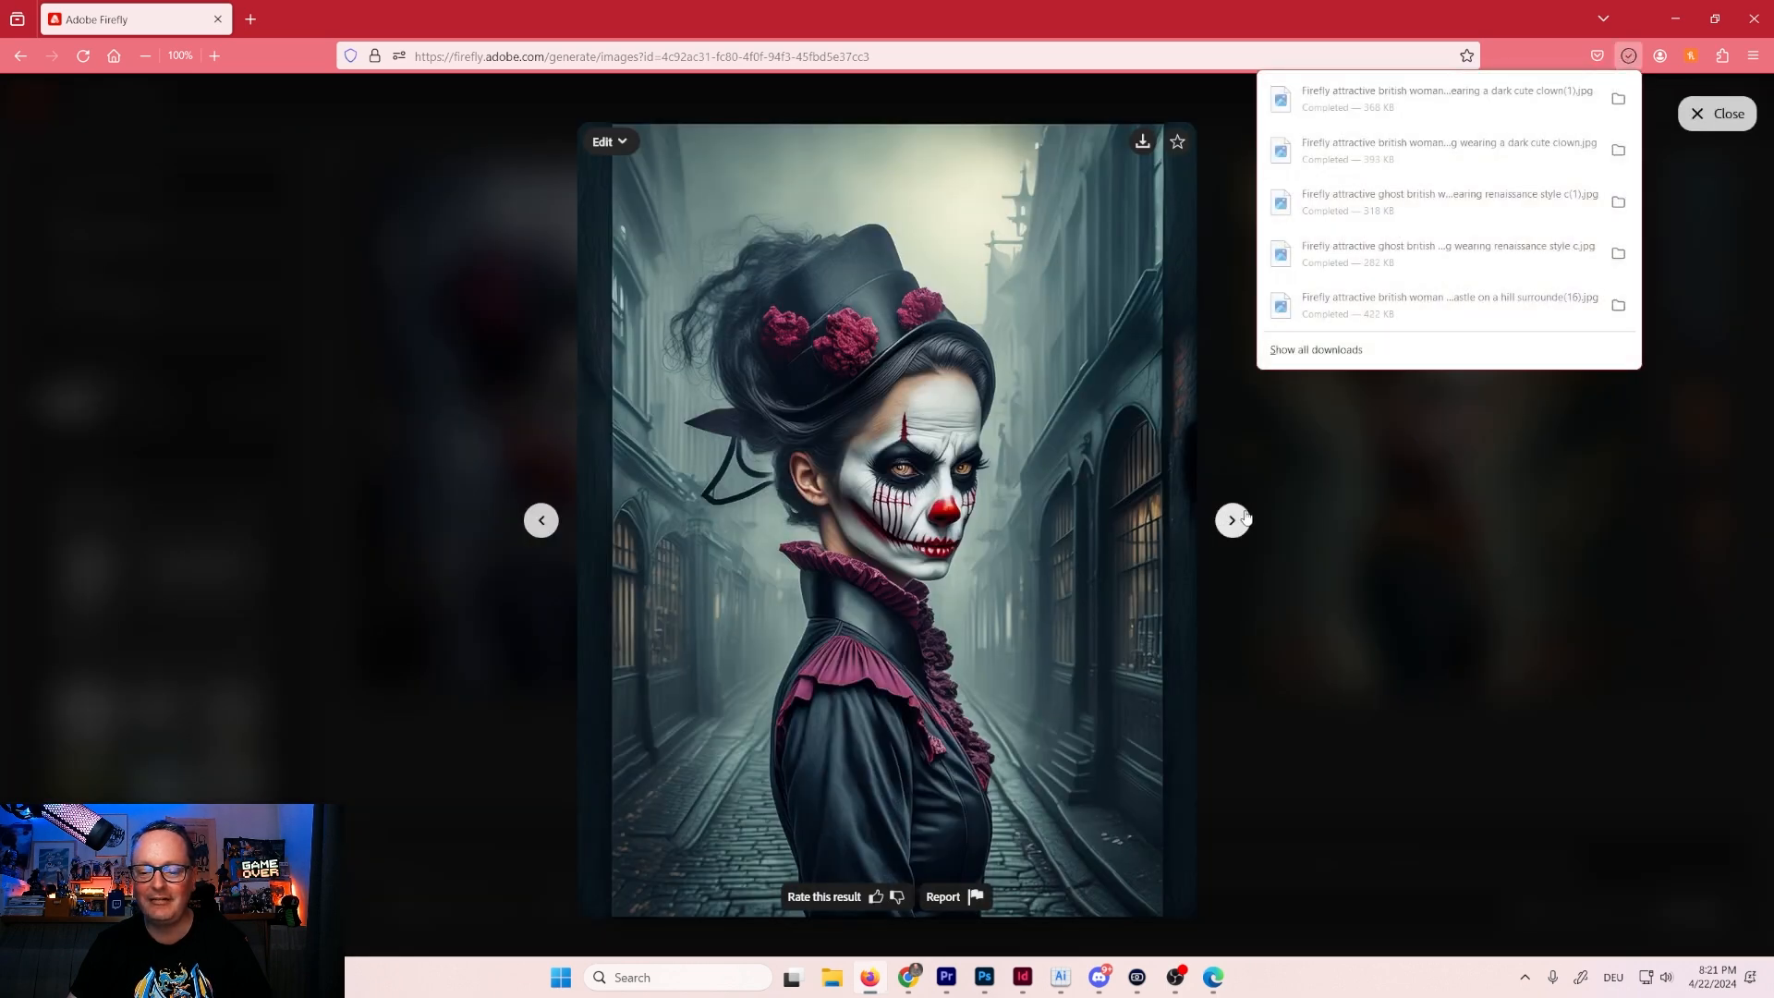
Download the third clown woman result, view the fourth one enlarged, and return to the results overview.
click(1232, 520)
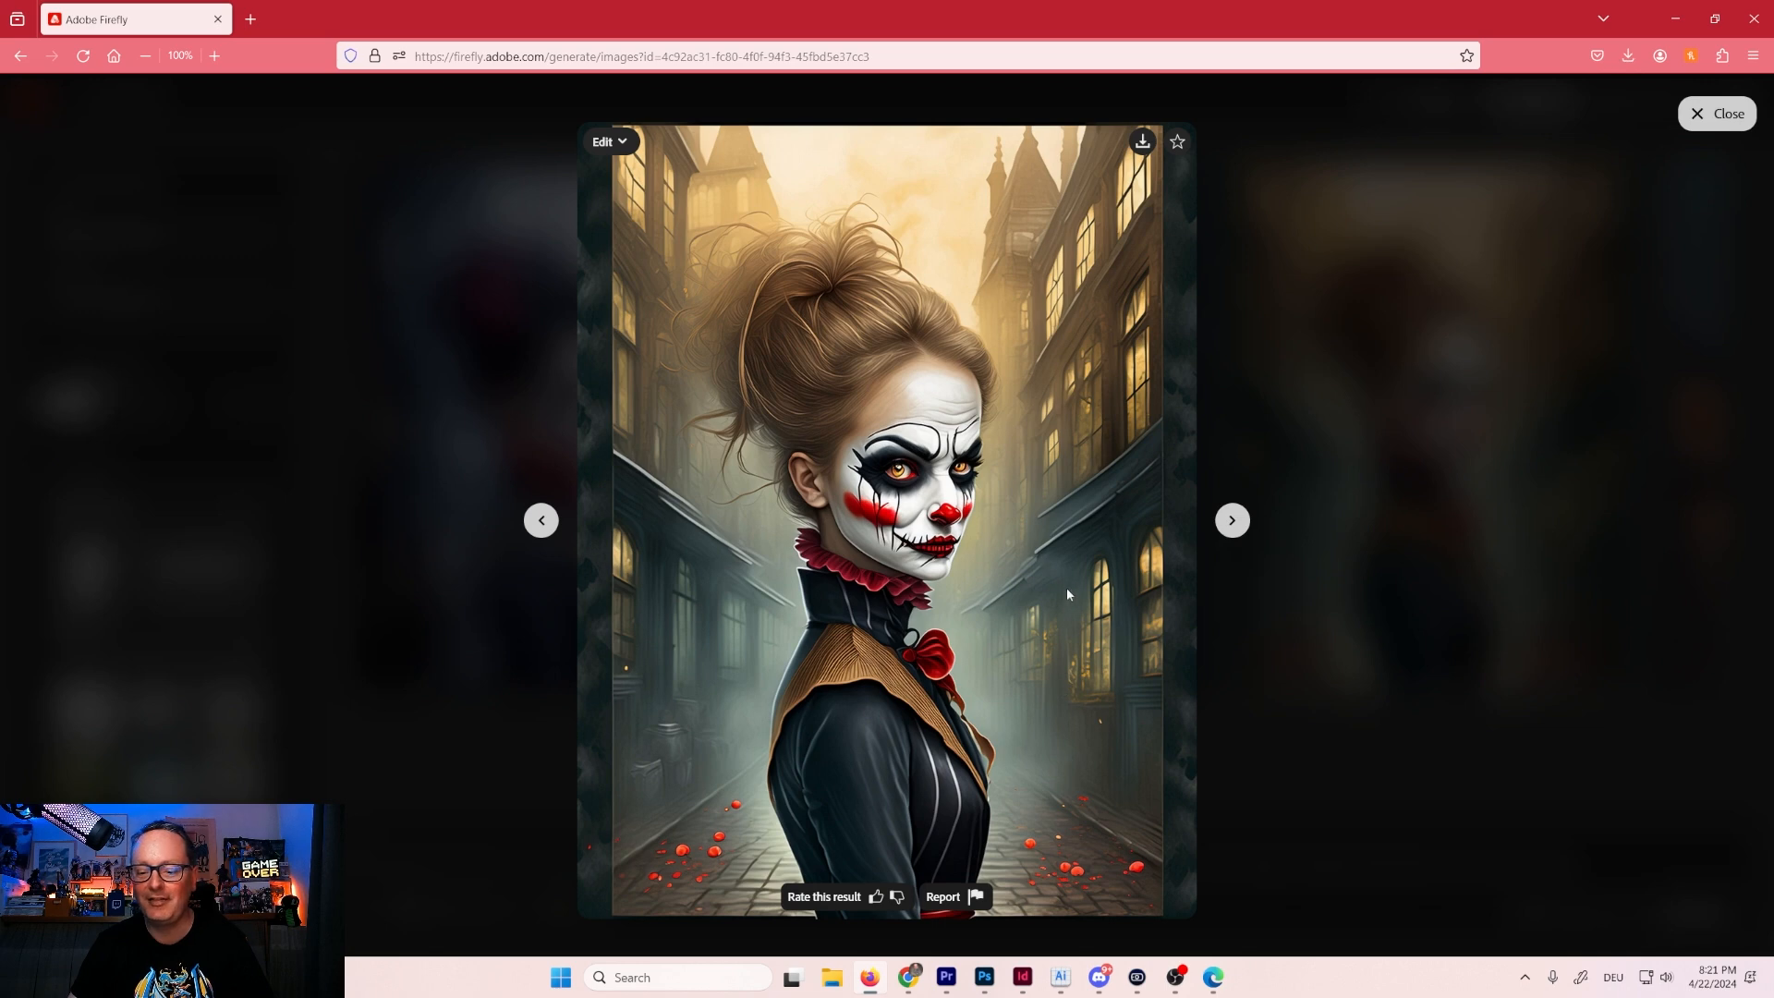
click(1142, 141)
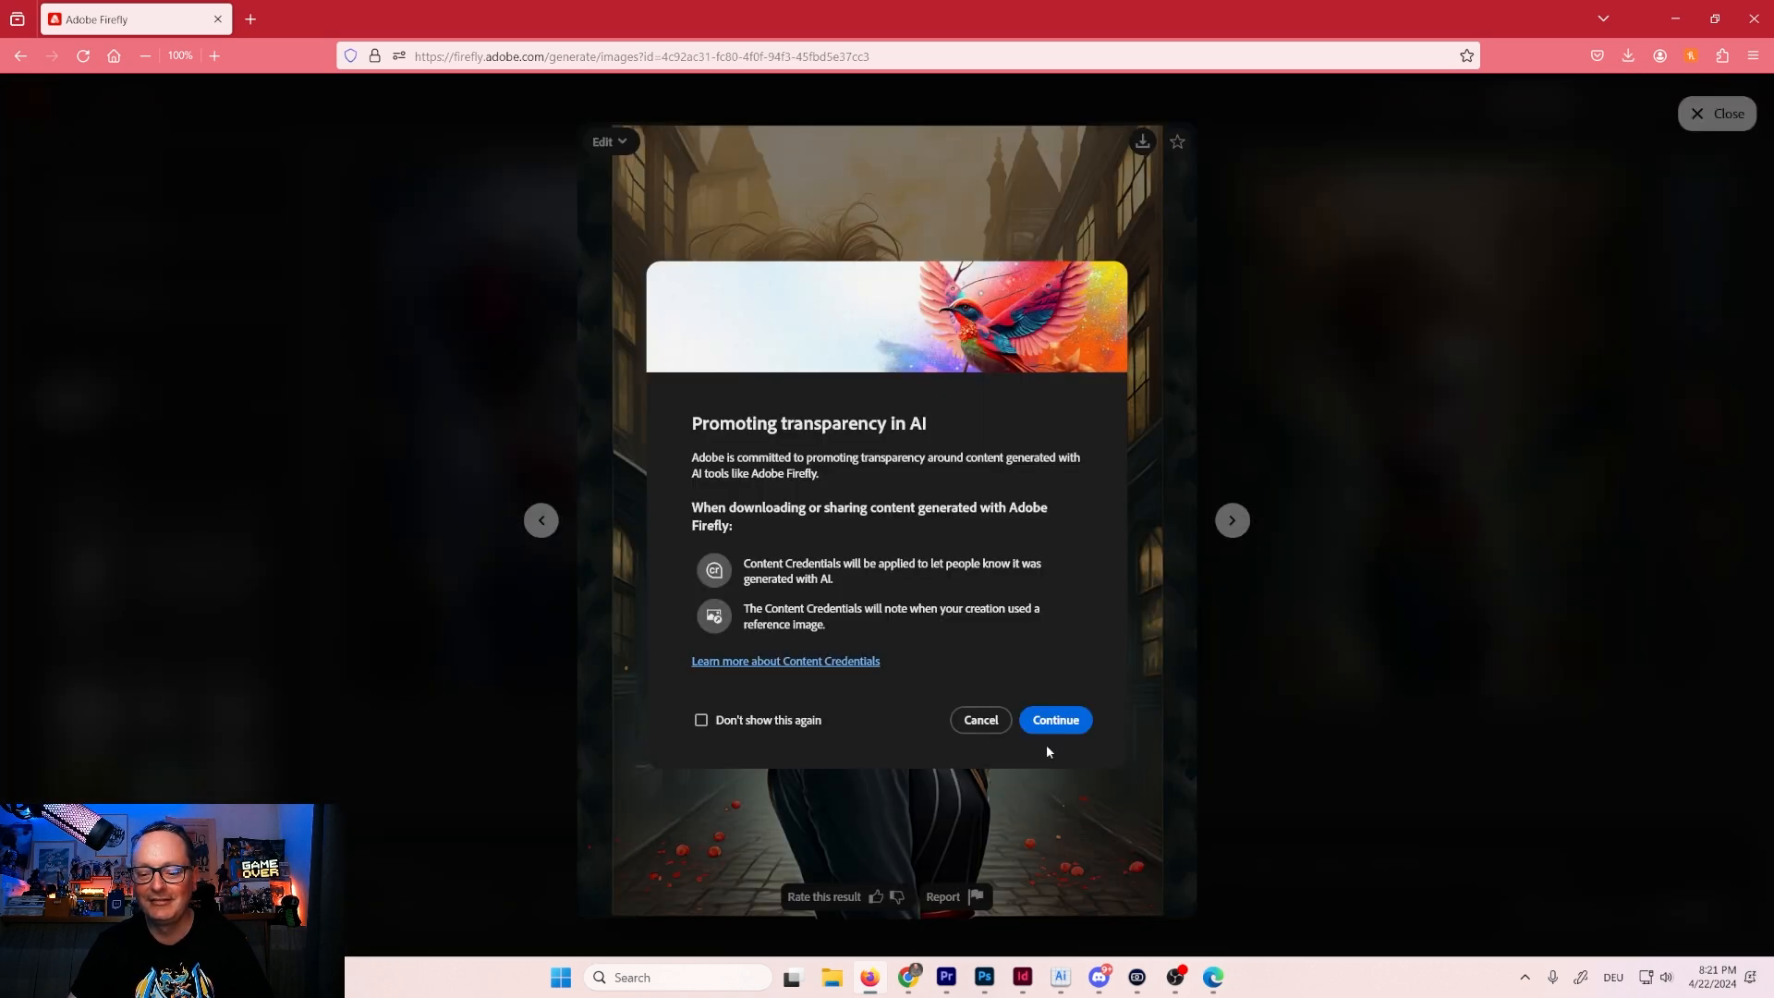
click(1056, 721)
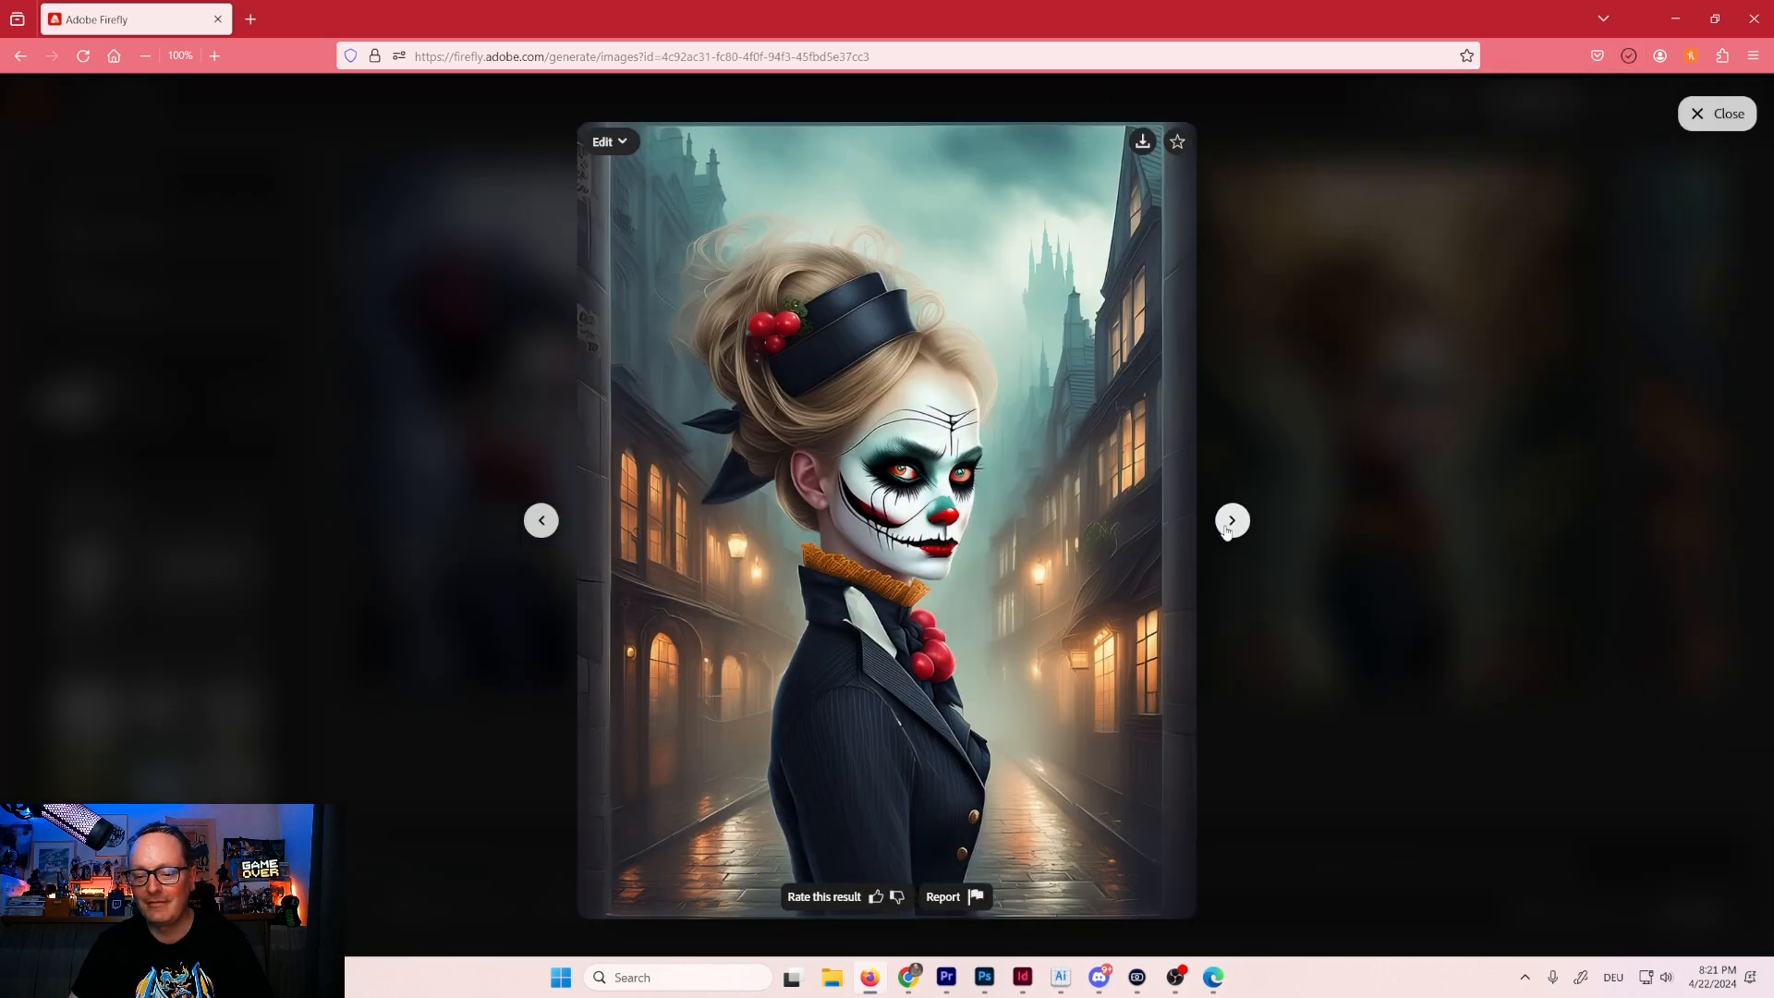
click(1231, 520)
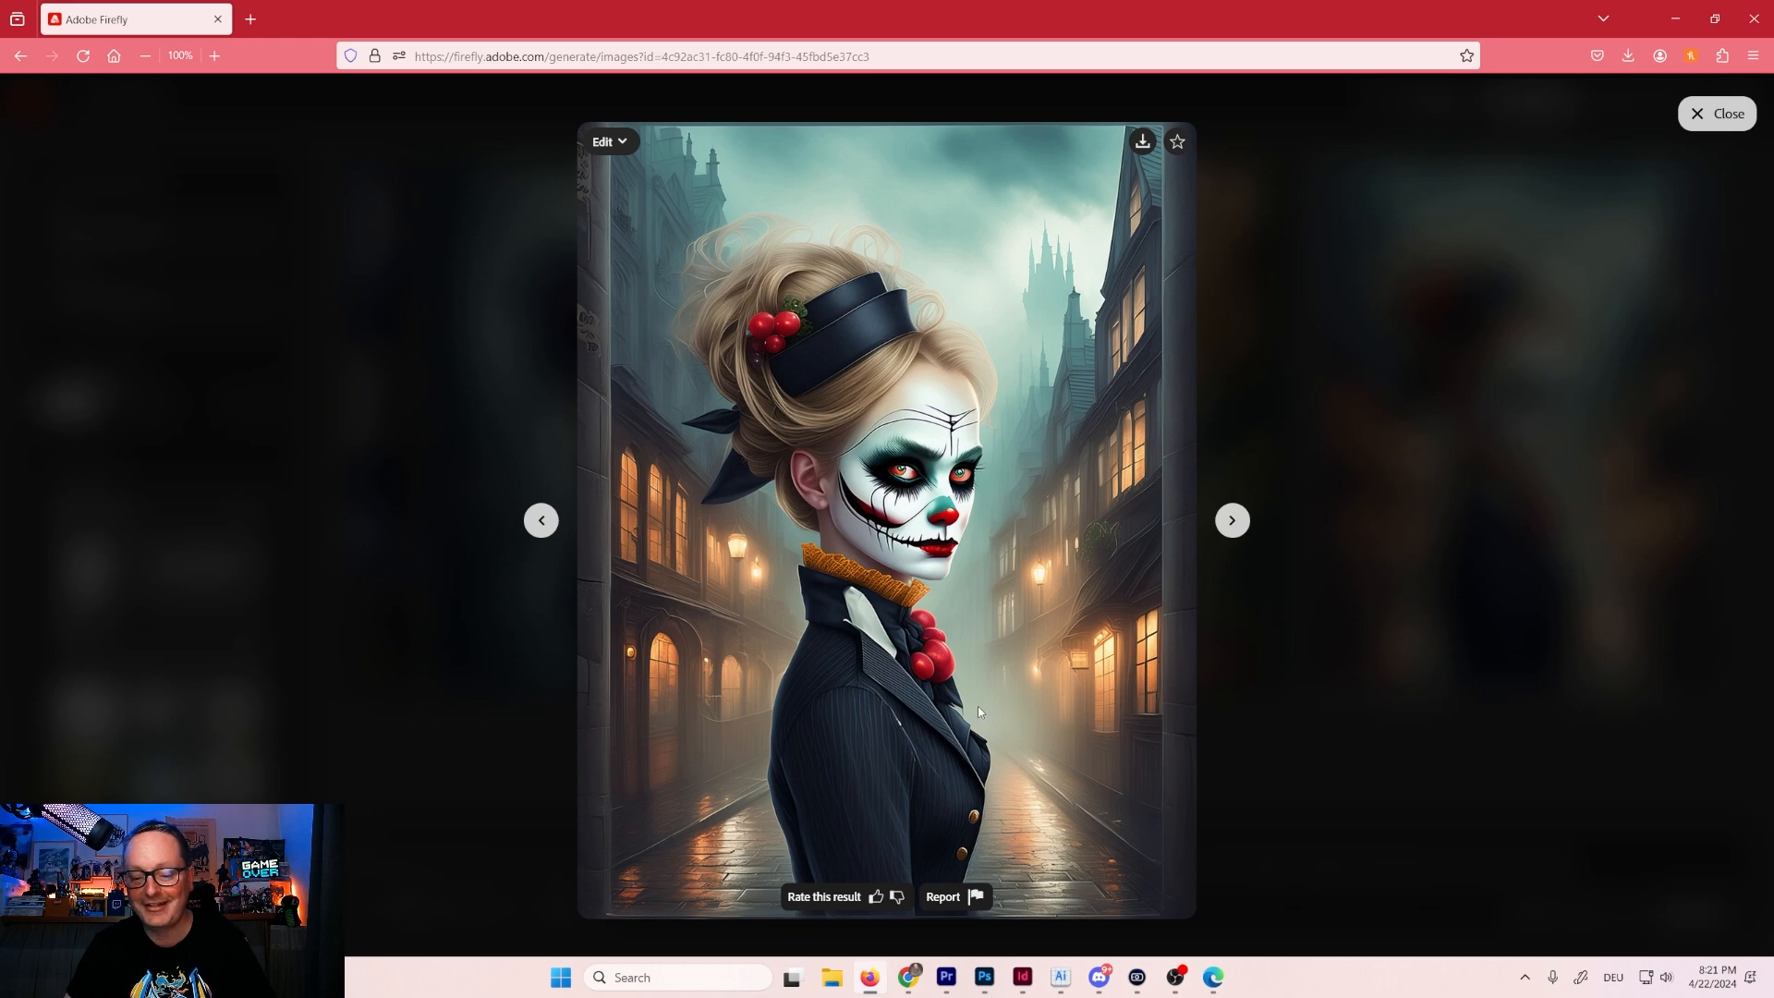
click(1279, 812)
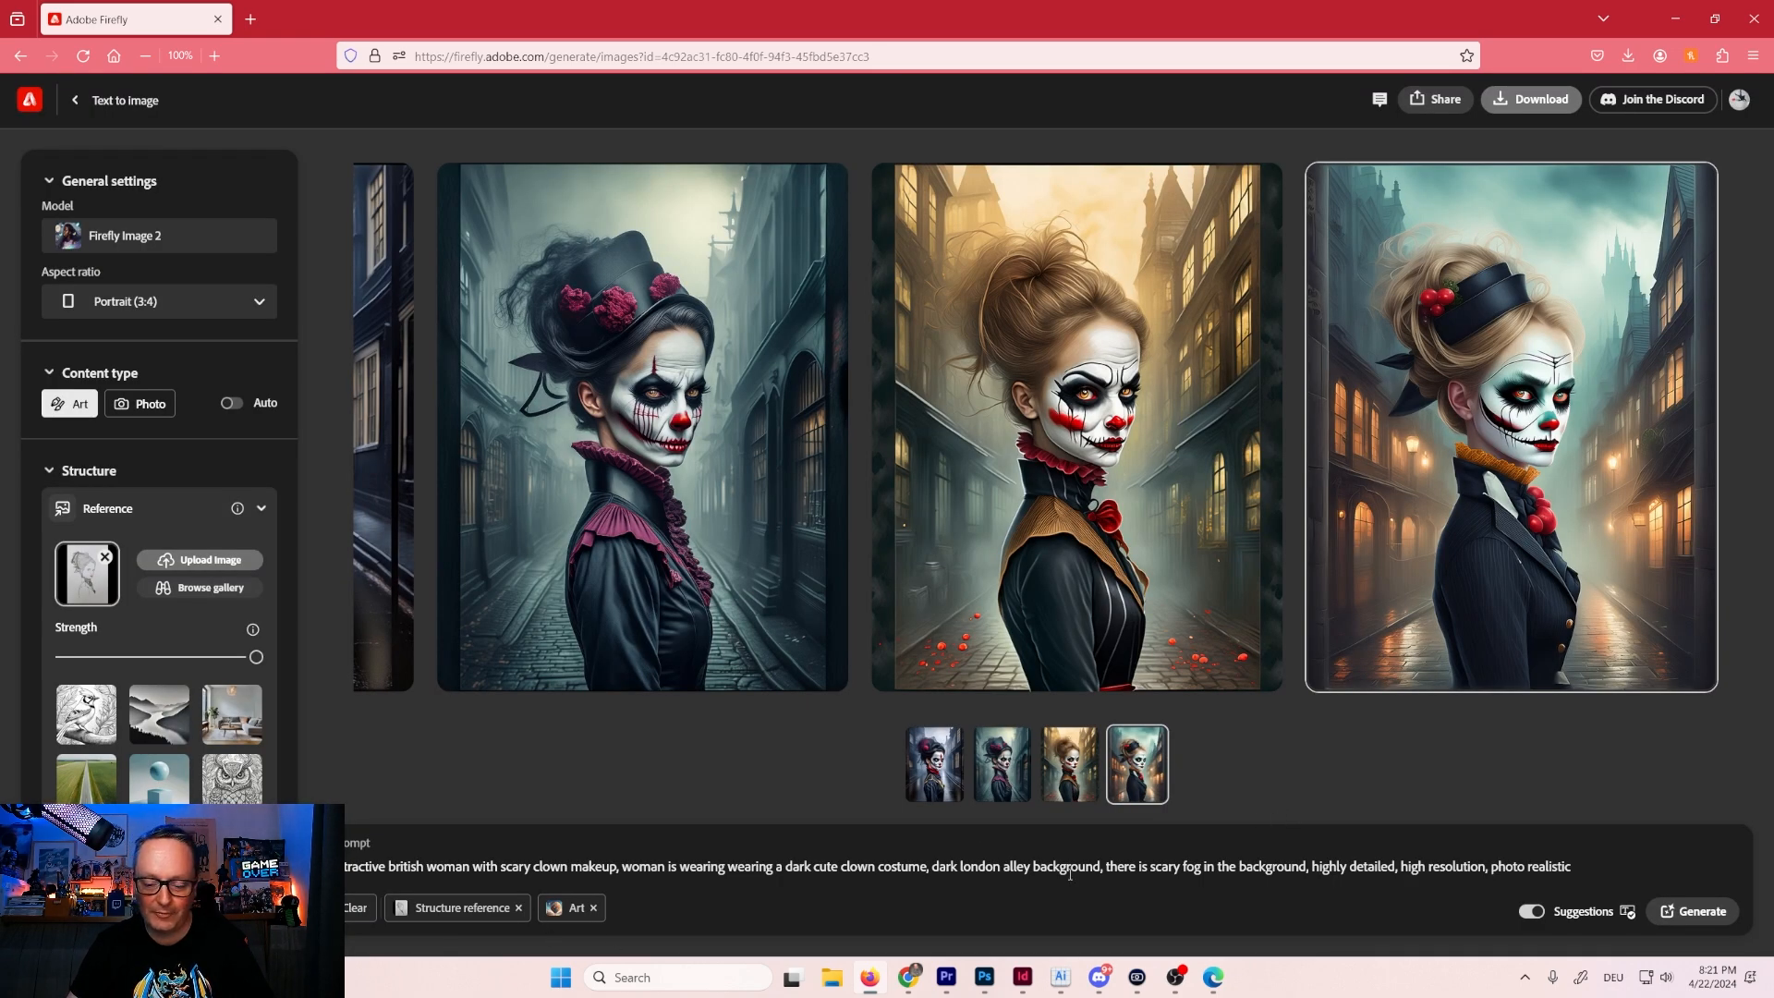
Replace the prompt's opening, through the london alley background, with "attractive female wearing brightly colored 1980s clothing".
drag(1100, 866, 314, 867)
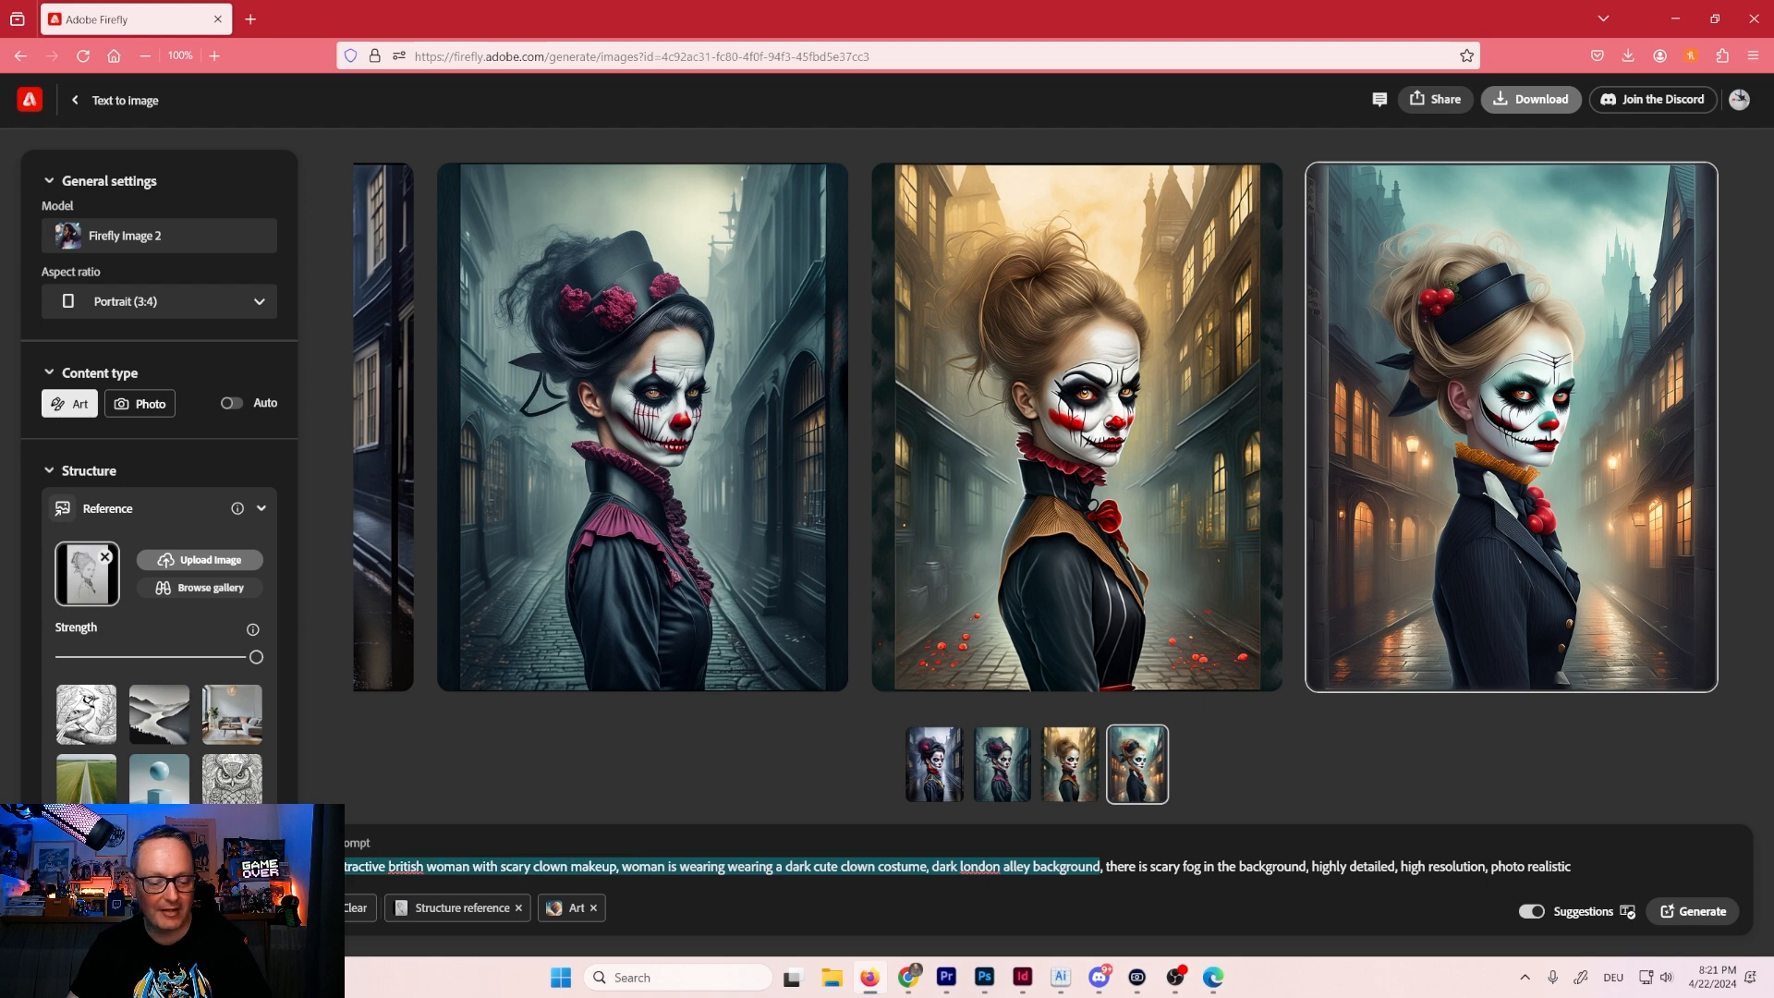
key(BackSpace)
text(ttrac)
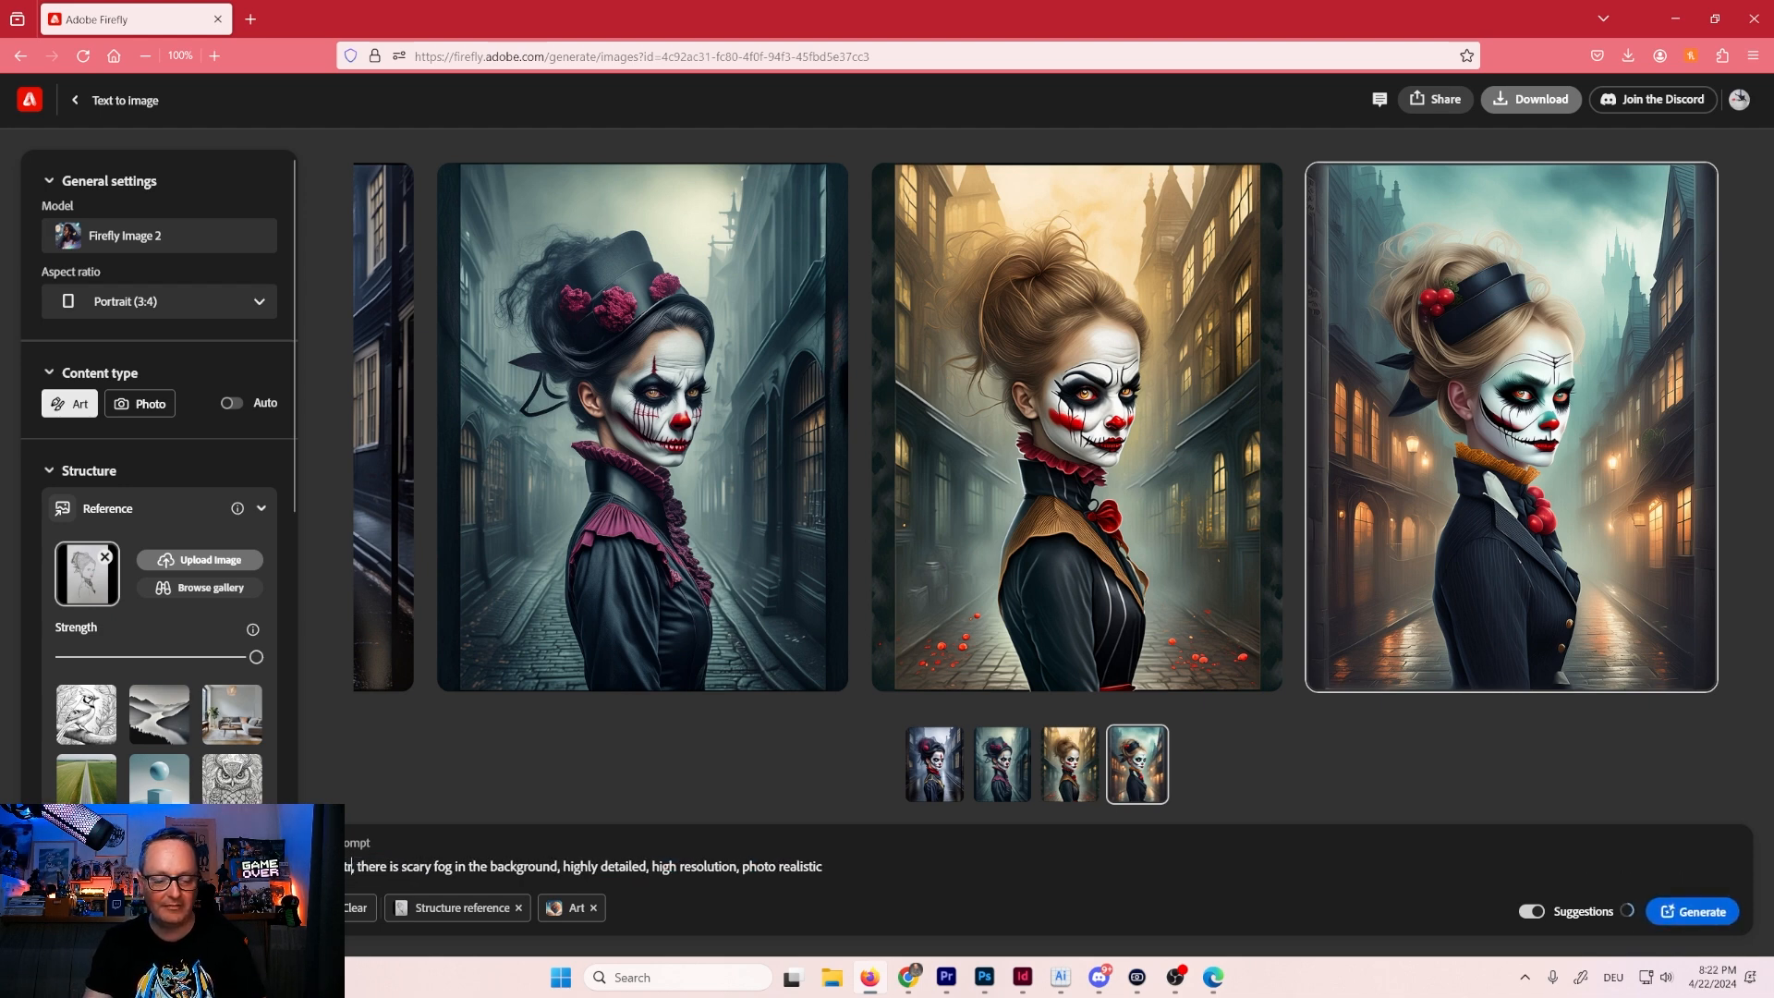
text(tive fema)
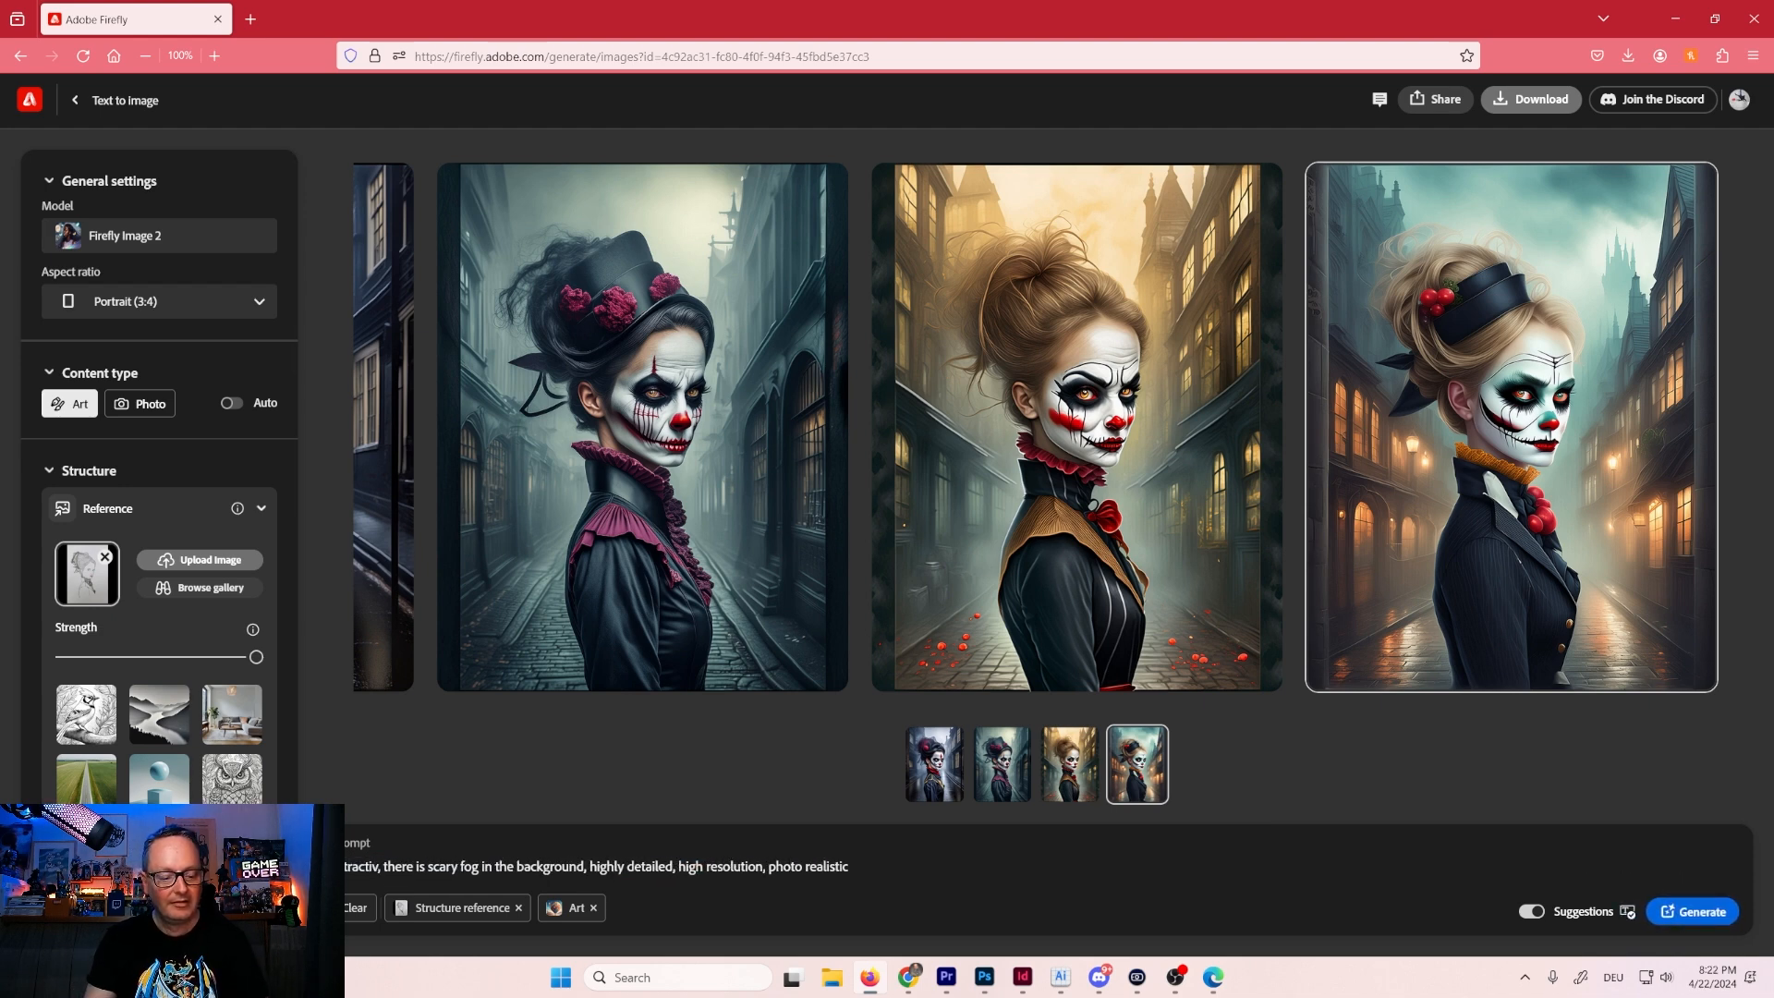
text(le)
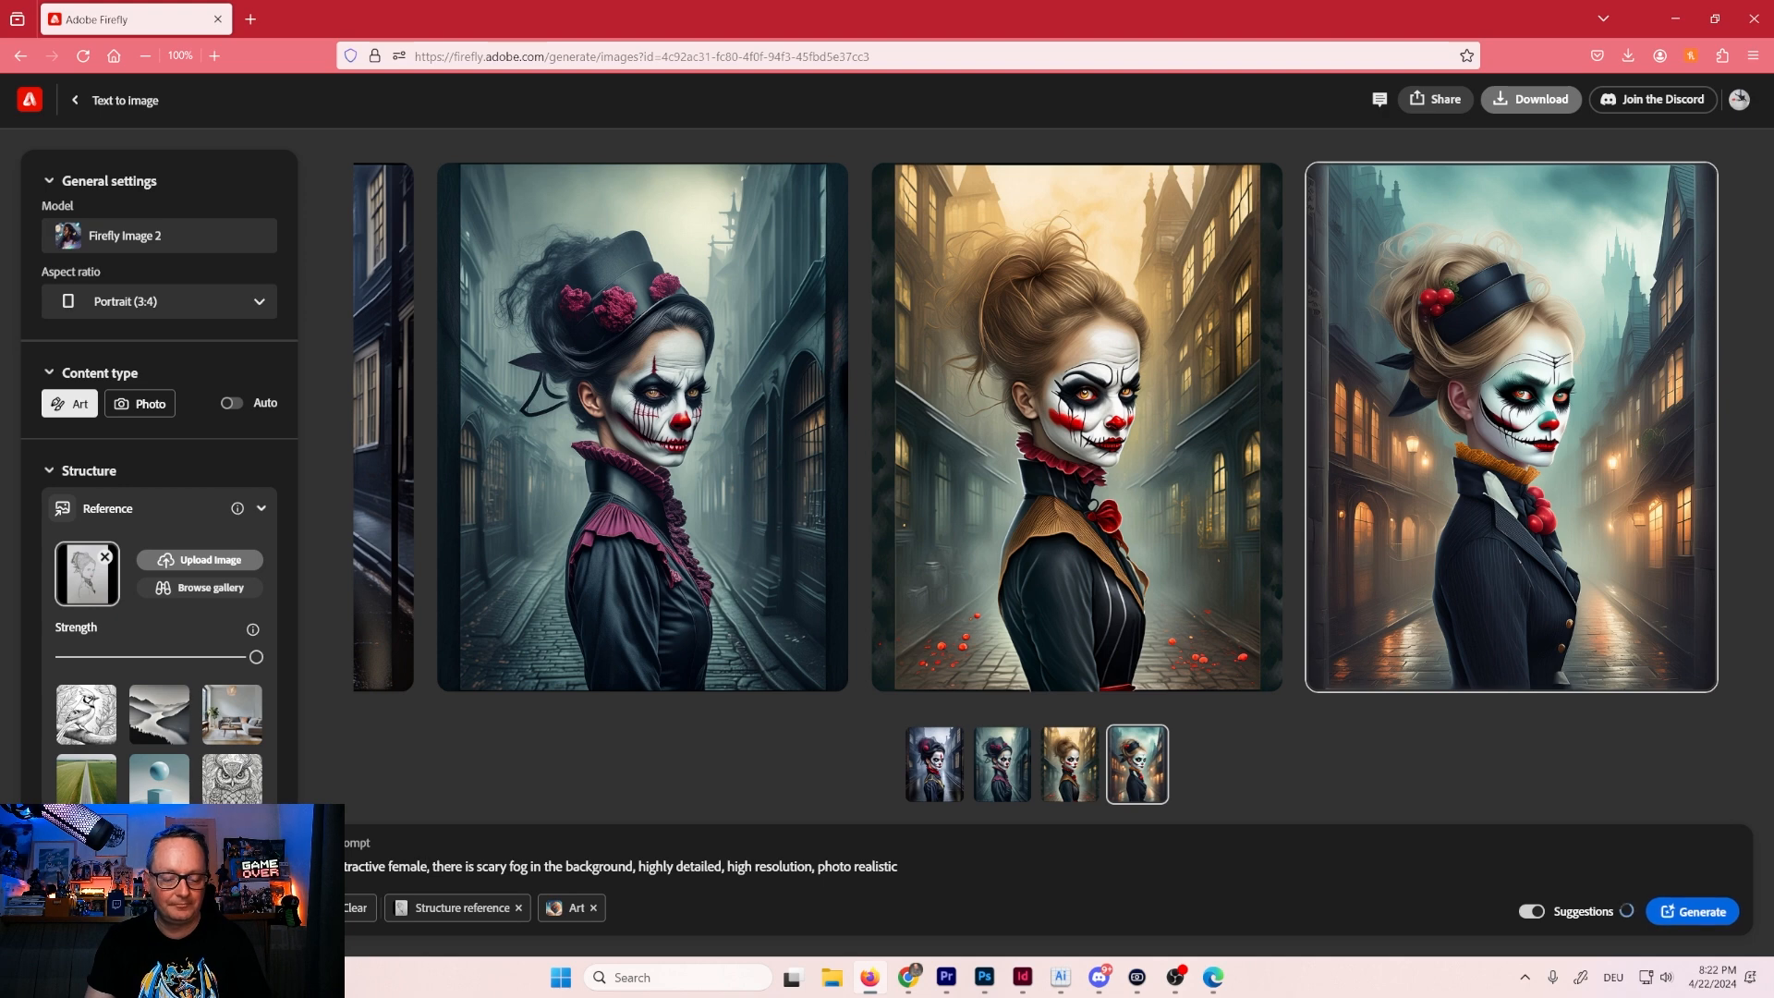
text( wearing)
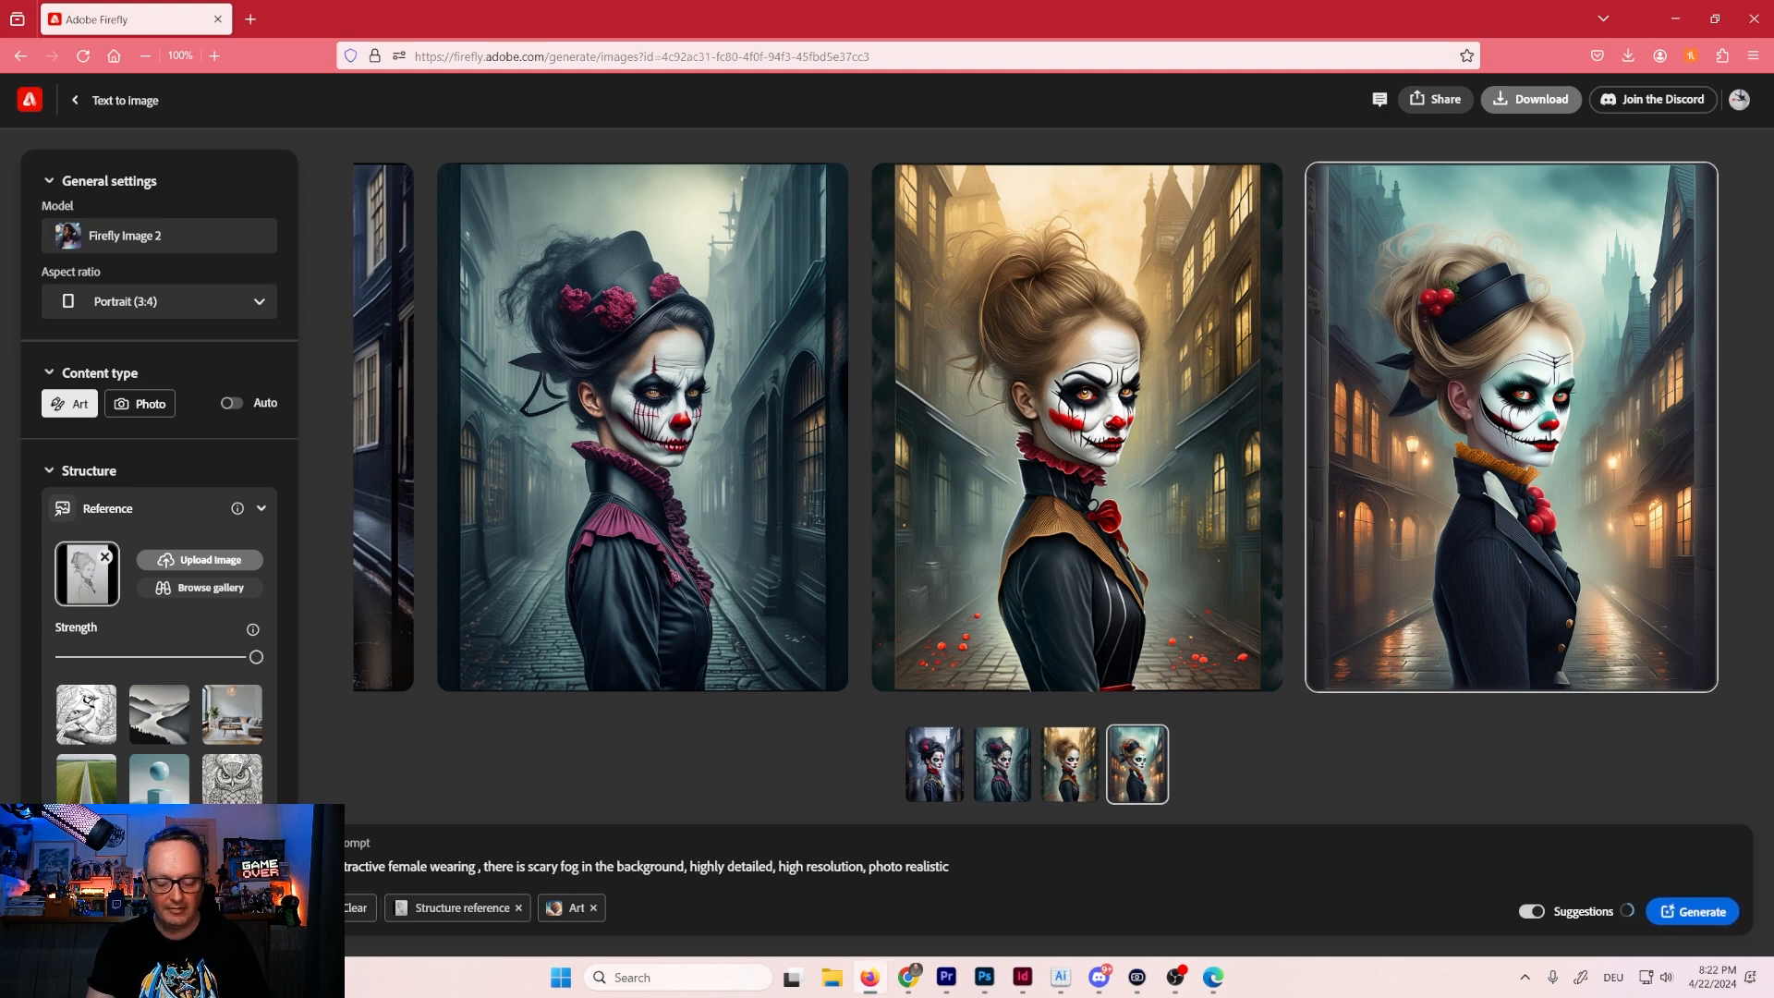
text( bright)
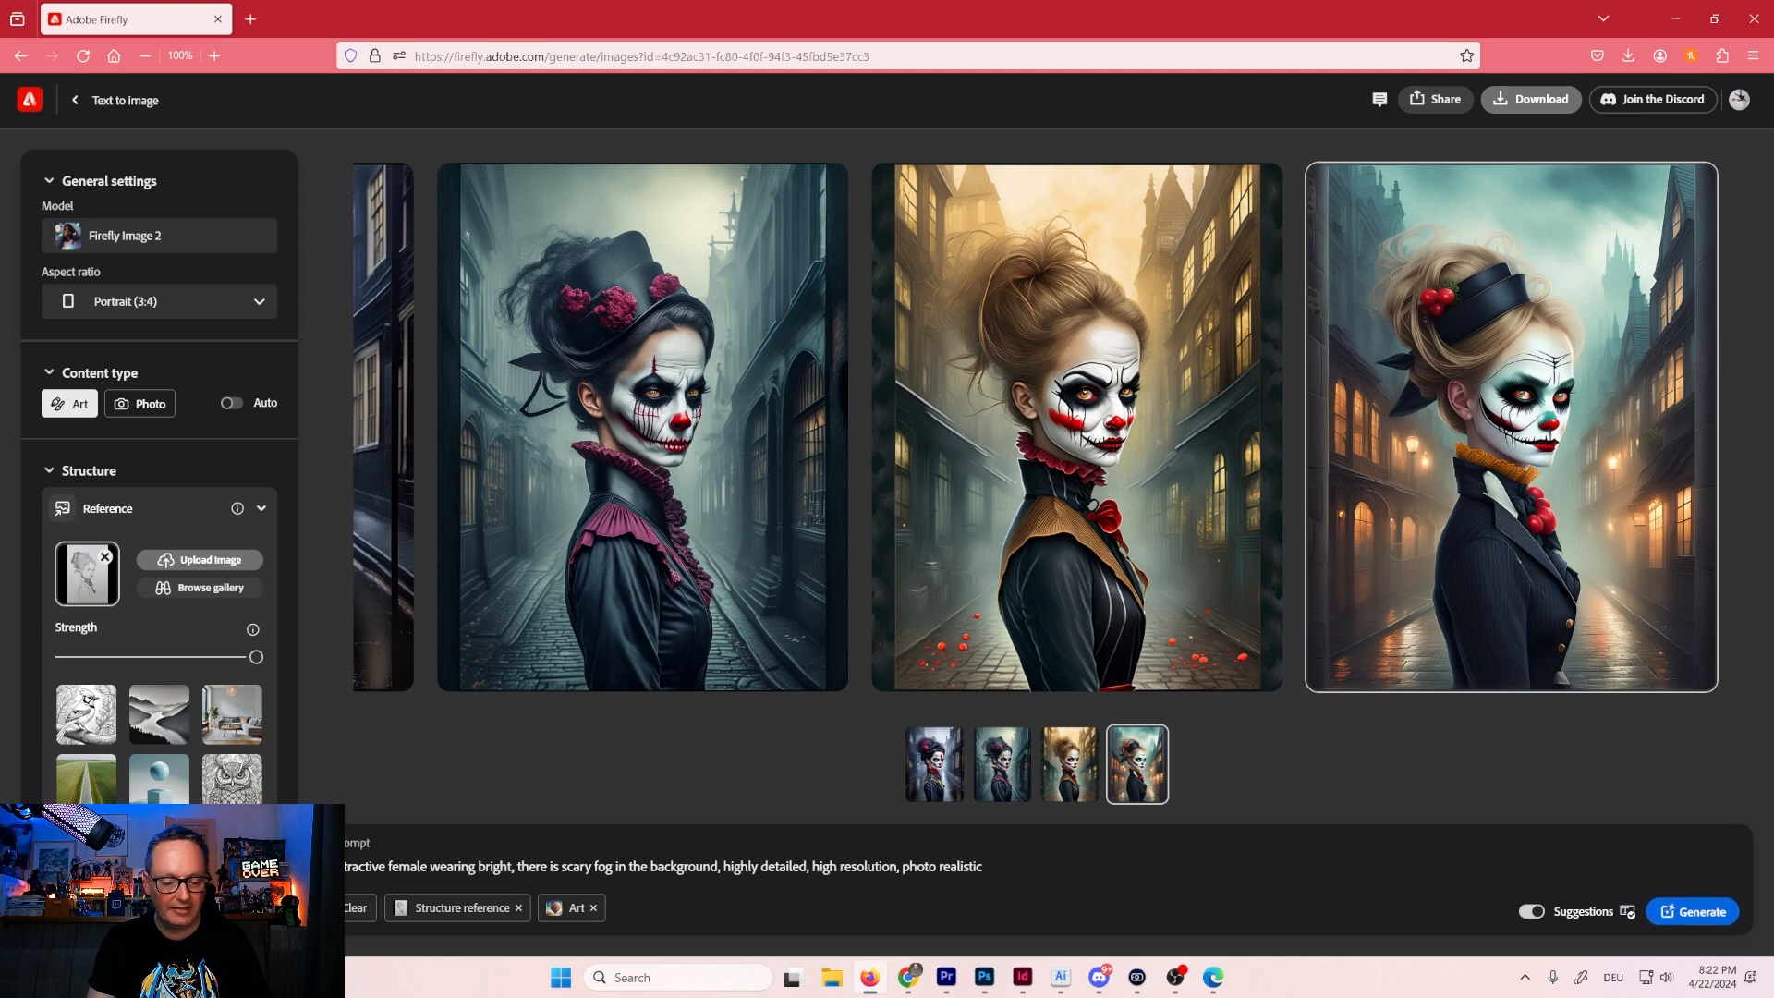
text(ly colored)
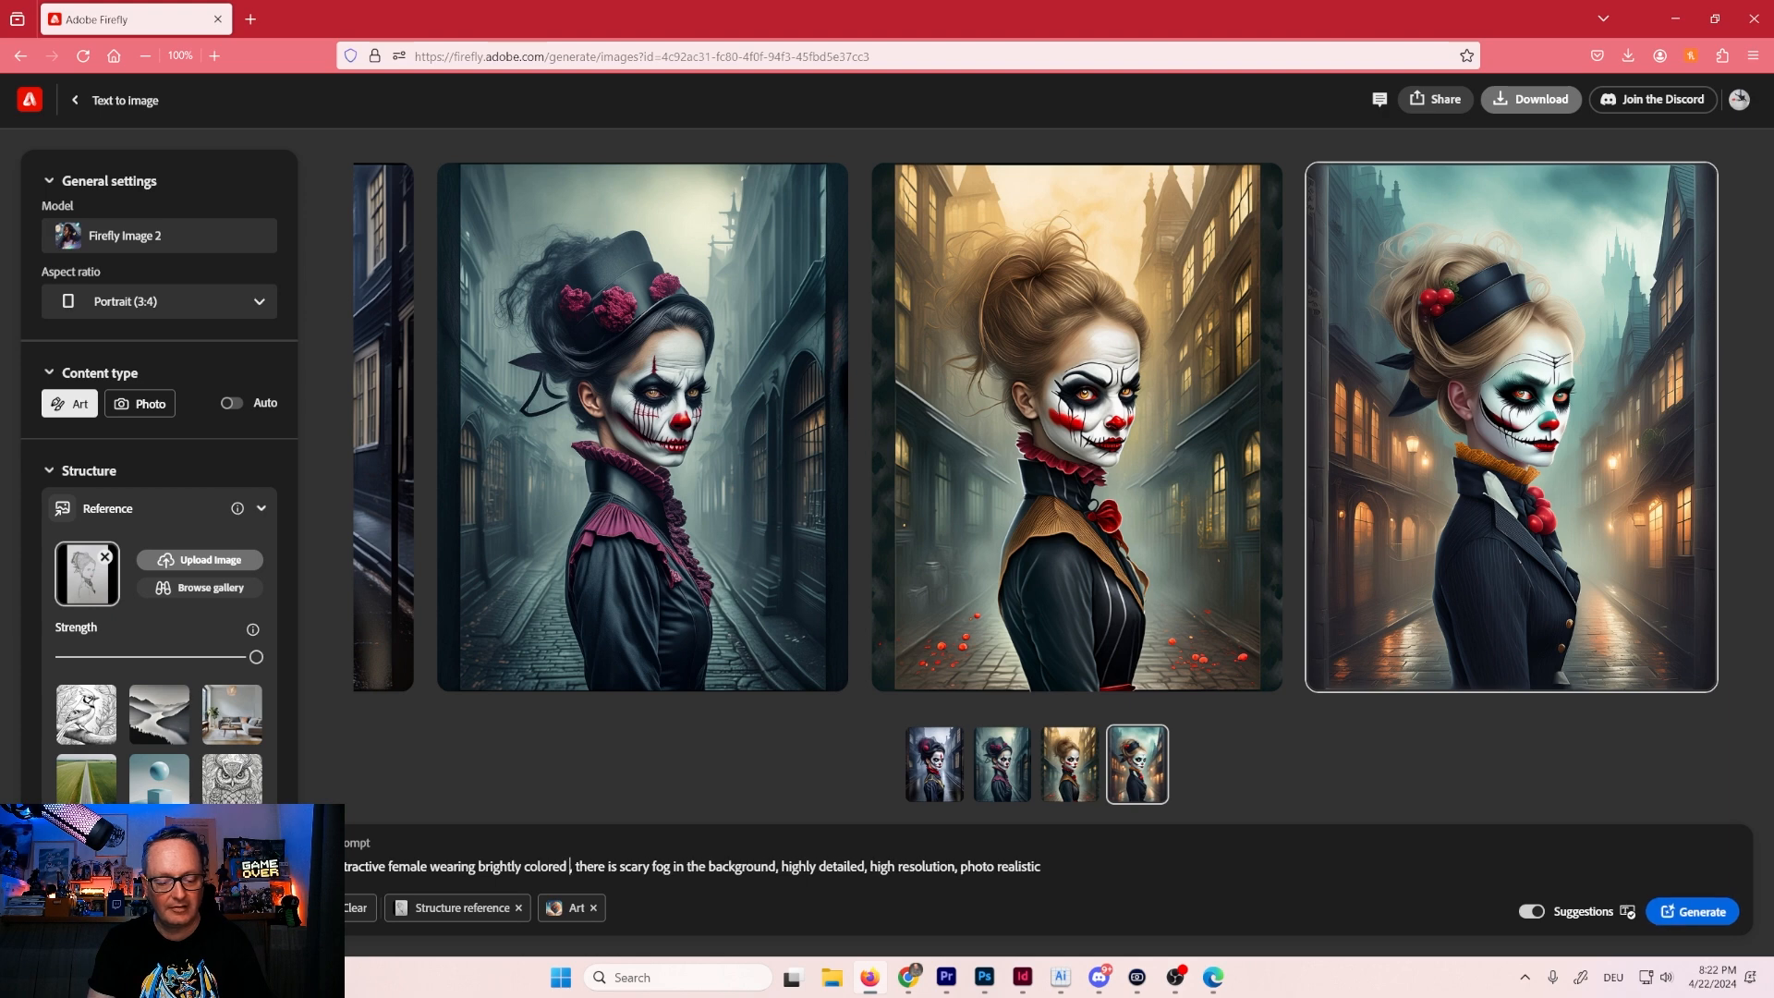
text( 80s cc)
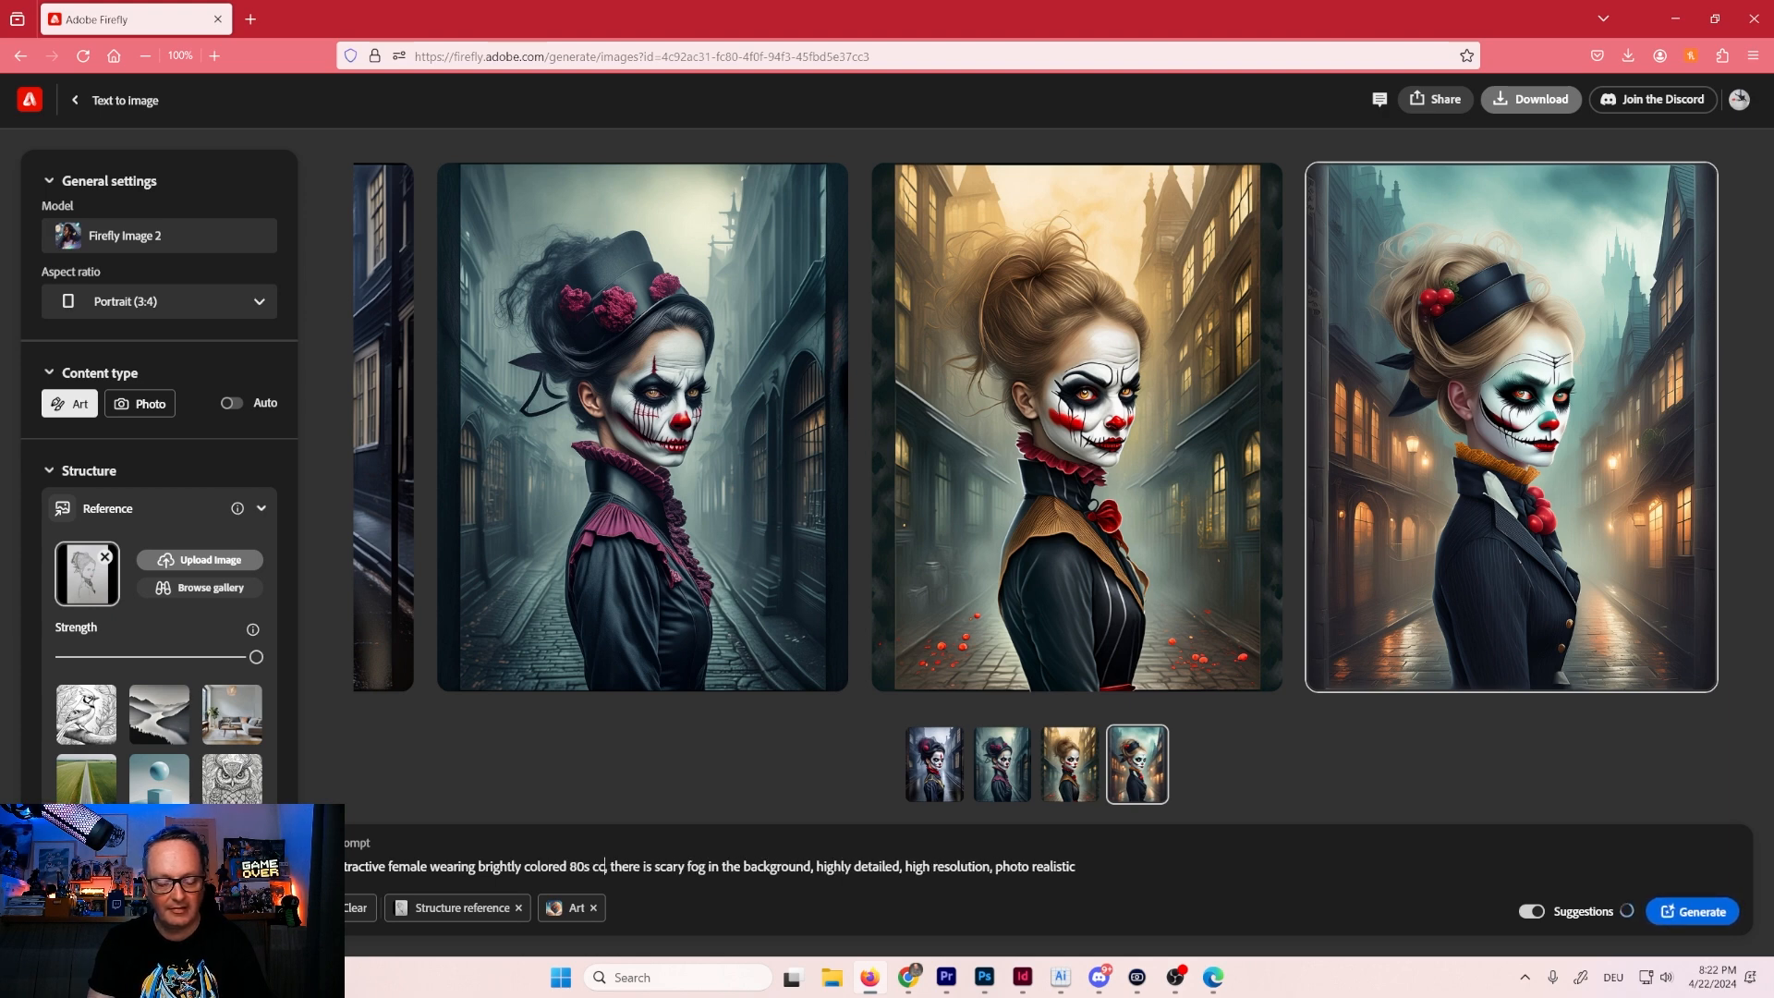
key(BackSpace)
key(BackSpace)
key(BackSpace)
key(BackSpace)
key(BackSpace)
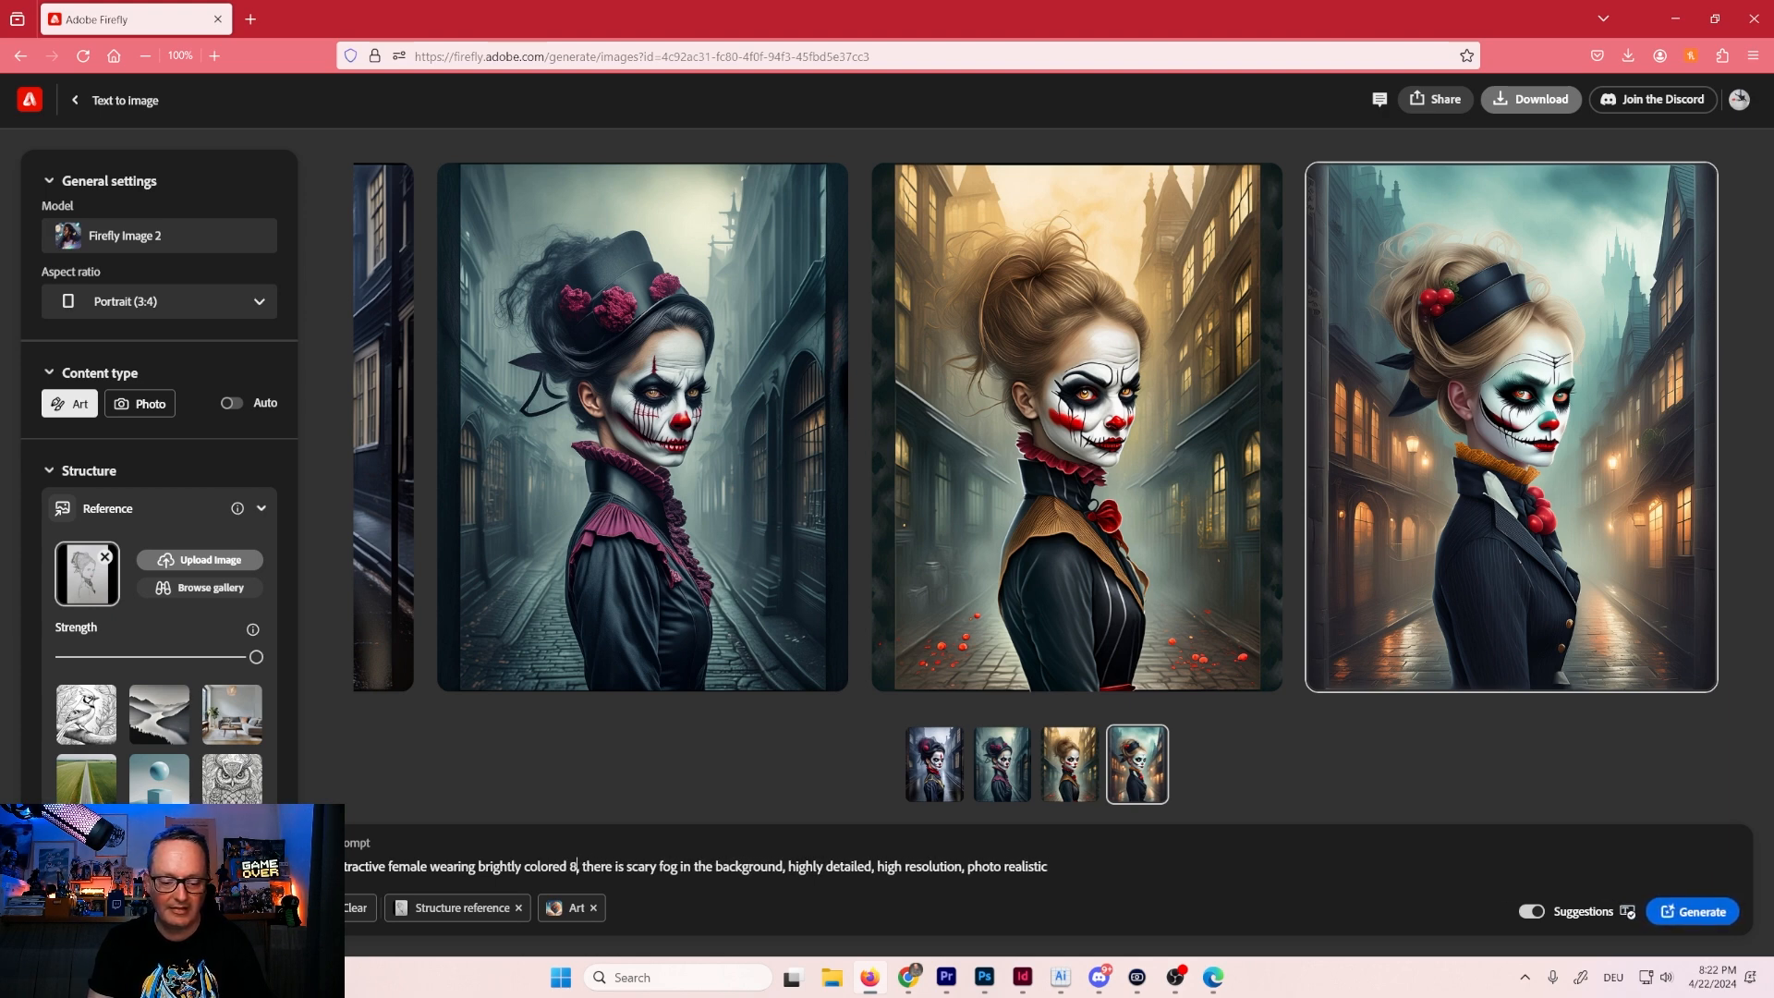
text(1980s clothing)
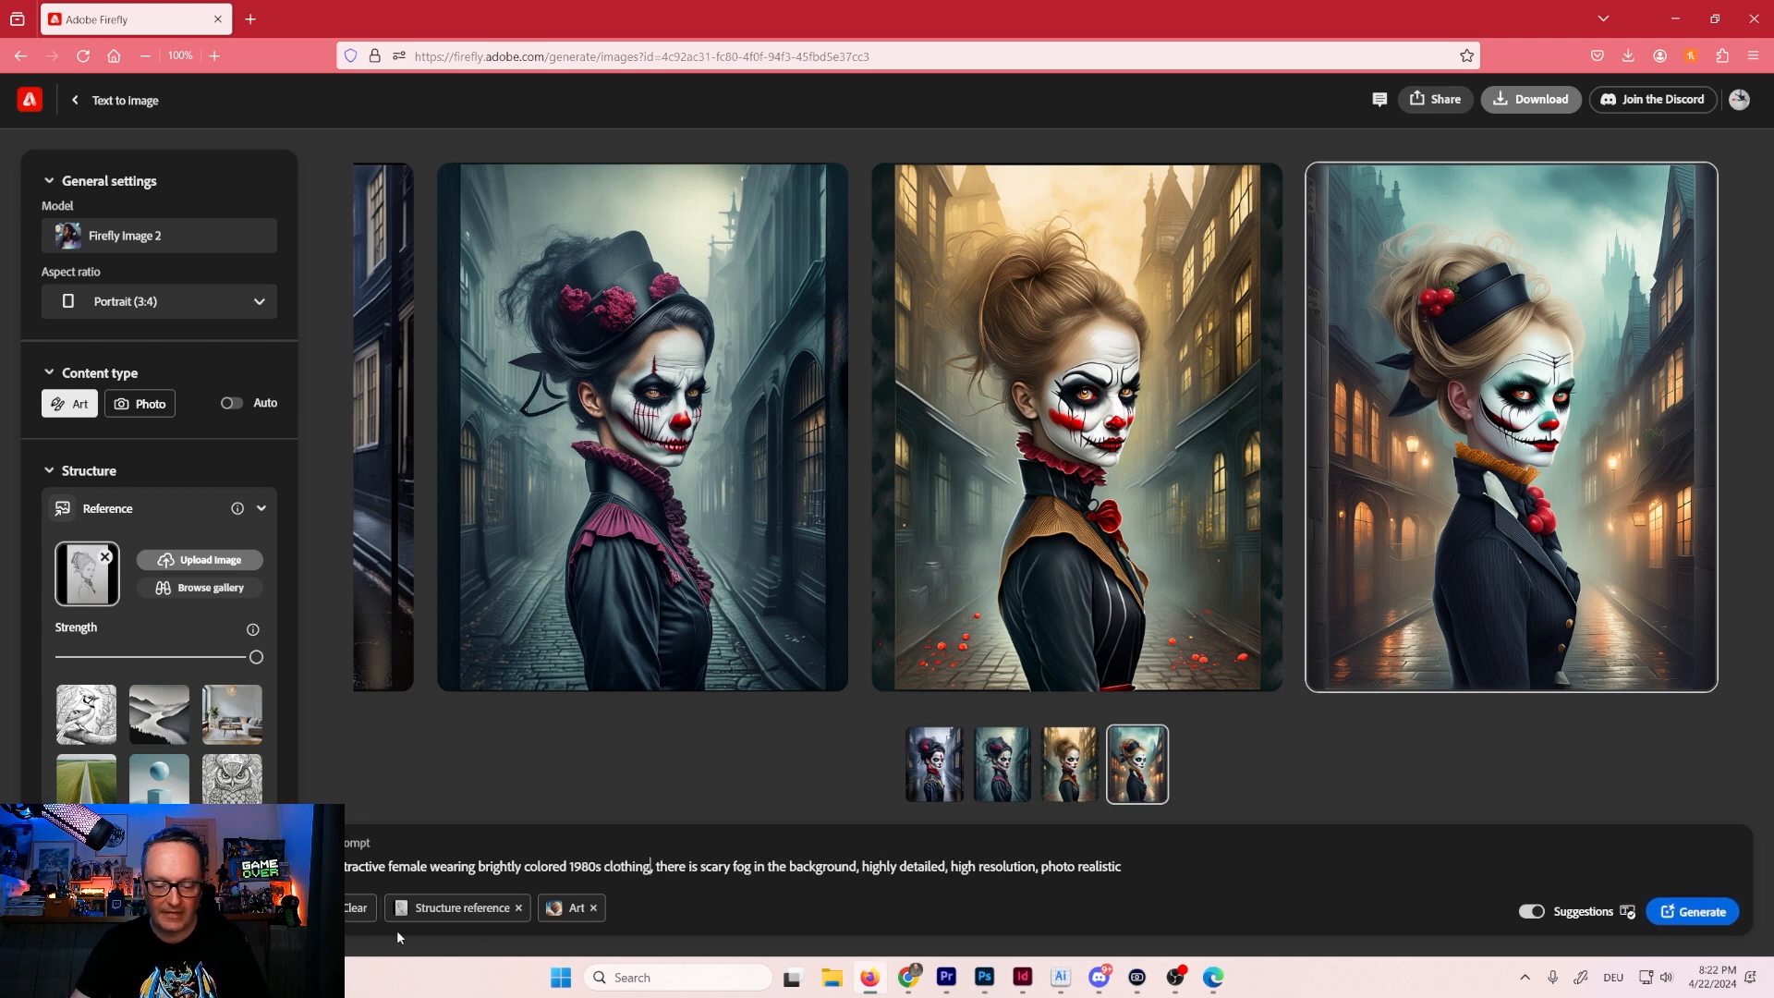
Remove the scary fog phrase from the prompt, start it with "illustration of an", and generate the new images.
drag(656, 866, 861, 867)
key(BackSpace)
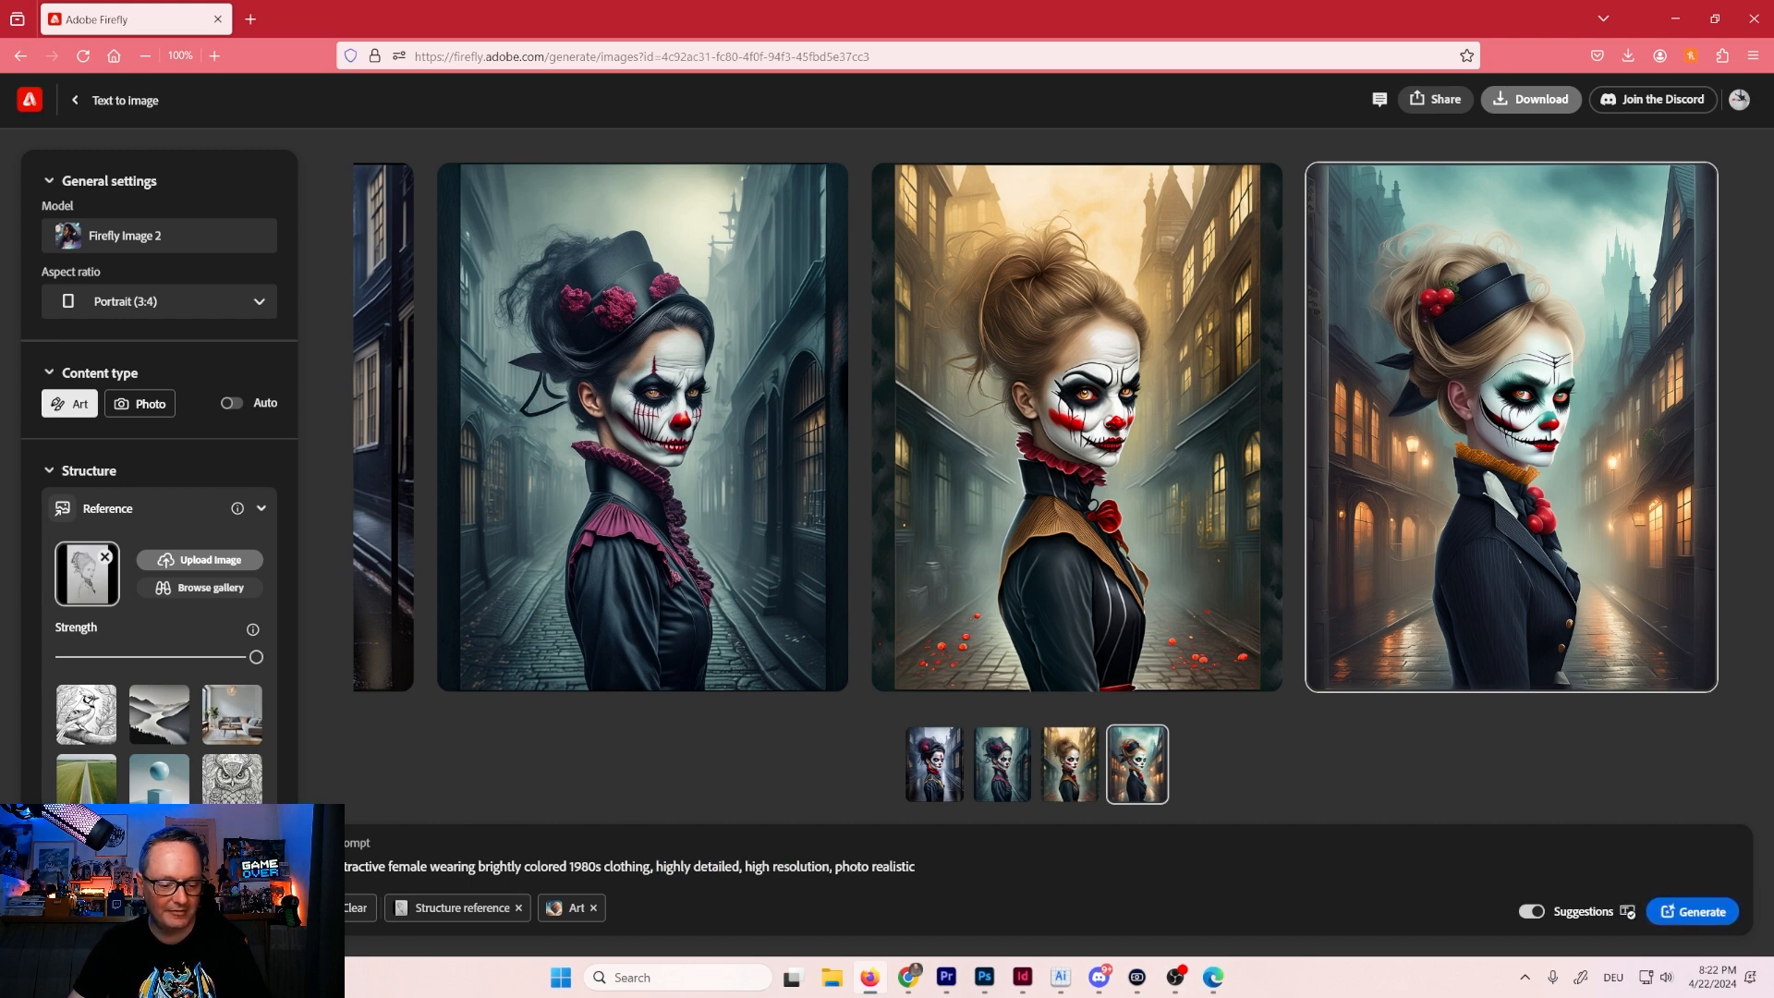
text(illustr)
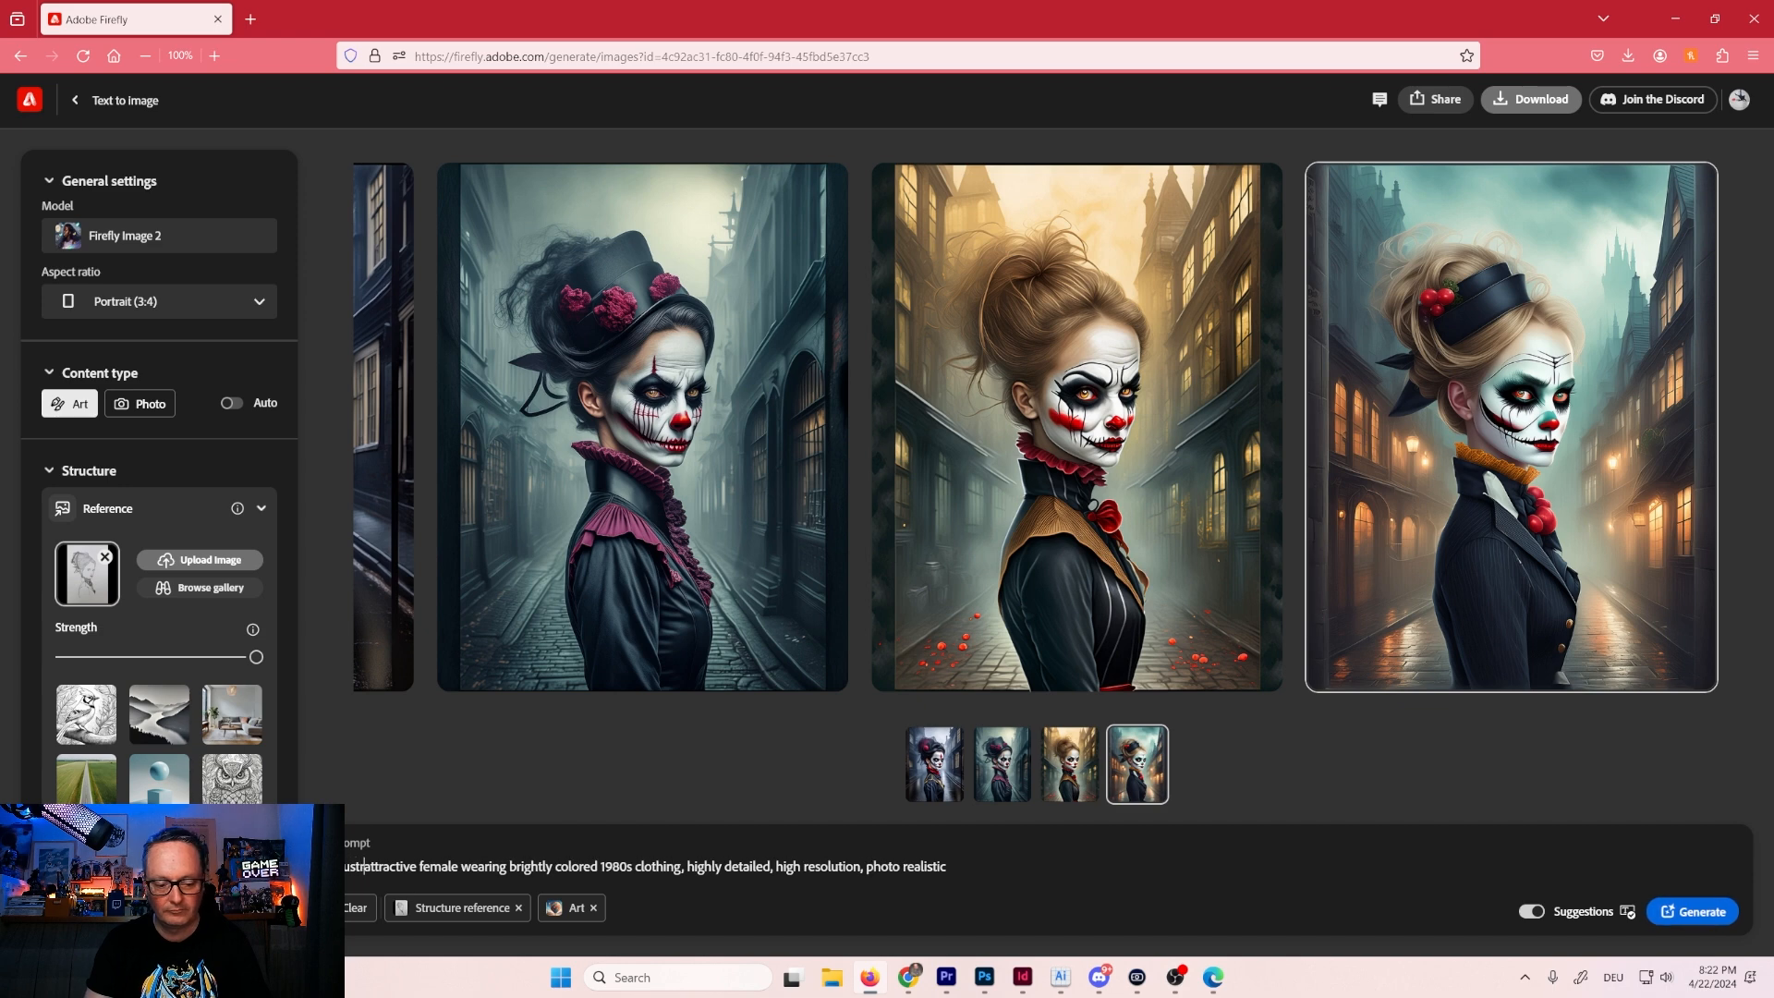
text(ation of an)
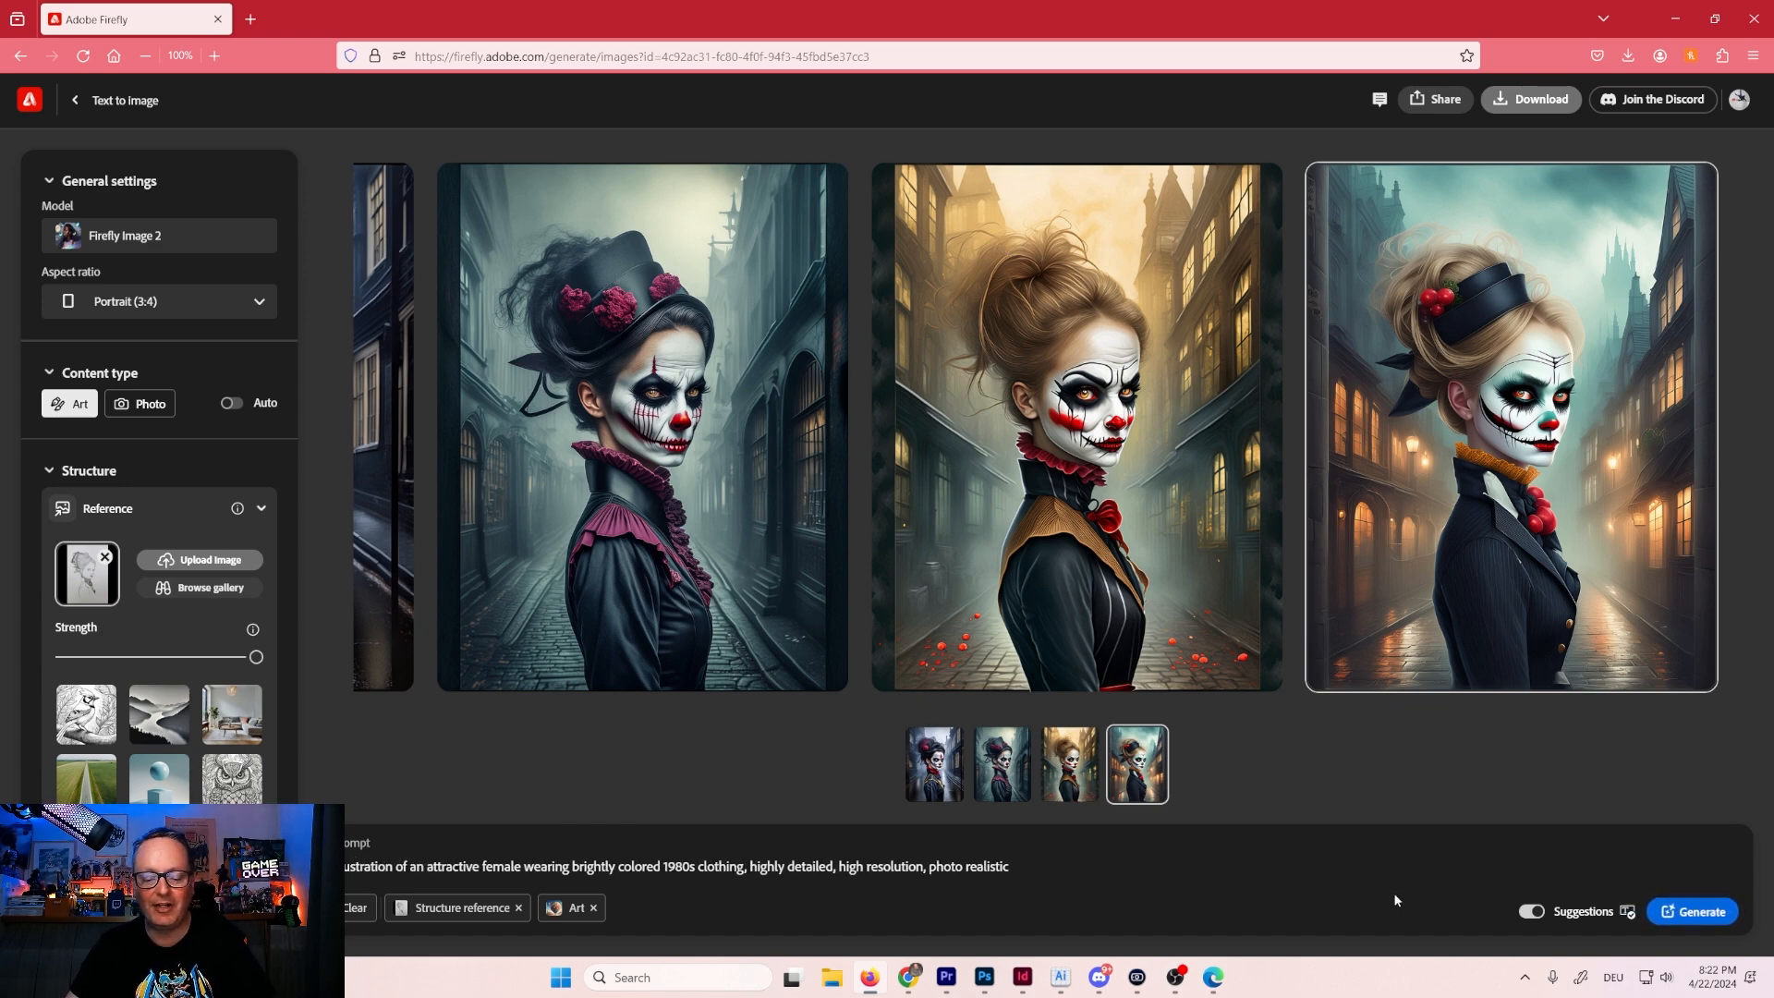
click(1696, 913)
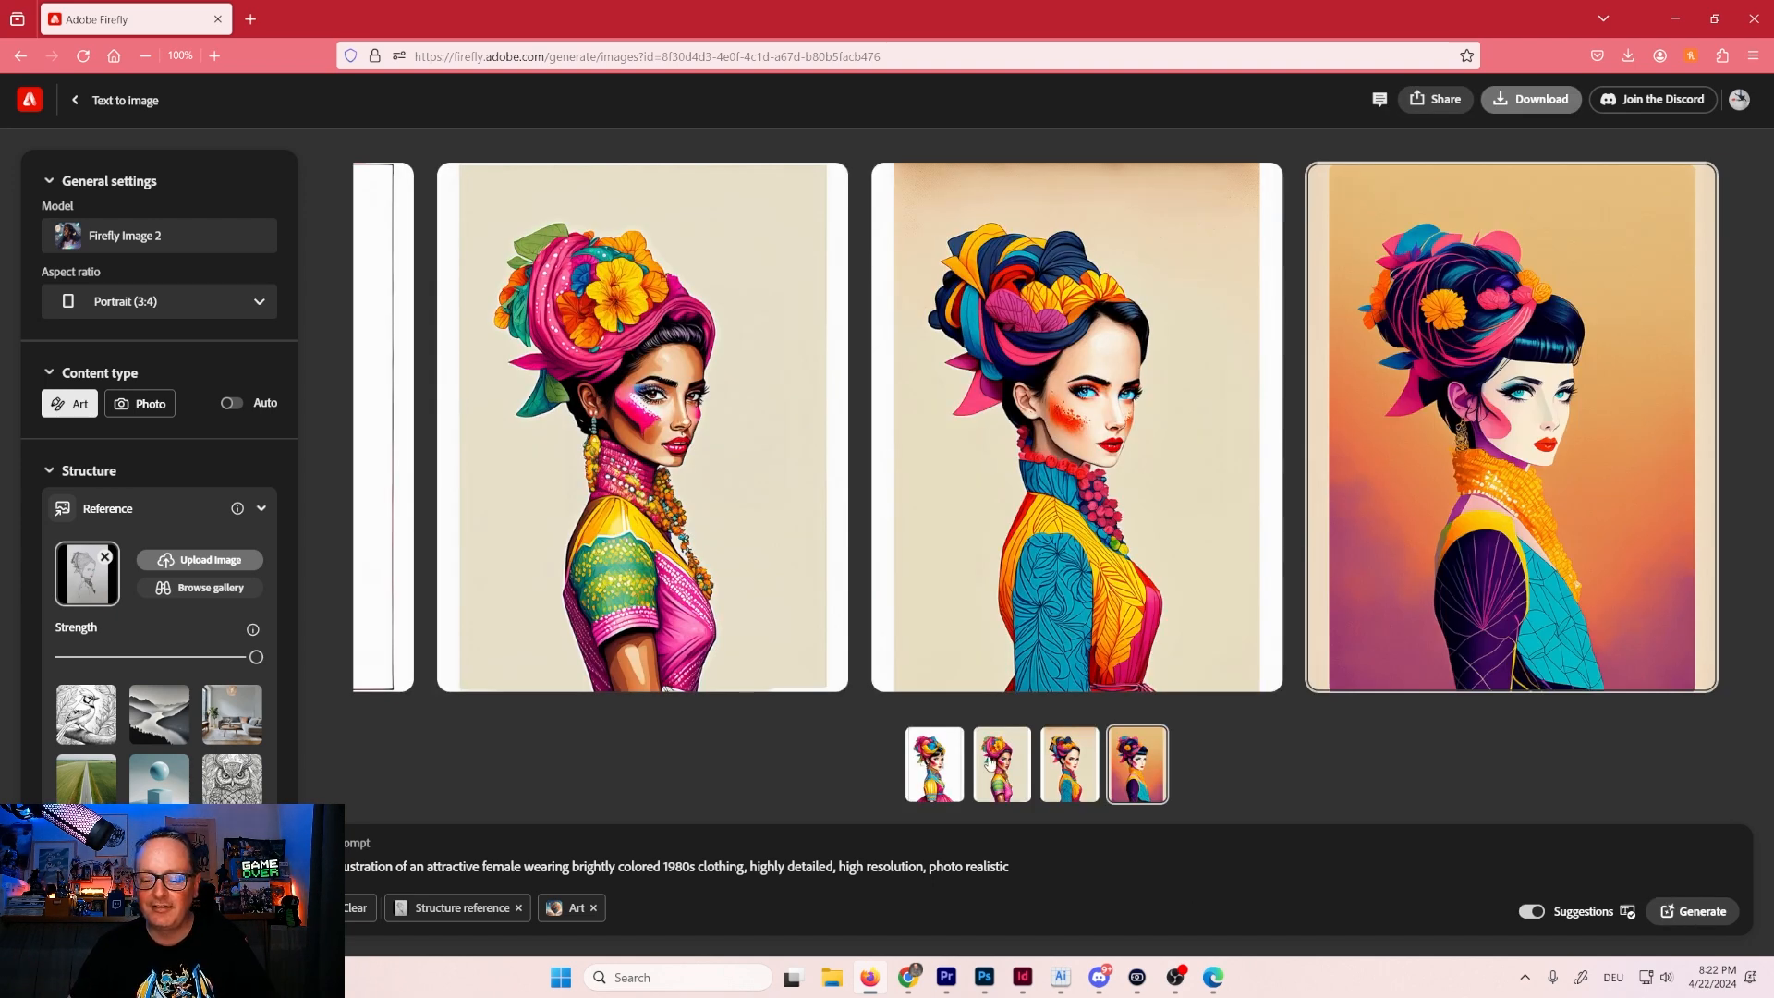
Enlarge the first 1980s illustration result, the woman on a white background, and download it, accepting the Content Credentials notice.
click(928, 779)
click(649, 567)
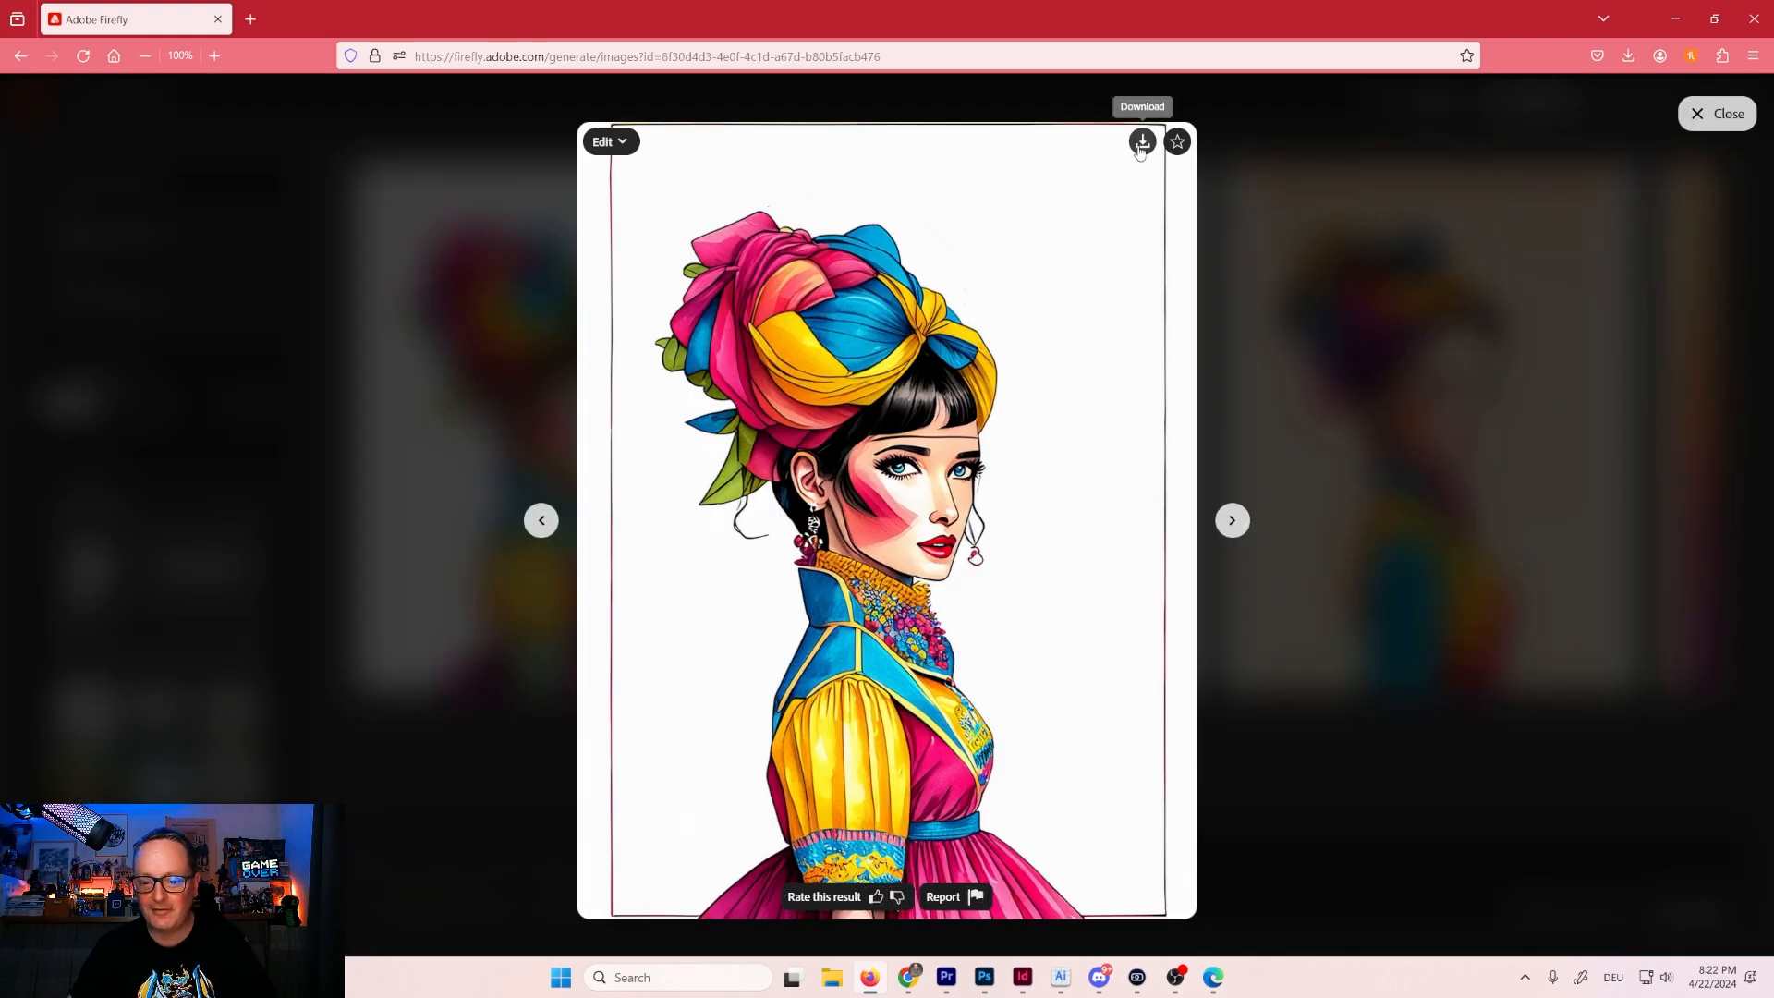
click(1140, 151)
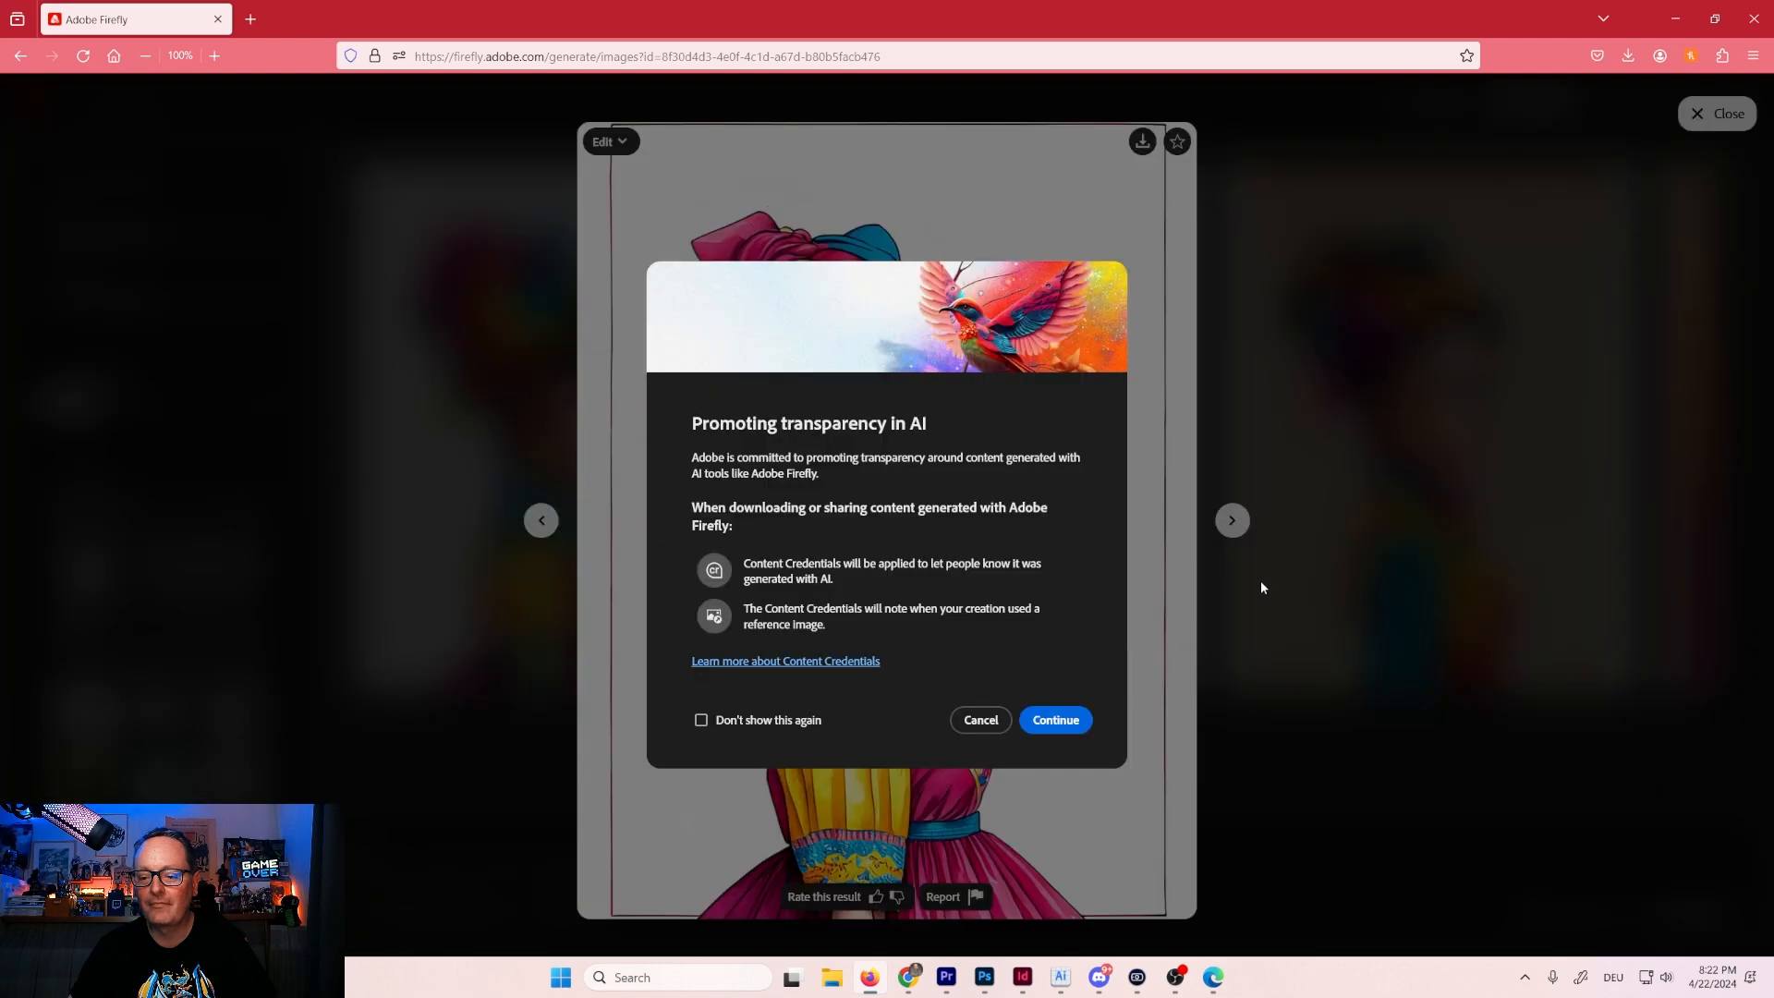
click(1056, 720)
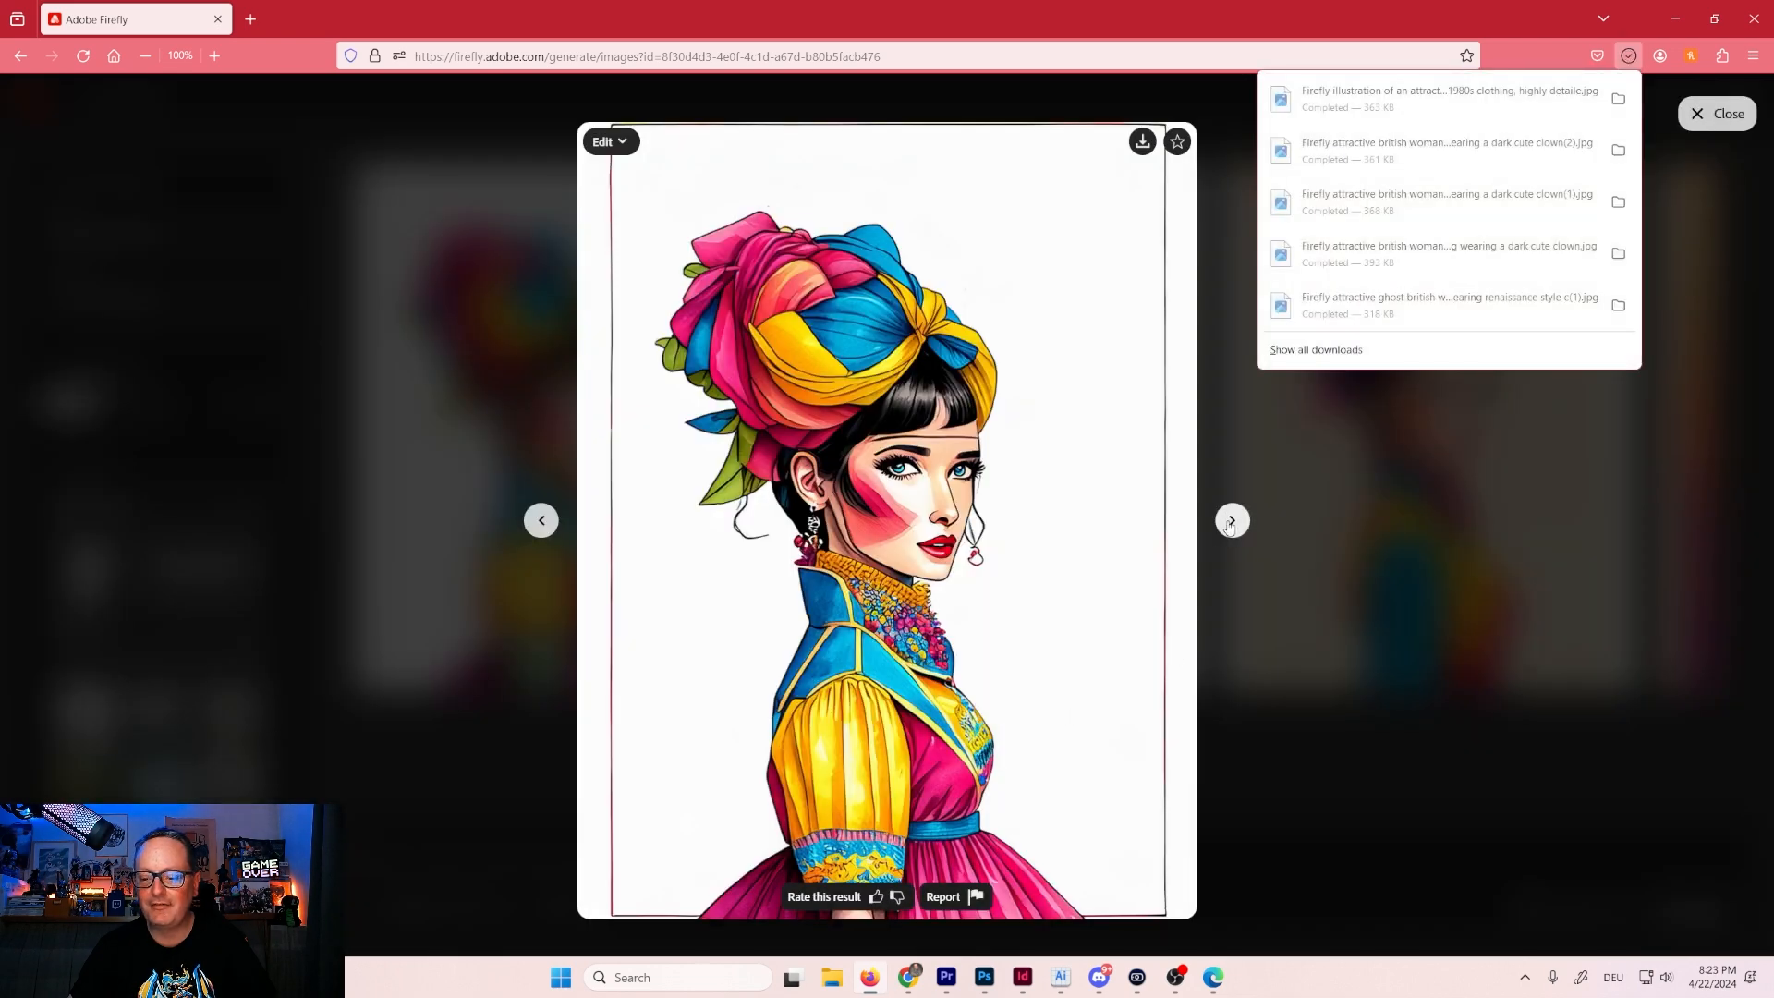
View the second illustration result enlarged and download the third one, the woman with the blue patterned sleeve.
click(1230, 522)
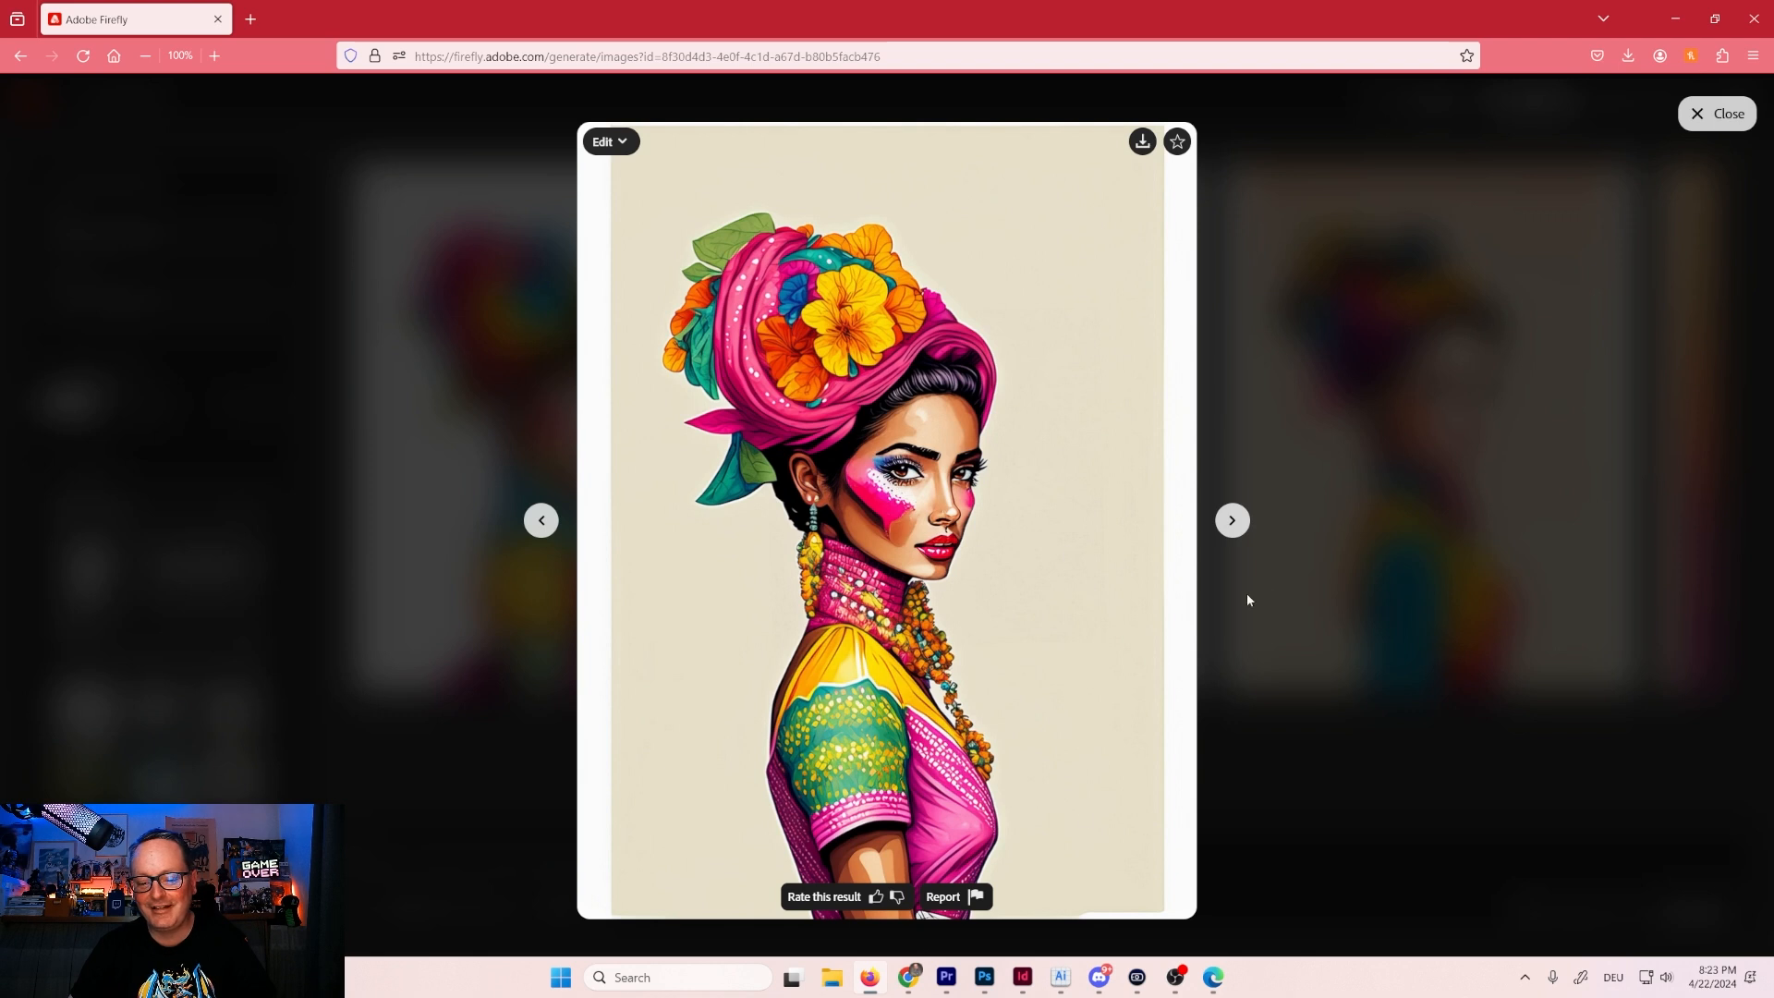
click(1230, 523)
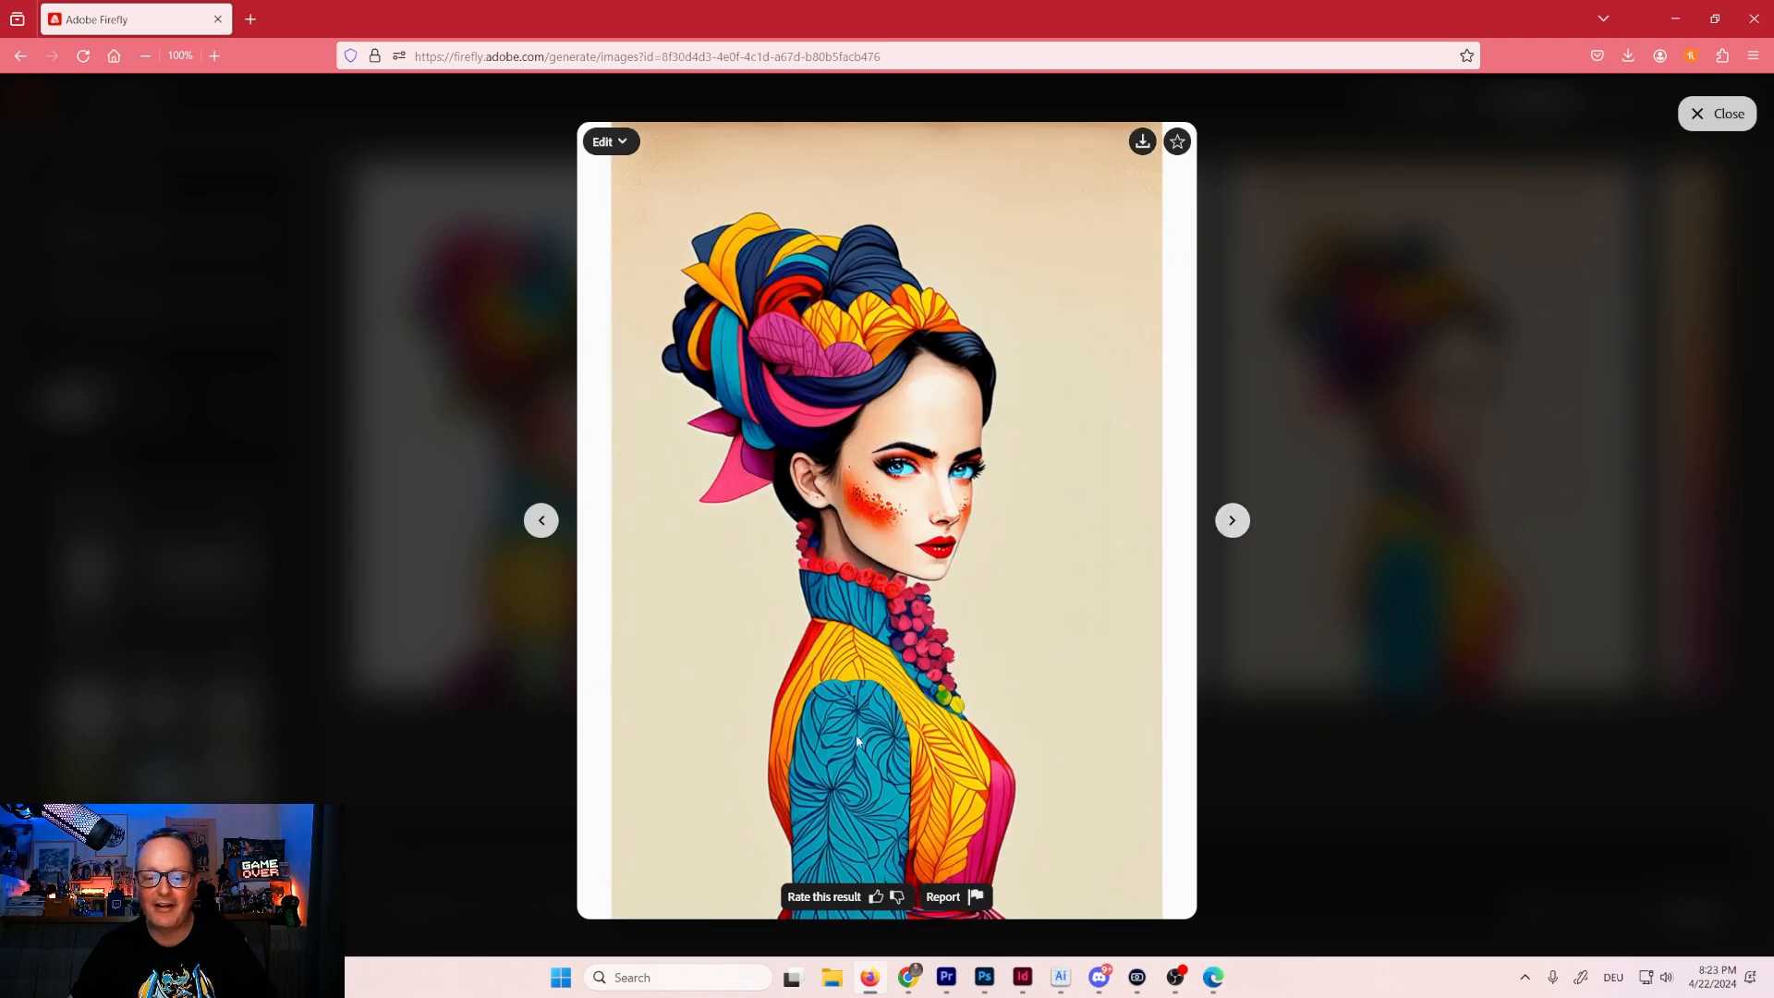
click(1141, 141)
click(1062, 736)
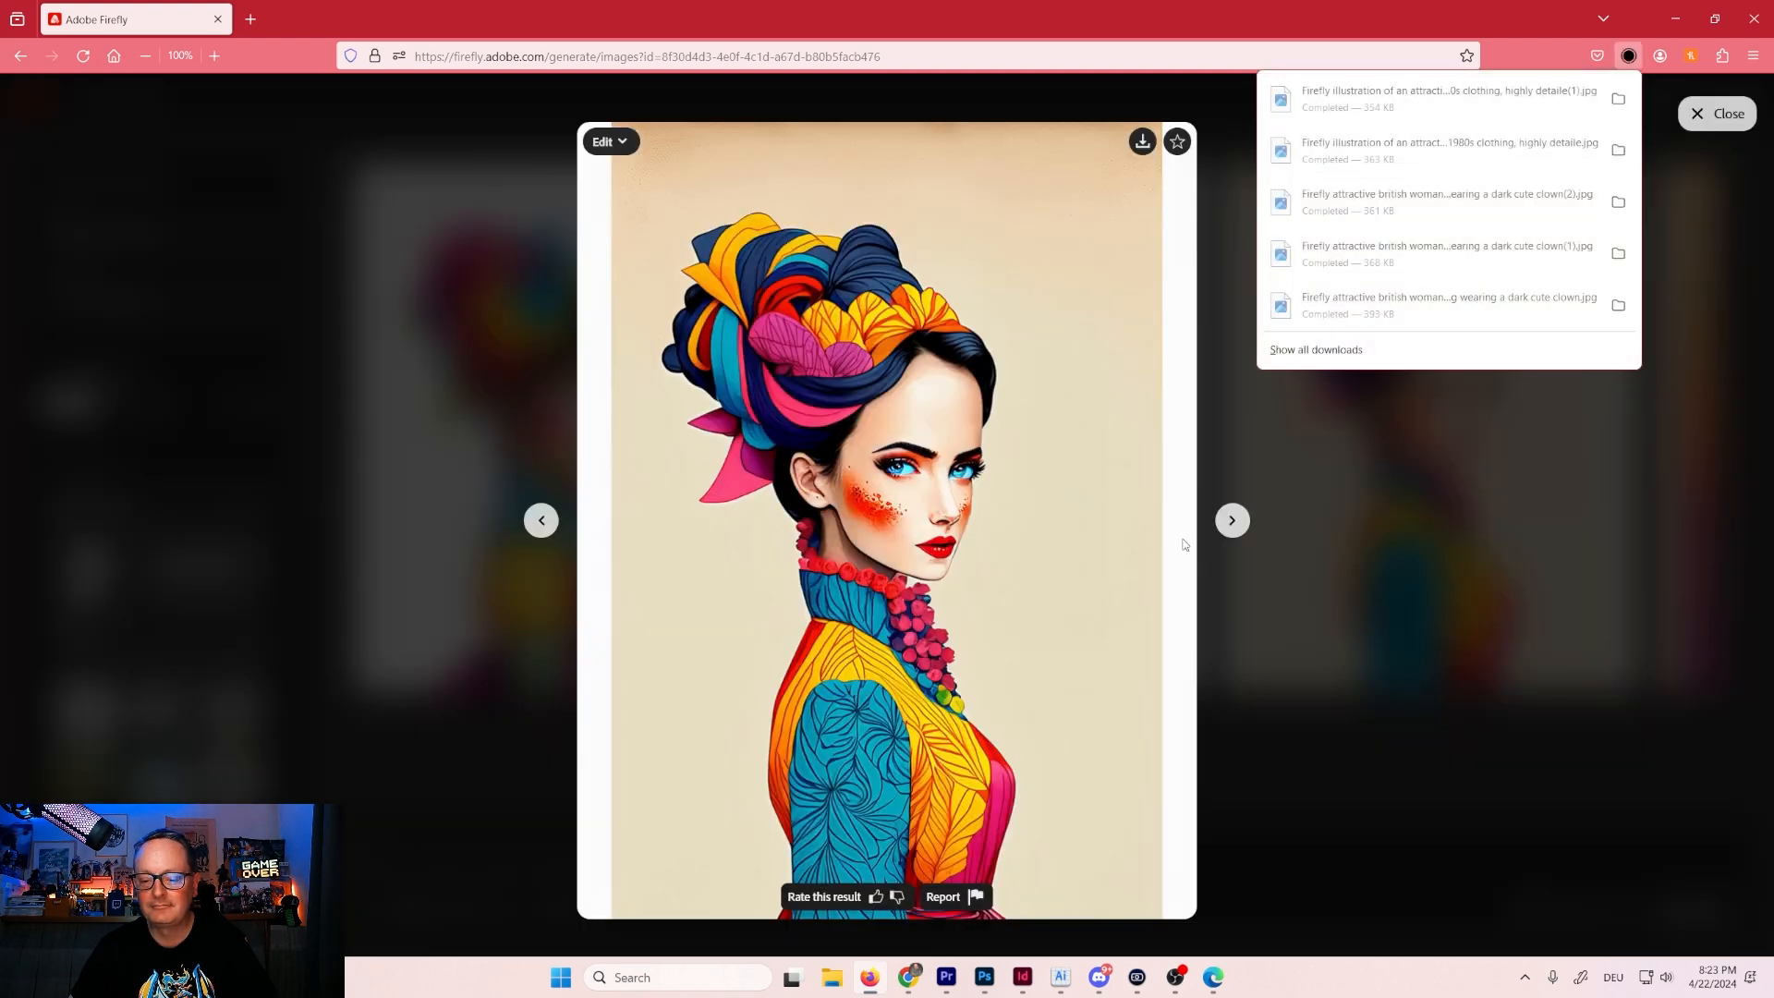
Download the fourth illustration result, the woman on the orange and purple background, and return to the results overview.
click(1237, 527)
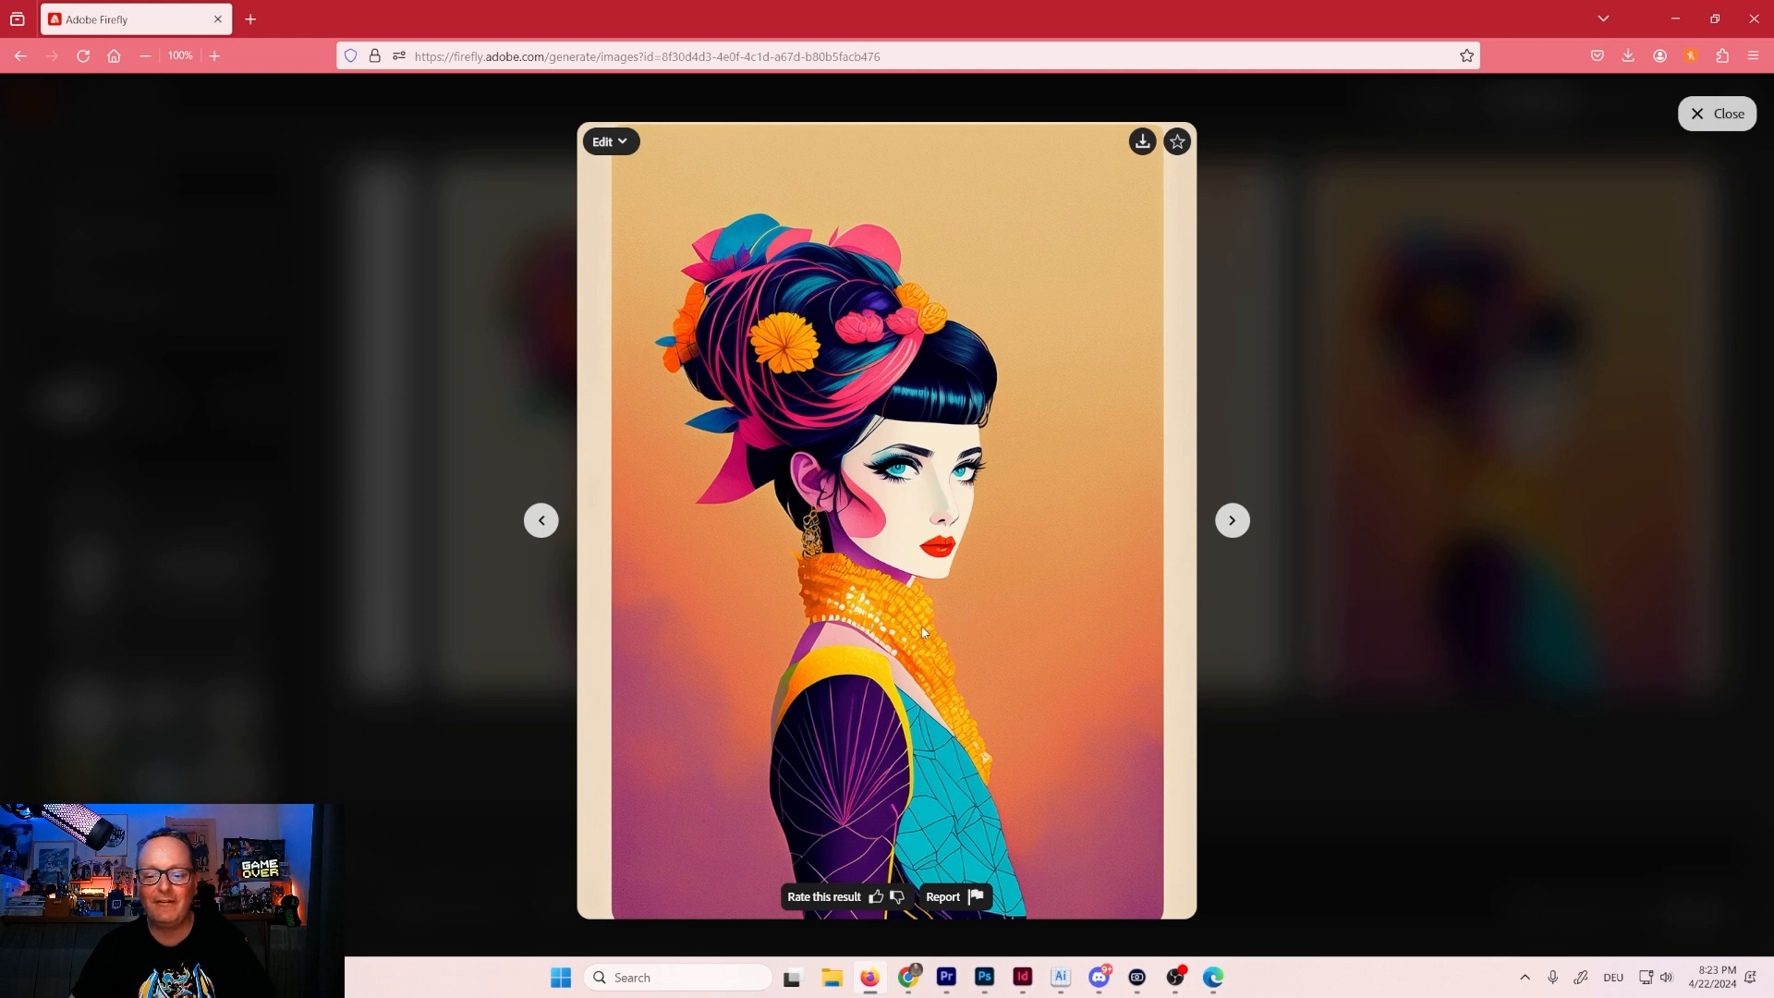
click(1136, 150)
click(1054, 718)
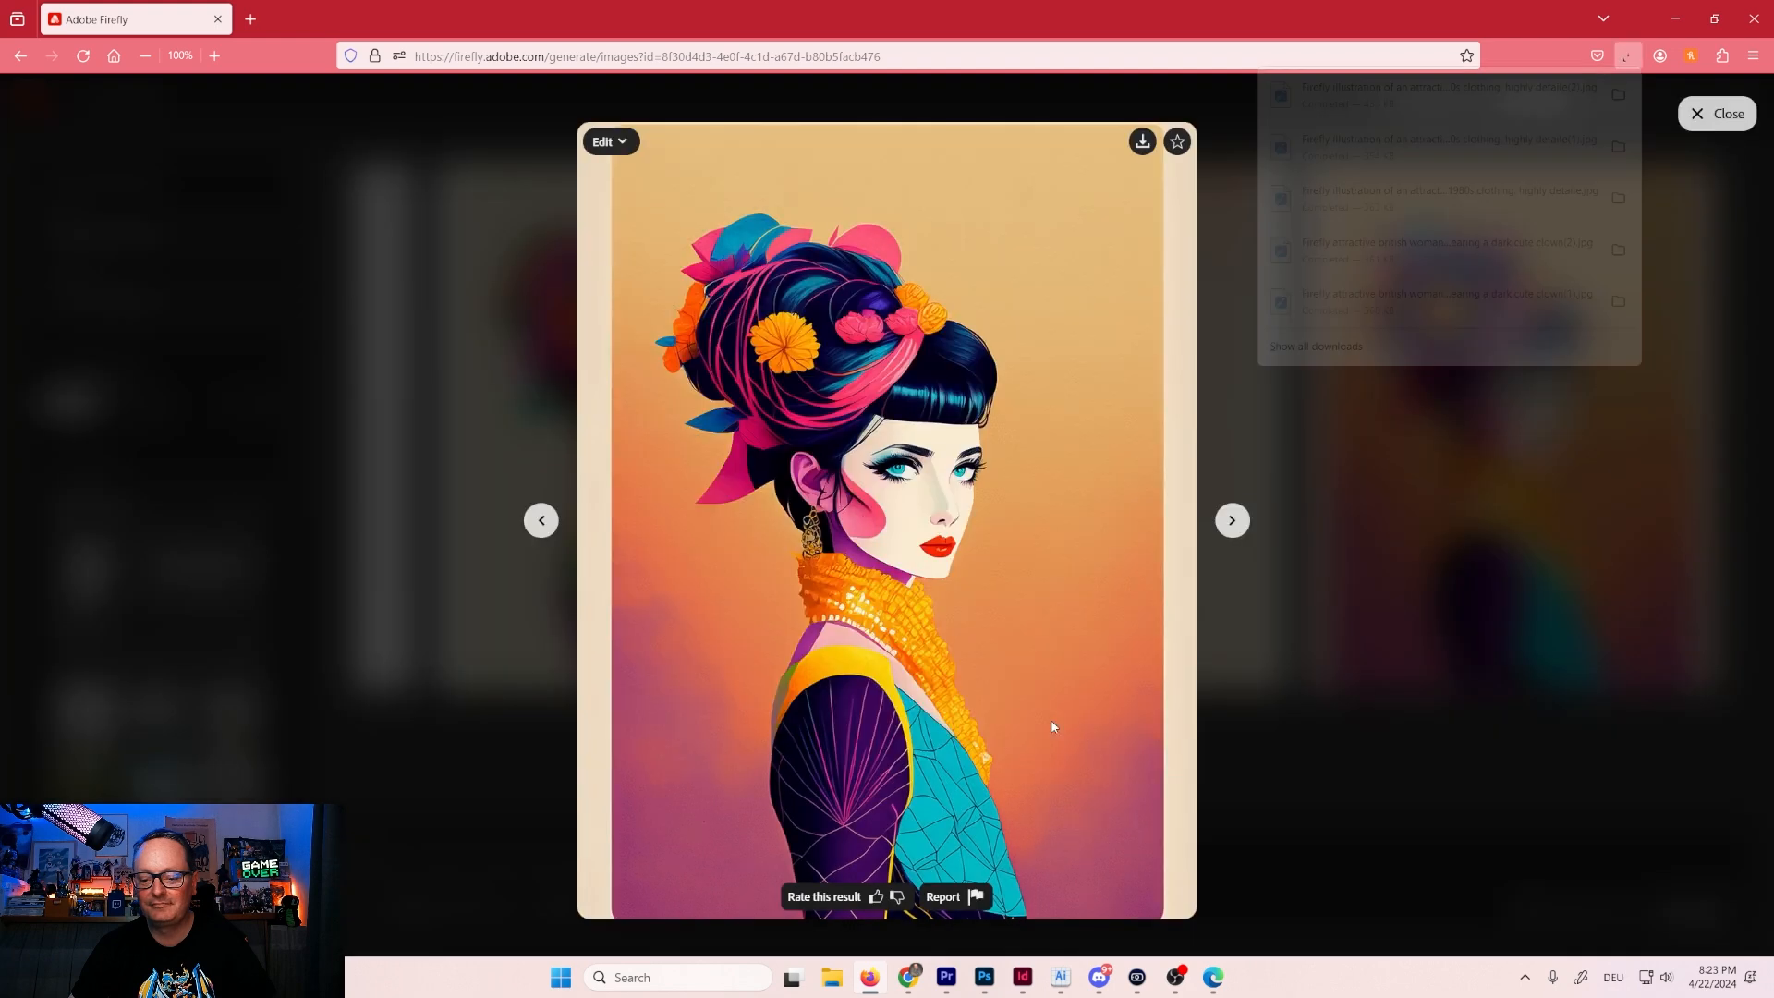
click(1232, 520)
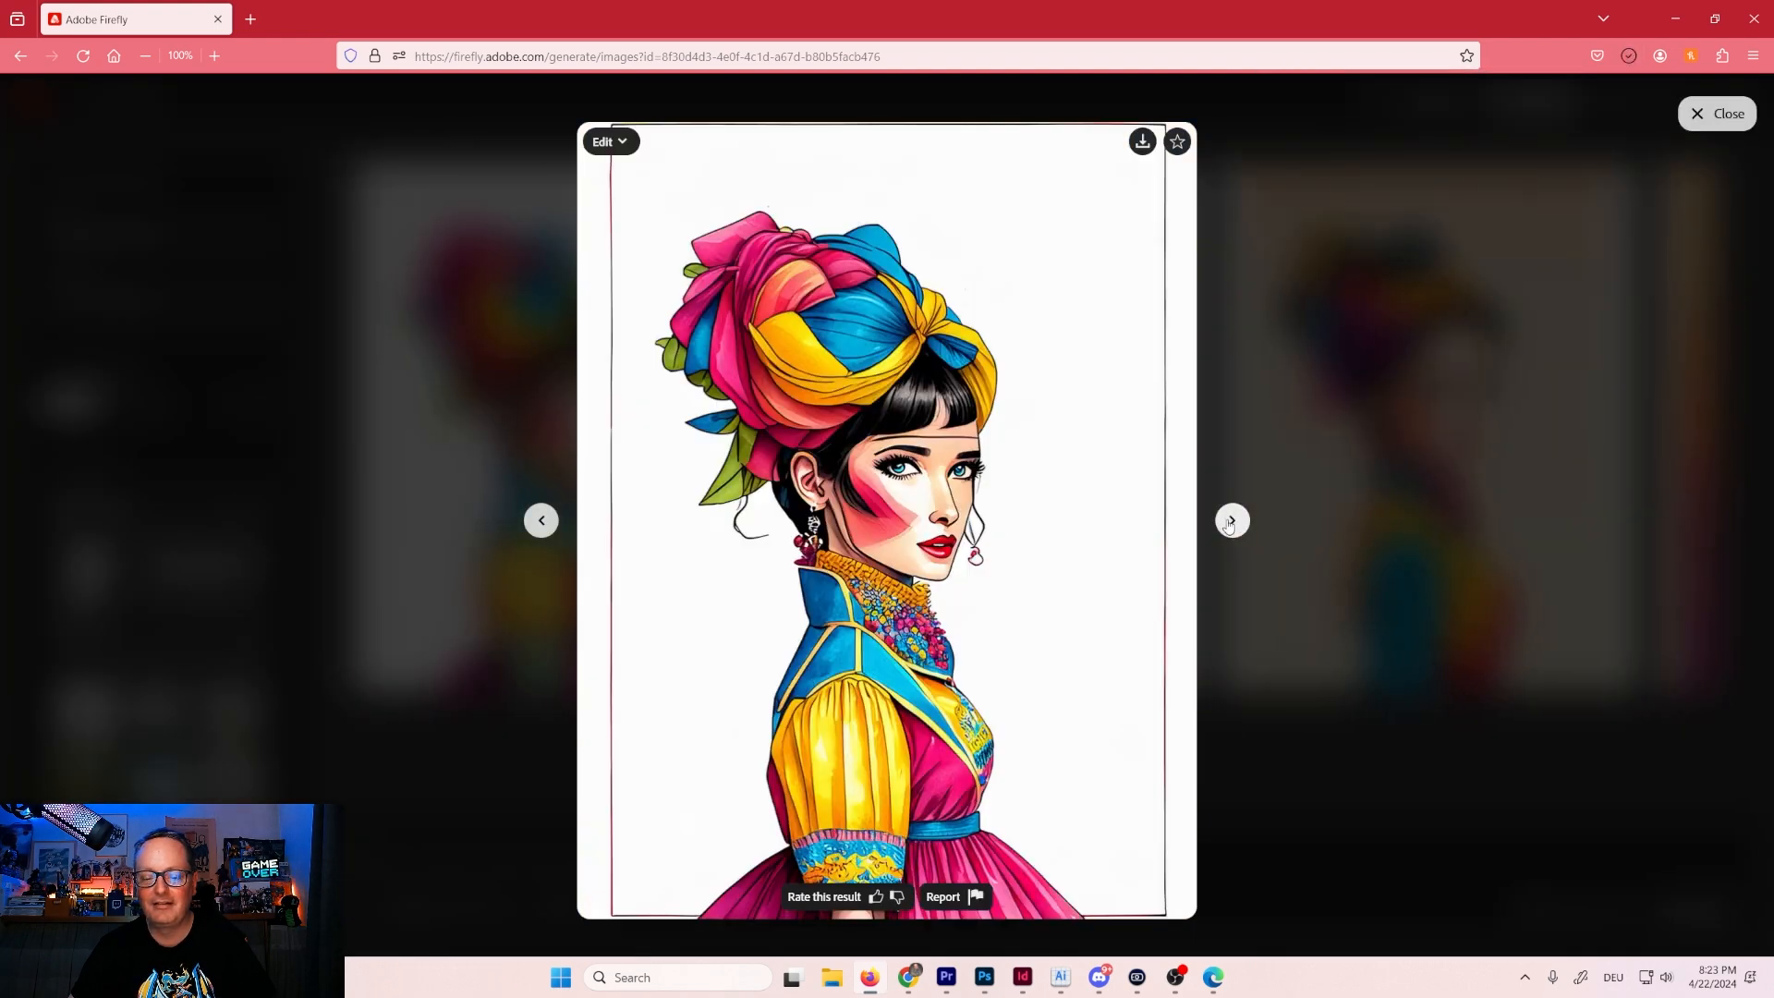
key(Escape)
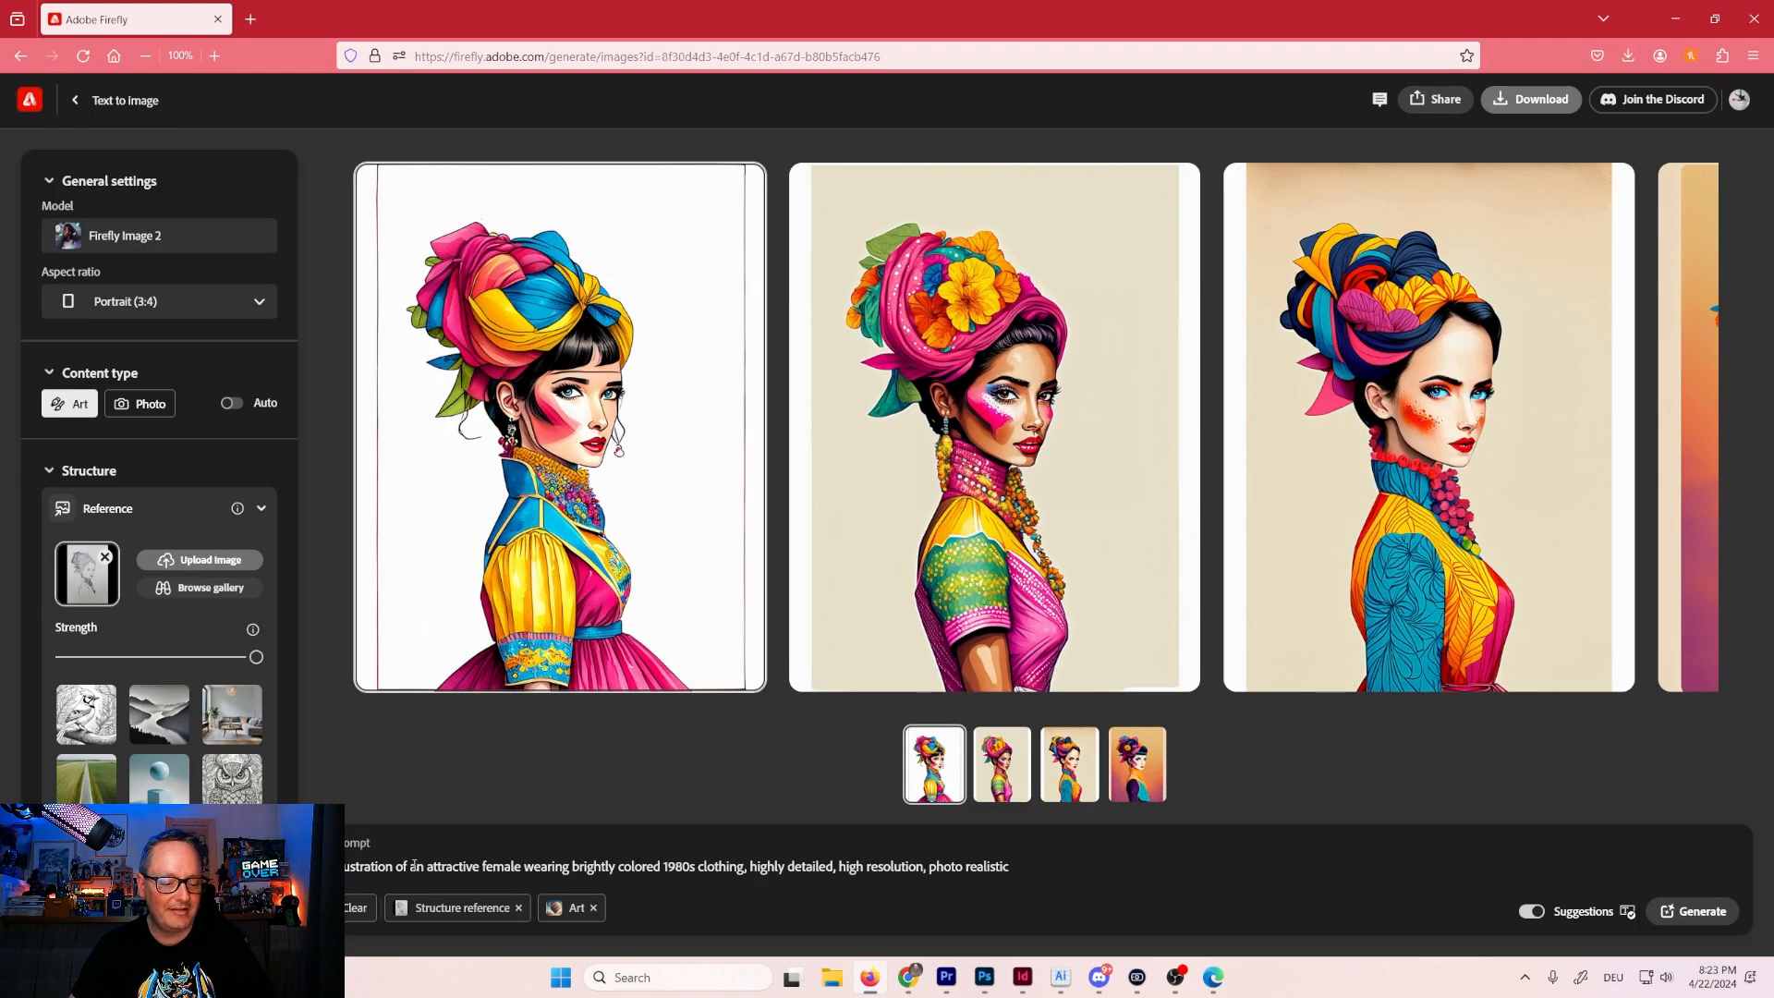
Remove "illustration of" from the start of the prompt and generate a new set of images.
drag(410, 865, 335, 865)
key(BackSpace)
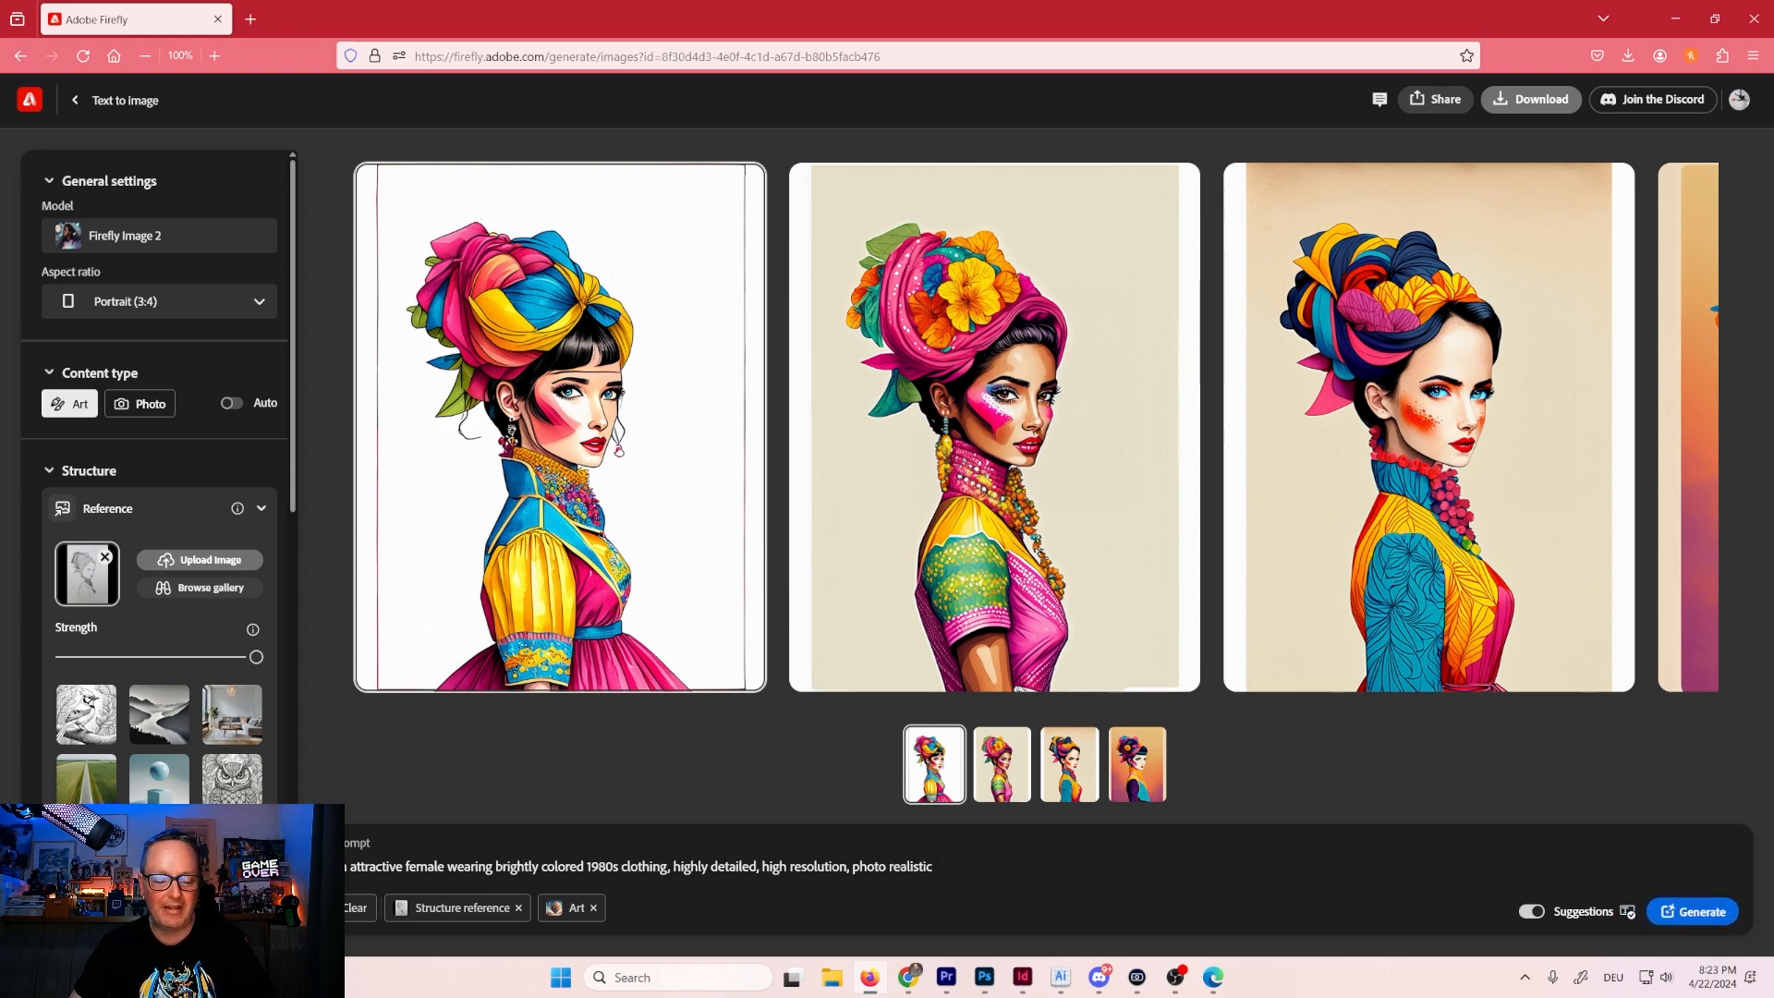
key(Return)
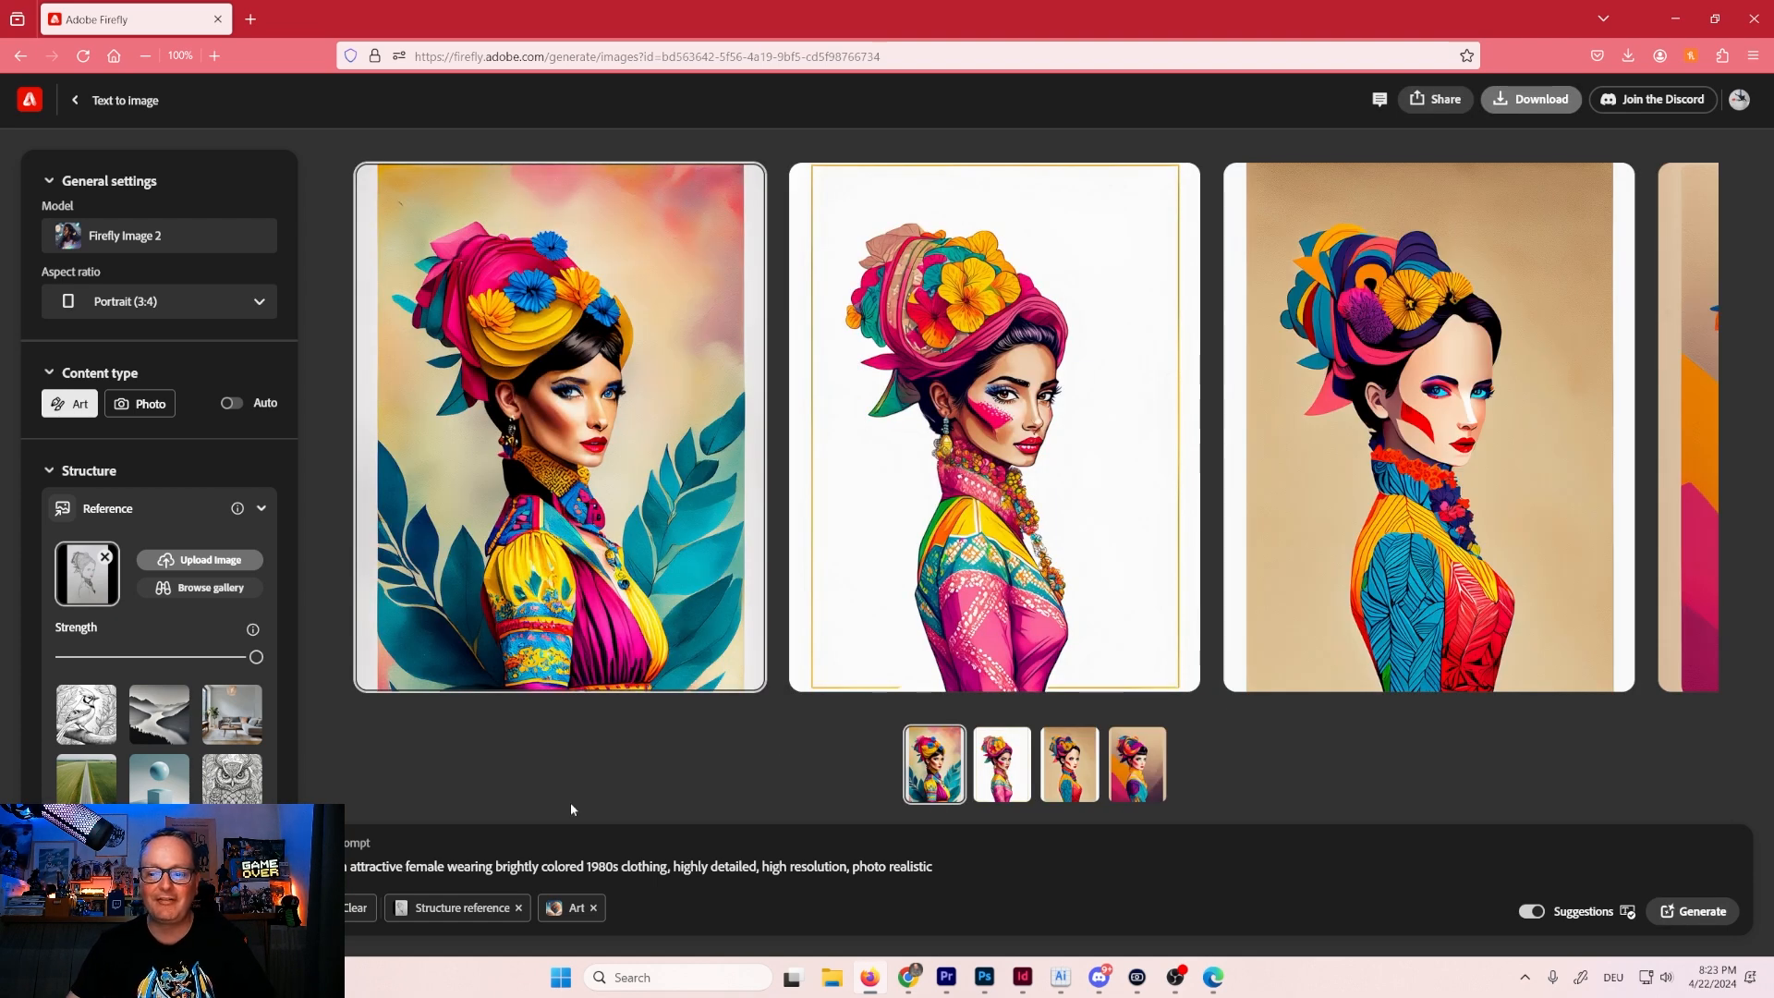
Download the second new result, the woman with the flowered turban on white, view the last two results enlarged, and close the preview.
click(704, 460)
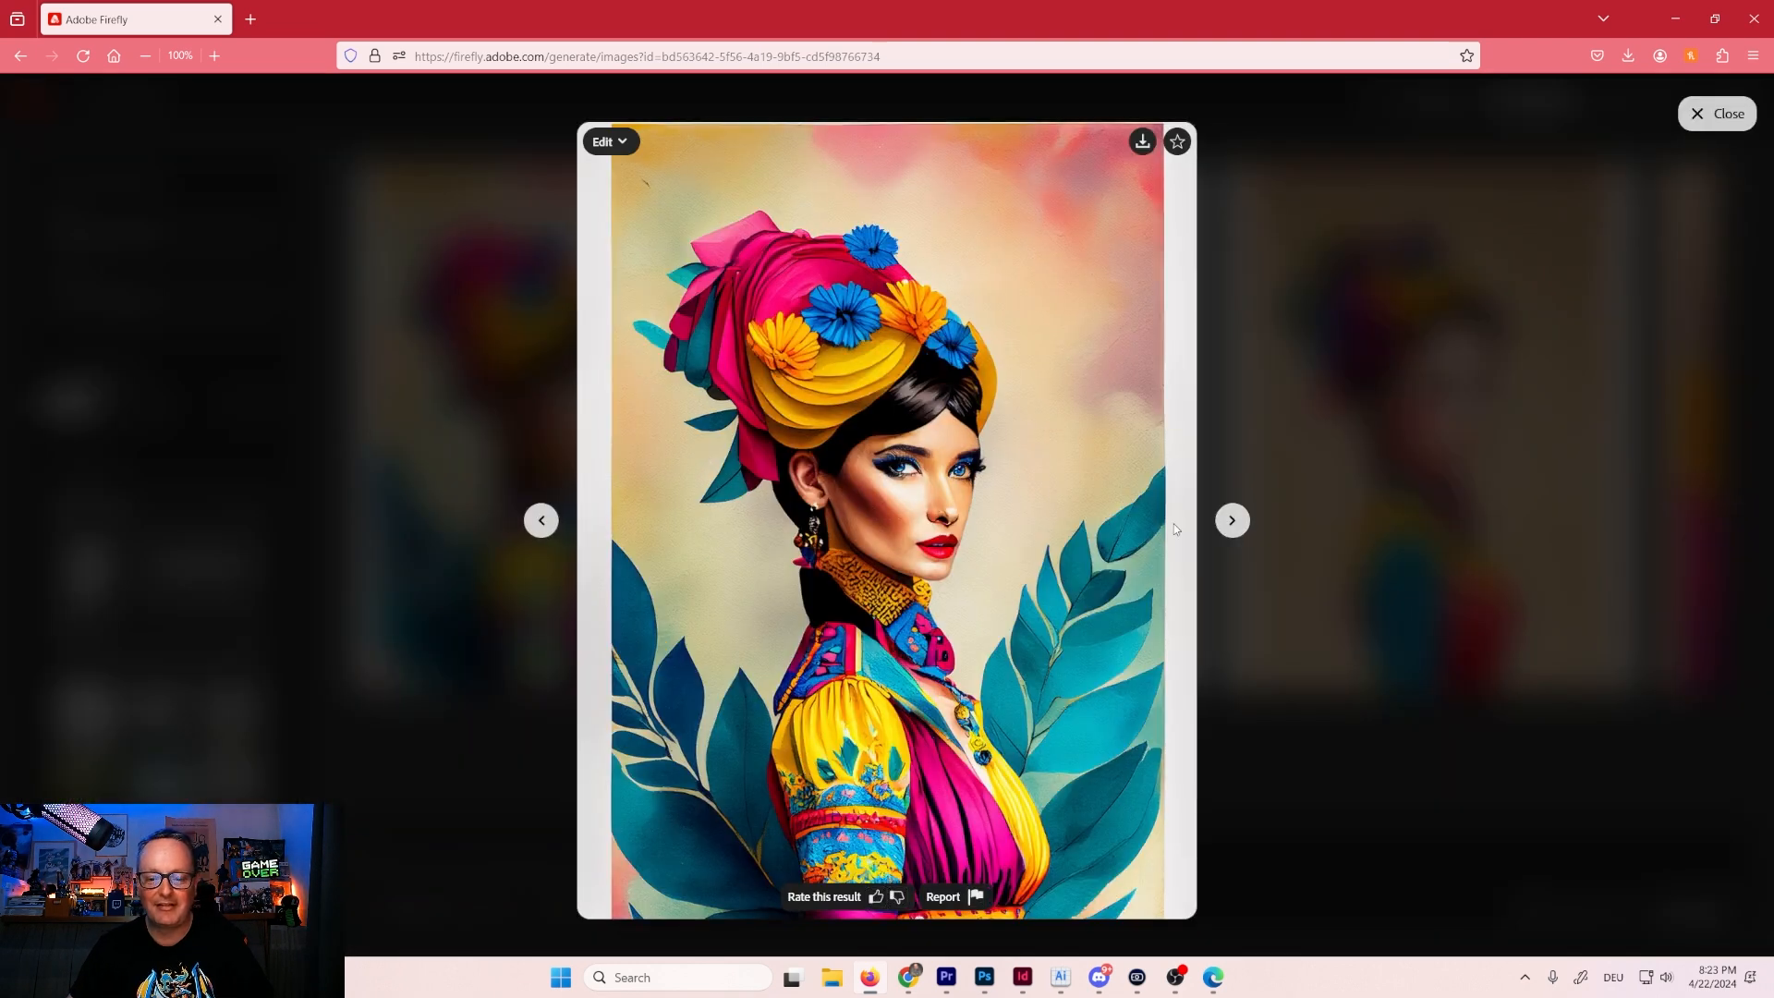
click(1233, 521)
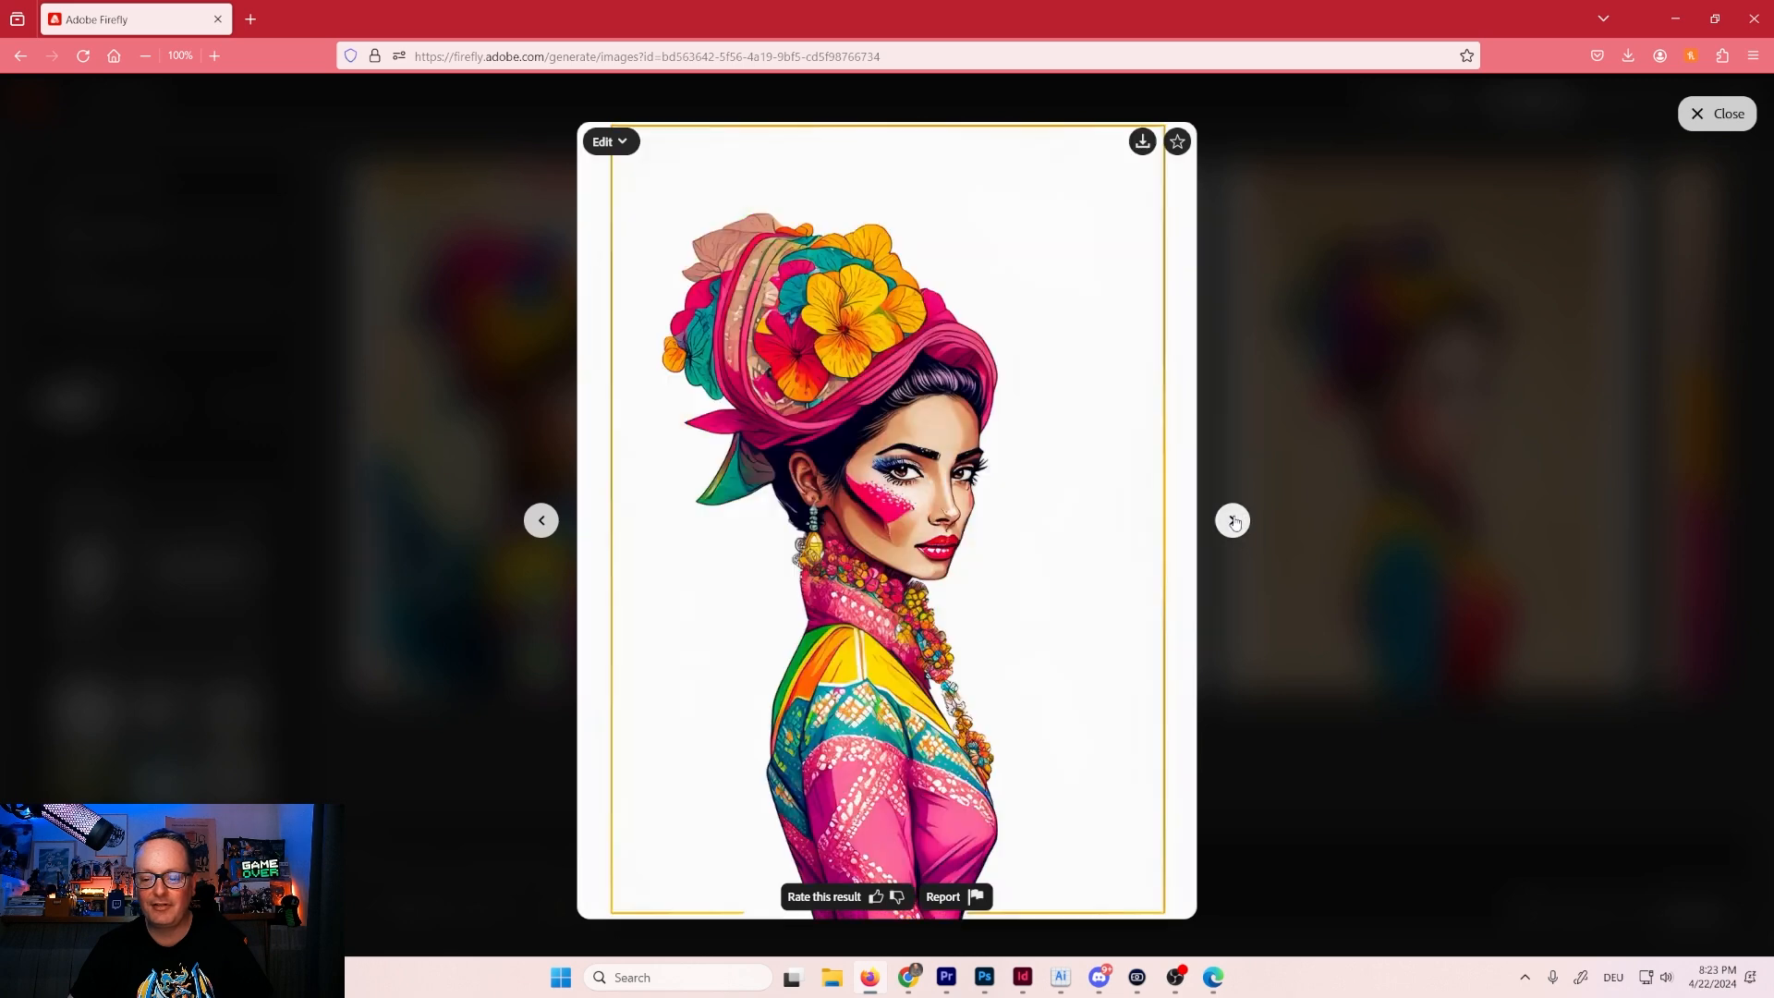
click(1143, 142)
click(1054, 717)
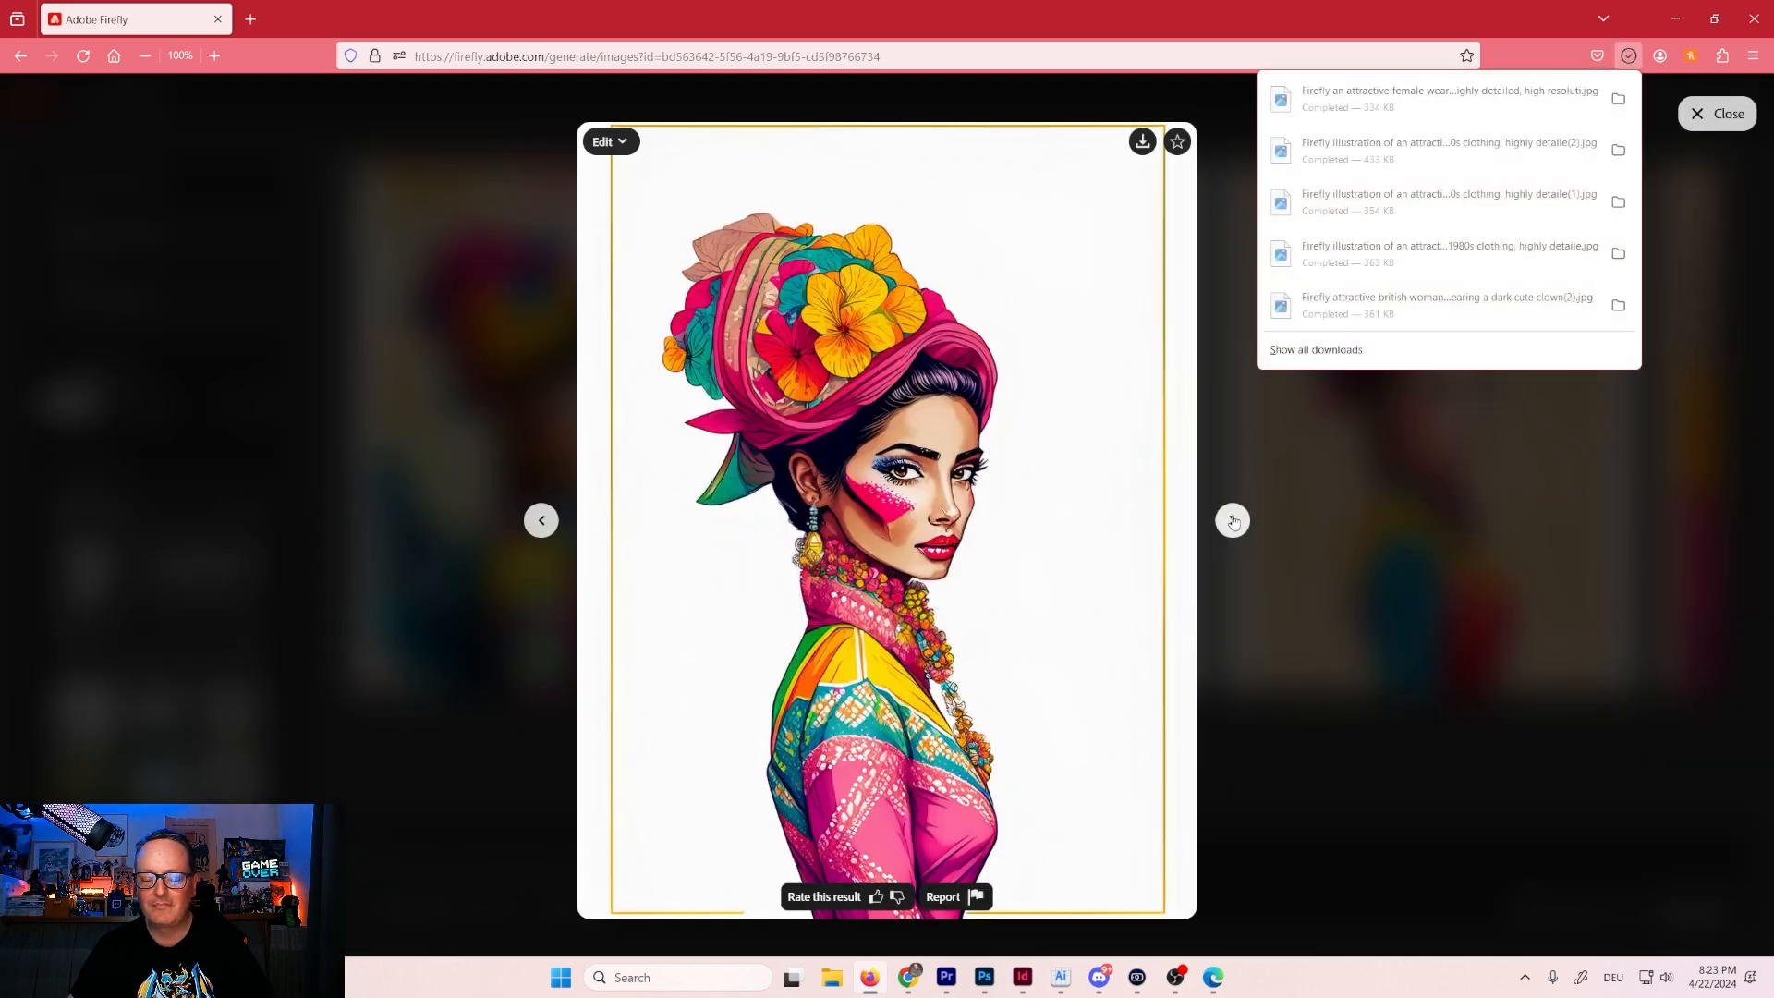
click(1232, 521)
click(1232, 521)
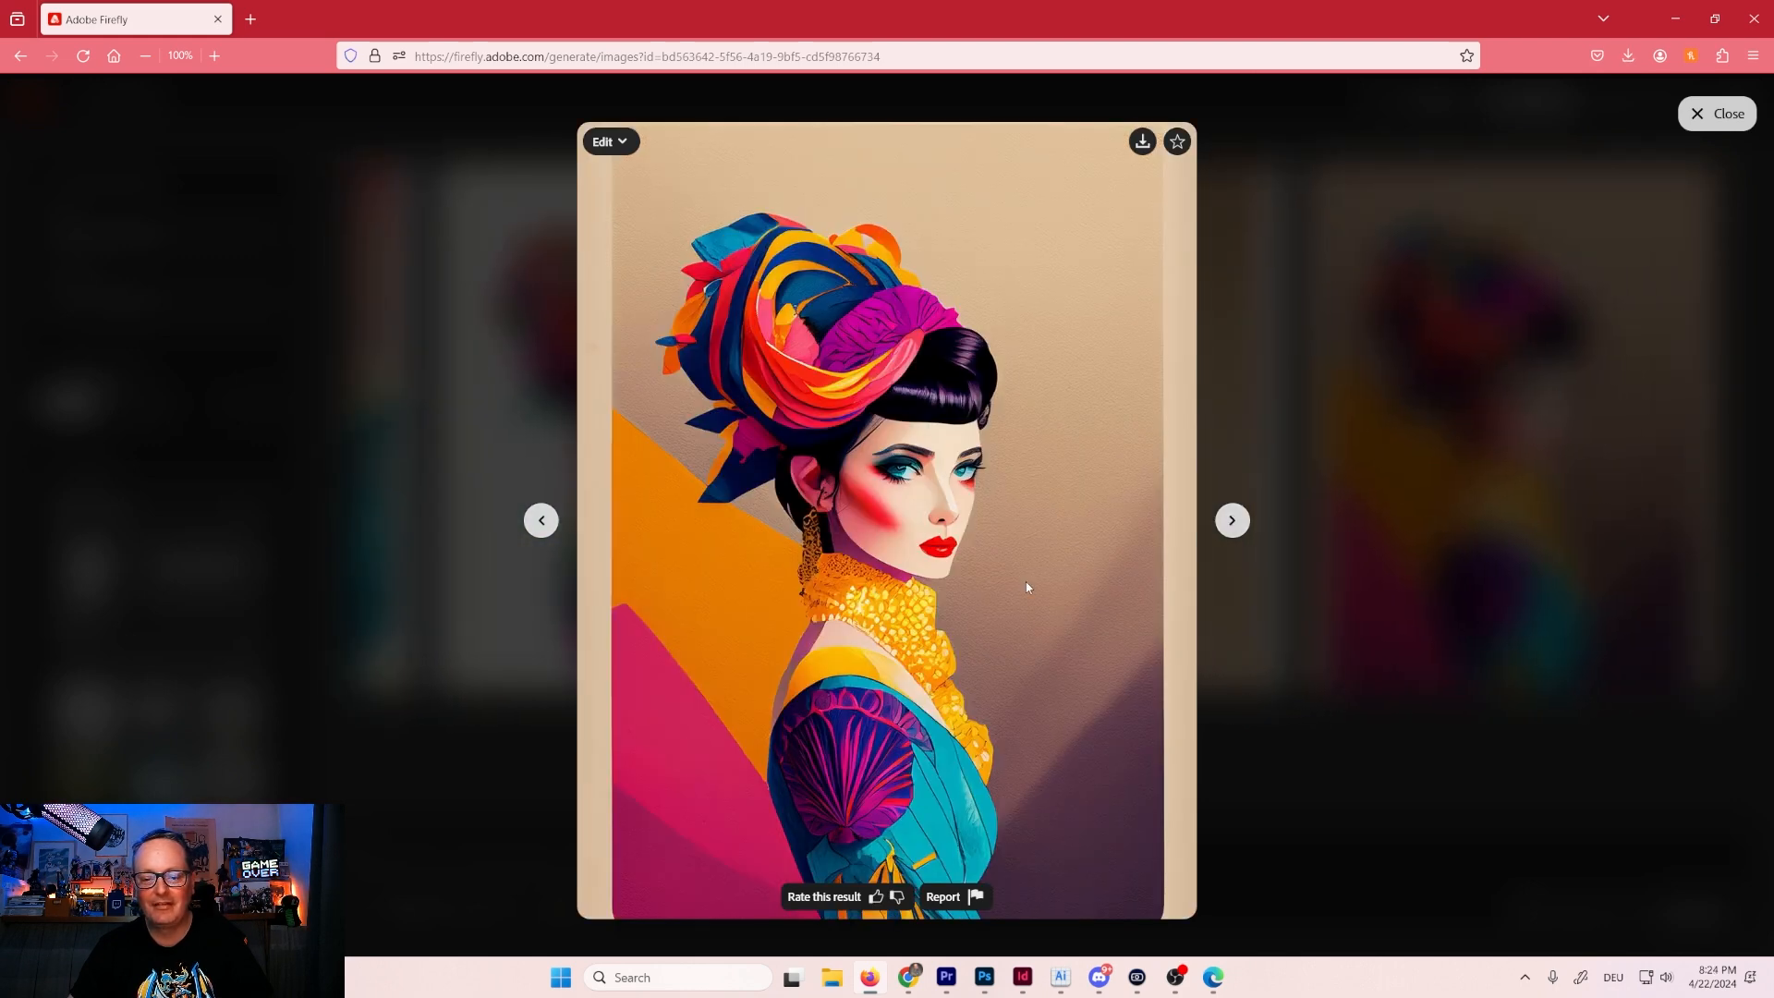
click(1283, 796)
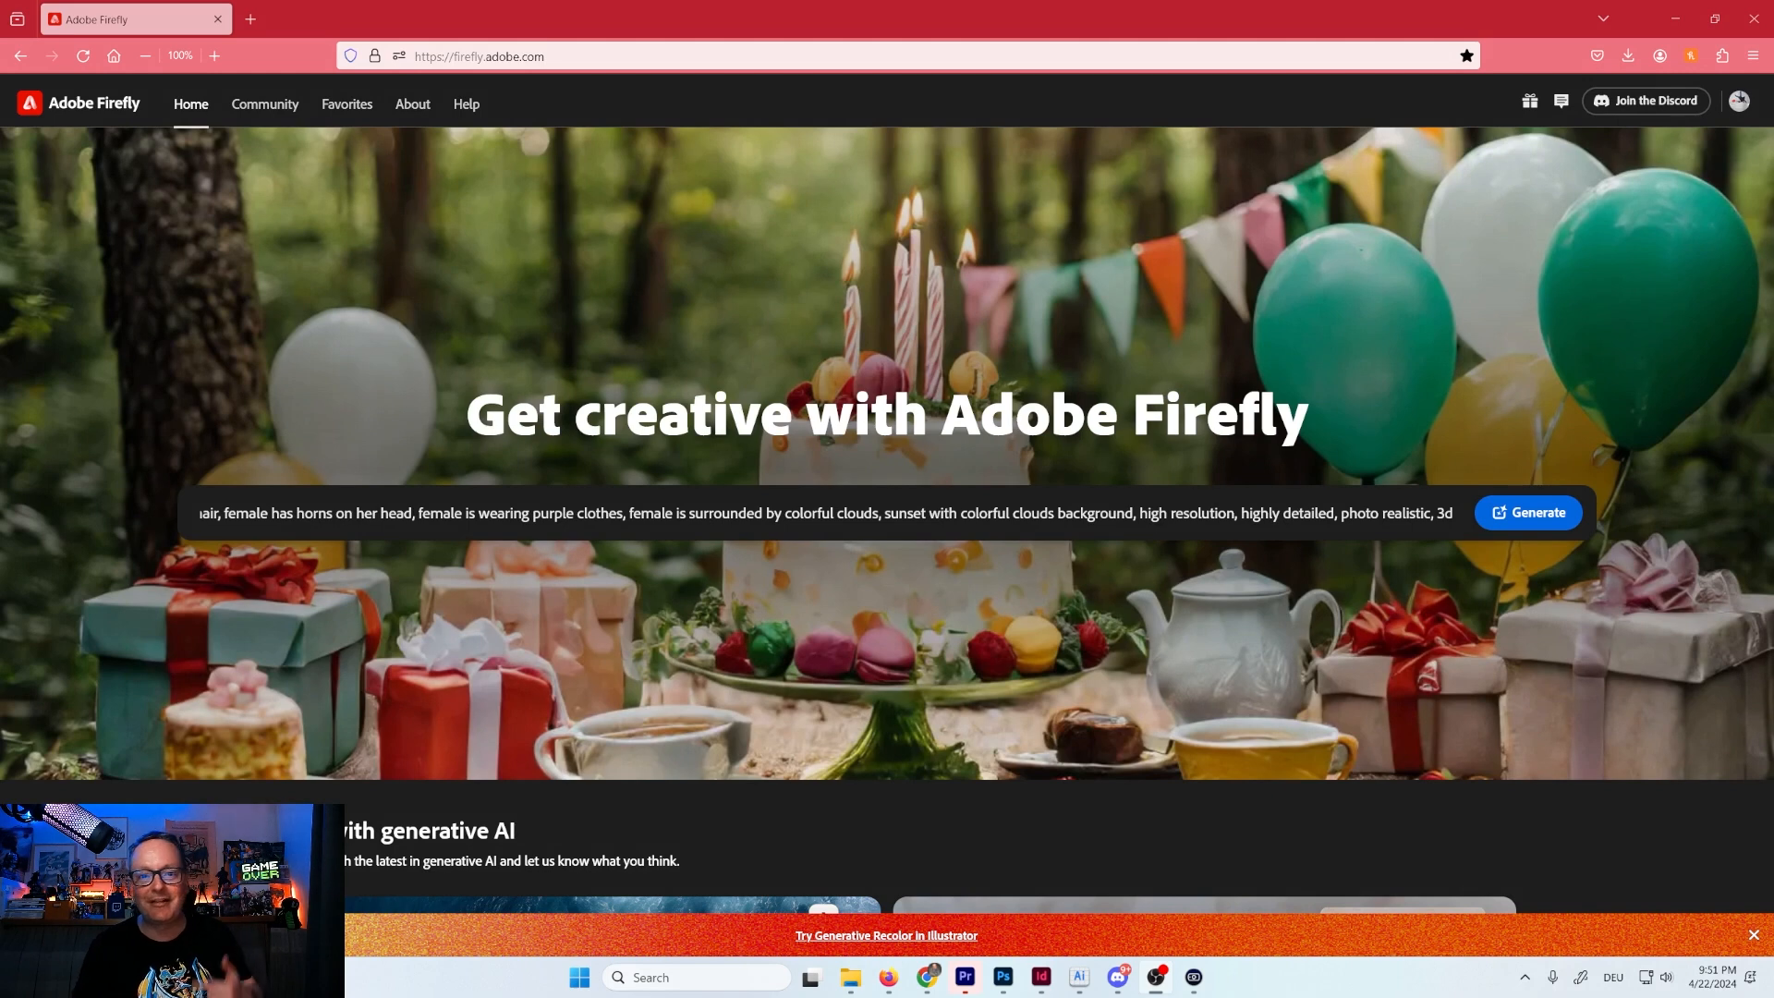
Generate images from the home page's pink-haired horned female prompt and upload the matching pink-haired horned woman drawing as structure reference.
click(1510, 512)
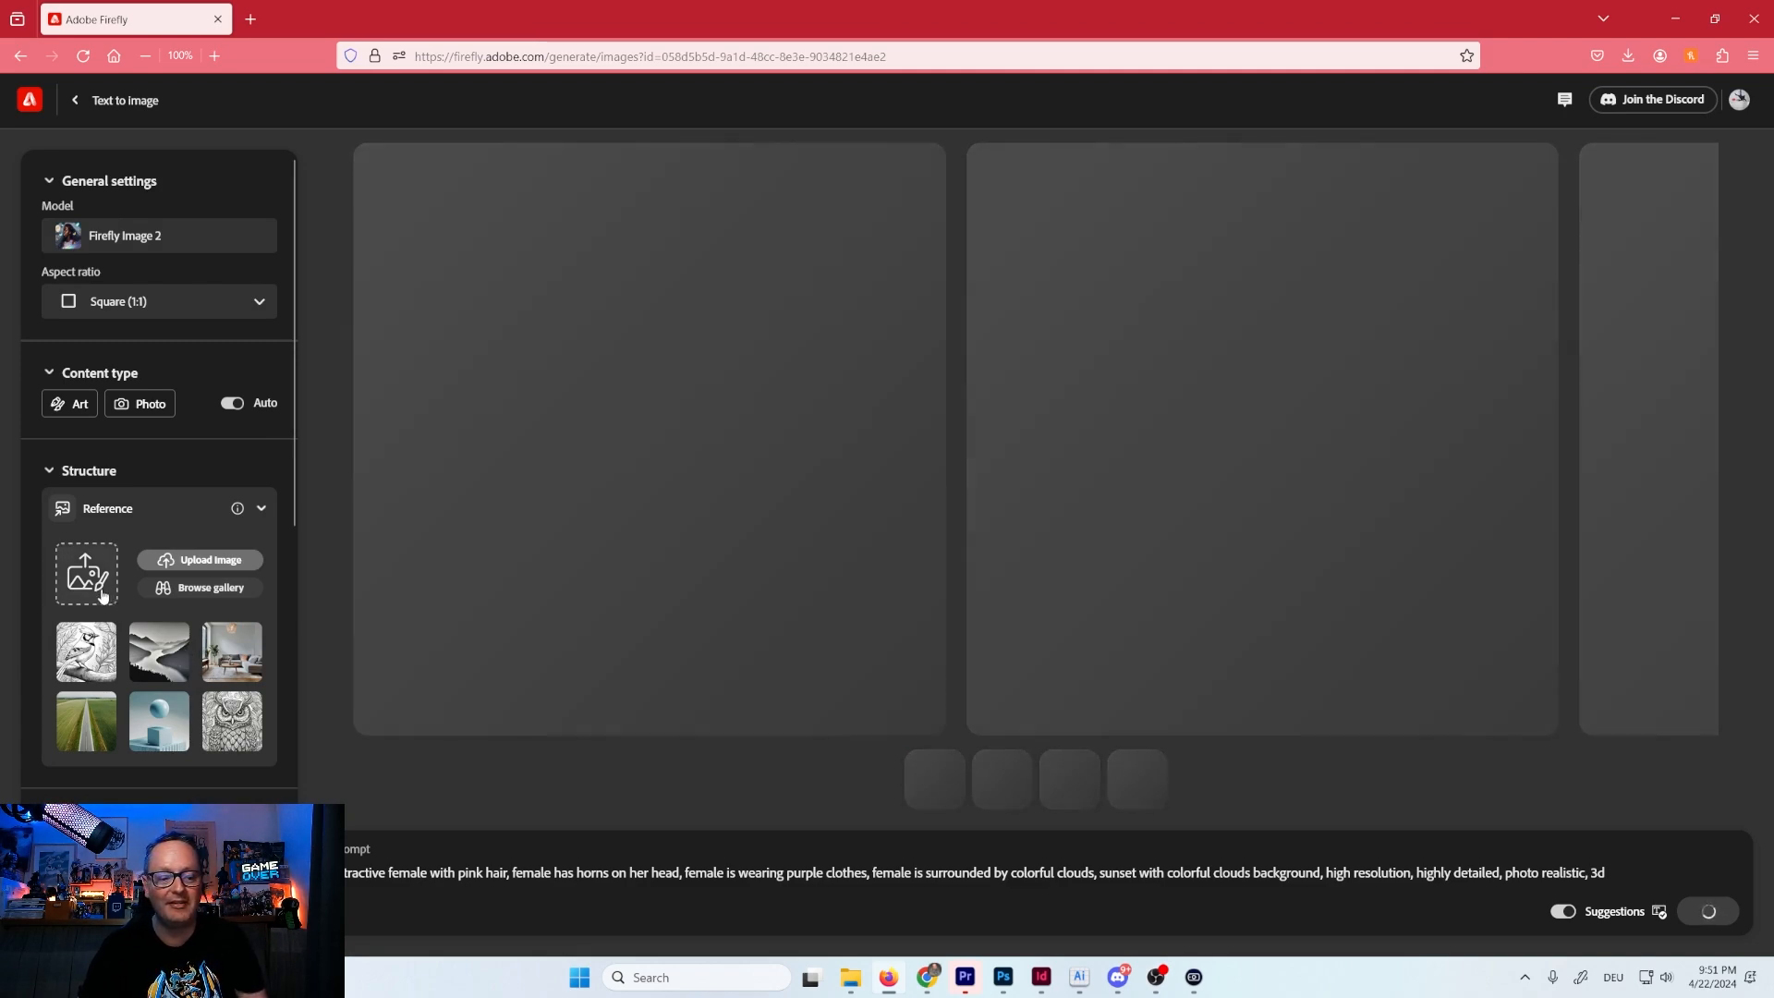
click(102, 596)
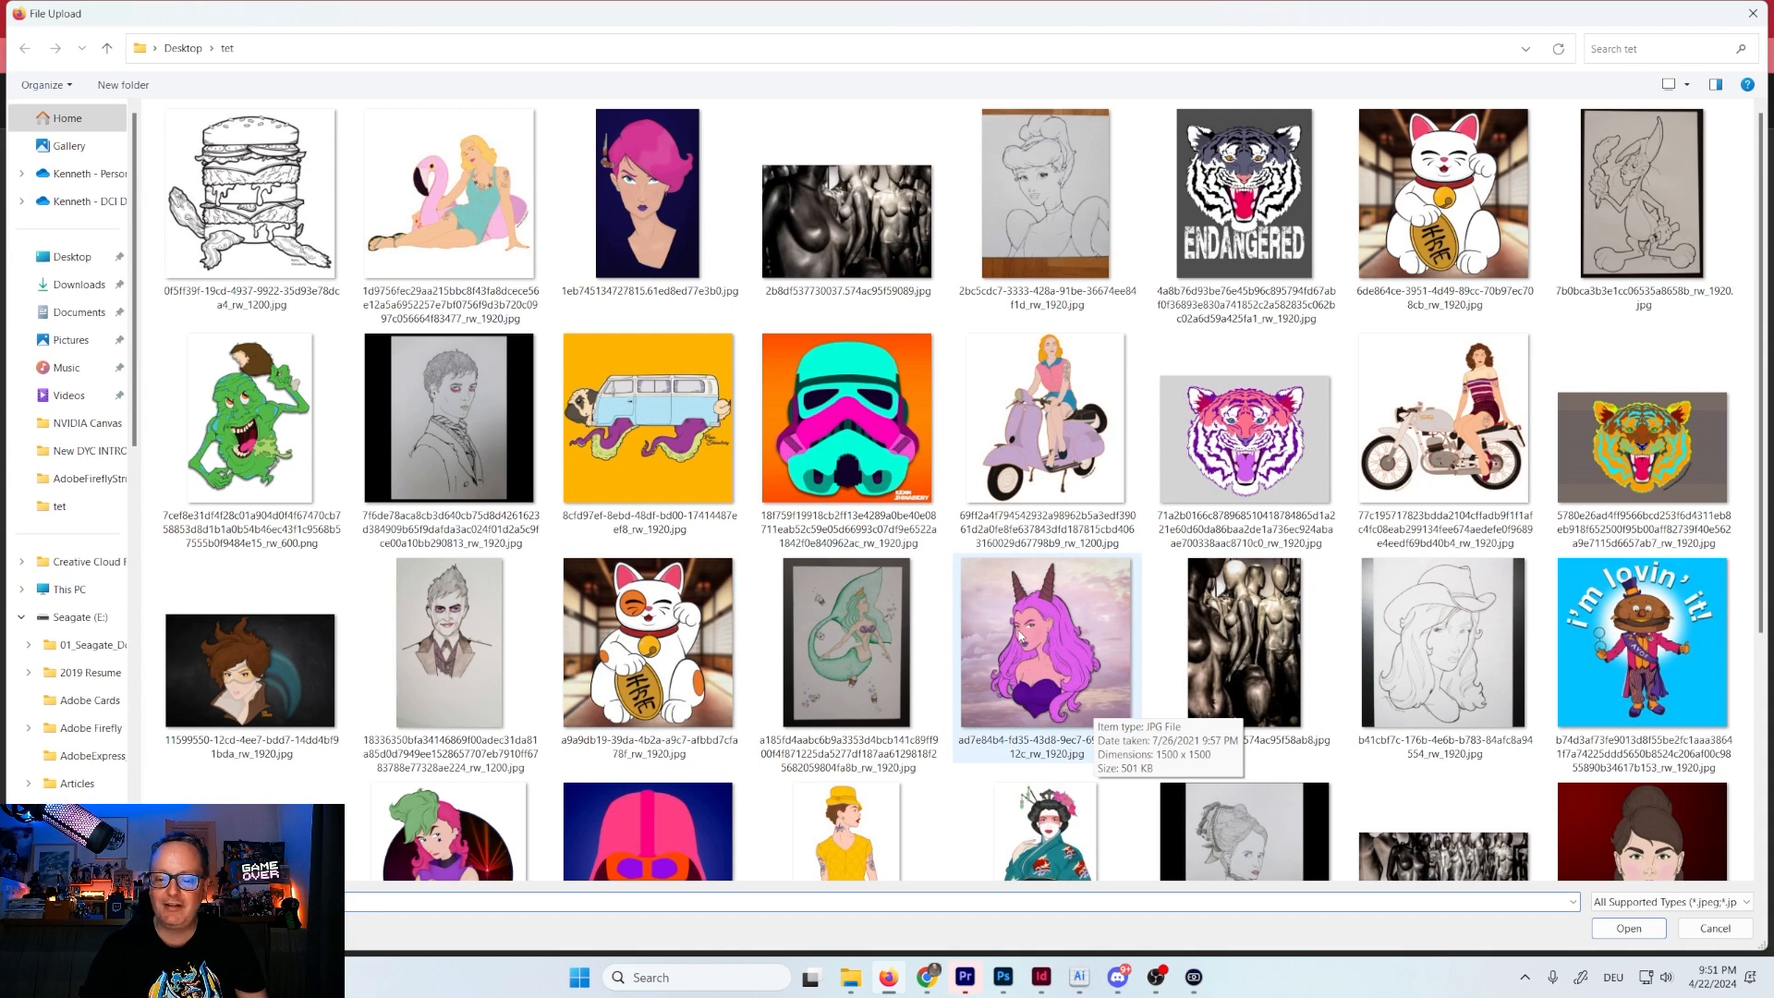
double_click(1079, 656)
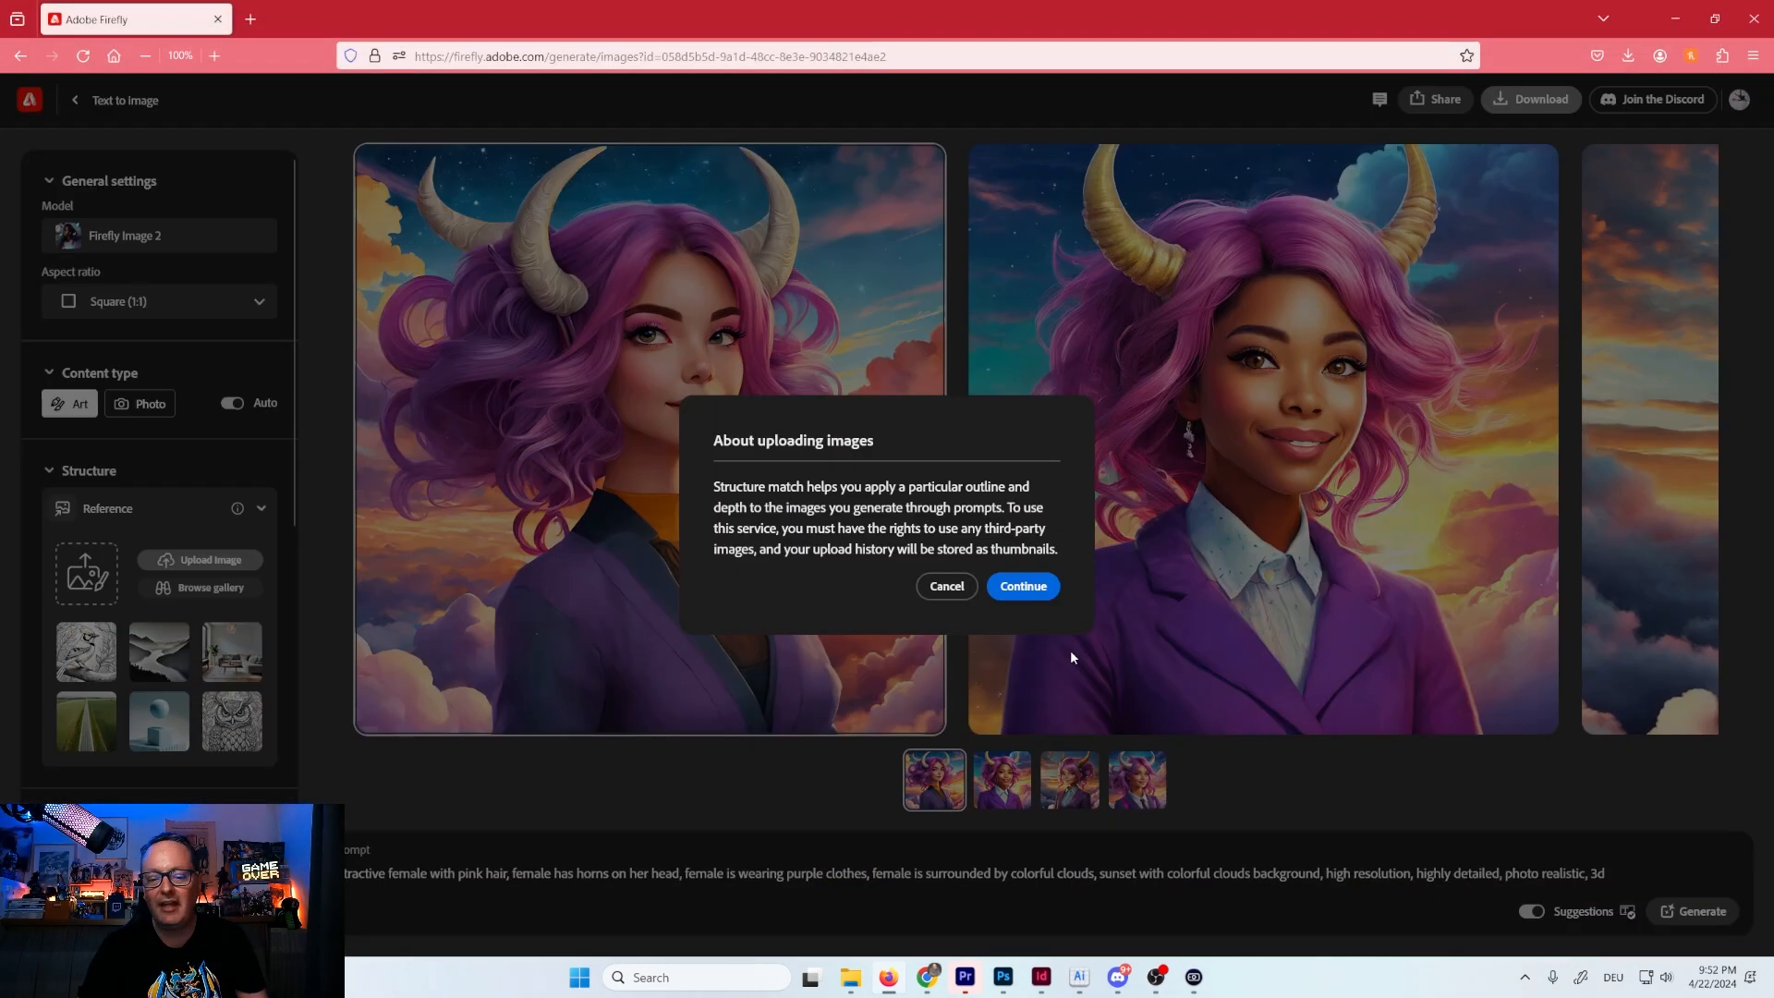
click(1023, 585)
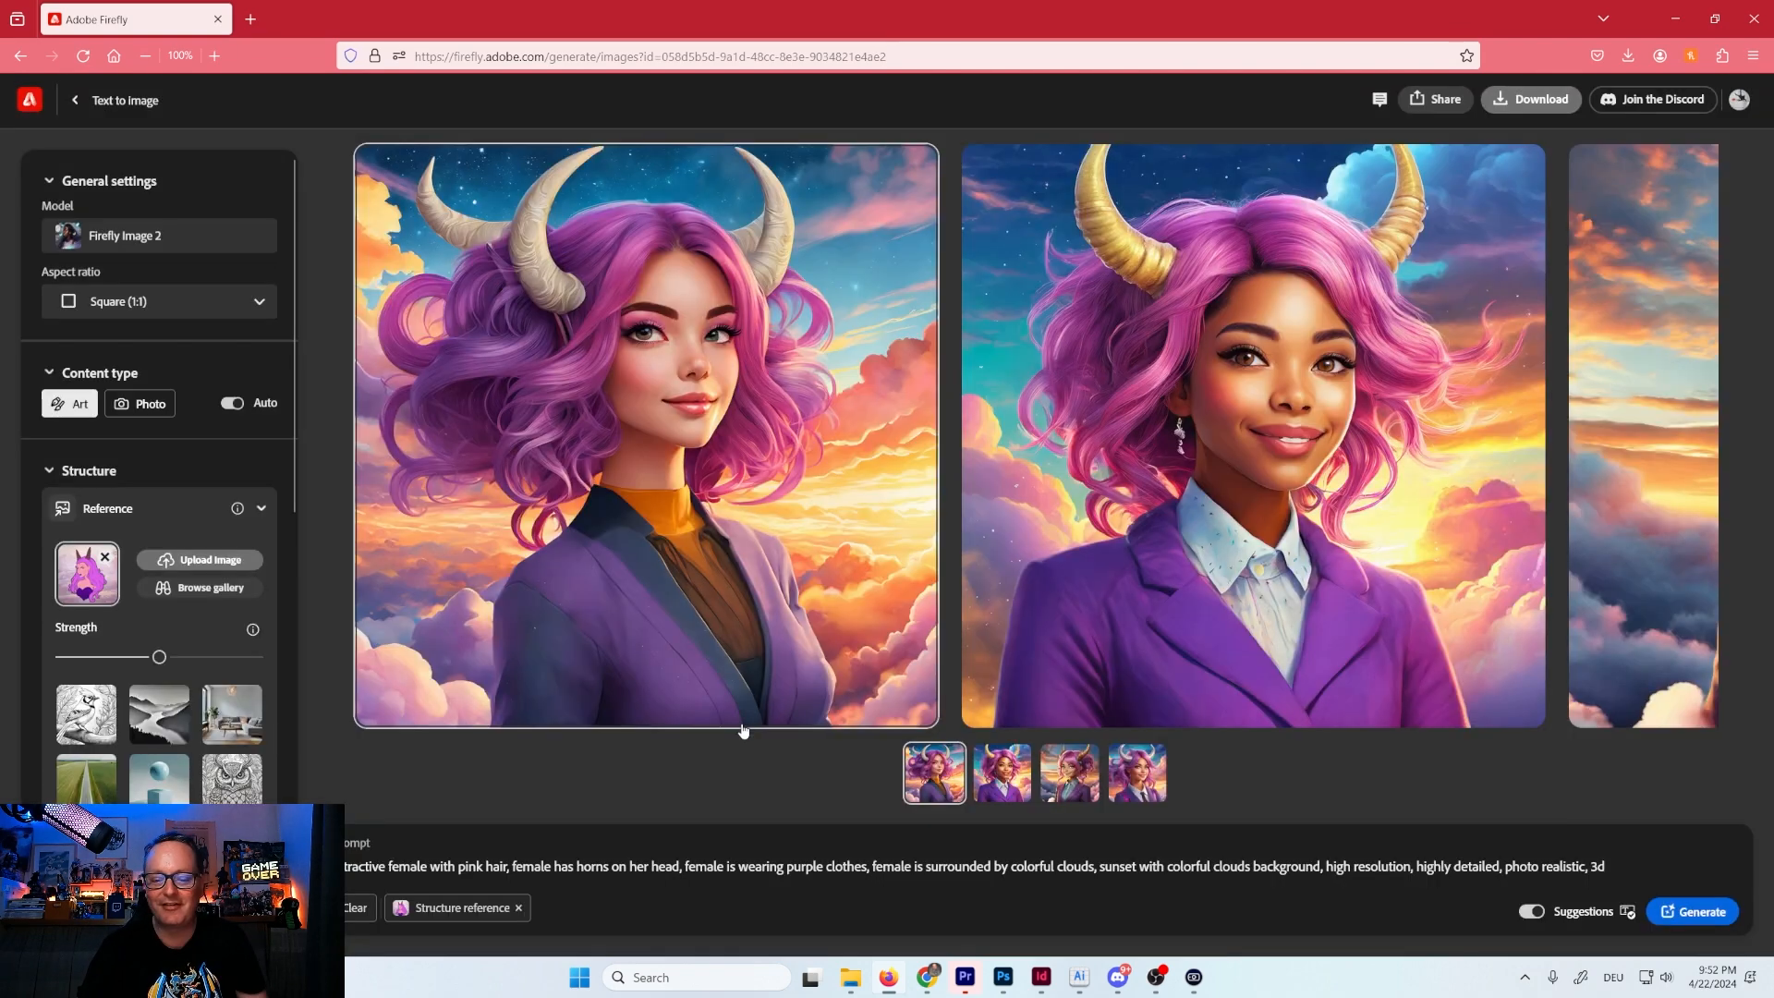
Download the first two results, the woman with pale curved horns and the one with golden horns.
click(798, 452)
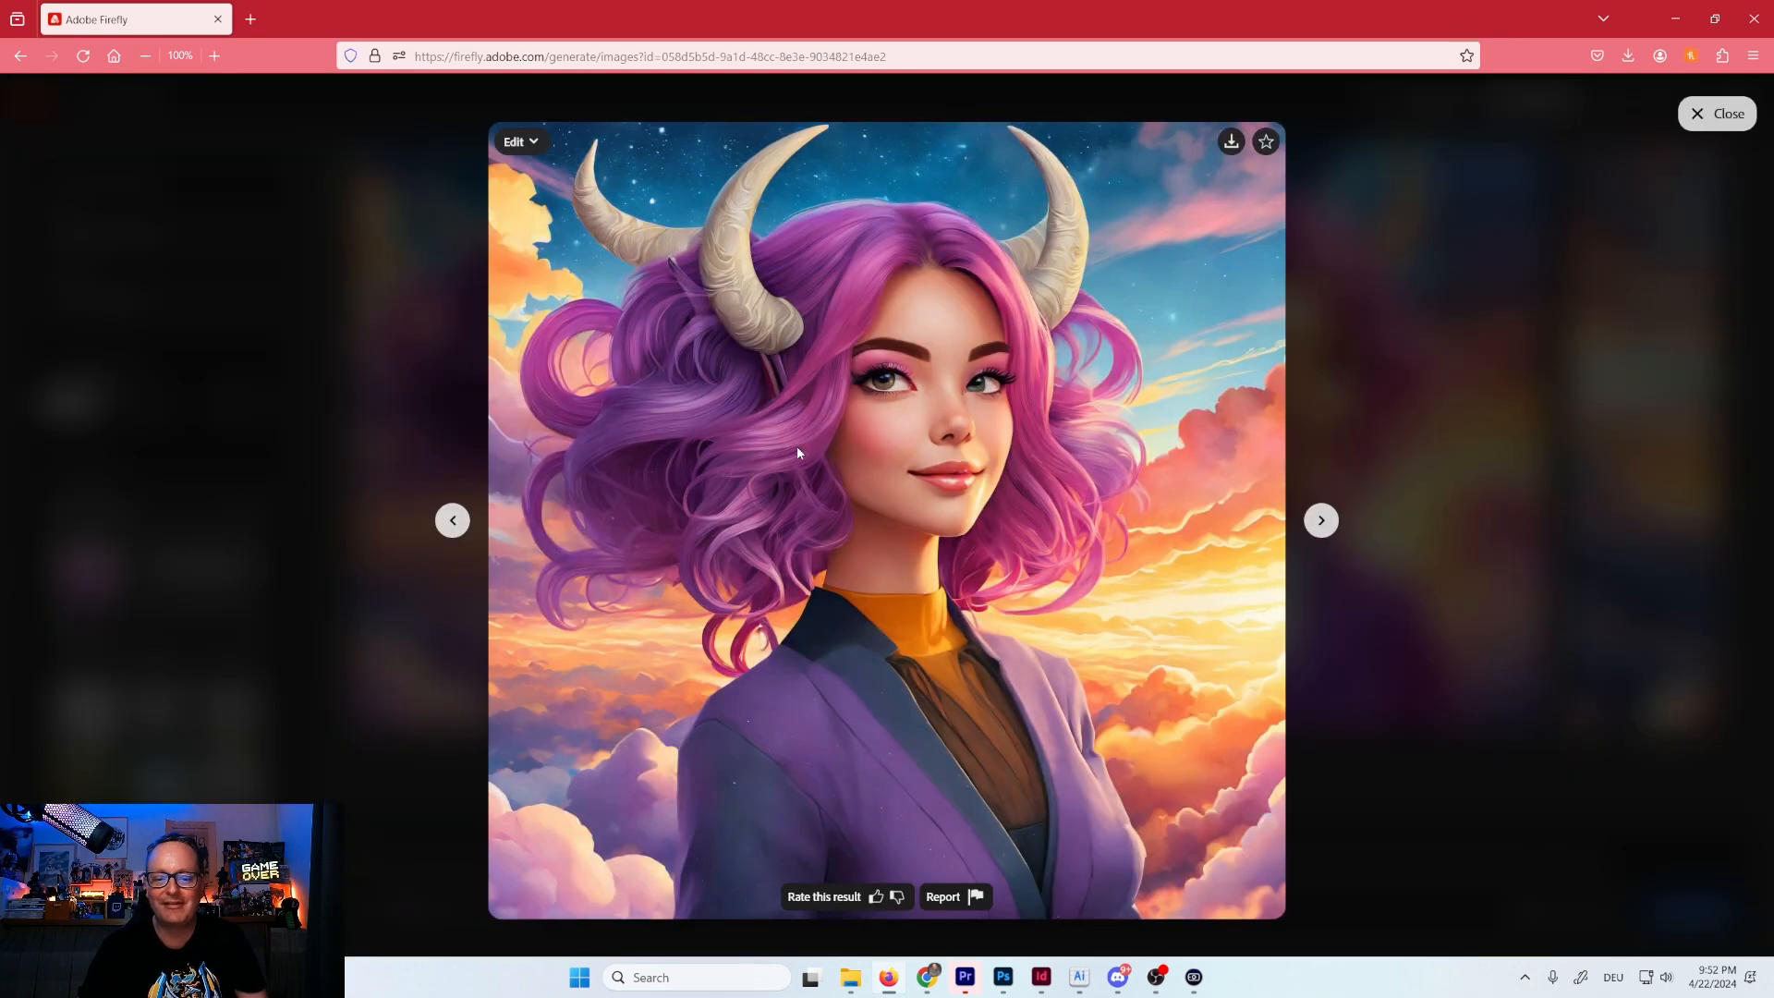
click(1230, 143)
click(1054, 720)
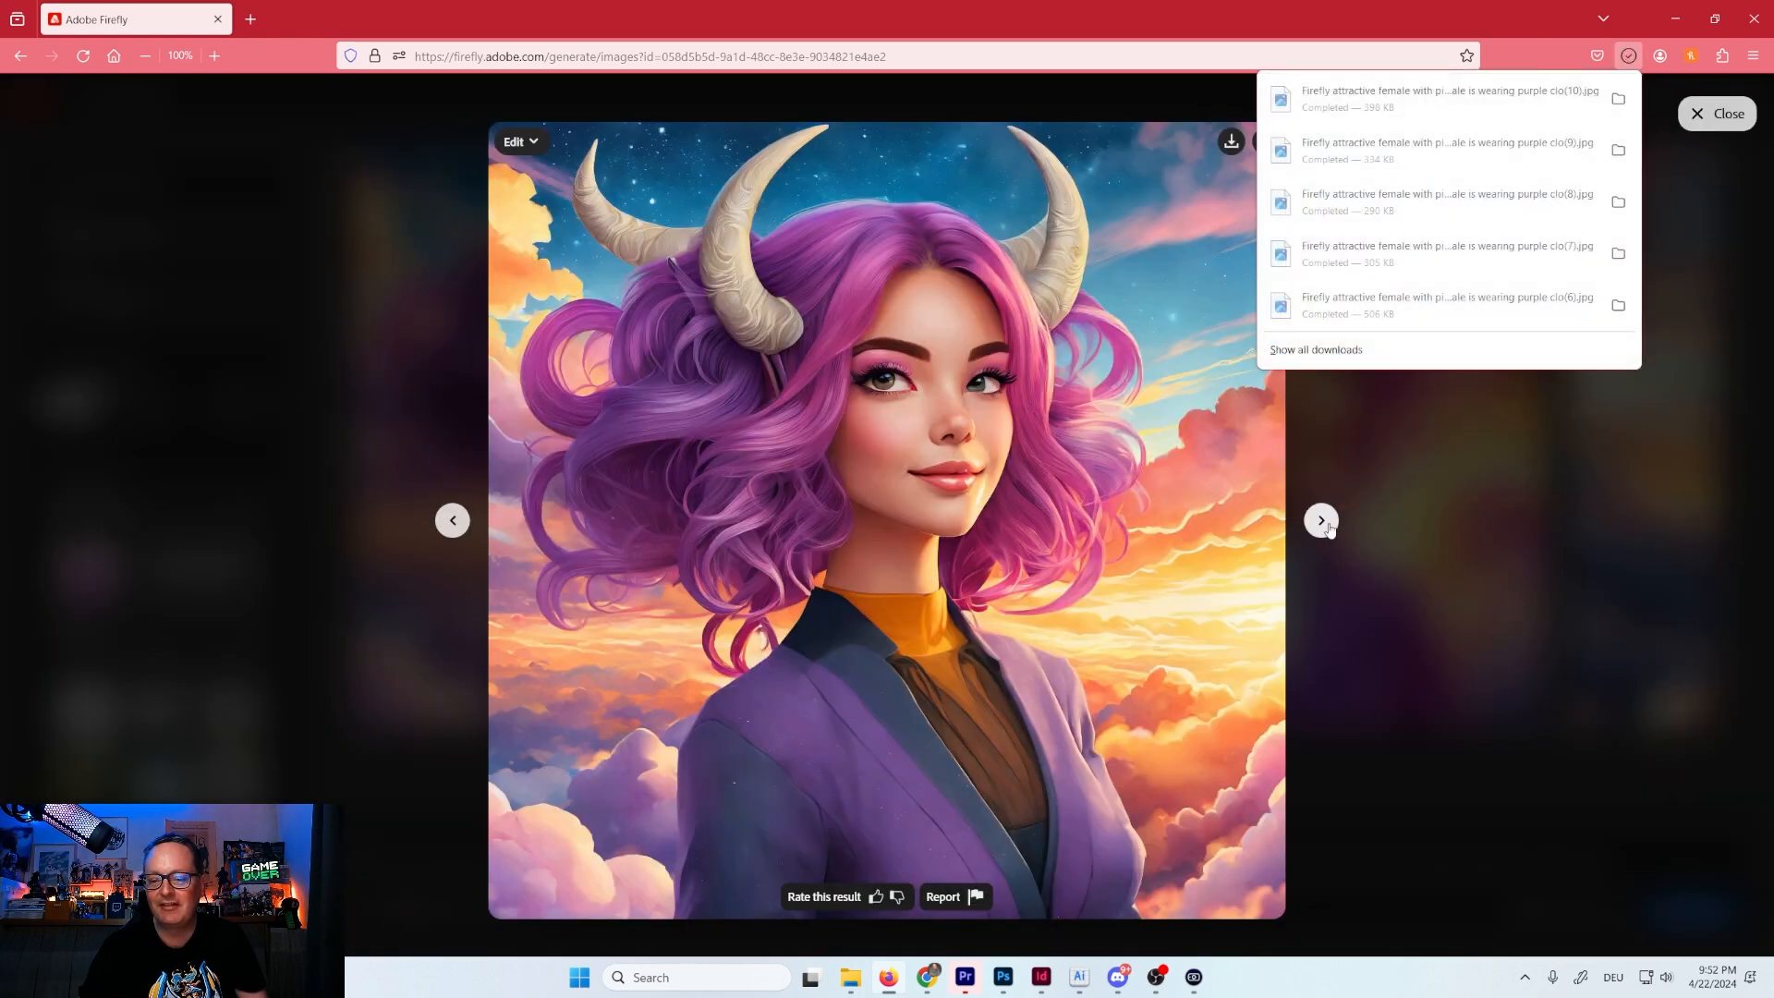
click(1322, 521)
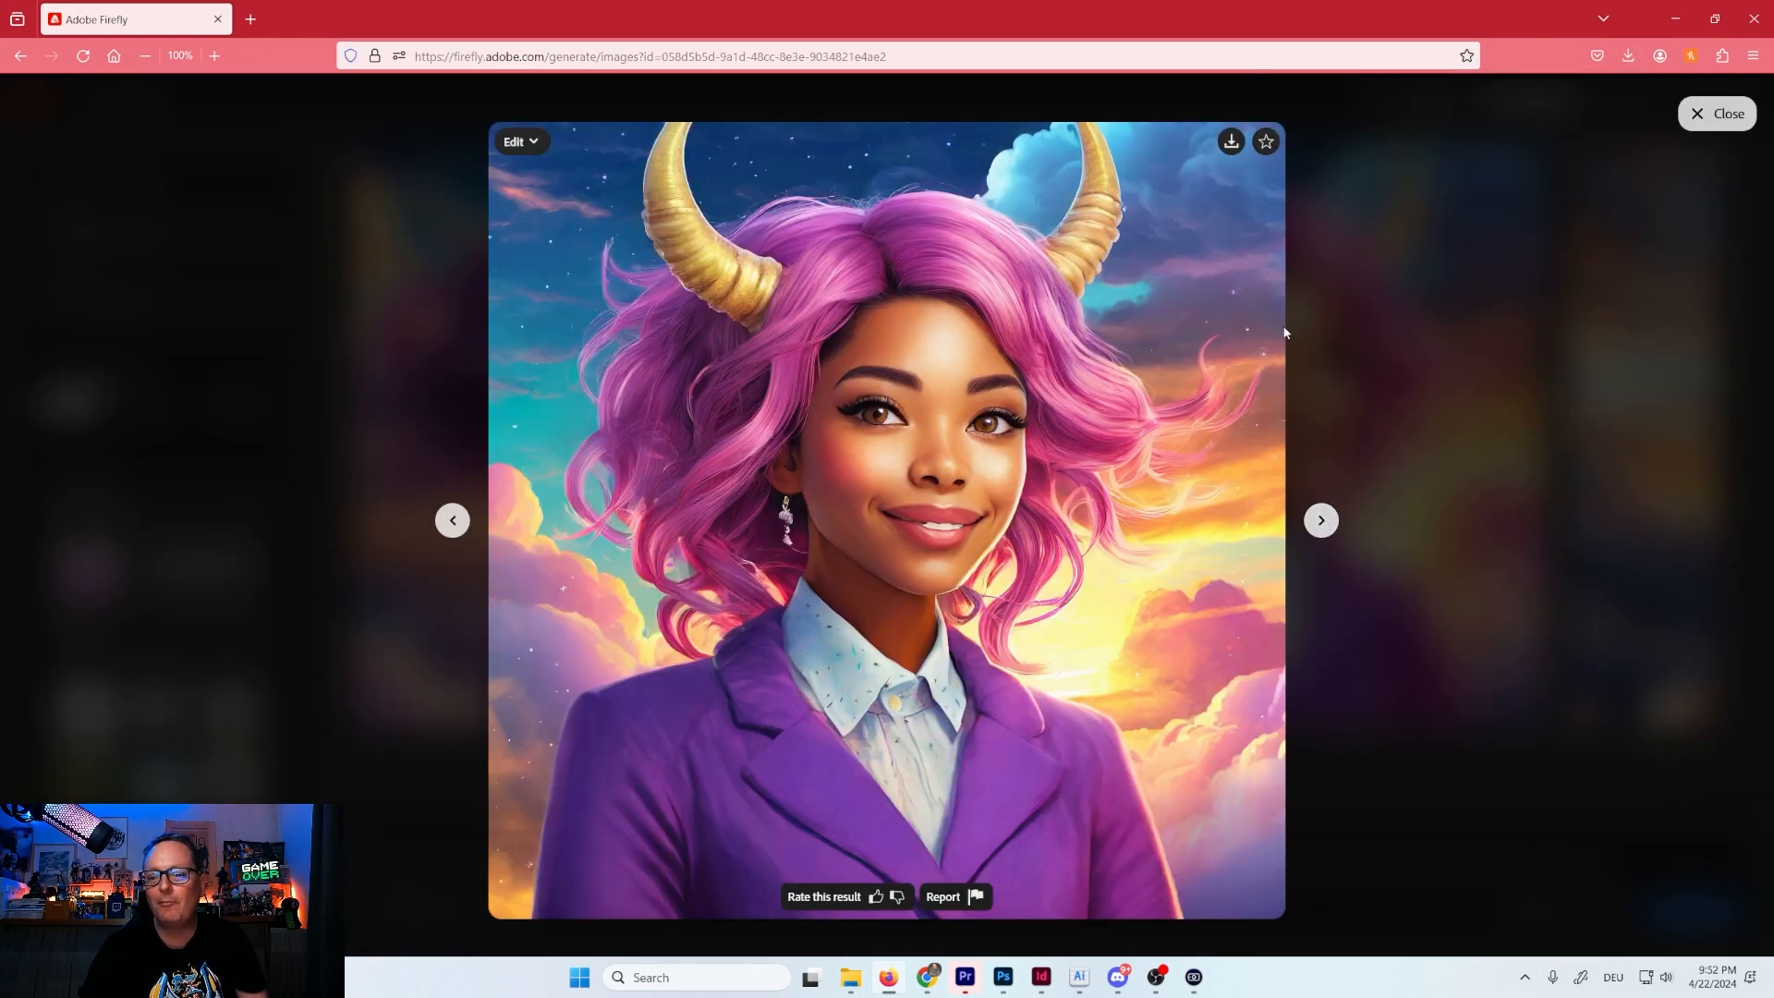
click(1229, 143)
click(1054, 721)
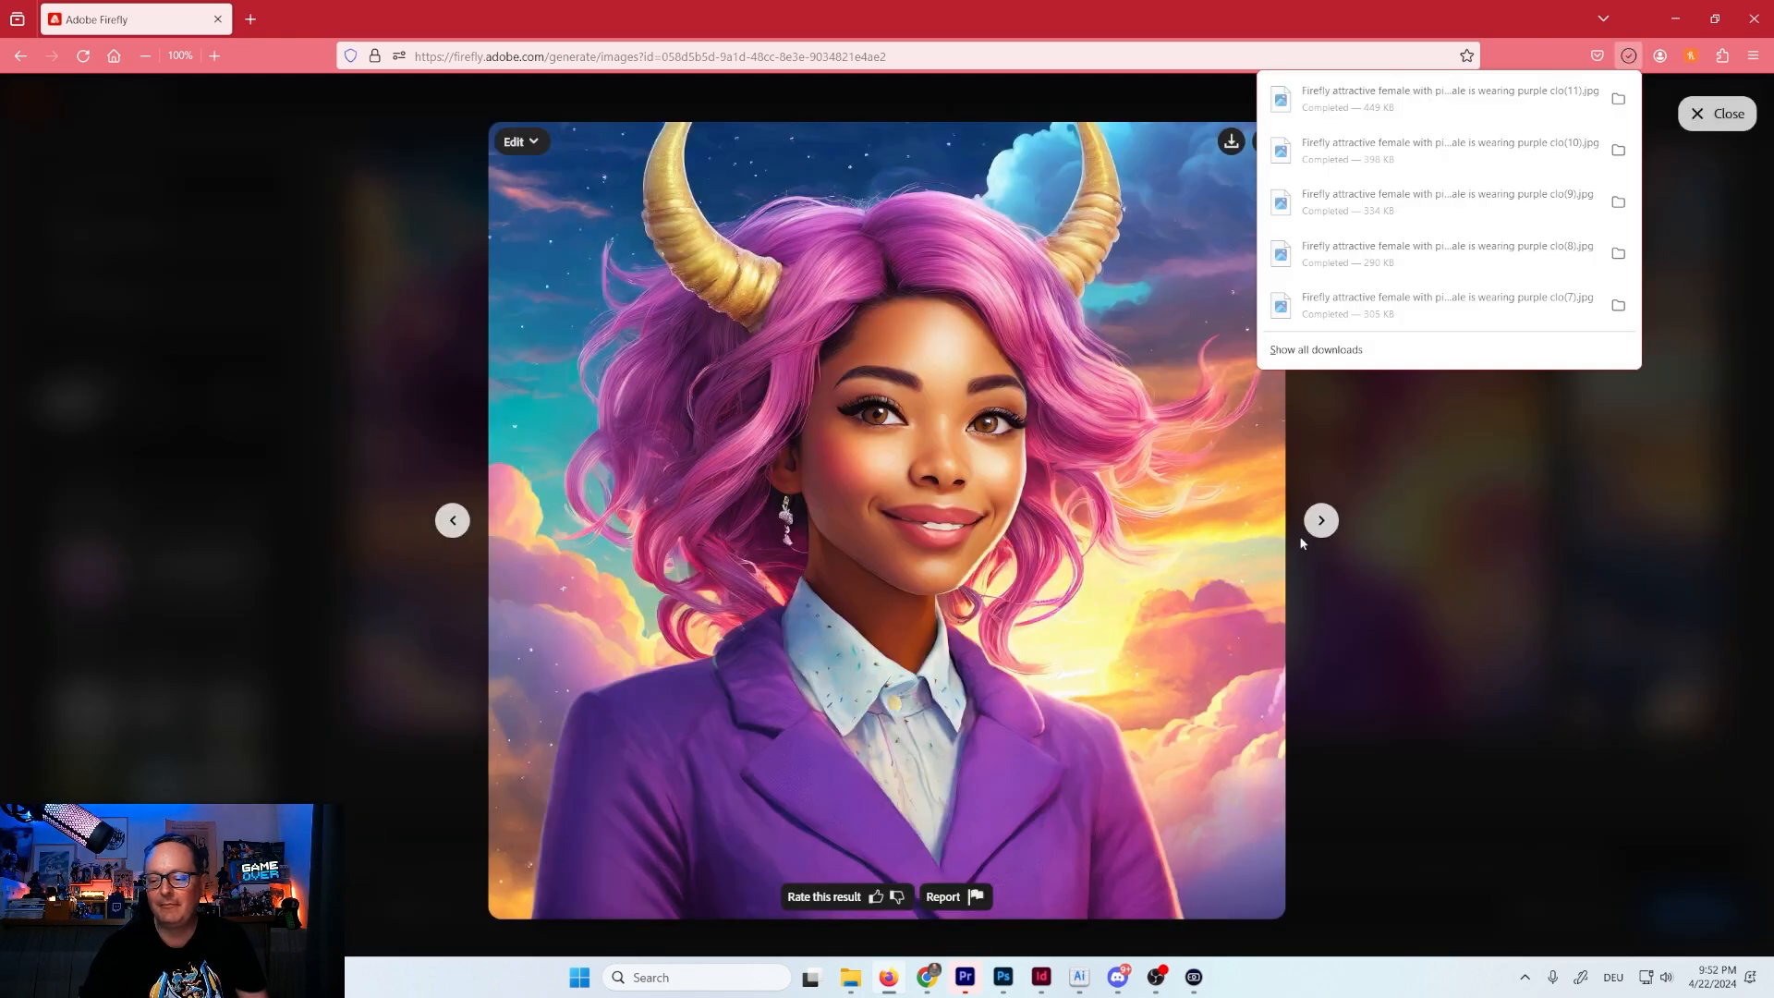
Download the third and fourth results, the women with scaly horns and silver horns, and return to the results overview.
click(1321, 520)
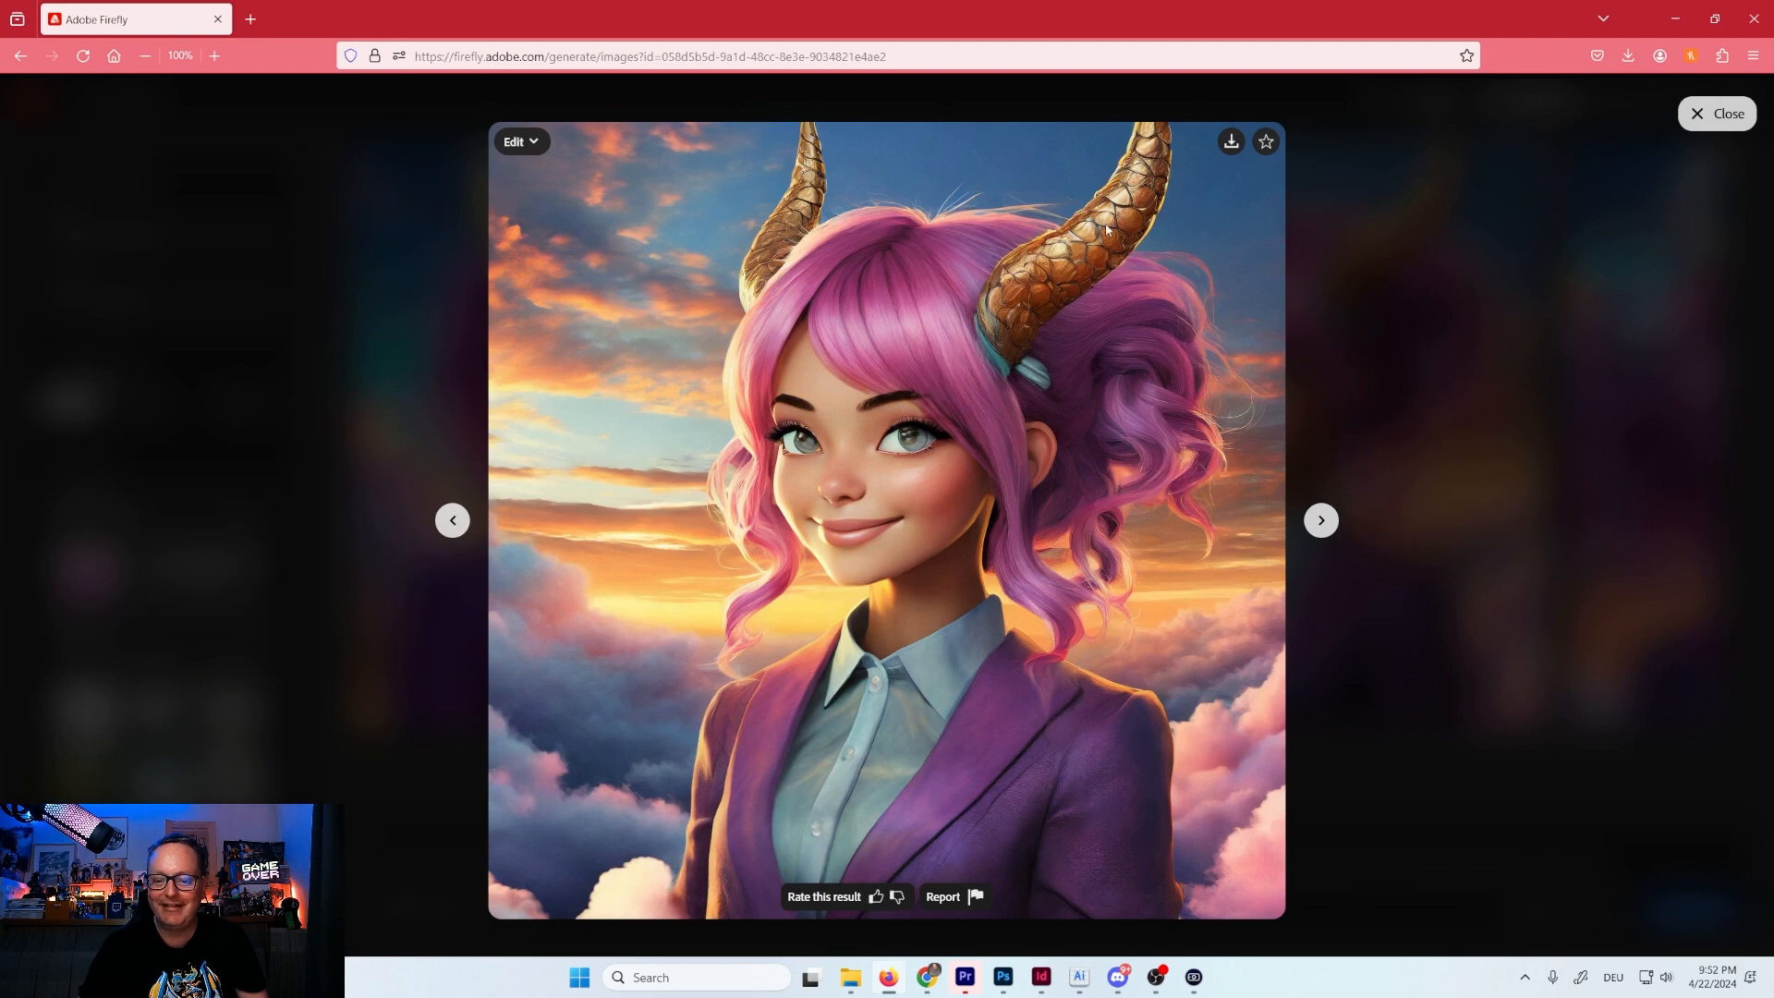
click(1231, 142)
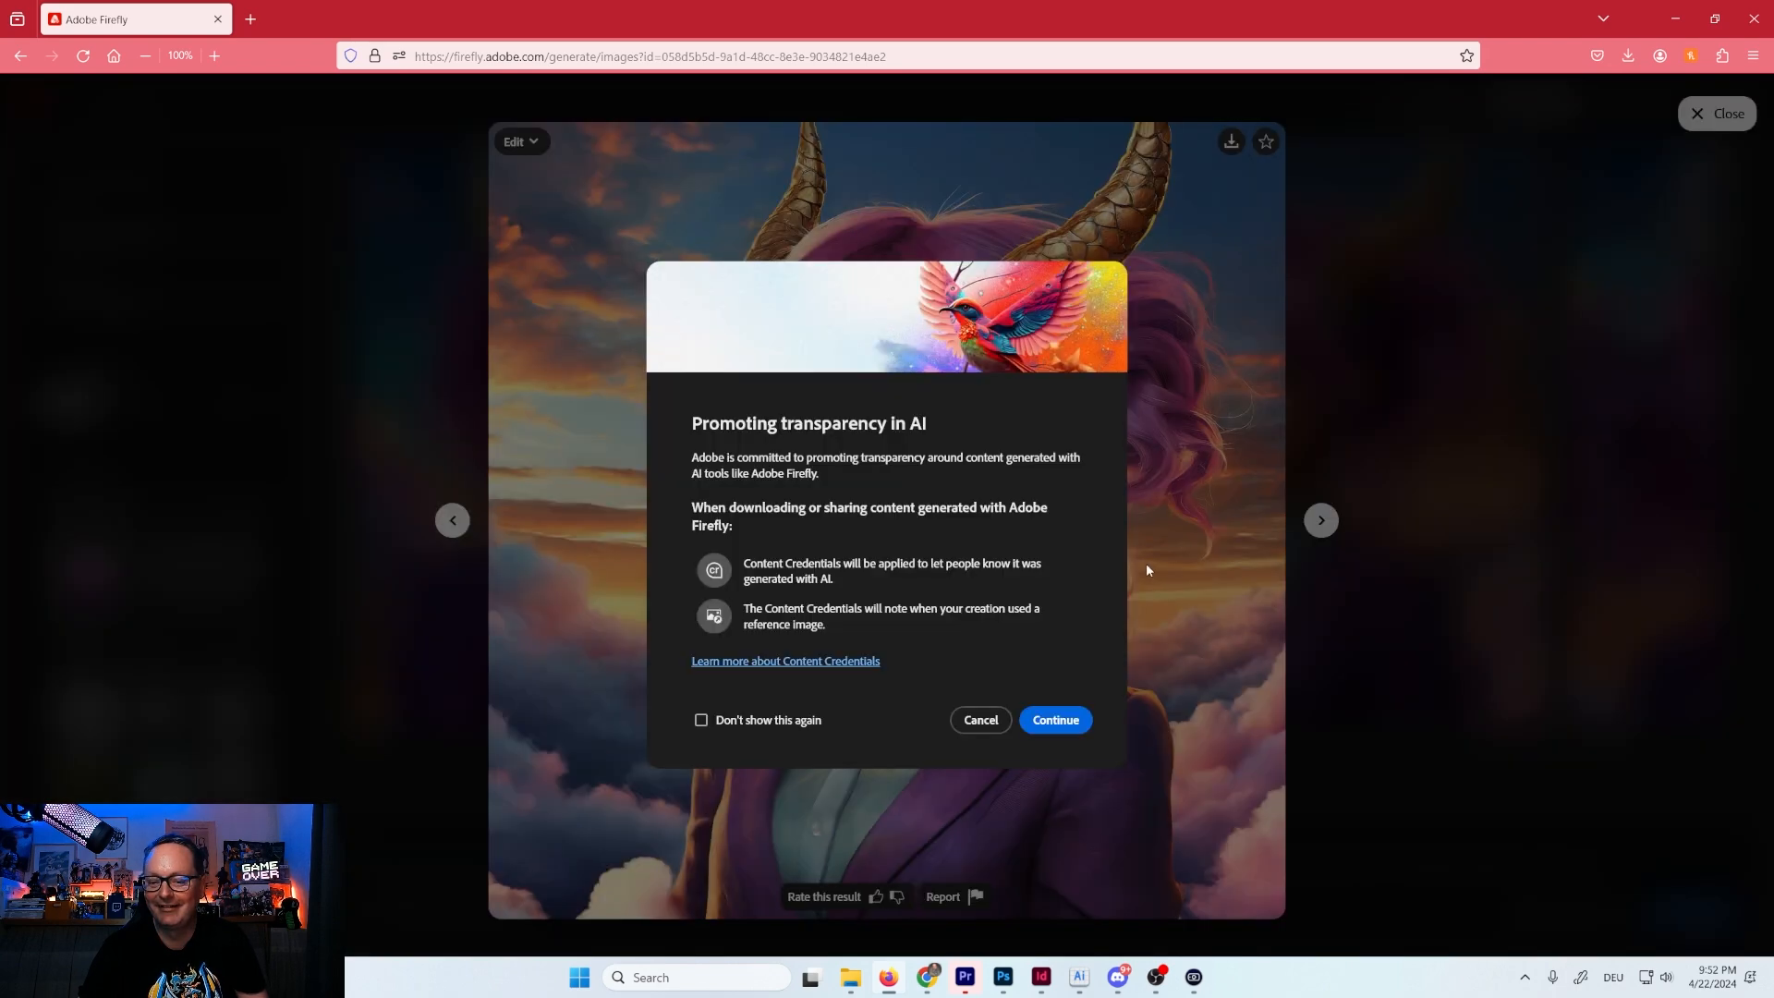
click(1055, 720)
click(1321, 520)
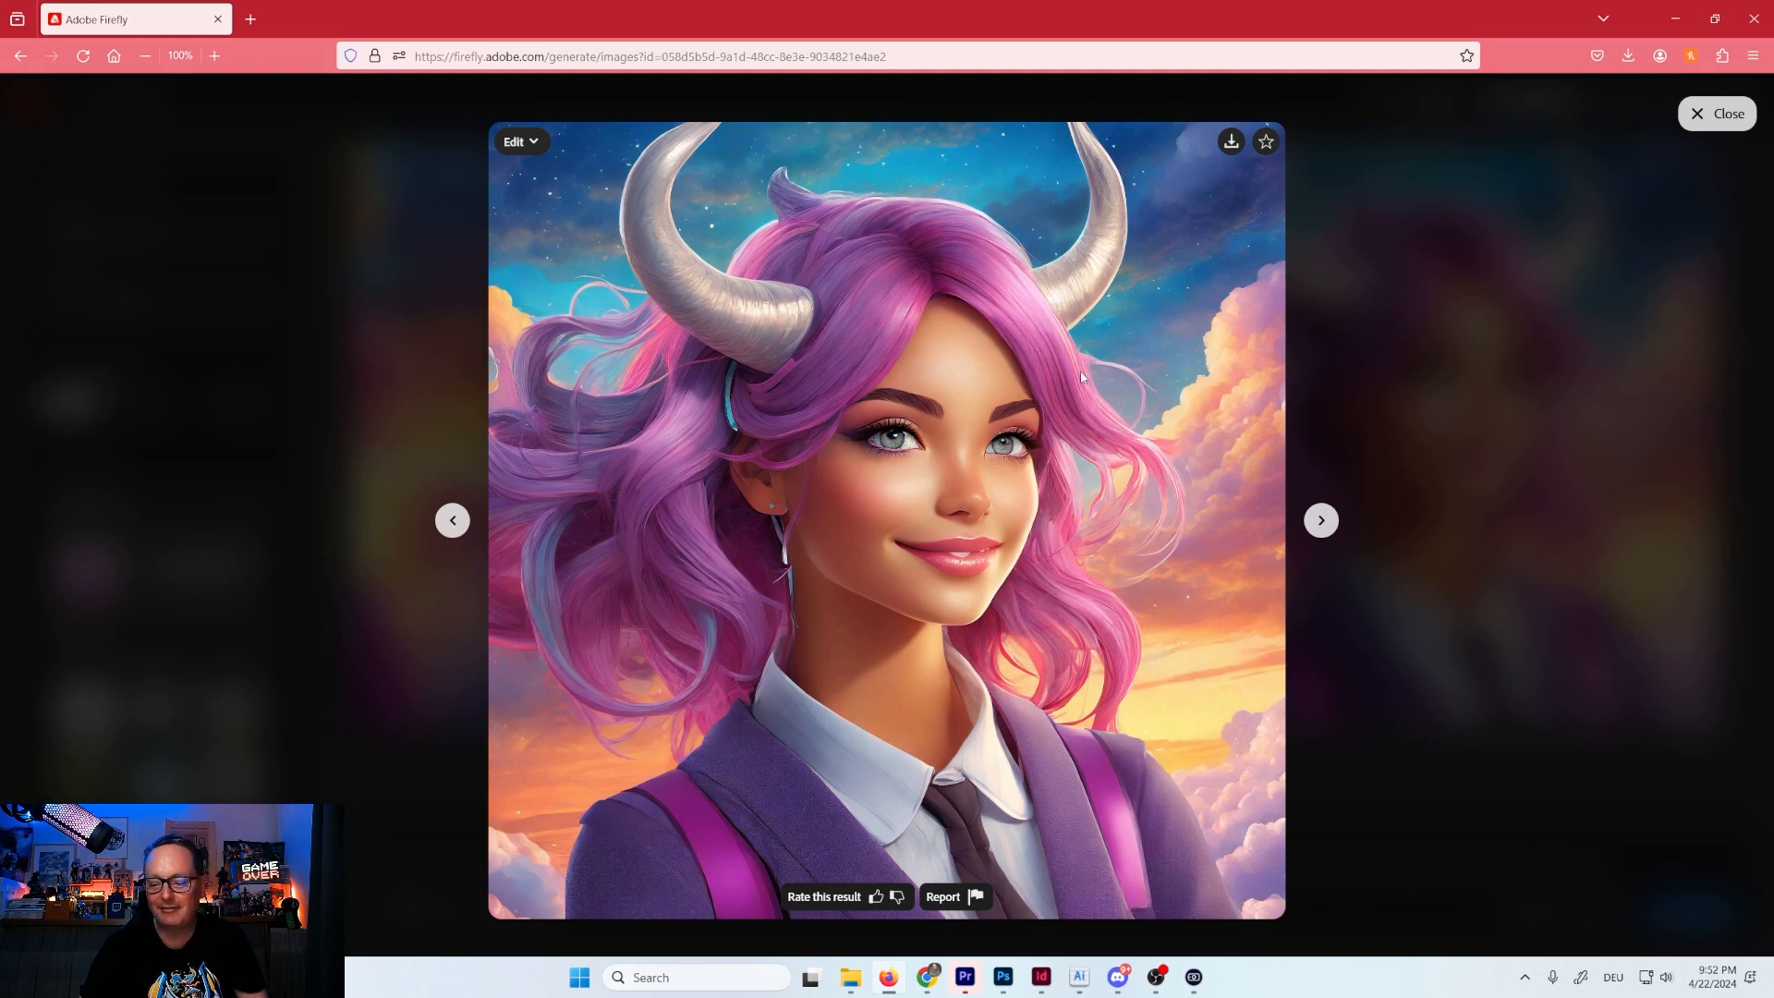
click(1230, 141)
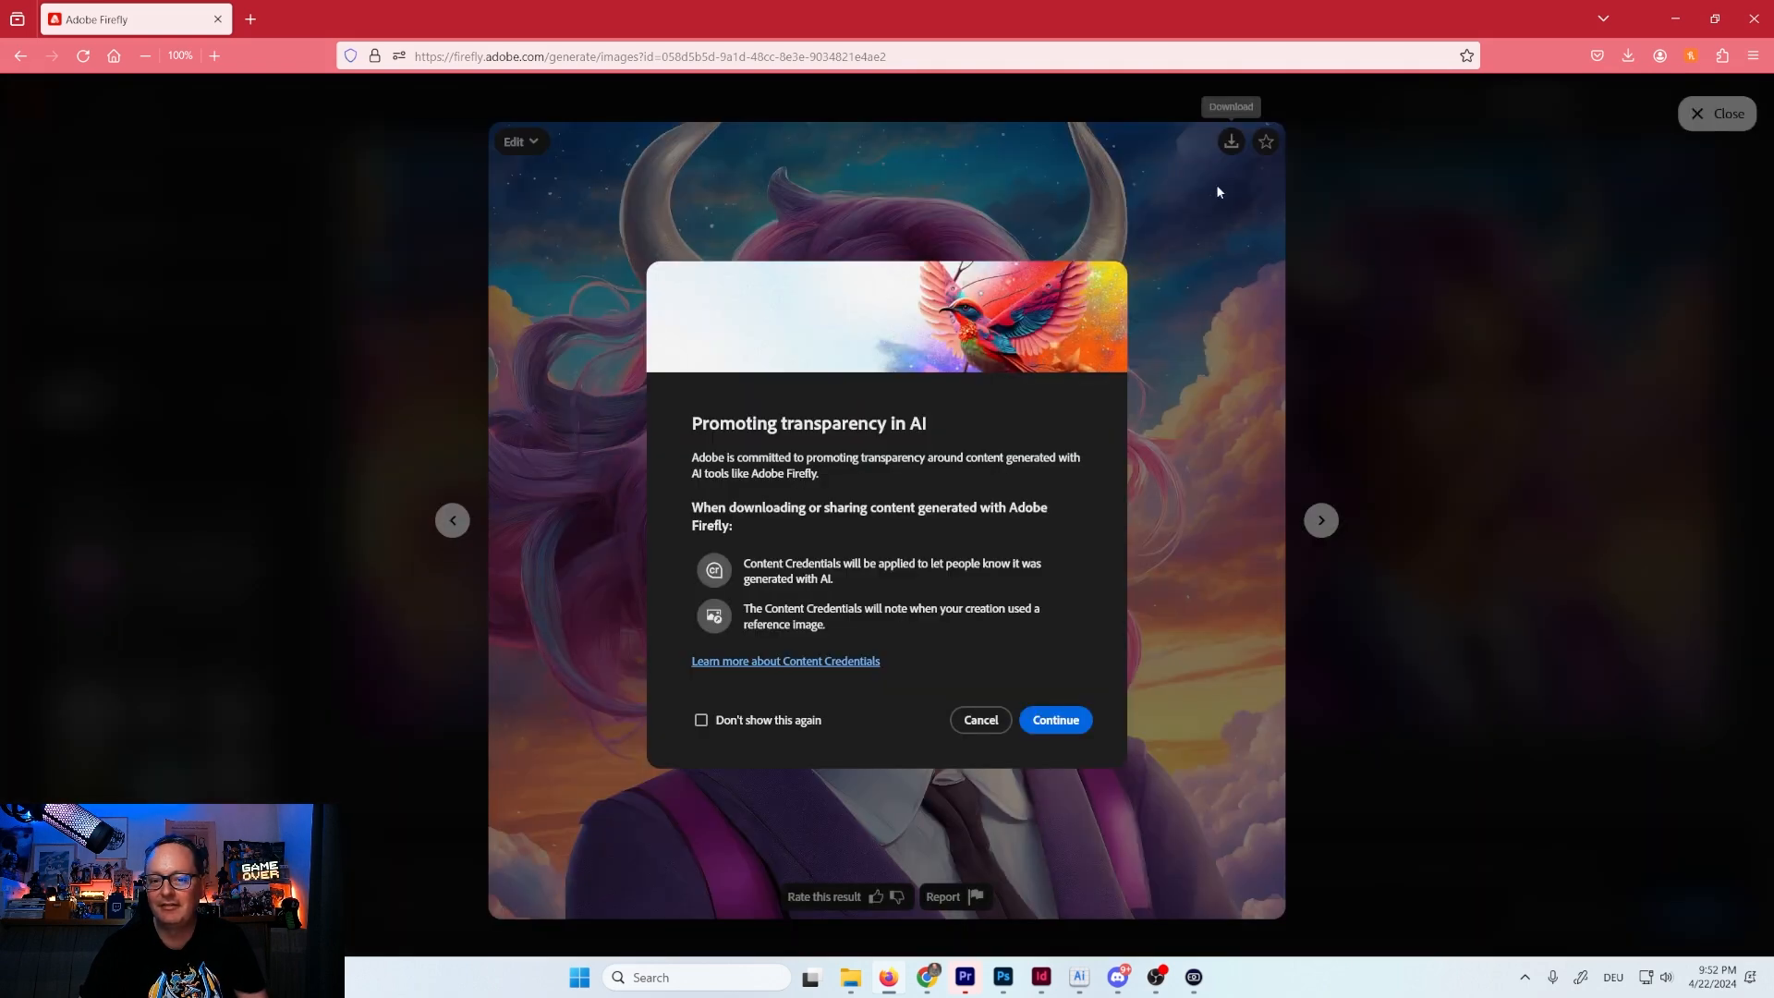
click(1055, 720)
click(1429, 758)
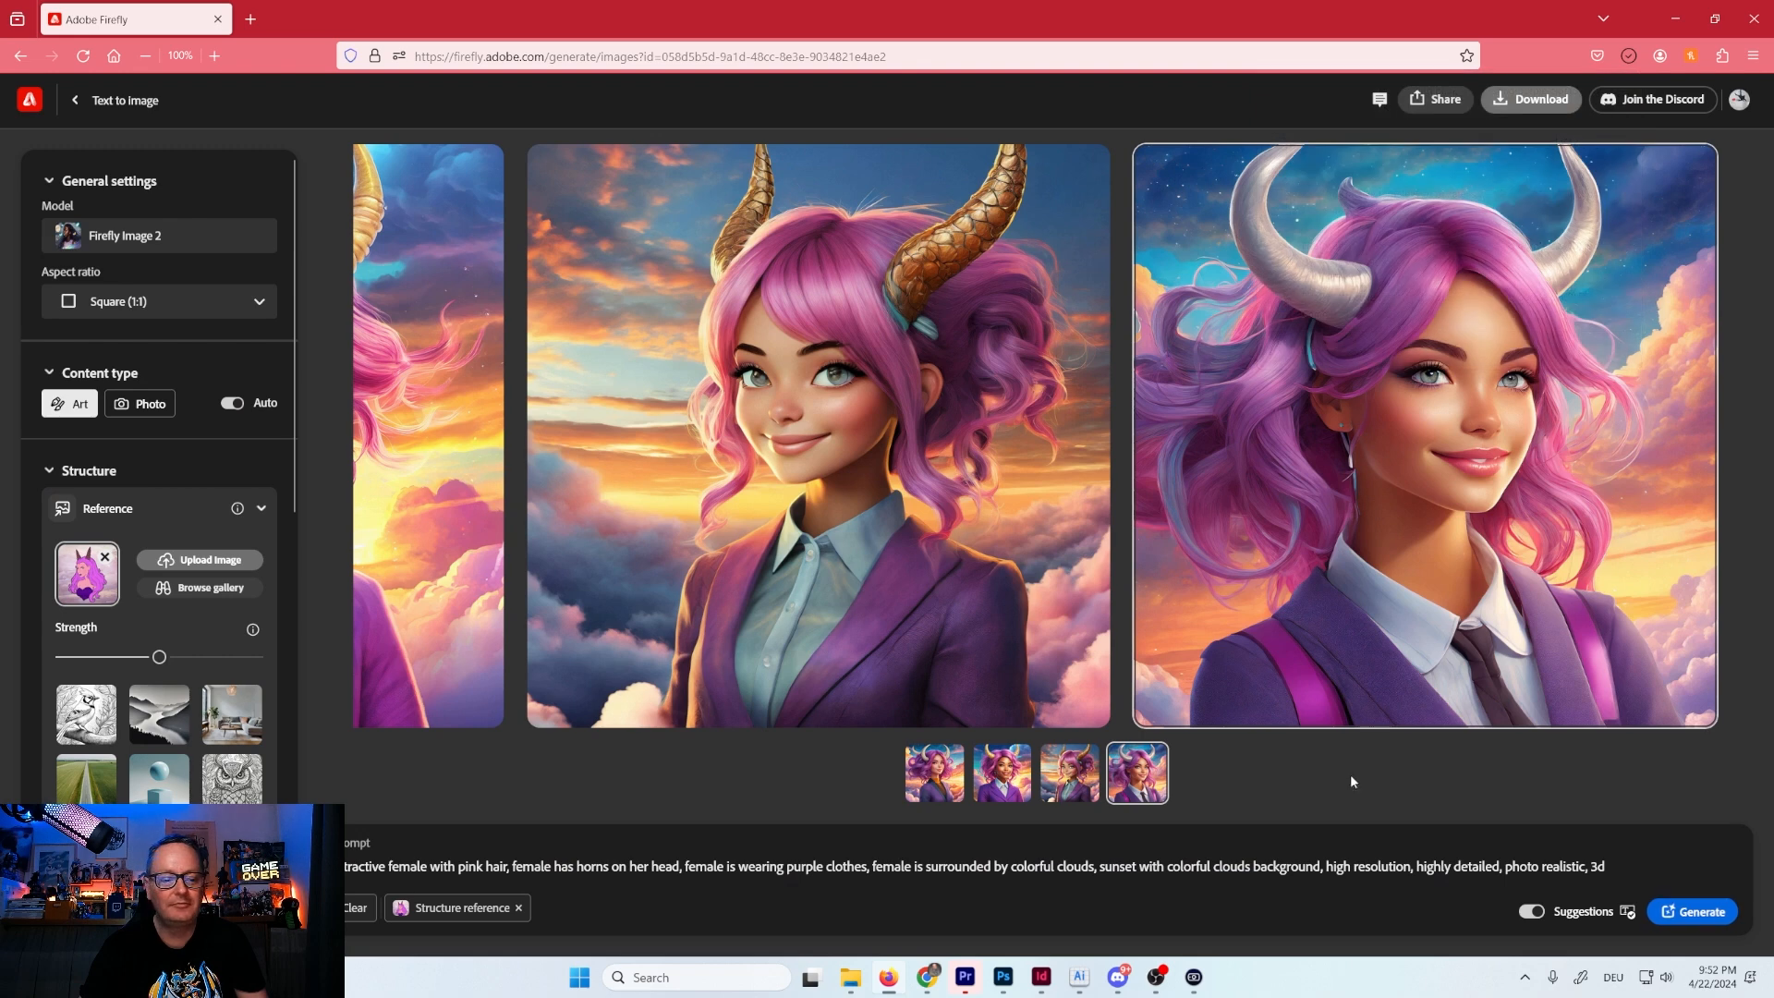
Set the structure reference strength to maximum, generate a new set of images, and go to the first result.
drag(159, 657, 263, 657)
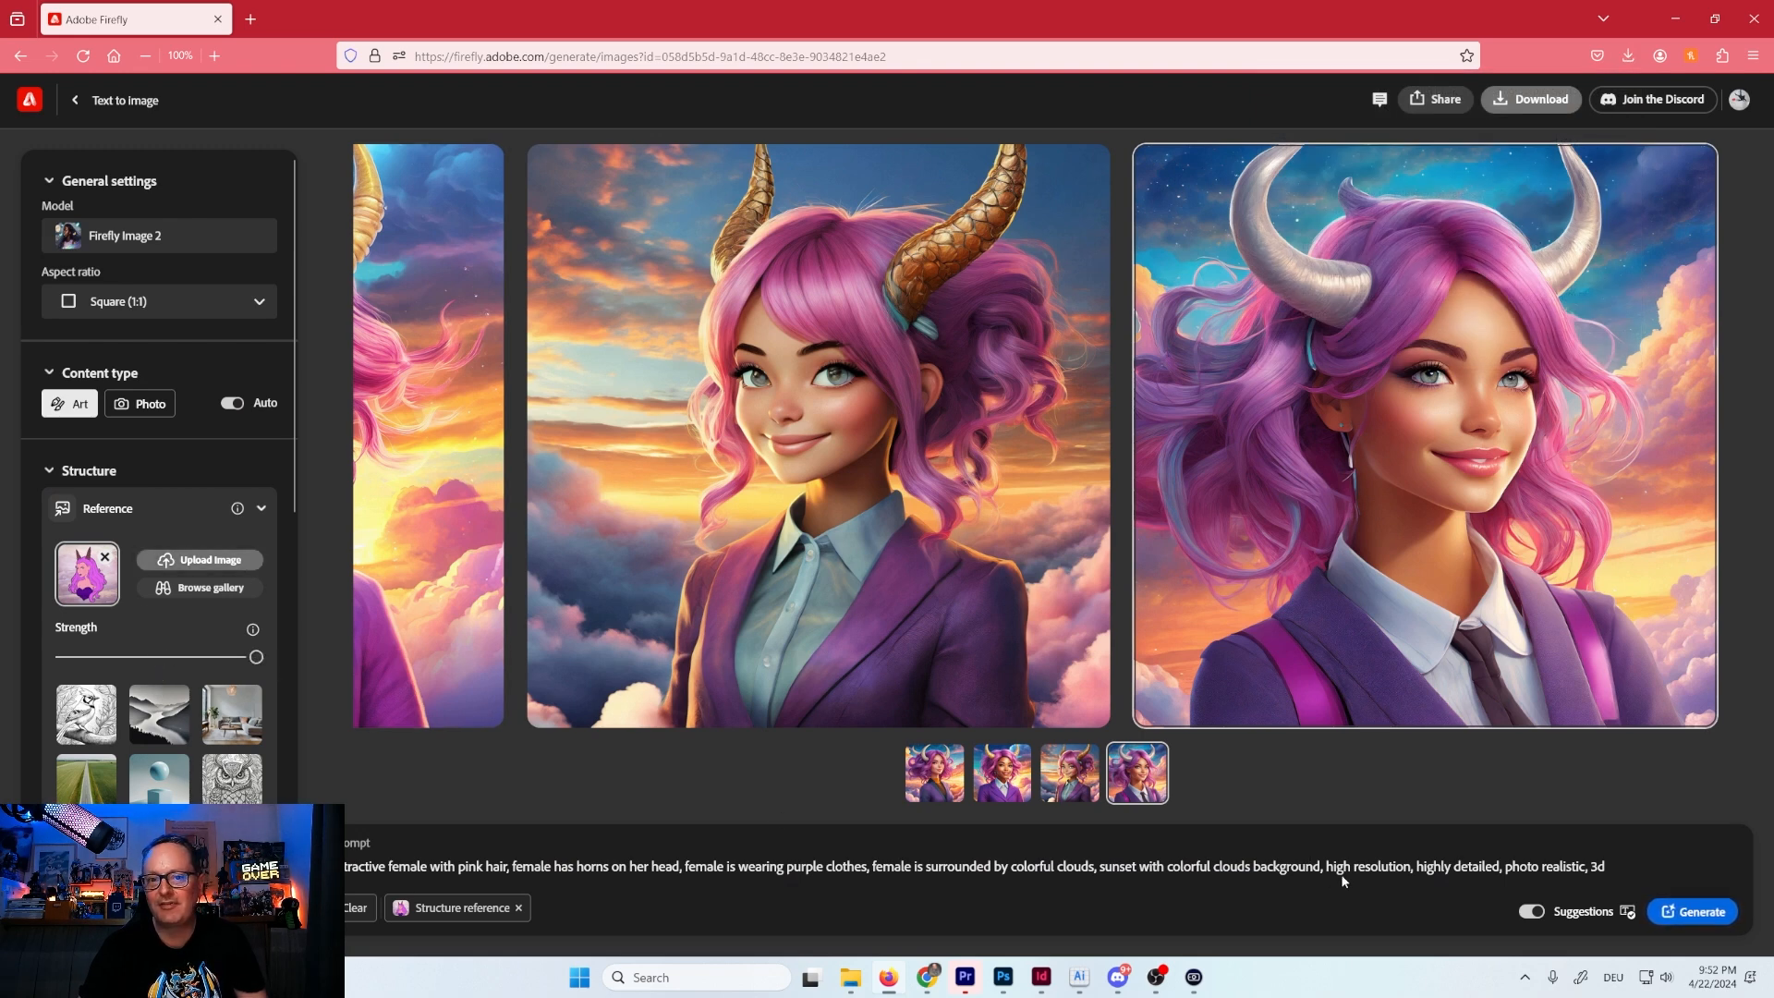
click(1698, 913)
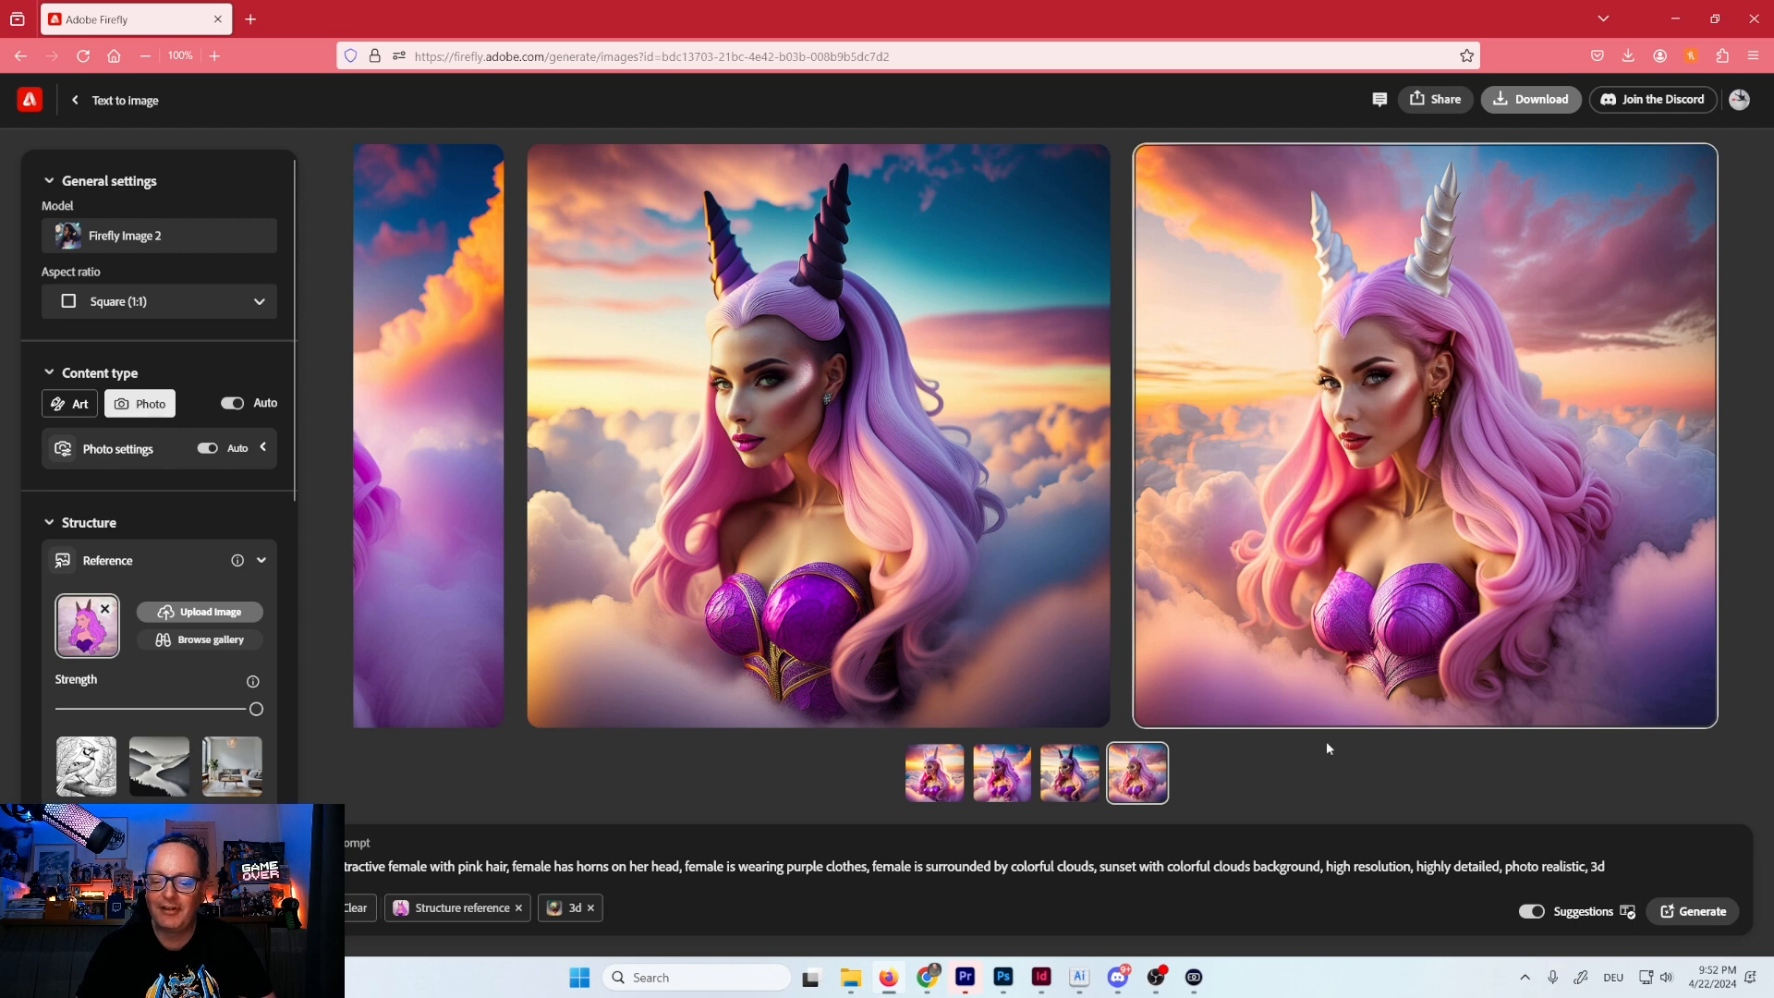
click(937, 783)
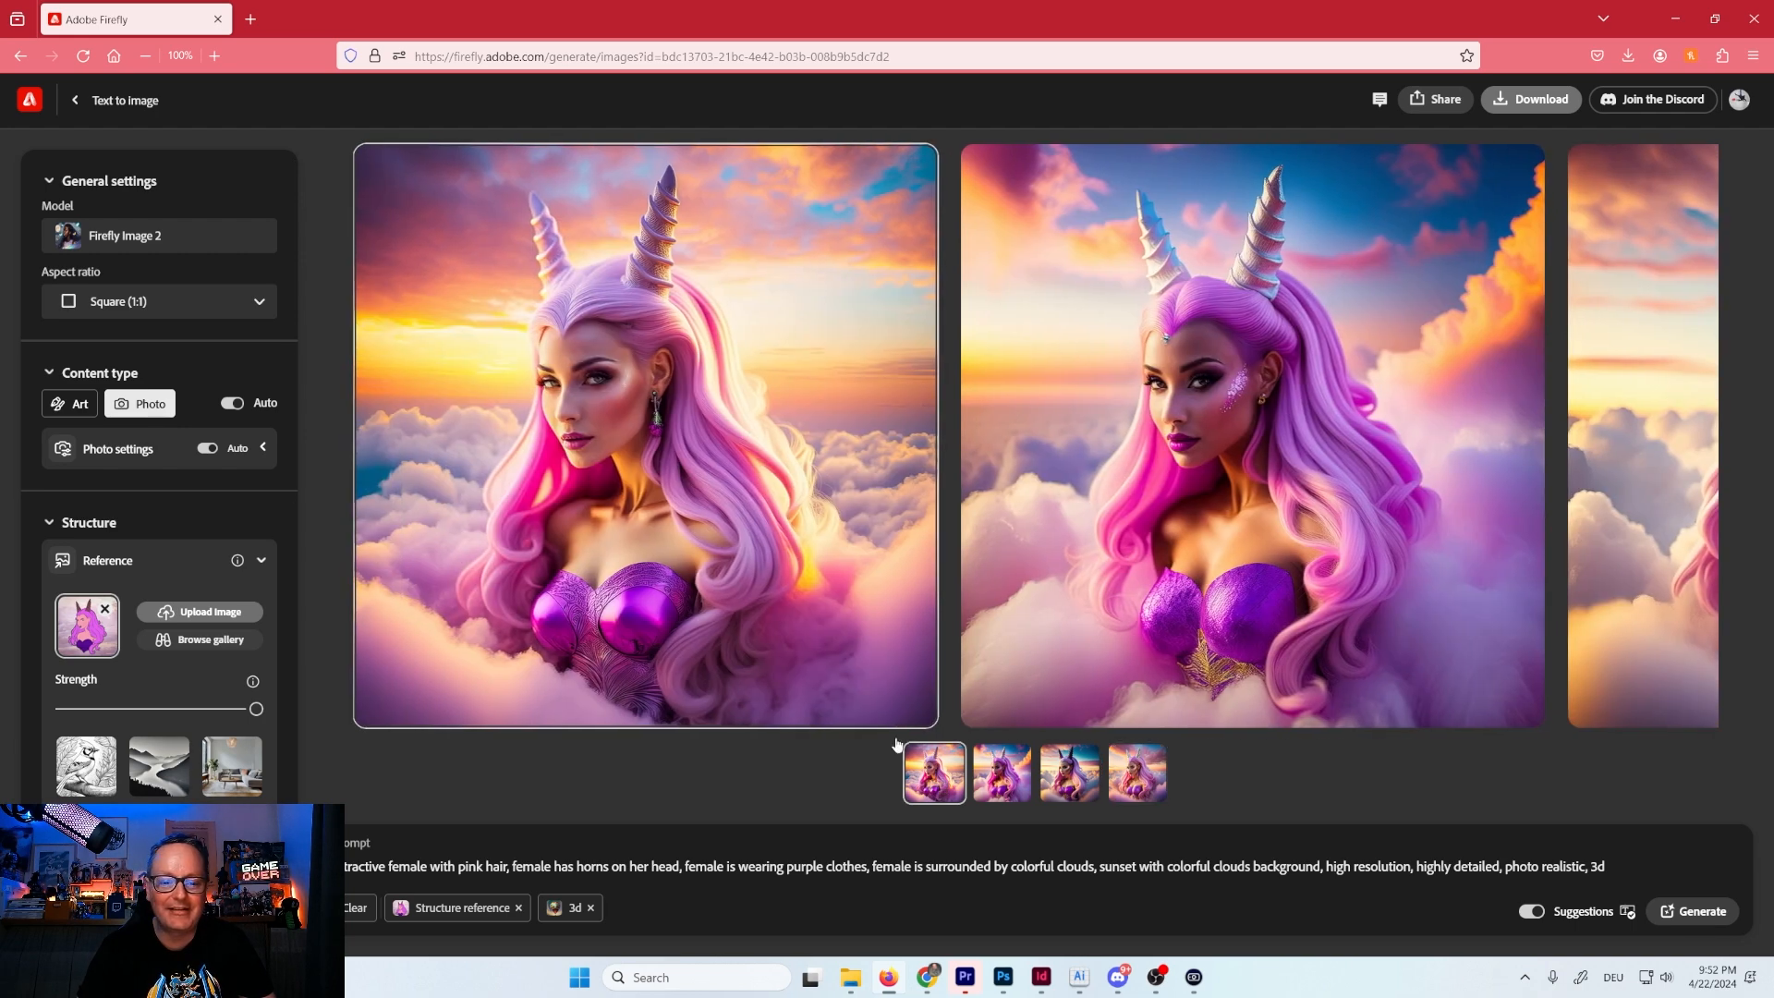
Download the first two photo-style results, the pink-haired women with spiral horns above the clouds.
click(739, 539)
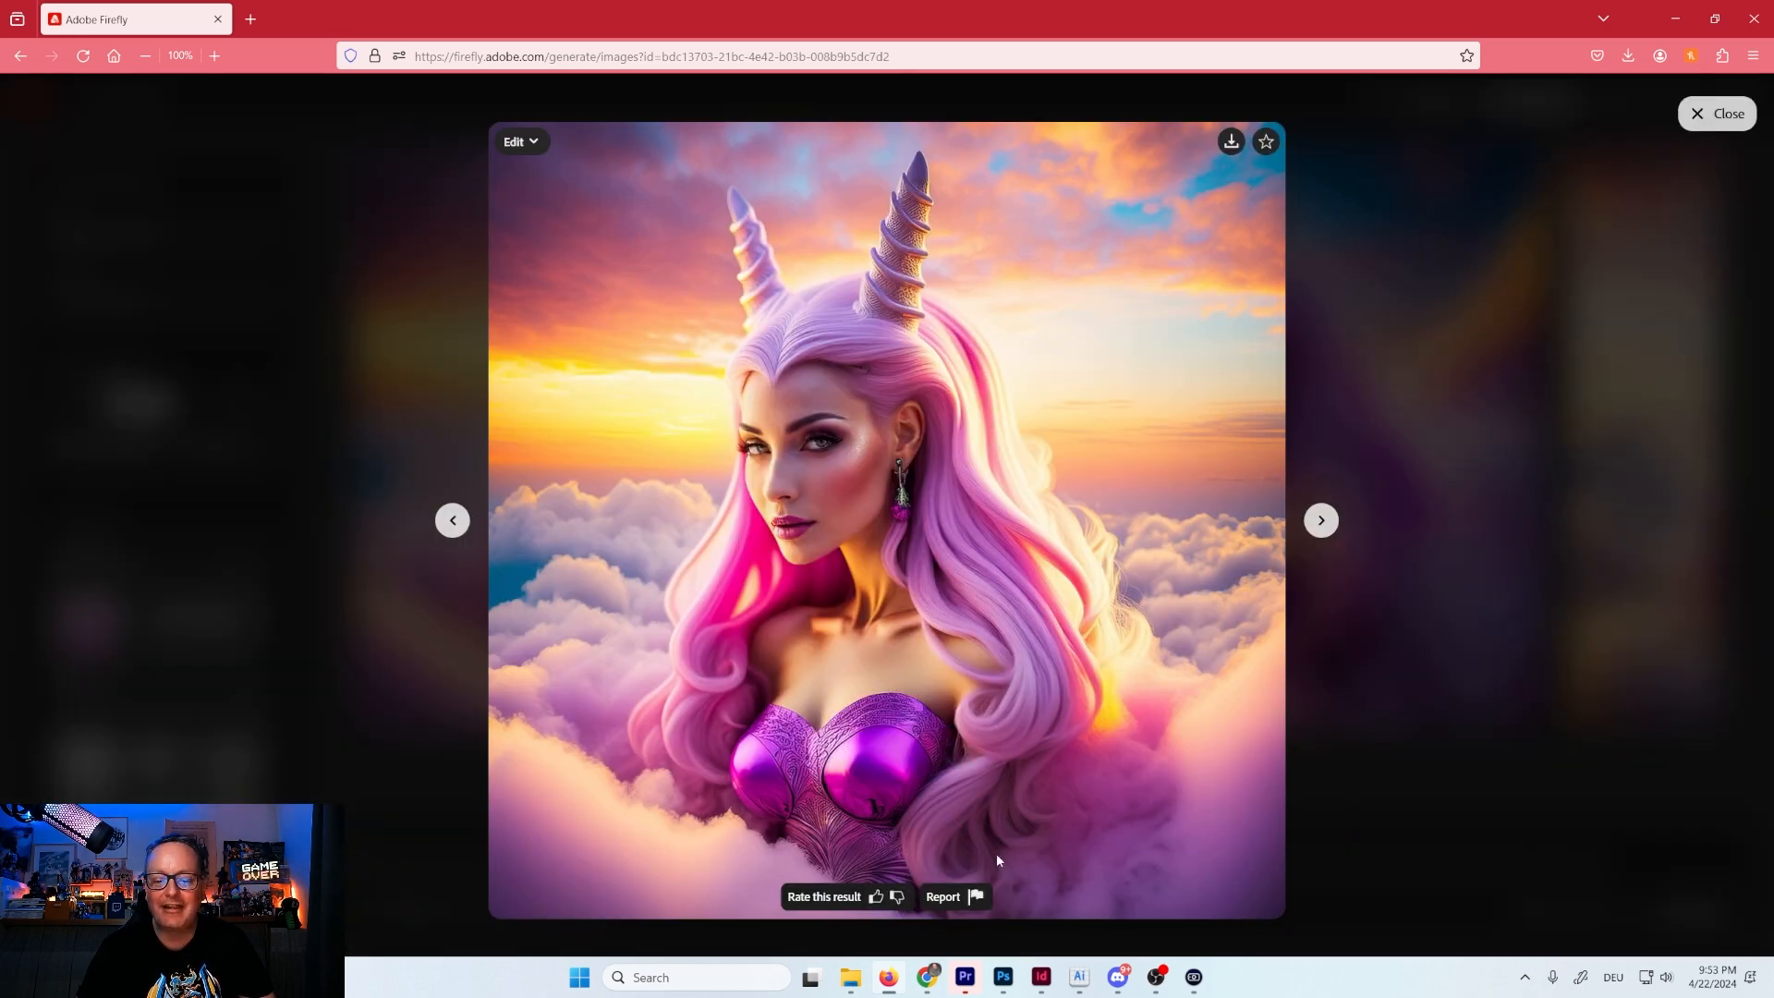
click(1231, 145)
click(1058, 717)
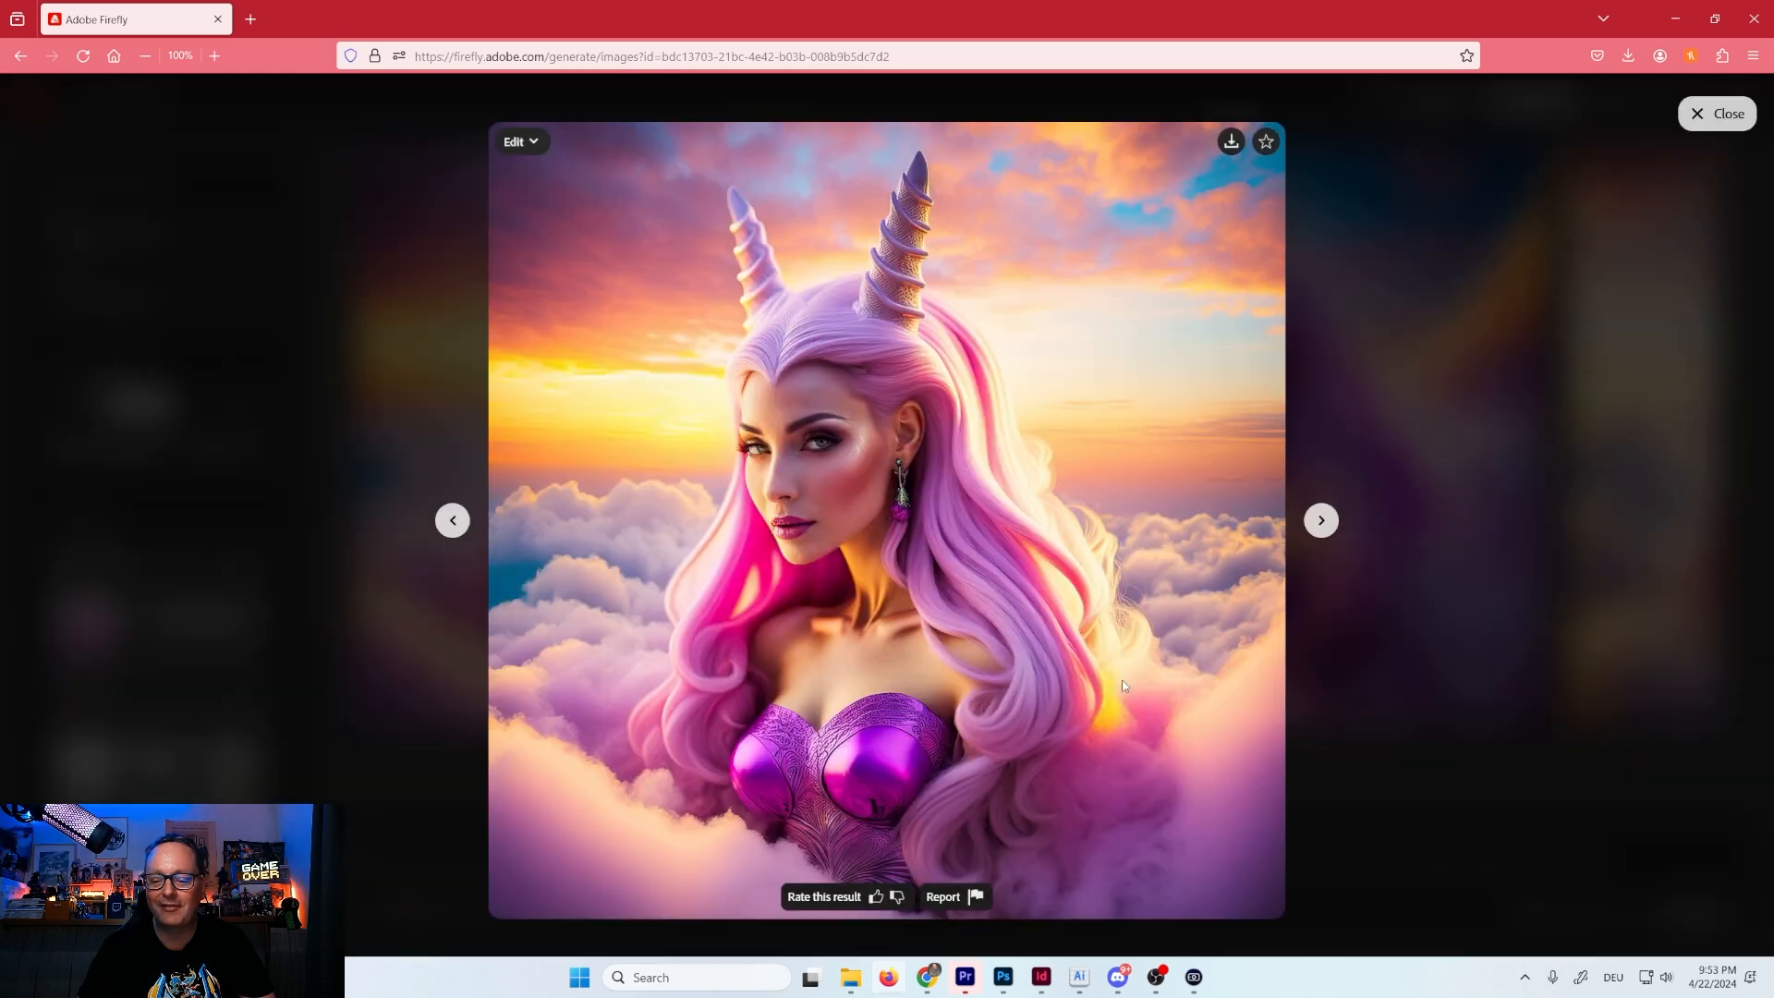
click(1320, 522)
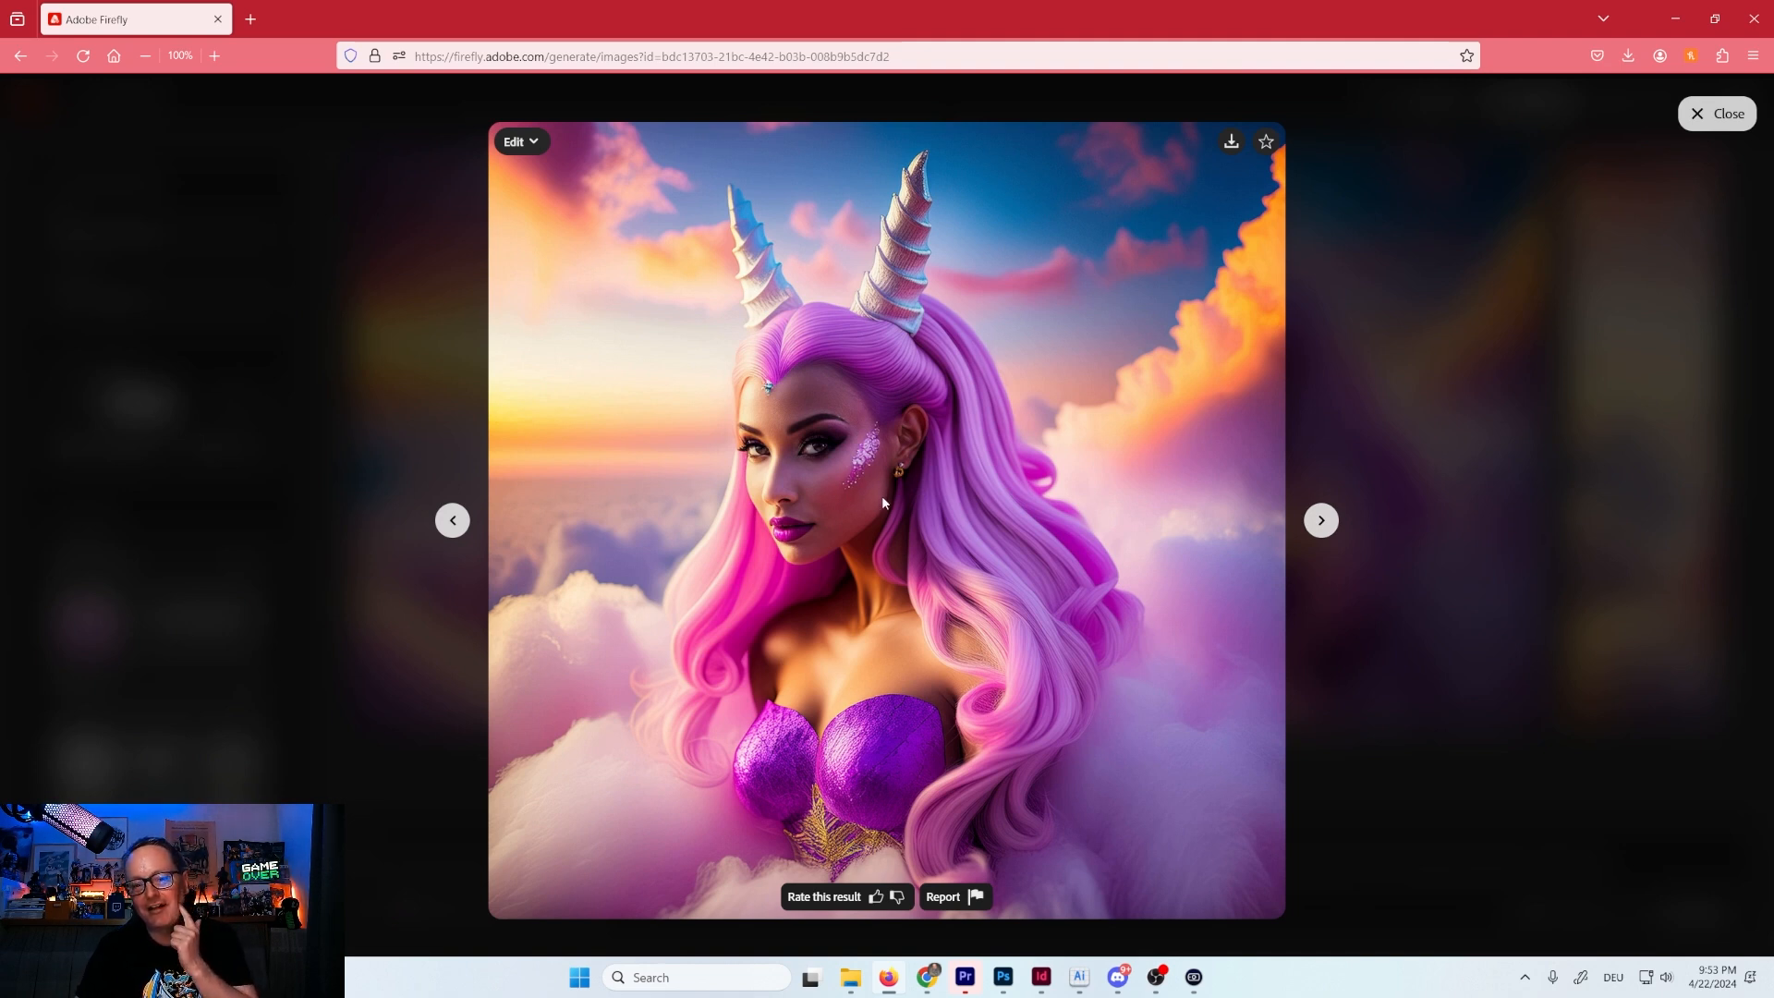
click(1232, 142)
click(1055, 720)
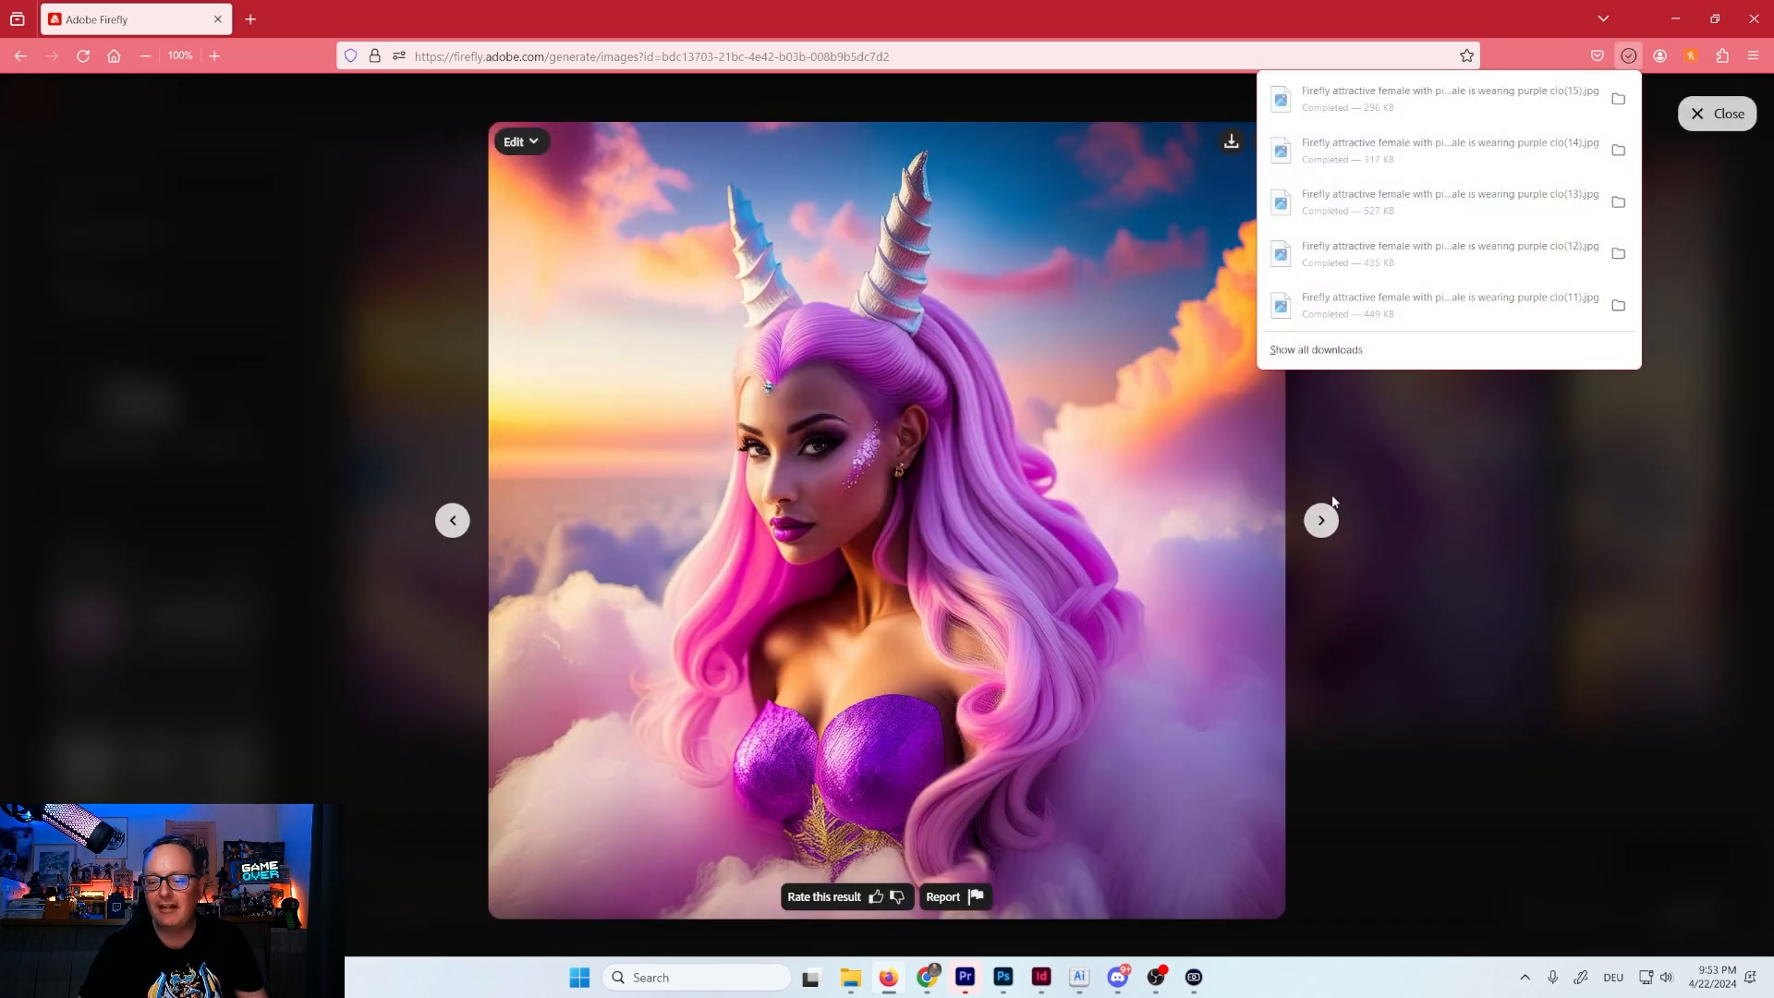
Download the third photo-style result, the woman with dark horns, and start downloading the fourth one with white horns.
click(1319, 522)
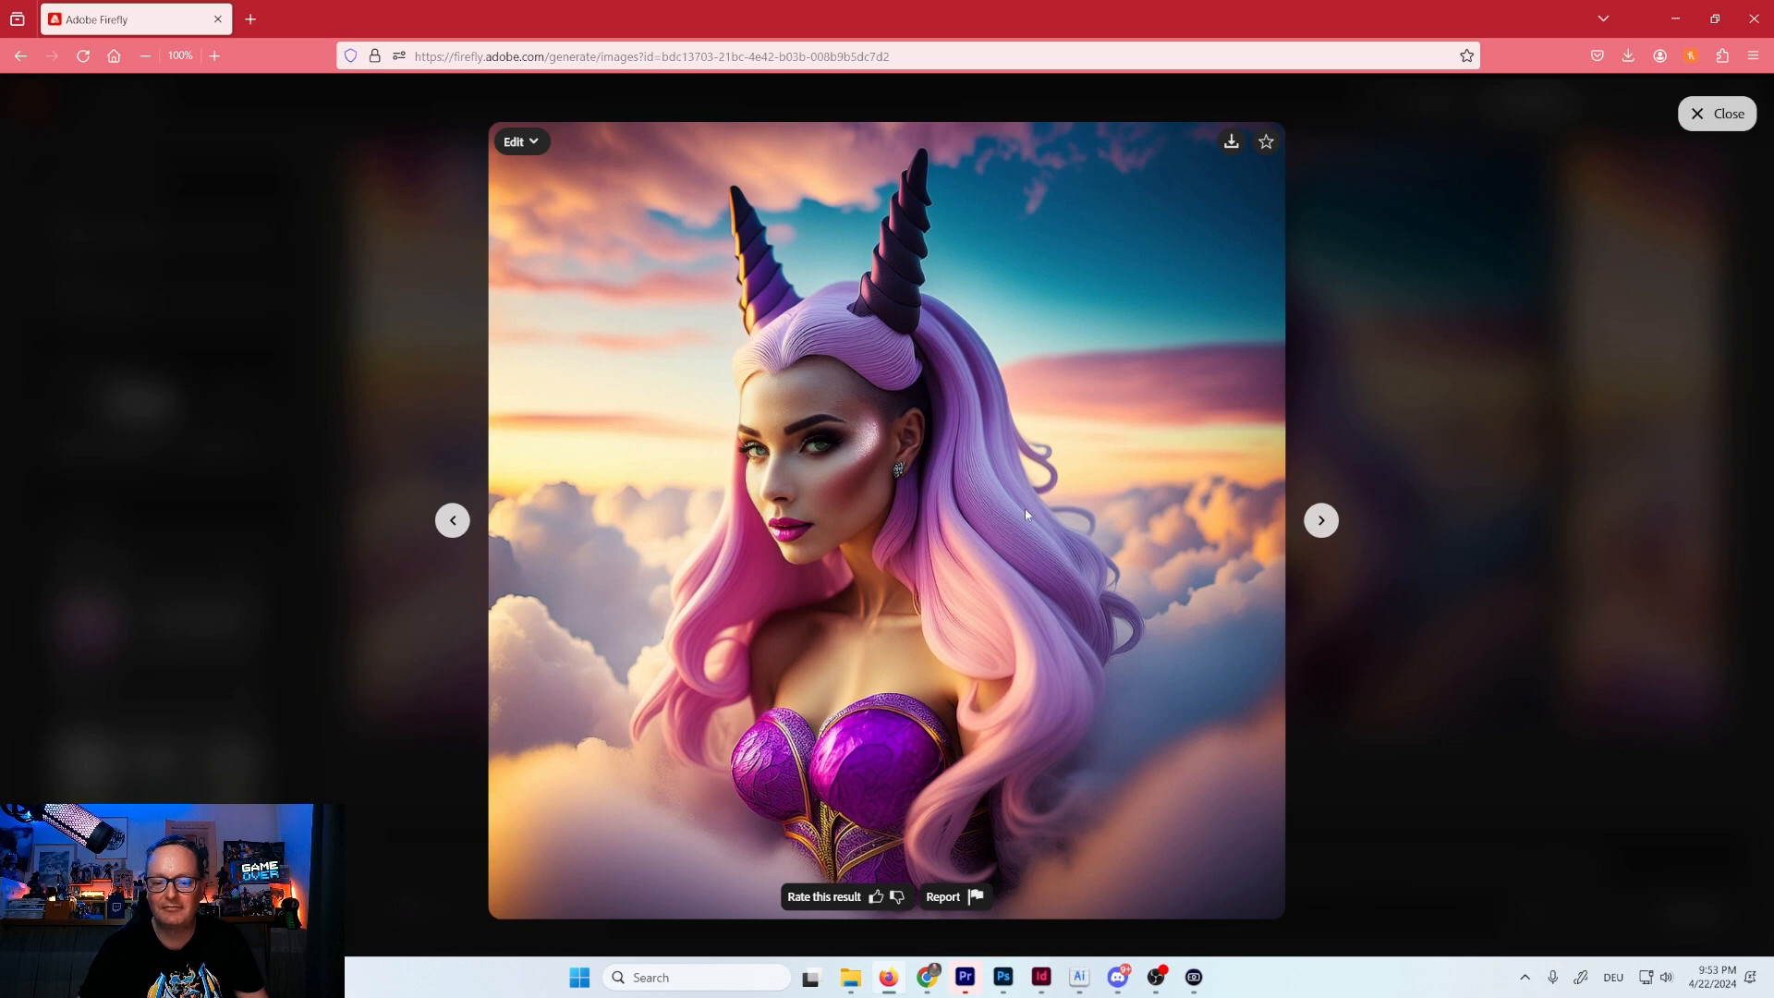
click(1231, 142)
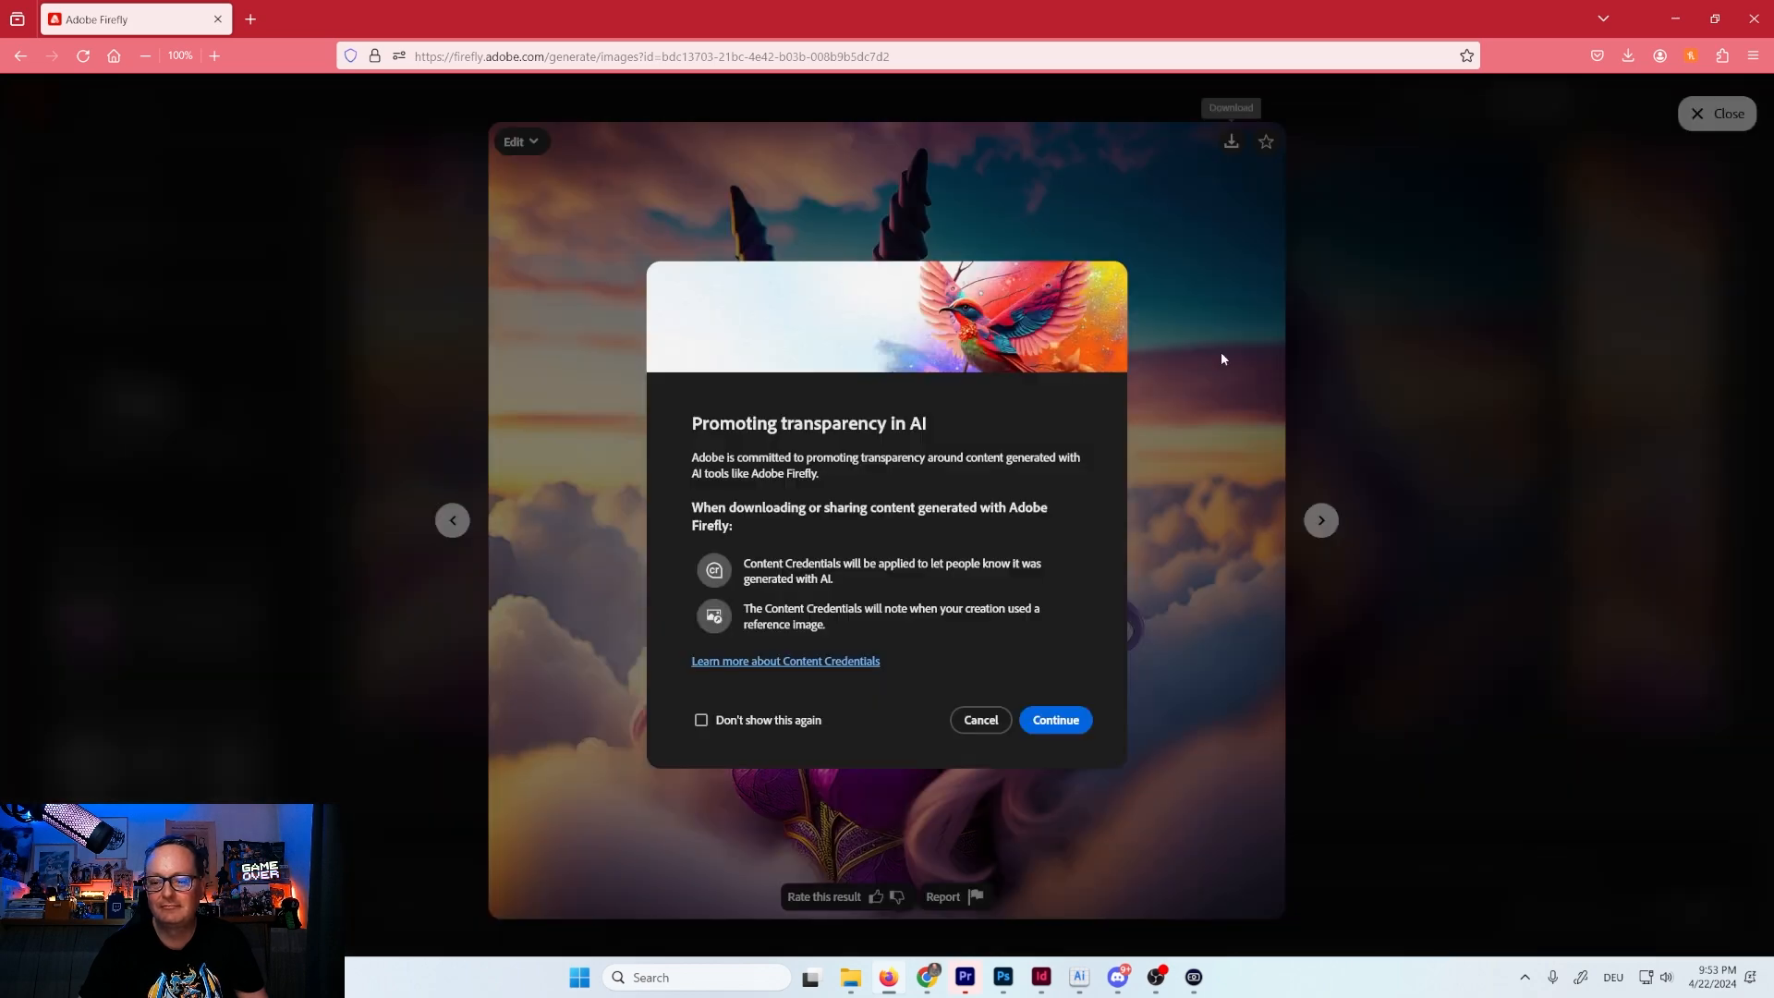
click(1055, 719)
click(1318, 534)
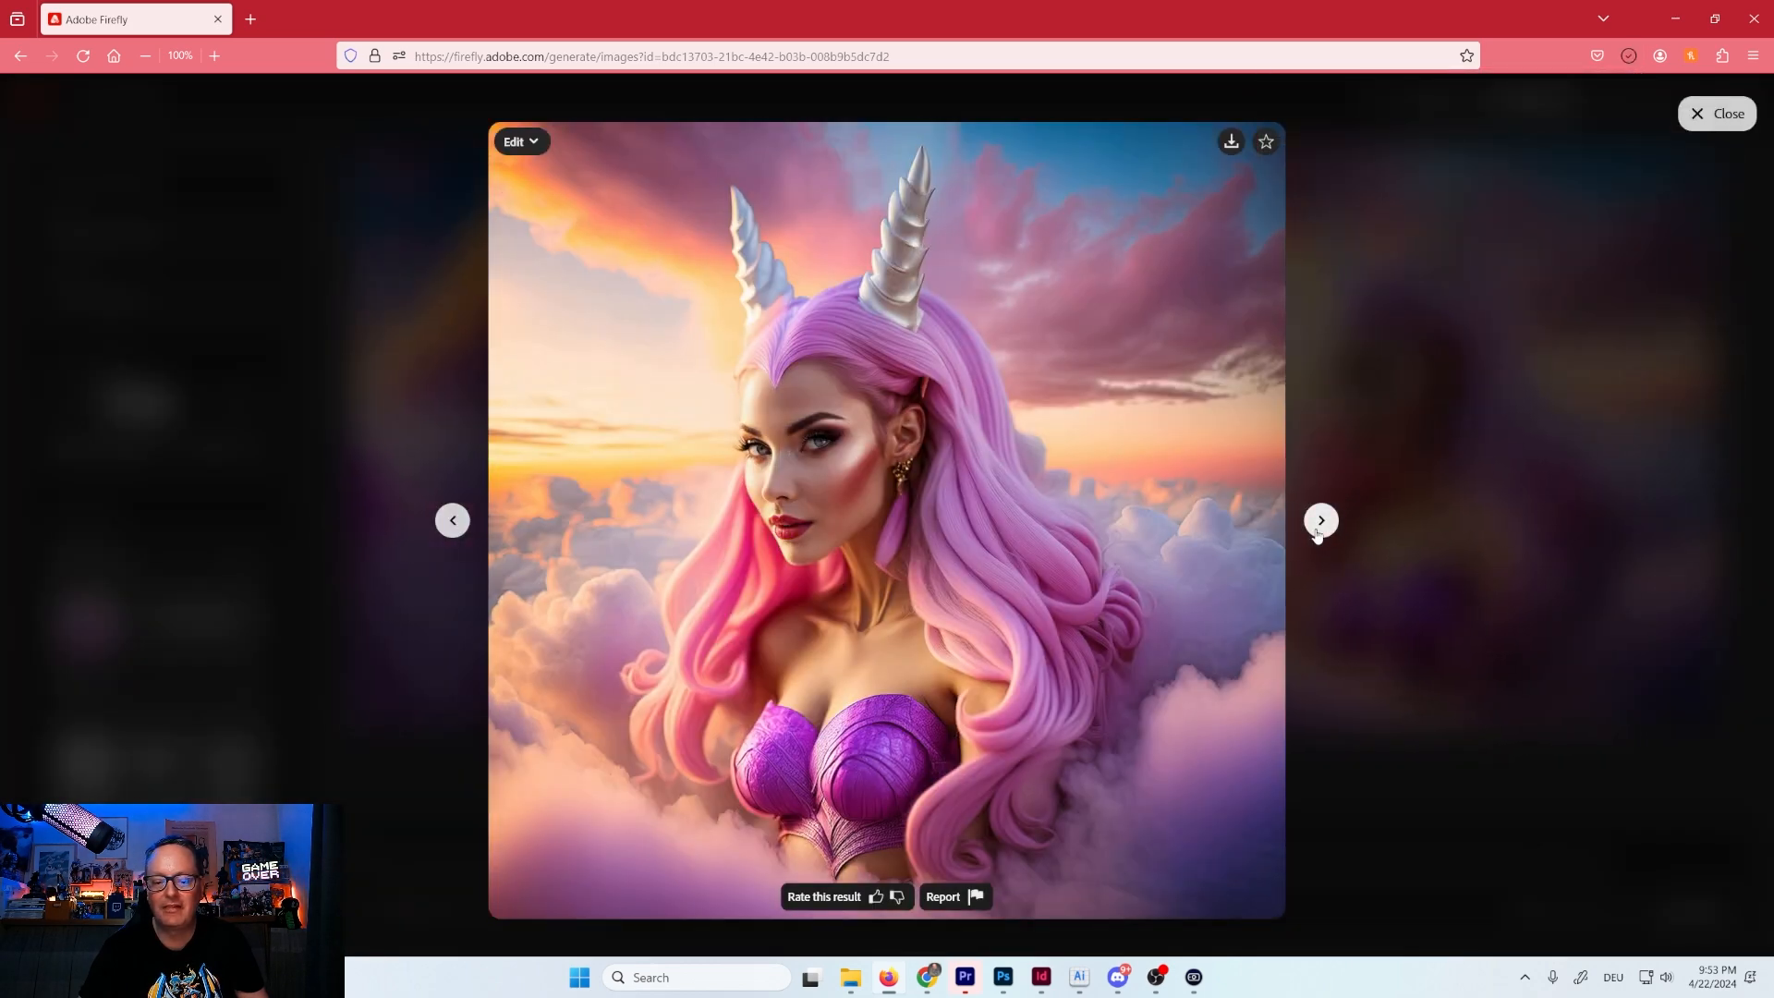
click(1226, 149)
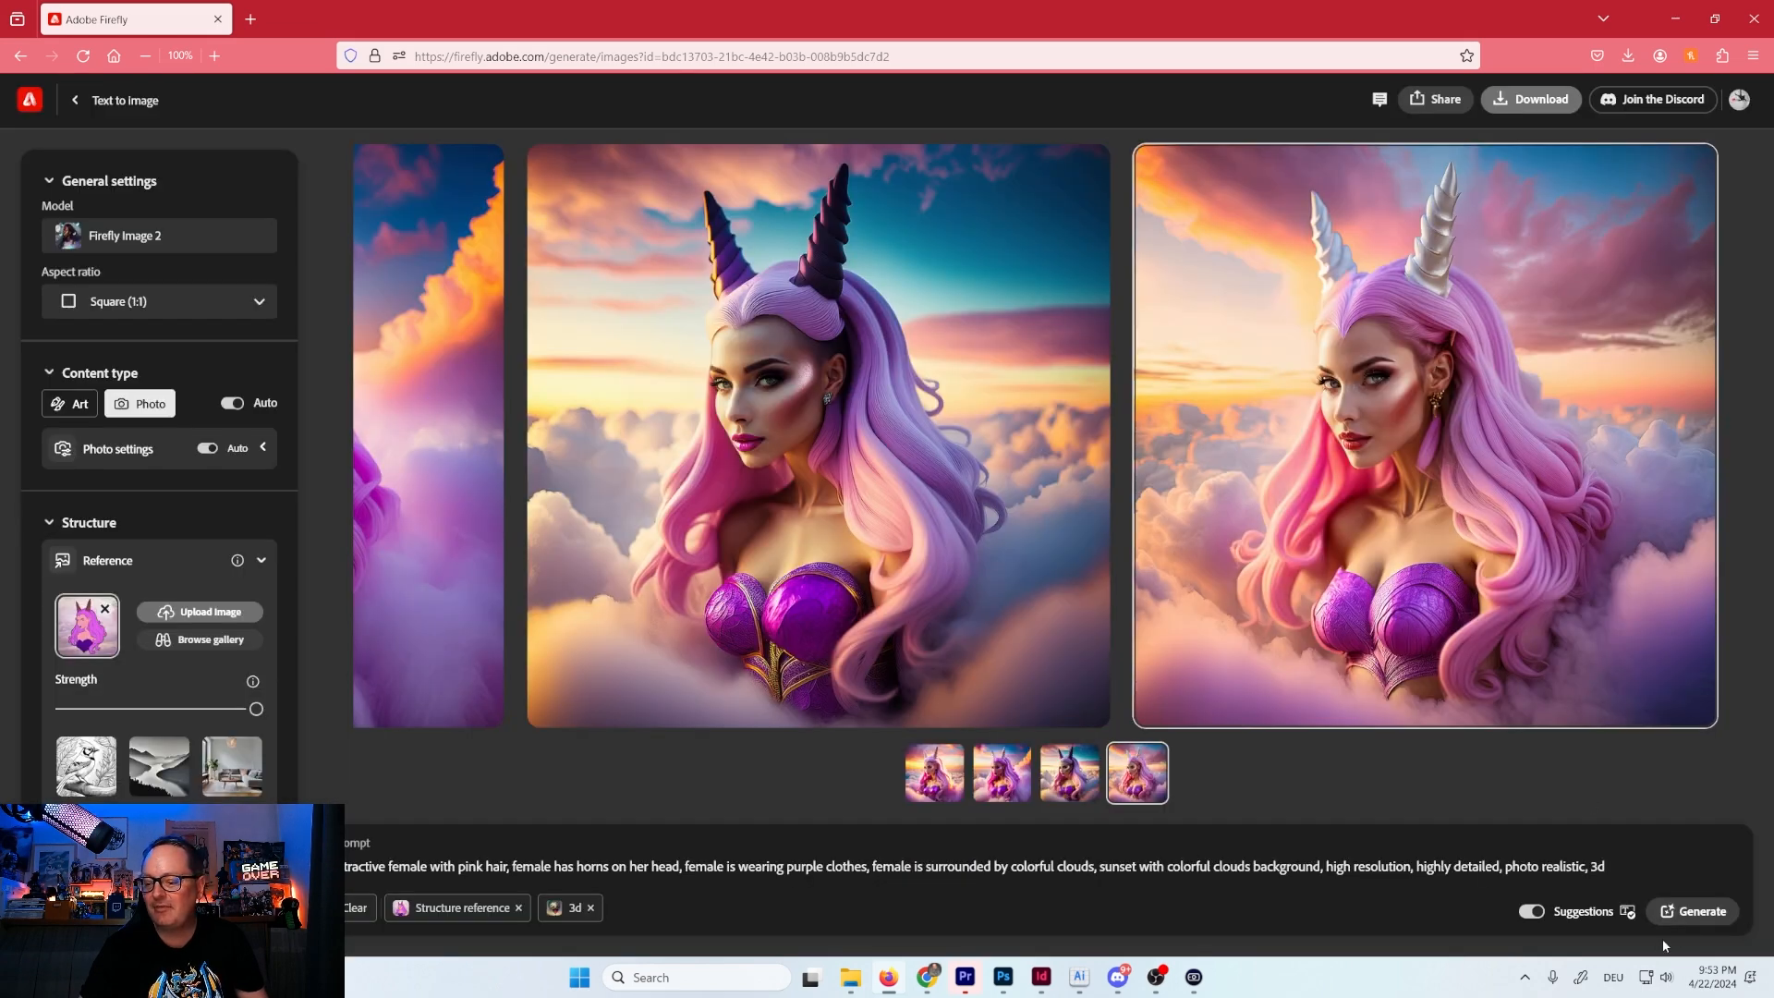
Generate a new set with the Art content type and download the first result, the woman with blue and pink hair.
click(1695, 912)
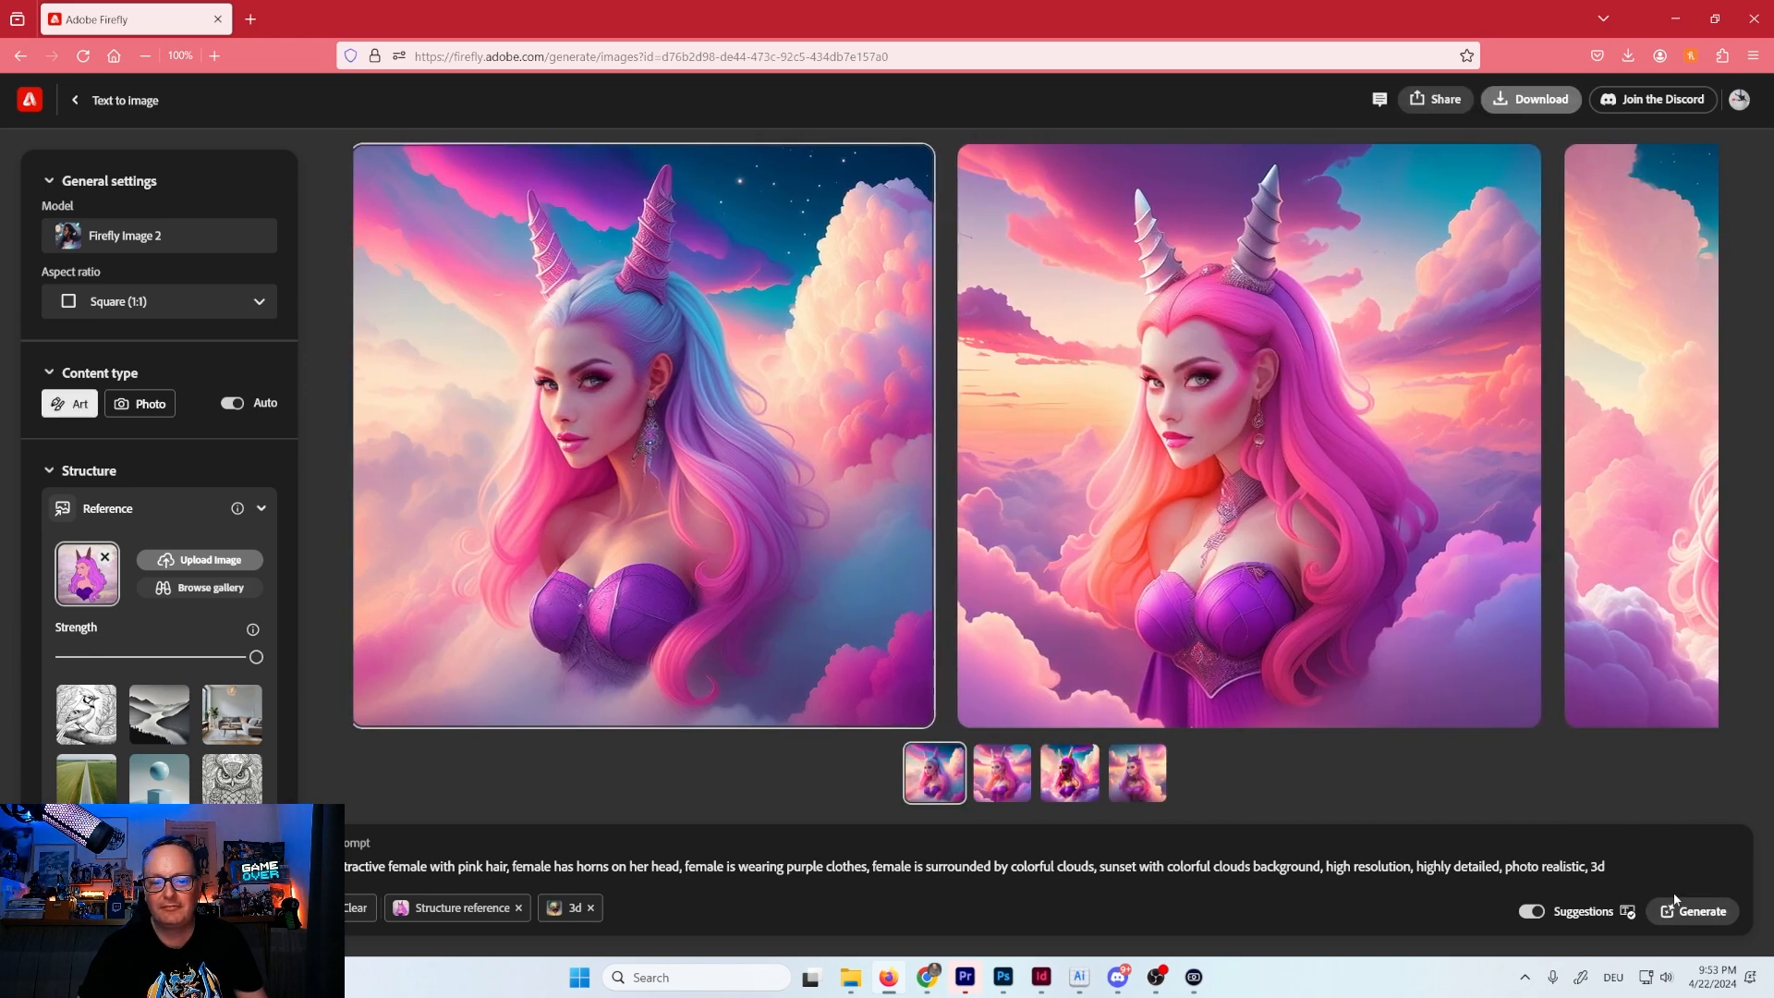
click(740, 410)
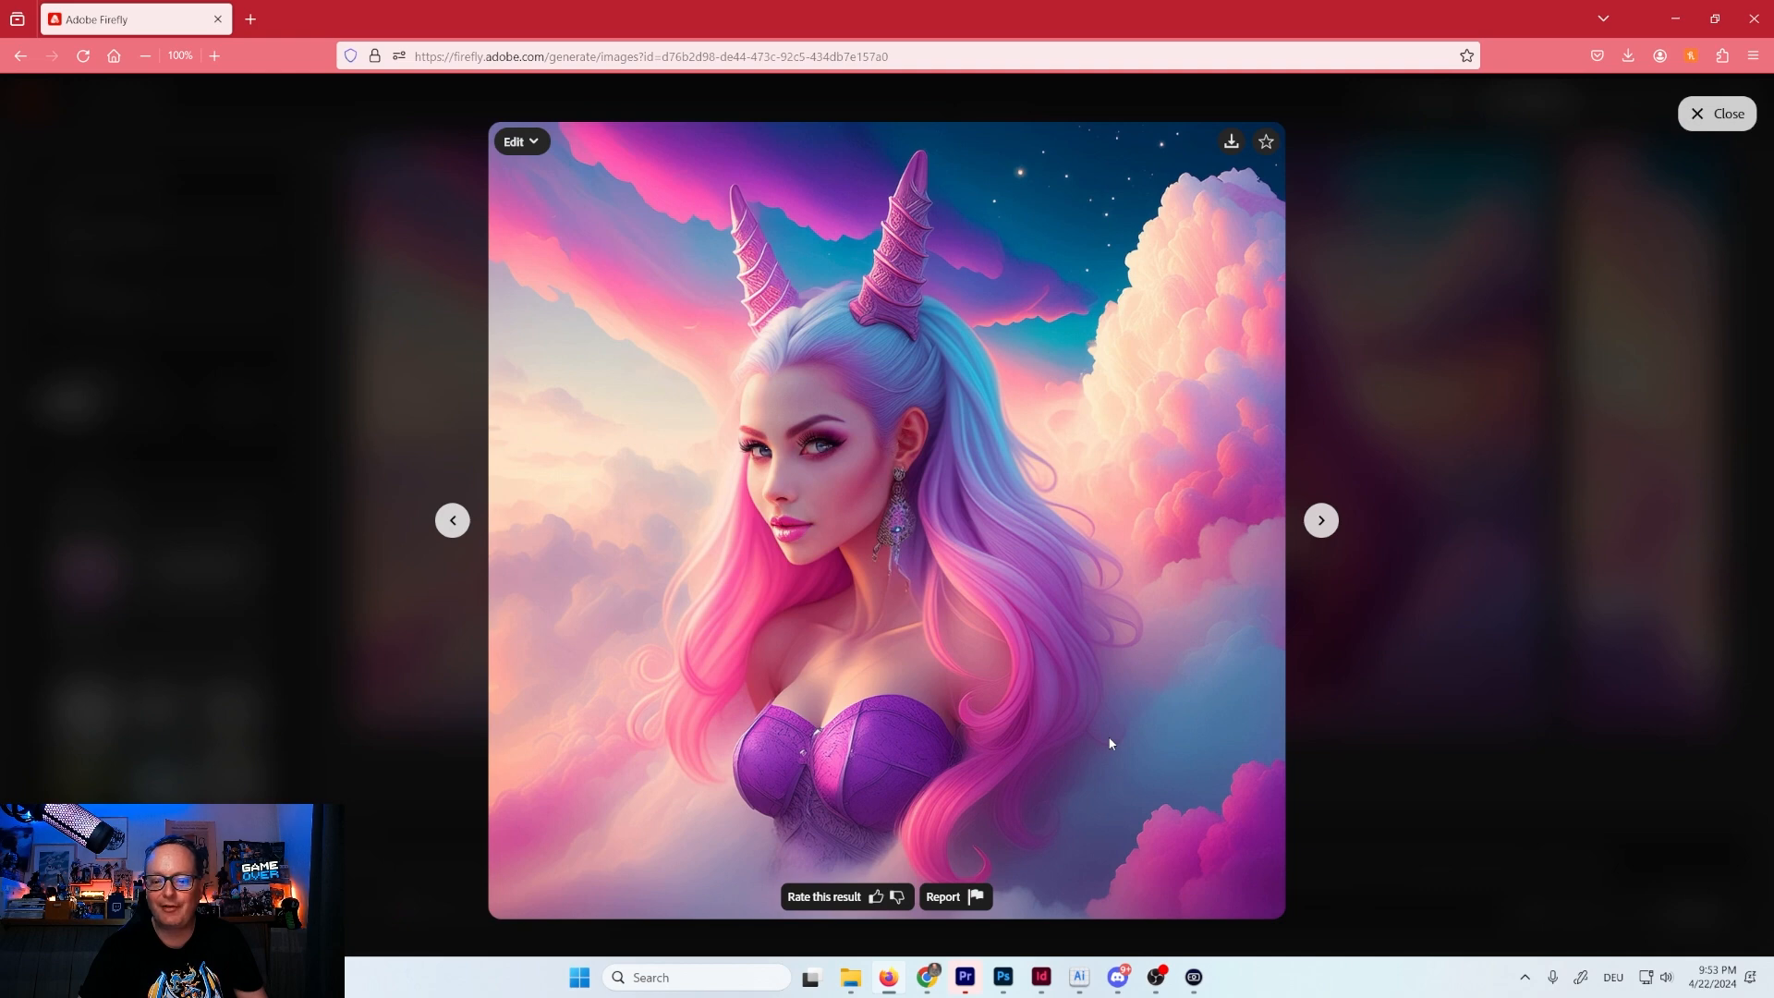
click(1222, 148)
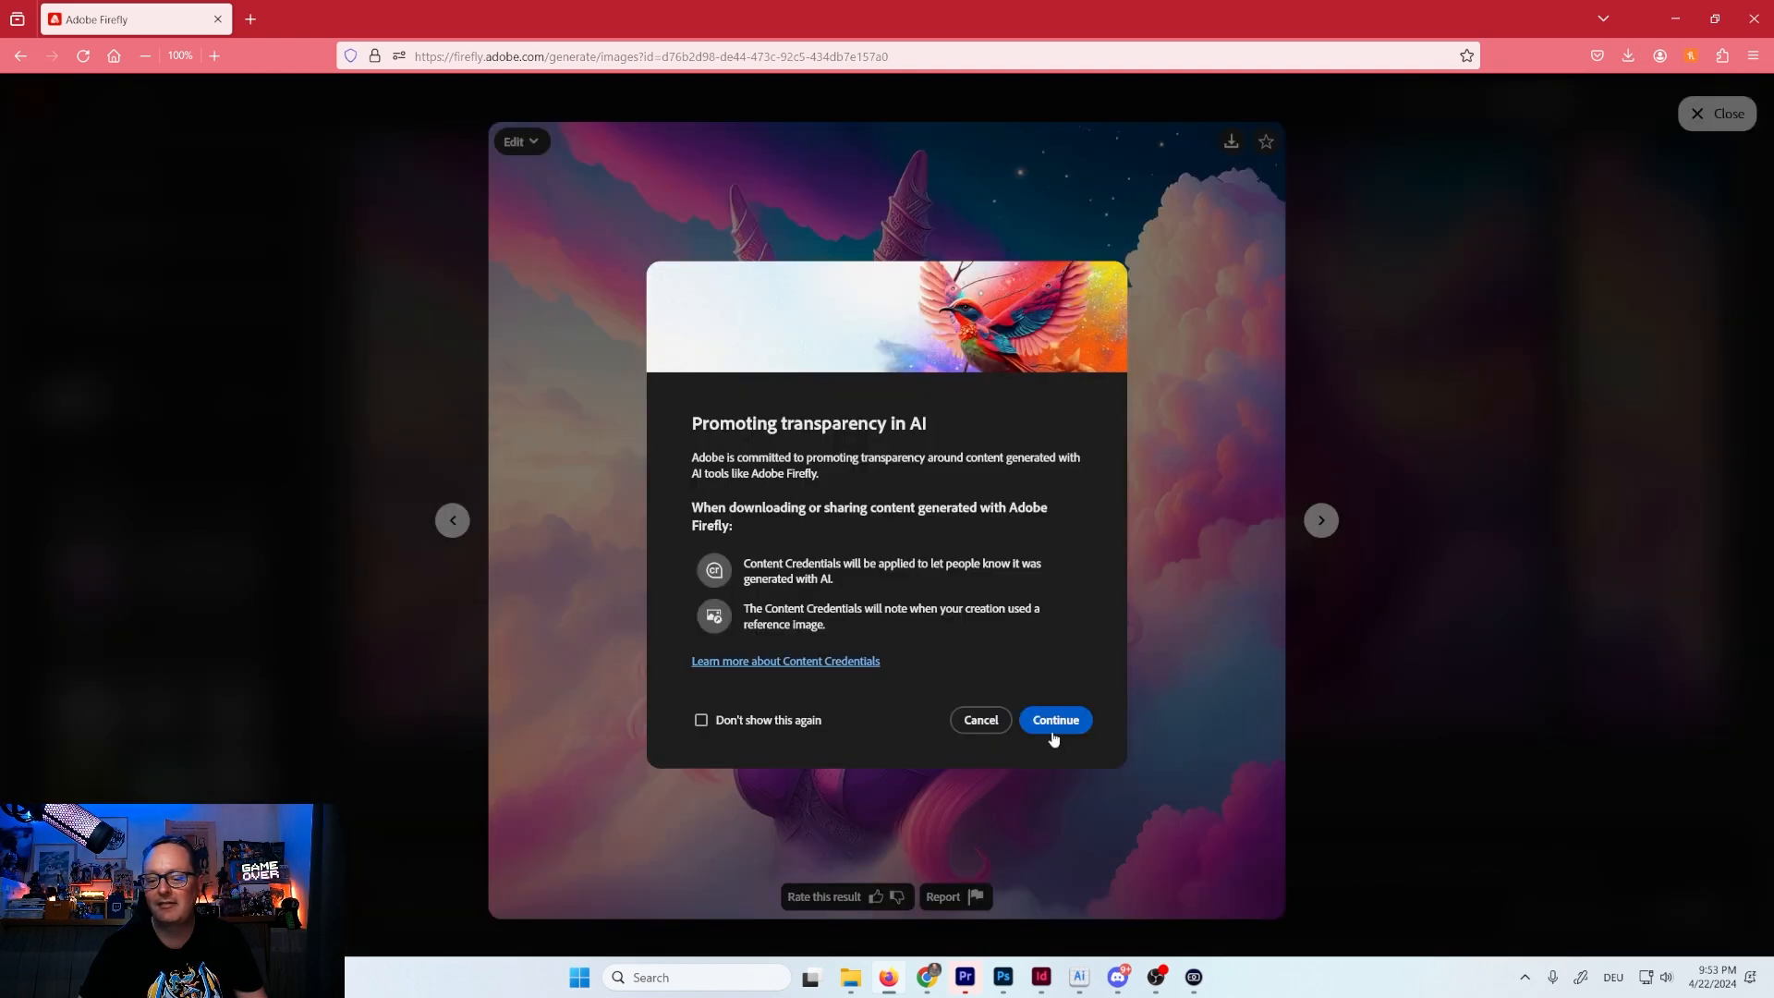
click(1051, 725)
Download the second and fourth art results, viewing the third enlarged in between, and return to the results overview.
click(1321, 522)
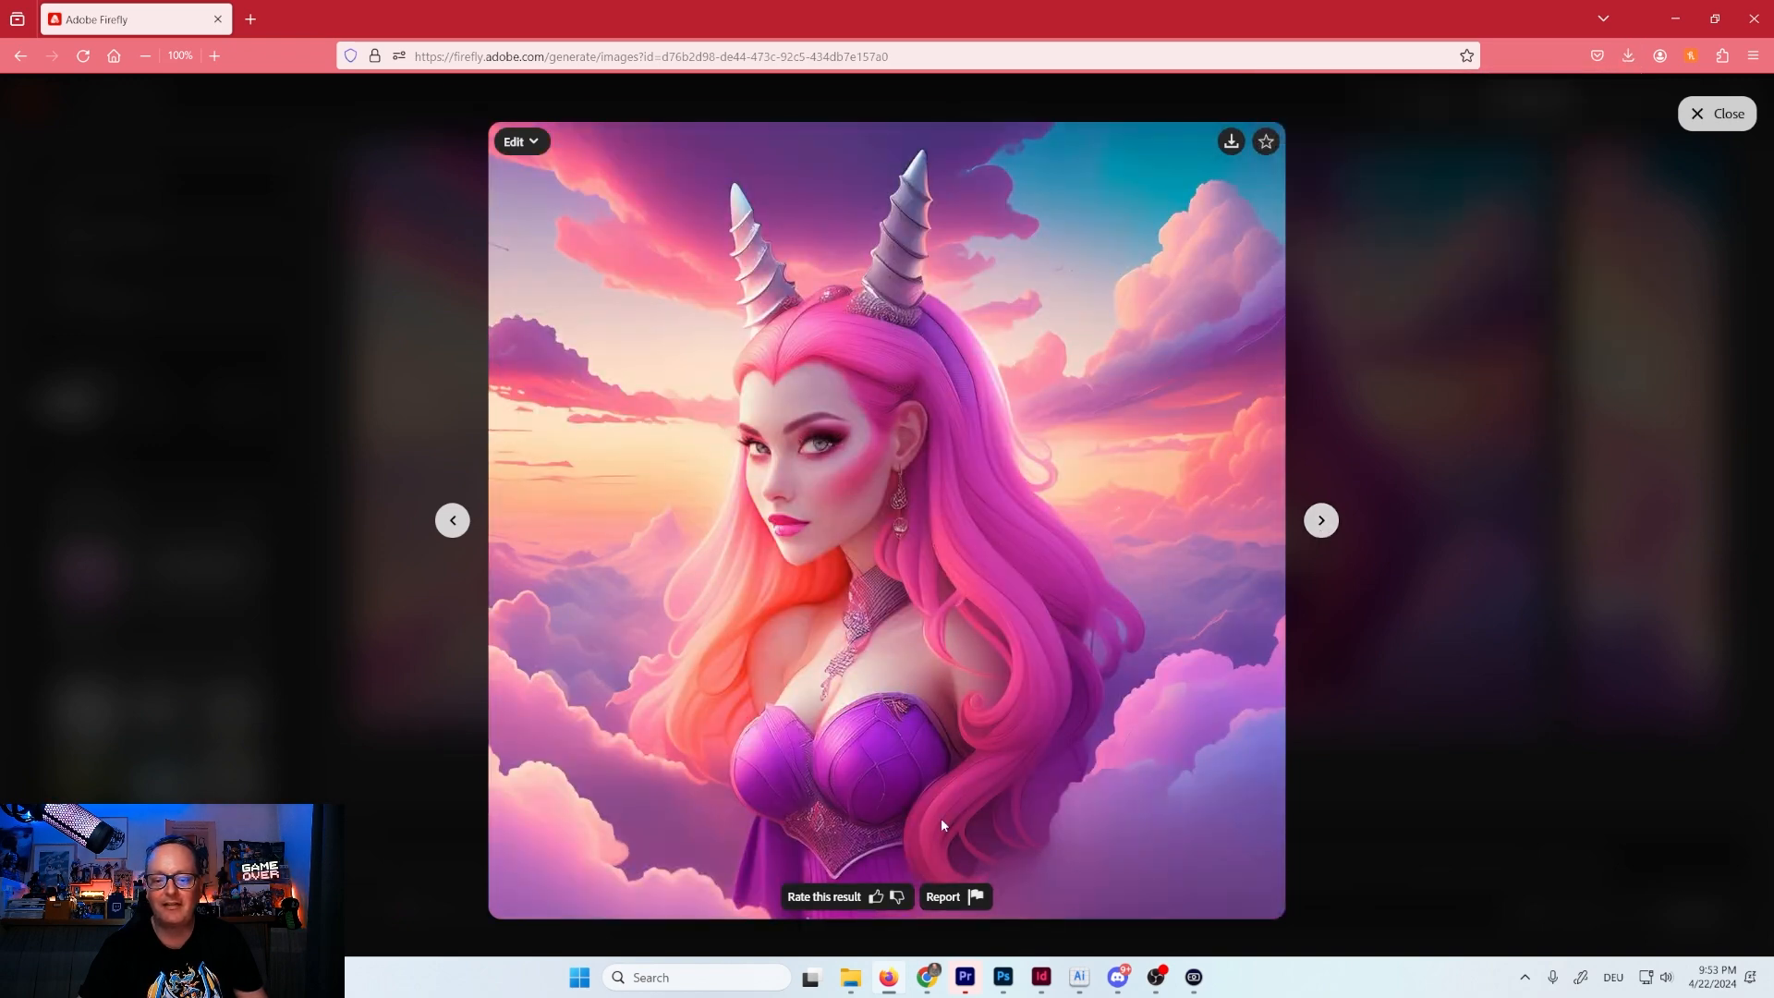
click(1229, 146)
click(1052, 721)
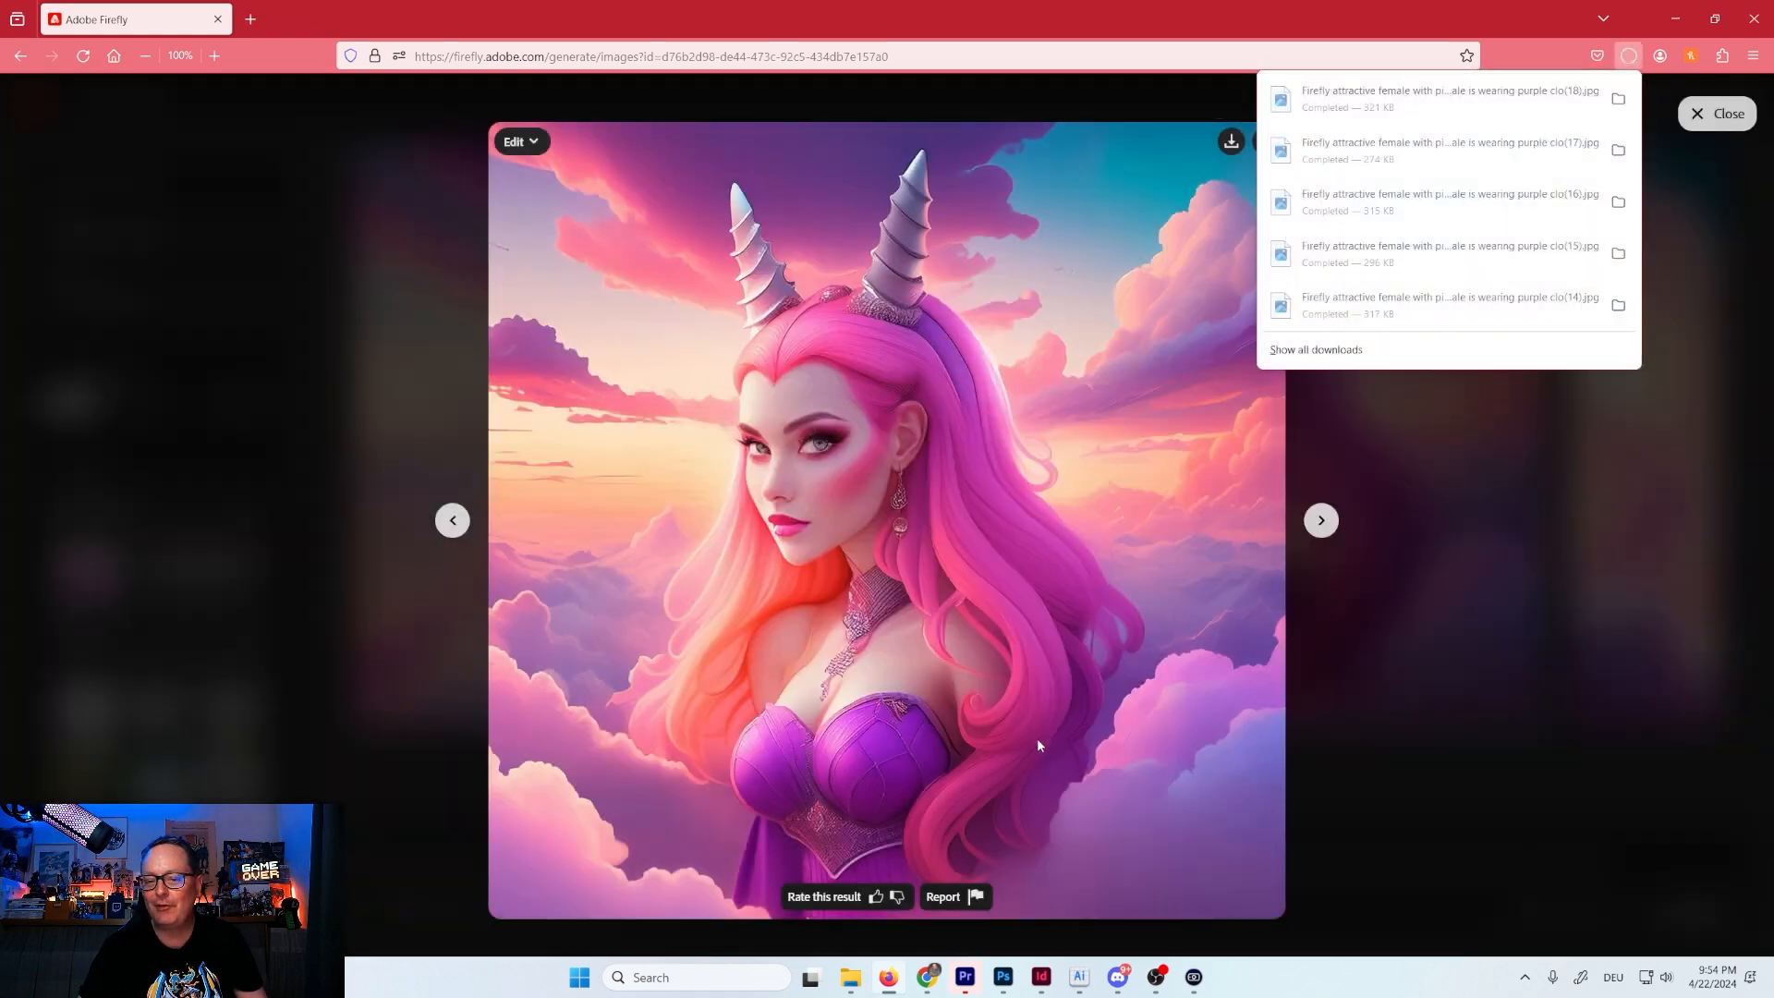
click(1323, 523)
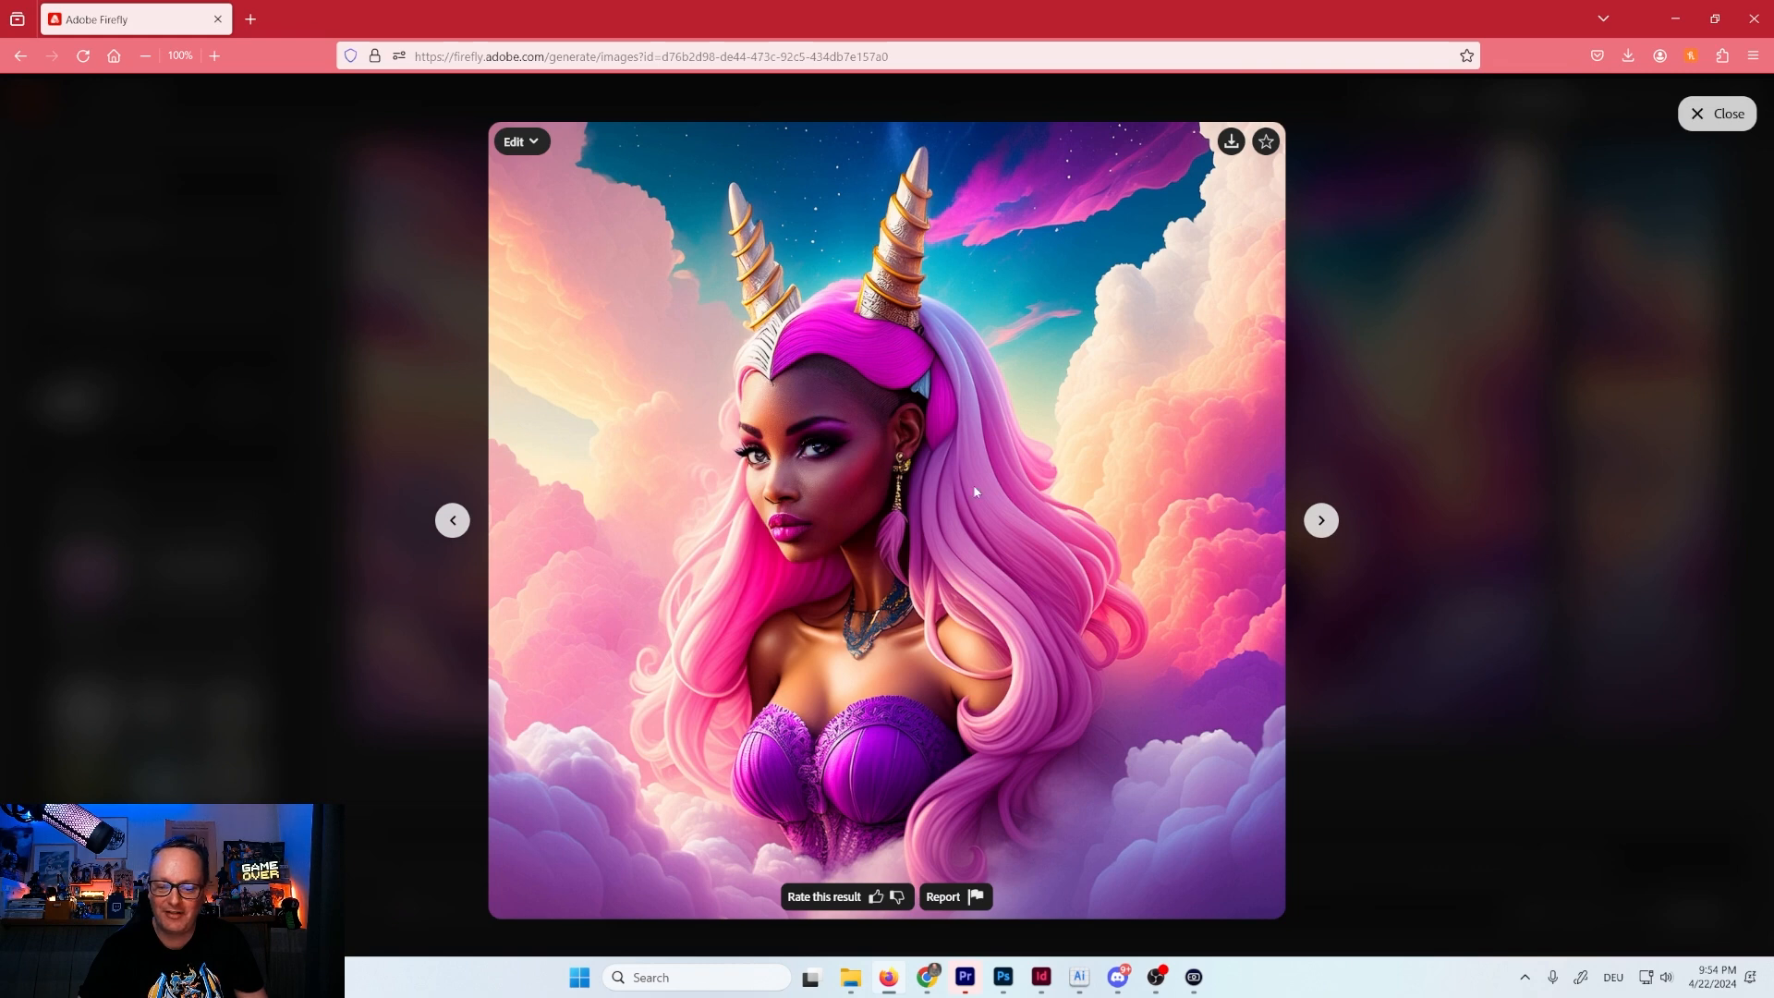
click(1321, 523)
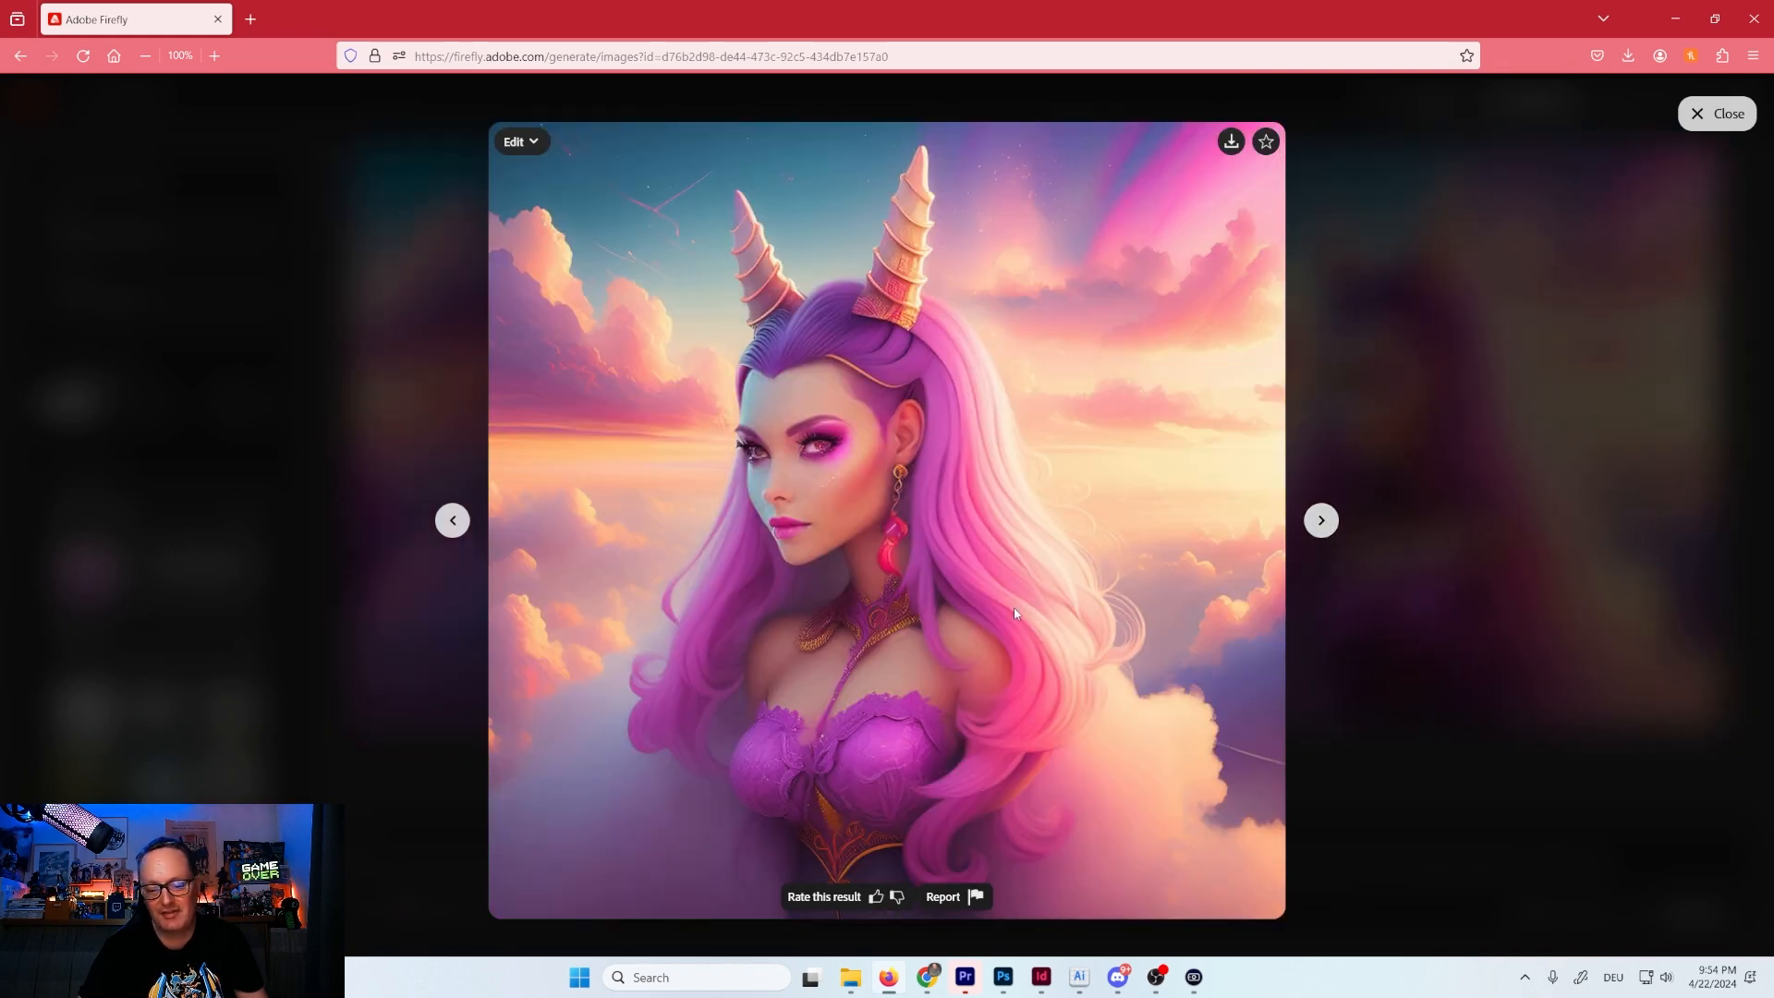
click(1231, 141)
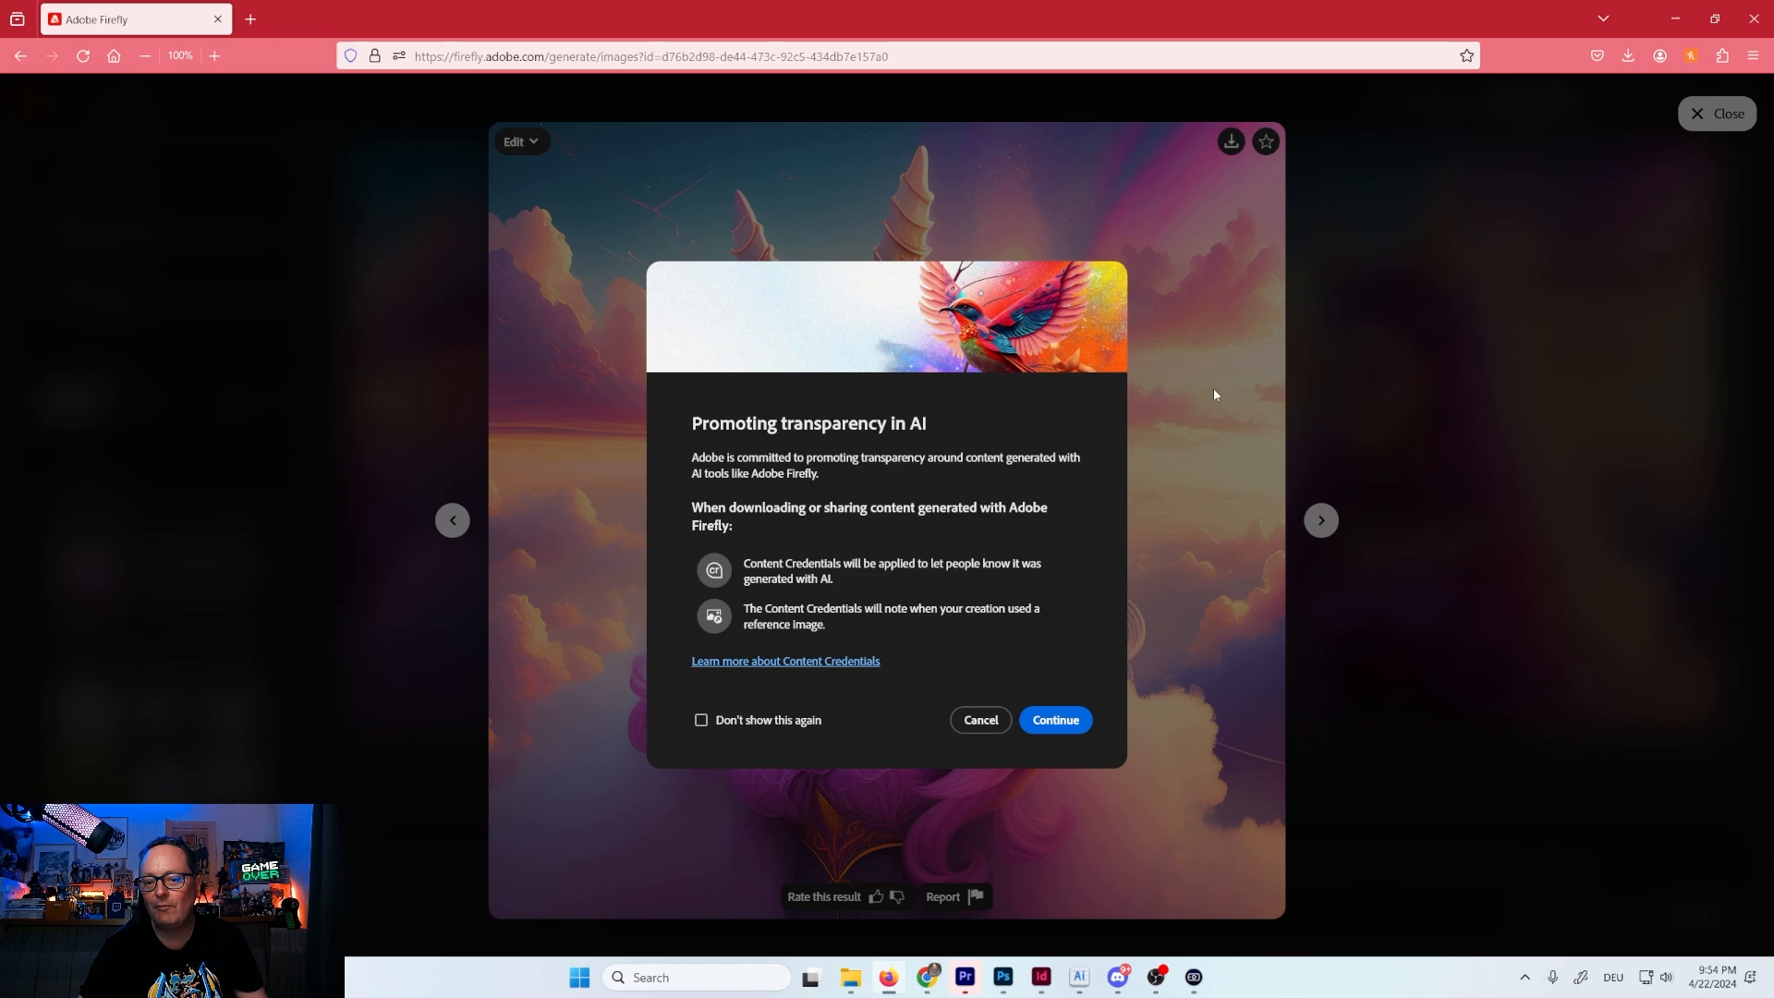
click(1067, 717)
click(1294, 734)
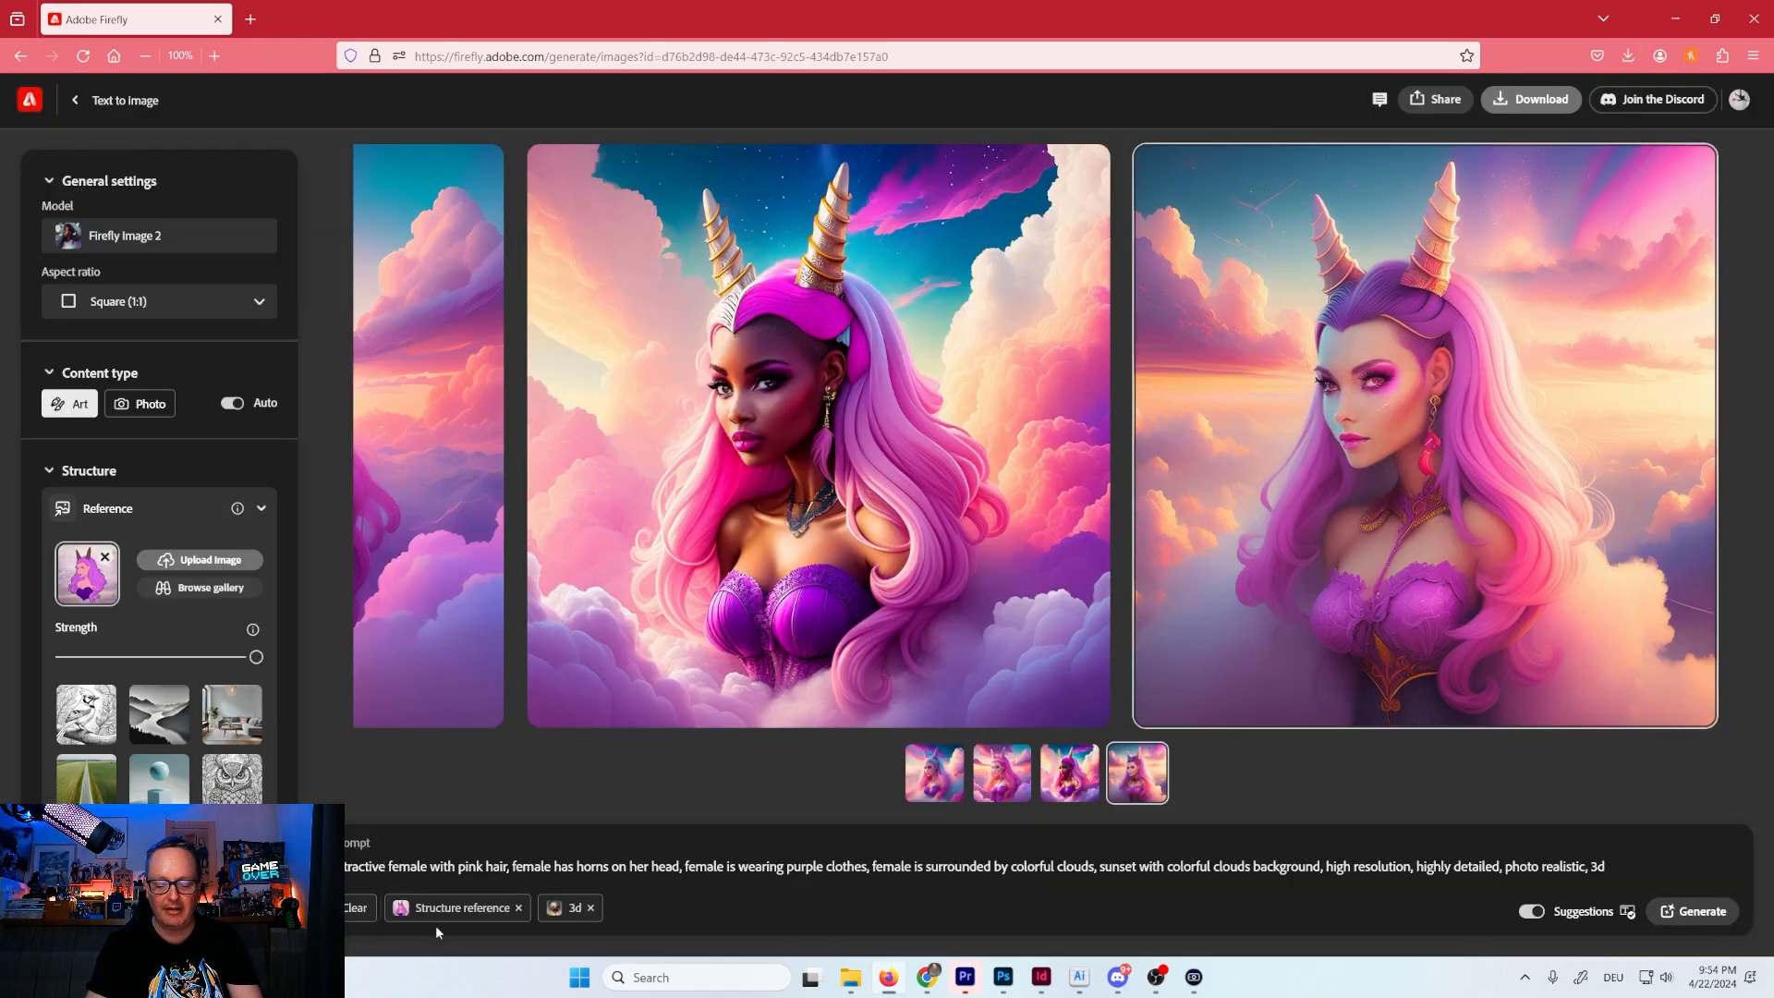
Insert "anime" before "female" in the prompt, generate a new set of images, and go to the first result.
text(anime)
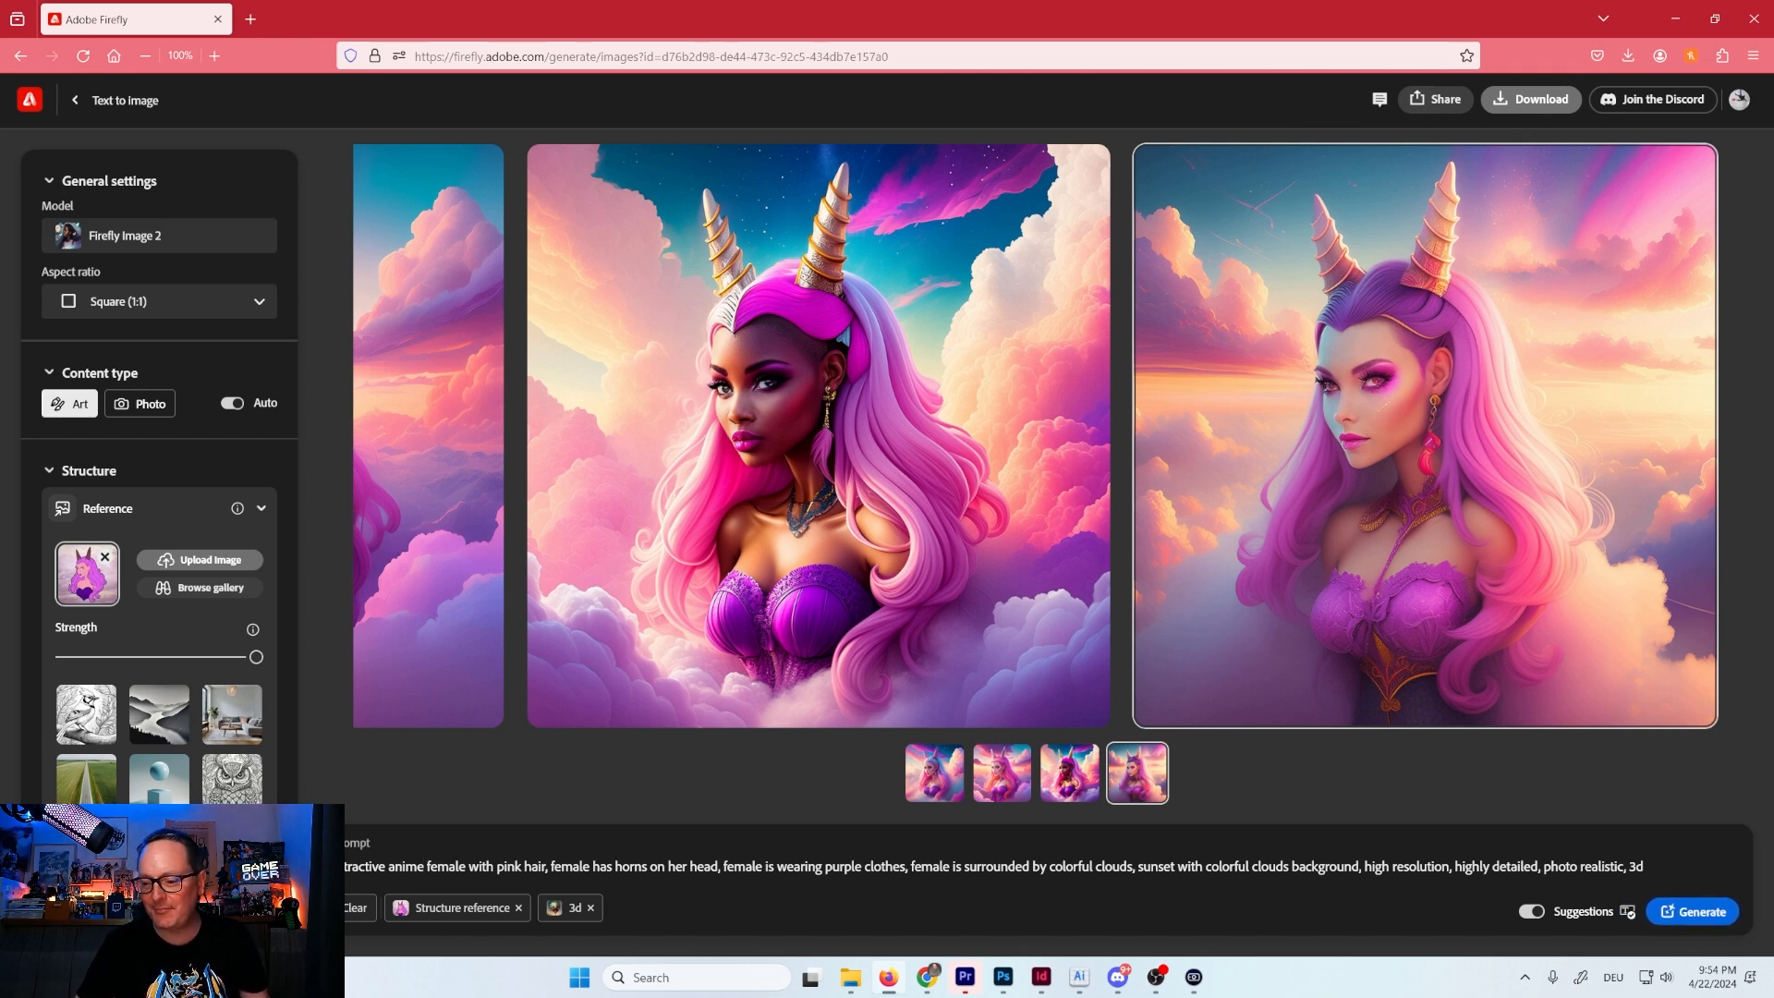
click(1683, 920)
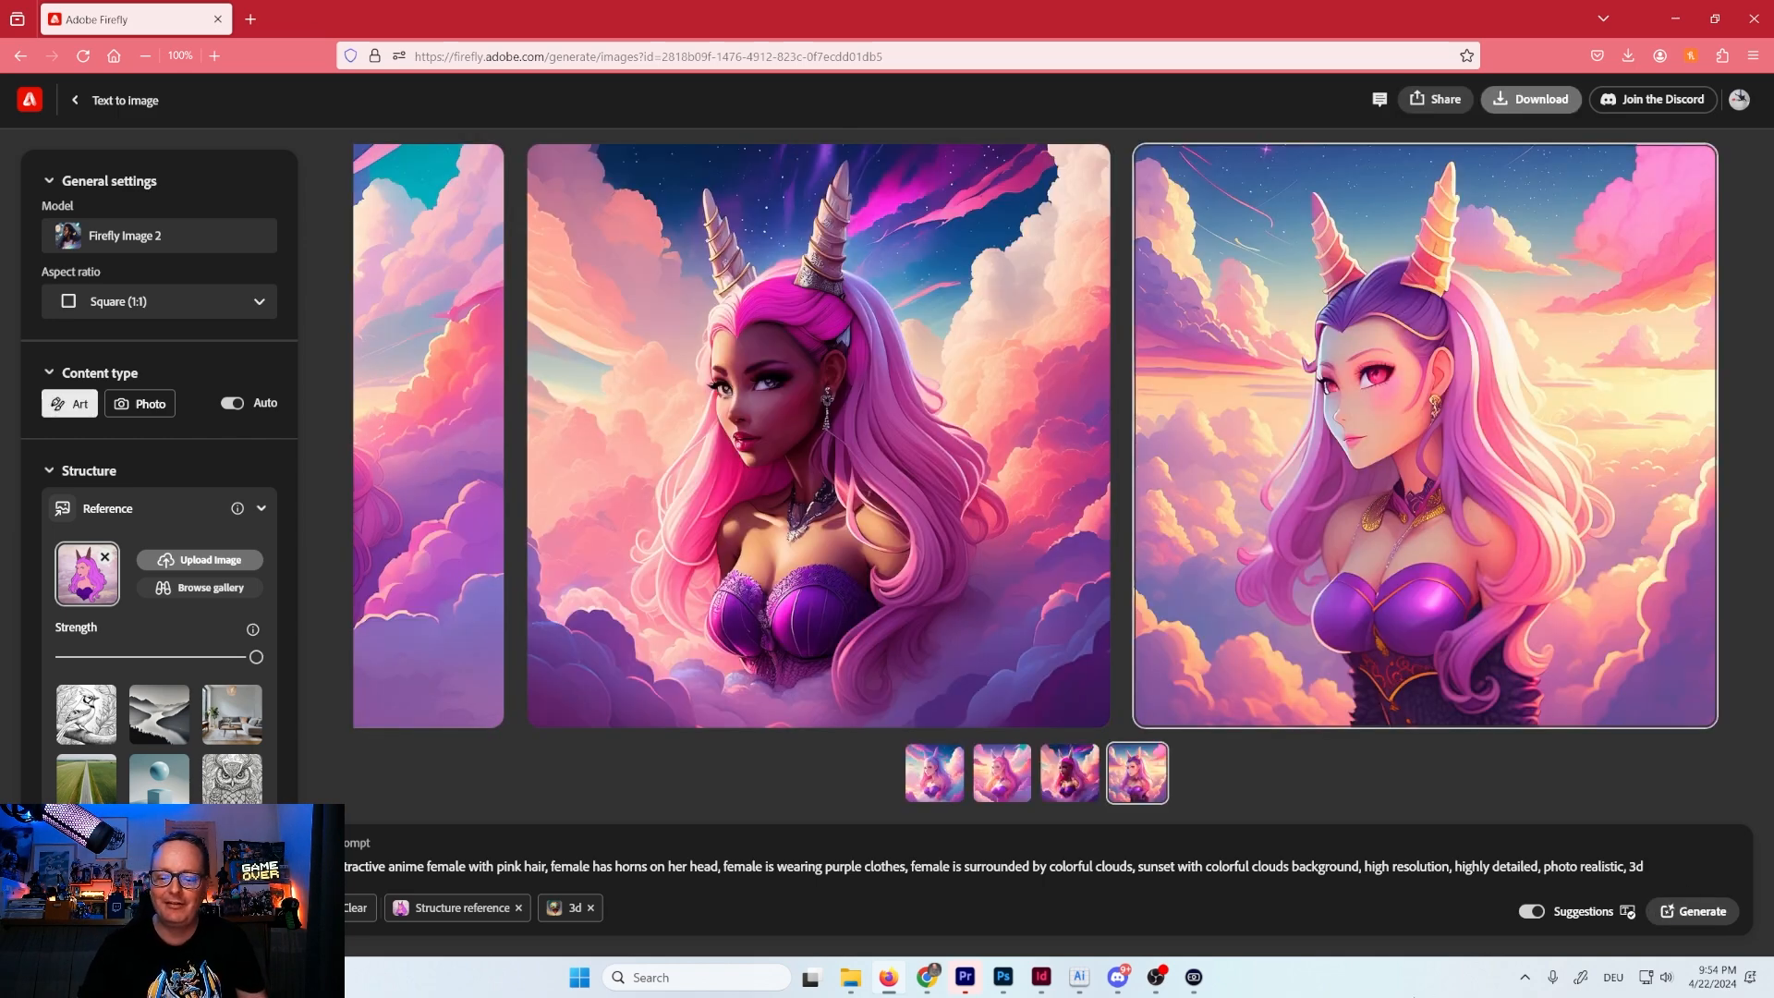
click(934, 791)
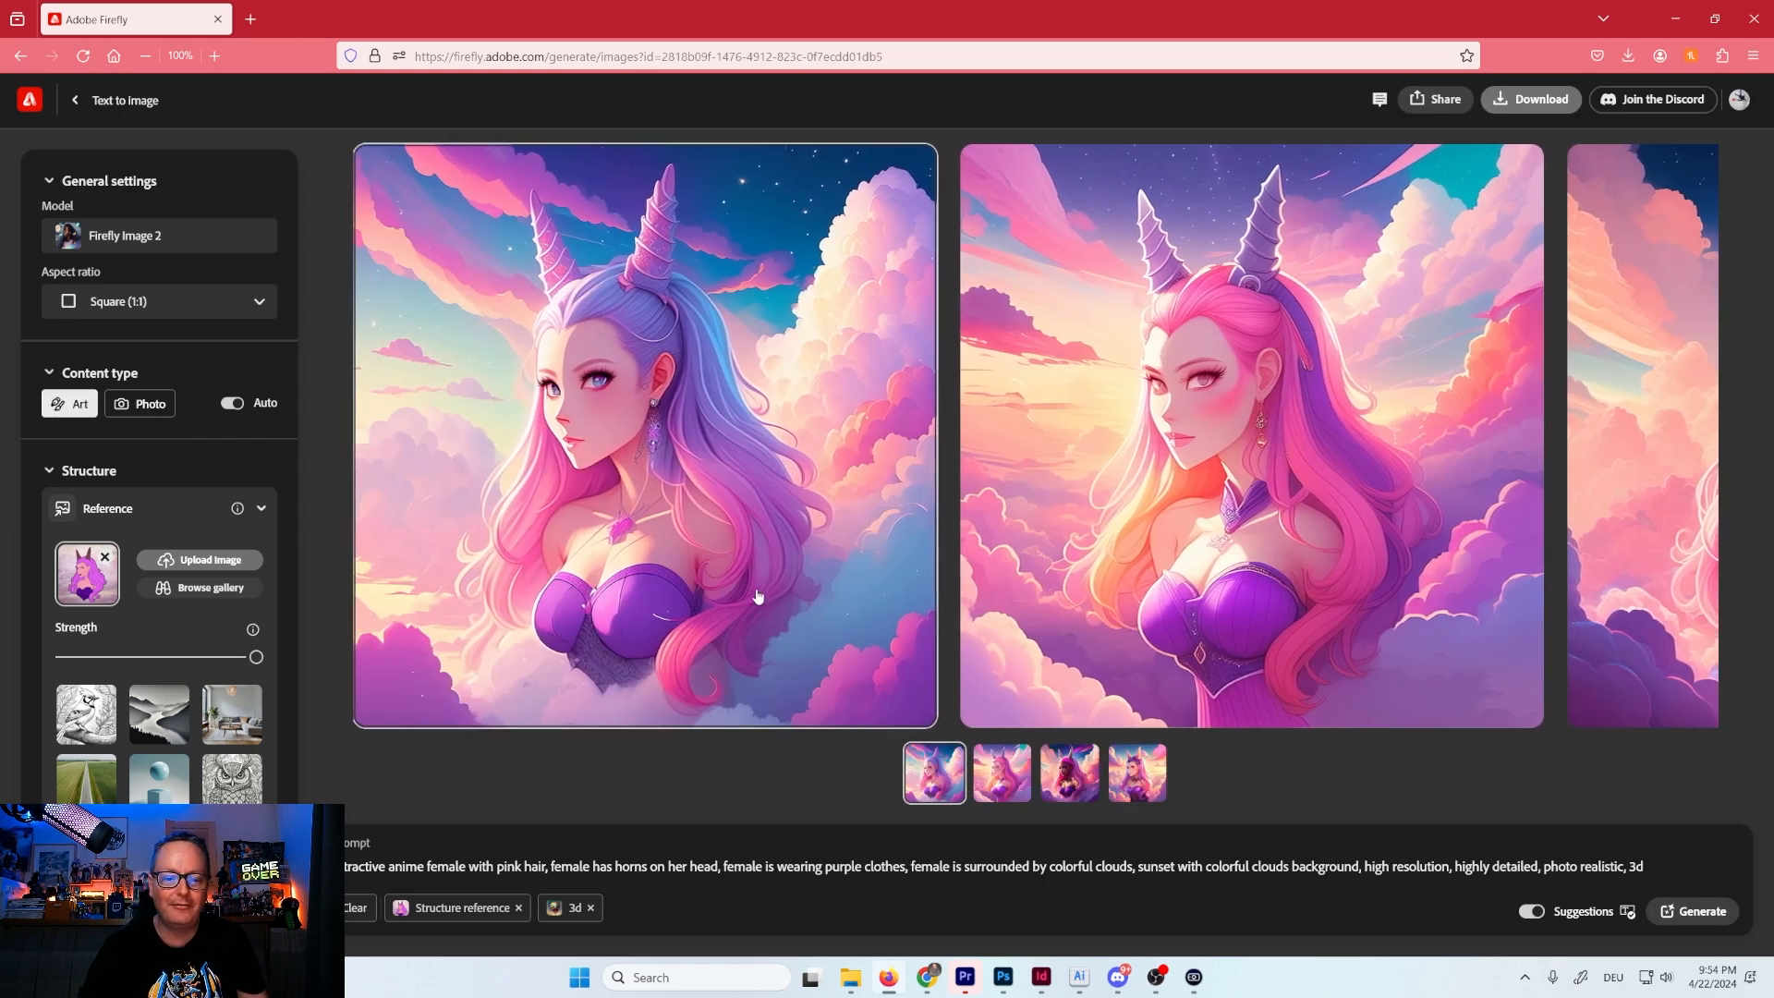
Download the first anime result, the woman with blue and pink hair, and show the second result enlarged.
click(746, 563)
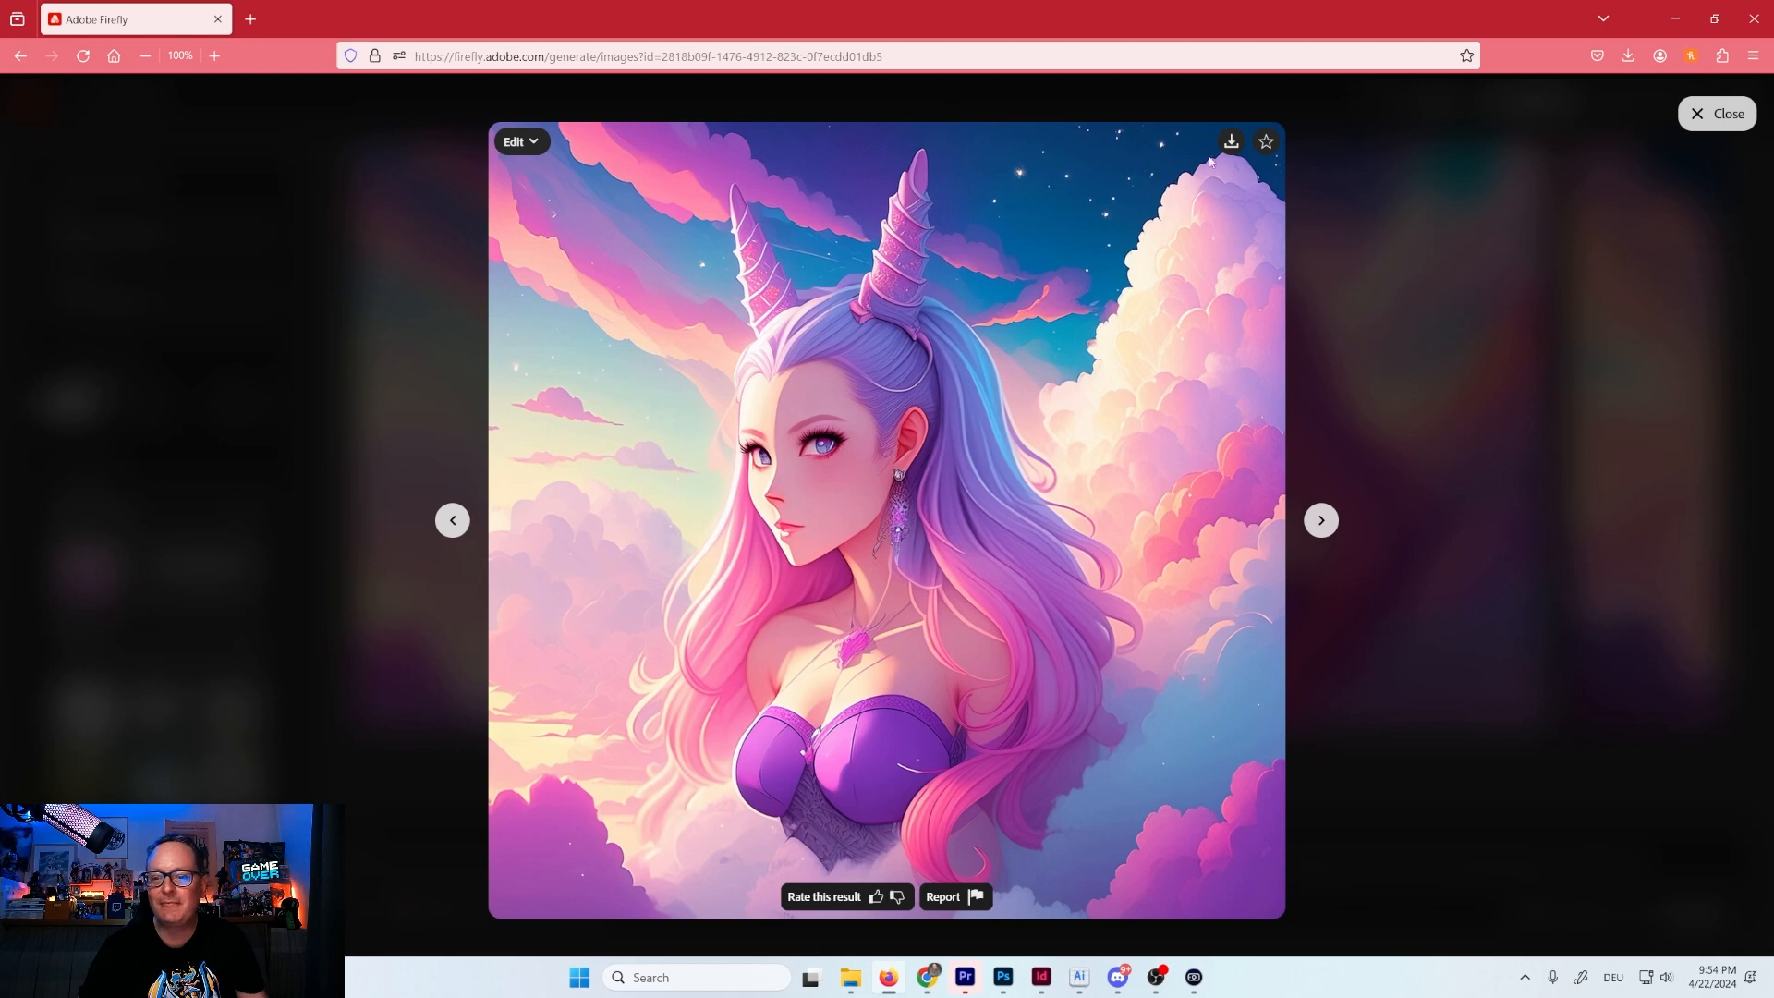
click(1232, 141)
click(1050, 725)
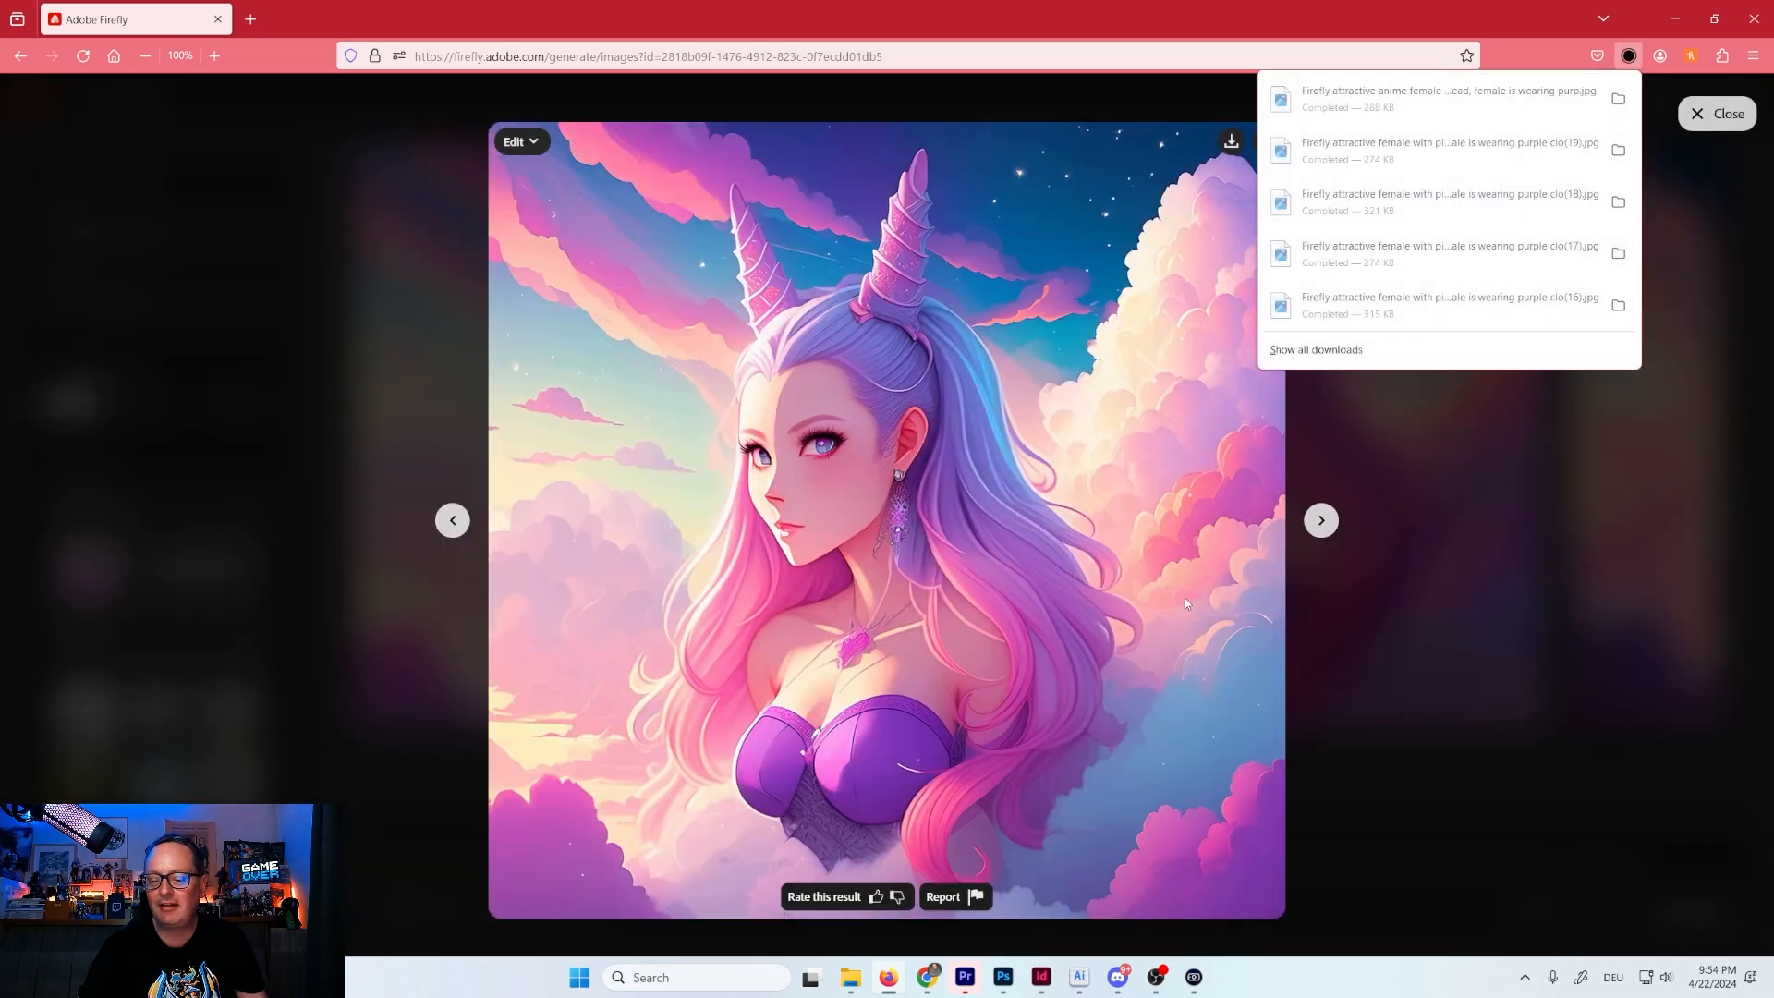
click(1315, 532)
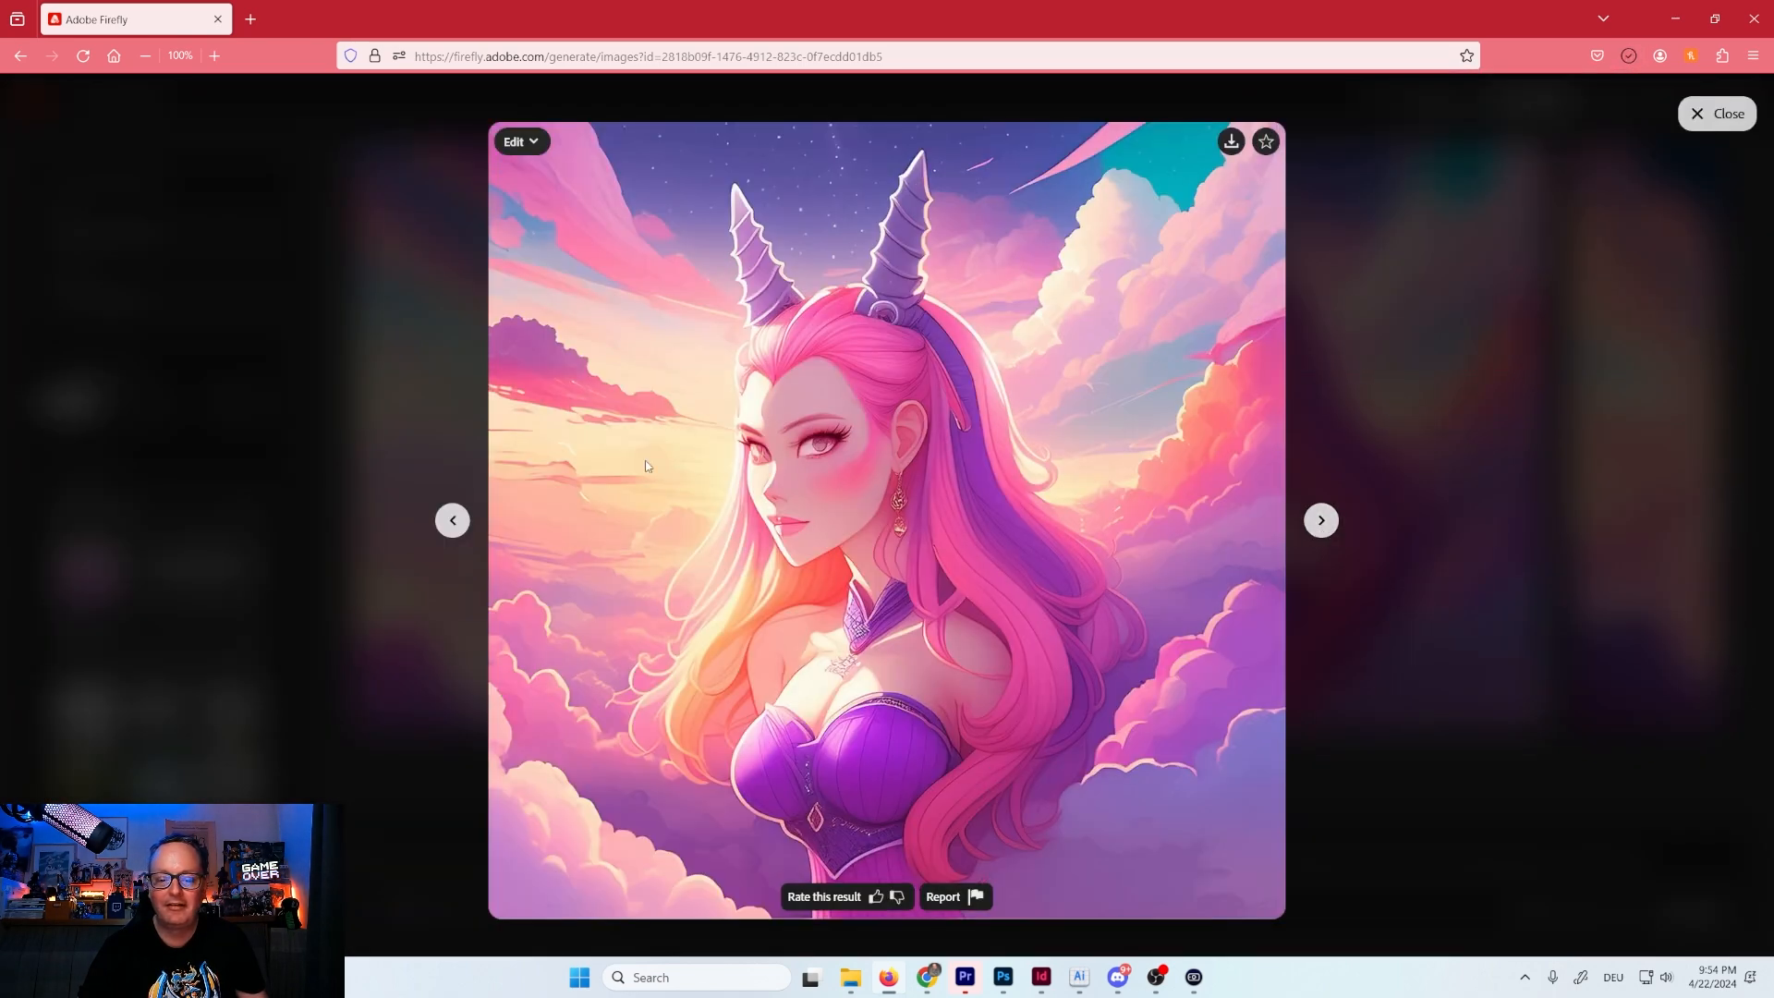
Download the second and third anime results, the woman with pink hair and the woman with darker skin.
click(1232, 141)
click(1053, 725)
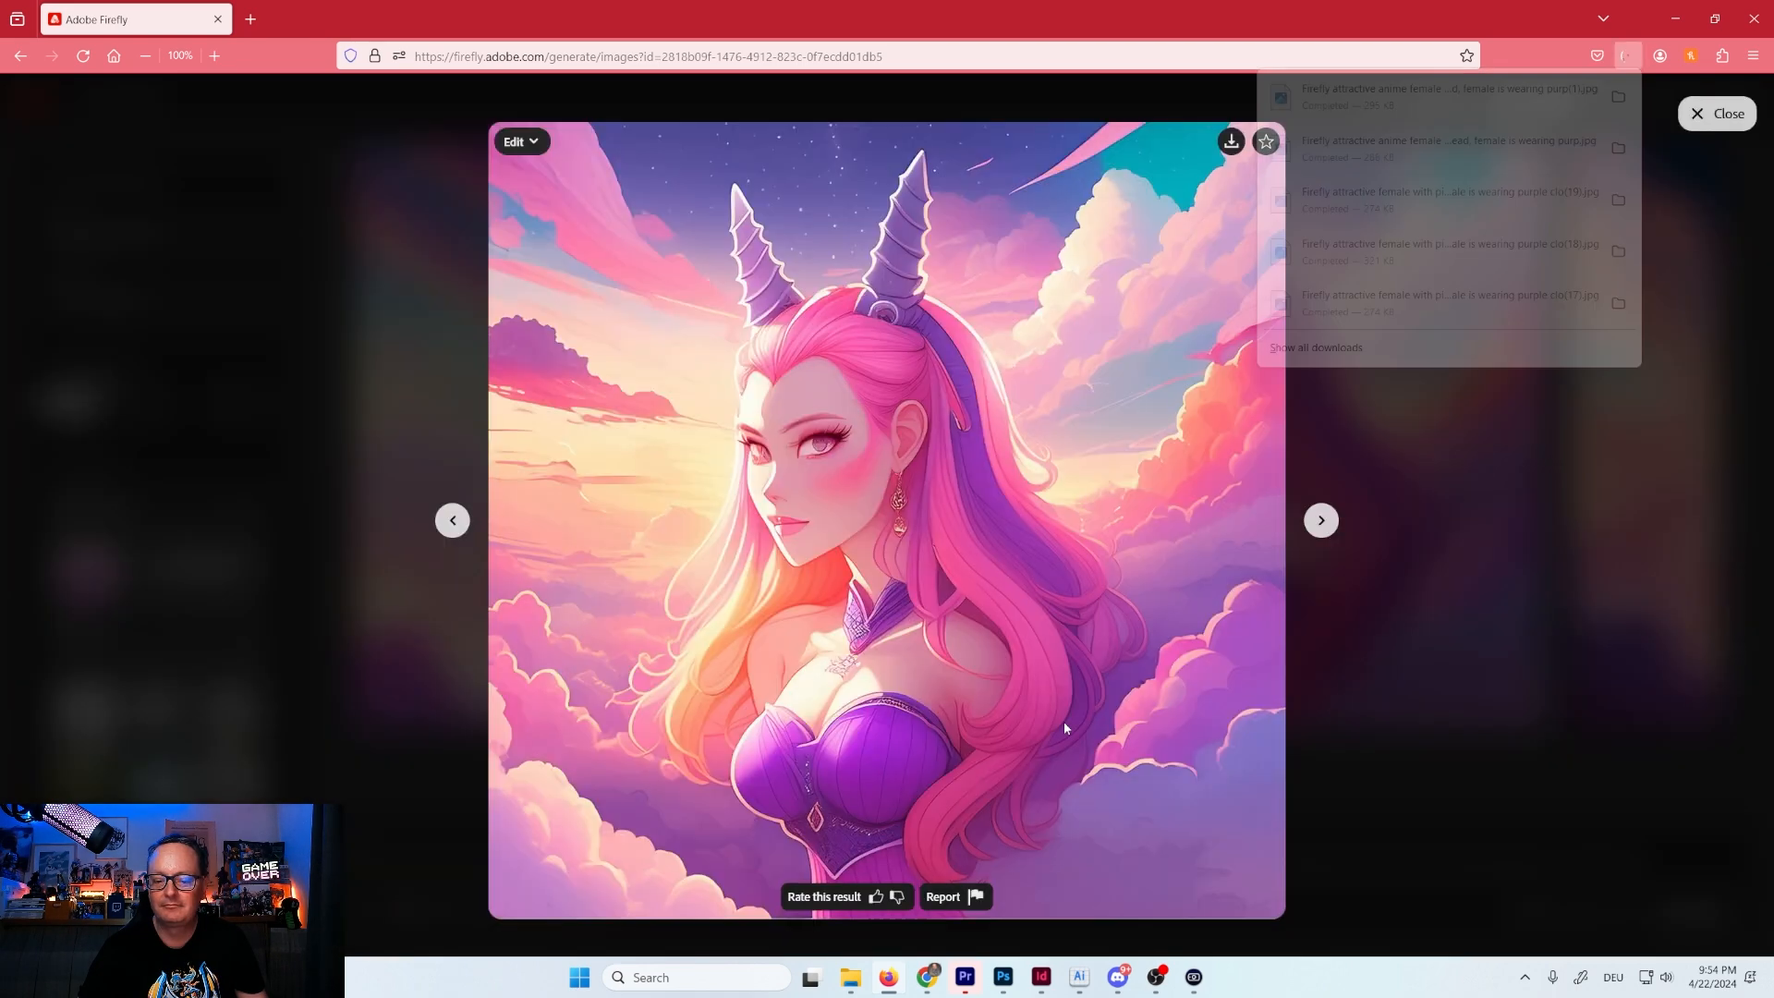
click(1321, 526)
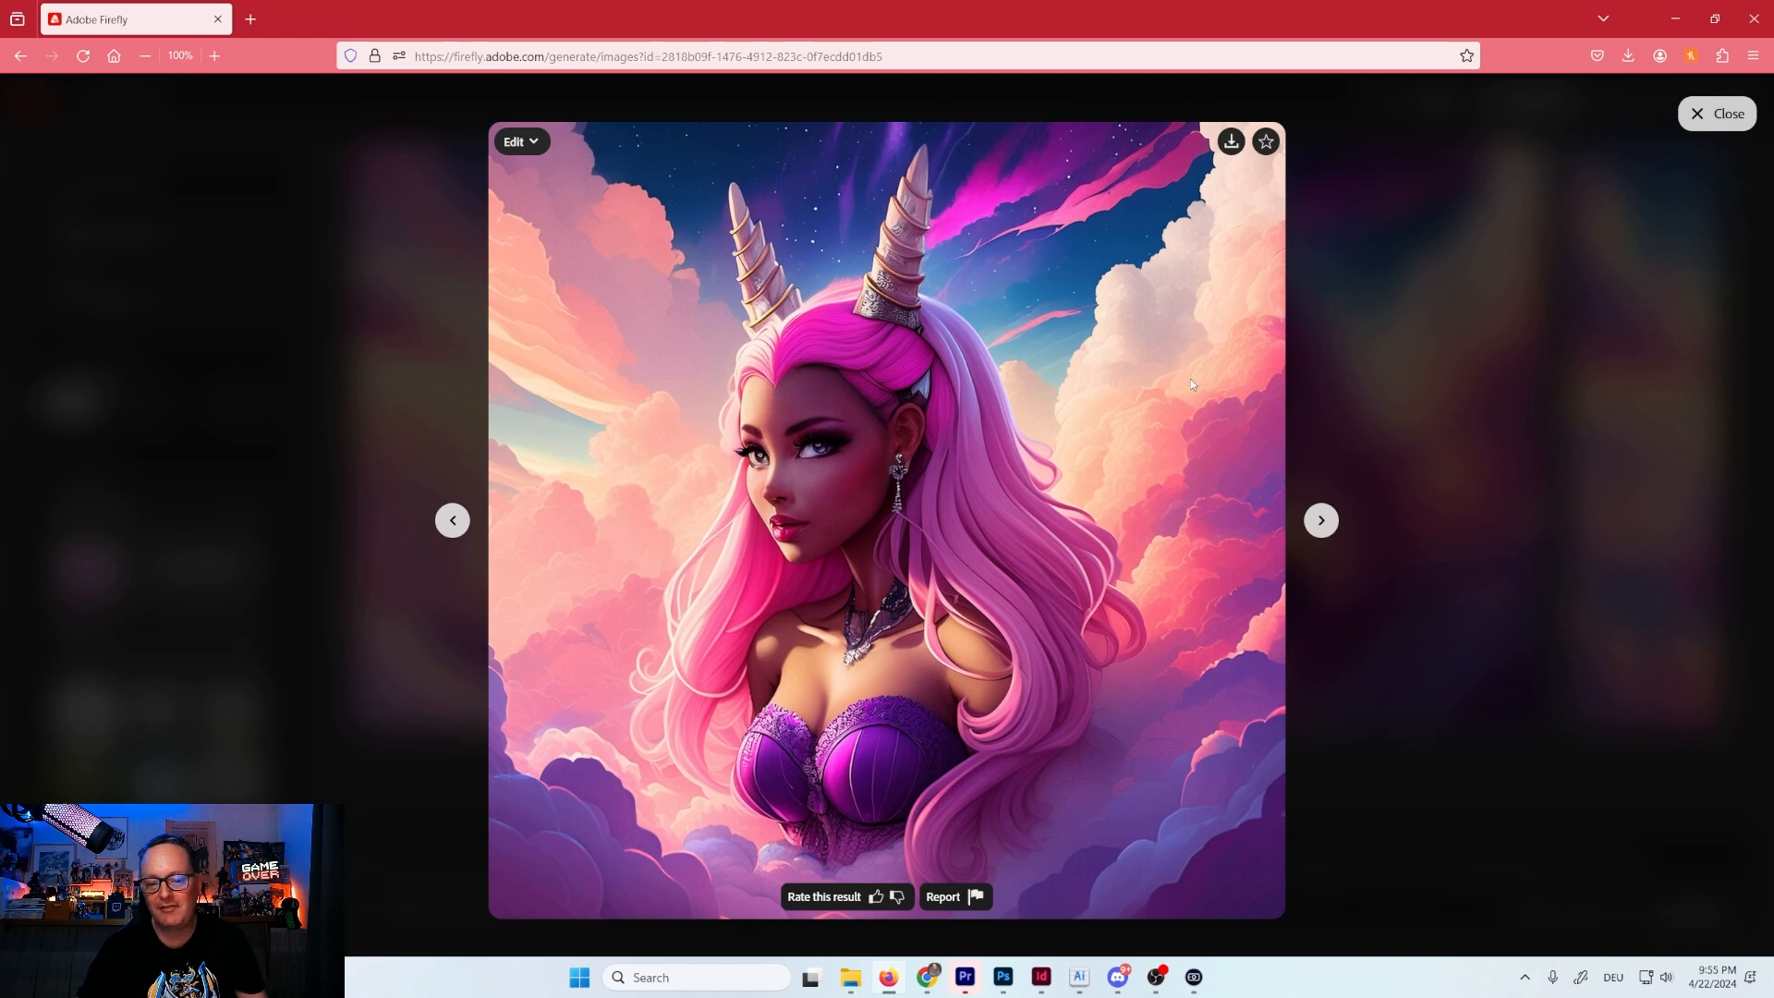
click(1231, 142)
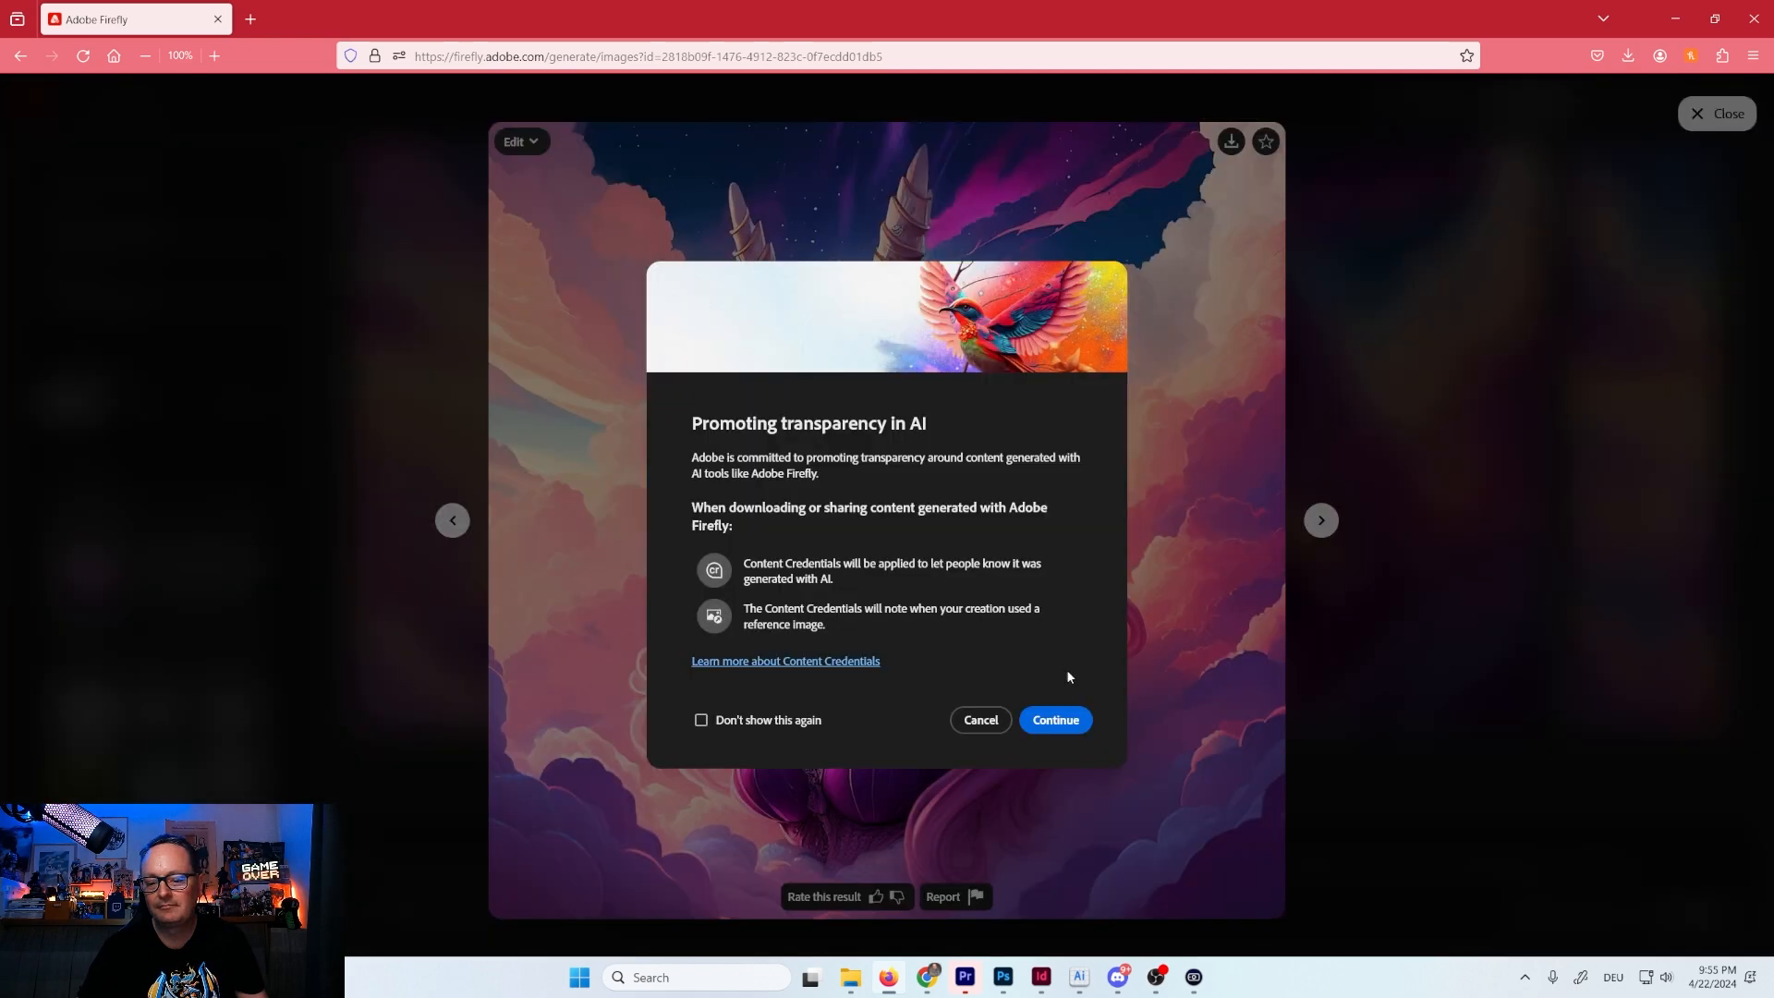
click(1064, 723)
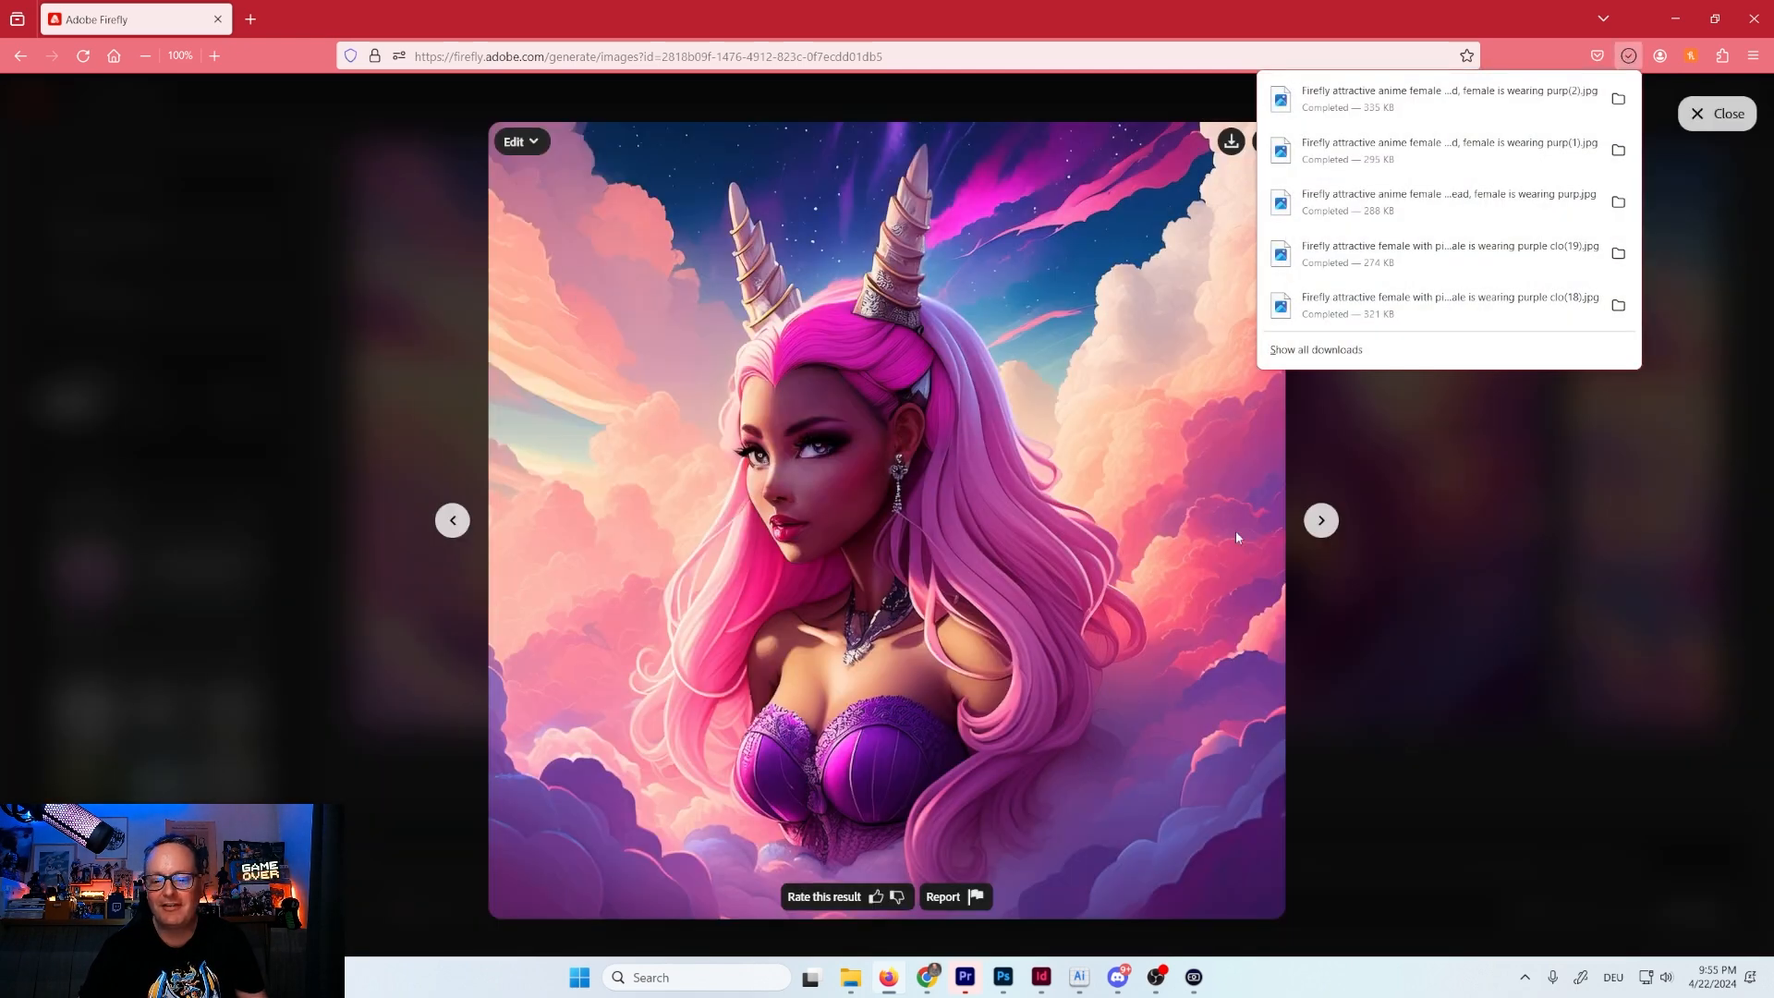
Download the fourth anime result, the woman with purple and pink hair, and return to the results overview.
click(1321, 520)
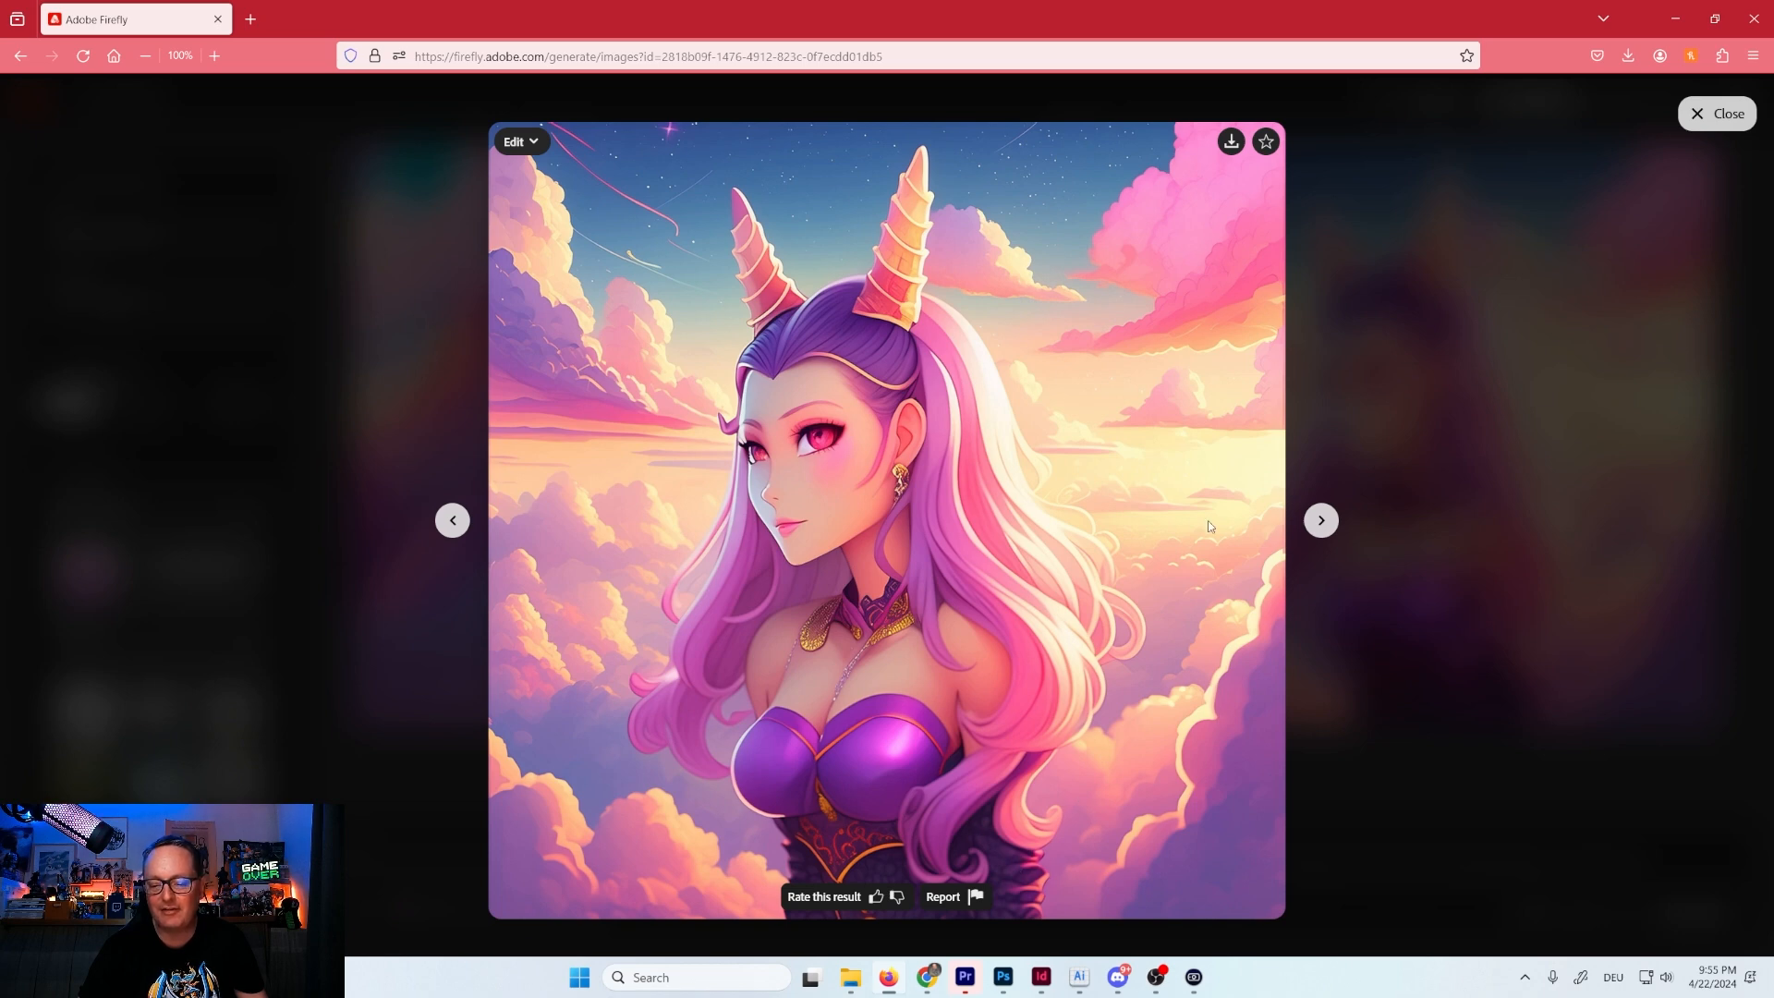
click(1230, 141)
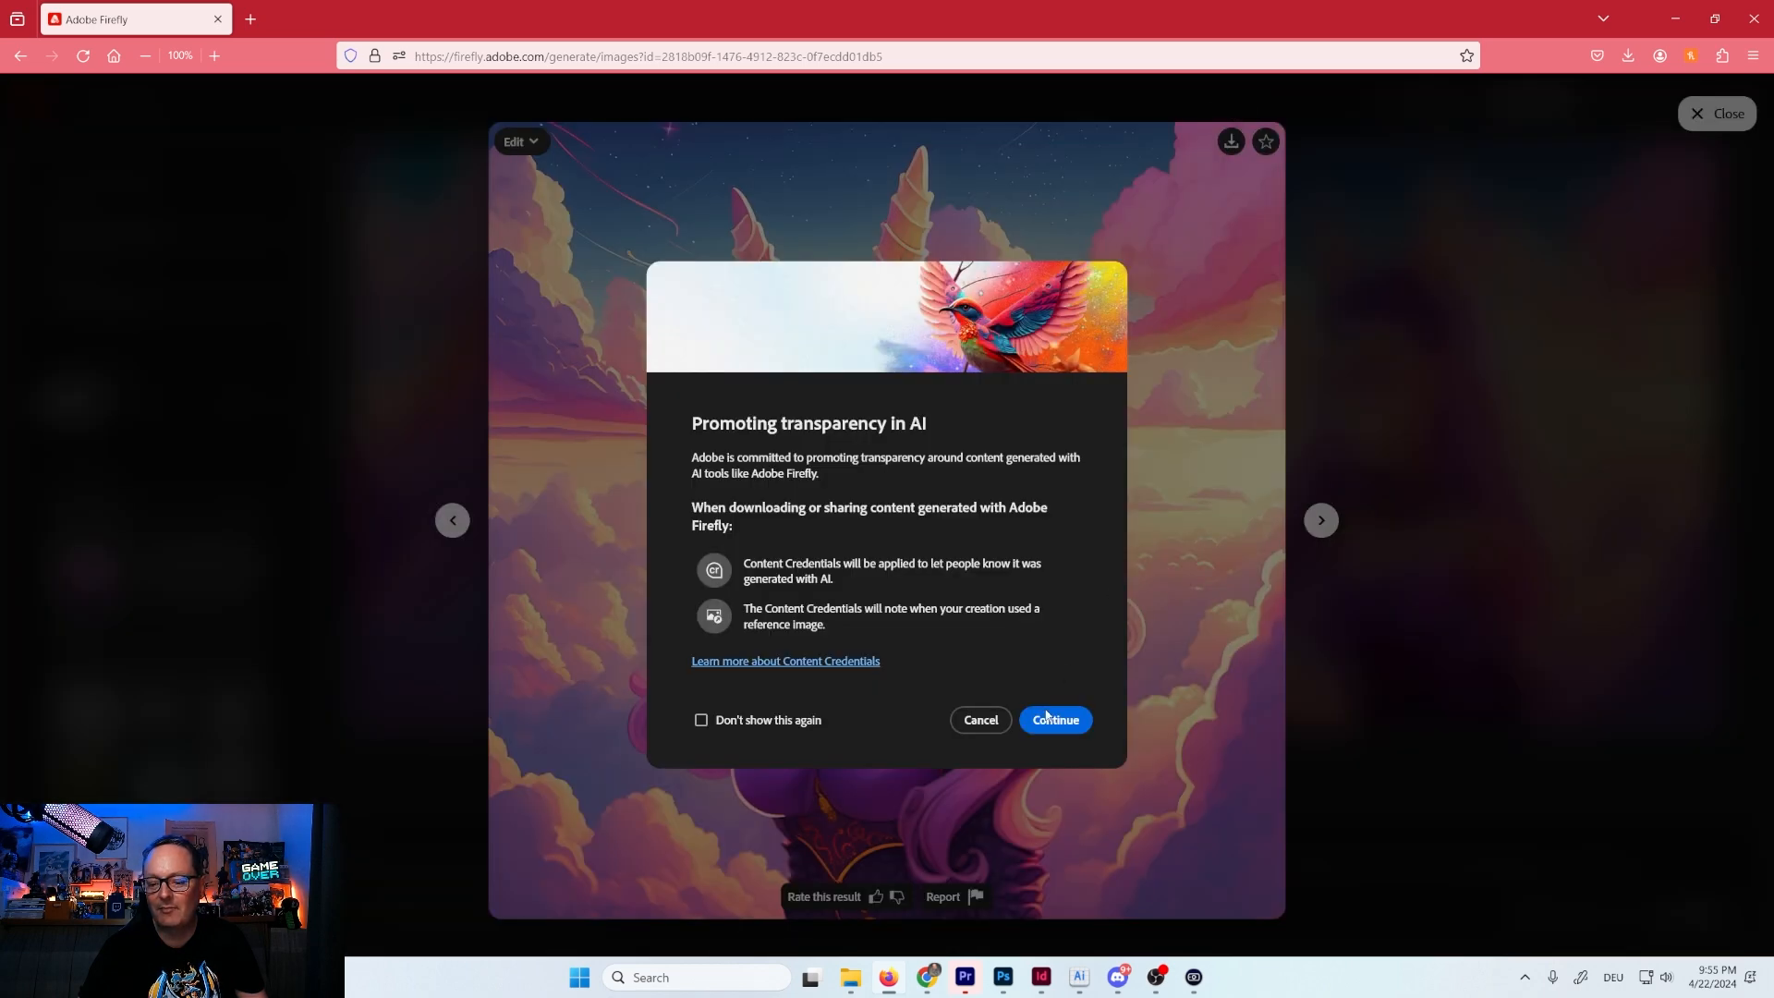
click(1064, 721)
click(1409, 713)
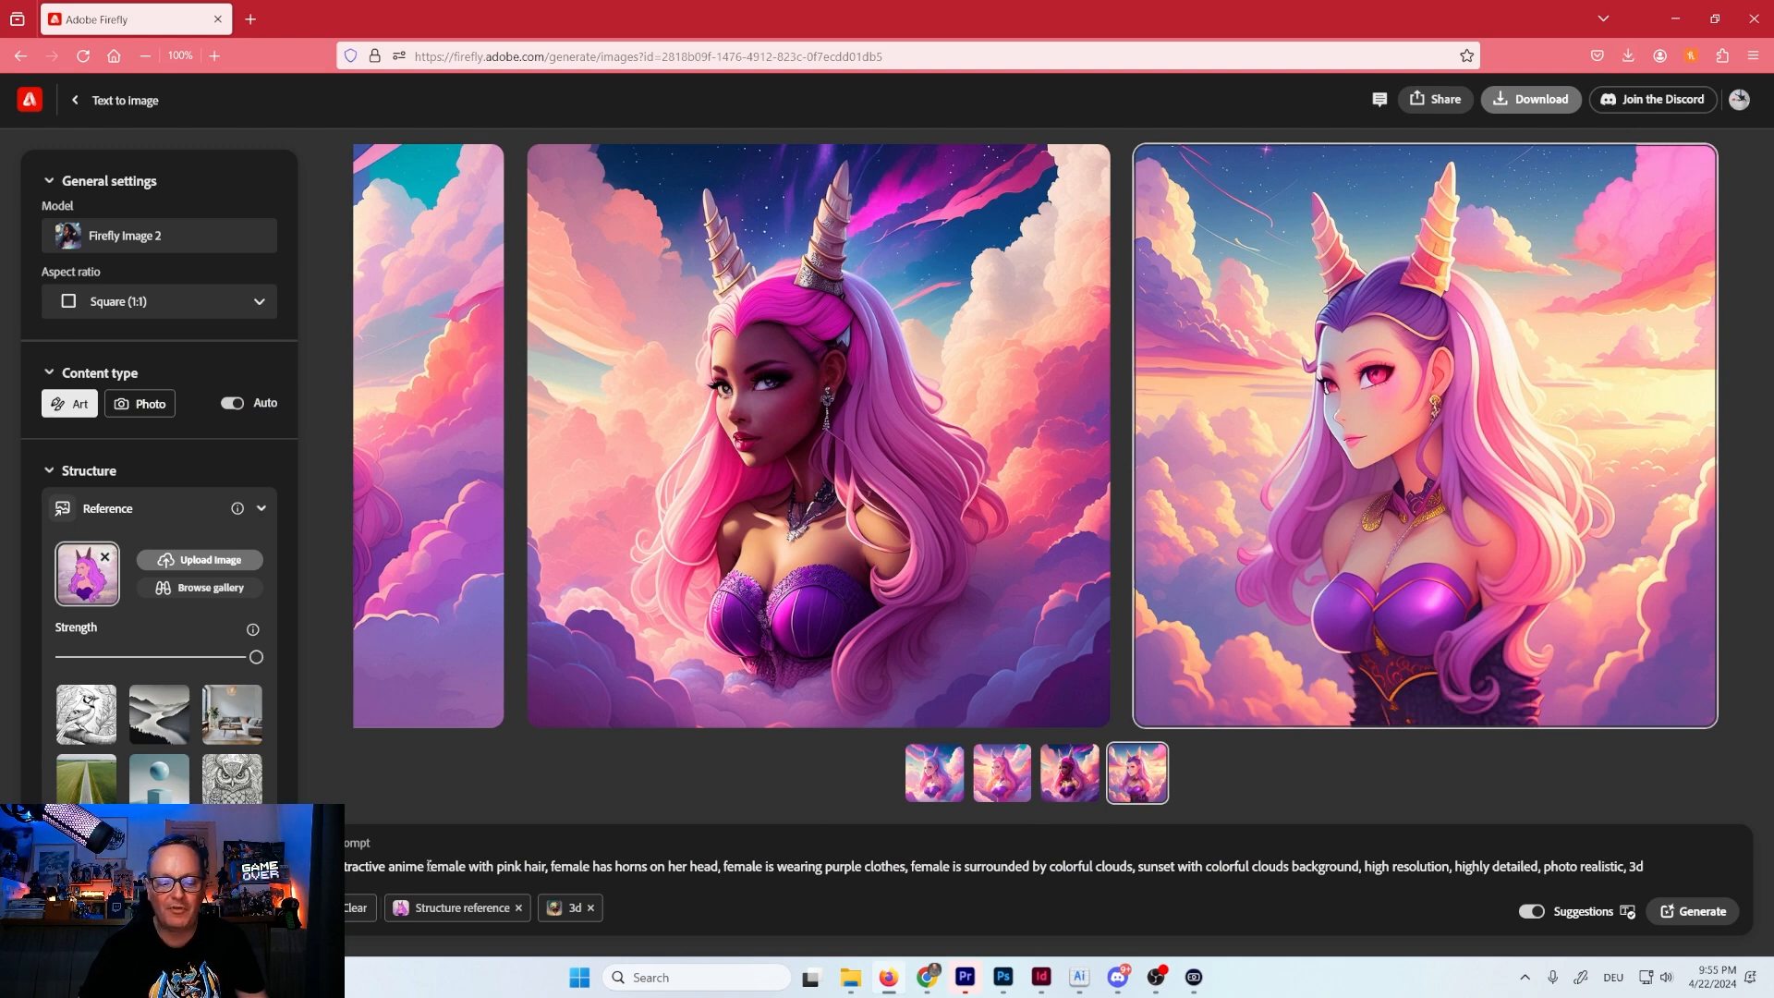
Remove "anime" from the prompt, insert "pink" before "colorful clouds background", and generate a new set of images.
drag(430, 866, 406, 867)
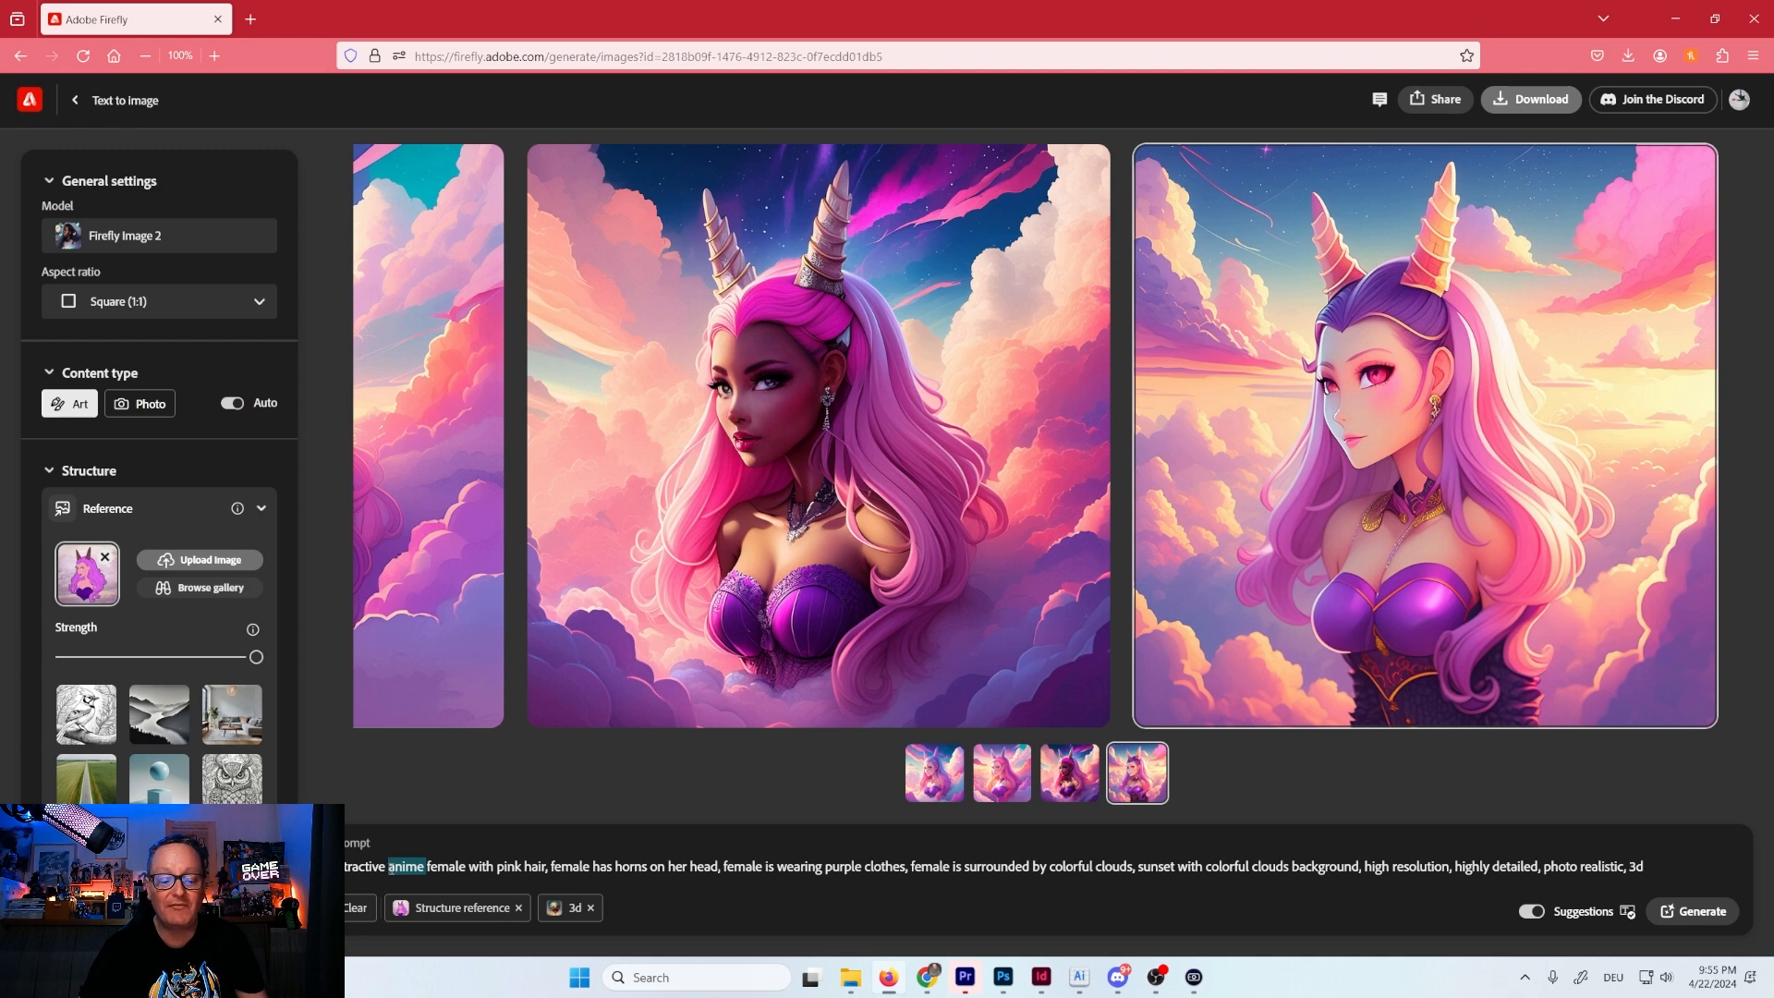
key(BackSpace)
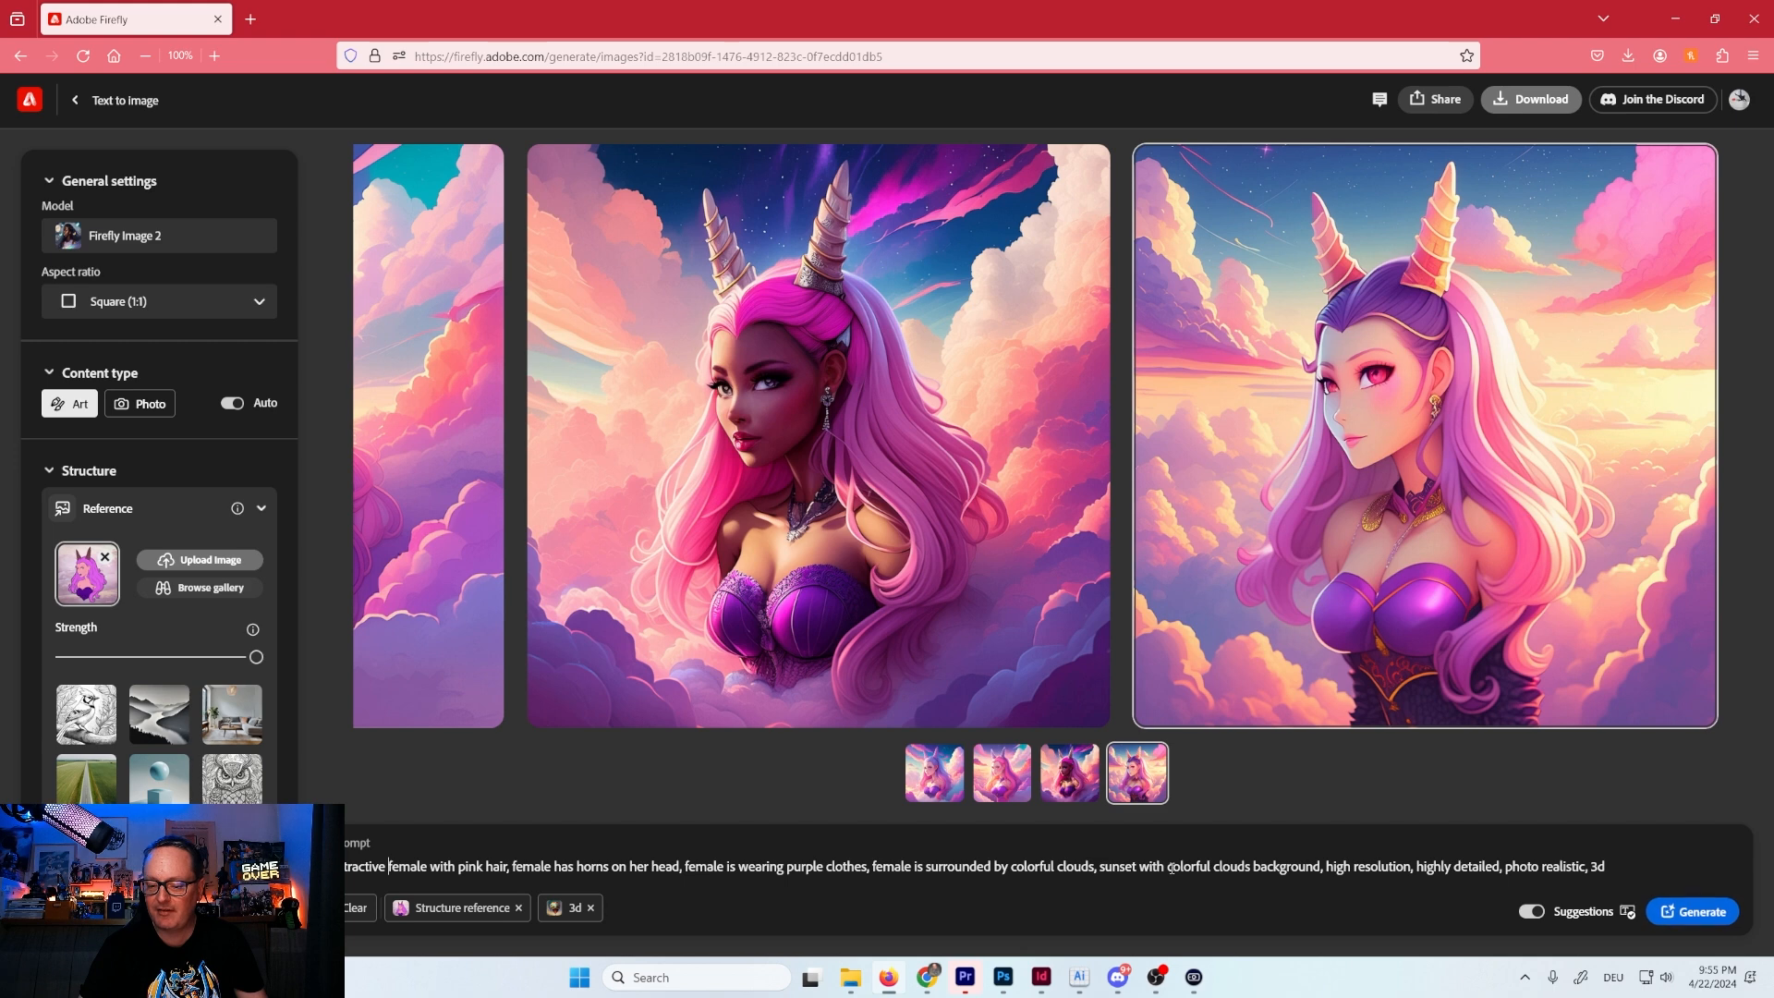
click(1169, 872)
text(pink)
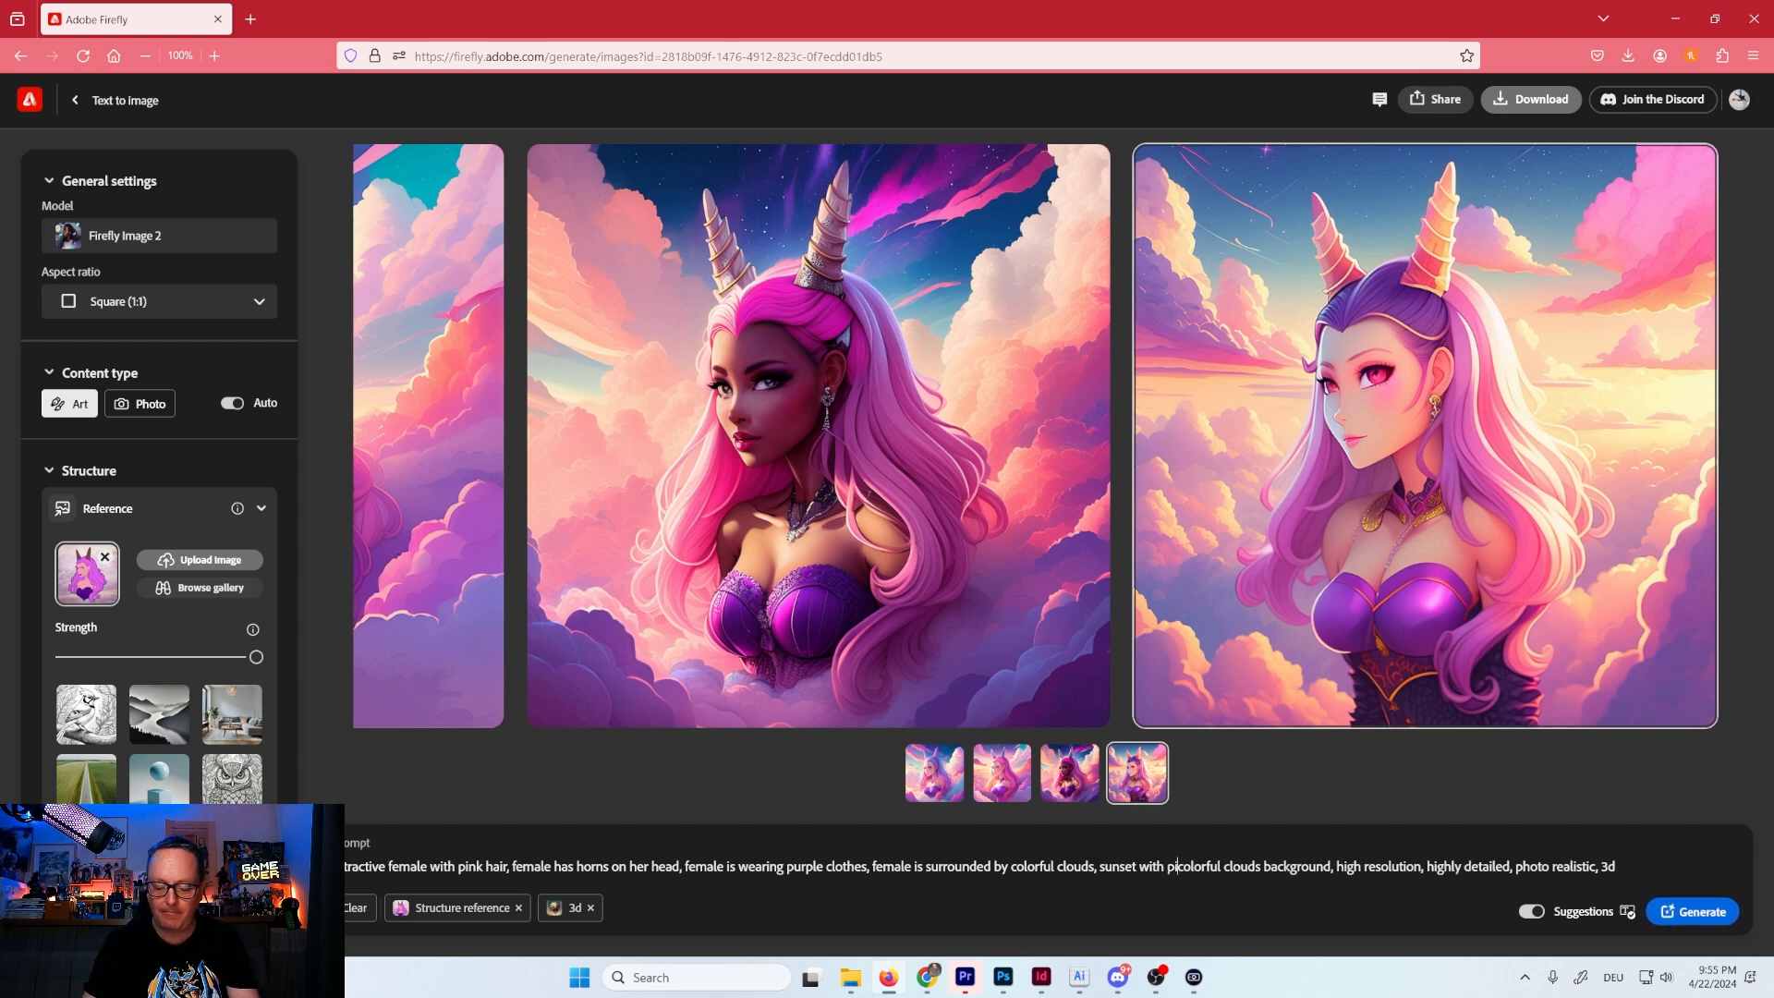
click(1719, 913)
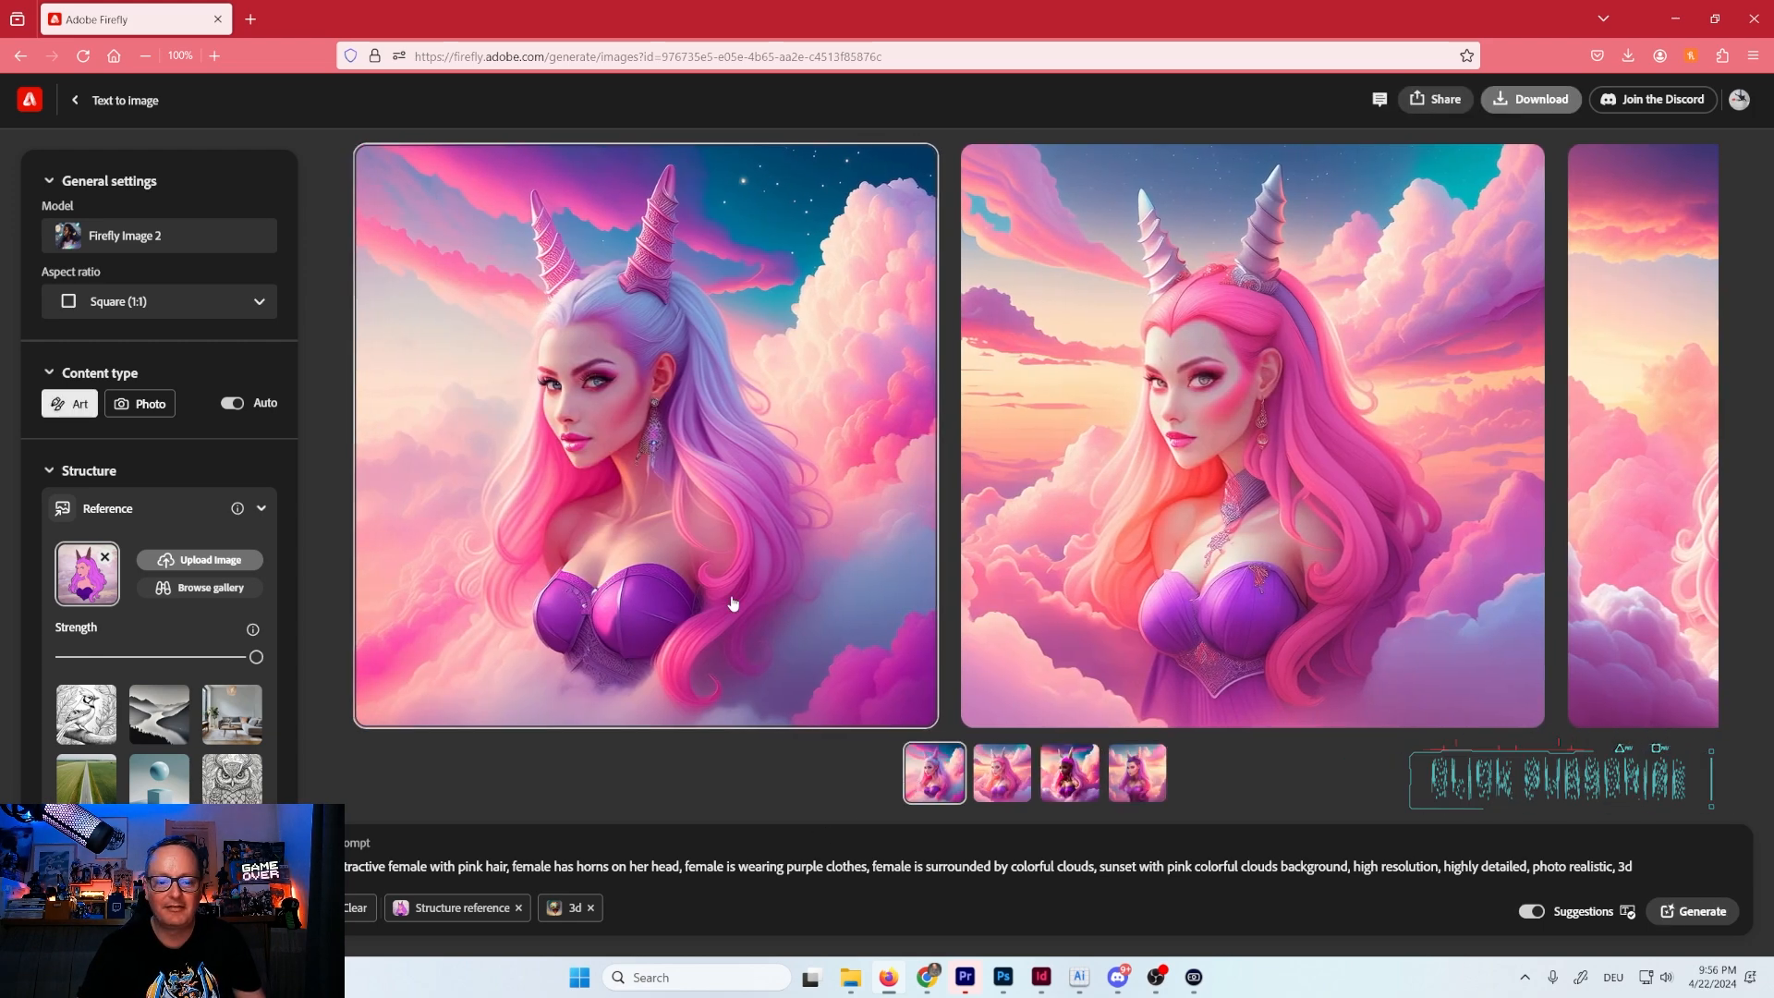
Download the first and second results of the pink-clouds set.
click(736, 589)
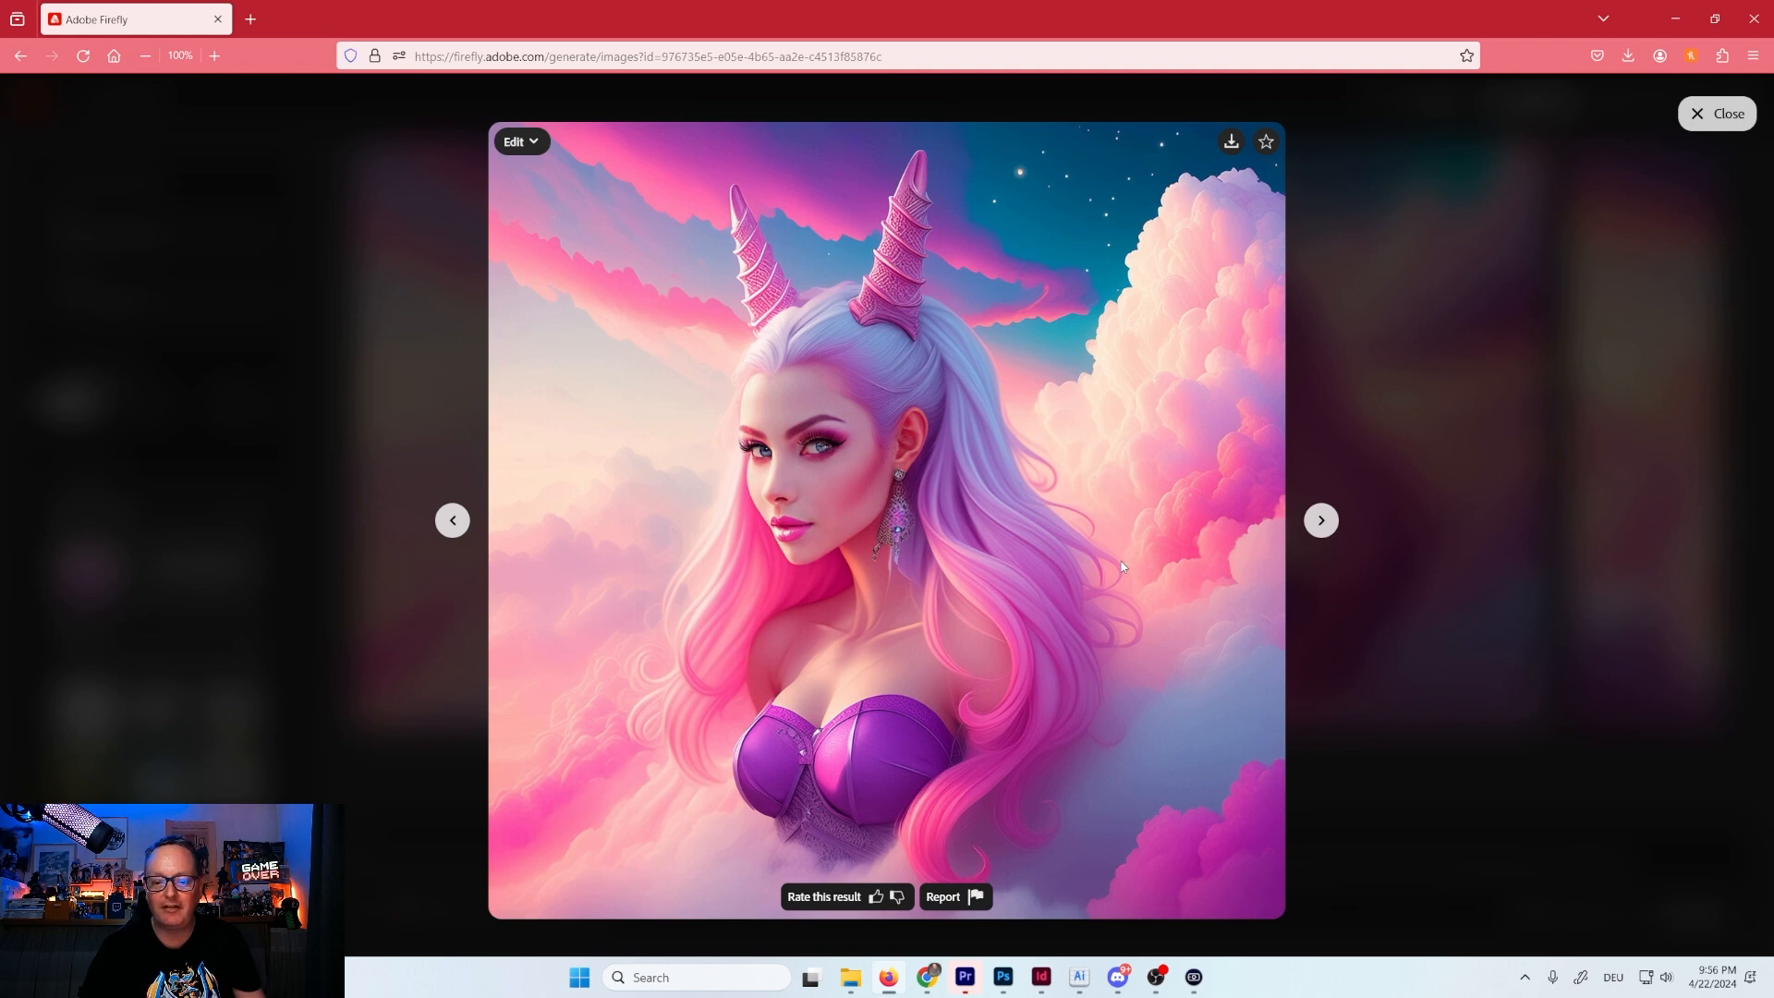
click(1230, 141)
click(1059, 722)
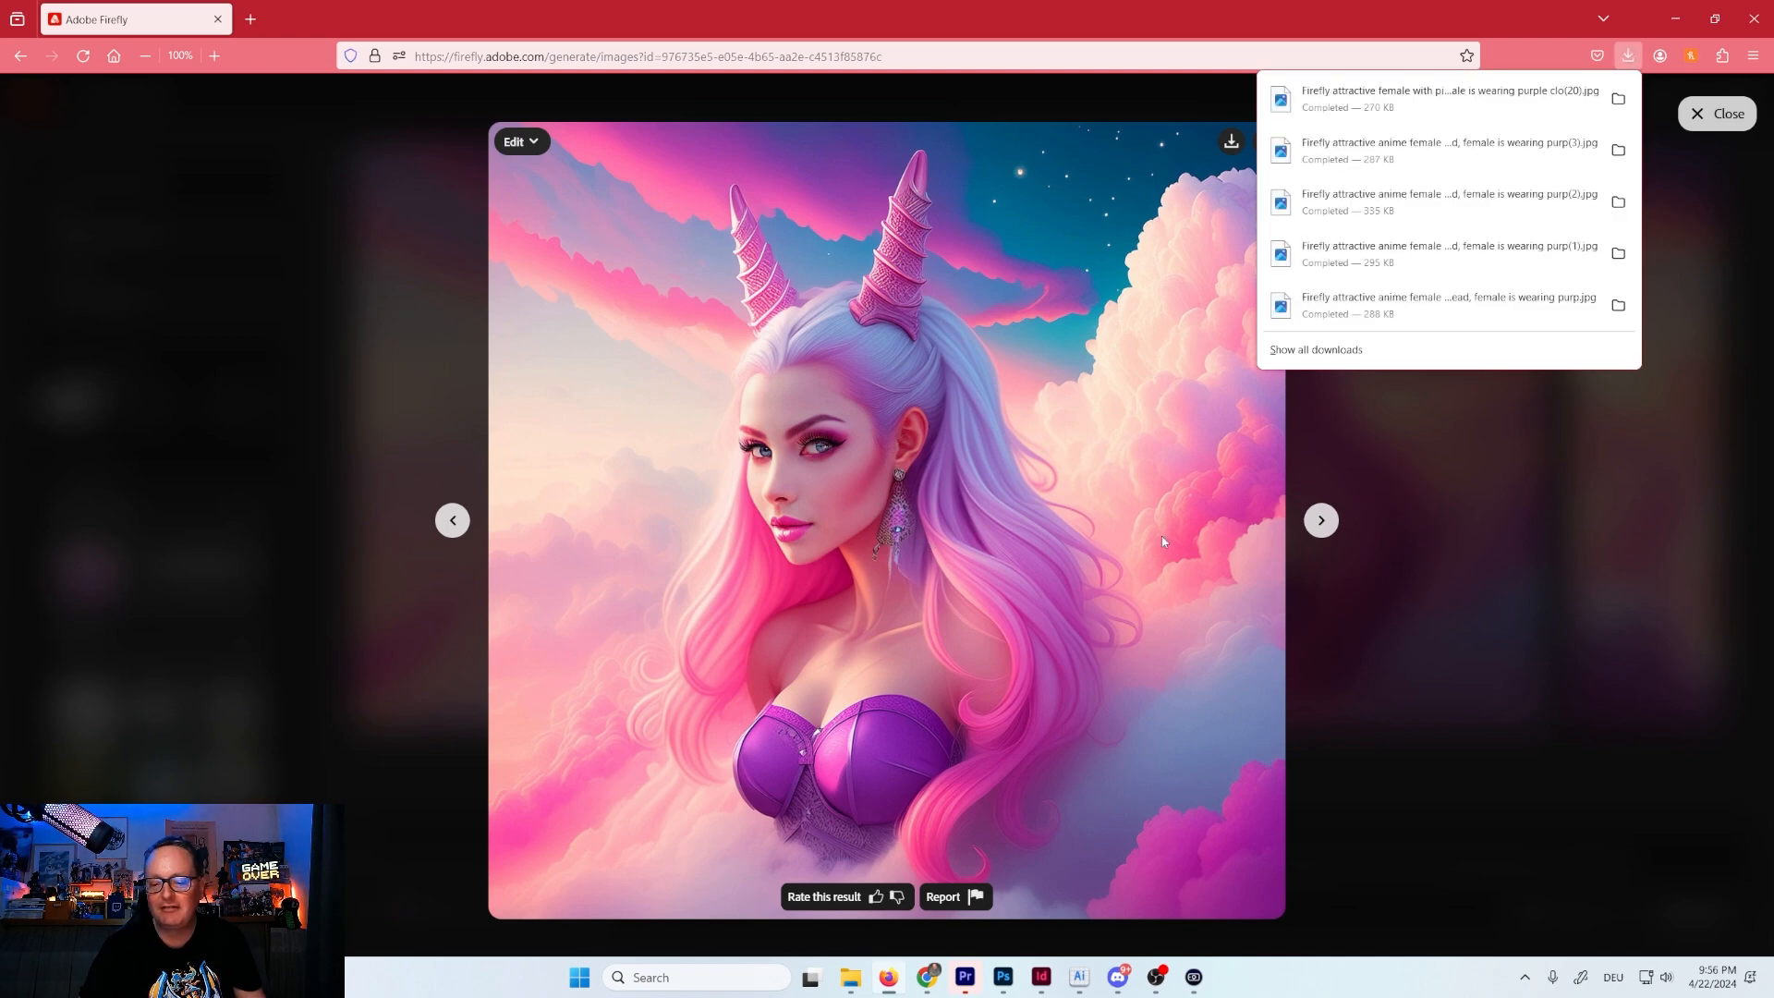
click(1320, 520)
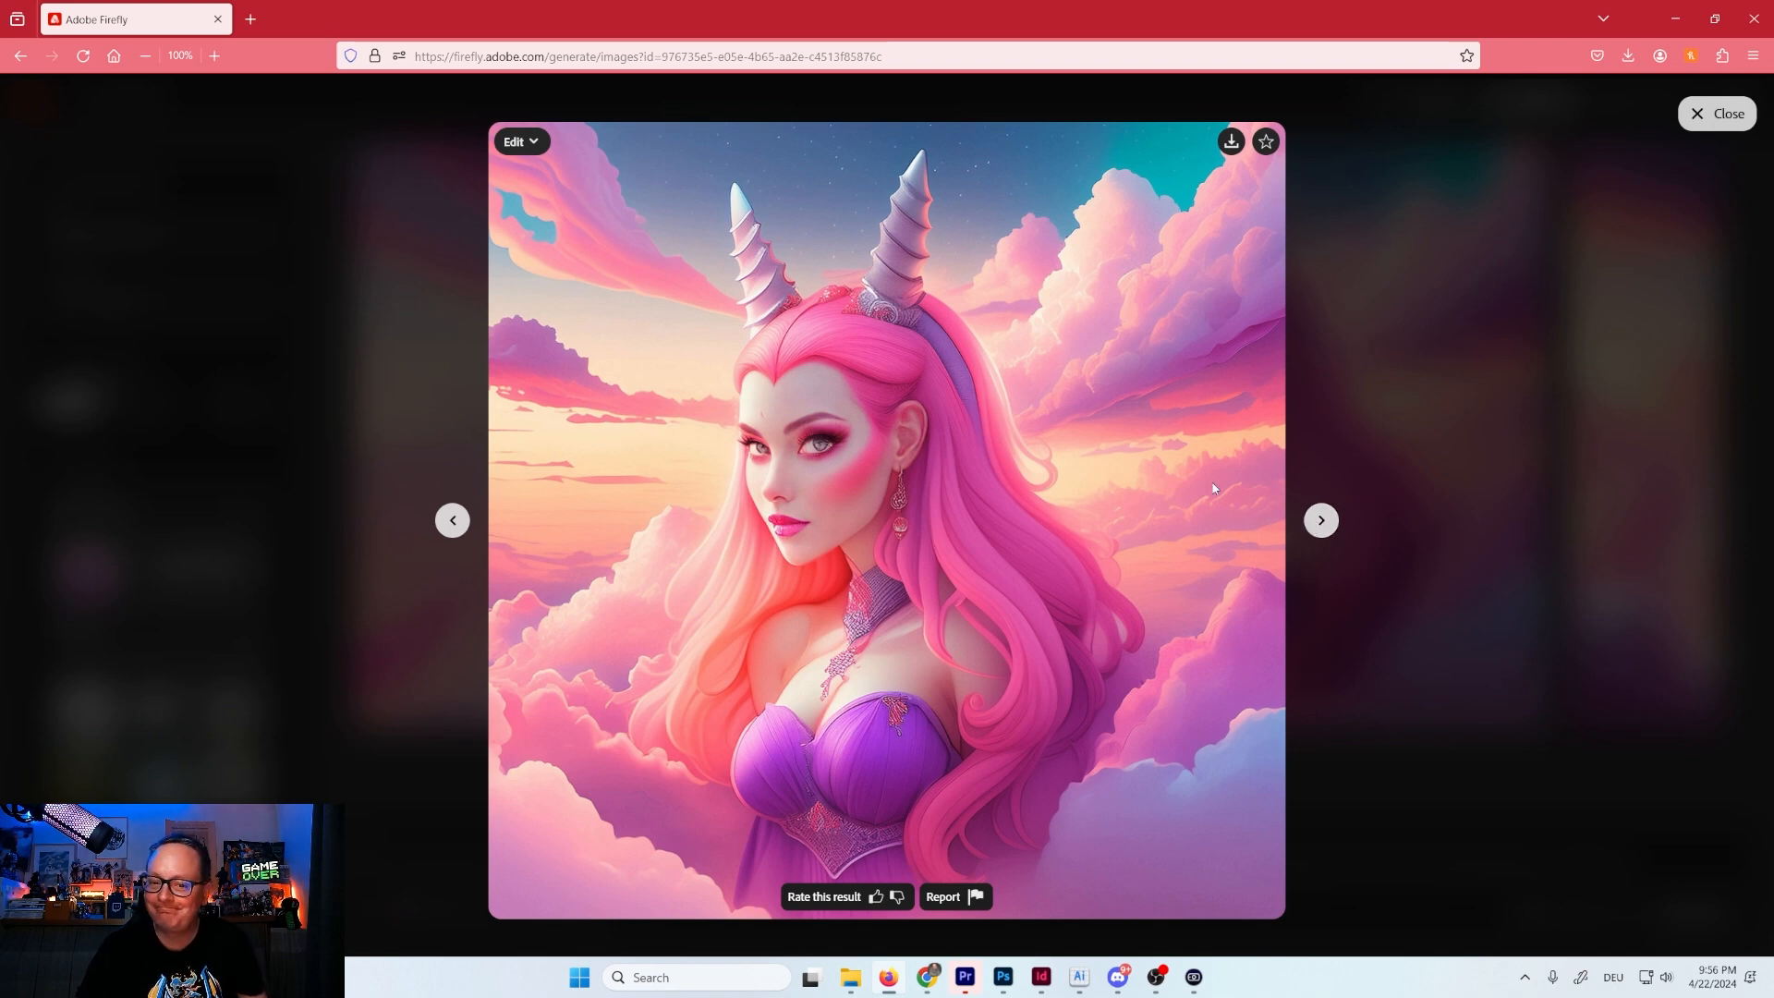
click(1230, 142)
click(1075, 730)
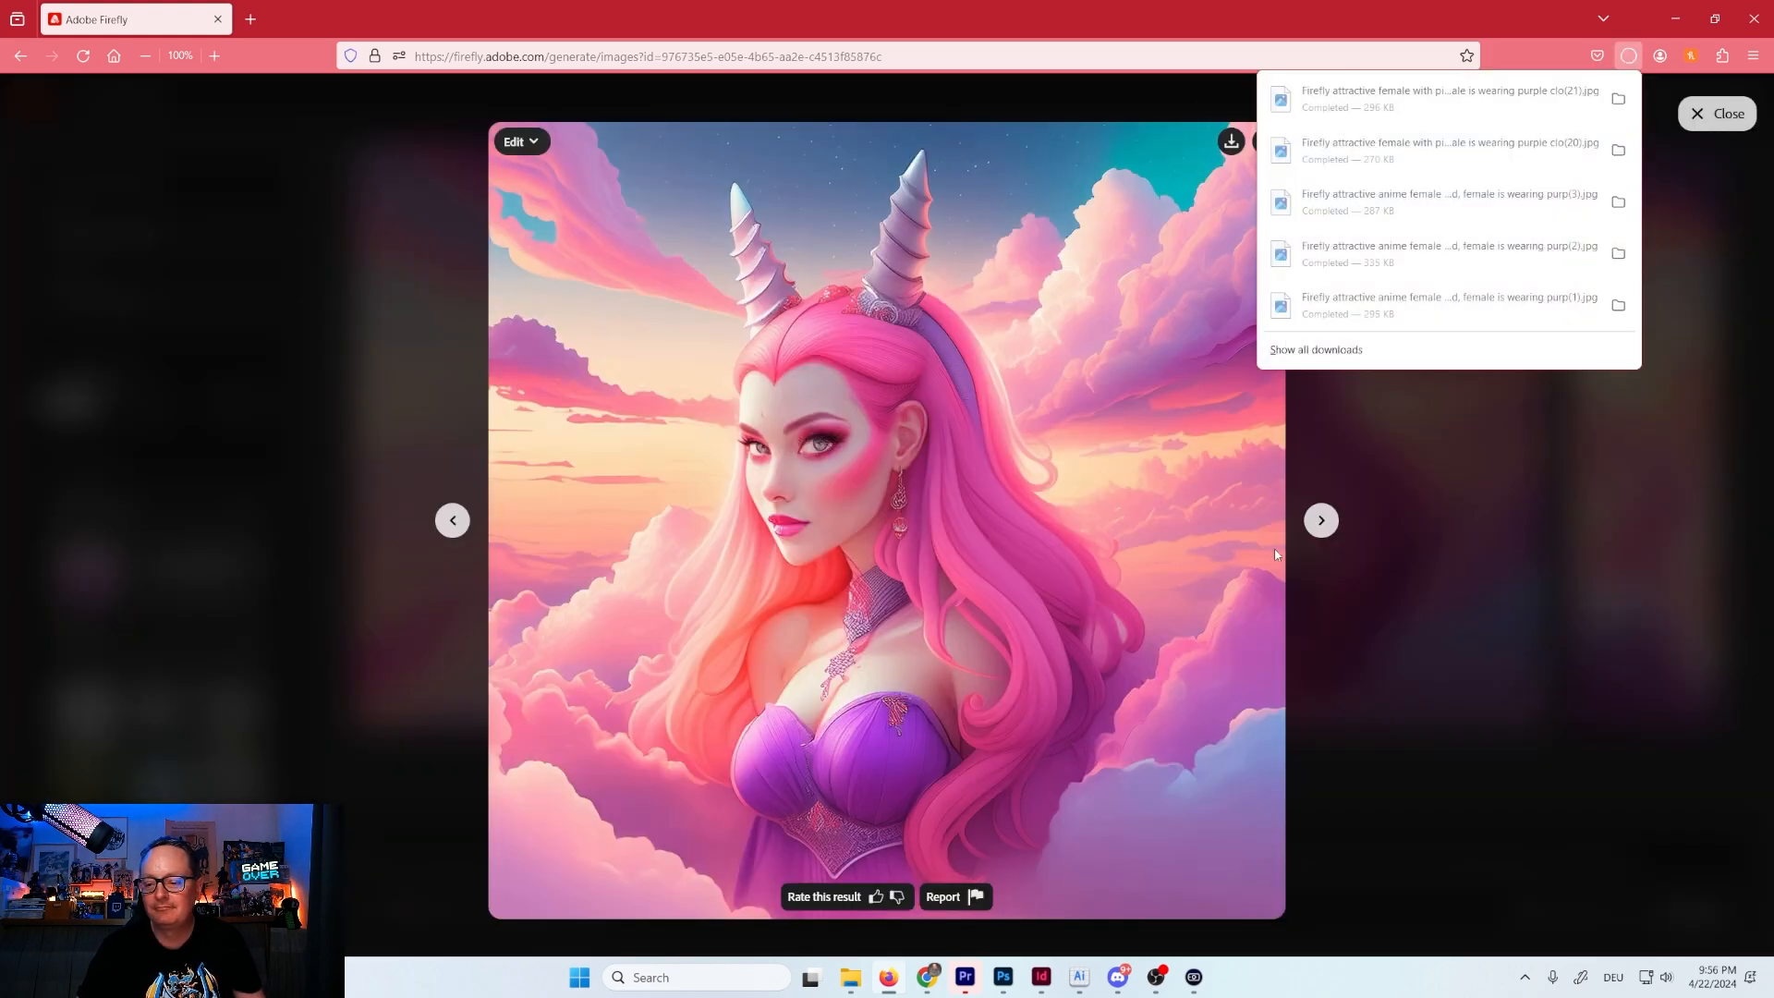
Download the third and fourth results of the pink-clouds set and return to the results overview.
click(1321, 521)
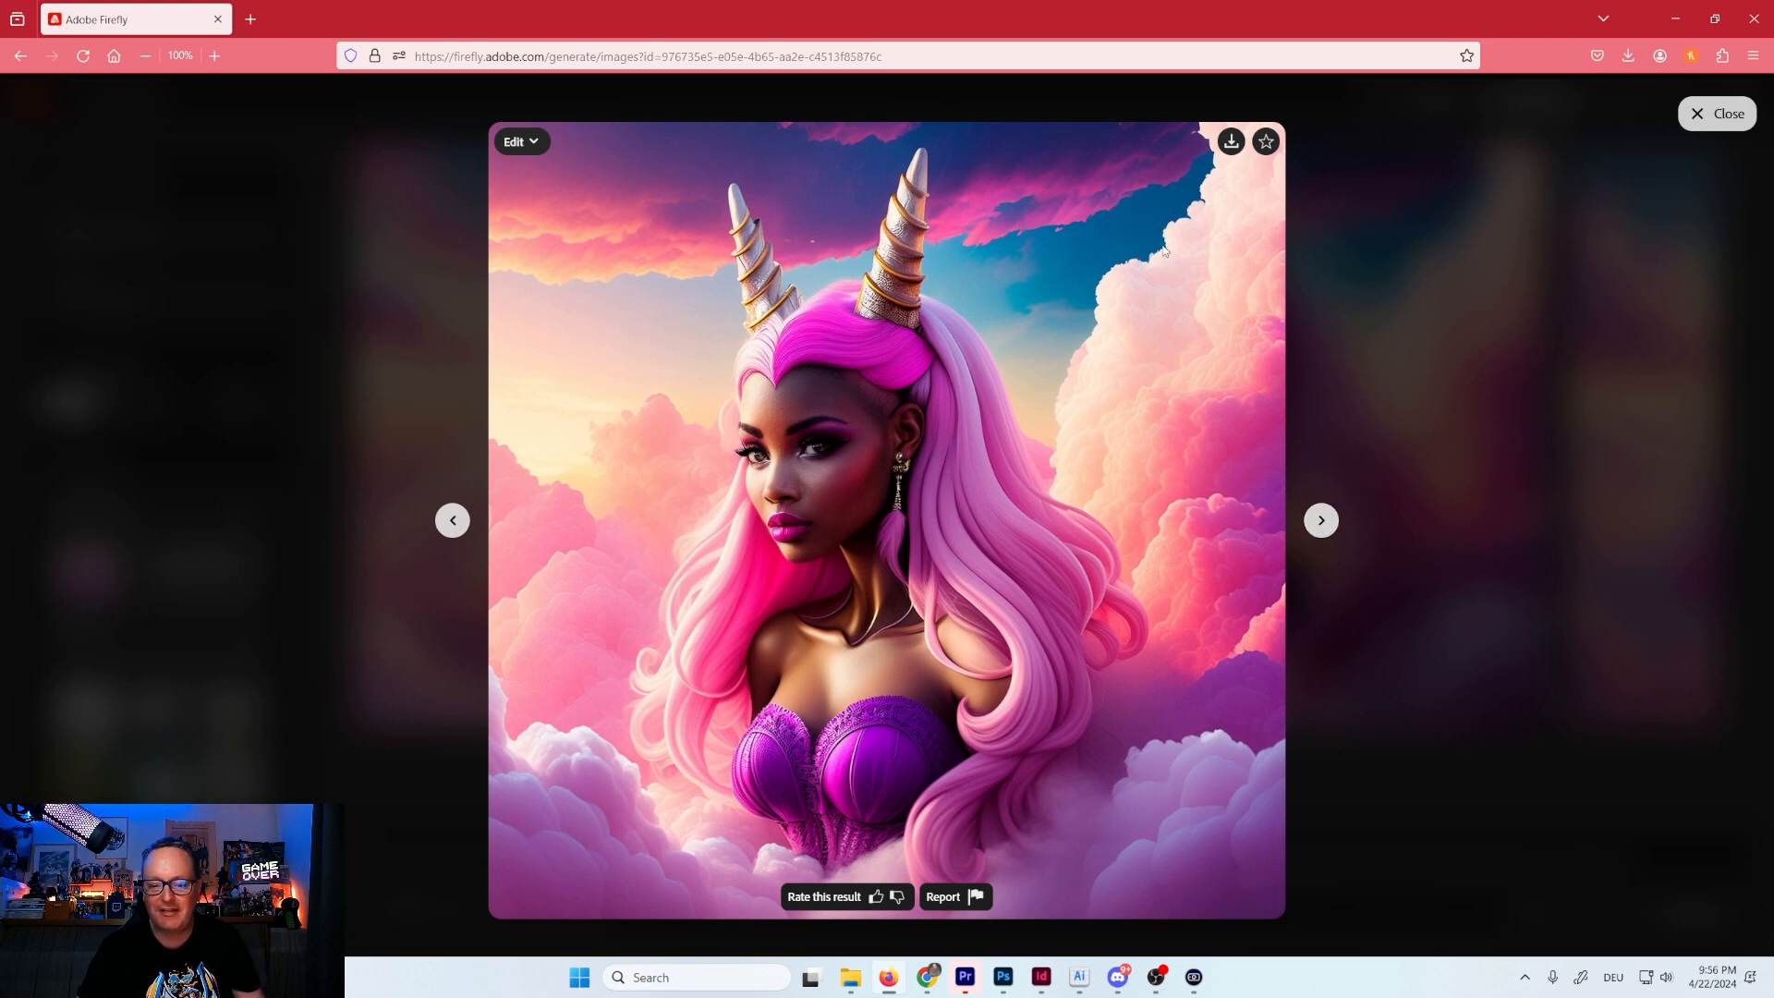
click(1230, 141)
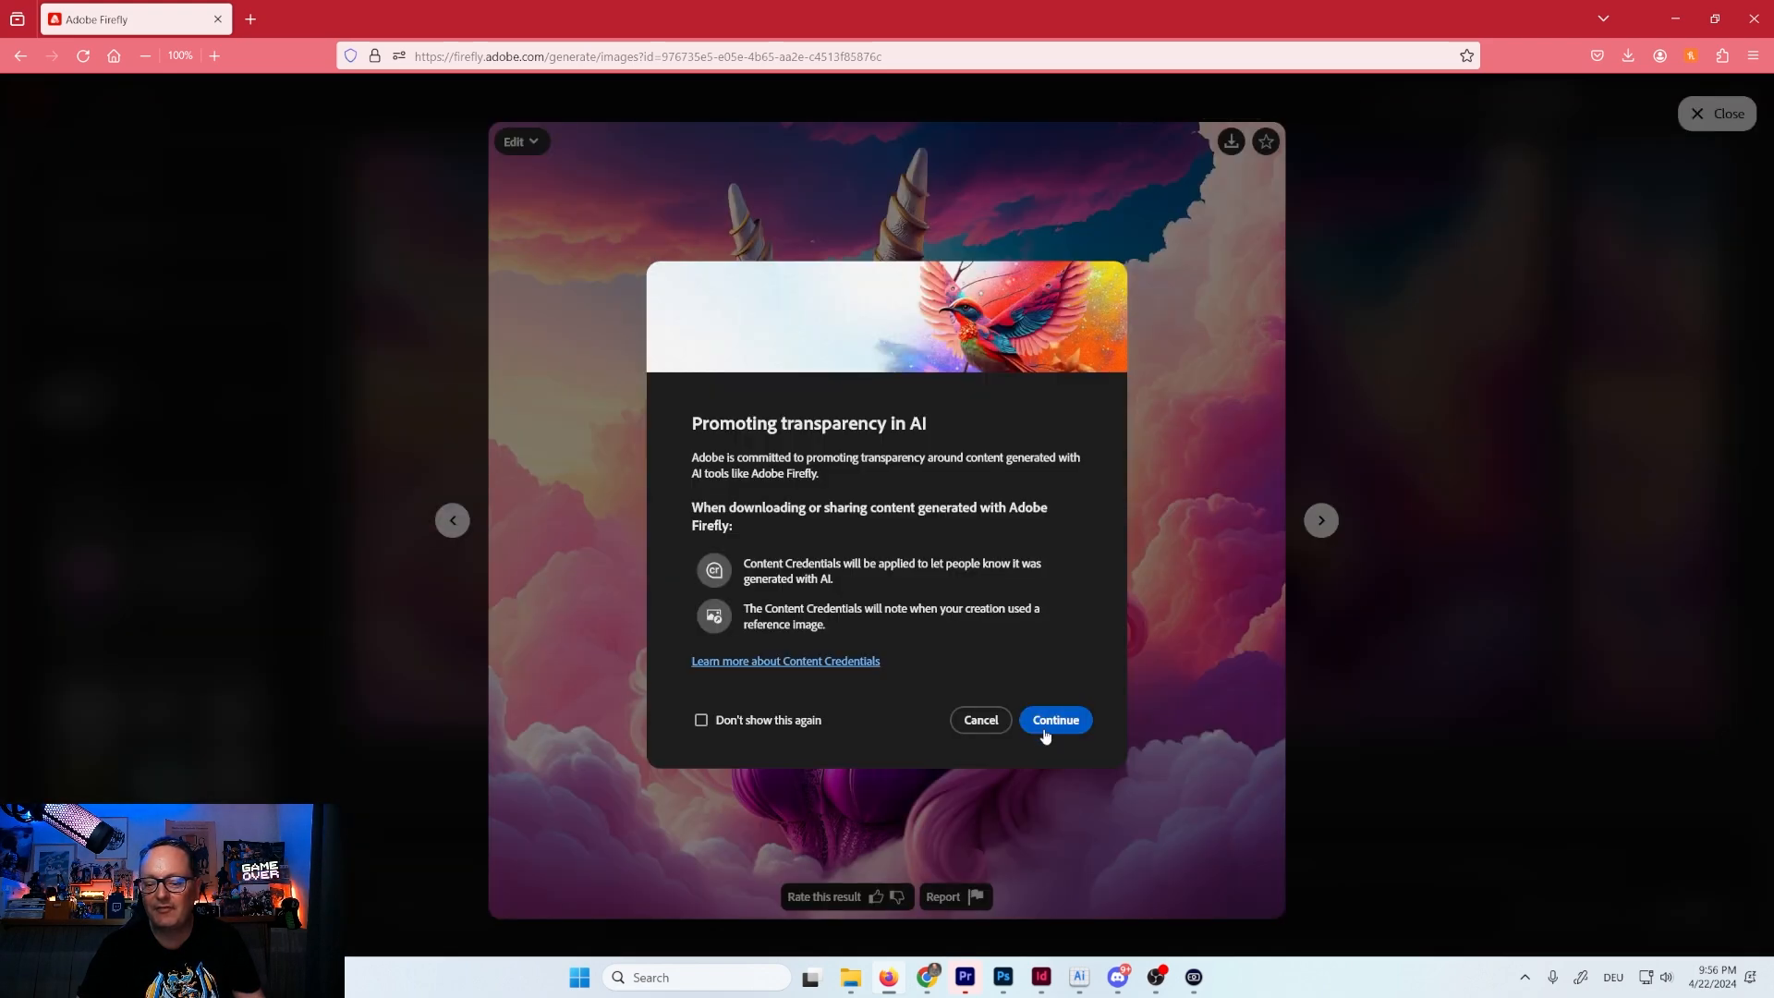
click(1054, 723)
click(1320, 520)
click(1320, 520)
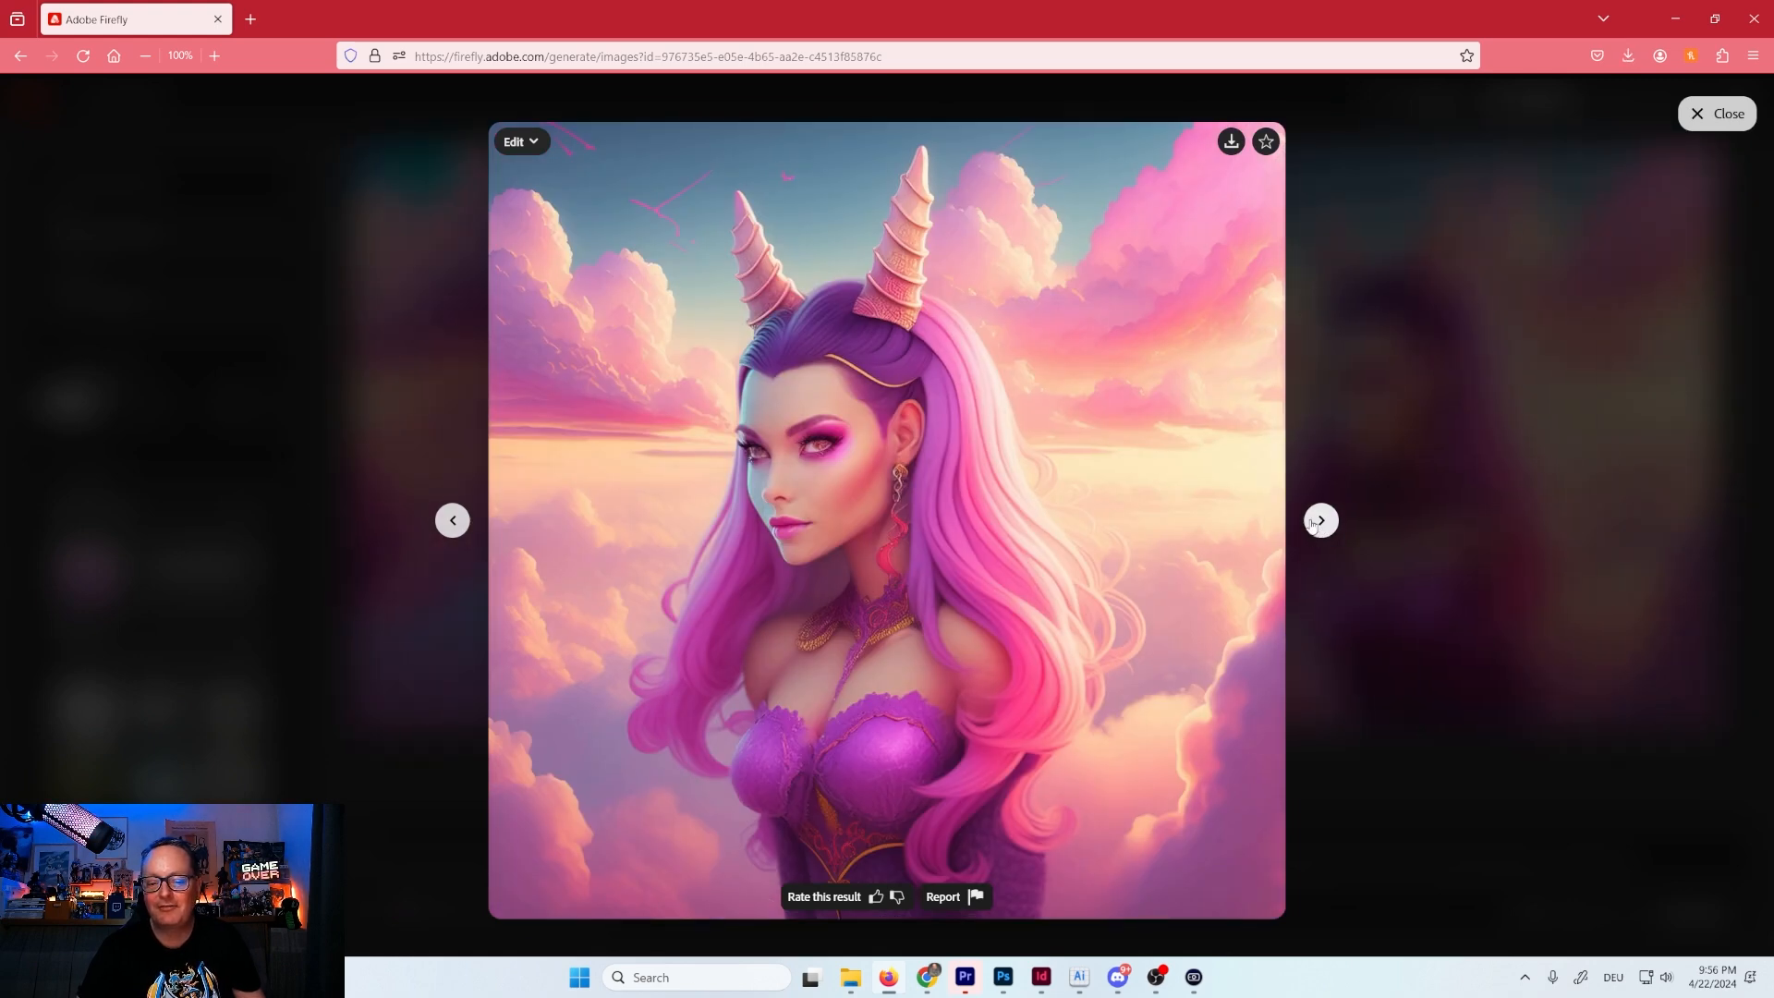
click(1229, 143)
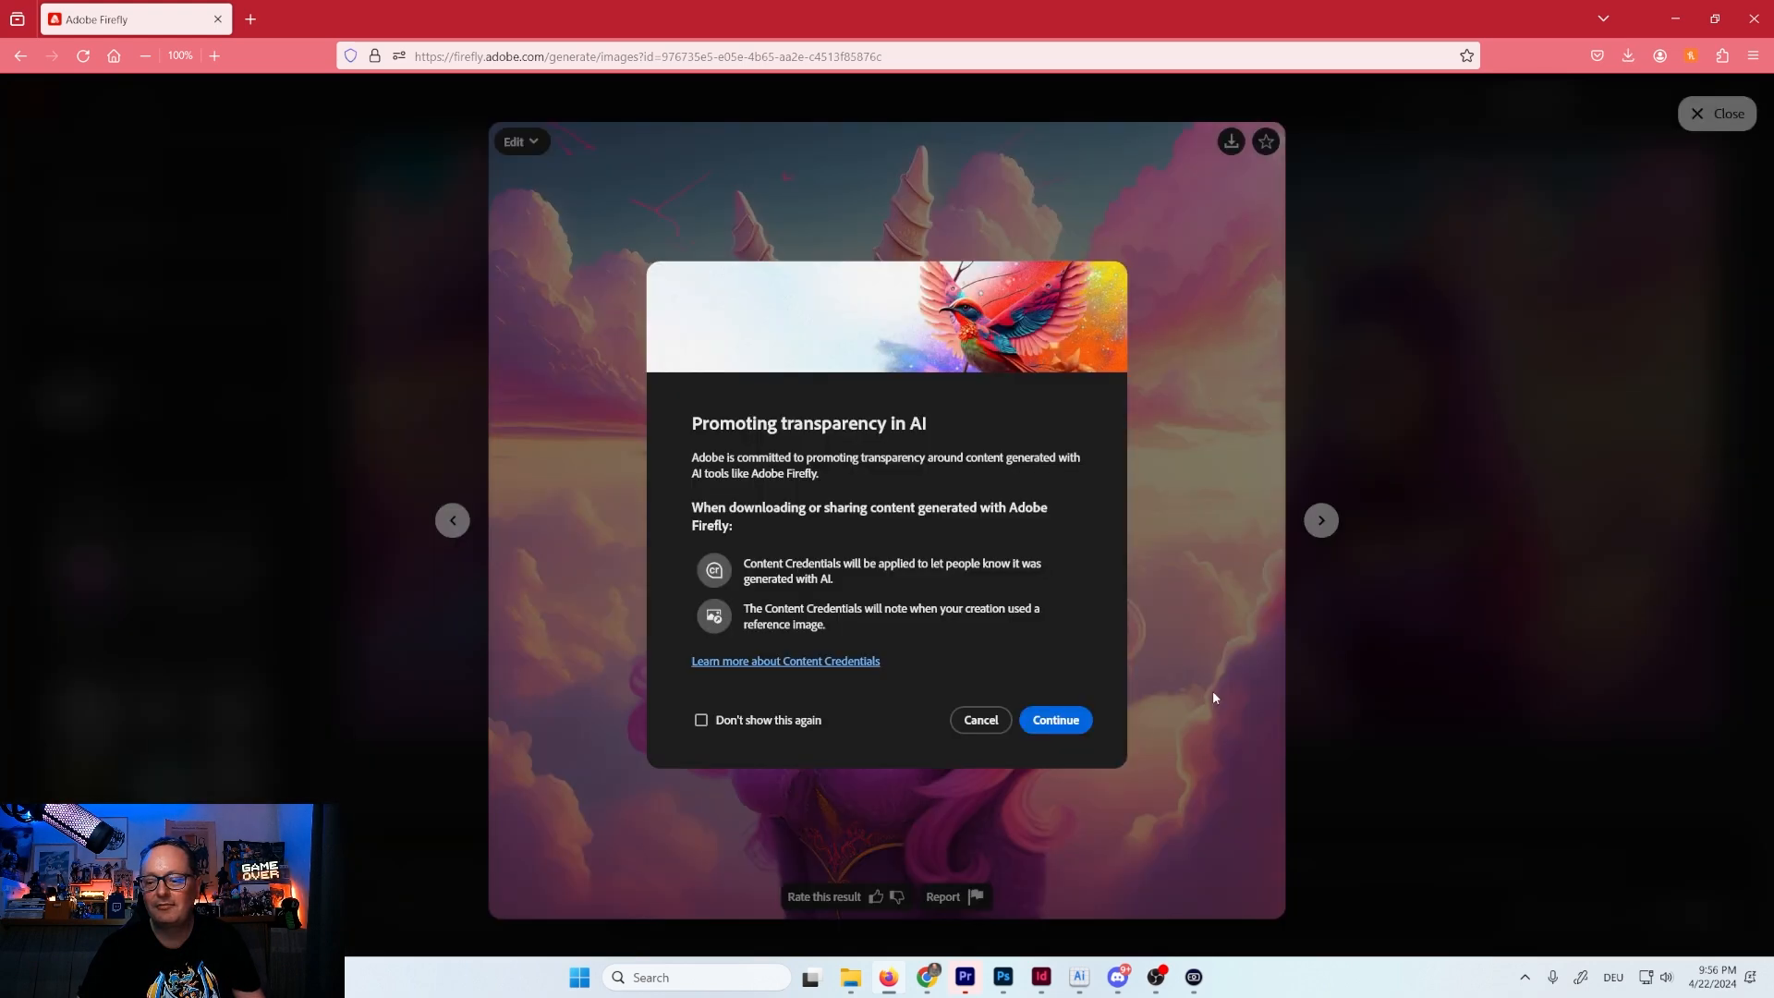
click(1055, 720)
click(1604, 813)
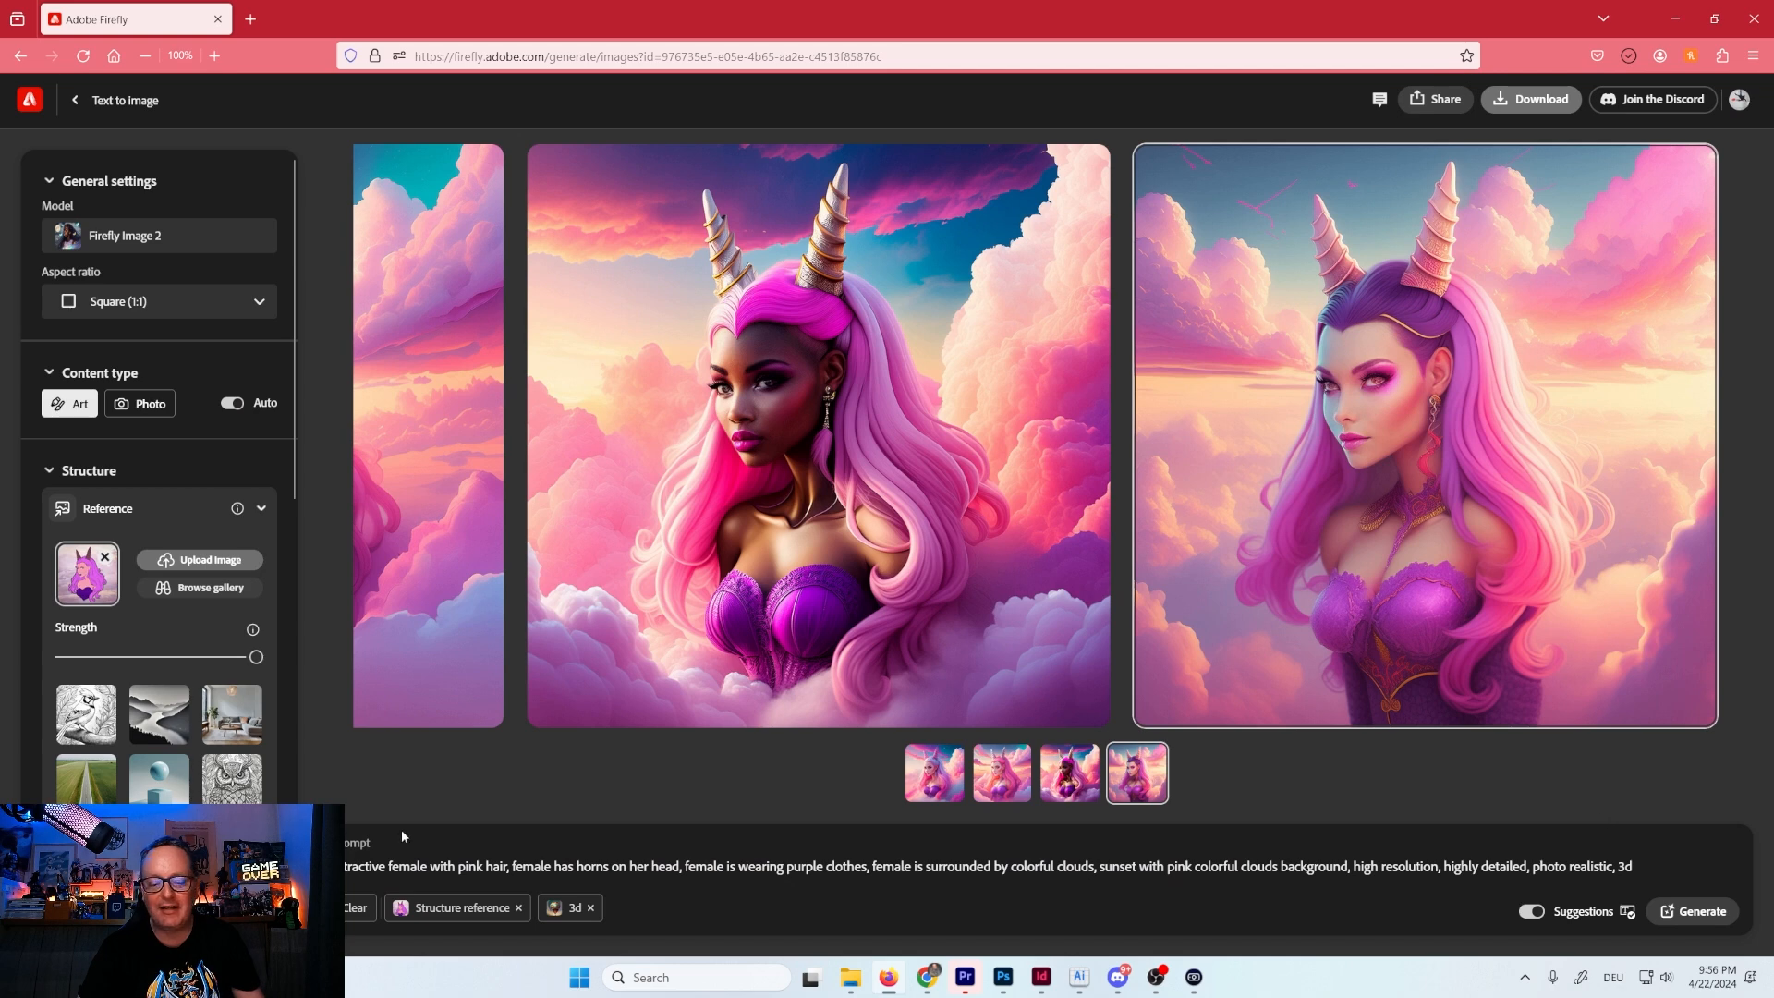
Insert "anime" before the first "female" in the prompt and generate a new set of images.
click(389, 865)
text(anime)
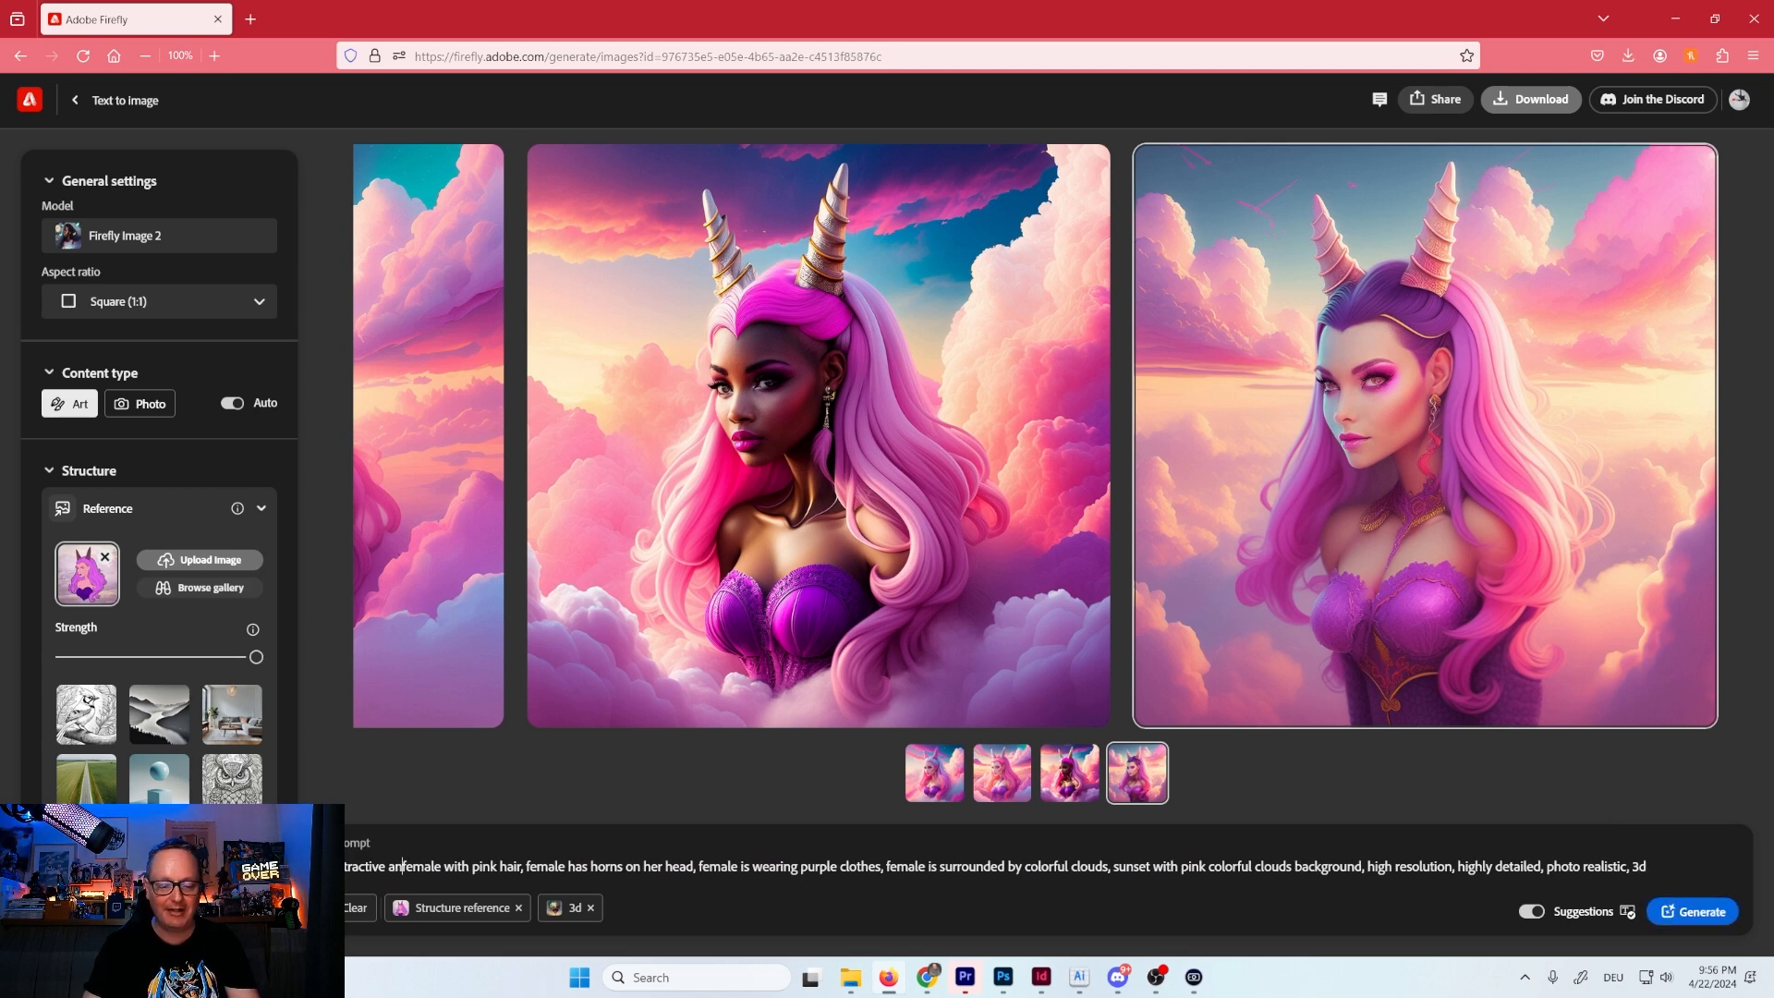
click(1692, 910)
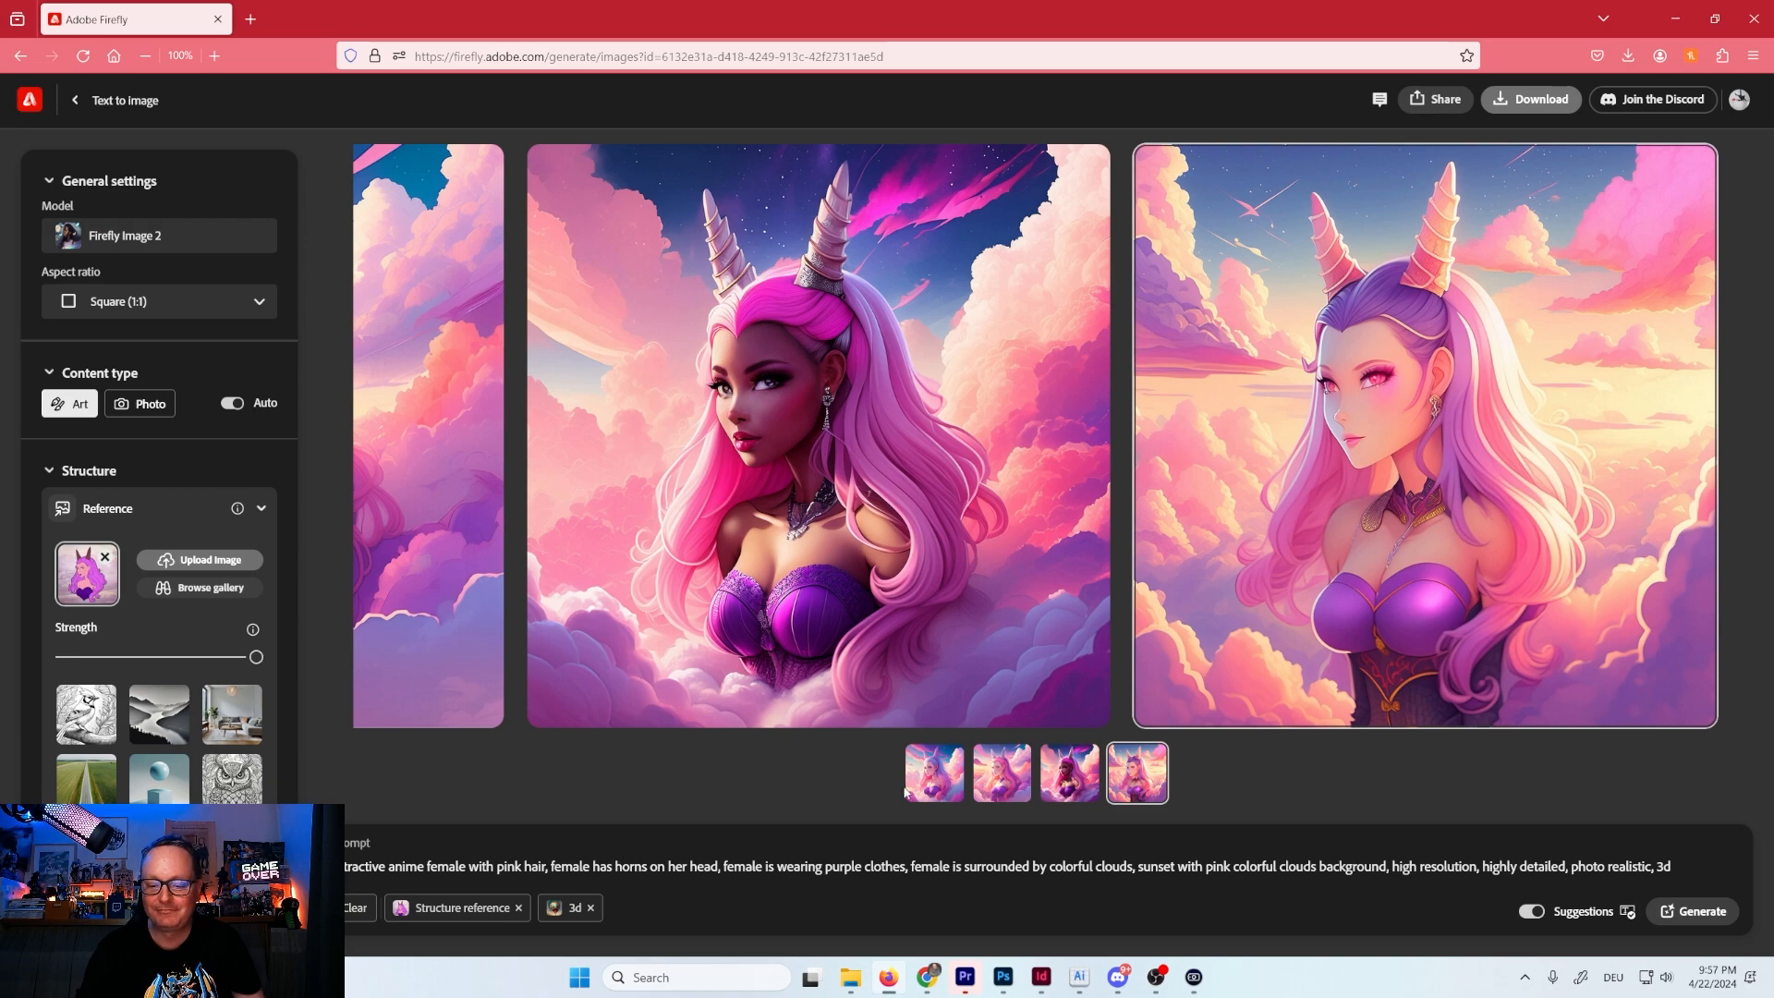
Download the first and second results of the new anime set with pink clouds.
click(933, 788)
click(834, 696)
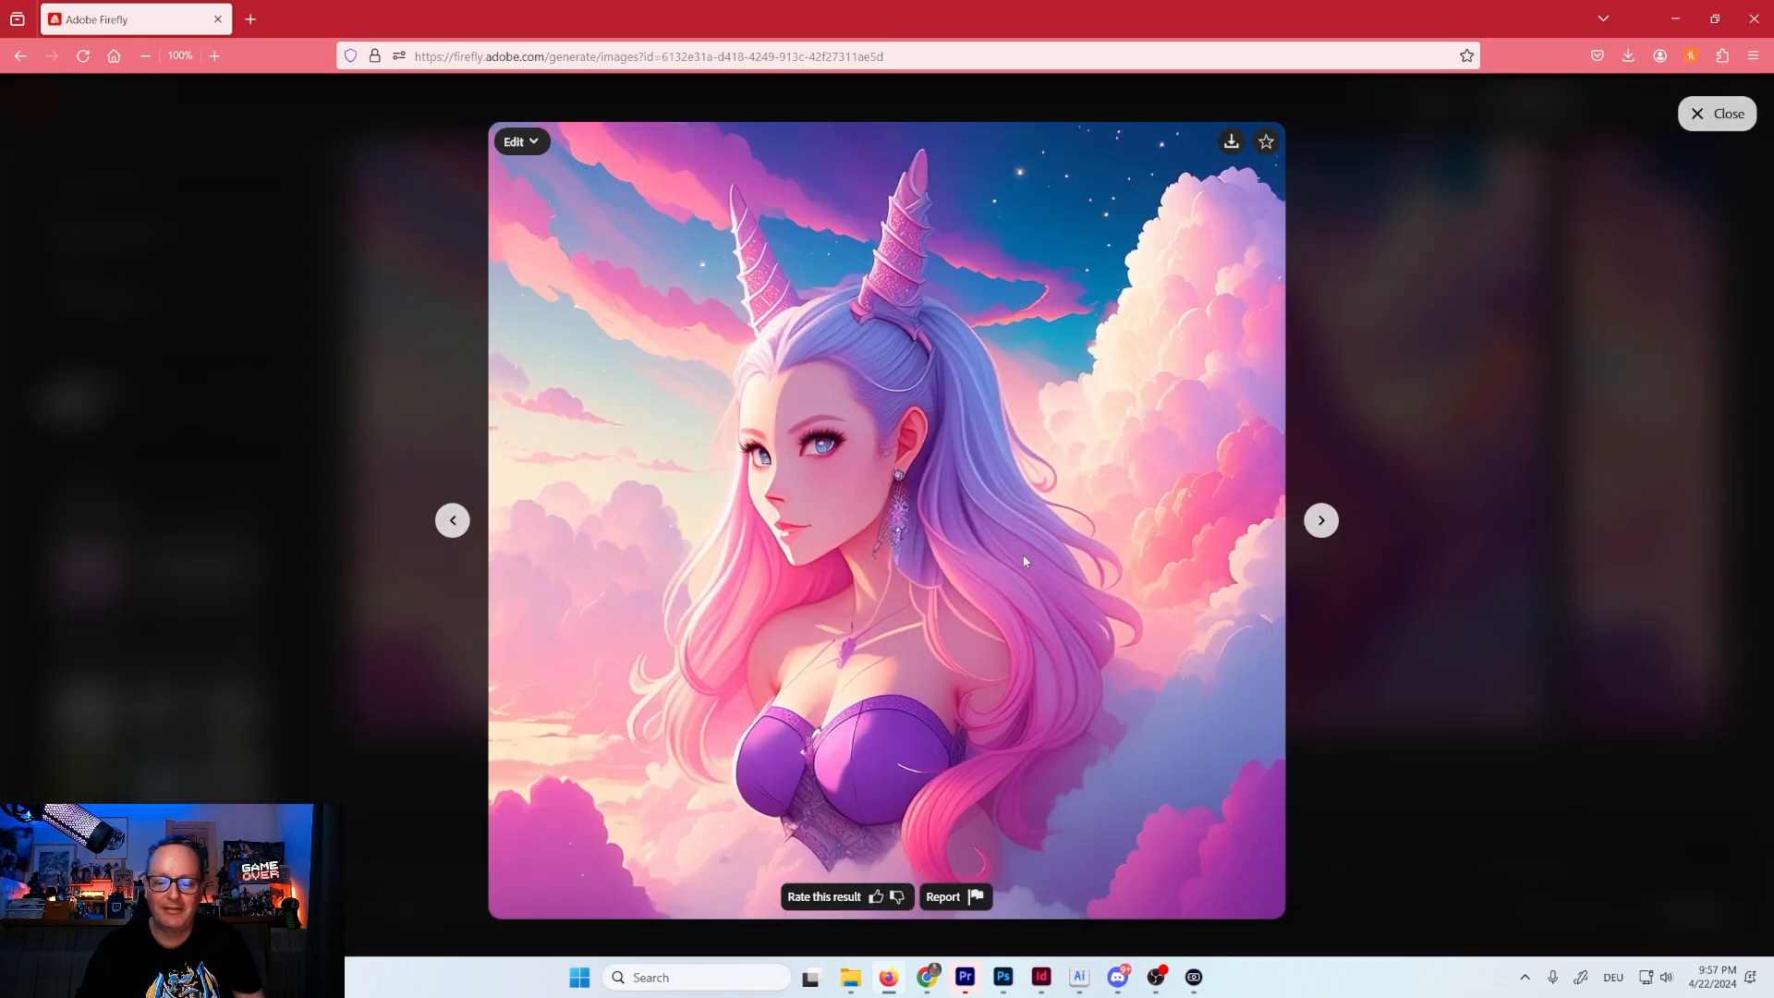
click(1231, 141)
click(1055, 720)
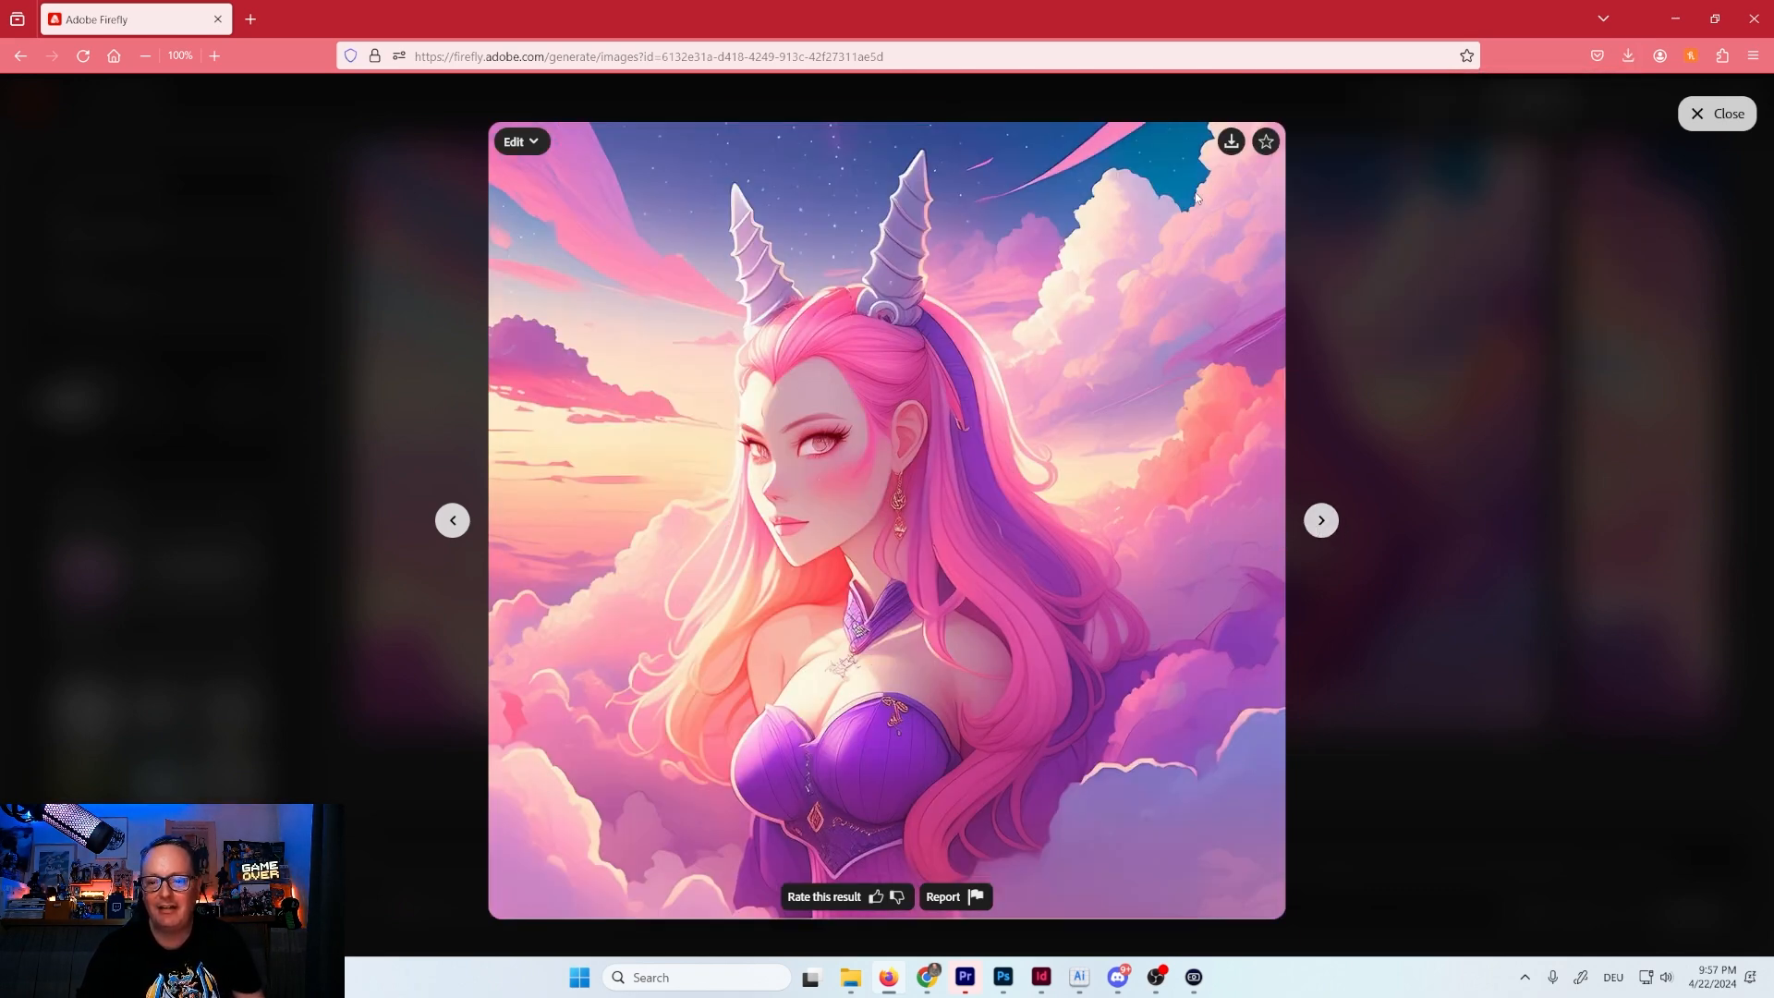
click(1230, 143)
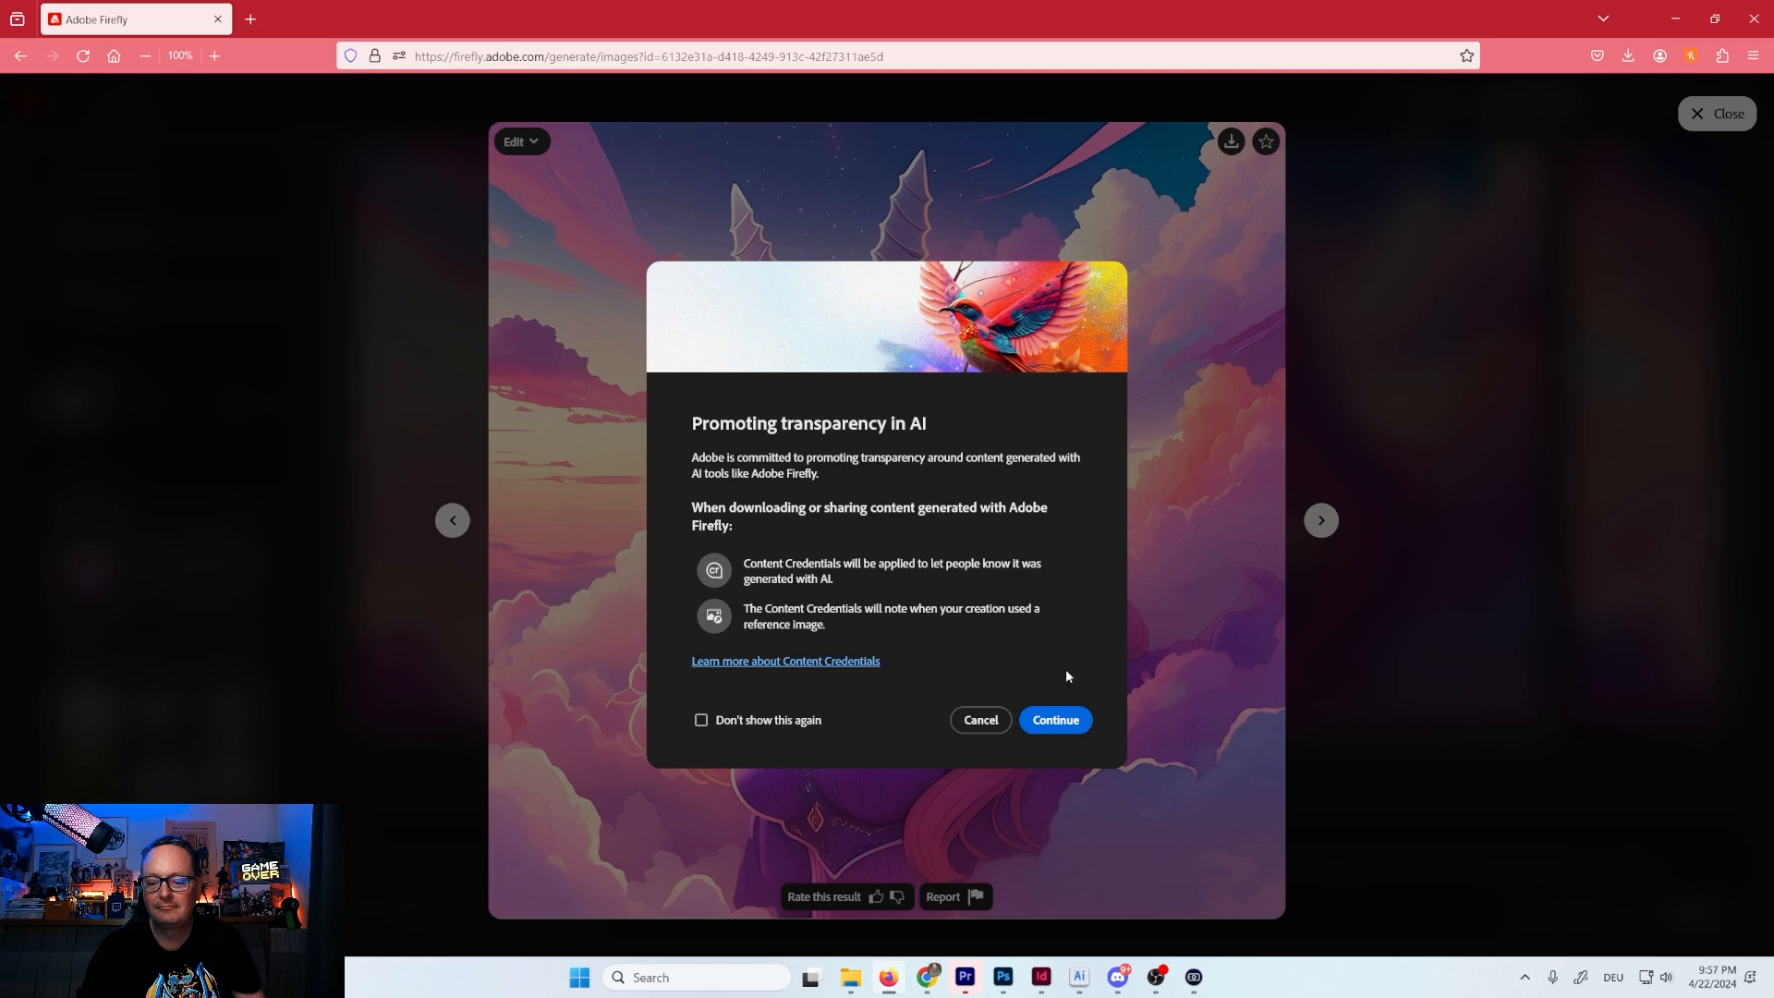
click(1055, 720)
View the third anime result enlarged and download the fourth, the woman with purple and pink hair.
click(1323, 521)
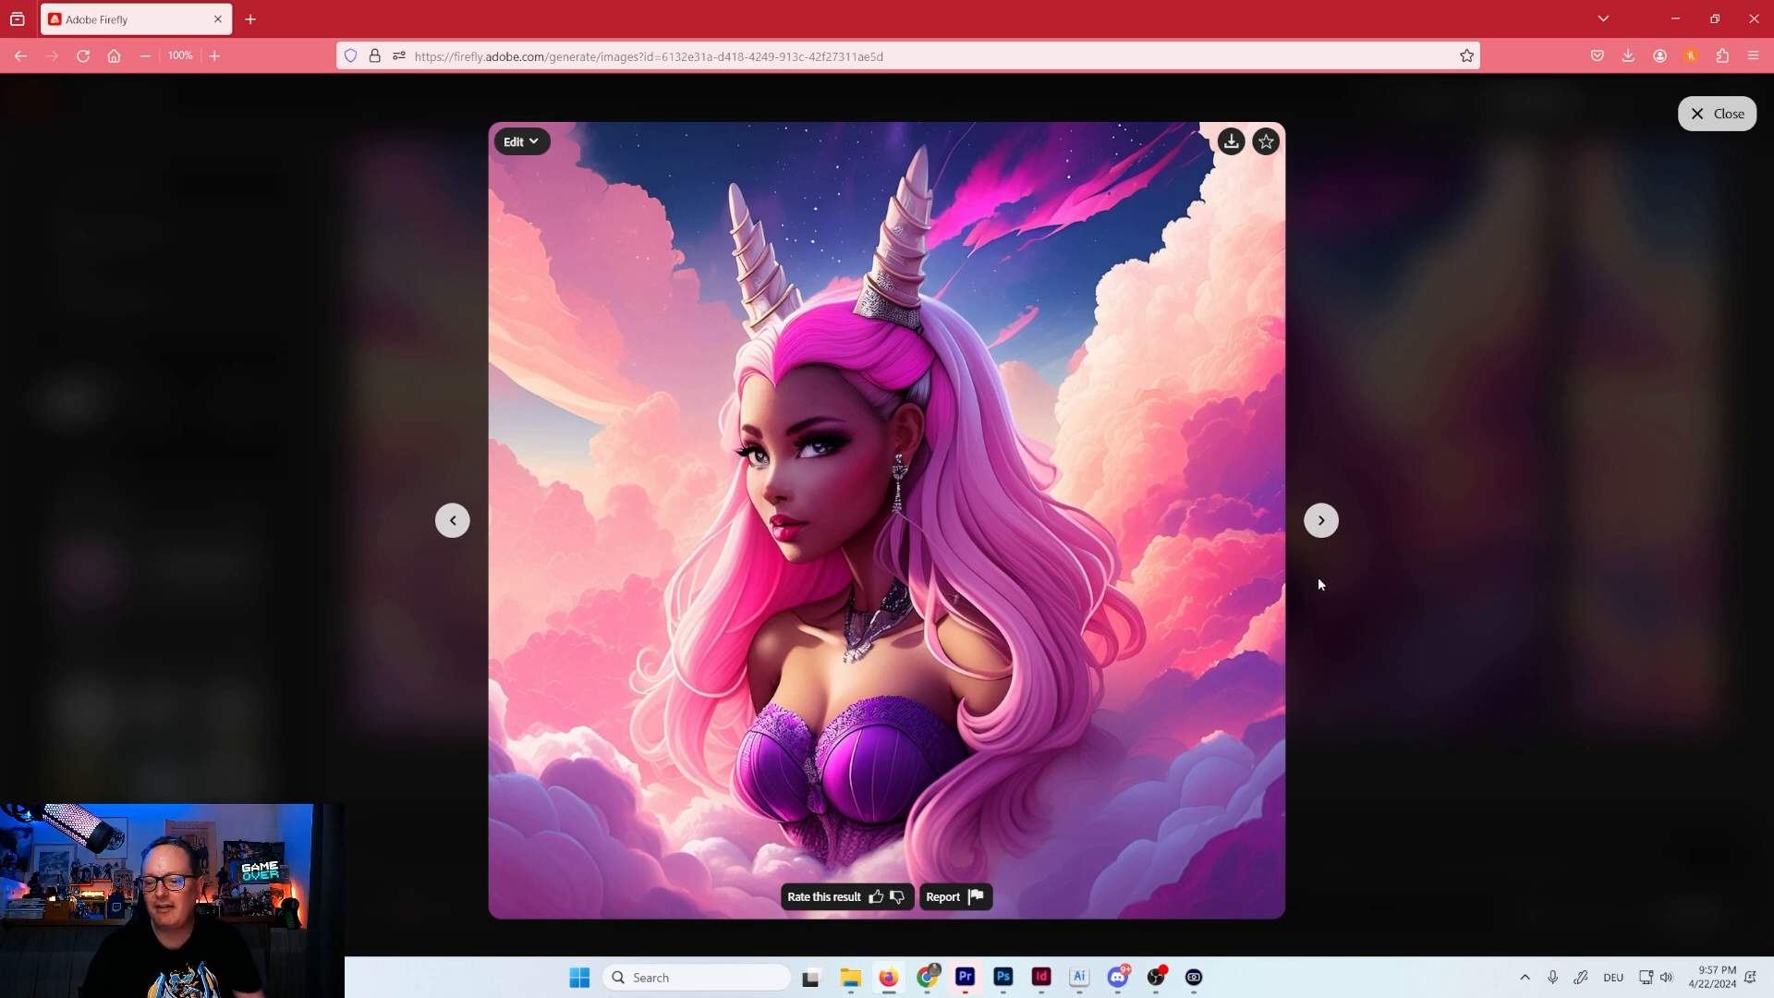
click(1321, 520)
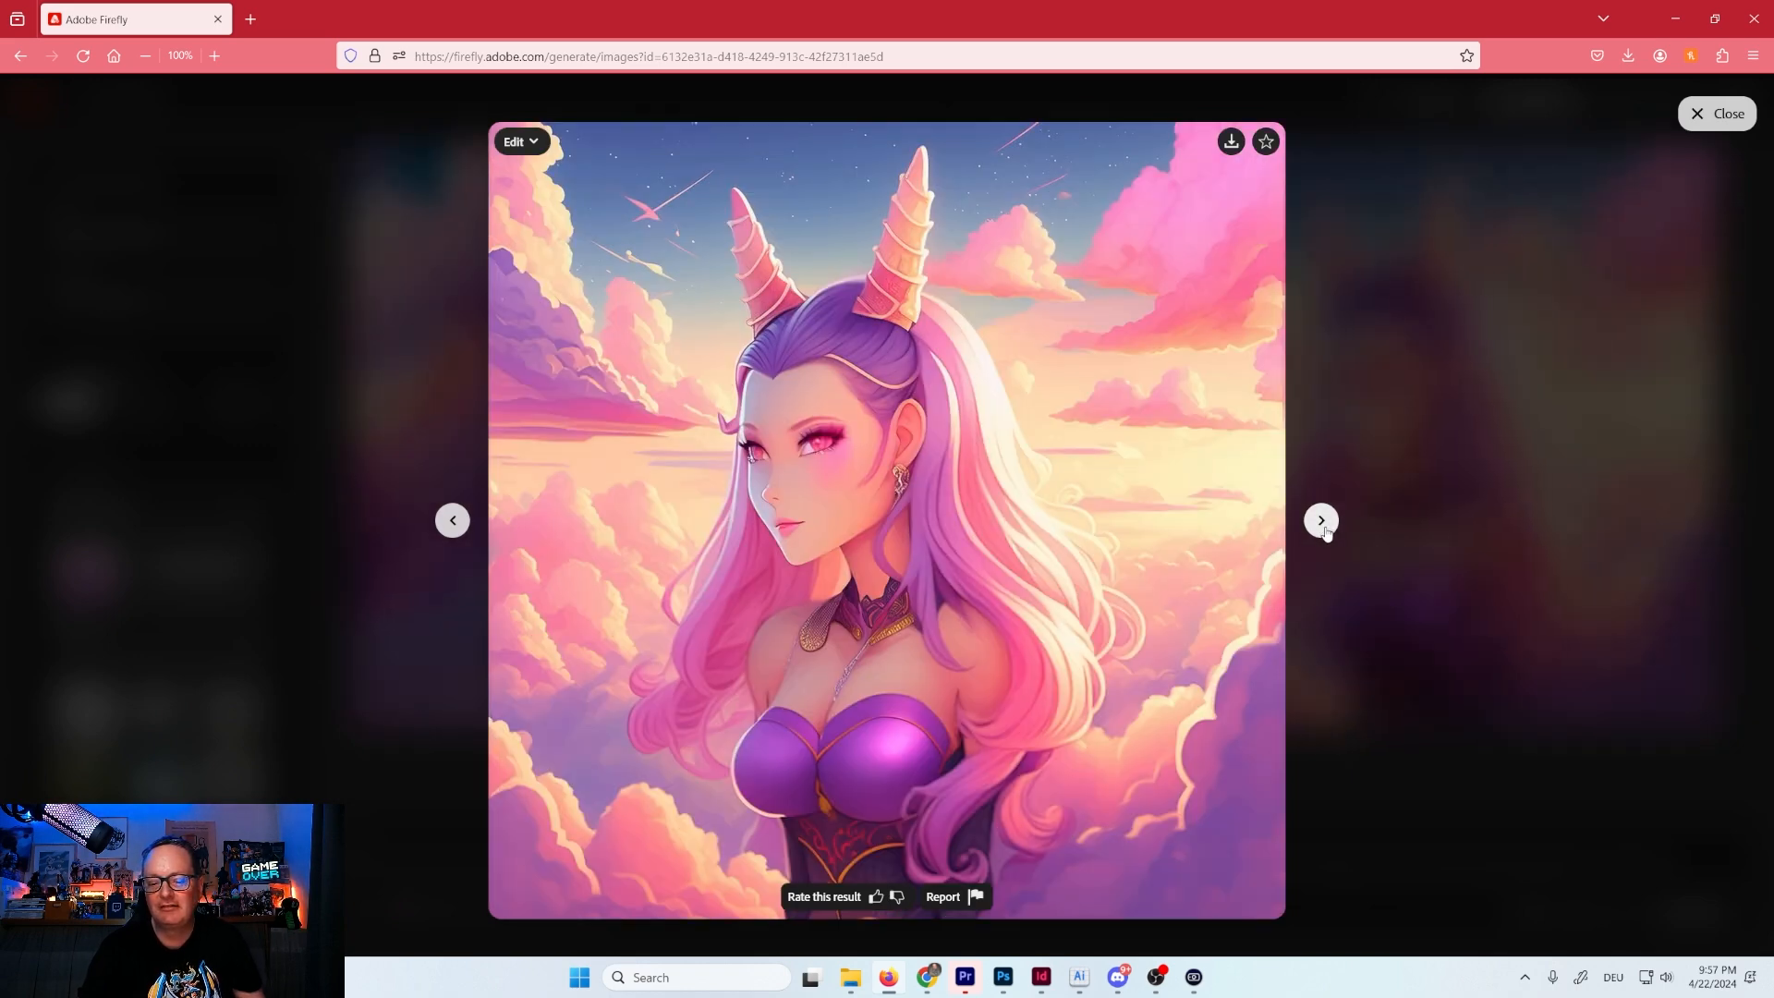
click(1230, 142)
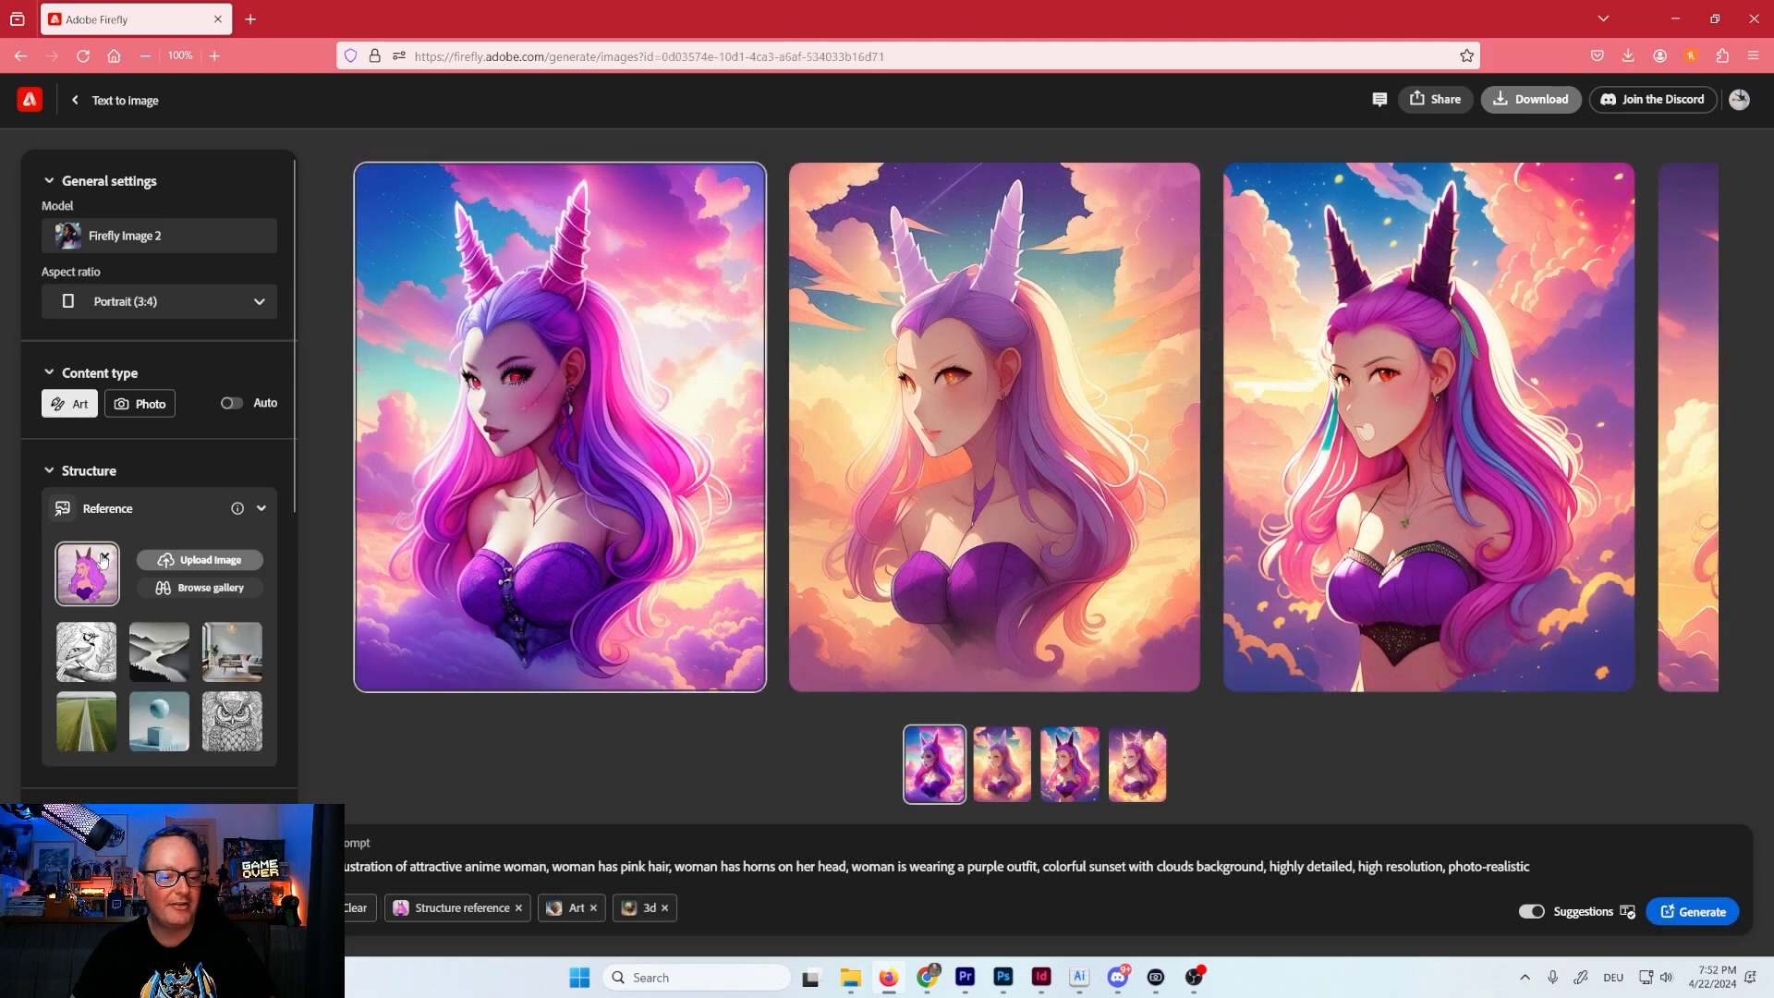
Replace the structure reference with the pencil sketch of a long-haired woman in a hat from the "tet" folder.
click(104, 557)
click(102, 569)
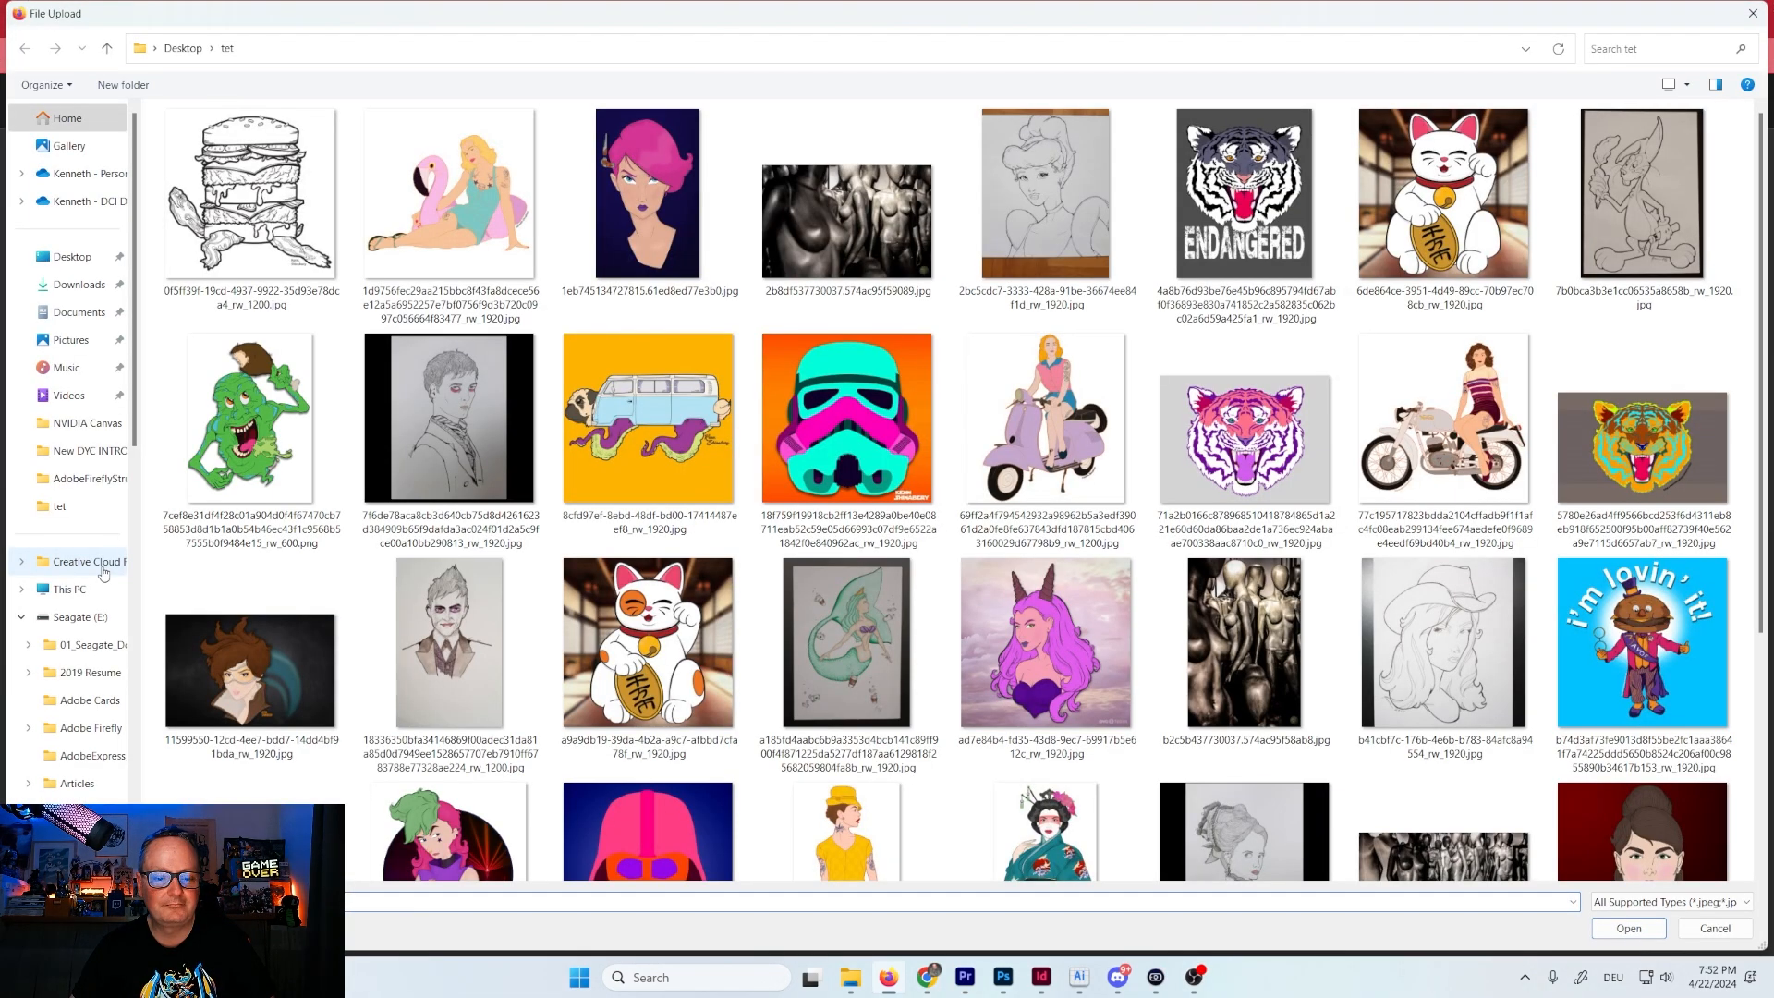
scroll(1001, 633, down, 3)
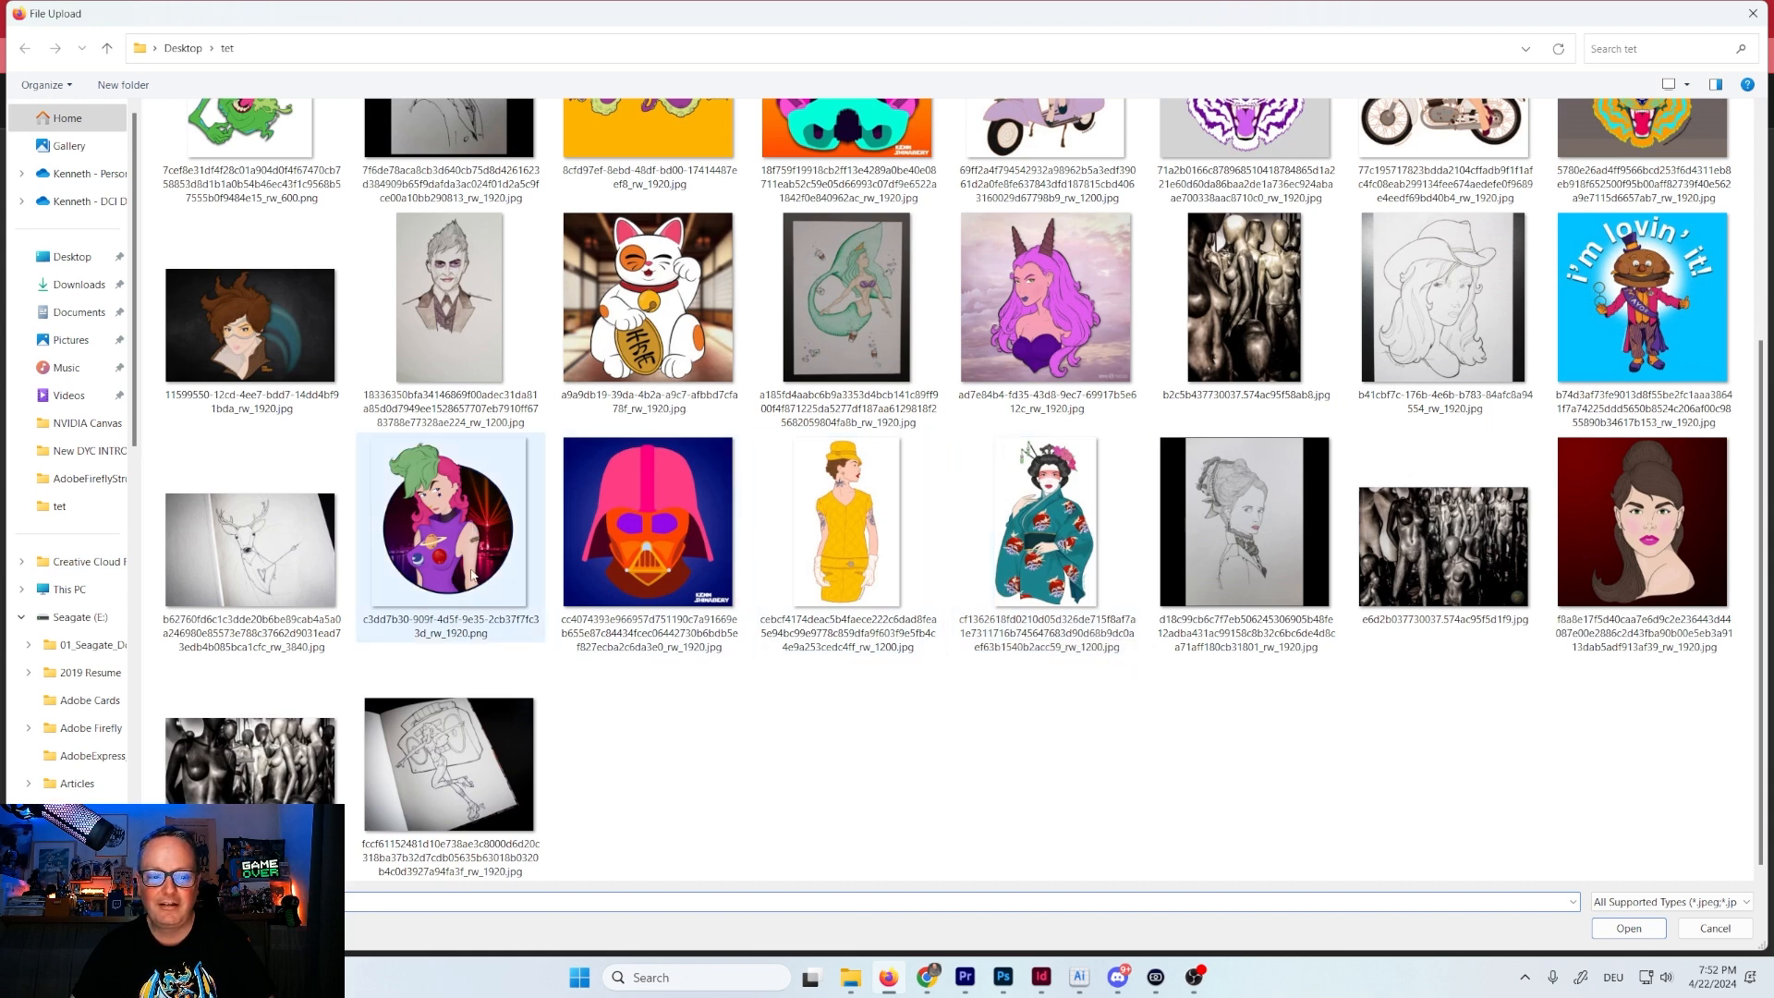
scroll(1127, 758, up, 3)
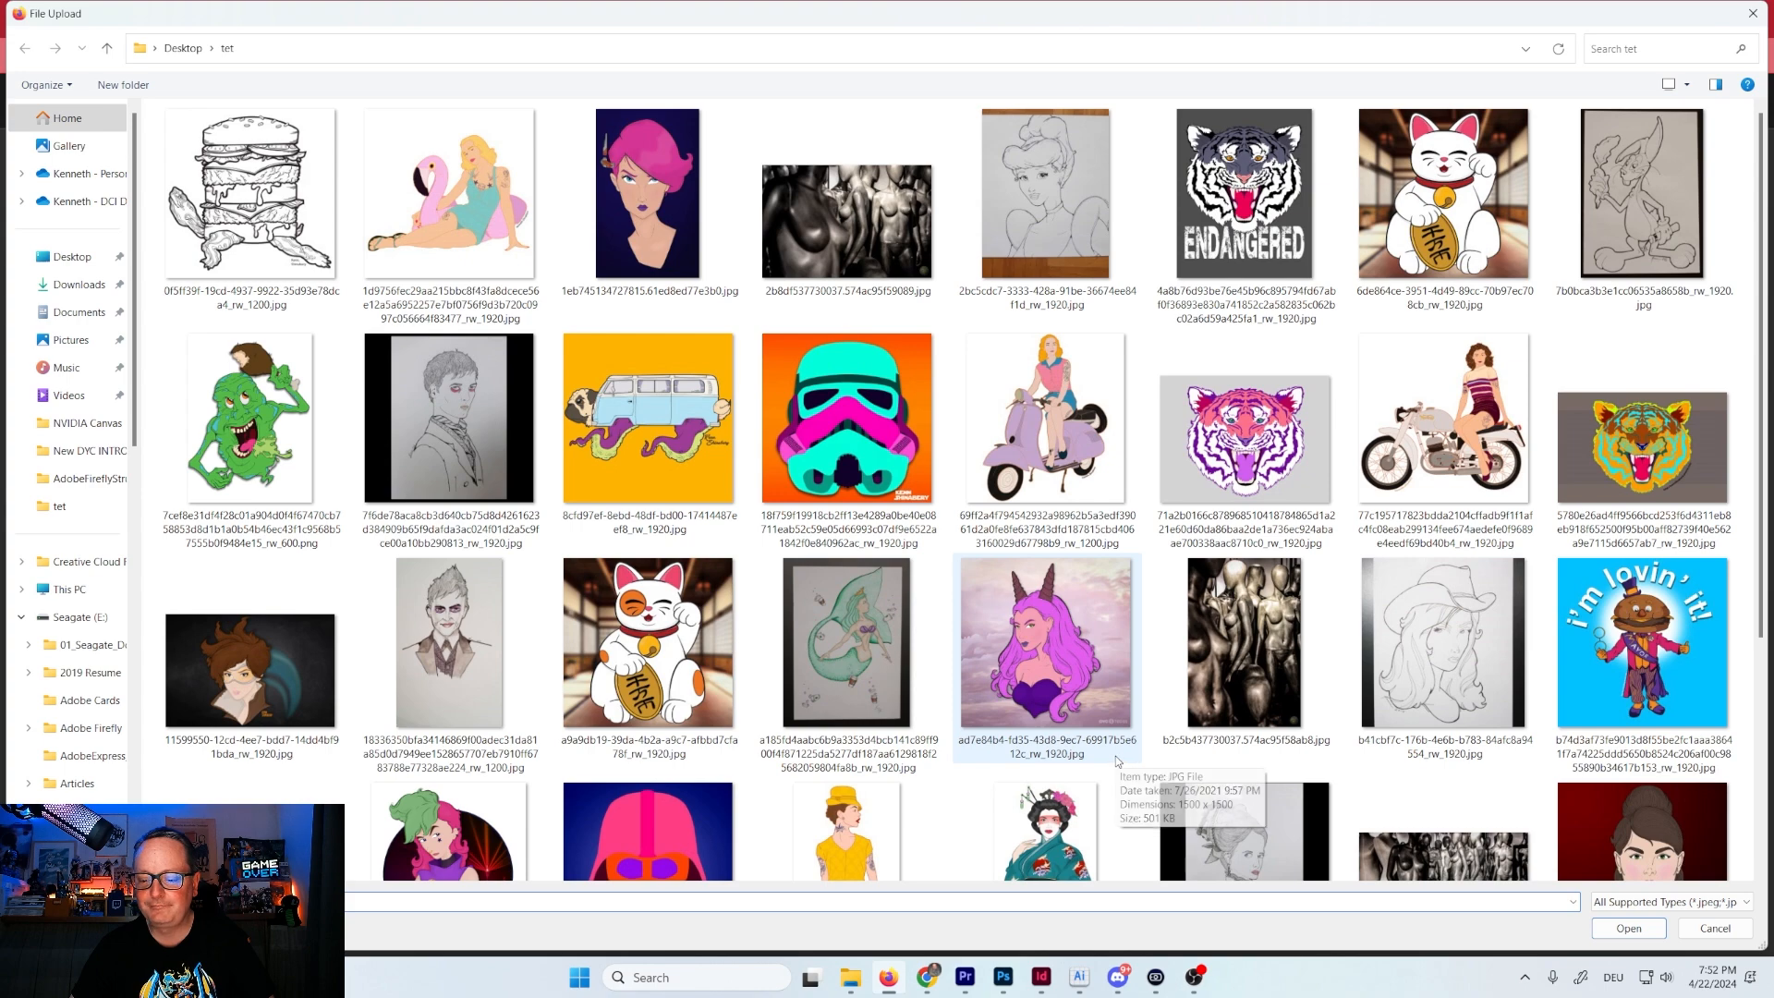
scroll(1112, 757, down, 3)
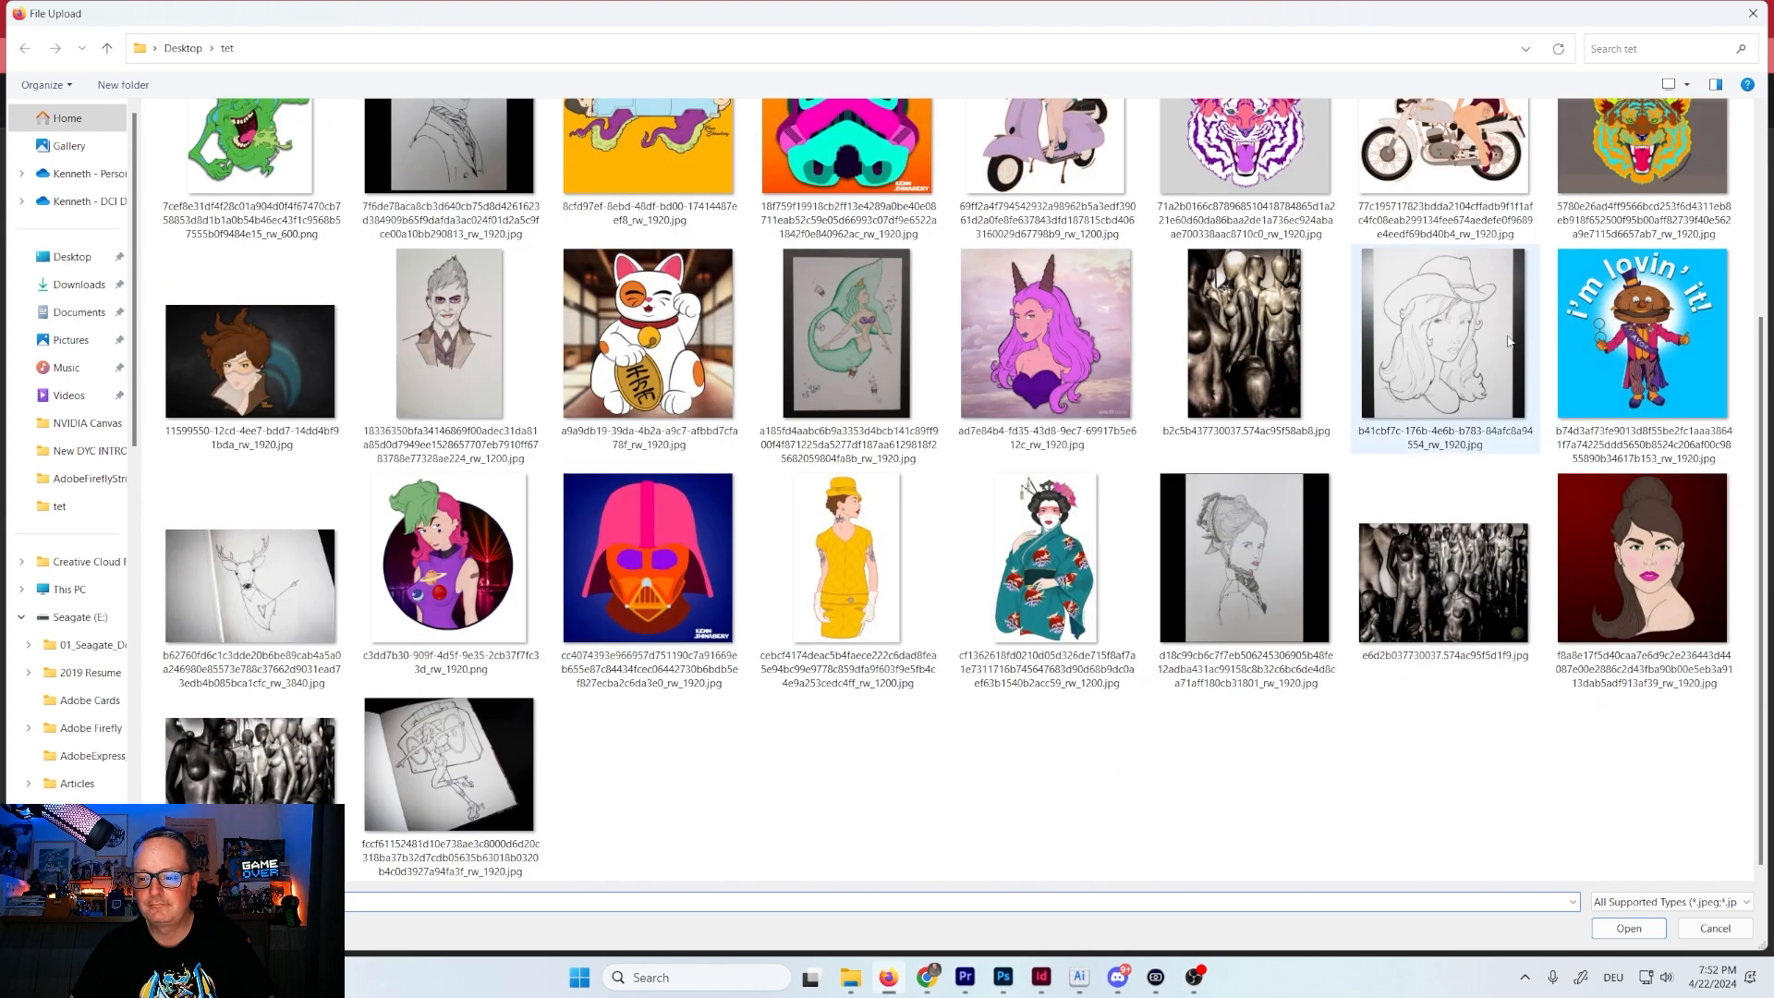
double_click(1451, 372)
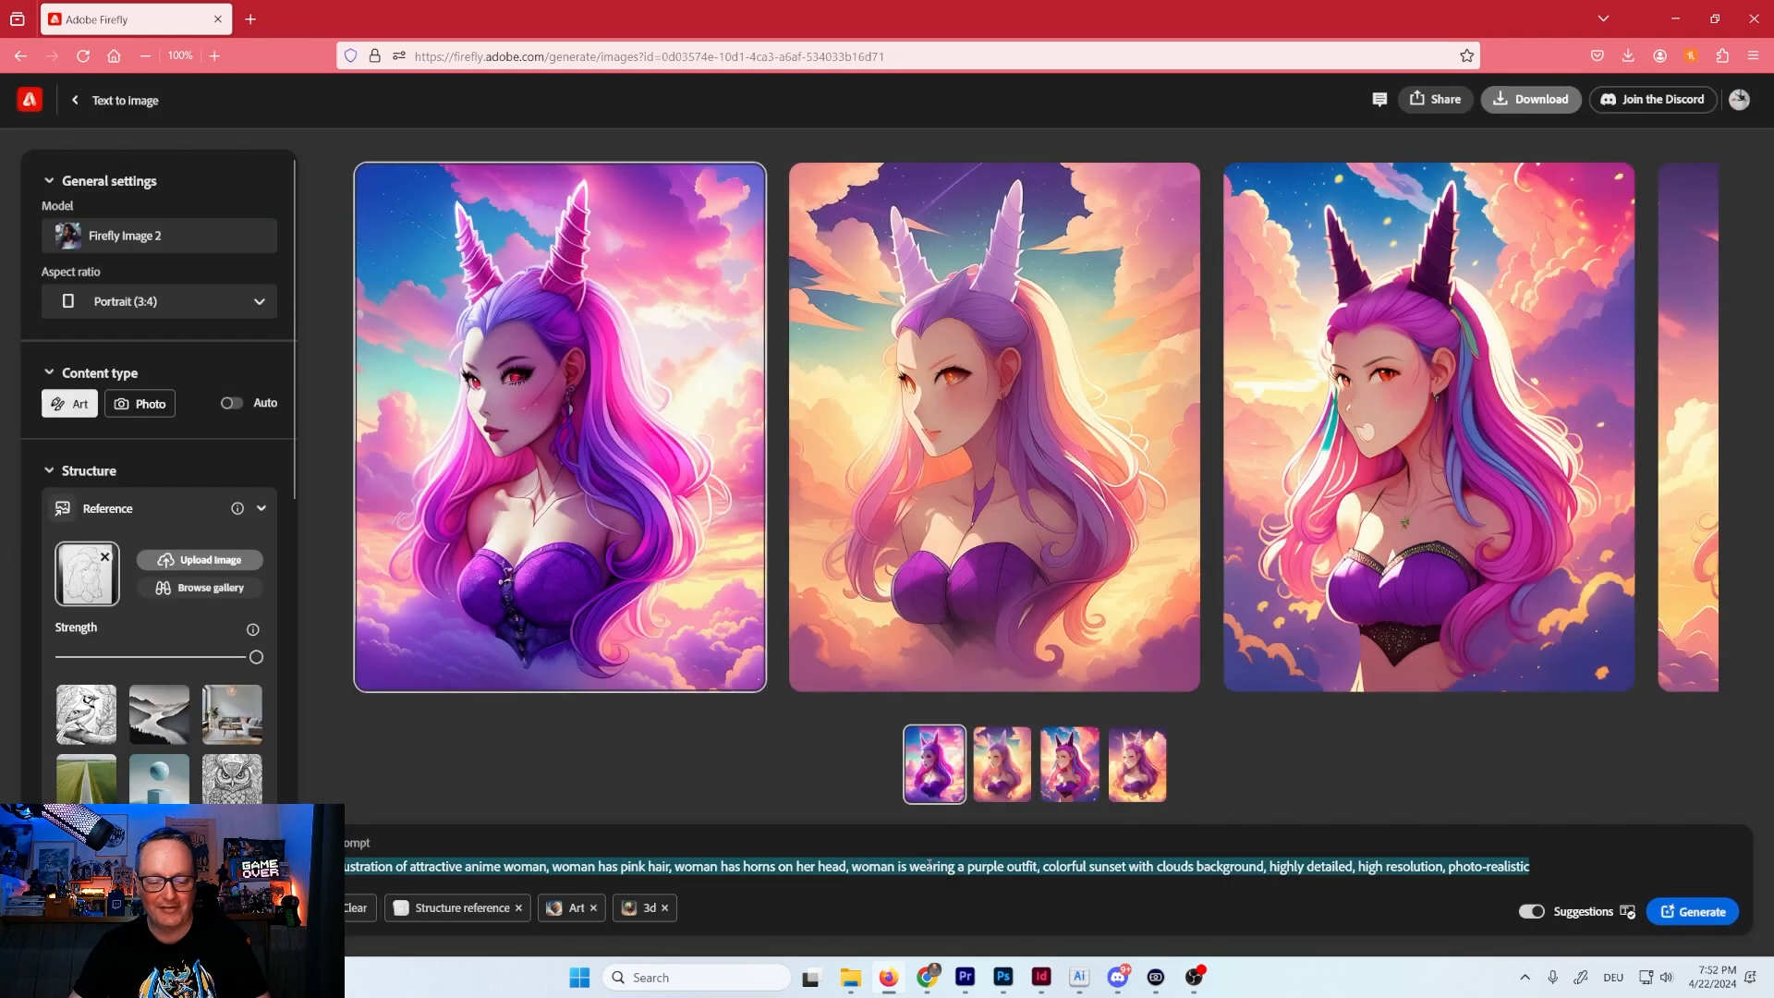
Clear the old prompt text about the anime woman with horns.
key(BackSpace)
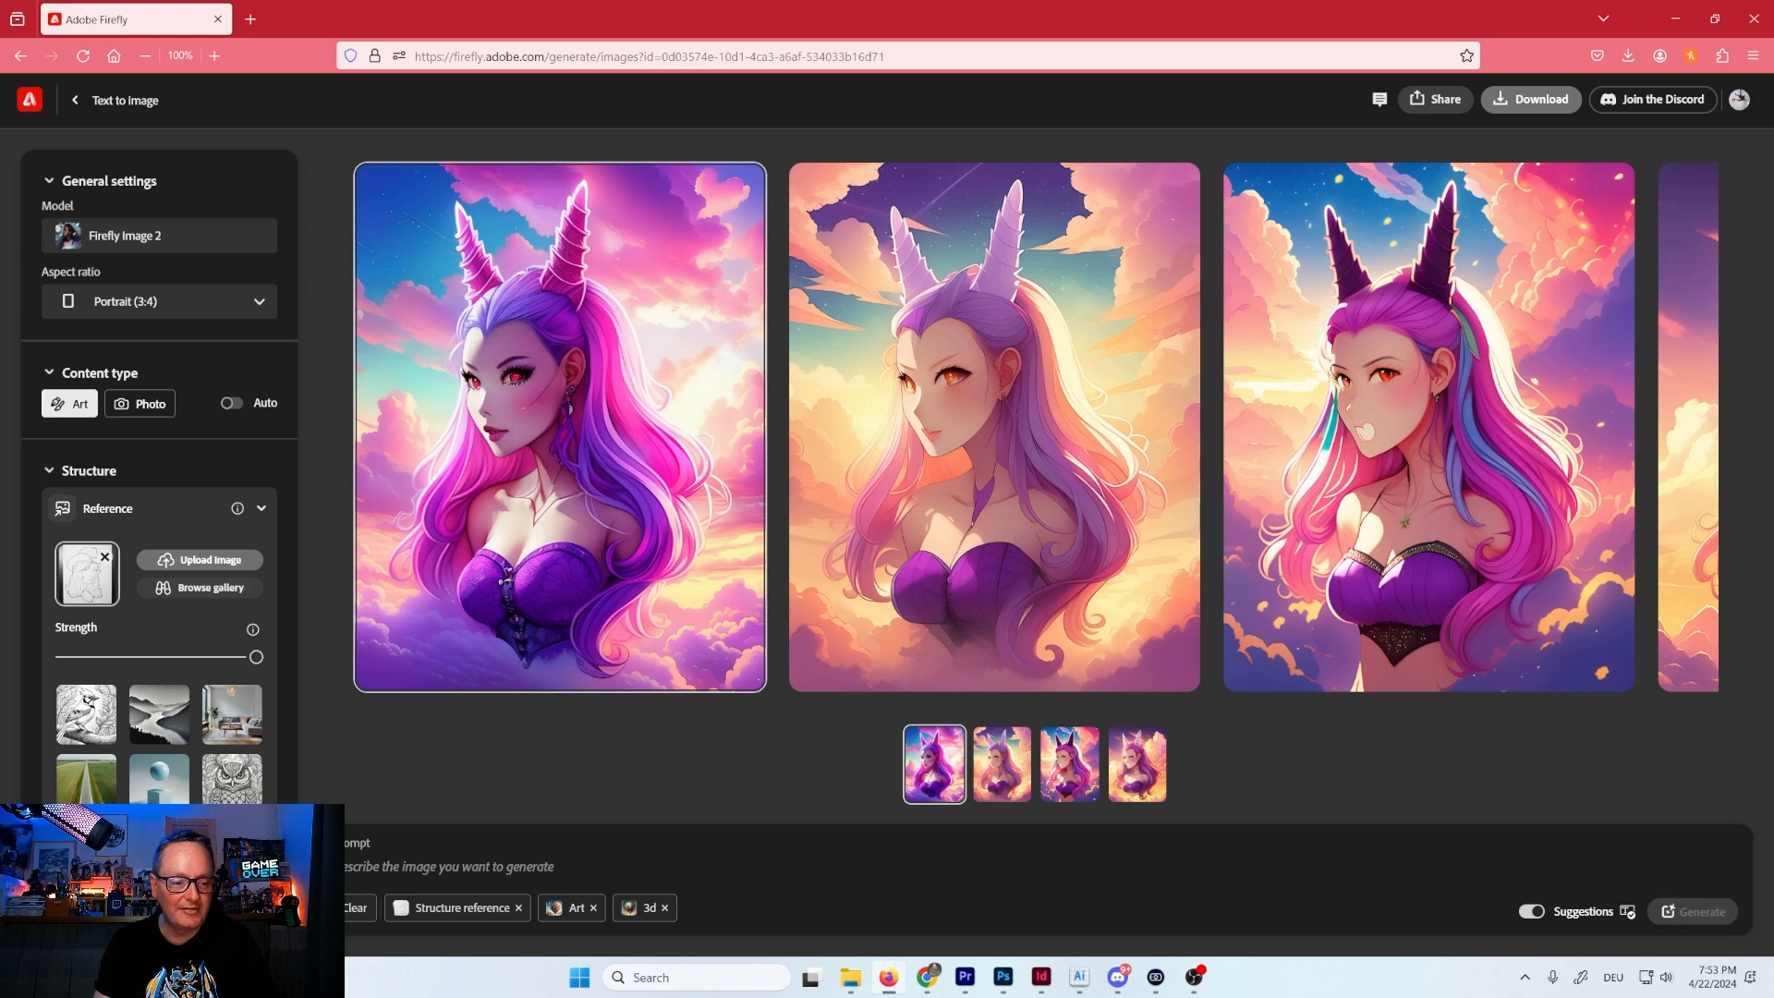
text(plastic wo)
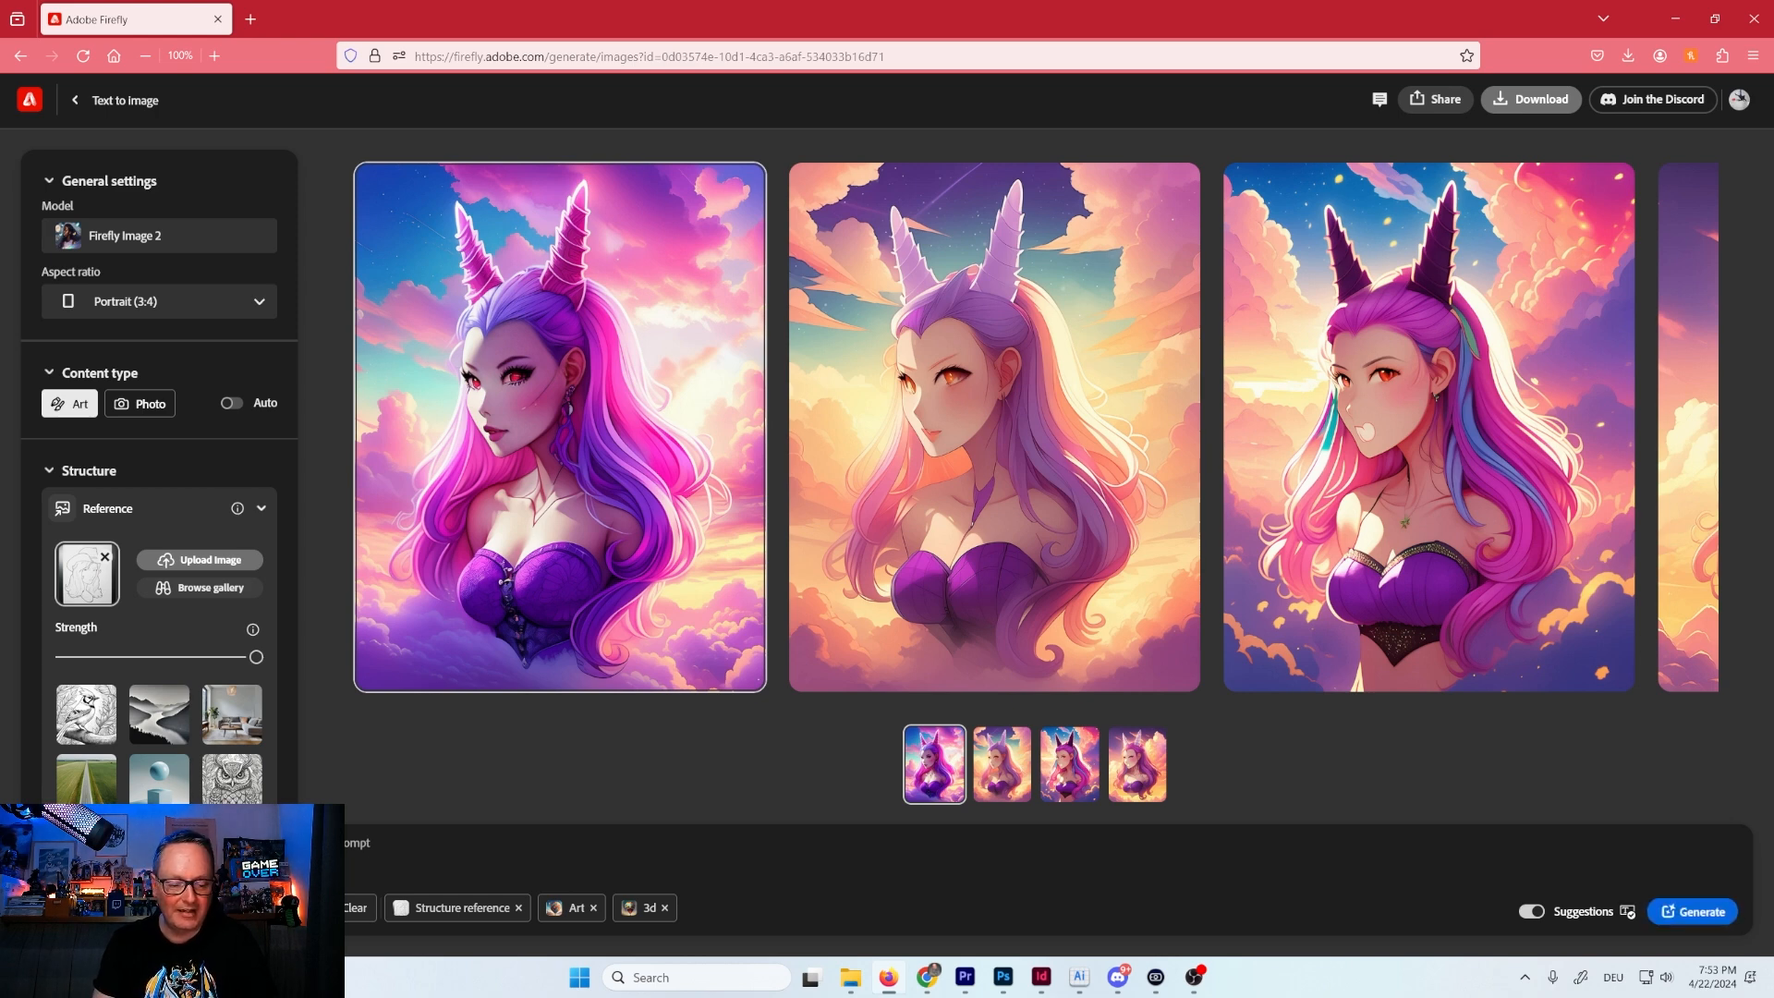
text(man)
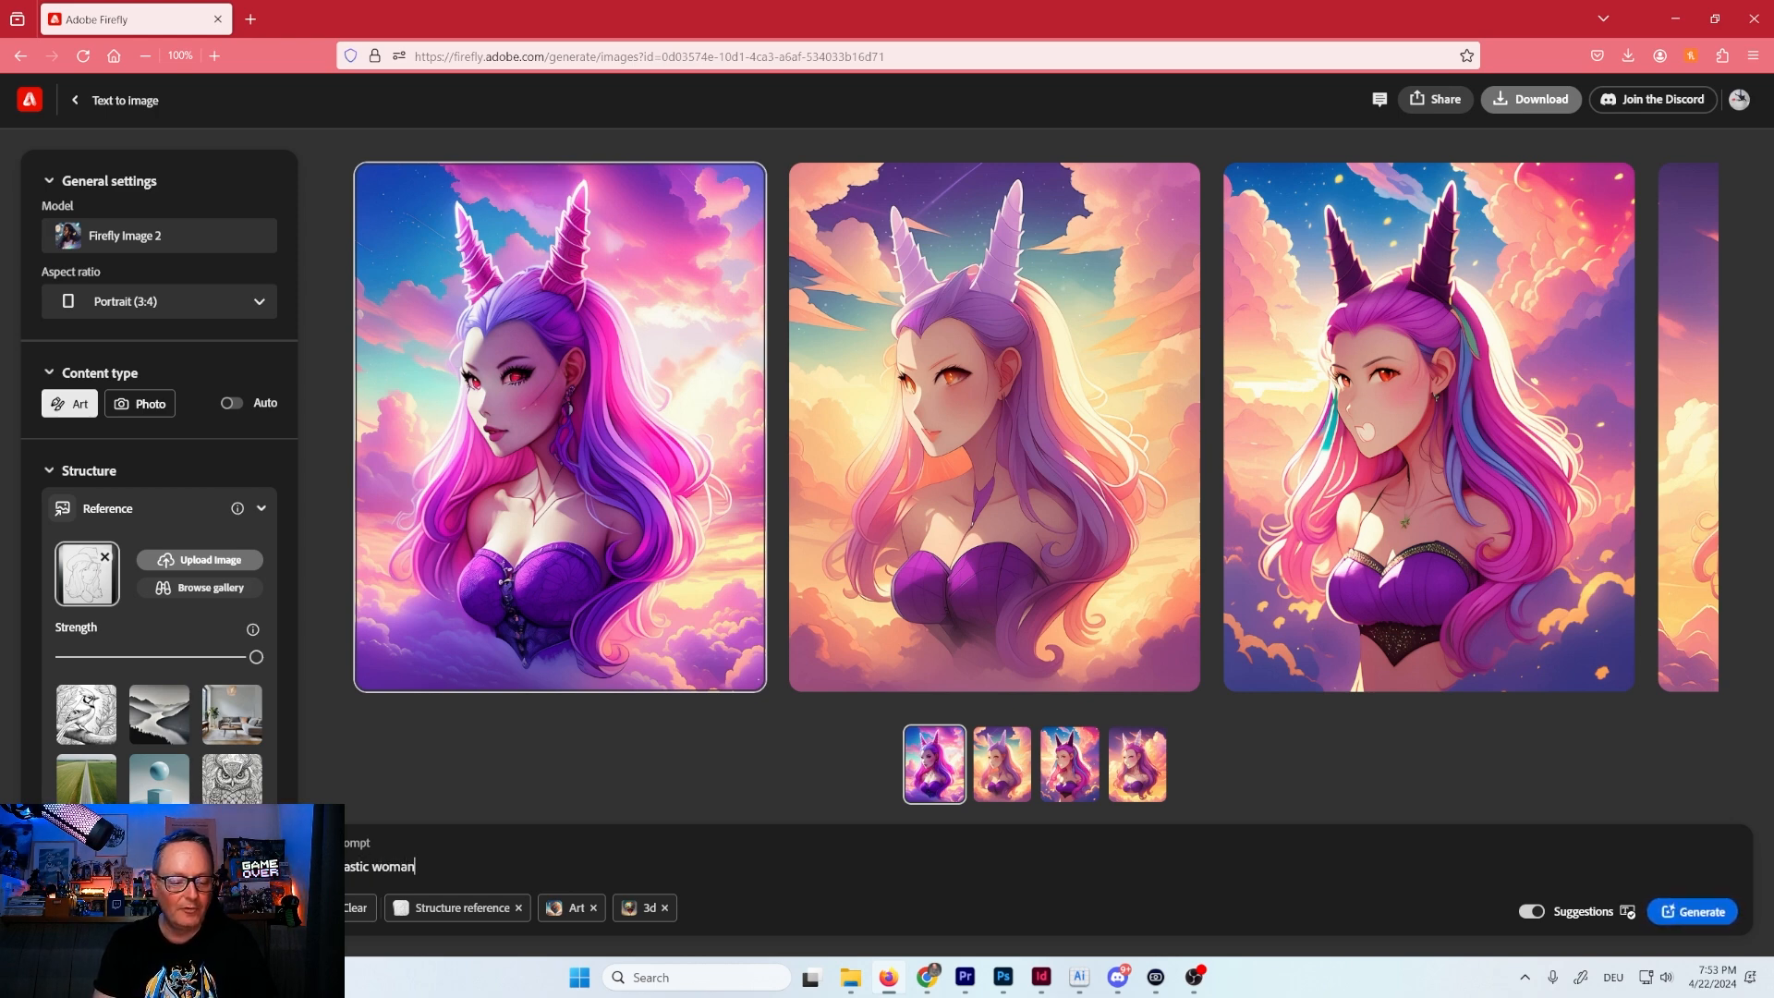
key(BackSpace)
key(BackSpace)
key(BackSpace)
key(BackSpace)
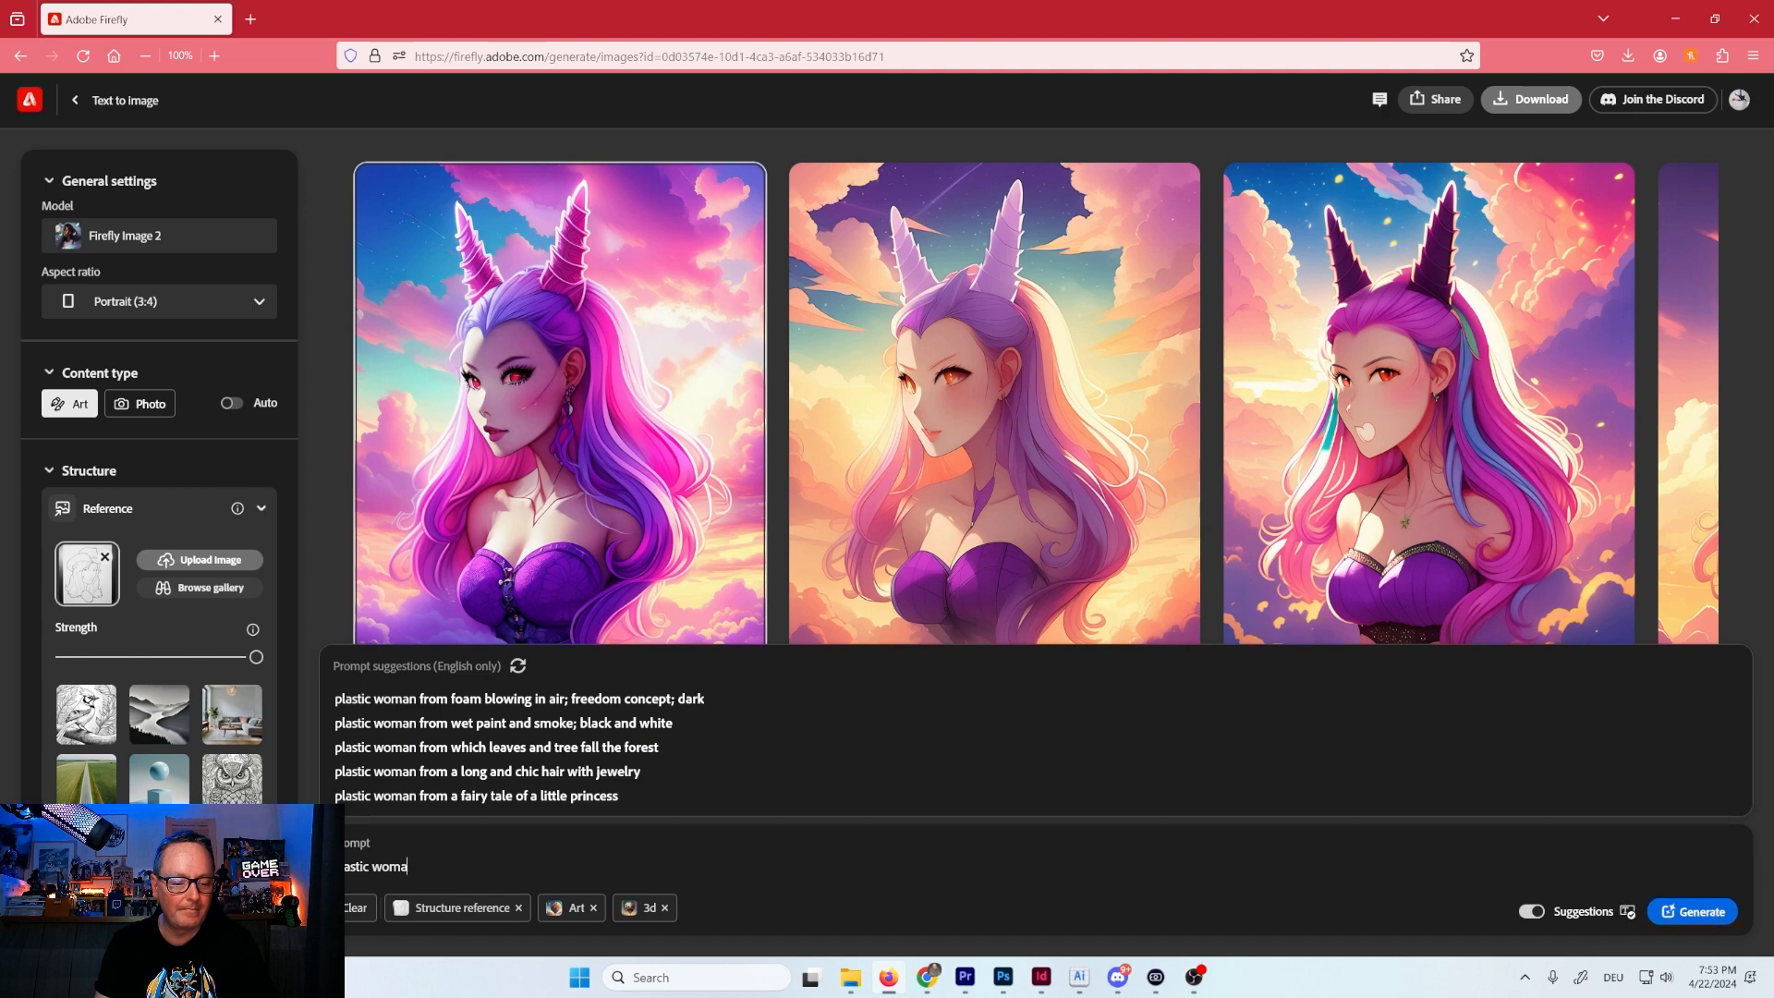
key(BackSpace)
key(BackSpace)
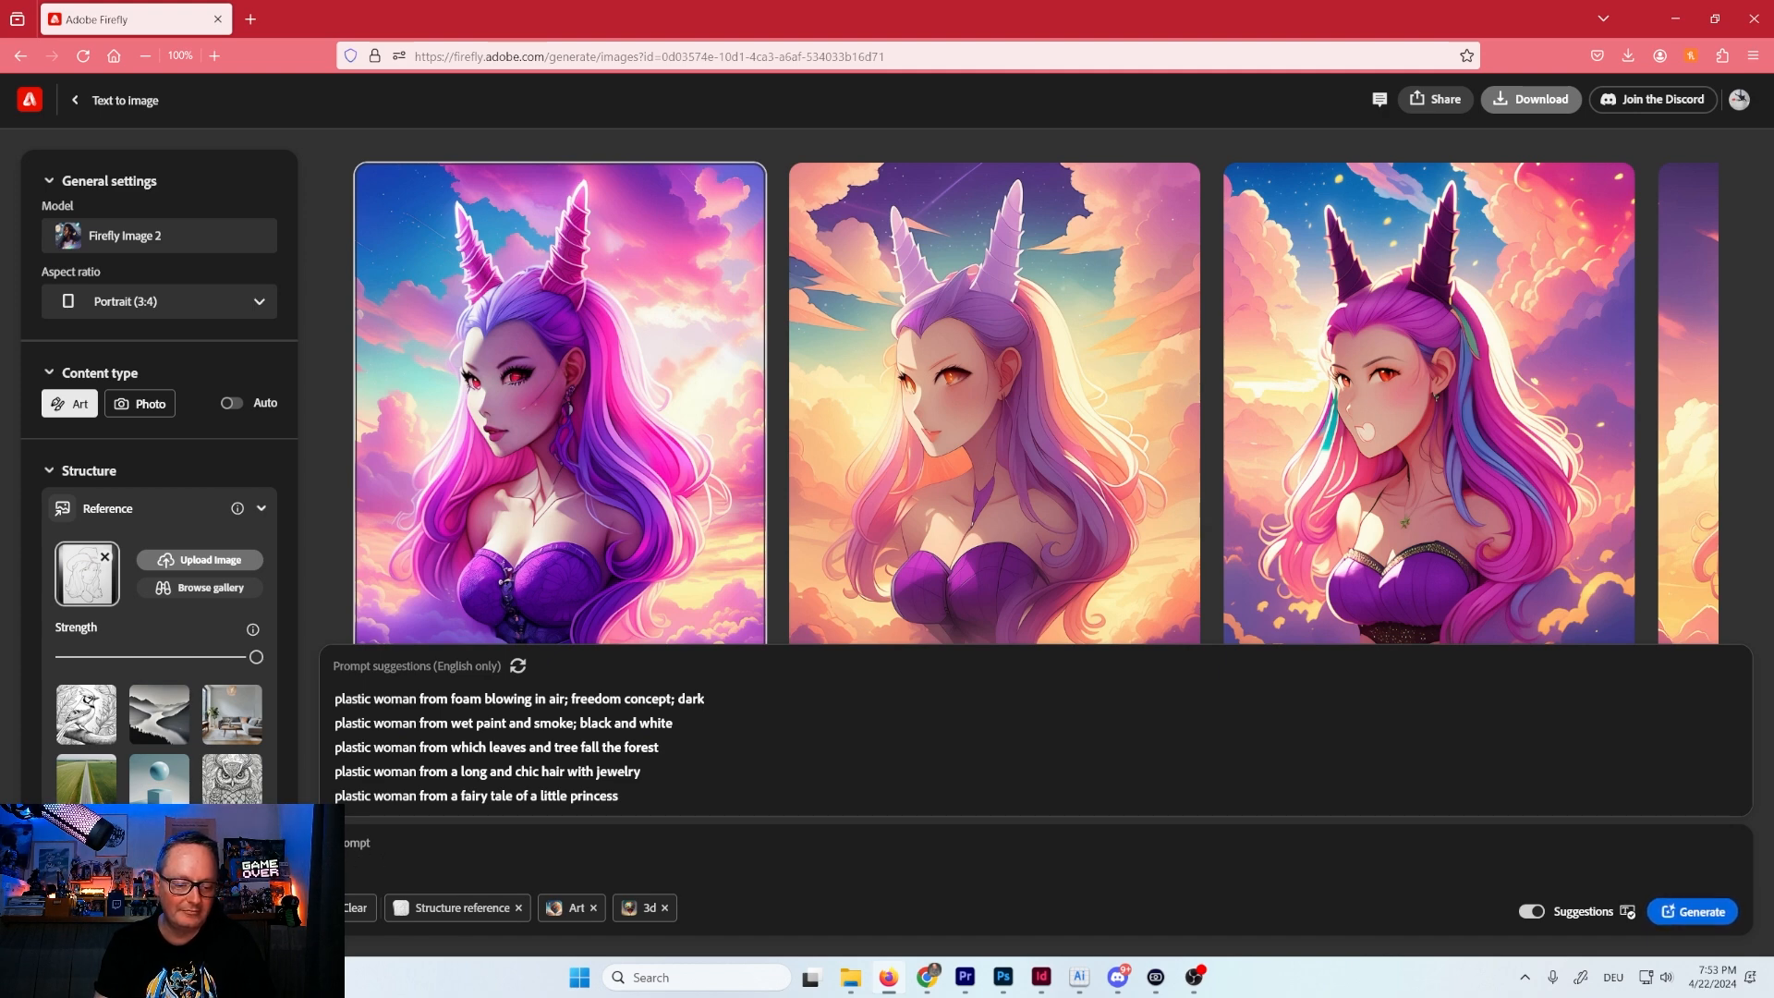
Start a new prompt with "attractive plastic woman,".
text(trac)
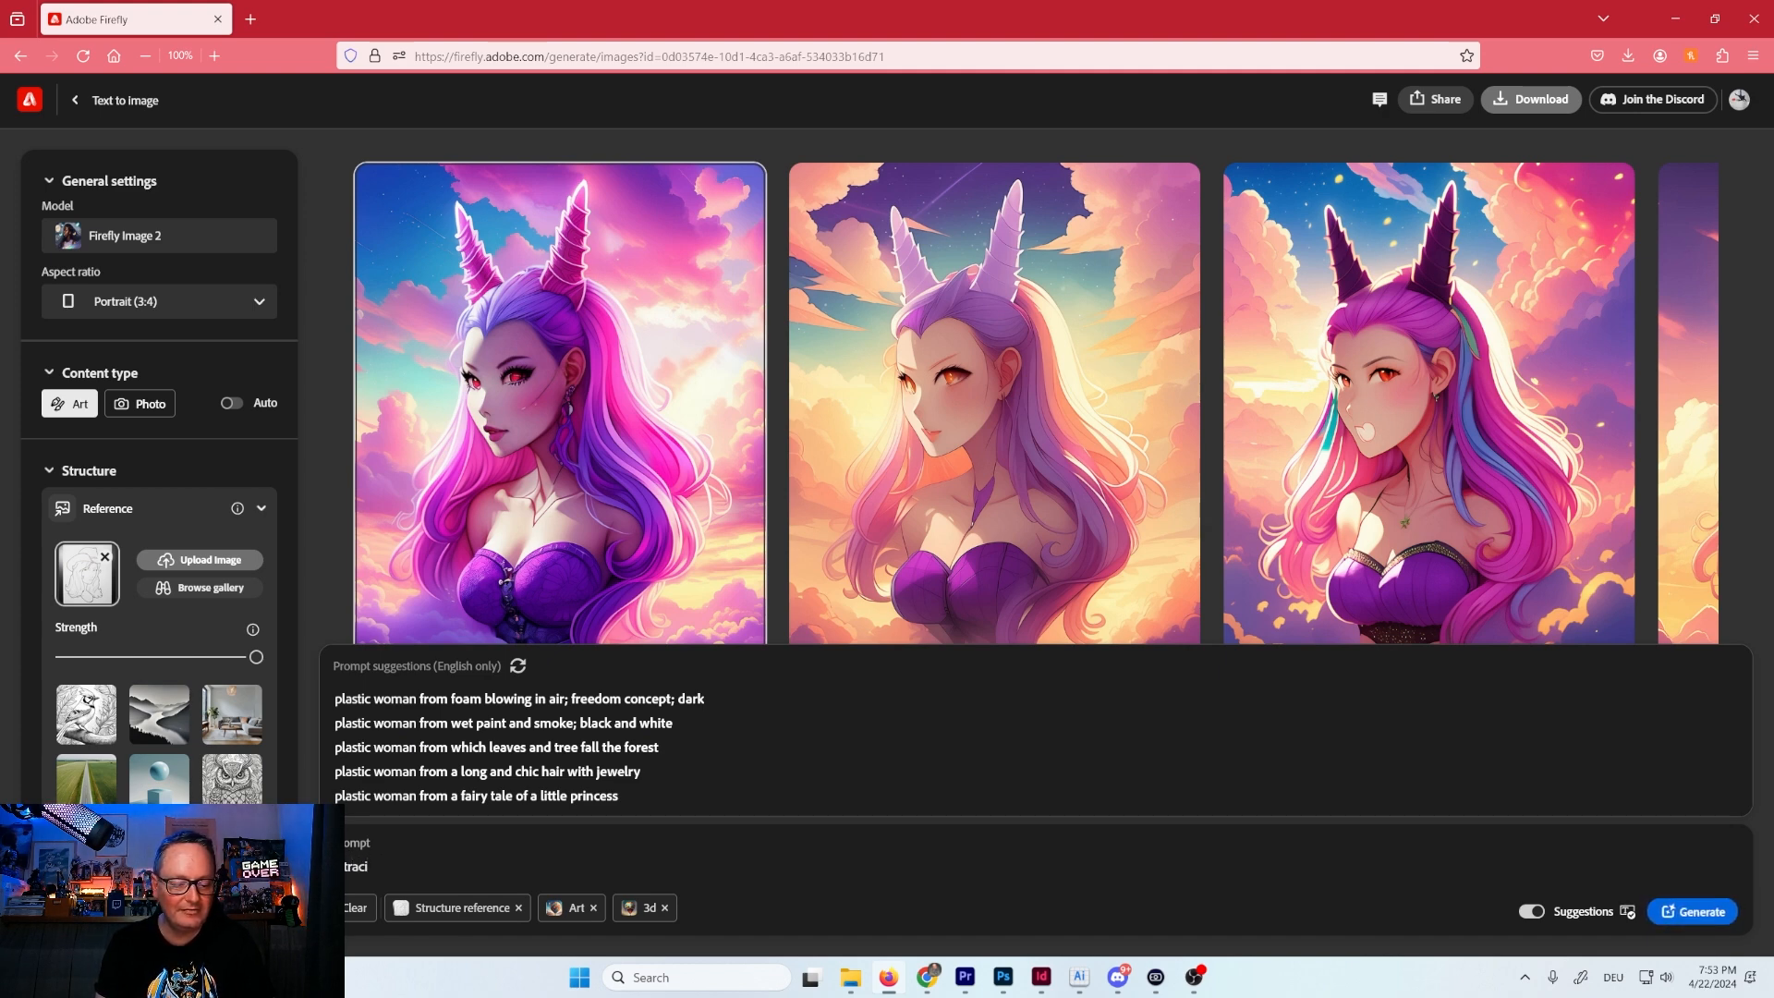
text(tive )
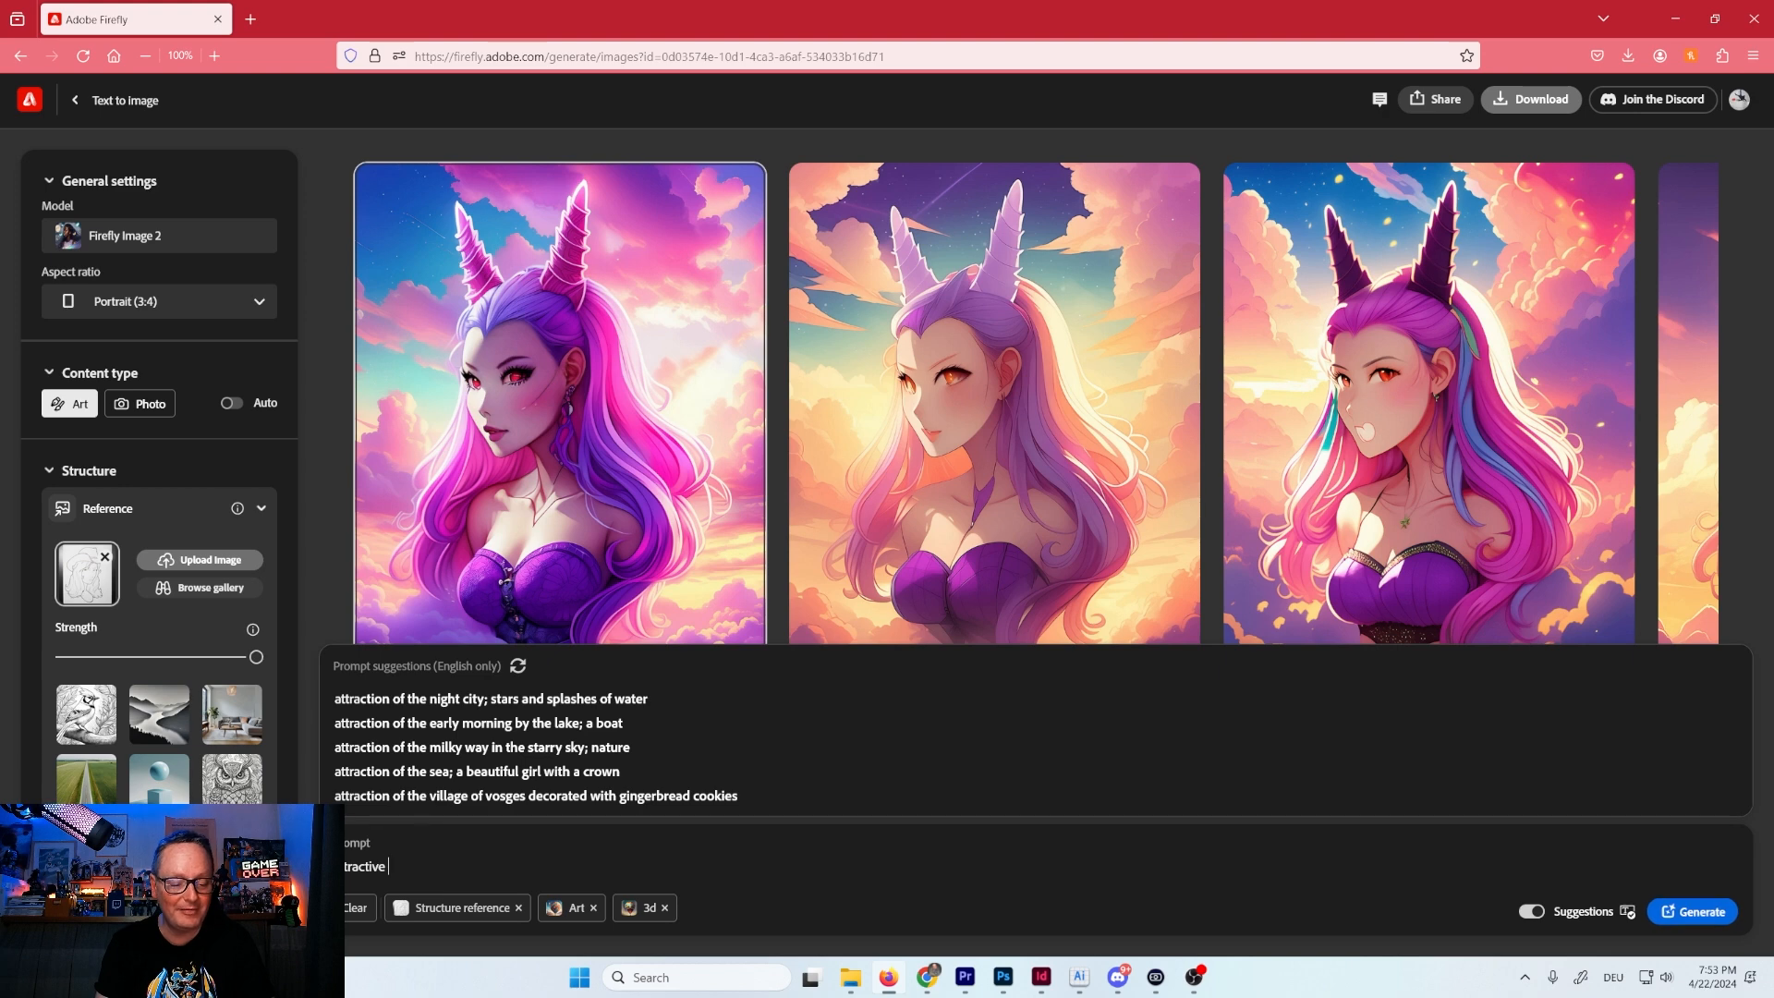
text(plastic )
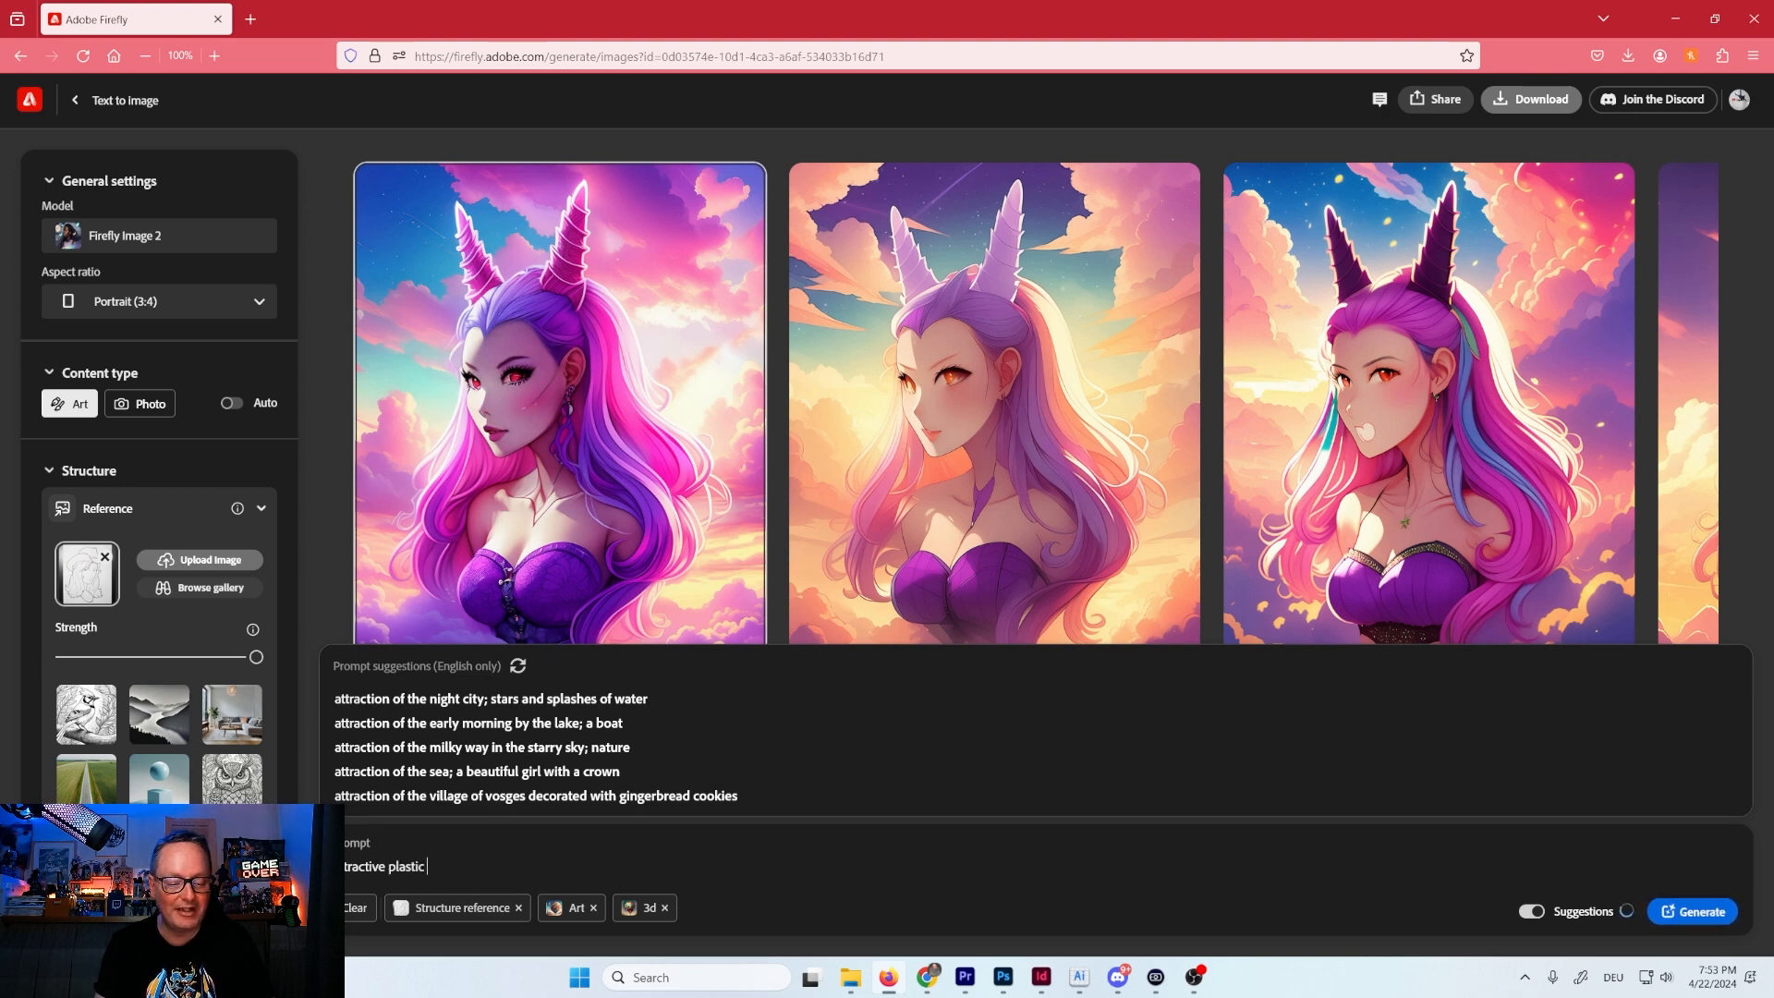
text(woman, with)
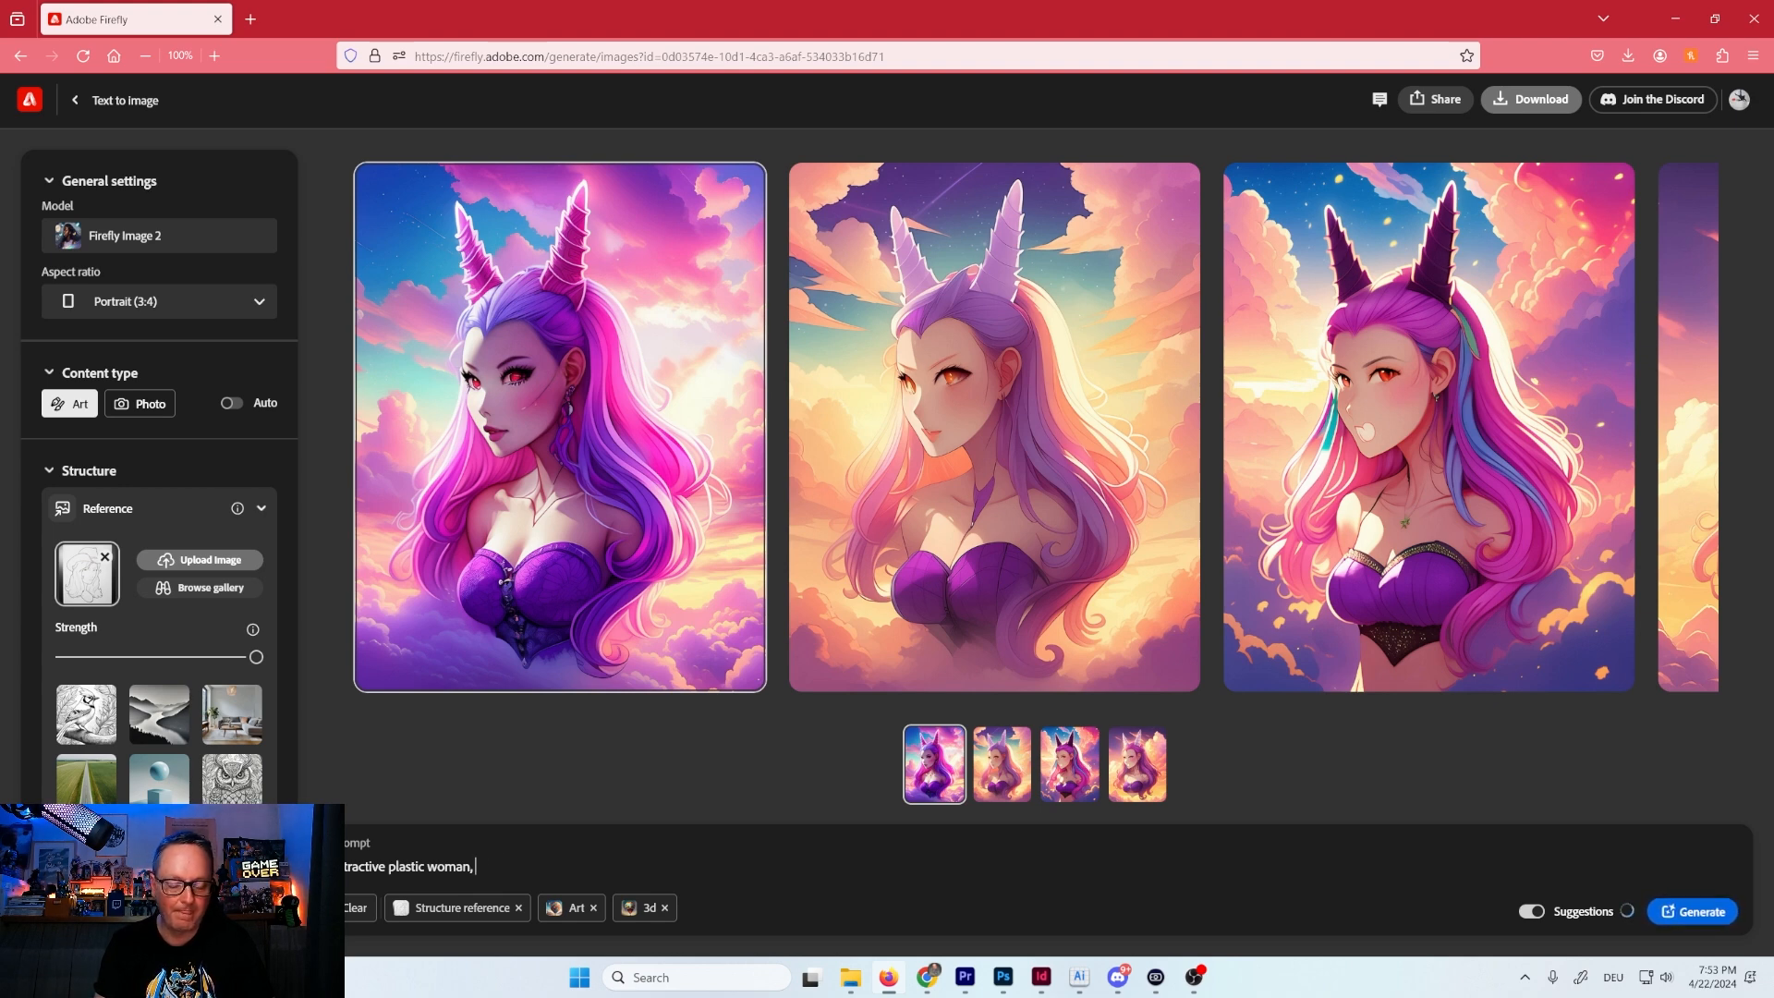
Continue the prompt with "woman has blonde hair, woman is wearing a pink cowboy hat,".
text(woman has blon)
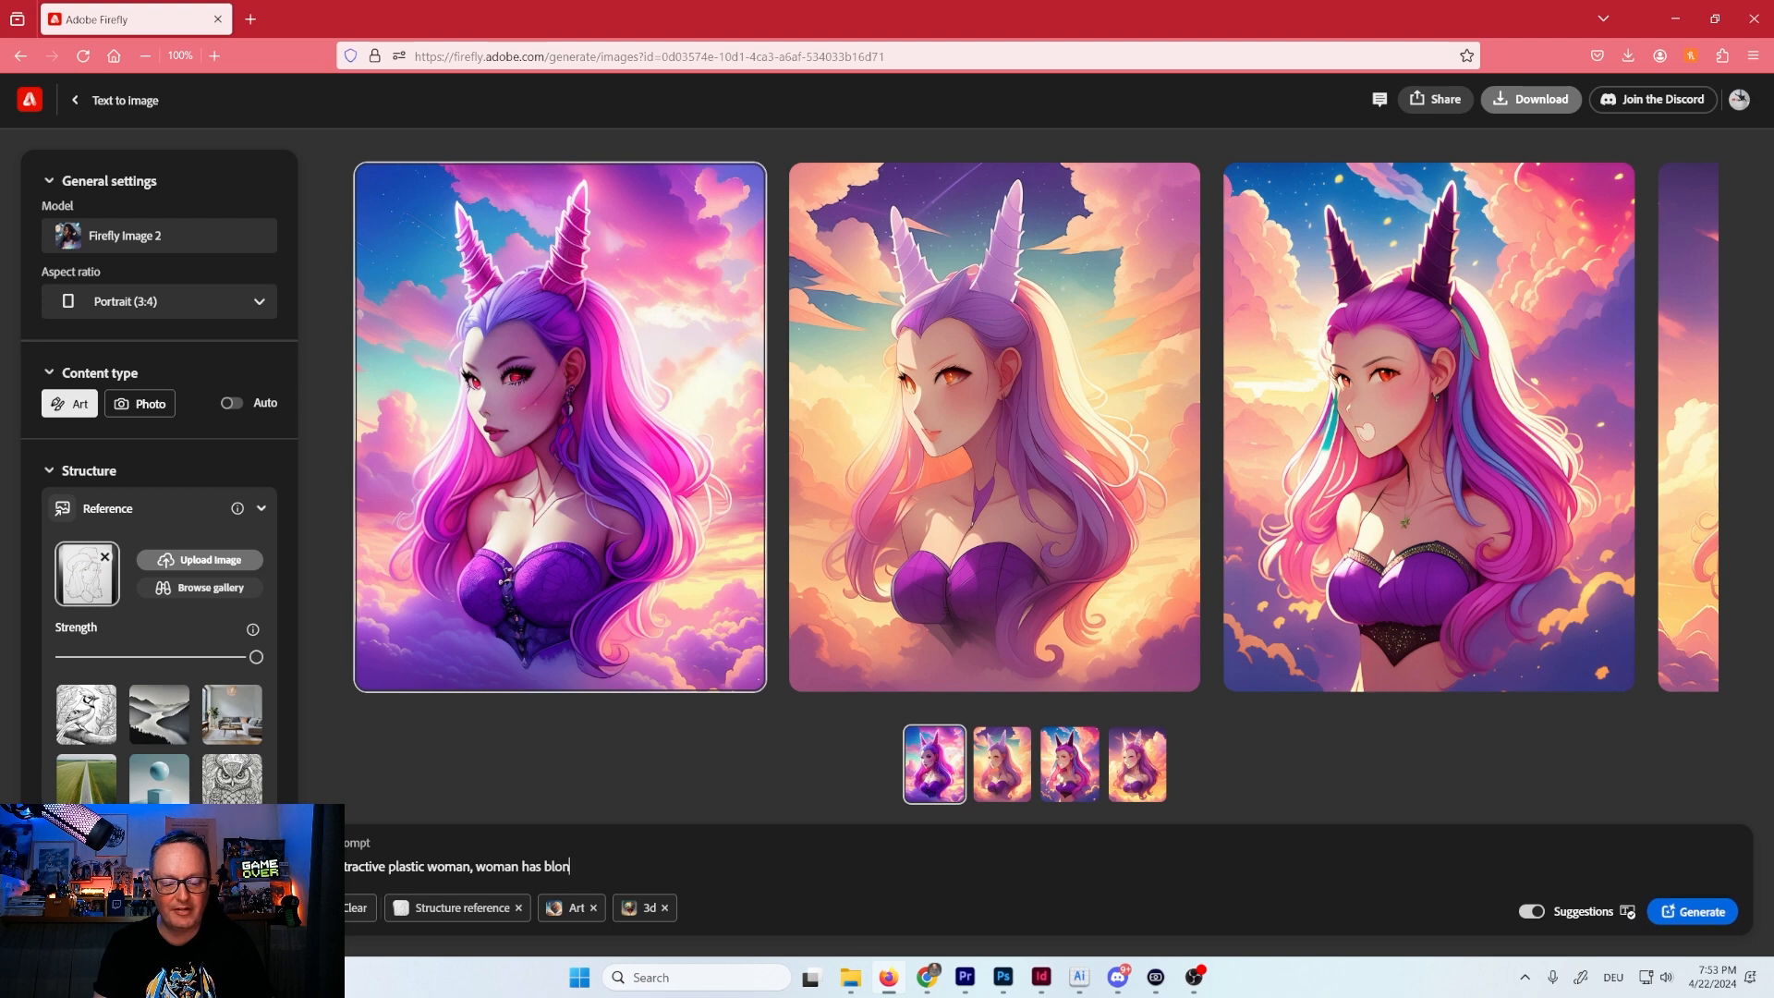
text(de hair, wo)
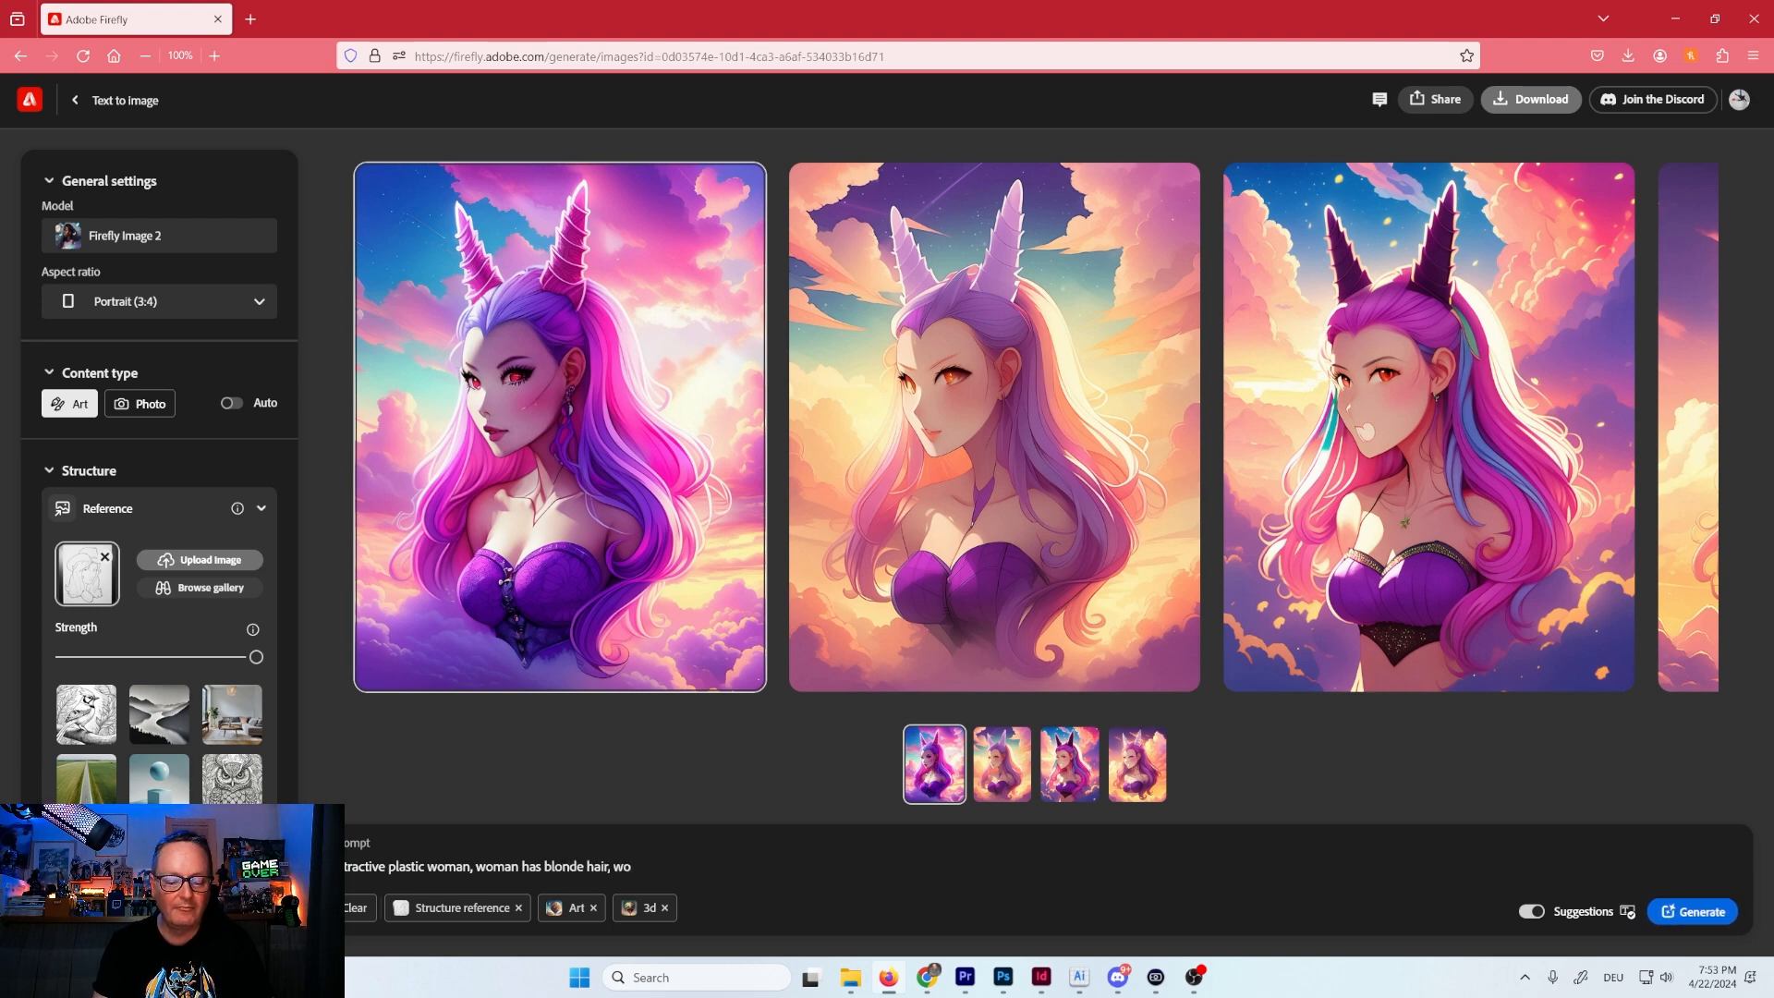
text(man is wae)
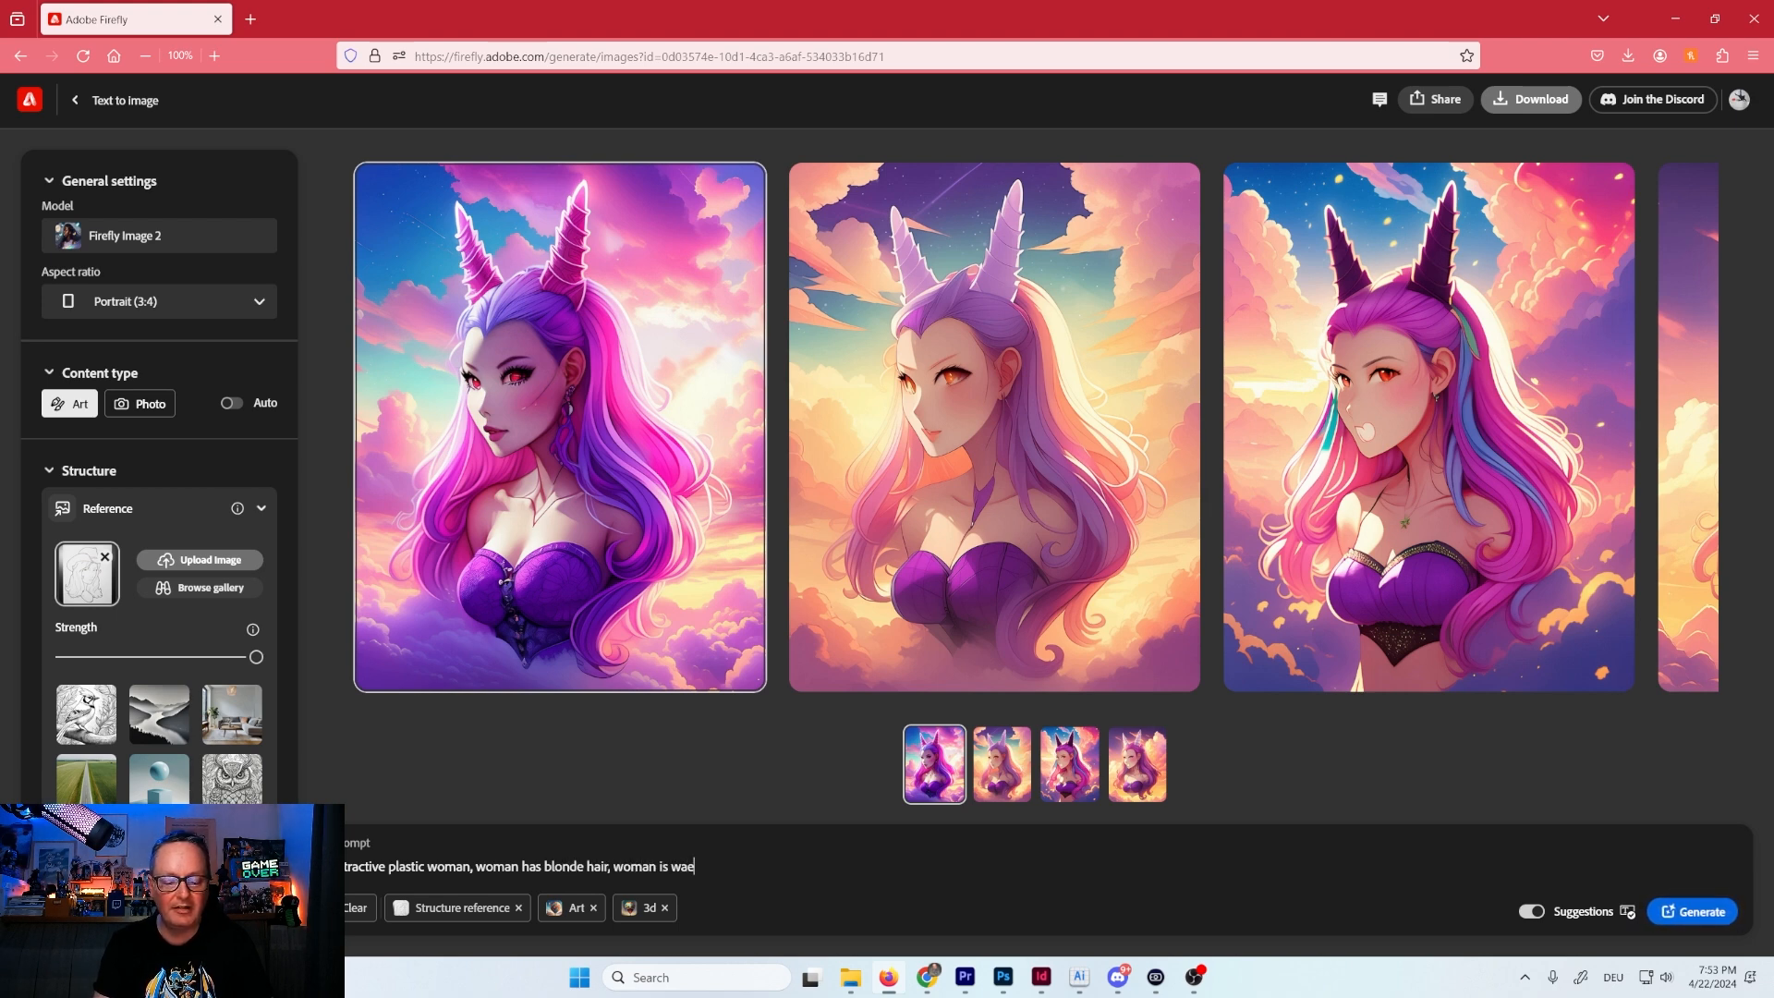
key(BackSpace)
key(BackSpace)
text(earing a)
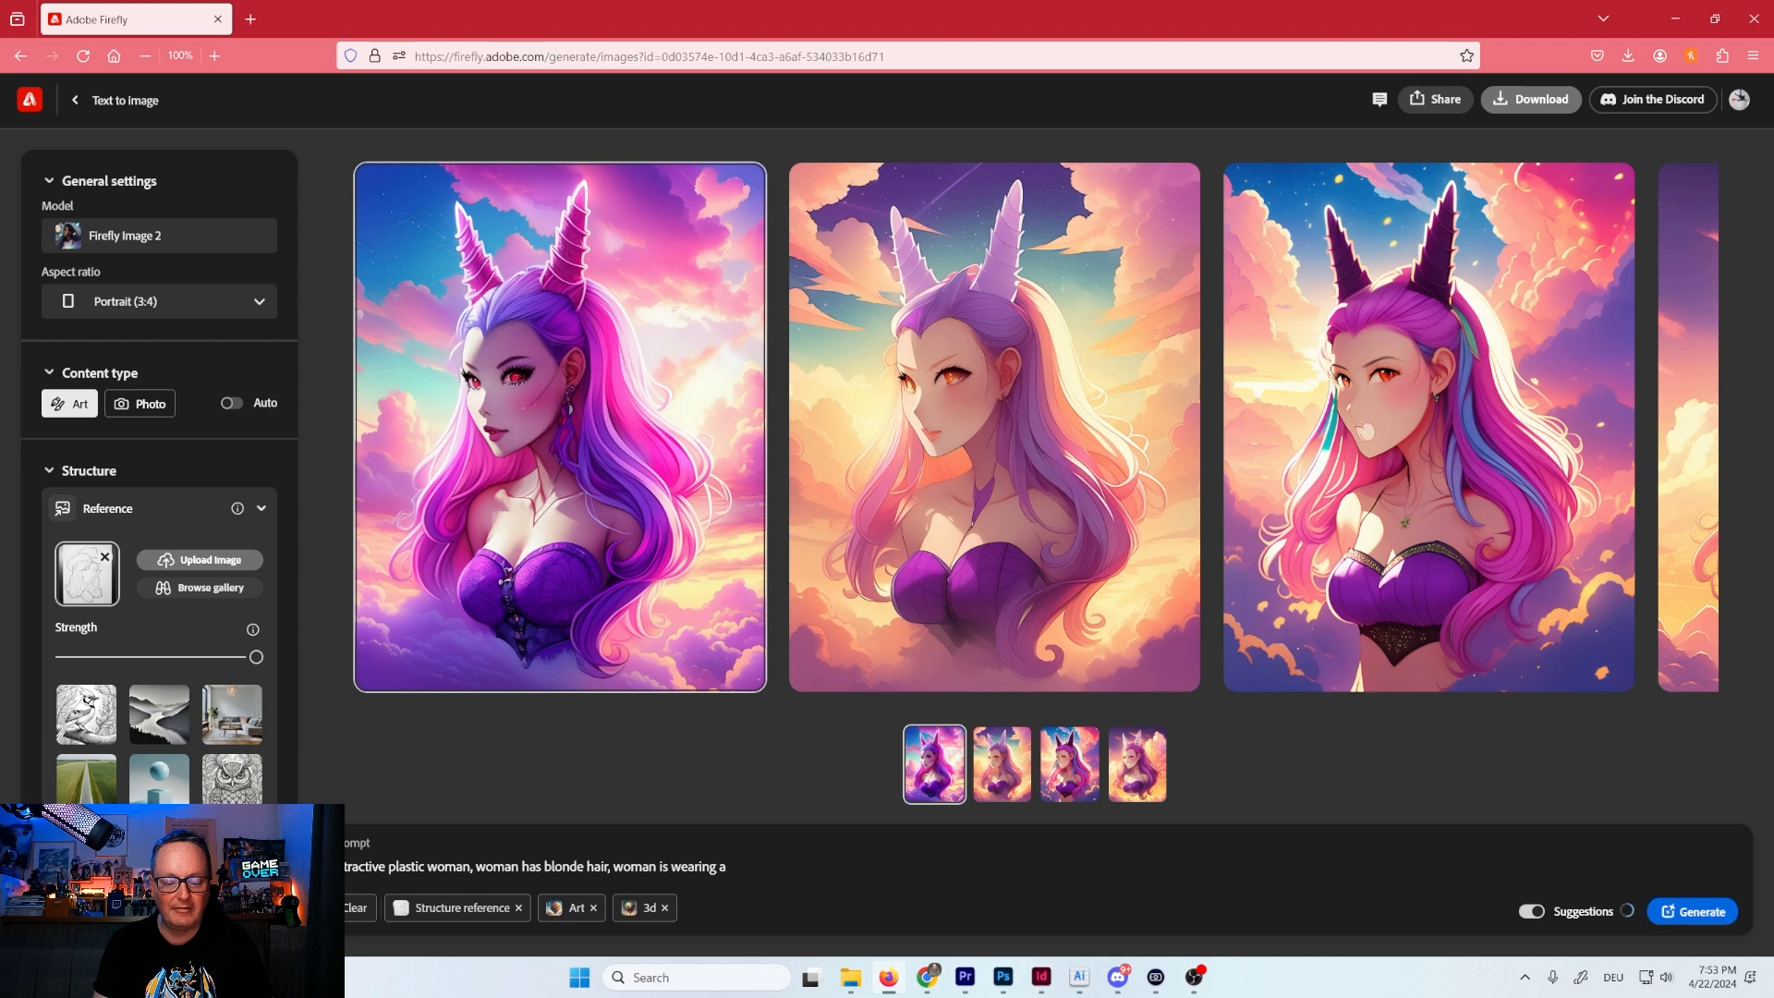
text( ü)
key(BackSpace)
text(plastic woman, woman has blonde hair, woman )
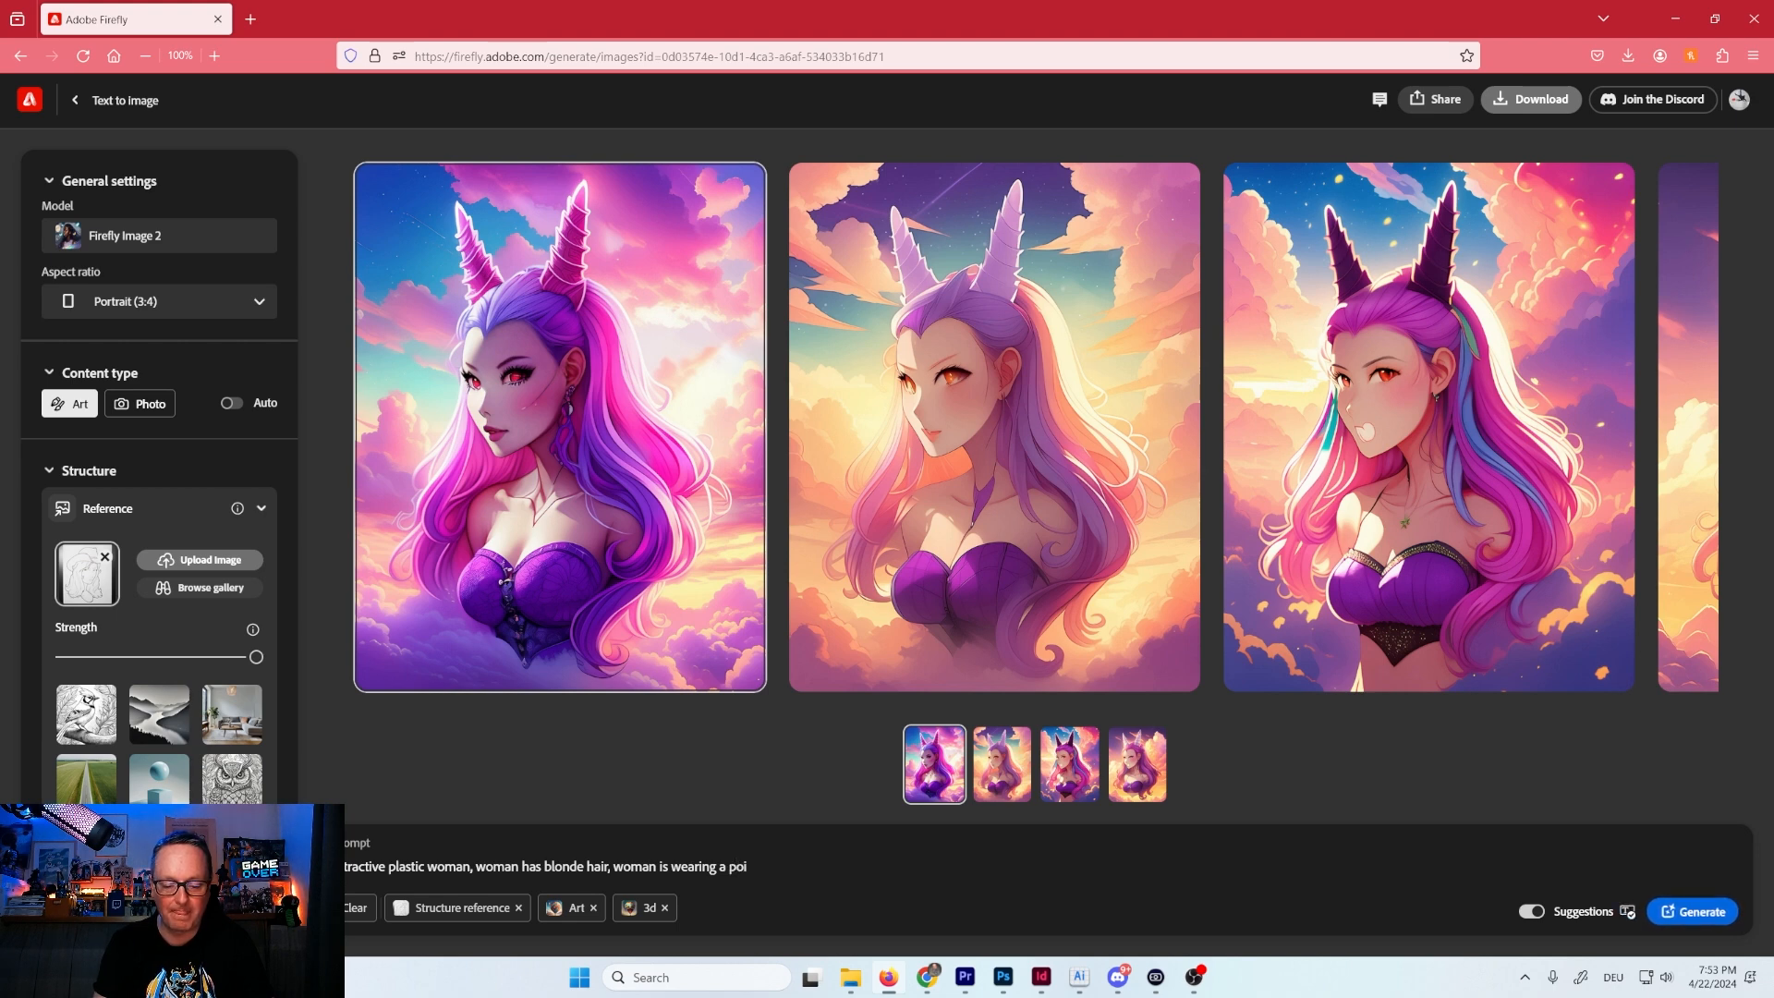
text(is wearing a pink c)
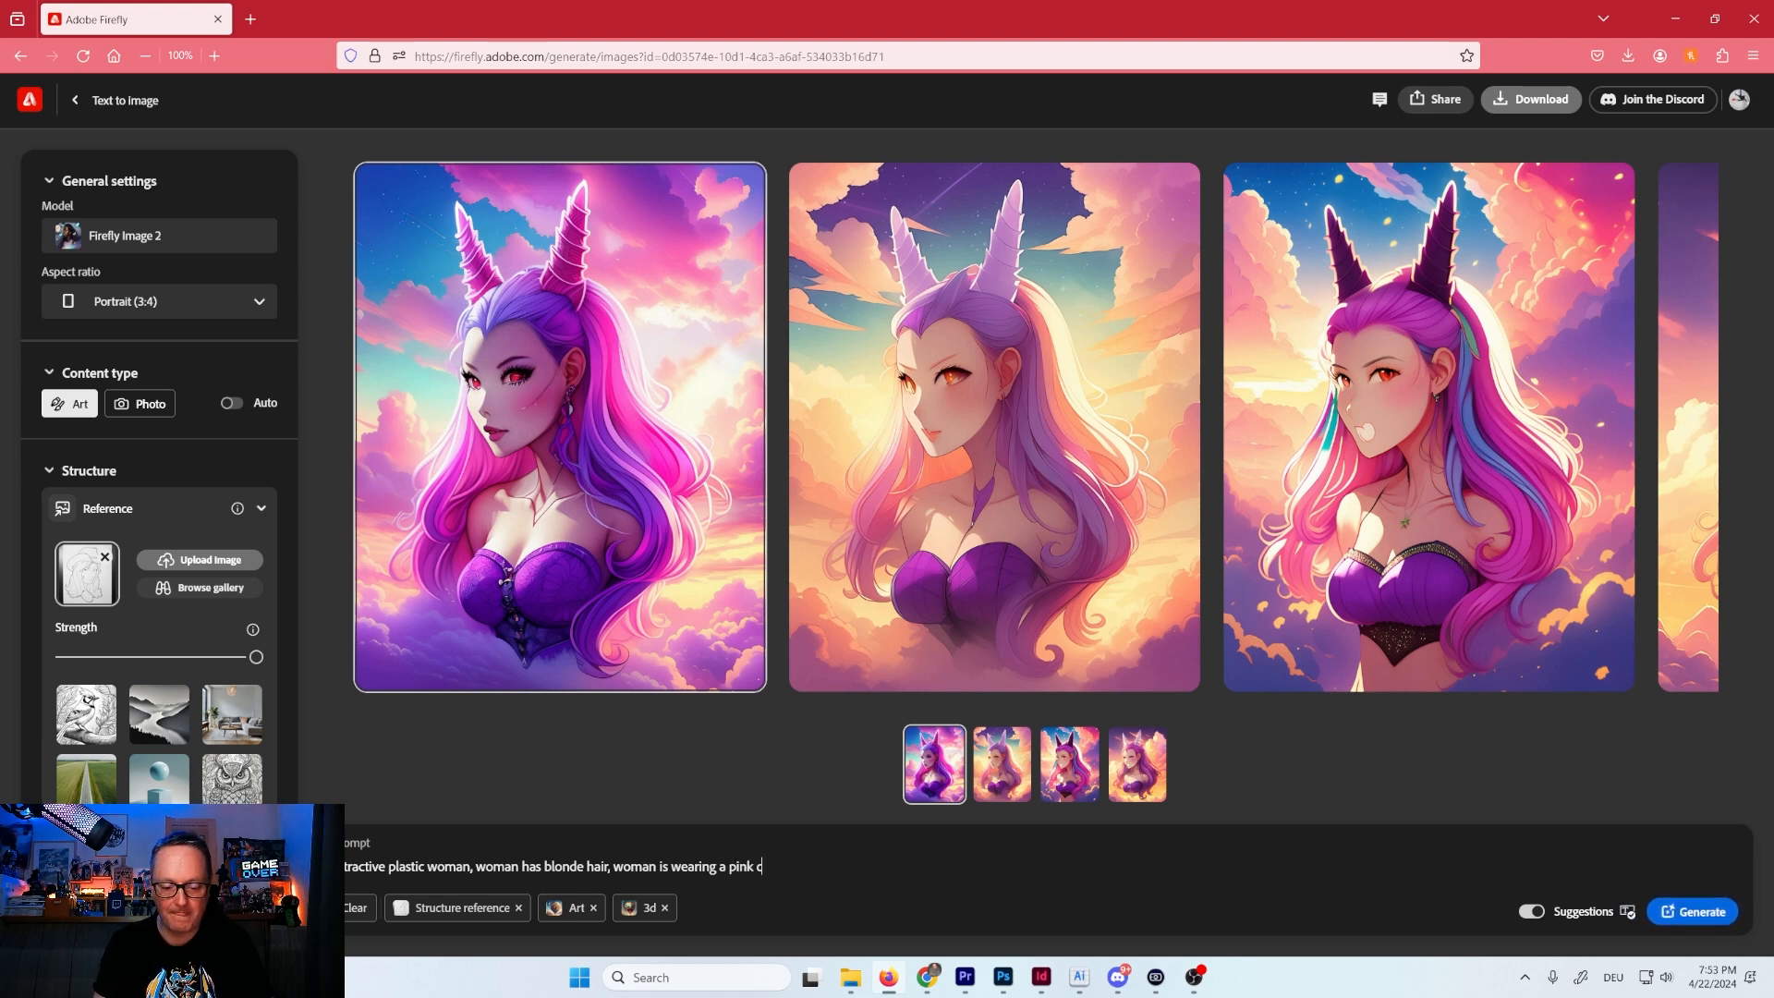
text(owboy ha)
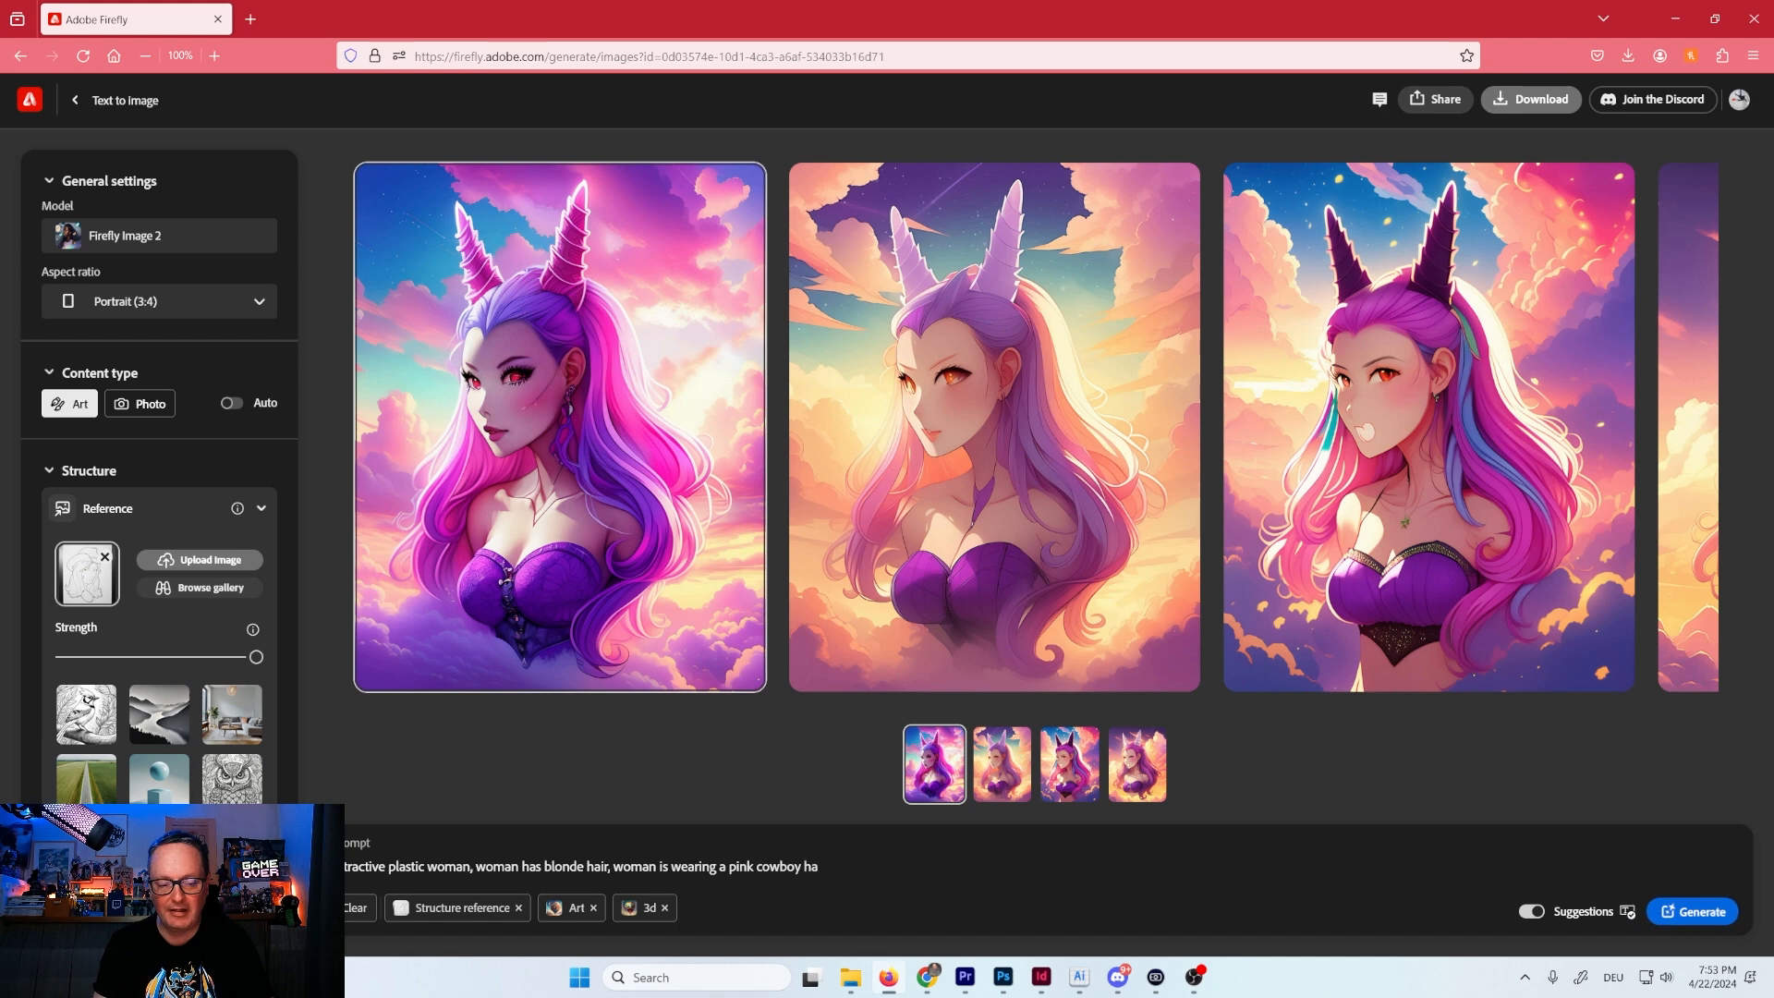
text(t, hig)
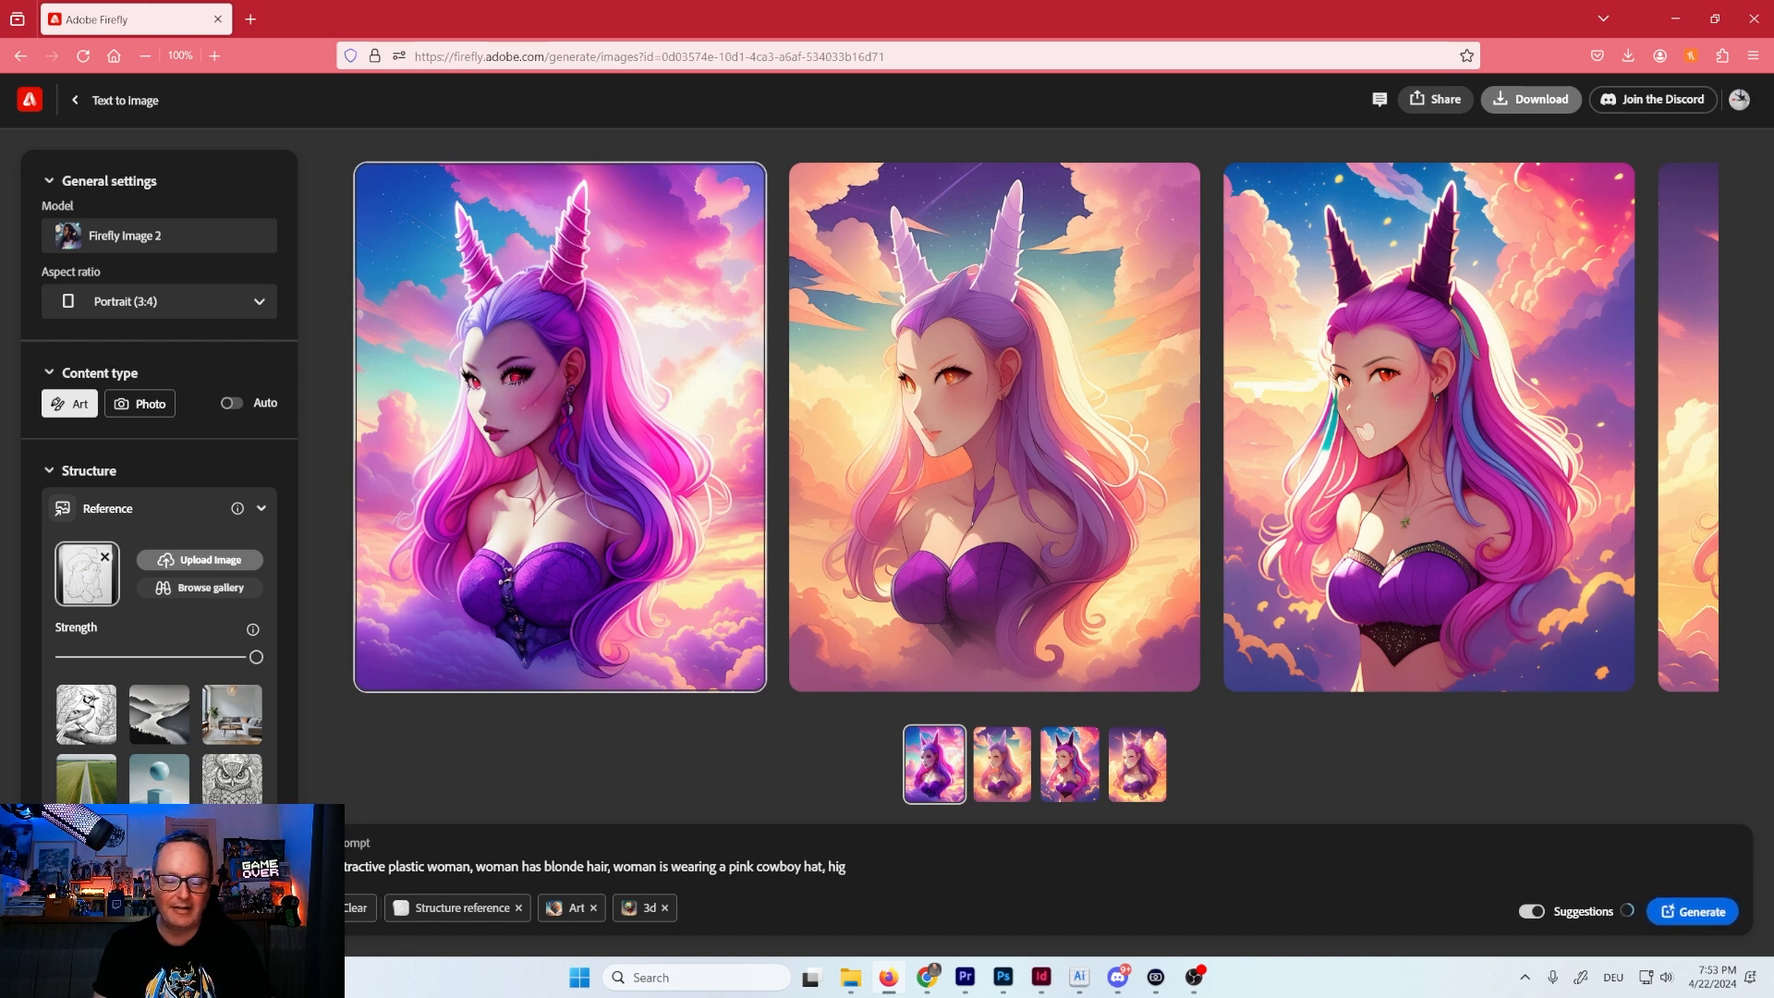
Complete the prompt with "highly detailed, high resolution, photo realistic, 3d graphic" and generate the images.
text(hly detailed, )
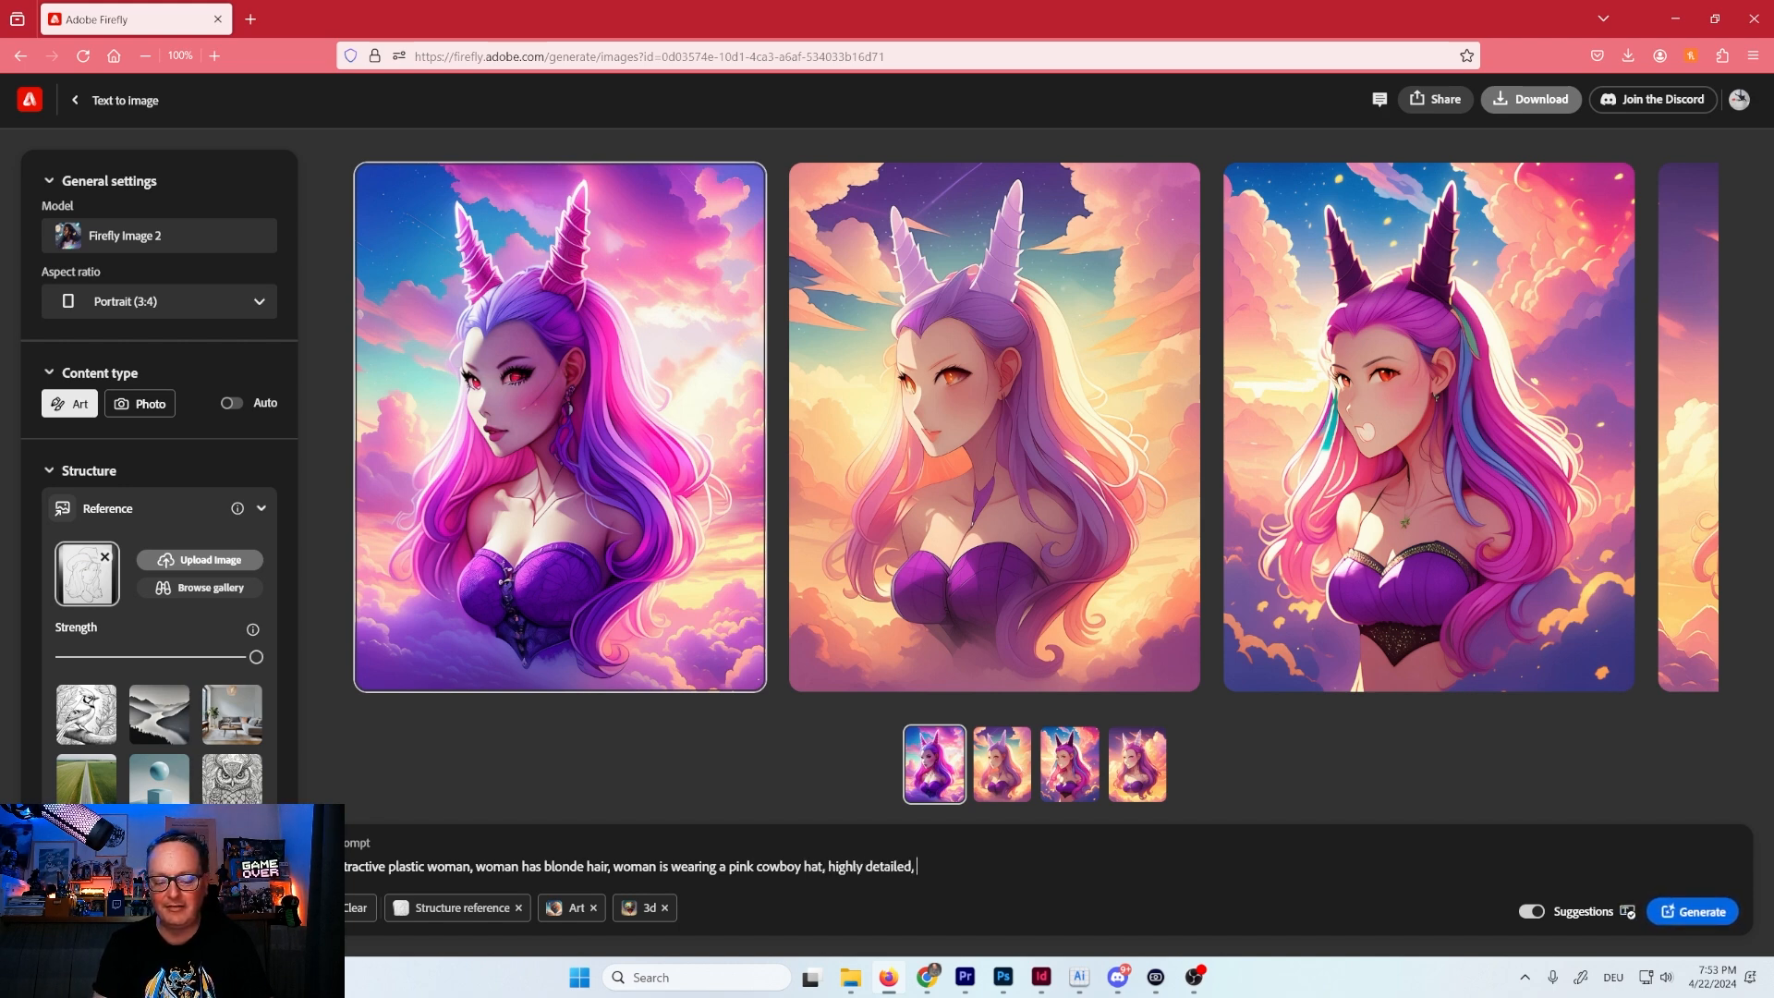
text(high reso)
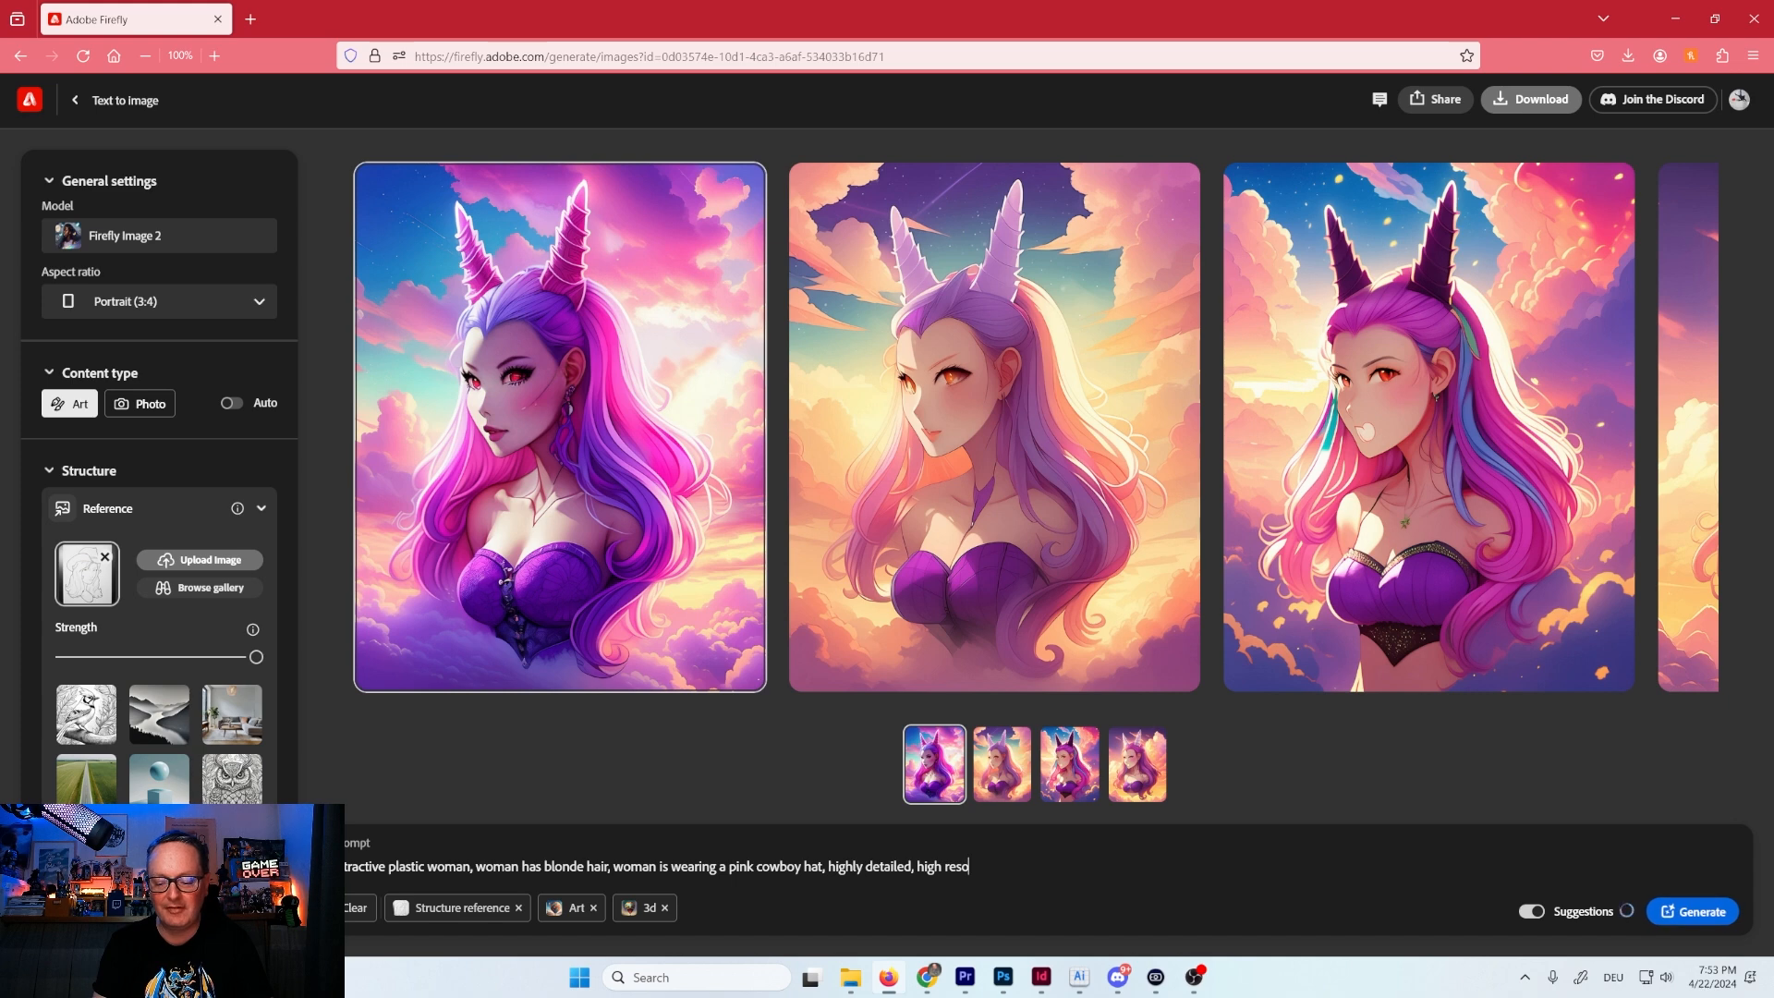
text(lution, )
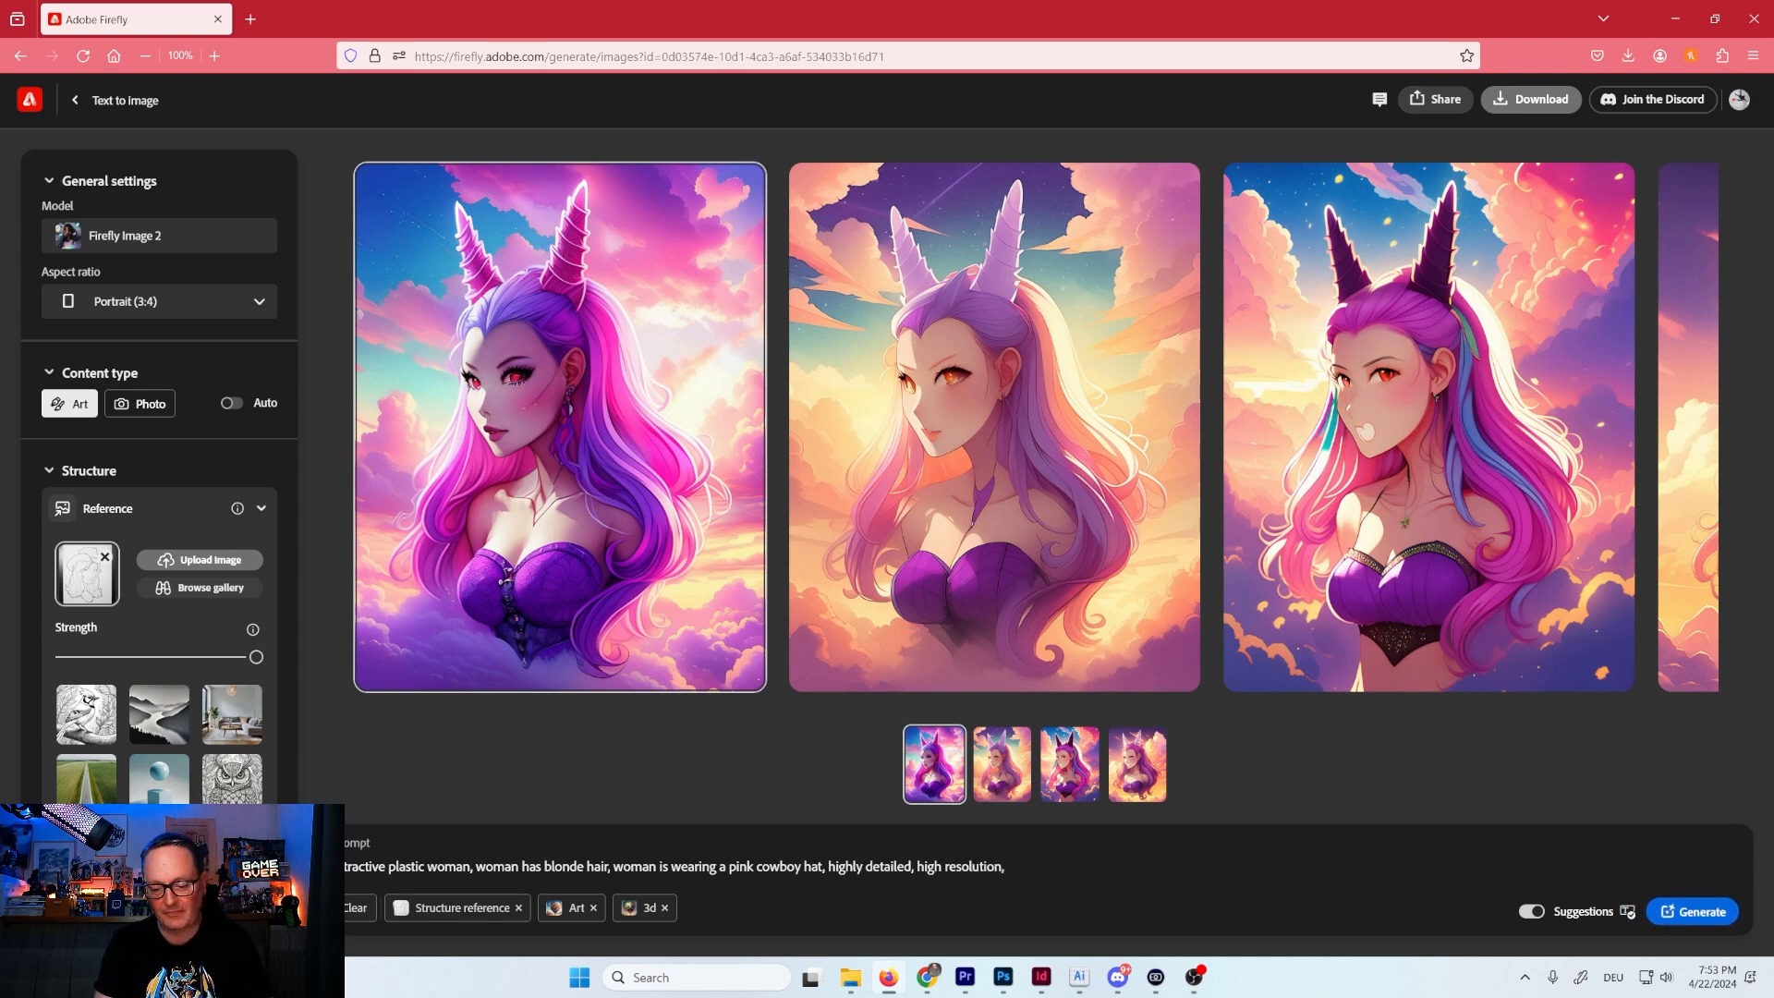
text(photo realisti)
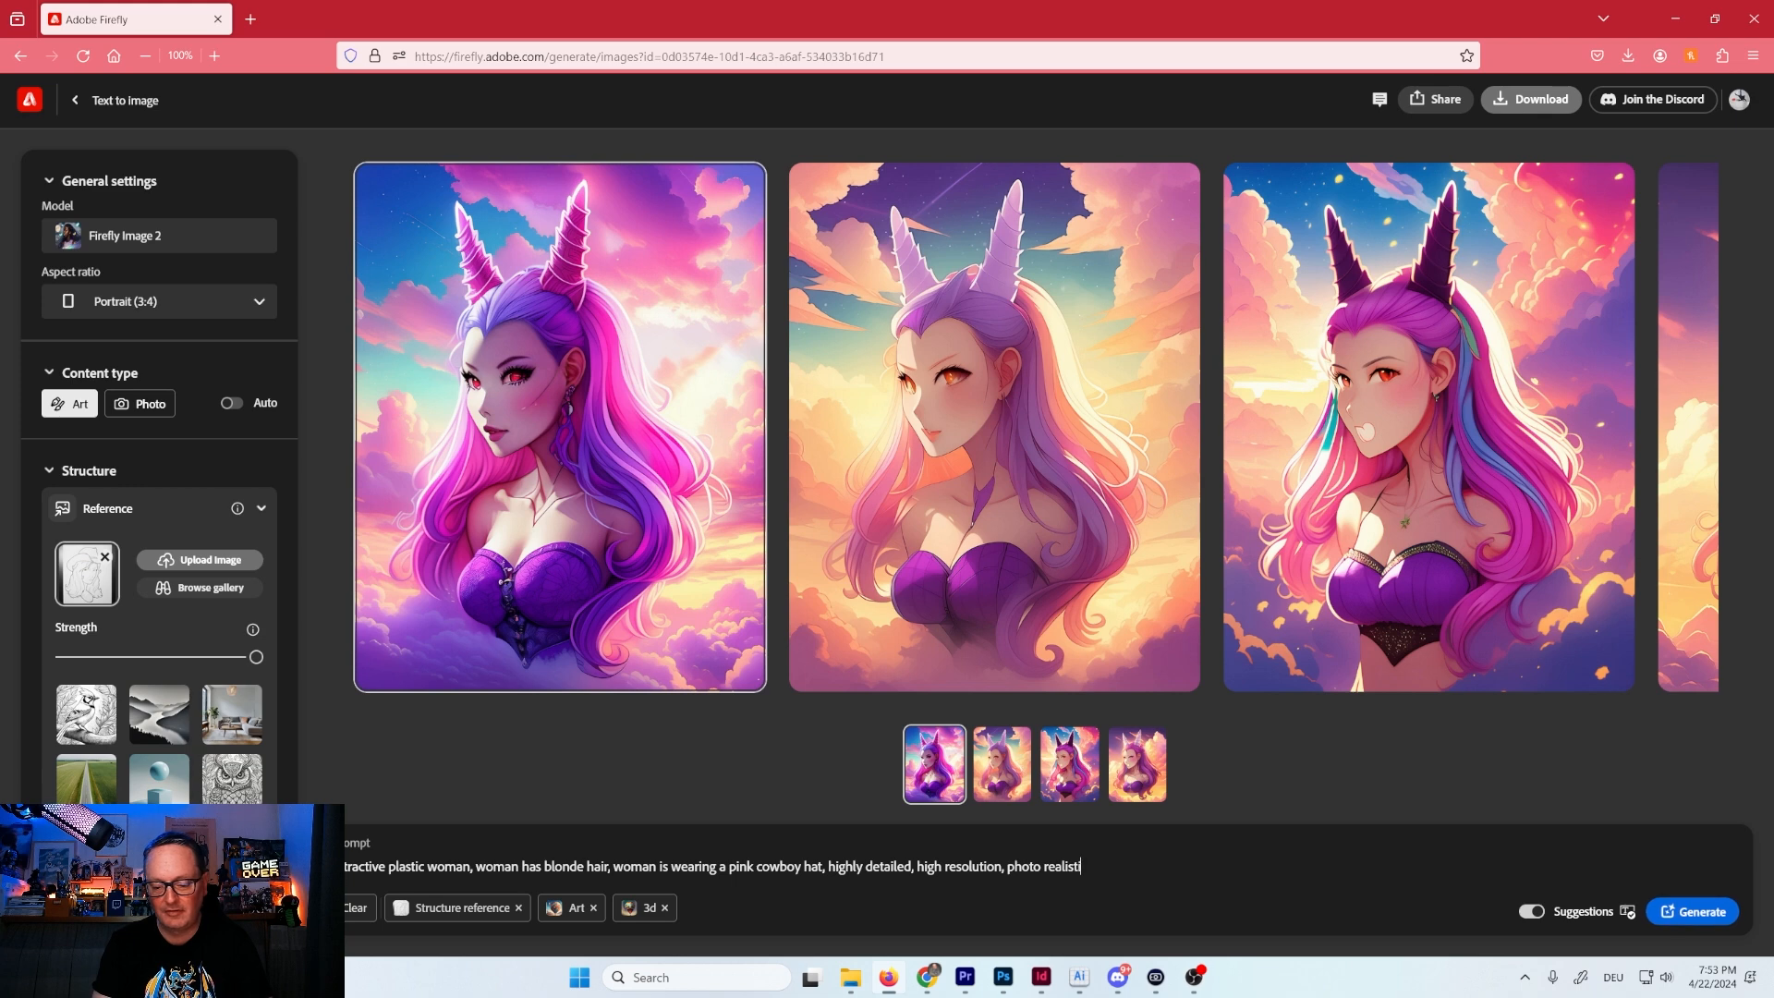
text(c, 3d graphic)
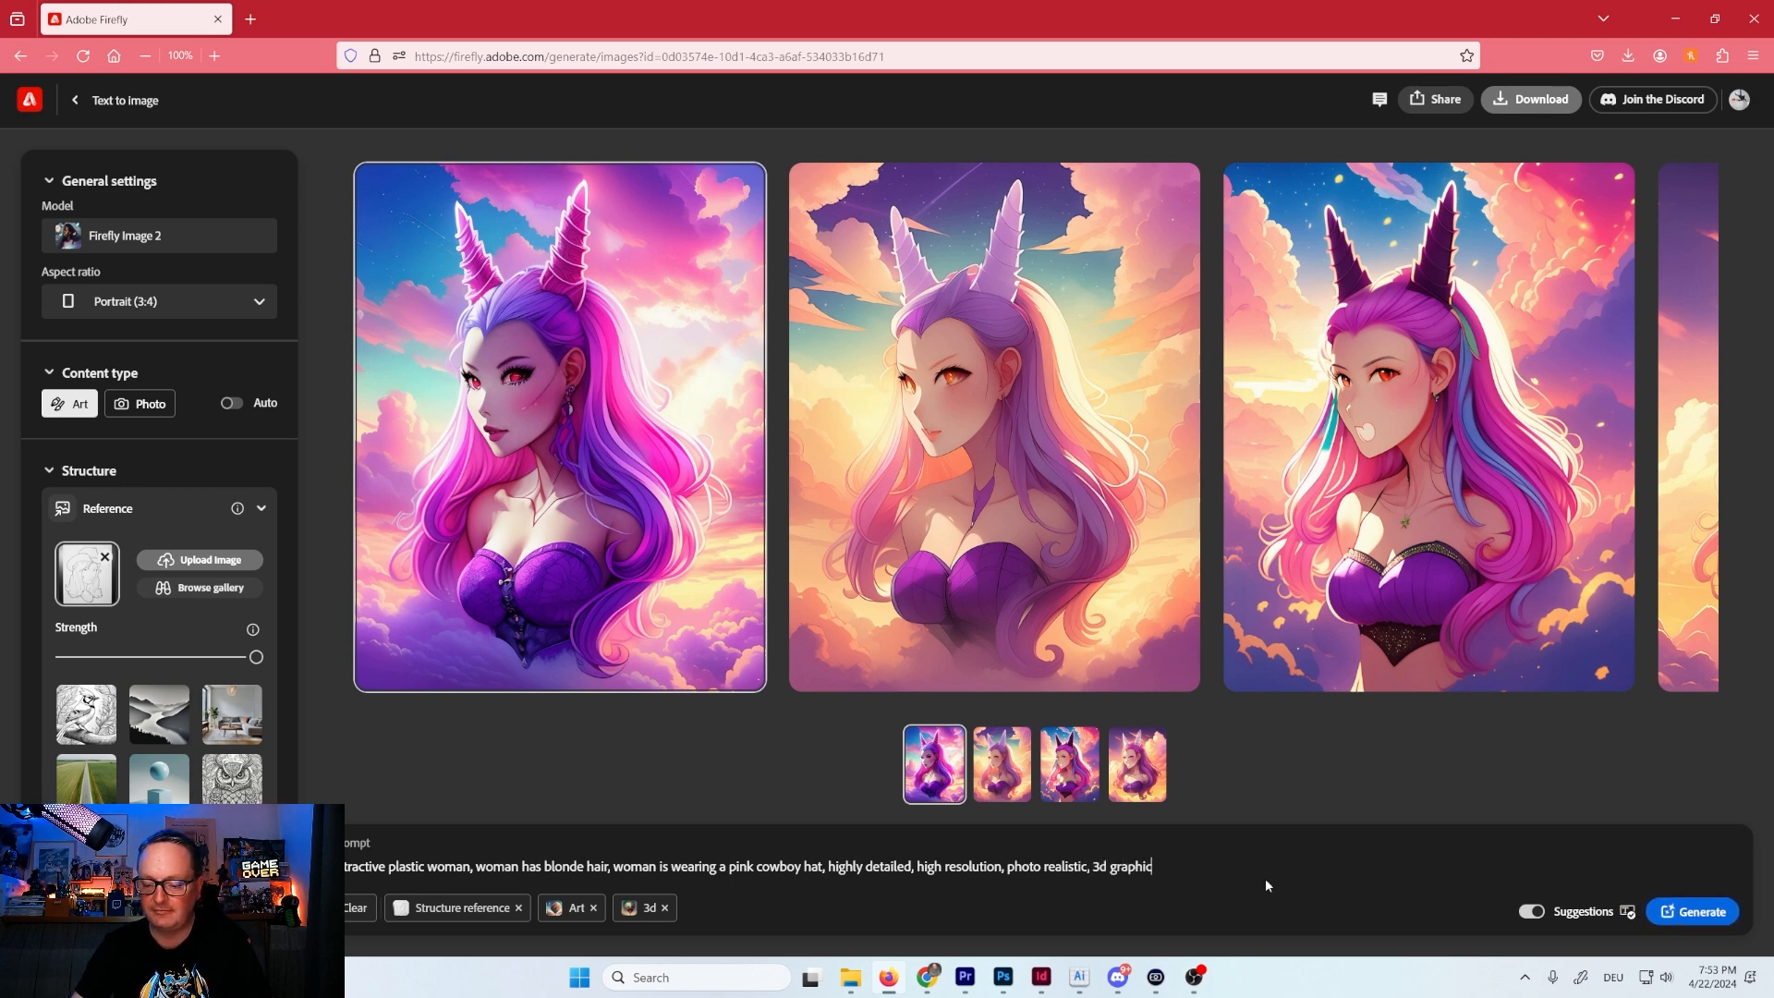
click(1680, 915)
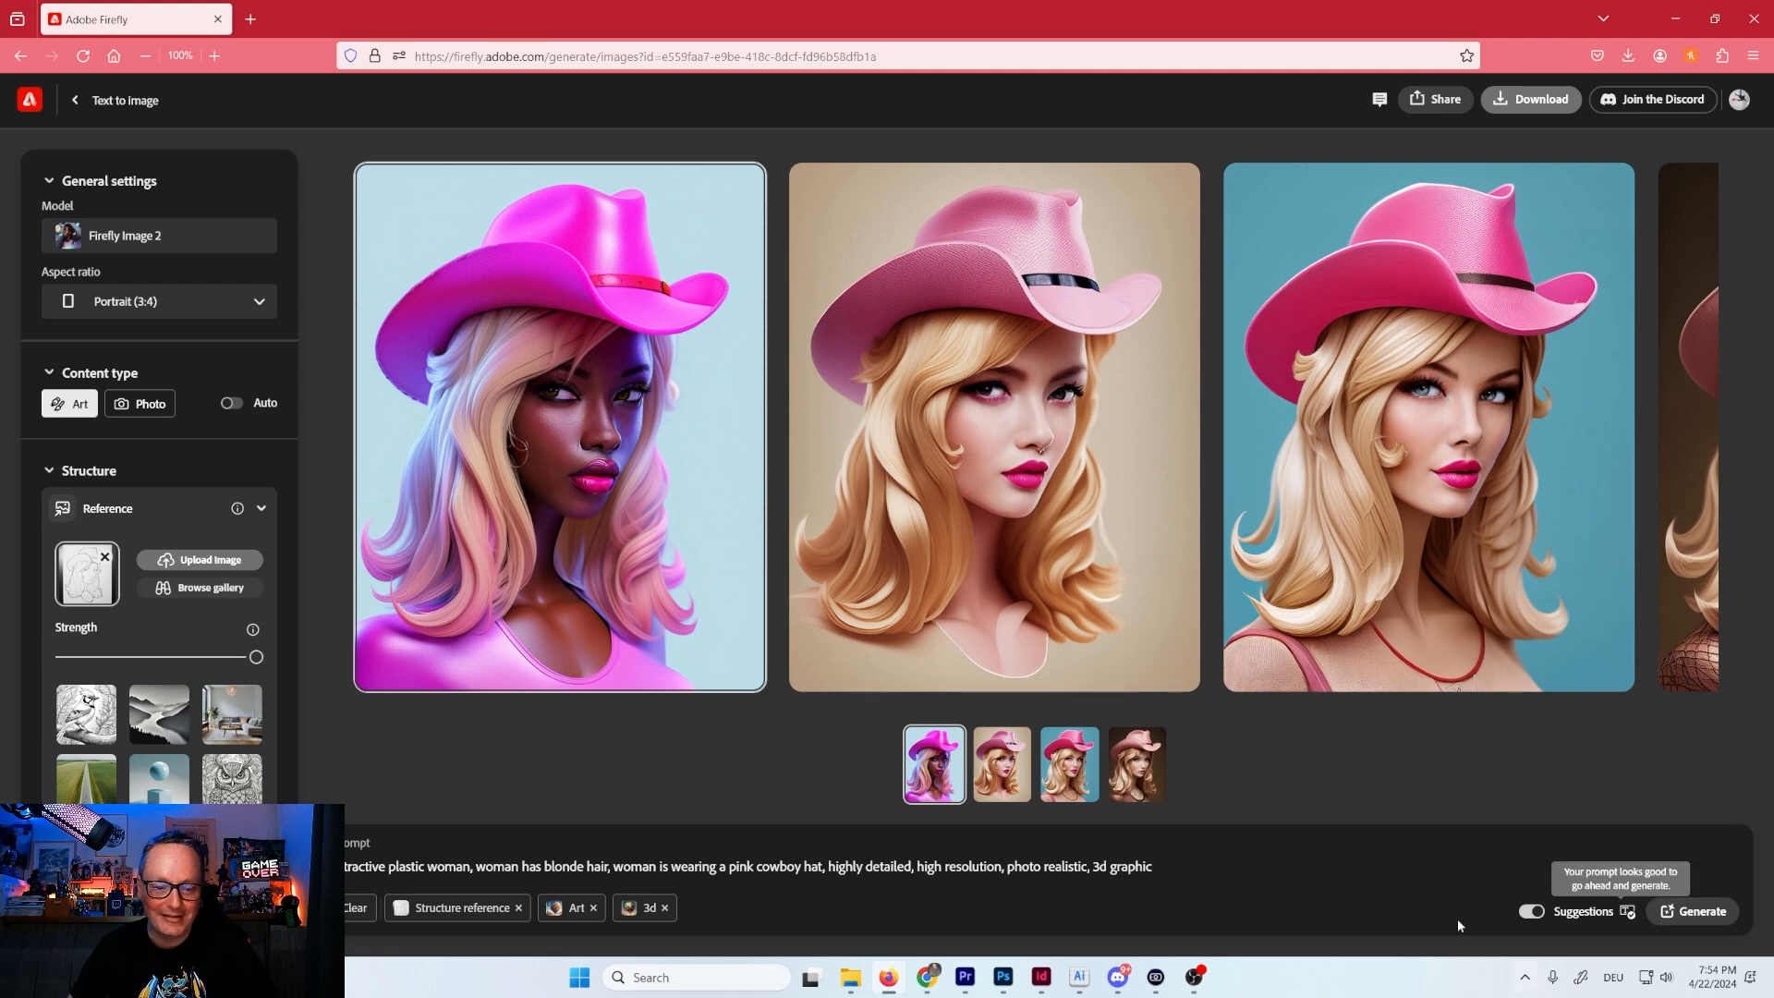
Enlarge and download the first and second cowboy hat results, accepting the Content Credentials notice each time.
click(621, 499)
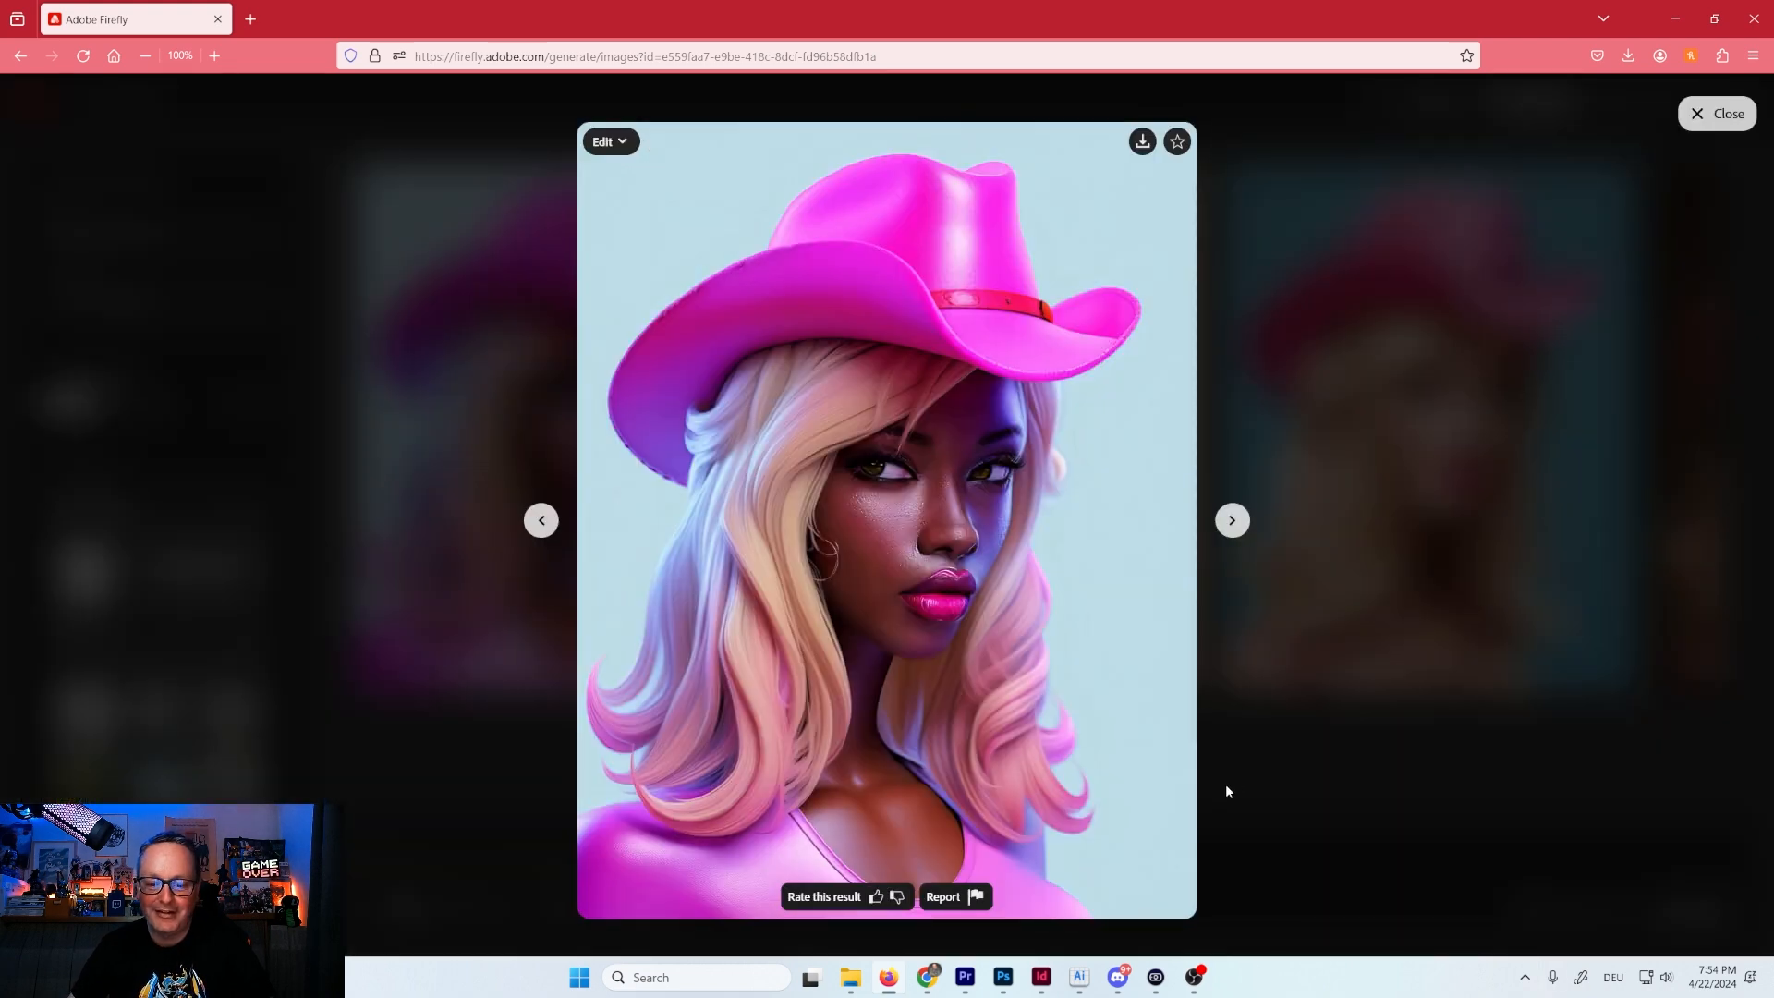
click(1142, 142)
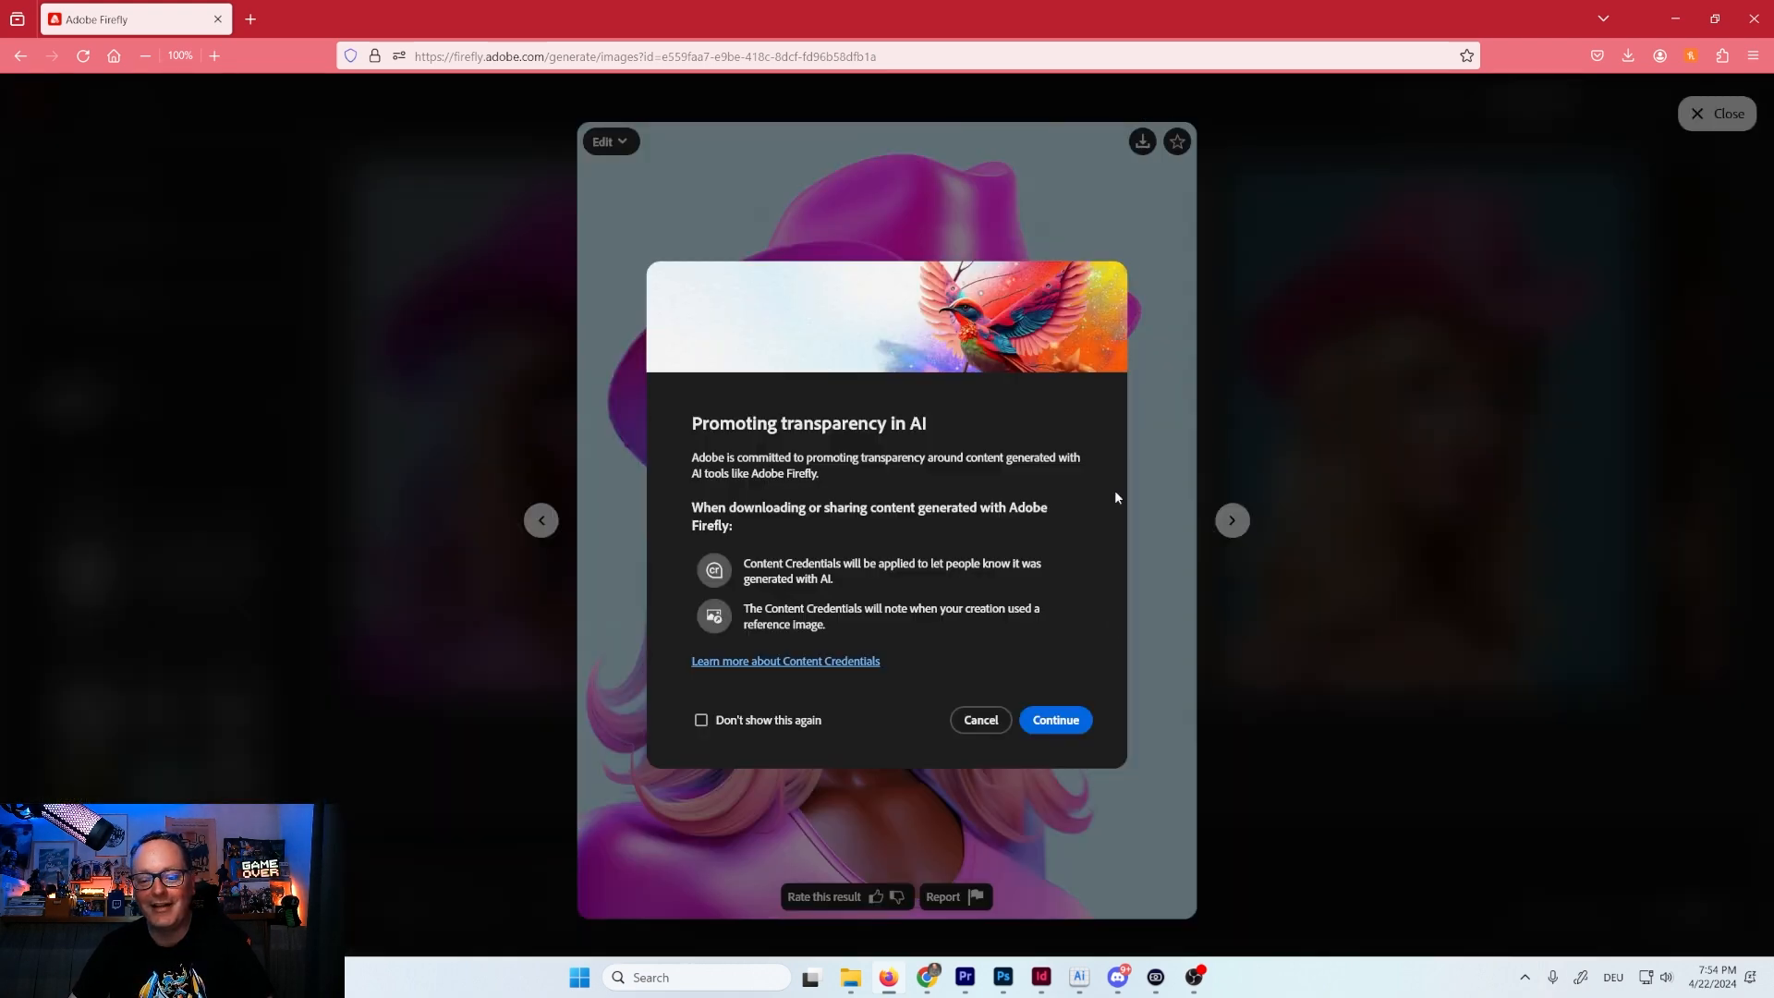
click(1055, 720)
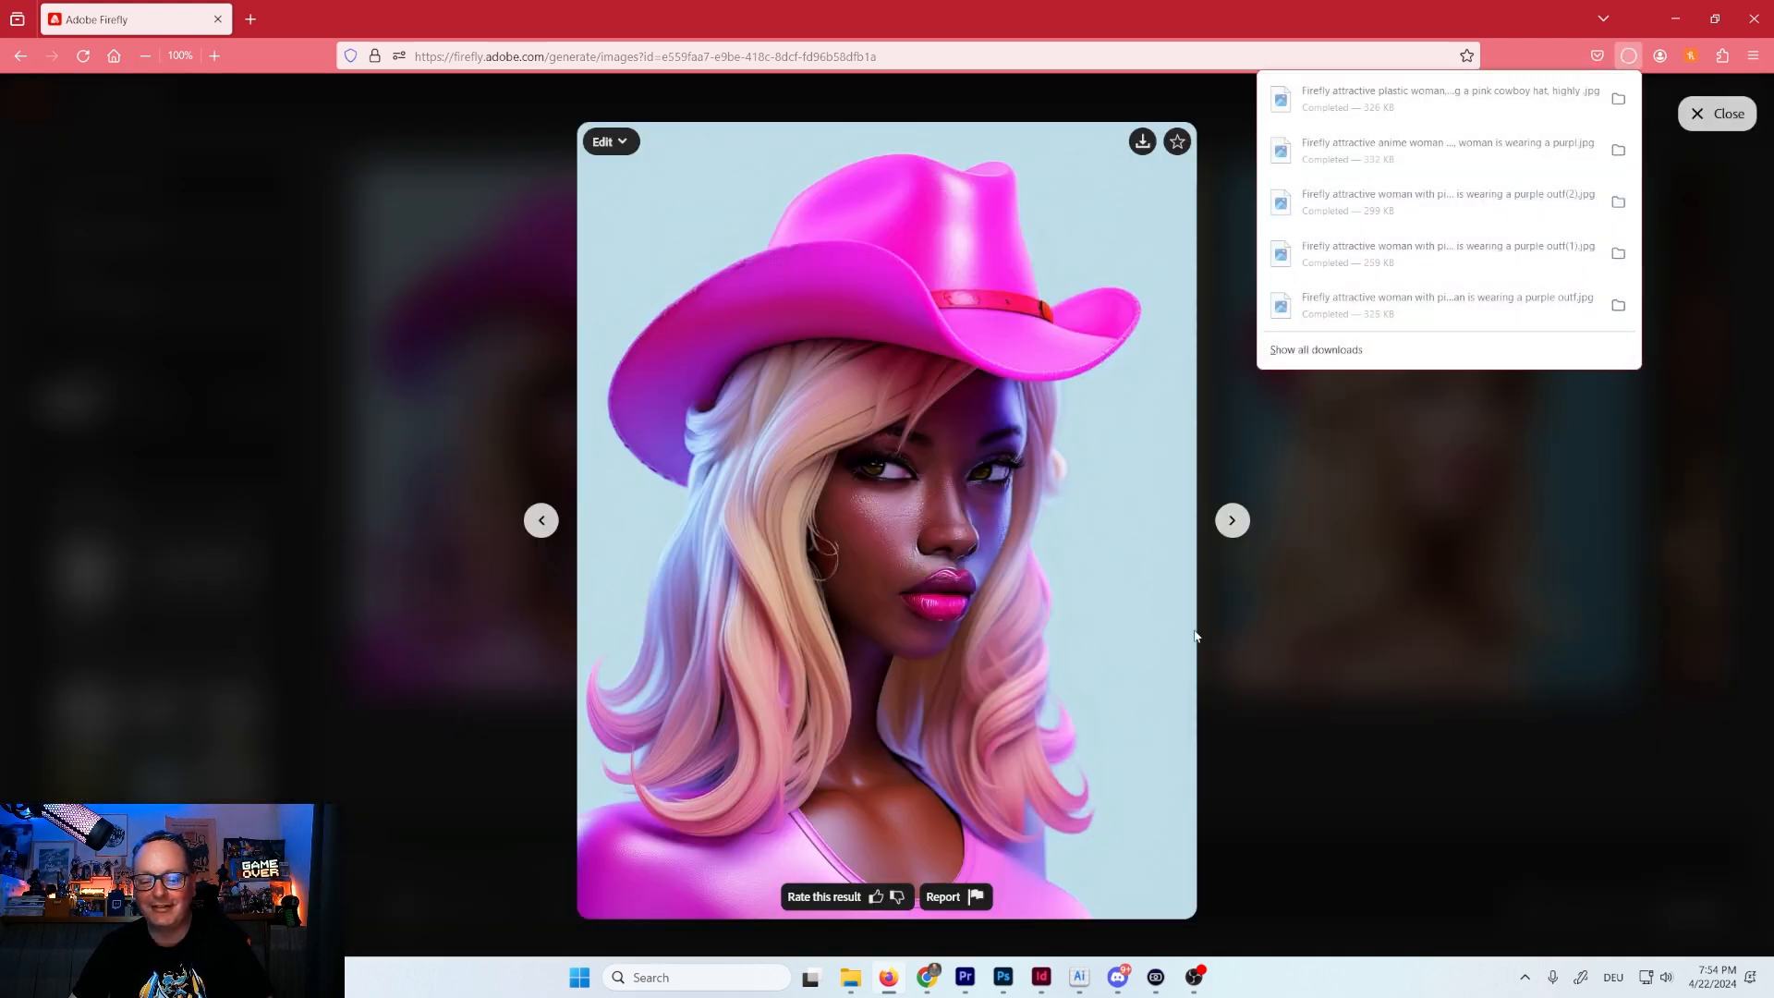
click(1233, 521)
click(1233, 521)
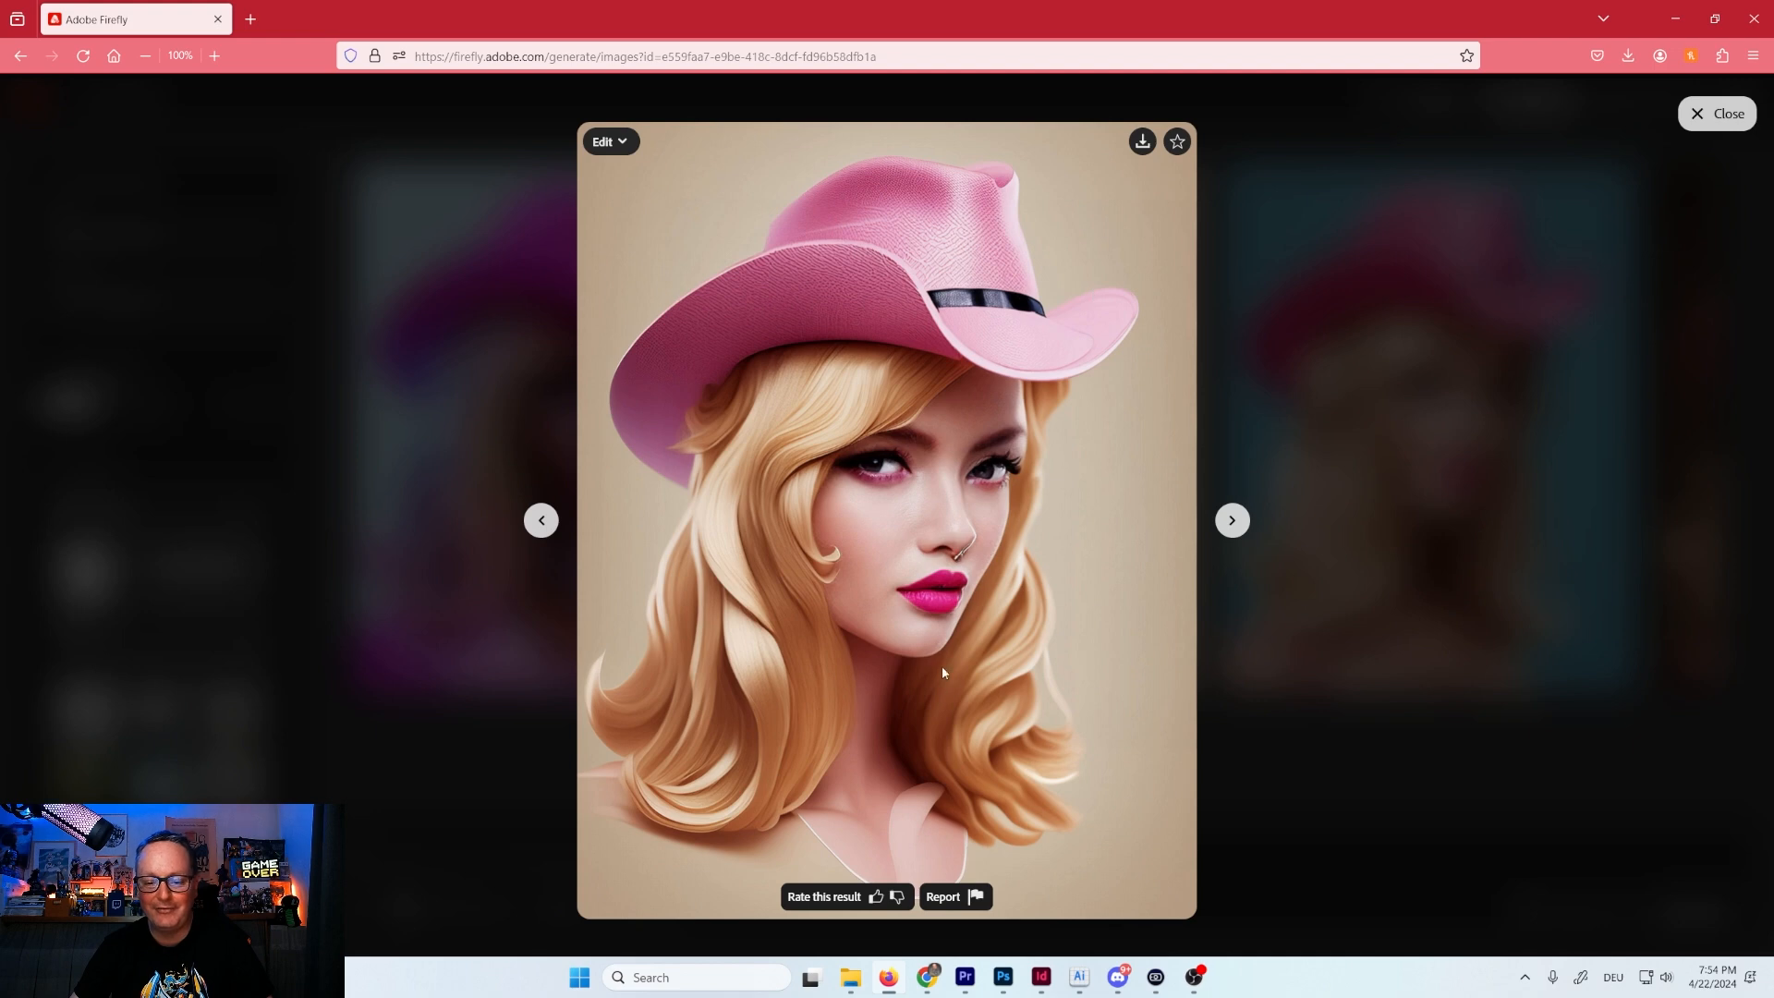
click(1142, 142)
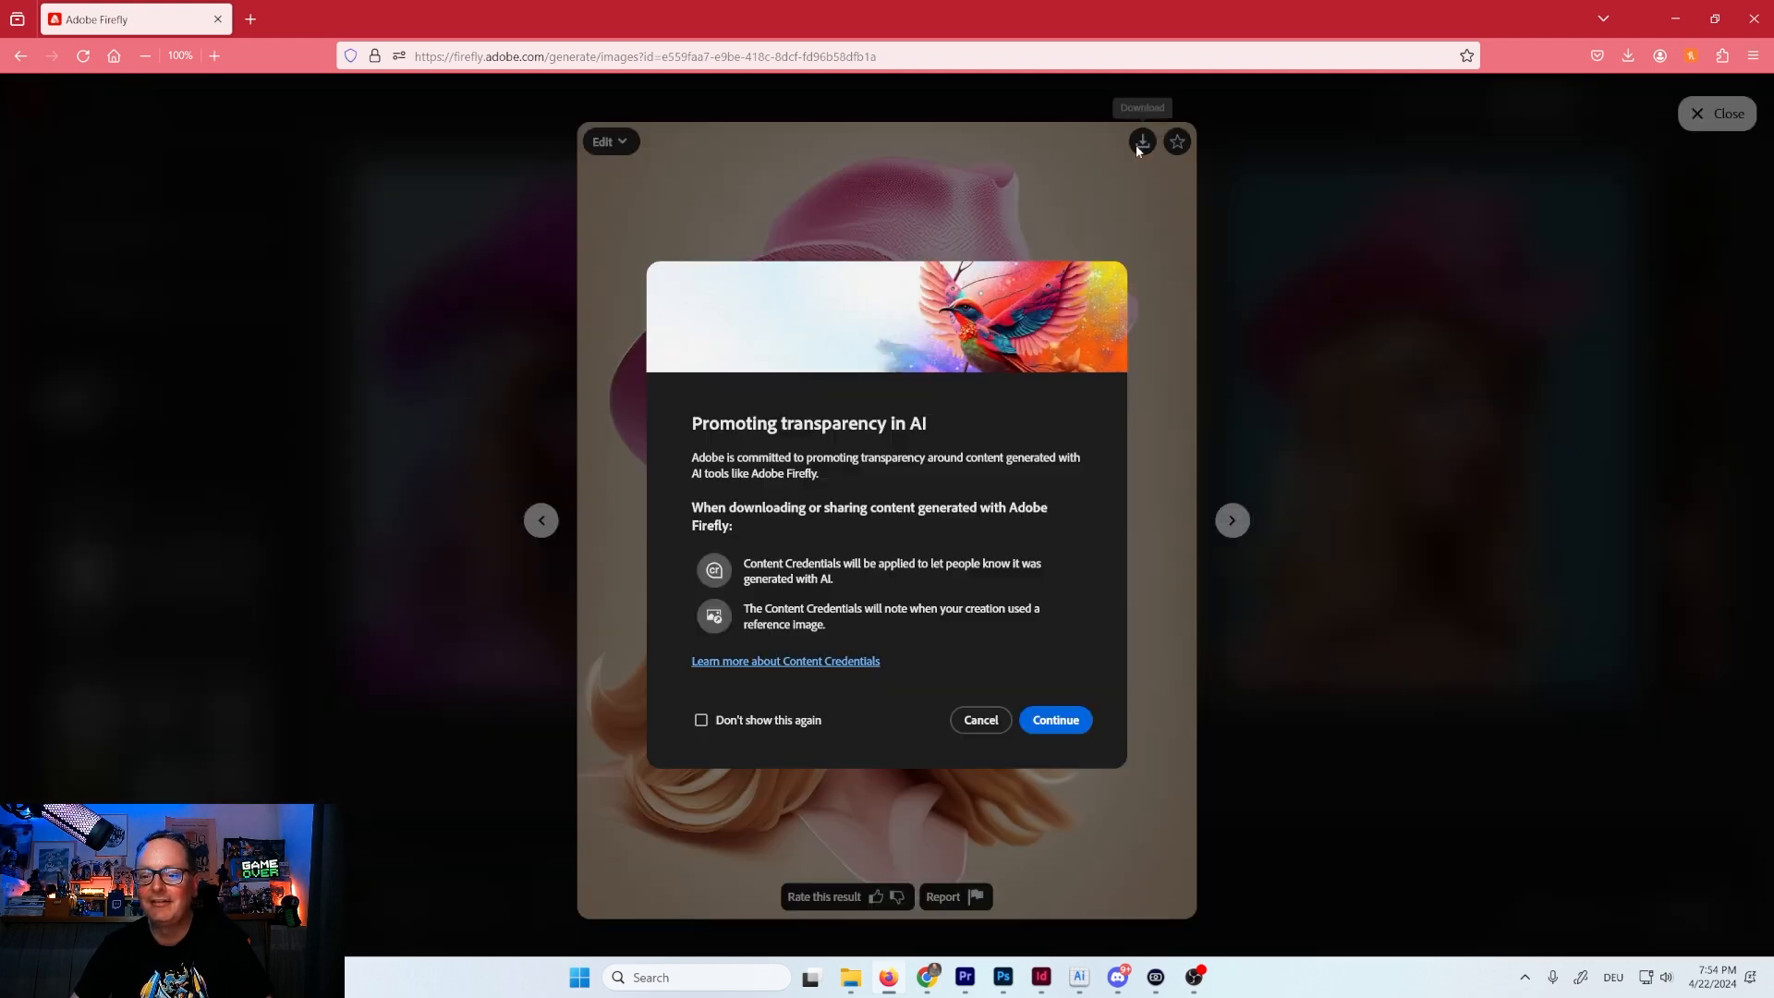
click(1056, 728)
Download the third and fourth cowboy hat results and close the enlarged view.
click(1229, 522)
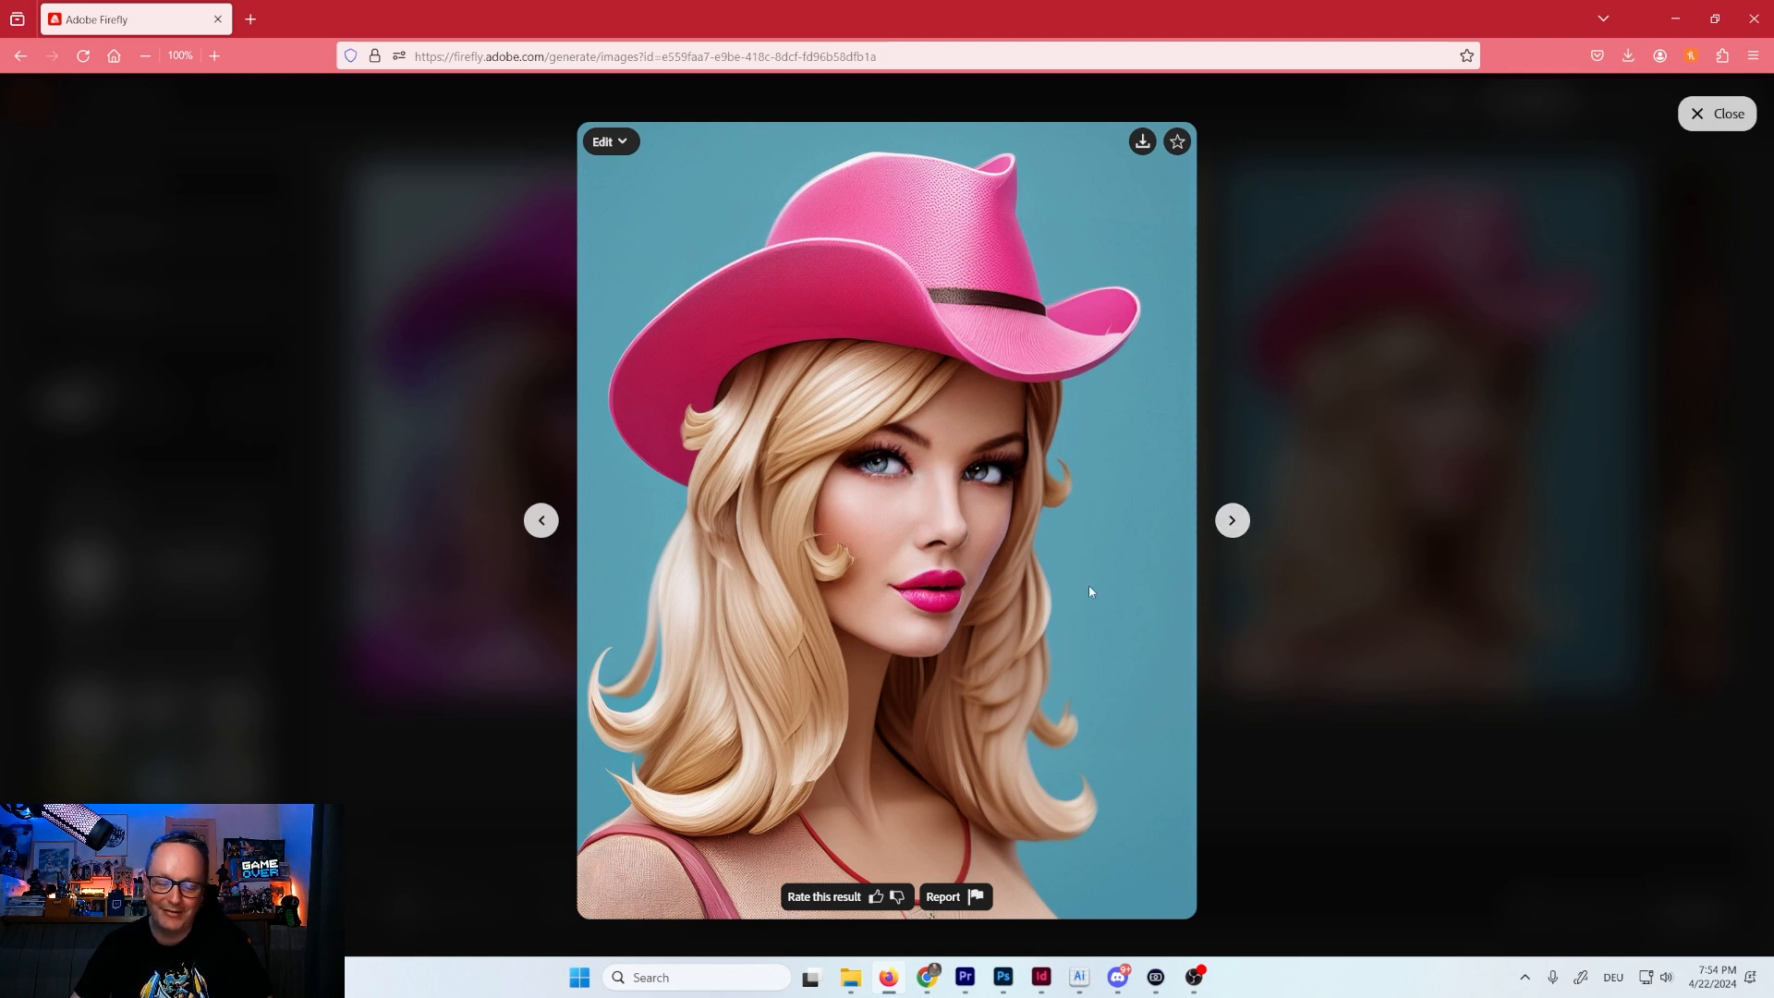
click(1142, 141)
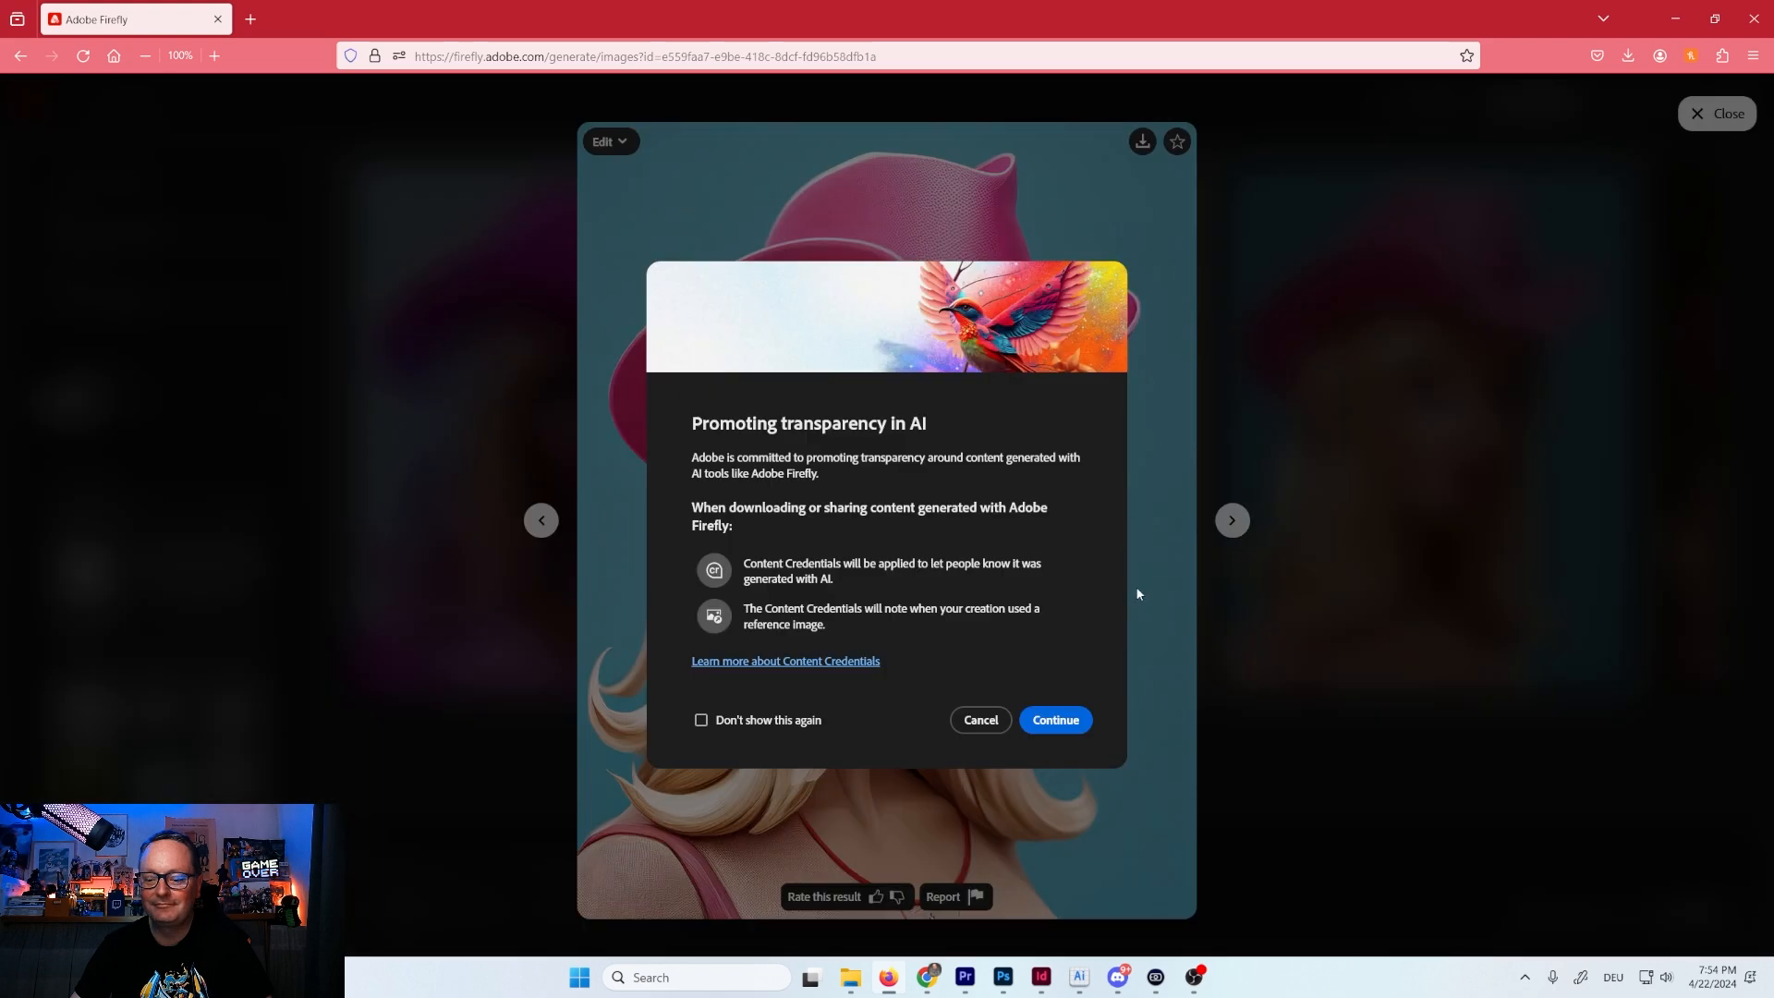
click(1079, 725)
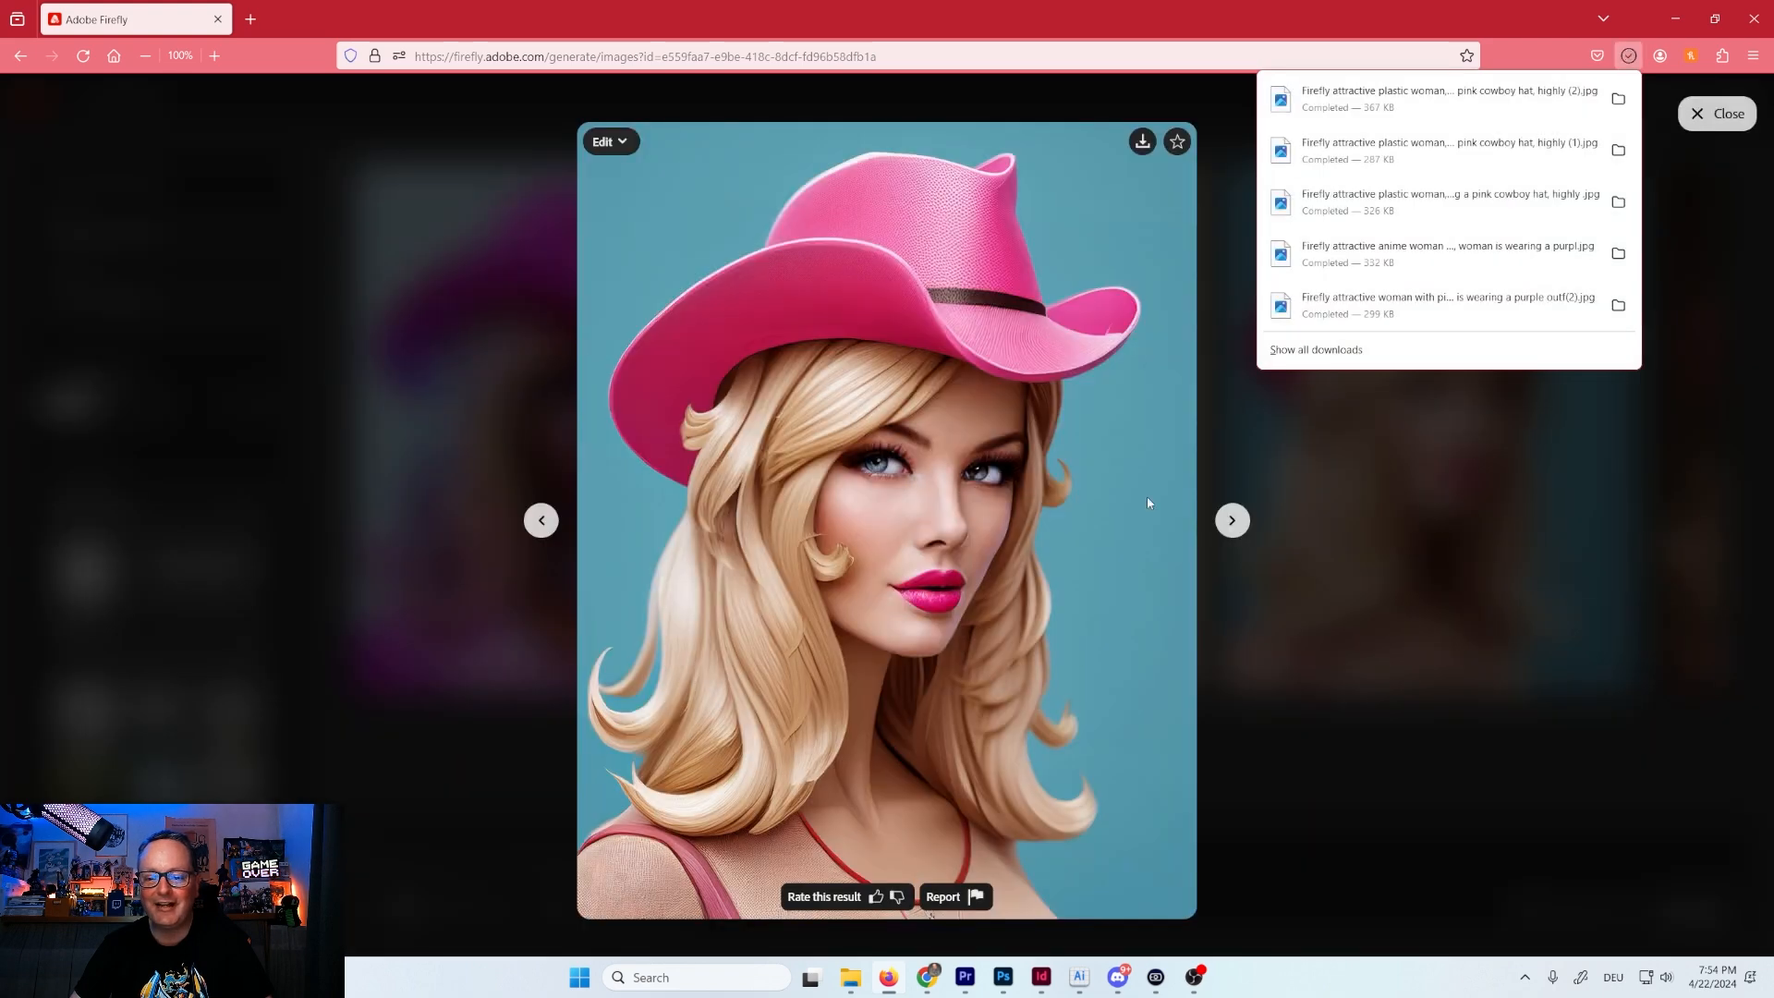
click(1233, 523)
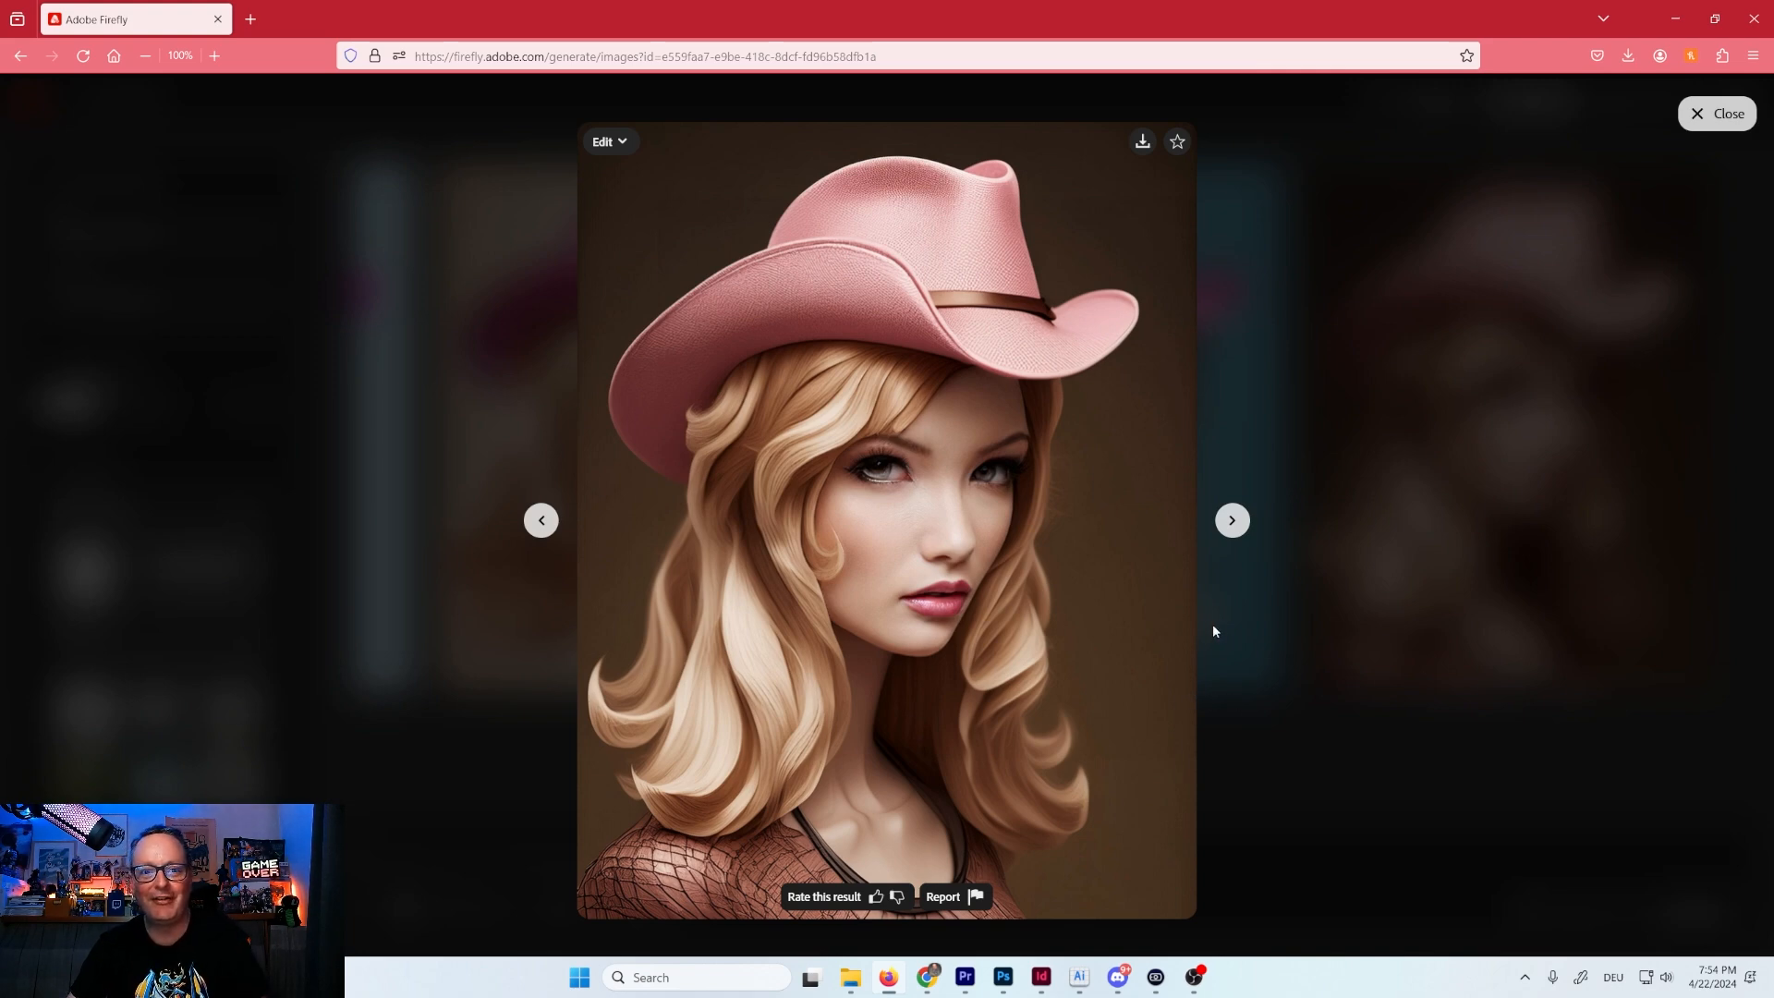
click(1143, 142)
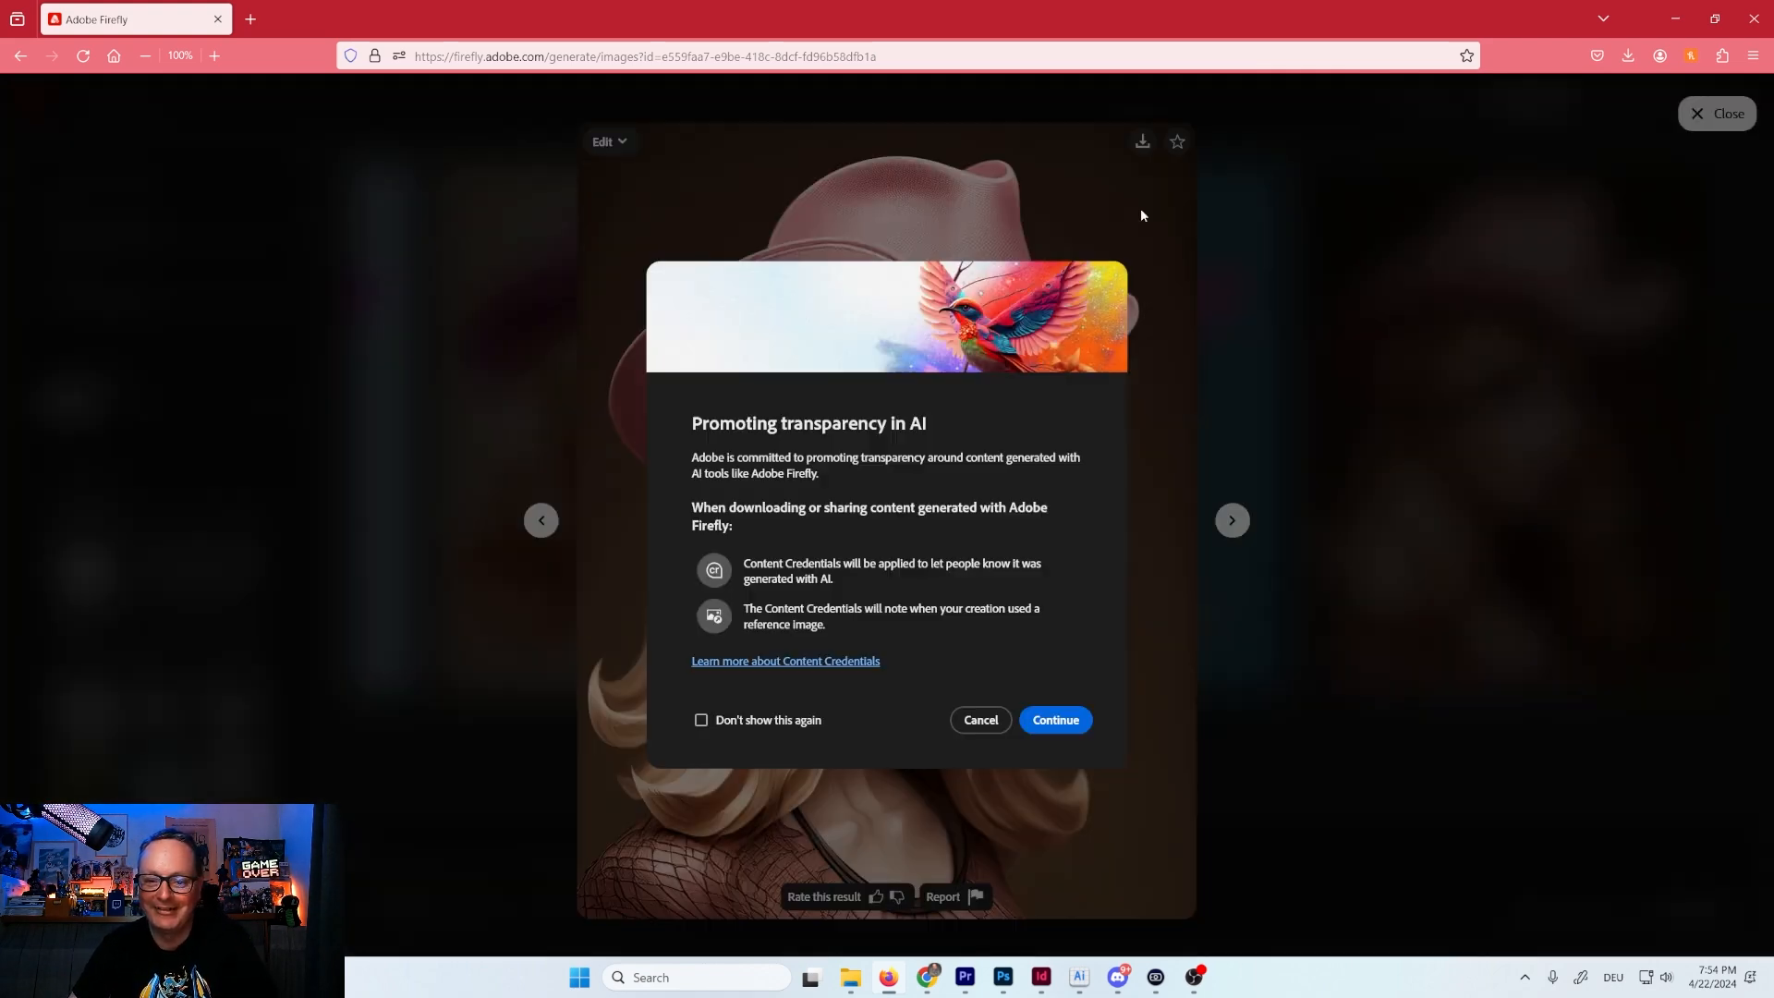
click(1055, 719)
click(1461, 895)
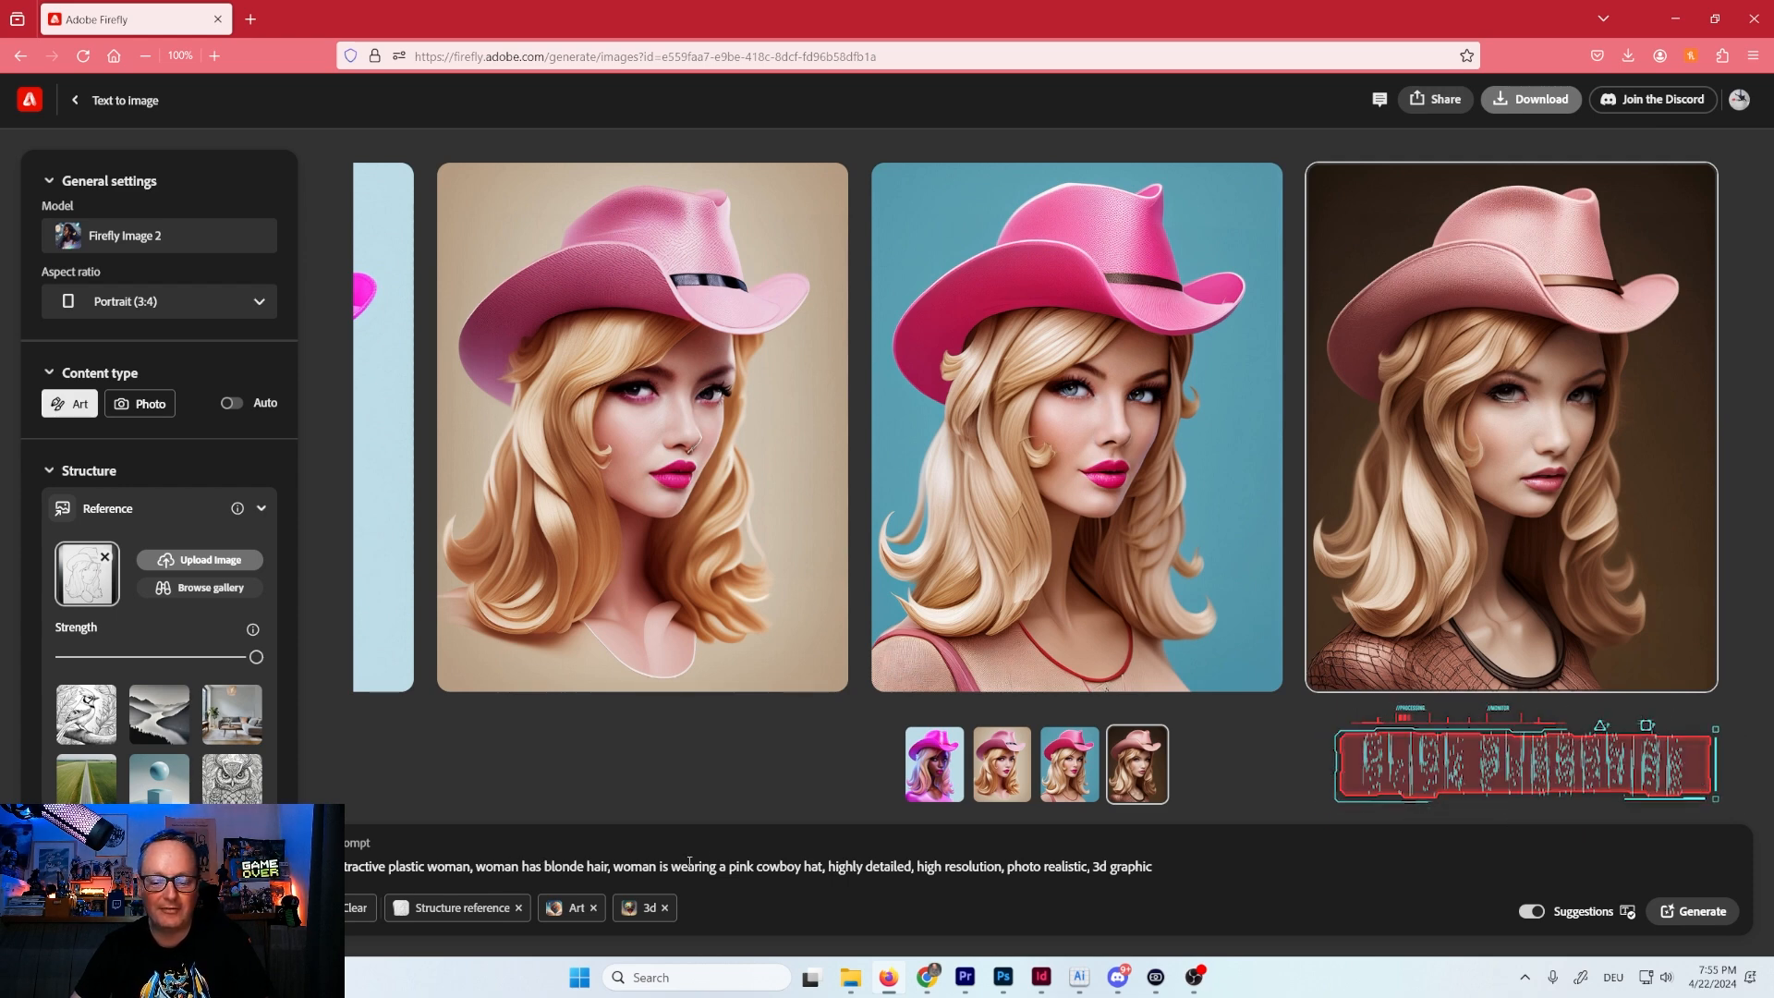
Insert "farm background," before "highly detailed" in the cowboy hat prompt and generate the images.
click(829, 867)
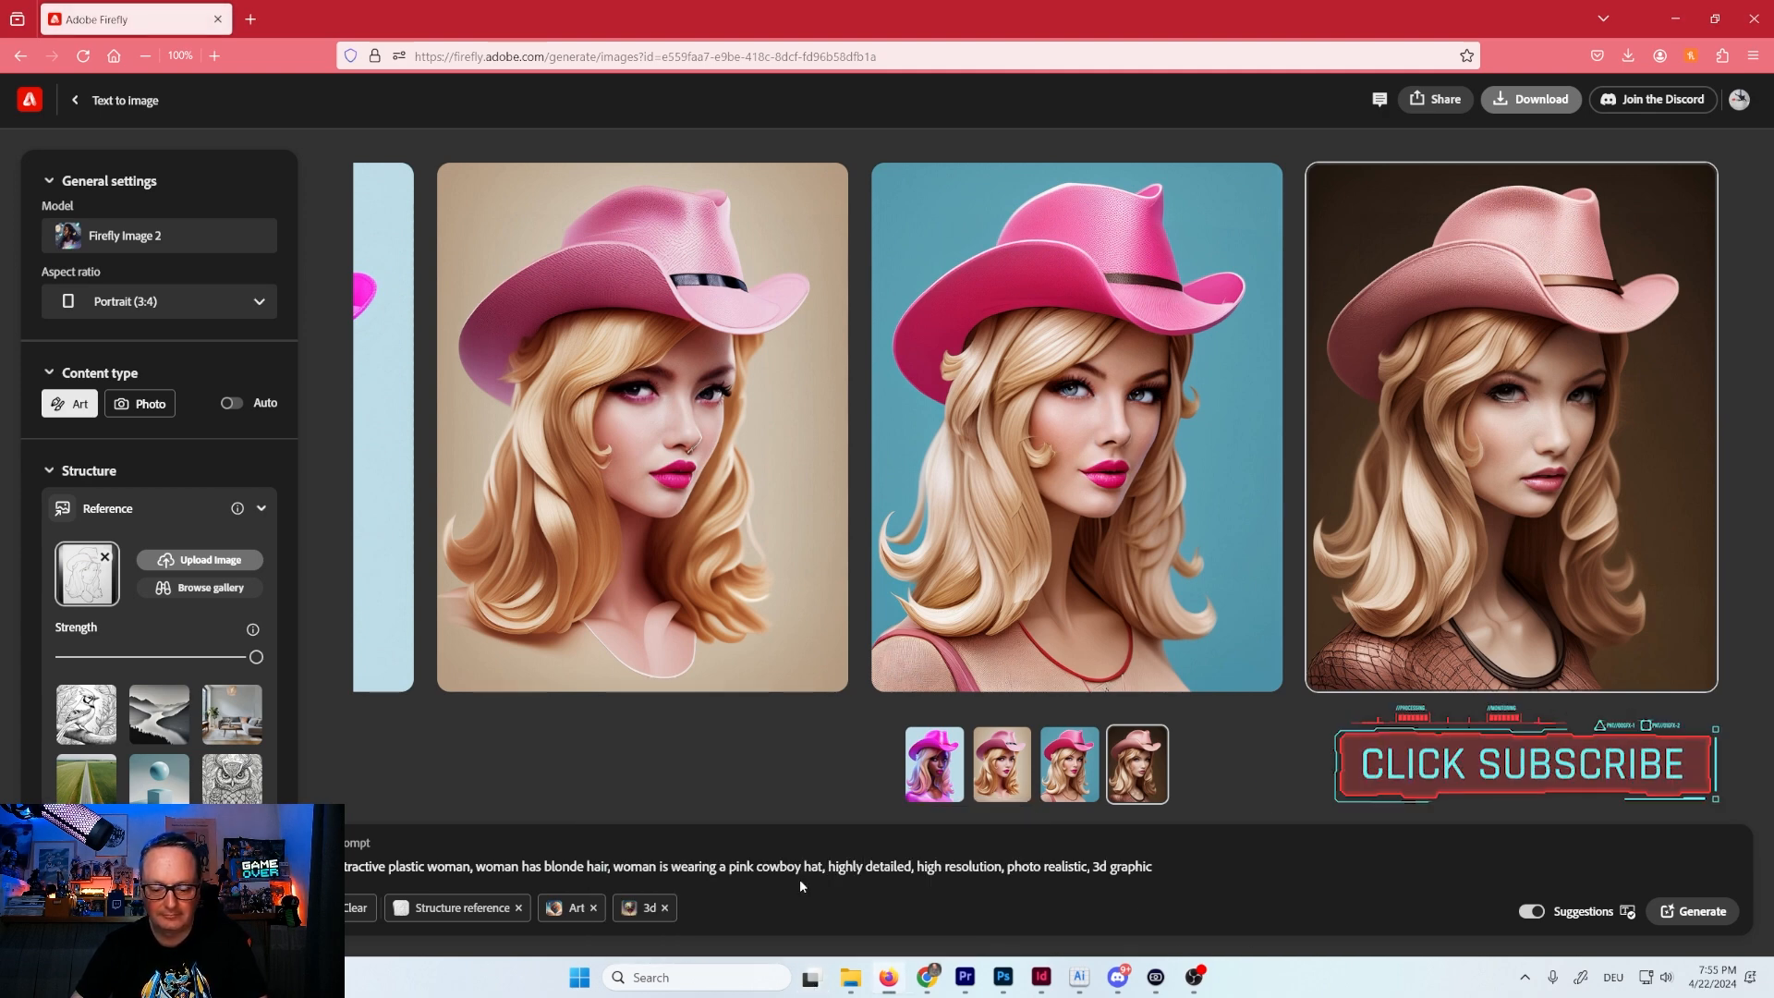
text(bac)
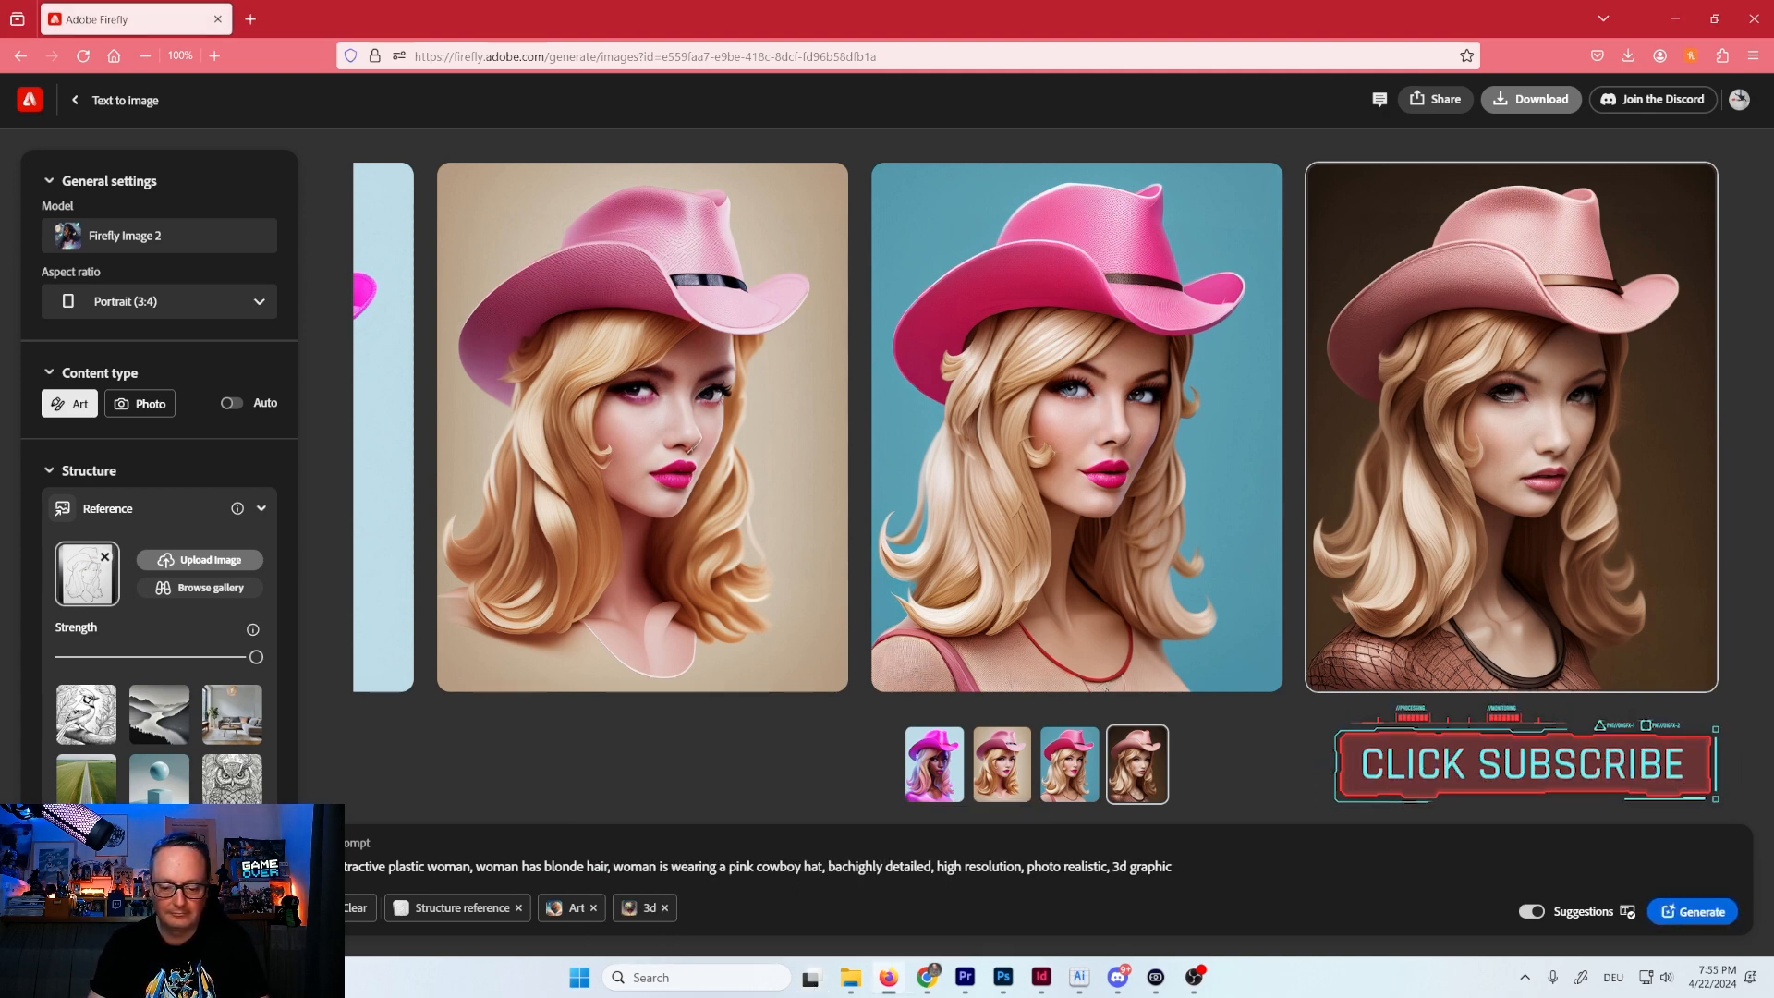
key(BackSpace)
key(BackSpace)
key(BackSpace)
key(BackSpace)
text(farm )
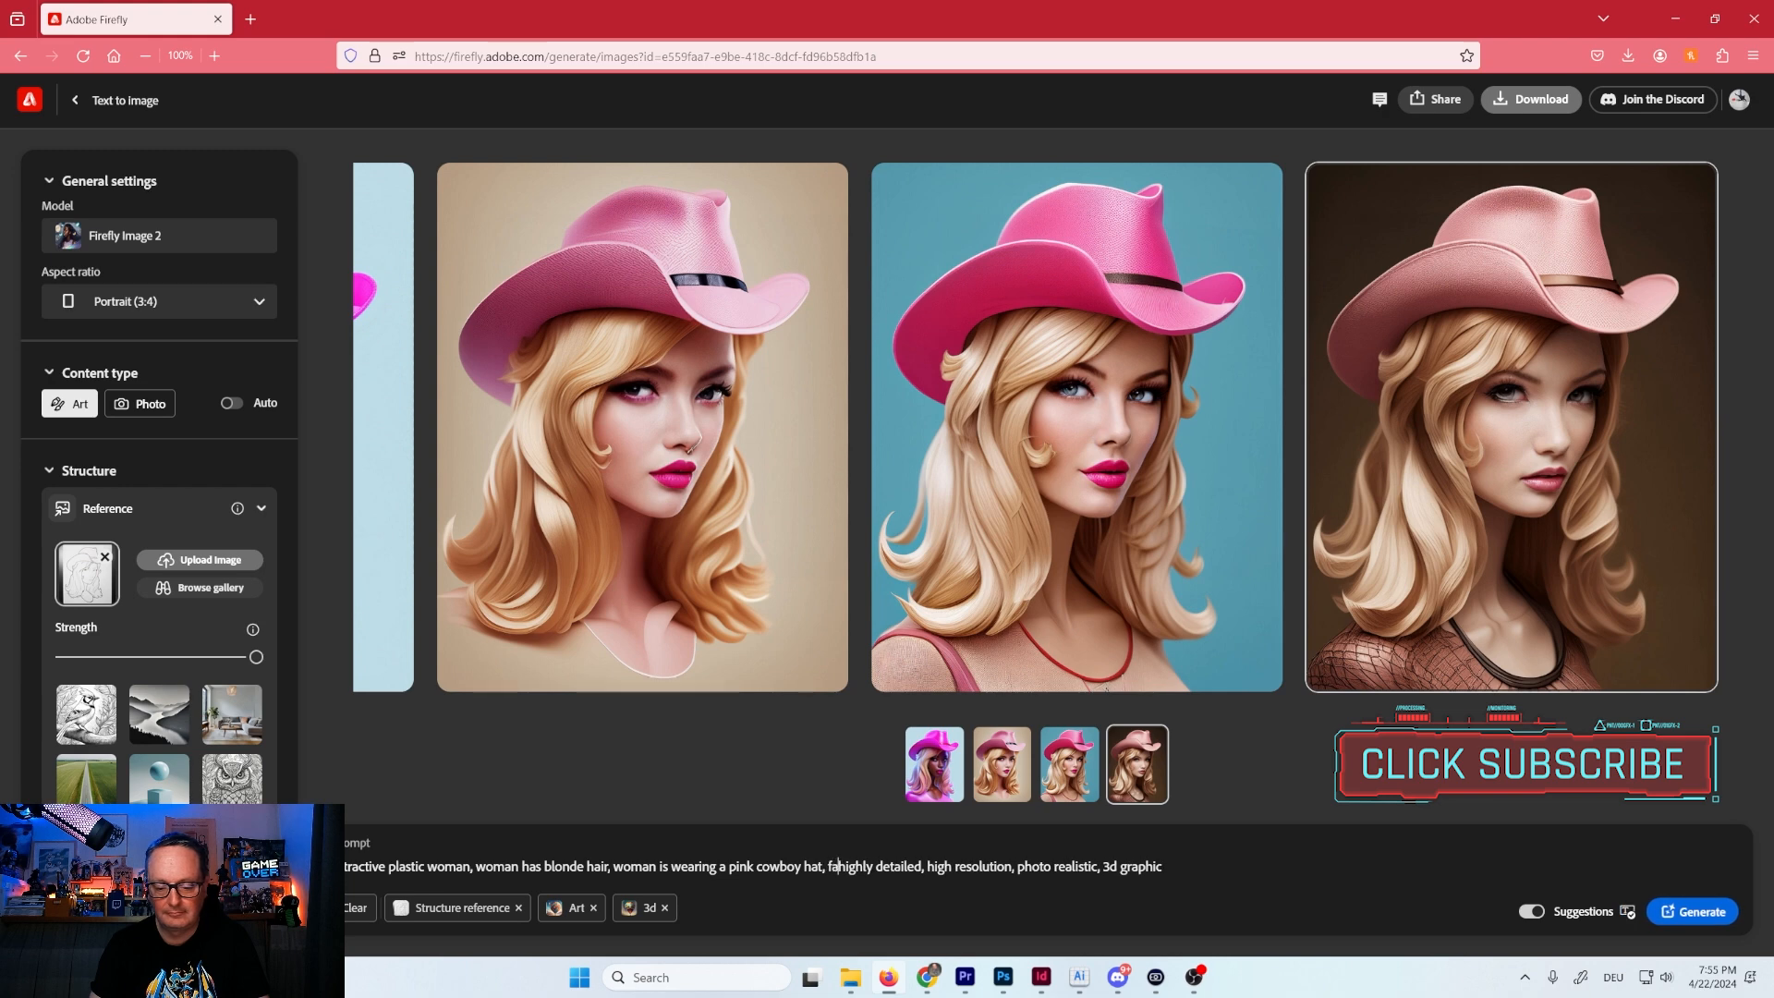
text(backg)
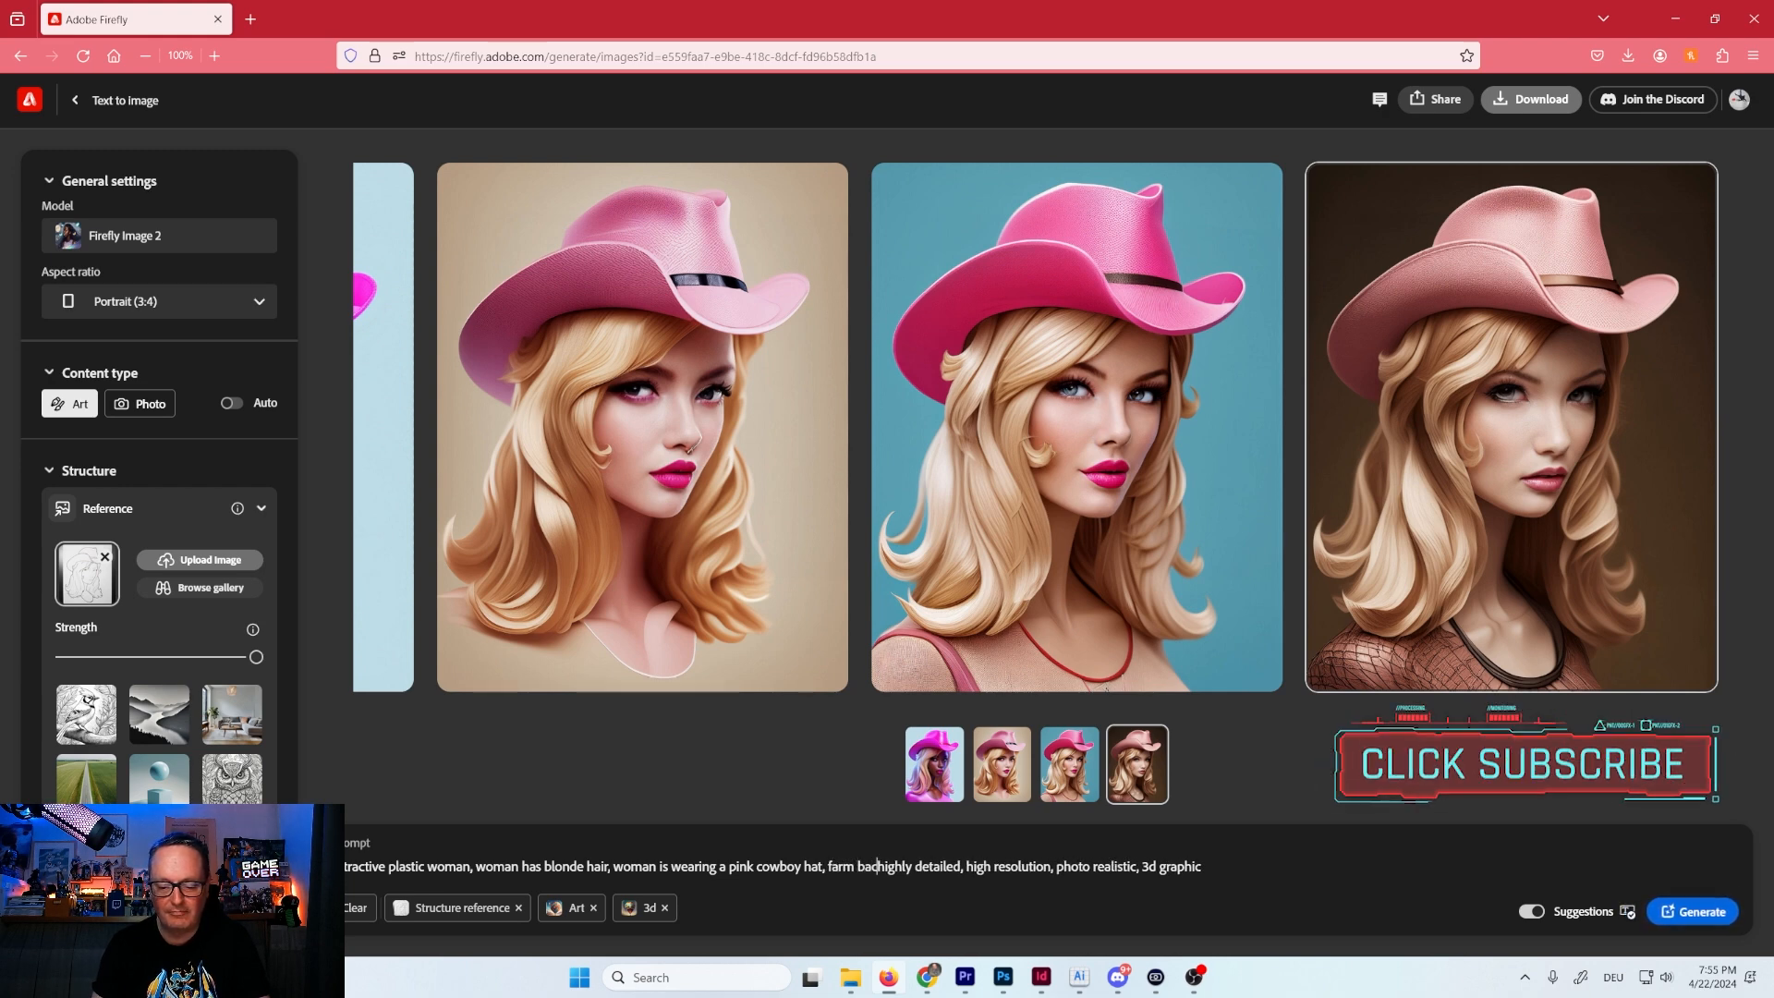
text(round,)
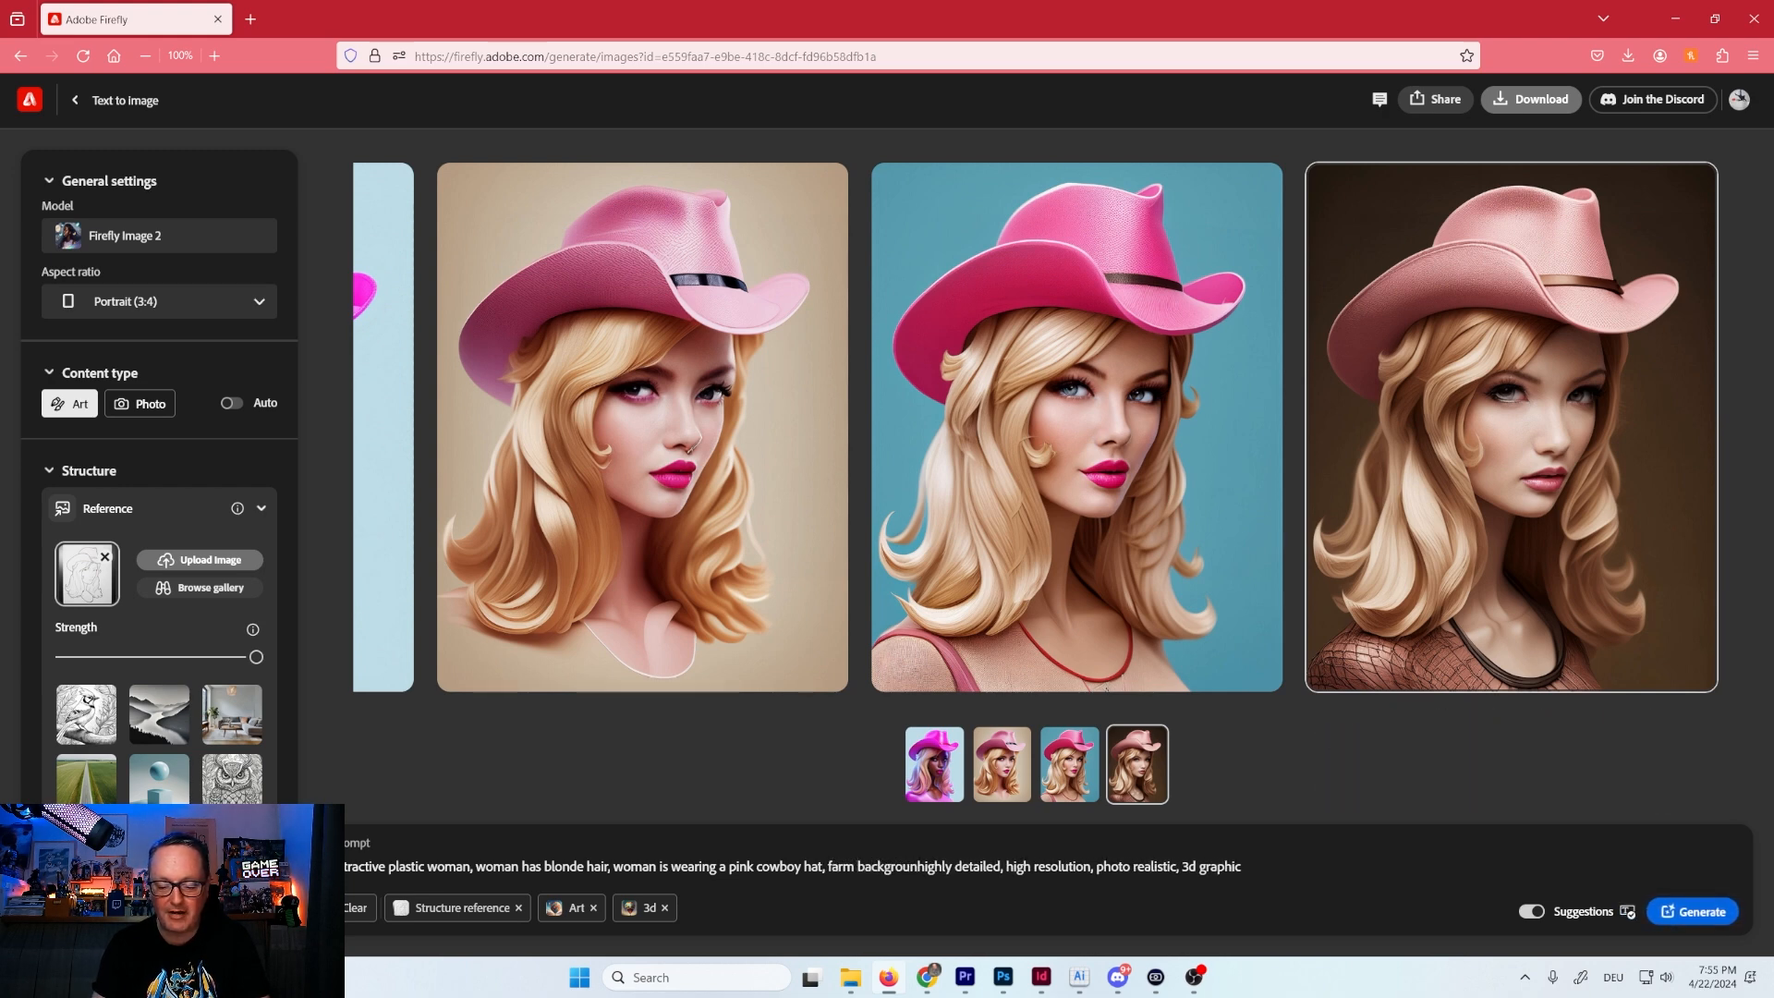
click(1686, 913)
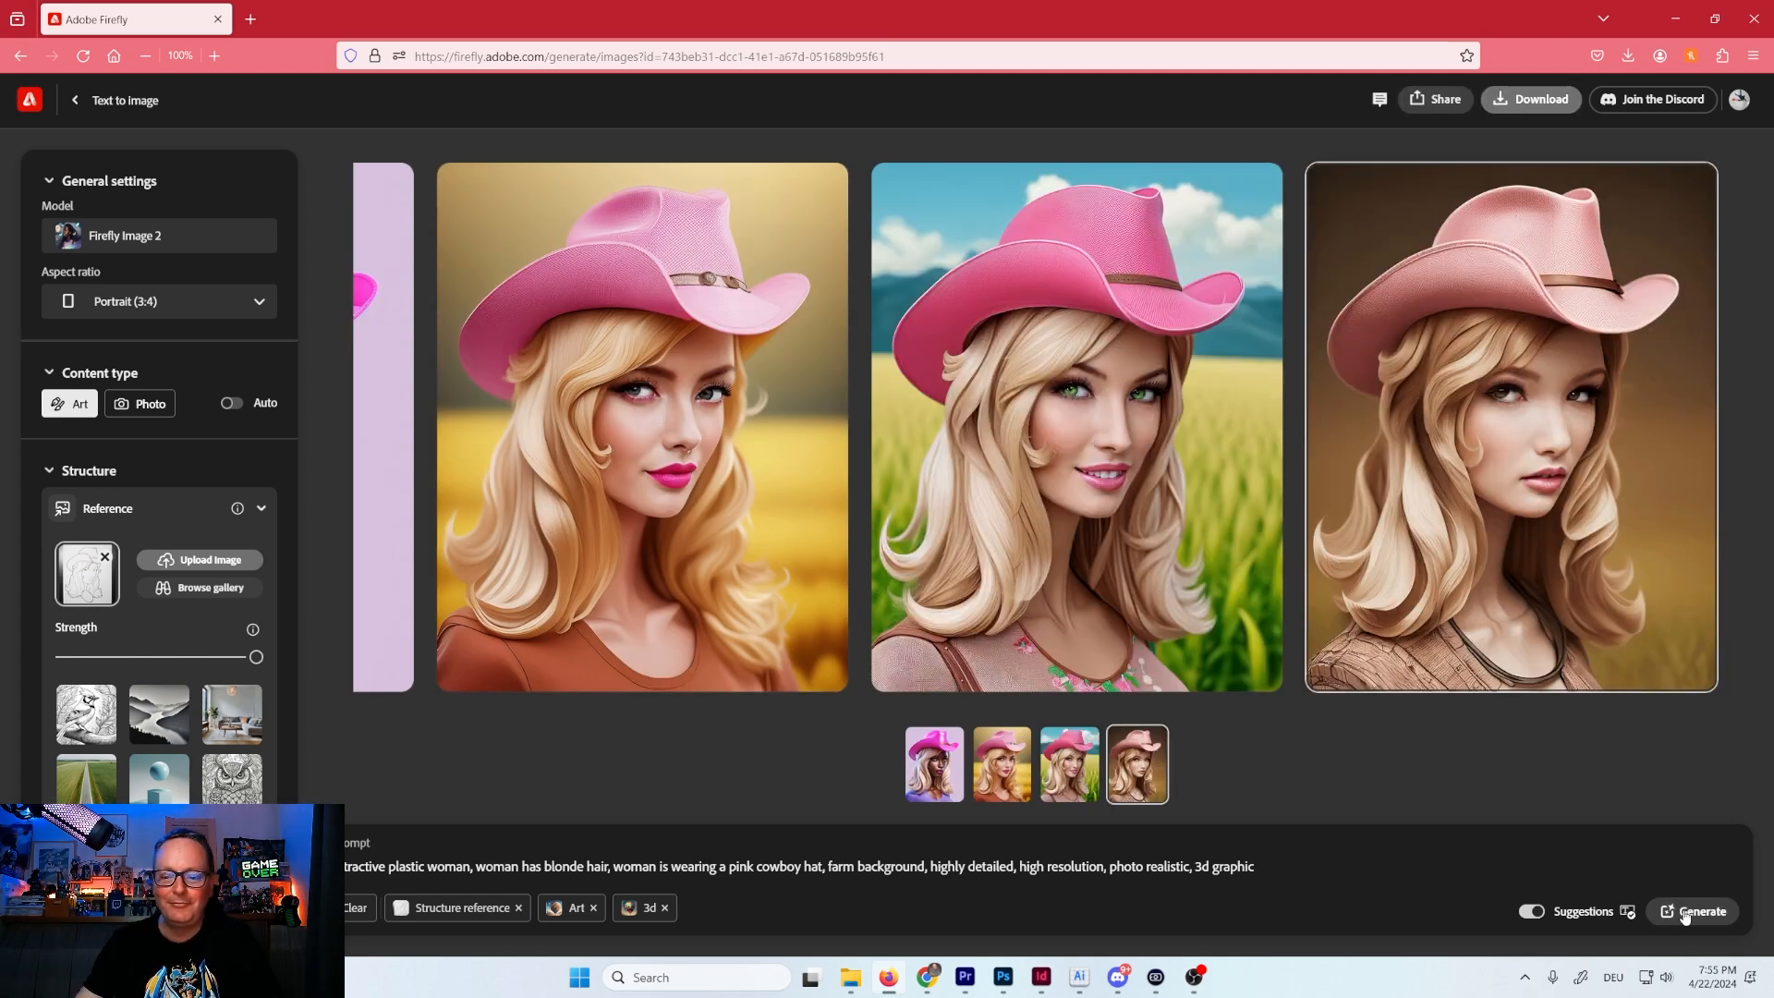
Enlarge and download the first and second farm background results, accepting the Content Credentials notice each time.
click(925, 763)
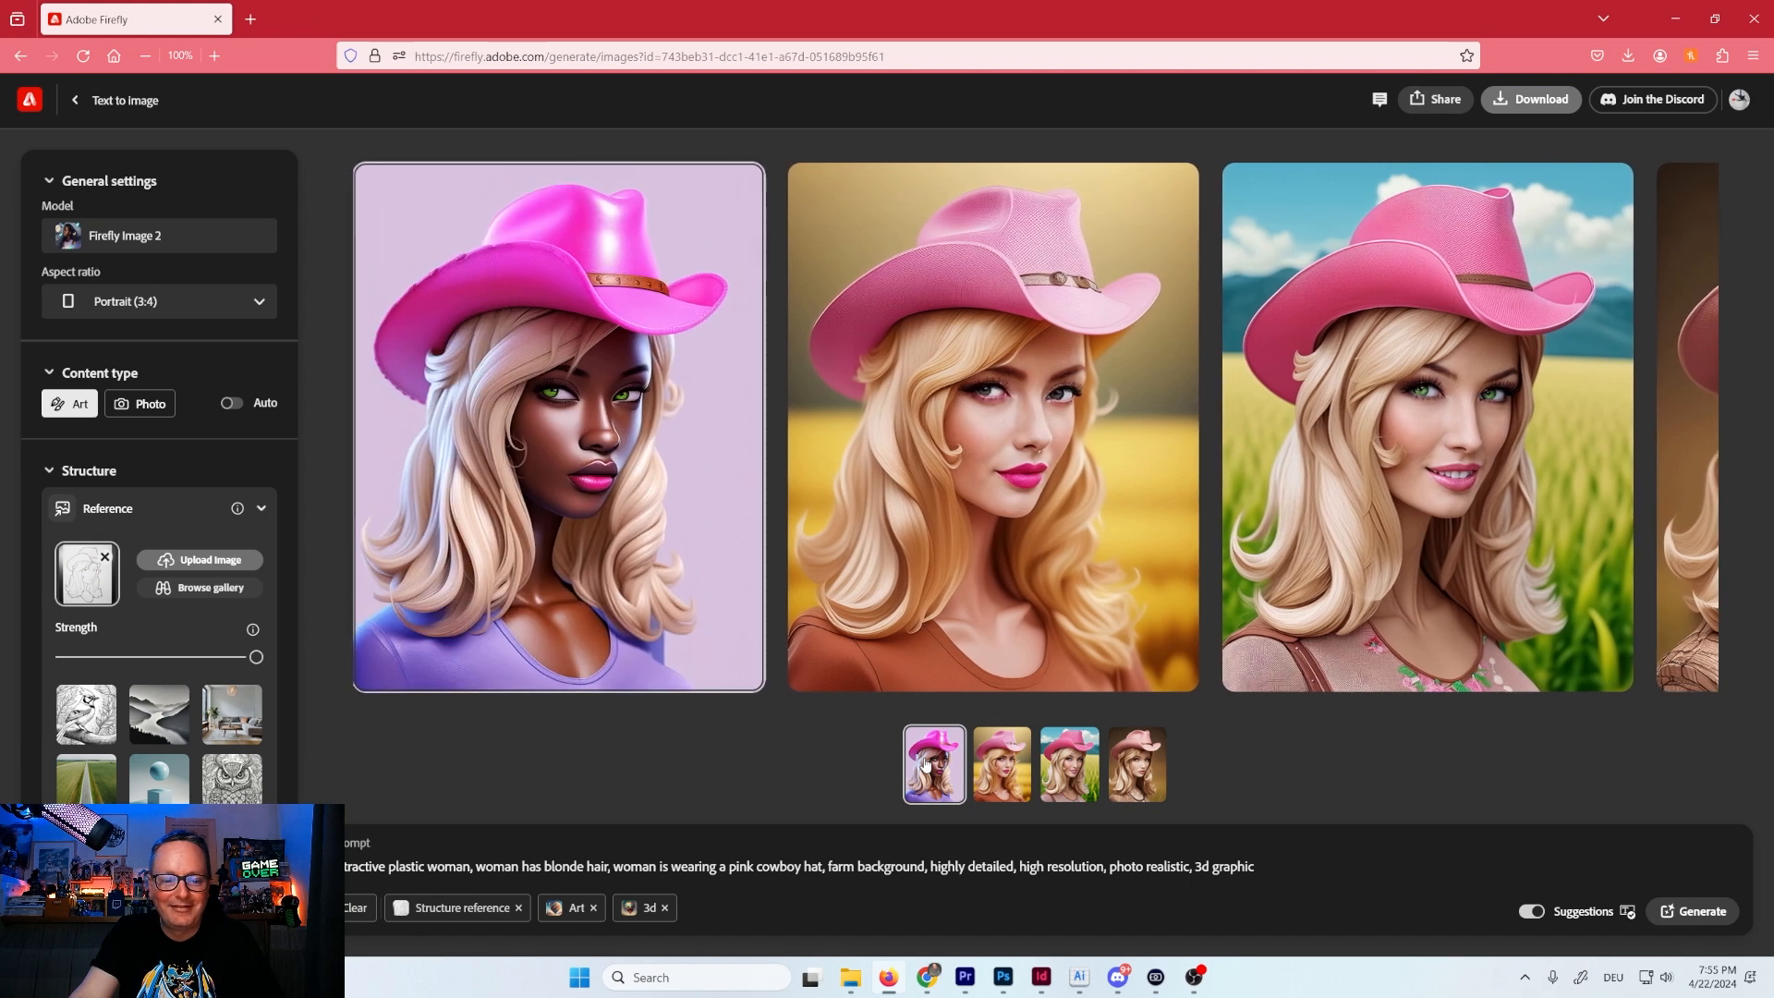
click(606, 403)
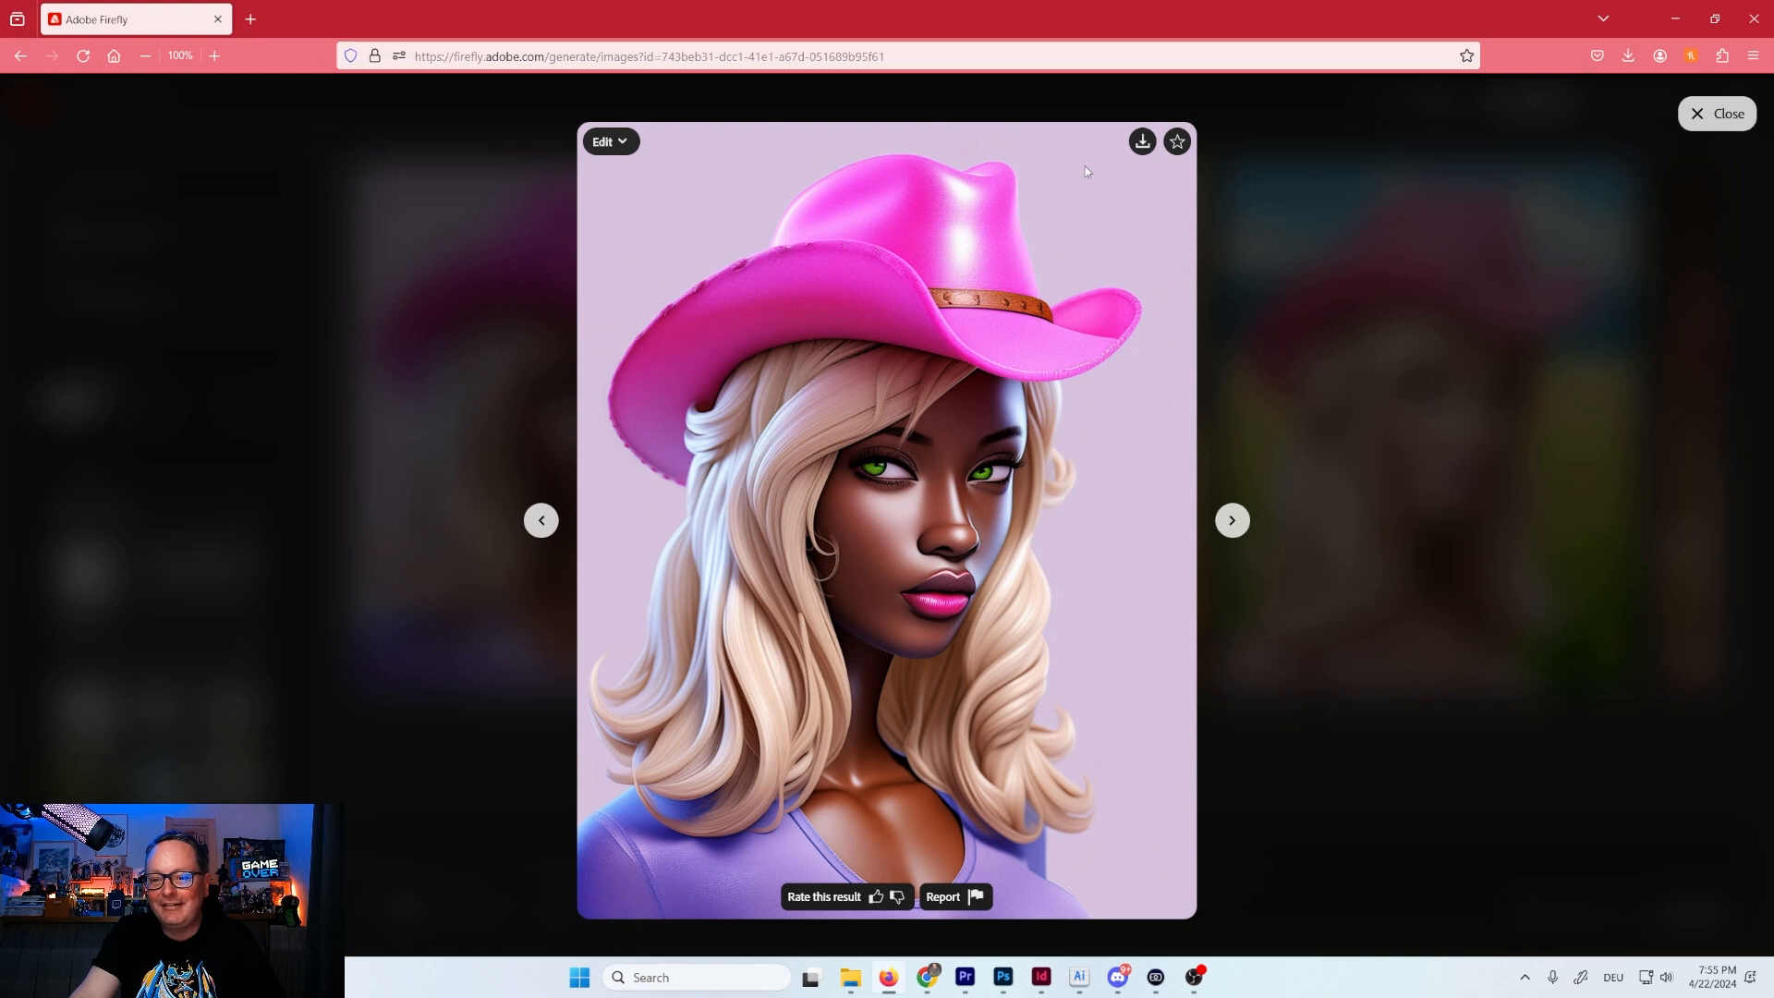
click(1142, 141)
click(1053, 717)
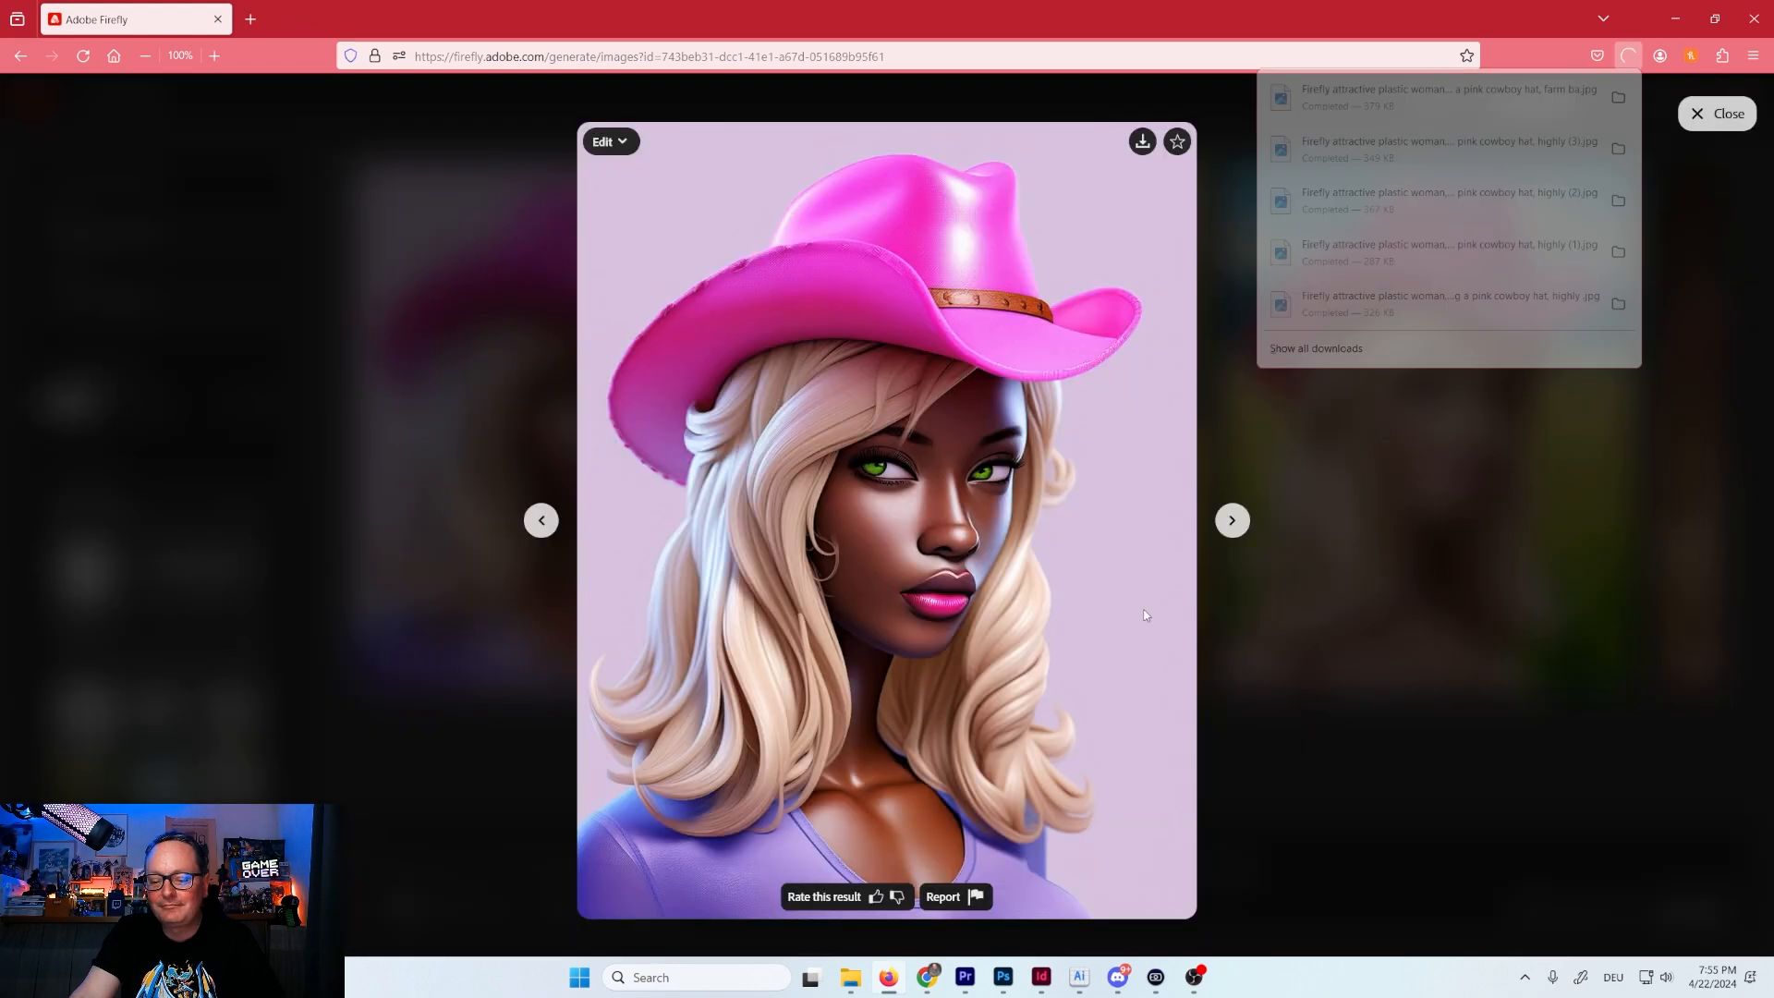
click(1233, 520)
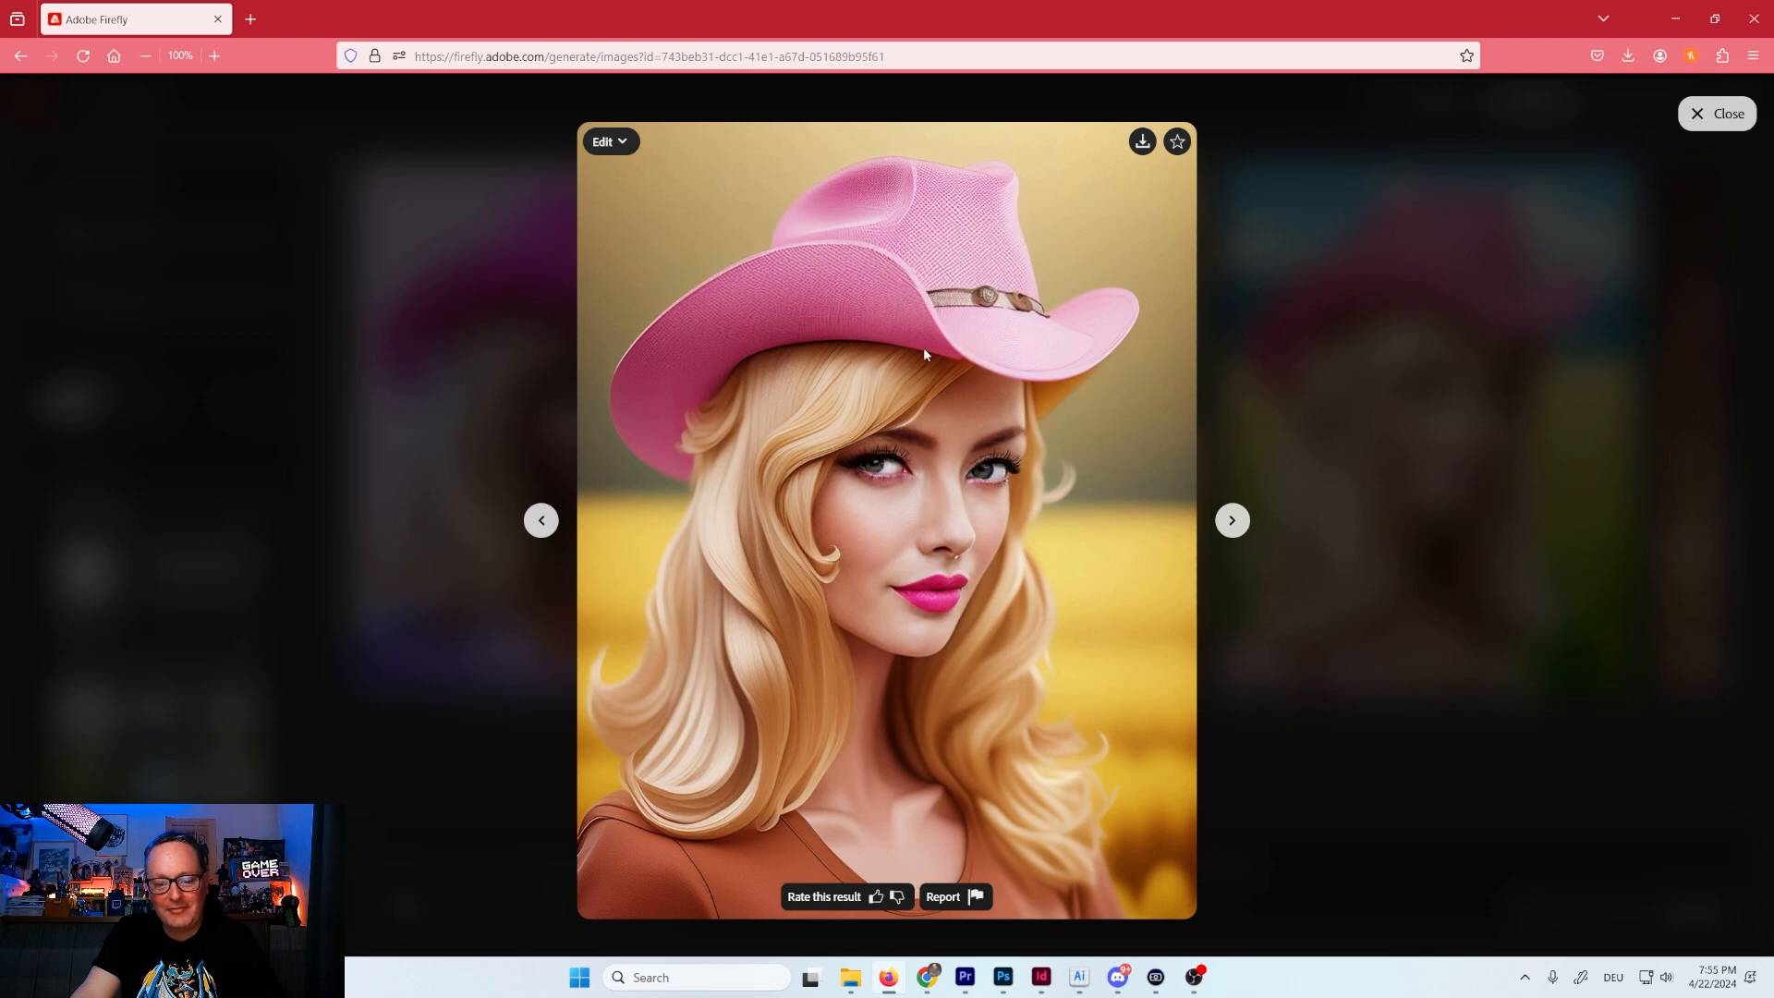
click(1137, 144)
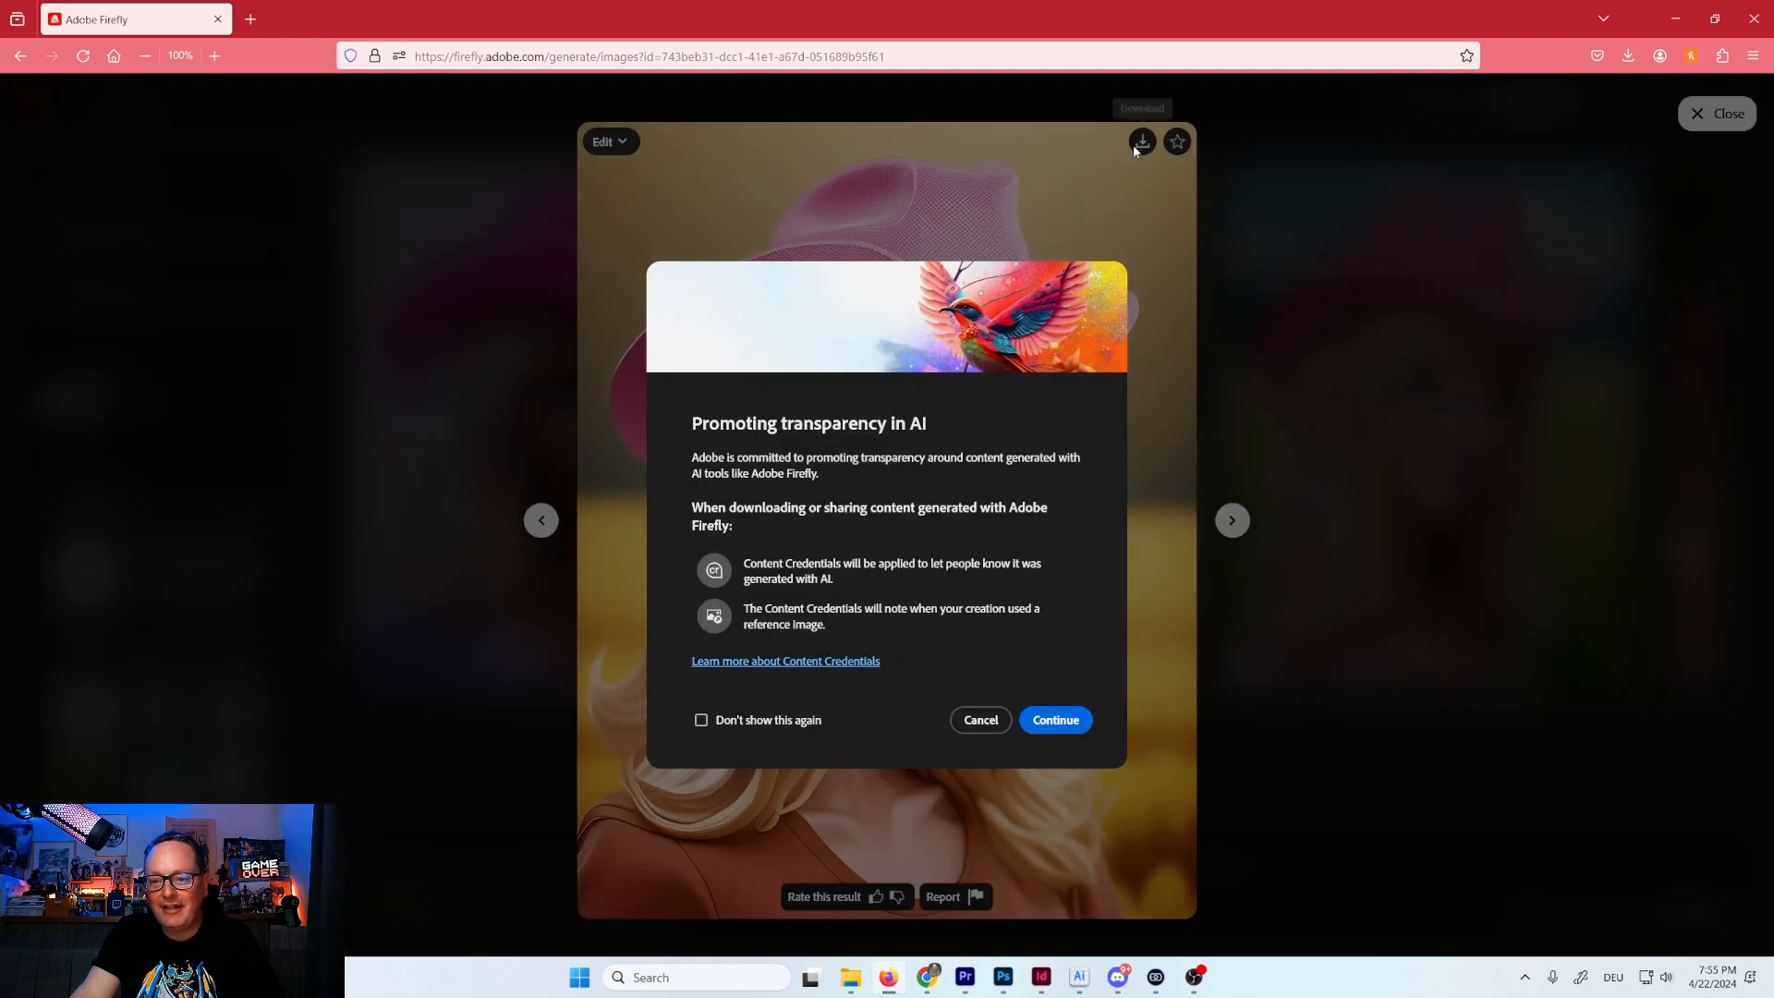
click(1053, 720)
Download the third and fourth farm background results, accepting the Content Credentials notice each time, and leave the enlarged view.
click(1234, 521)
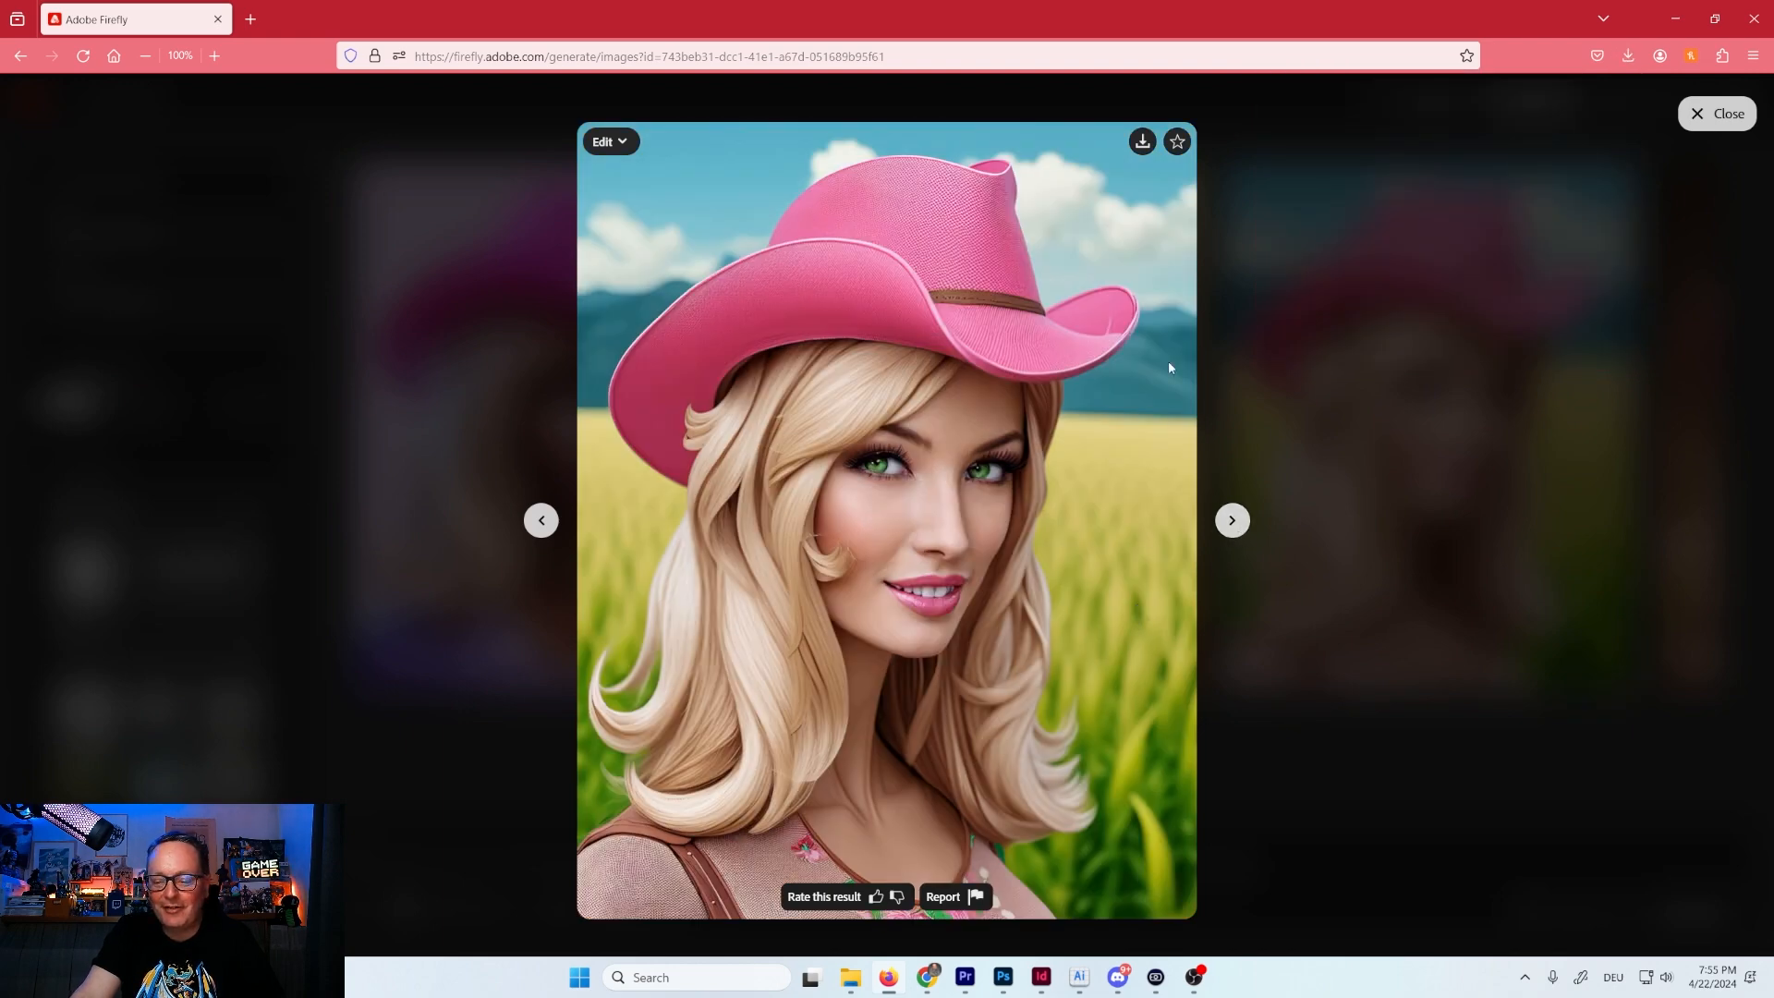
click(1143, 141)
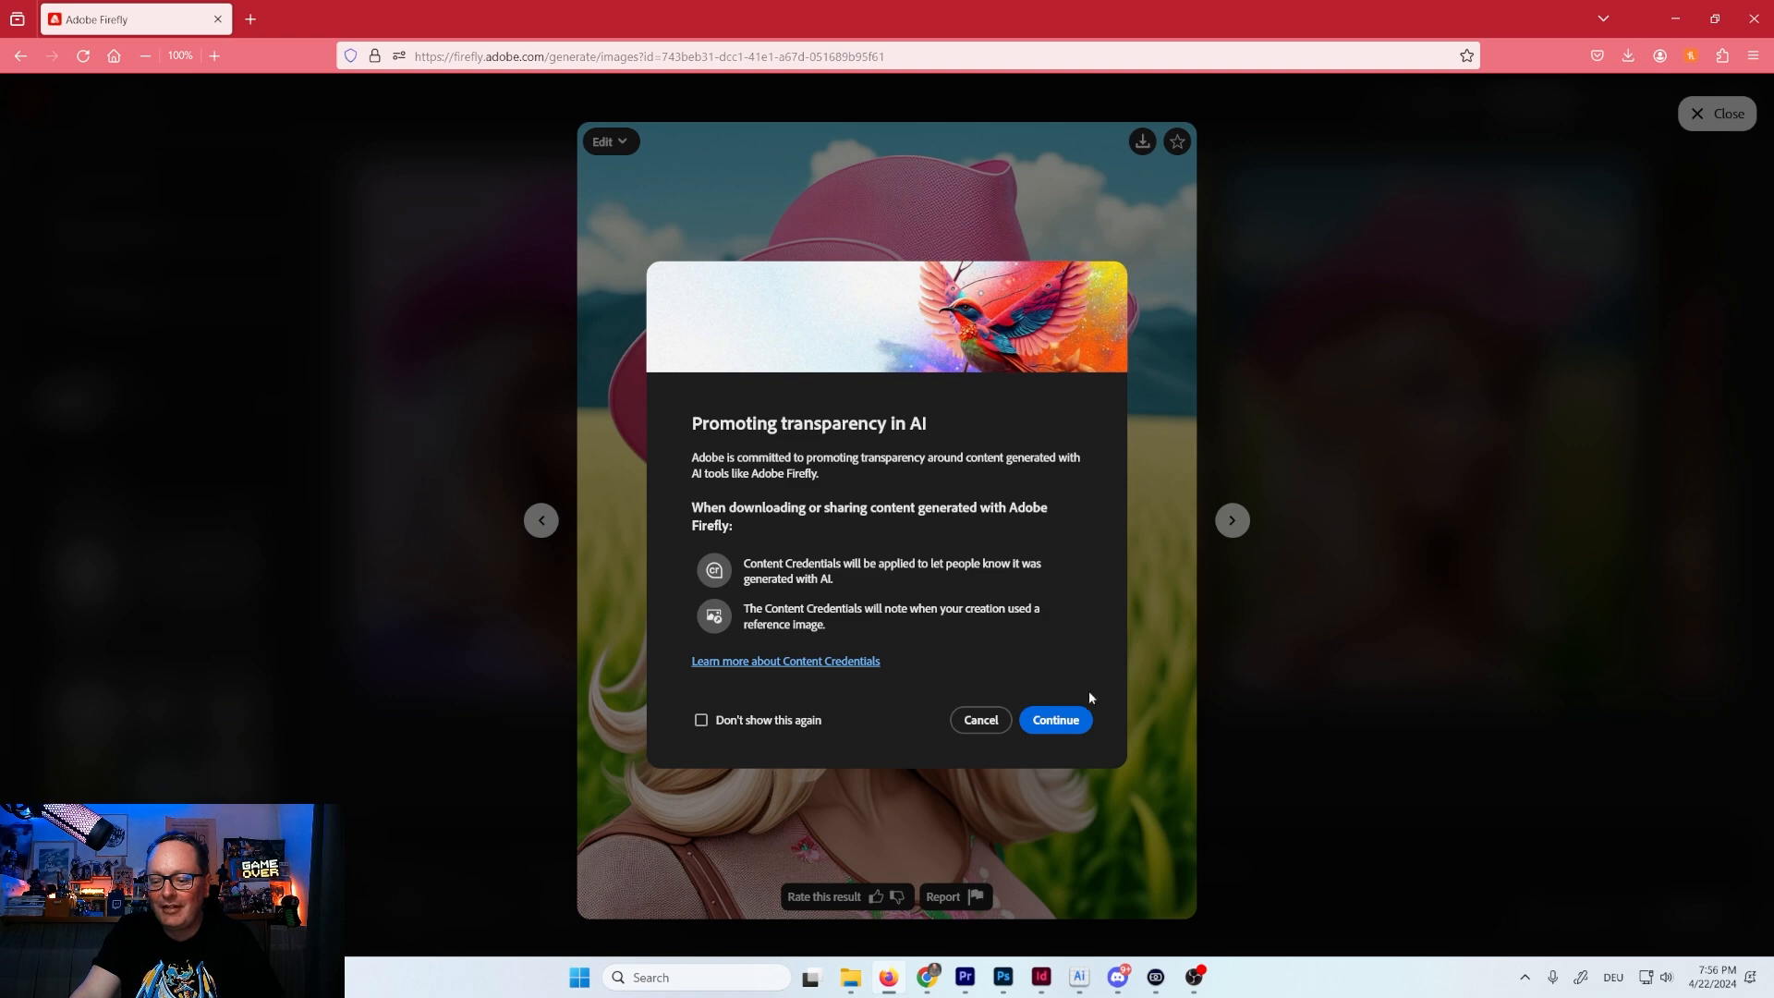
click(1072, 720)
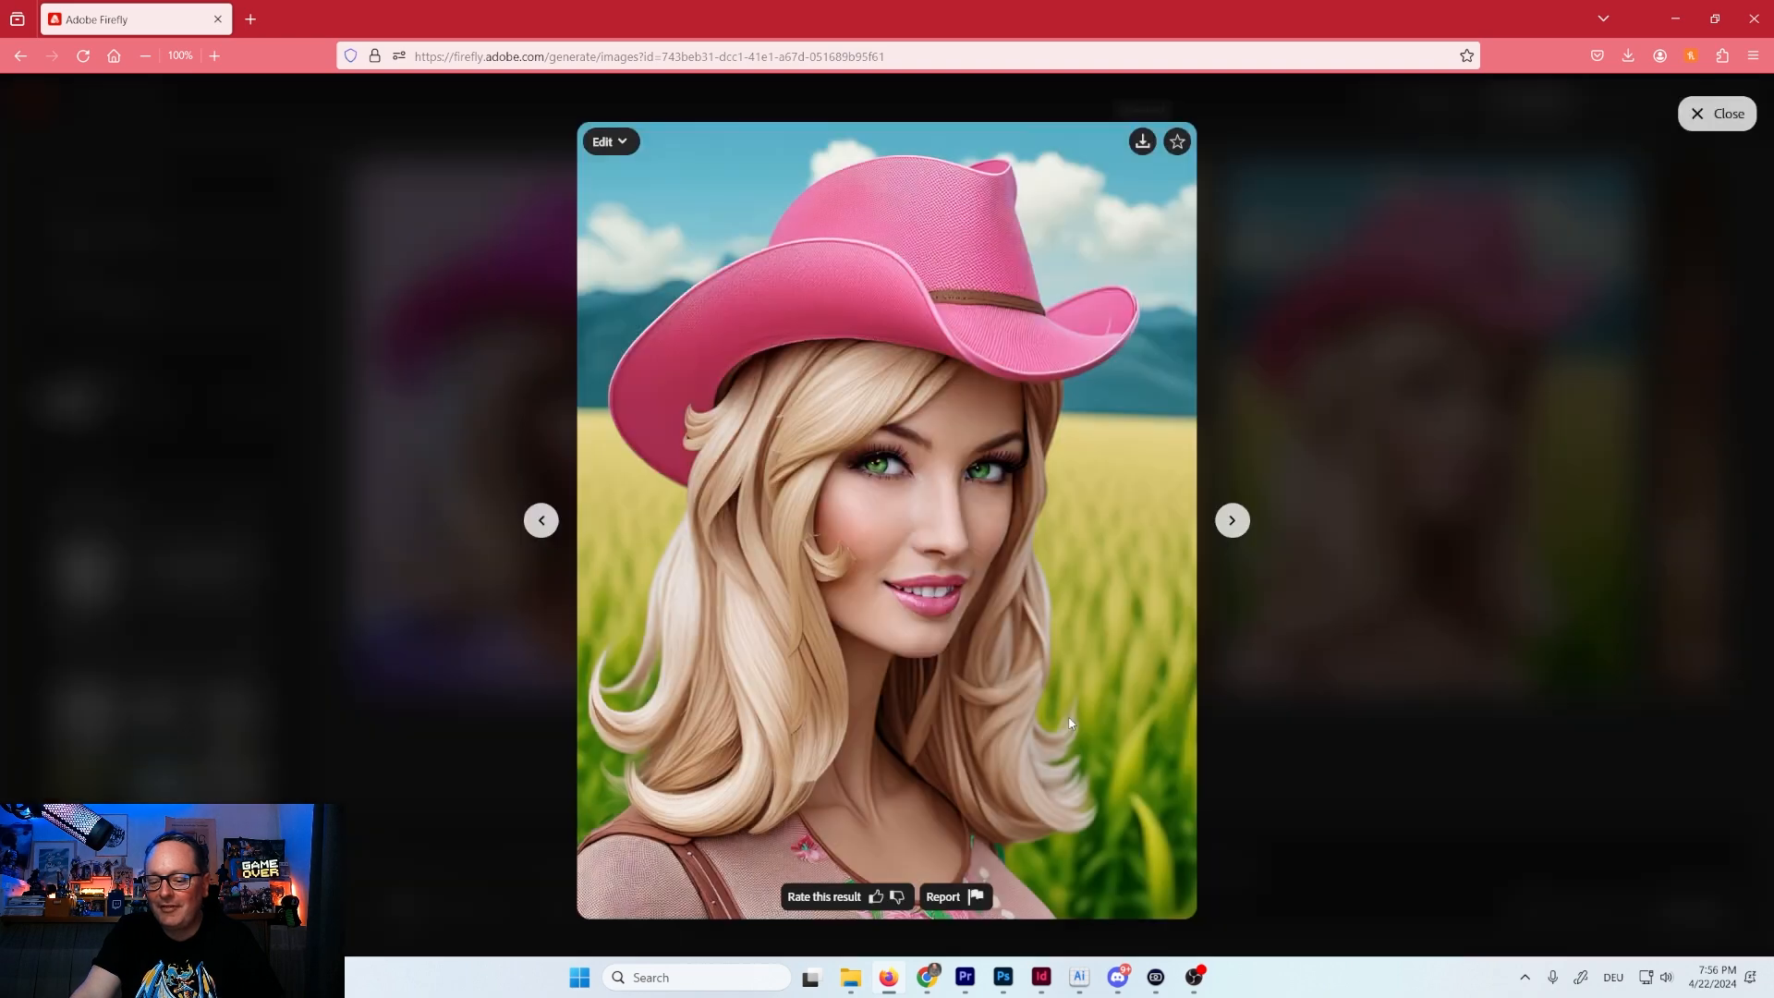
click(1233, 520)
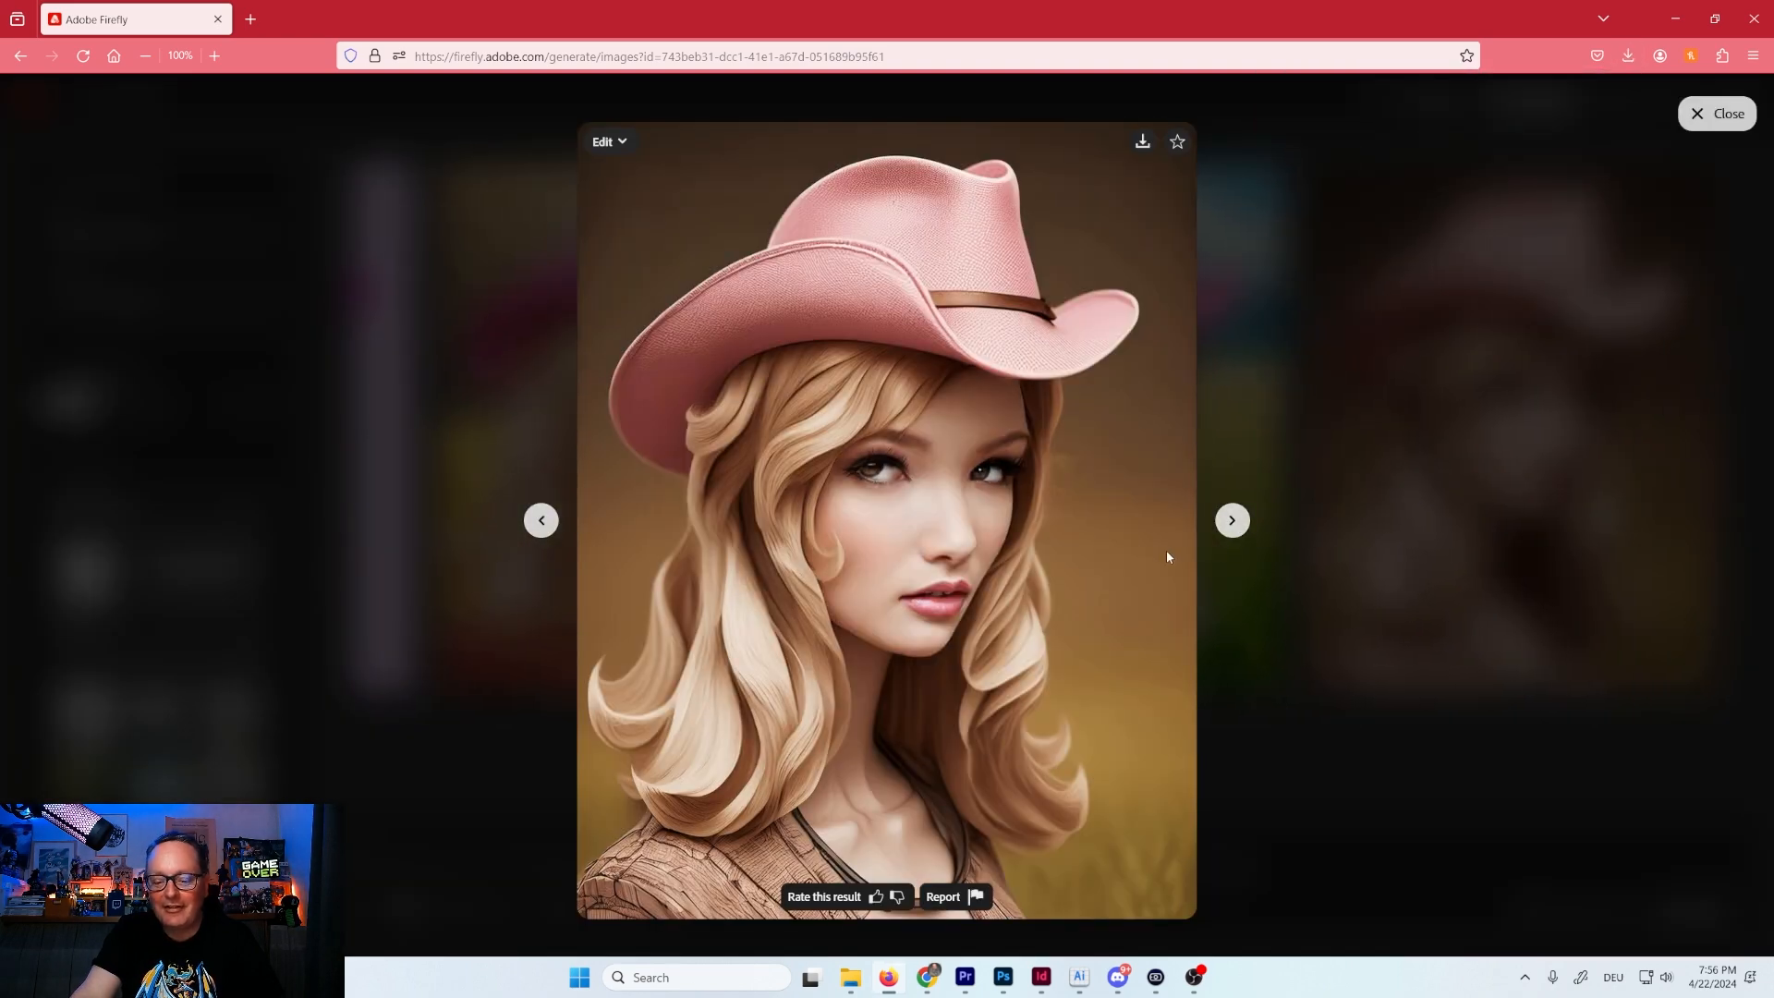
click(1142, 141)
click(1055, 720)
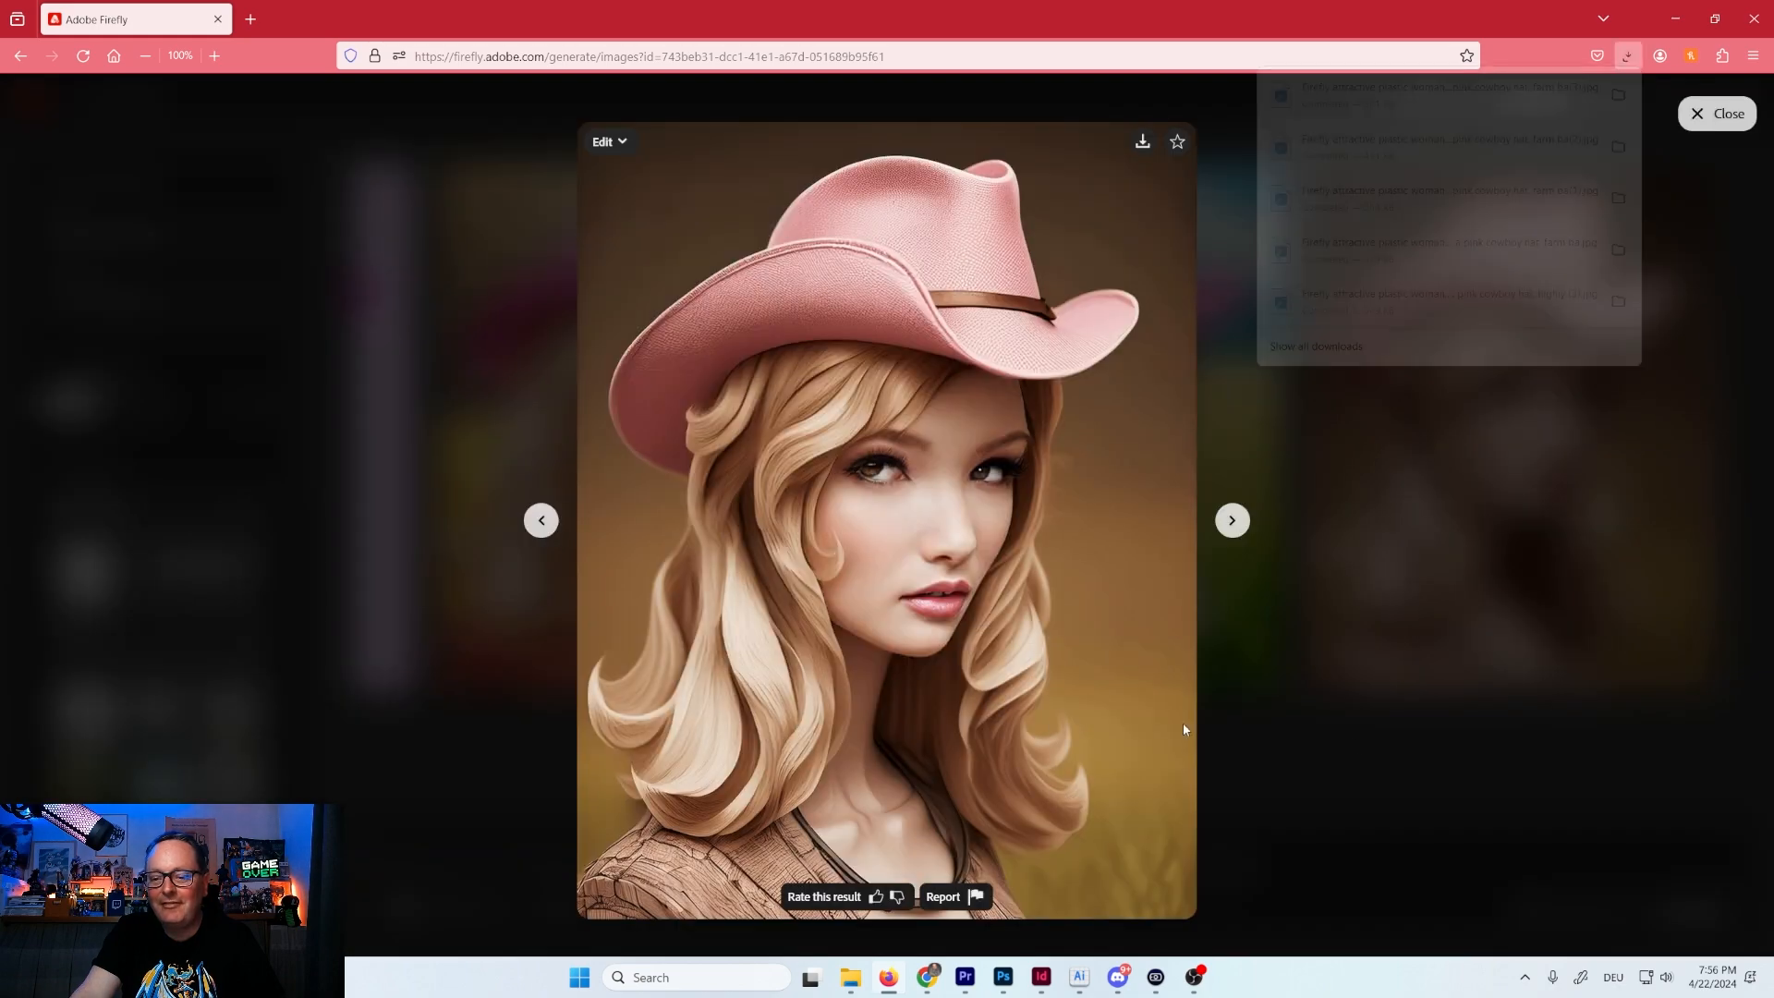
click(1366, 800)
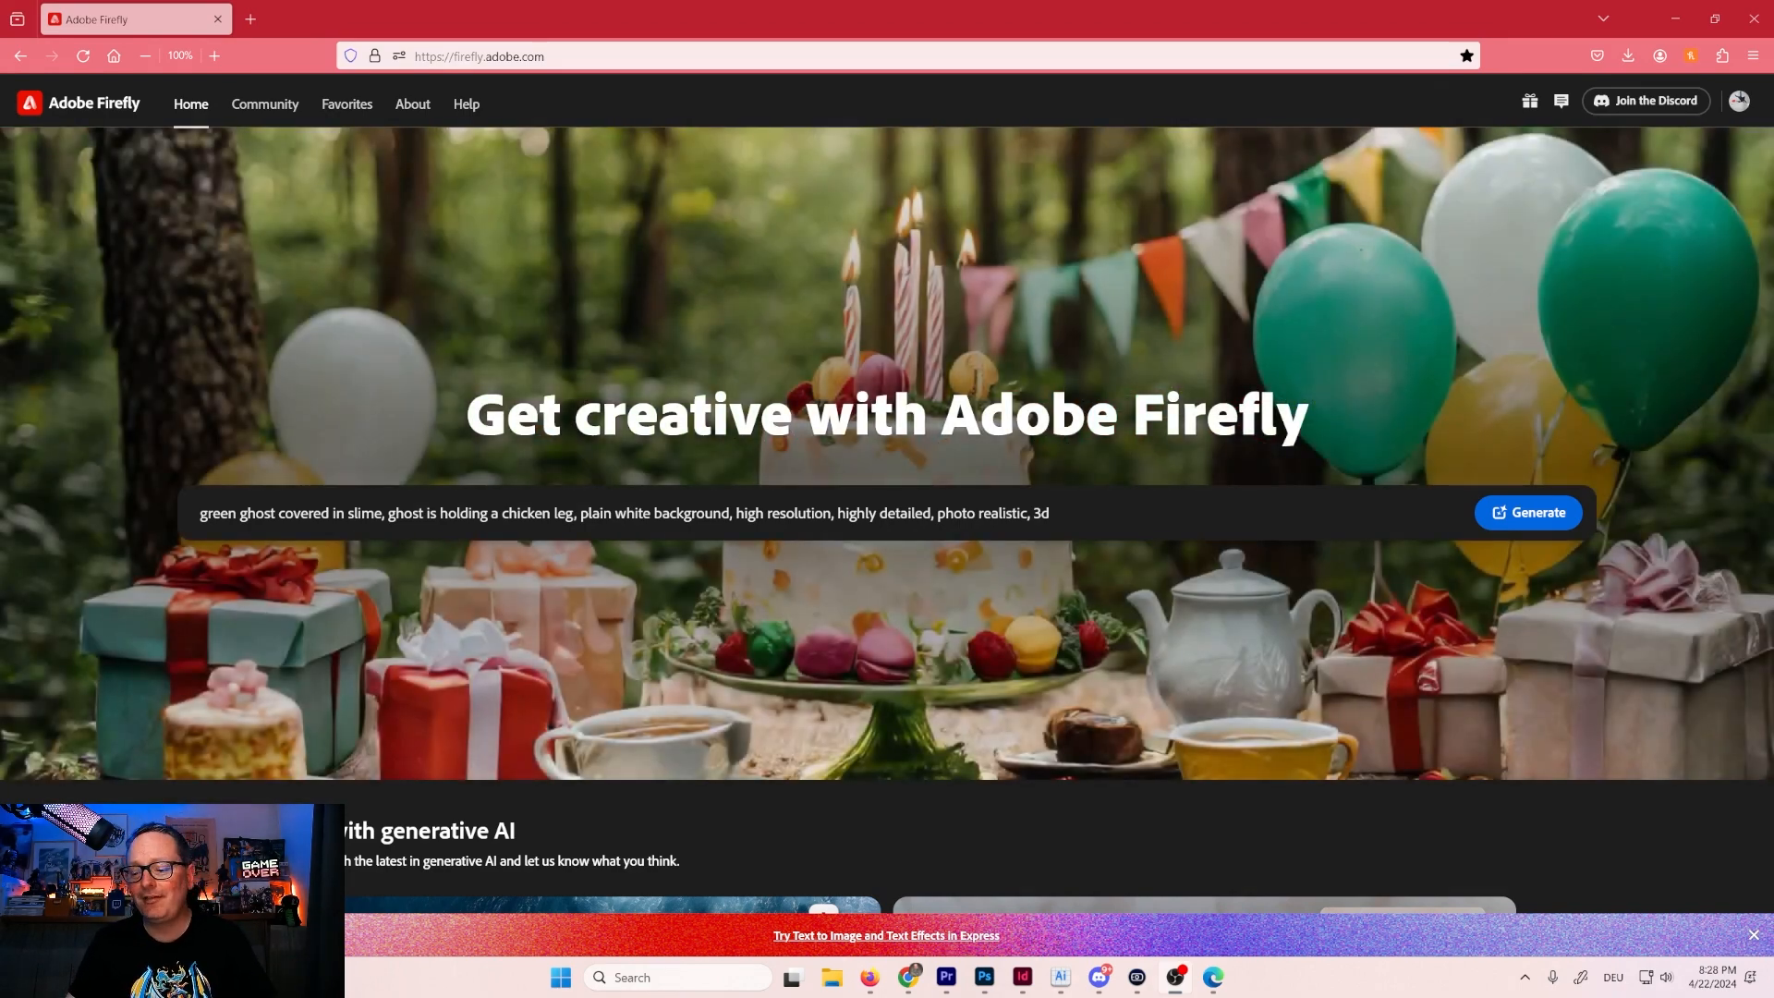
Generate images from the prompt for a slime-covered green ghost holding a chicken leg and review all four results.
click(1537, 517)
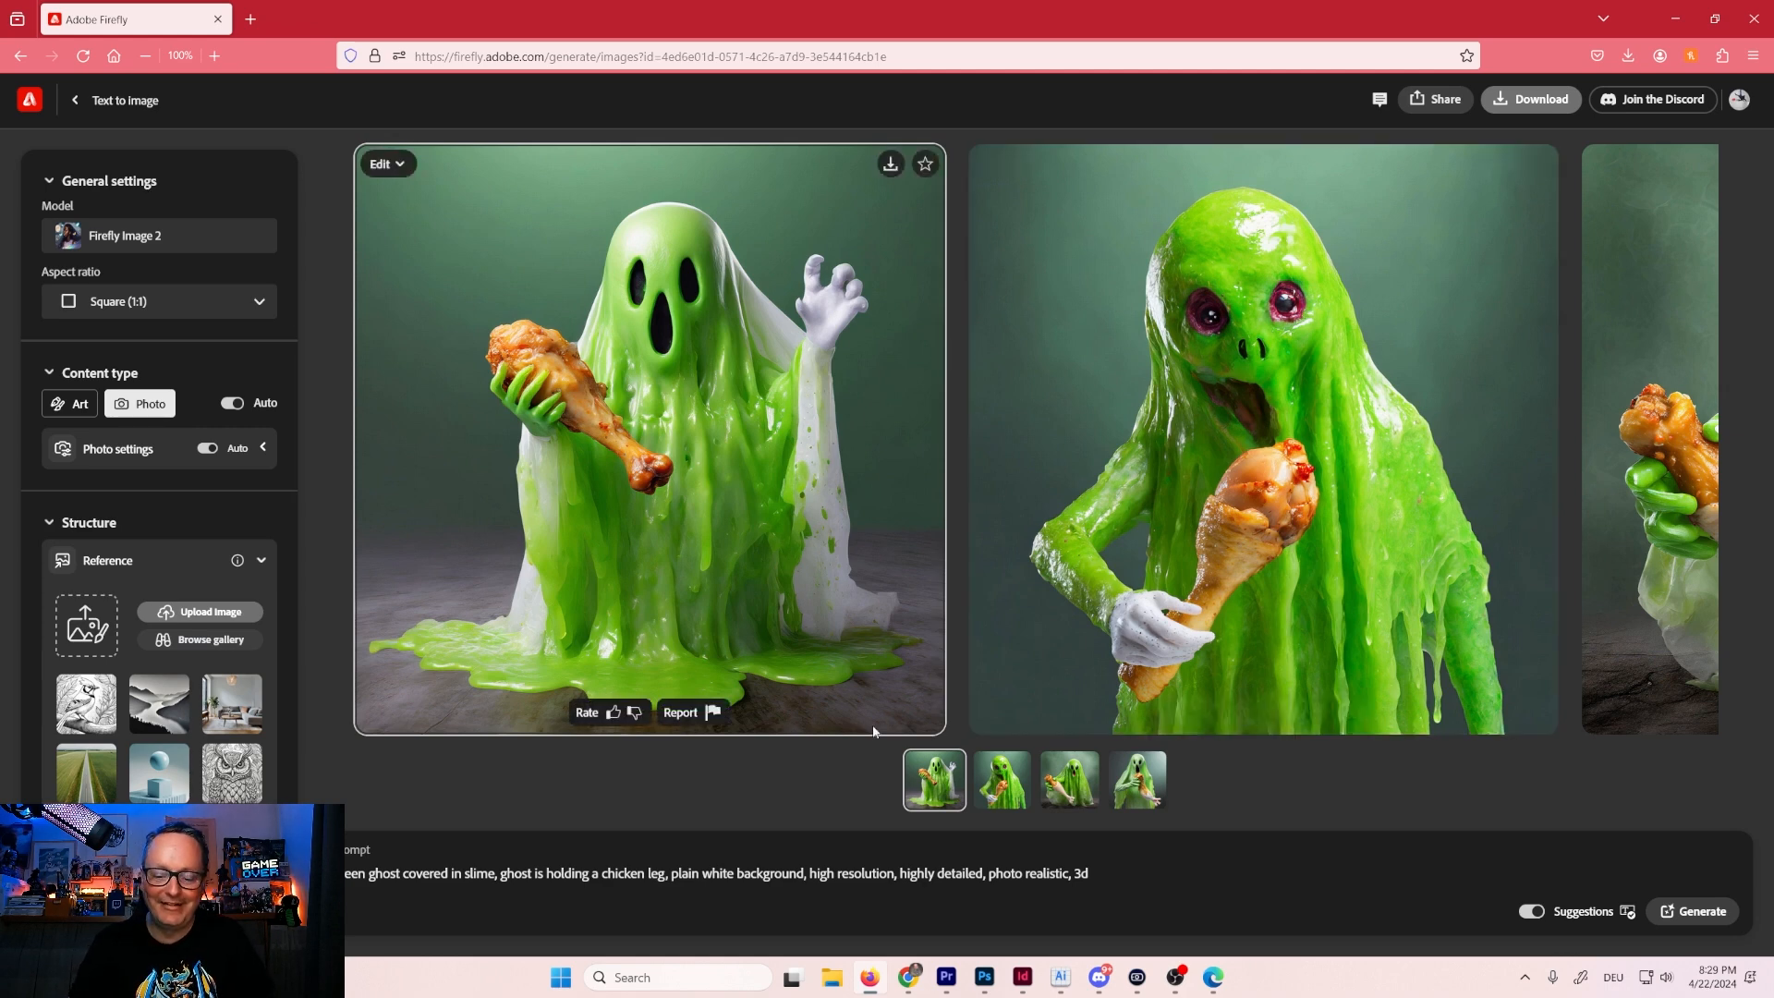
click(1002, 796)
click(1062, 791)
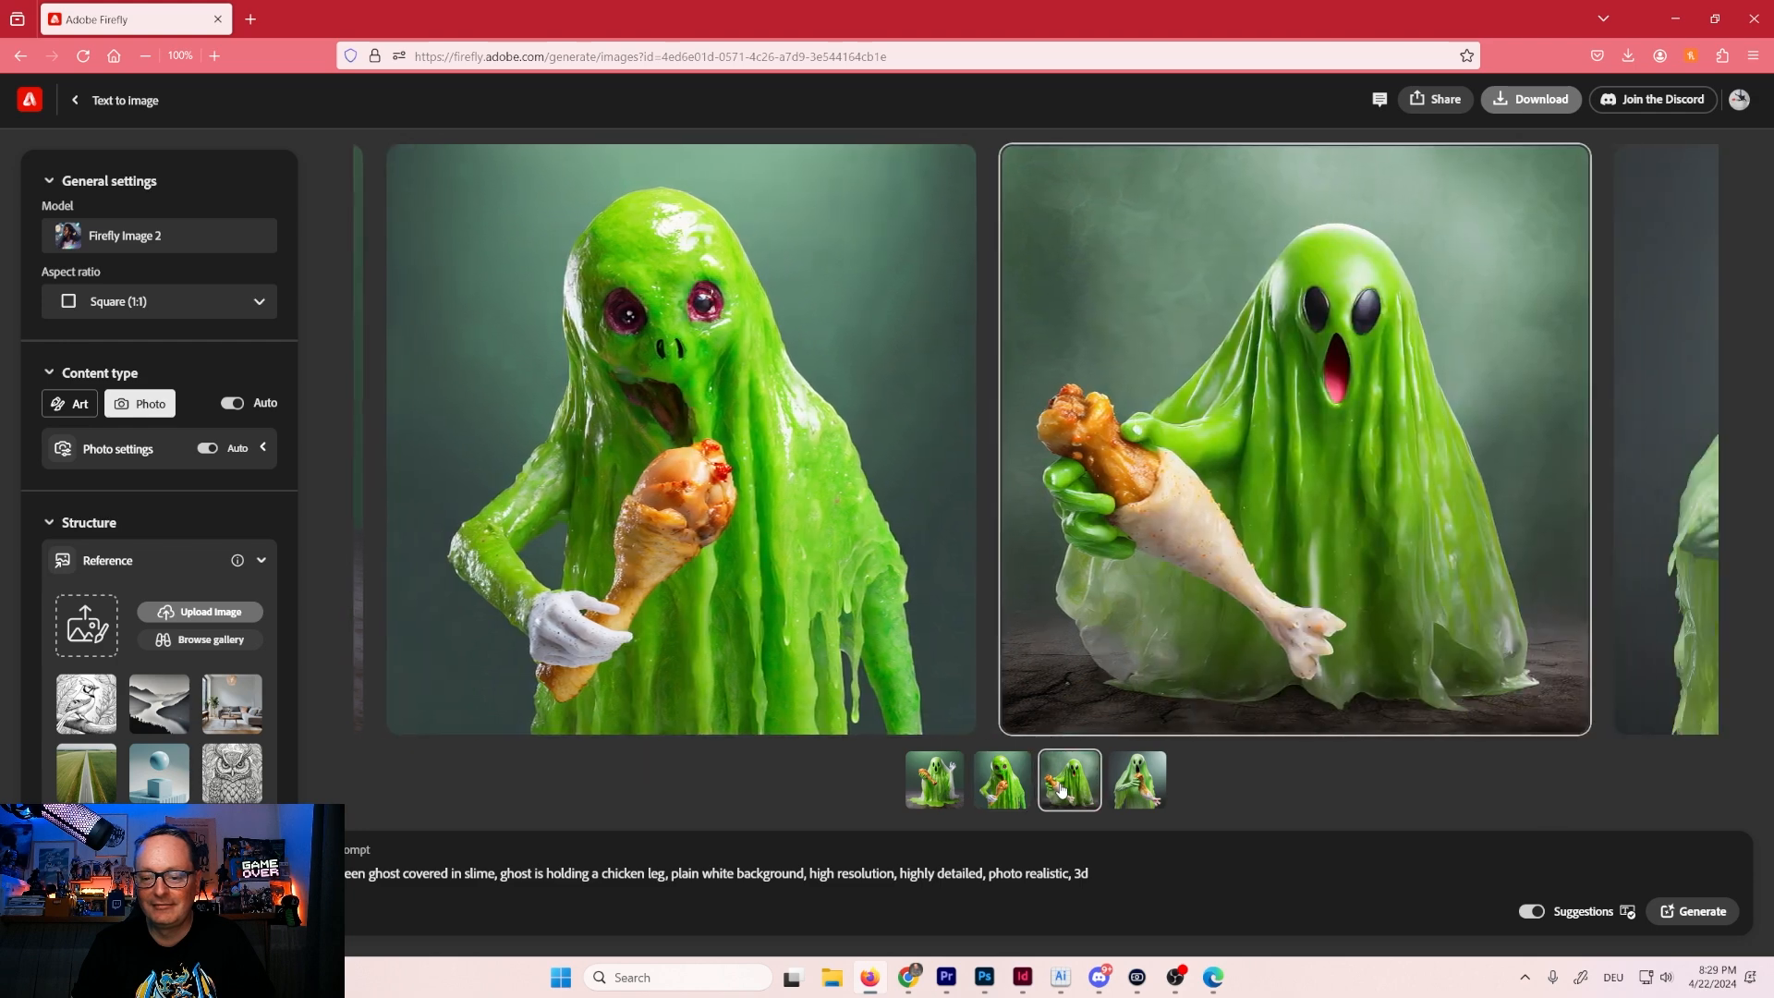
click(1129, 783)
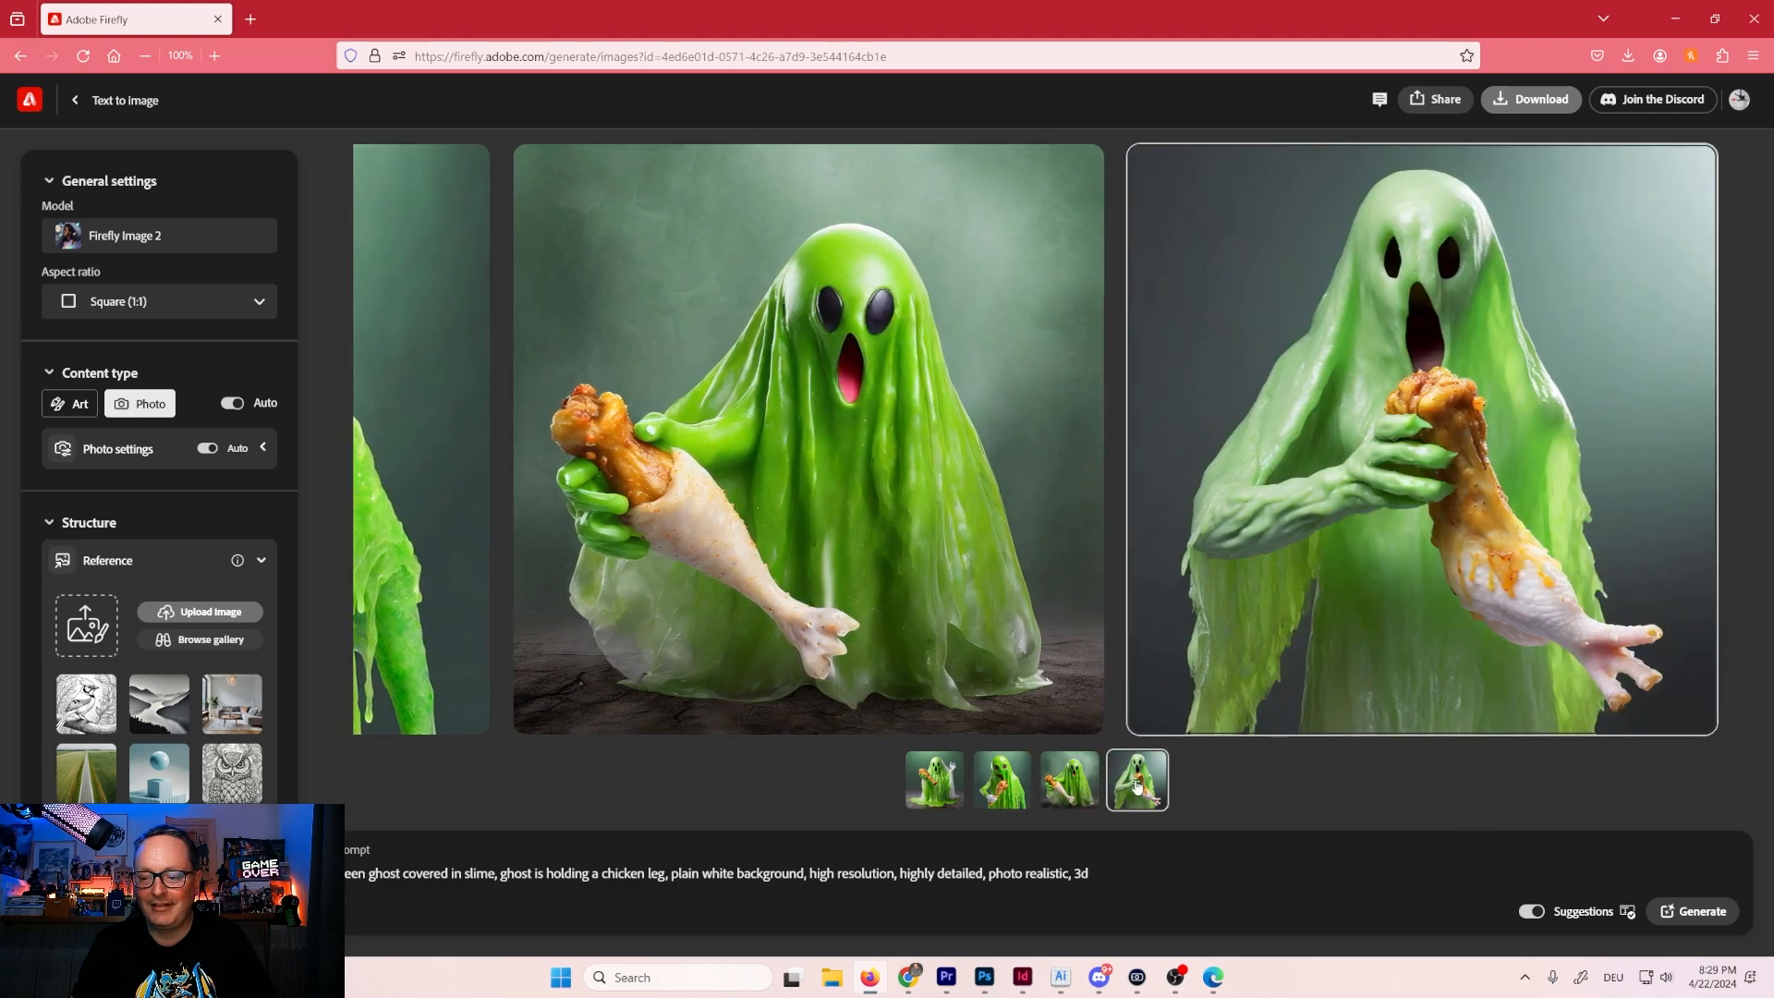
click(928, 783)
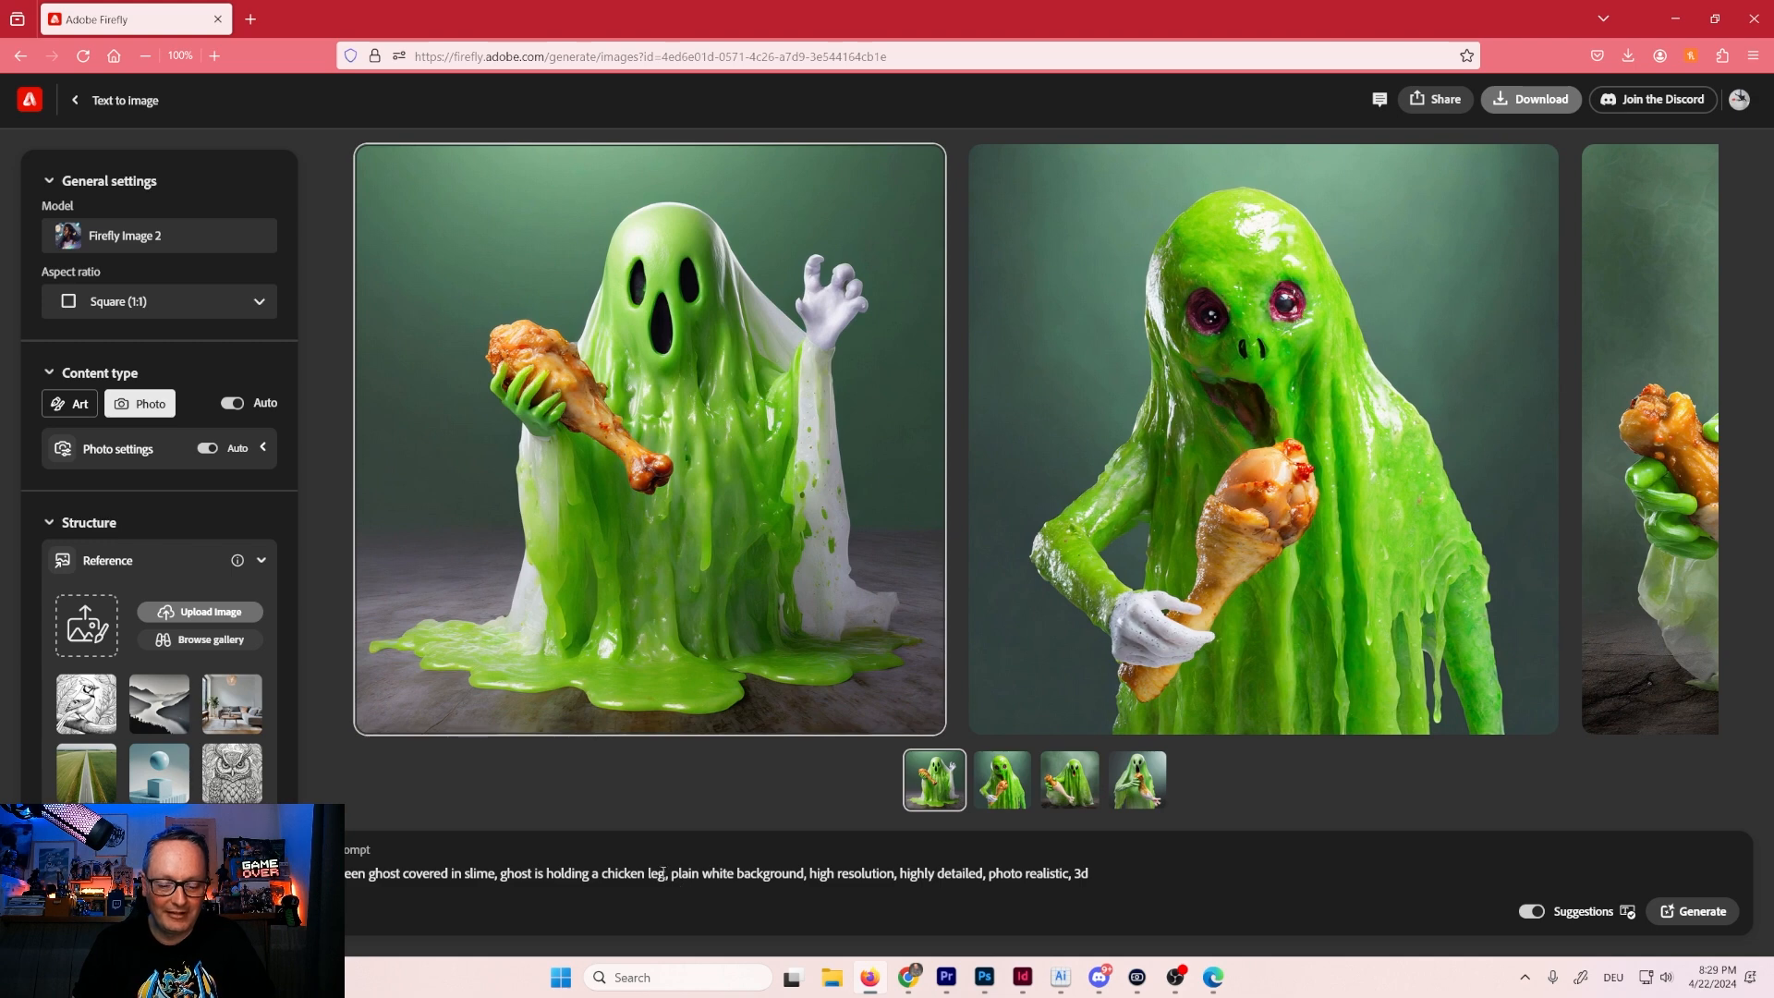
Remove the word "plain" from the ghost prompt so it reads "white background".
click(667, 875)
text(,)
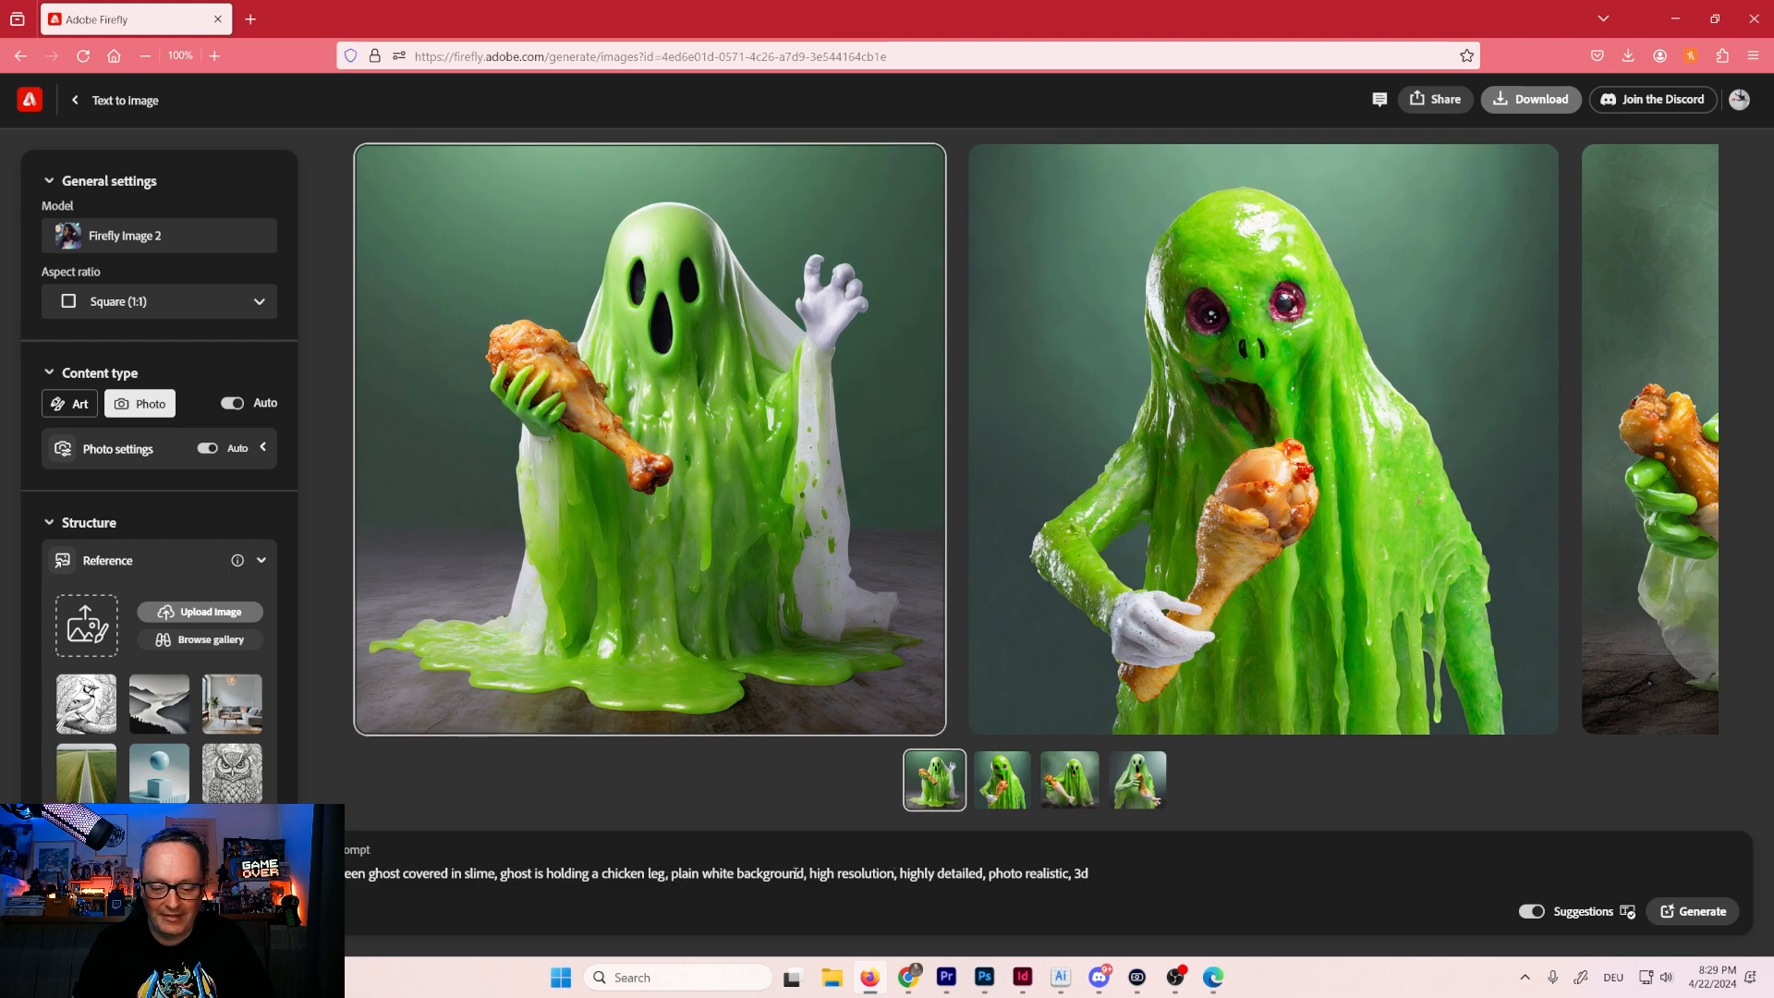
drag(703, 873, 673, 873)
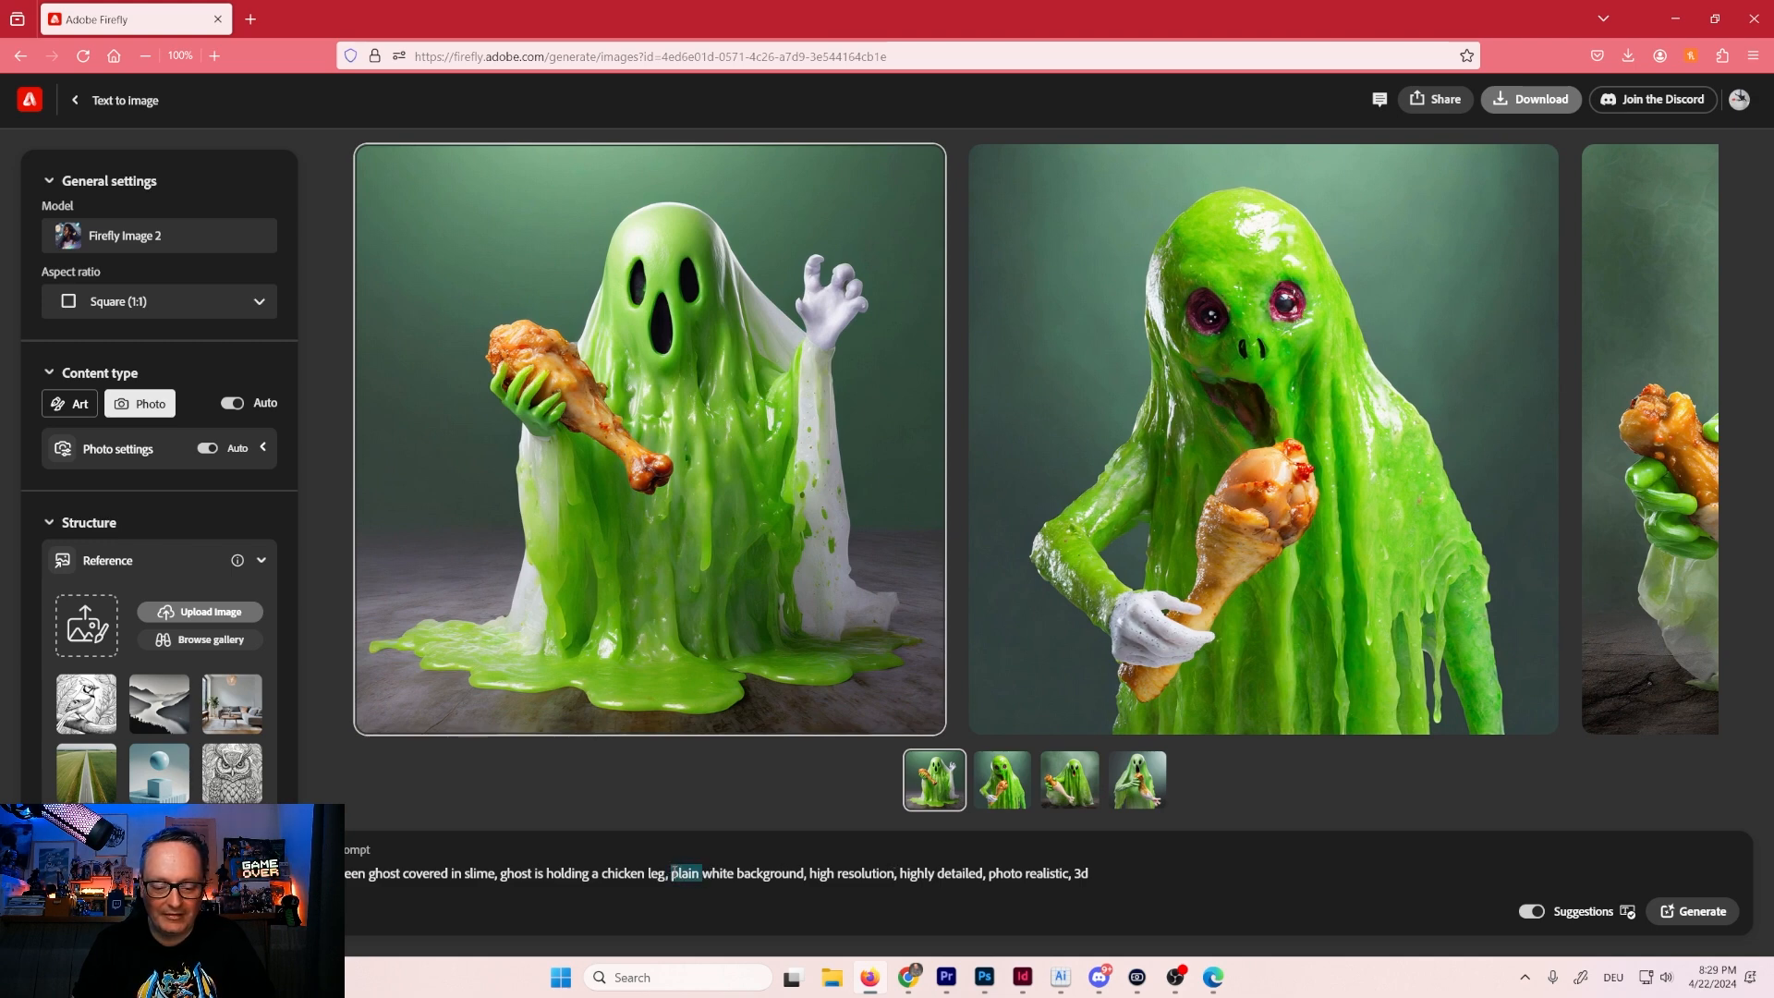
key(BackSpace)
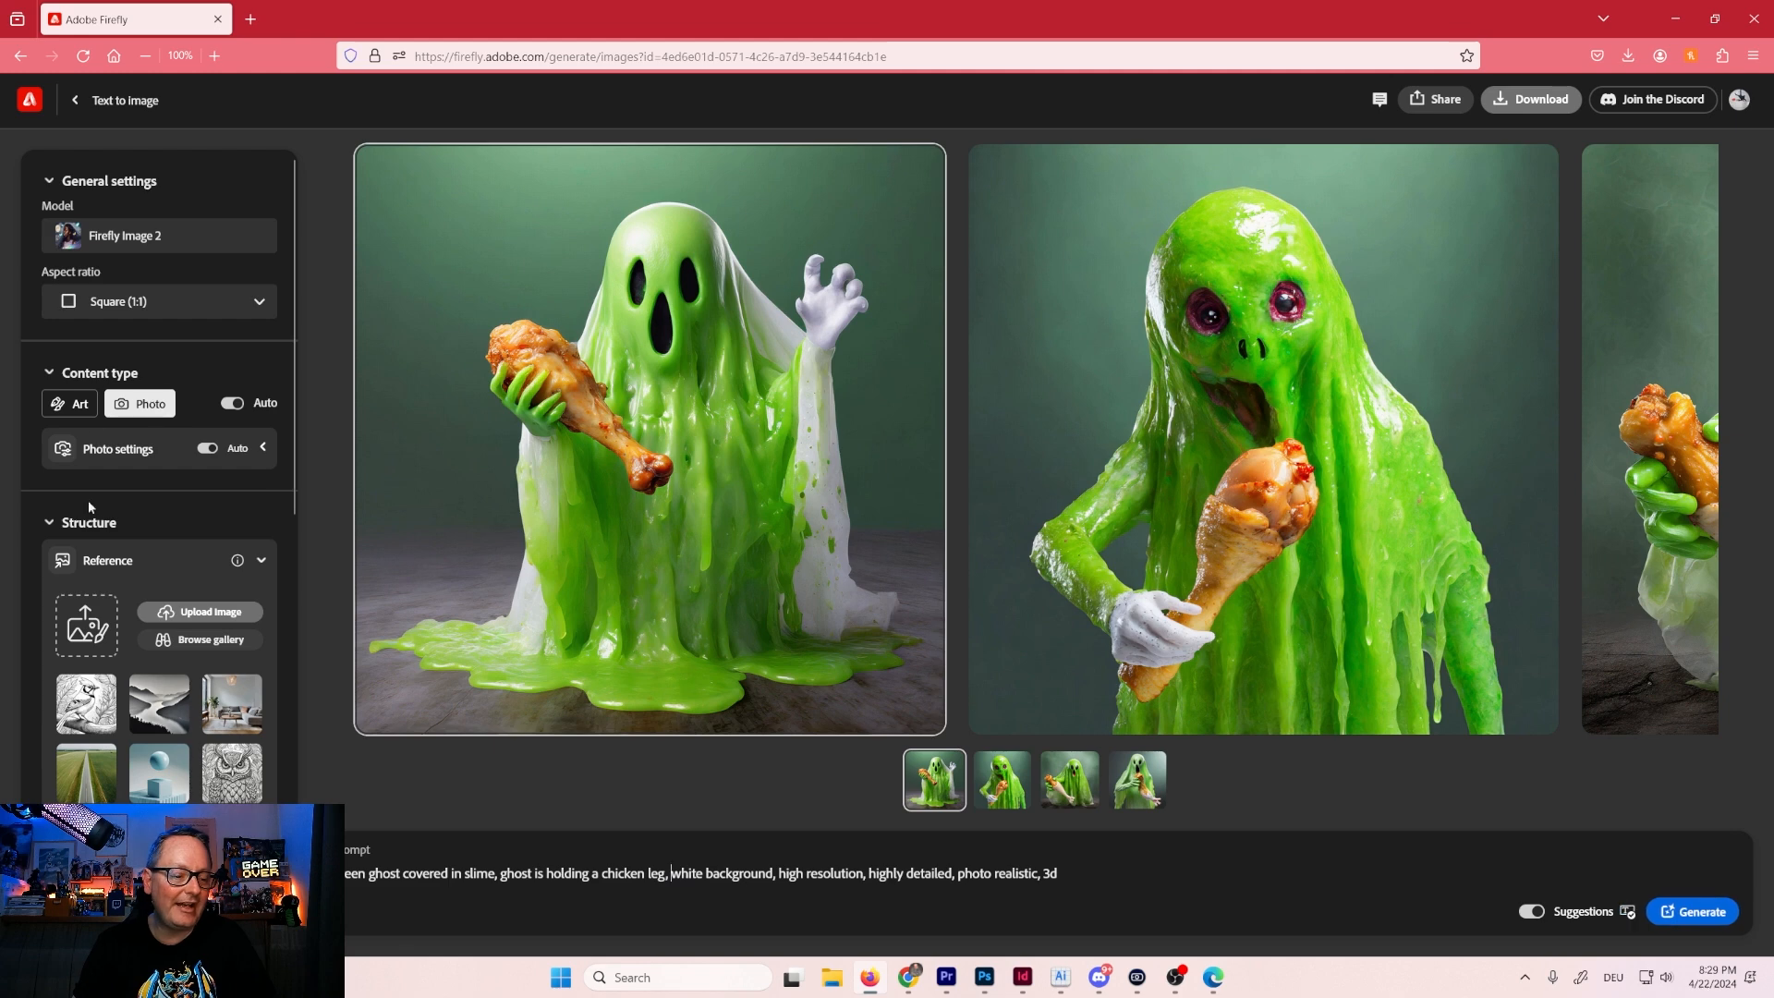
Set the content type to Art and open the file picker for uploading a structure reference image.
click(74, 413)
click(92, 590)
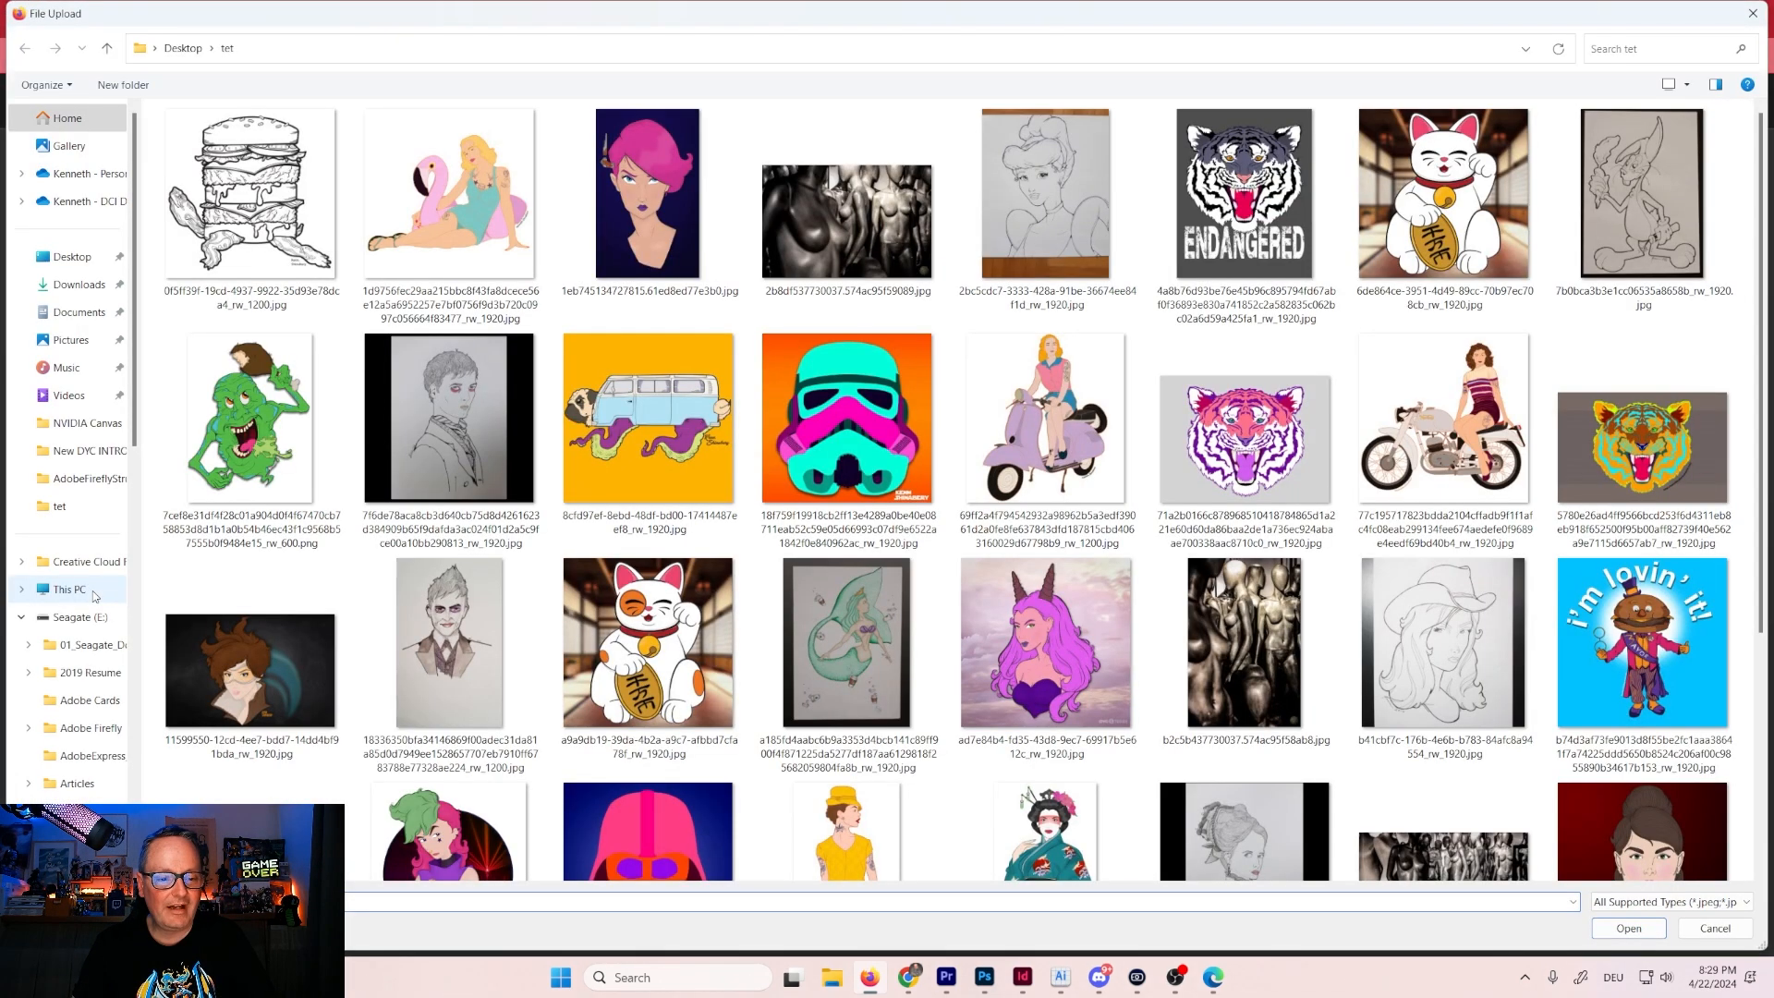
Upload the green slime ghost illustration as the structure reference, accept the image rights notice and generate new images.
double_click(252, 406)
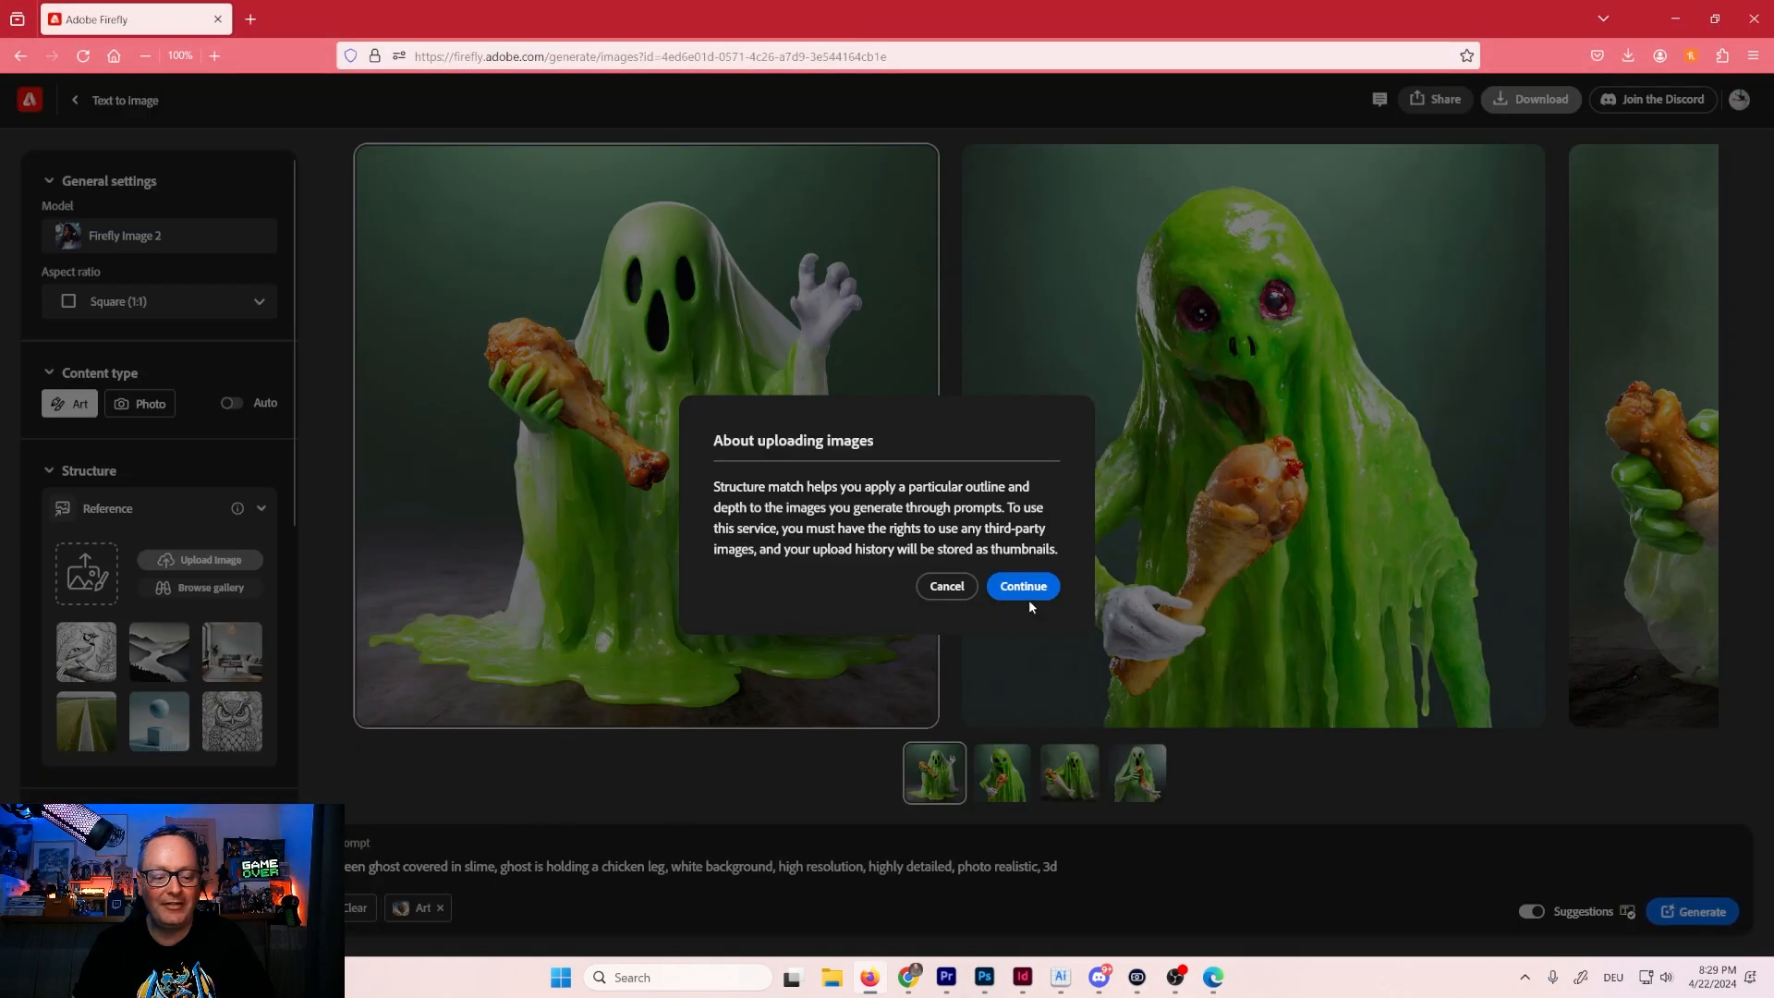
click(1028, 588)
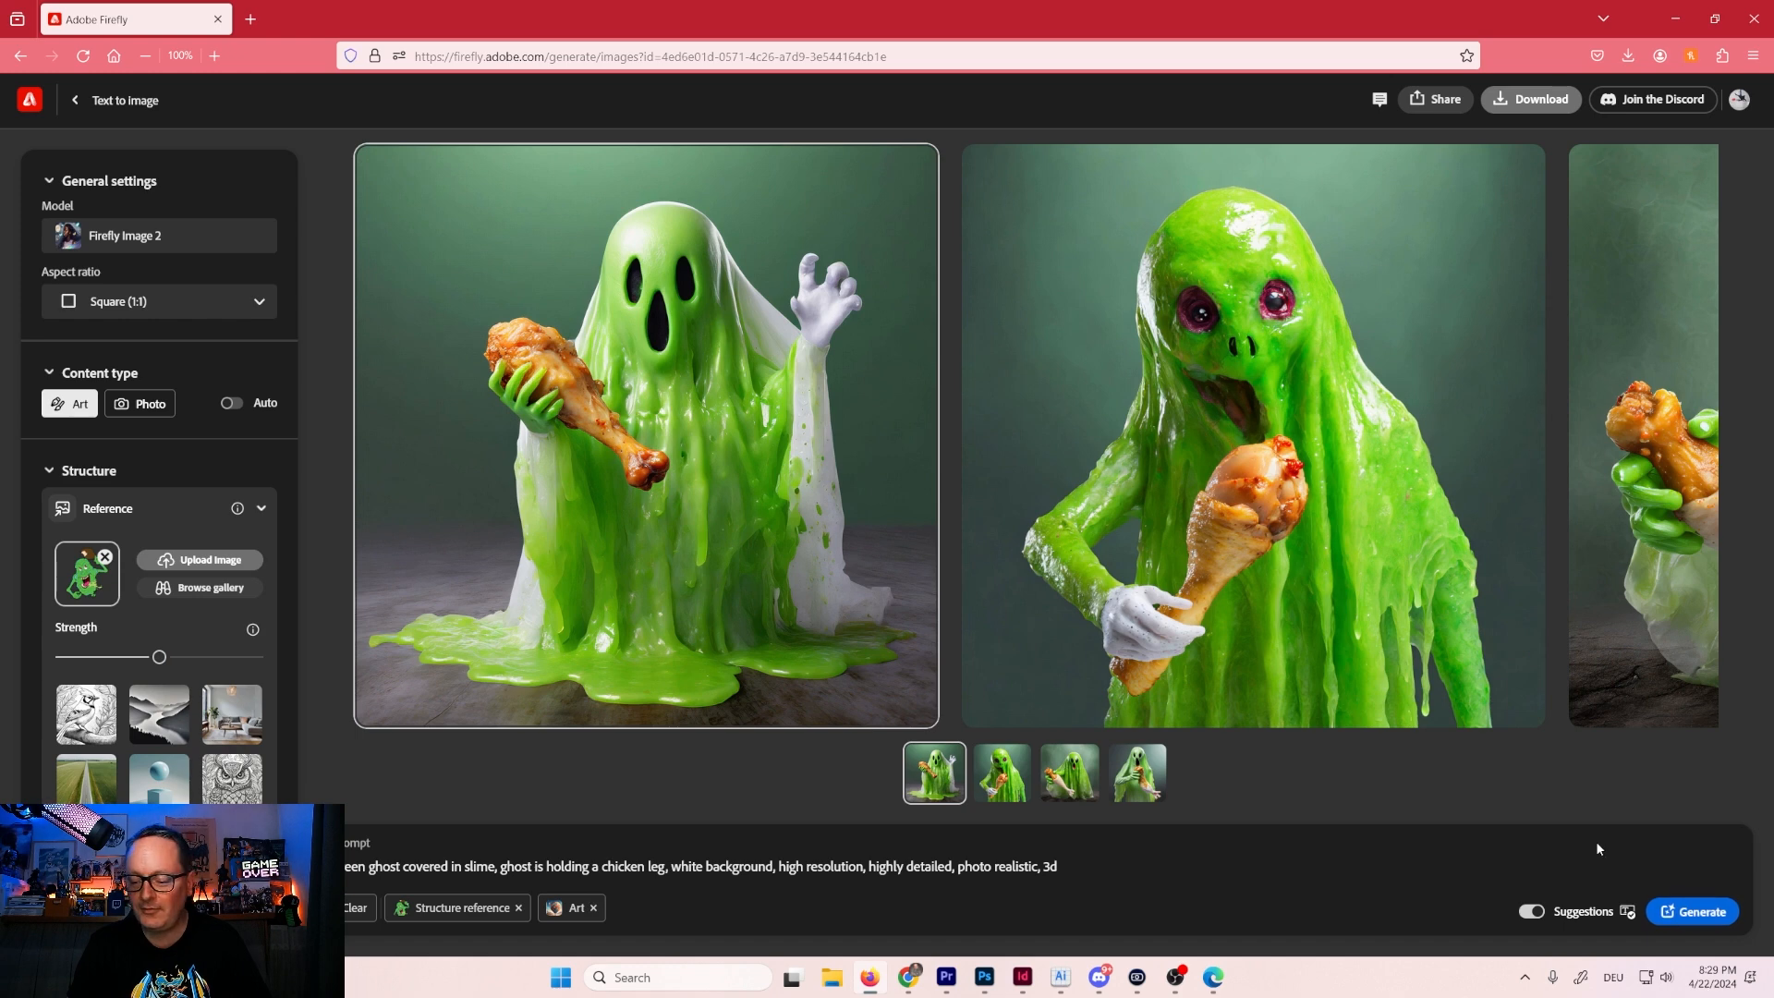
click(1702, 921)
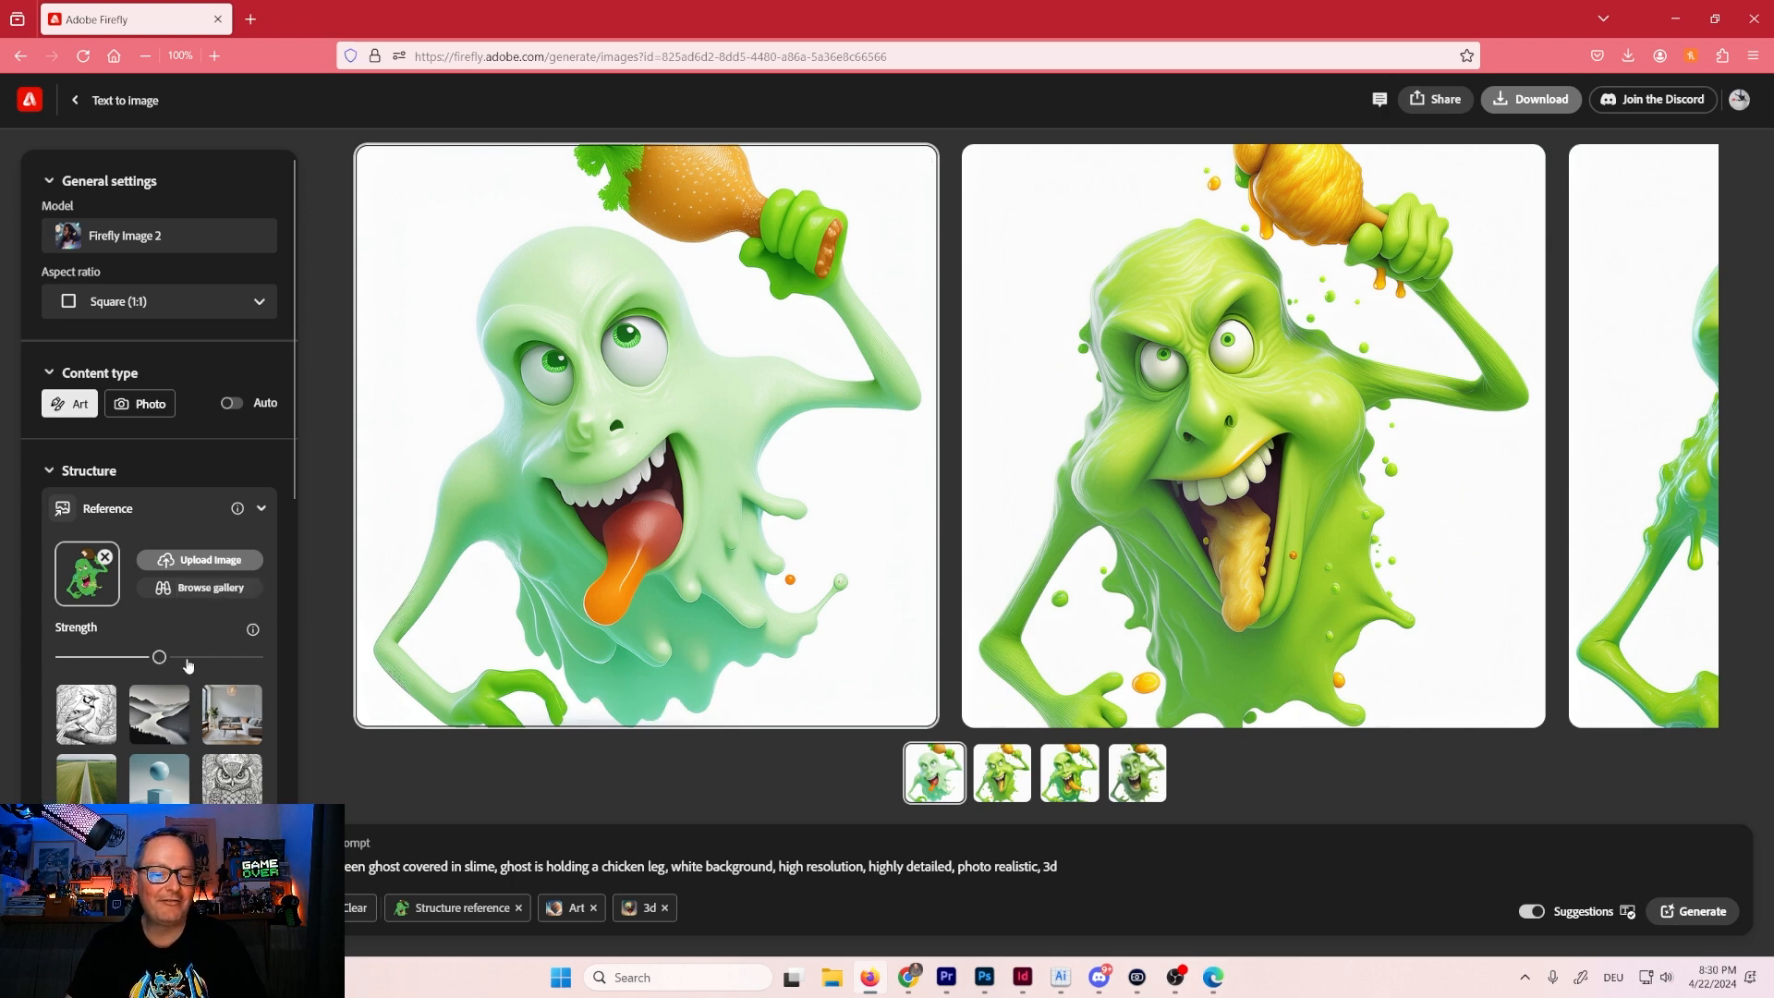
Download the second and third generated ghost images from the enlarged preview, accepting the content credentials notice, and close the preview.
click(790, 536)
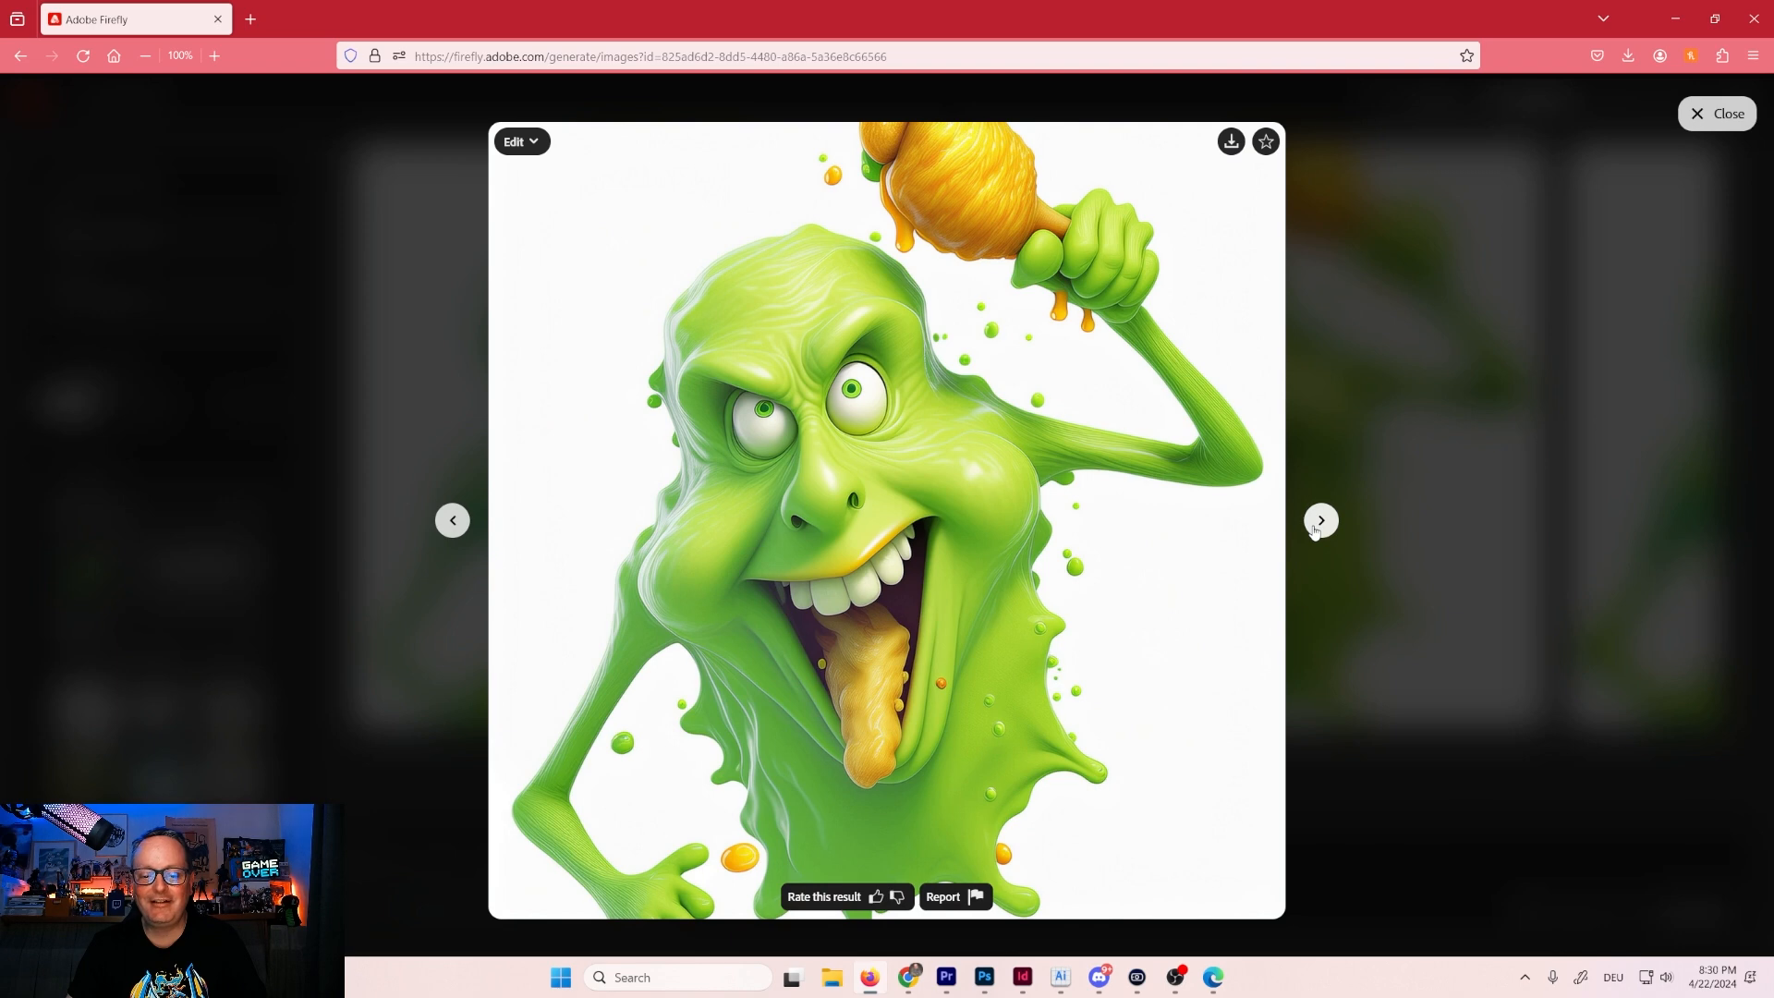
click(1231, 141)
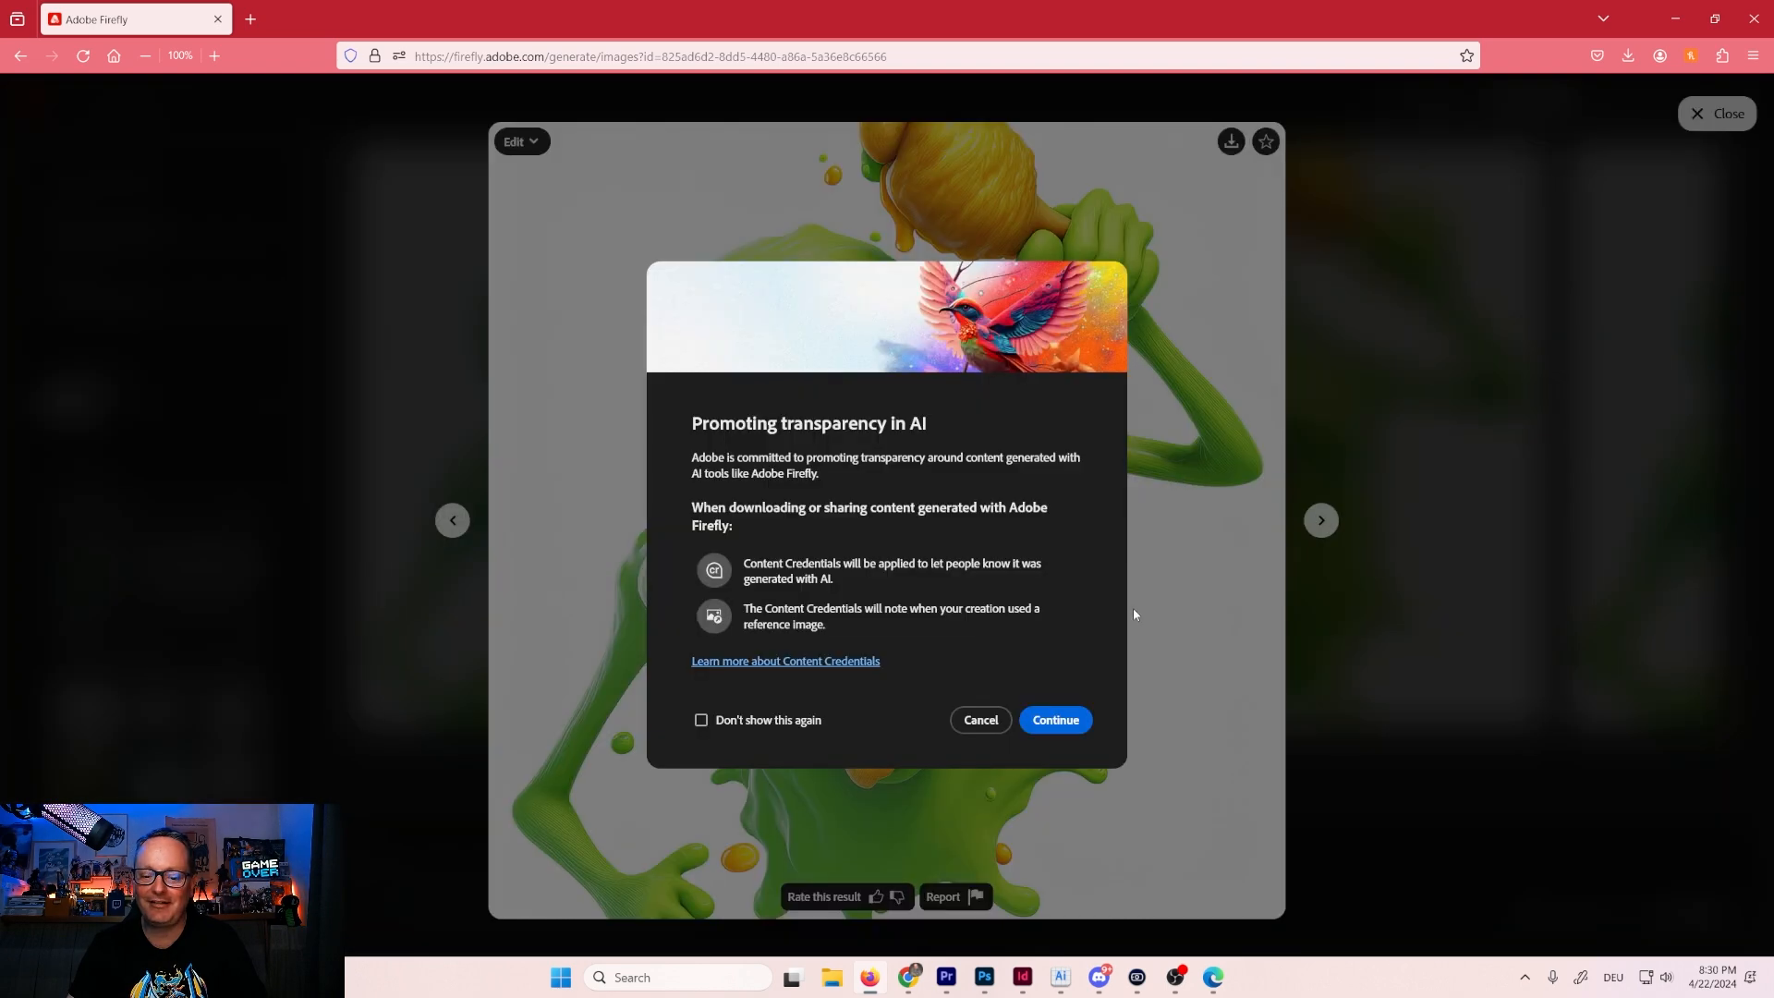
click(1061, 723)
click(1321, 520)
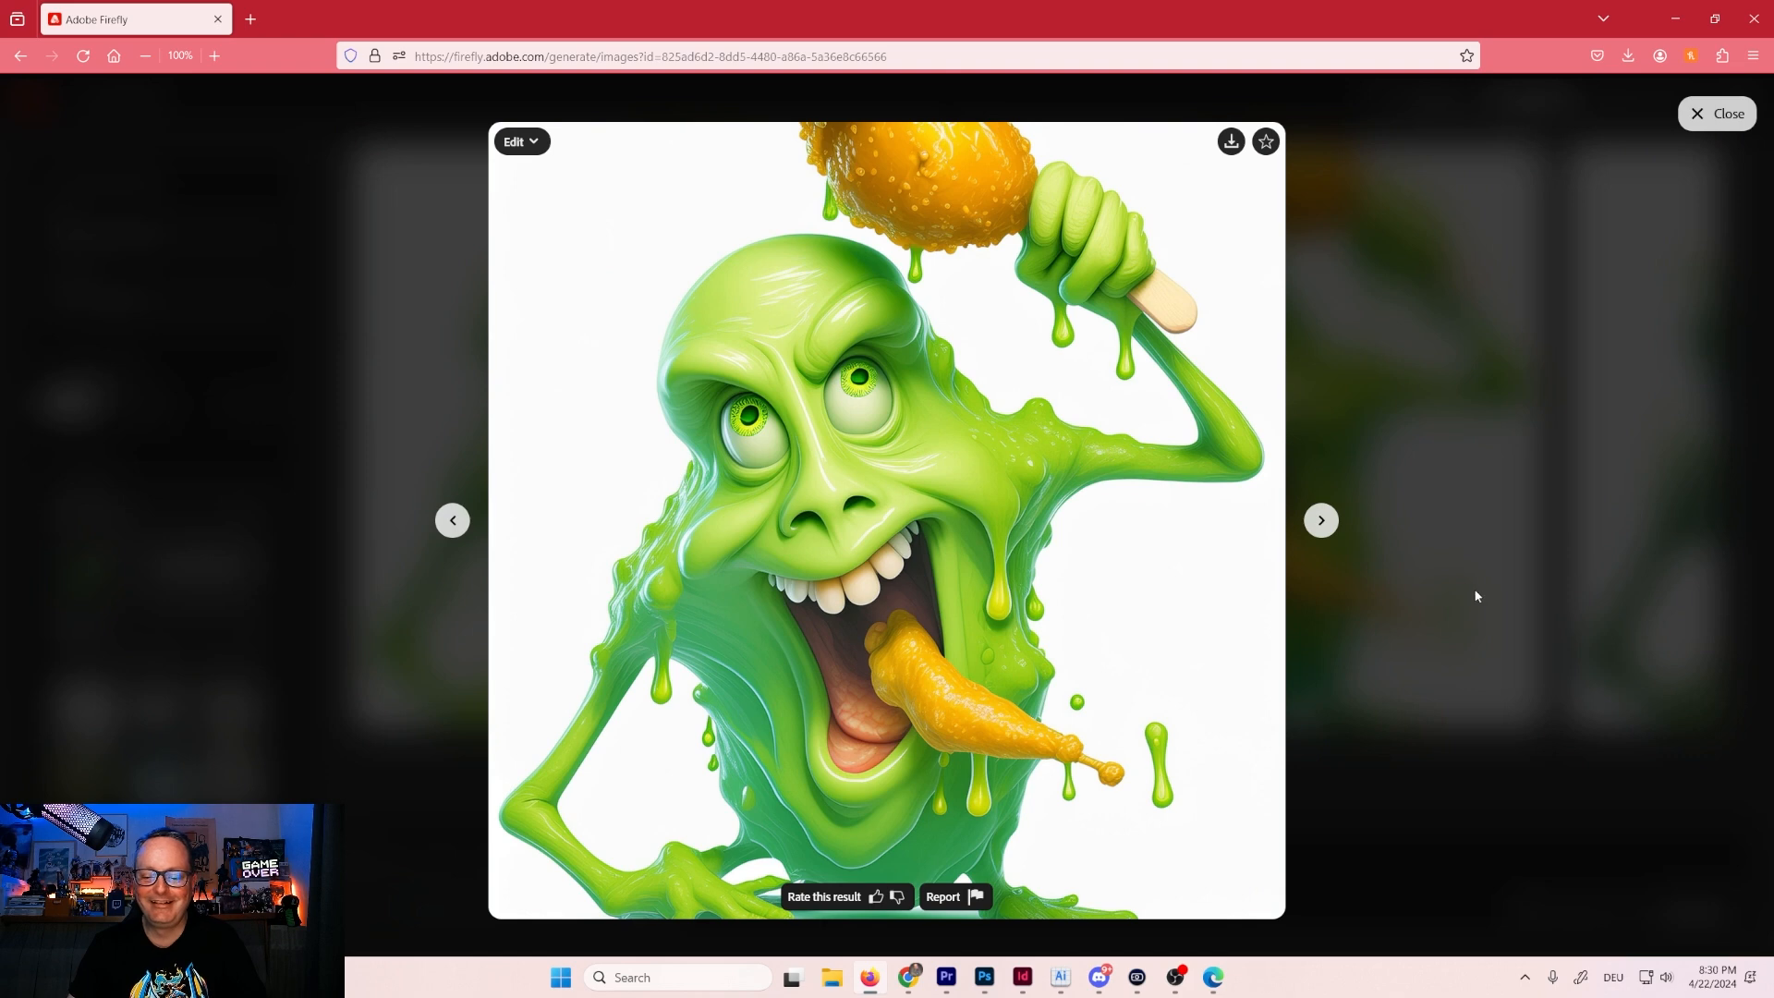
click(1230, 142)
click(1053, 720)
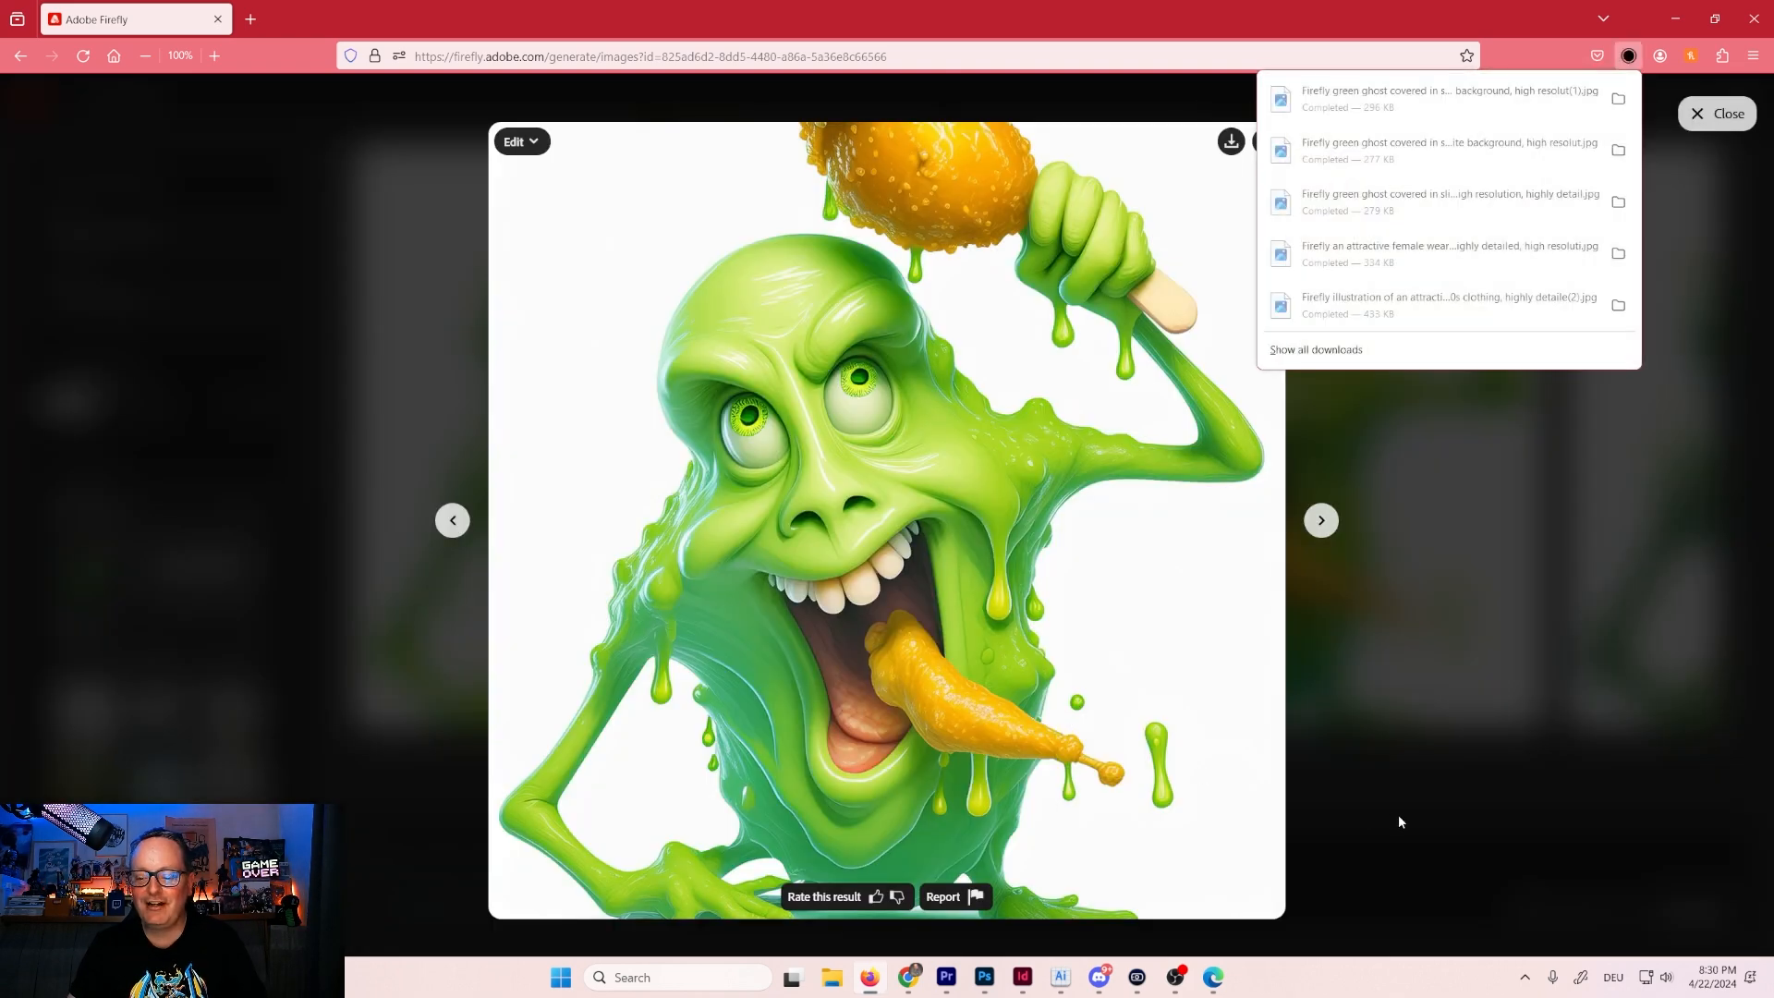
click(1399, 817)
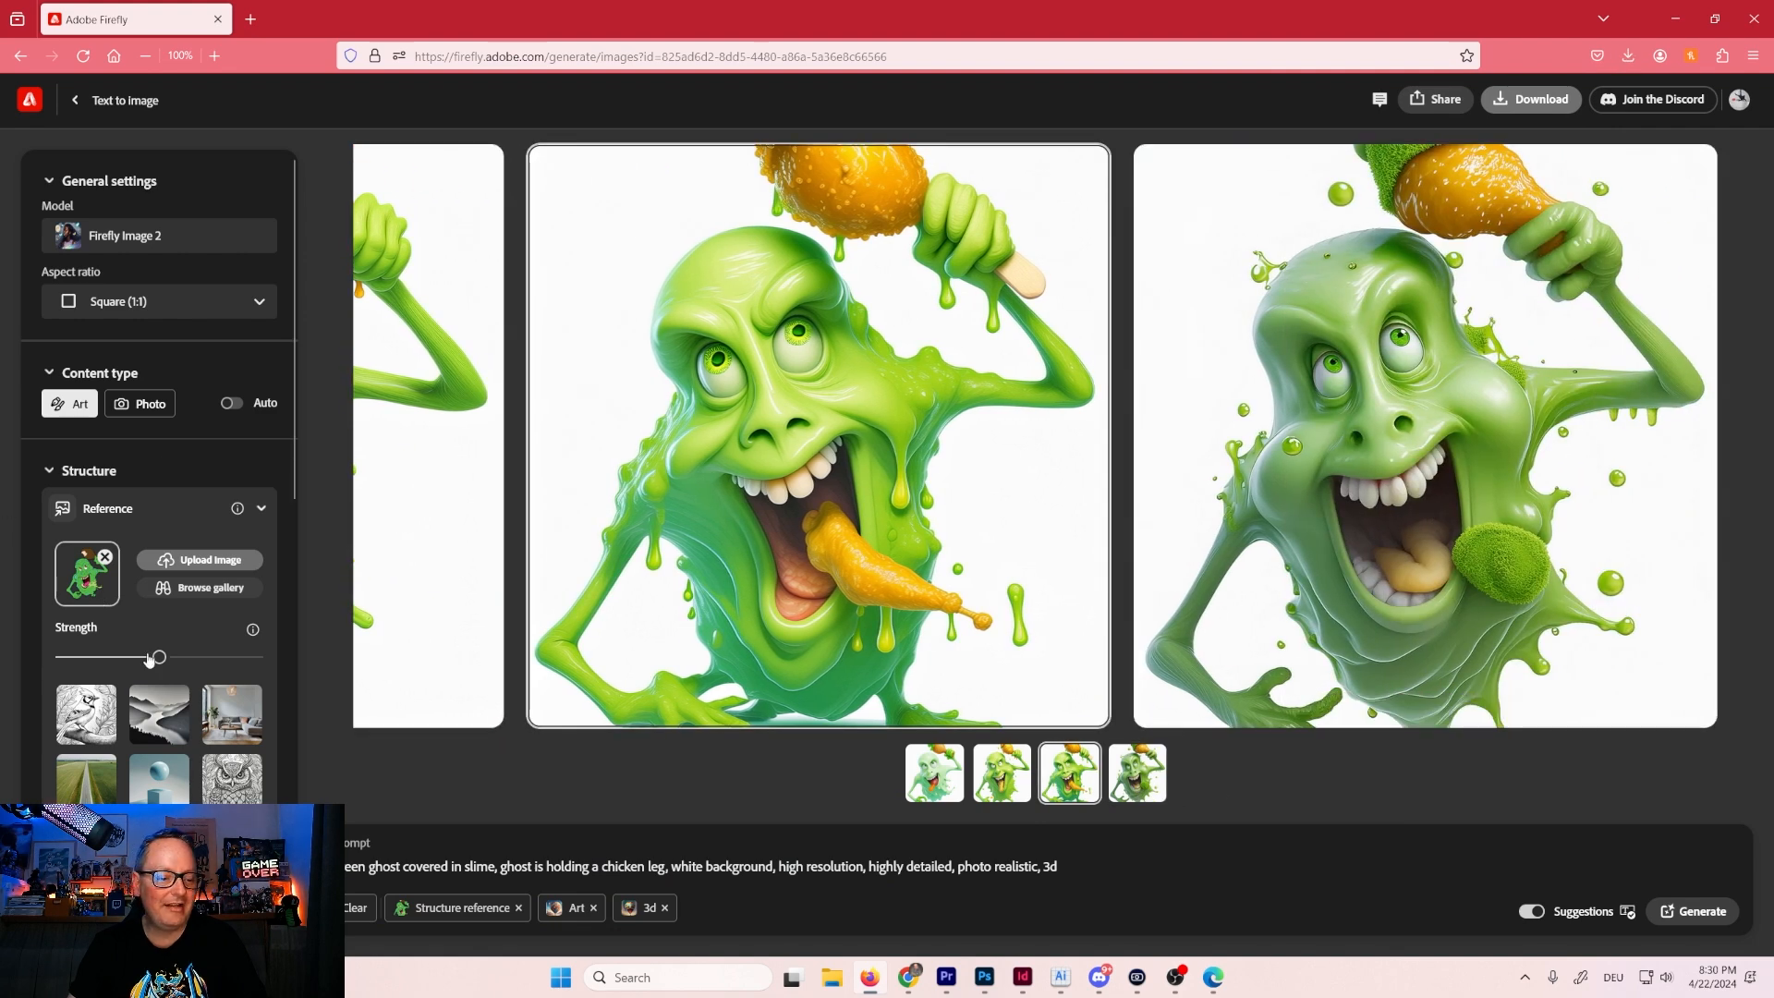
Raise the structure reference strength to its maximum and regenerate the ghost images.
drag(171, 660, 256, 658)
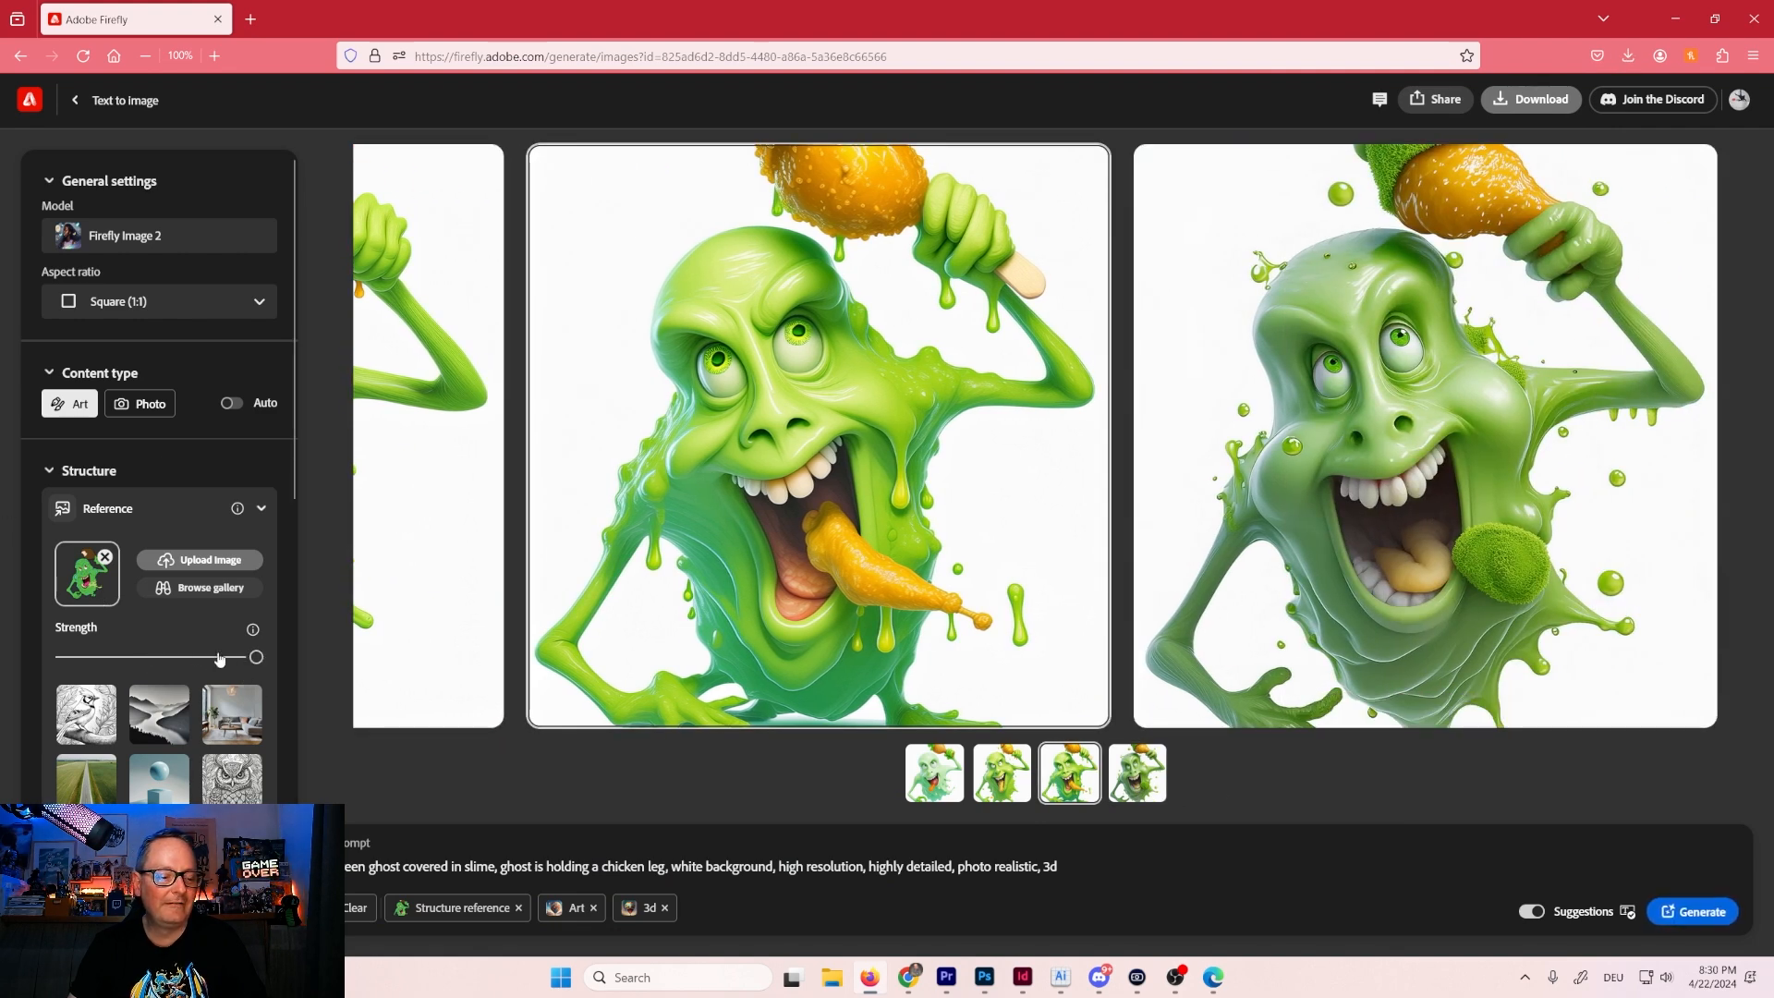
click(1692, 917)
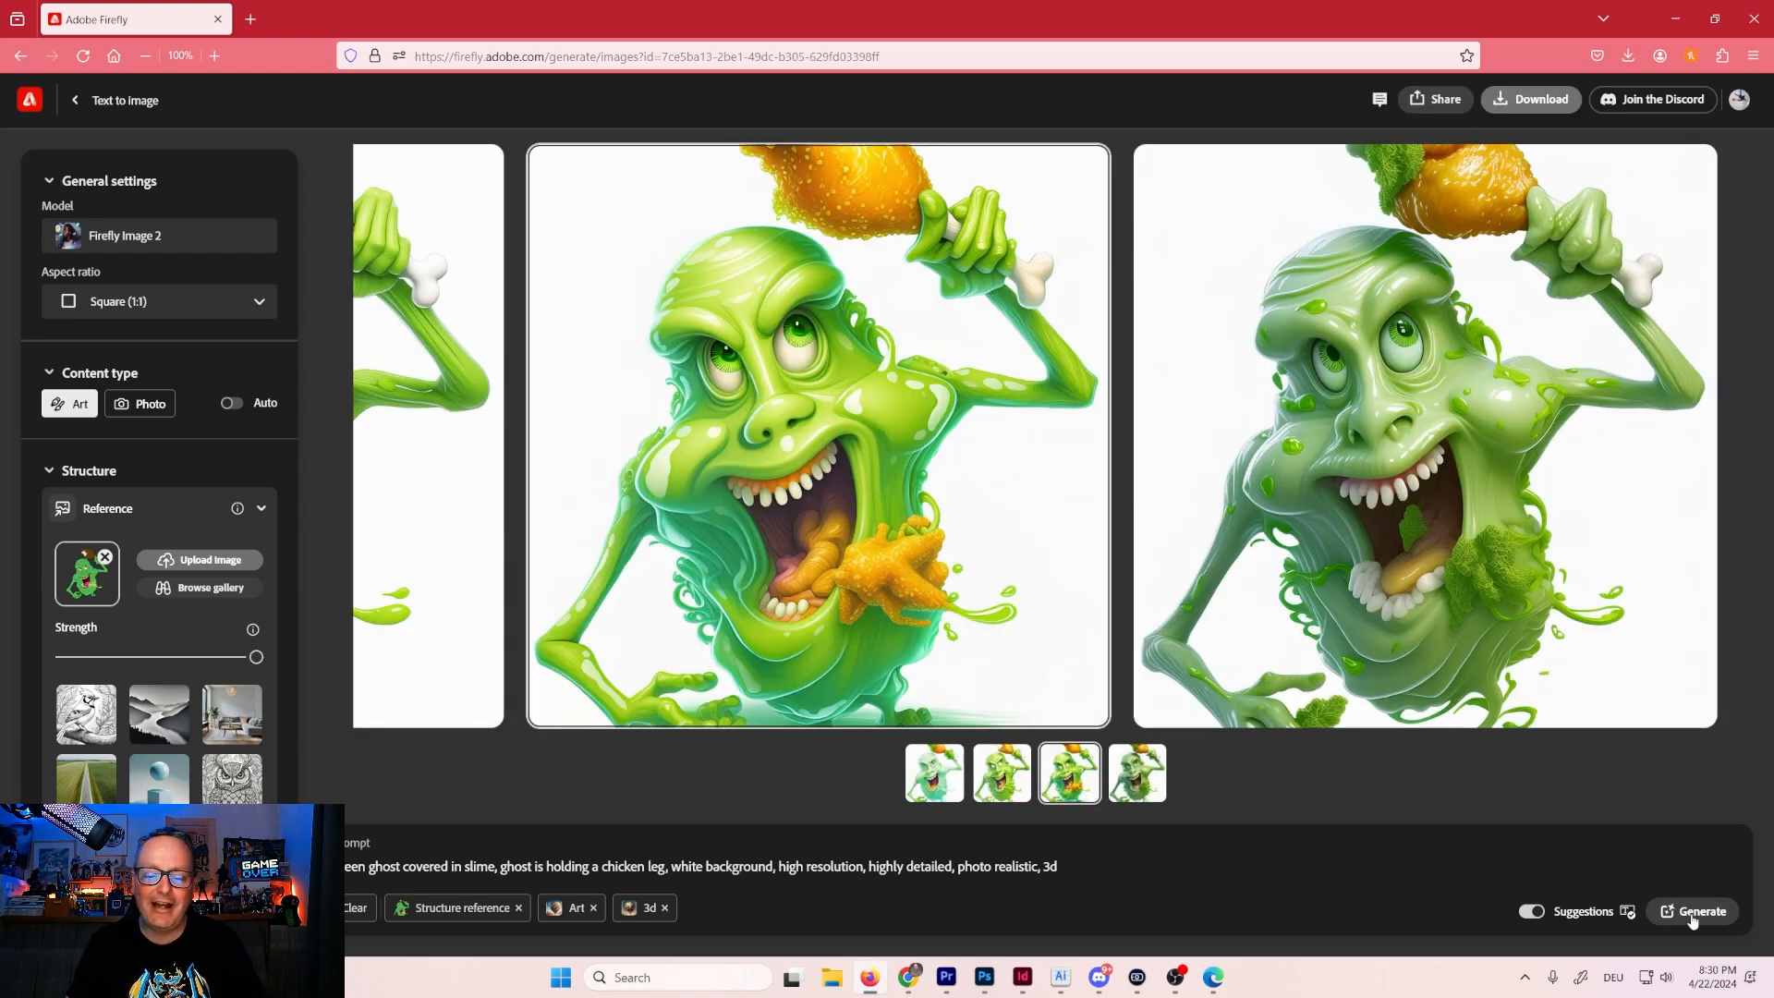
Enlarge the new results and download the second ghost image, accepting the content credentials notice.
click(924, 774)
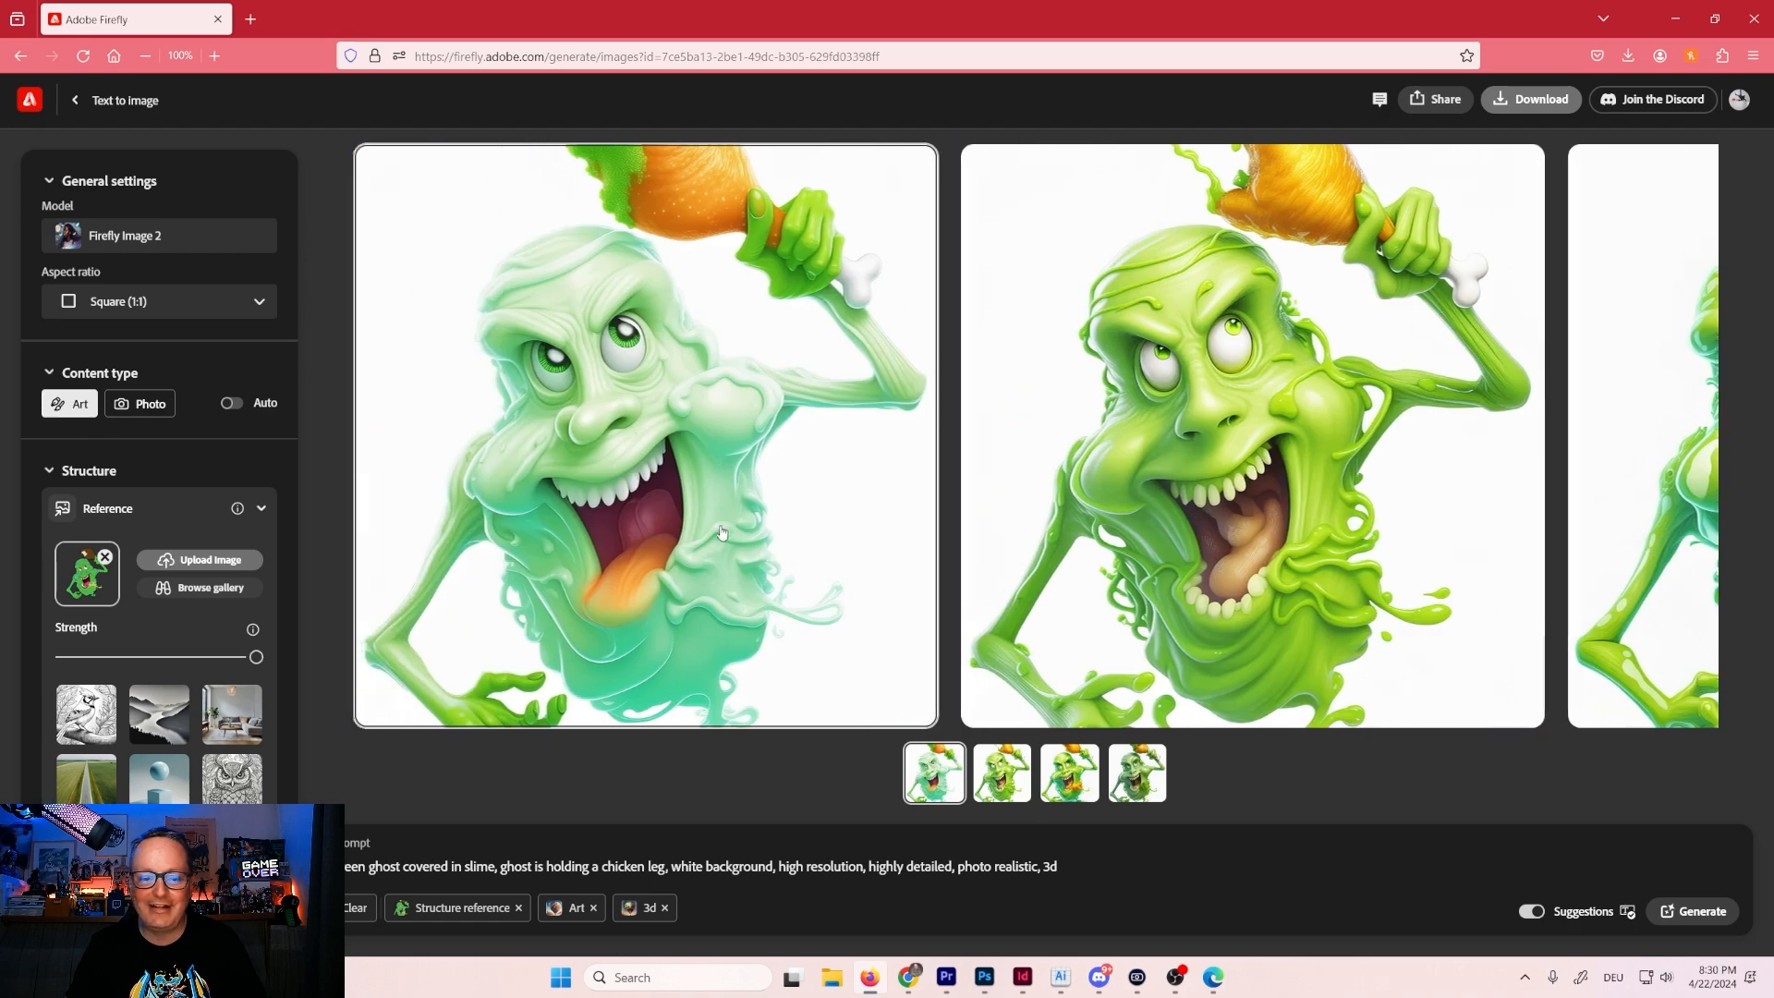
click(718, 523)
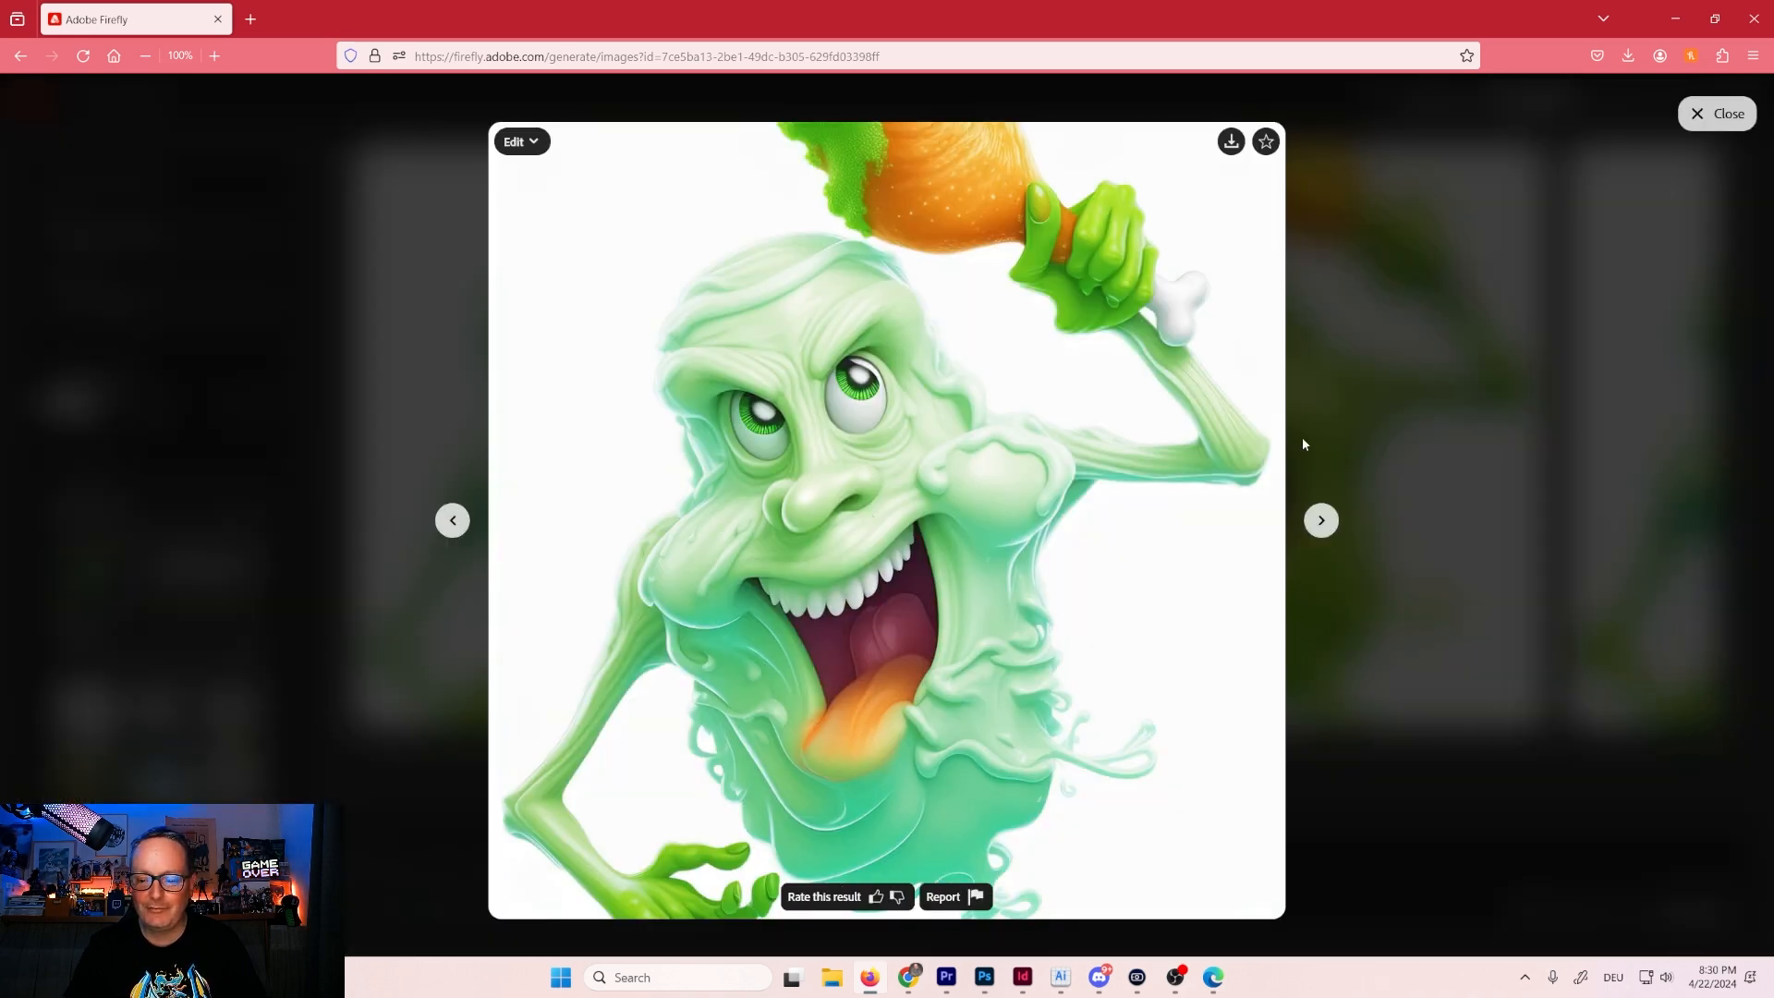
click(1321, 521)
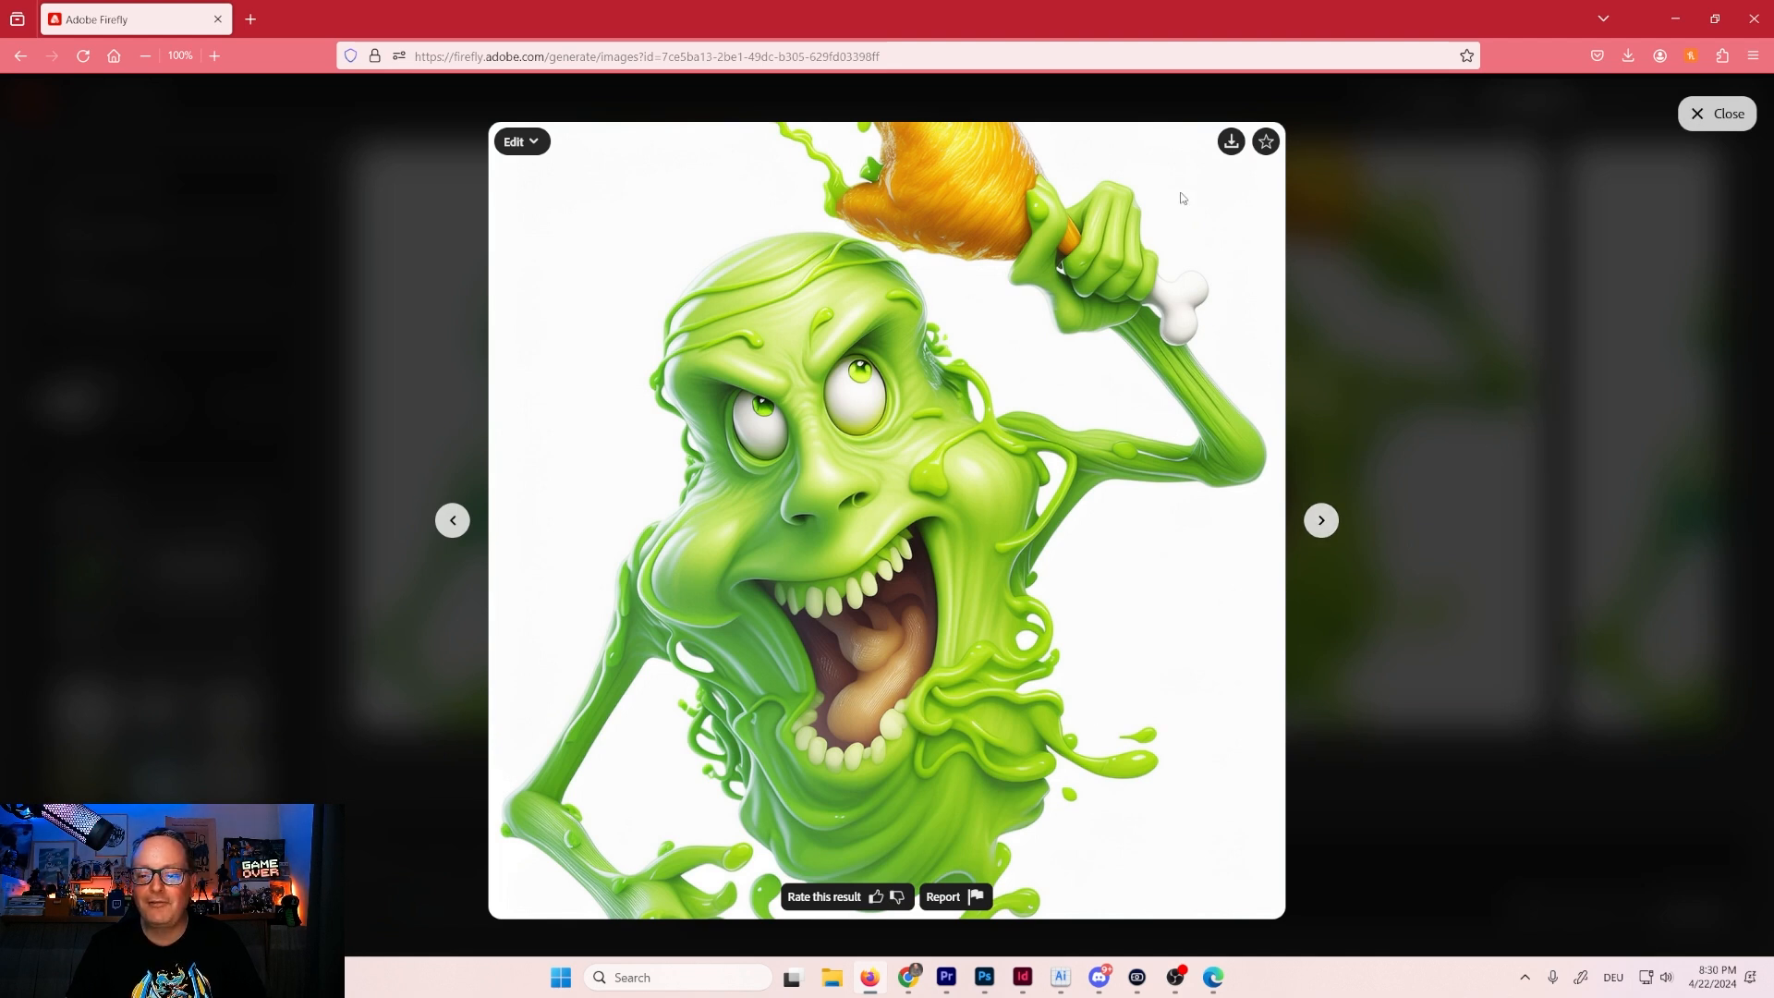
click(1234, 143)
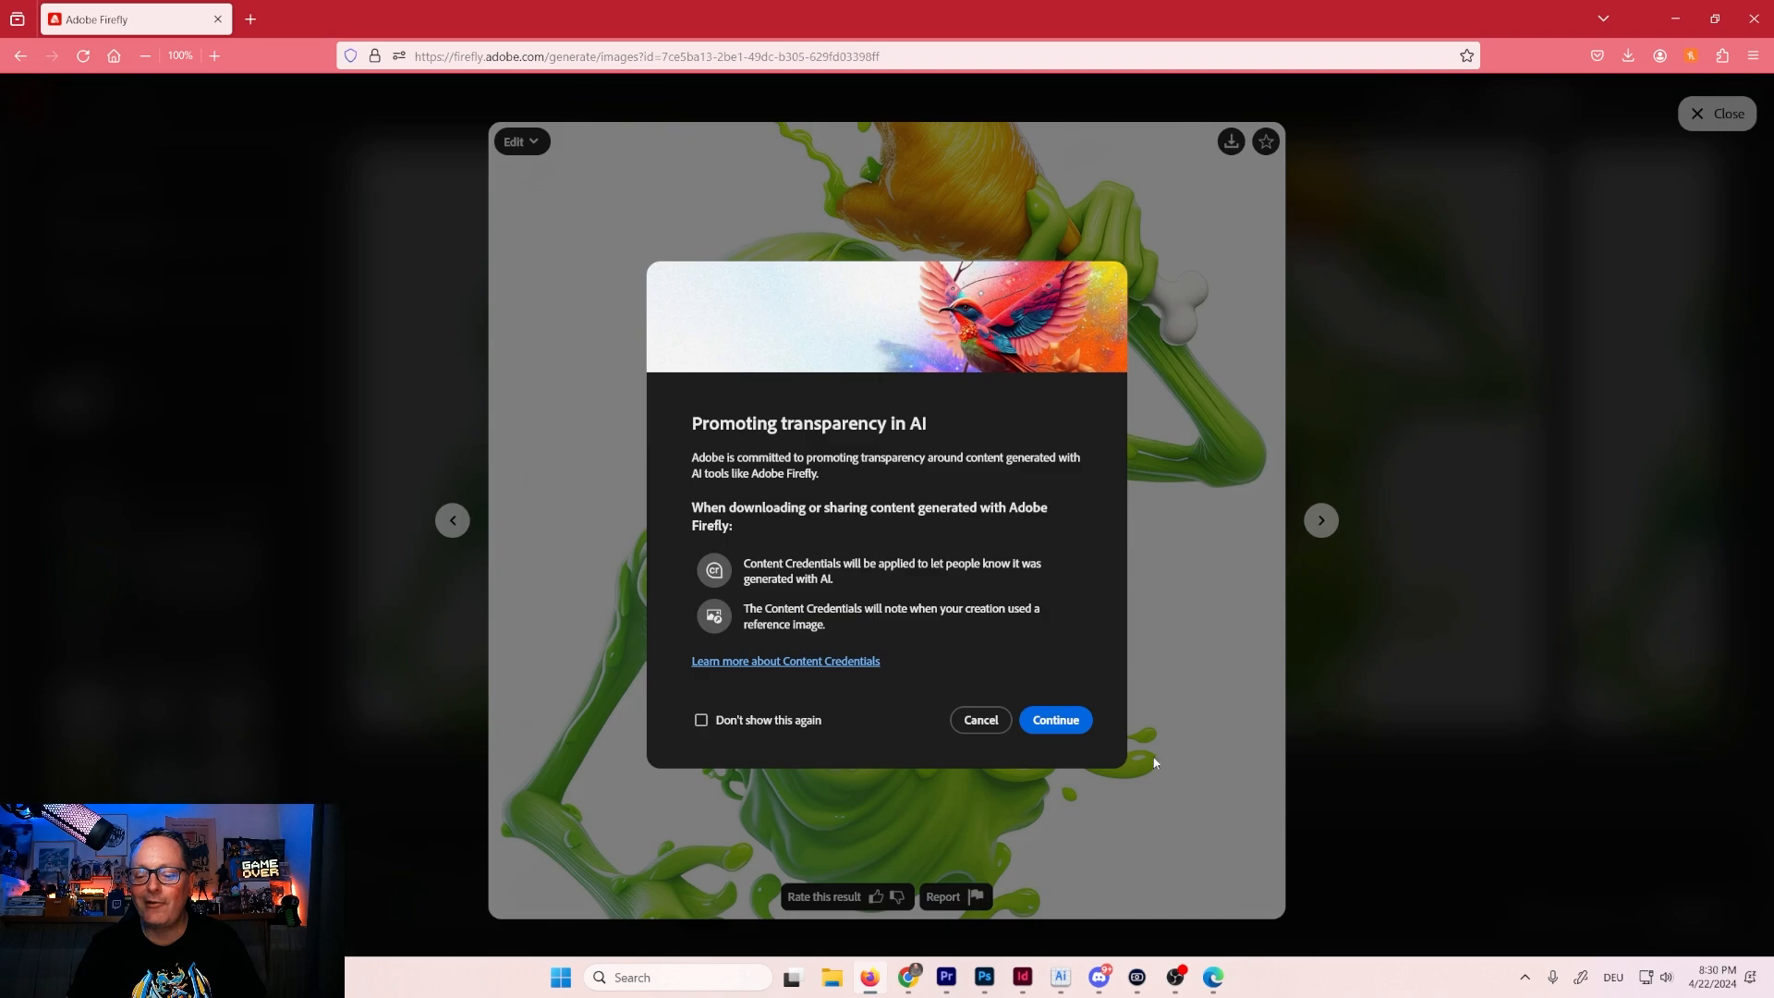
click(1056, 723)
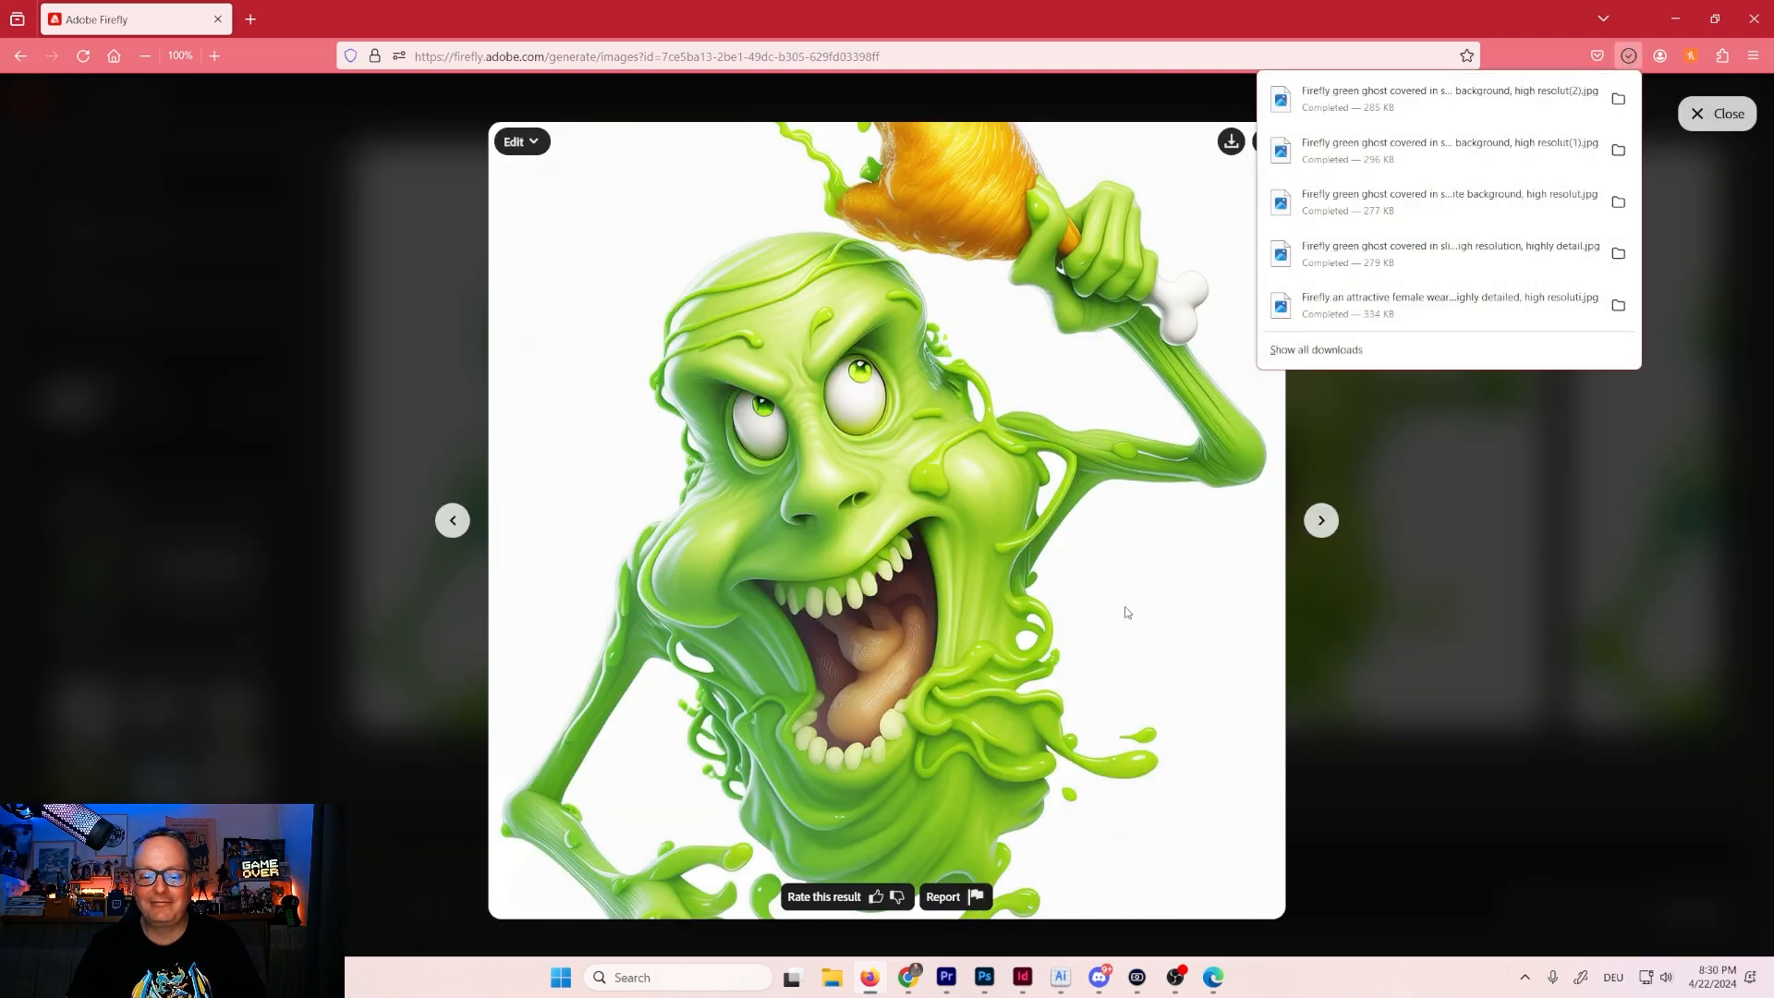
Examine the third and fourth full-strength ghost variations in the enlarged preview and close it.
click(1321, 520)
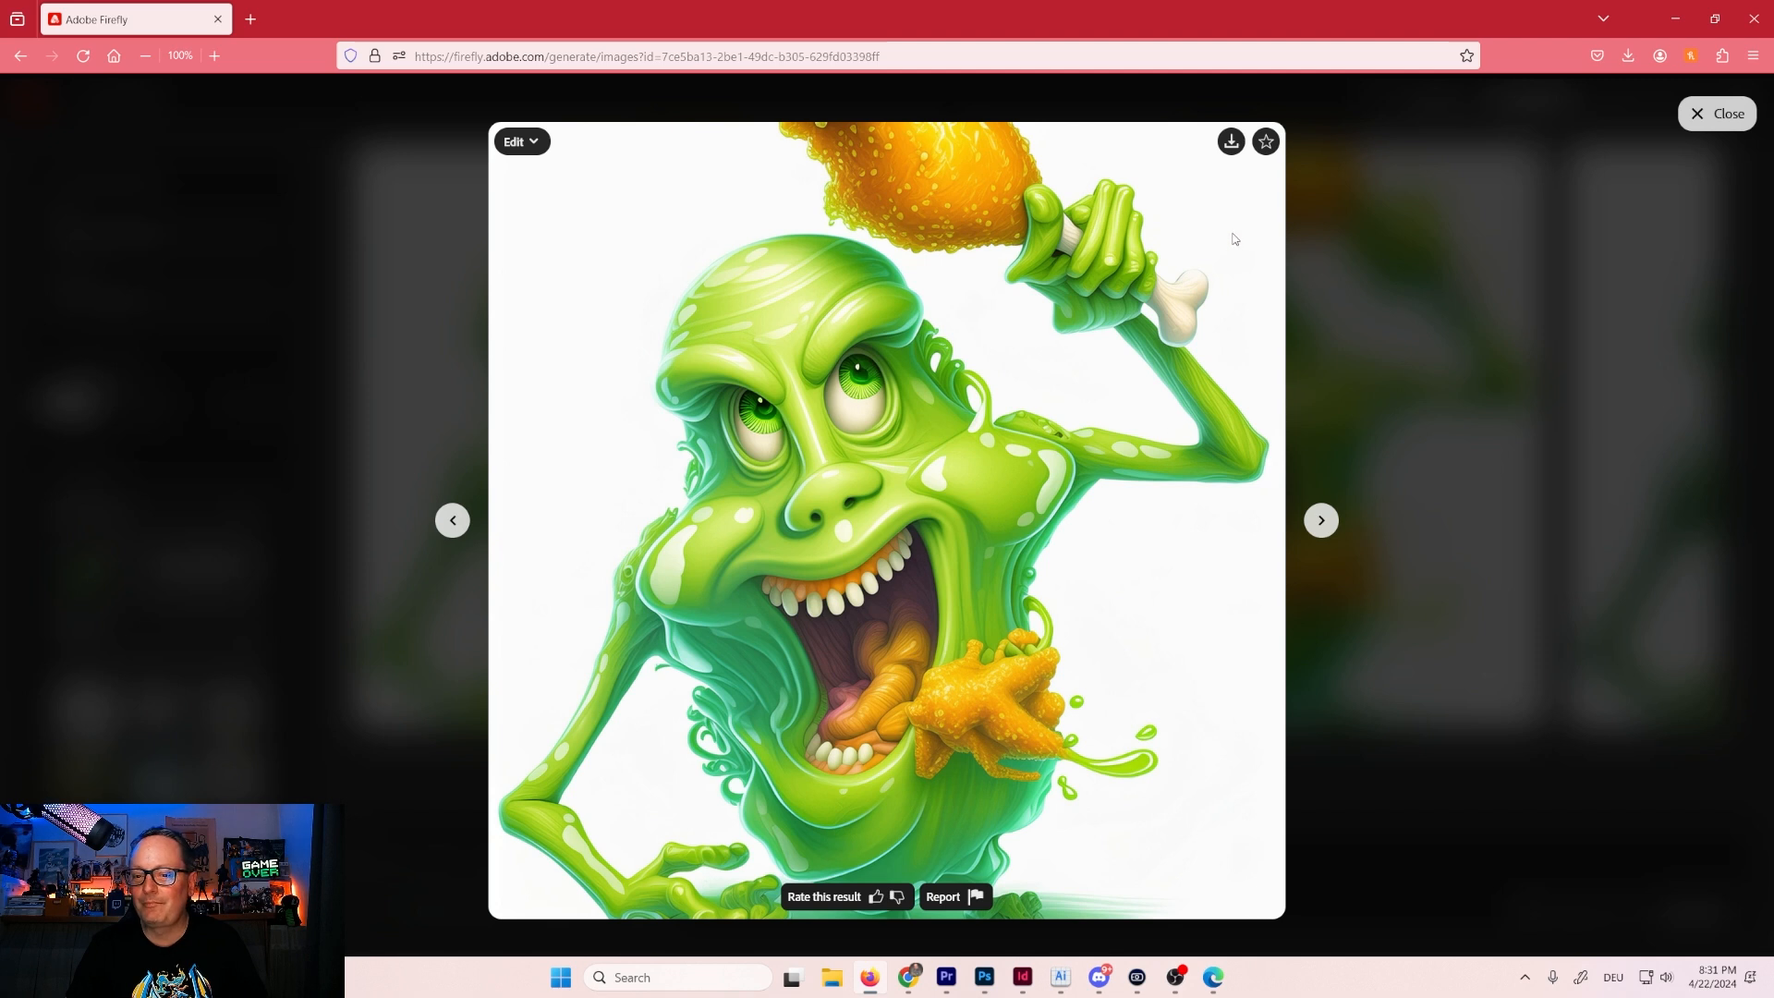
click(1320, 520)
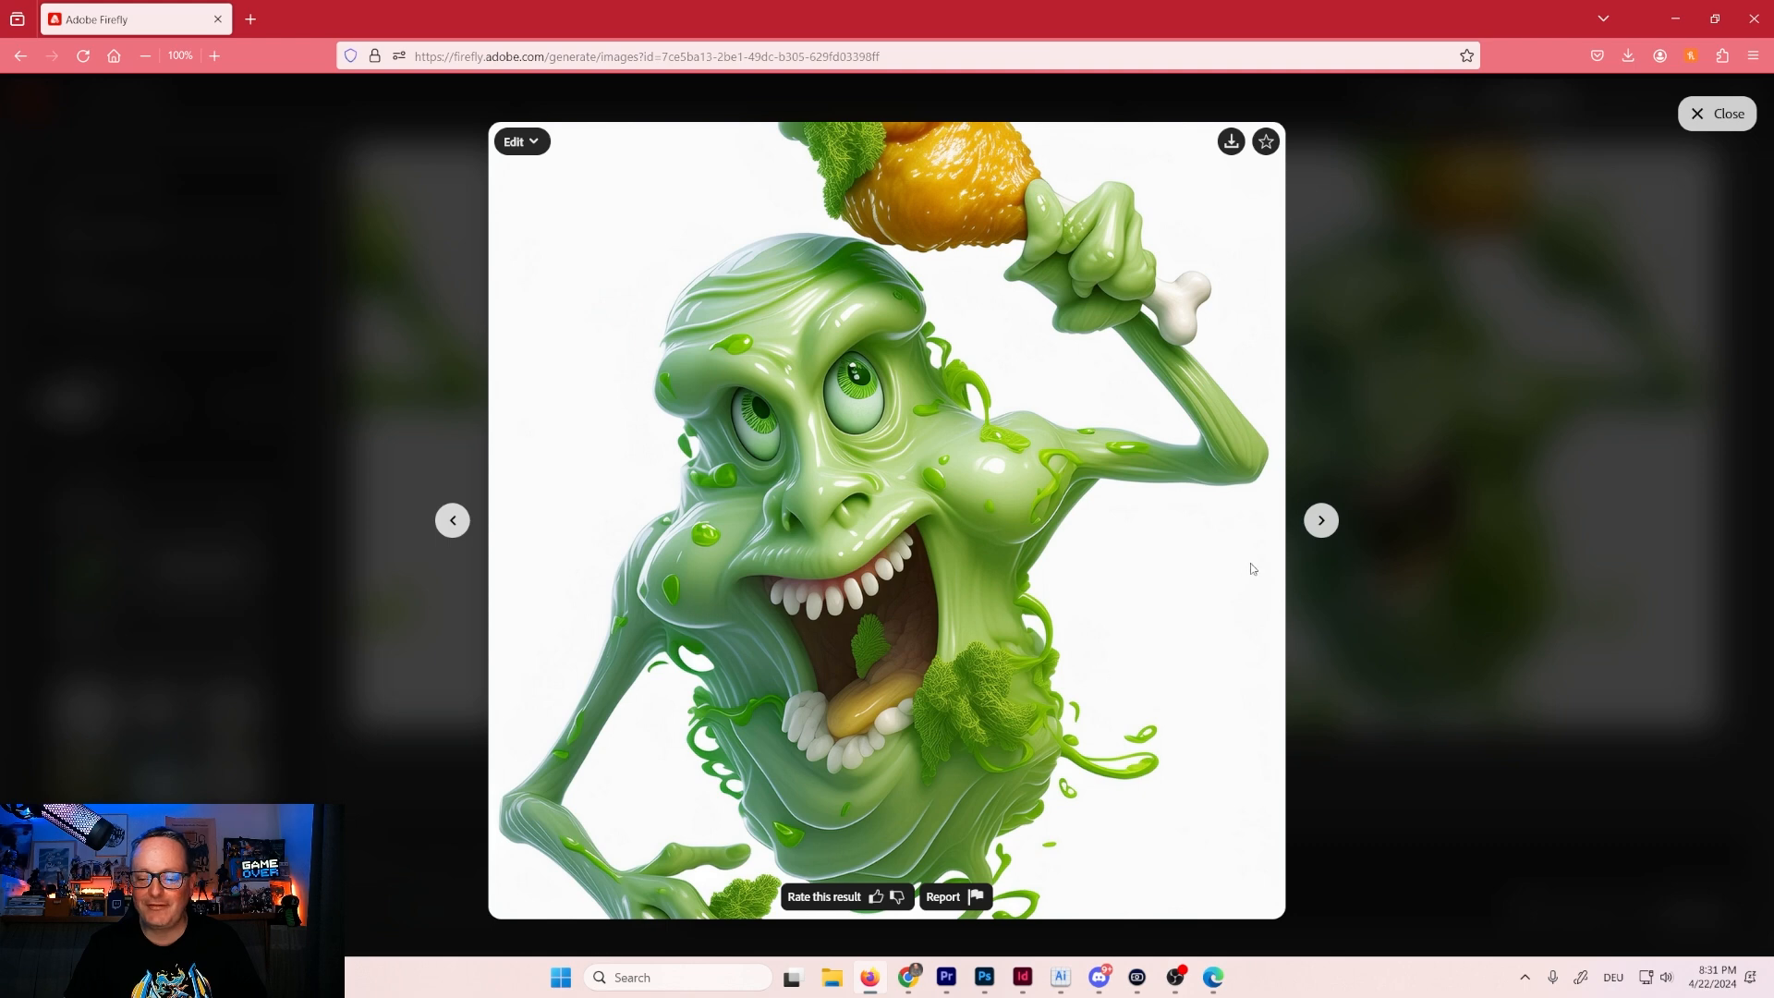
click(1321, 520)
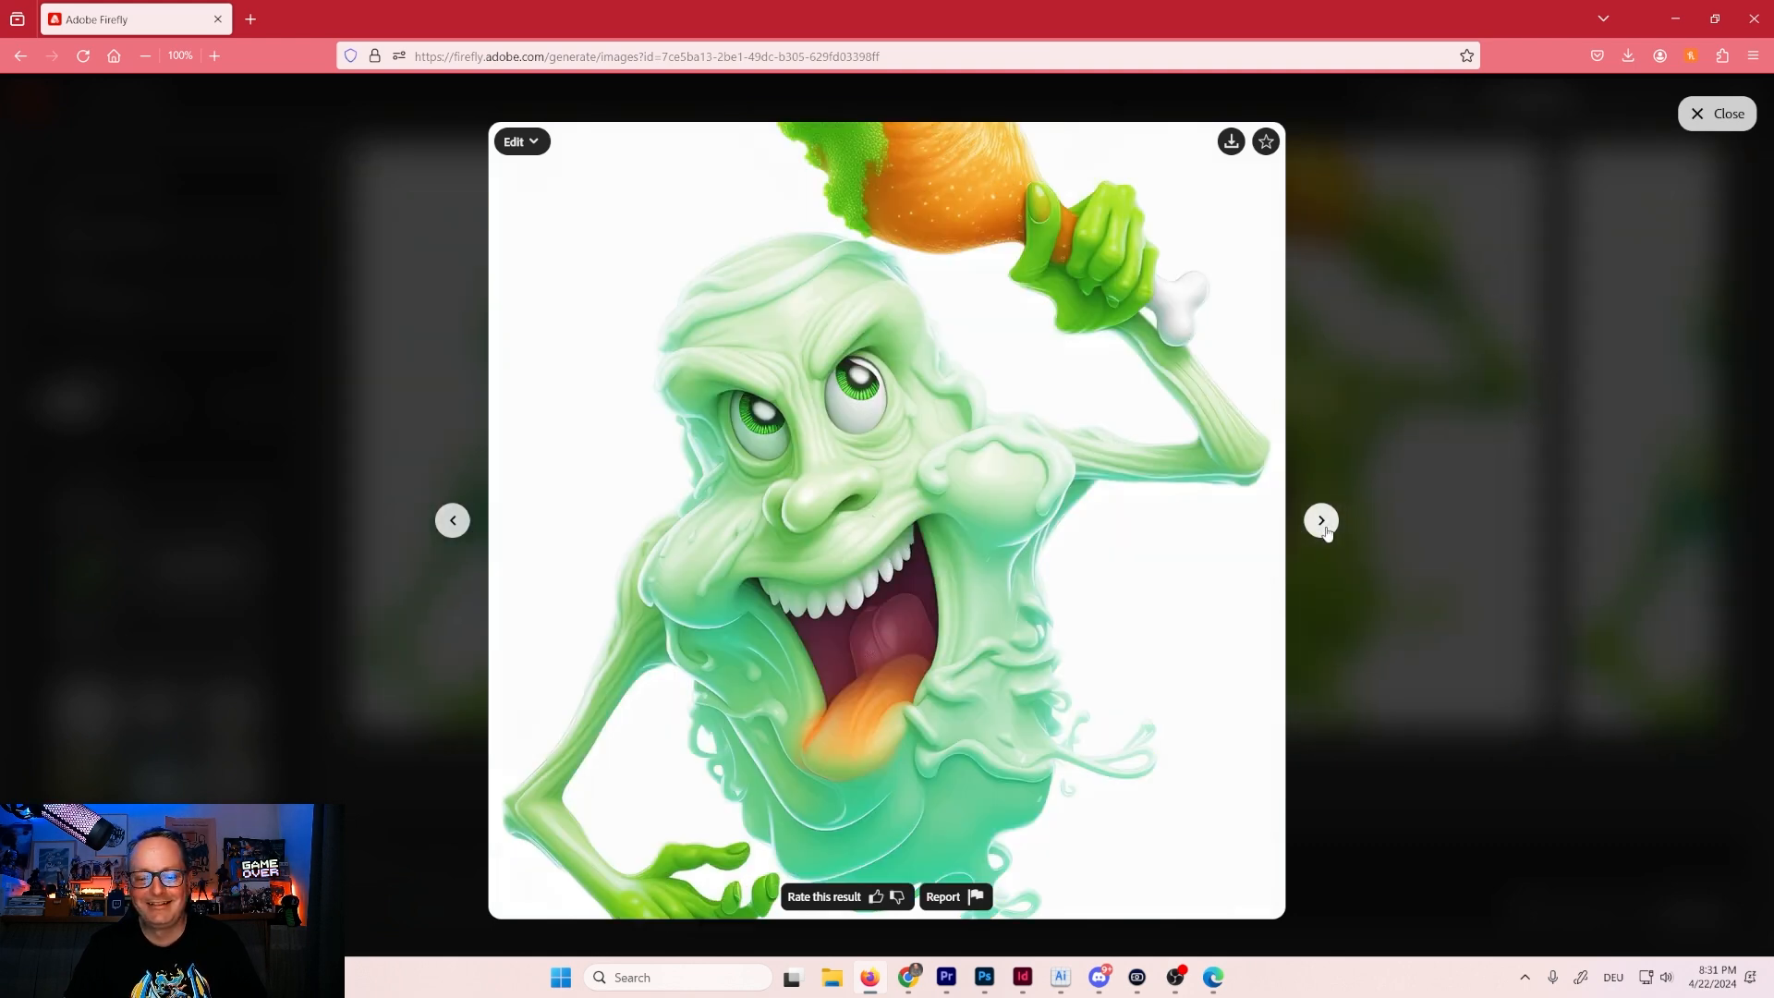
click(1371, 711)
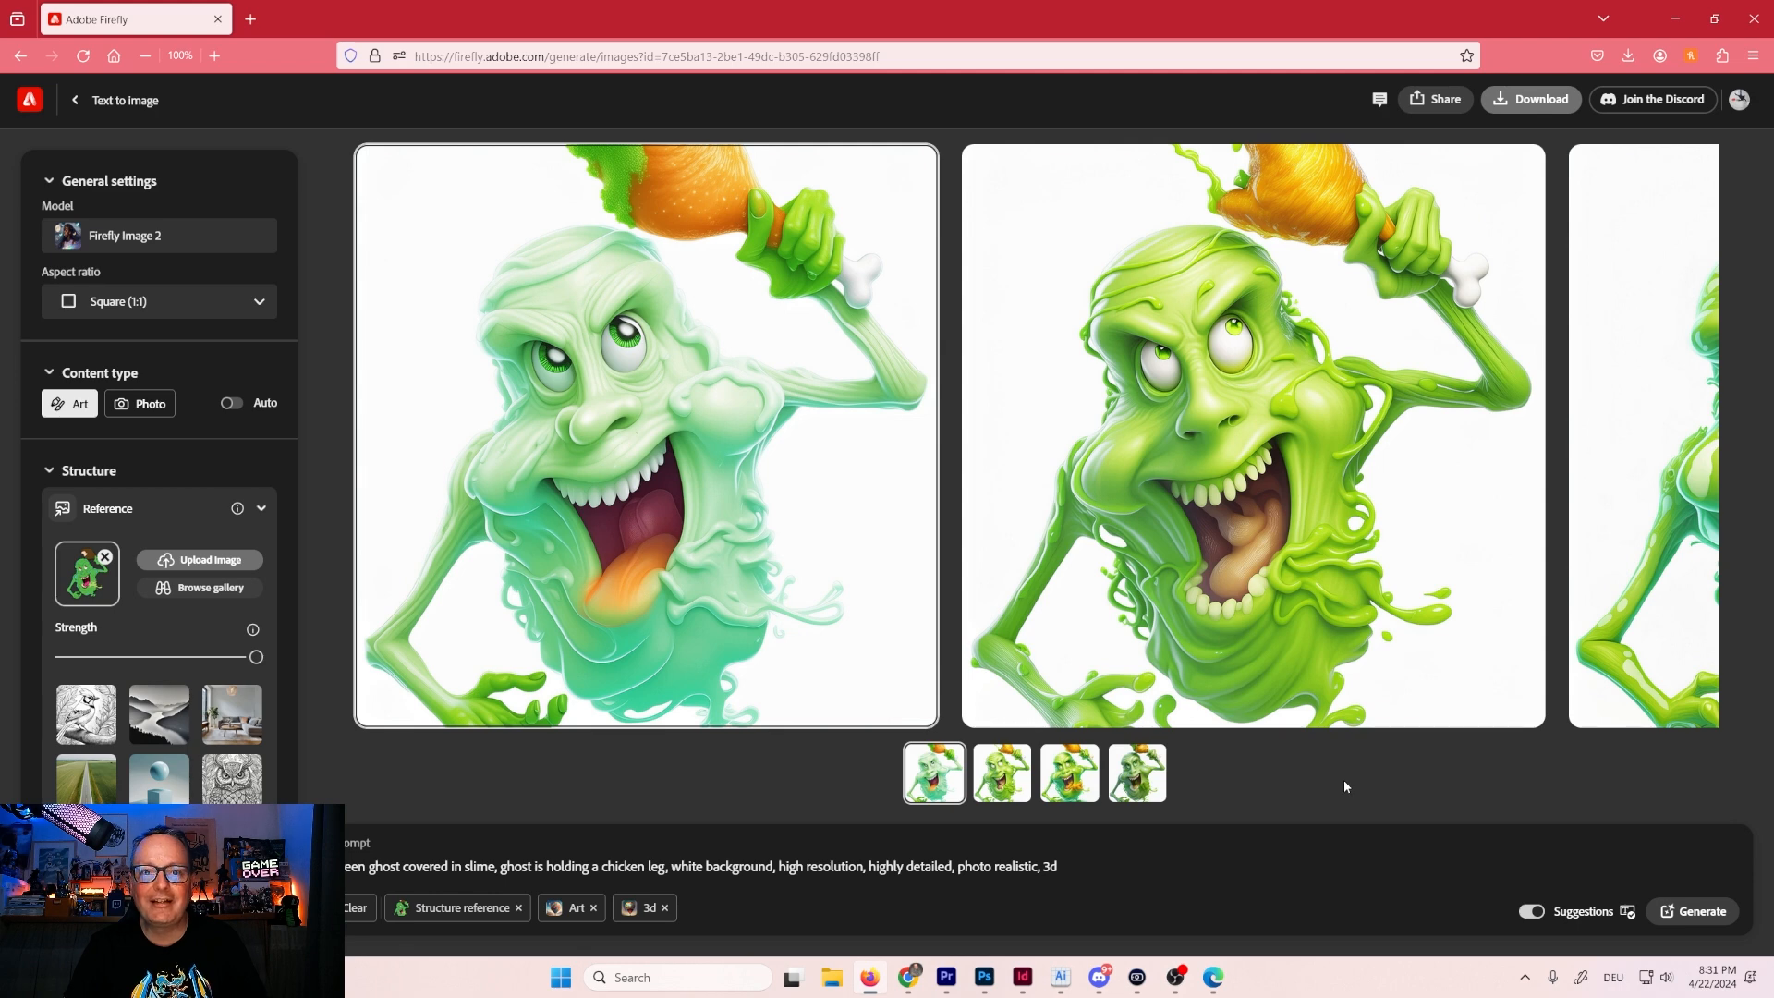
Generate another set of ghost images with the same settings and check the account's remaining generative credits.
click(1702, 912)
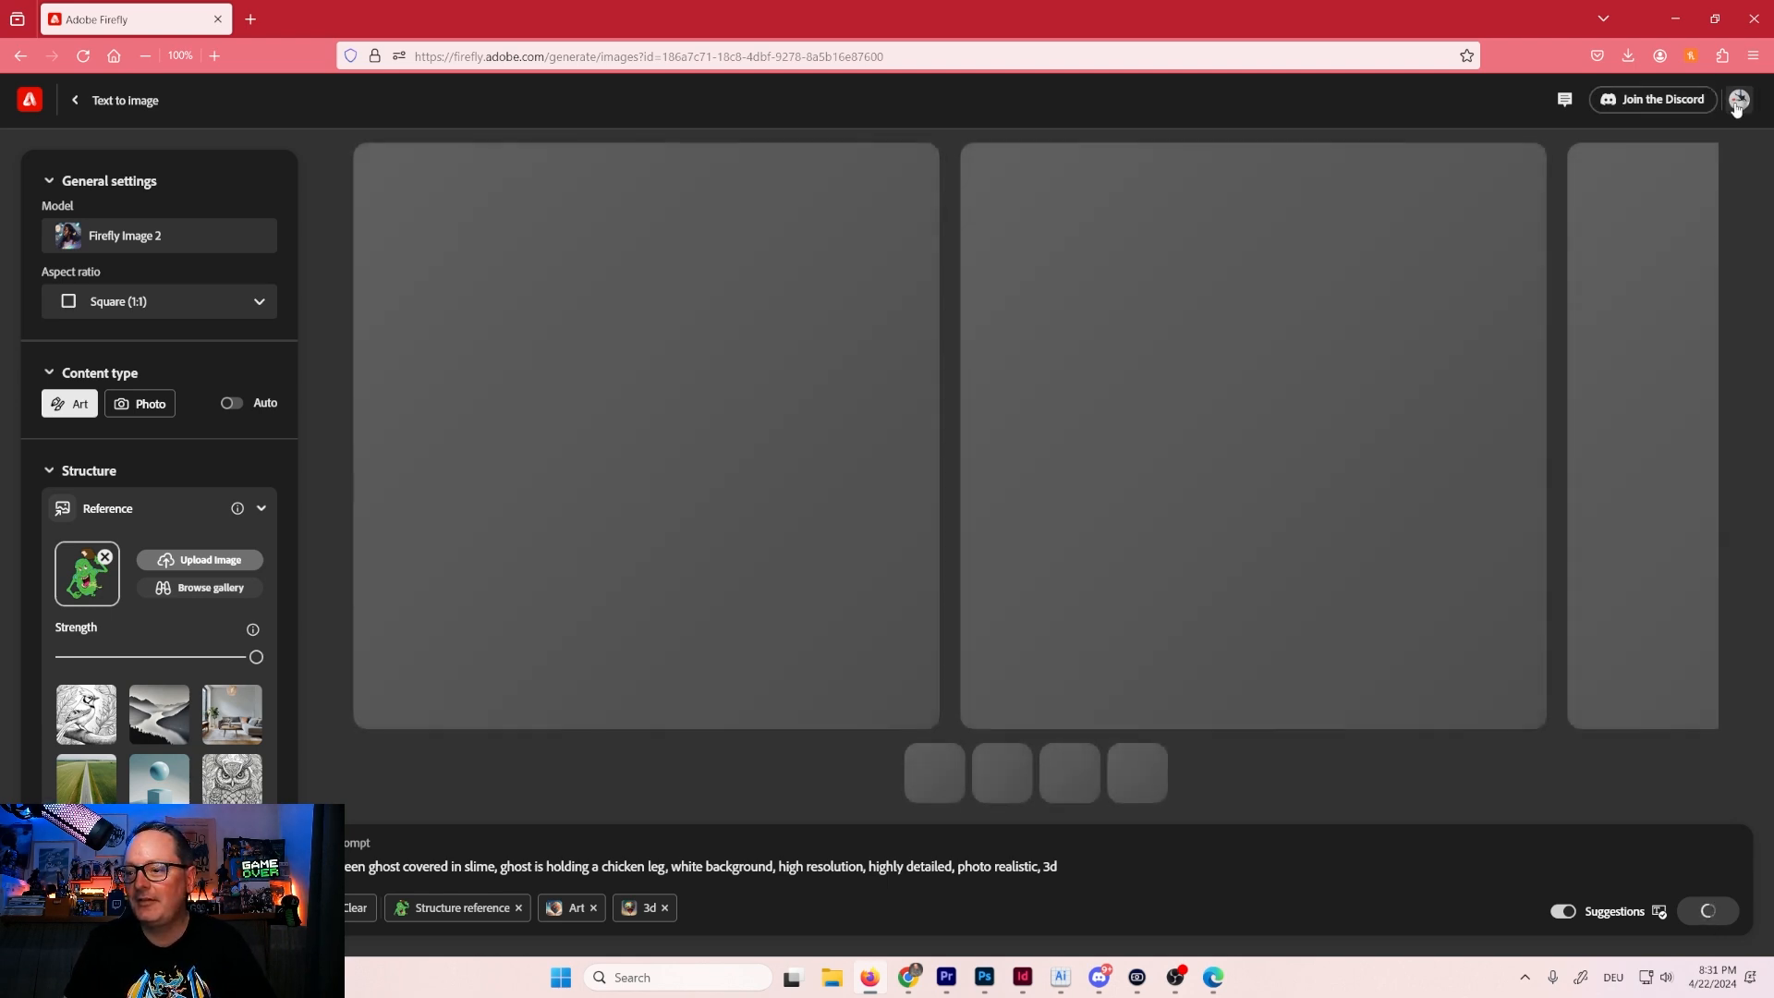
click(1737, 103)
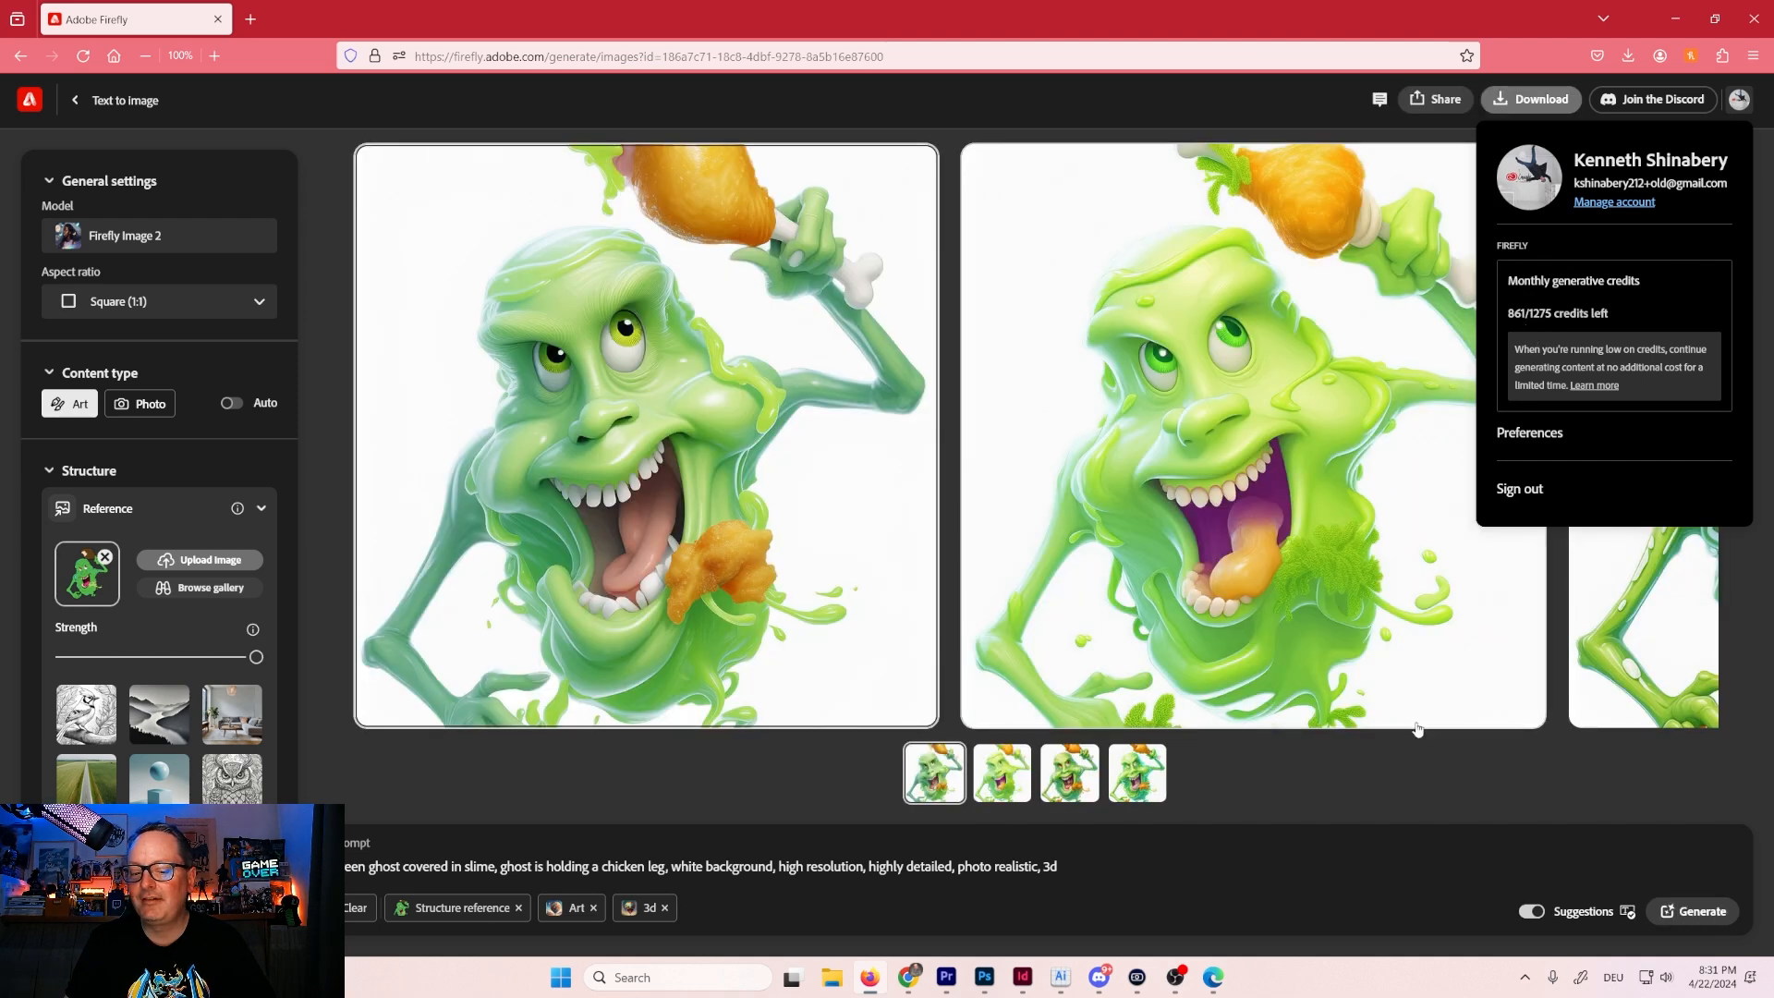
click(1389, 773)
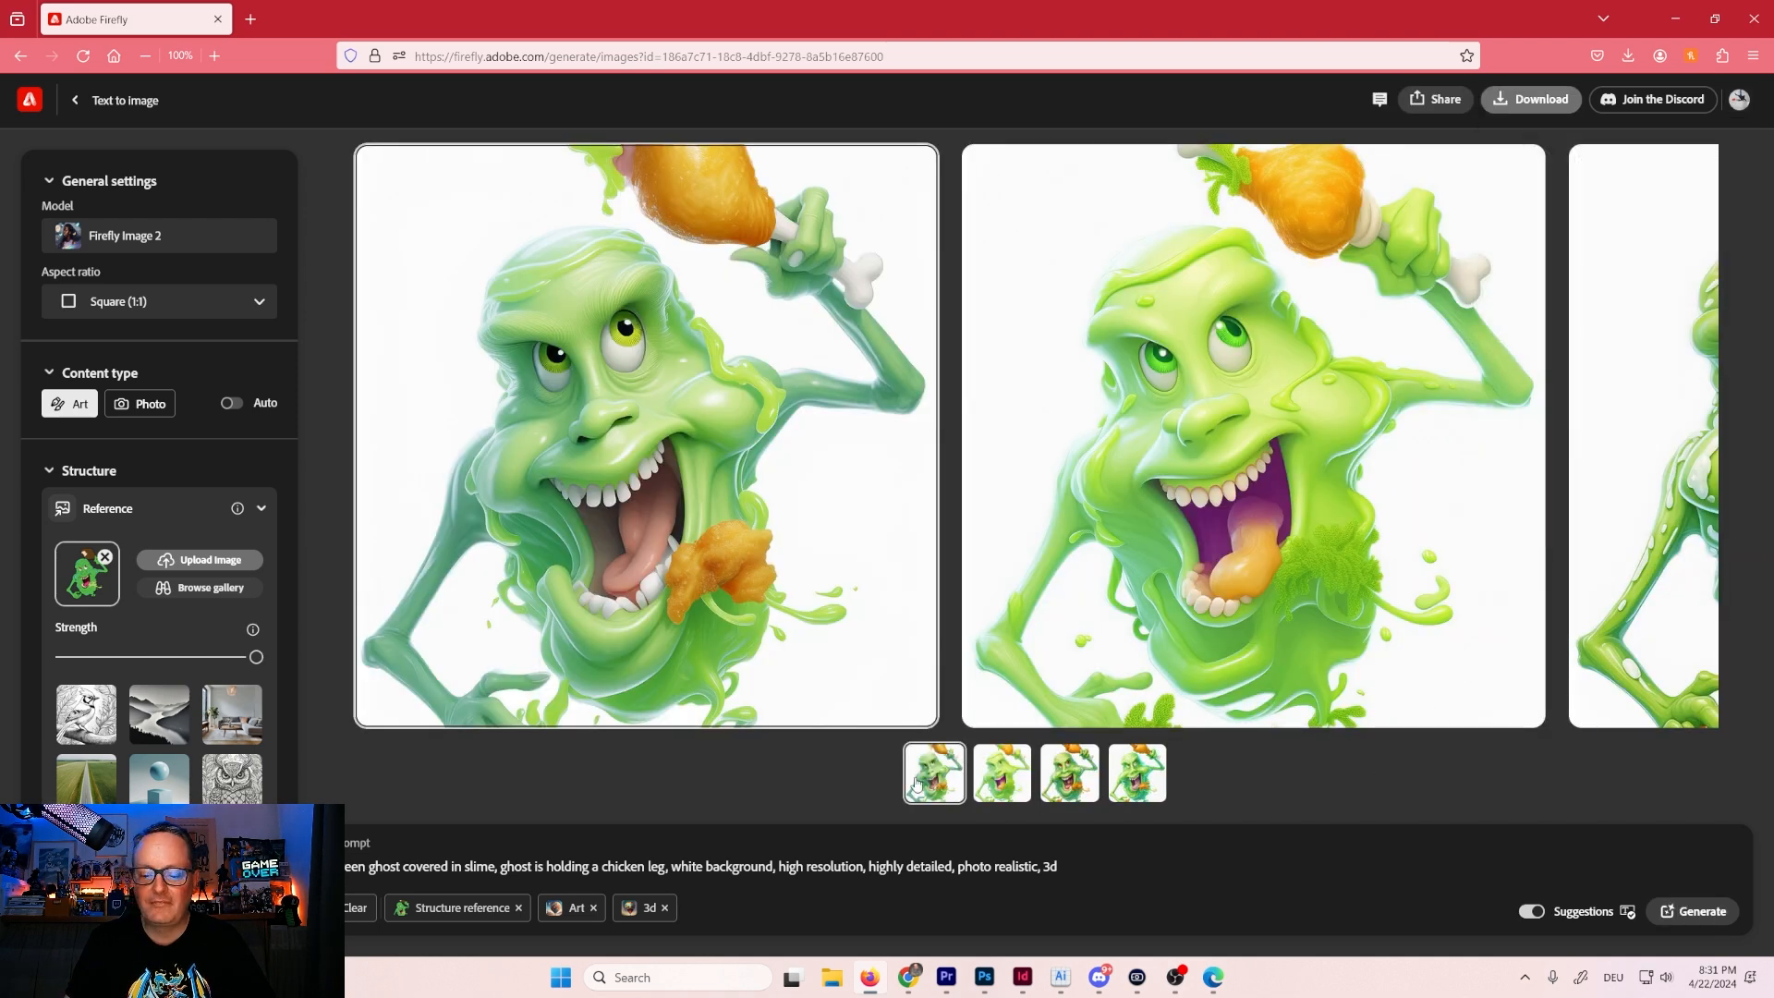
Enlarge the first ghost image of the new set and download it with content credentials applied.
click(715, 538)
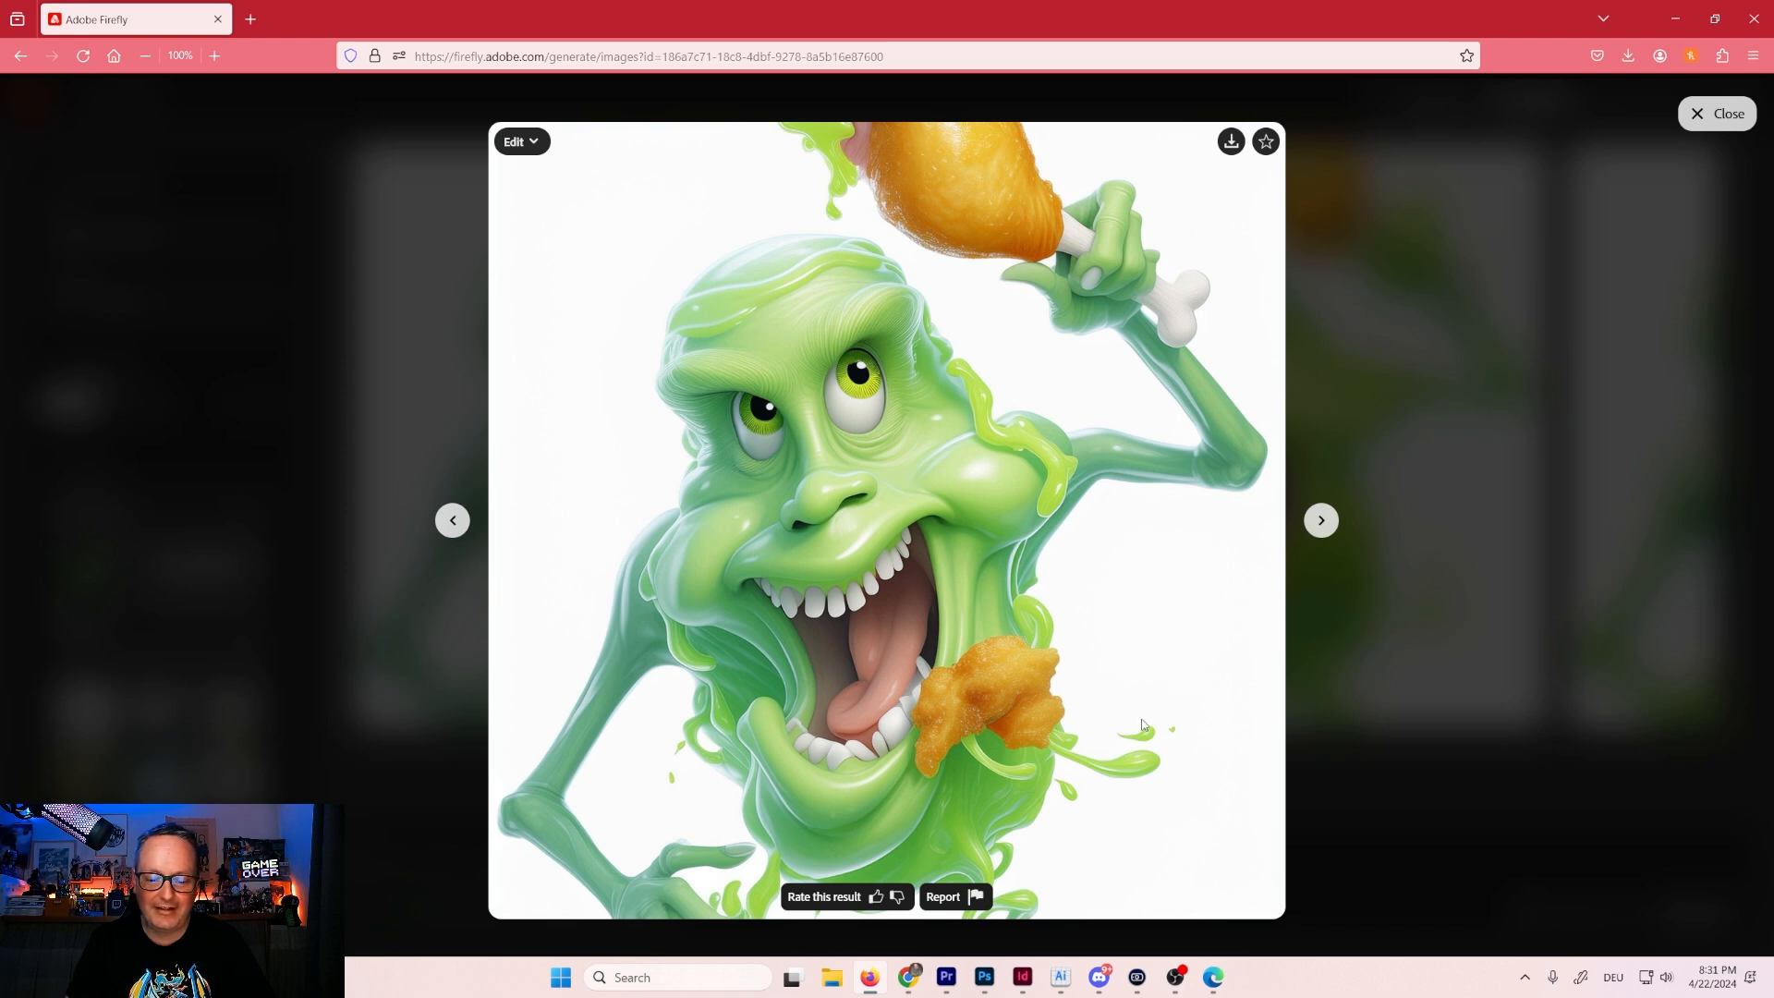
click(1230, 141)
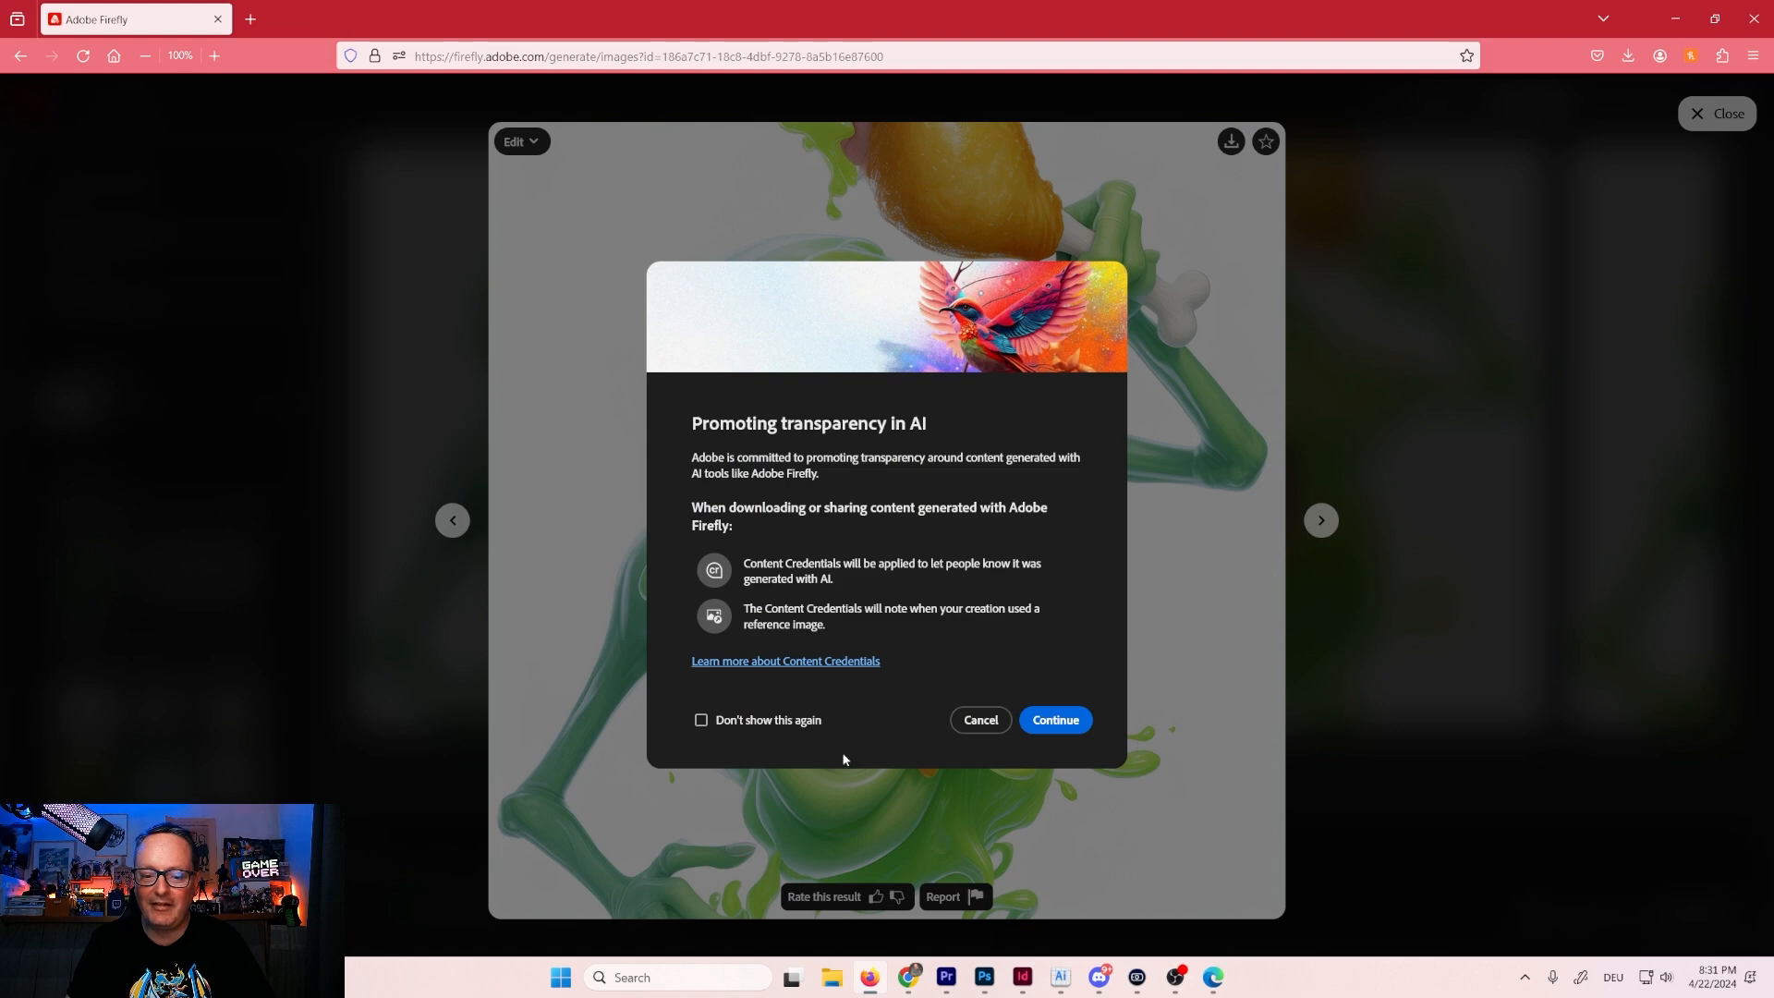
click(1058, 722)
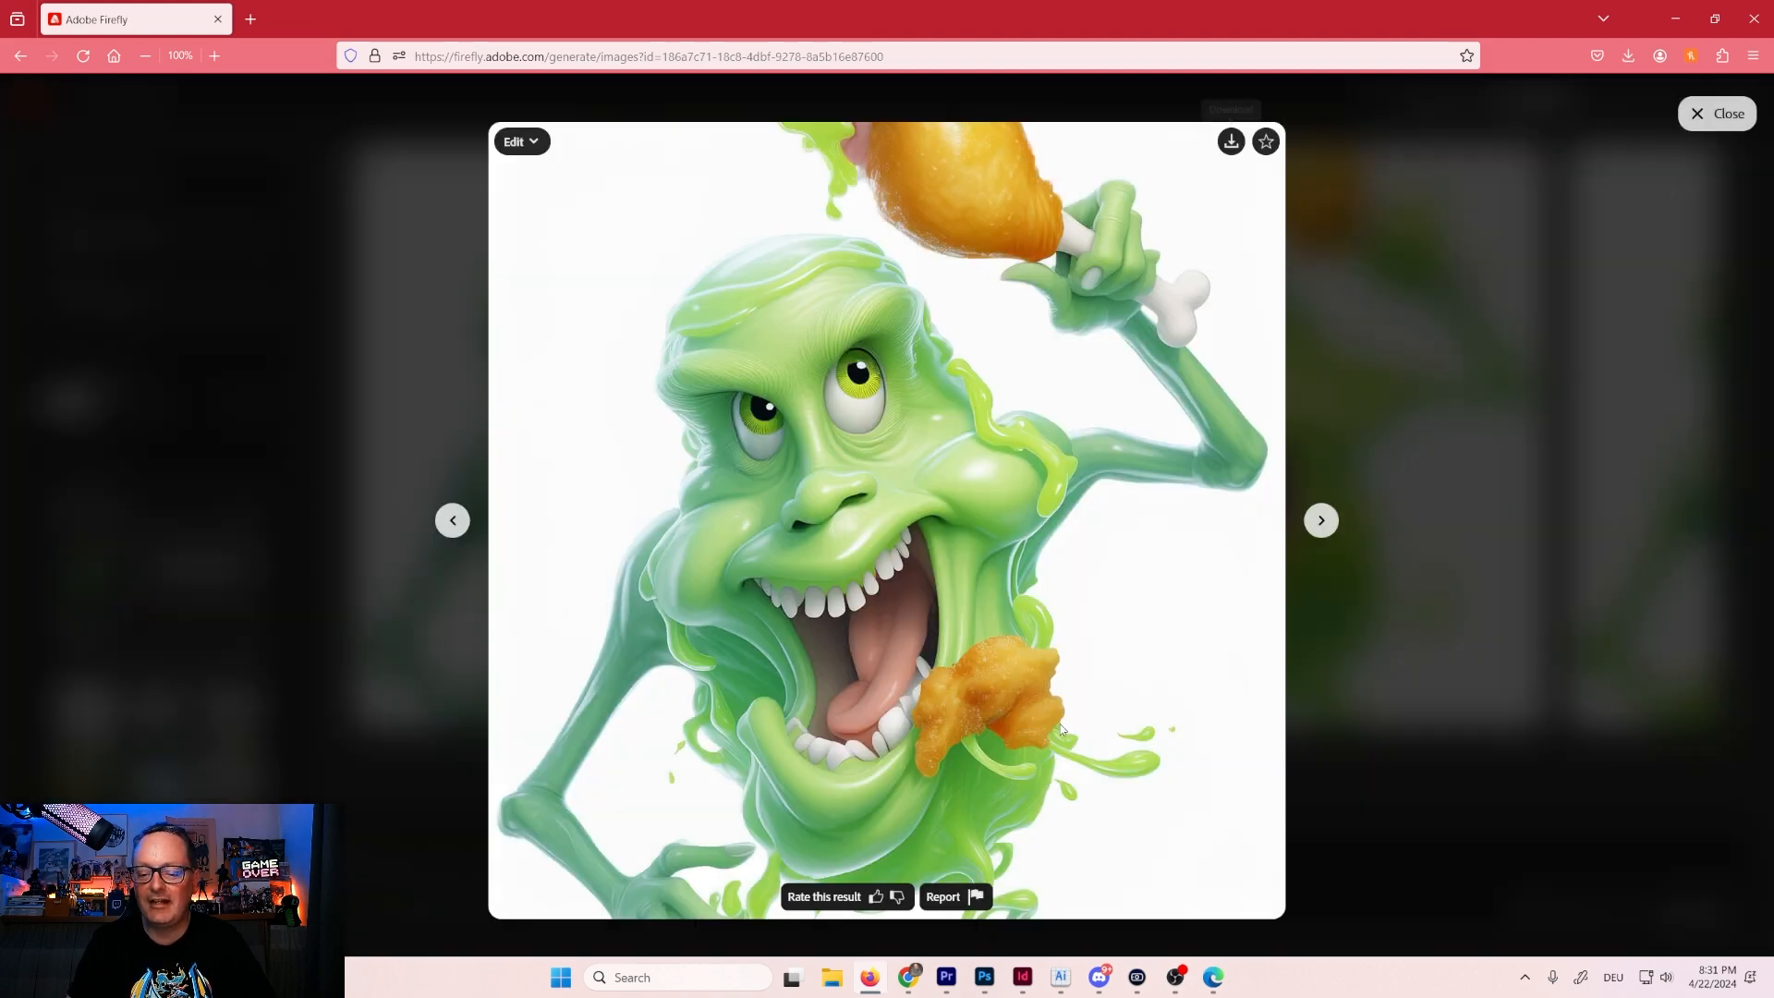
Examine the other three ghost images of the newest set in the enlarged preview and close it.
click(1322, 522)
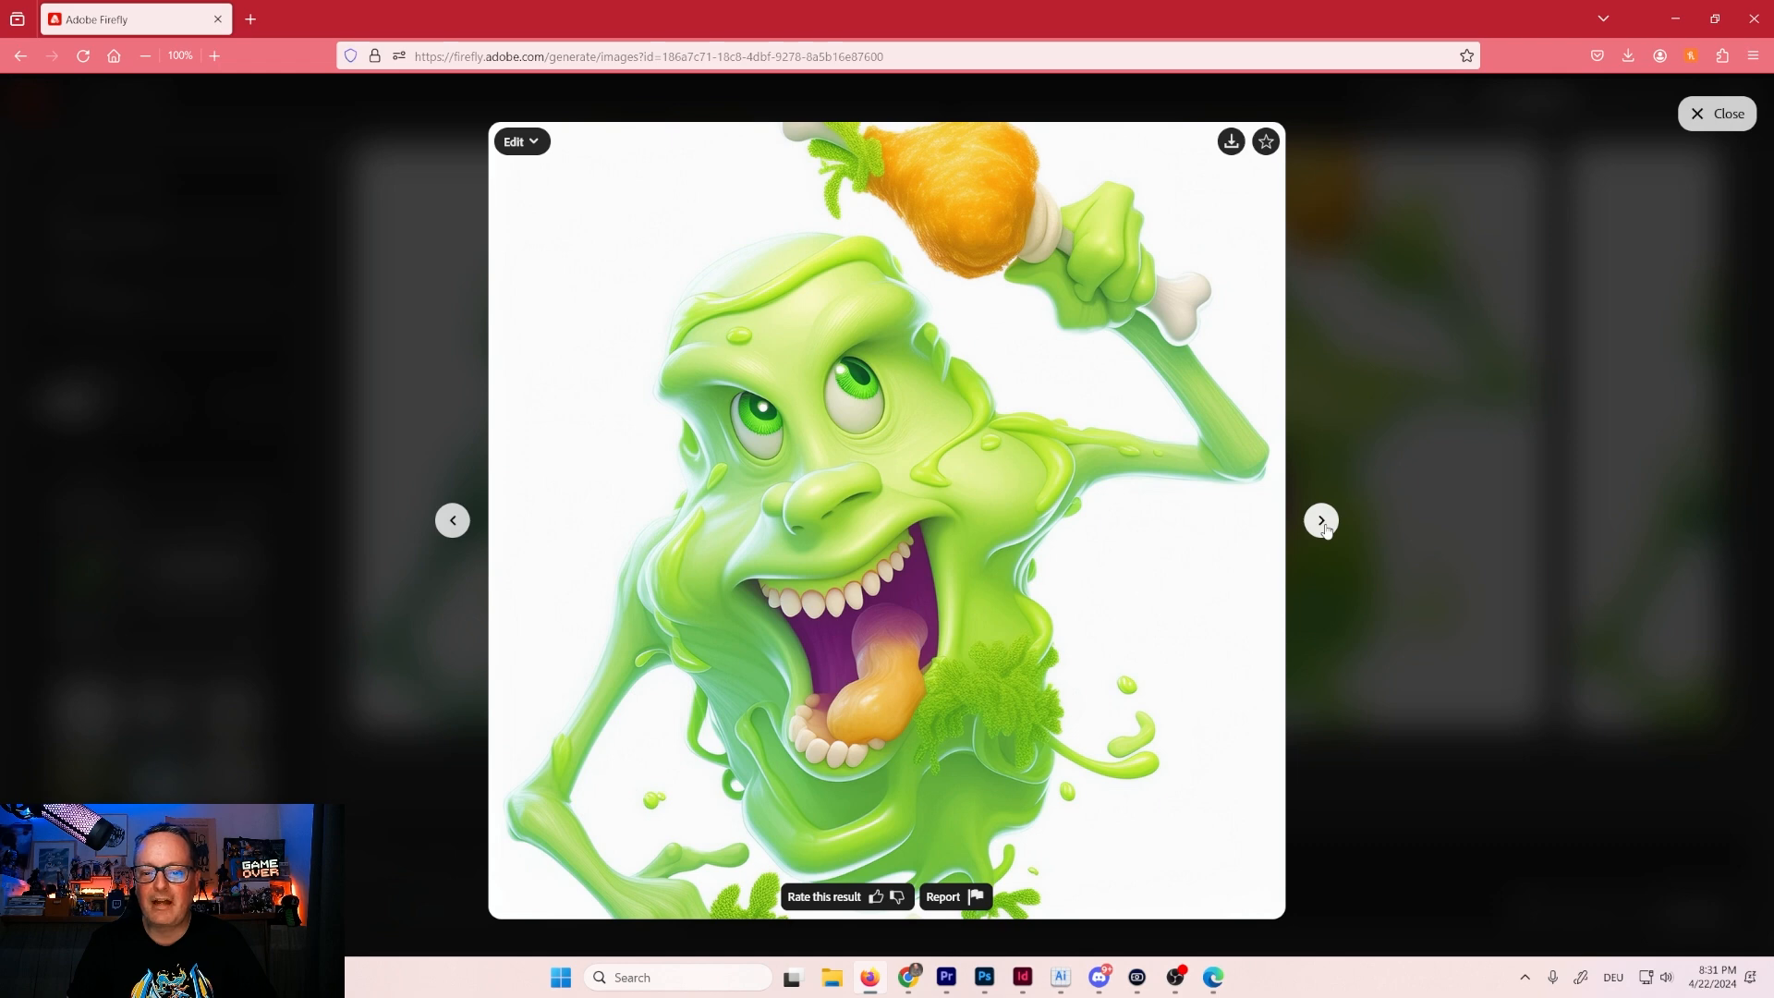
click(1322, 521)
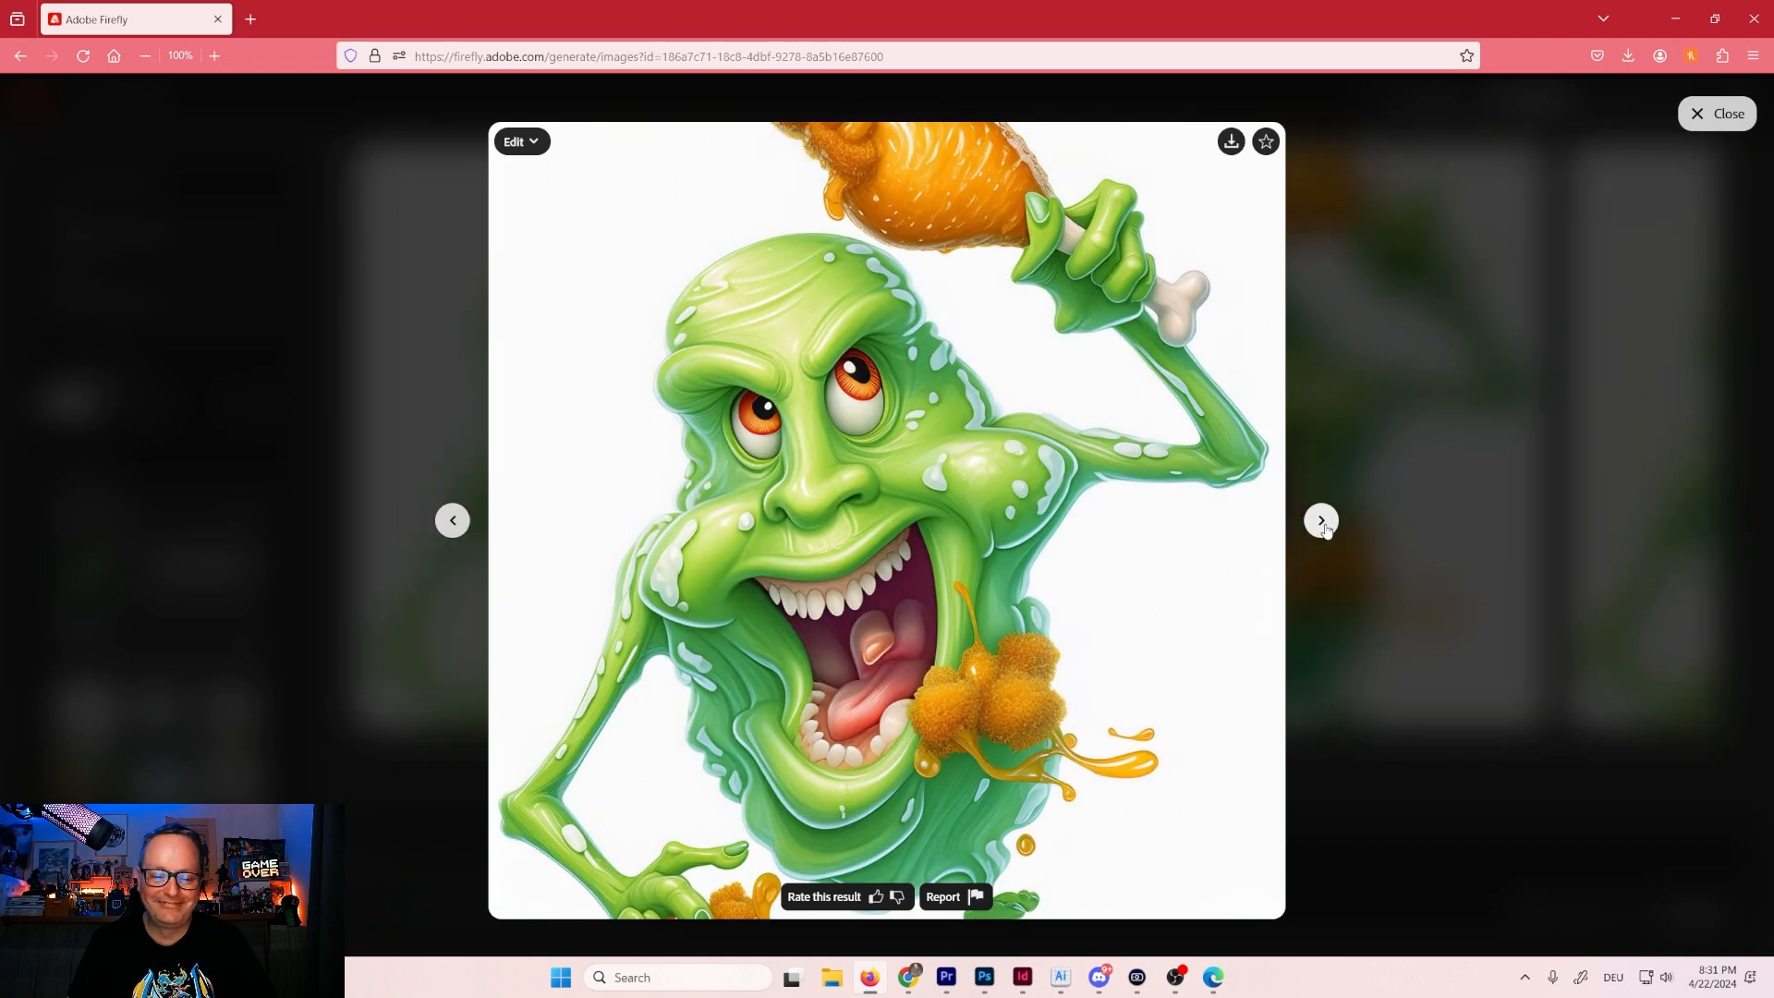
click(1322, 522)
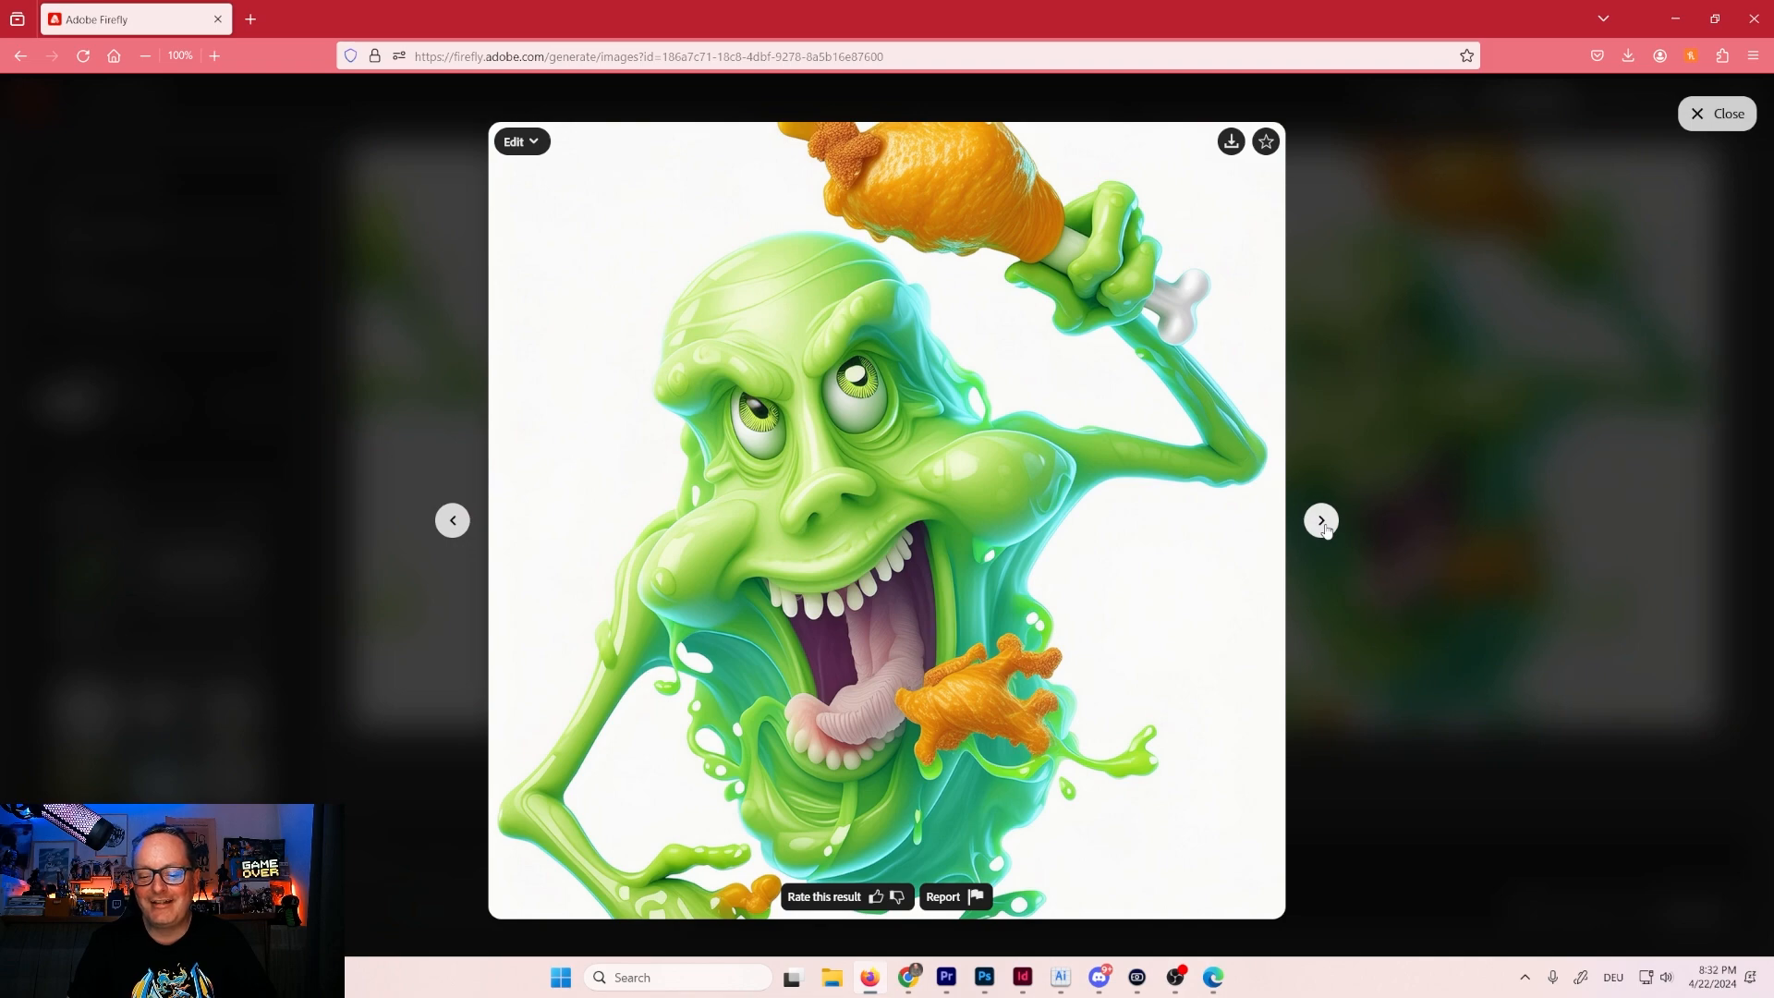
click(1404, 815)
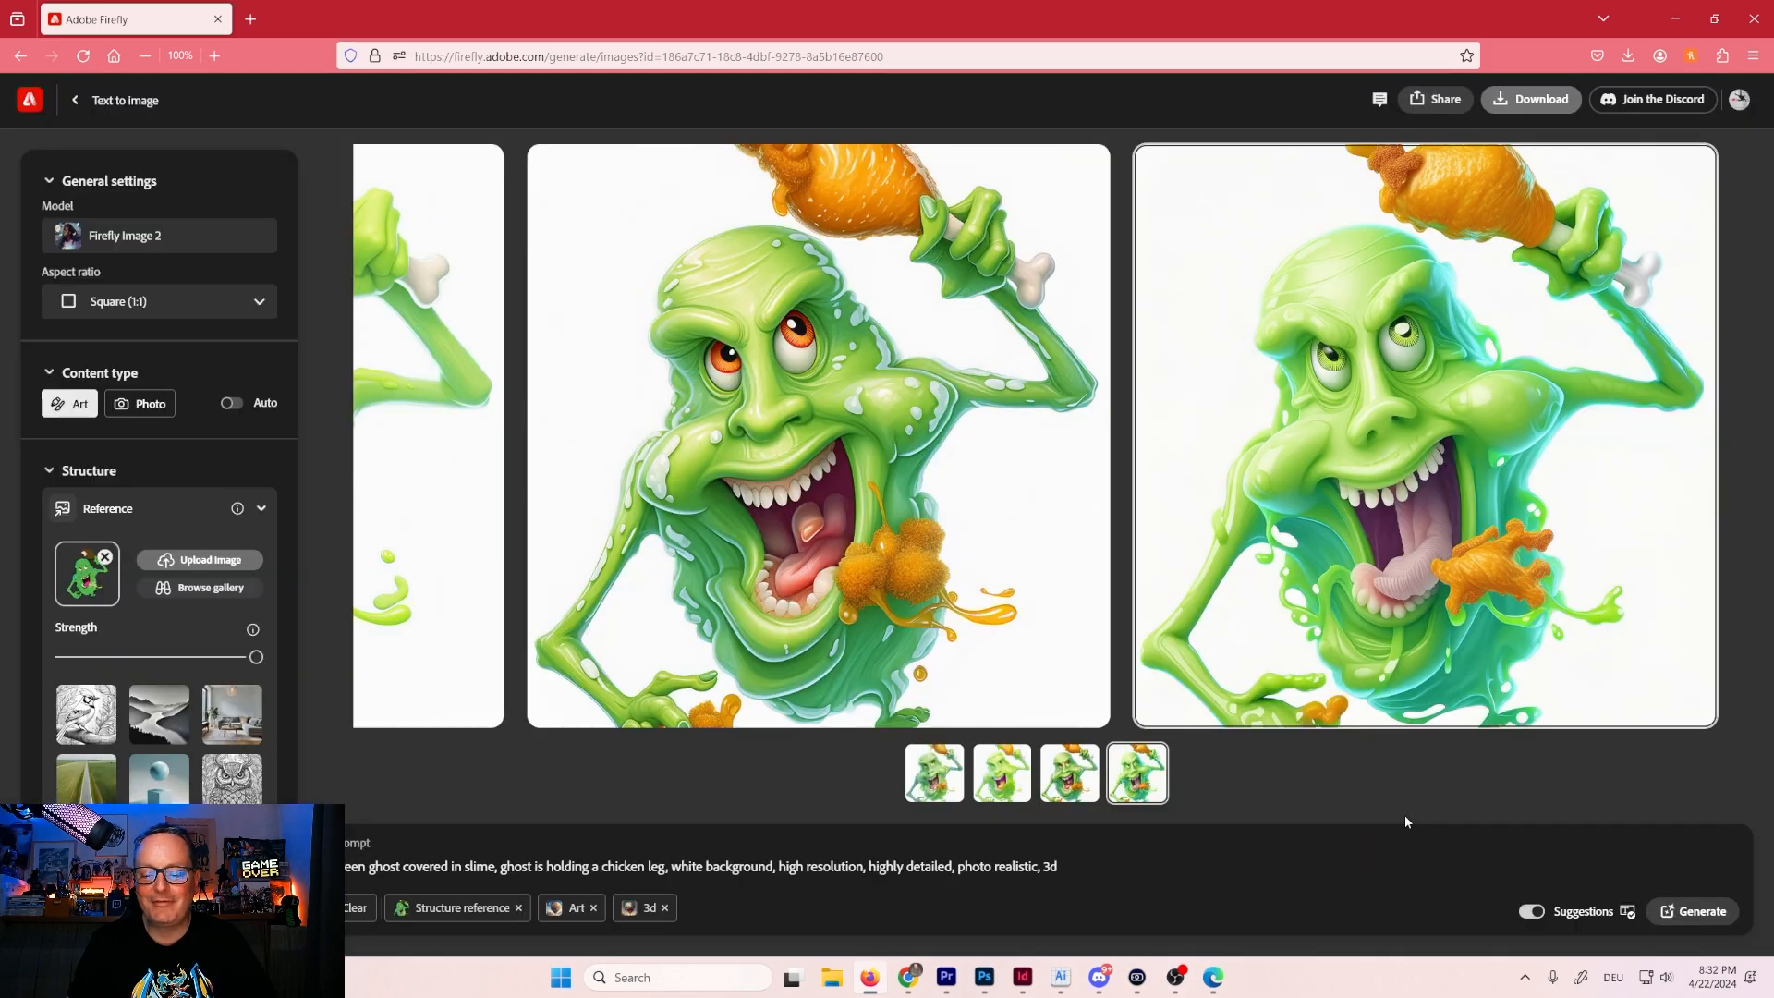
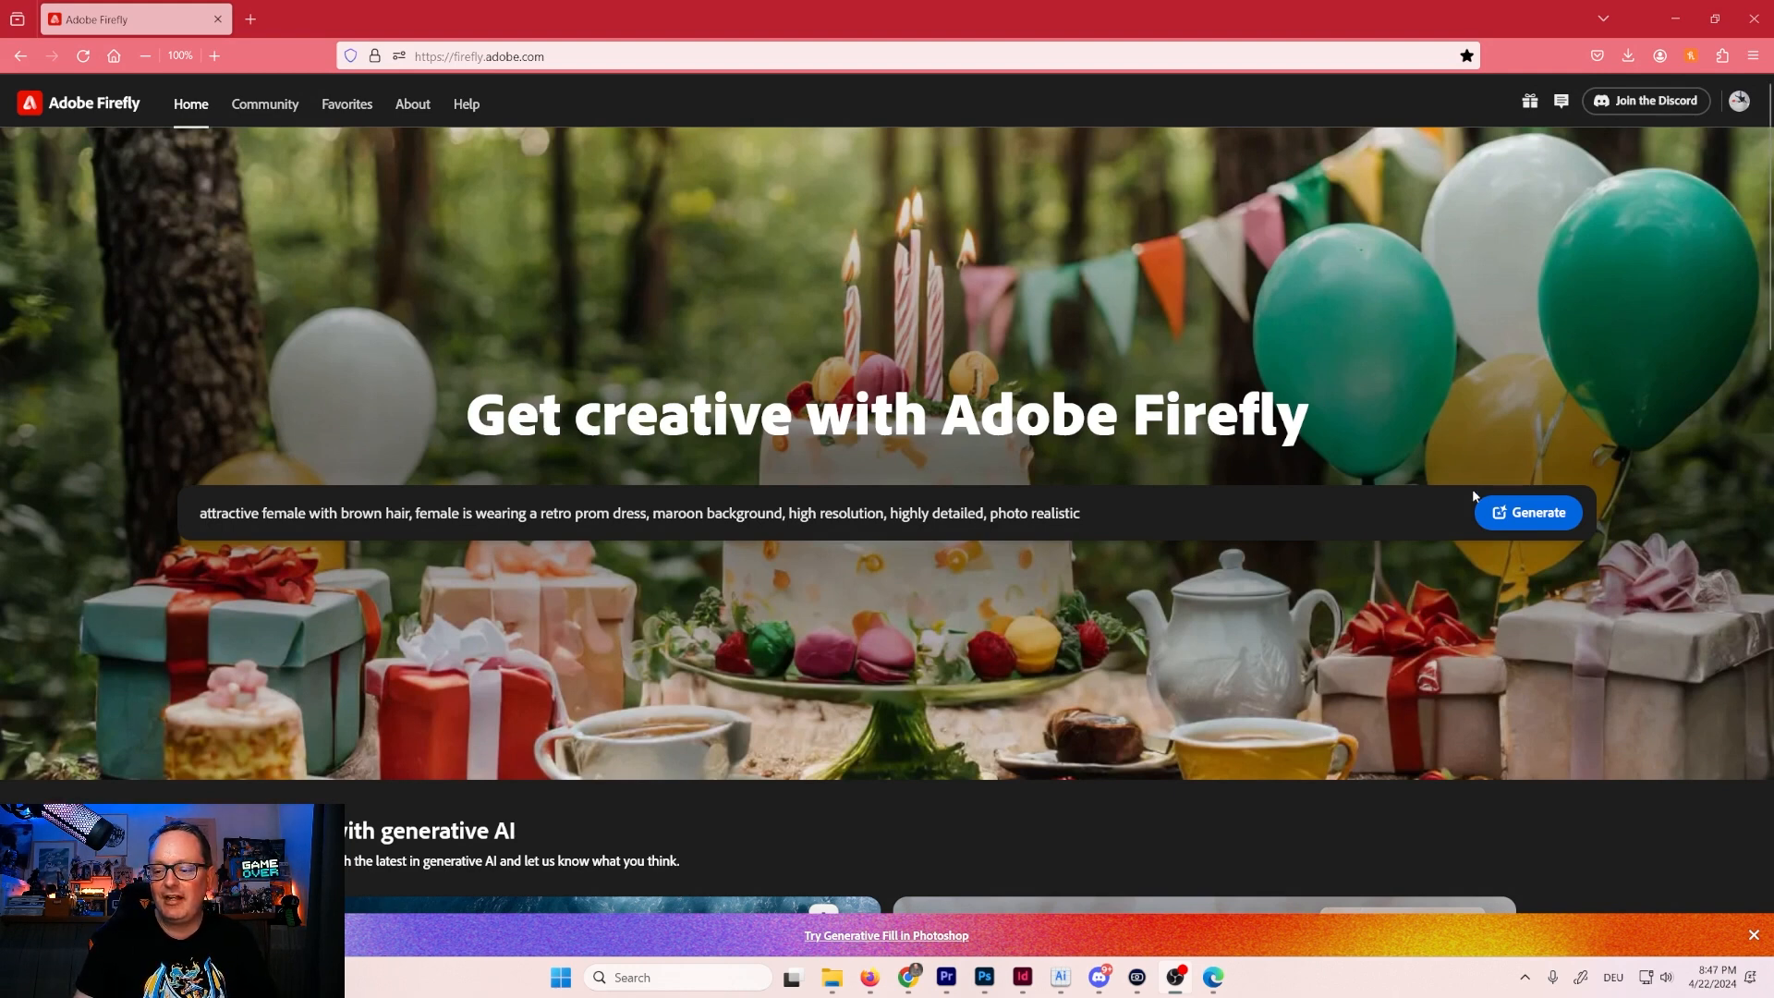
Generate images from the retro prom dress prompt and upload the dark-haired woman illustration on red as the structure reference.
click(1501, 513)
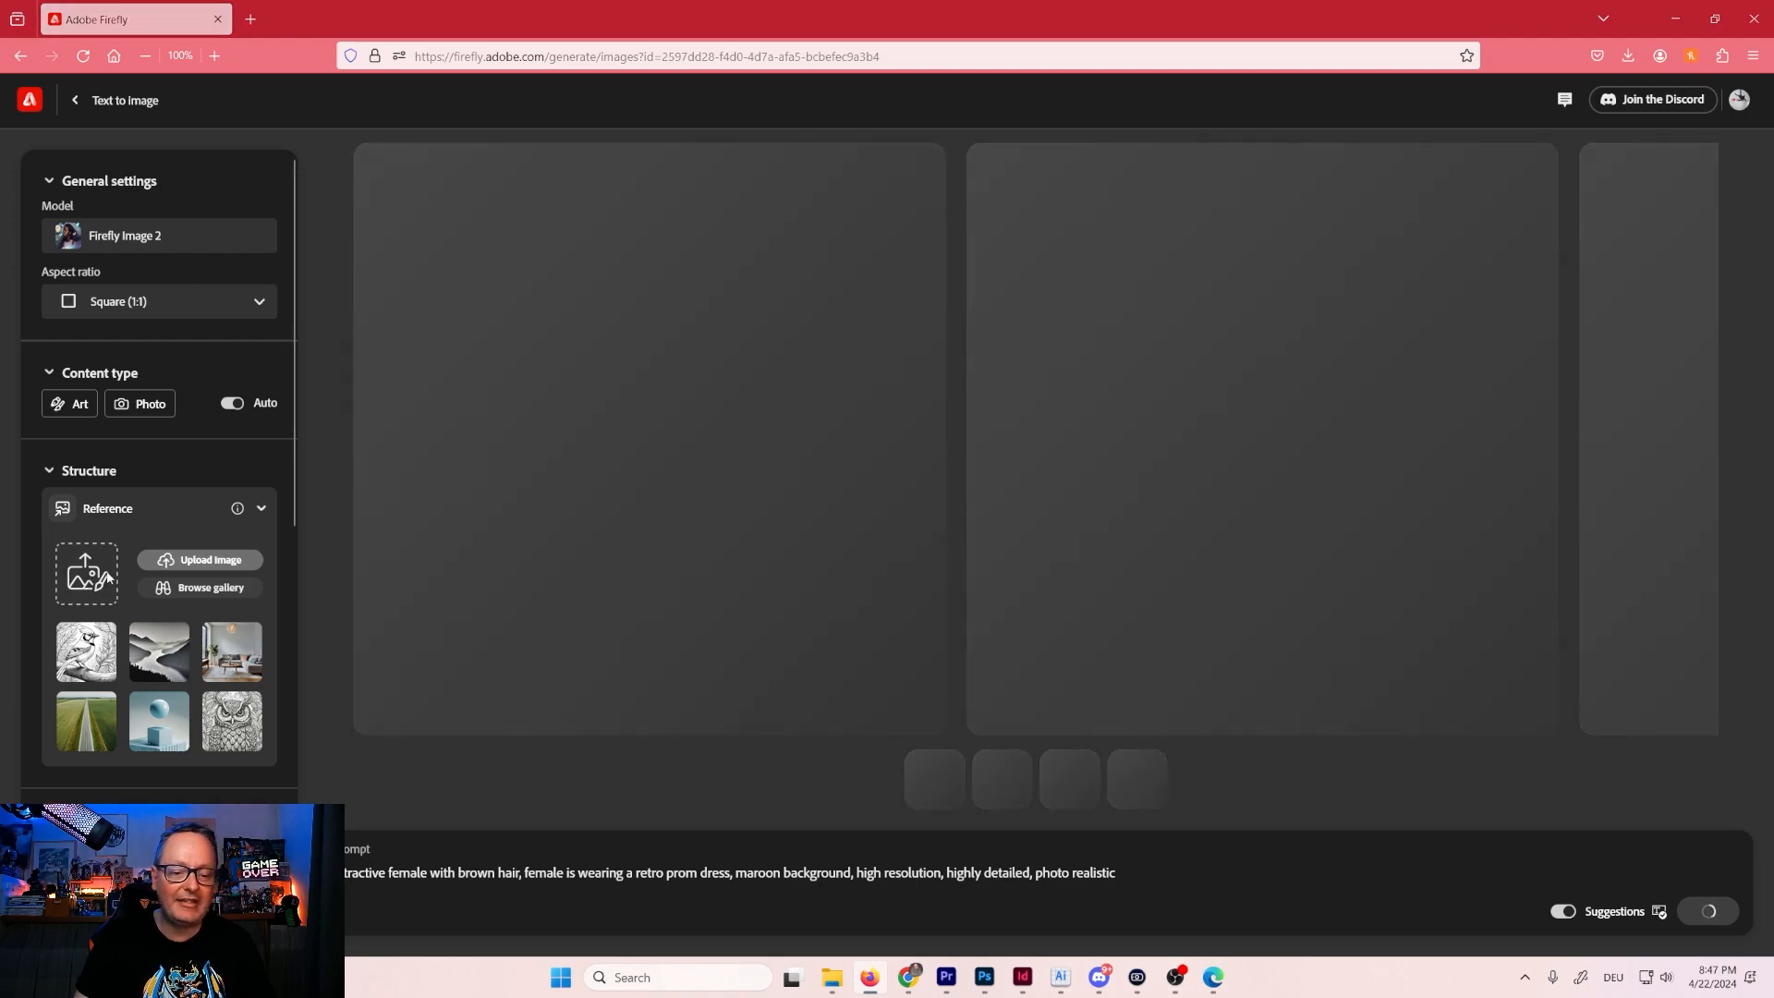
click(108, 579)
scroll(1496, 673, down, 5)
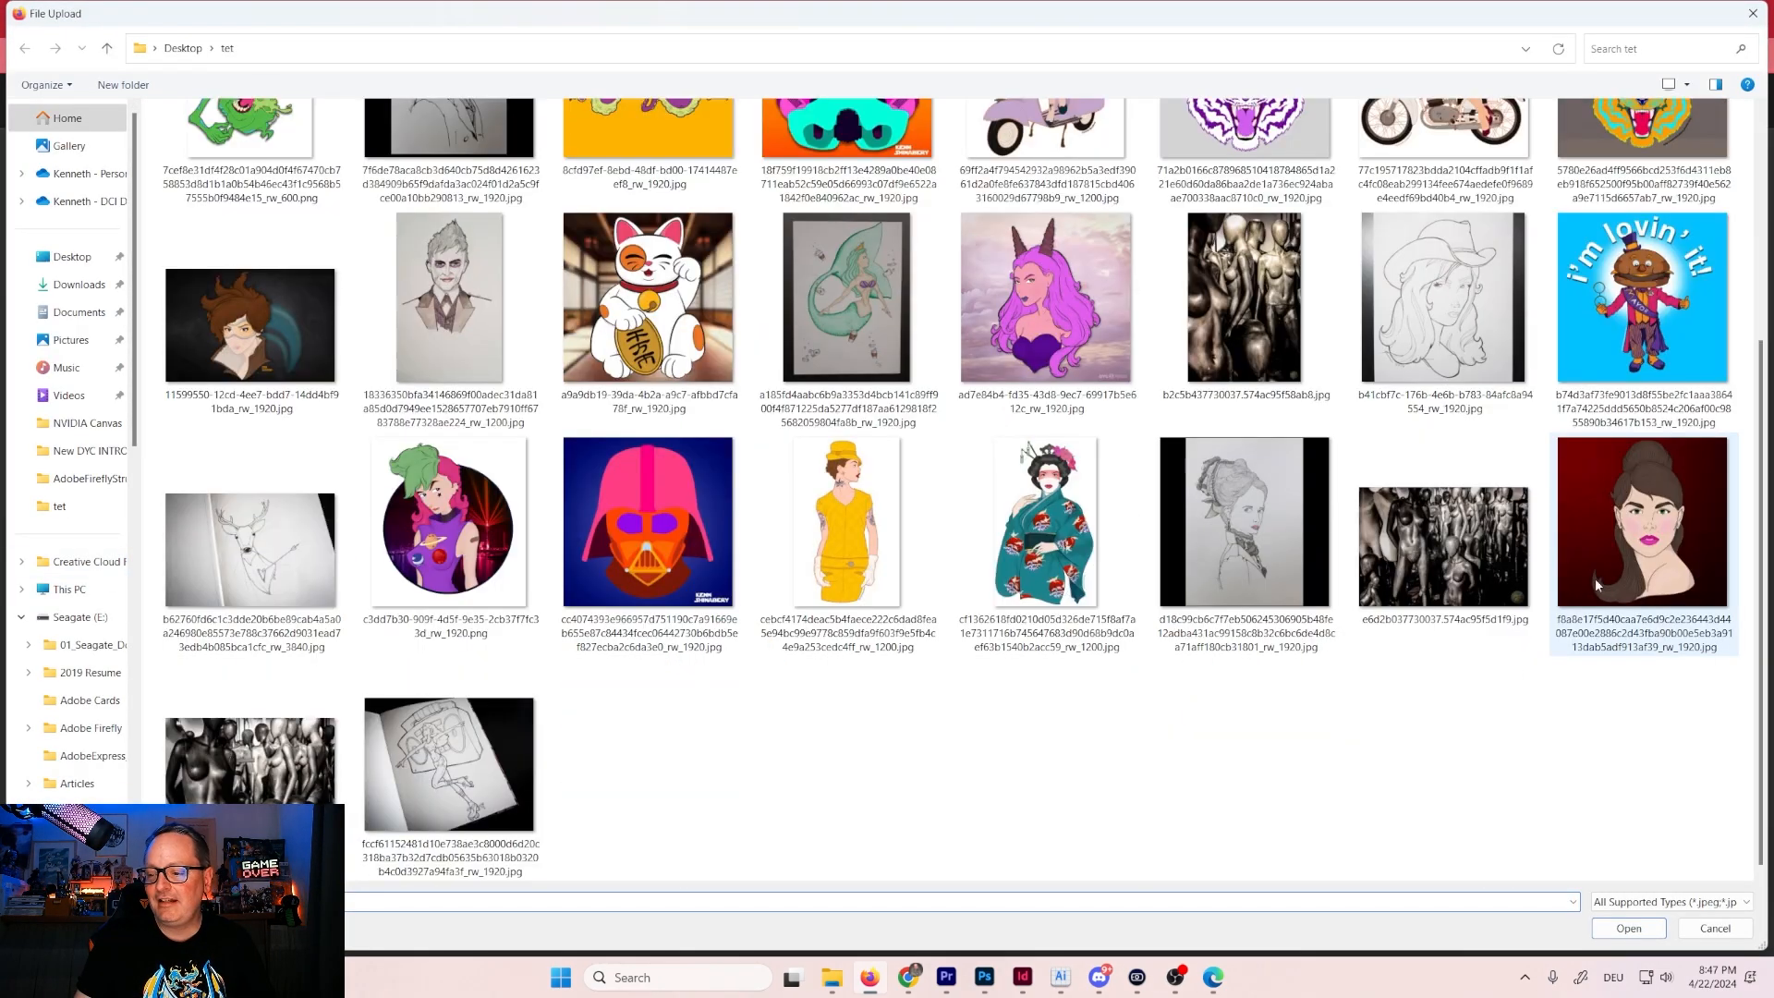
double_click(1644, 541)
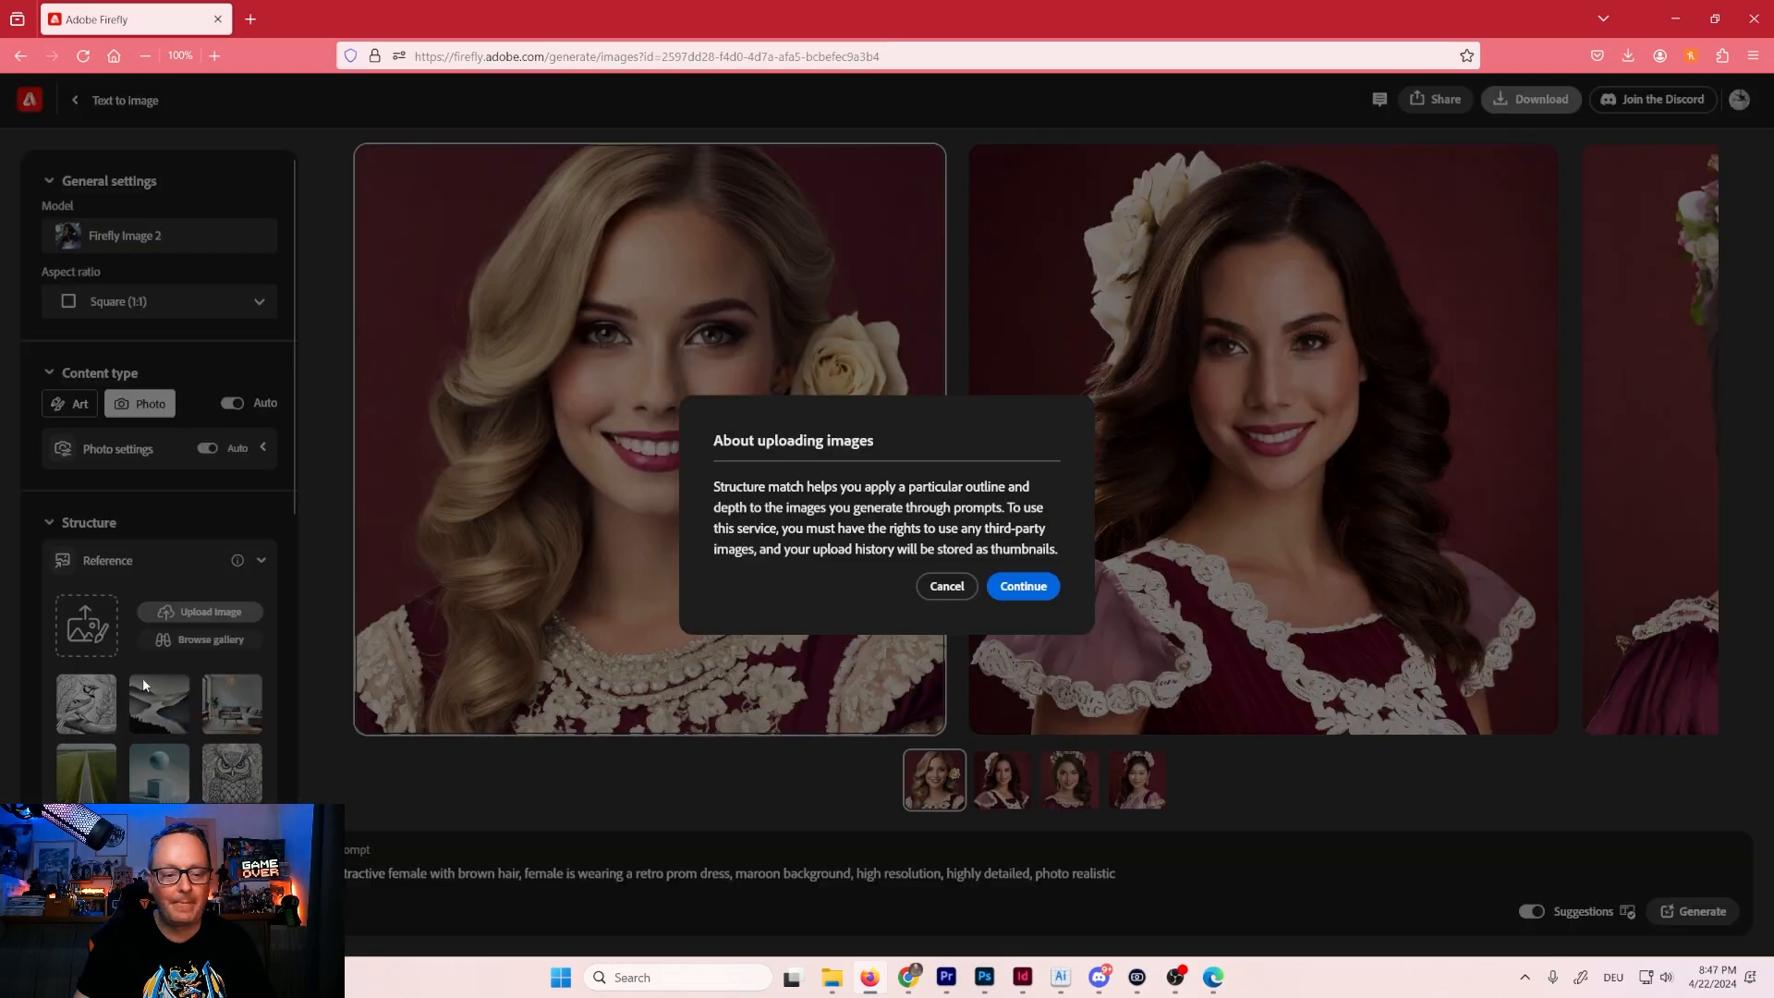
click(1022, 586)
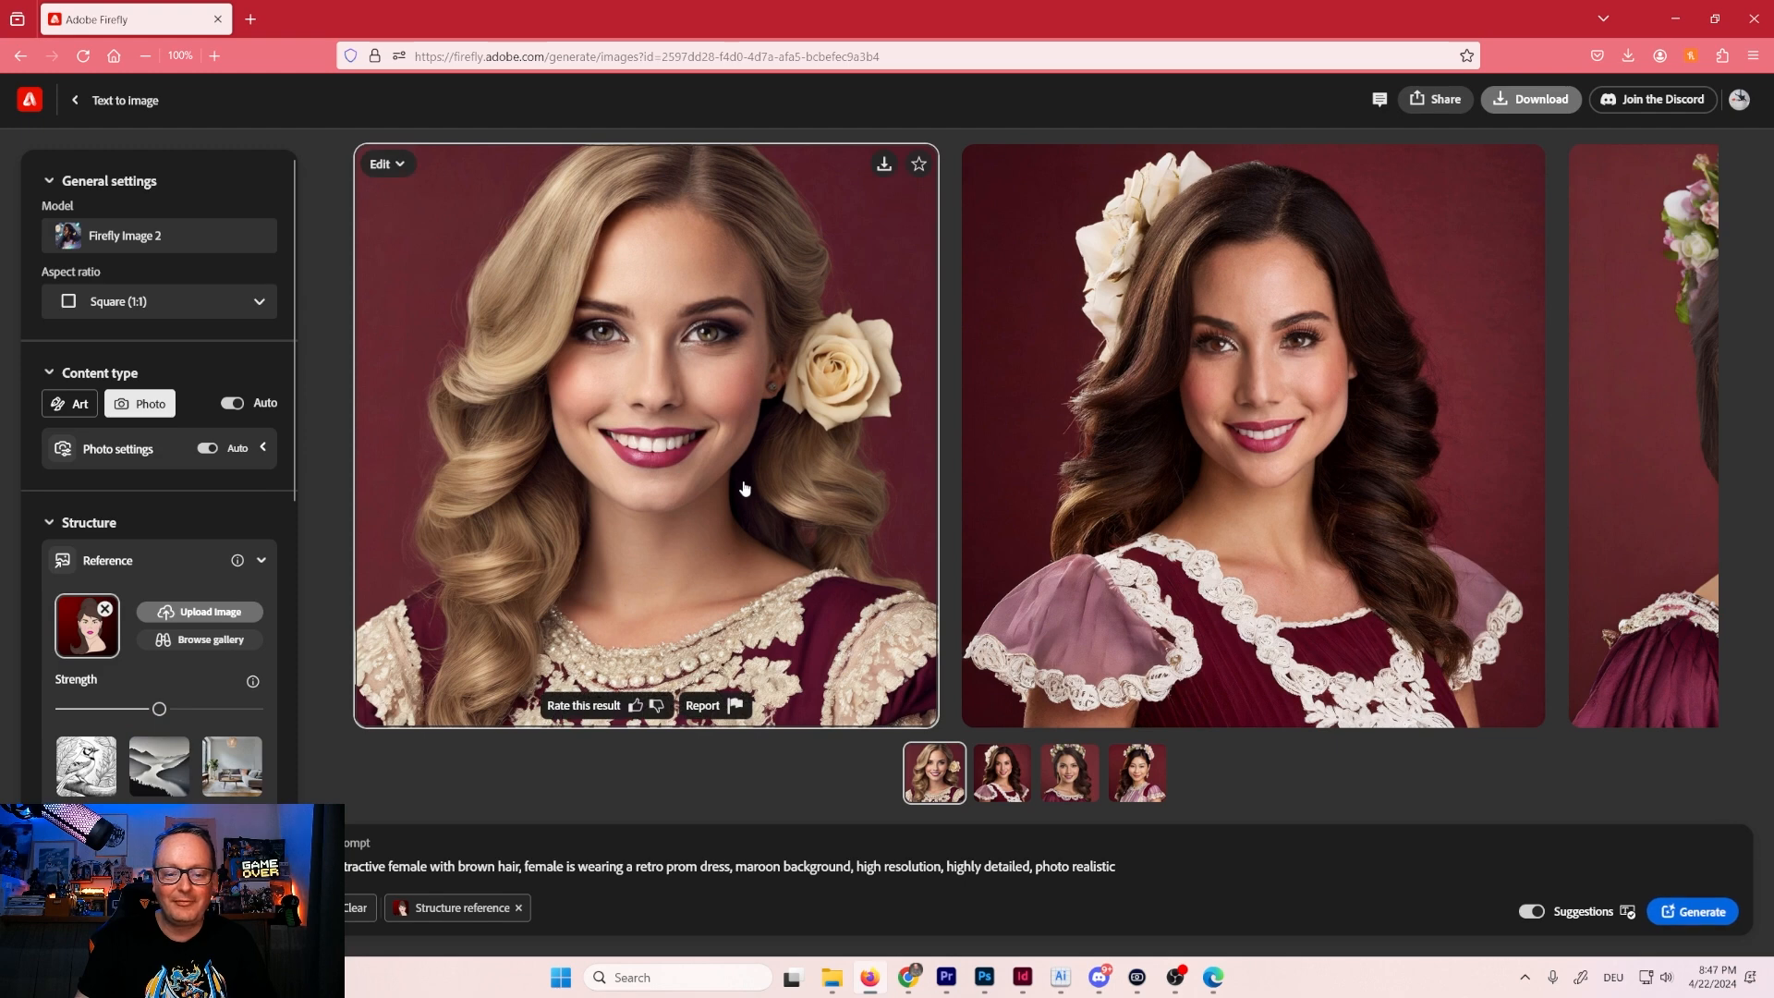
Examine all four generated retro prom dress portraits in the enlarged preview and close it.
click(802, 494)
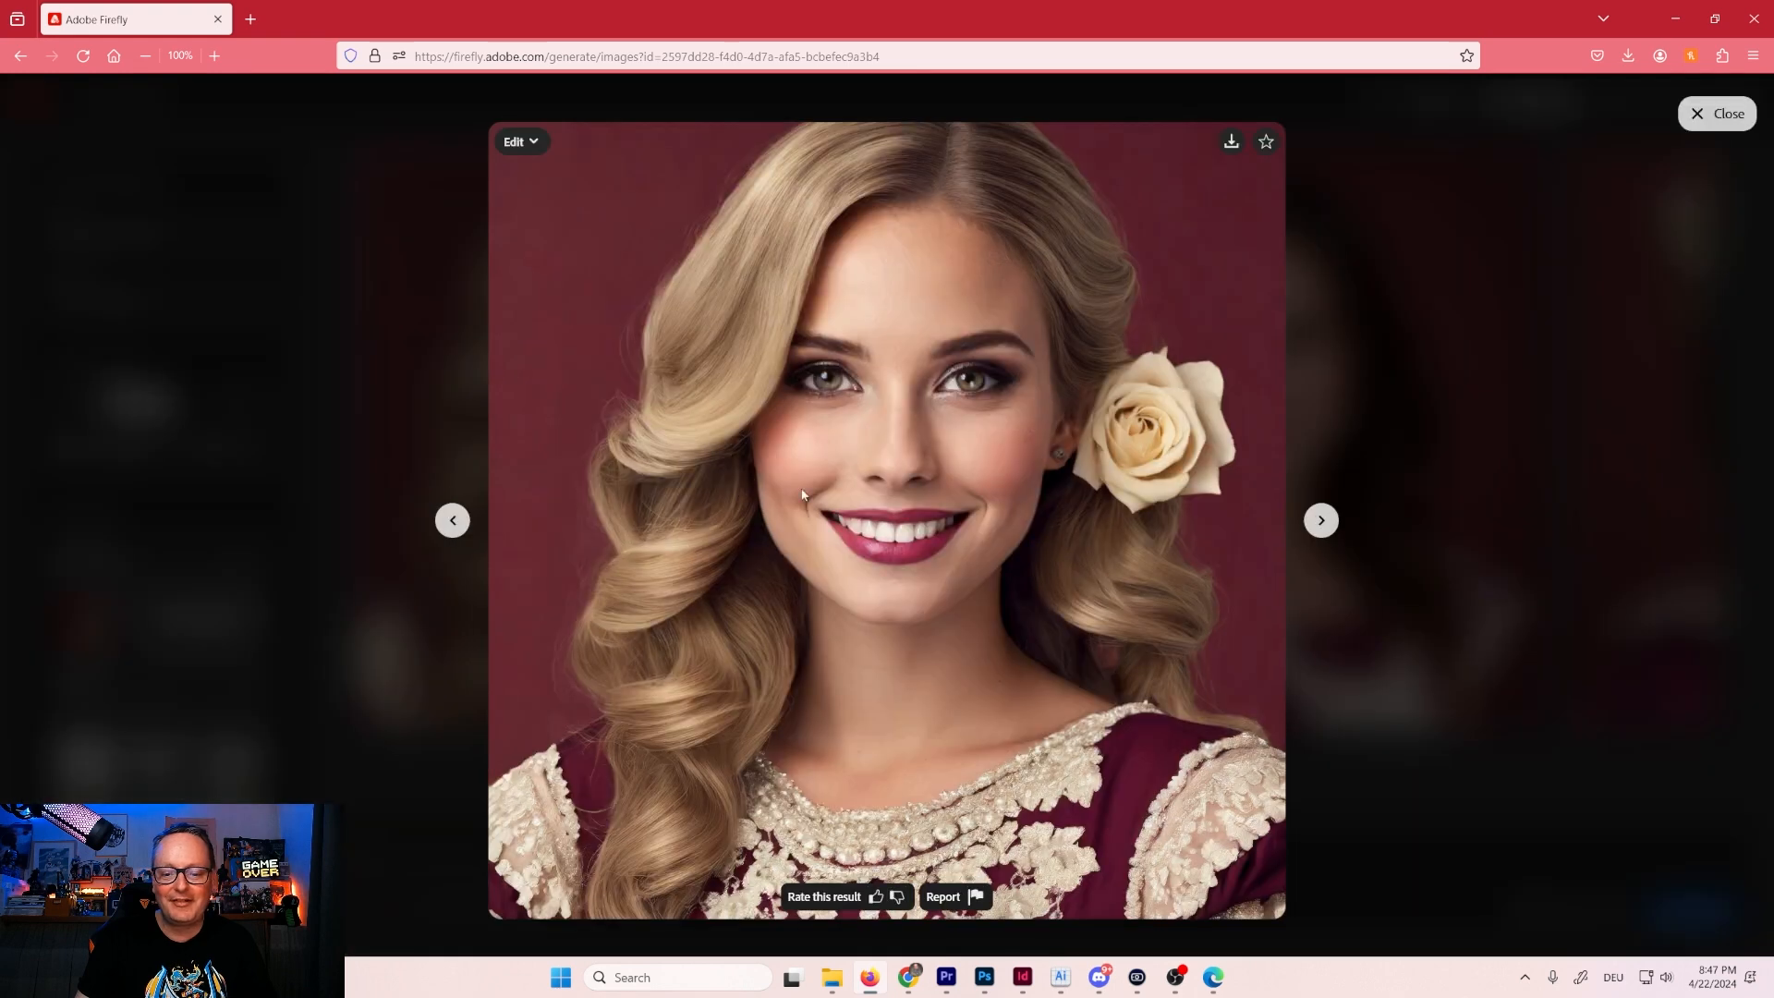
click(1321, 520)
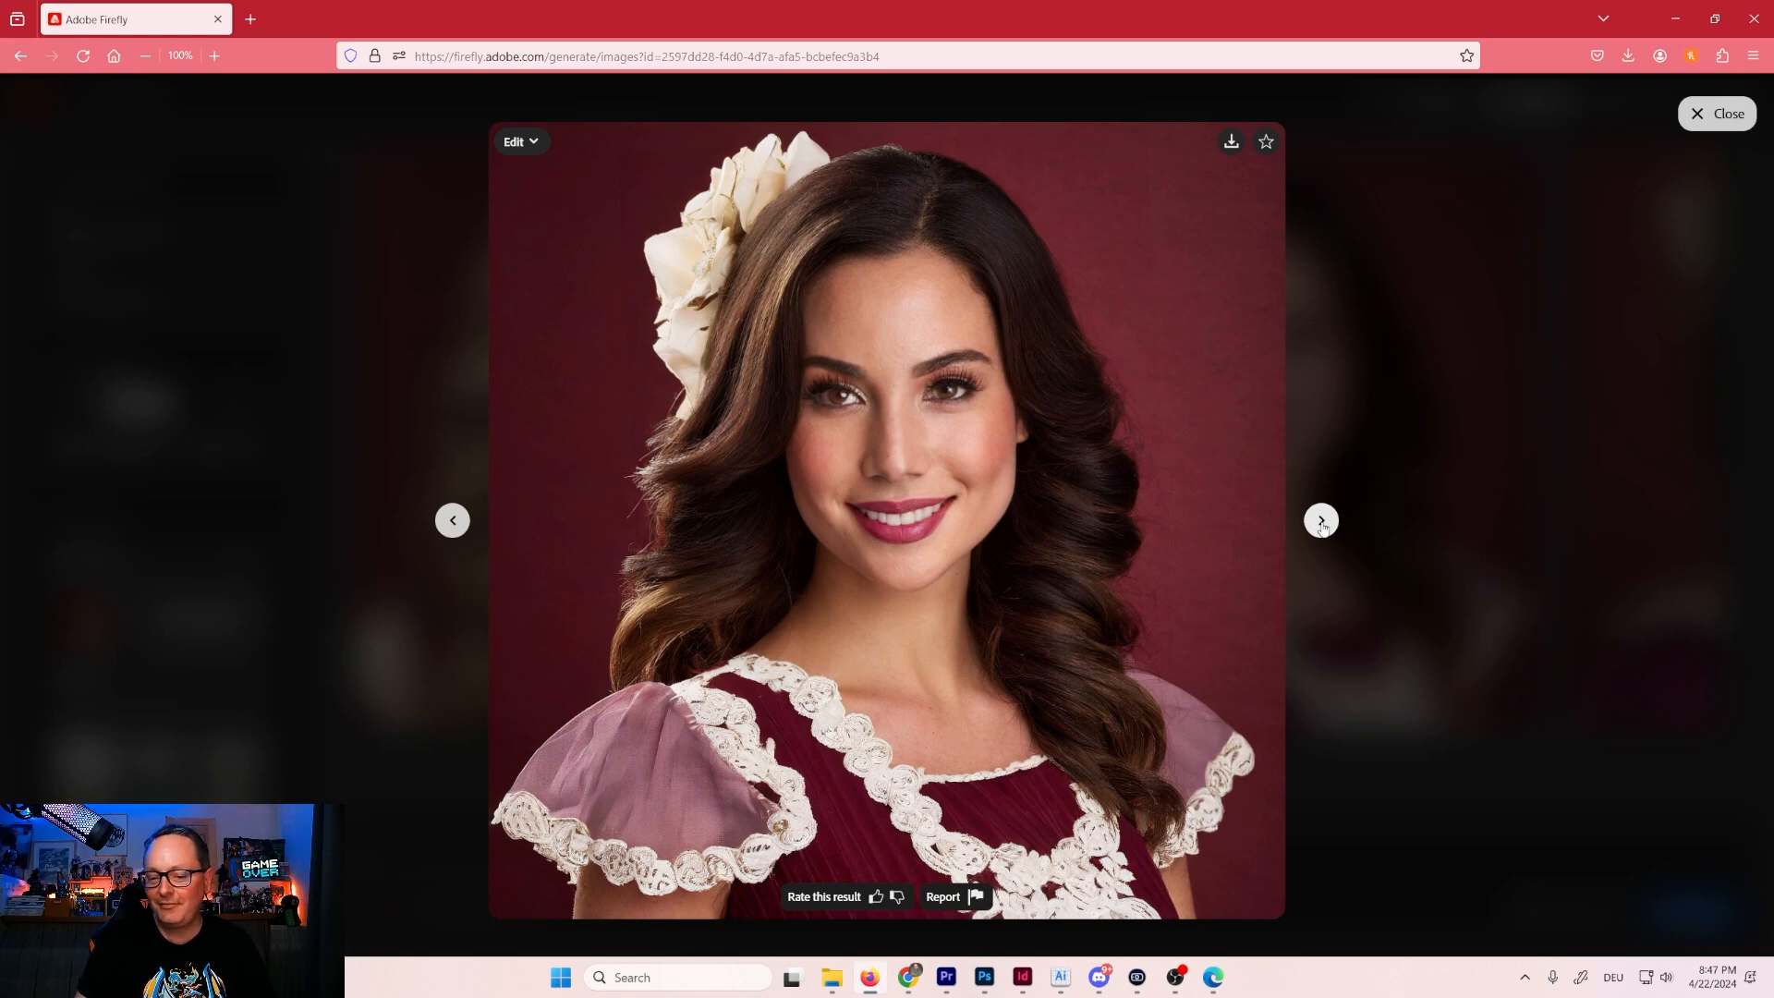
click(1321, 520)
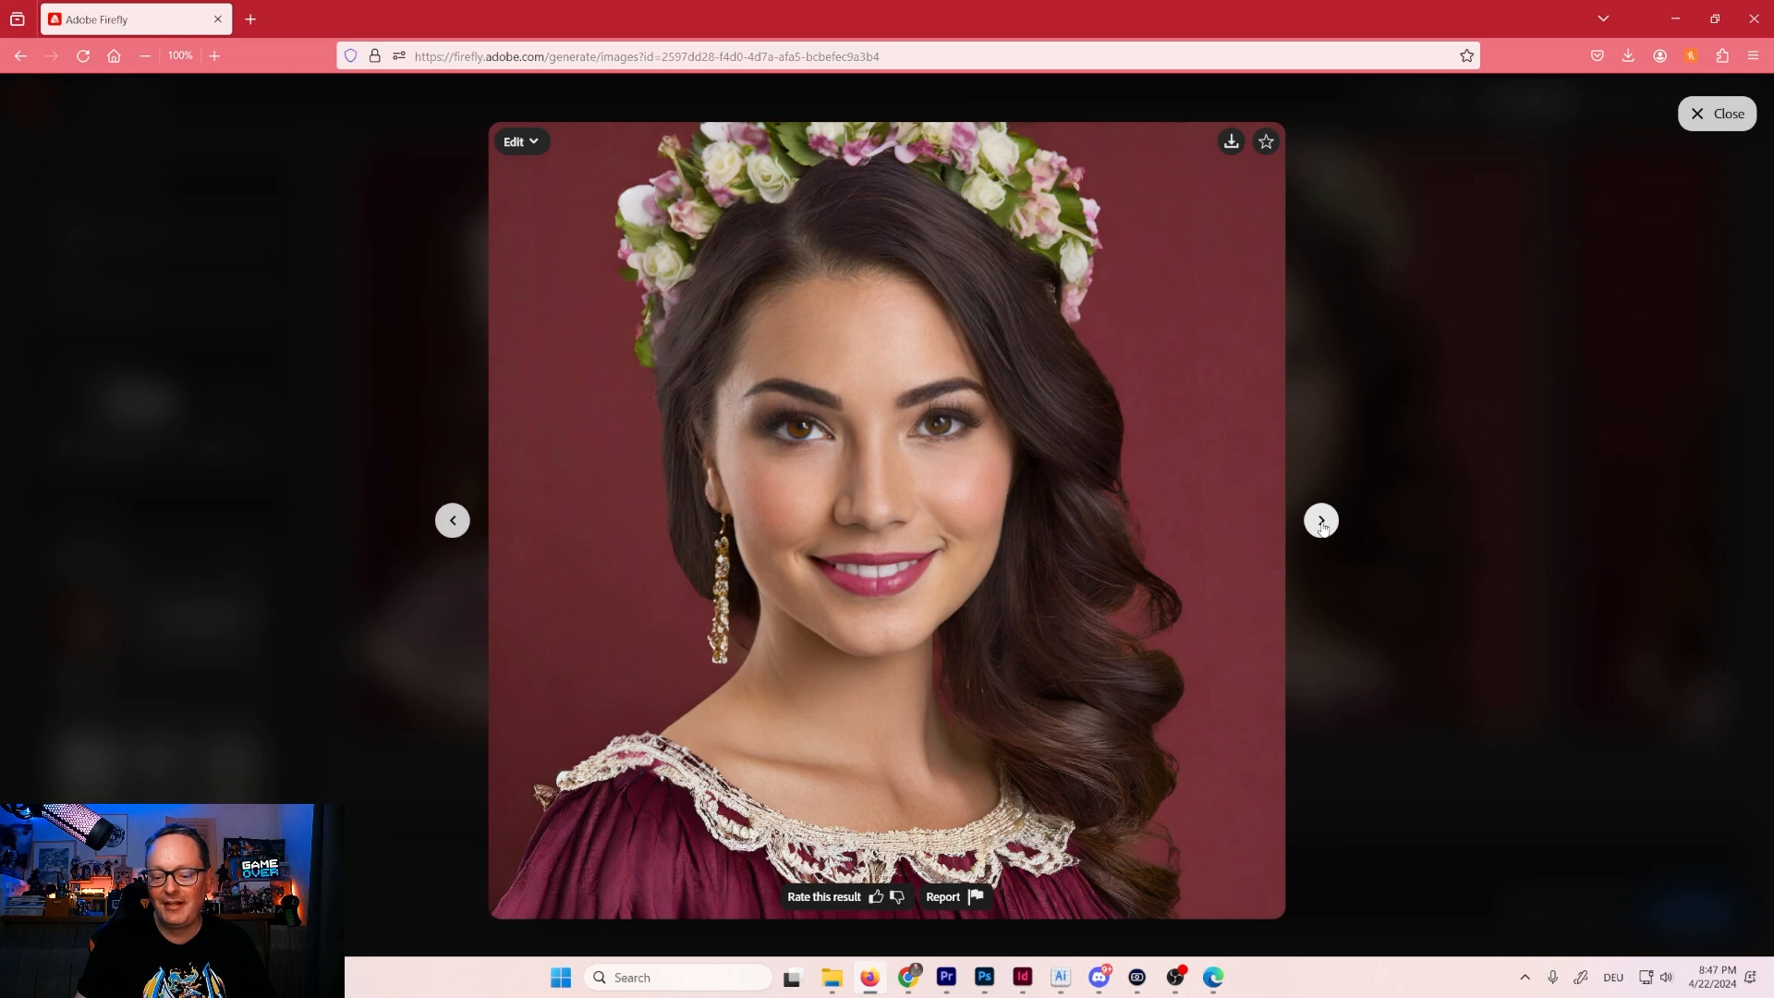
click(1321, 520)
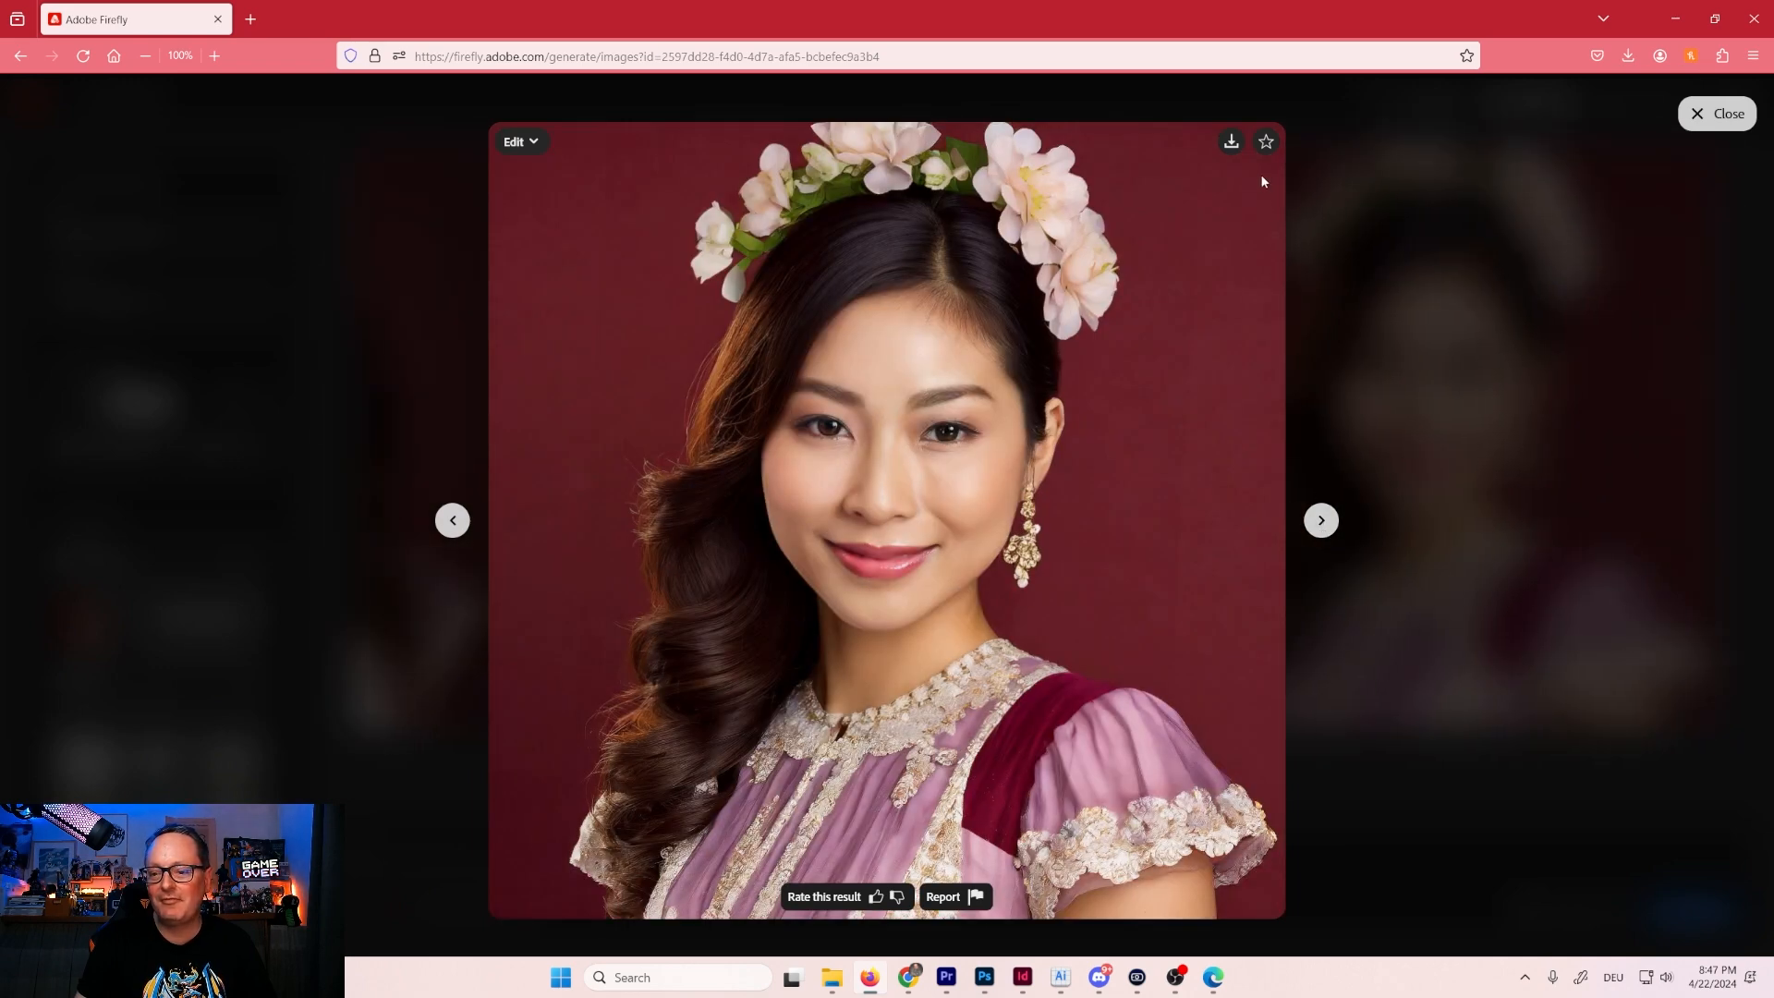
click(1375, 301)
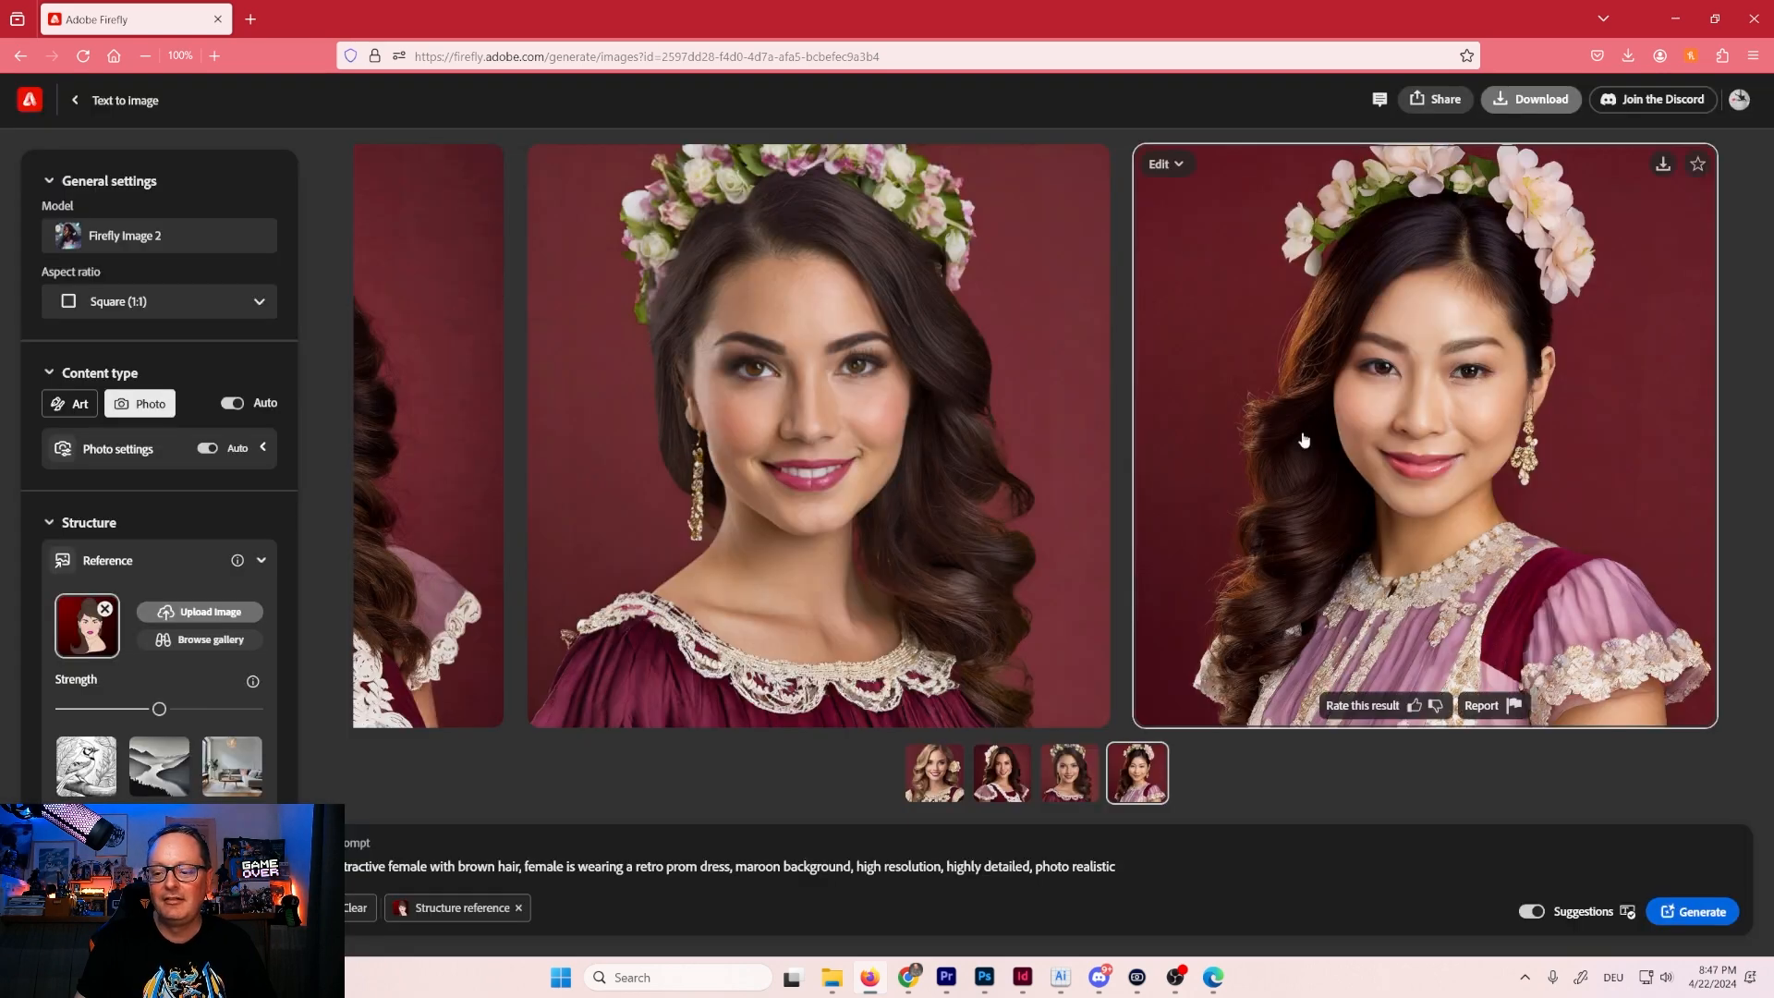
Set the content type to Art, raise the structure reference strength to its maximum, and generate a new set.
click(73, 406)
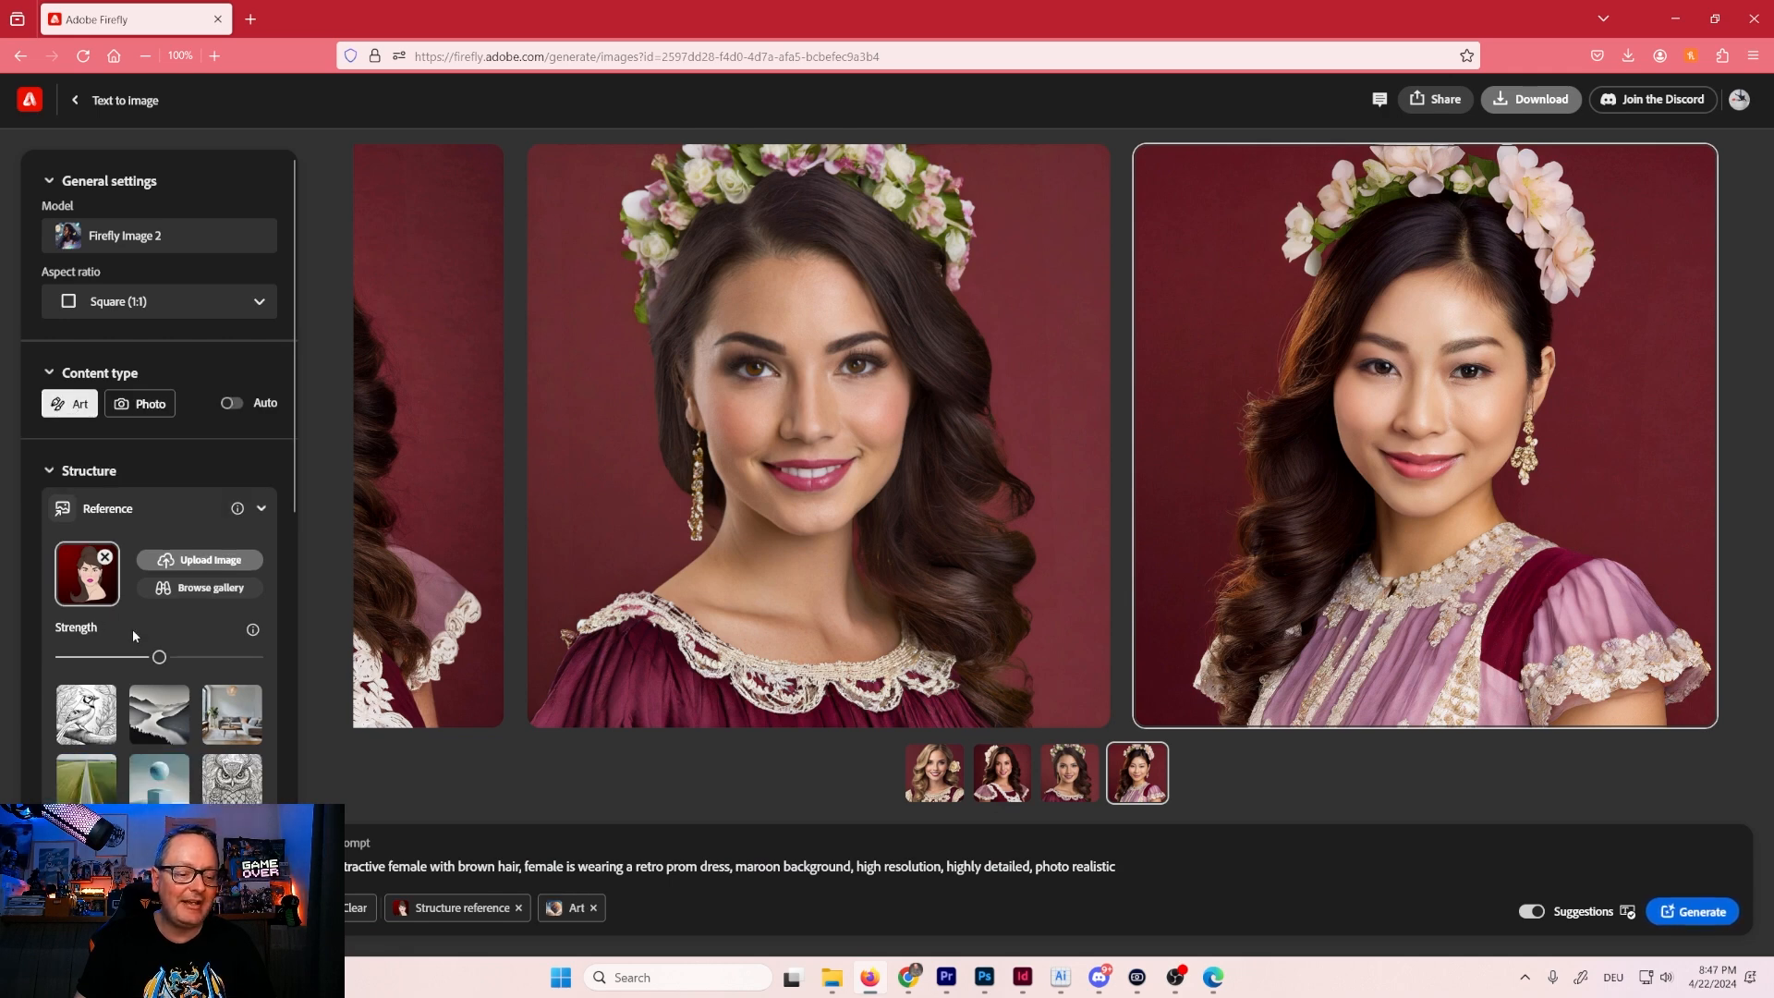
drag(159, 657, 255, 657)
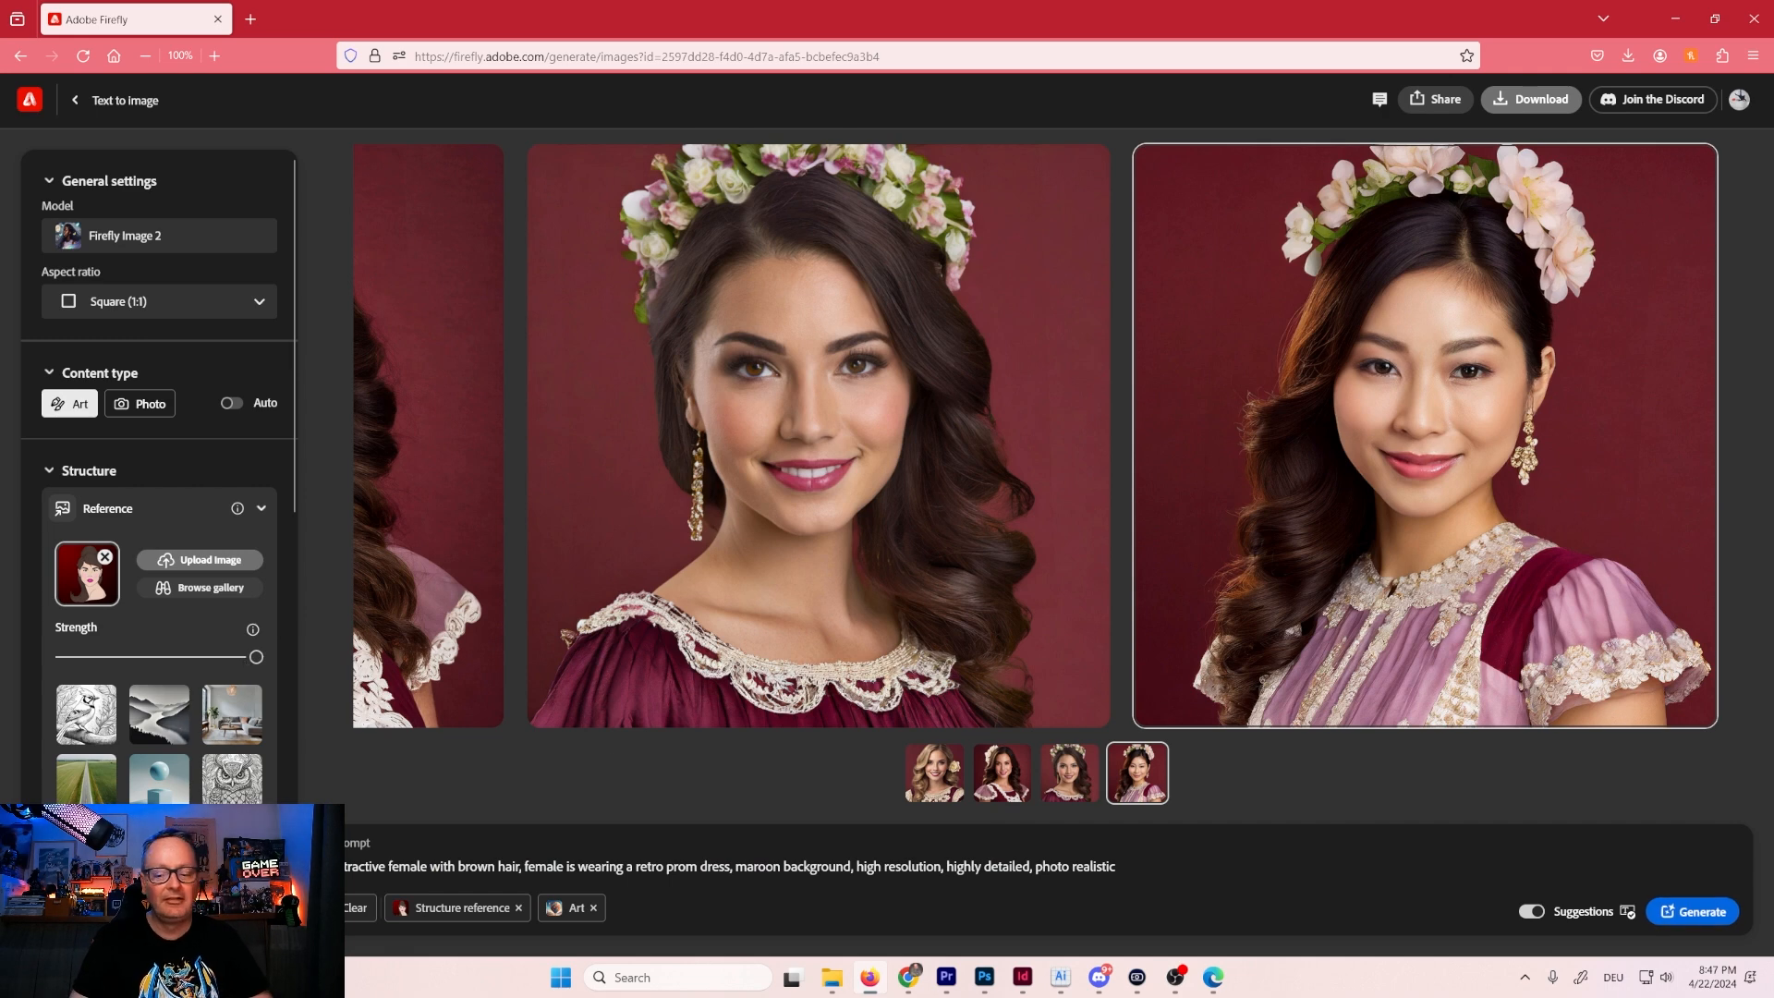
click(1717, 924)
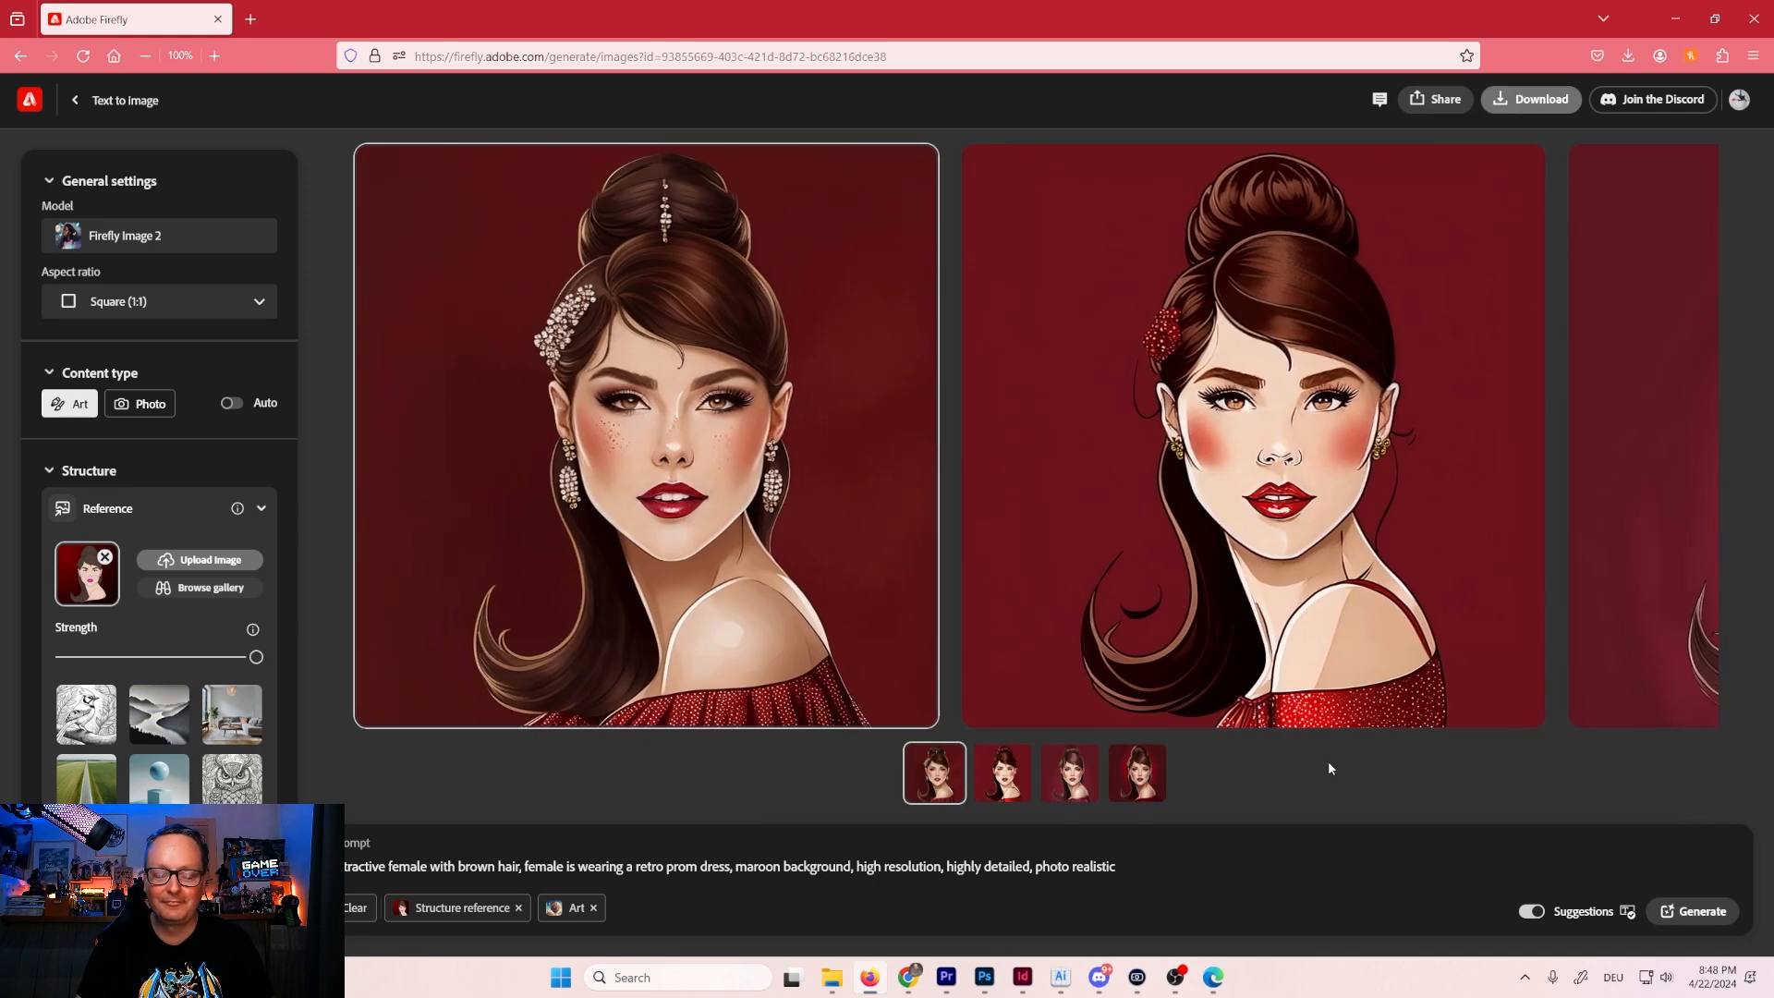
Examine the four Art-style portraits one after another in the enlarged preview and close it.
click(809, 431)
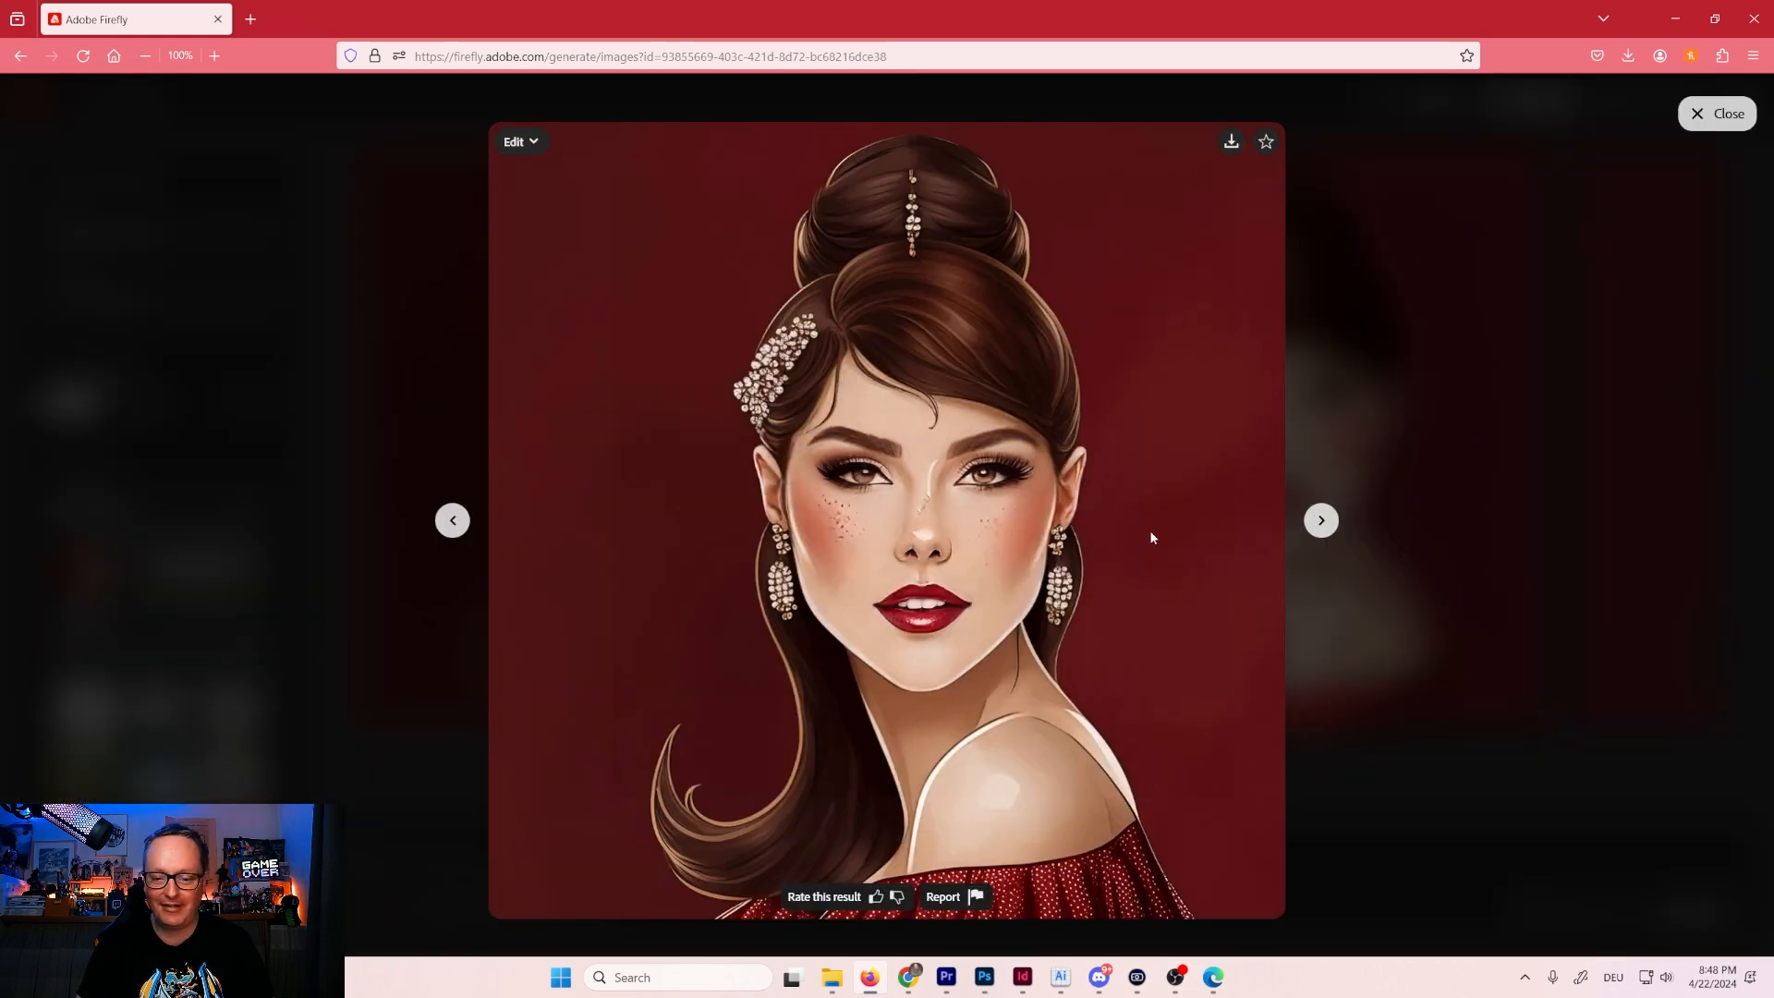
click(1321, 522)
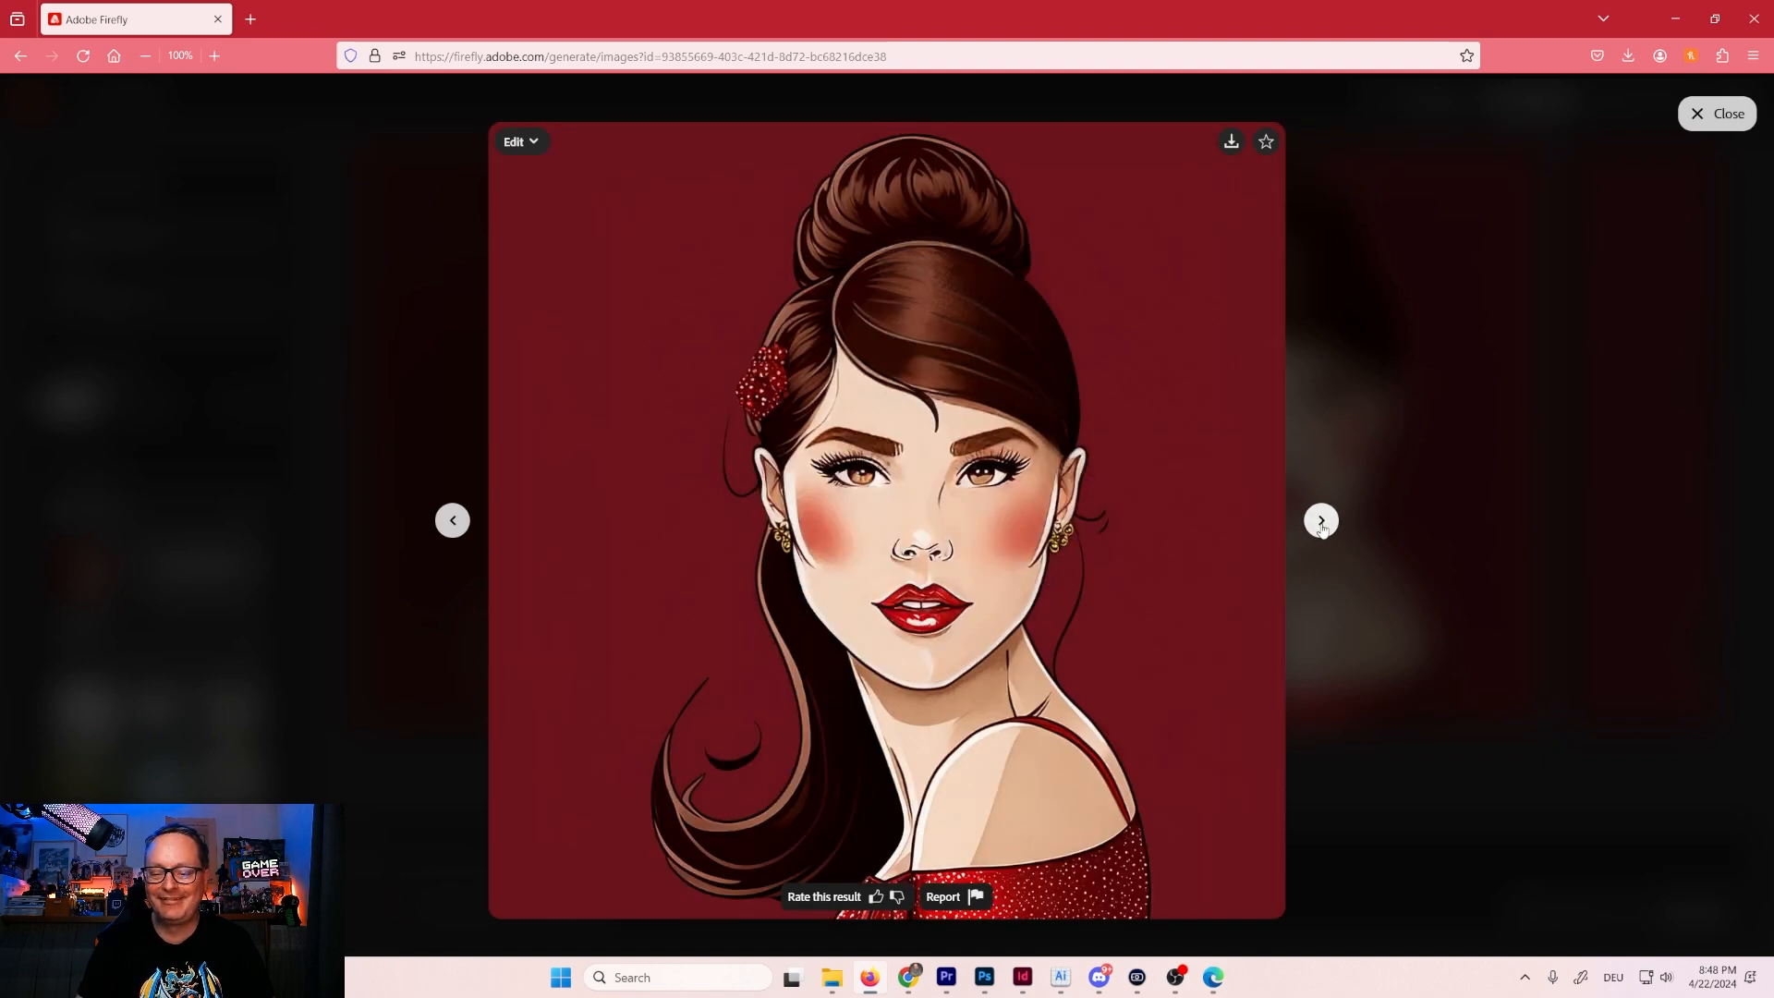
click(1321, 521)
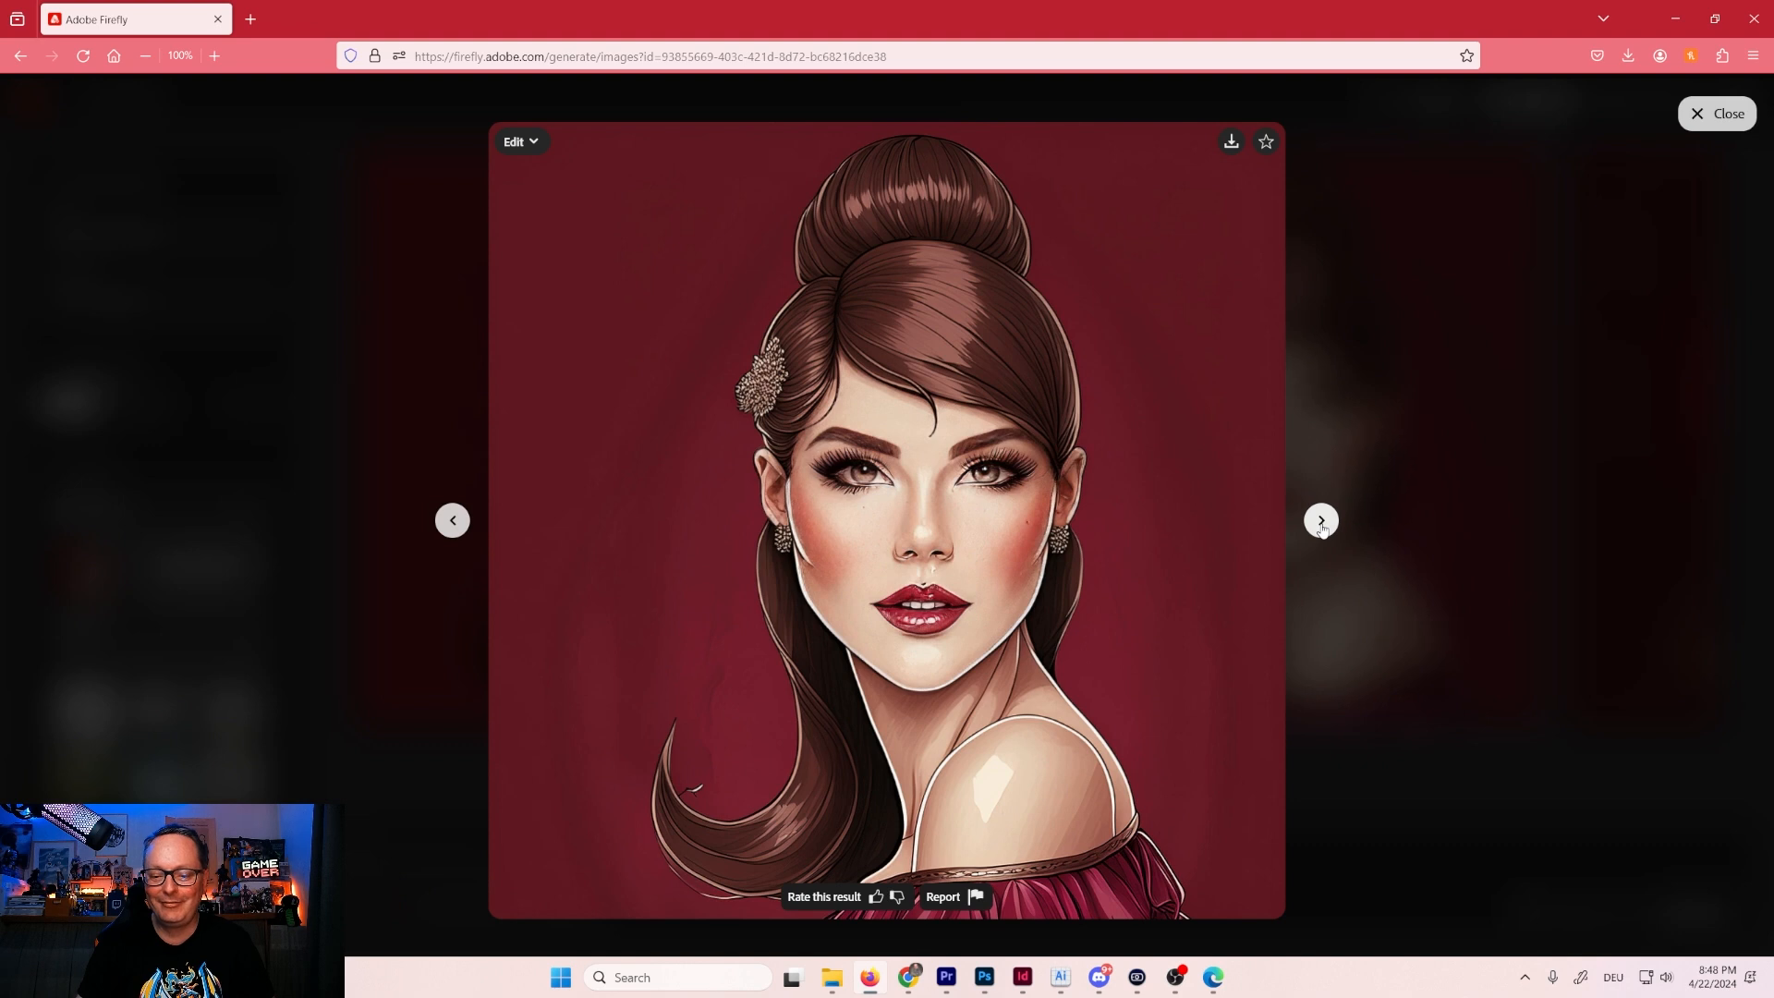
click(1321, 521)
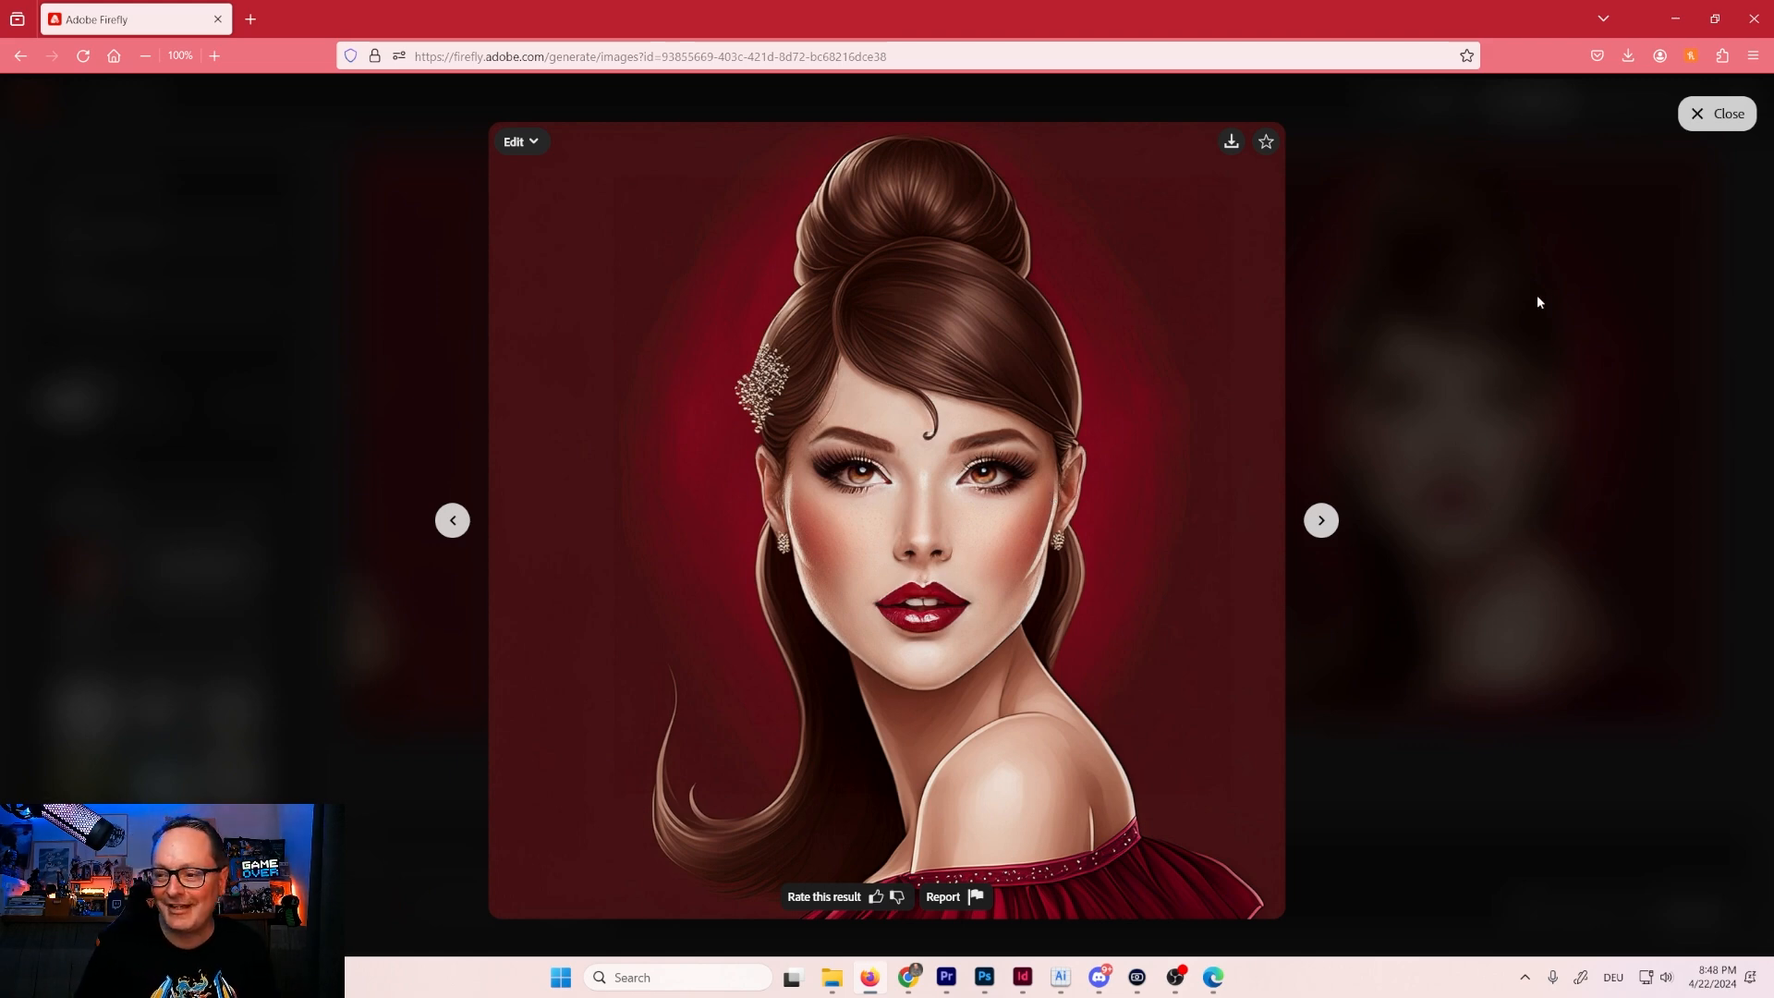
click(1717, 113)
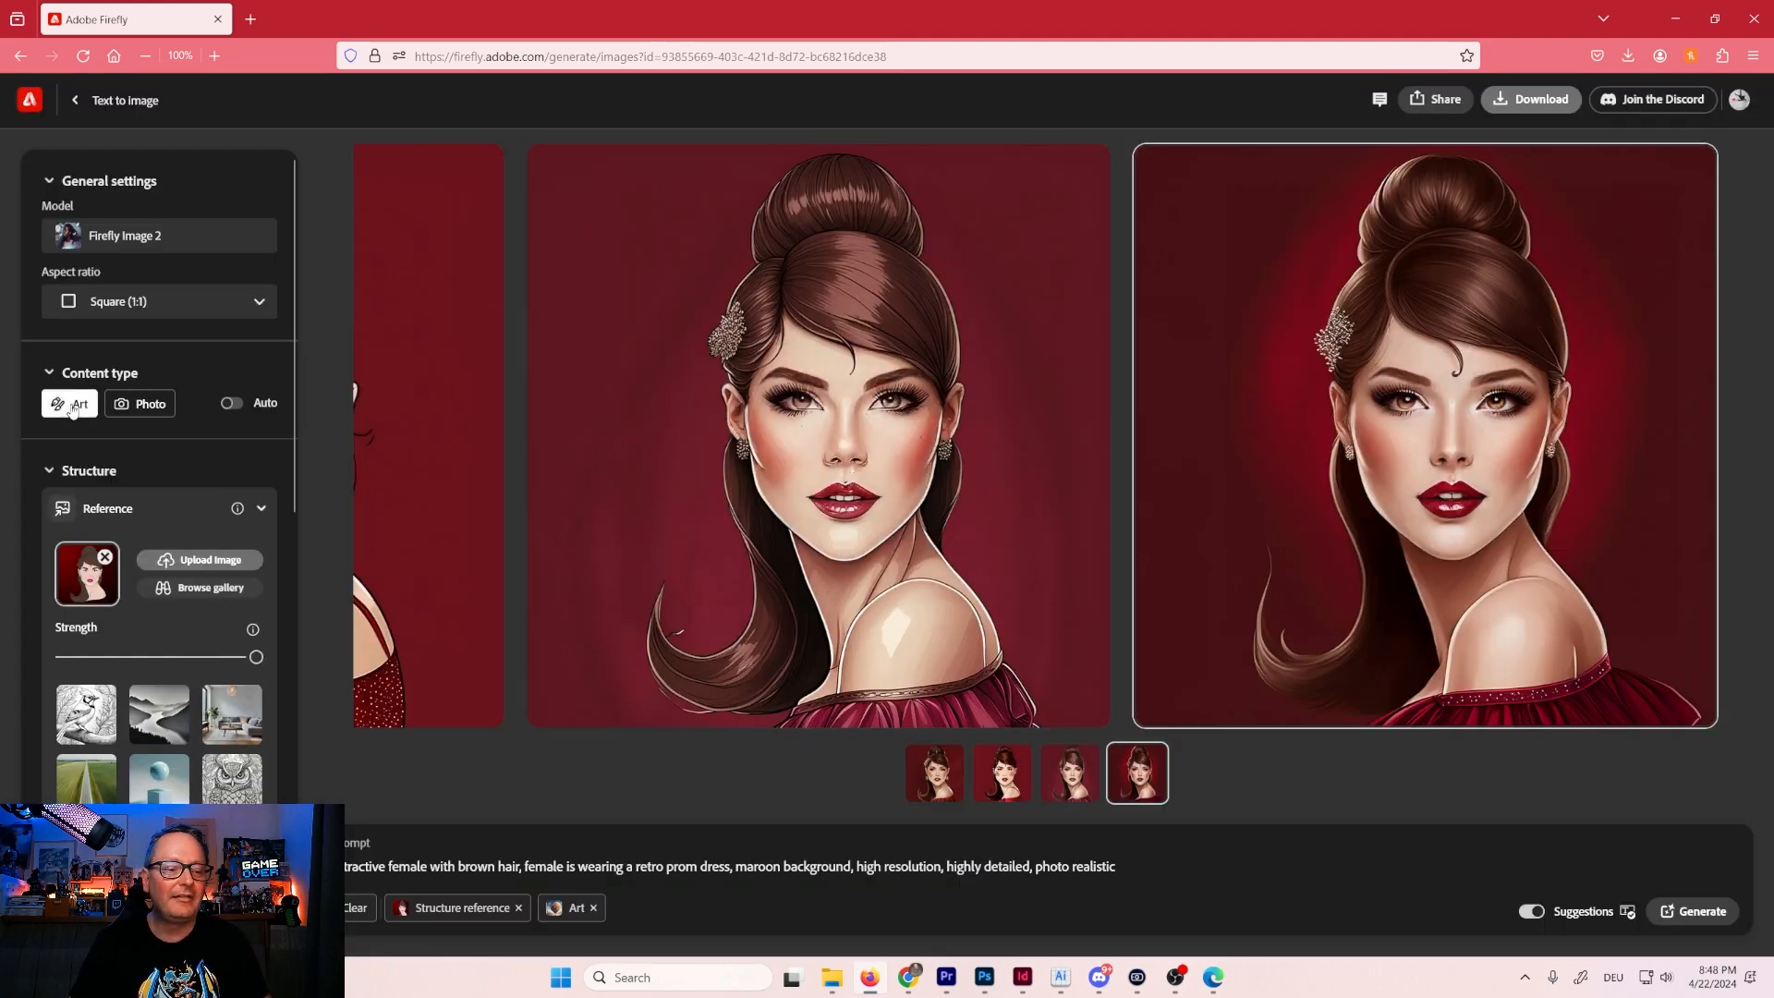
Generate a new set with the Photo content type and enlarge its first portrait.
click(141, 404)
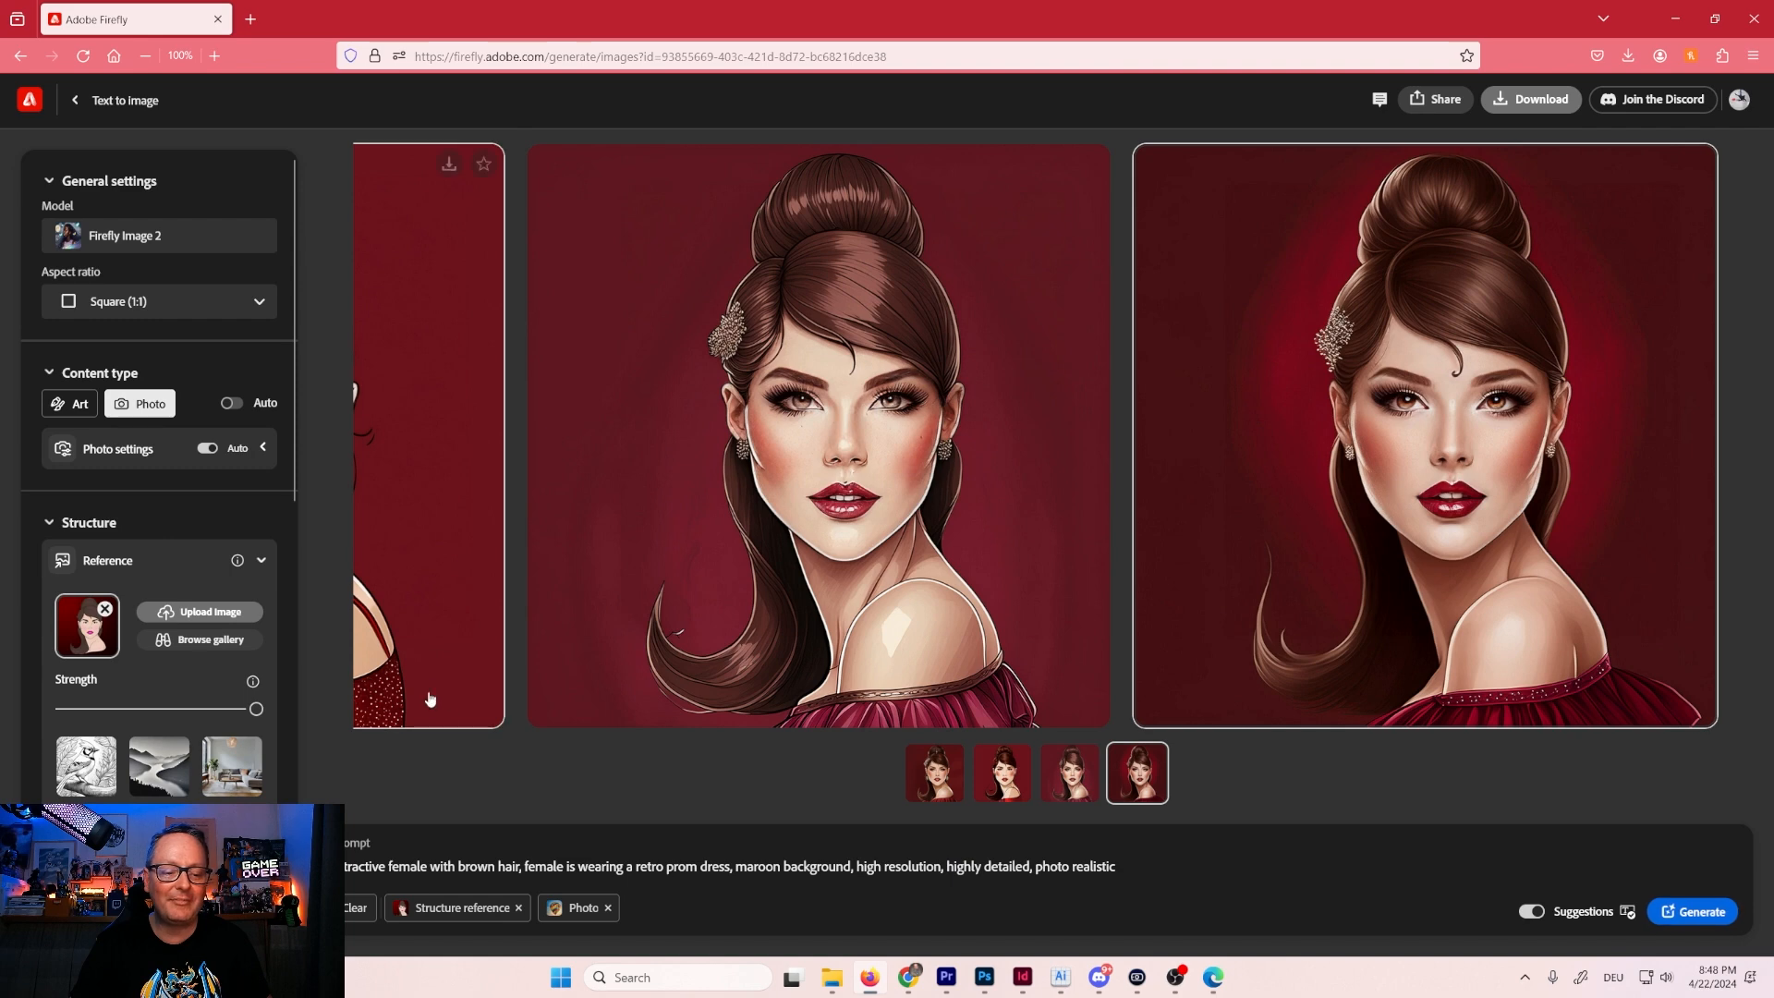
click(1678, 912)
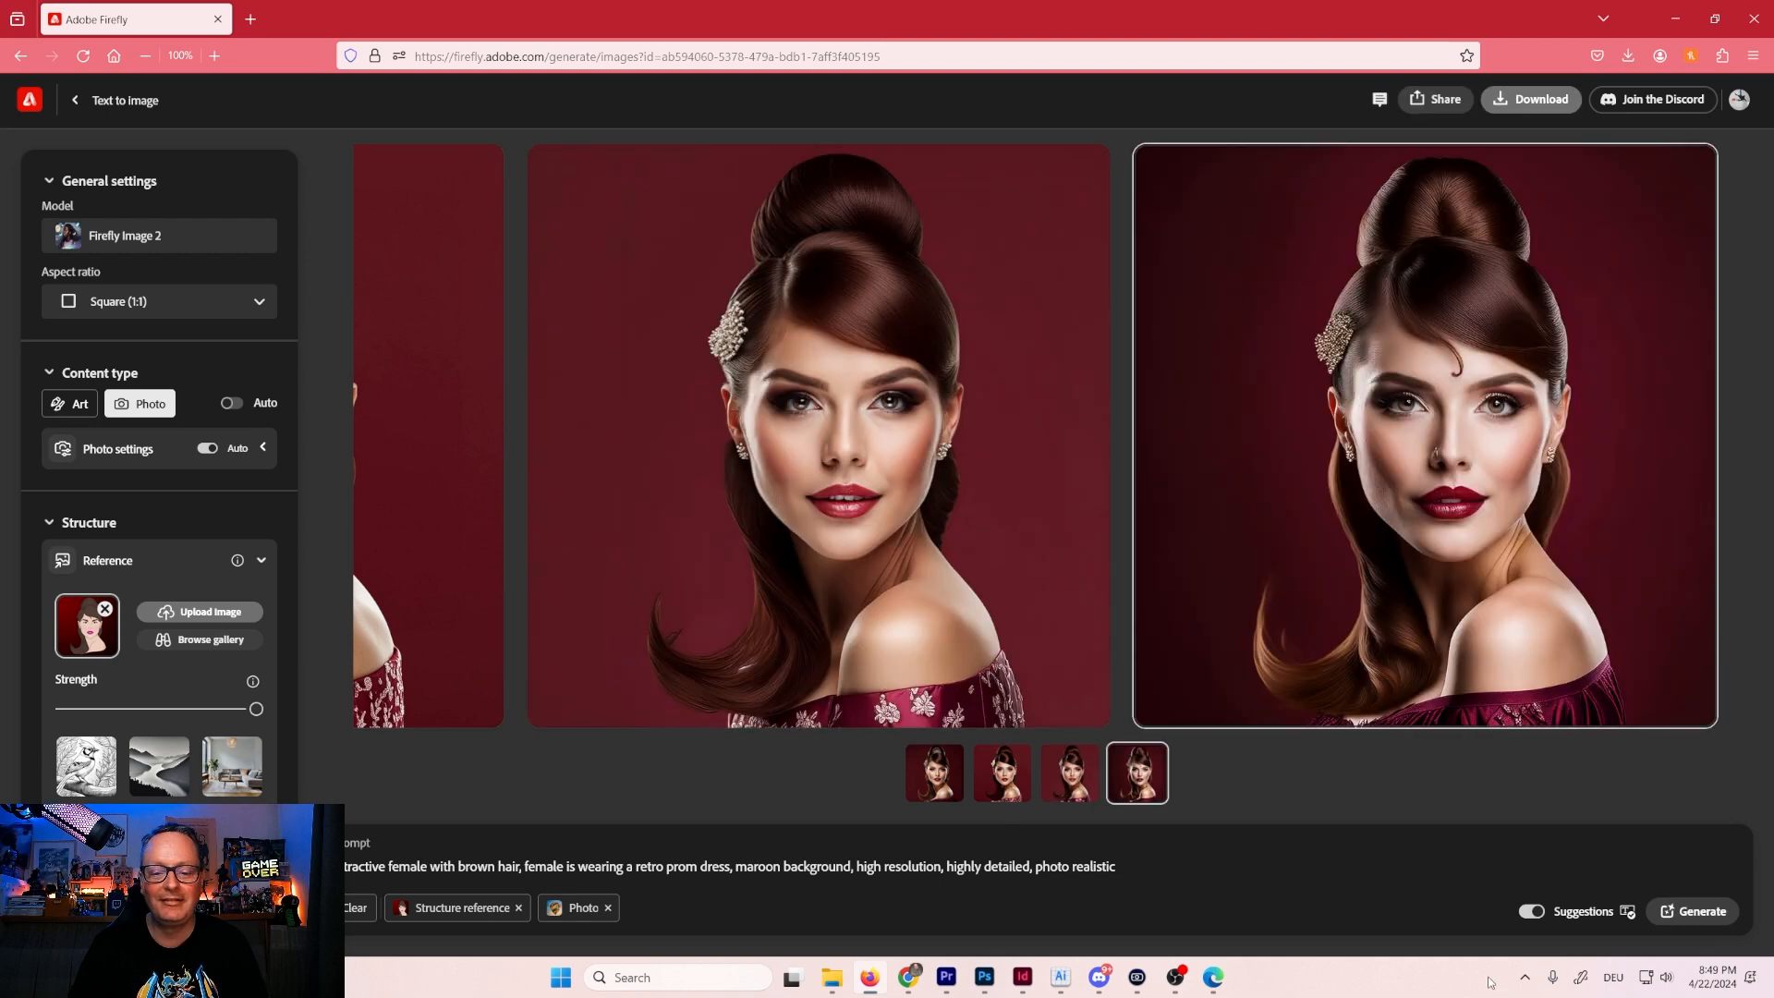
click(936, 781)
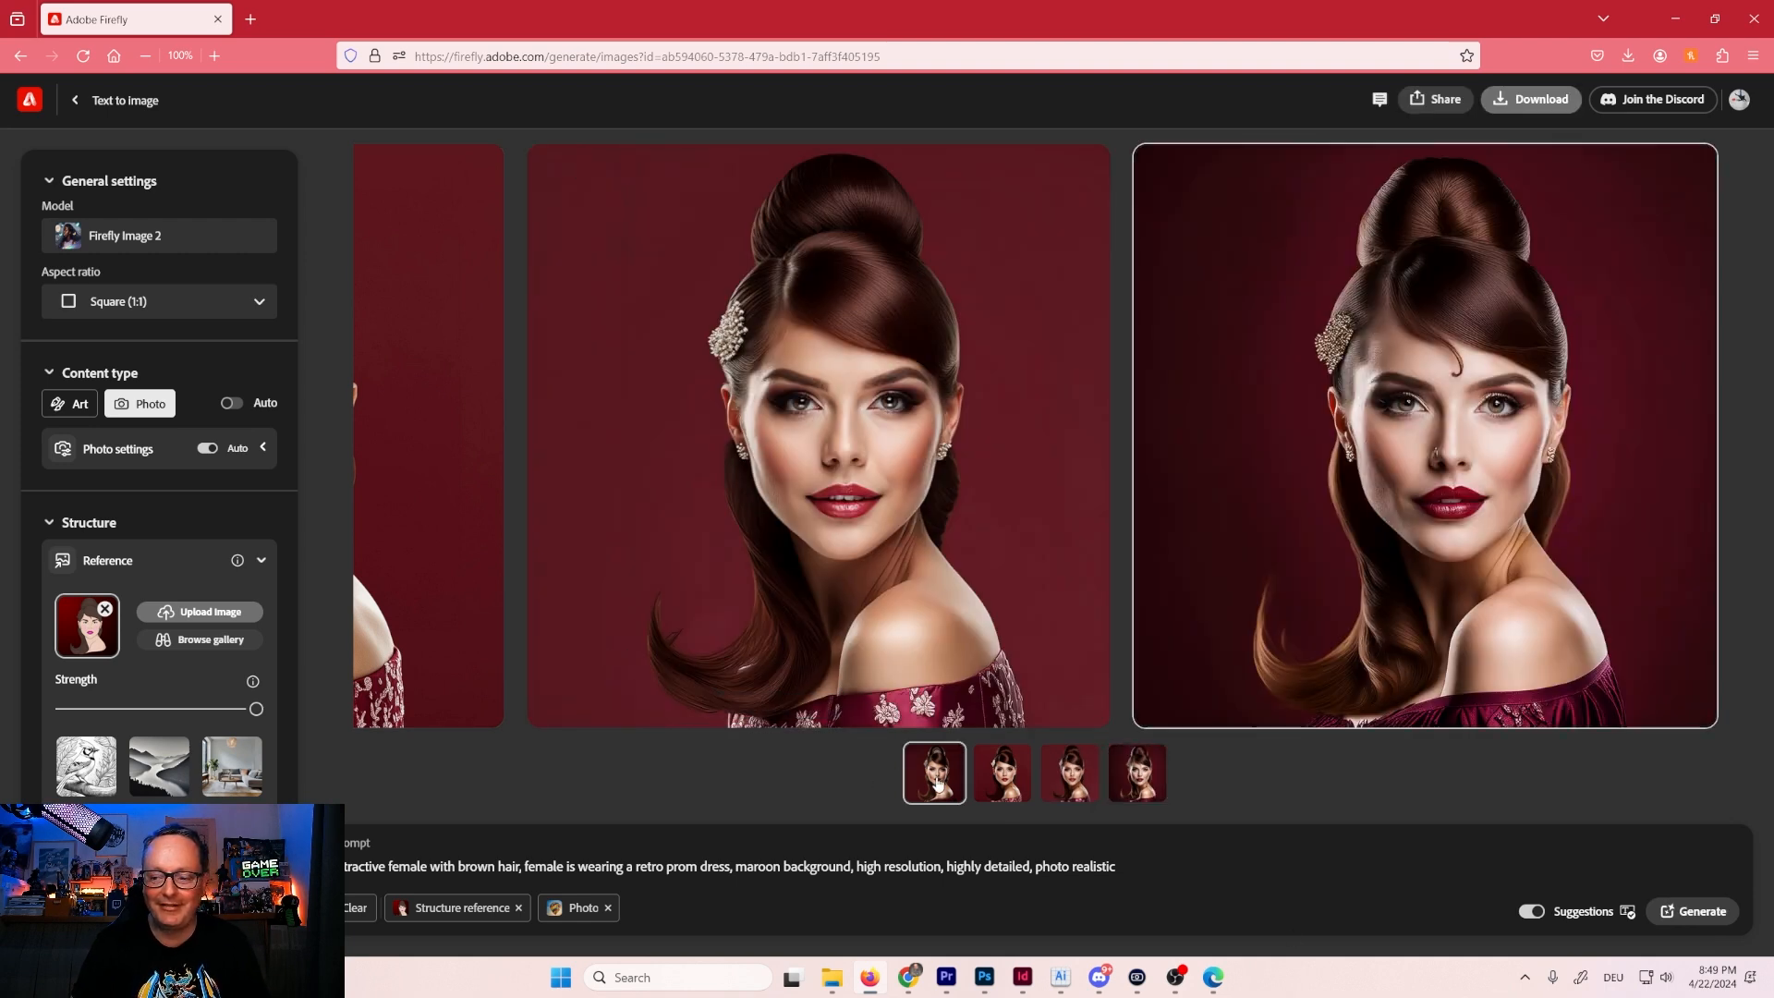
click(704, 546)
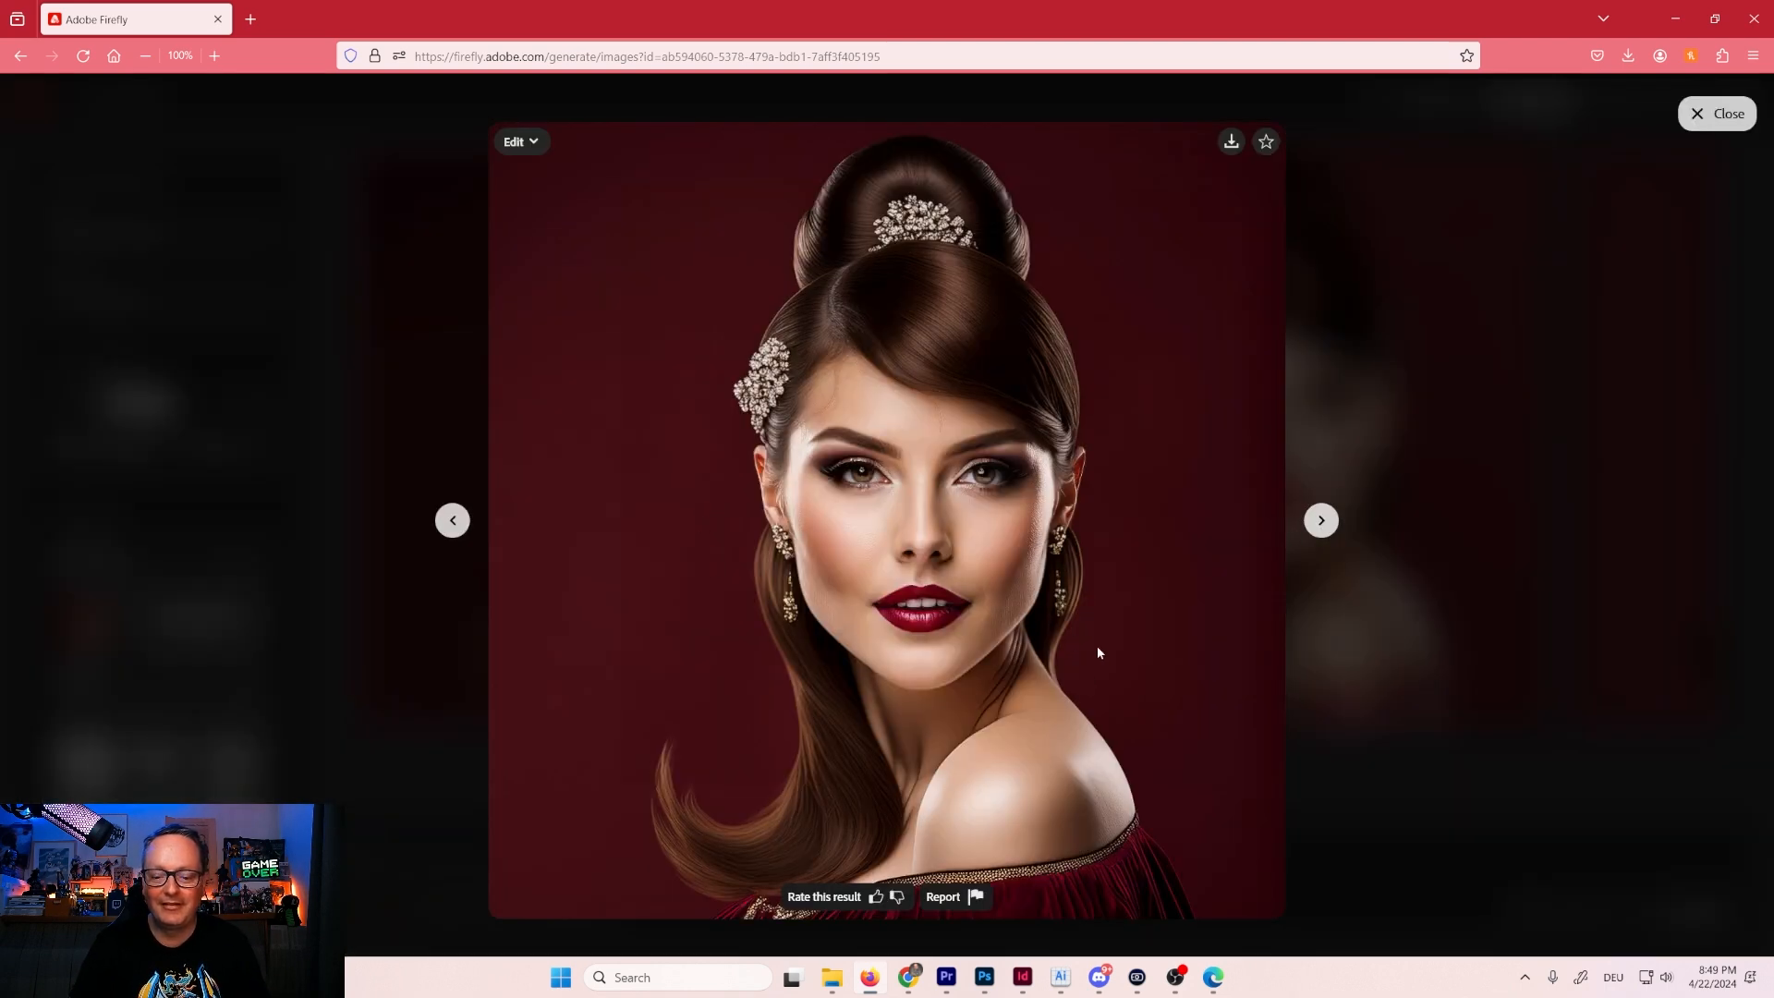
Download the first and second Photo-style portraits with content credentials applied.
click(1229, 139)
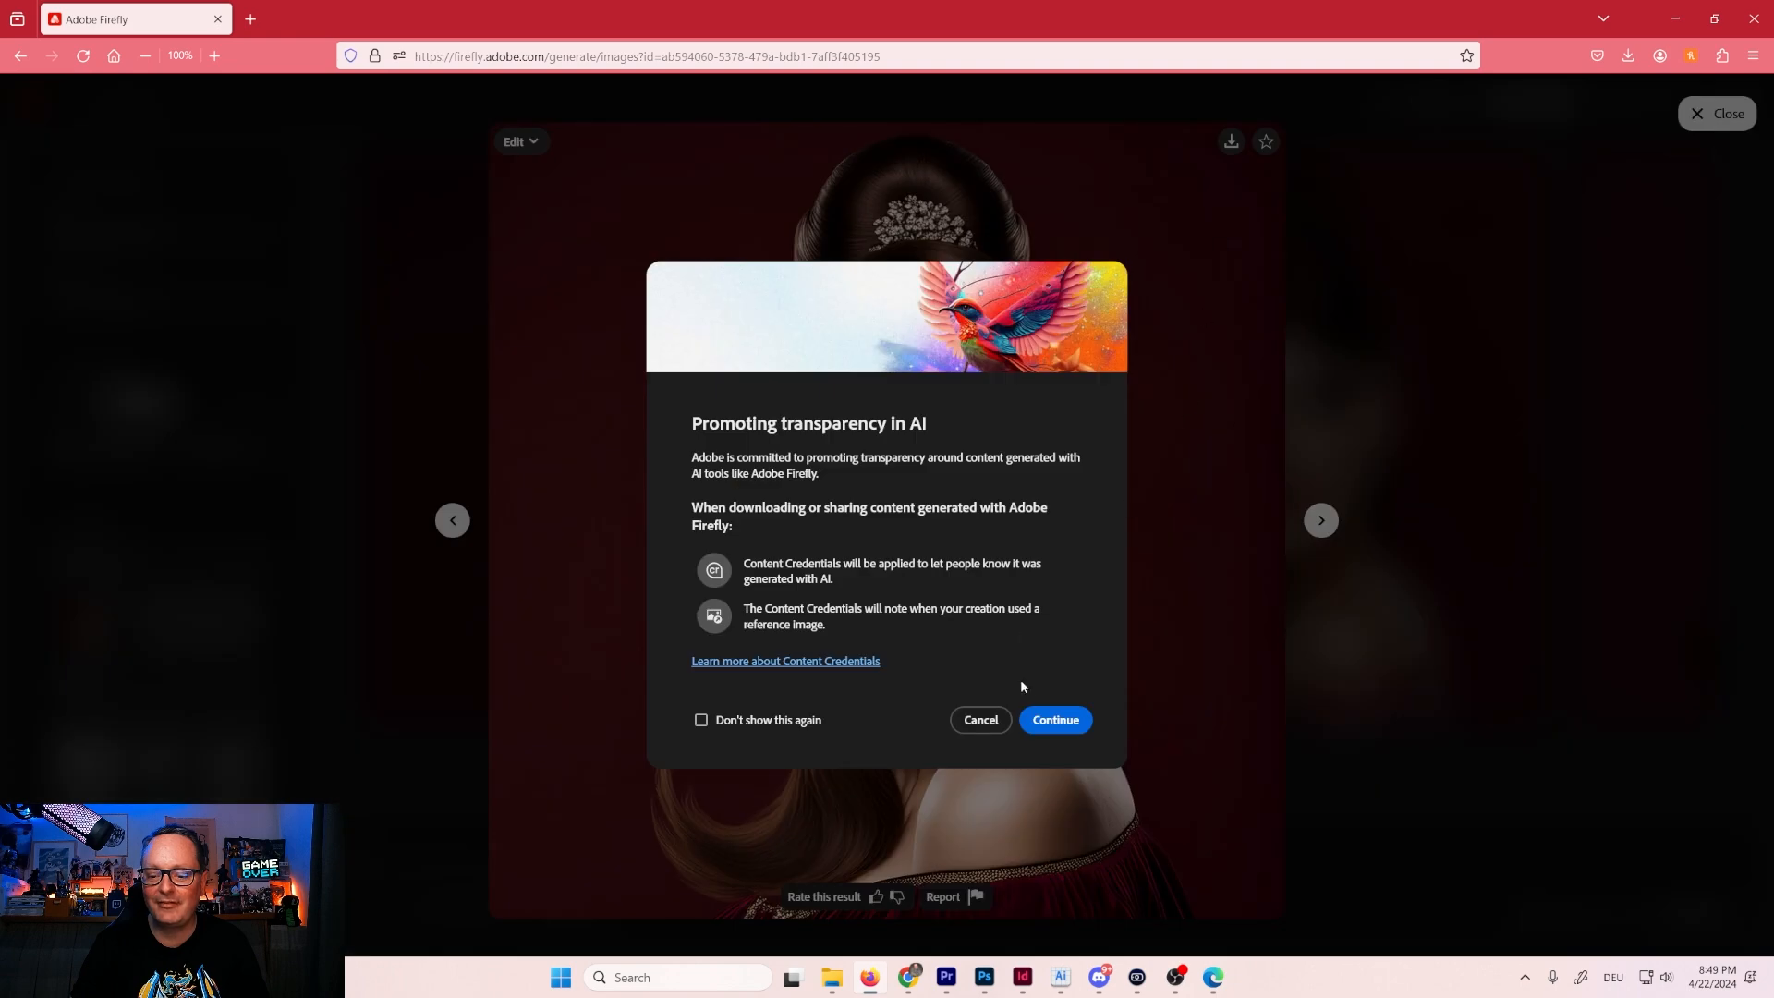
click(1055, 720)
click(1321, 522)
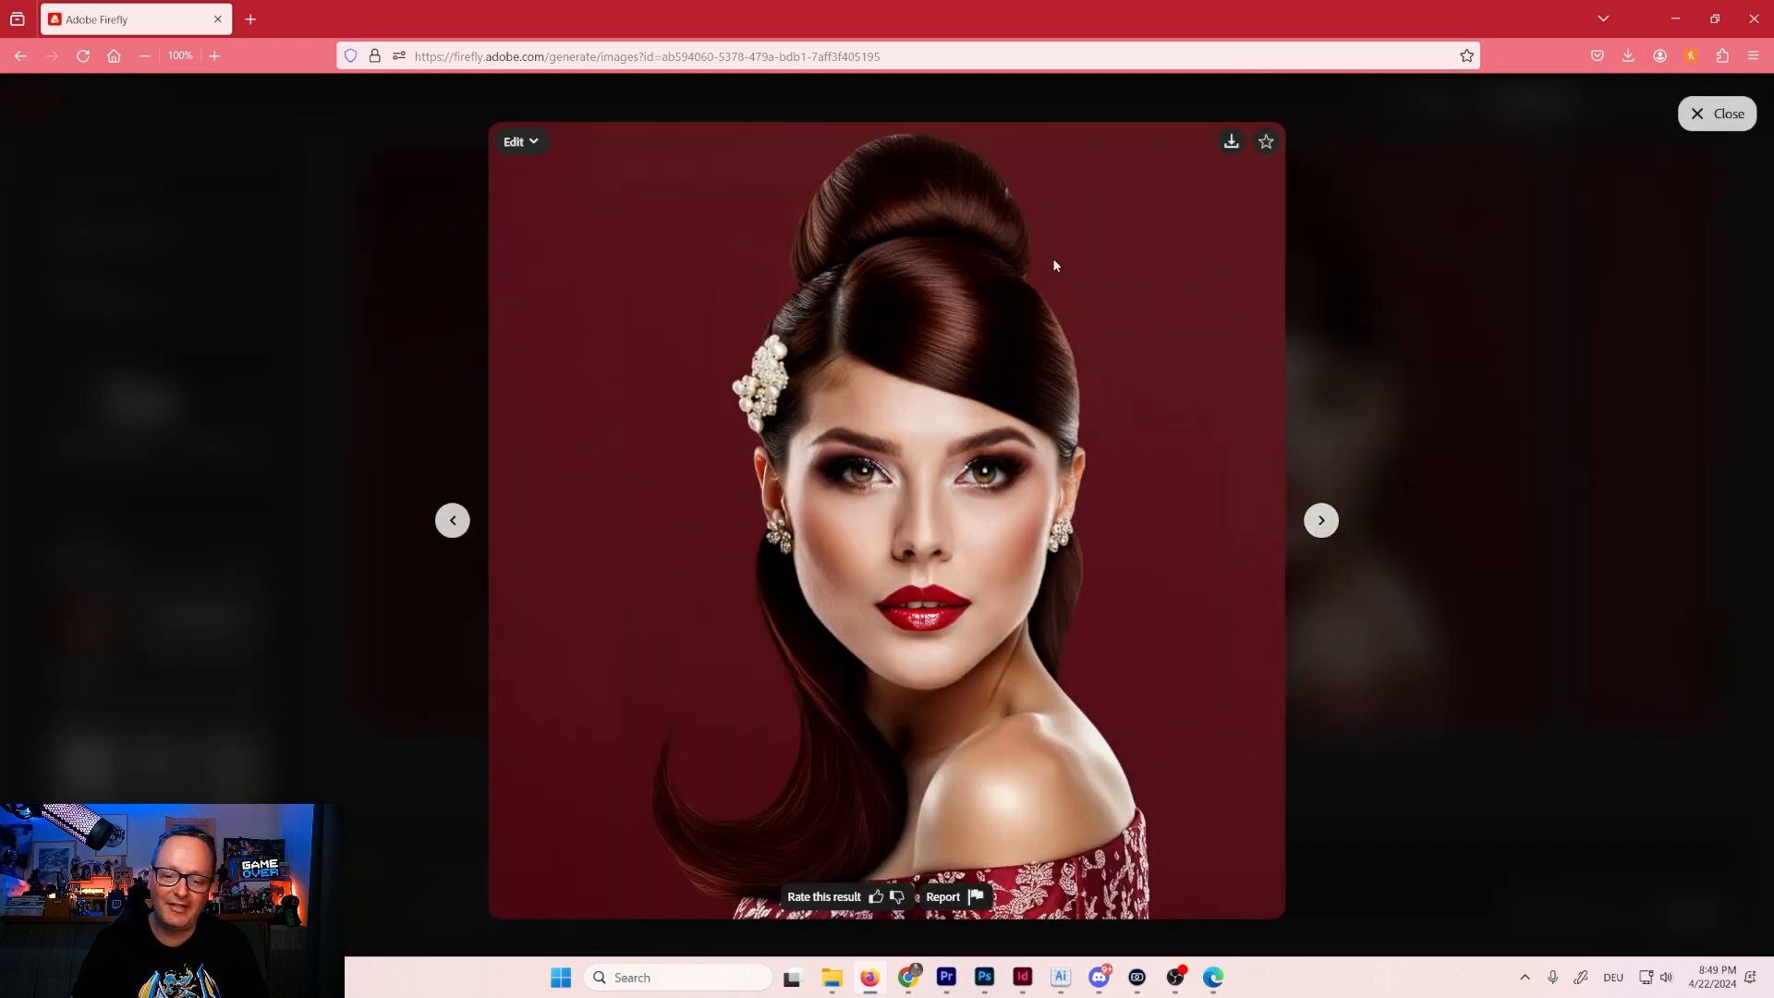
click(1230, 140)
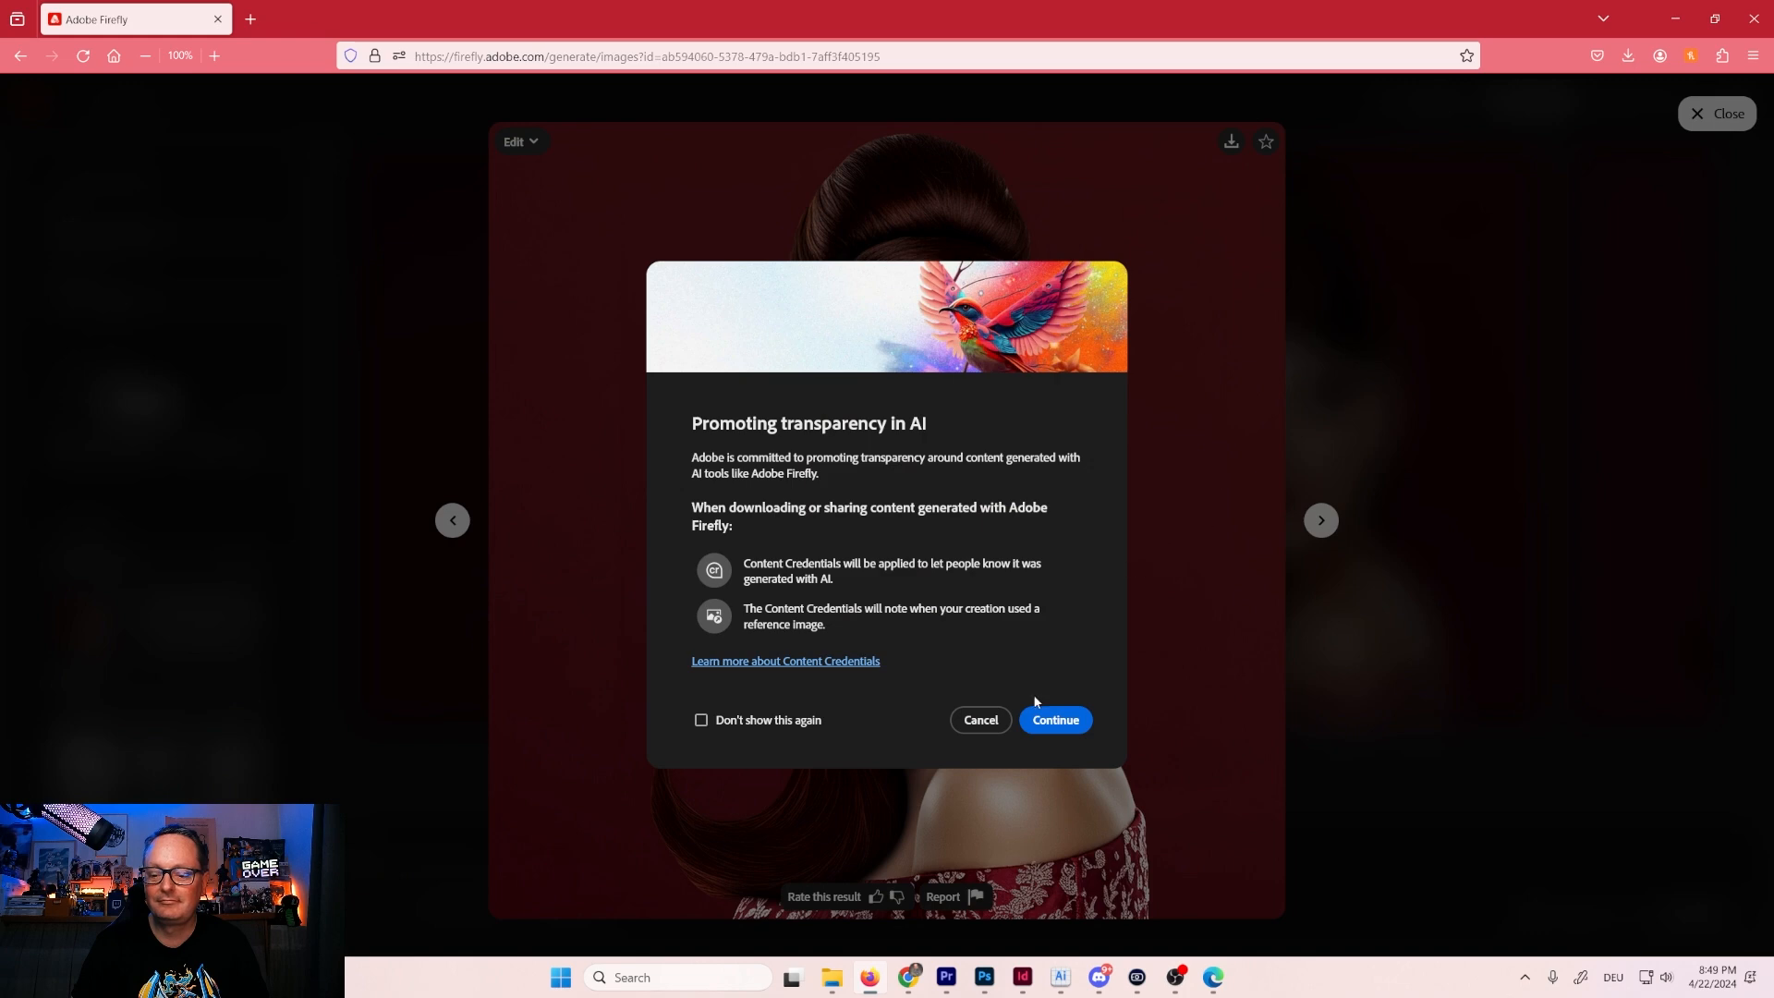
click(1051, 719)
Download the third and fourth Photo-style portraits with content credentials applied and close the enlarged preview.
click(1323, 522)
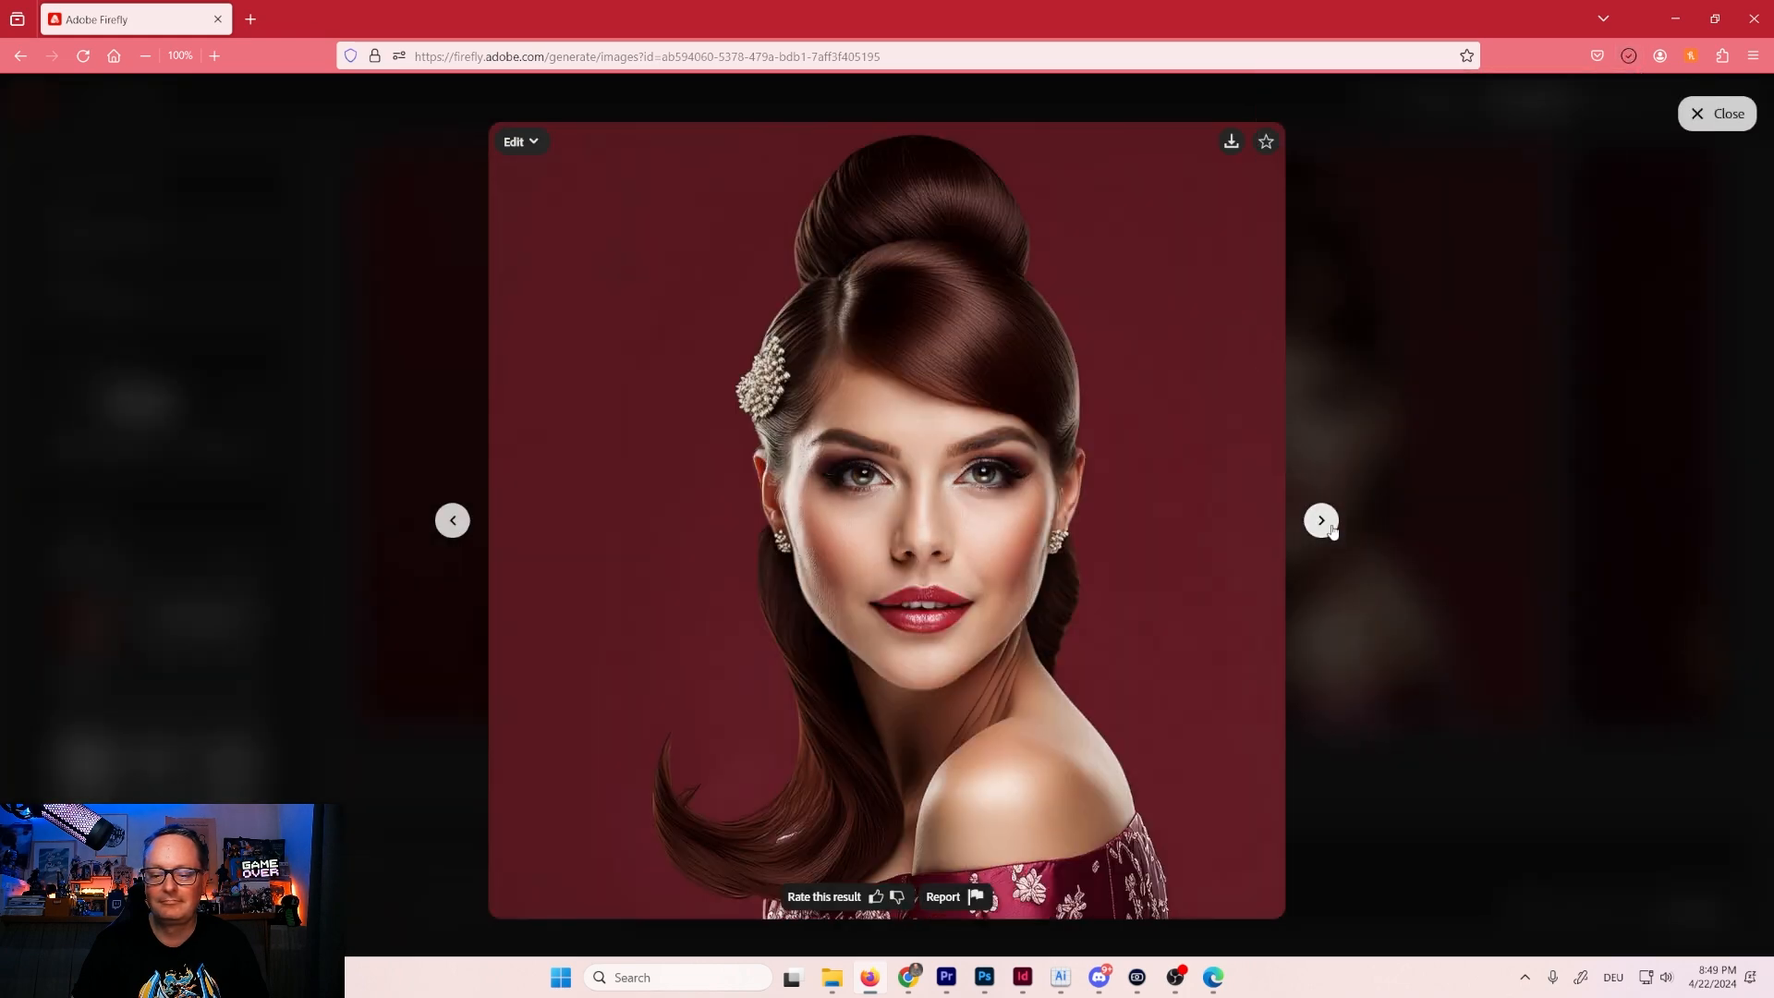
click(1231, 141)
click(1062, 718)
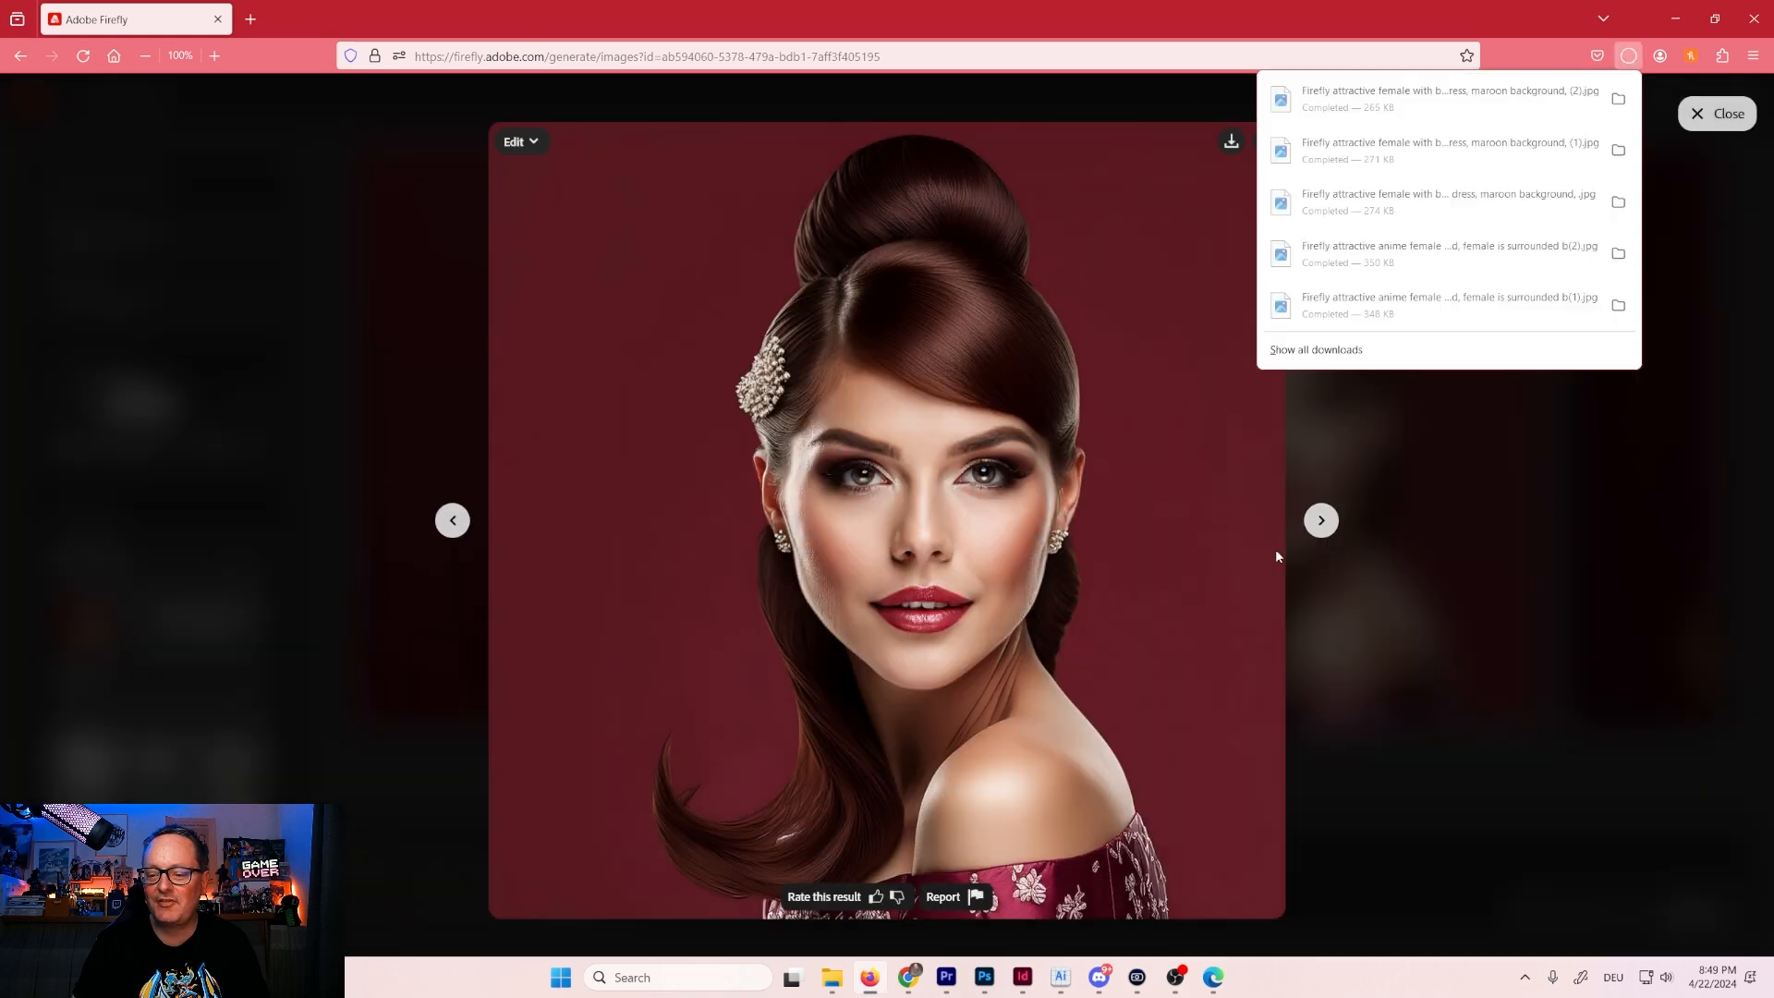
click(1321, 521)
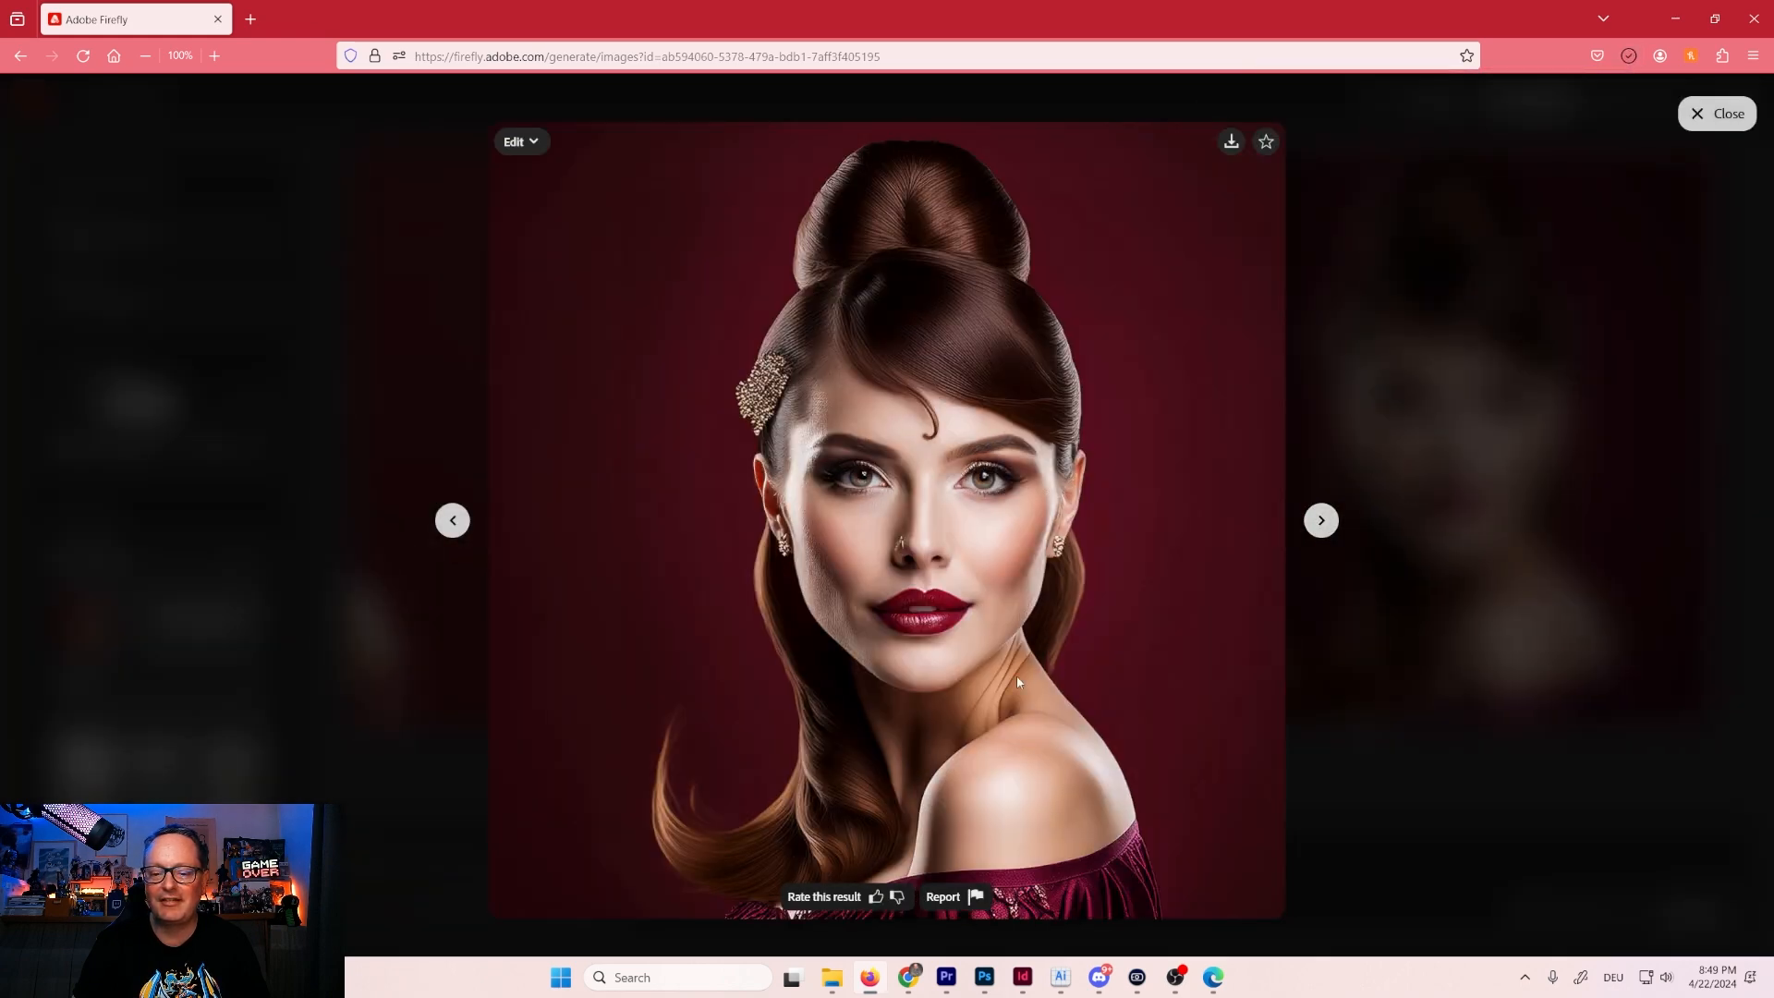
click(1232, 144)
click(1063, 718)
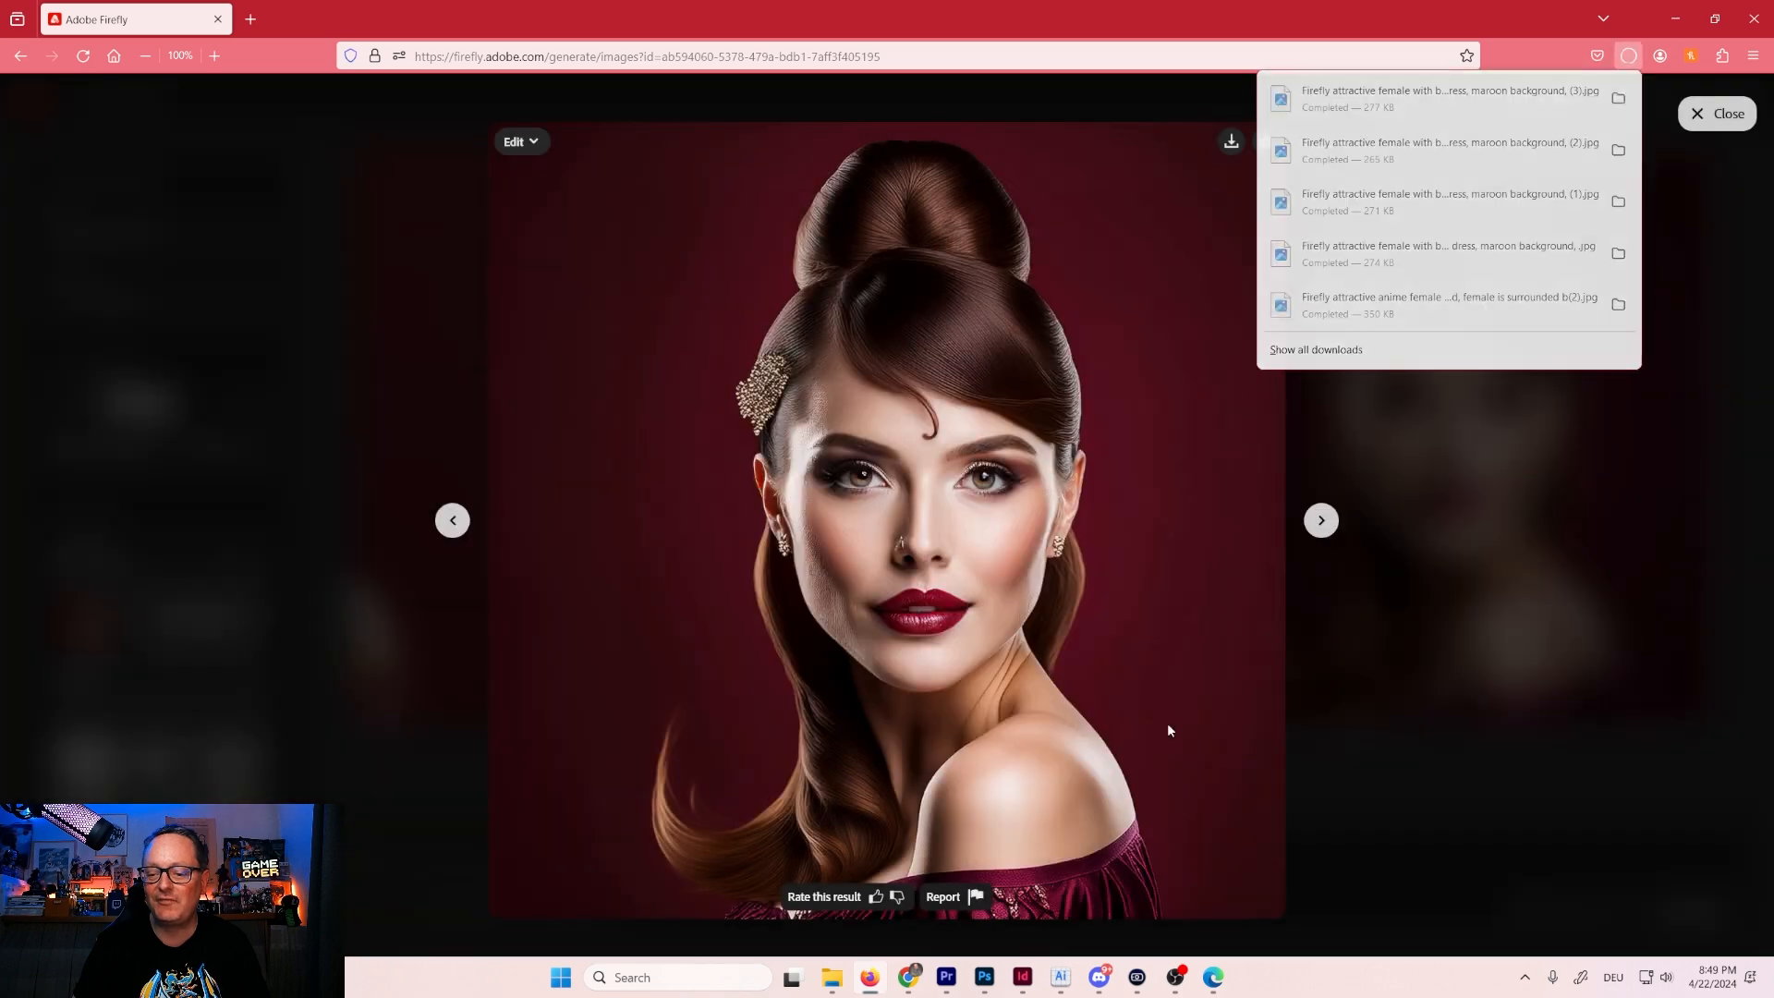
click(1383, 788)
click(1383, 788)
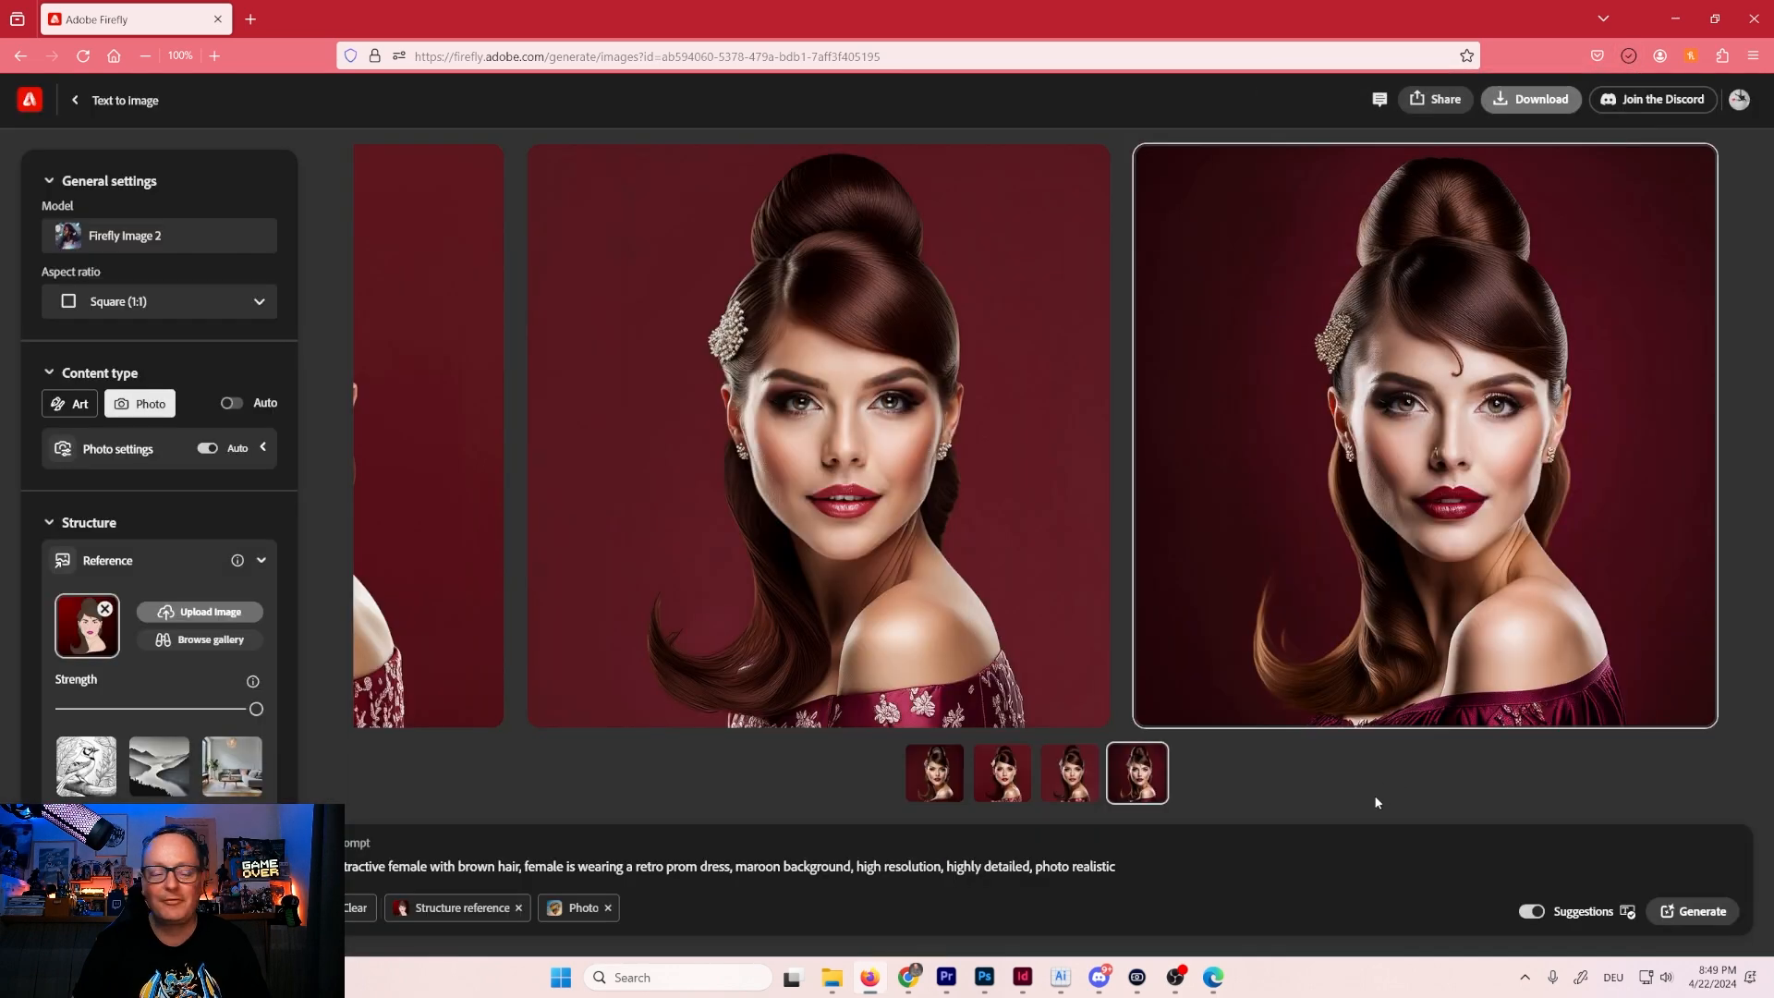
Switch the content type to Art, append ", 3d" to the prompt, and generate the images.
click(67, 407)
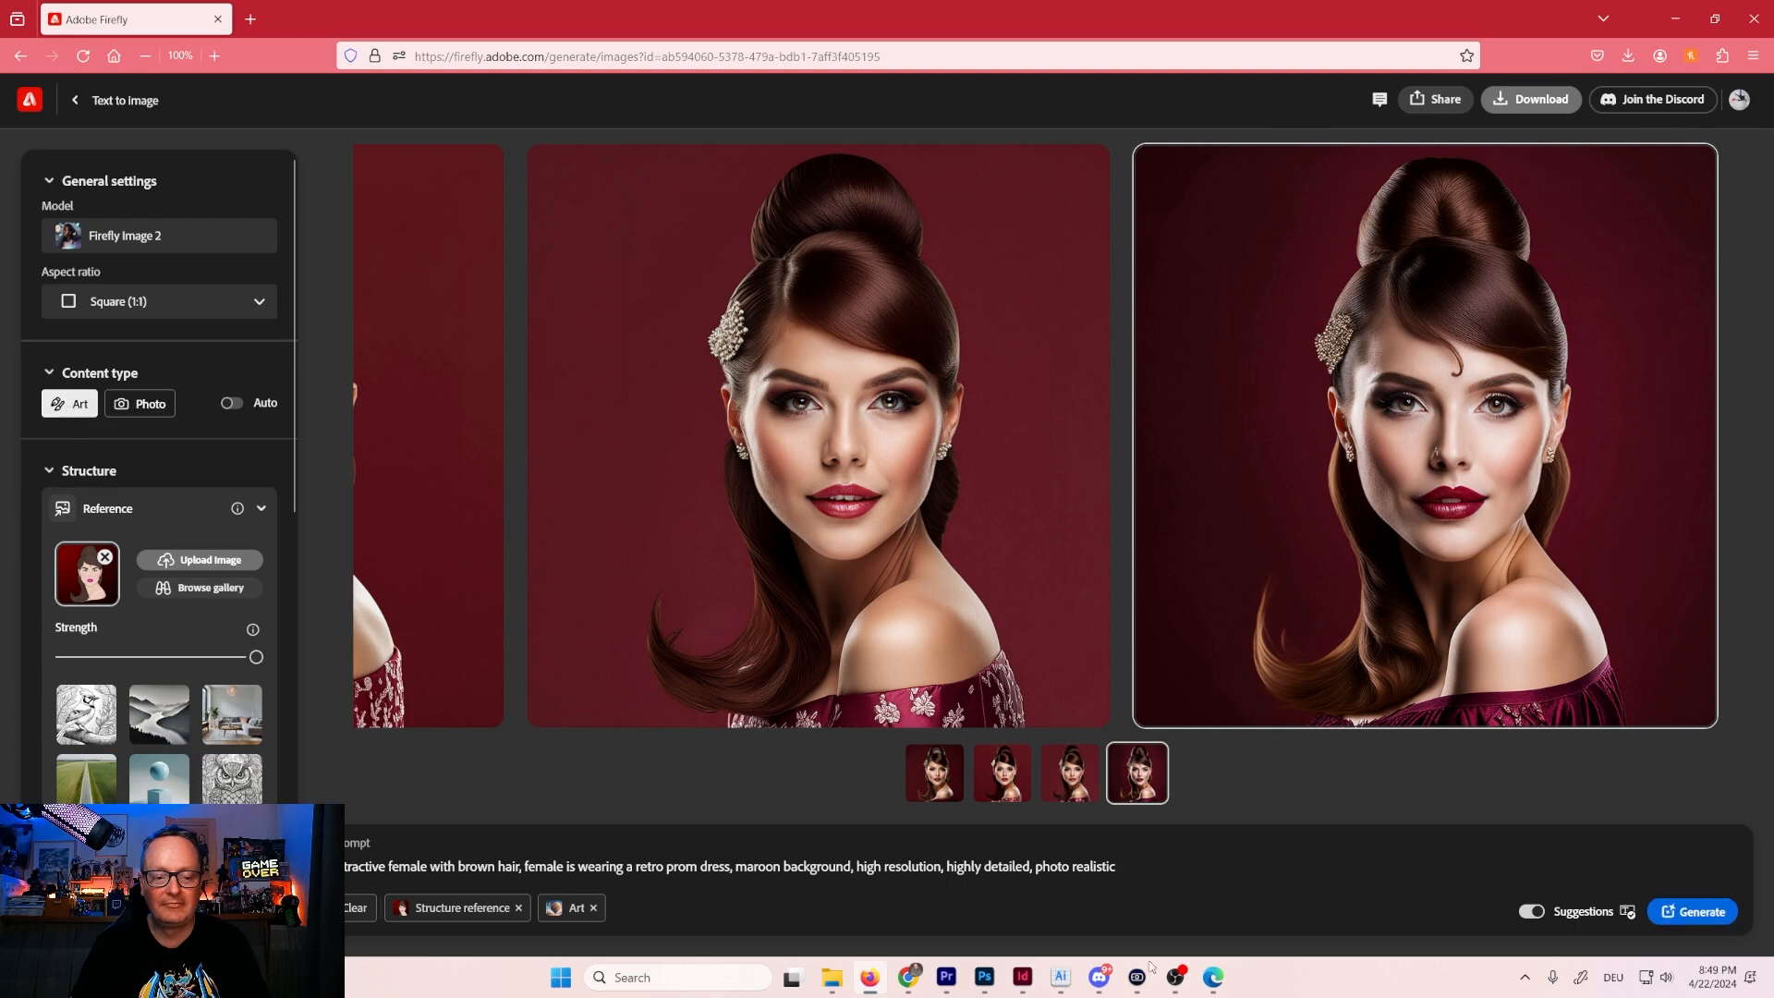
click(1164, 880)
text(, 3)
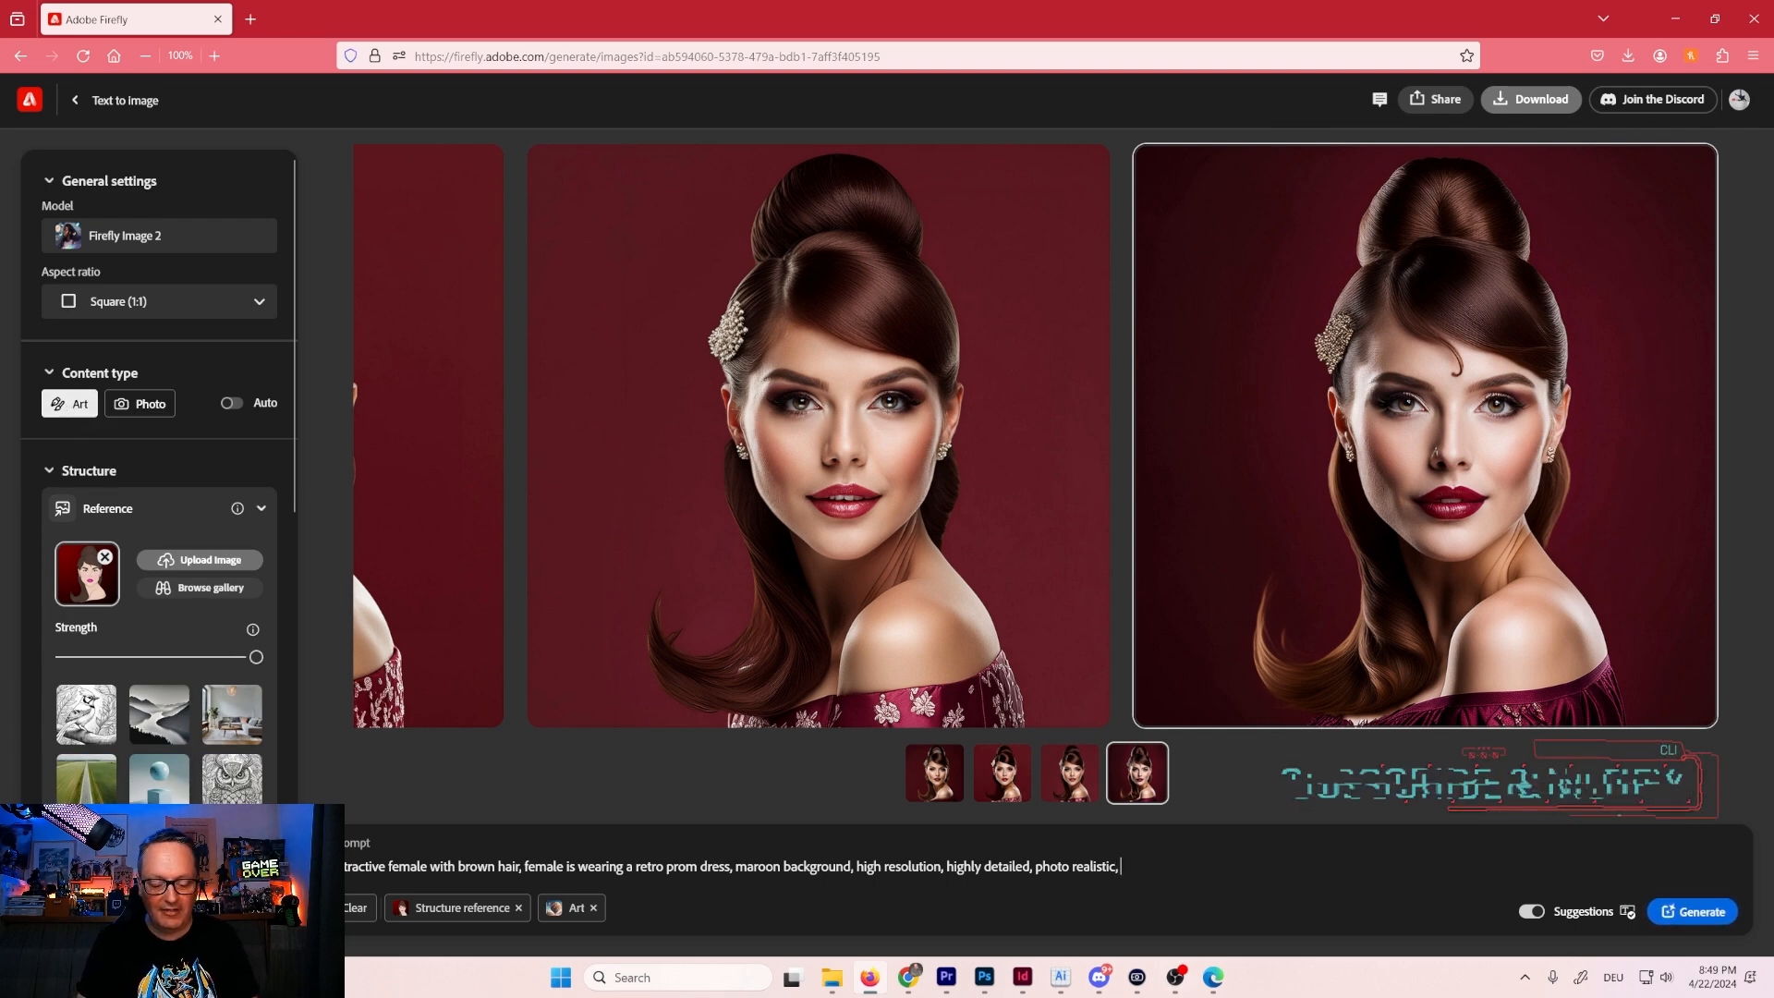
text(d)
key(Return)
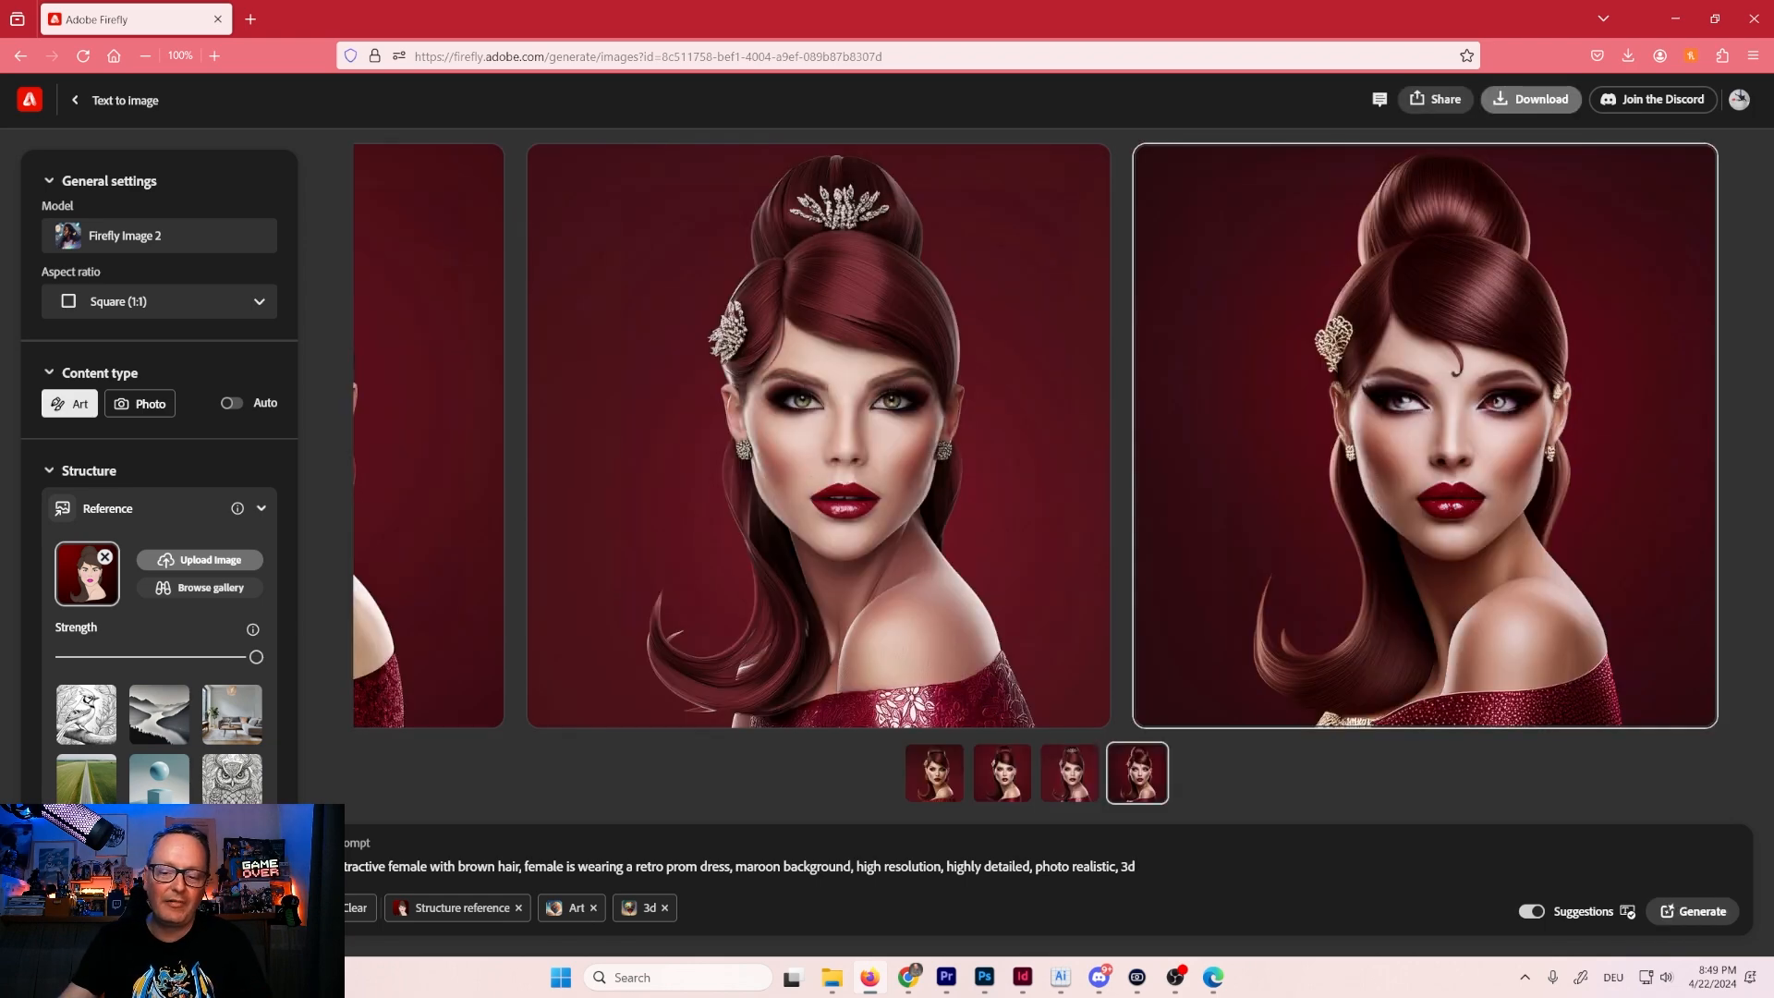
Enlarge the first portrait of the 3d Art set and download it with content credentials applied.
click(925, 781)
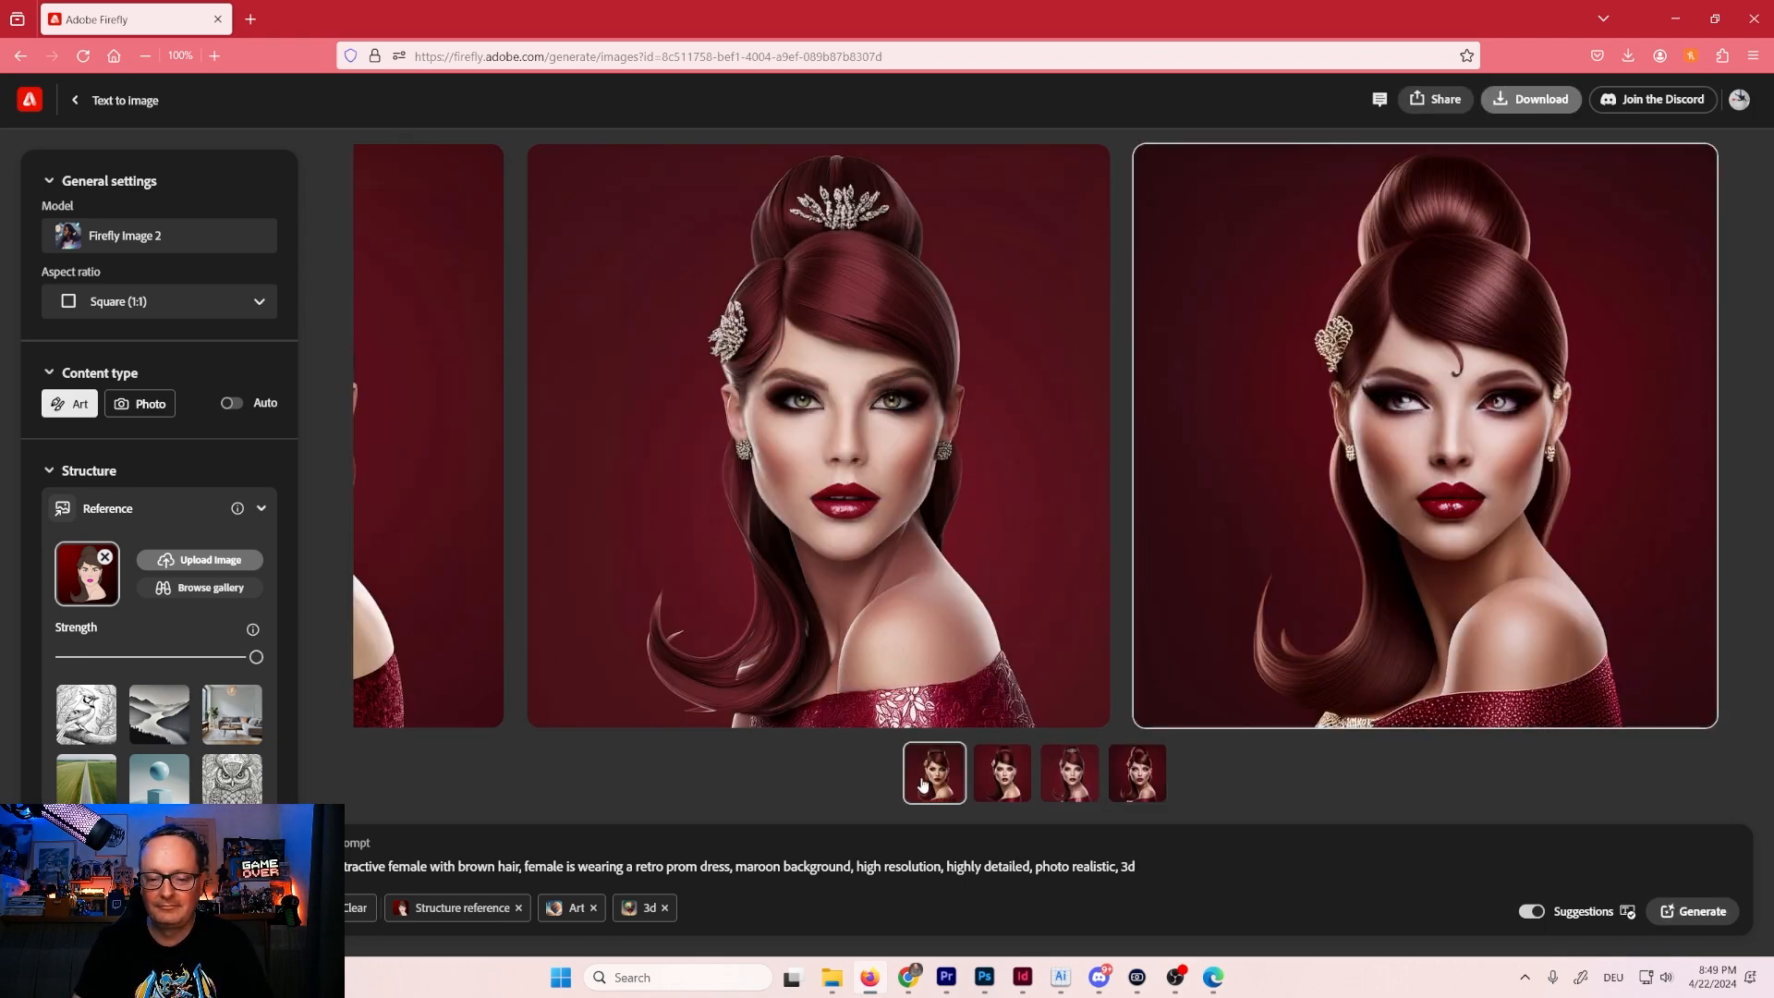
click(680, 603)
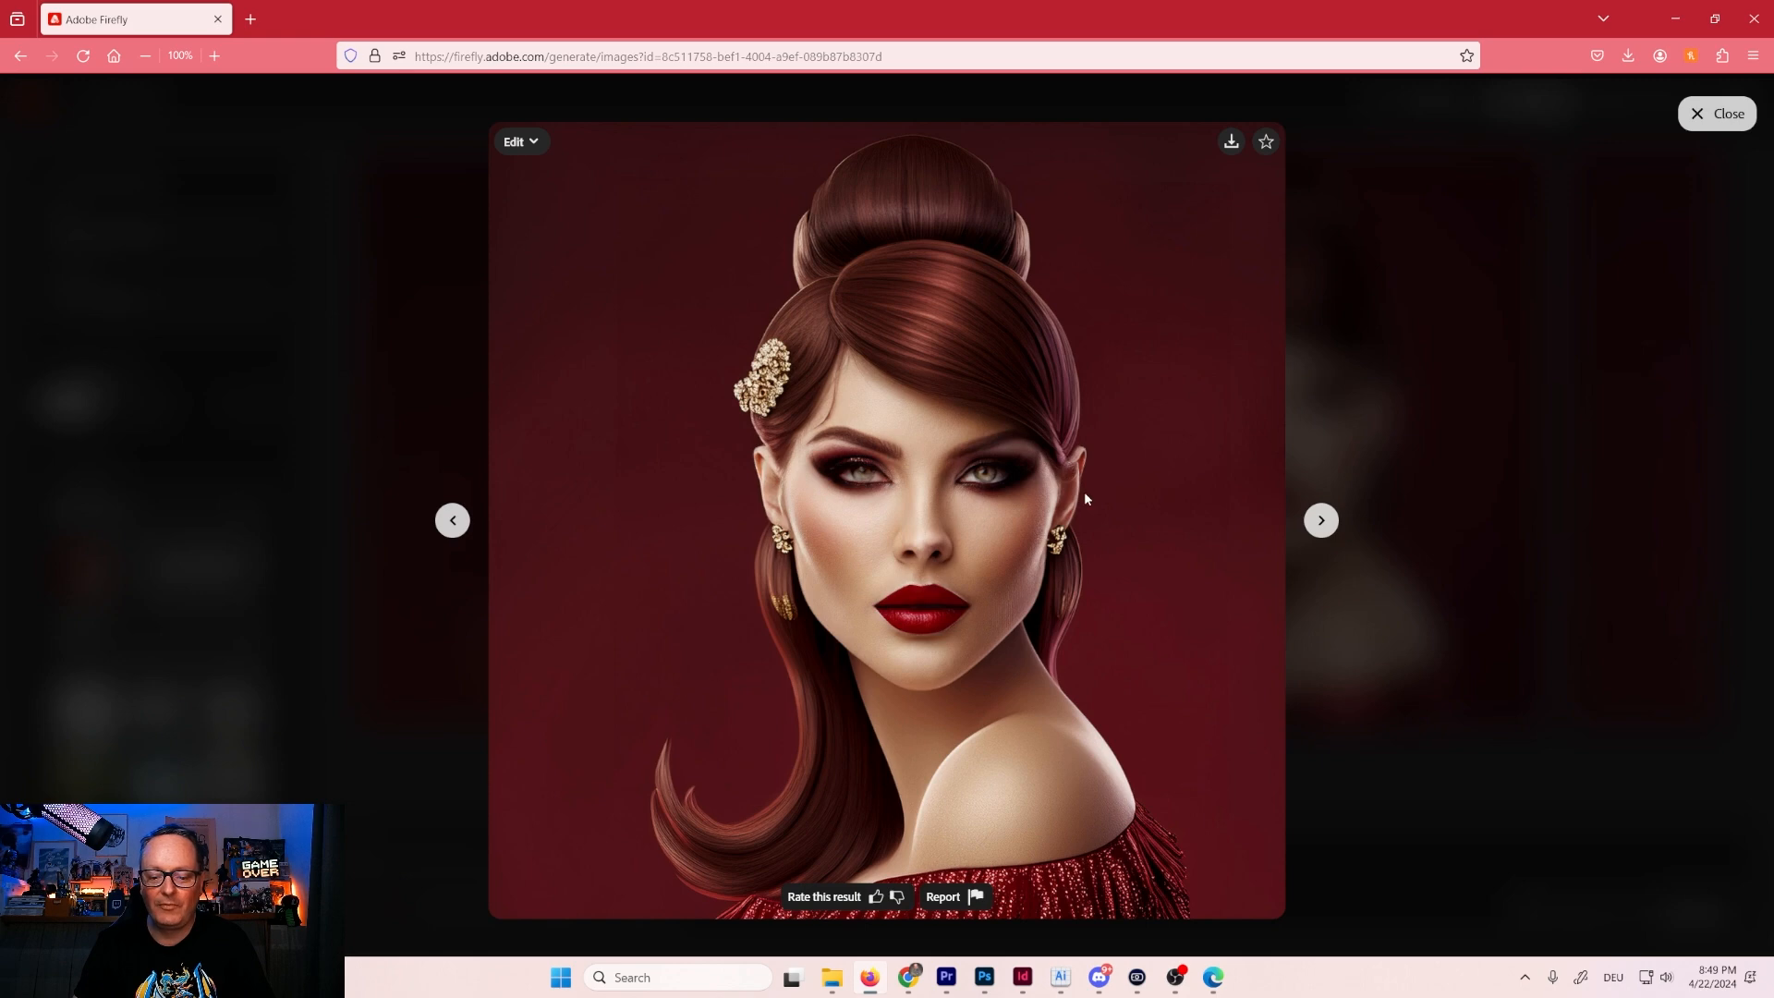
click(1228, 143)
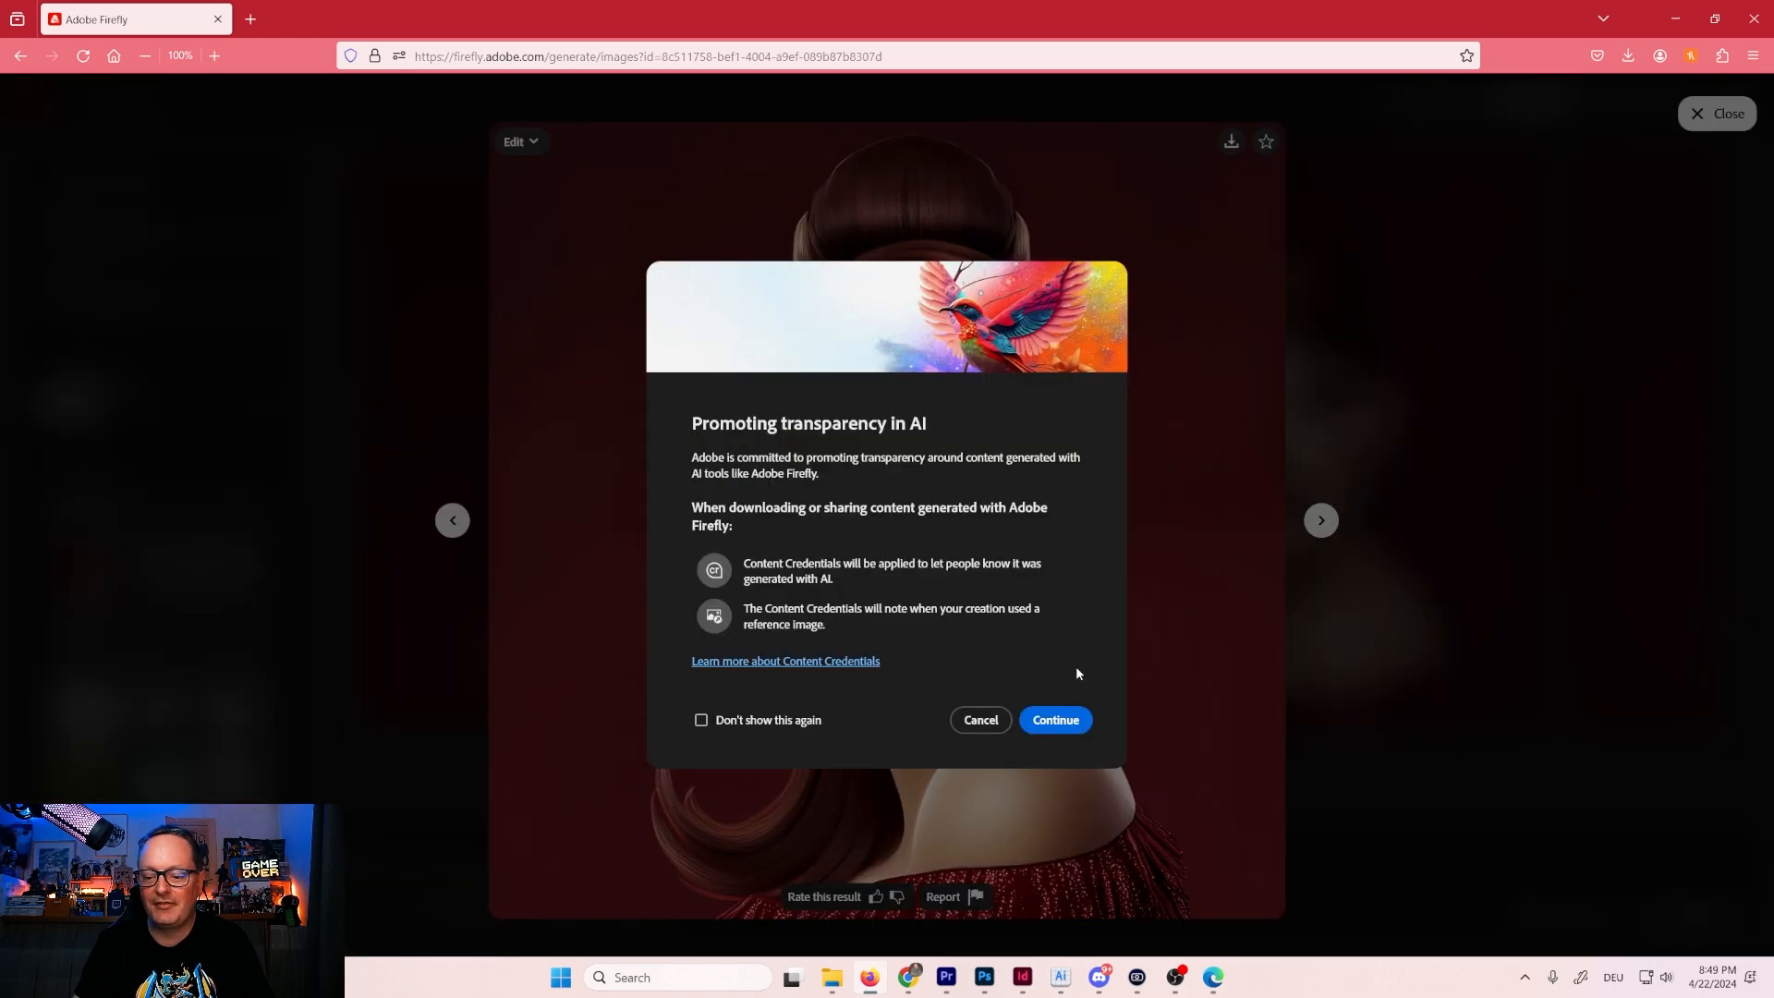
click(1056, 725)
Examine the other three 3d Art portraits in the enlarged preview and return to the first one.
click(1318, 526)
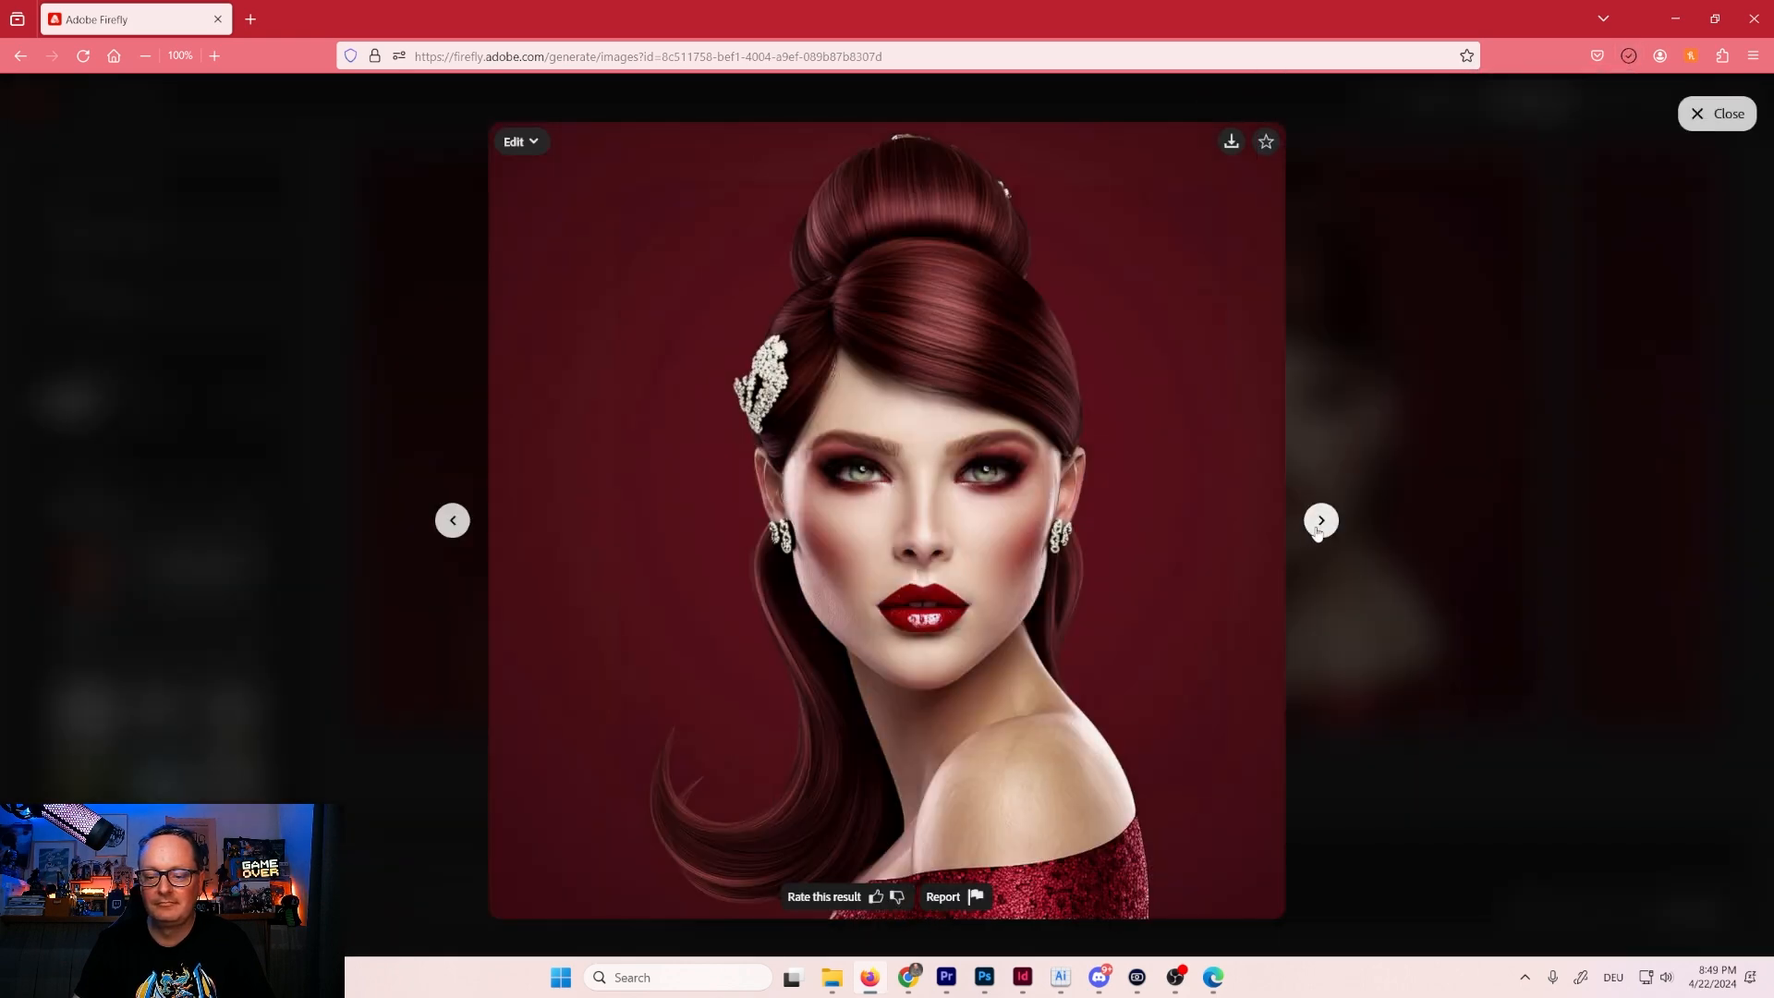
click(1320, 522)
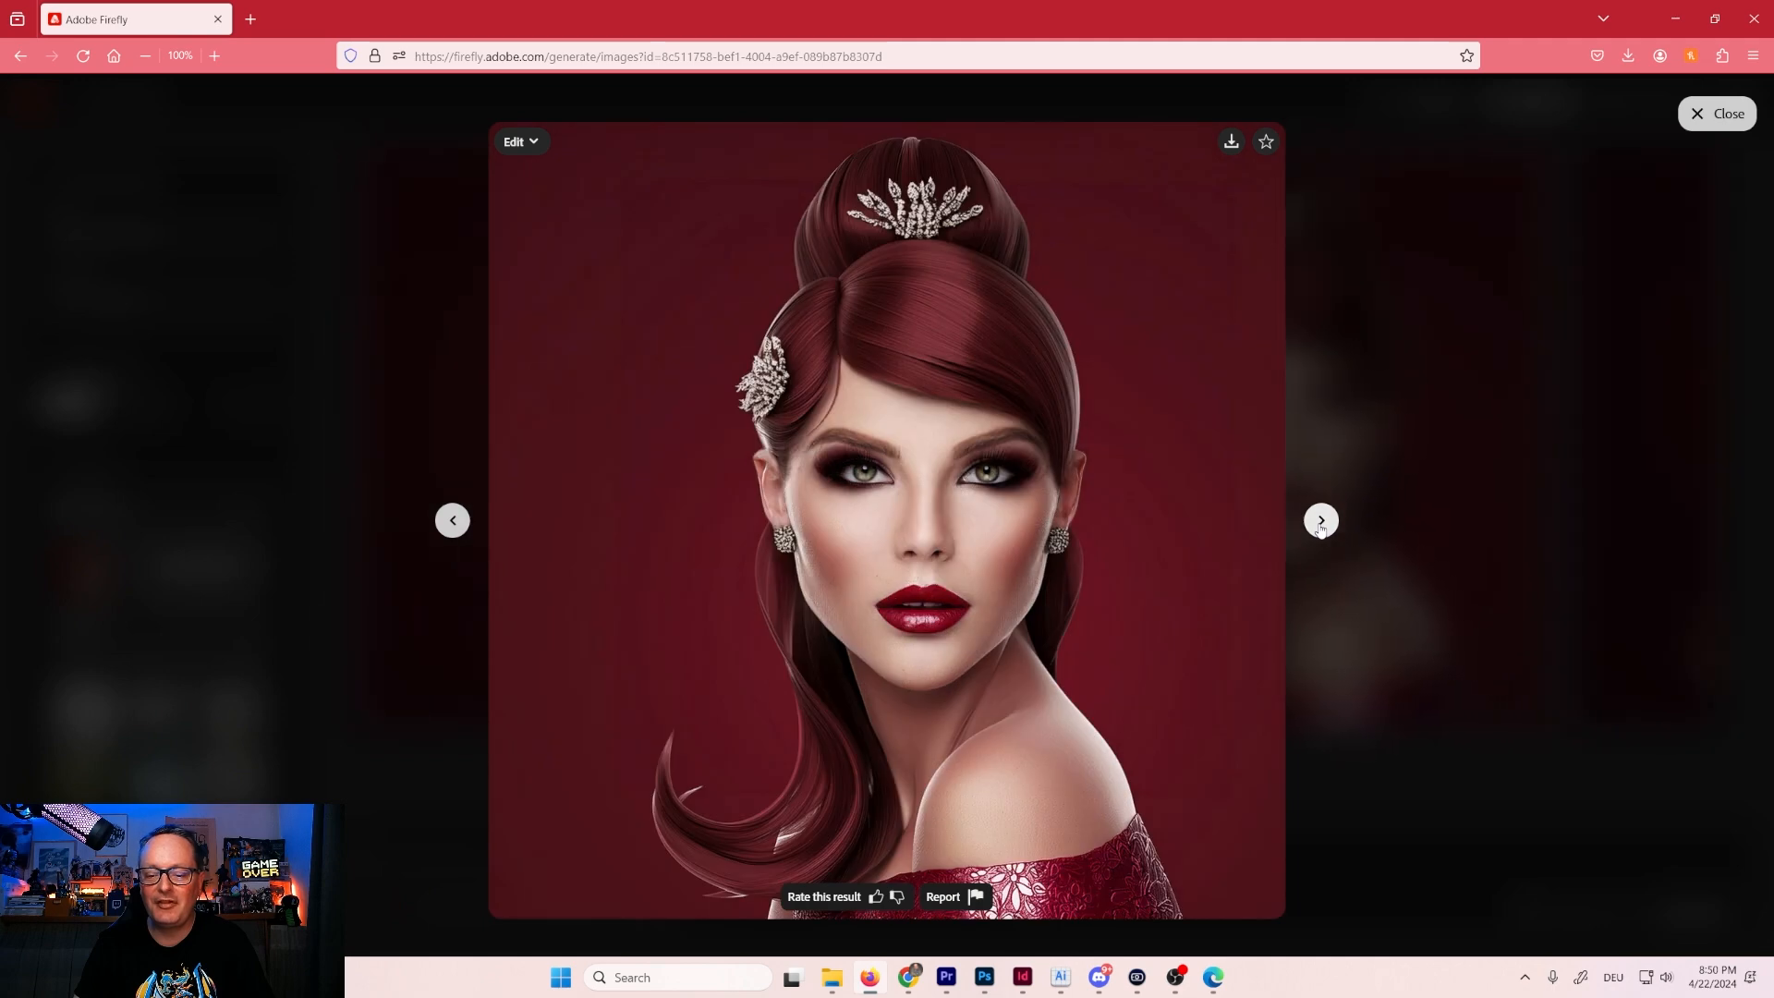
click(1320, 522)
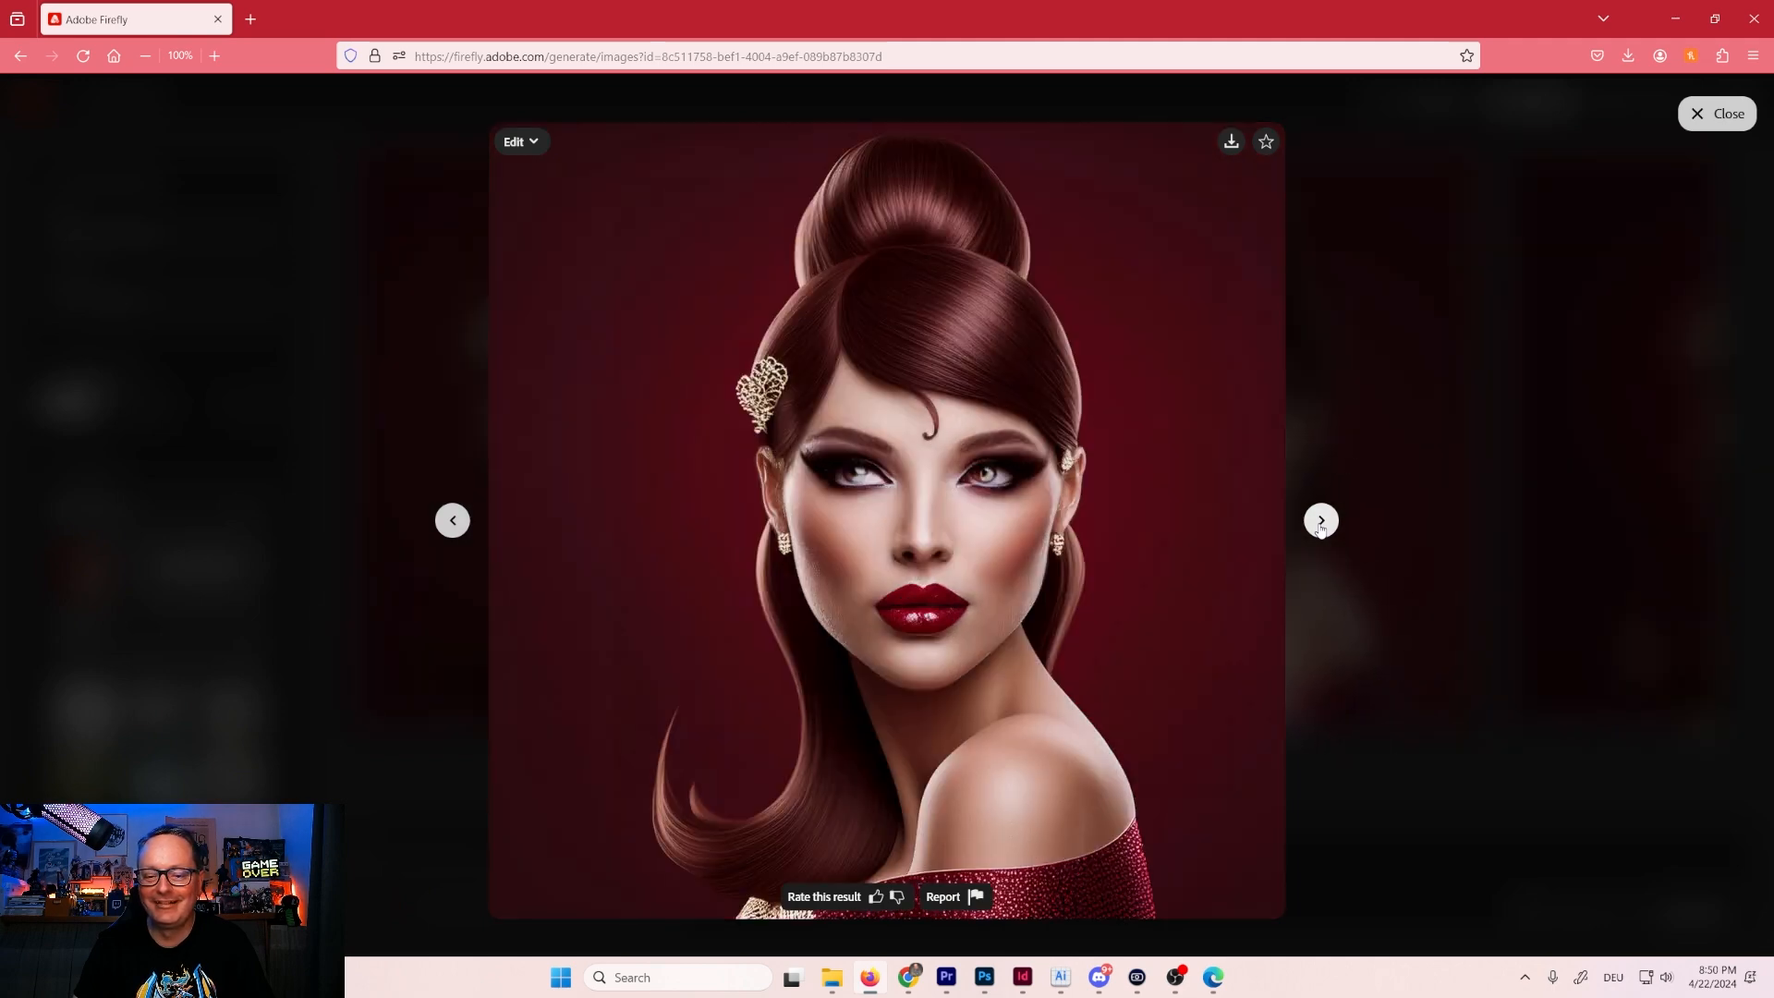
click(1320, 522)
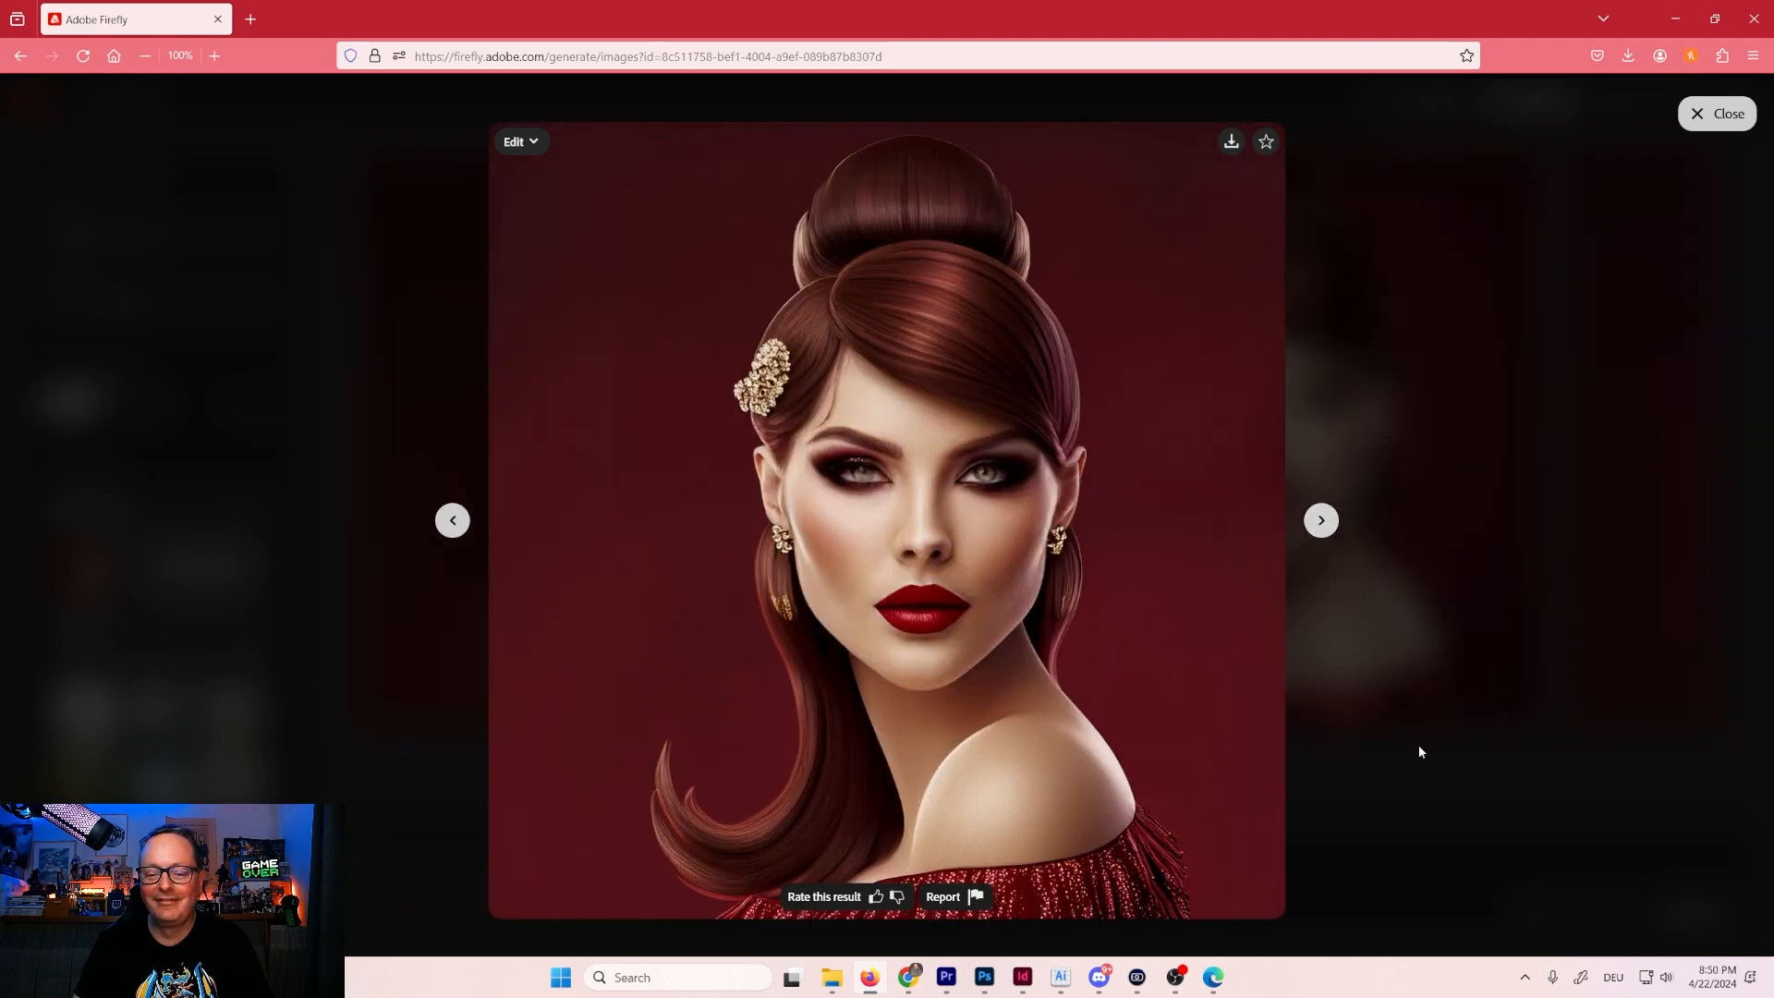
Close the enlarged preview and replace the prompt's hair, dress and background description with "attractive cyberpunk female".
key(Escape)
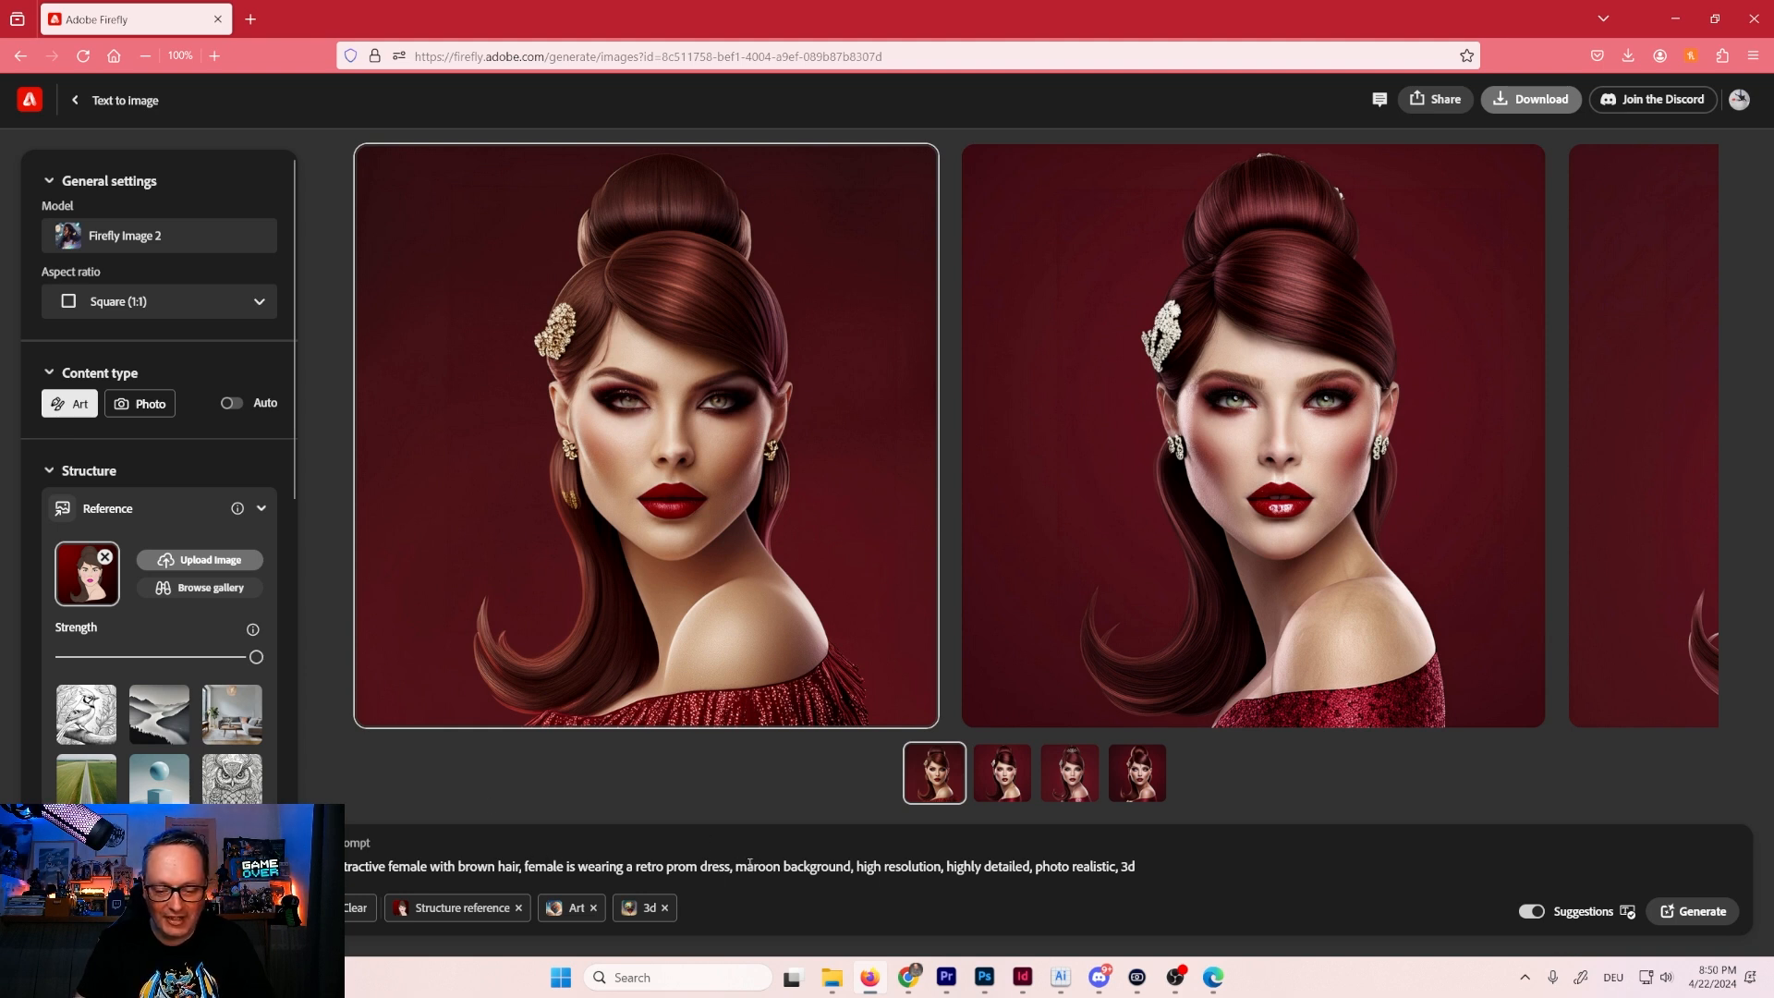
drag(850, 866, 332, 866)
key(BackSpace)
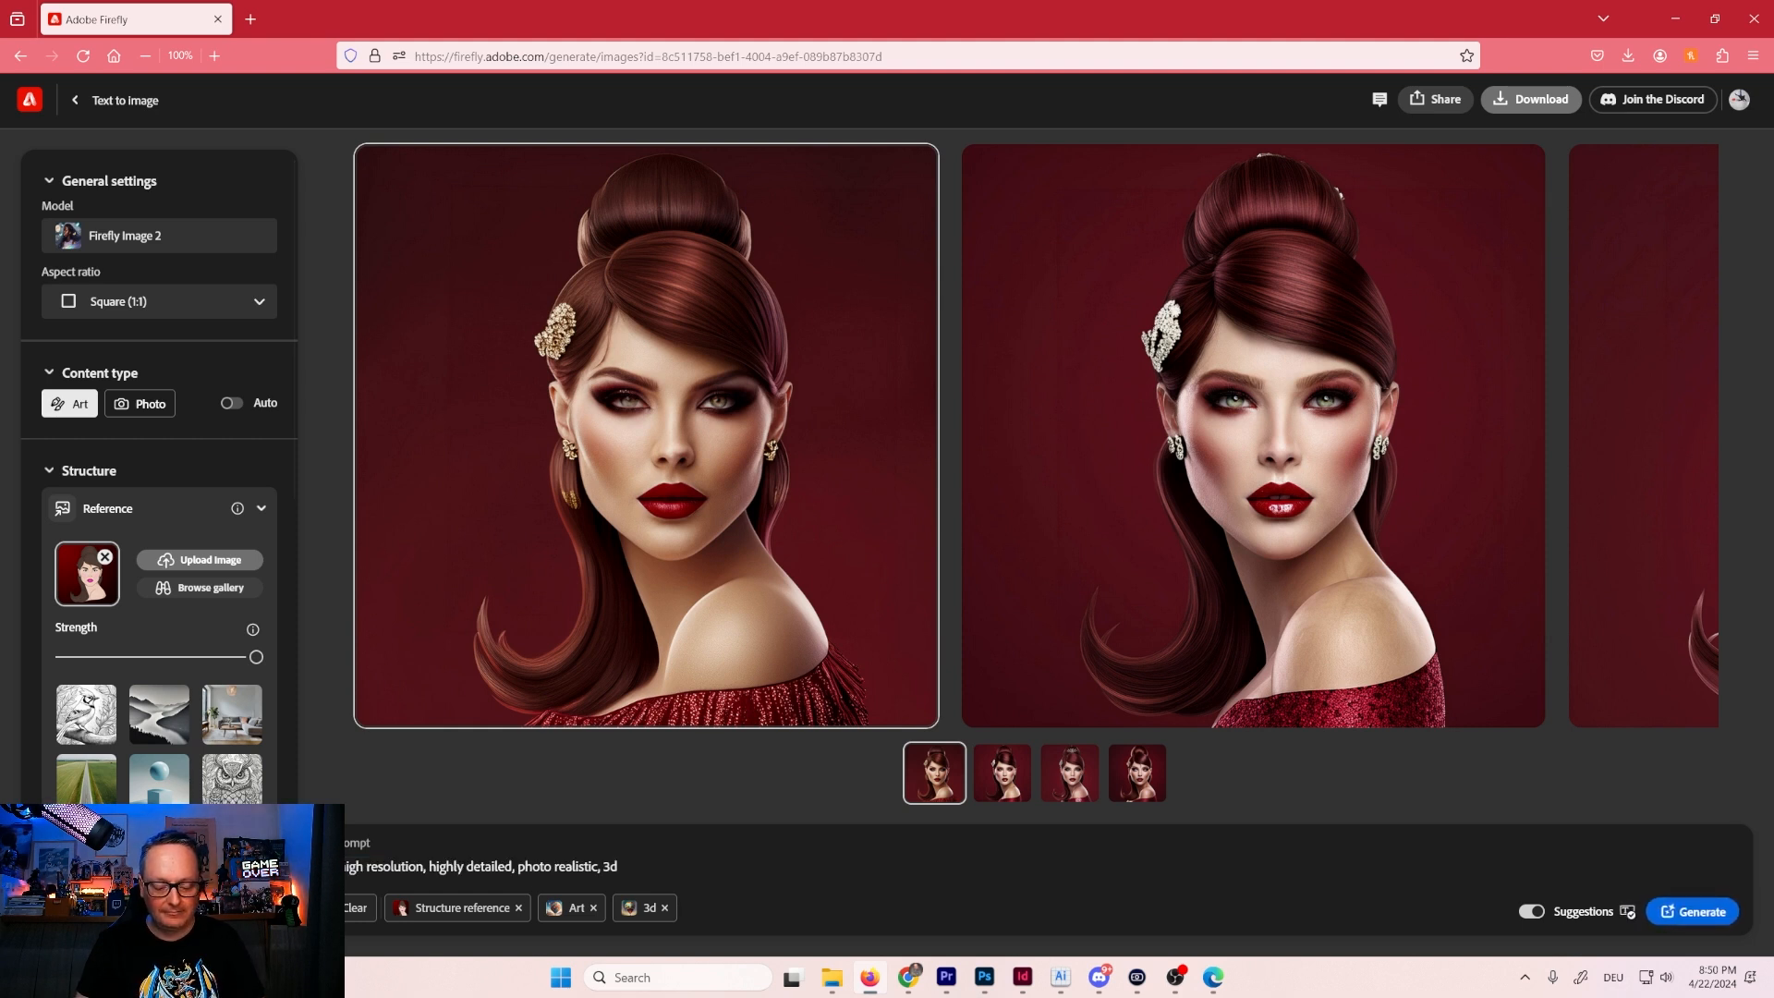
text(artrait)
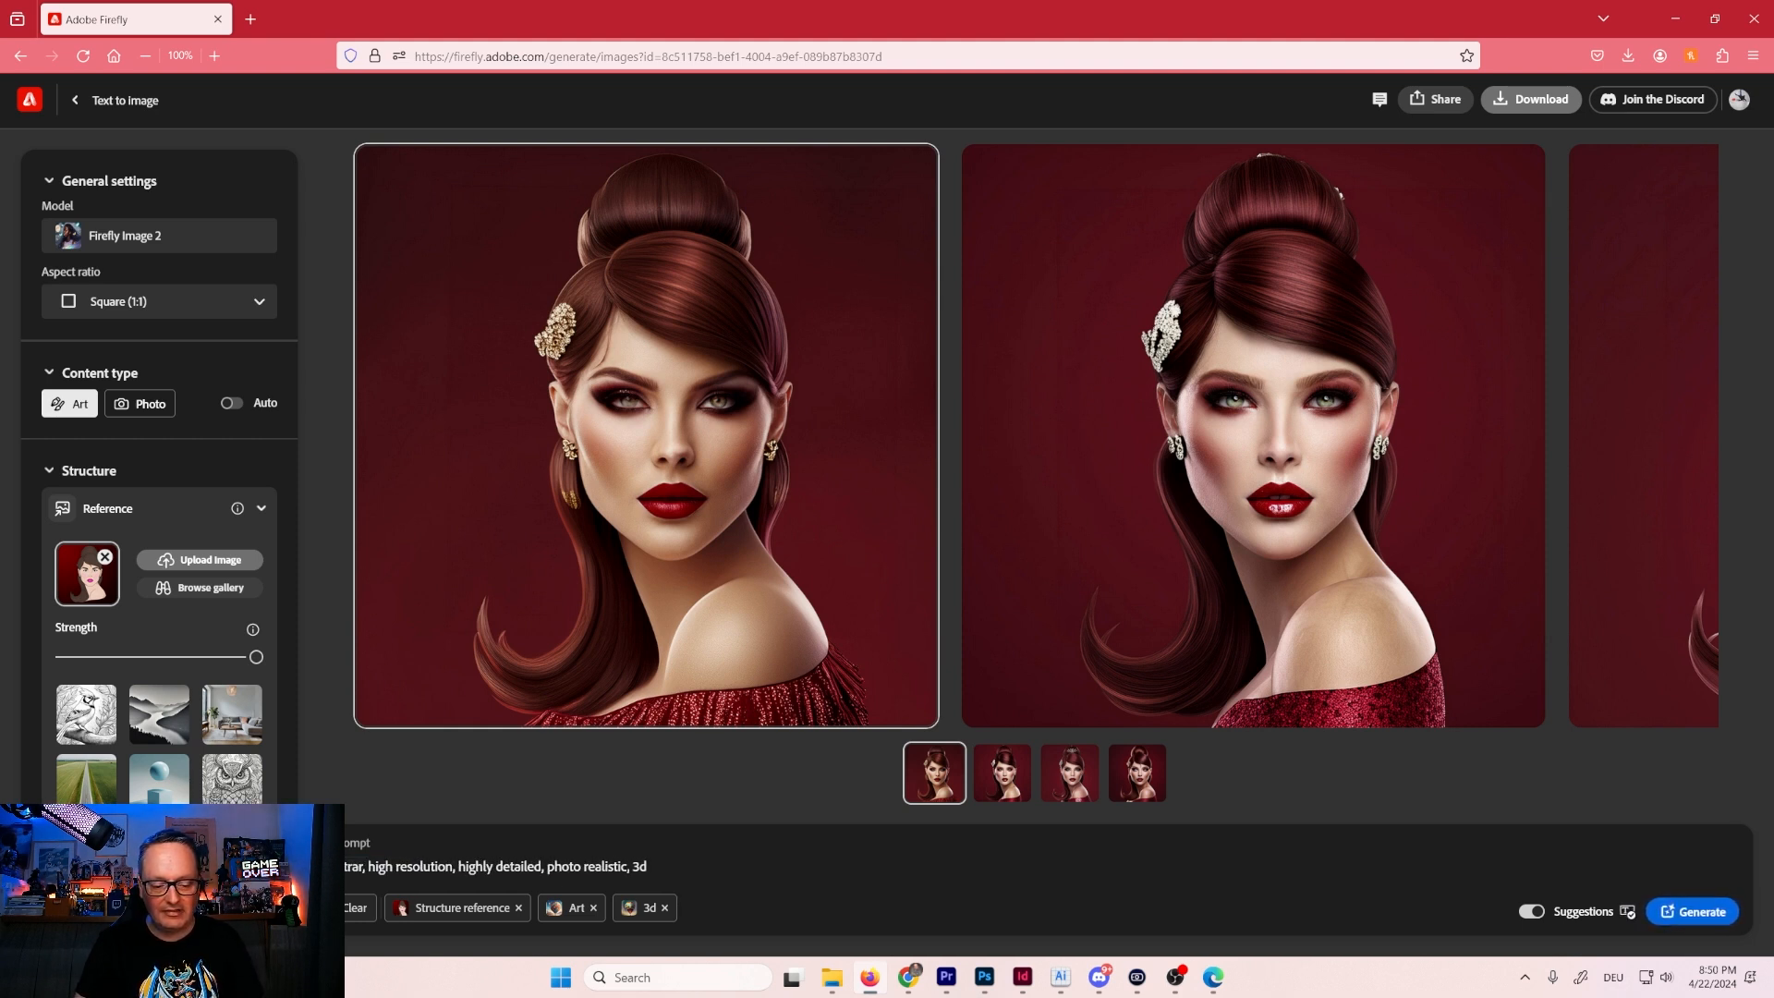
text(t)
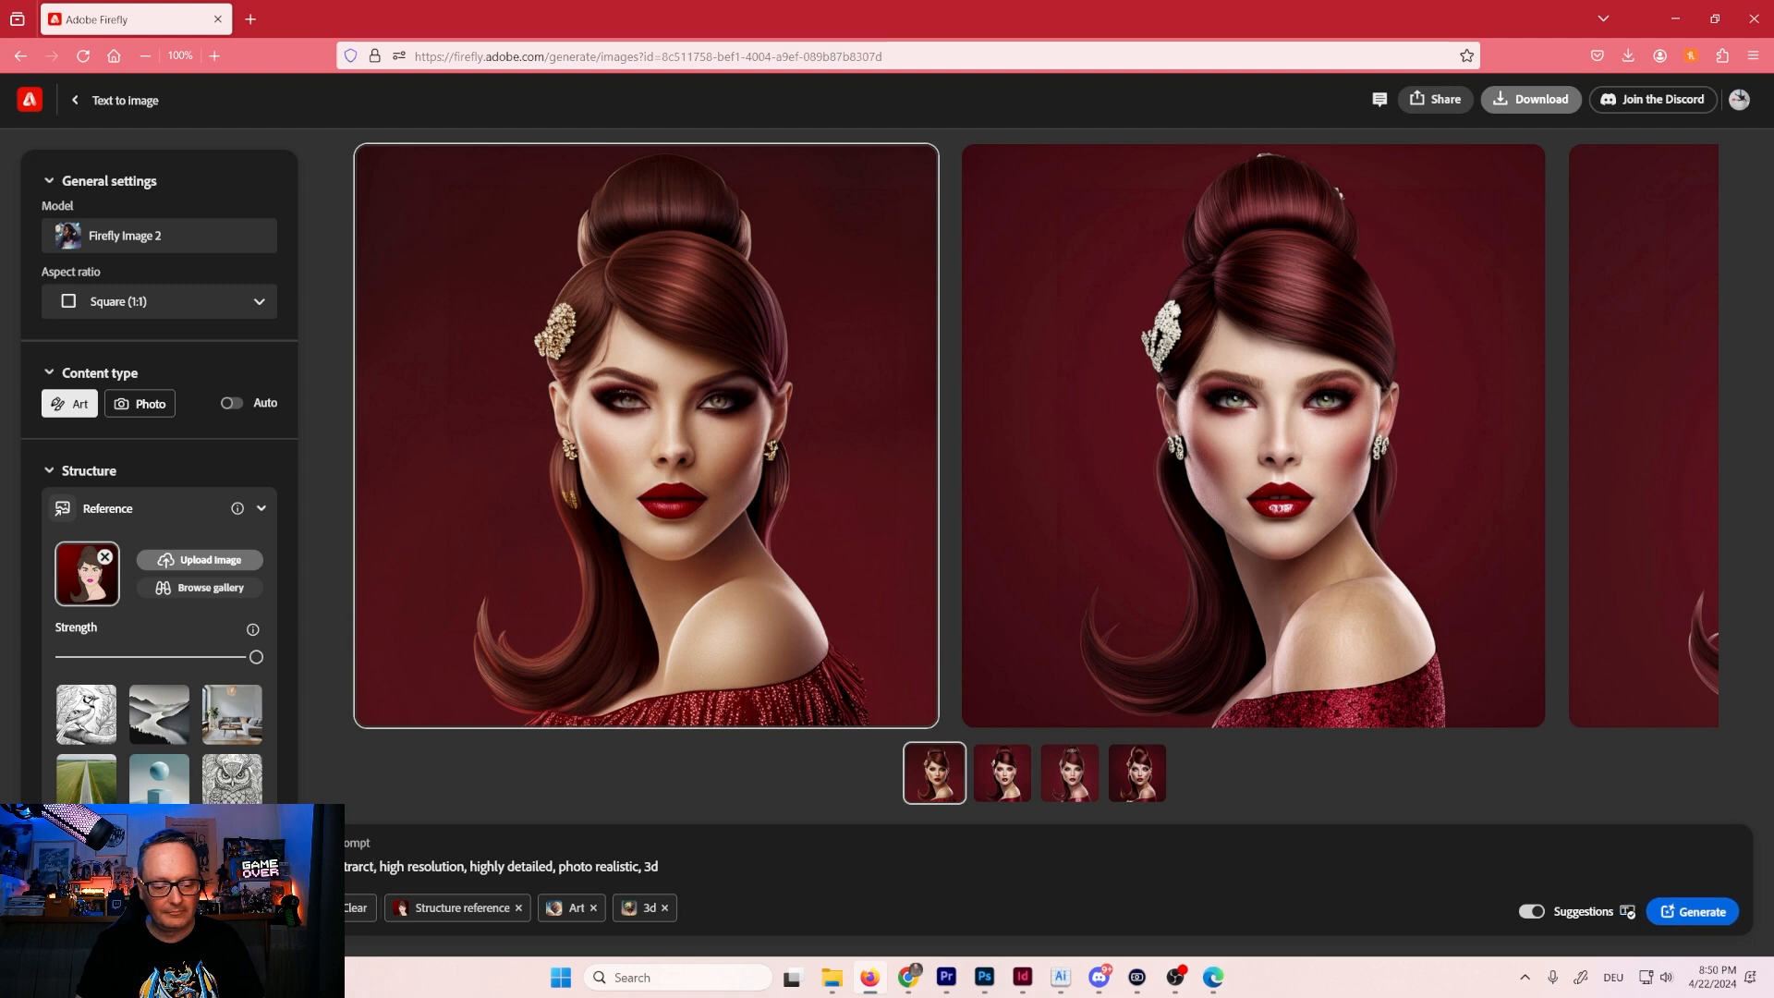
text(ive cy)
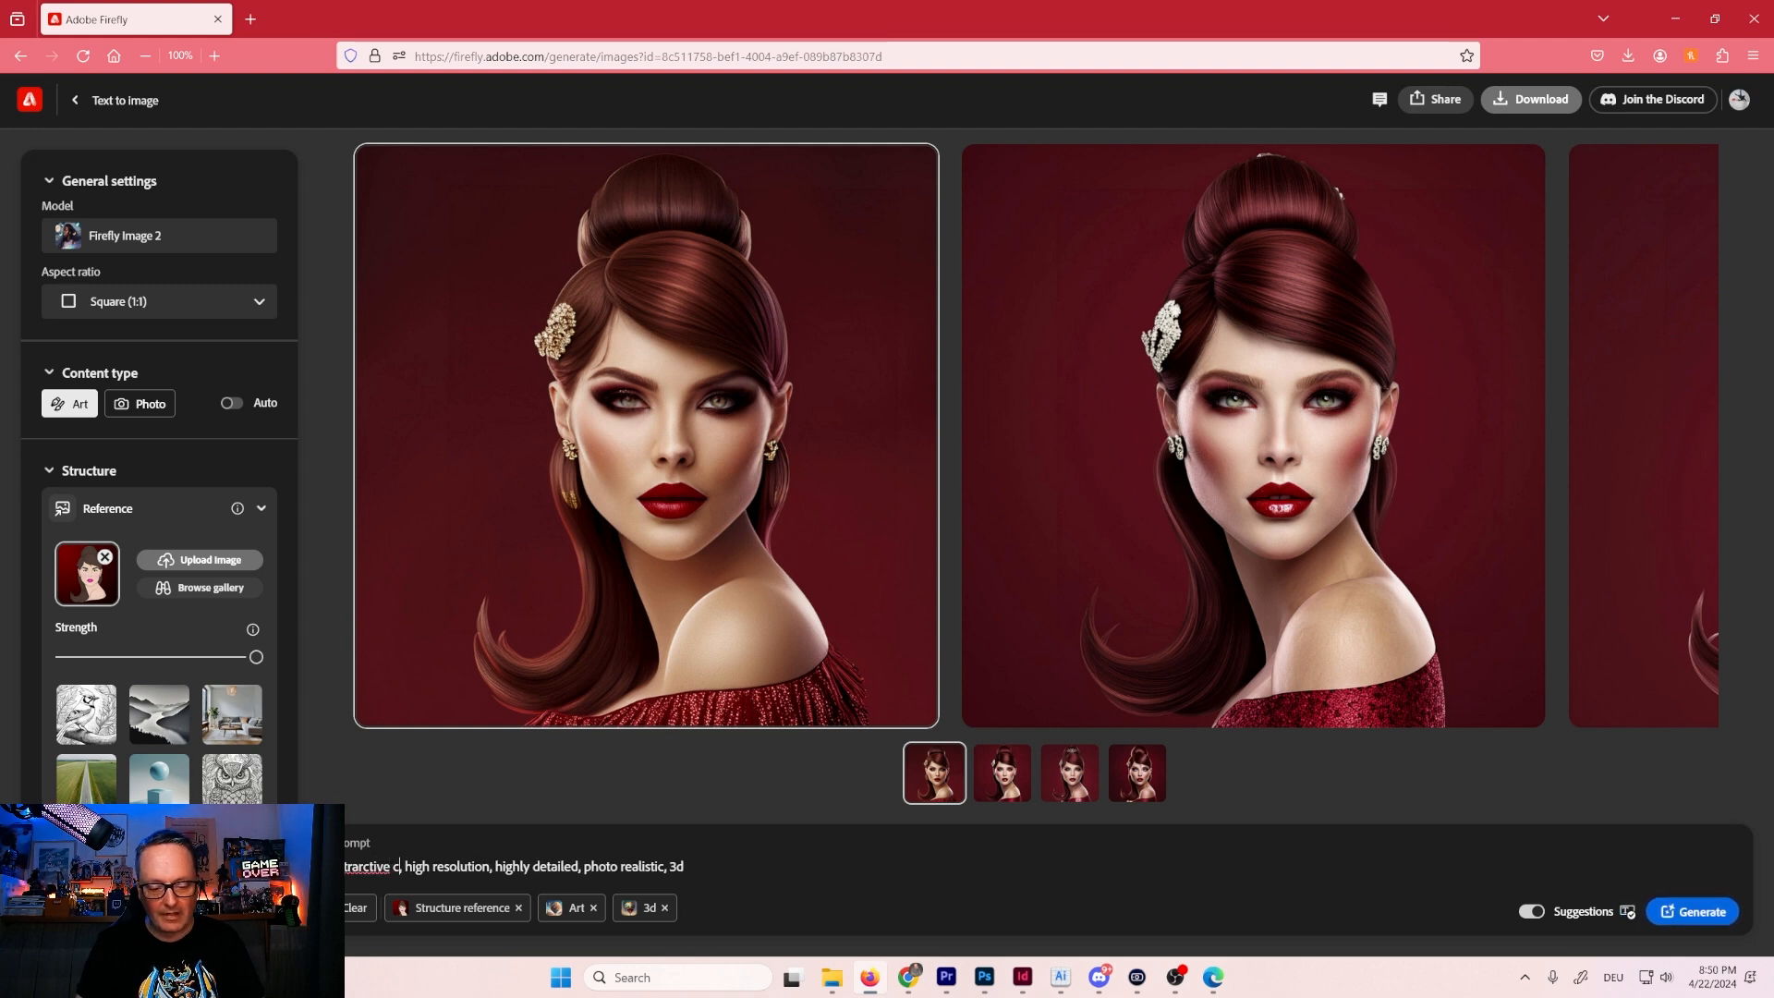
text(berpunk fema)
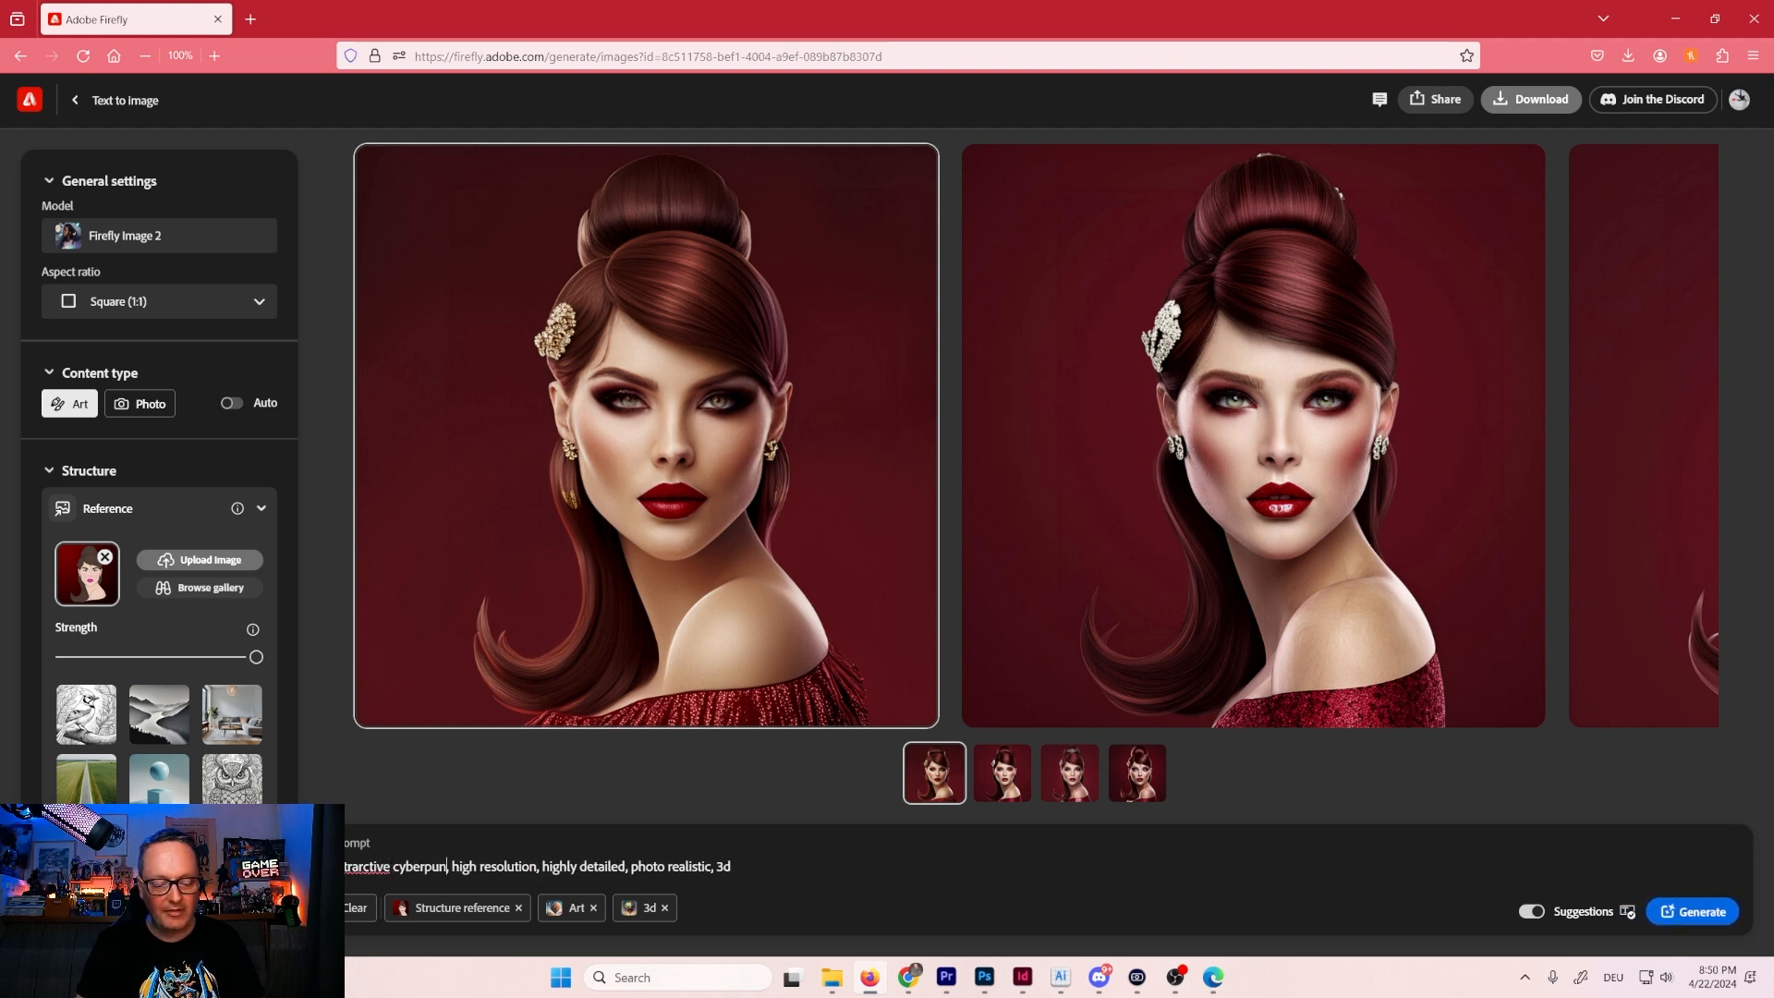
text(il,)
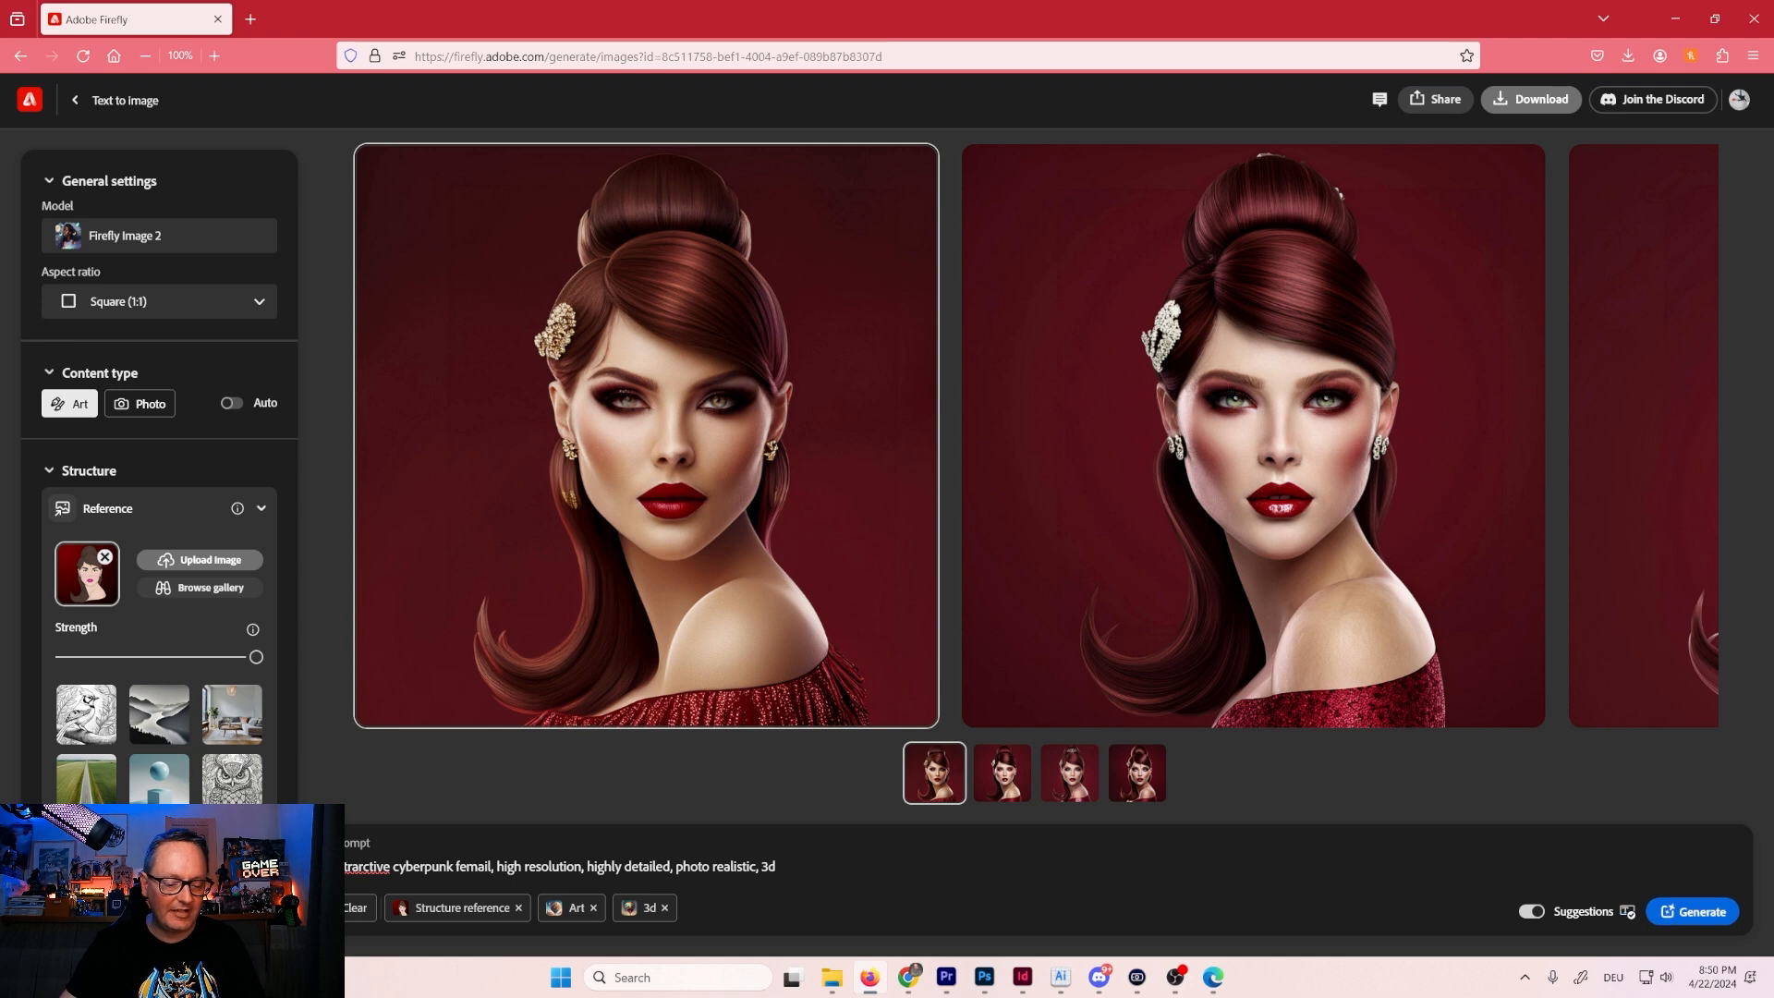
right_click(373, 873)
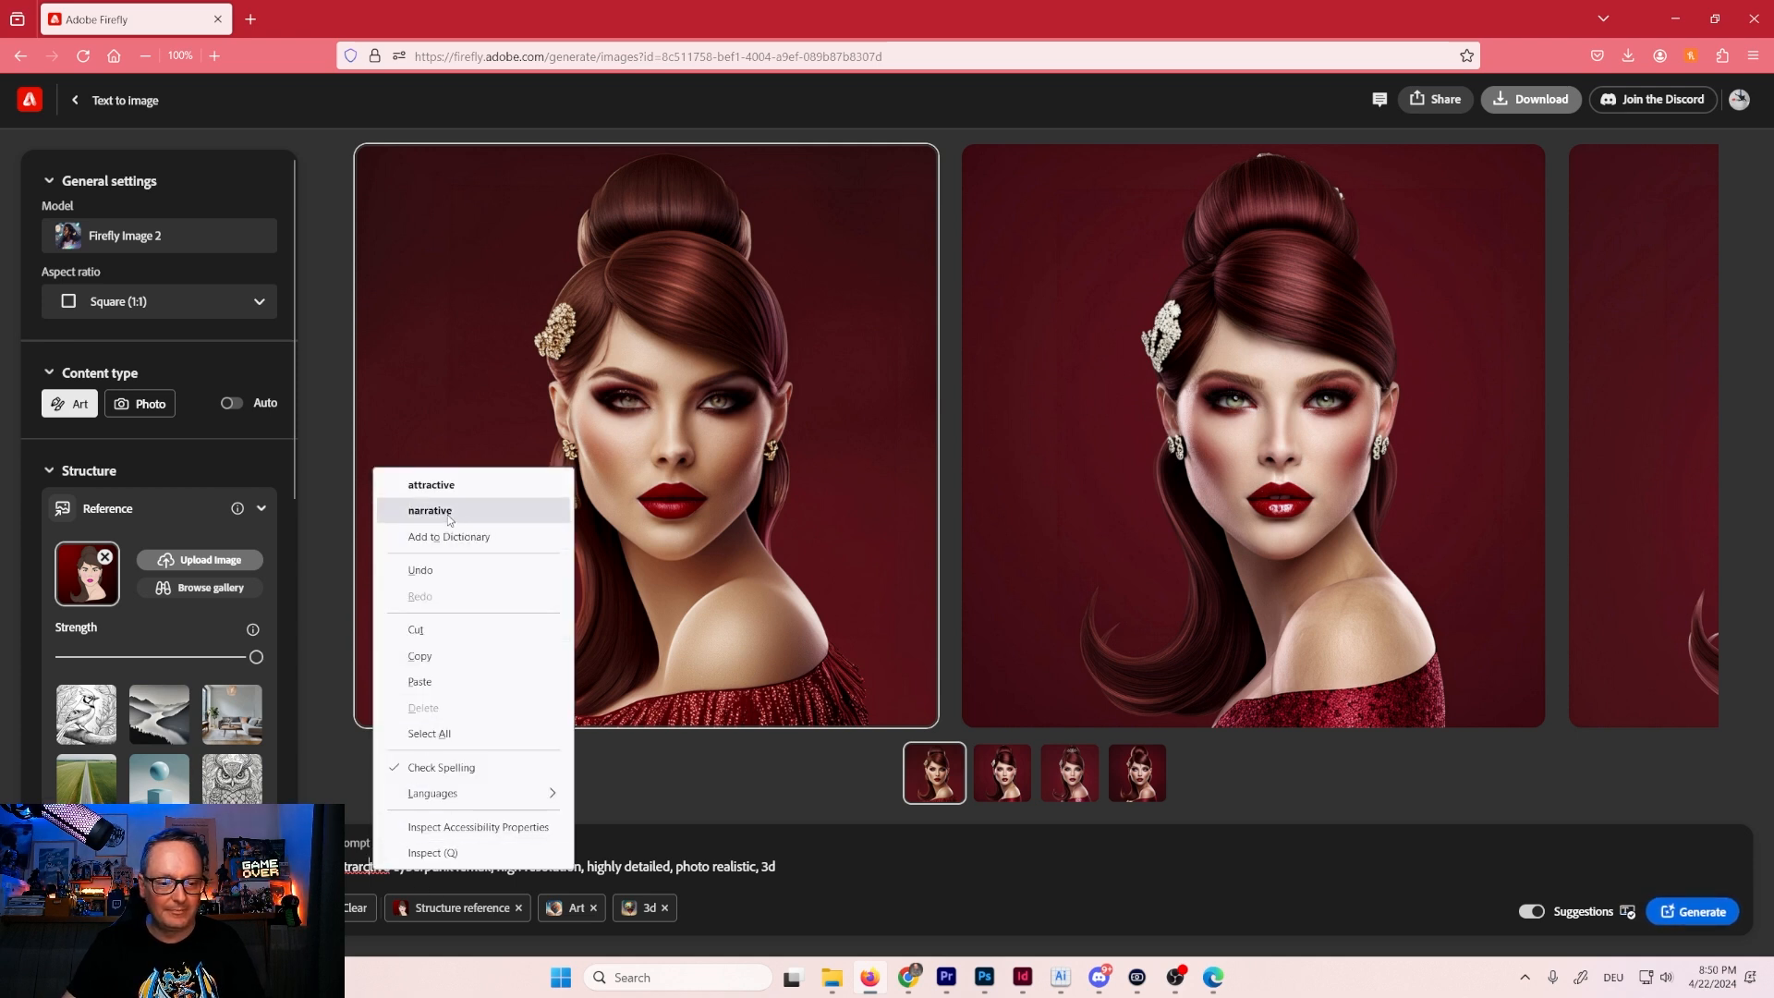
click(415, 479)
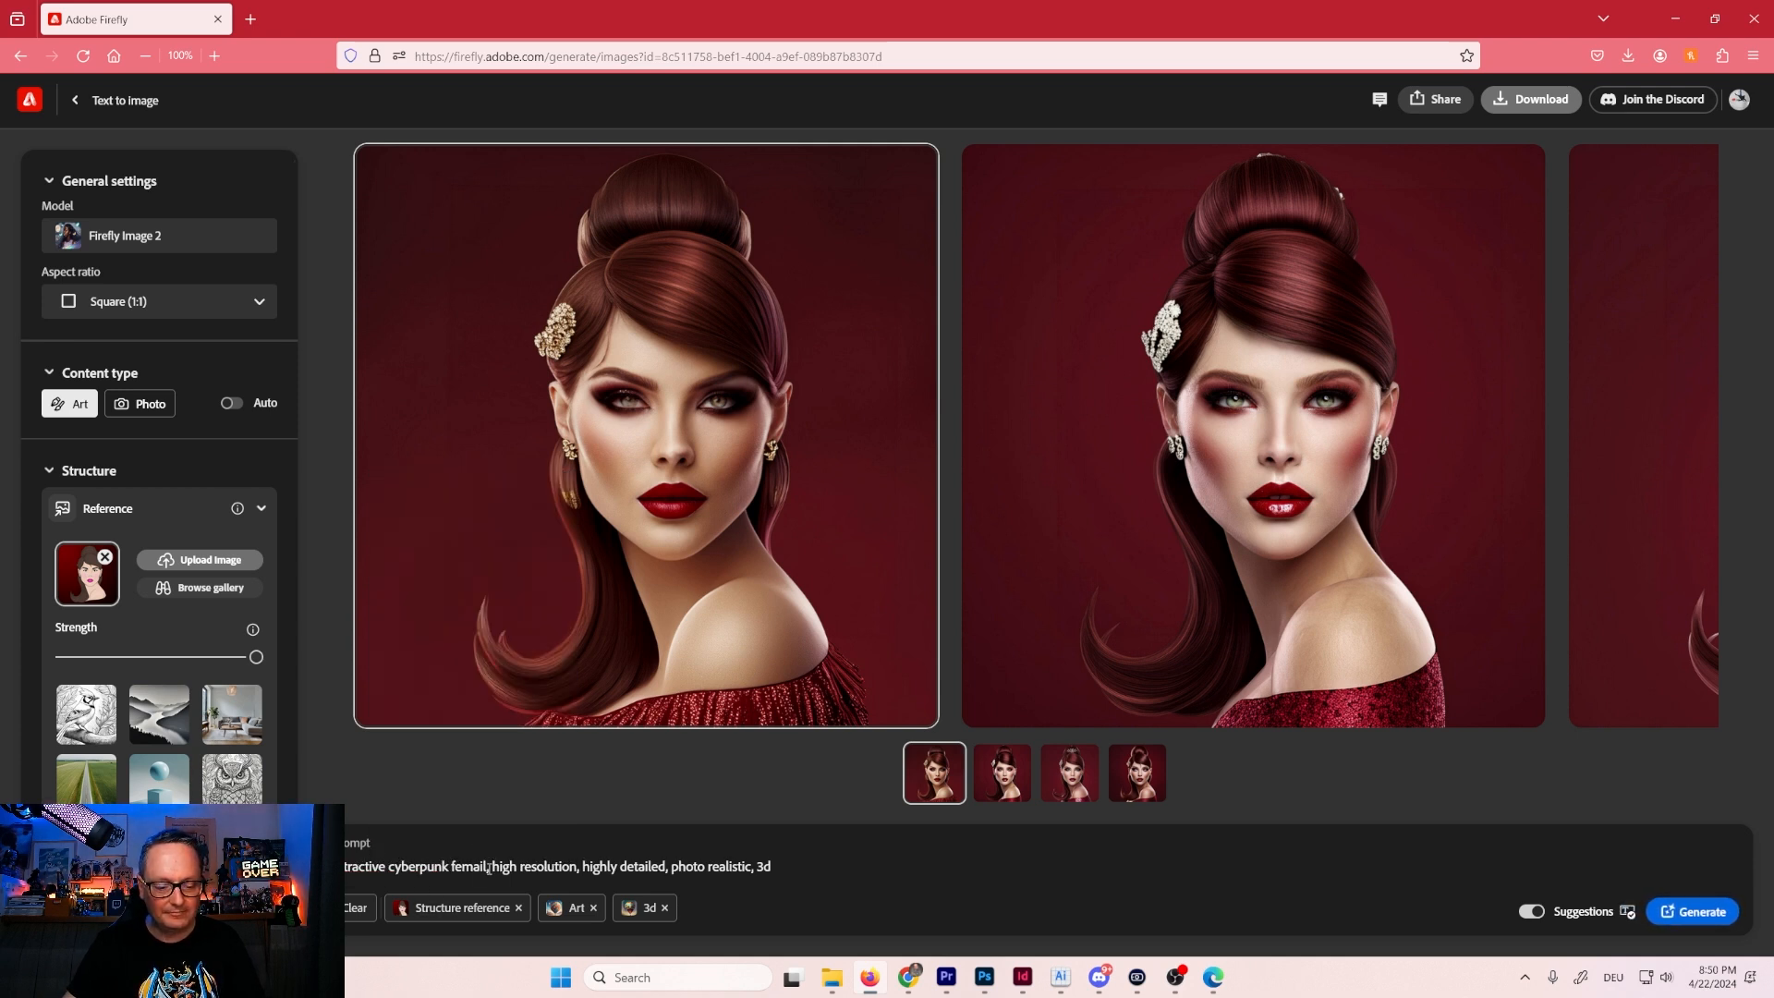
text(le,)
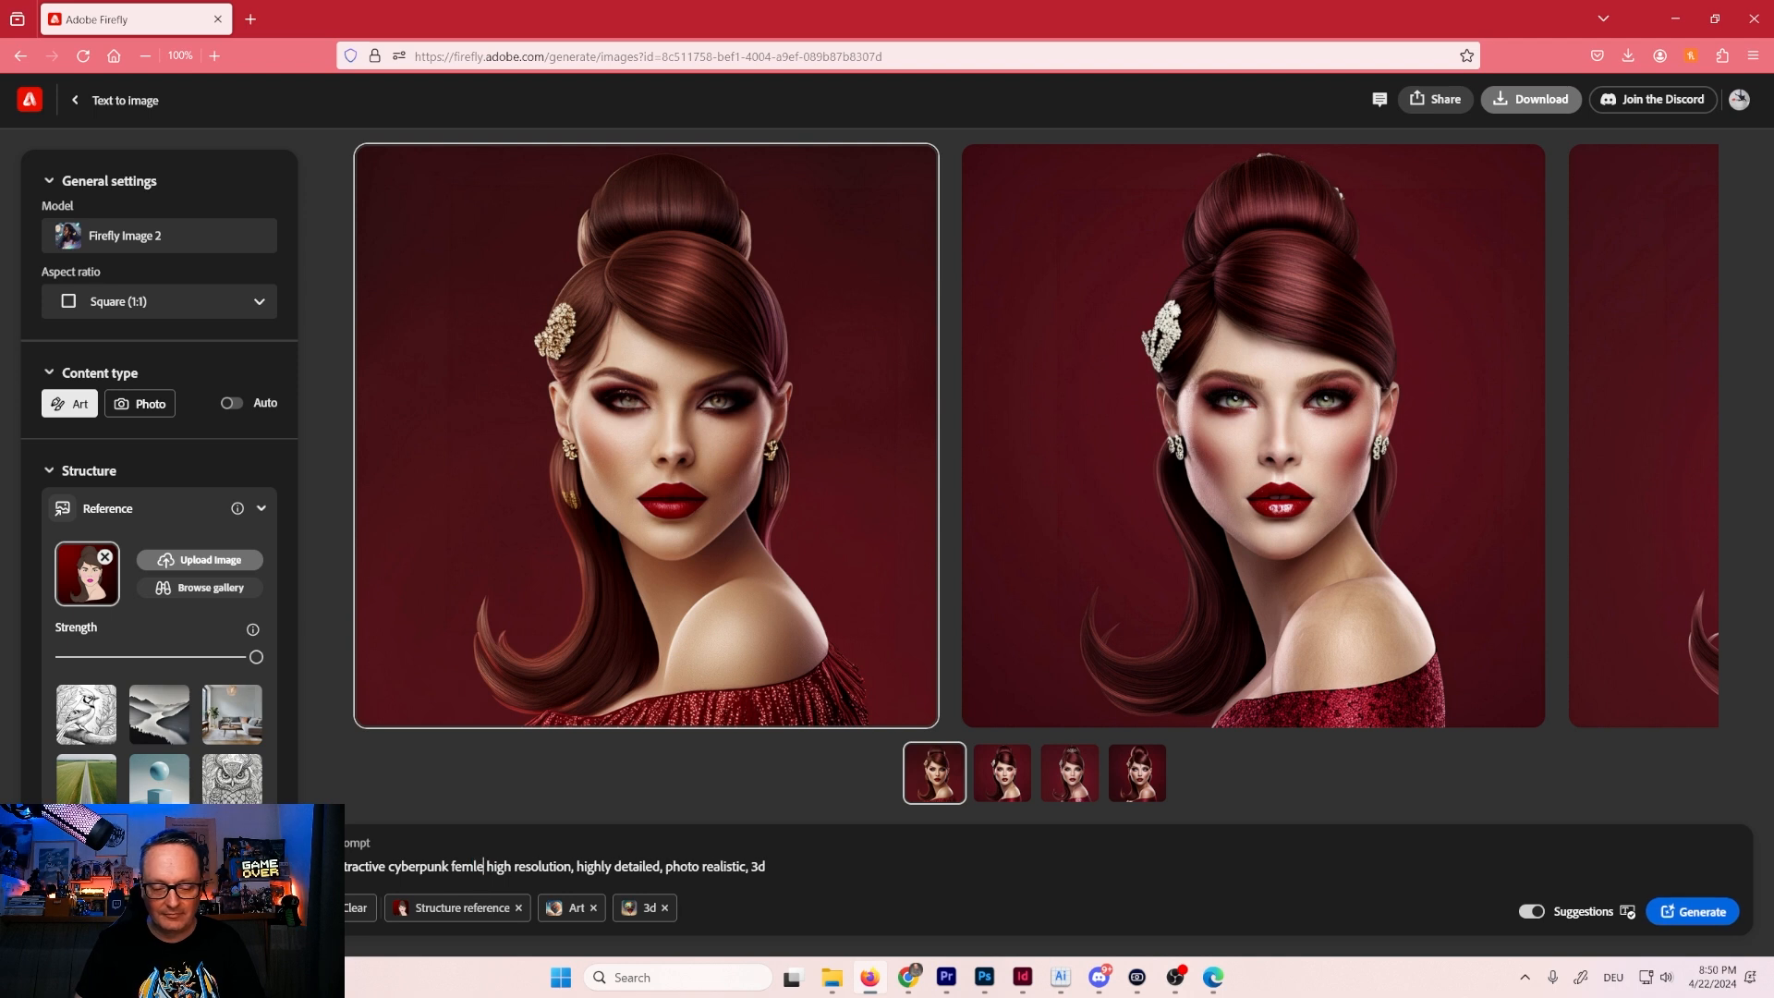
key(BackSpace)
key(BackSpace)
key(BackSpace)
key(BackSpace)
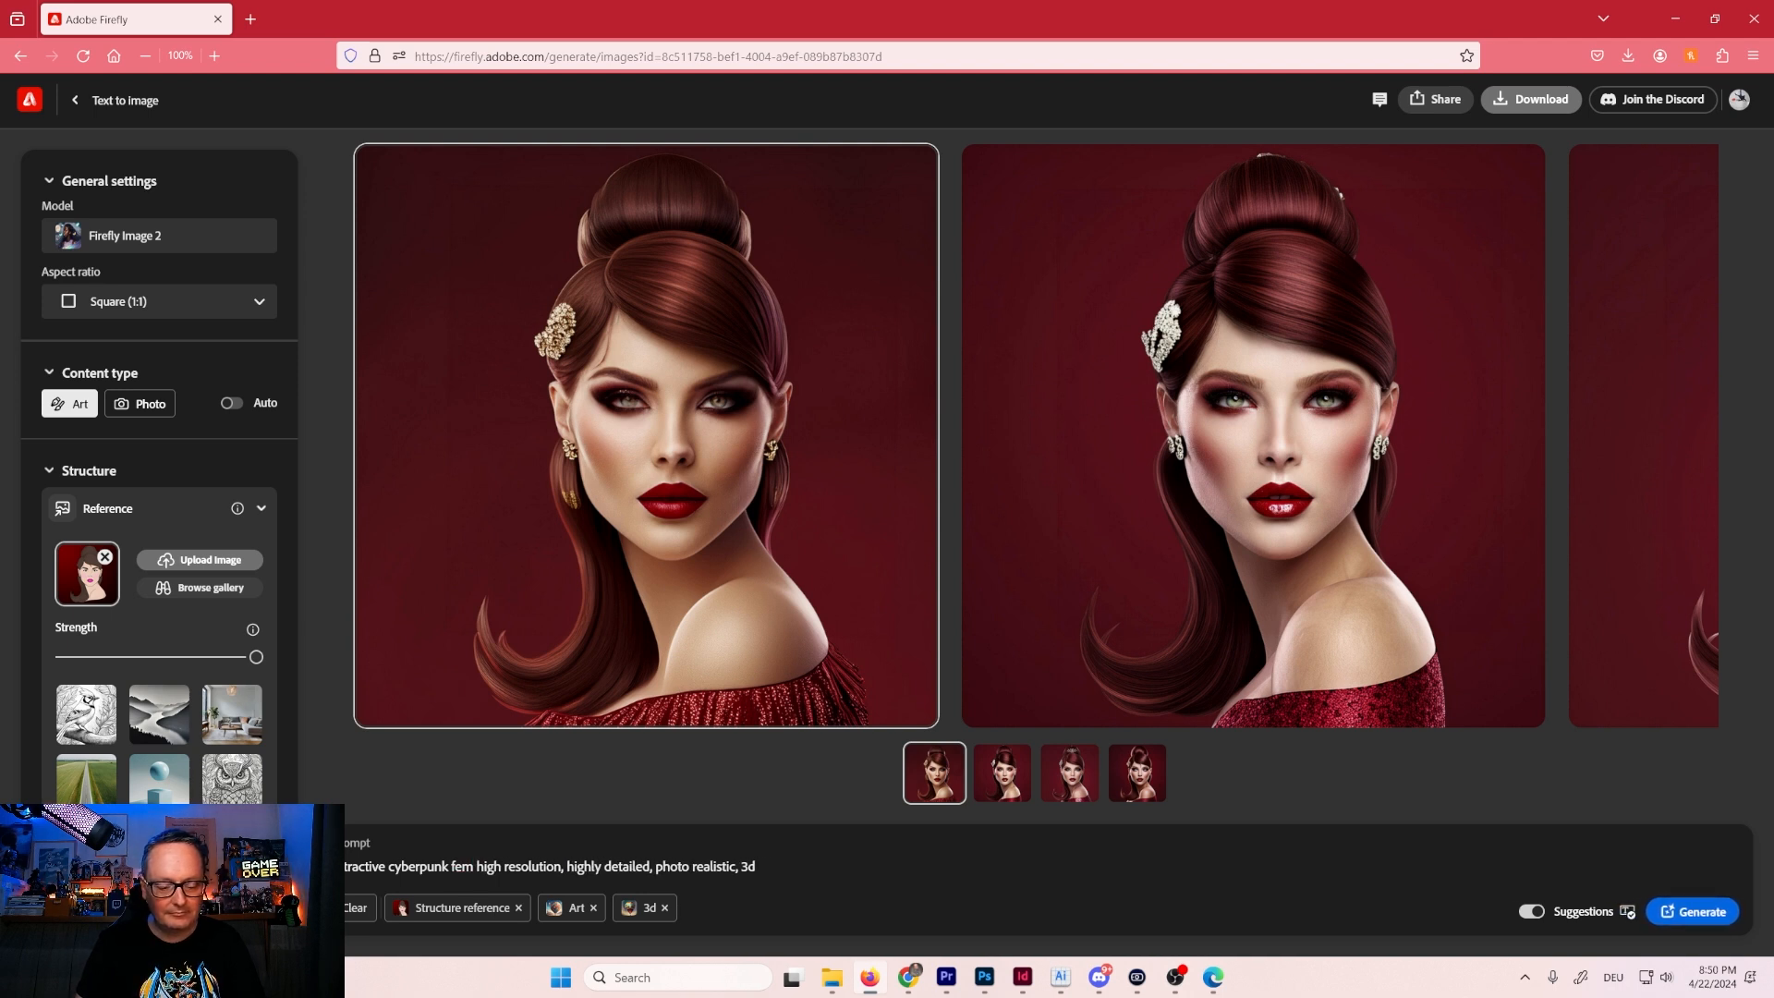
text(ale, in a)
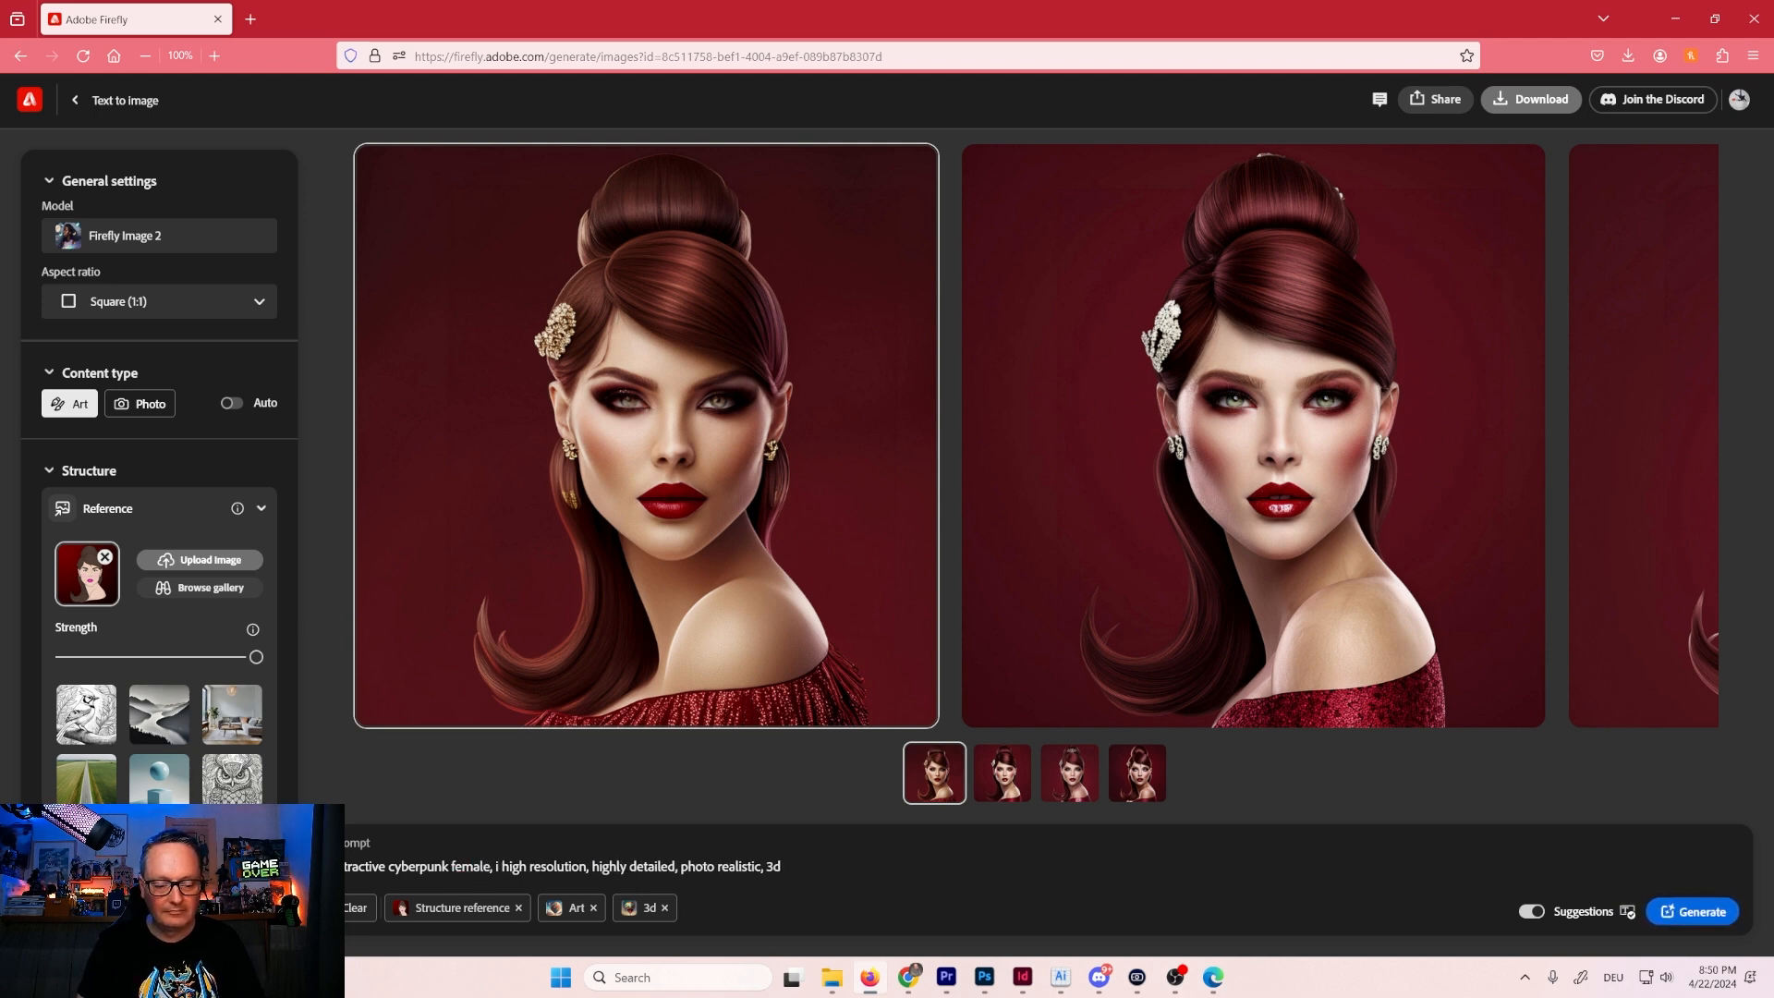
Set the prompt's scene to "in a futuristic space station" before "high resolution" and generate the images.
text( futuris)
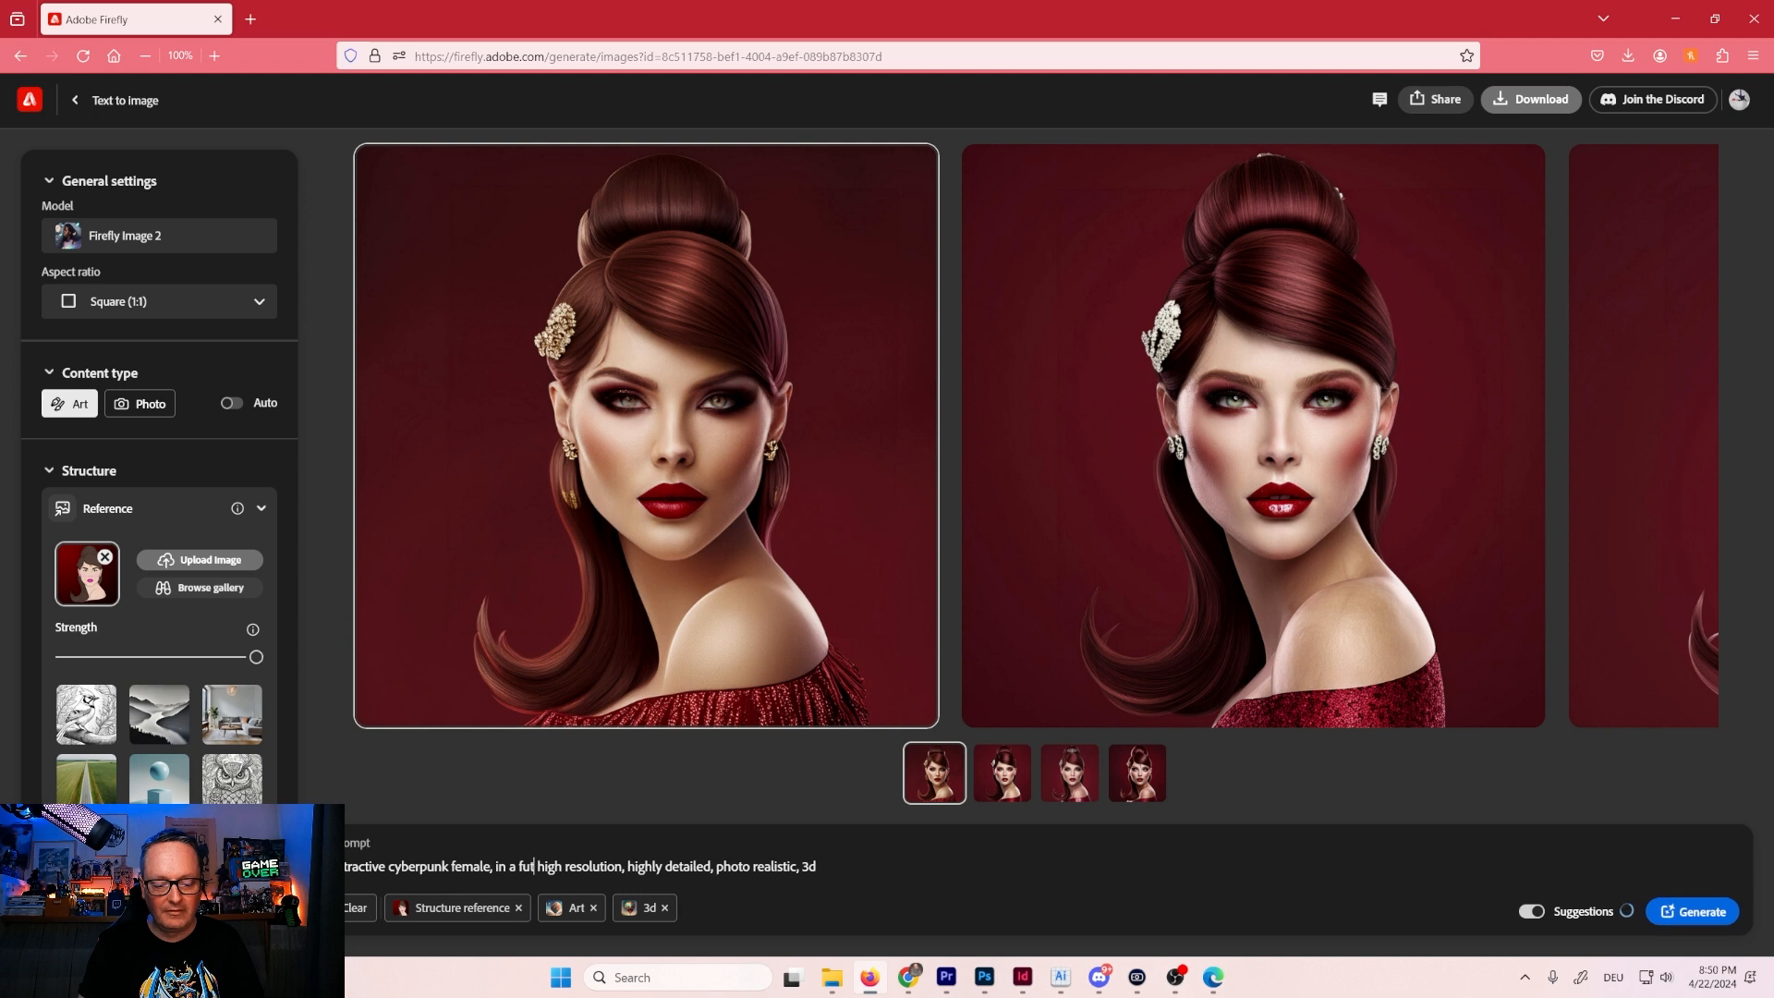
text(tic)
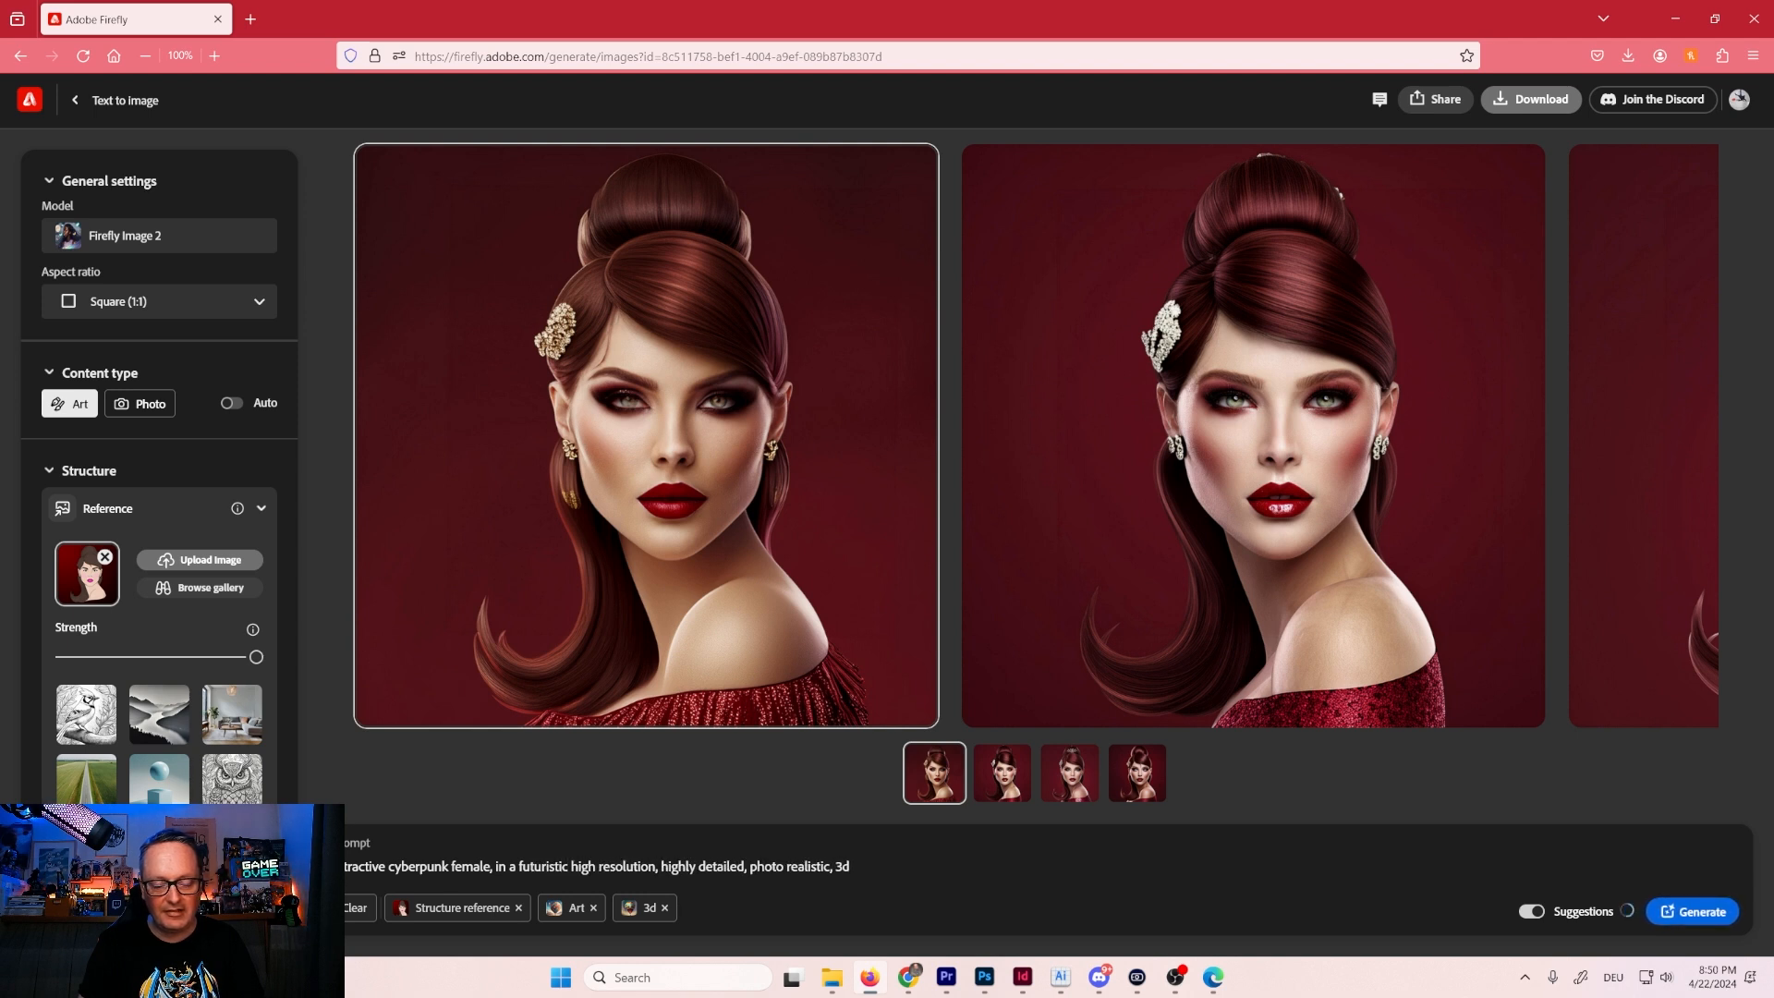
text( space st)
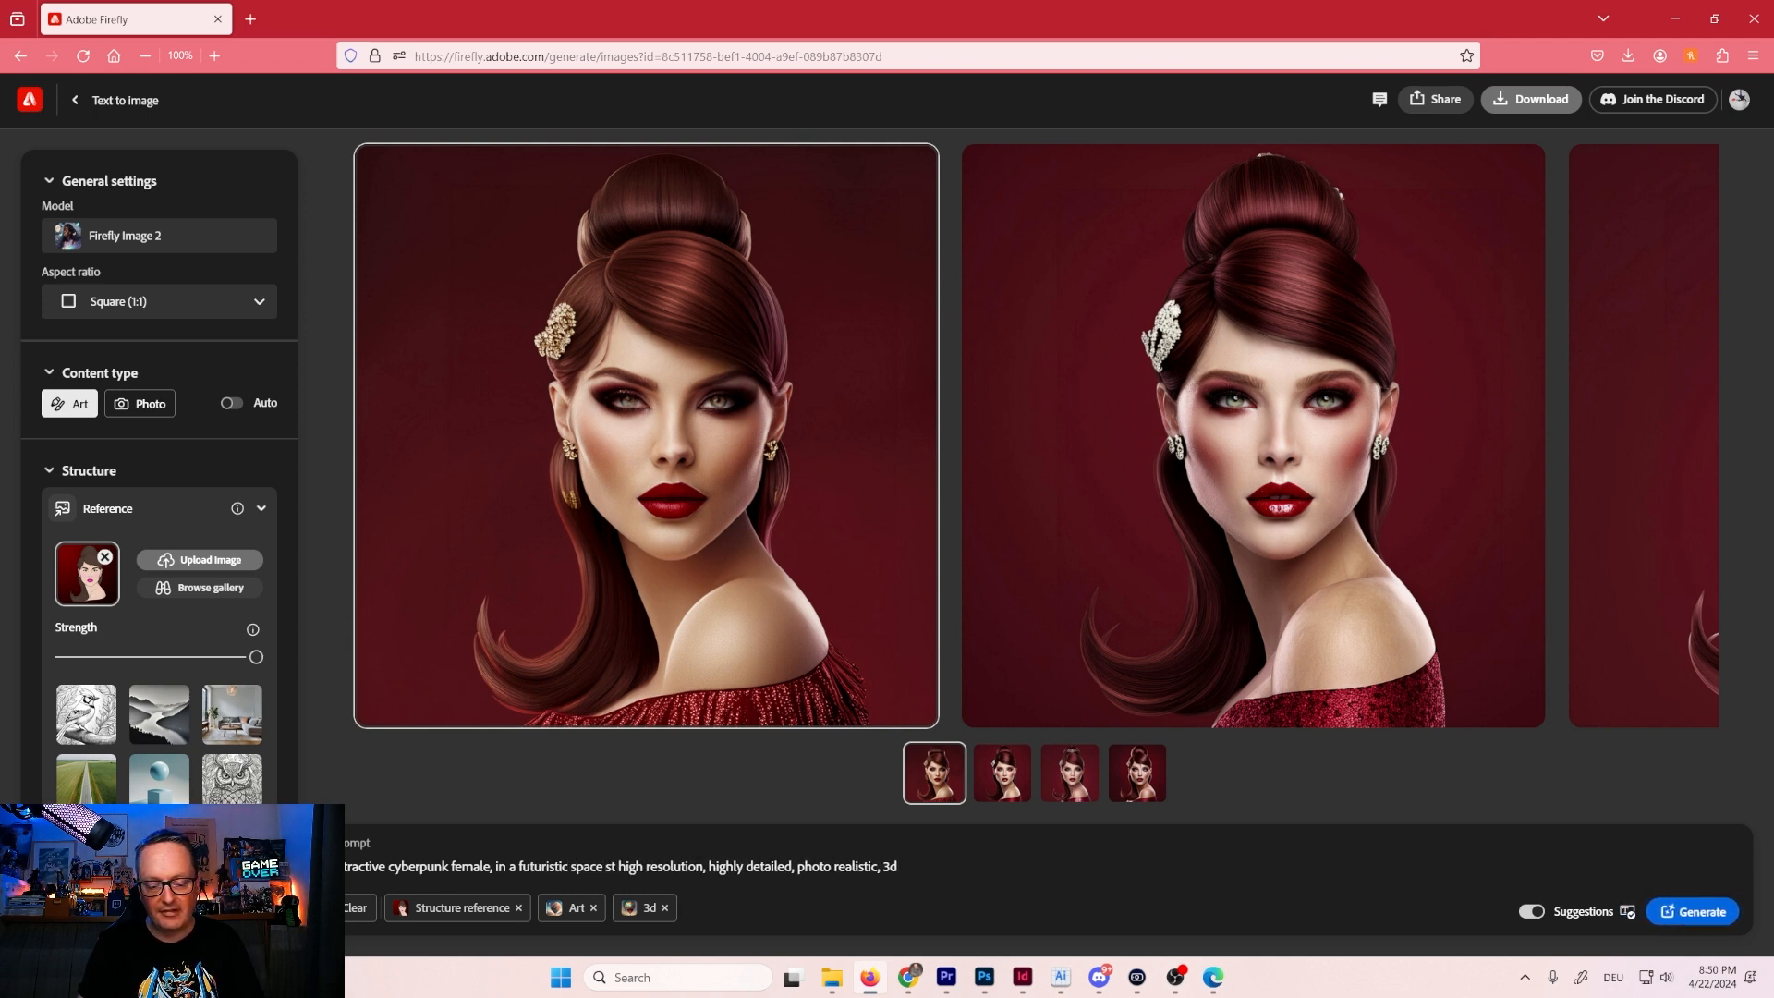
text(ation,)
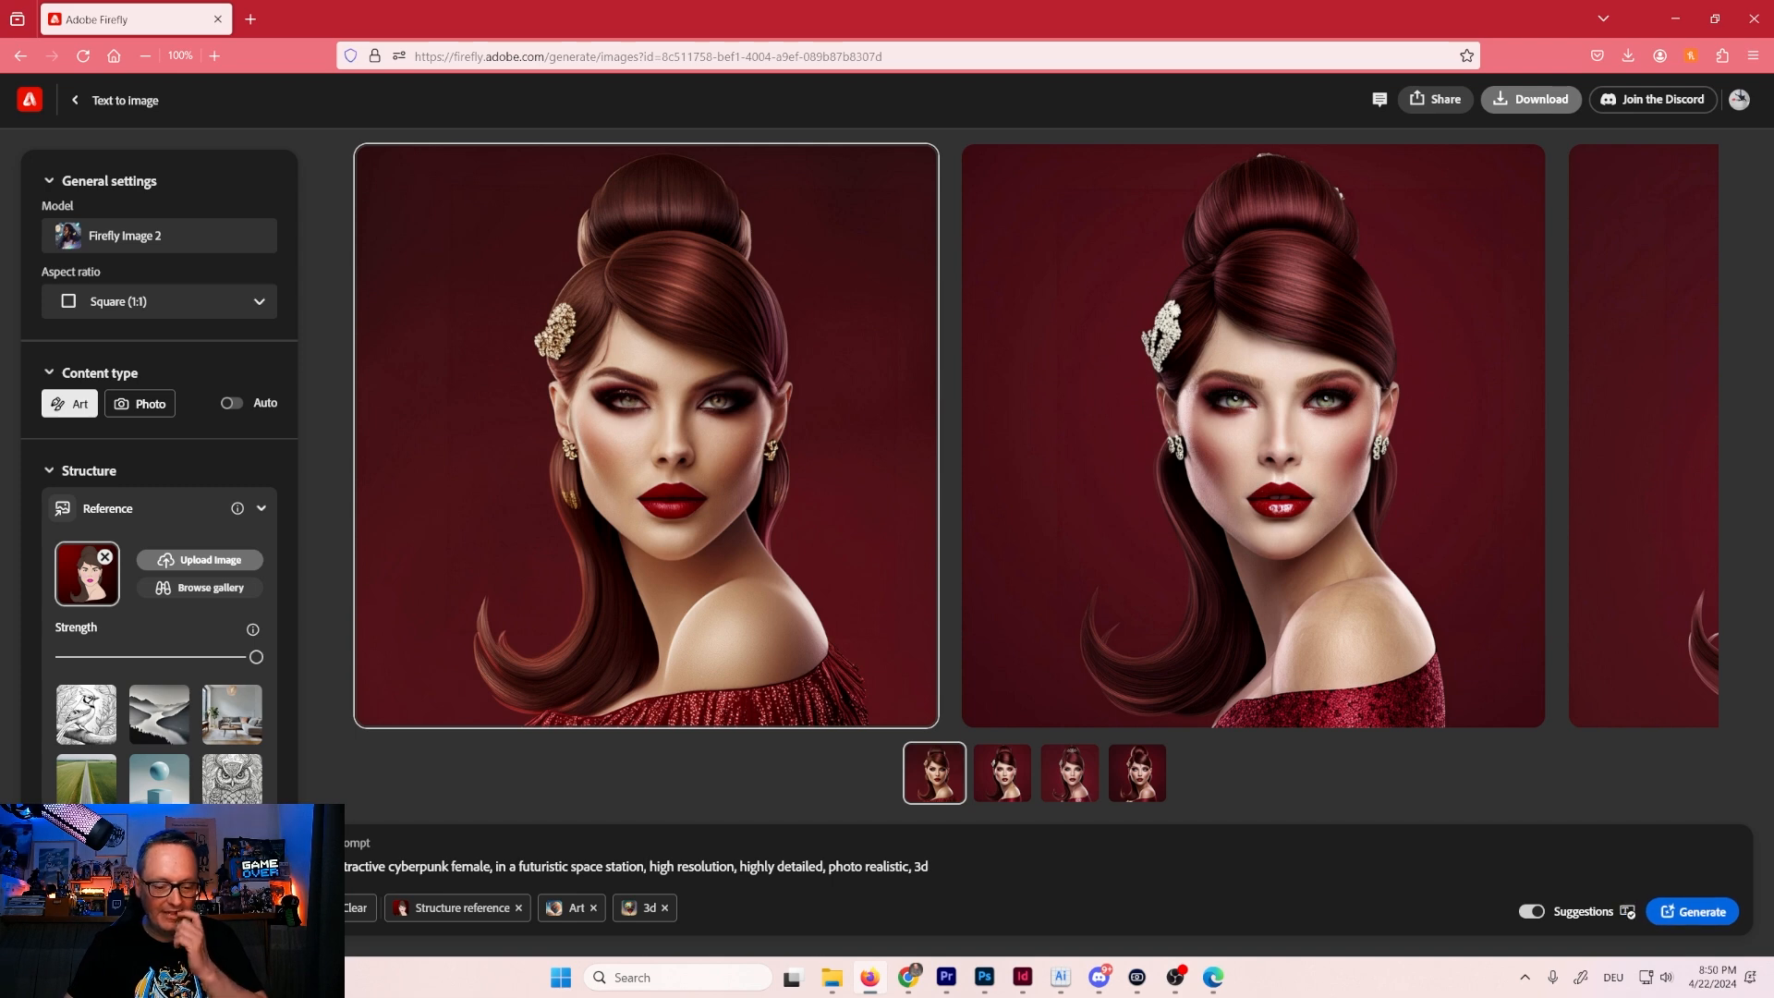
click(1689, 913)
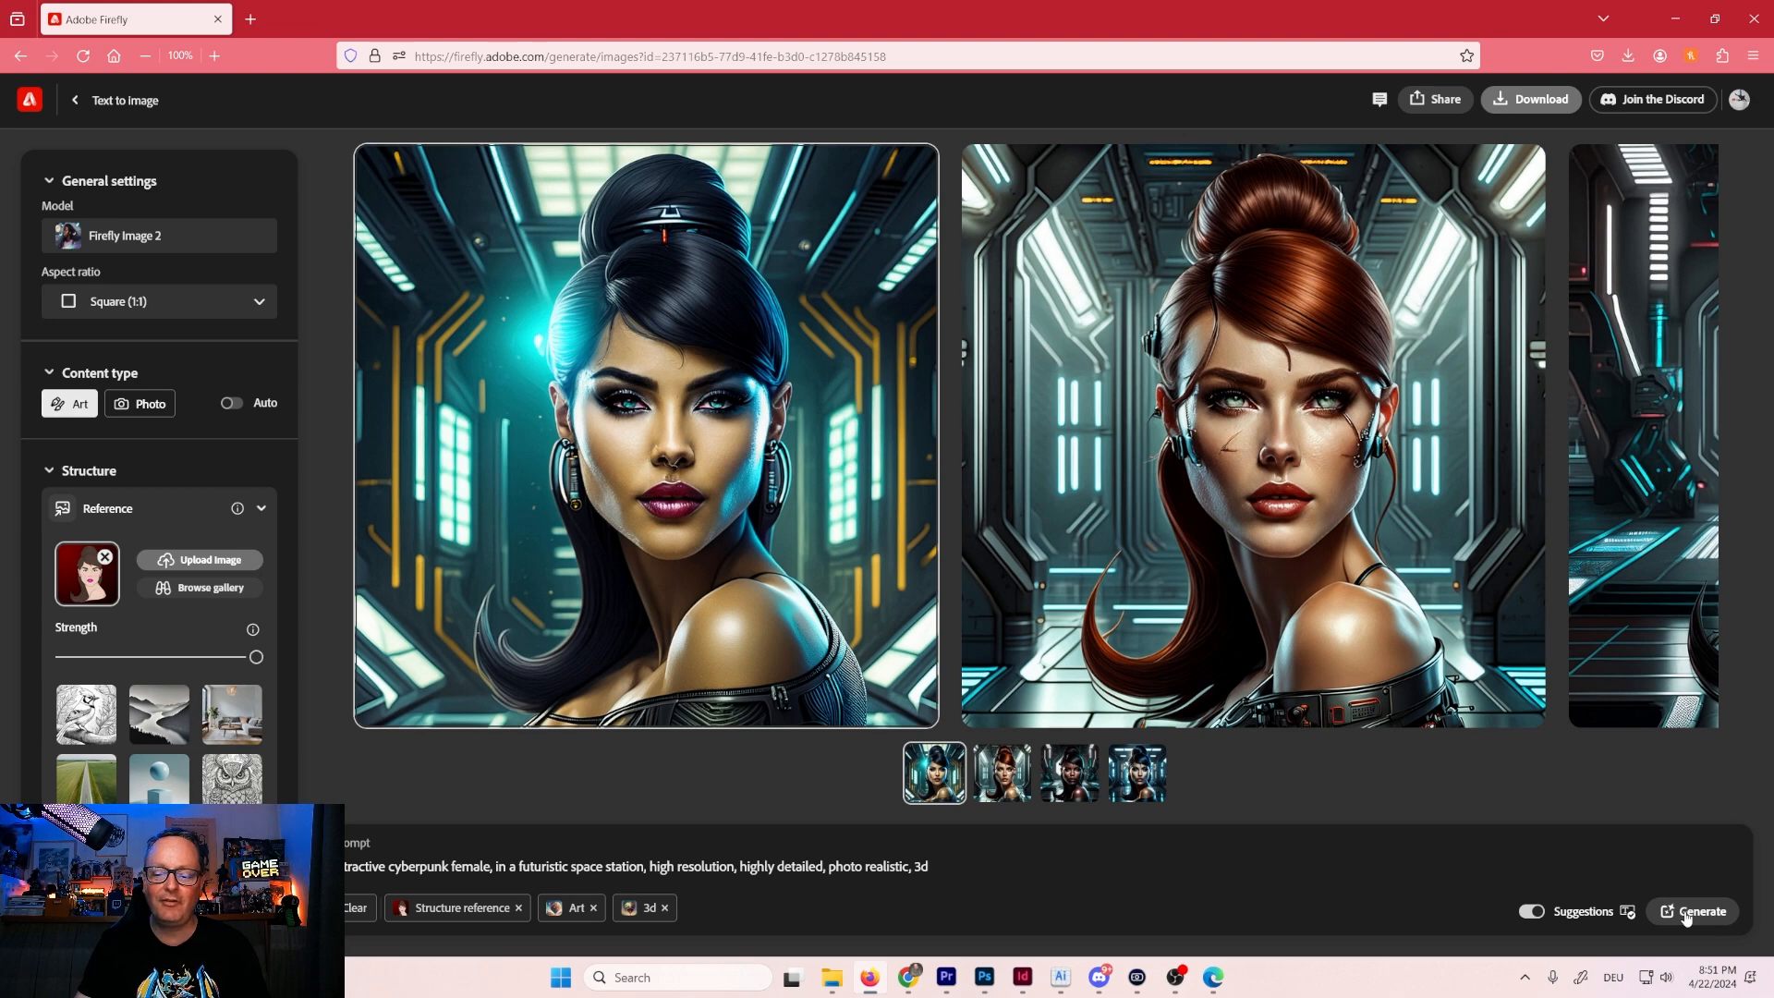
Download the second, red-haired cyberpunk portrait from the enlarged preview, and view the remaining portraits before closing it.
click(831, 517)
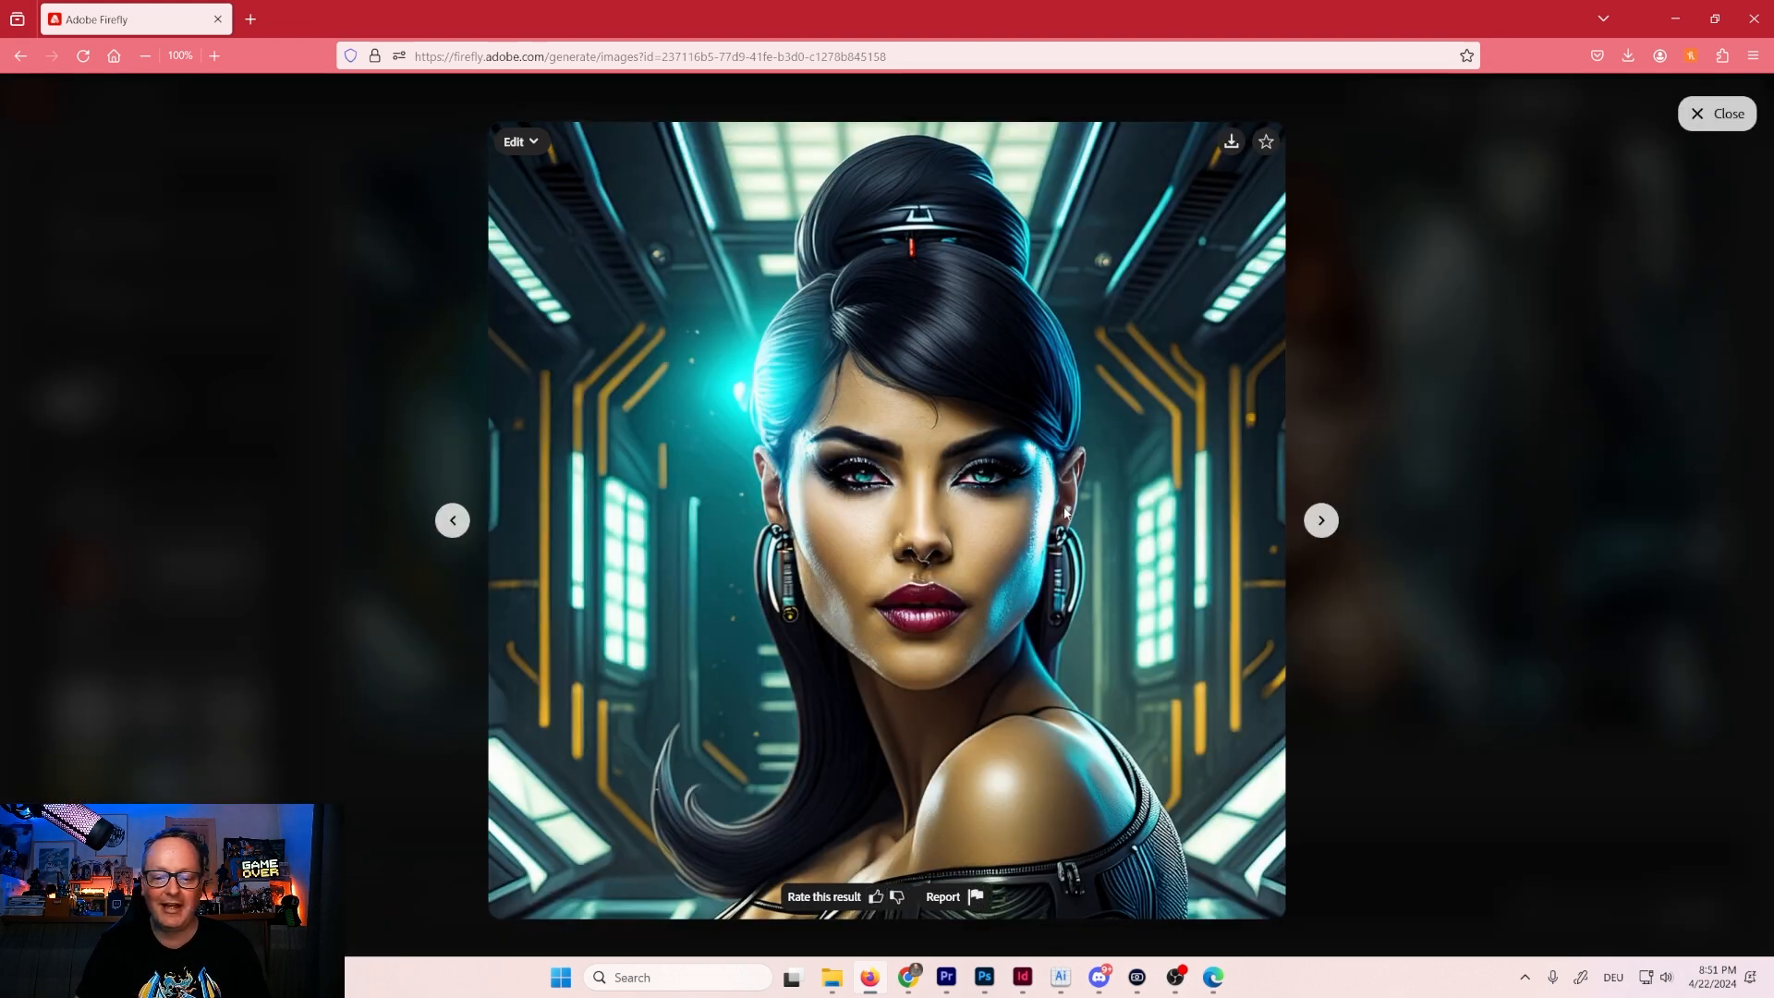
click(1322, 523)
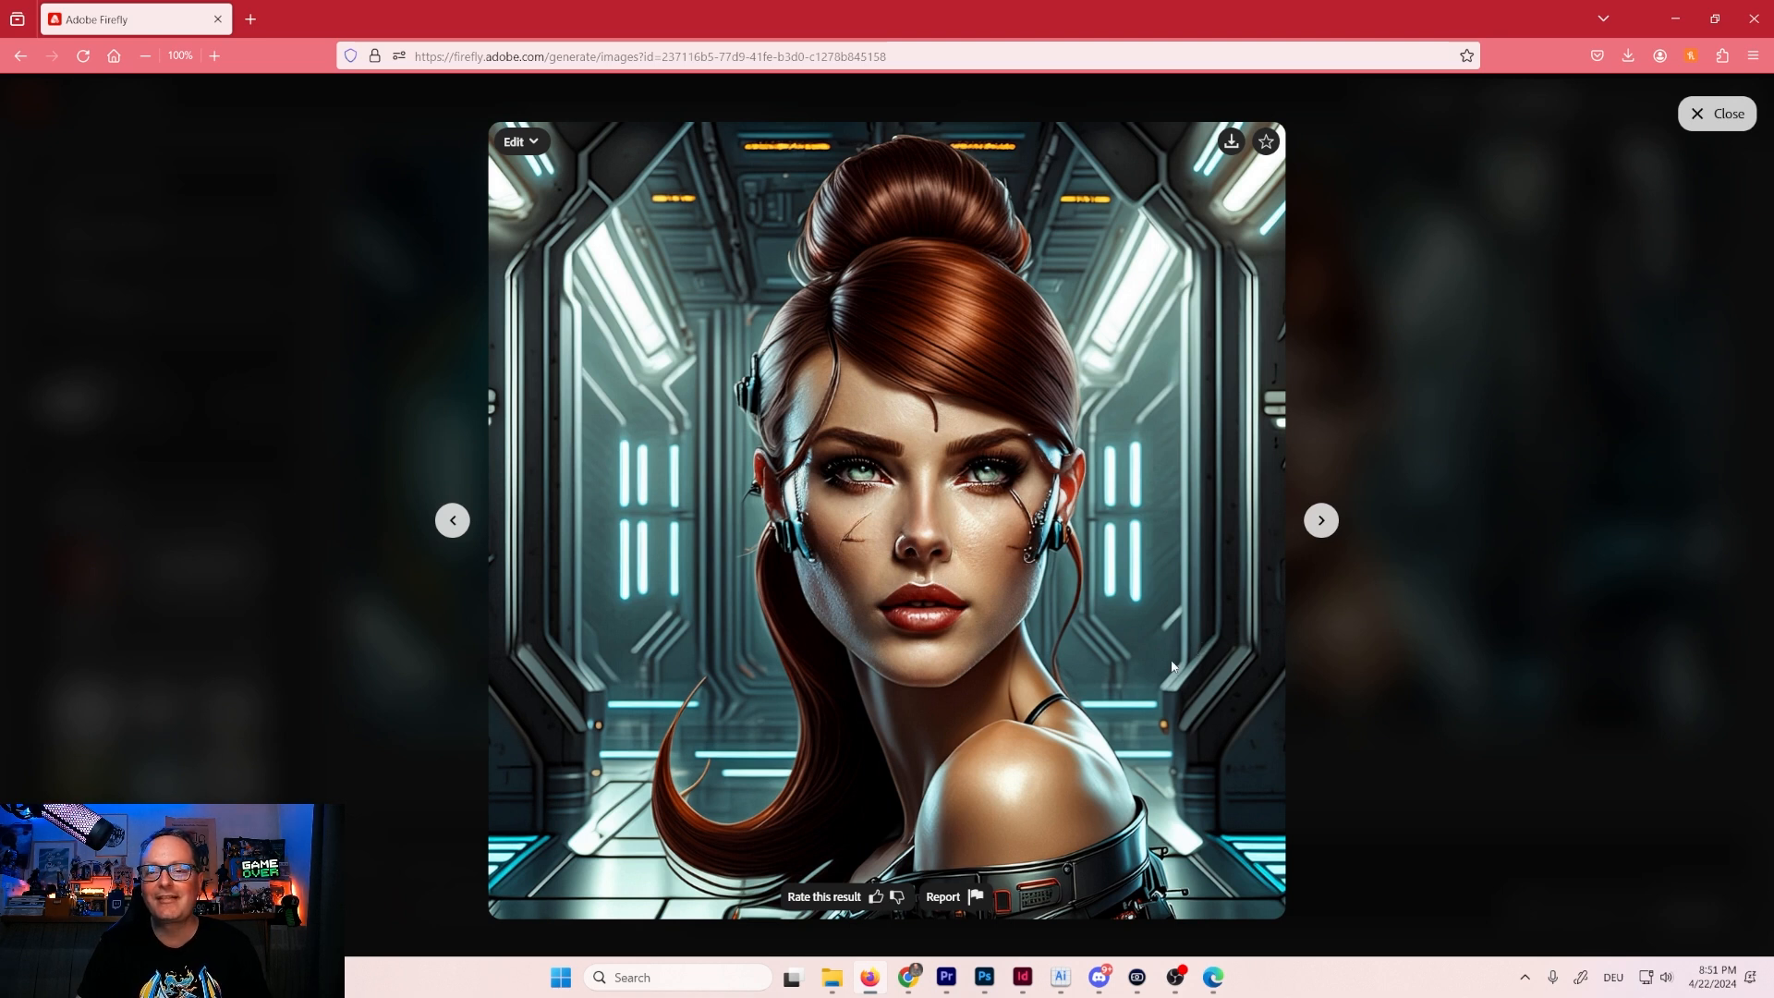
click(1230, 143)
click(1055, 720)
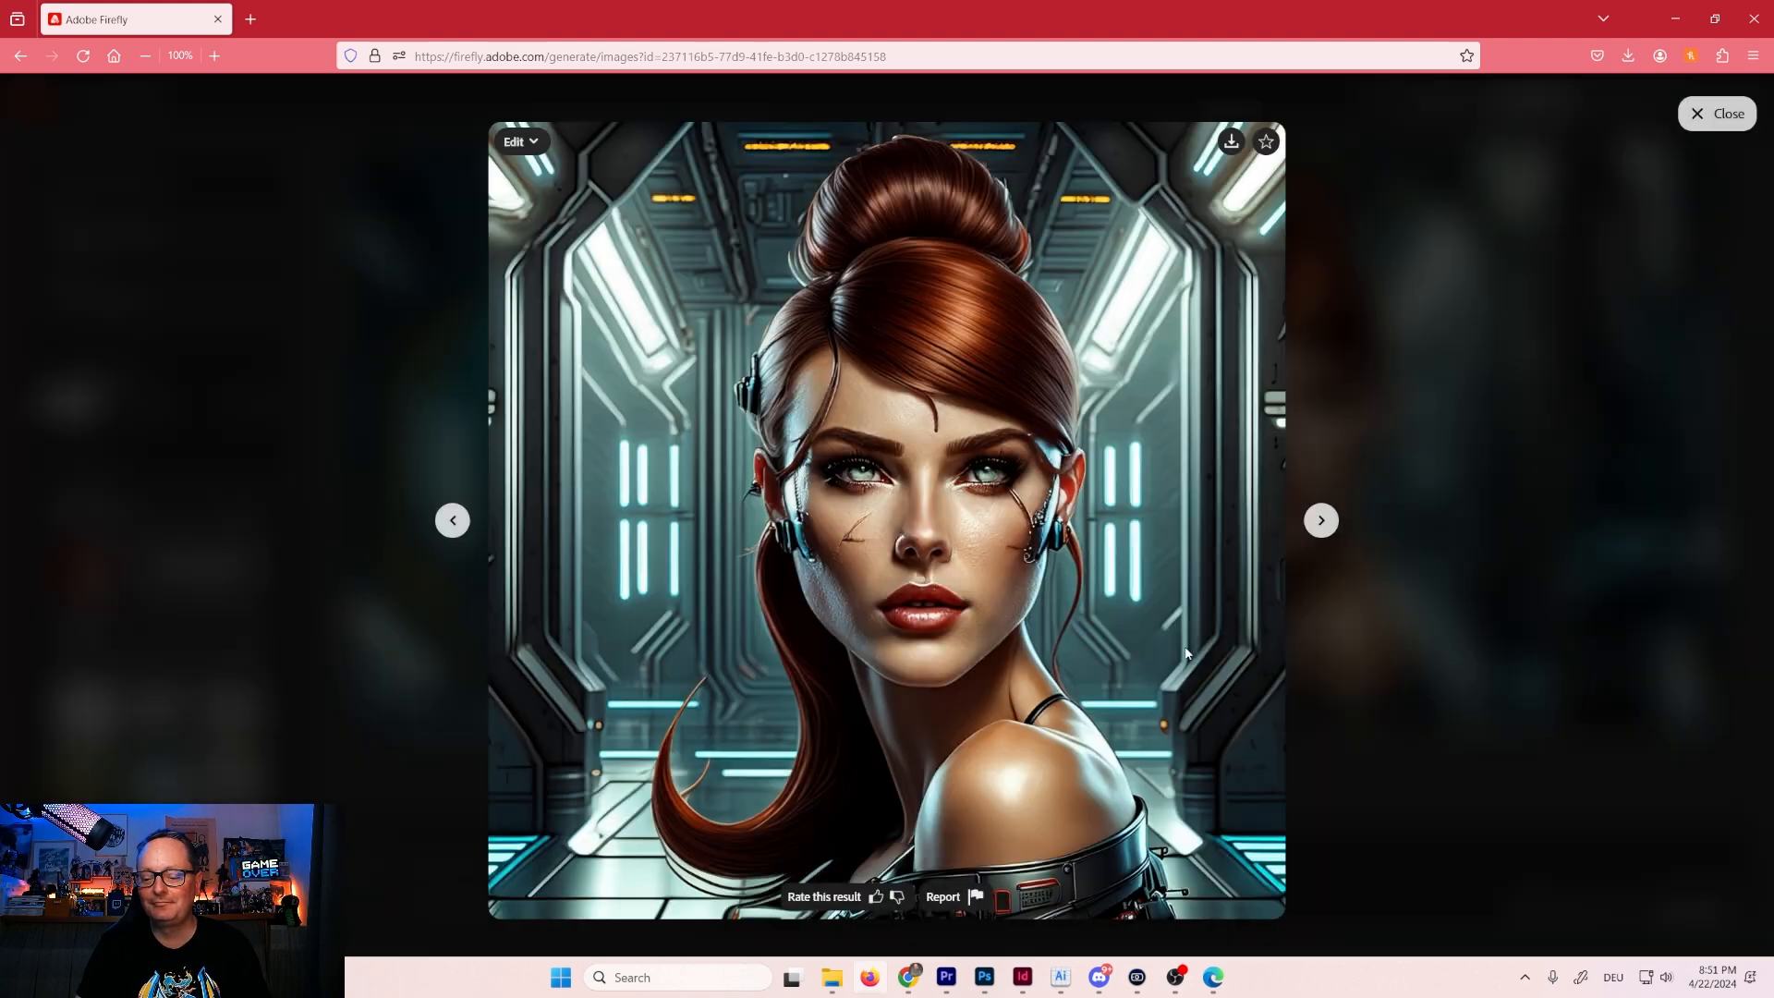
click(1321, 522)
click(1321, 522)
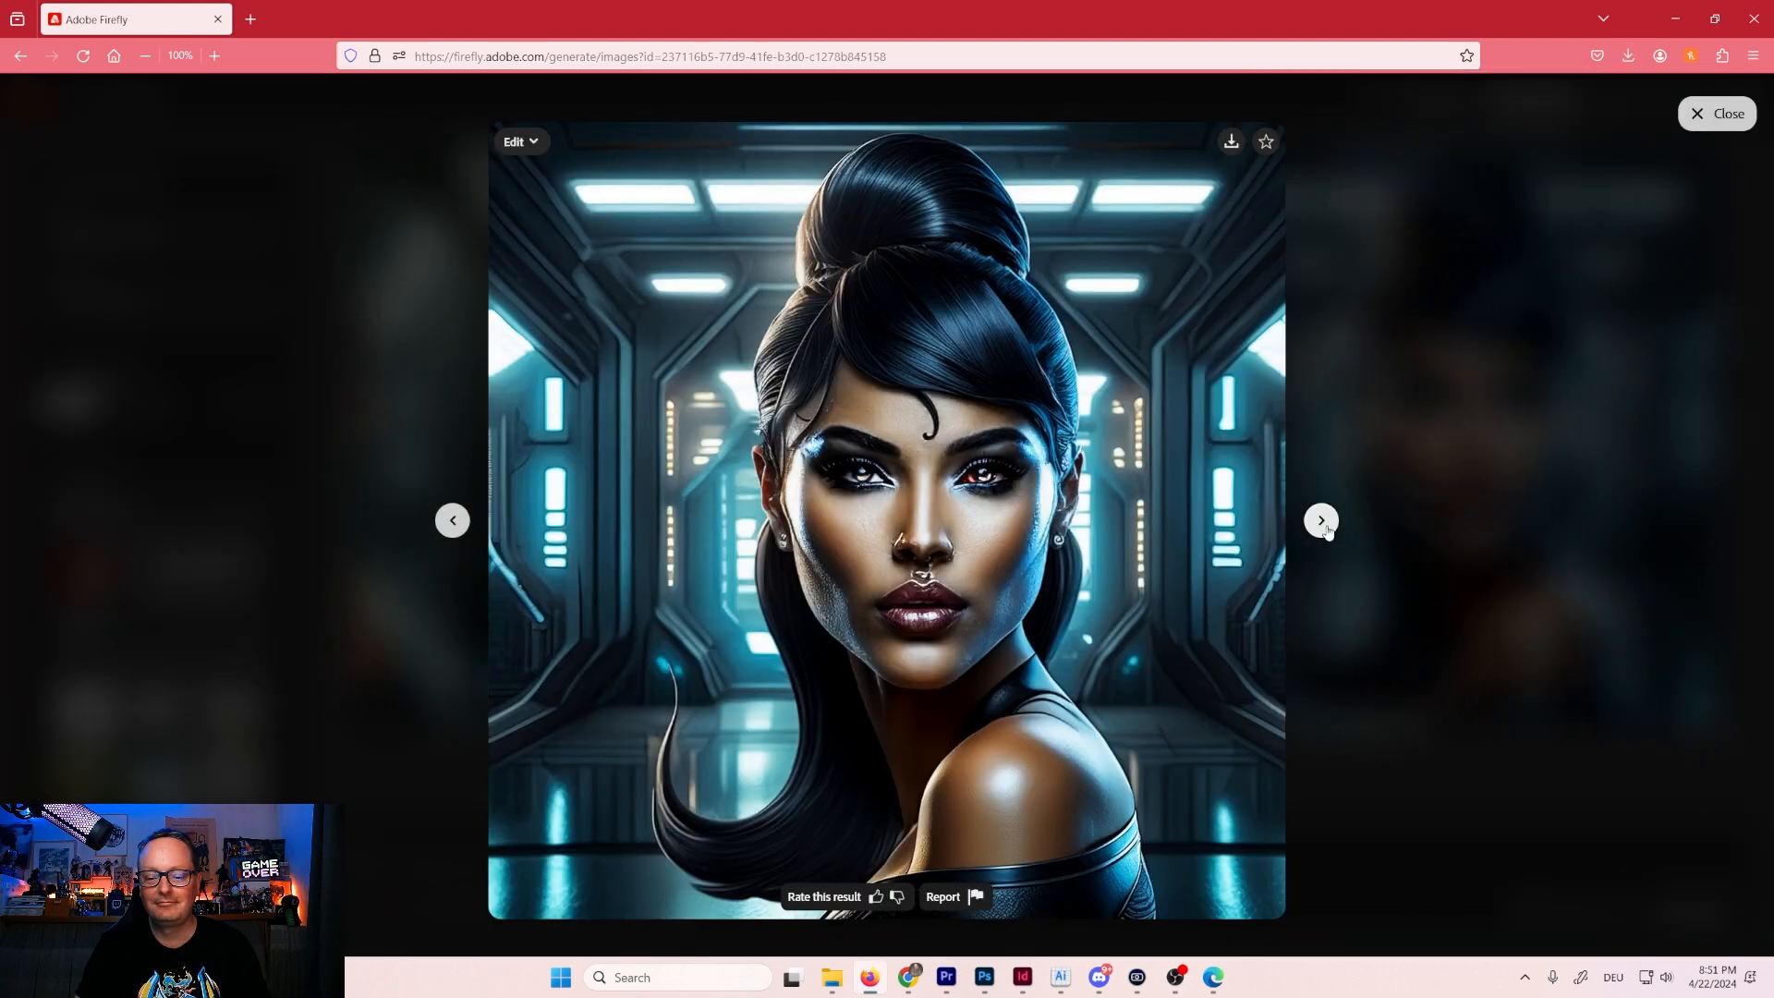
click(1321, 522)
click(1377, 713)
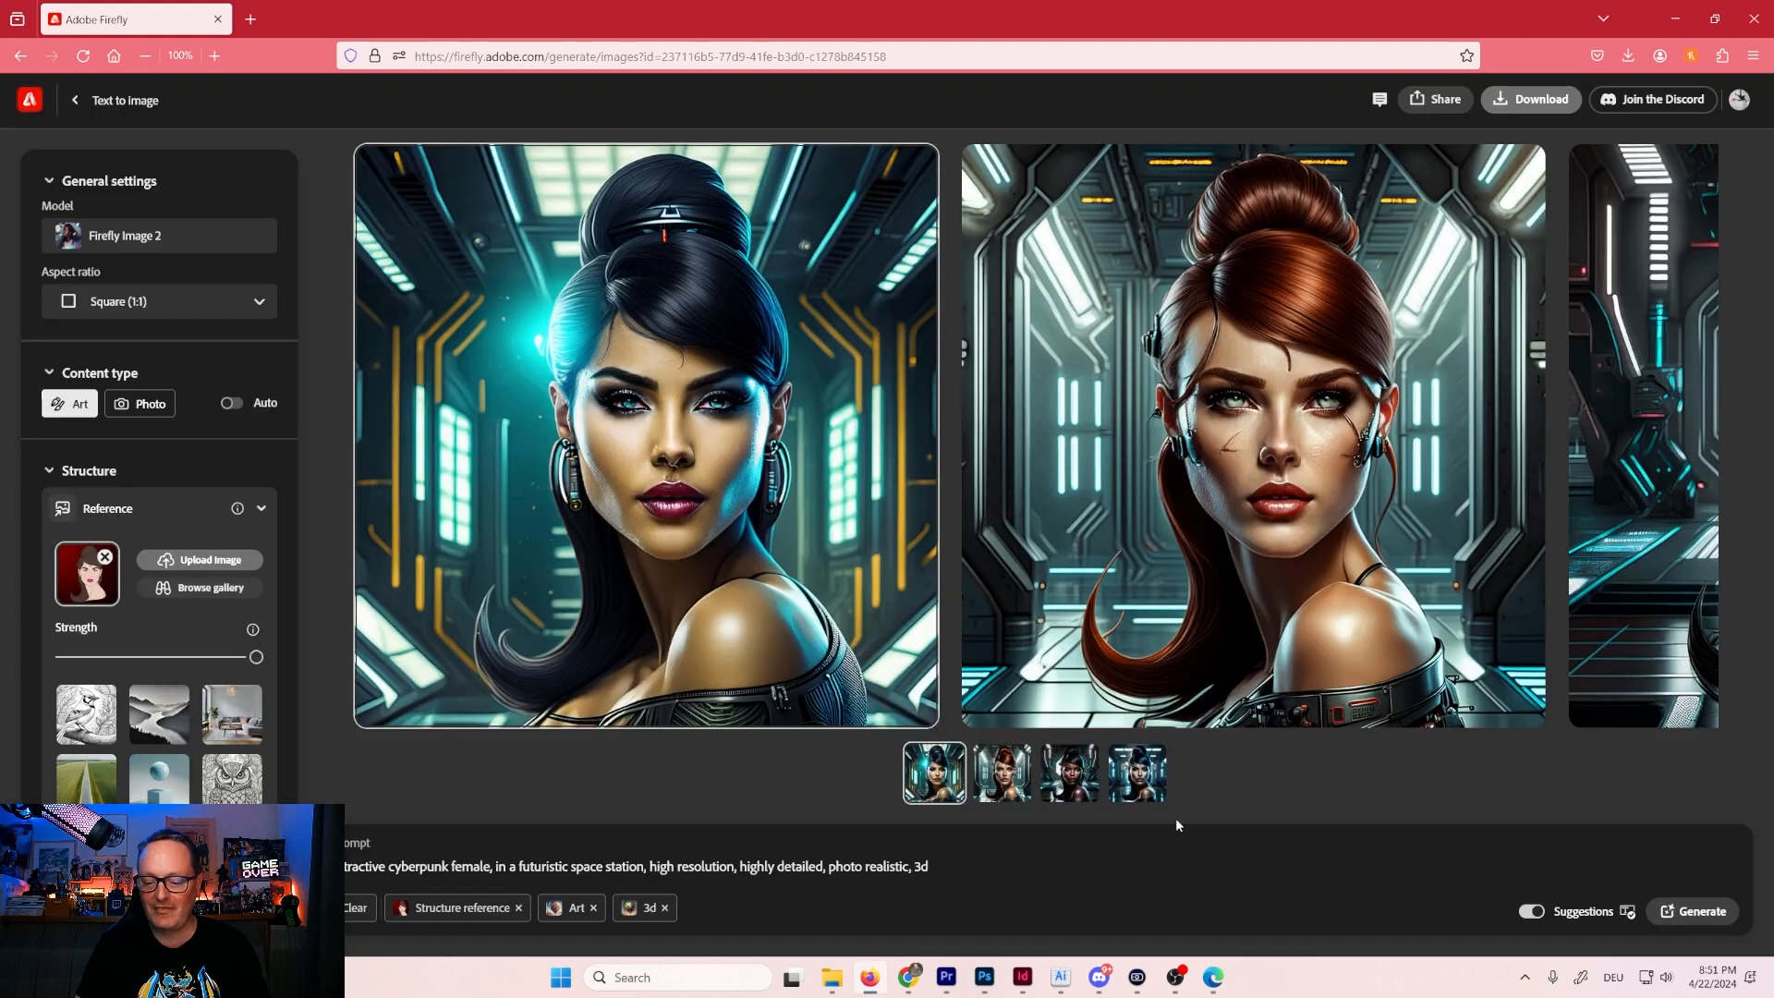
Remove ", 3d" from the end of the prompt and generate the cyberpunk portraits again.
double_click(918, 865)
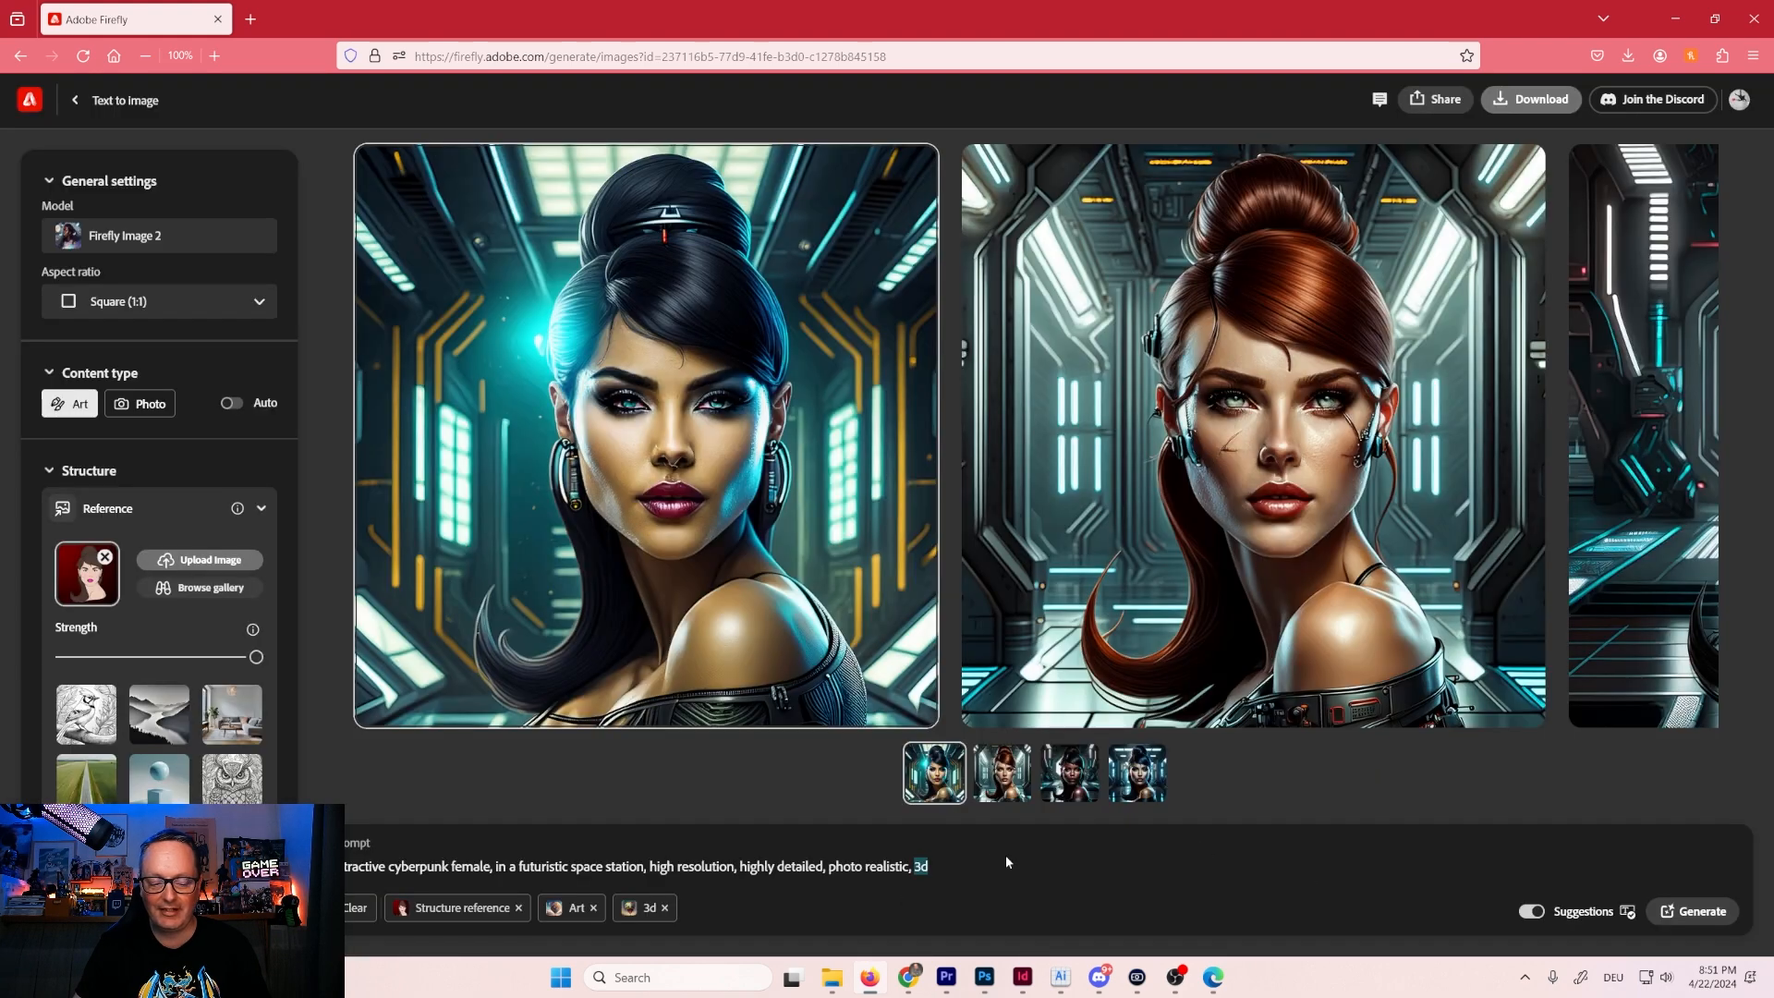
key(BackSpace)
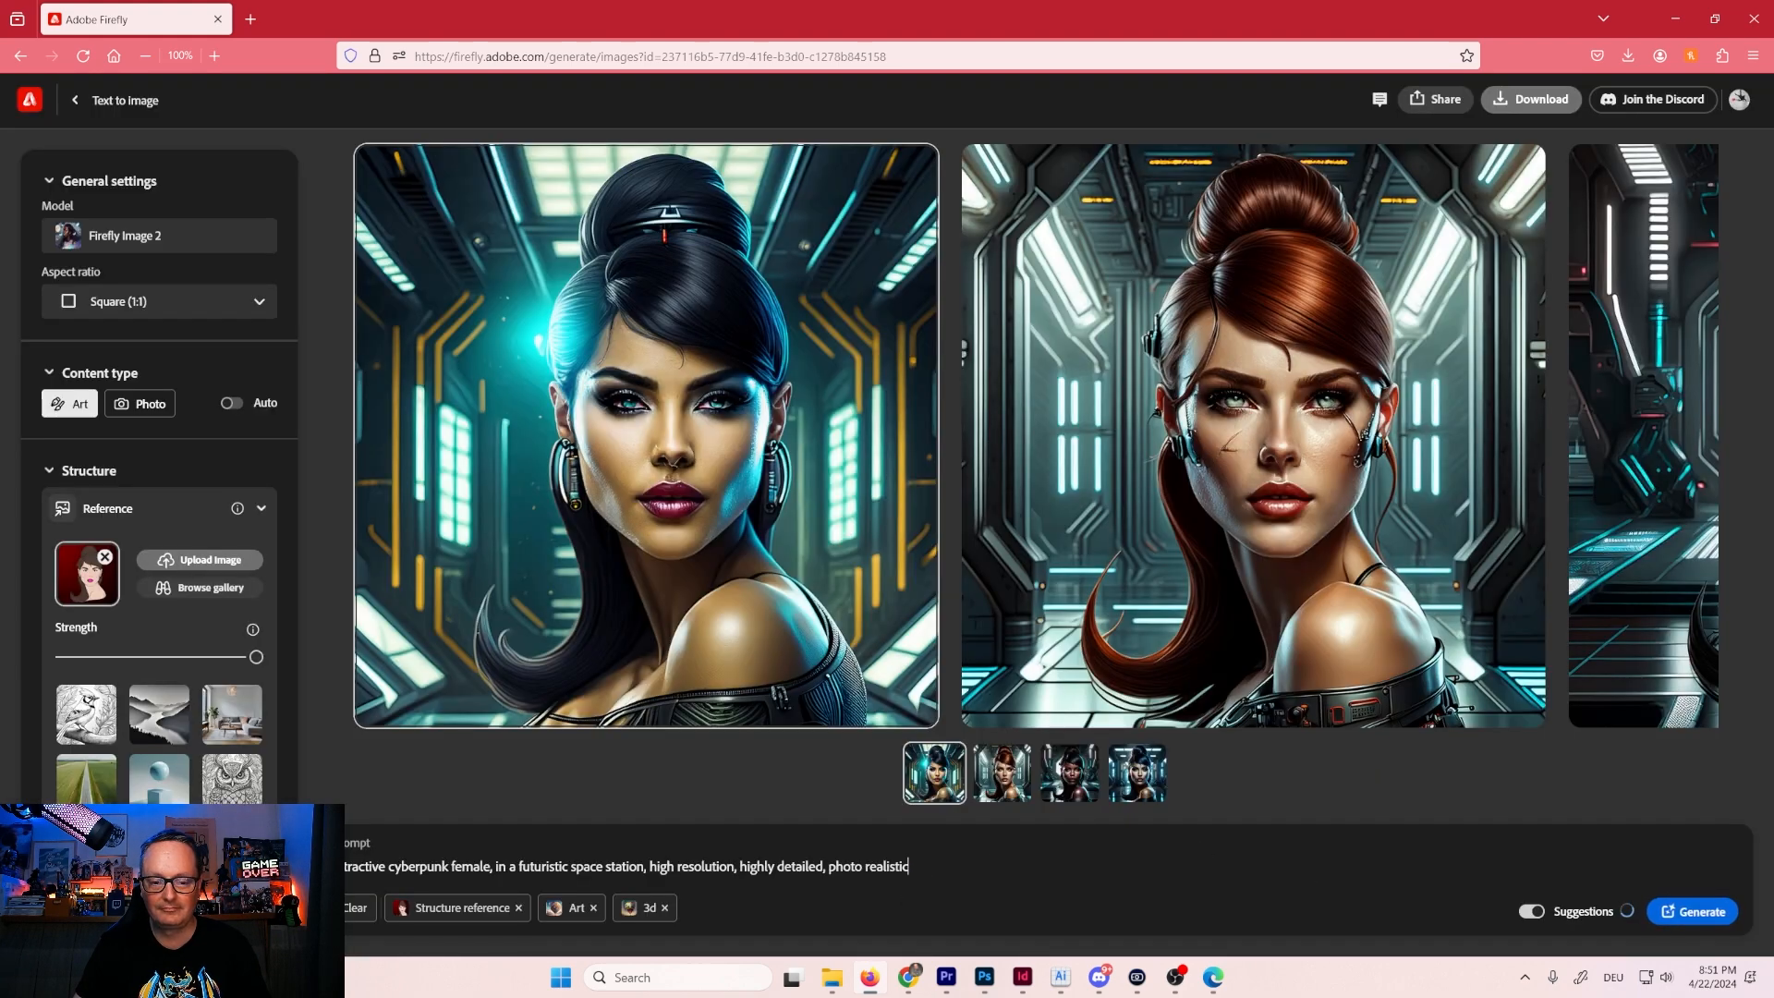
key(Return)
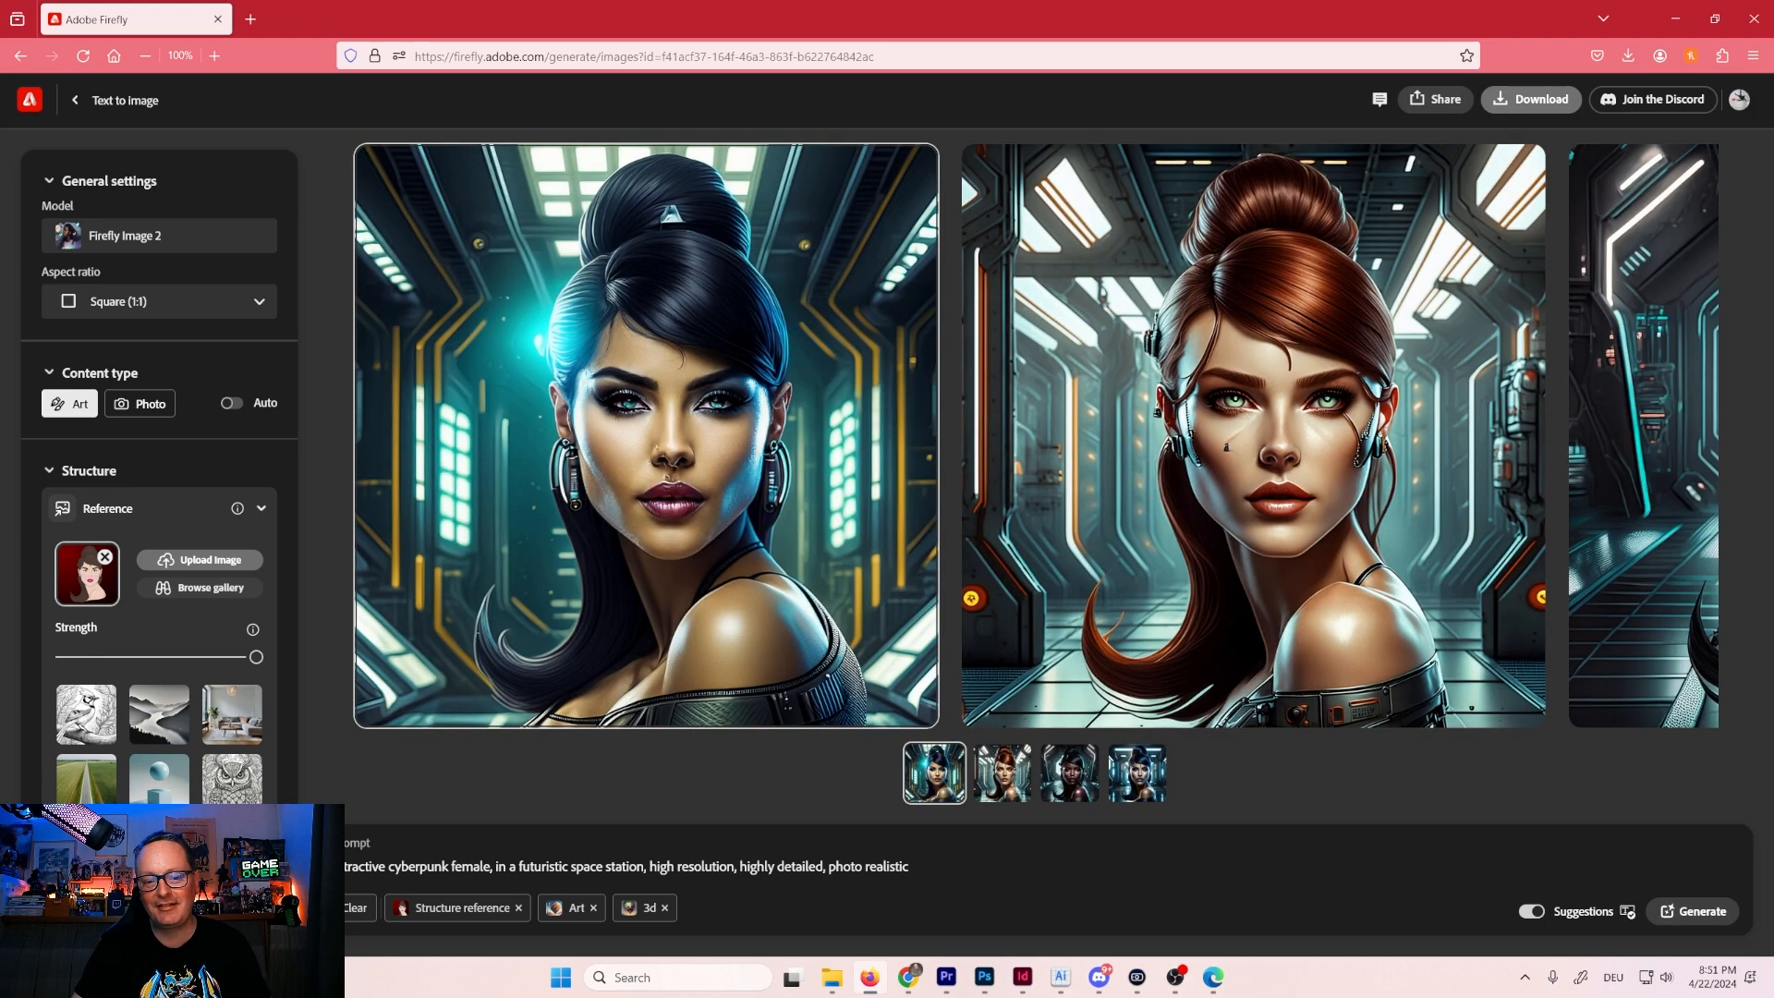
Examine the four regenerated cyberpunk portraits in the enlarged preview and close it.
click(674, 462)
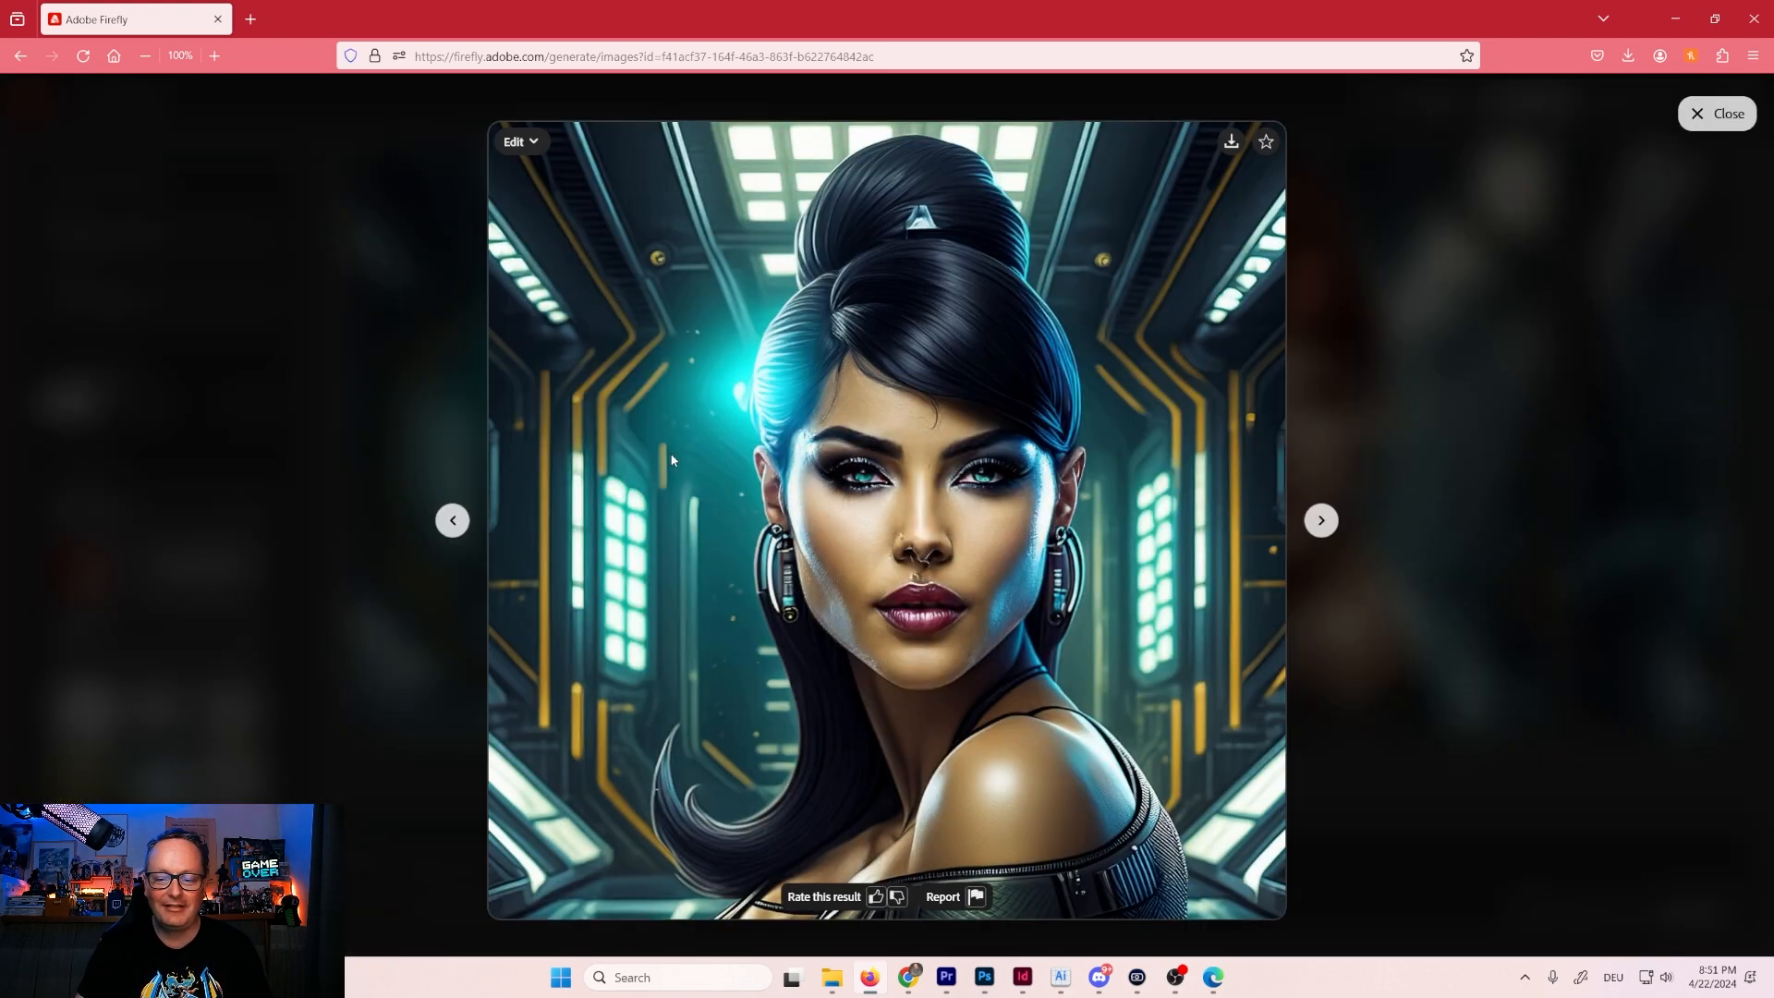
click(1321, 521)
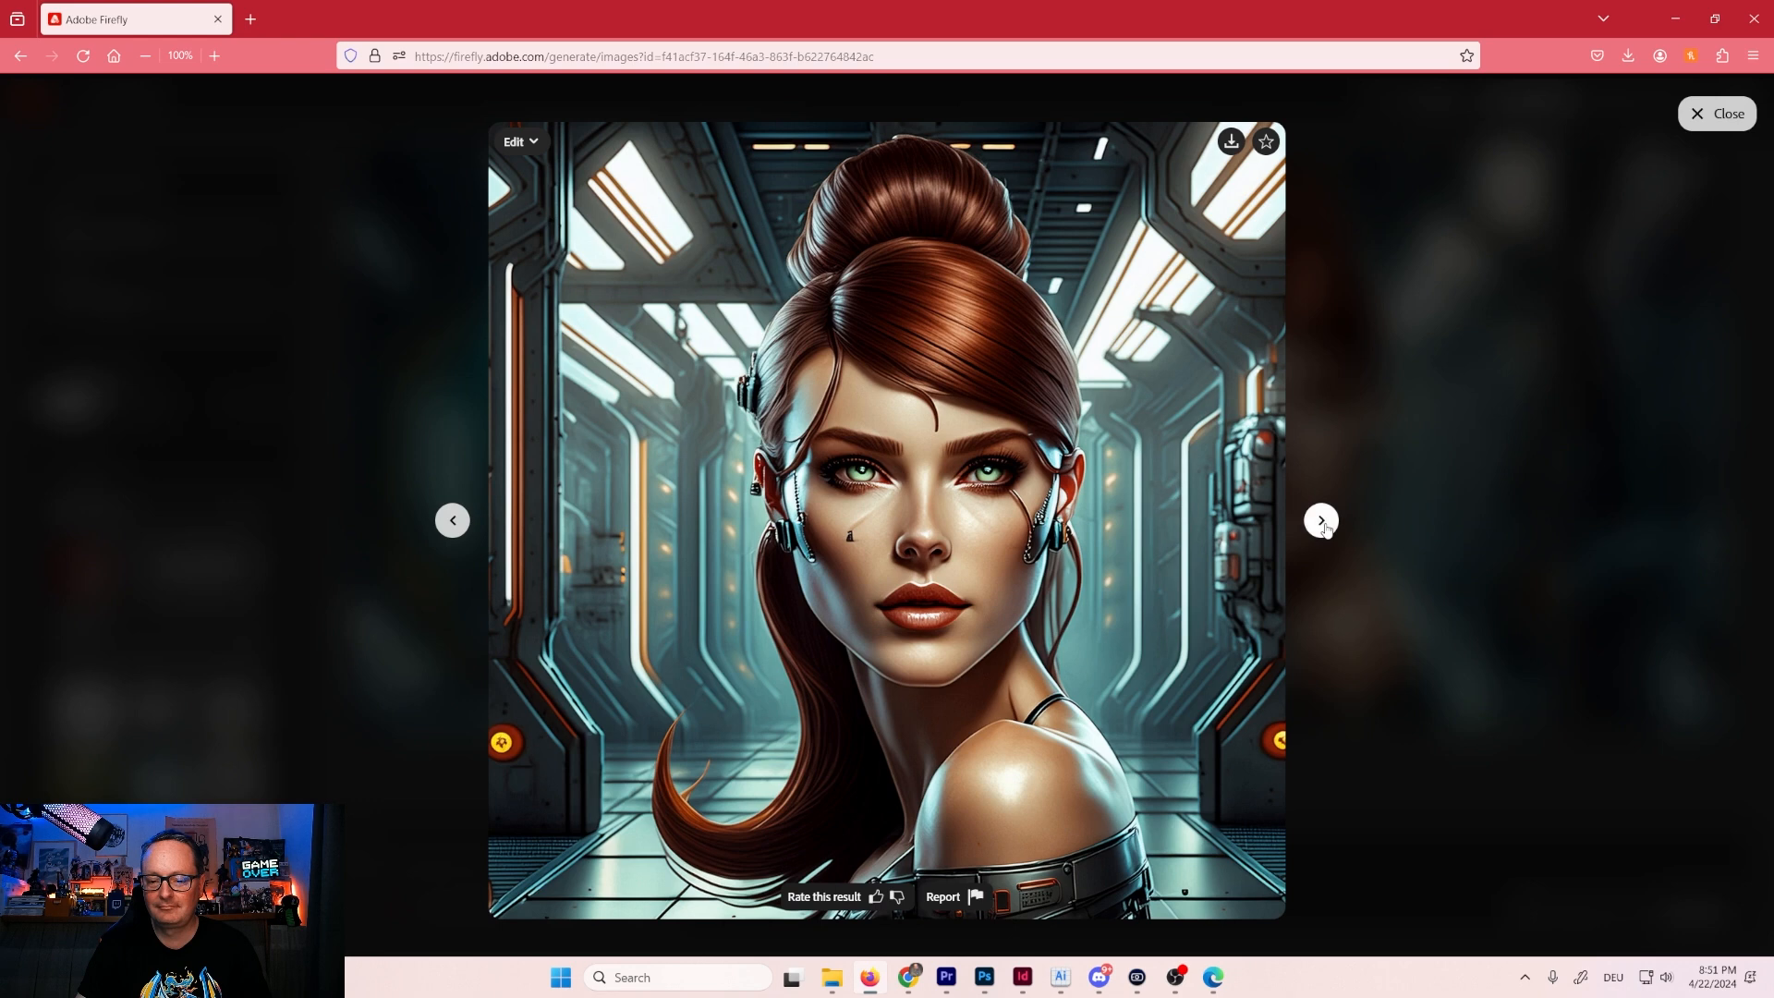
click(1321, 520)
click(1321, 520)
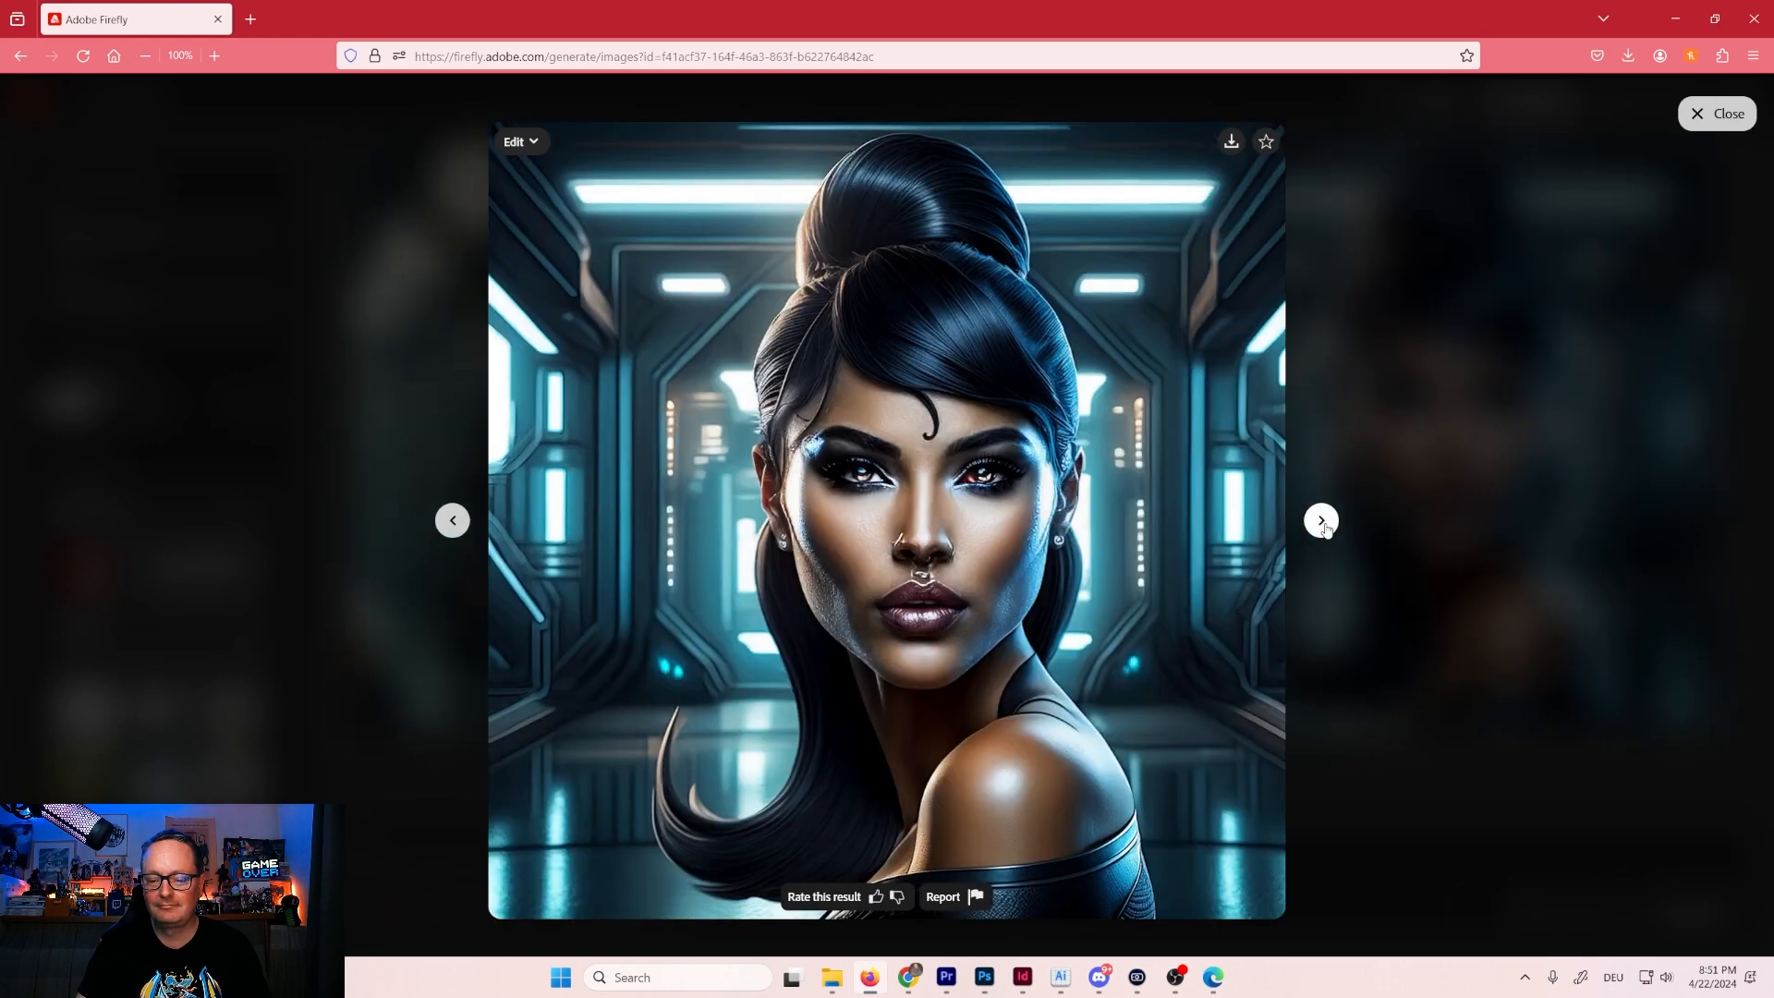
click(1321, 520)
click(1439, 832)
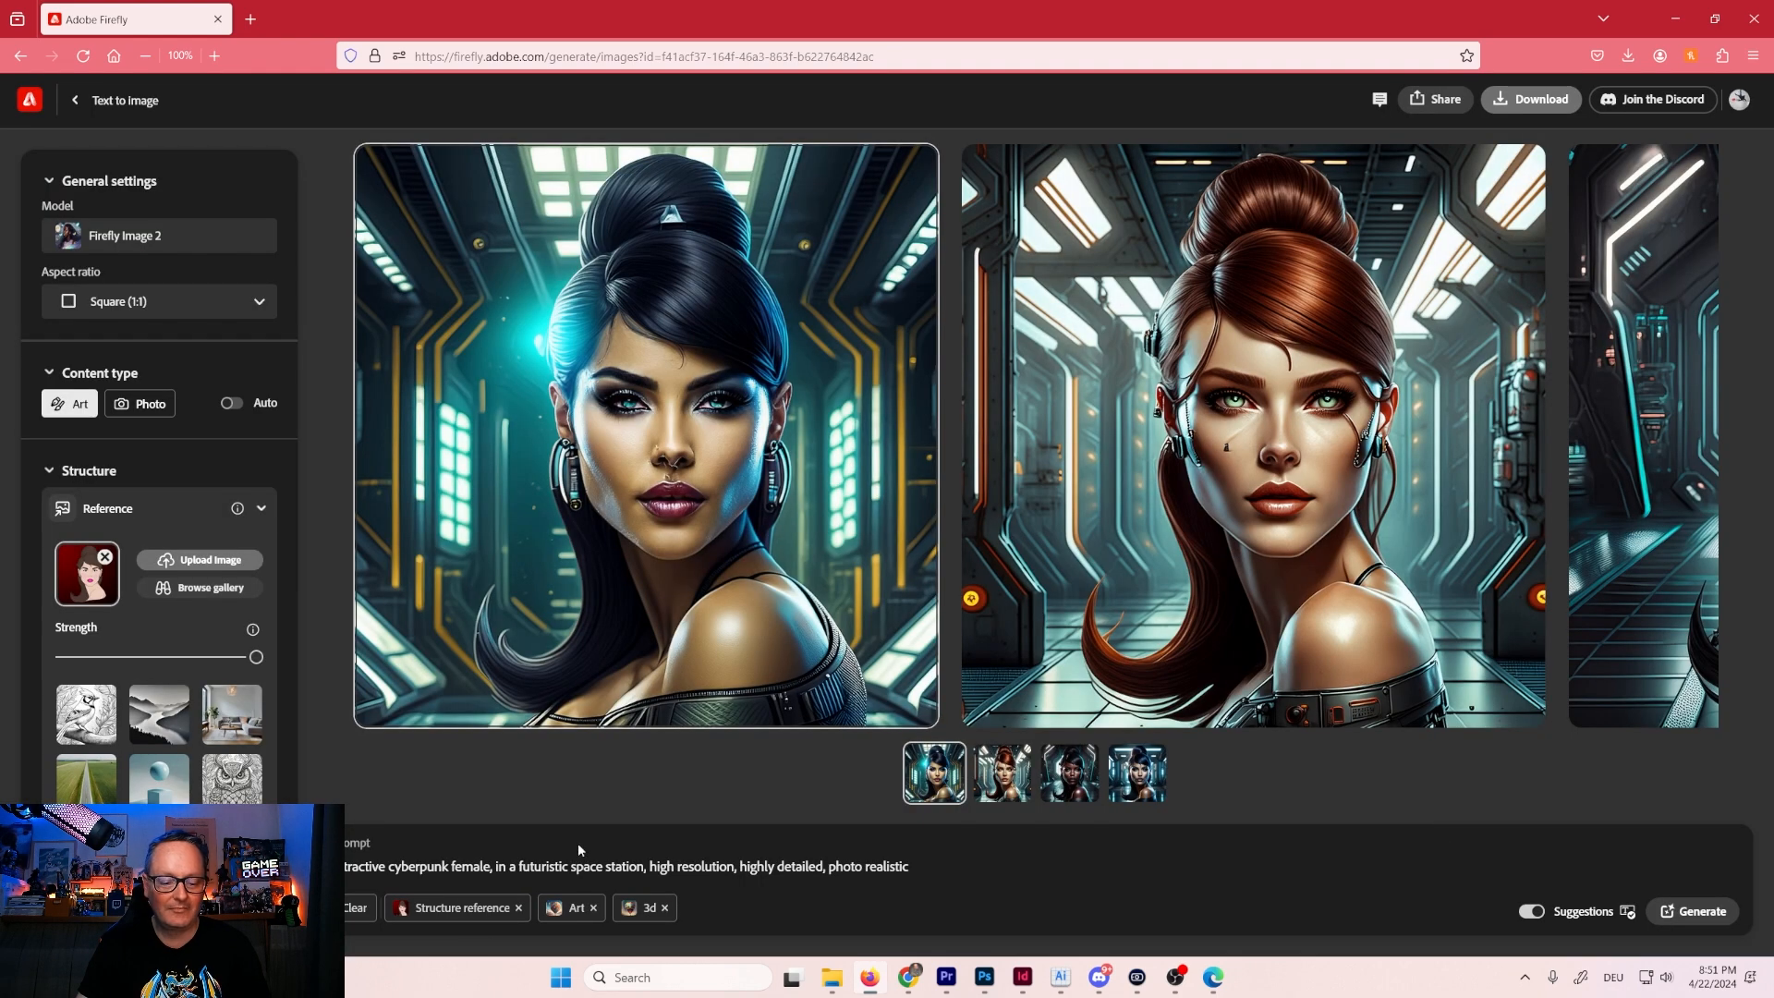
Replace the cyberpunk subject and space station scene at the start of the prompt with "attractive female super hero,".
drag(645, 867, 277, 867)
key(BackSpace)
text(tract)
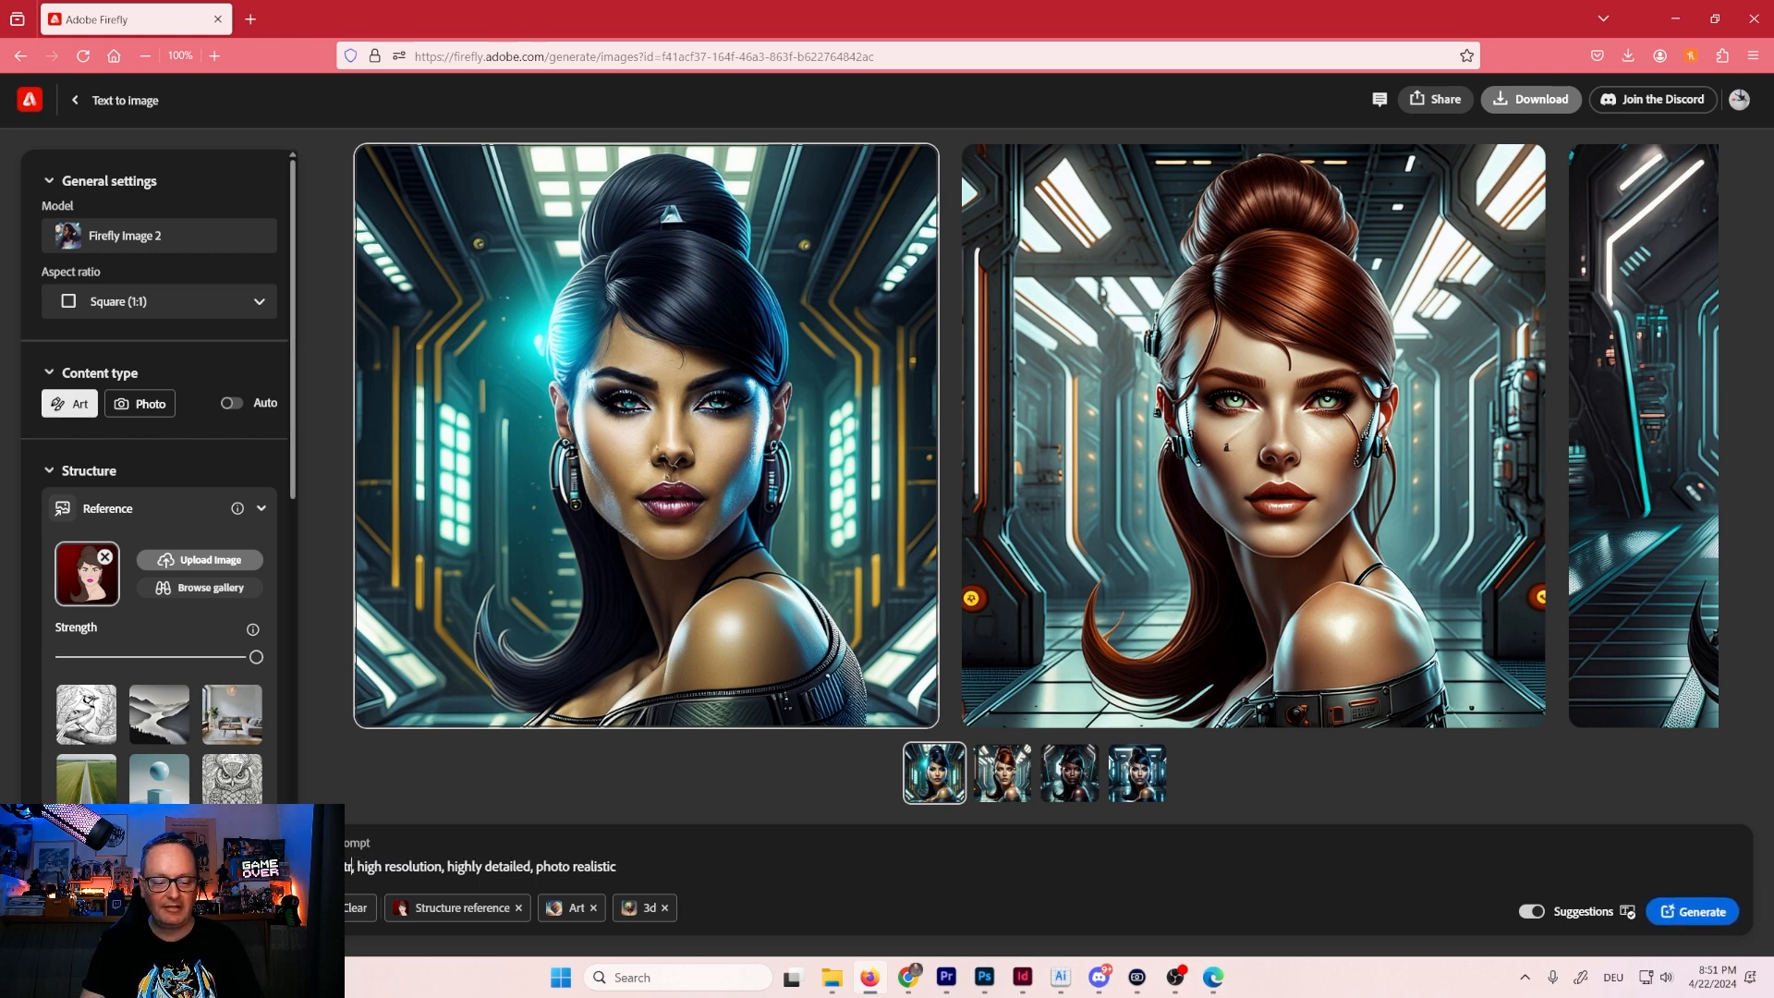
text(ive)
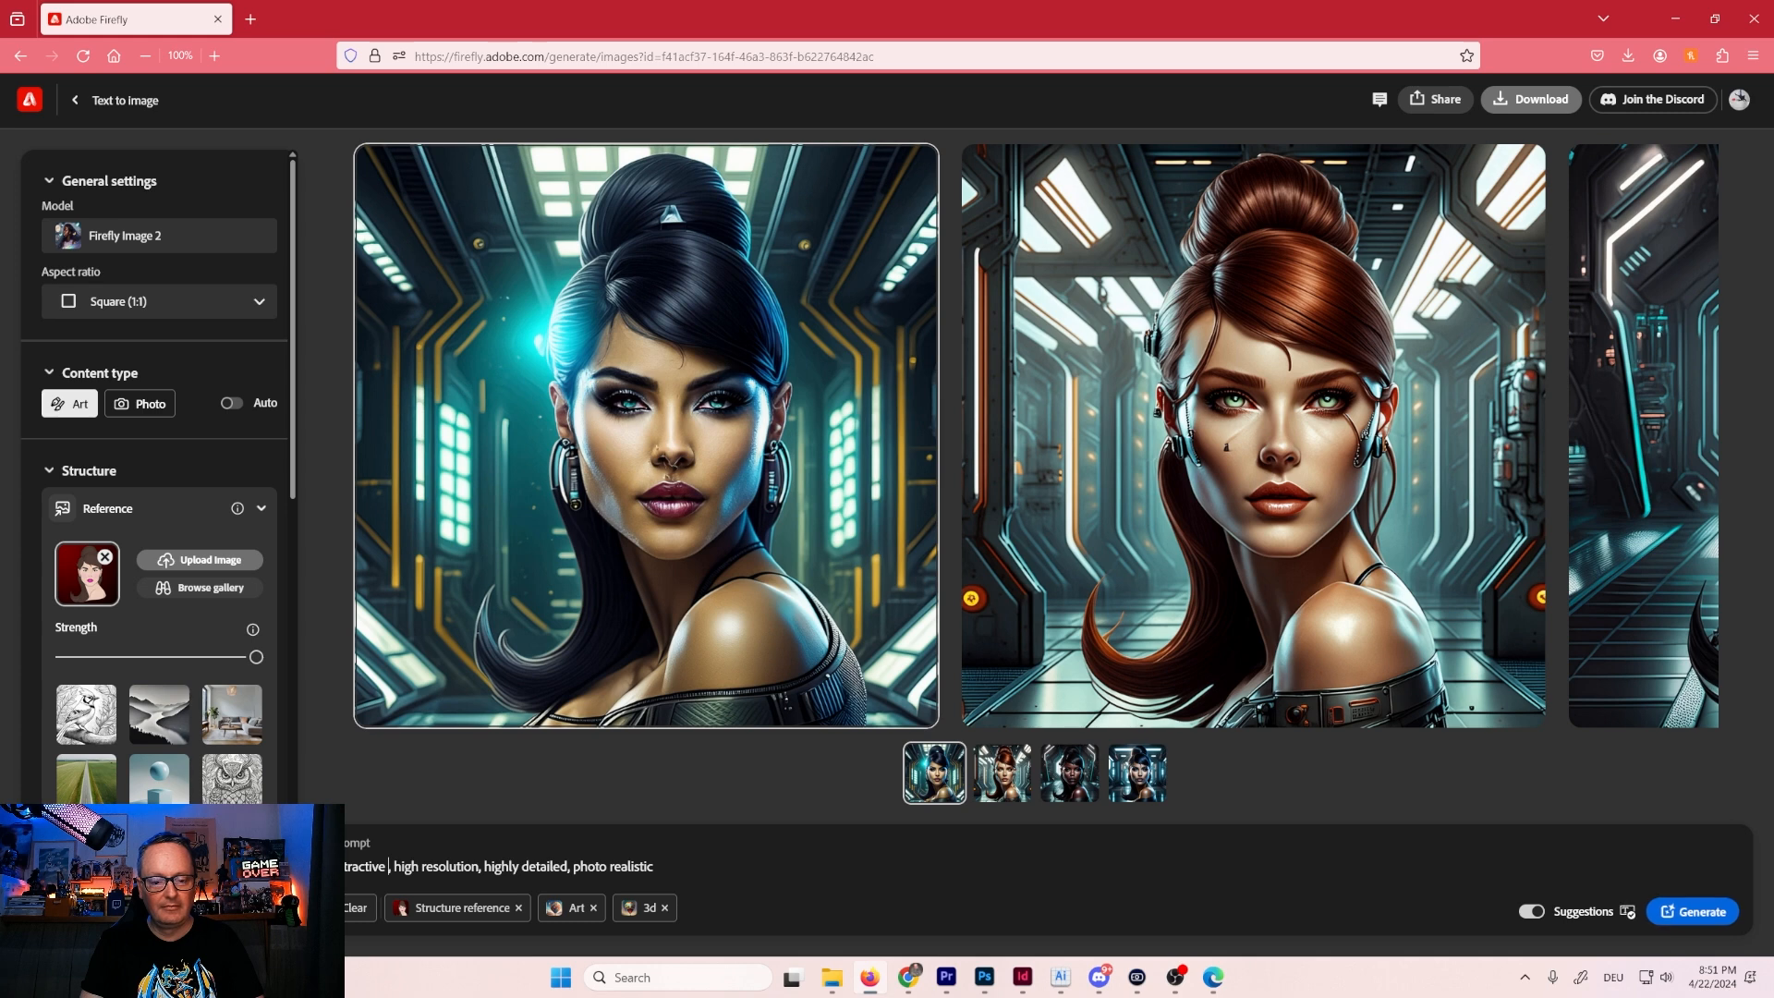
text( female)
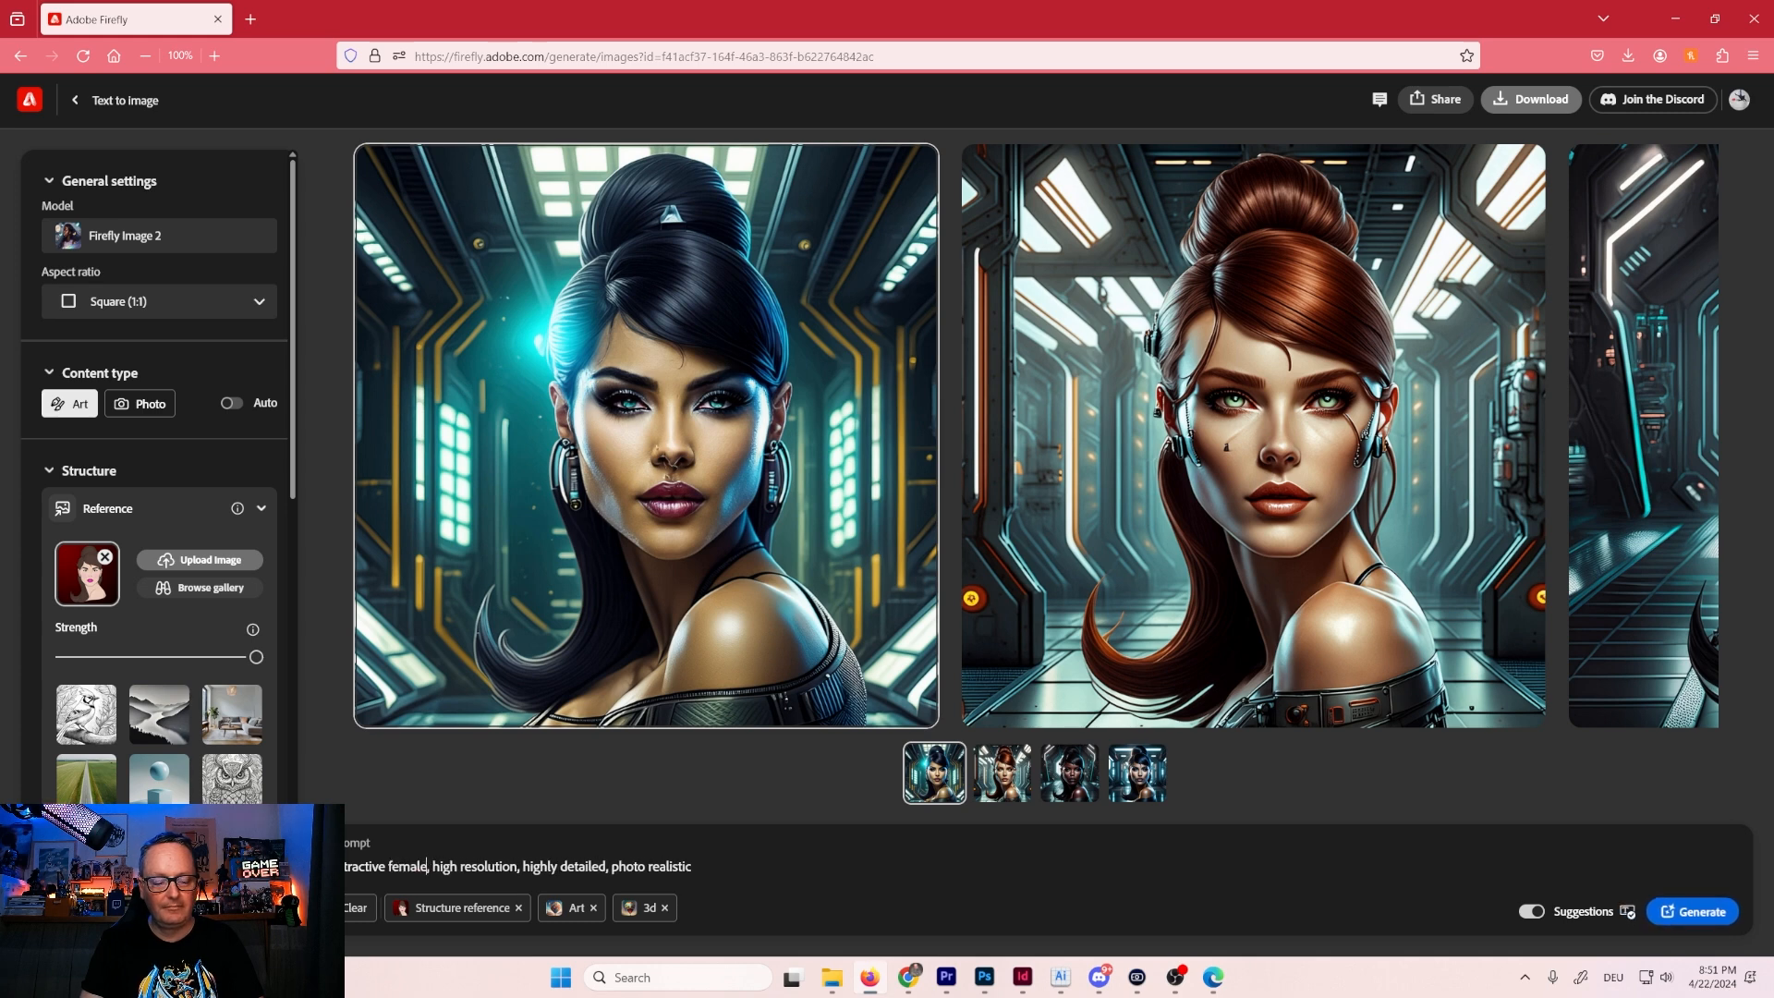
text( super hero,)
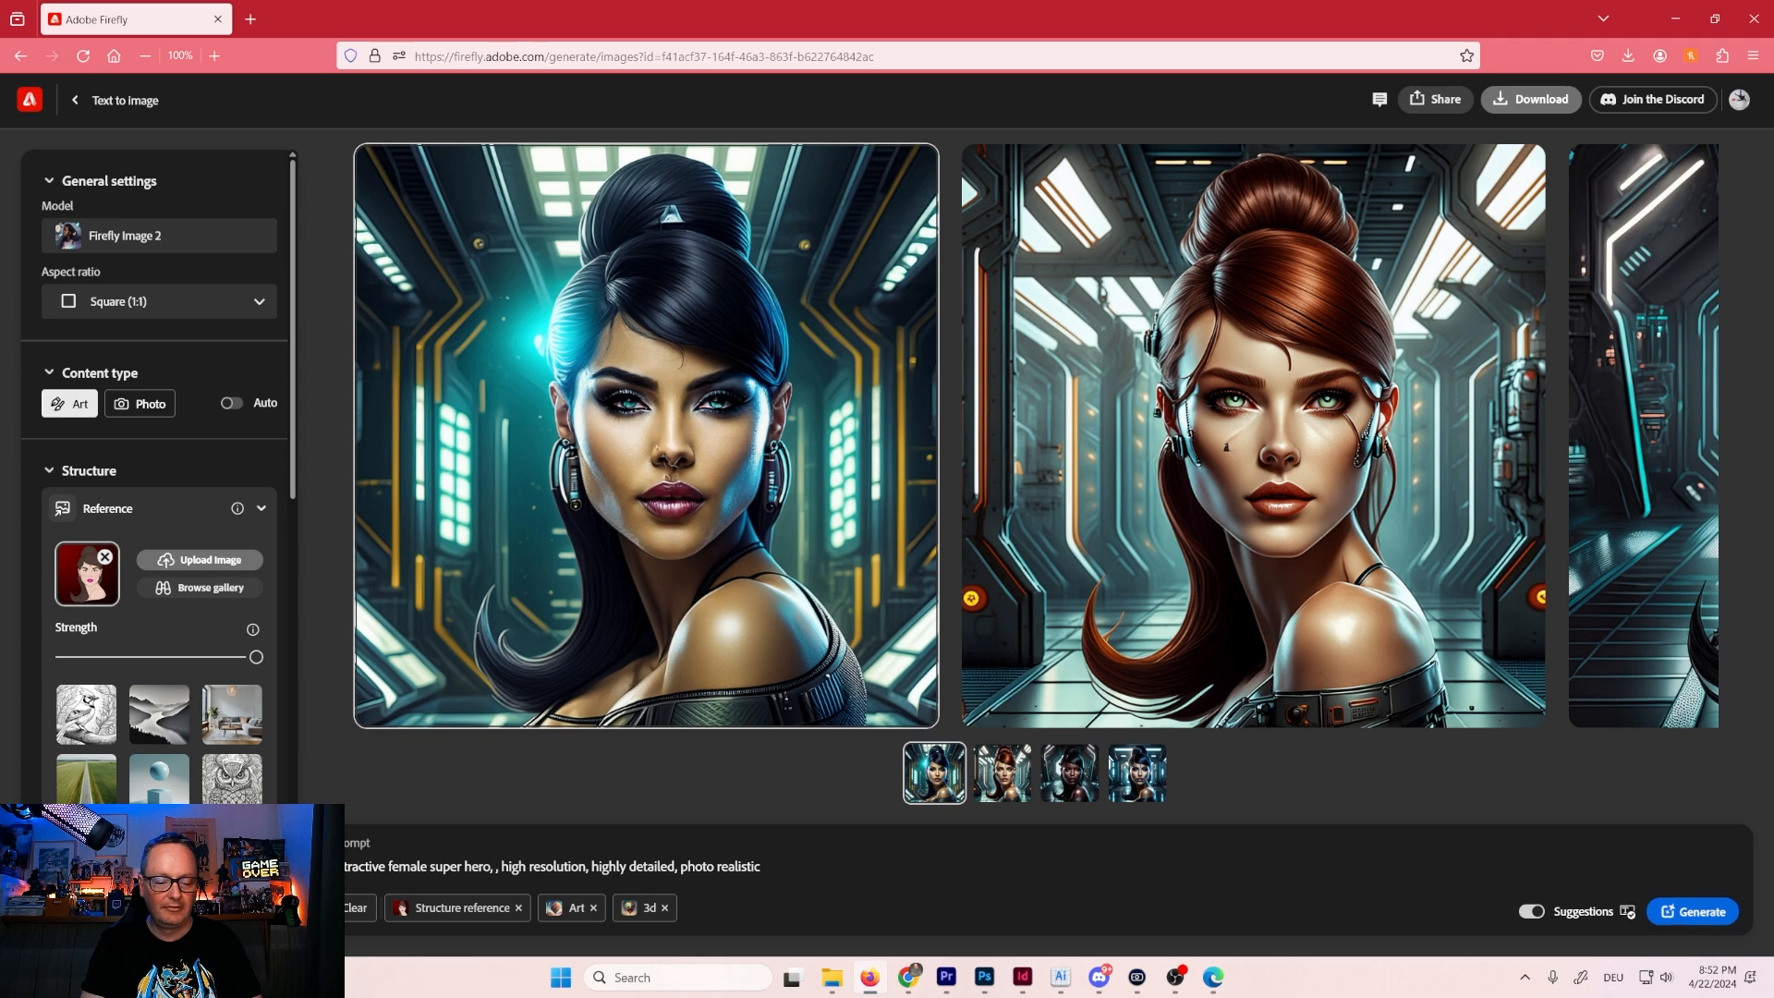
Add "female is standing in a city, city background" after "super hero" in the prompt and generate the images.
text( fema)
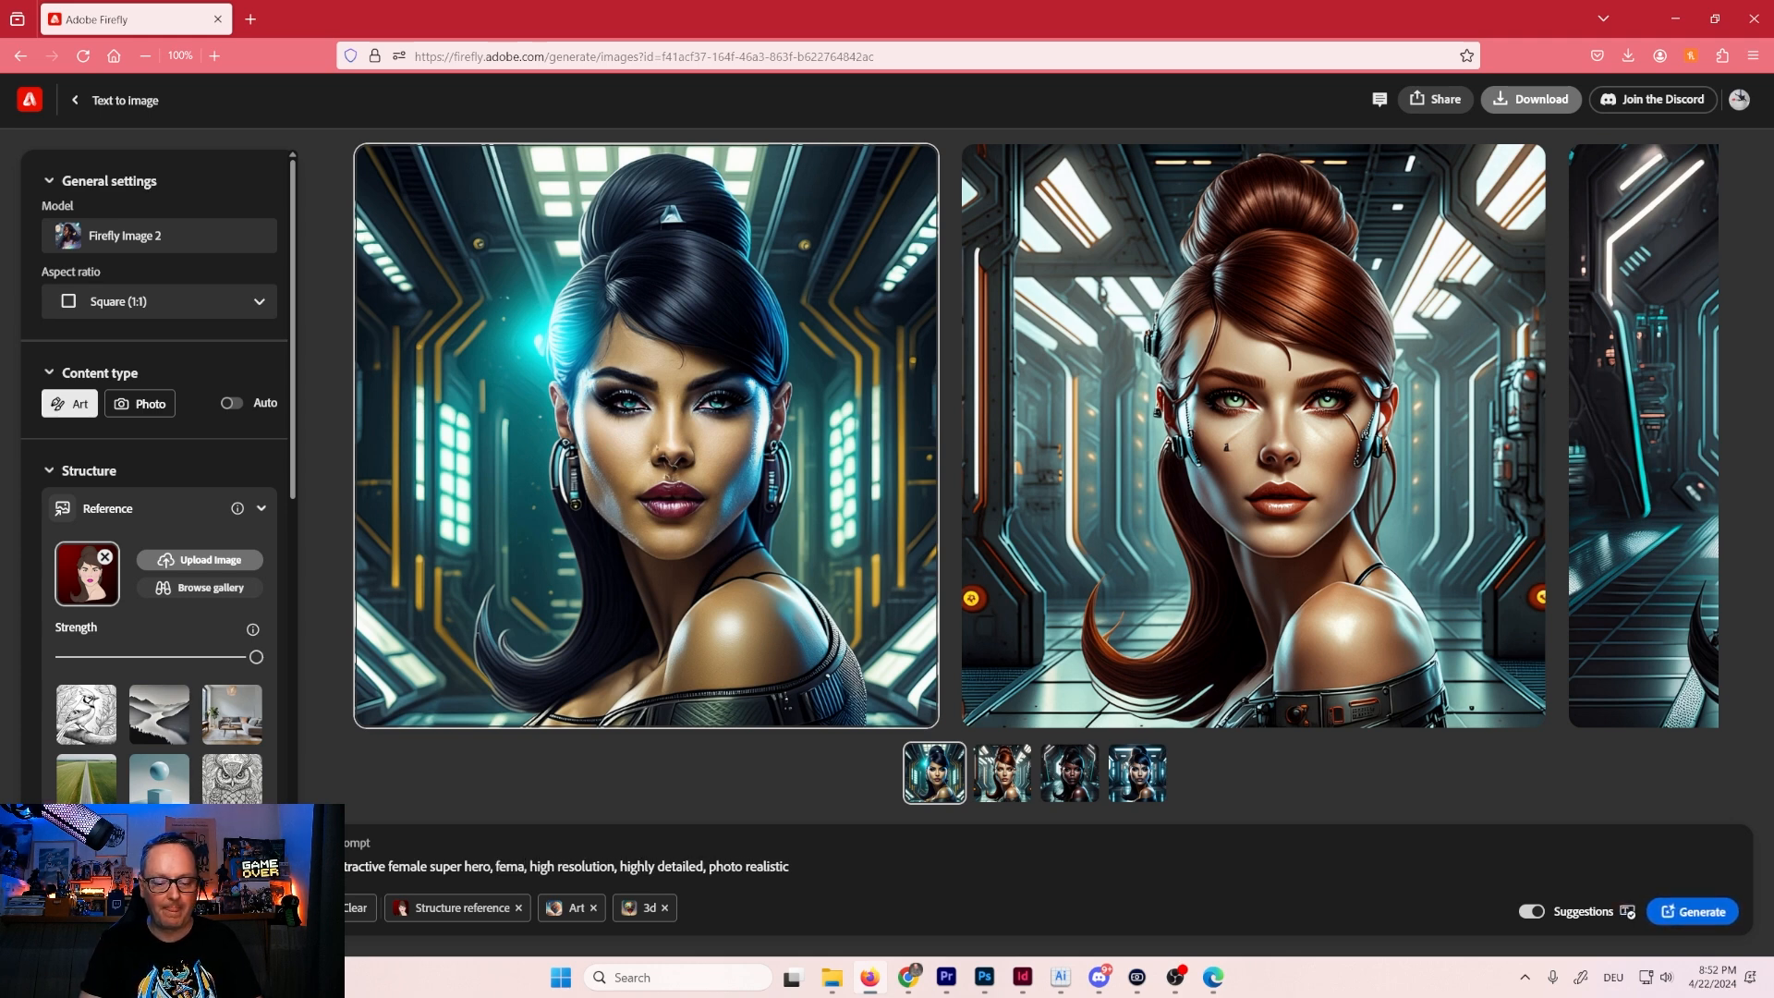
text(le is )
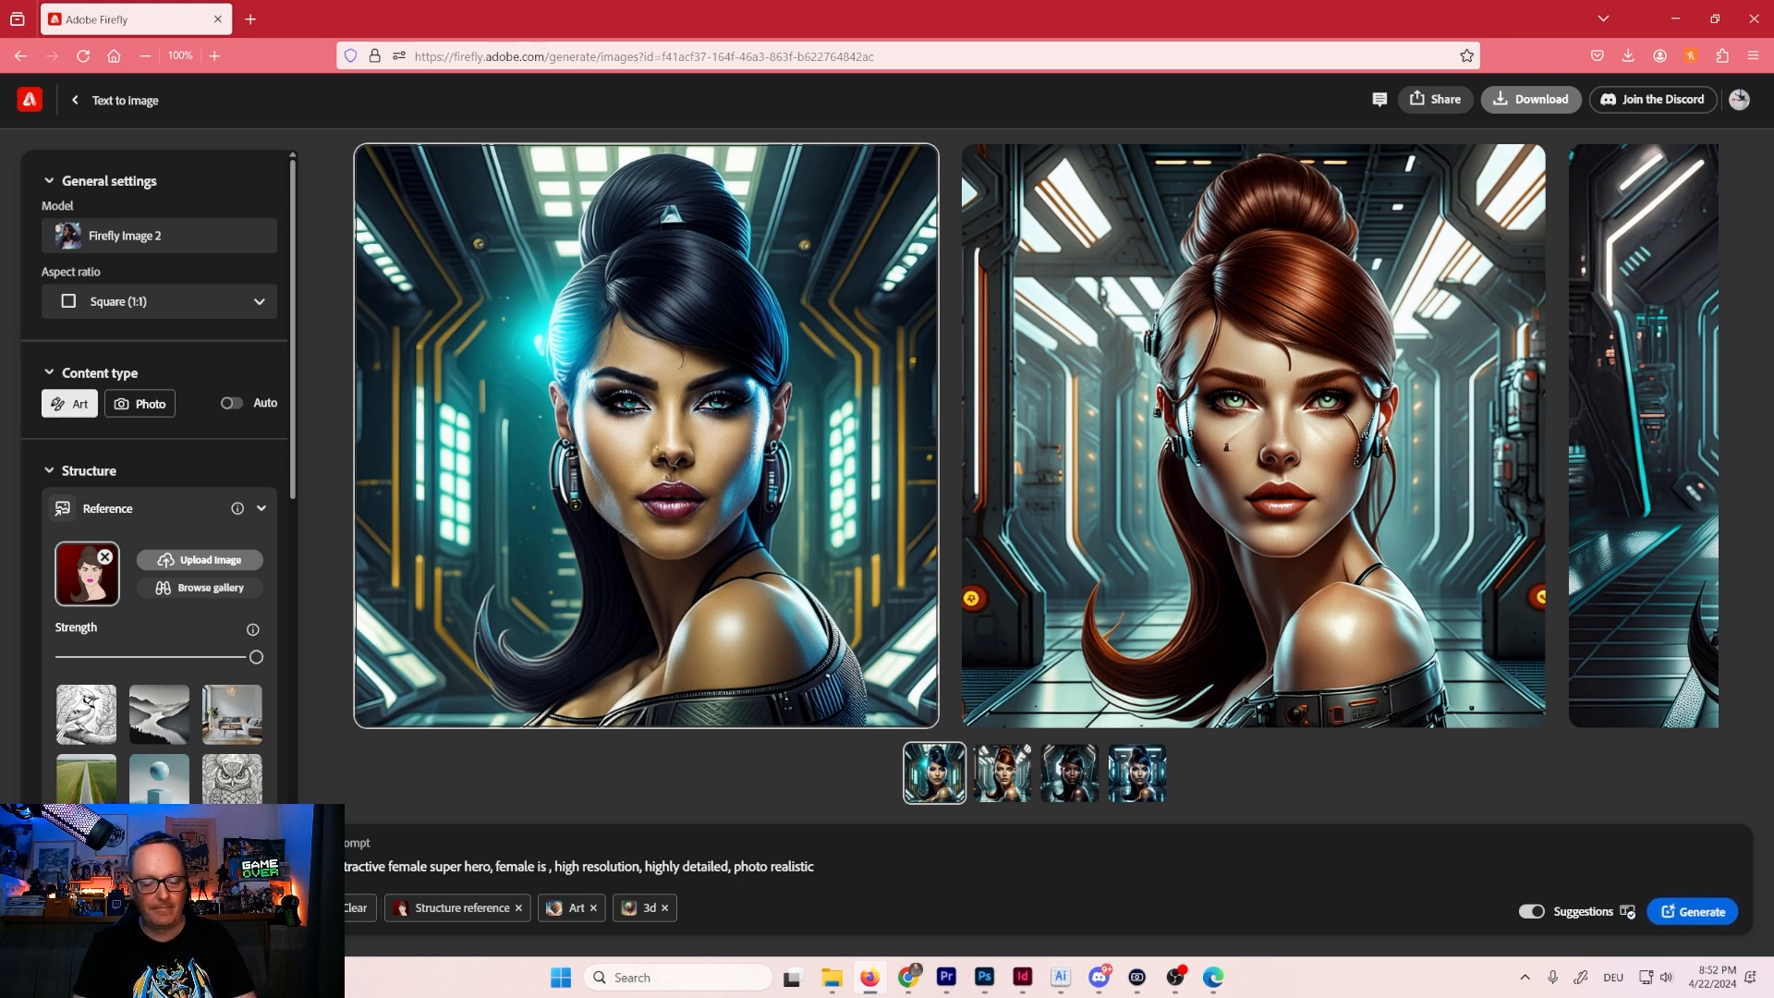
text(s)
text(tanding in a cit)
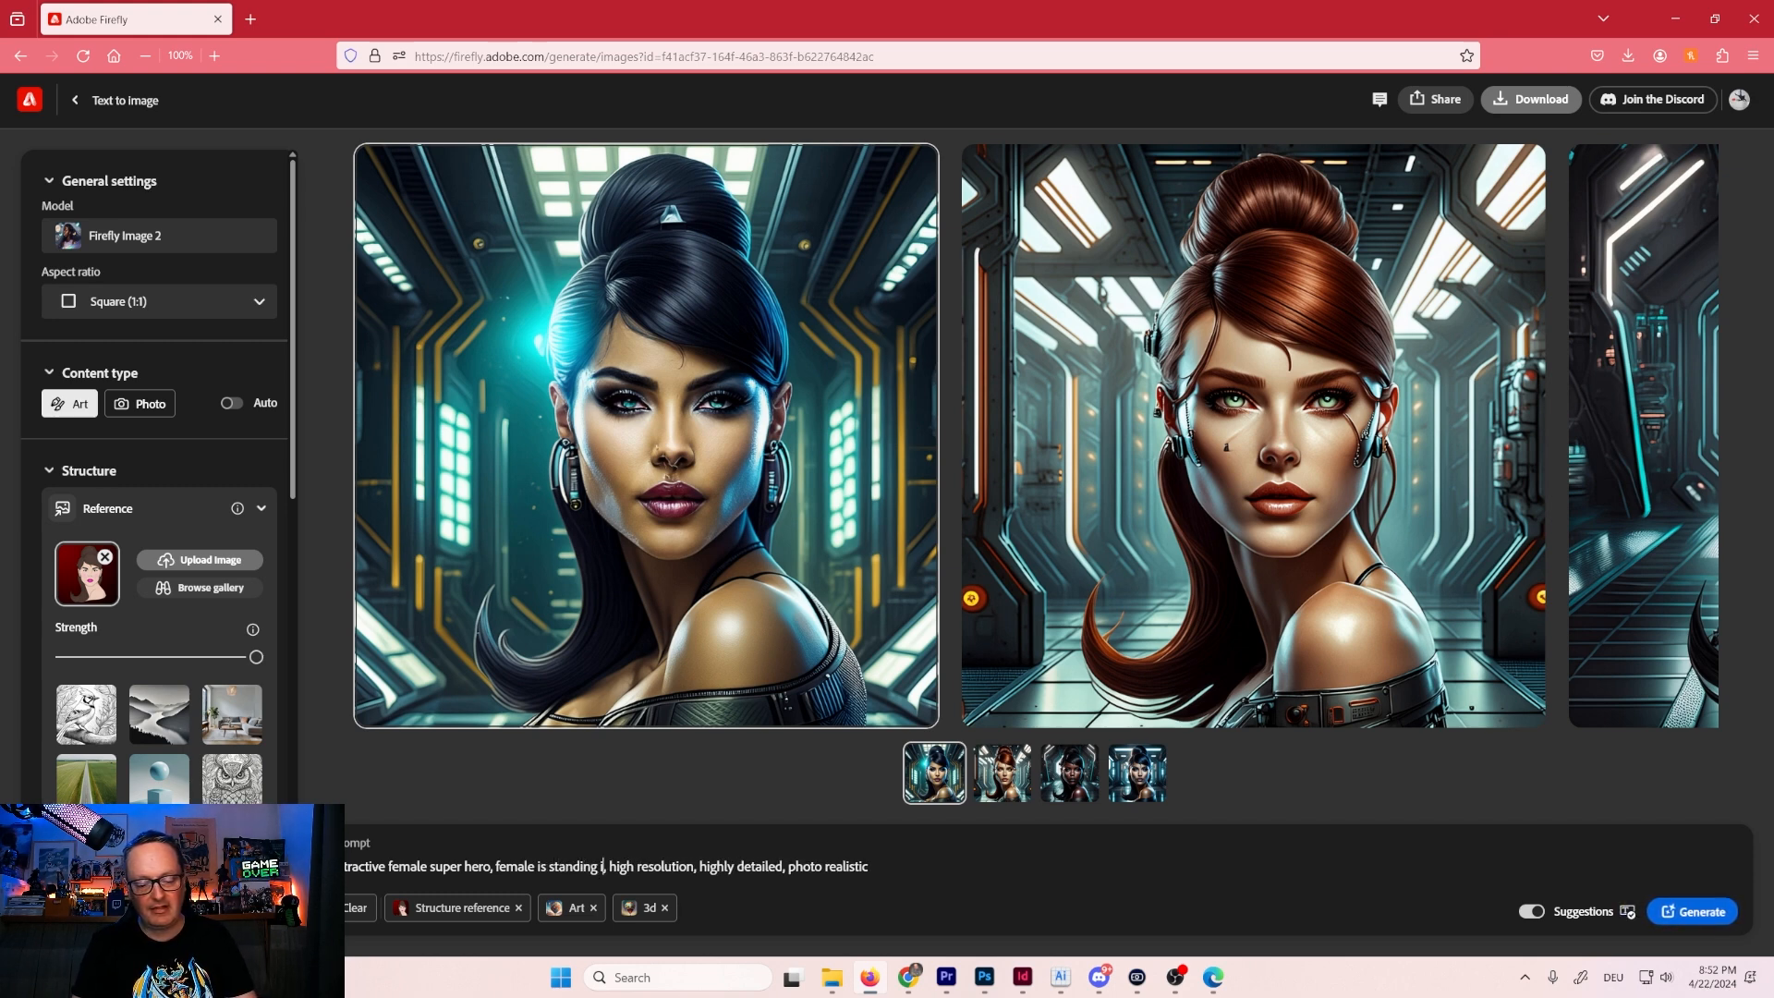
text(y, city b)
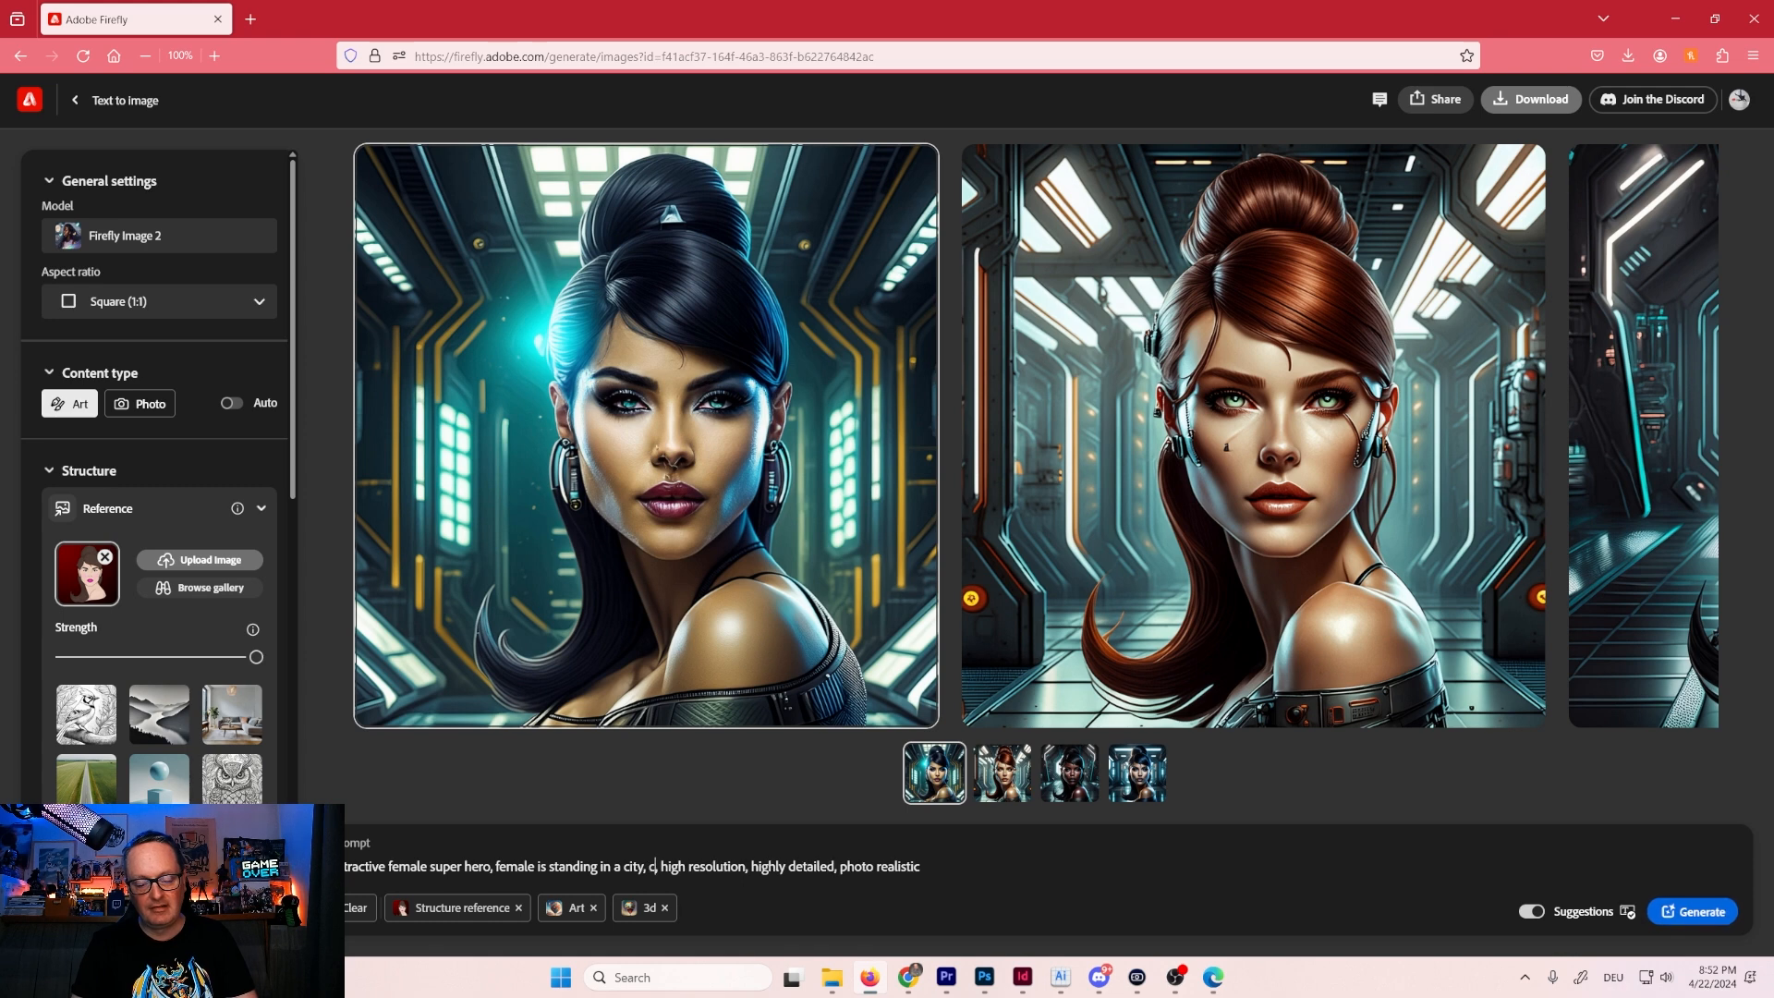
text(ackground)
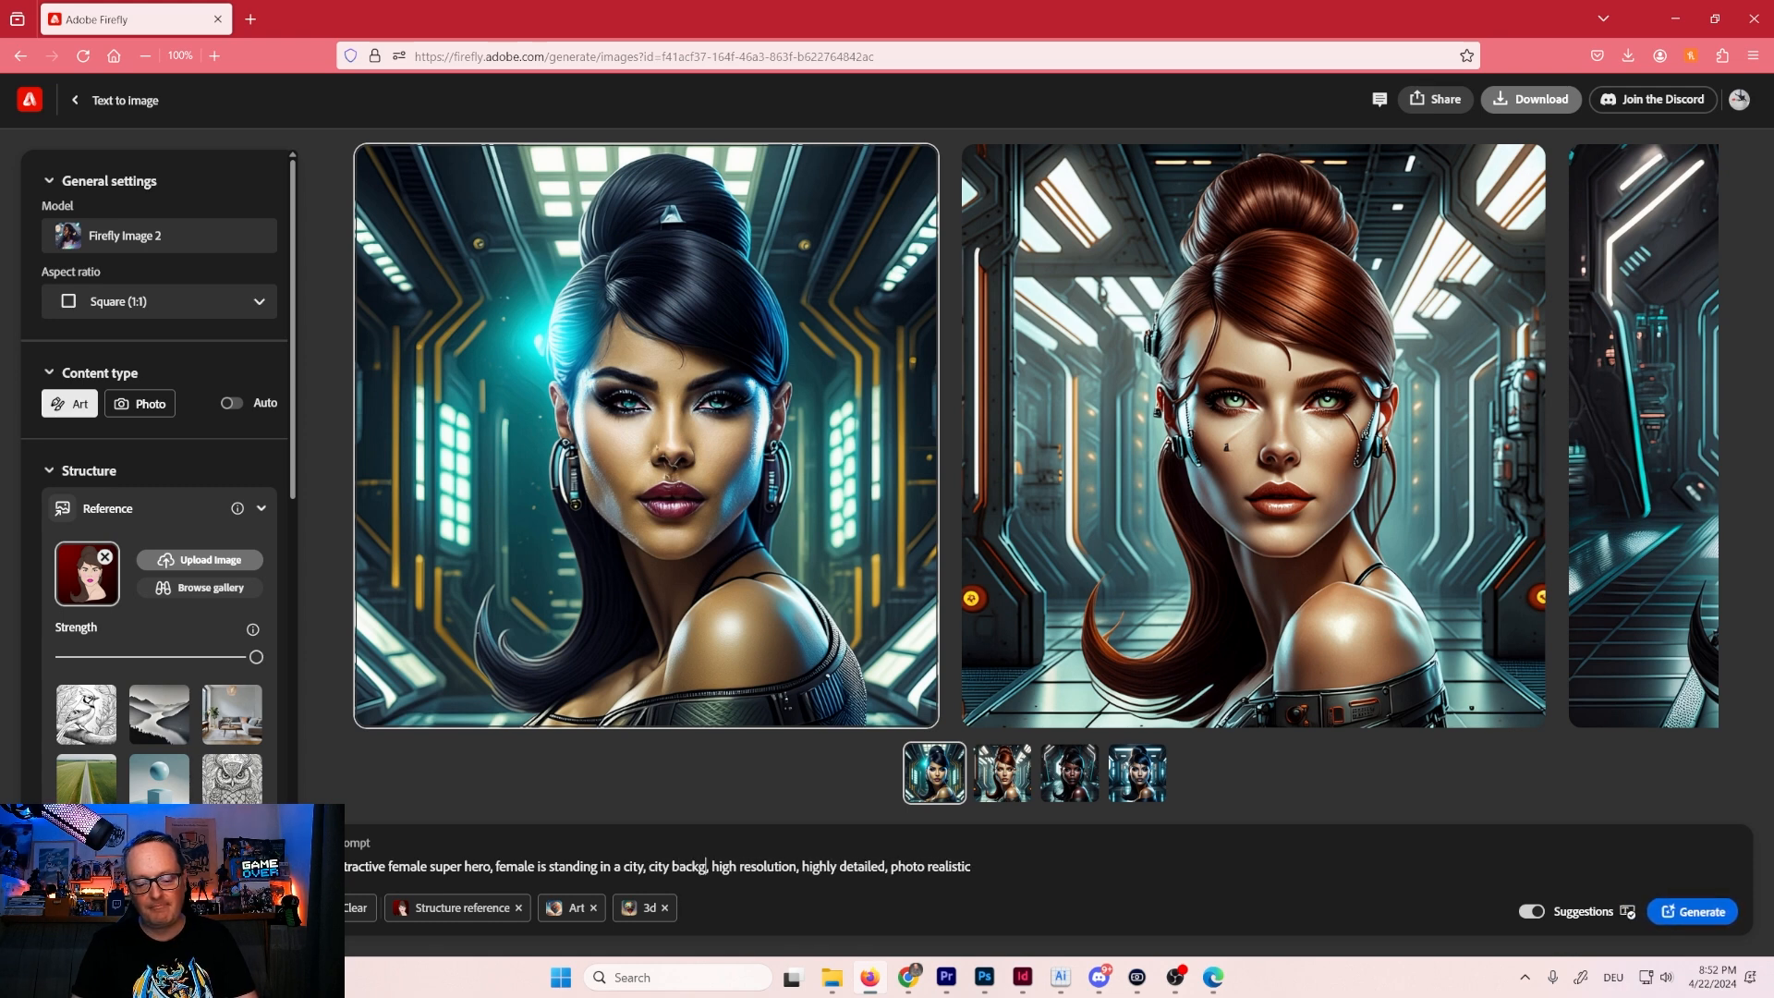
key(Return)
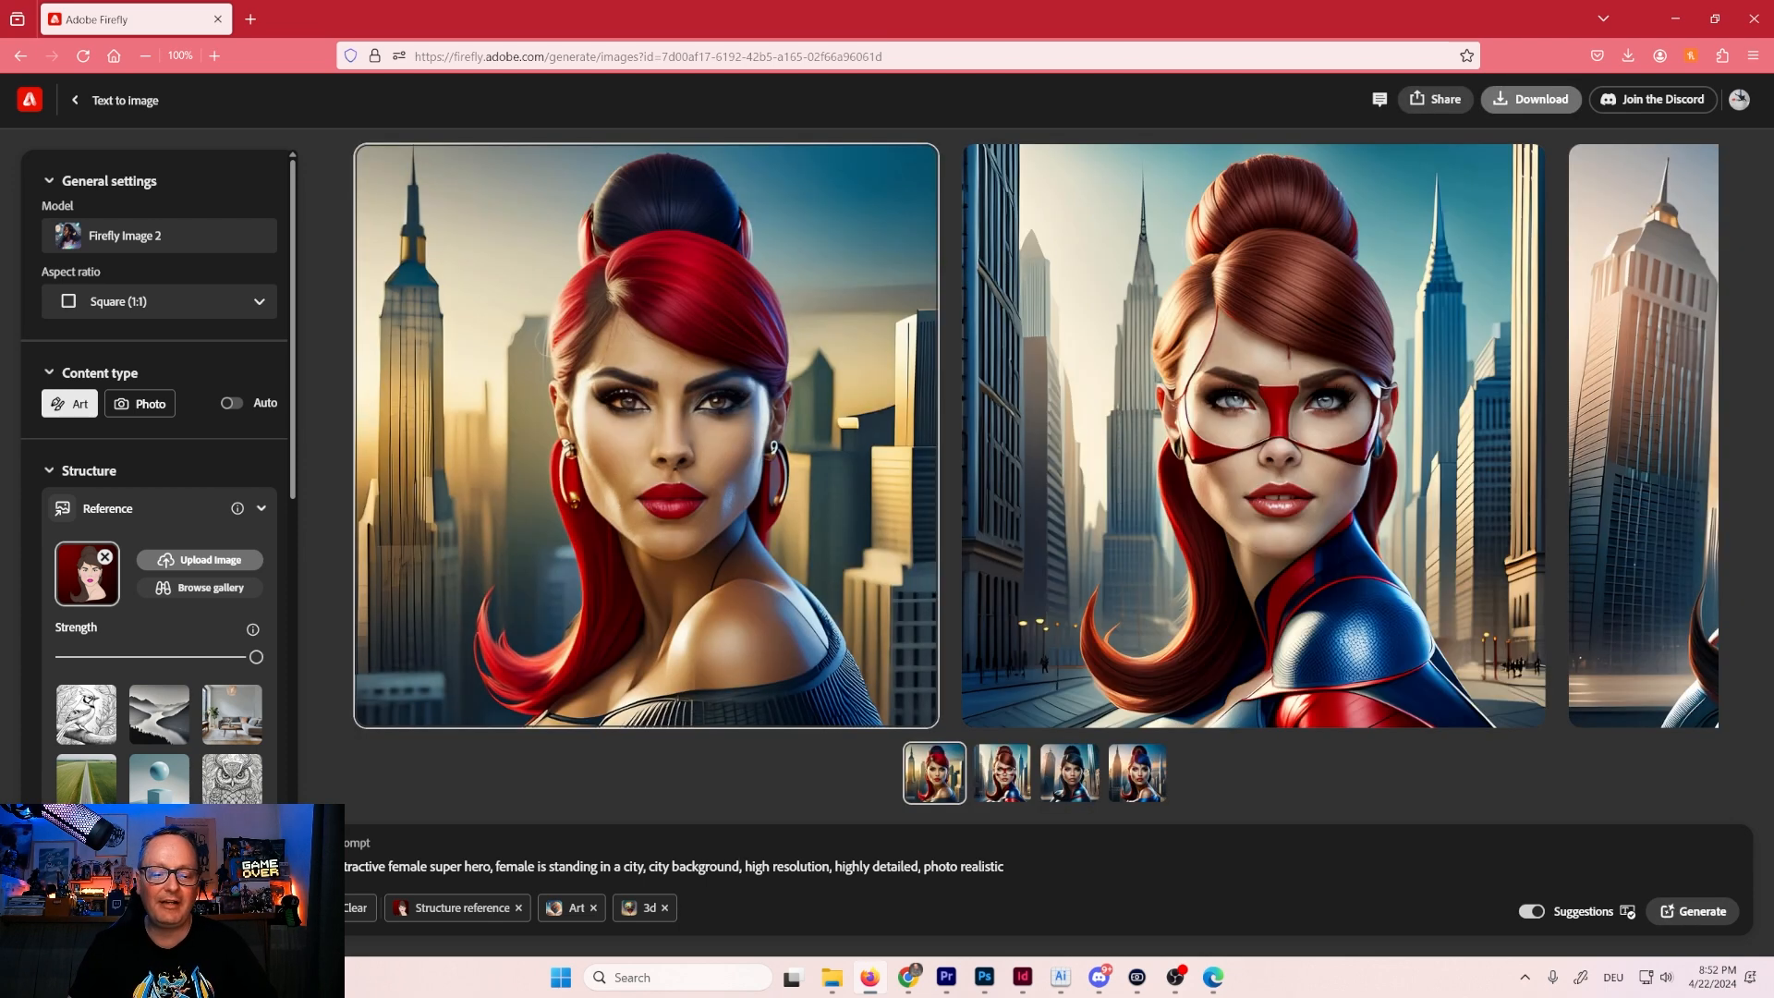
View all four superhero portraits one after another in the enlarged preview, and close it.
click(666, 538)
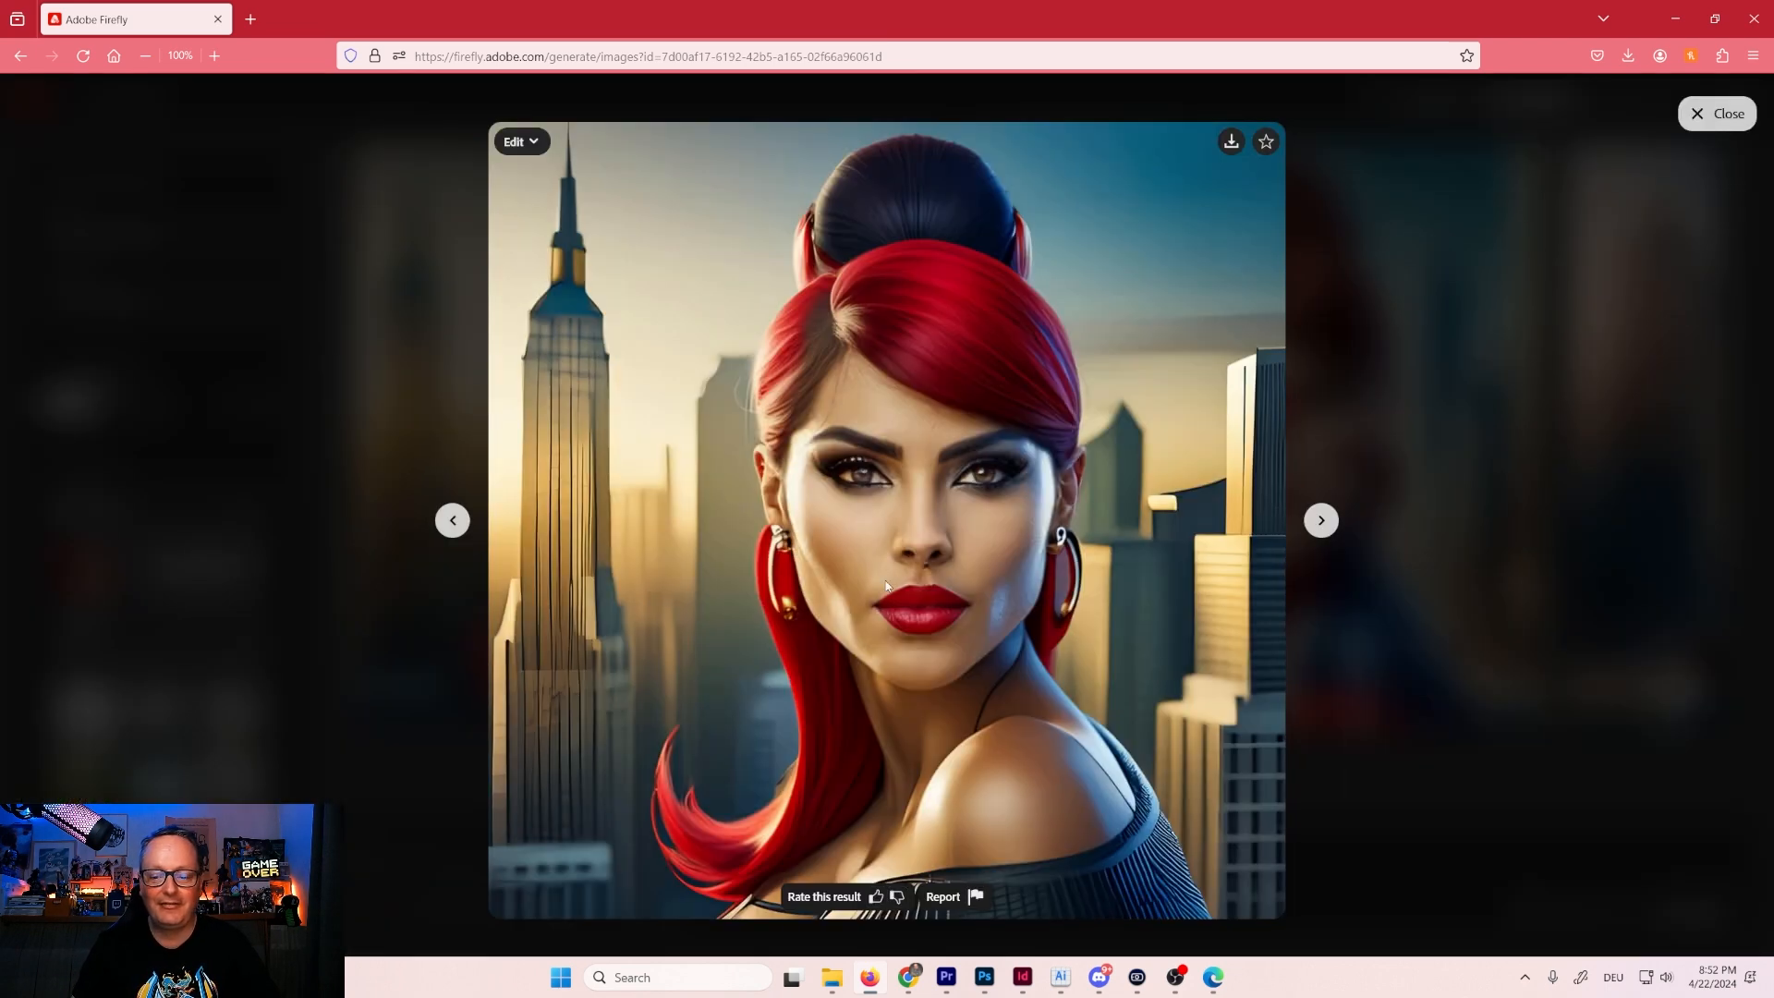
click(1321, 521)
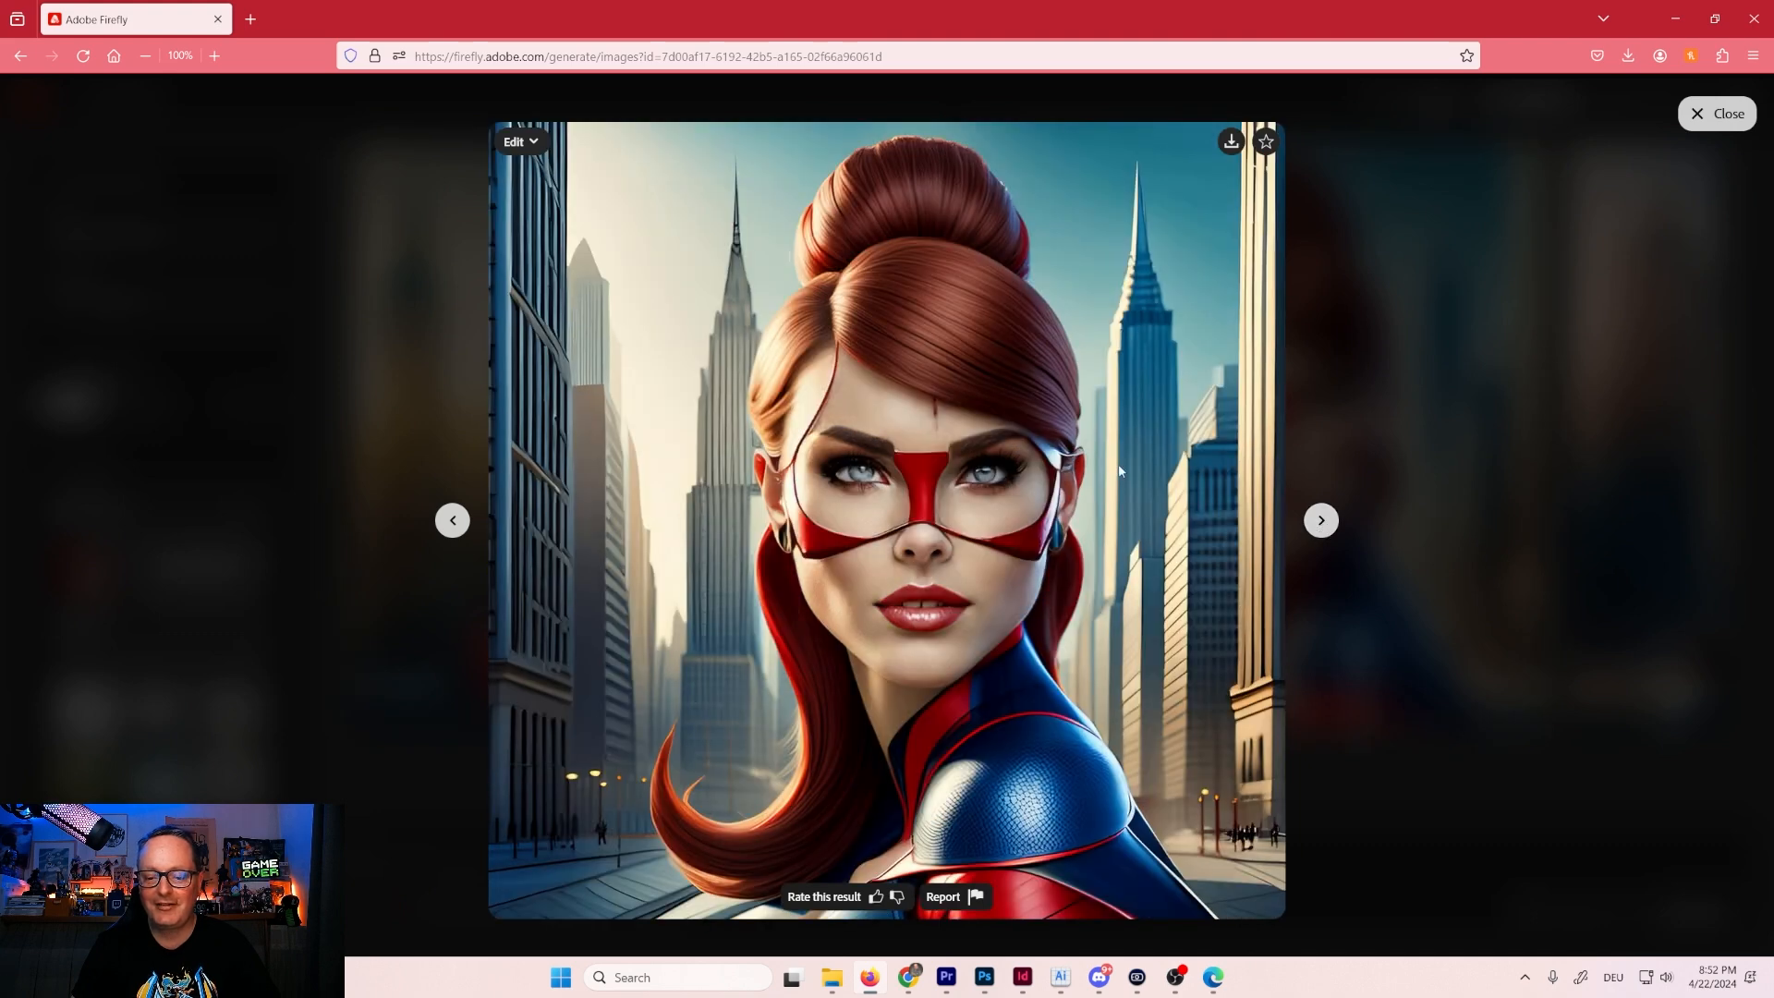
click(1321, 520)
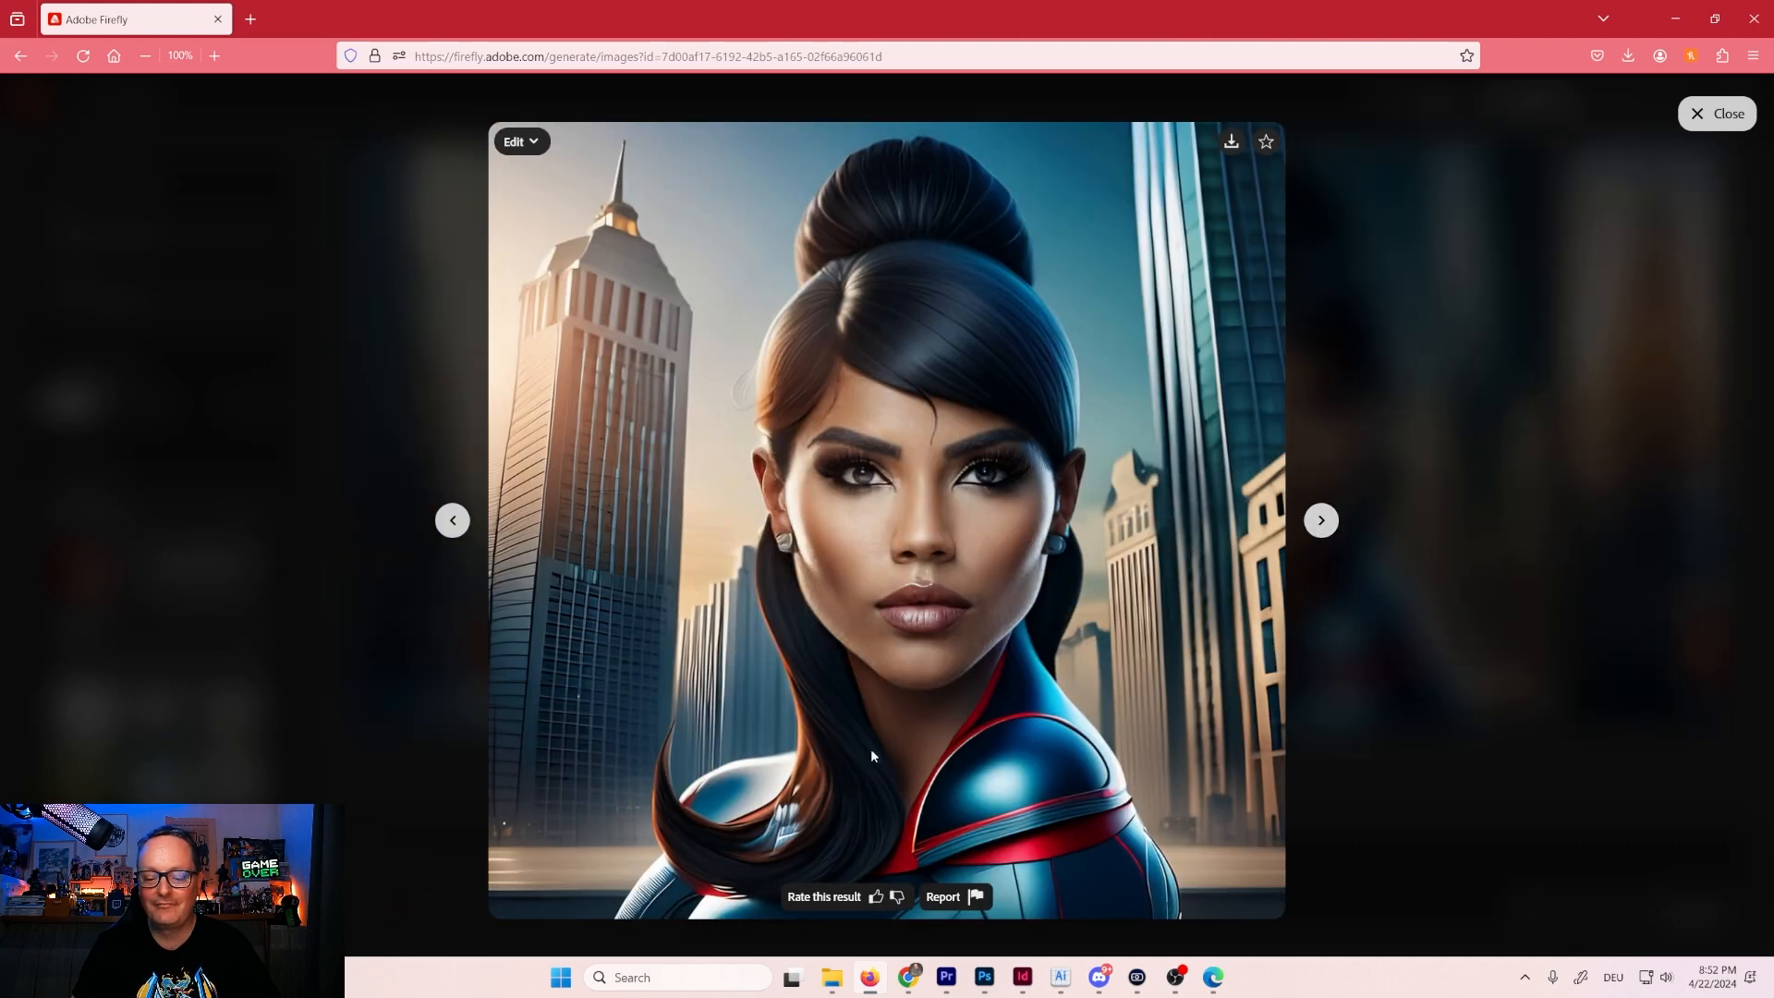
click(1321, 521)
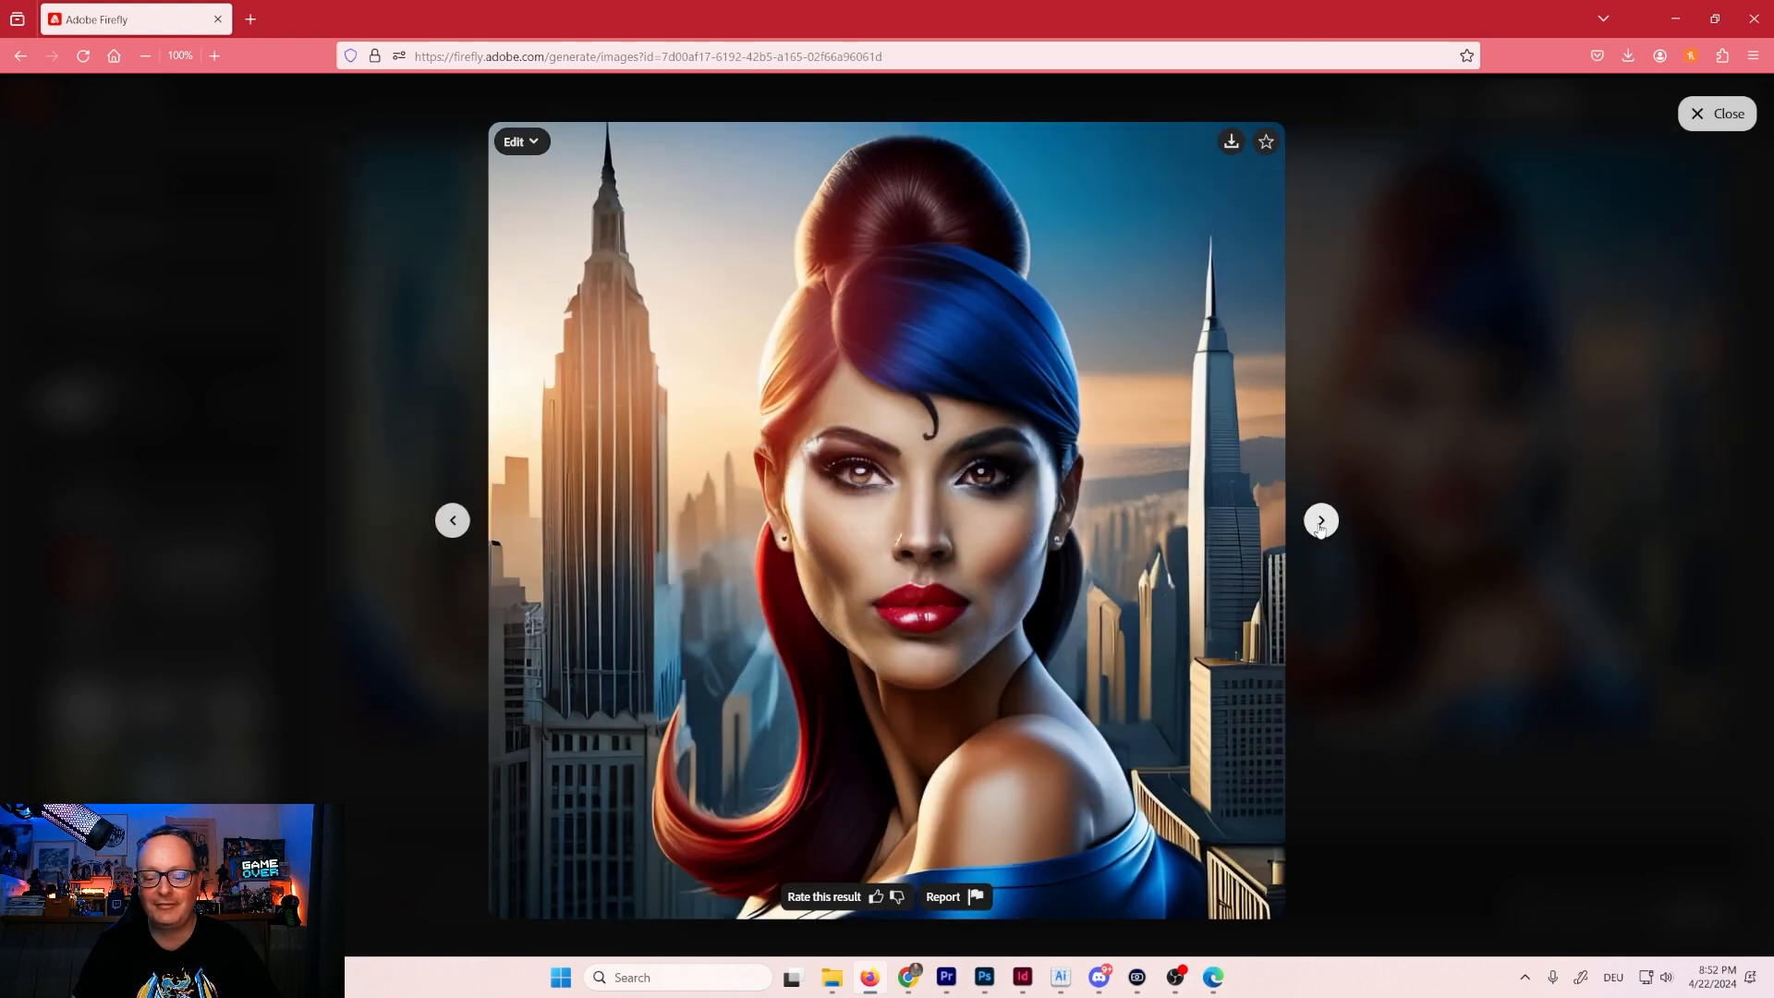
click(1399, 375)
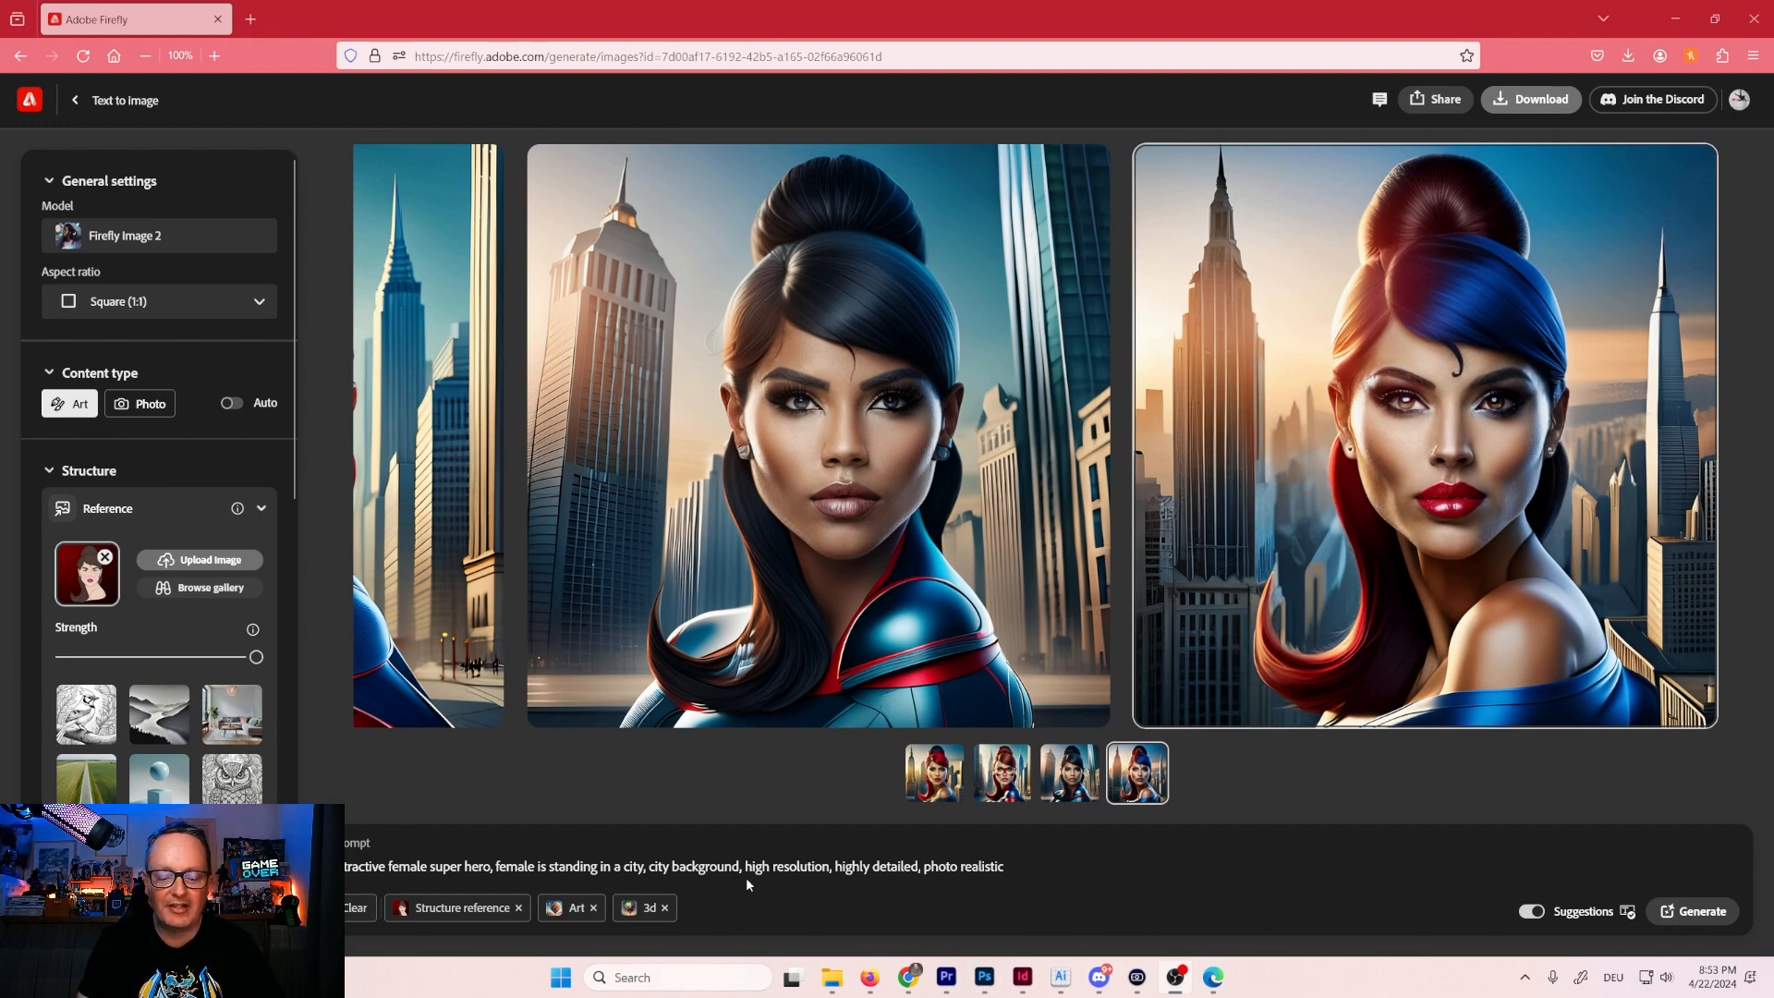
Replace the superhero and city description before "high resolution" in the prompt with "woman standing in a store".
drag(739, 865, 337, 866)
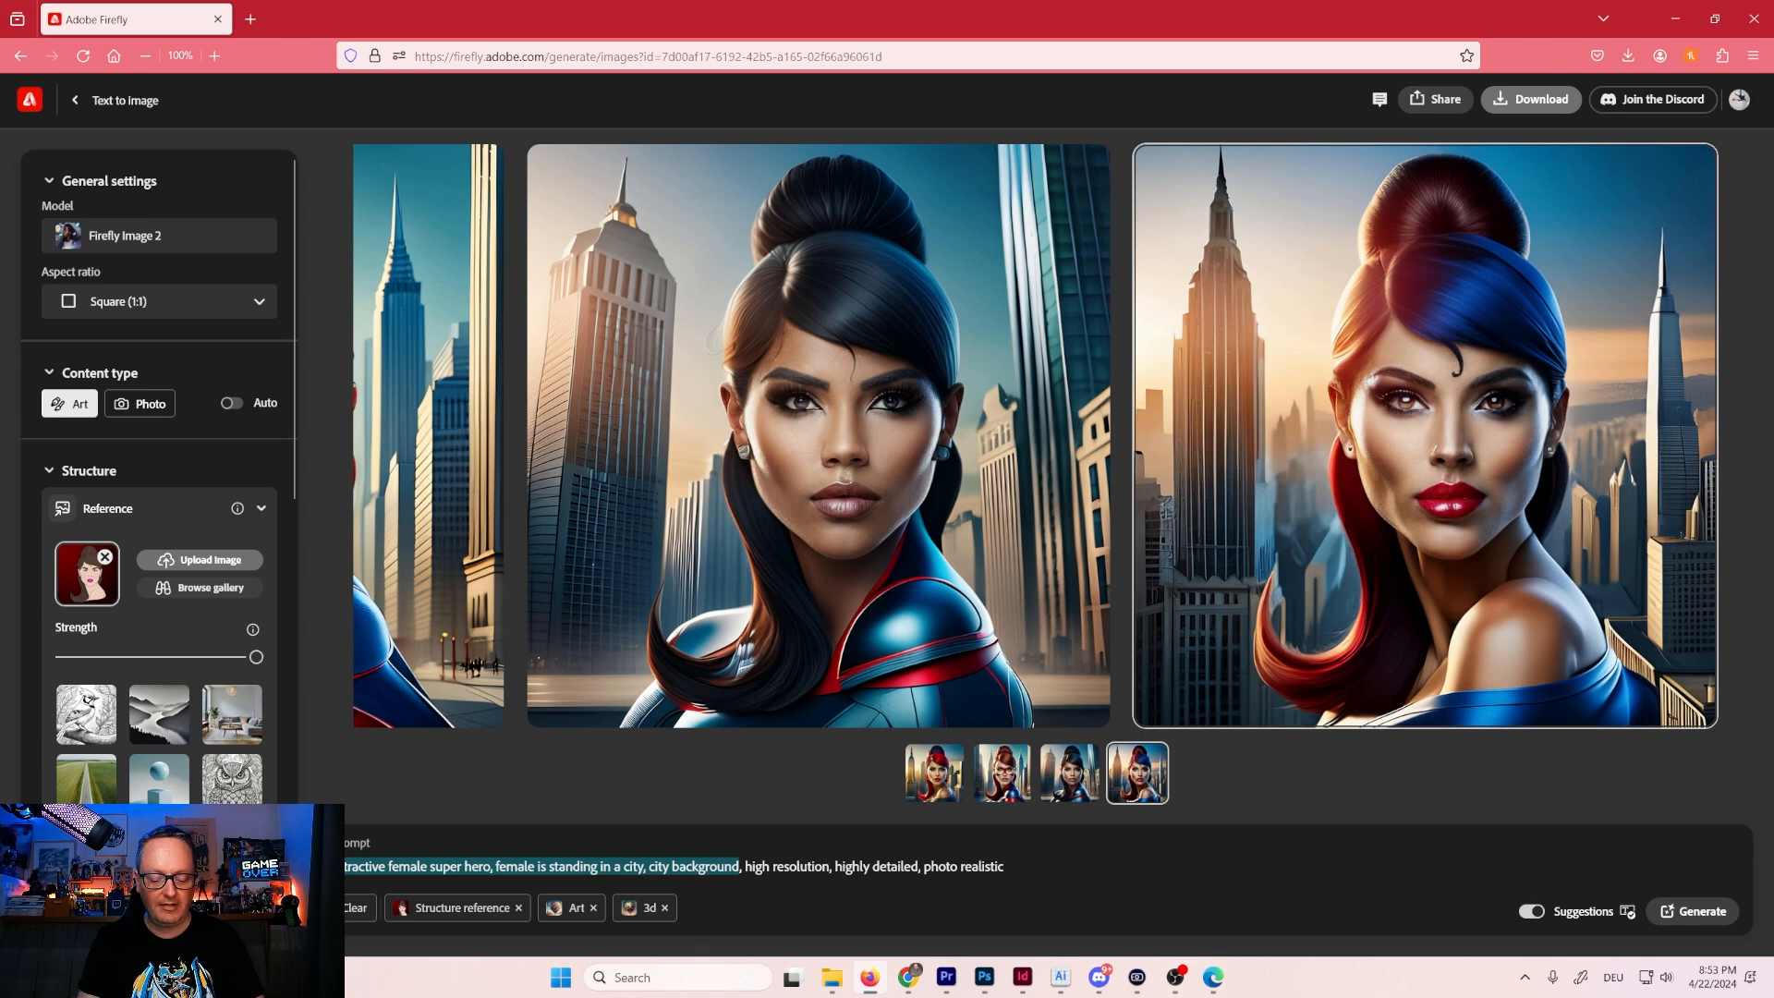
text(woman standing)
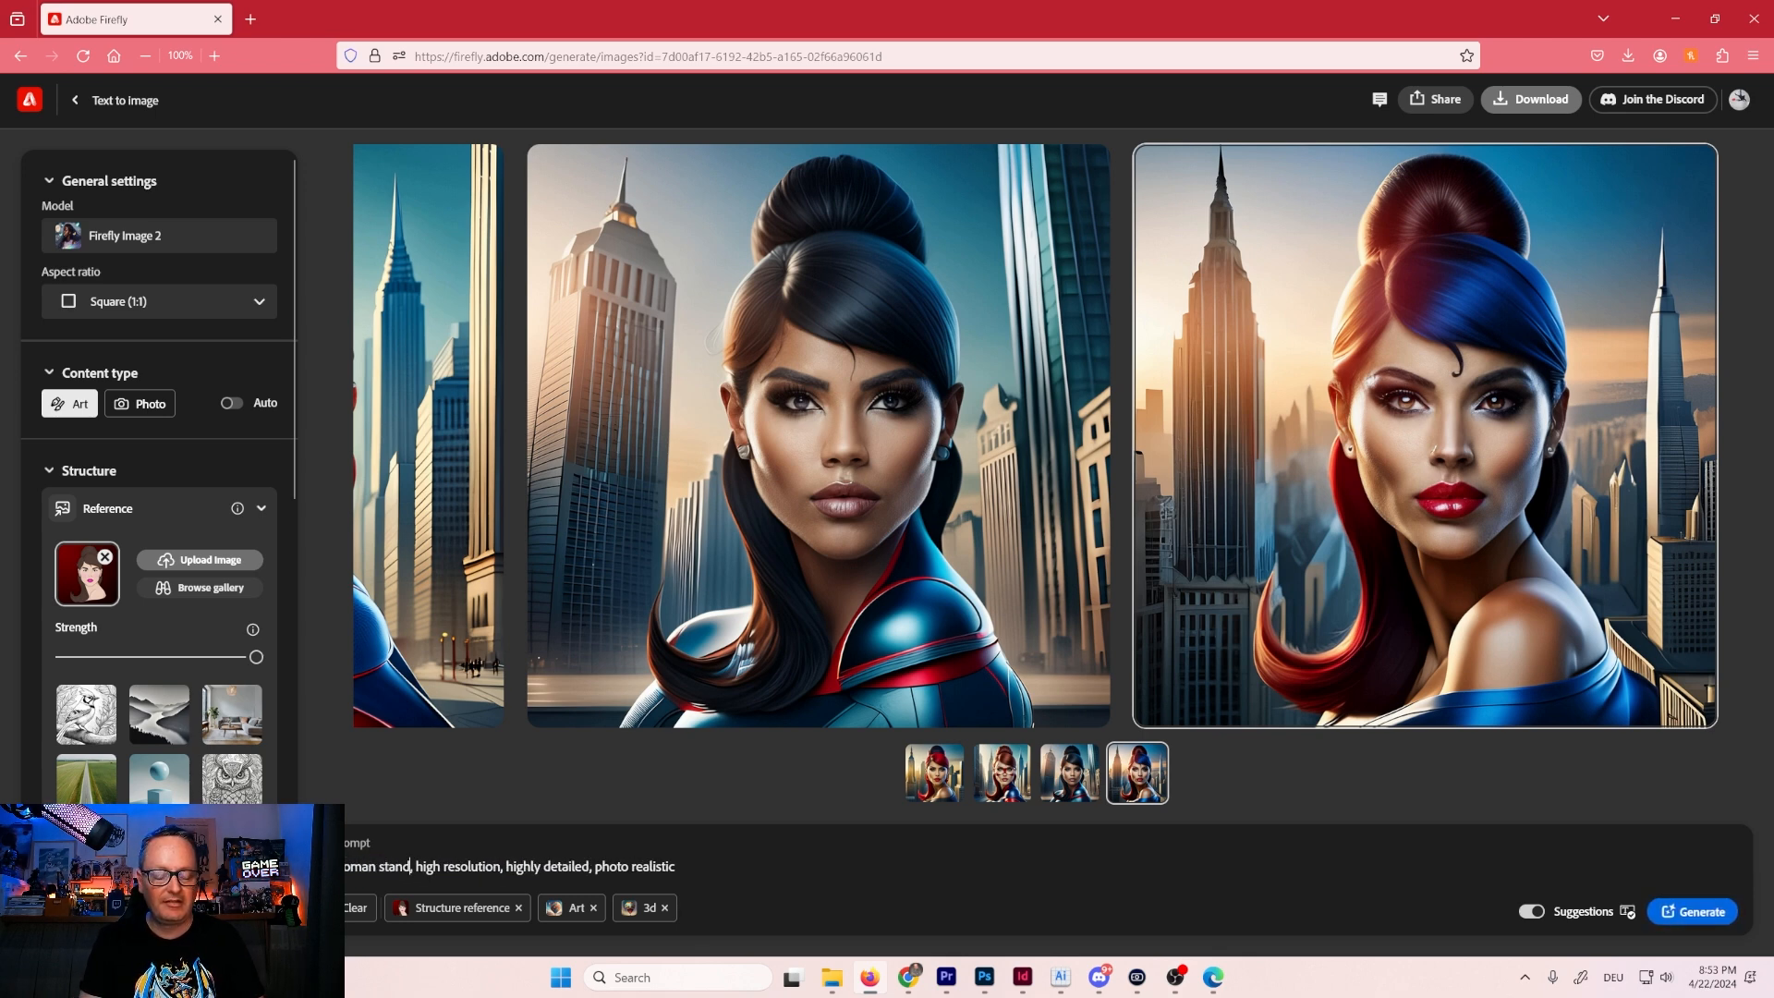
text( in a )
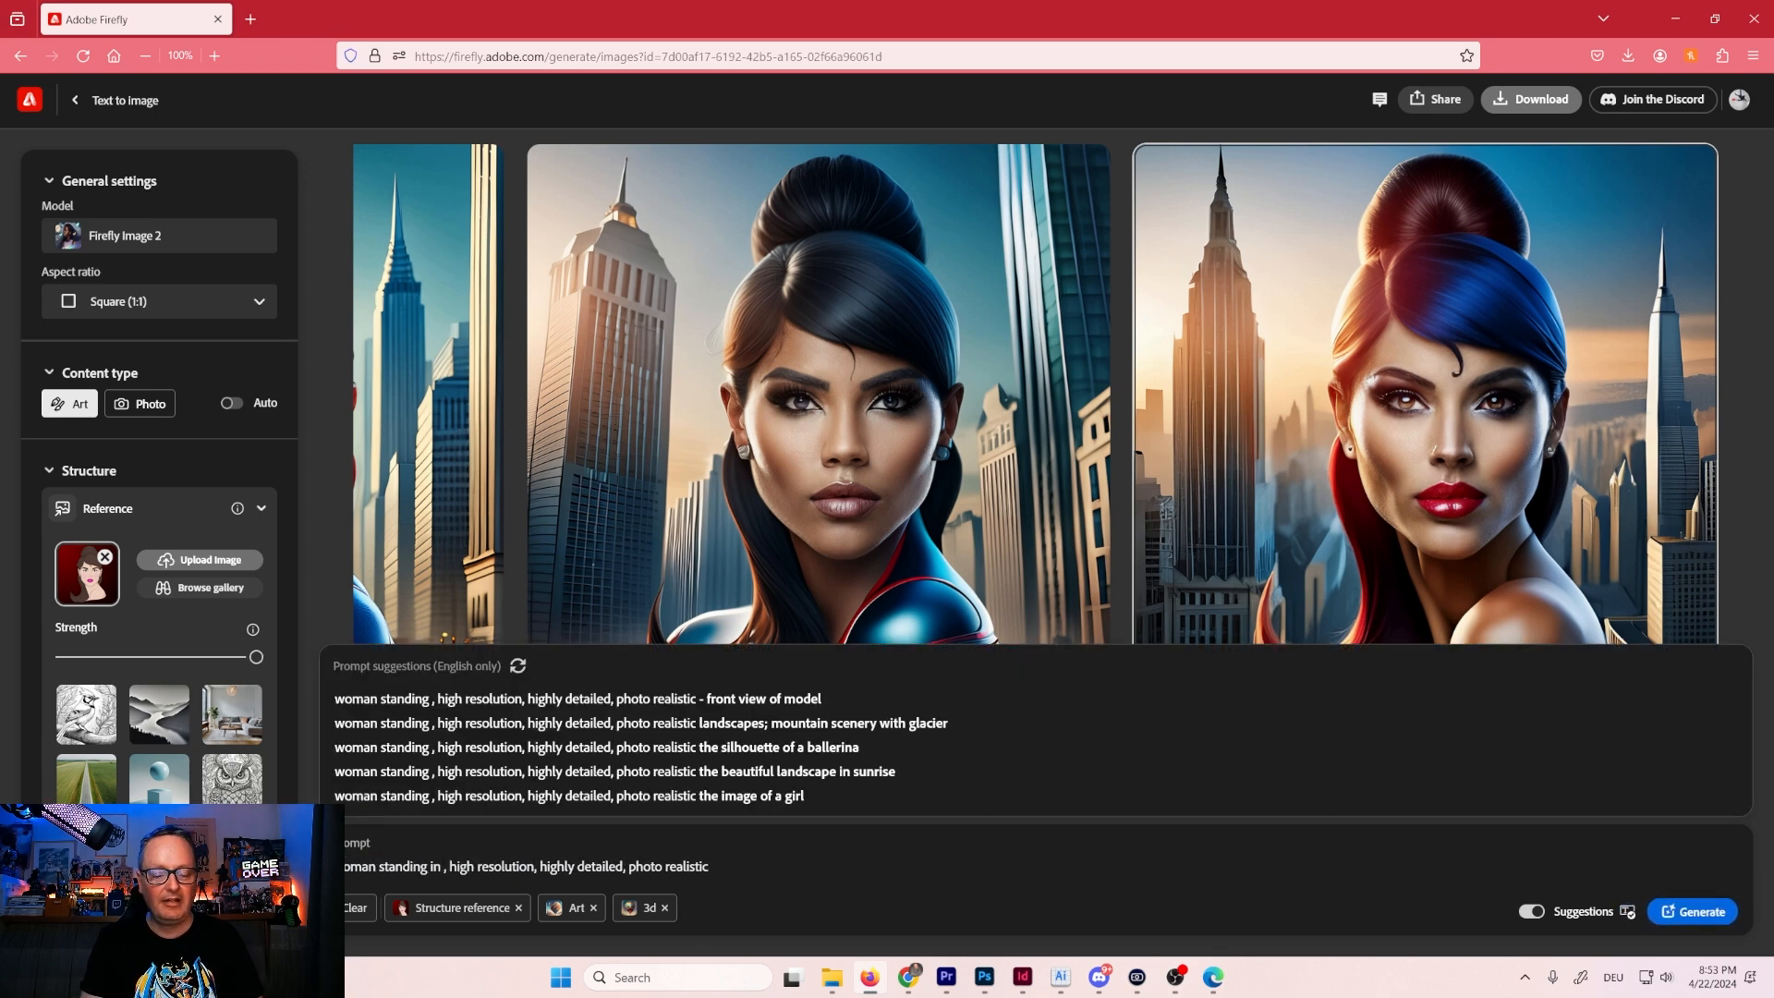
text(store)
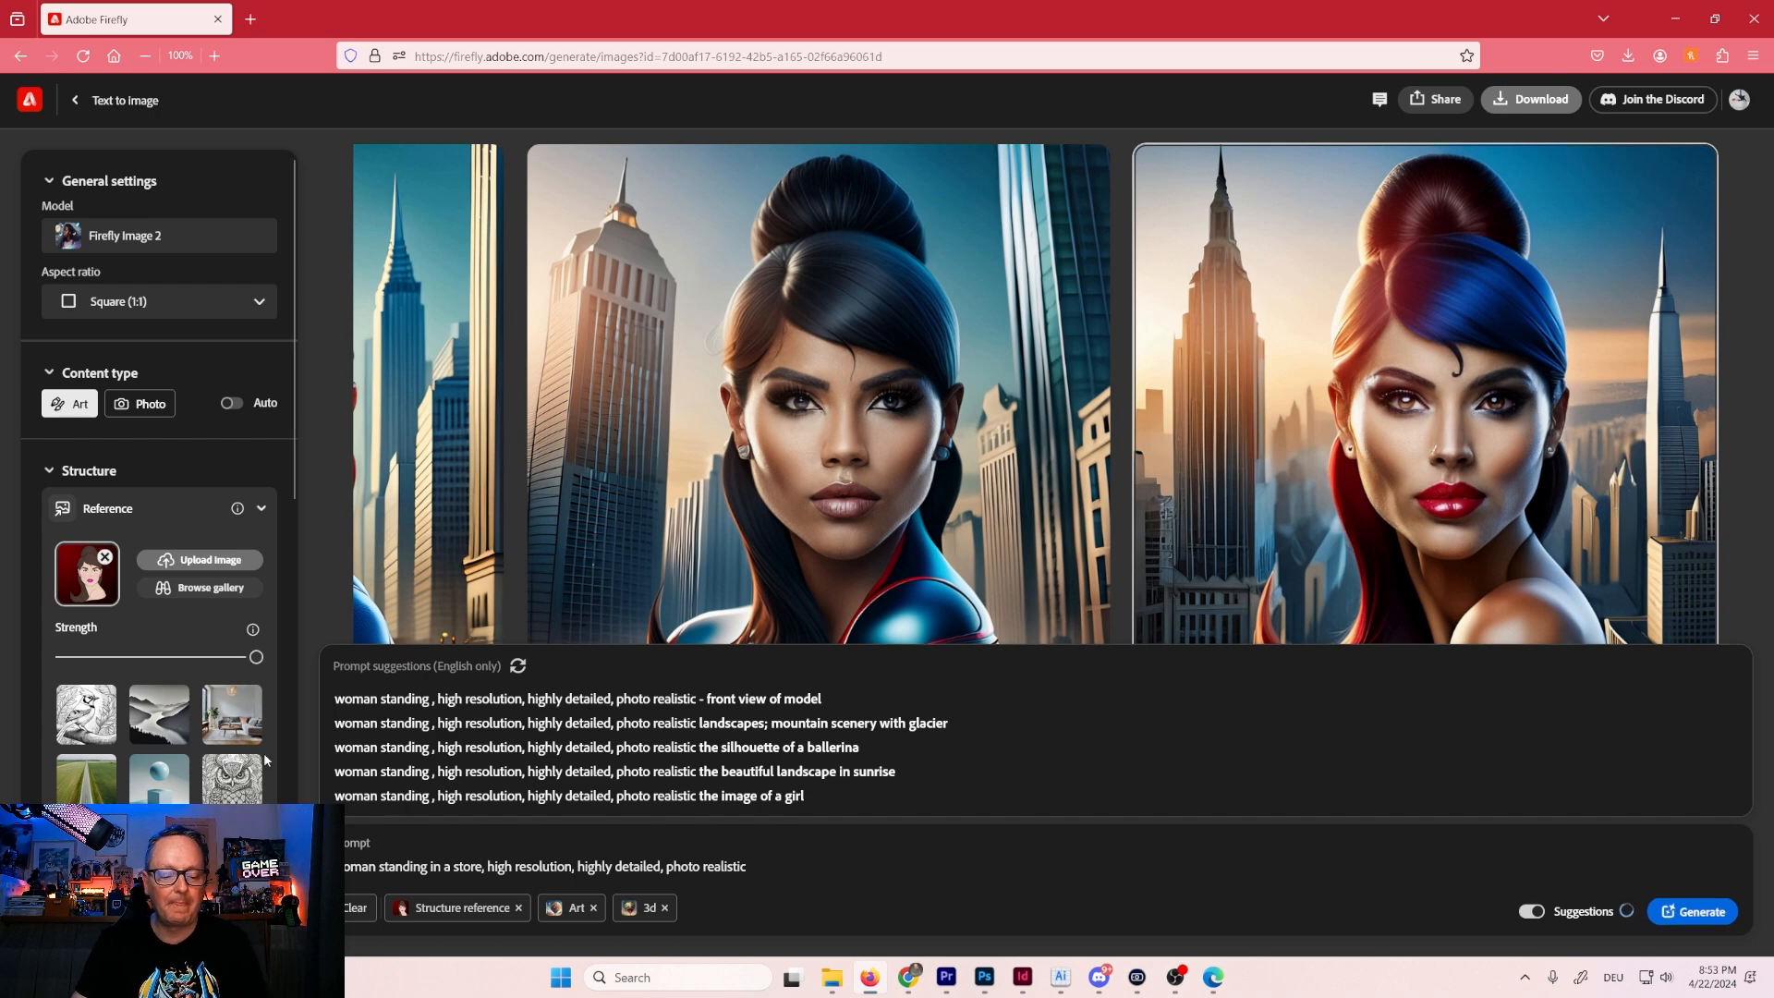
Try to generate images with the mannequin photo b2c5b437730037.574ac95f58ab8.jpg as the structure reference instead of the portrait illustration.
click(104, 557)
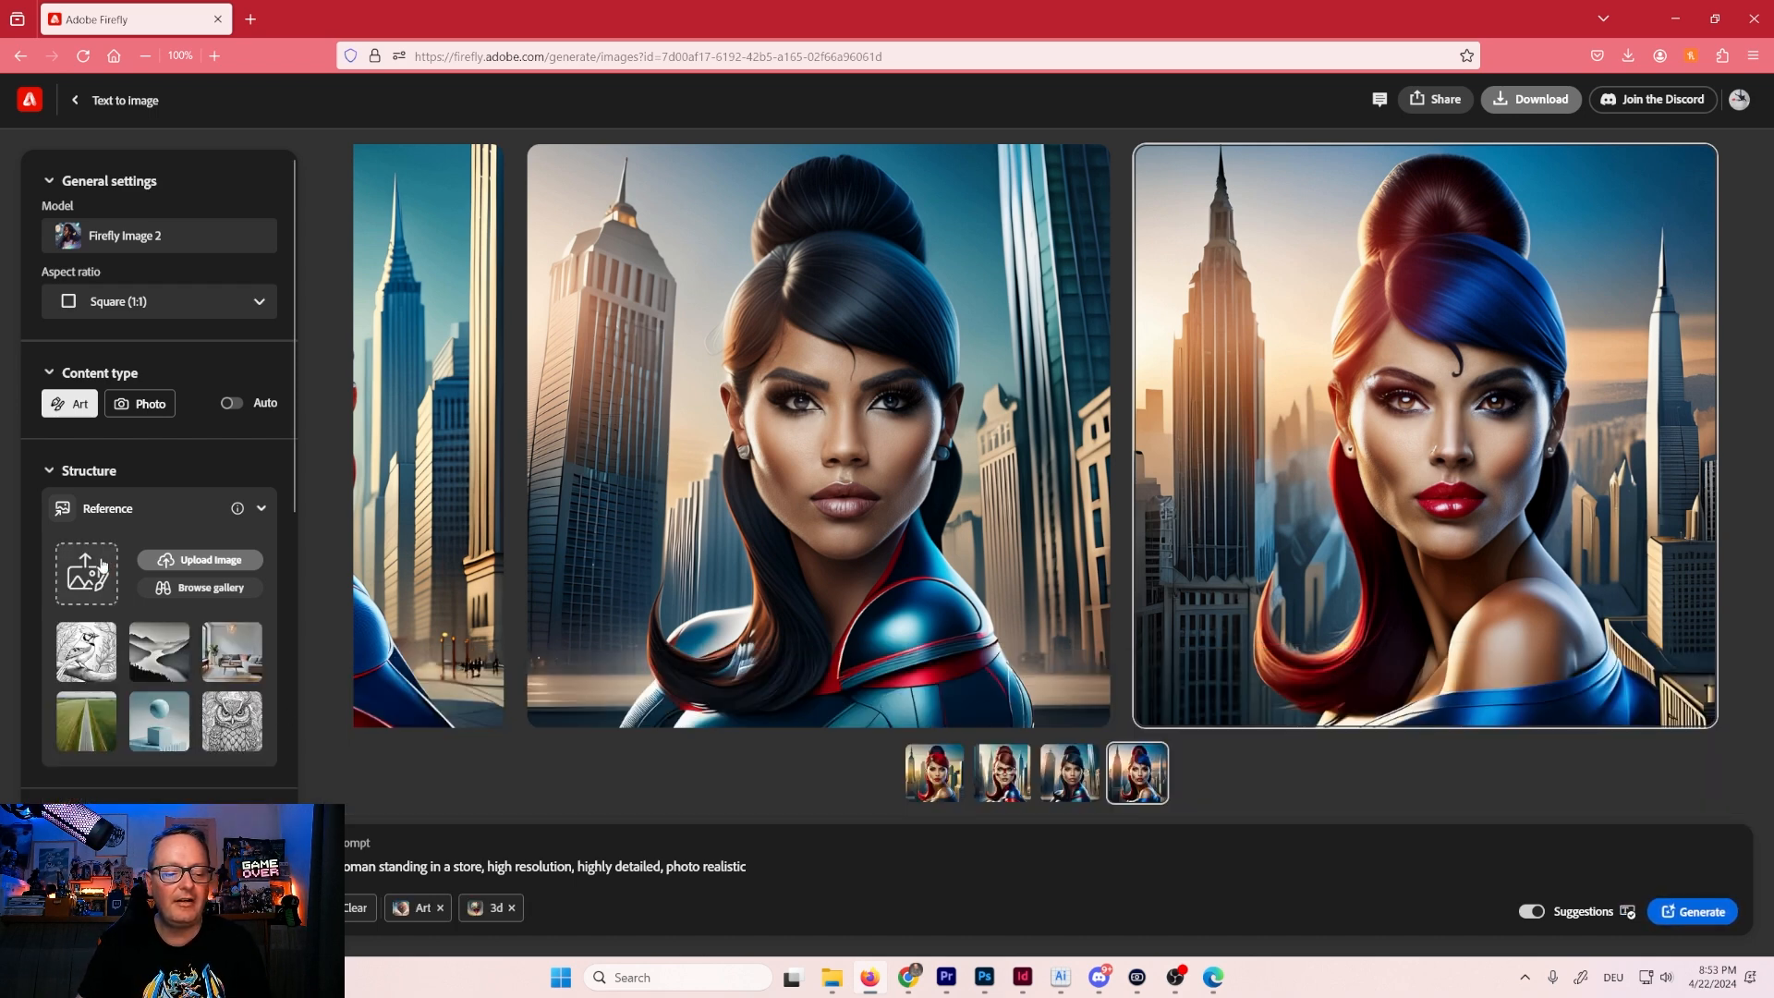
click(102, 563)
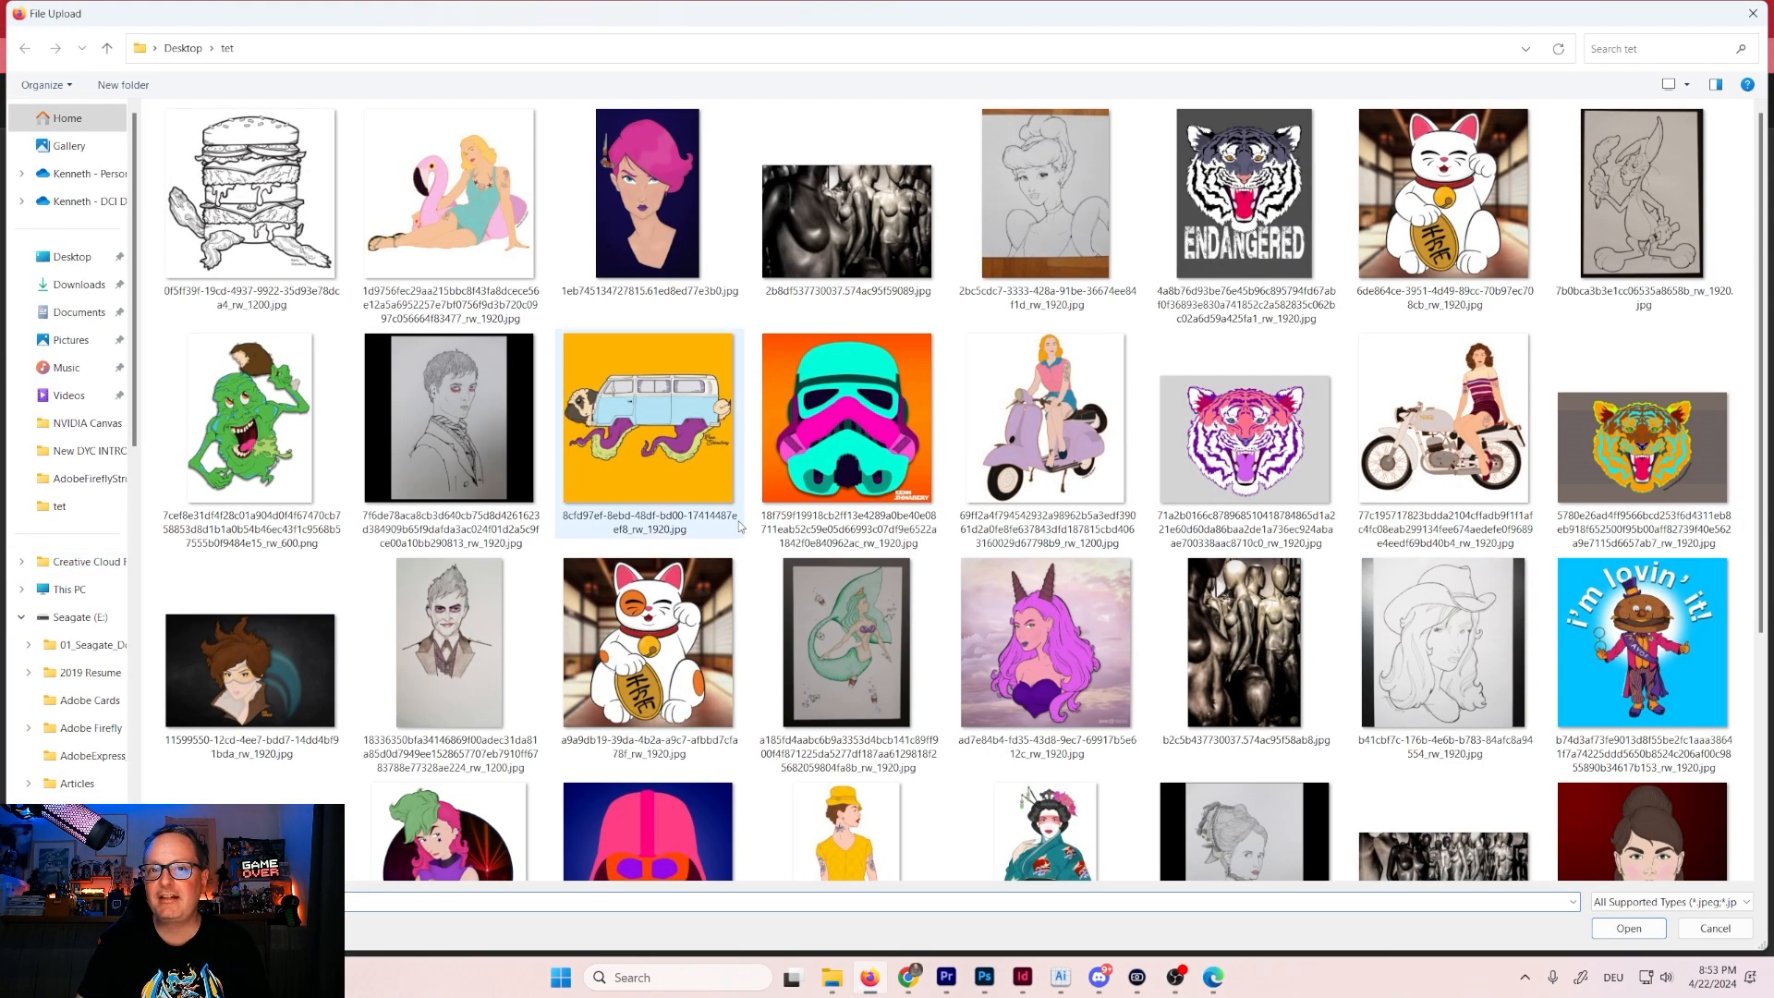
scroll(843, 591, down, 3)
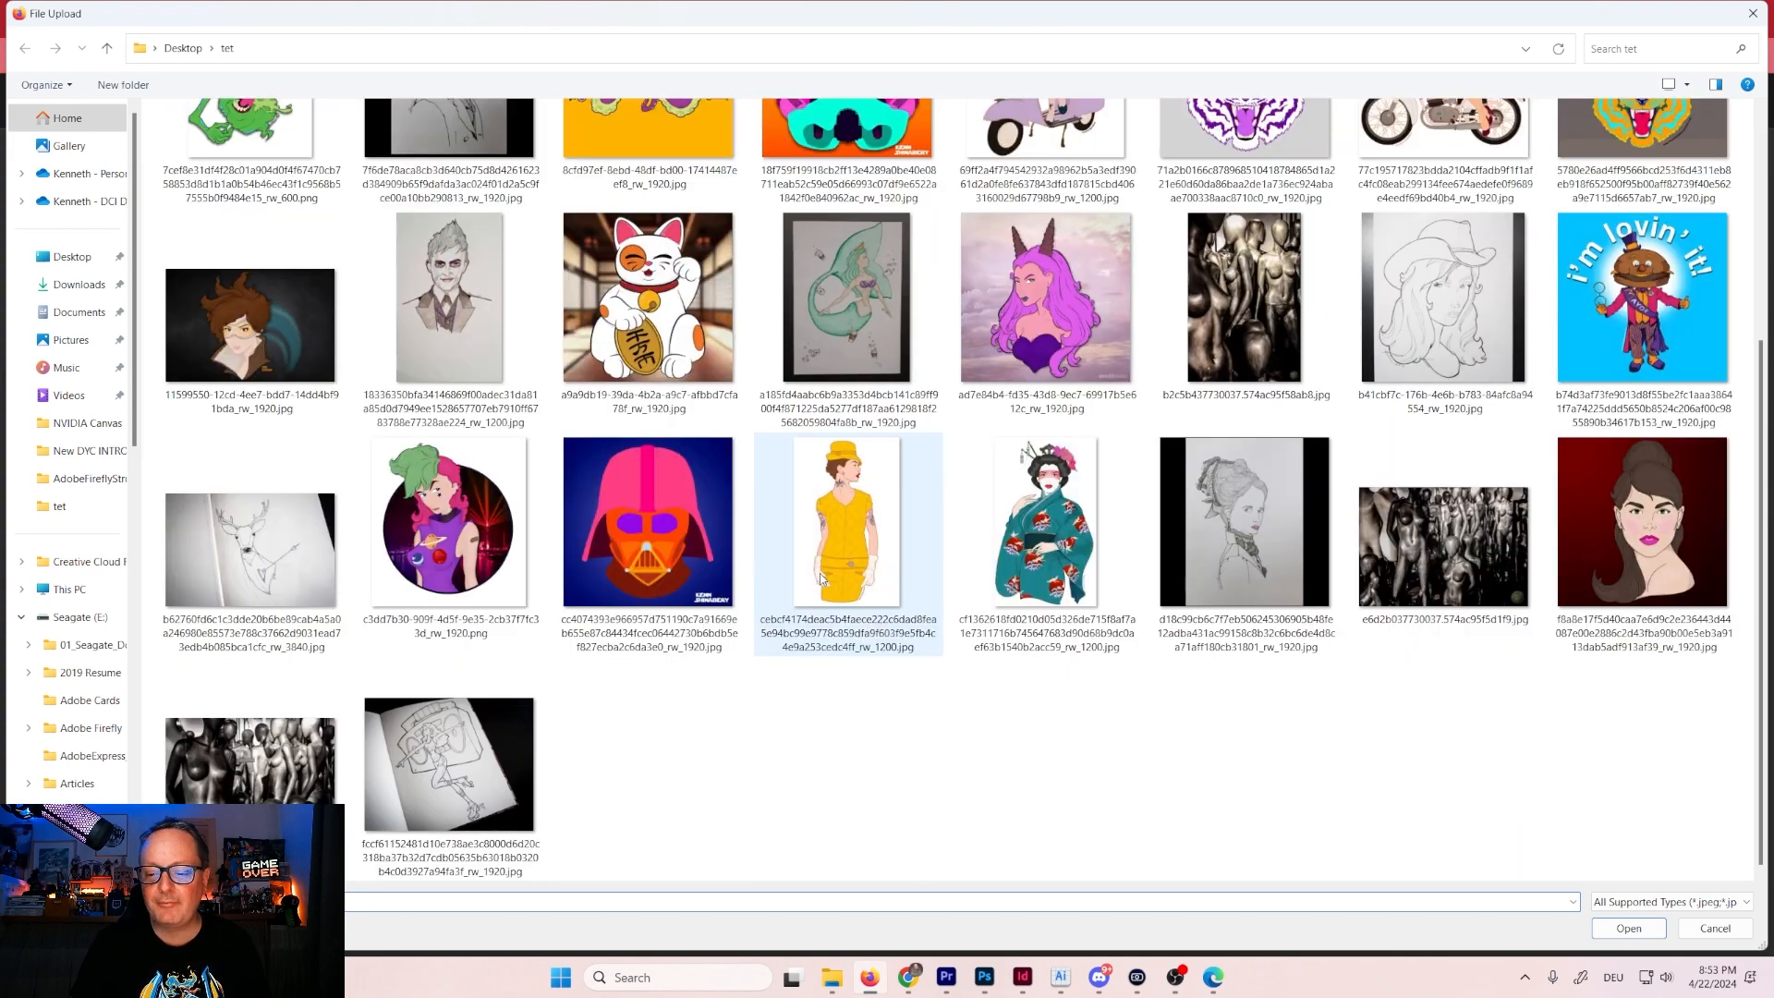
click(1239, 319)
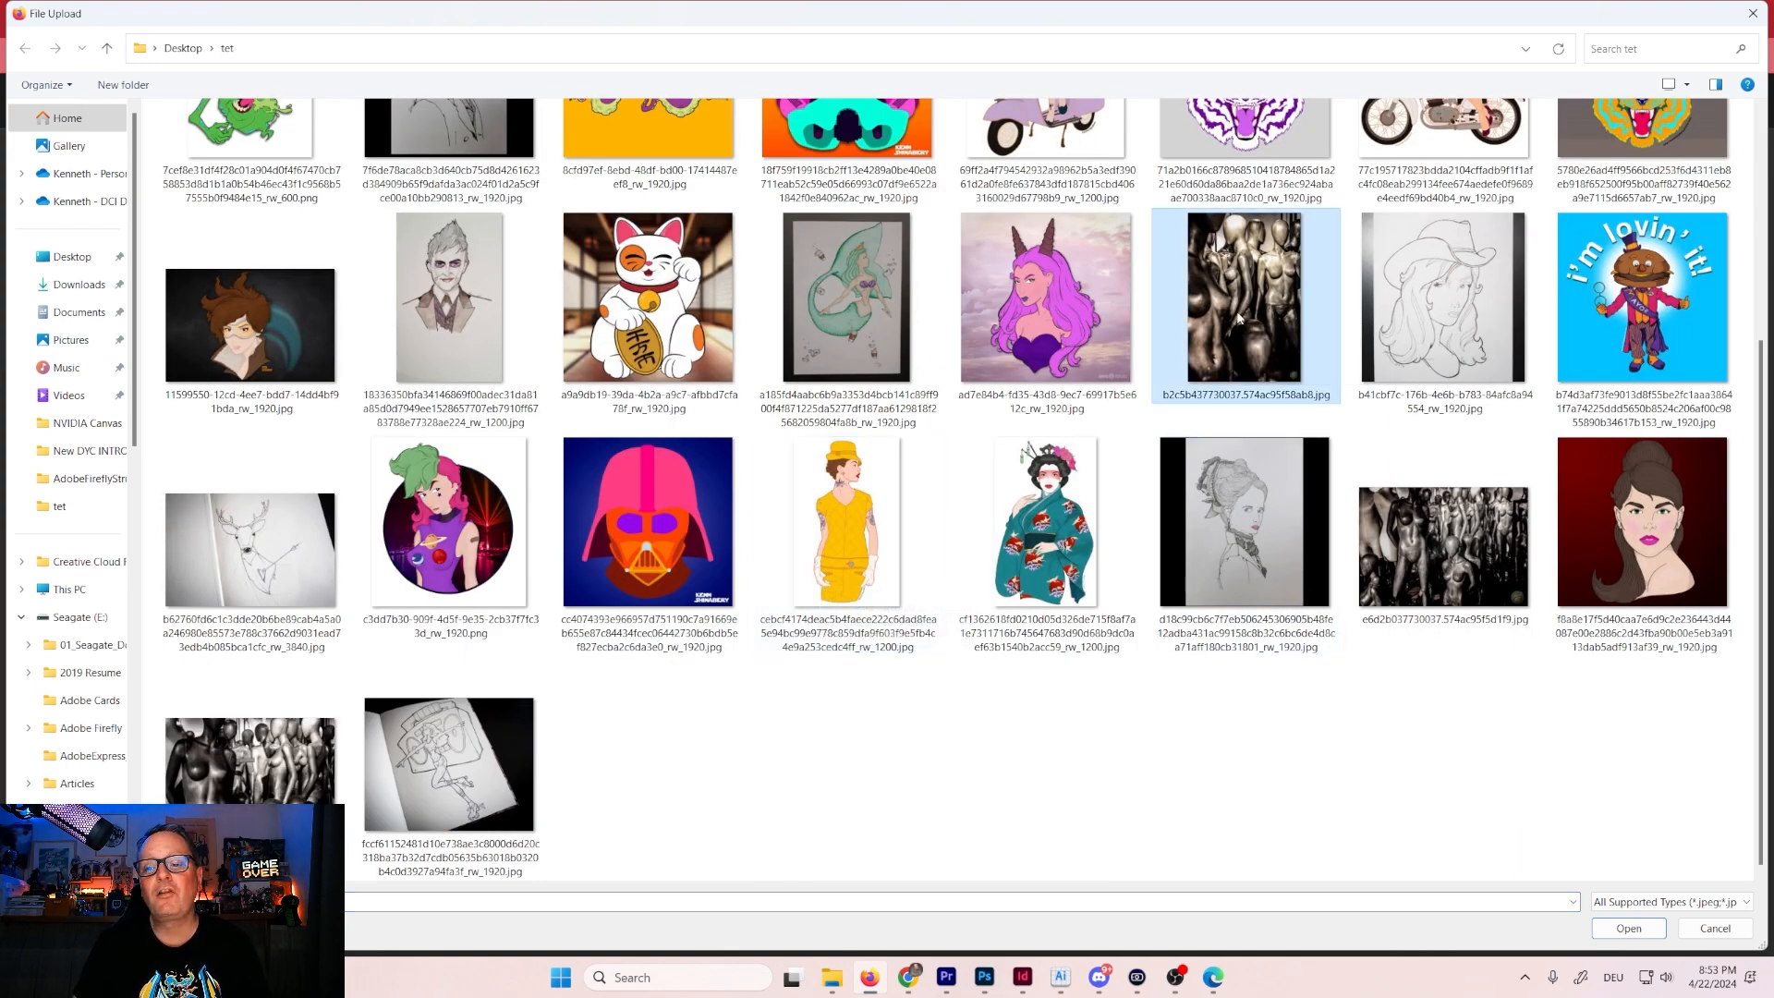
double_click(1239, 319)
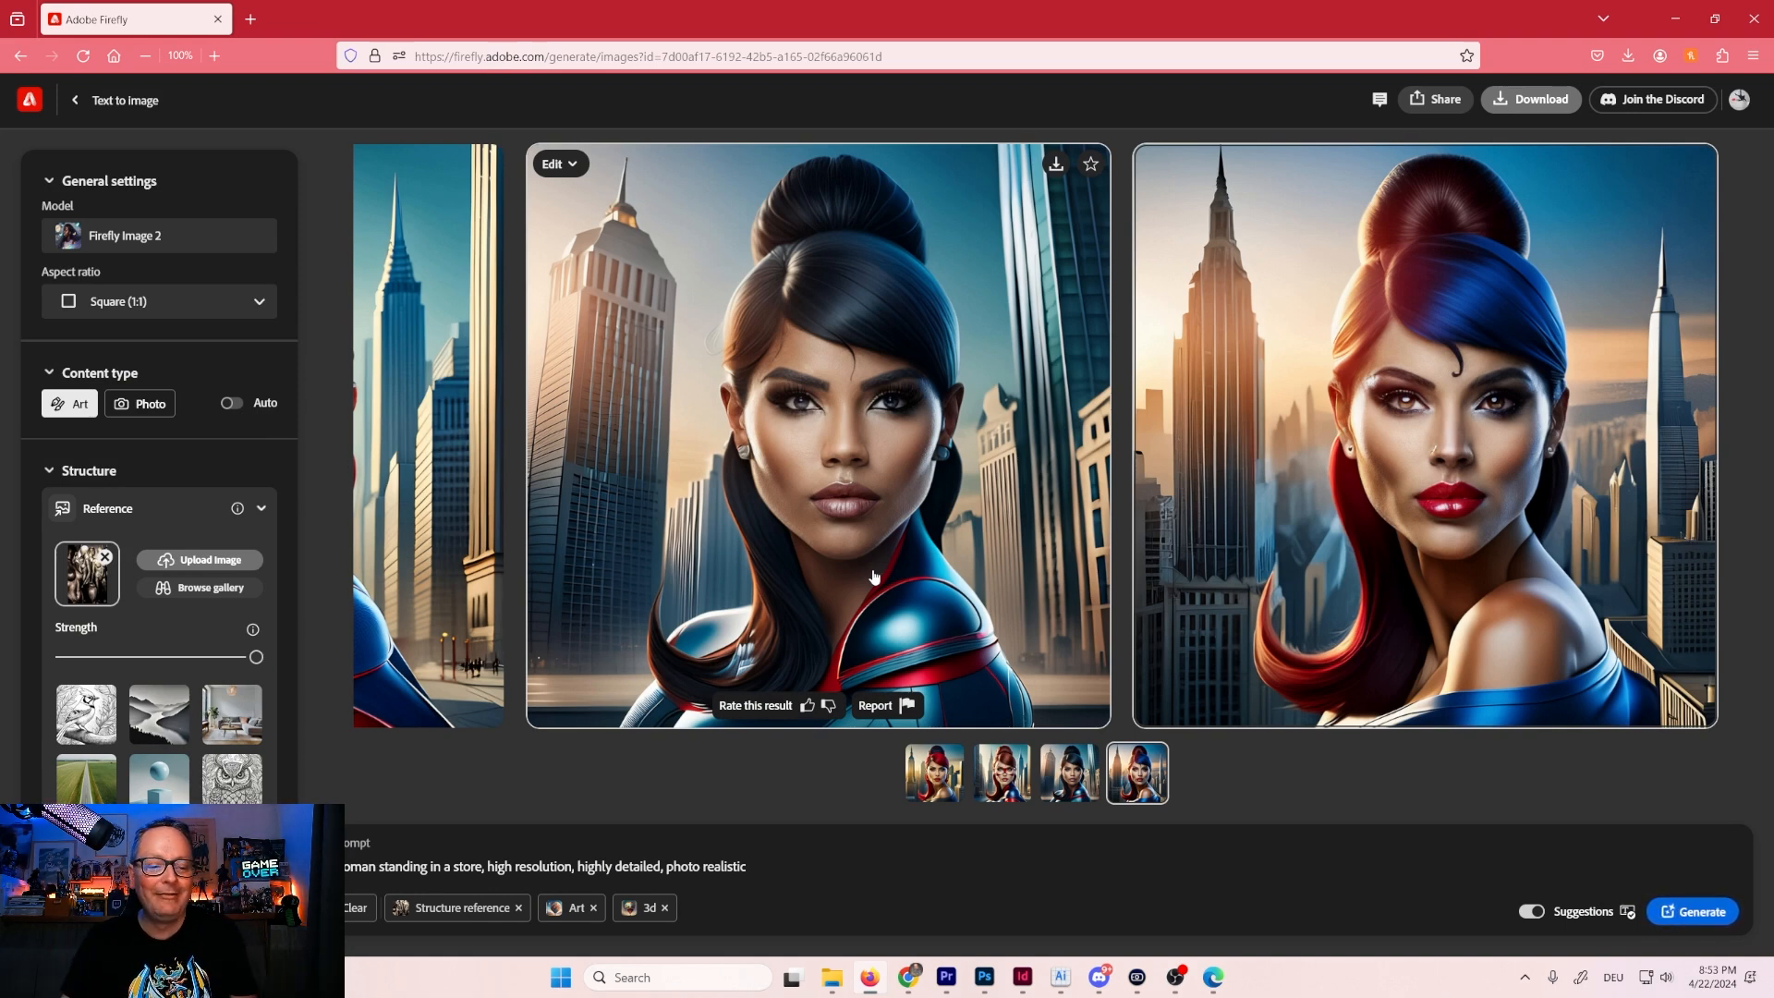
click(1694, 915)
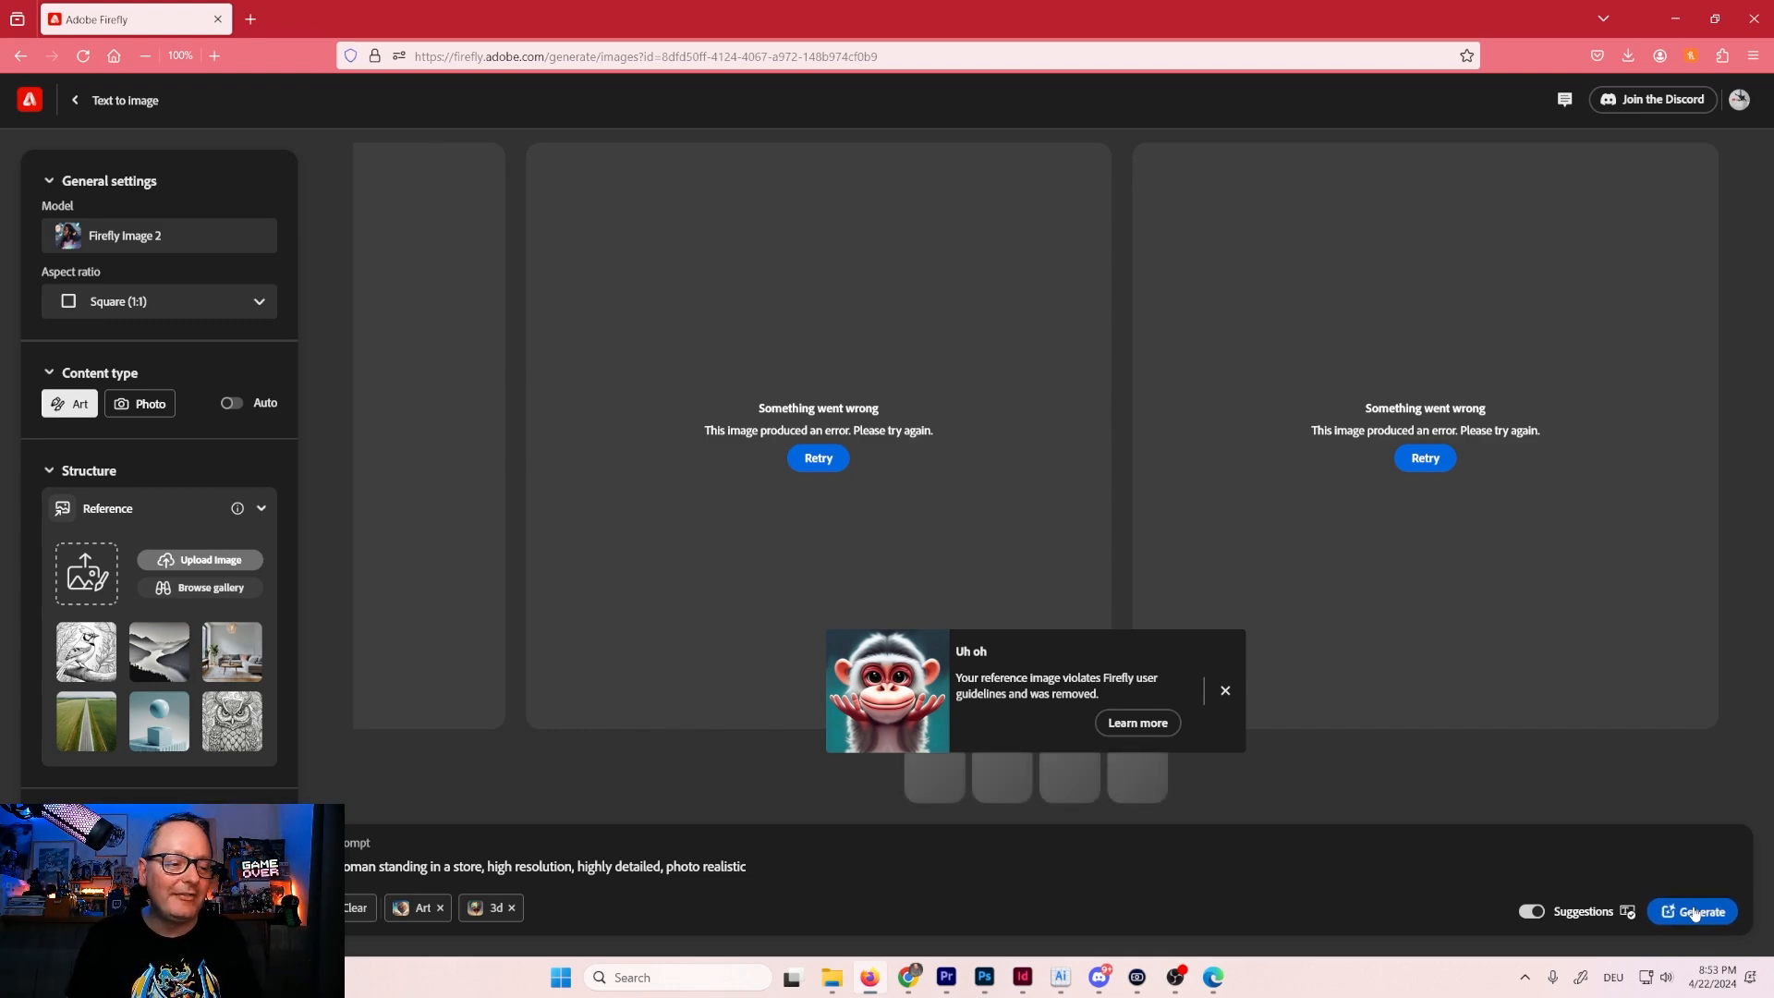
Open the reference image upload and look through the tet folder for another picture.
click(99, 594)
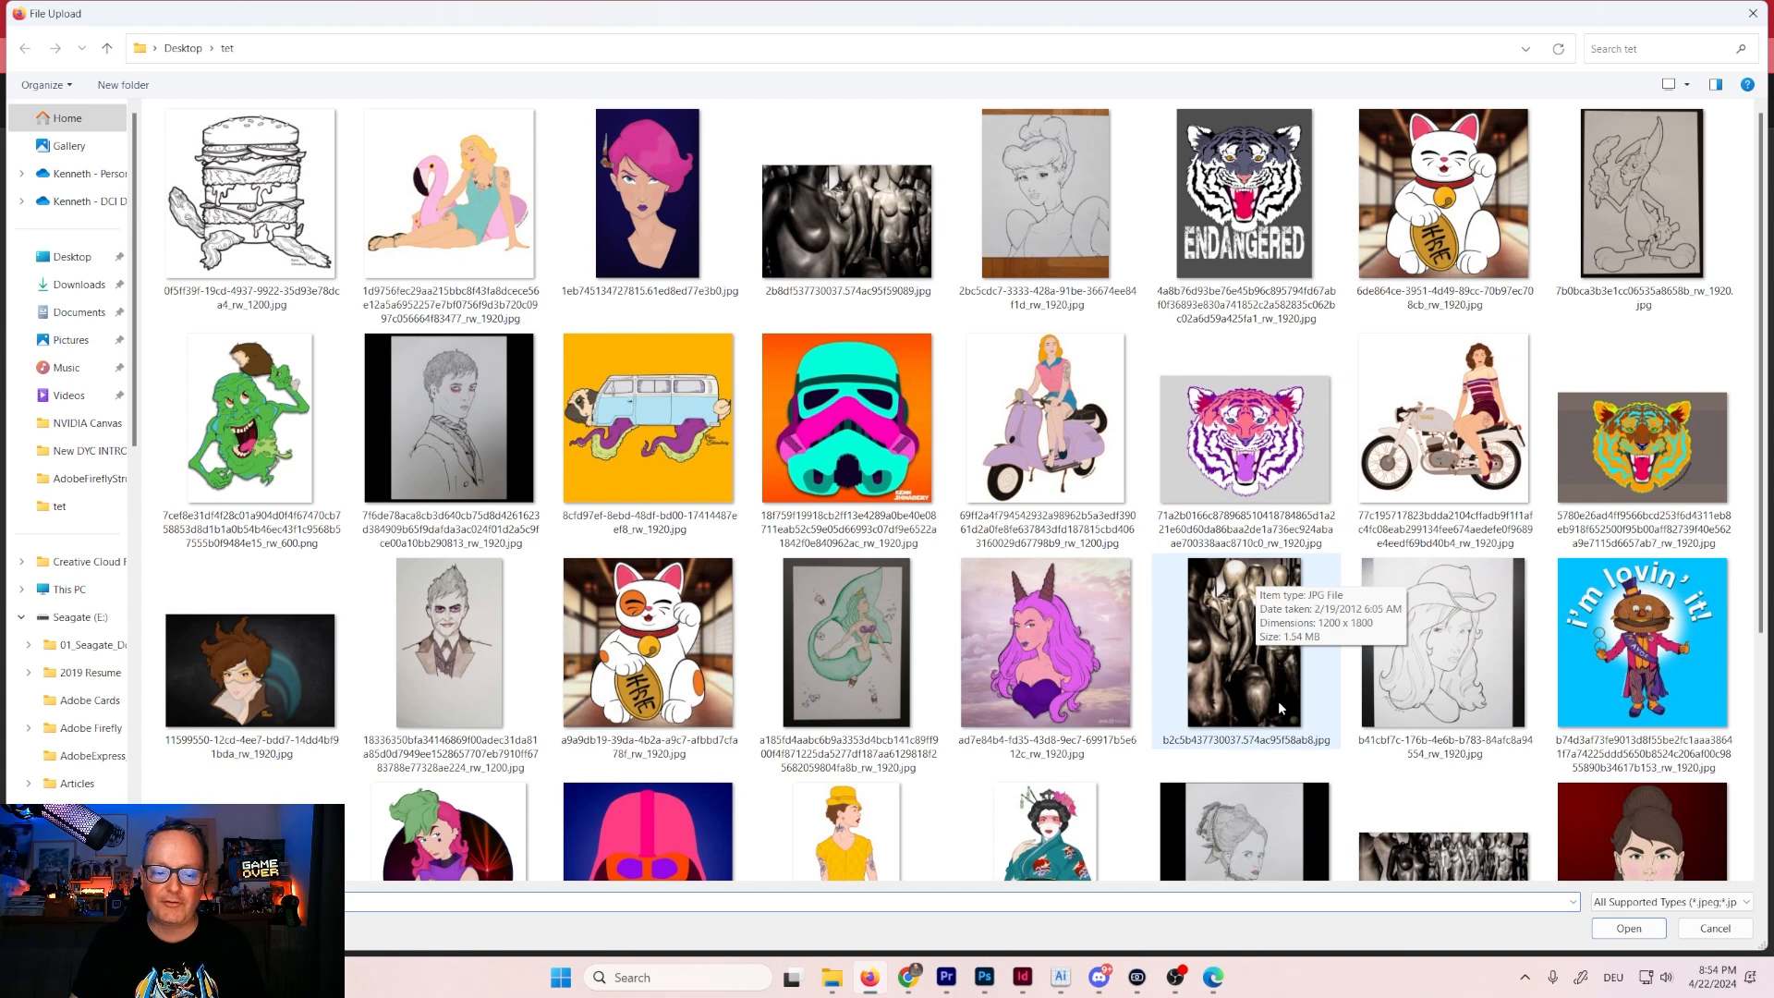
scroll(1337, 774, down, 3)
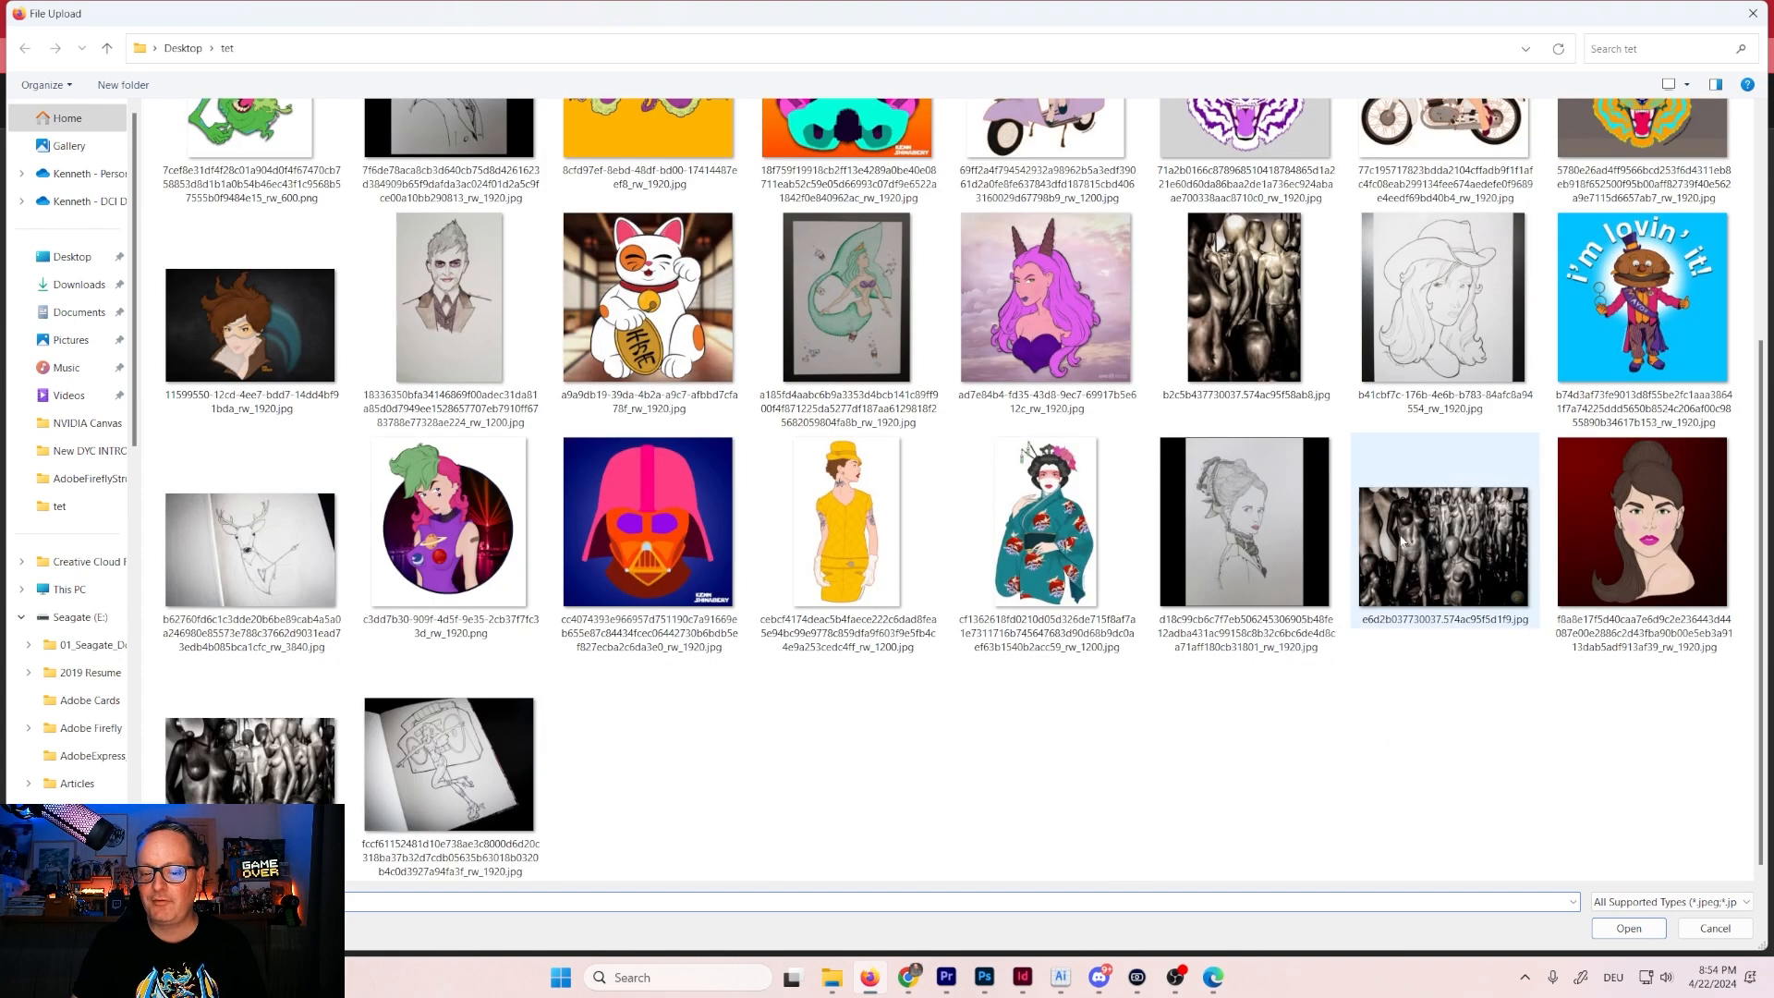
scroll(1383, 522, up, 3)
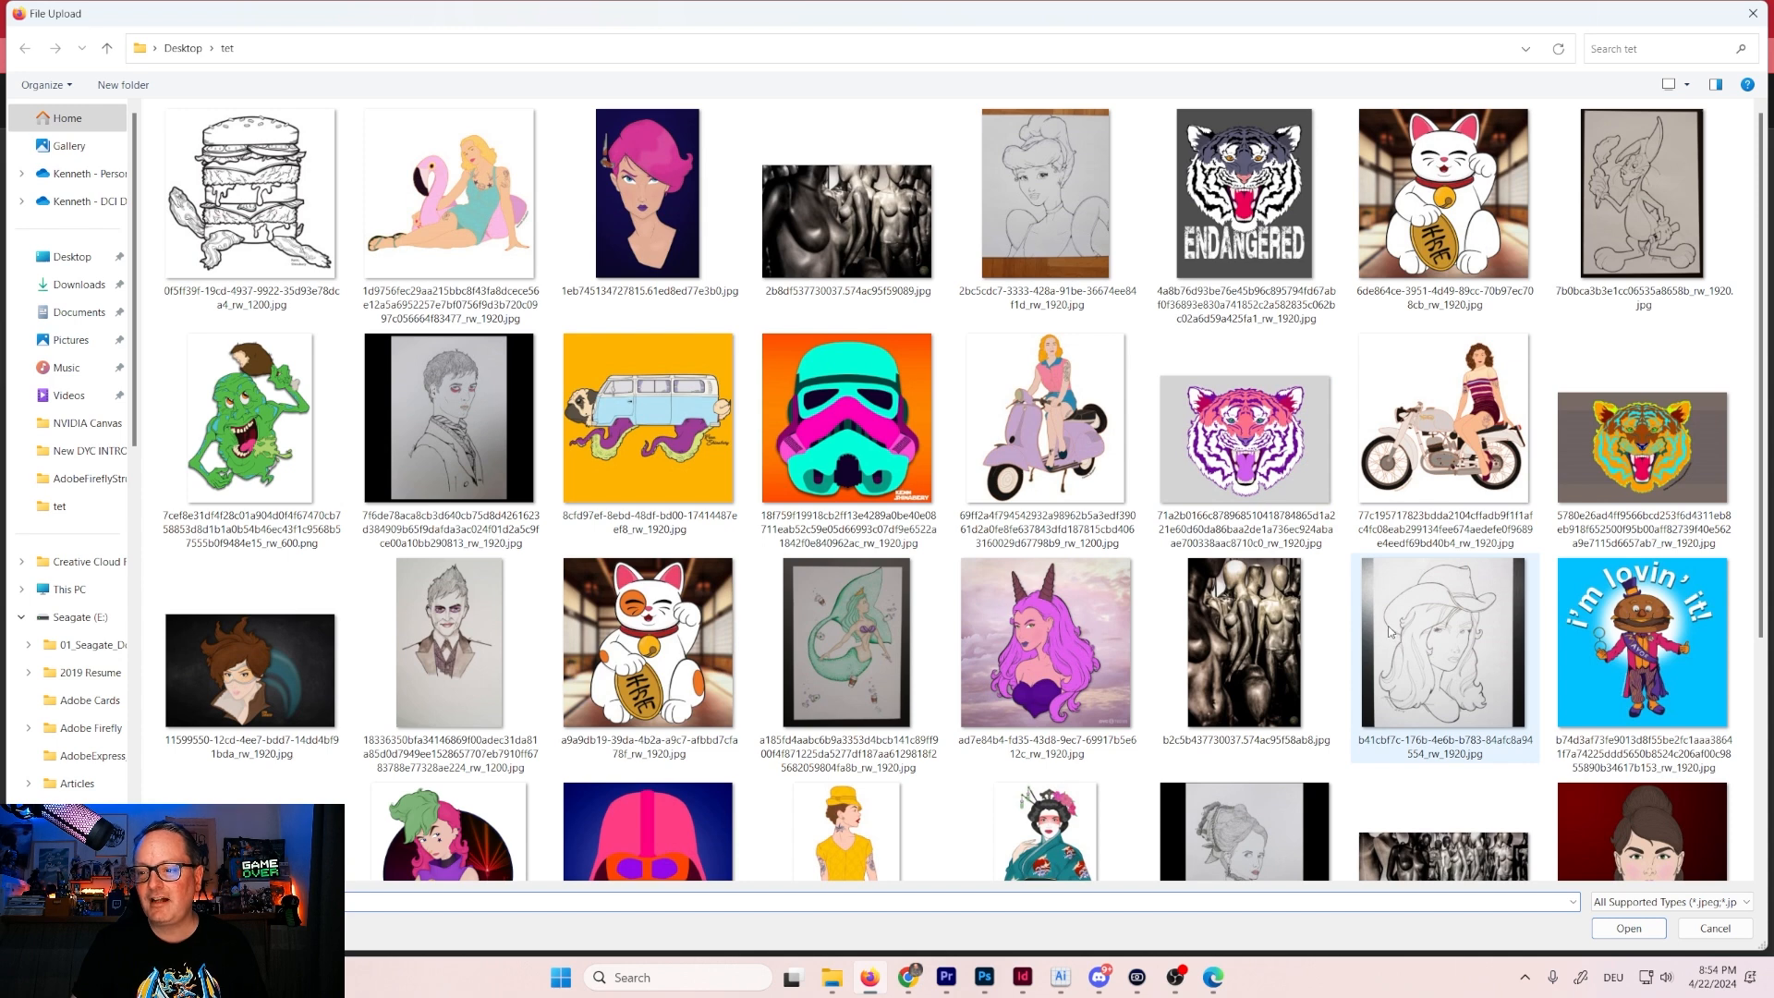
mouse_move(1389, 632)
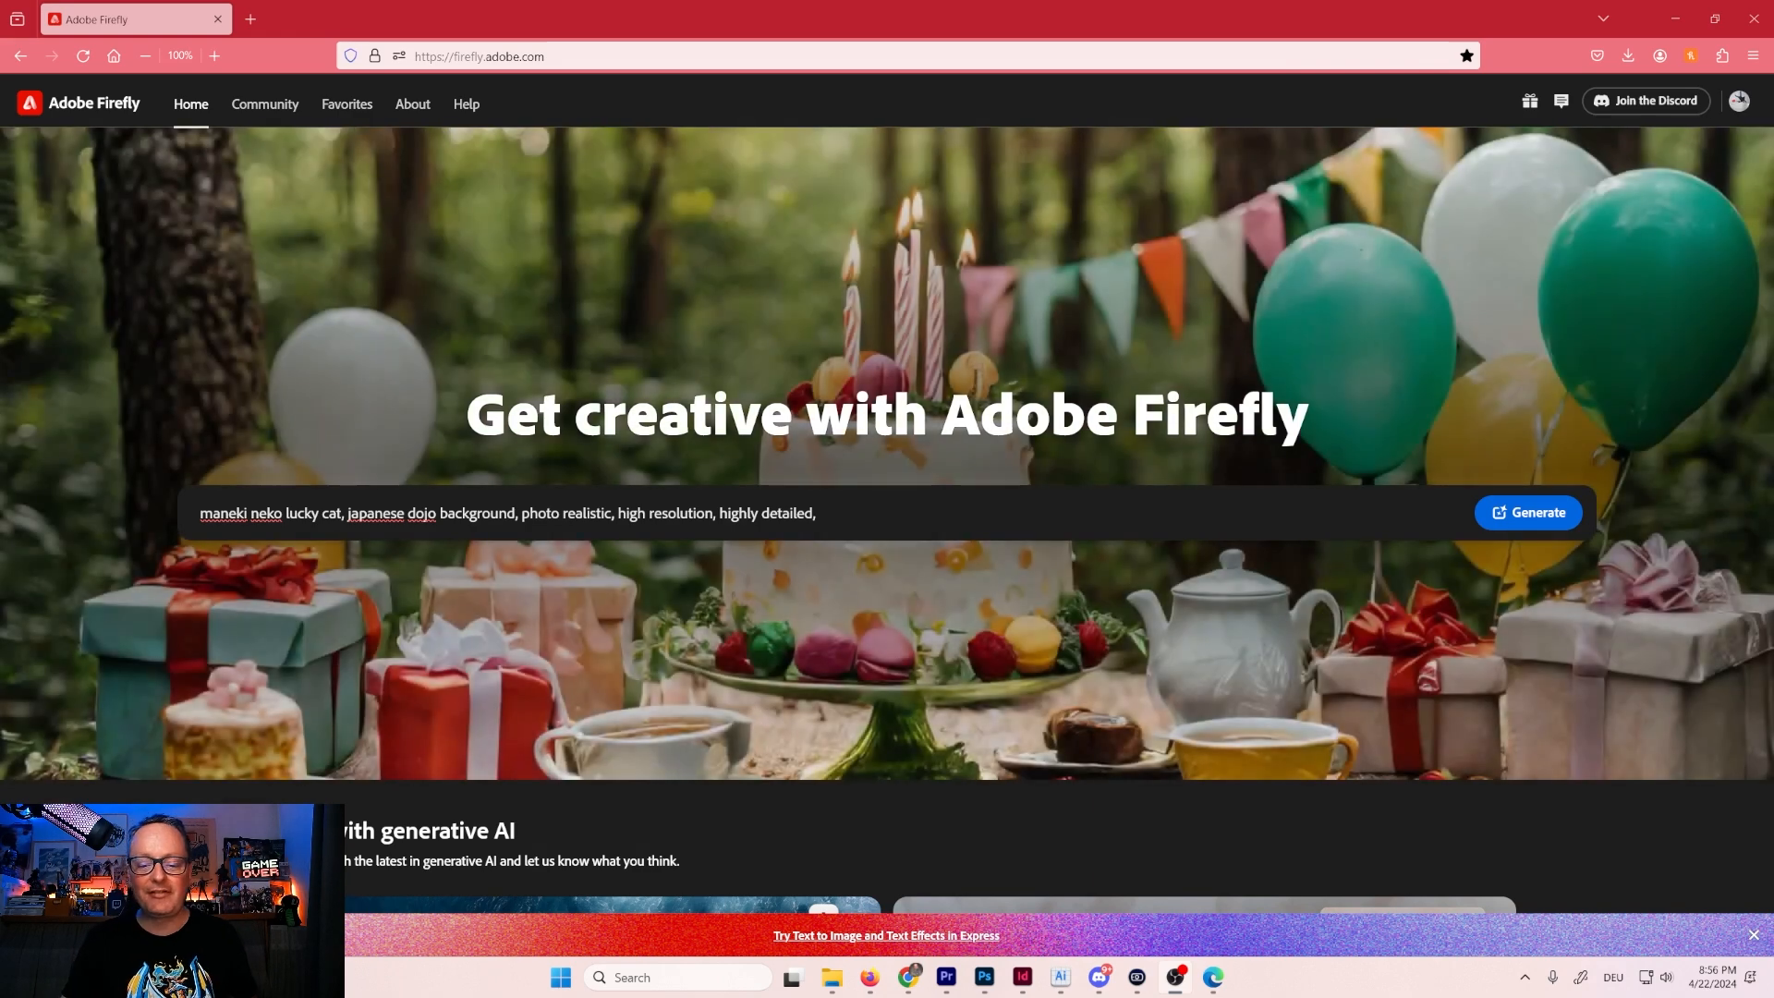
Generate images from "maneki neko lucky cat, japanese dojo background, photo realistic, high resolution, highly detailed," and enlarge the first result.
click(1512, 514)
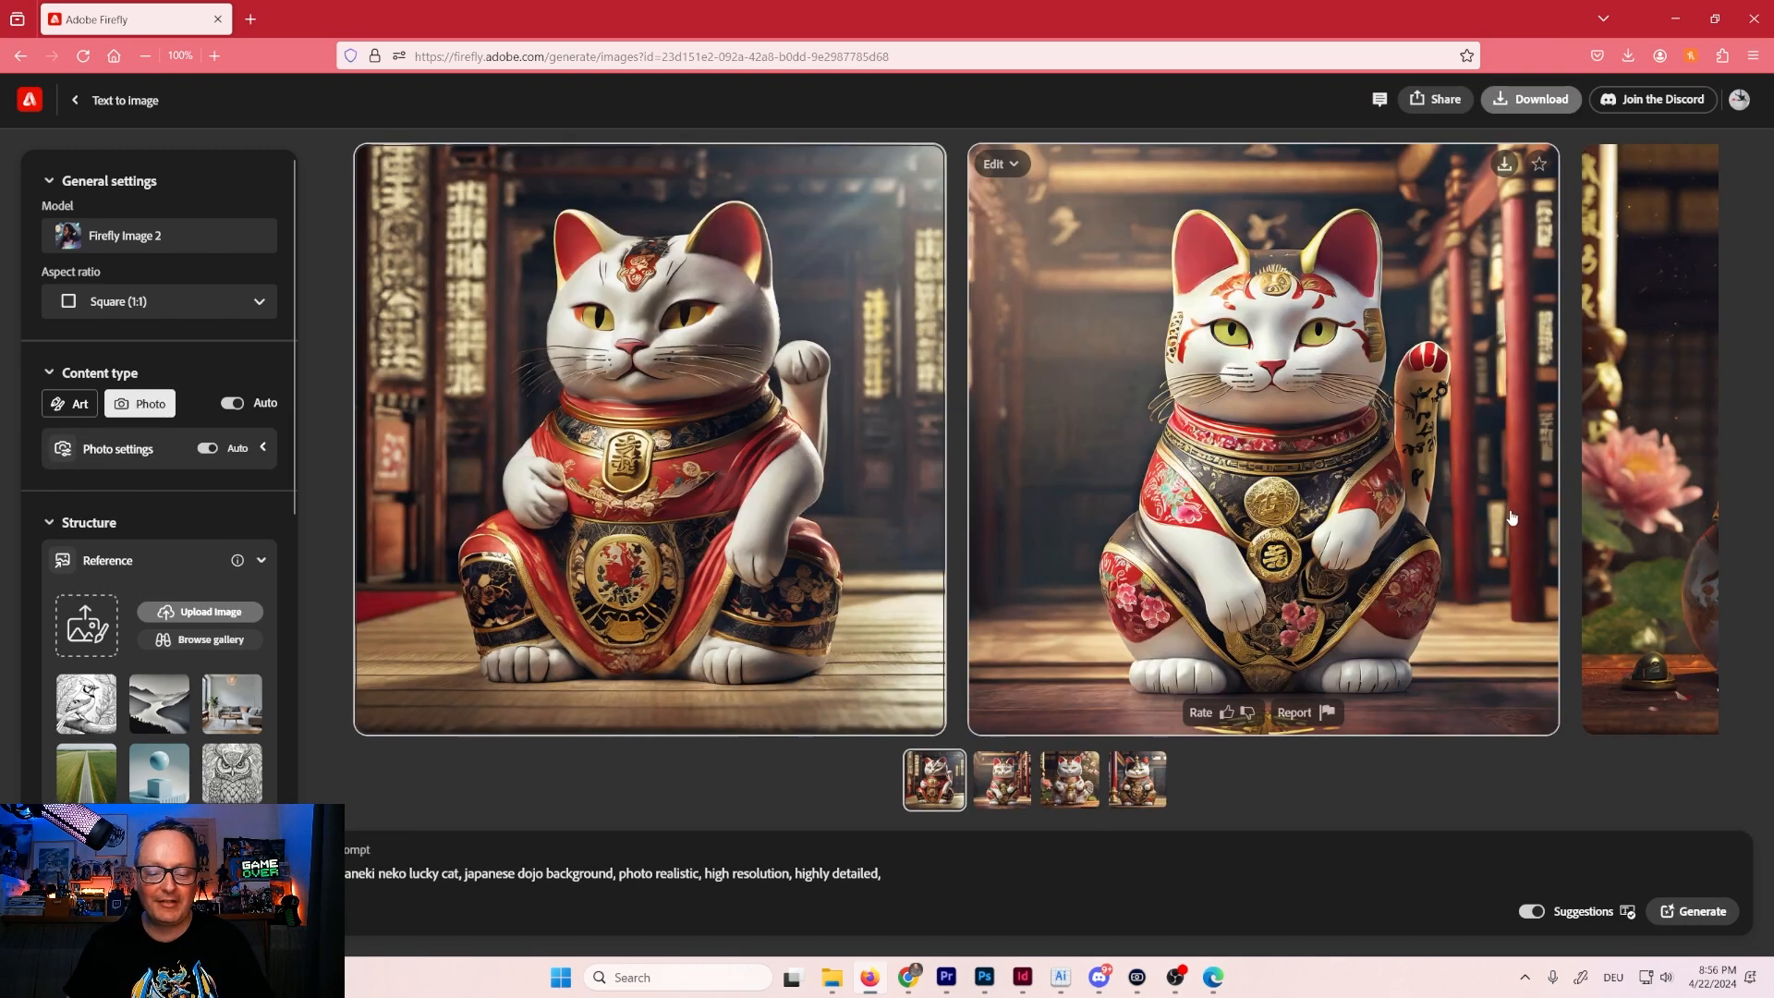
click(799, 470)
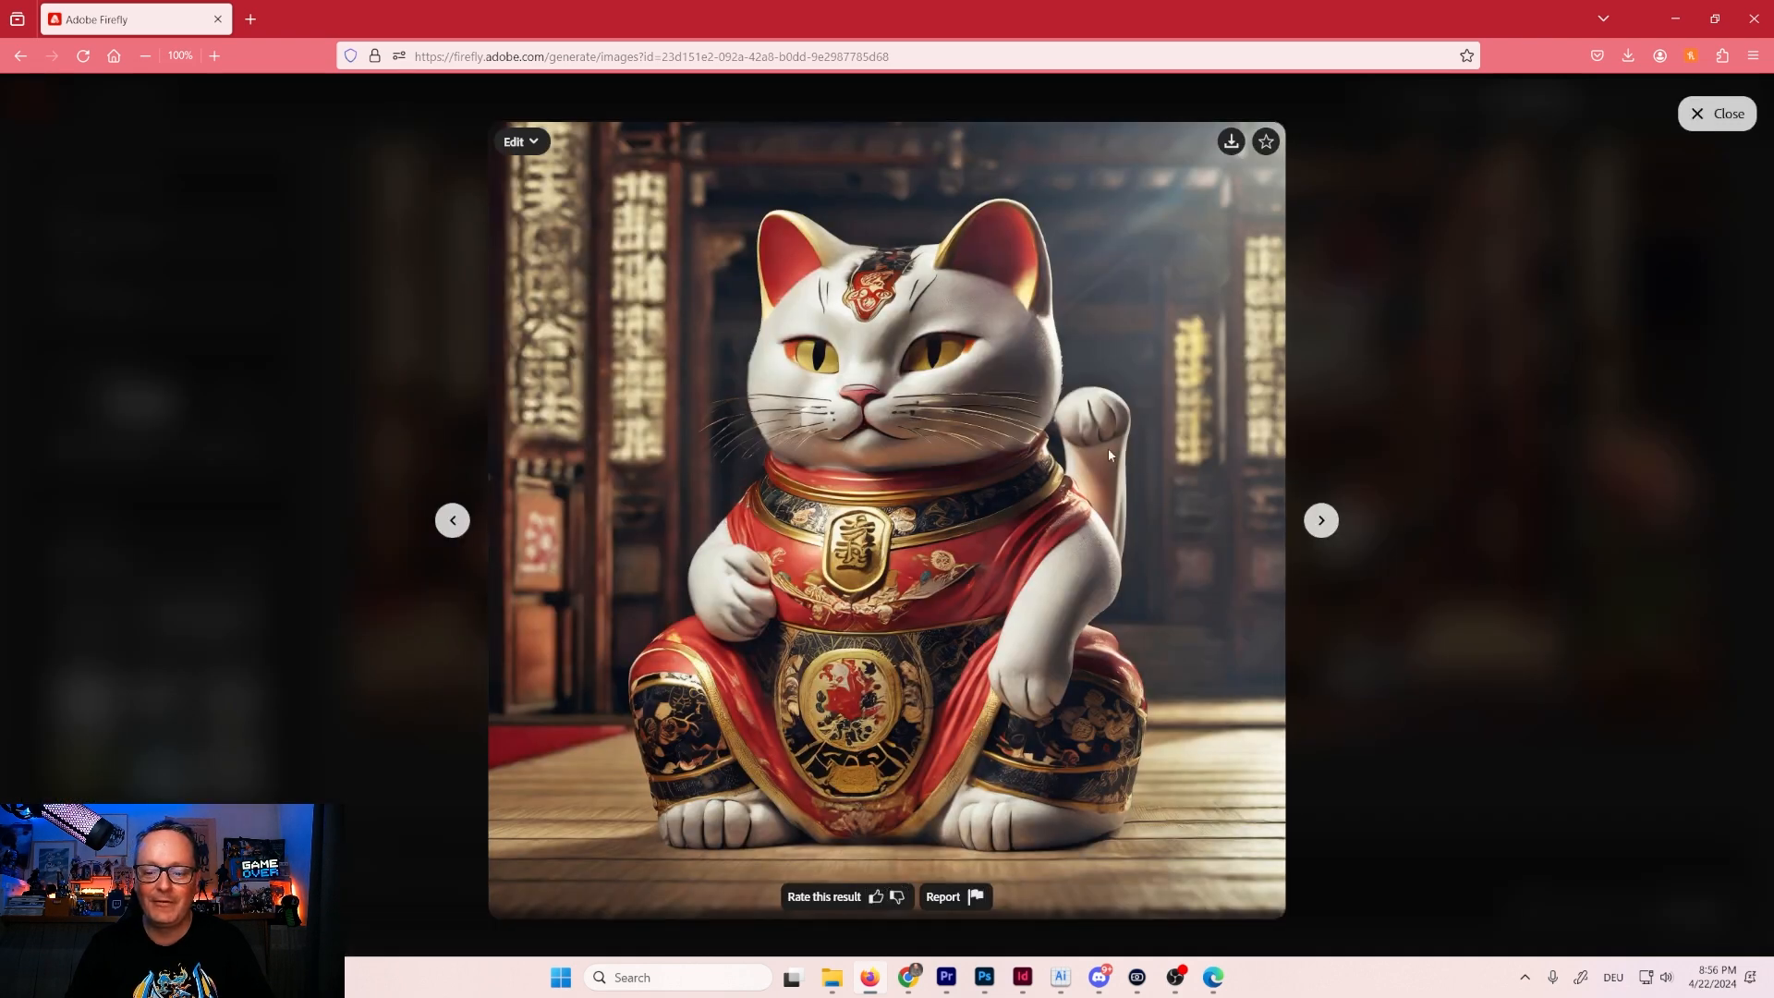
Download the third and fourth lucky cat results with Content Credentials accepted, and return to the results overview.
click(1317, 527)
click(1319, 521)
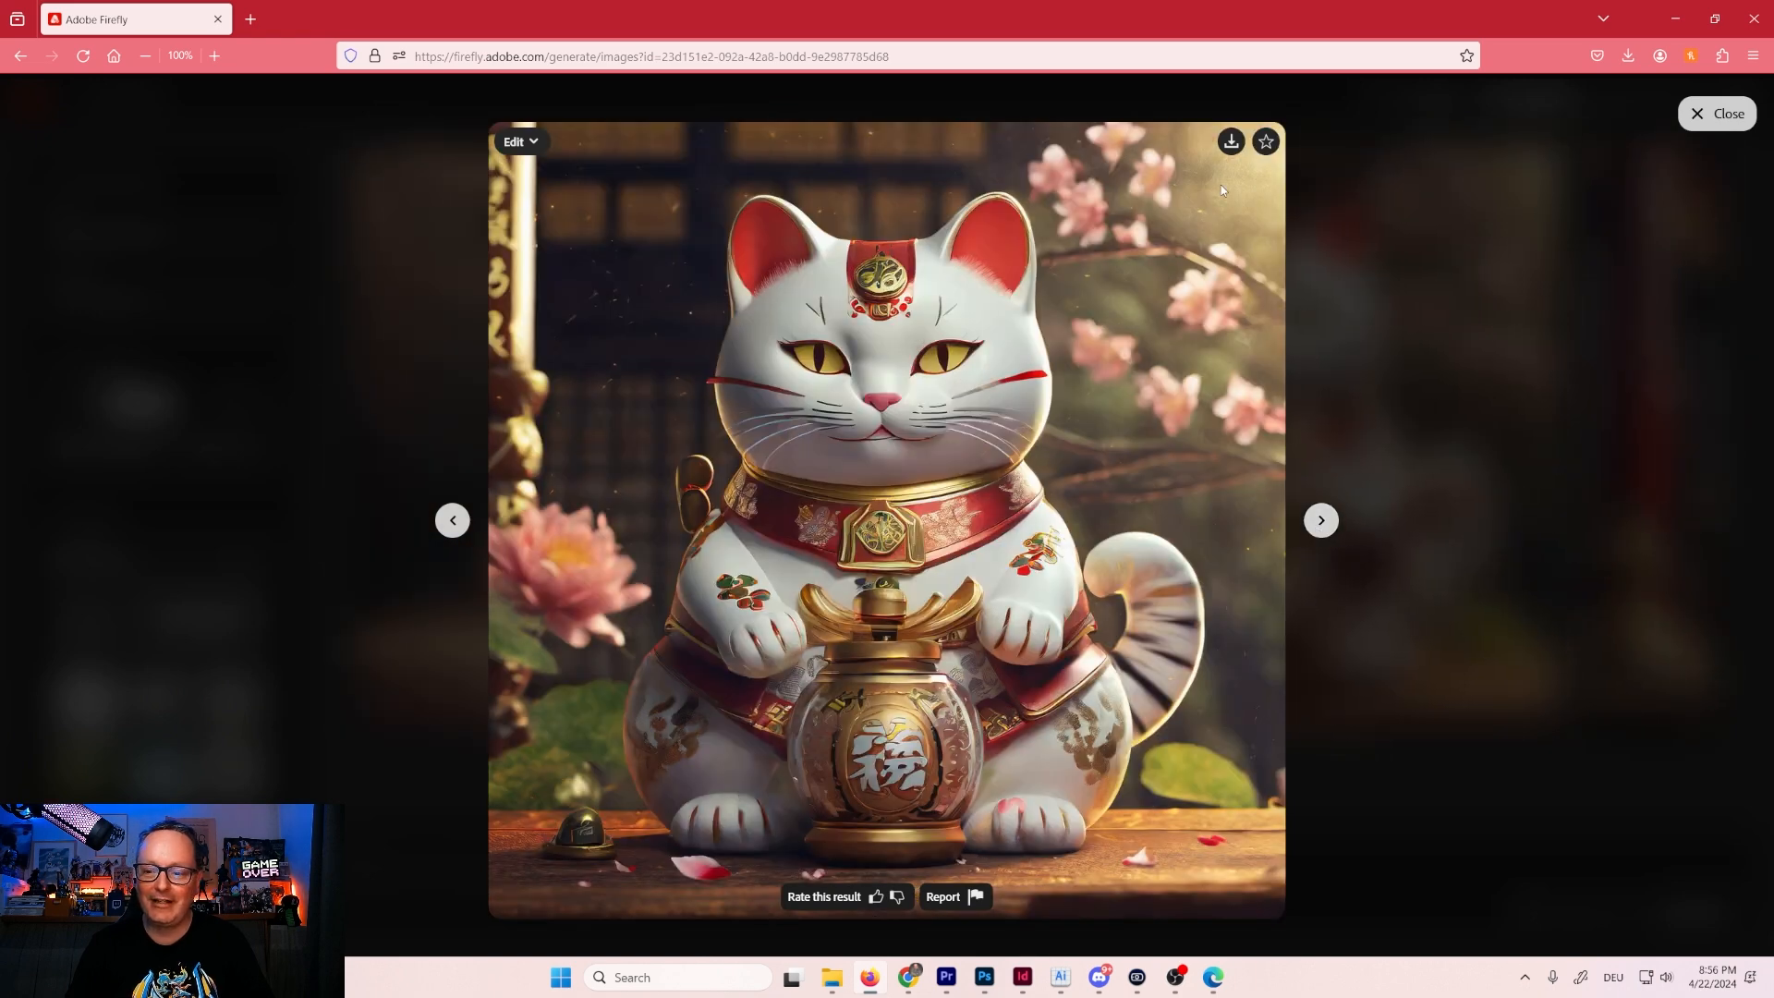
click(1230, 141)
click(1054, 718)
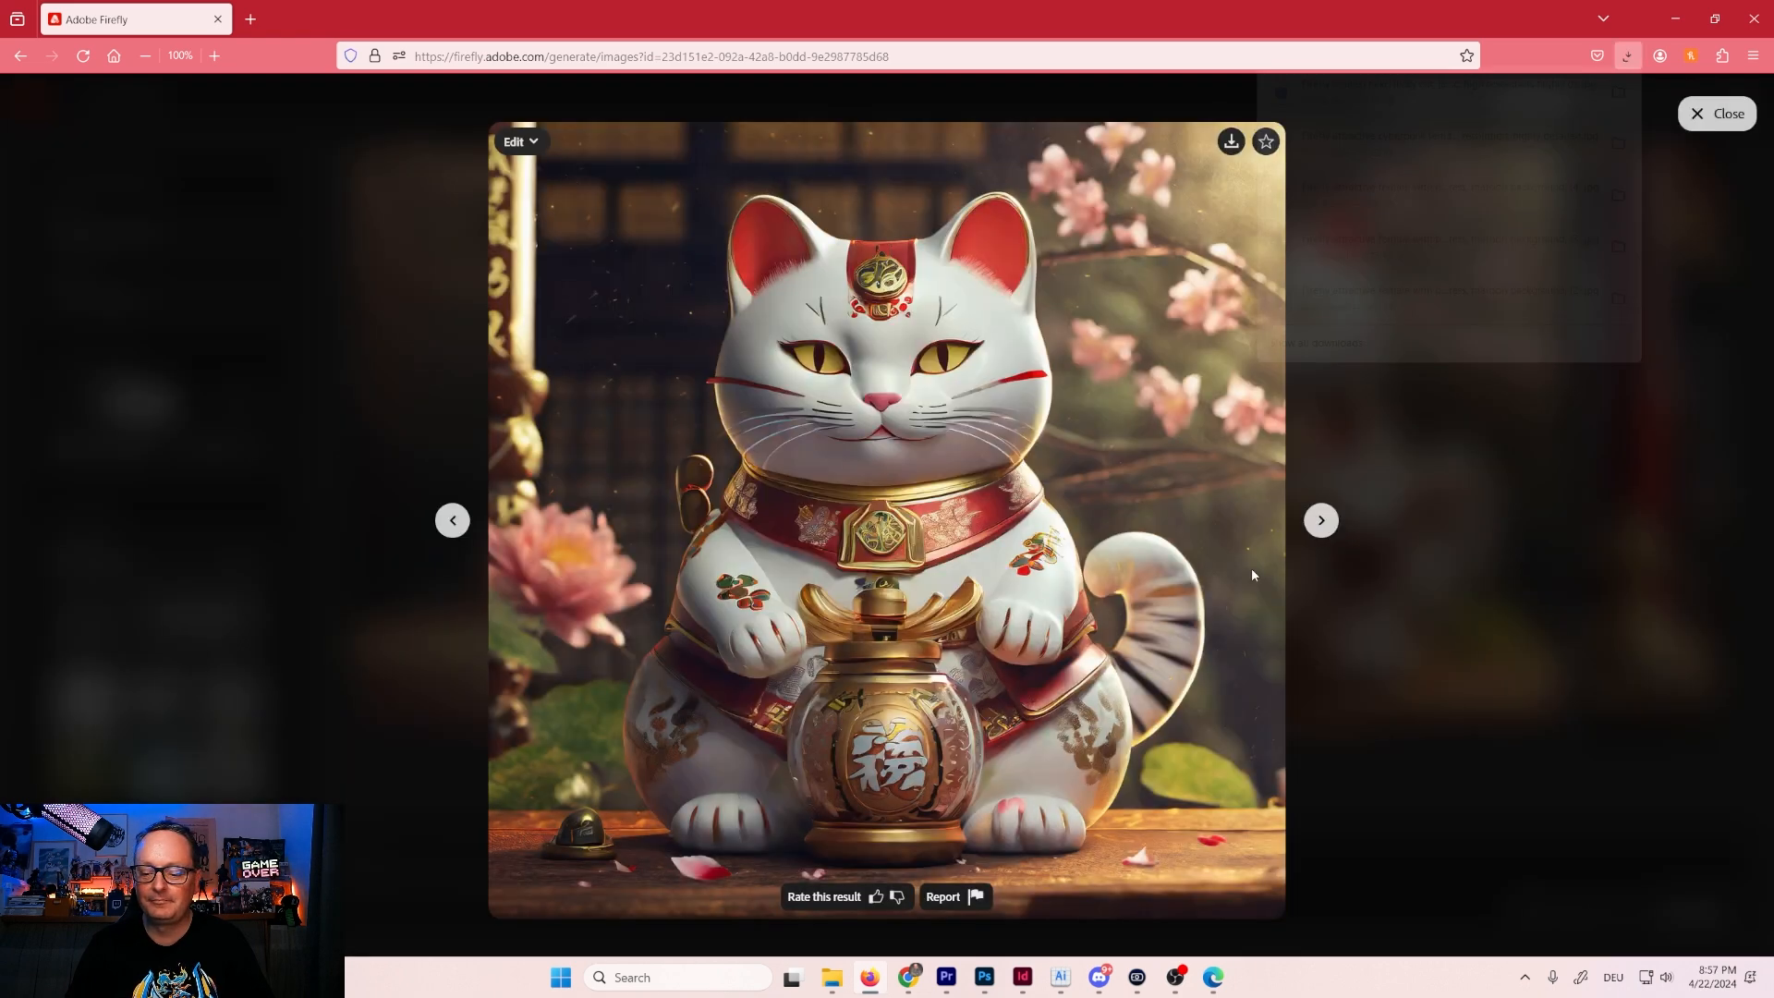
click(1321, 520)
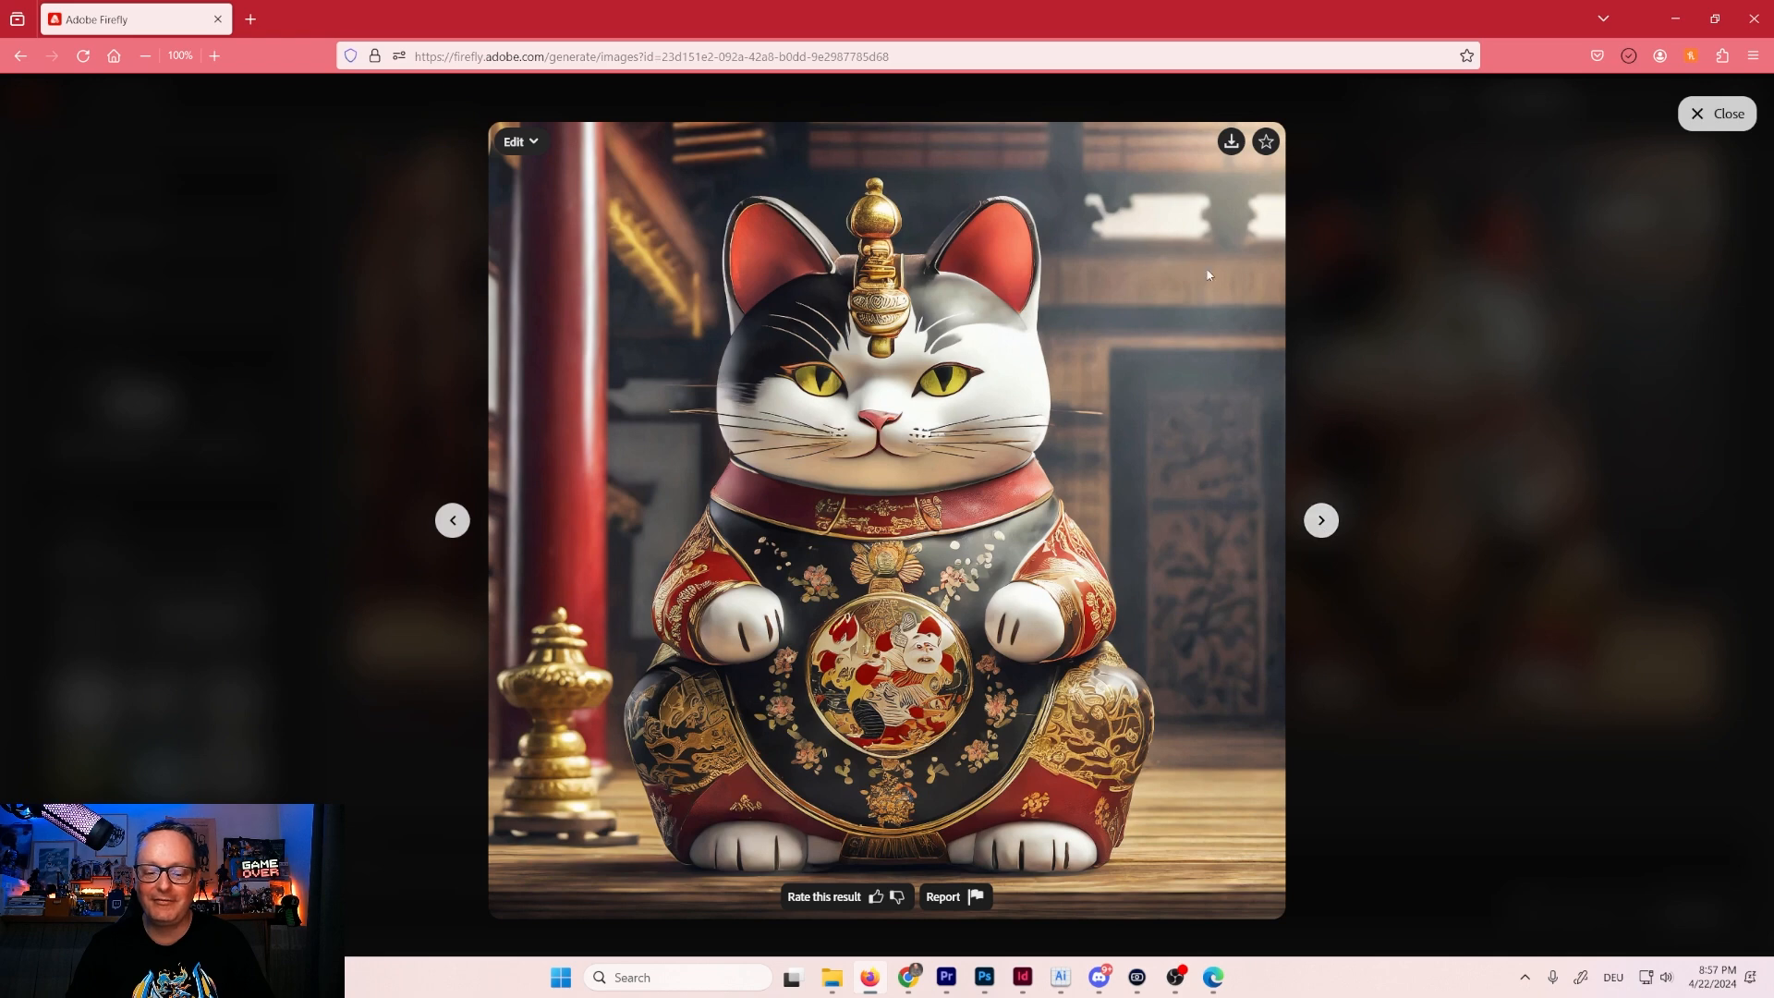
click(1230, 141)
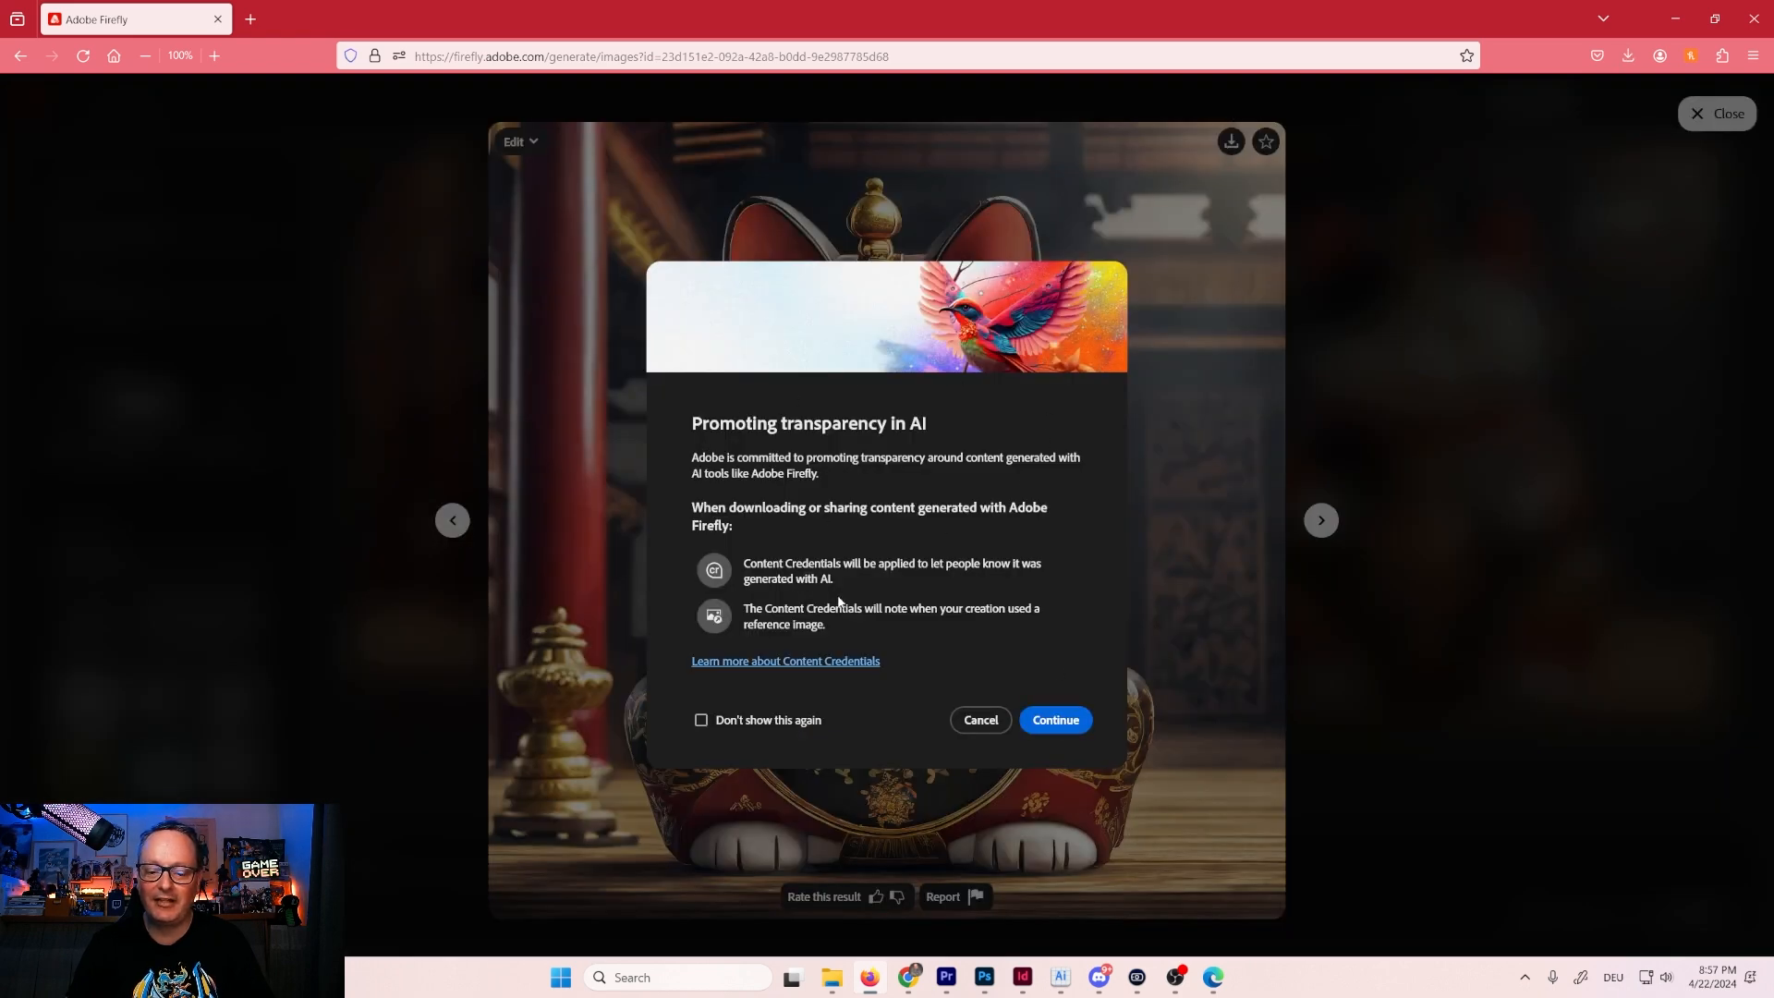
click(1075, 725)
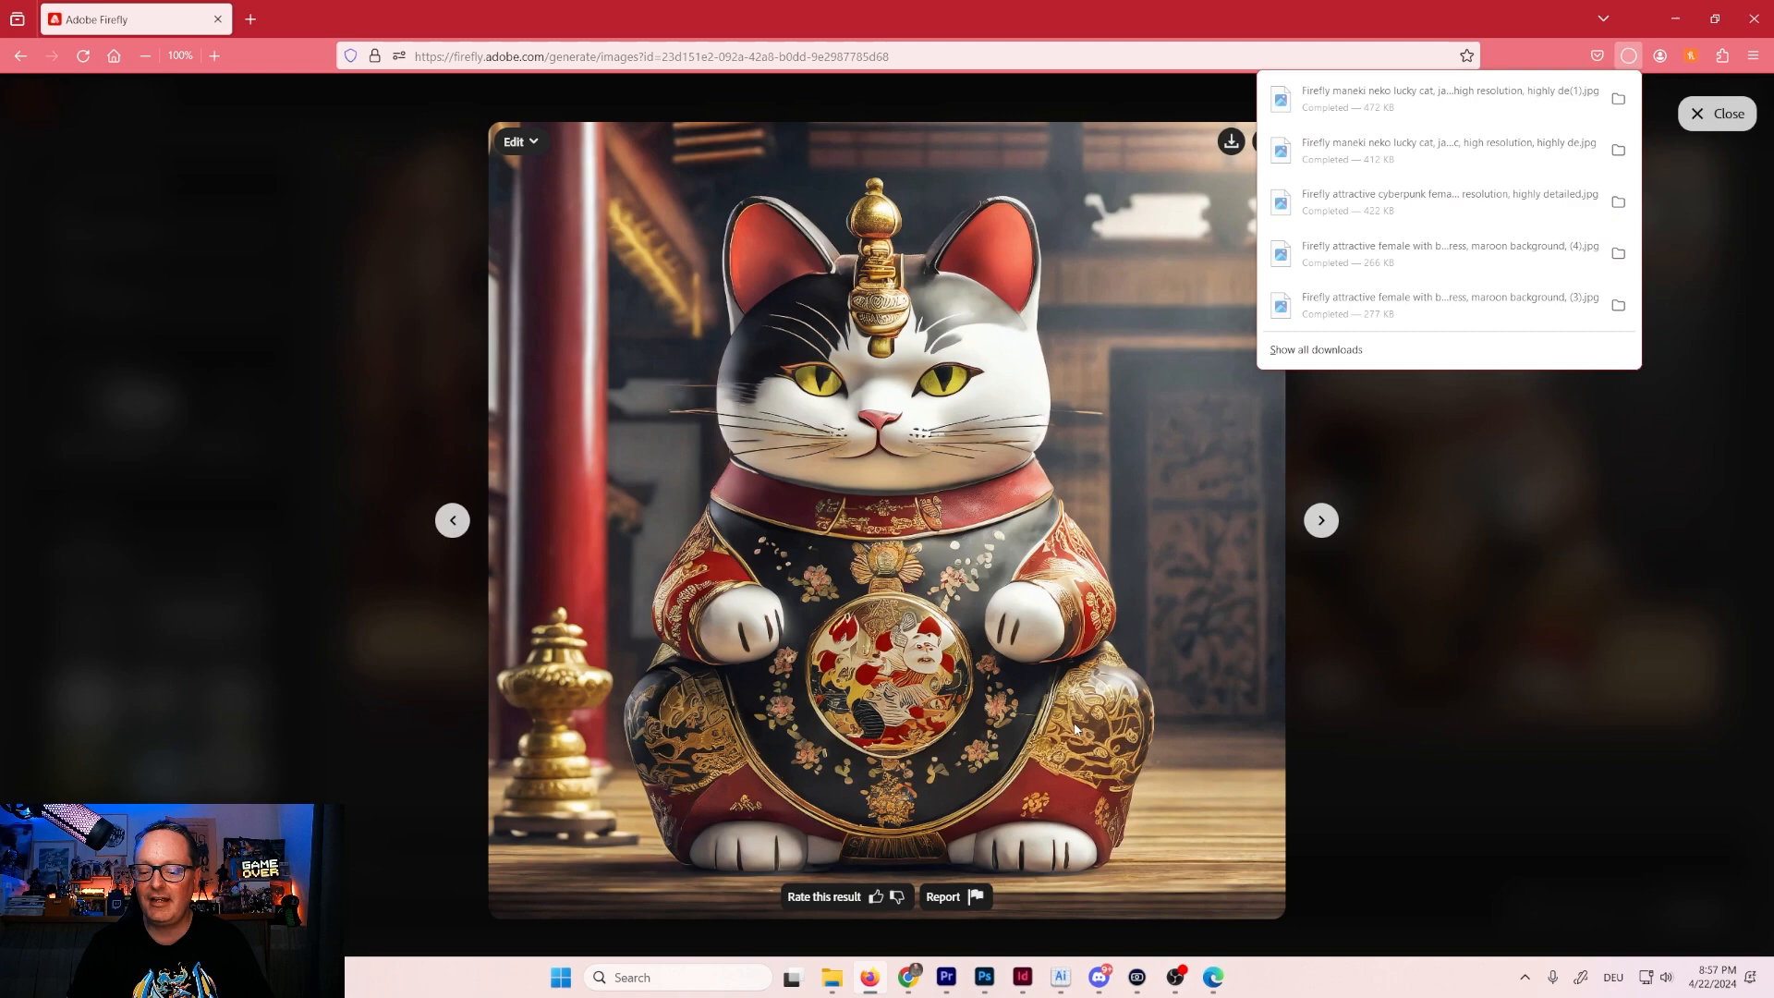
click(1382, 639)
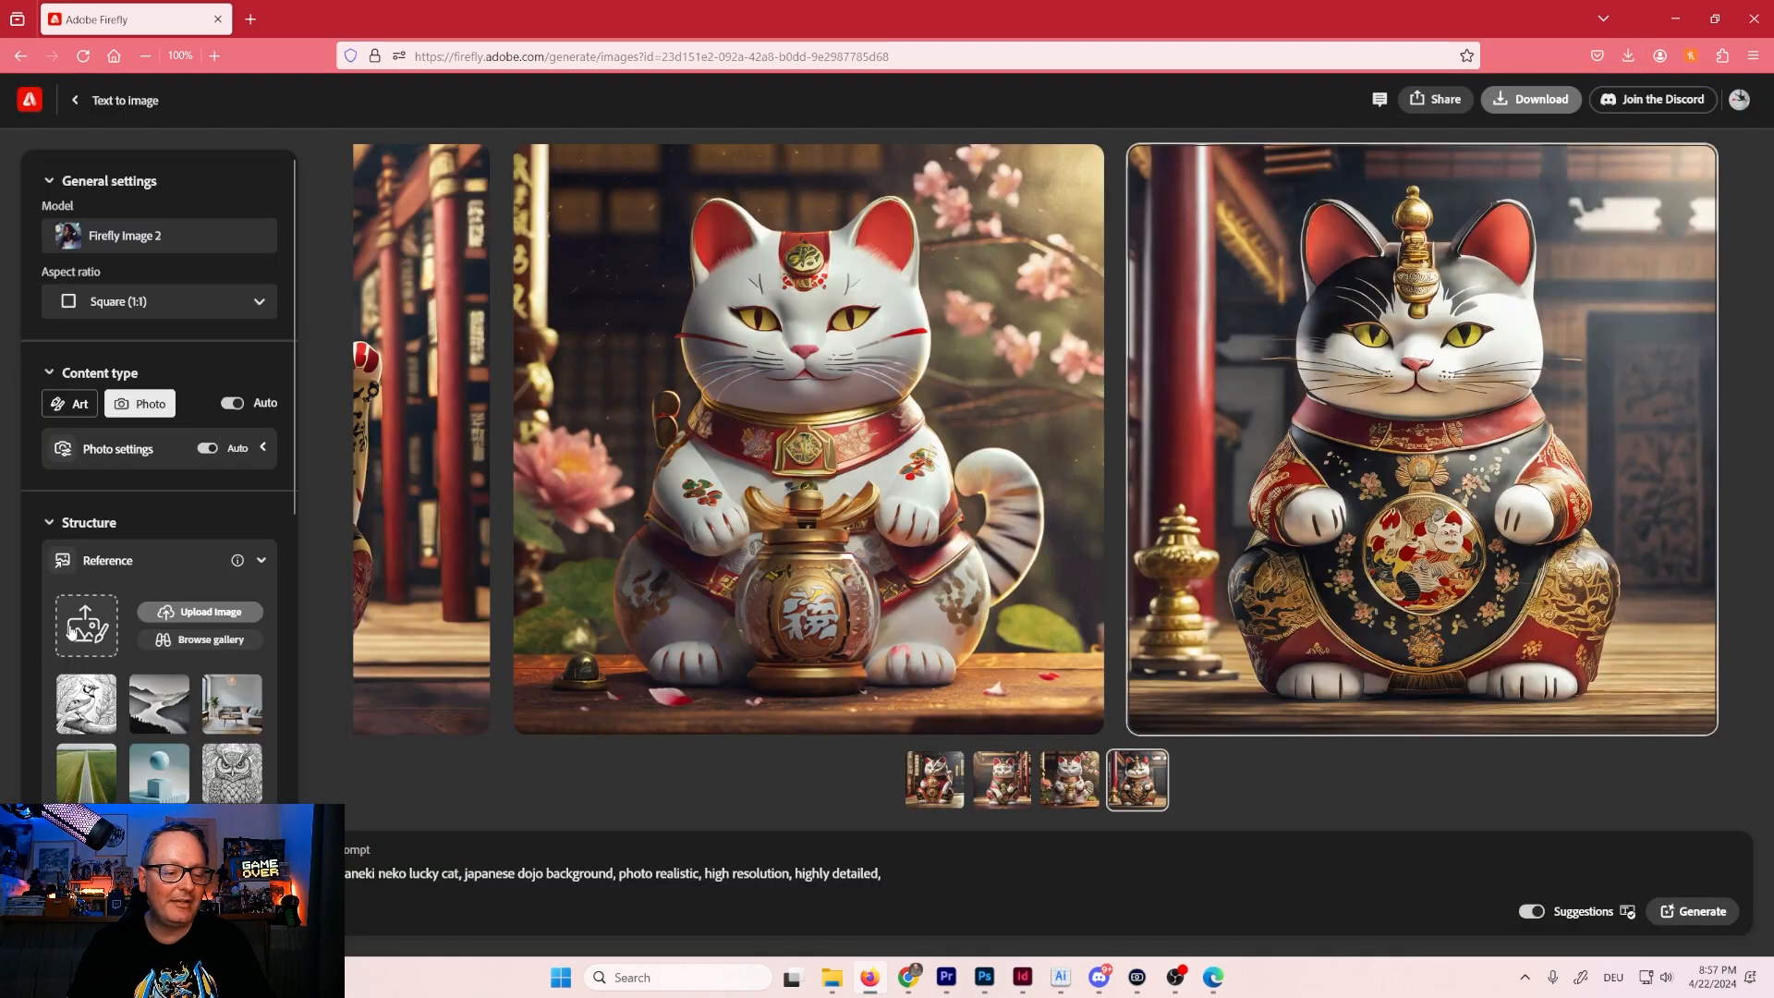
Upload the lucky cat illustration with orange patches from the tet folder as the structure reference and set its strength to the maximum.
click(84, 625)
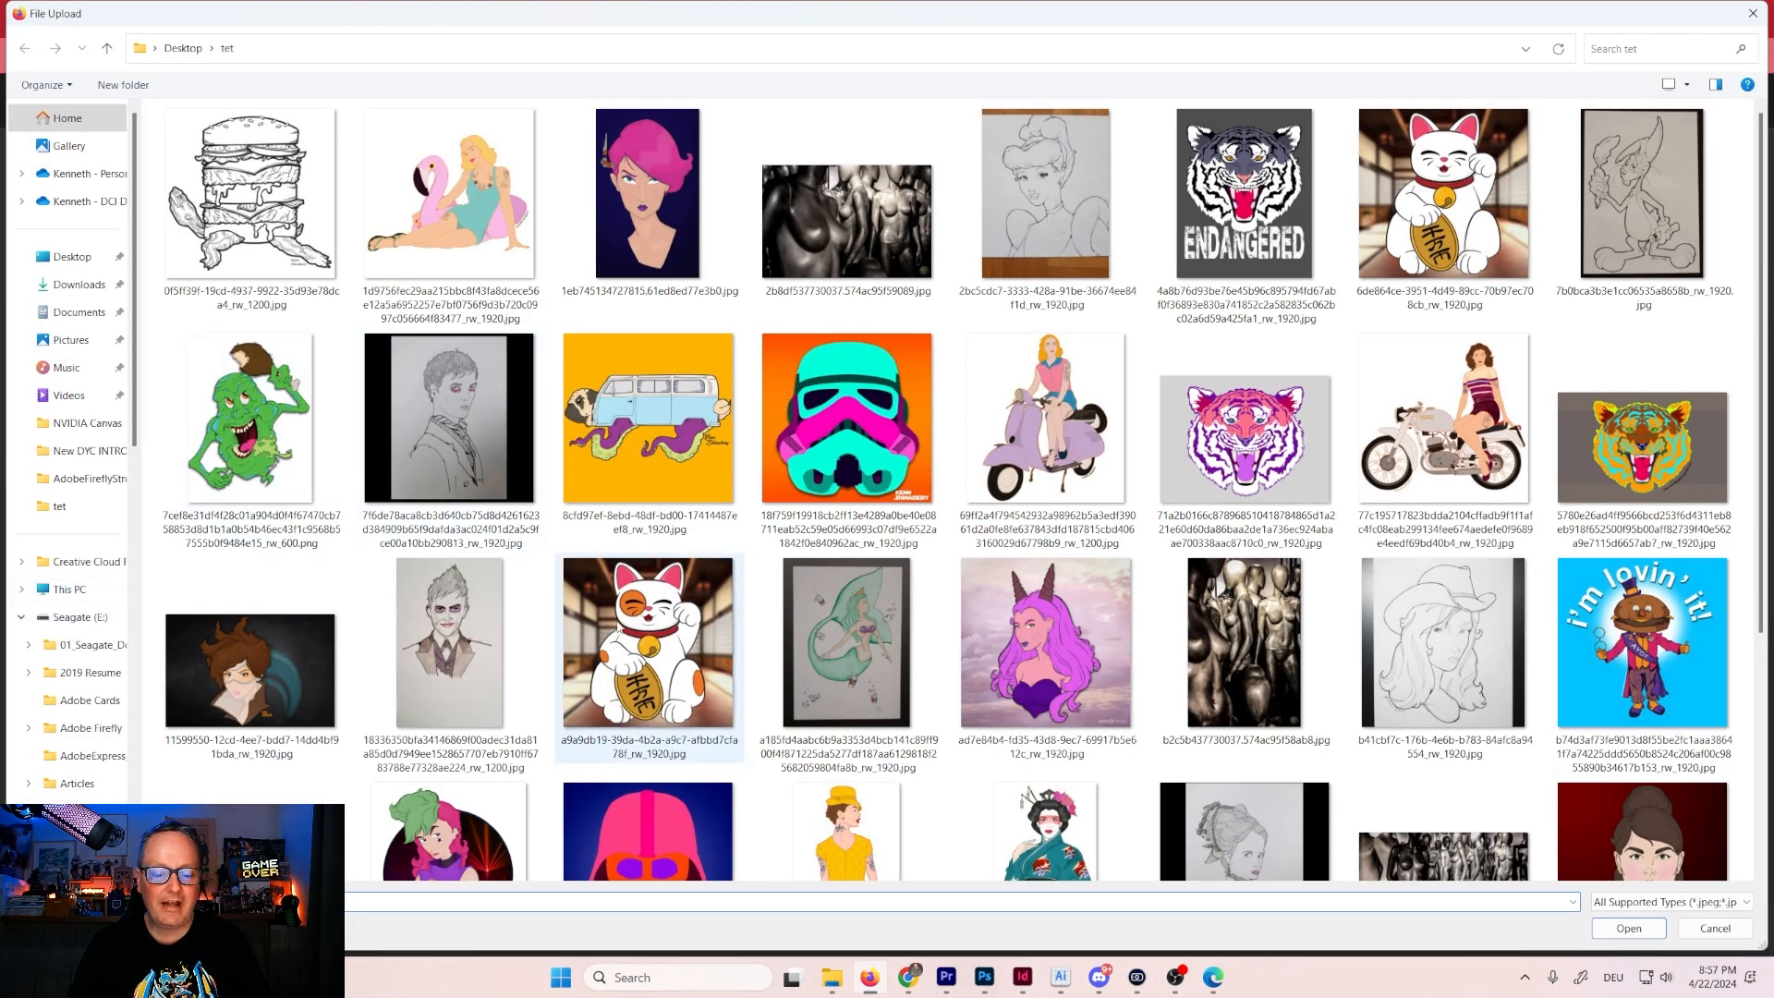
double_click(695, 564)
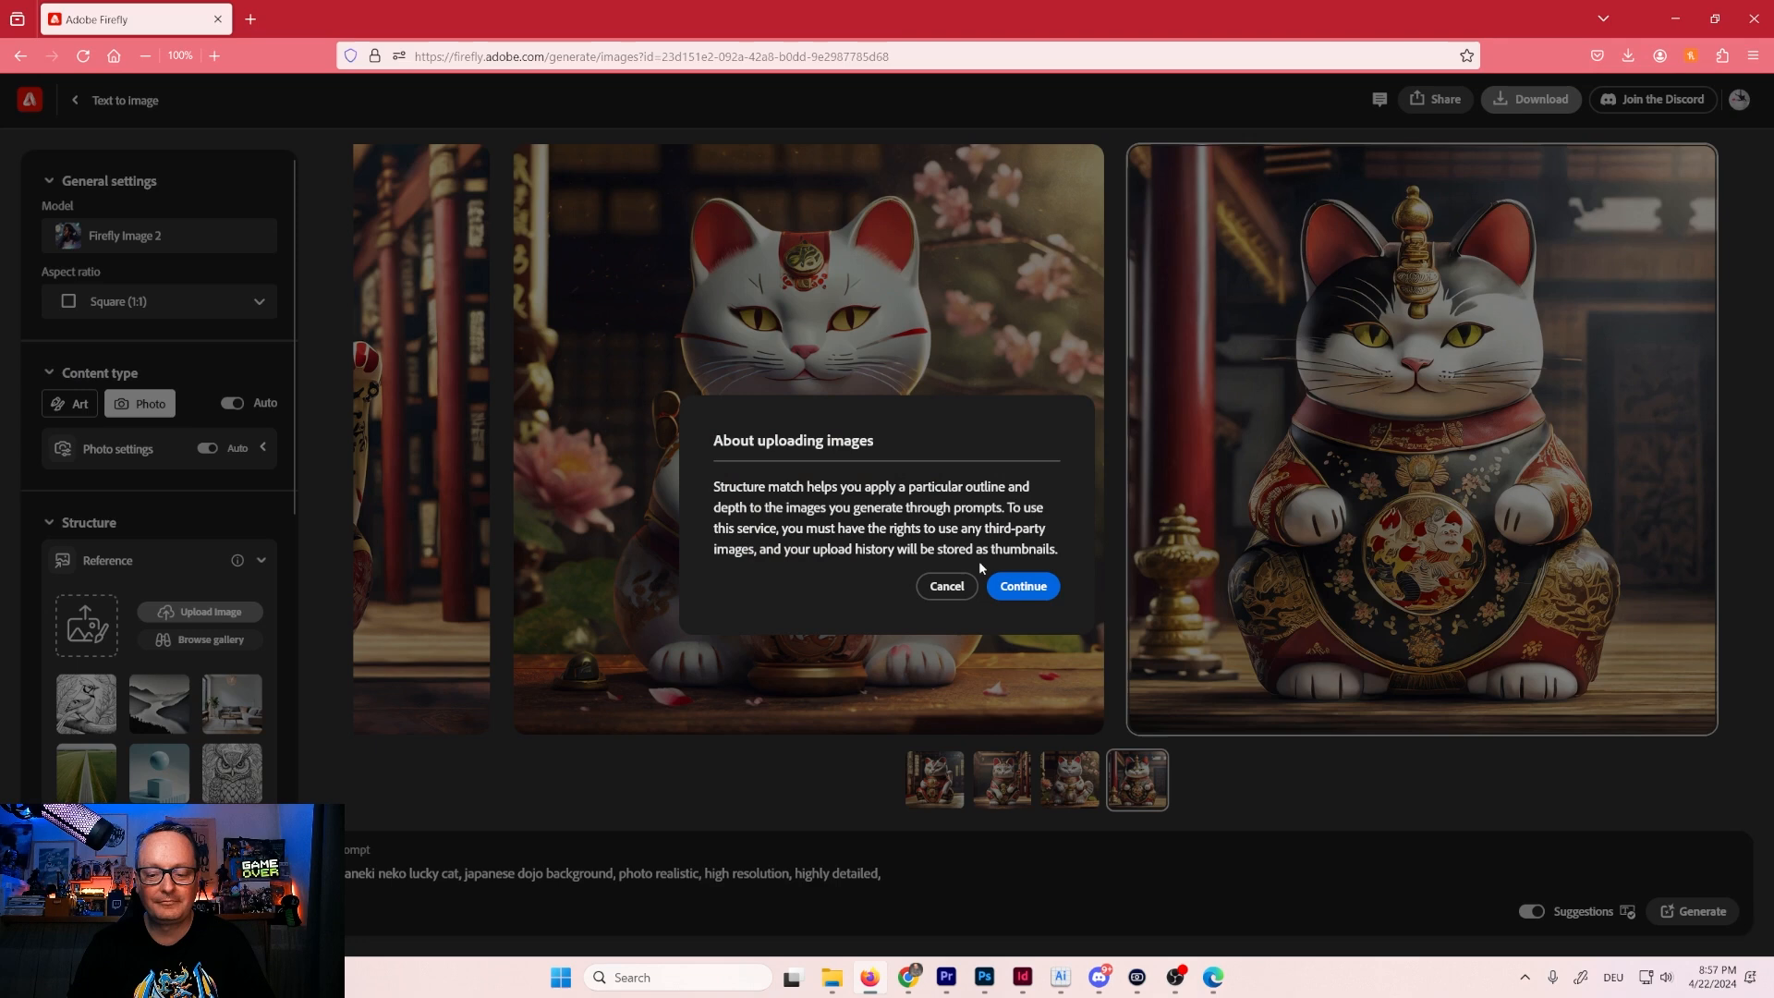
click(1021, 586)
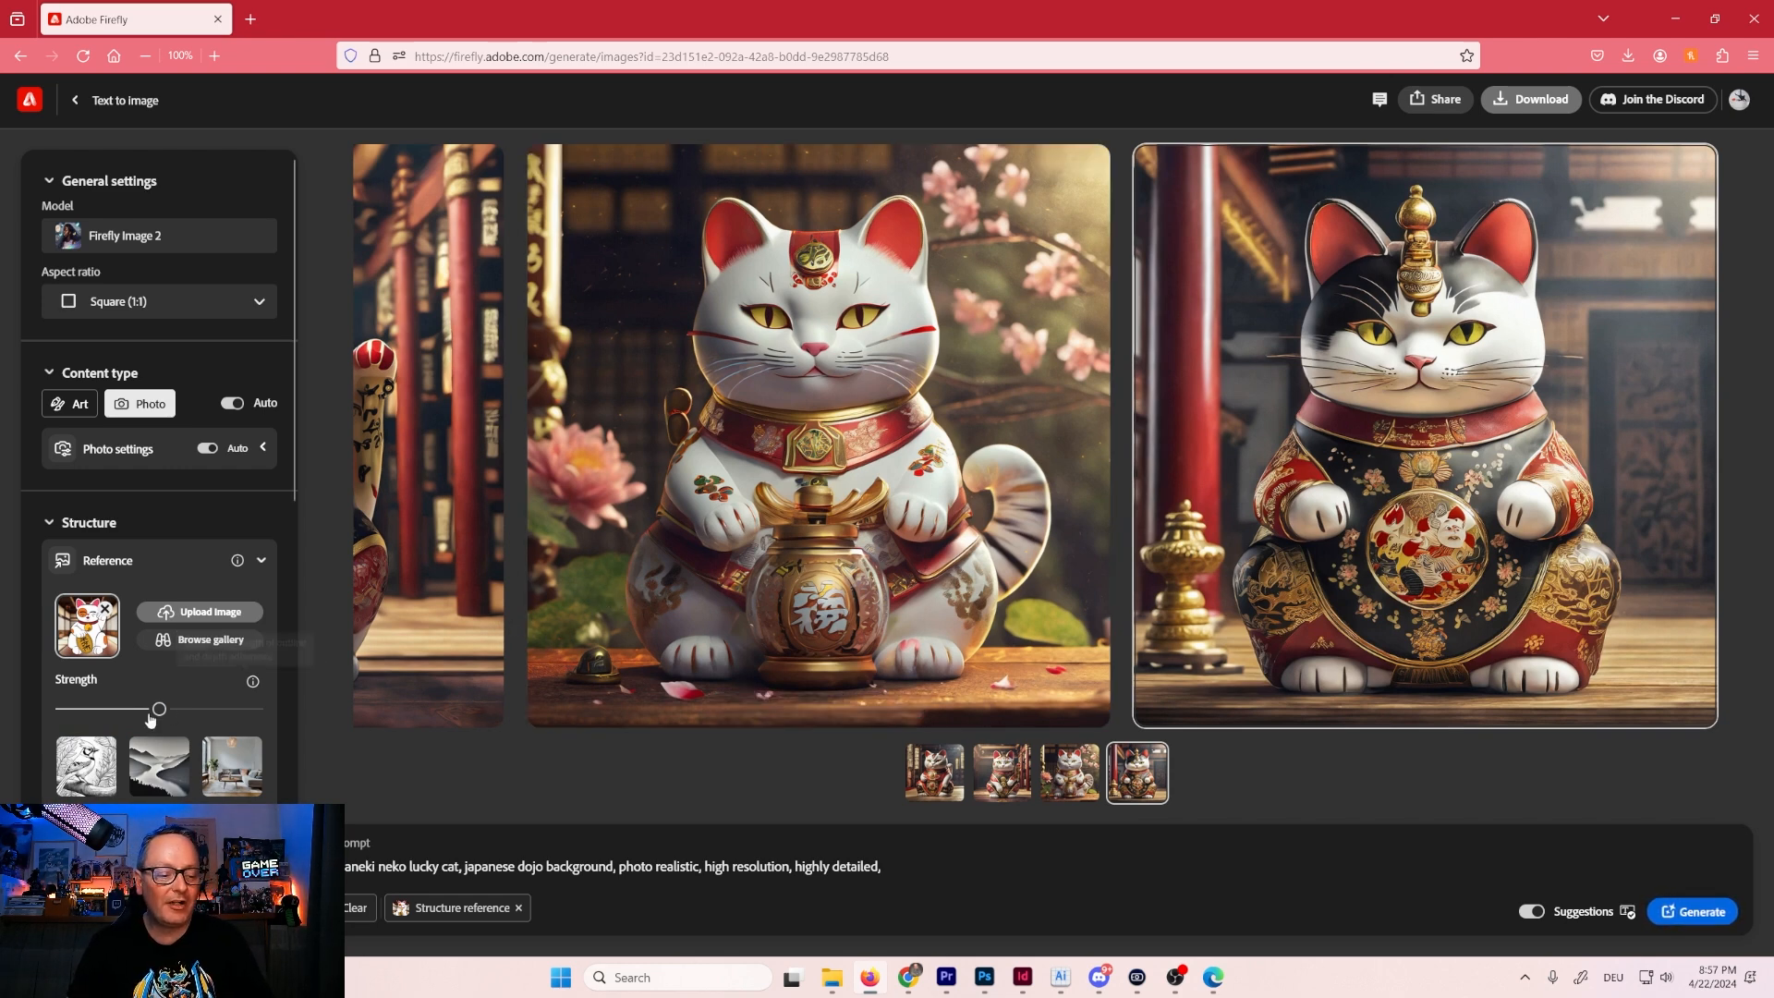
drag(159, 708, 256, 709)
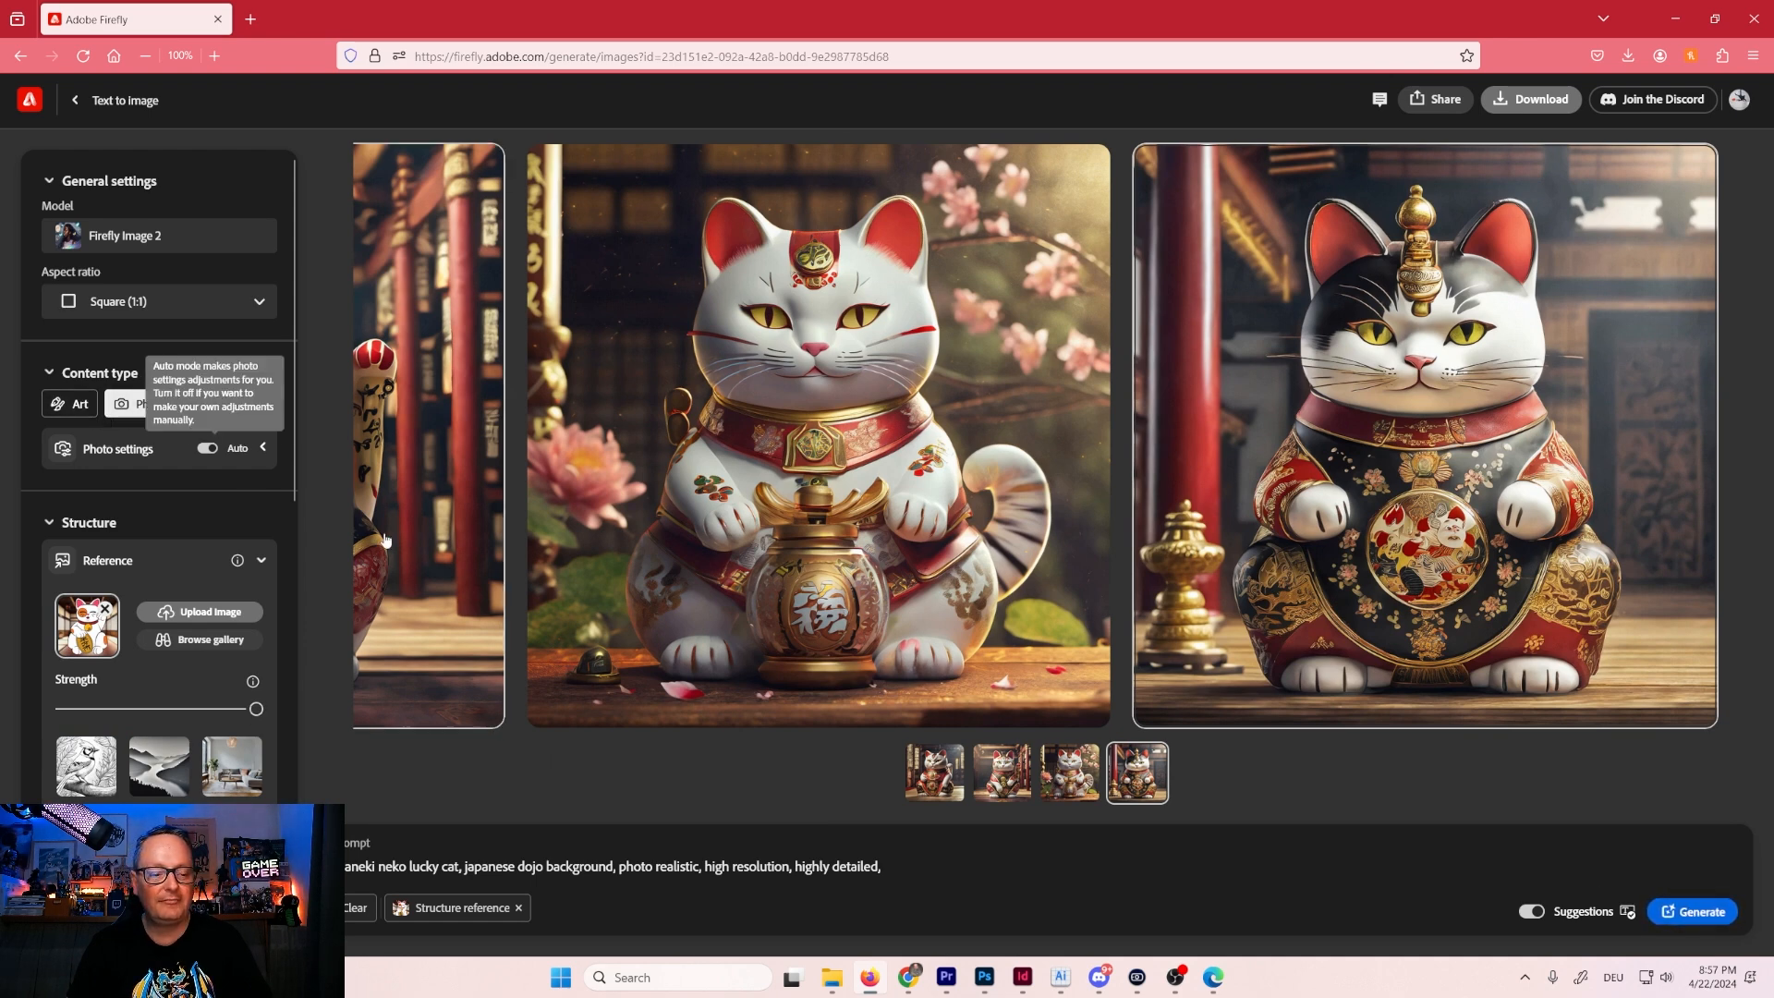
Set the content type to Art, add "3d" to the end of the prompt, and generate the images.
click(69, 404)
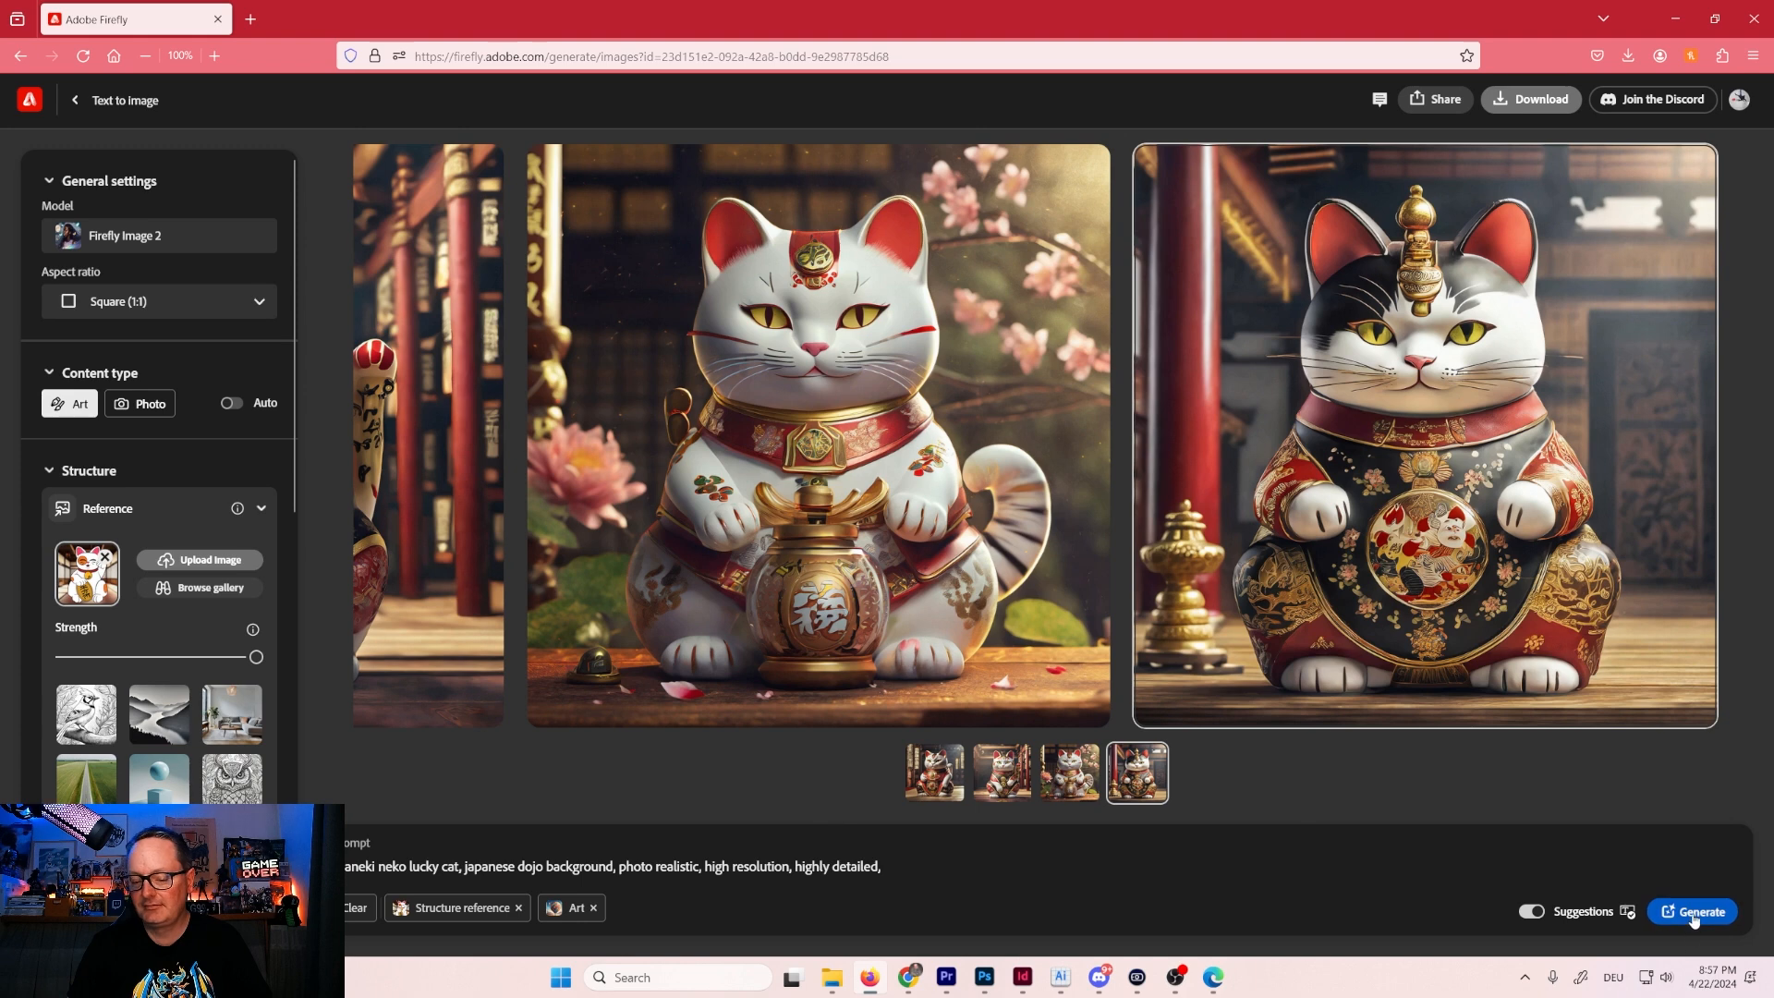
click(900, 867)
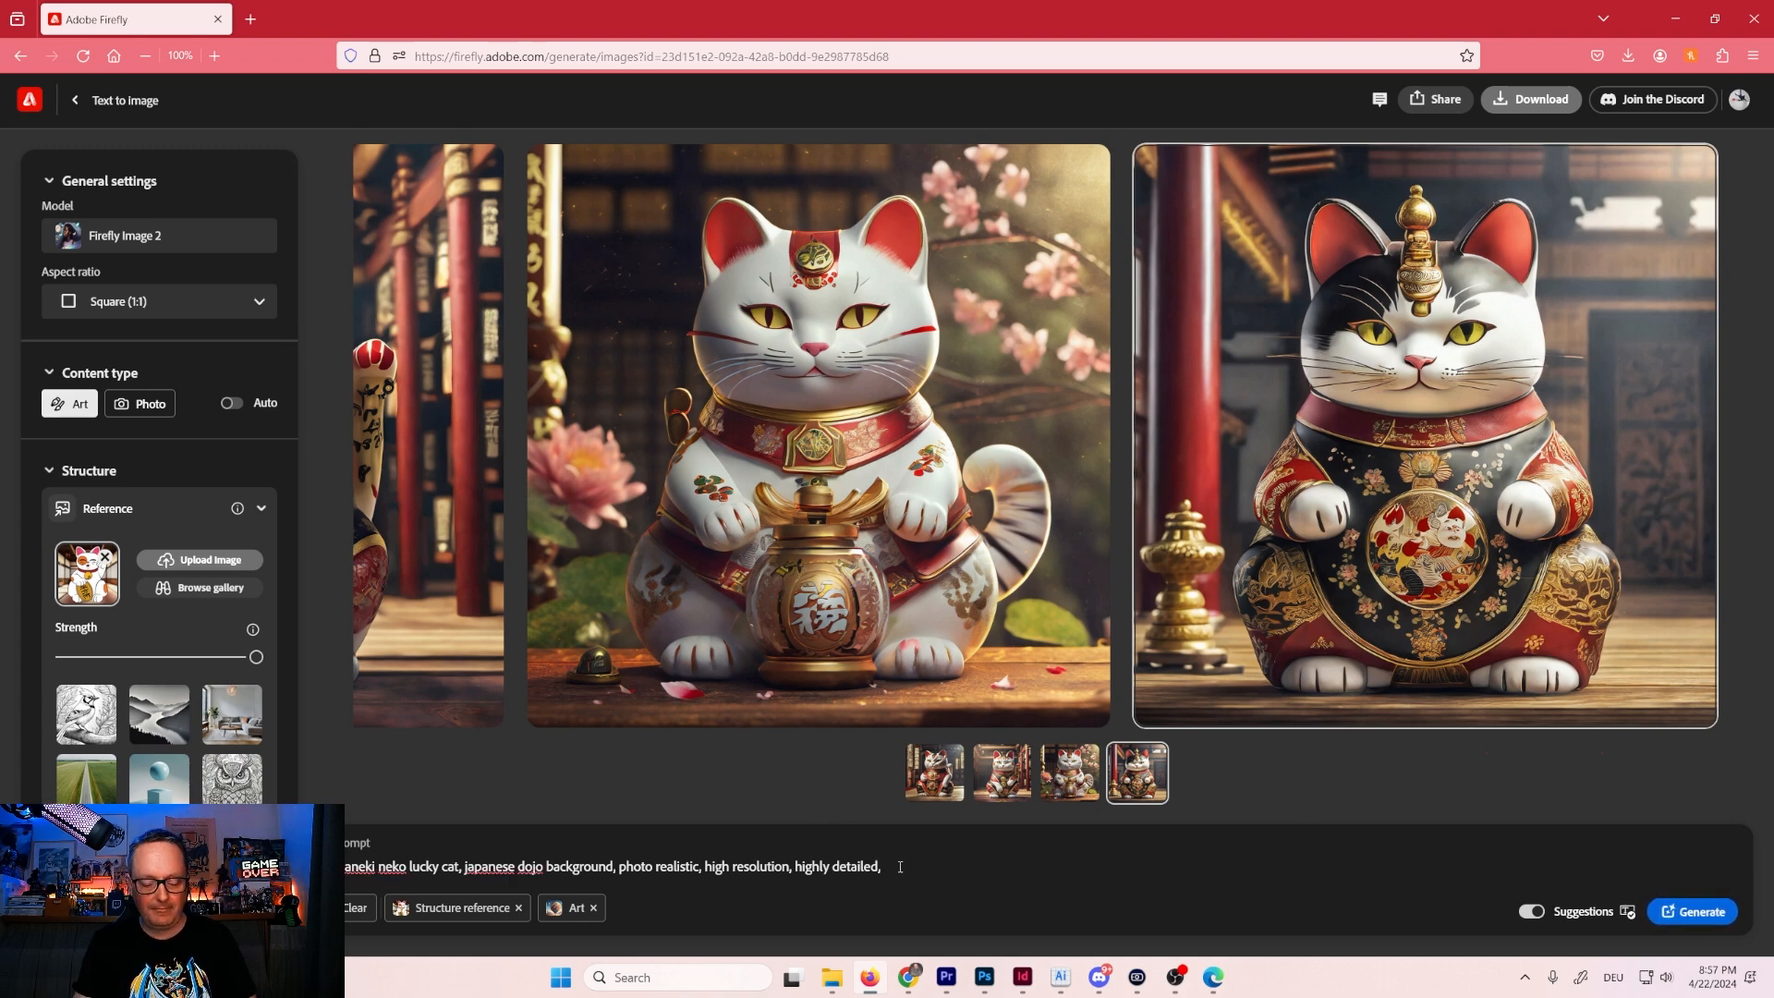
text(3d)
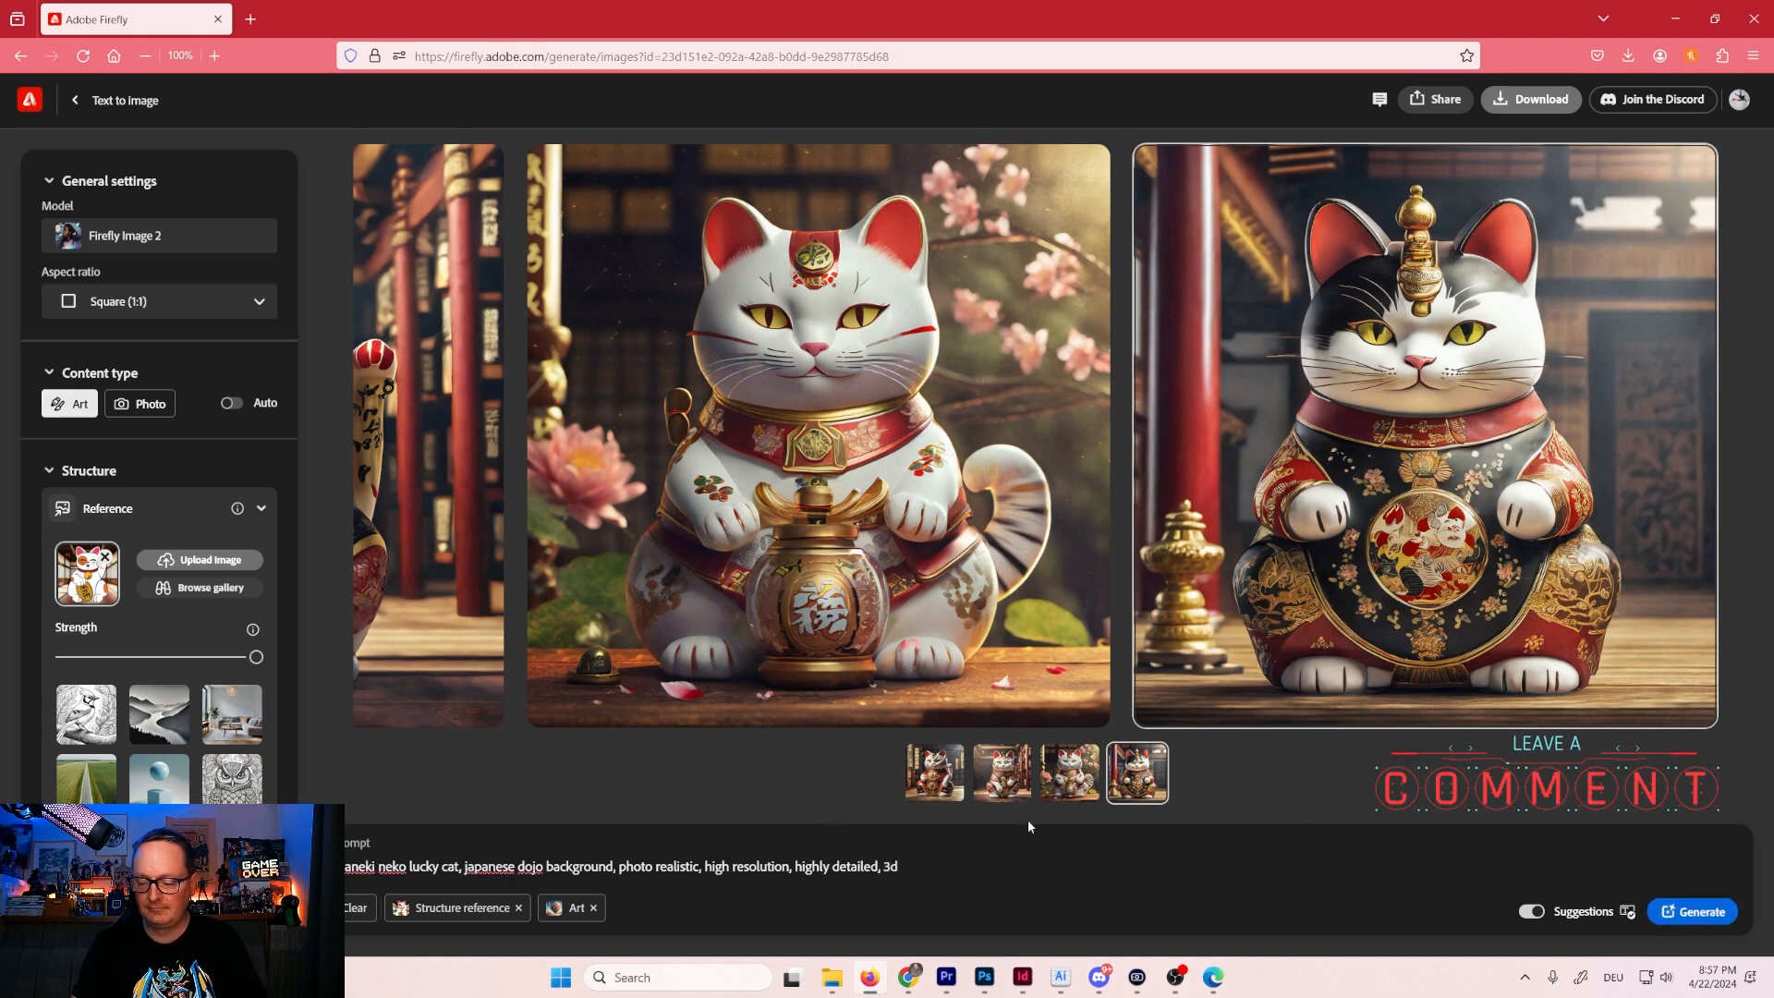
click(1698, 915)
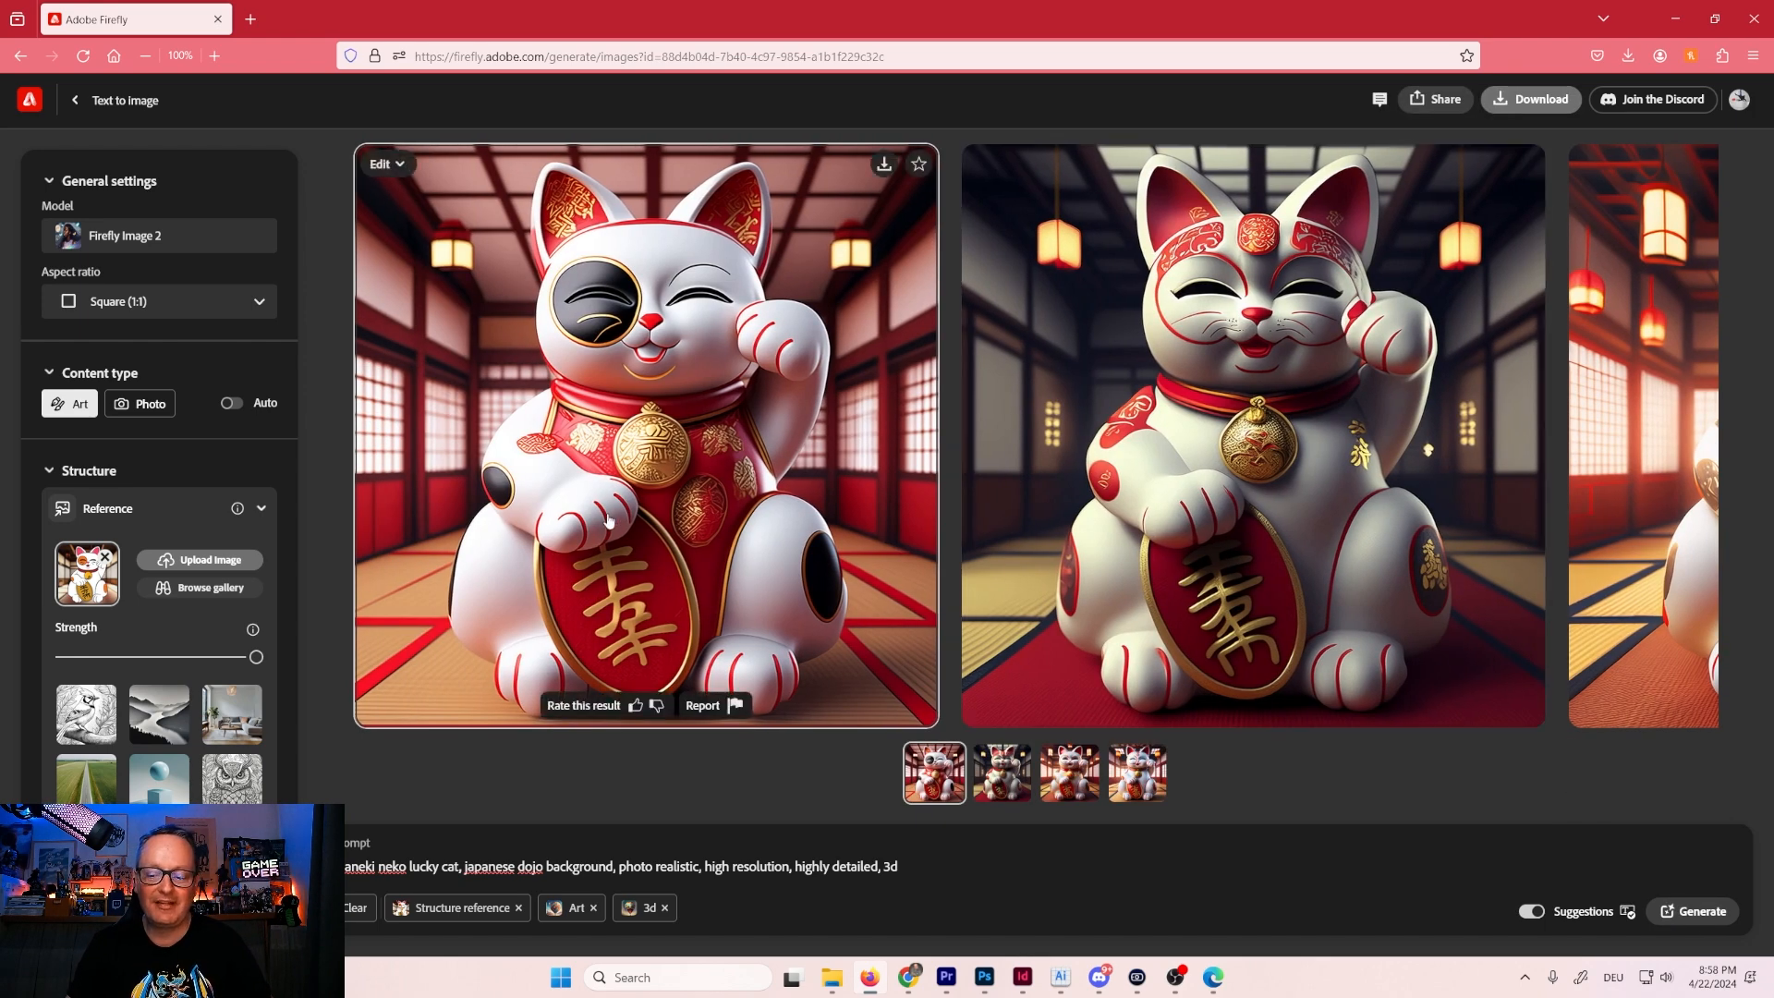
Enlarge the first 3D lucky cat result and download the first and second images.
click(611, 508)
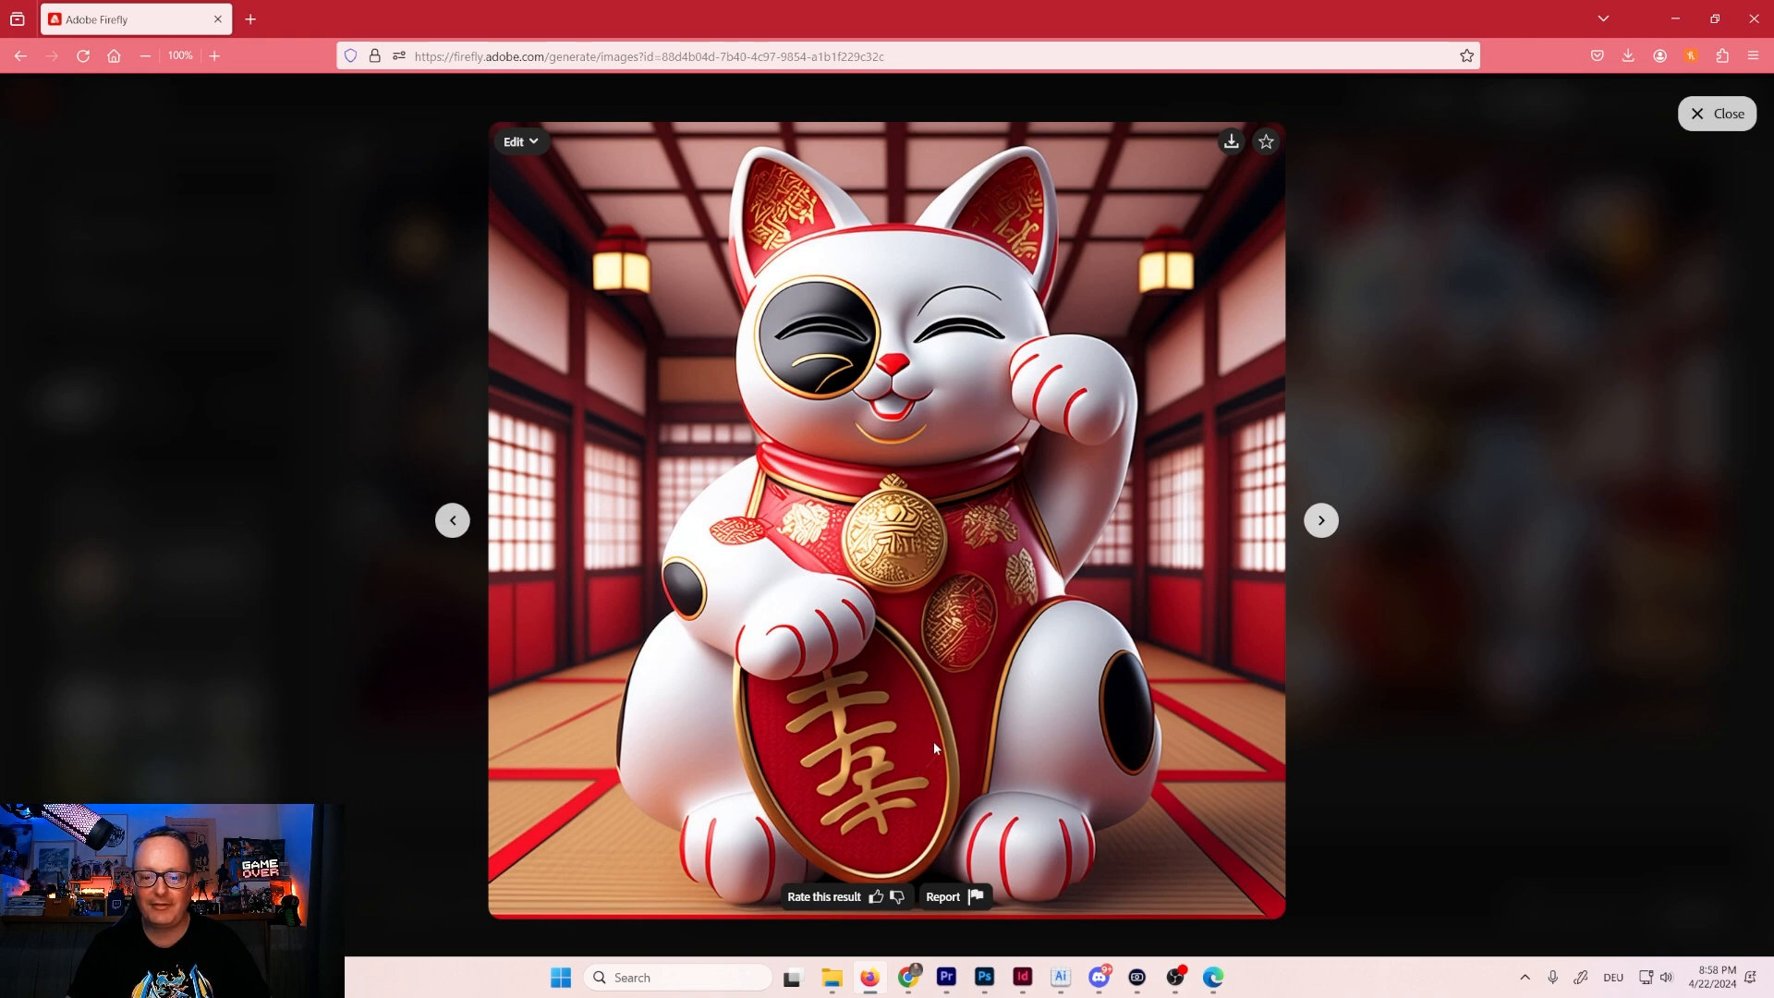
click(1228, 142)
click(1055, 720)
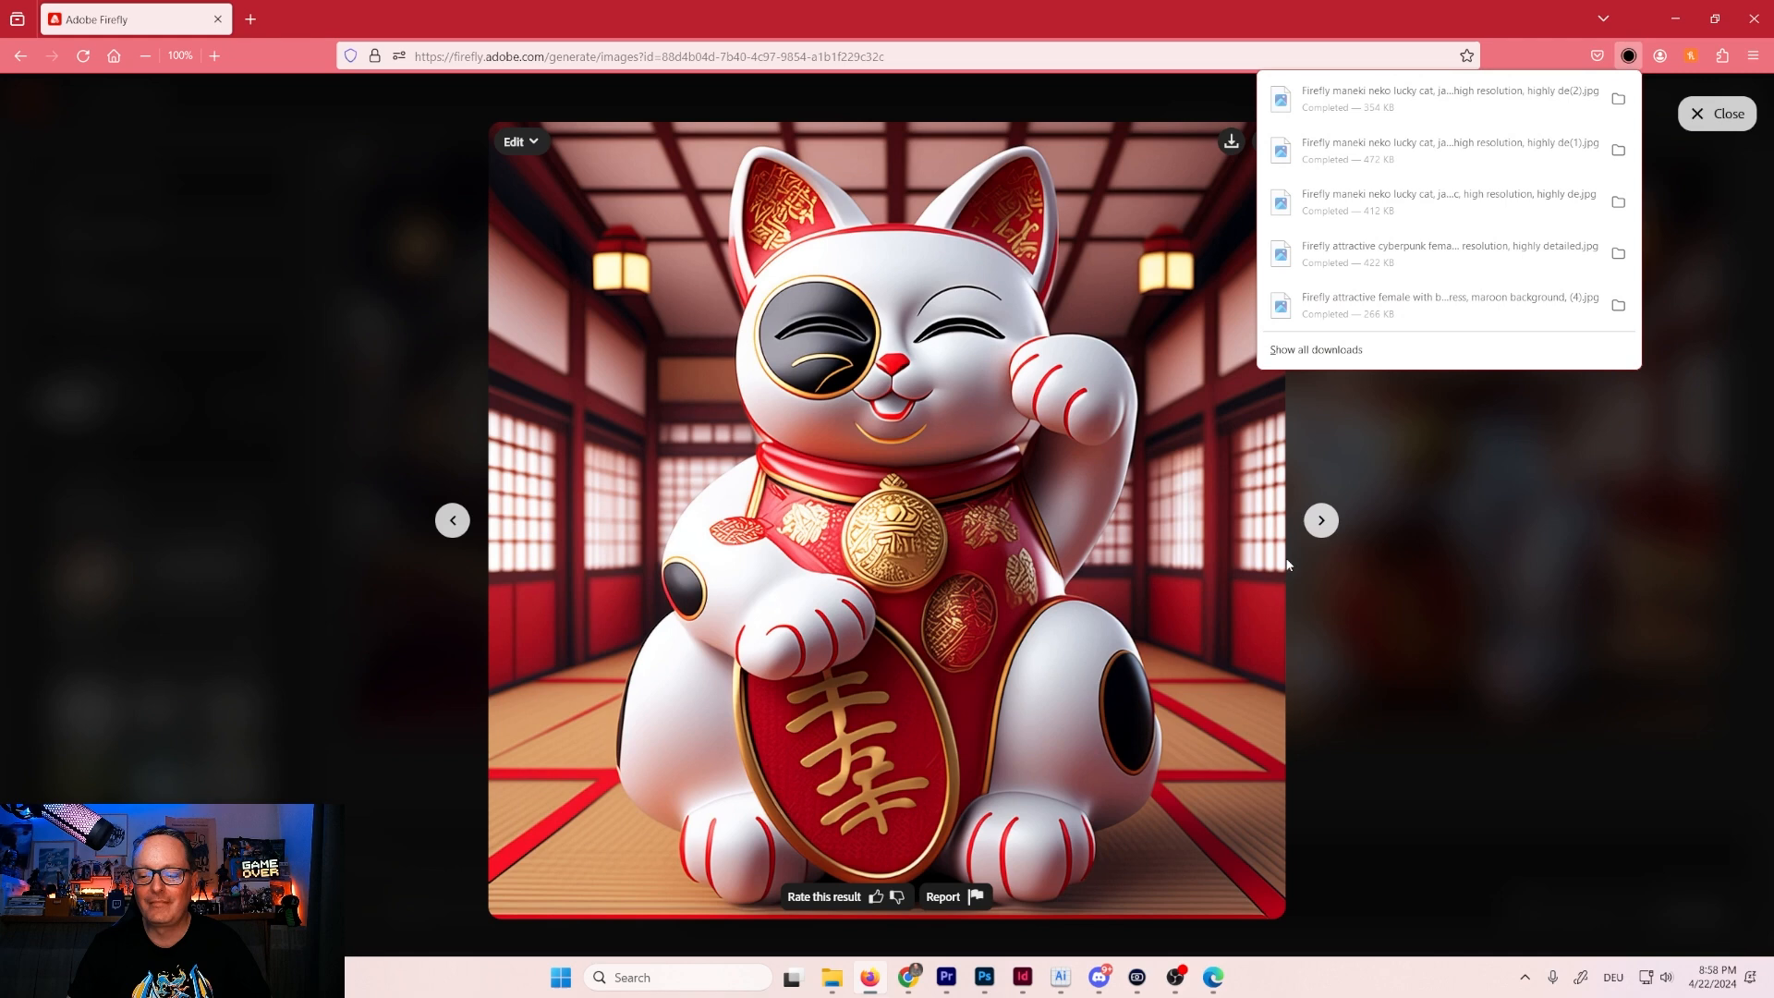
click(1321, 521)
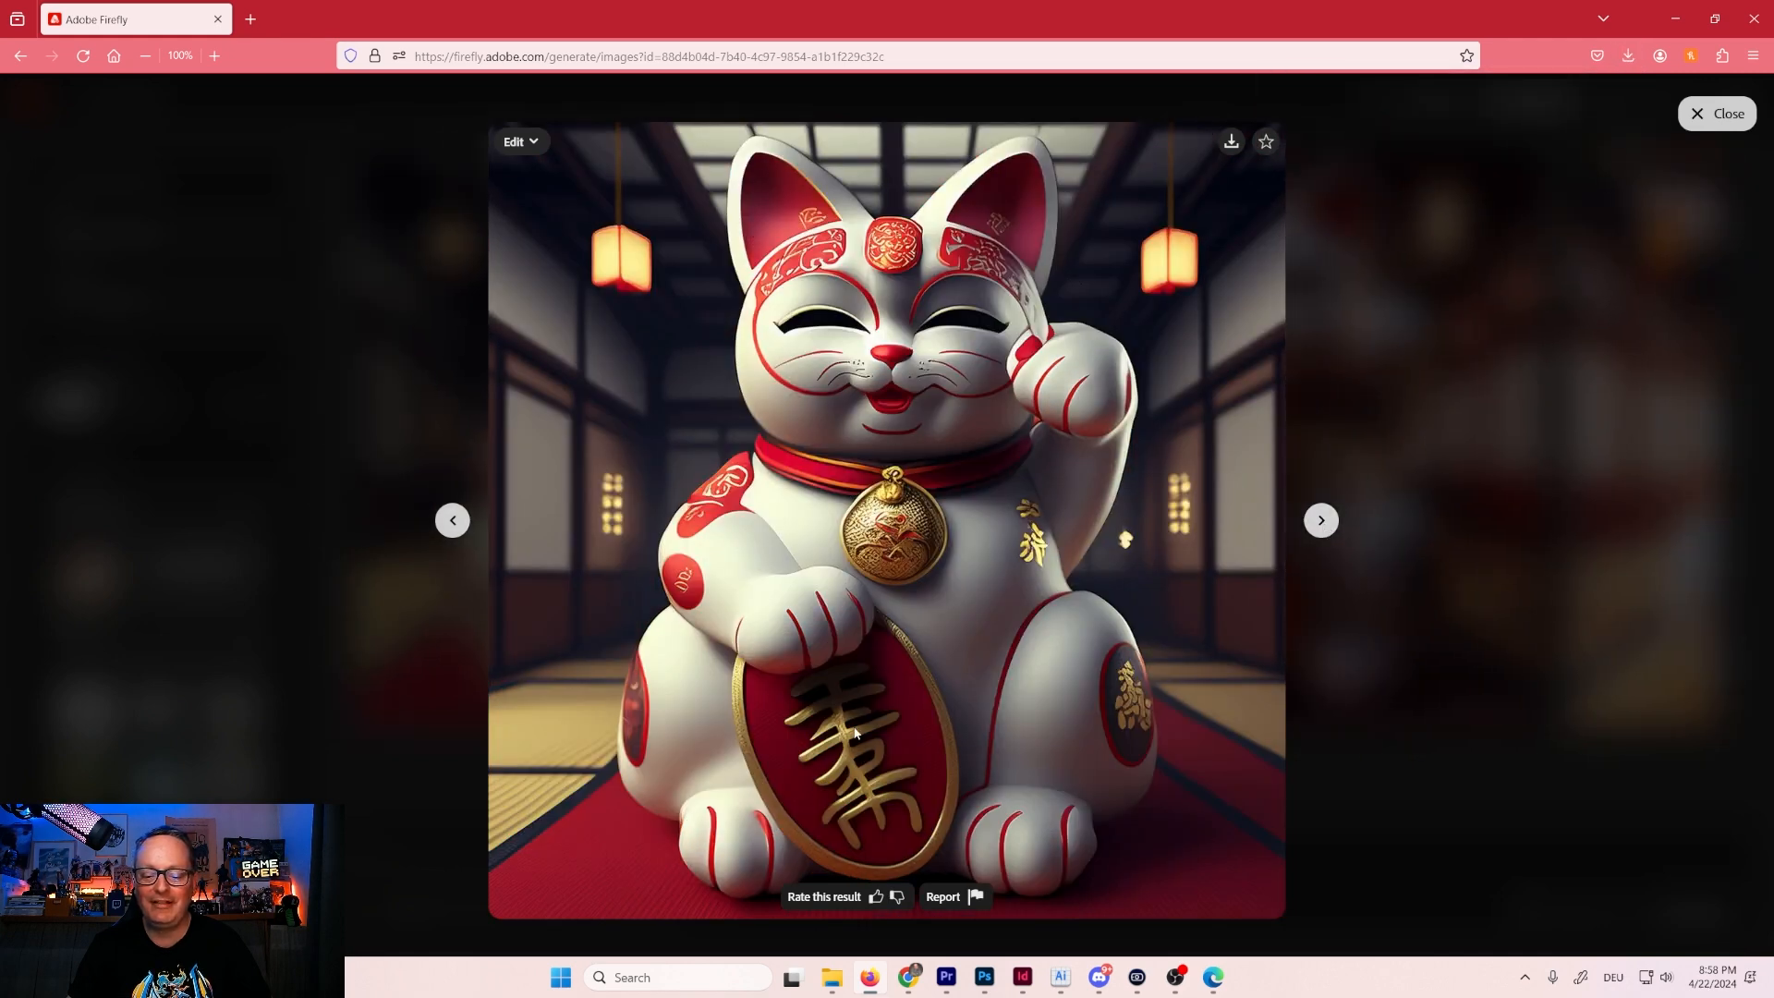
click(1228, 143)
click(1055, 721)
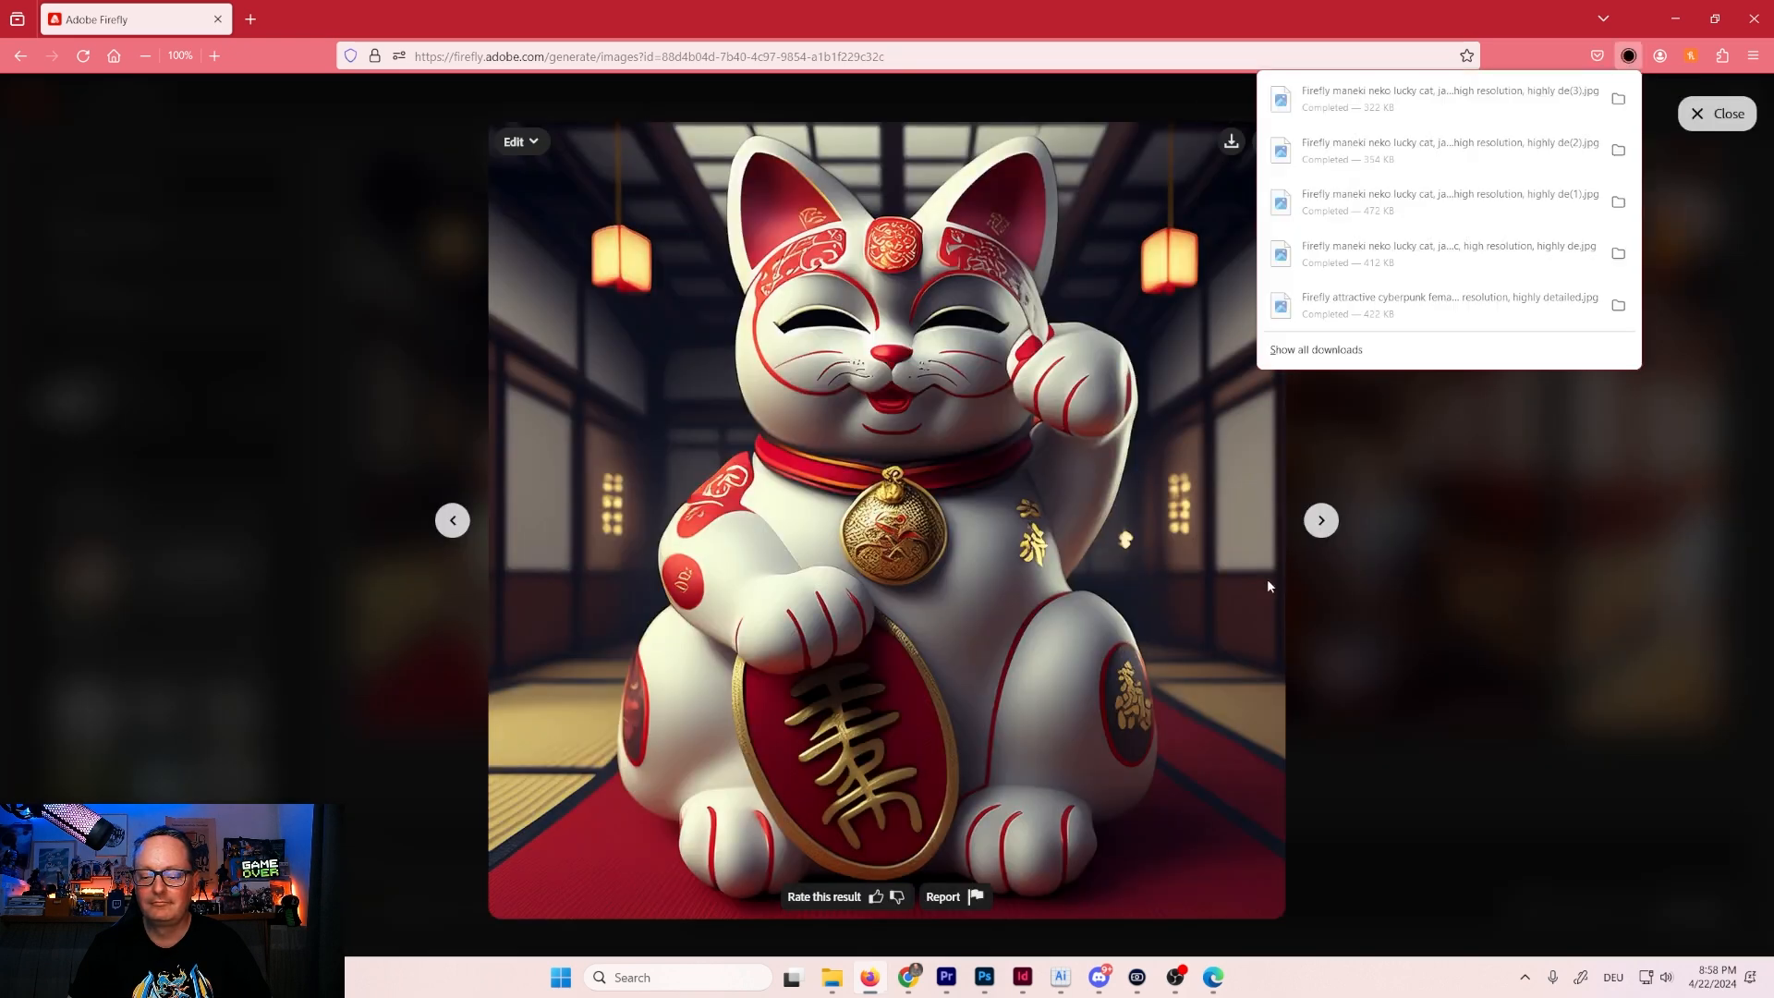
Download the third 3D lucky cat image, view the fourth one, and close the enlarged view.
click(1320, 525)
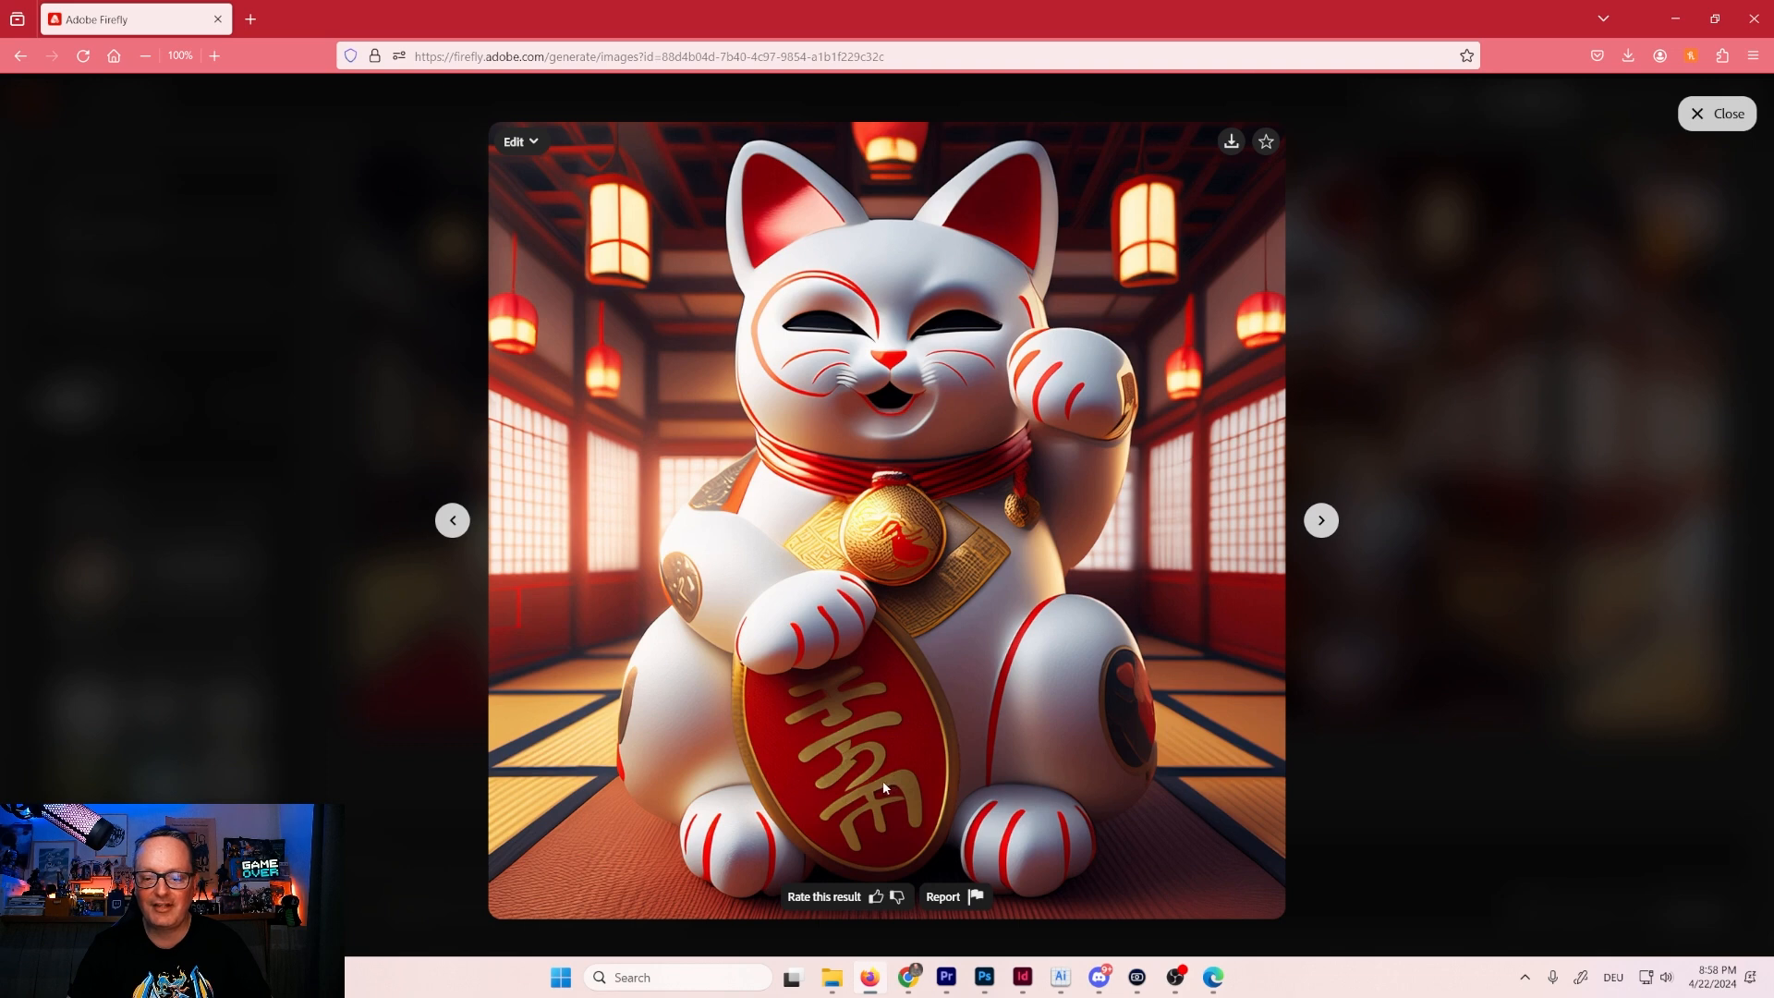
click(1225, 146)
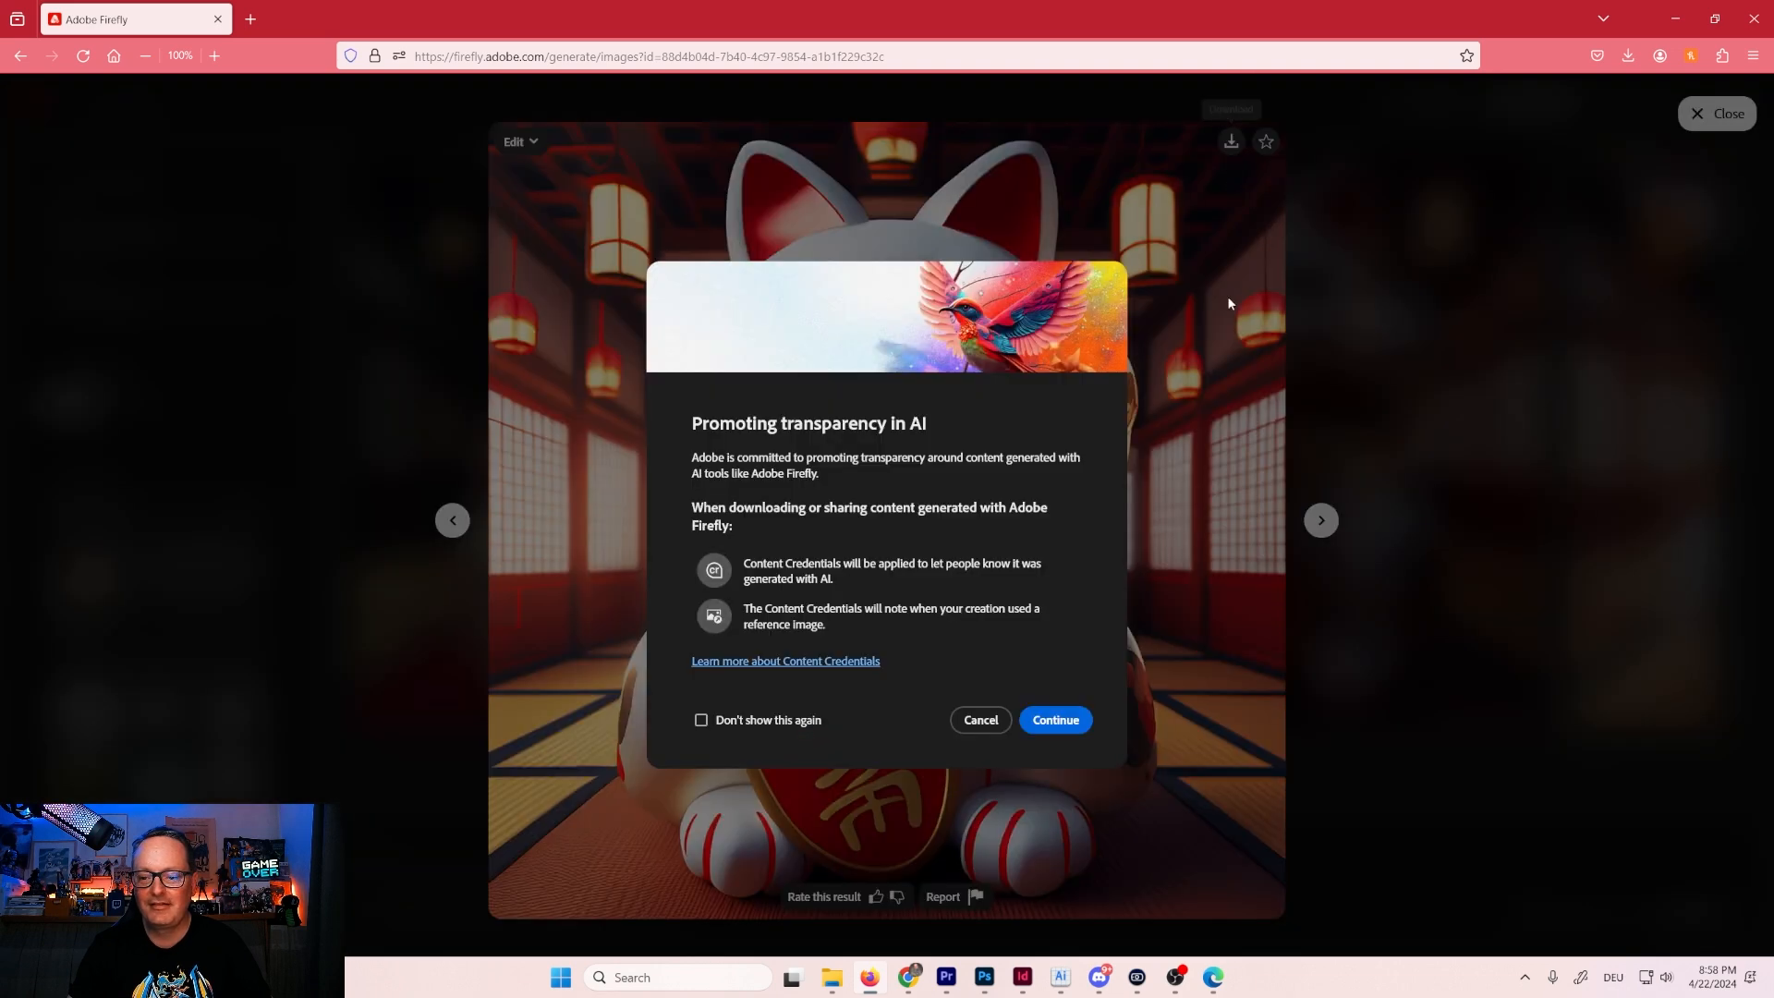
click(1061, 724)
click(1321, 521)
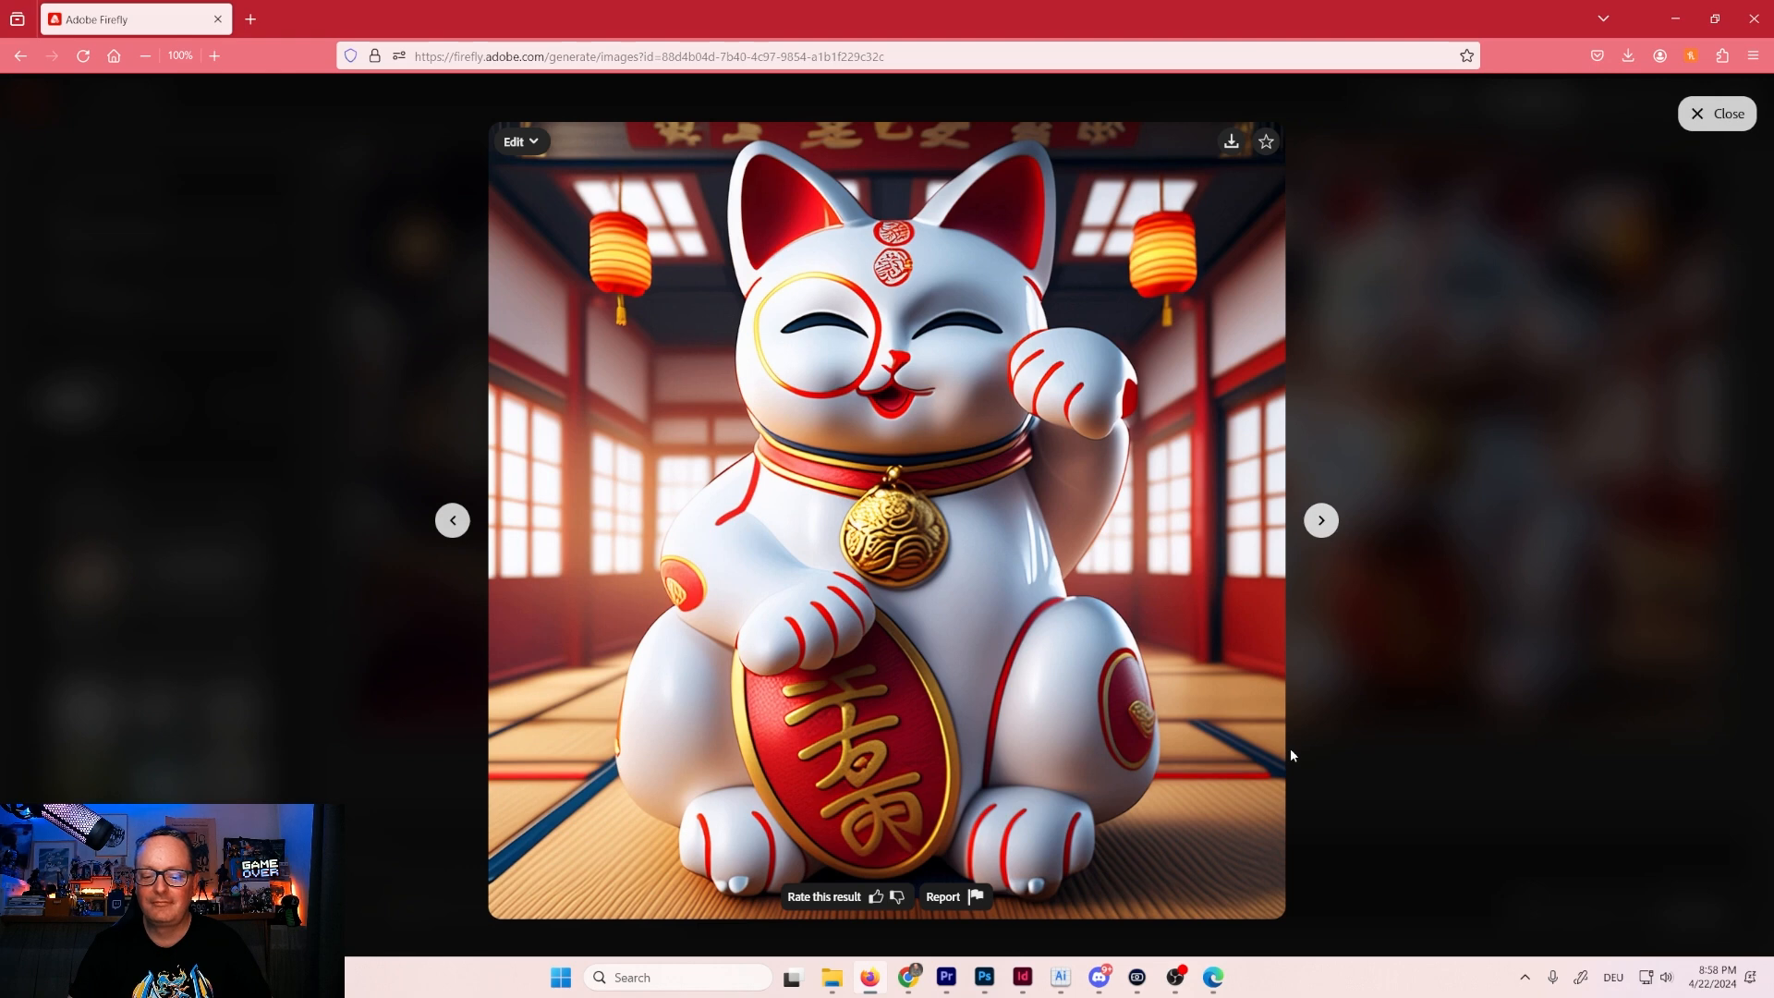
click(1516, 739)
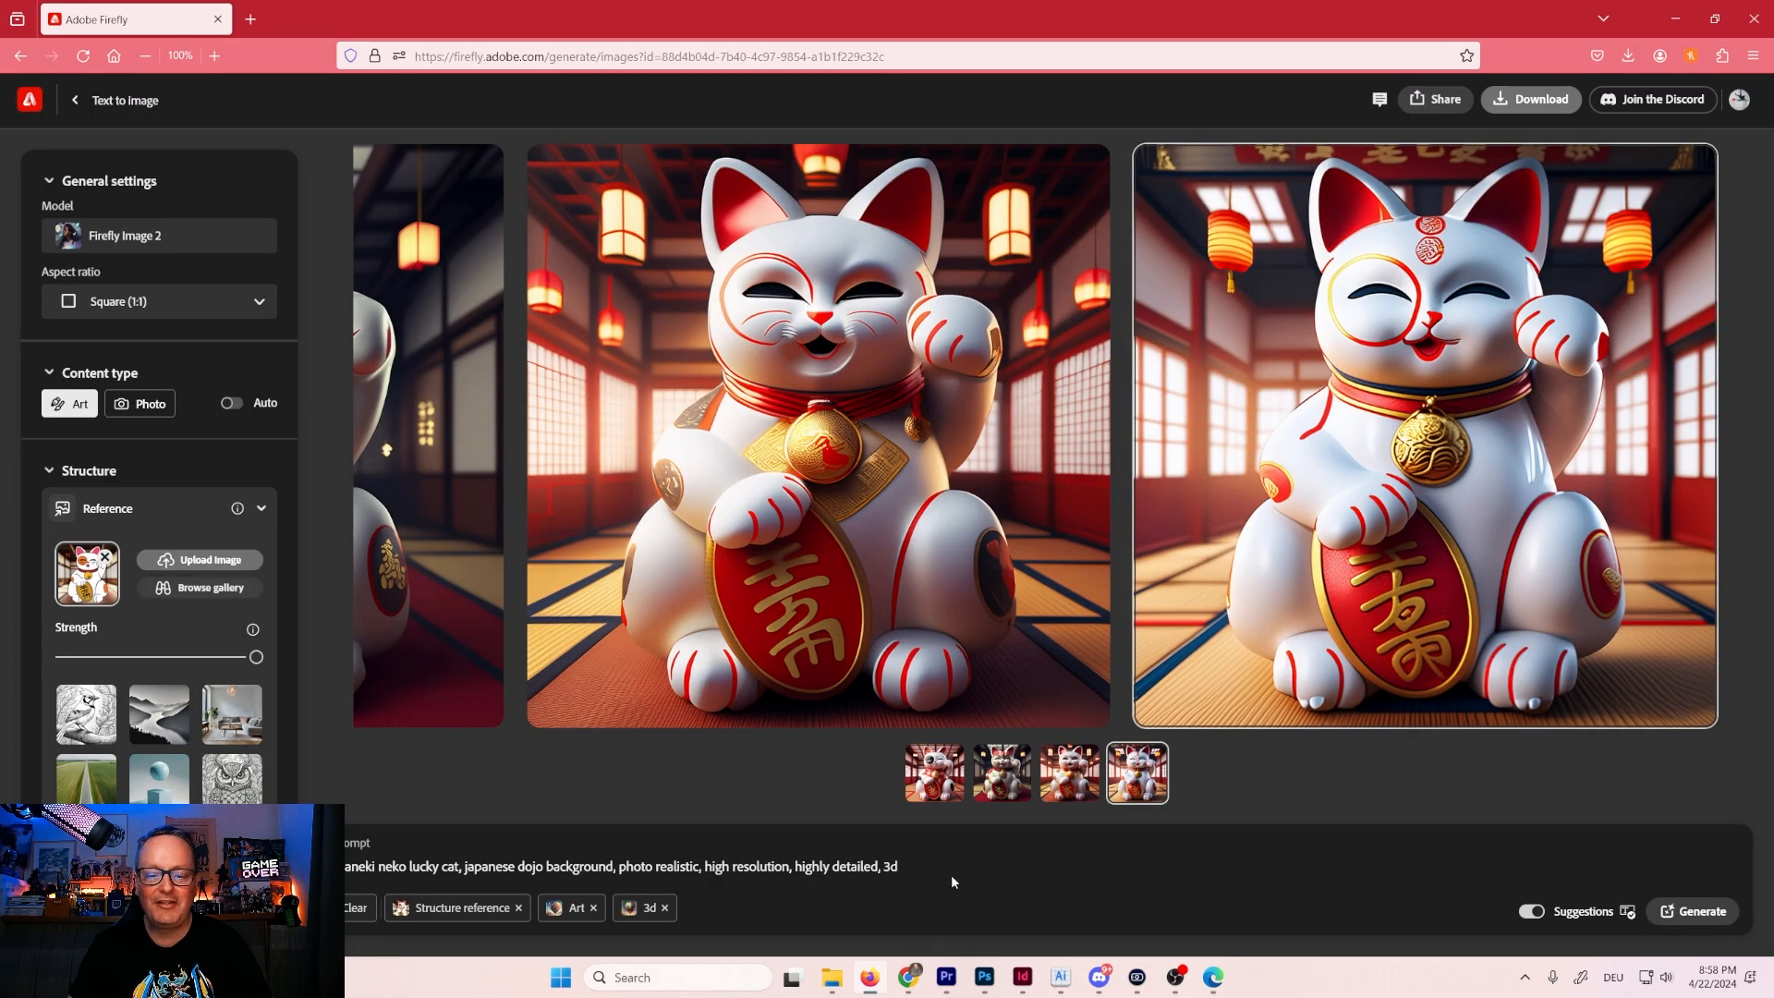
Generate a new set of images from the same 3D prompt and browse the enlarged results up to the third.
click(1708, 913)
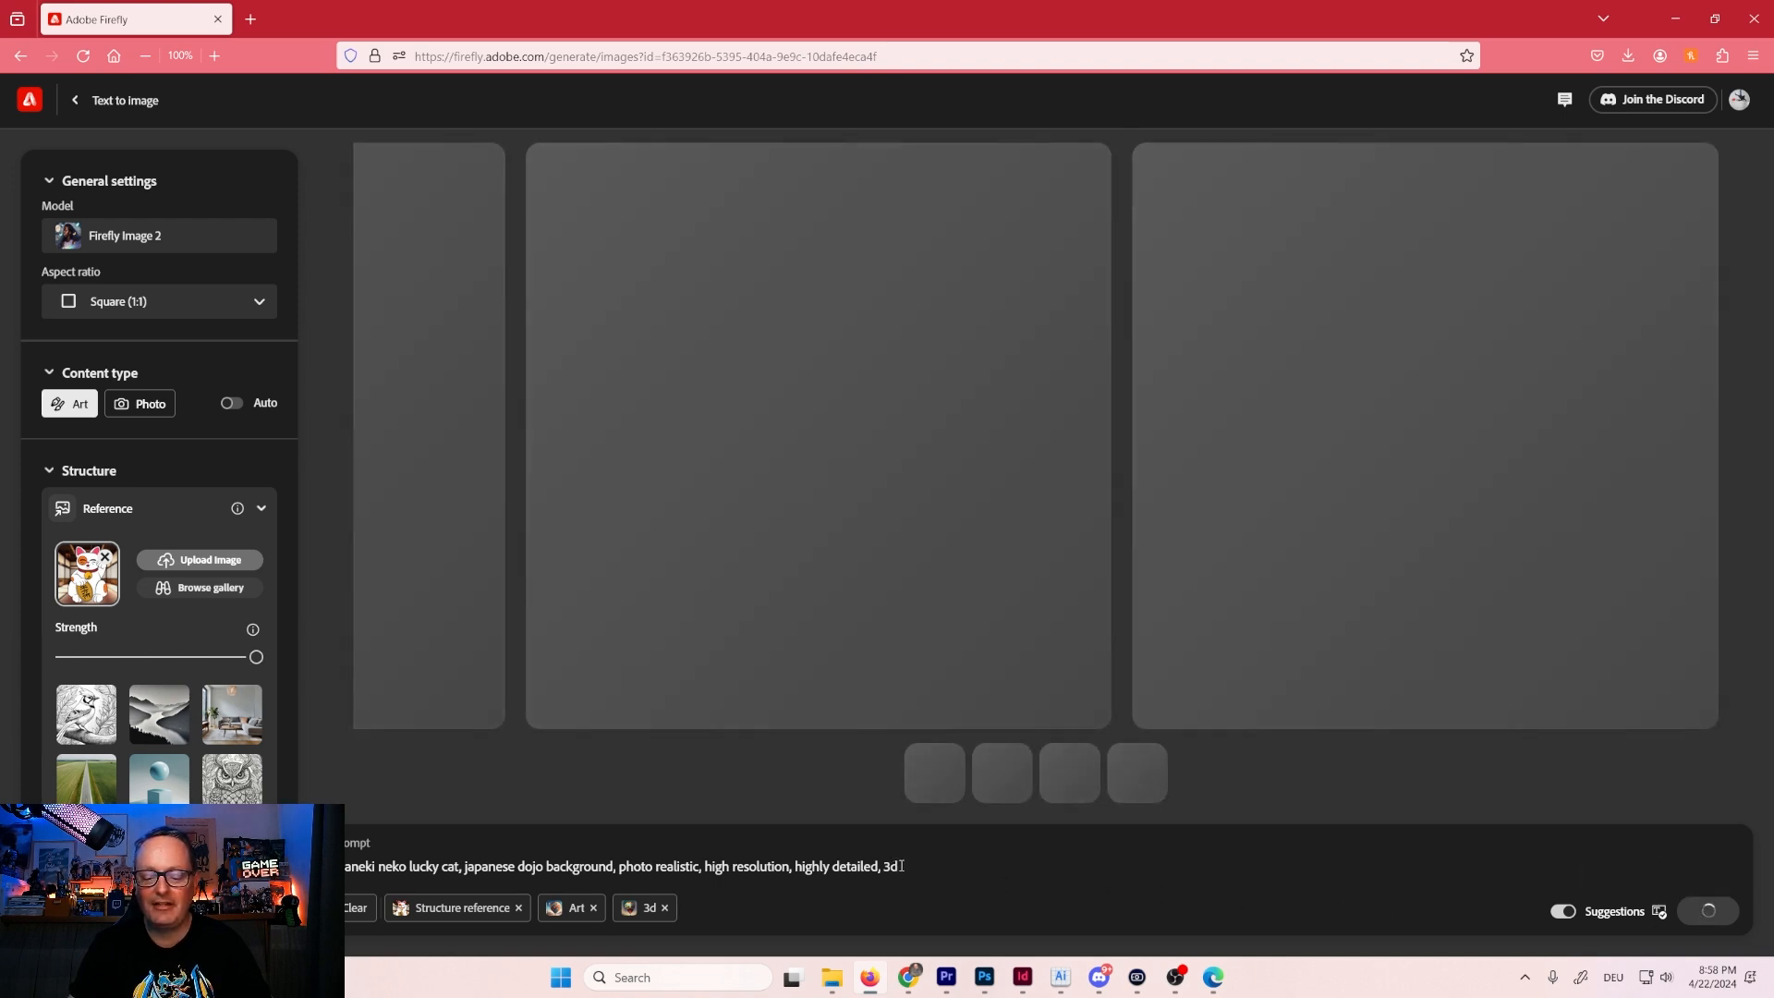
double_click(891, 869)
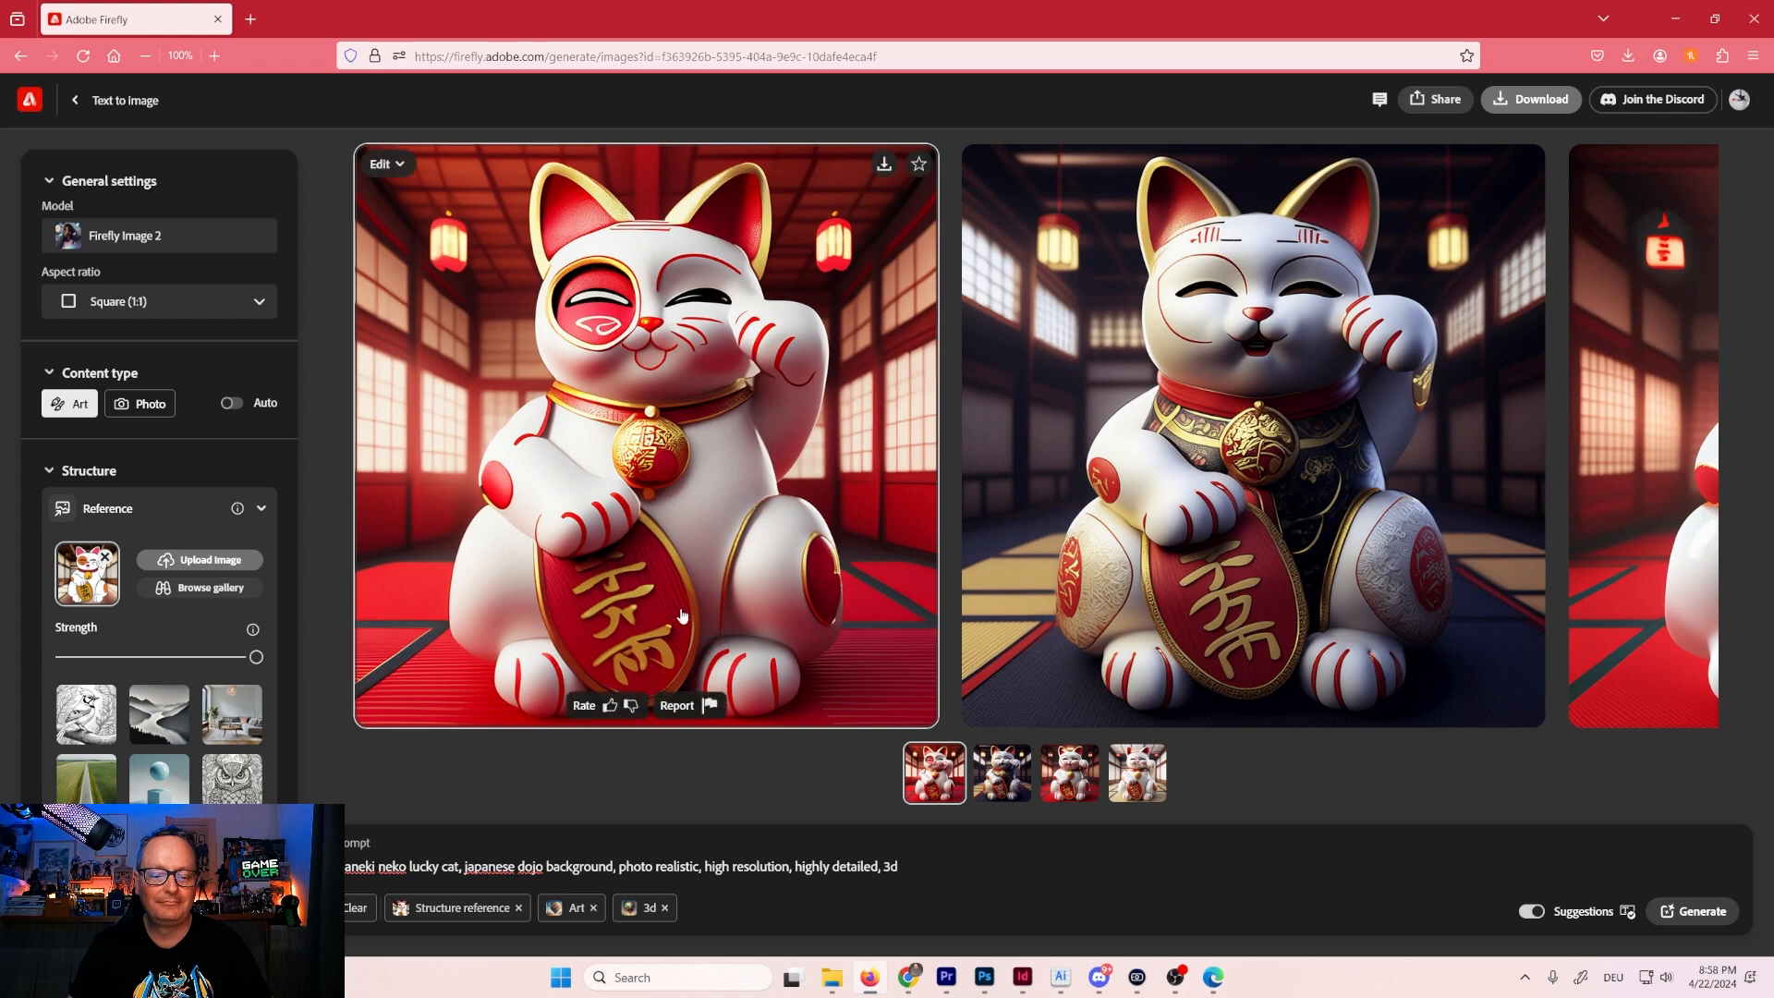
click(682, 535)
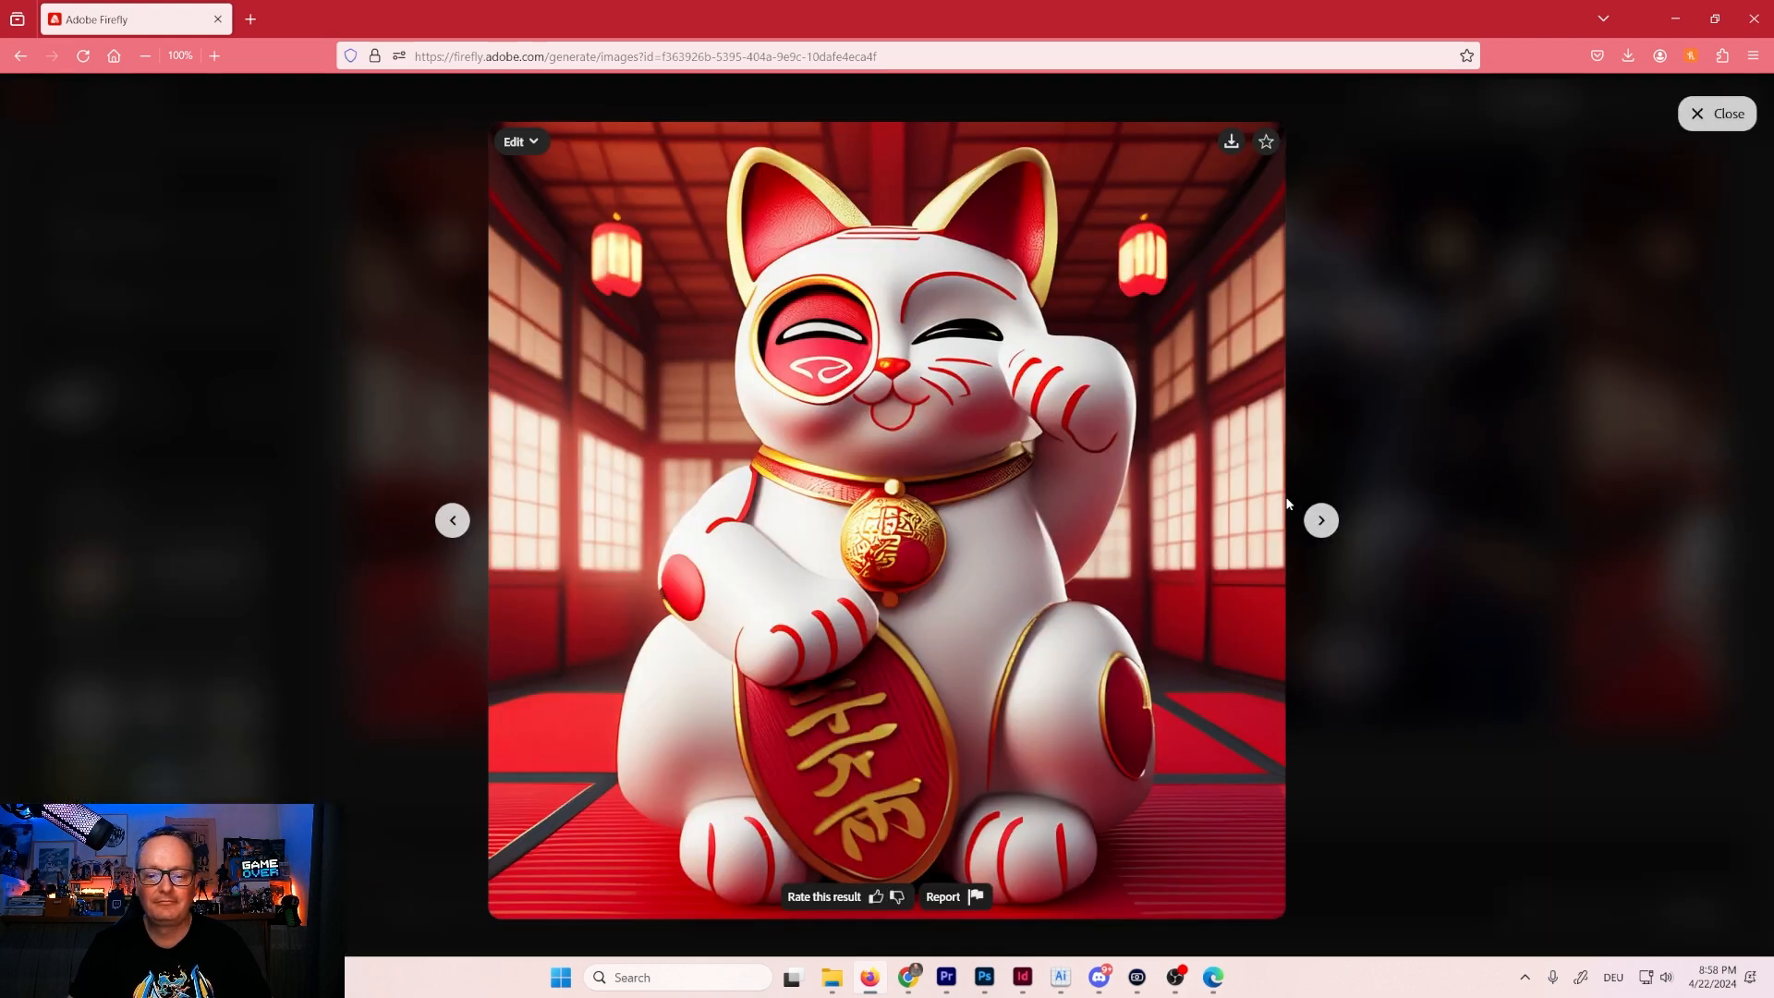
click(1321, 523)
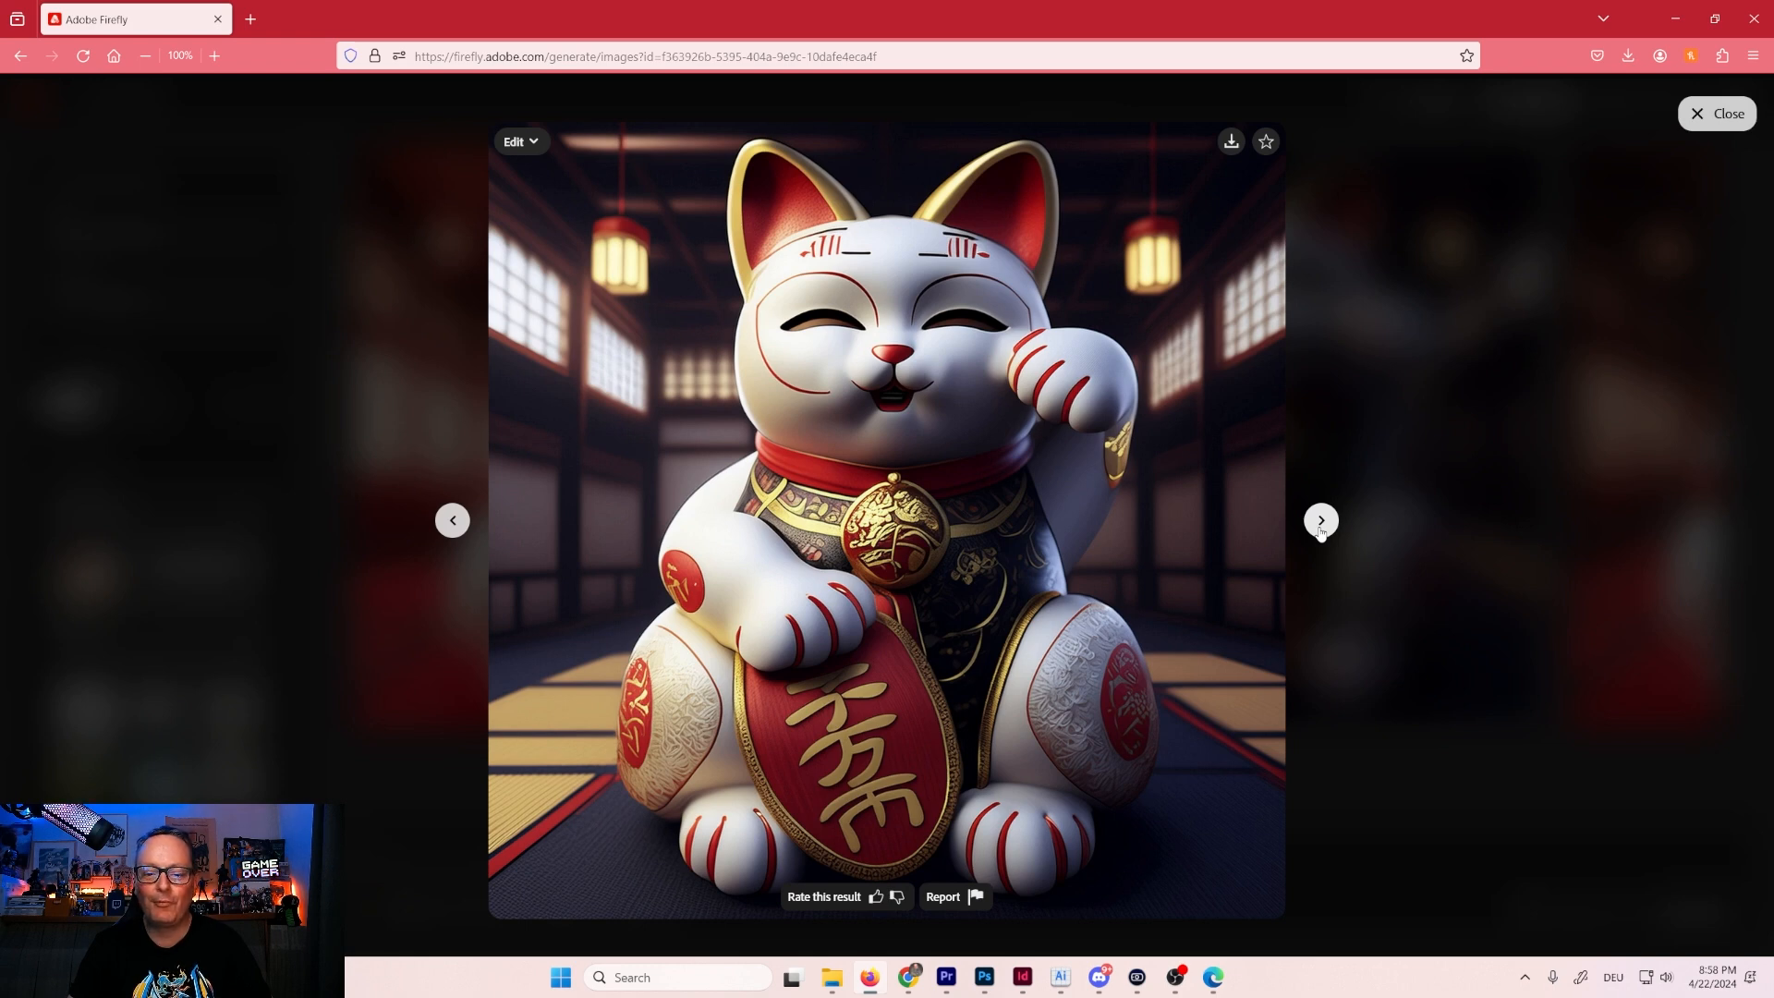
click(1321, 521)
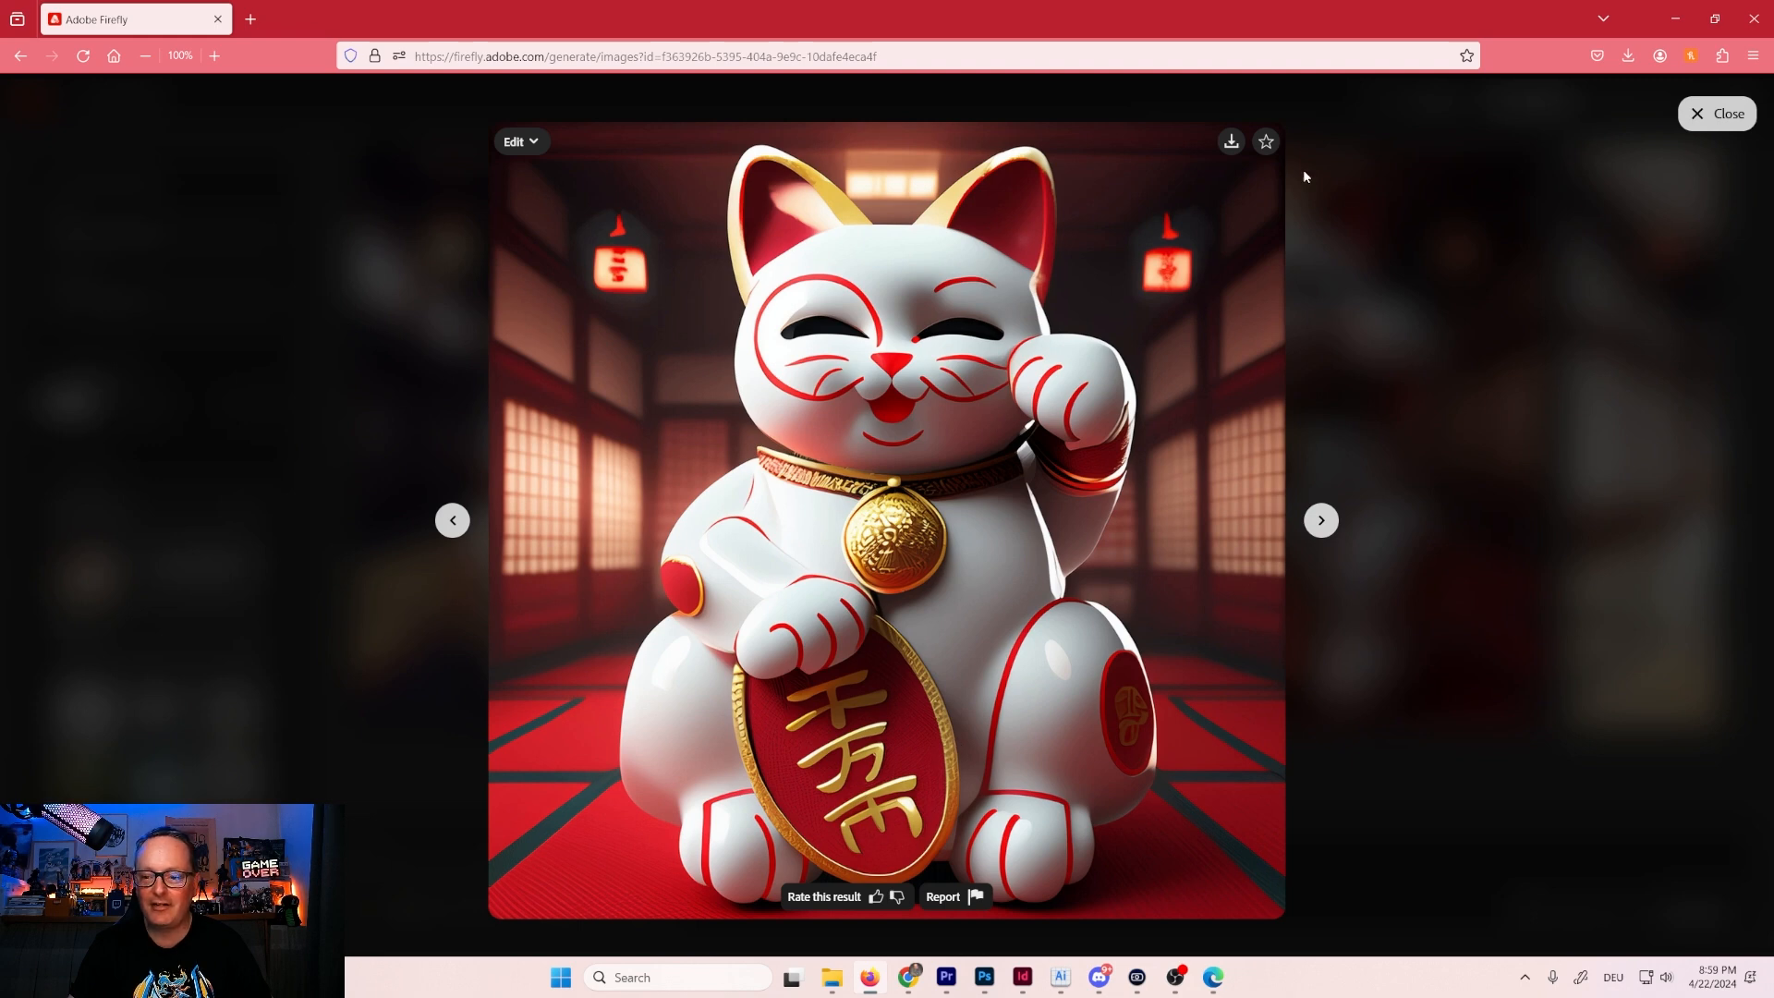
Download the third and fourth images of the regenerated set and close the enlarged view.
click(1232, 142)
click(1079, 718)
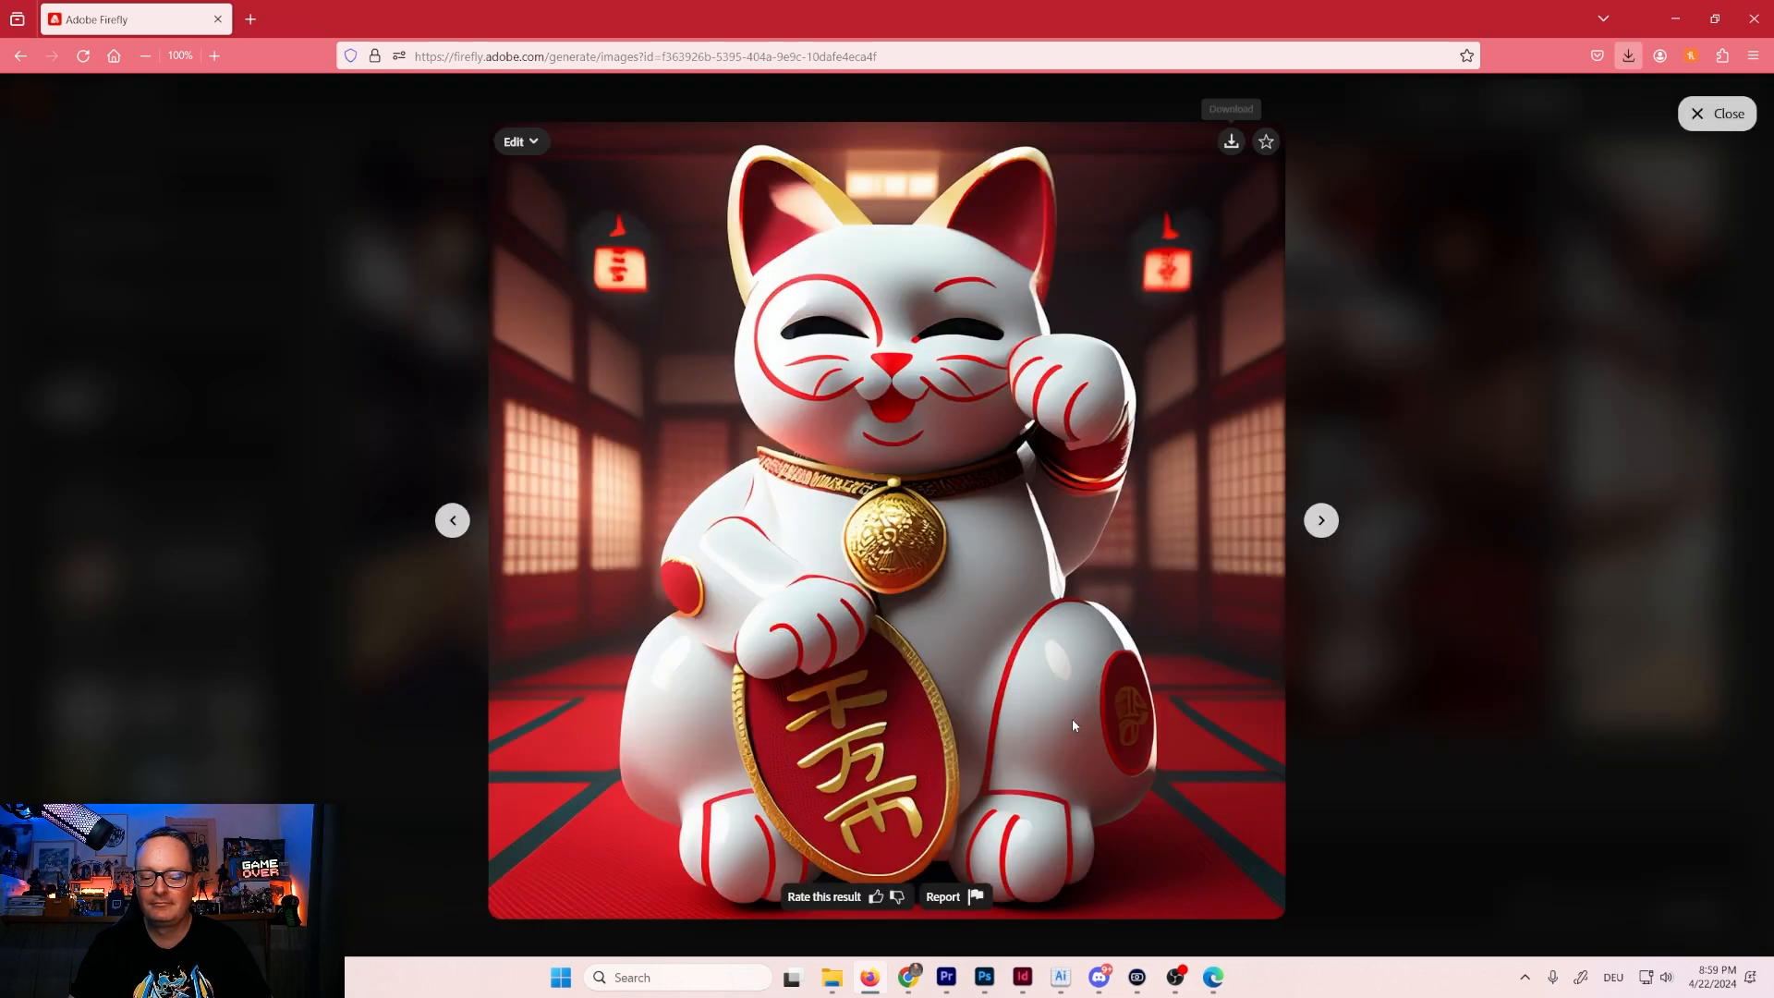
click(1321, 523)
click(1321, 523)
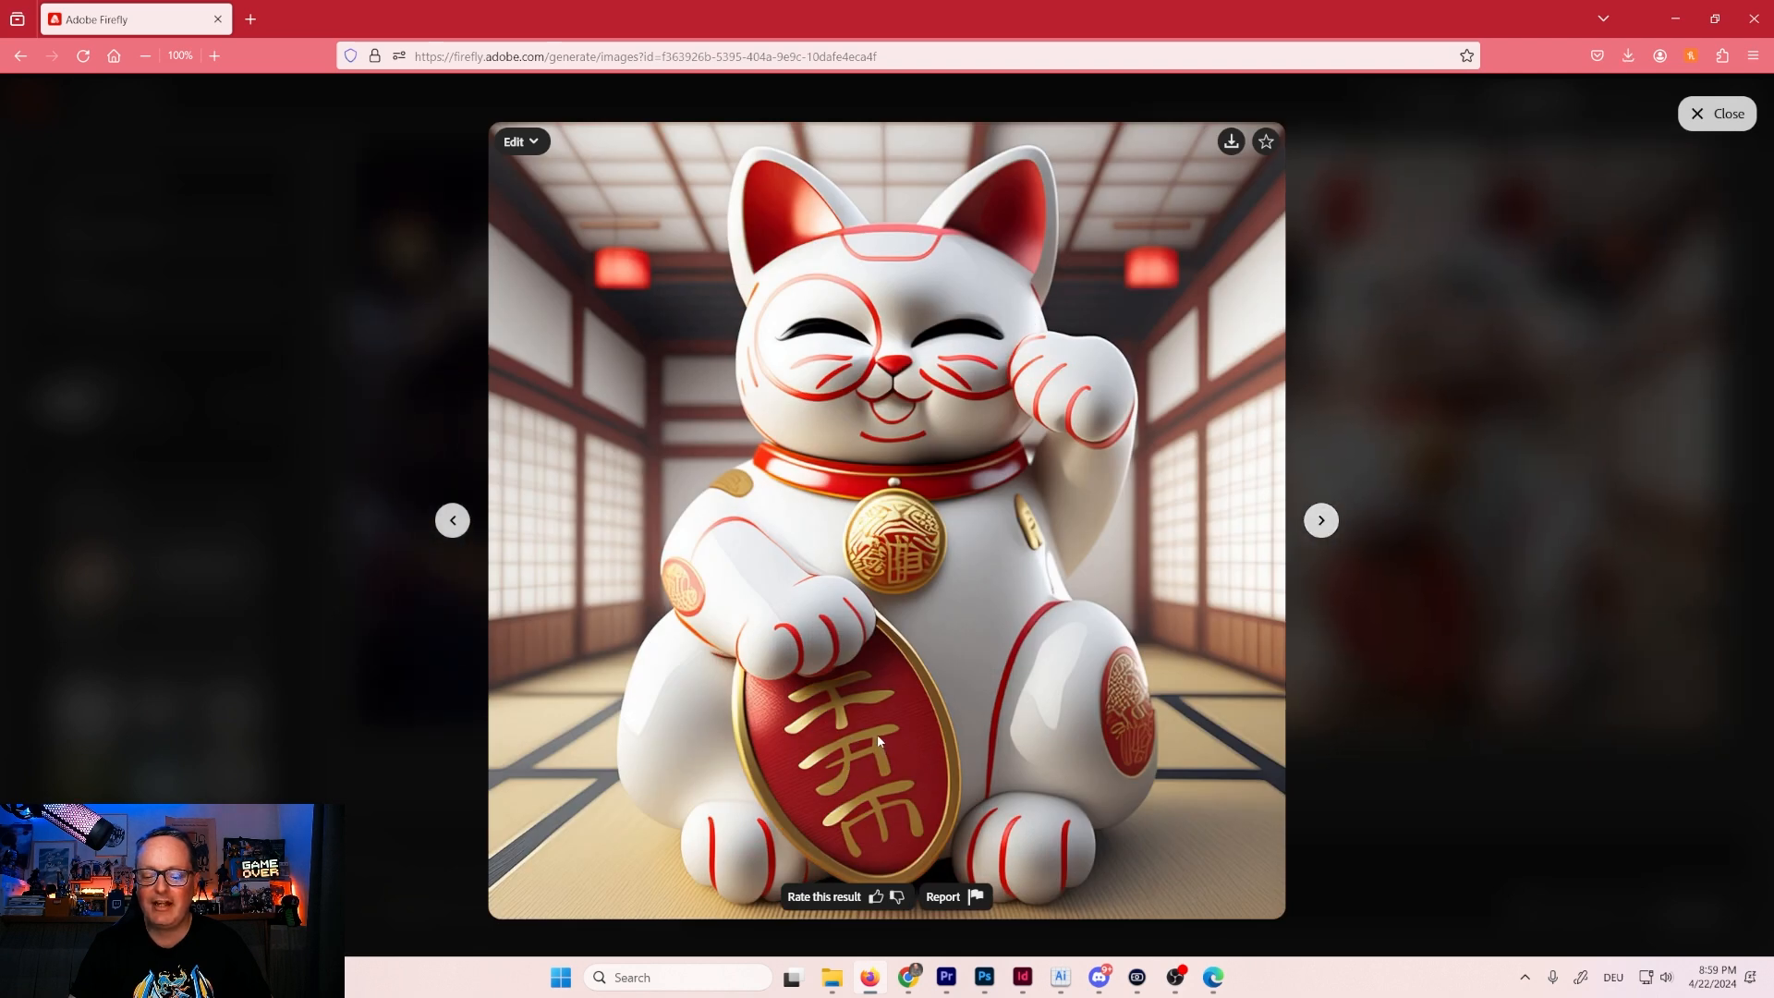
click(1232, 143)
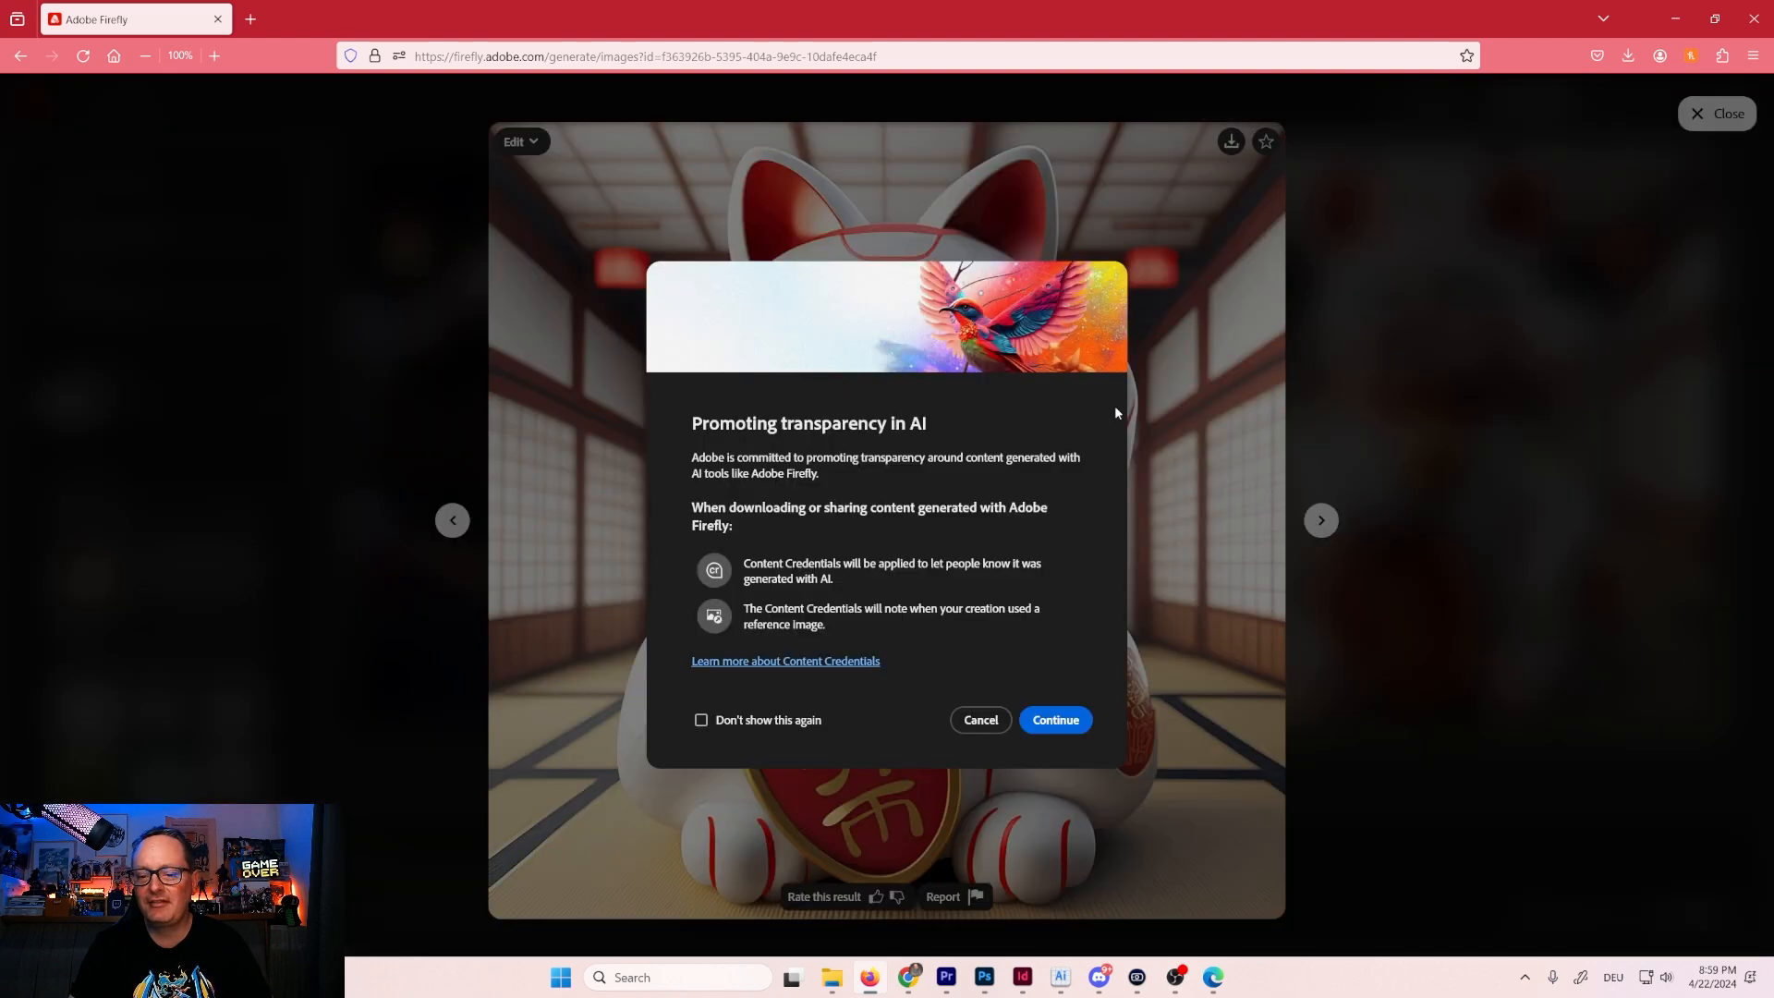
click(1067, 732)
click(1321, 521)
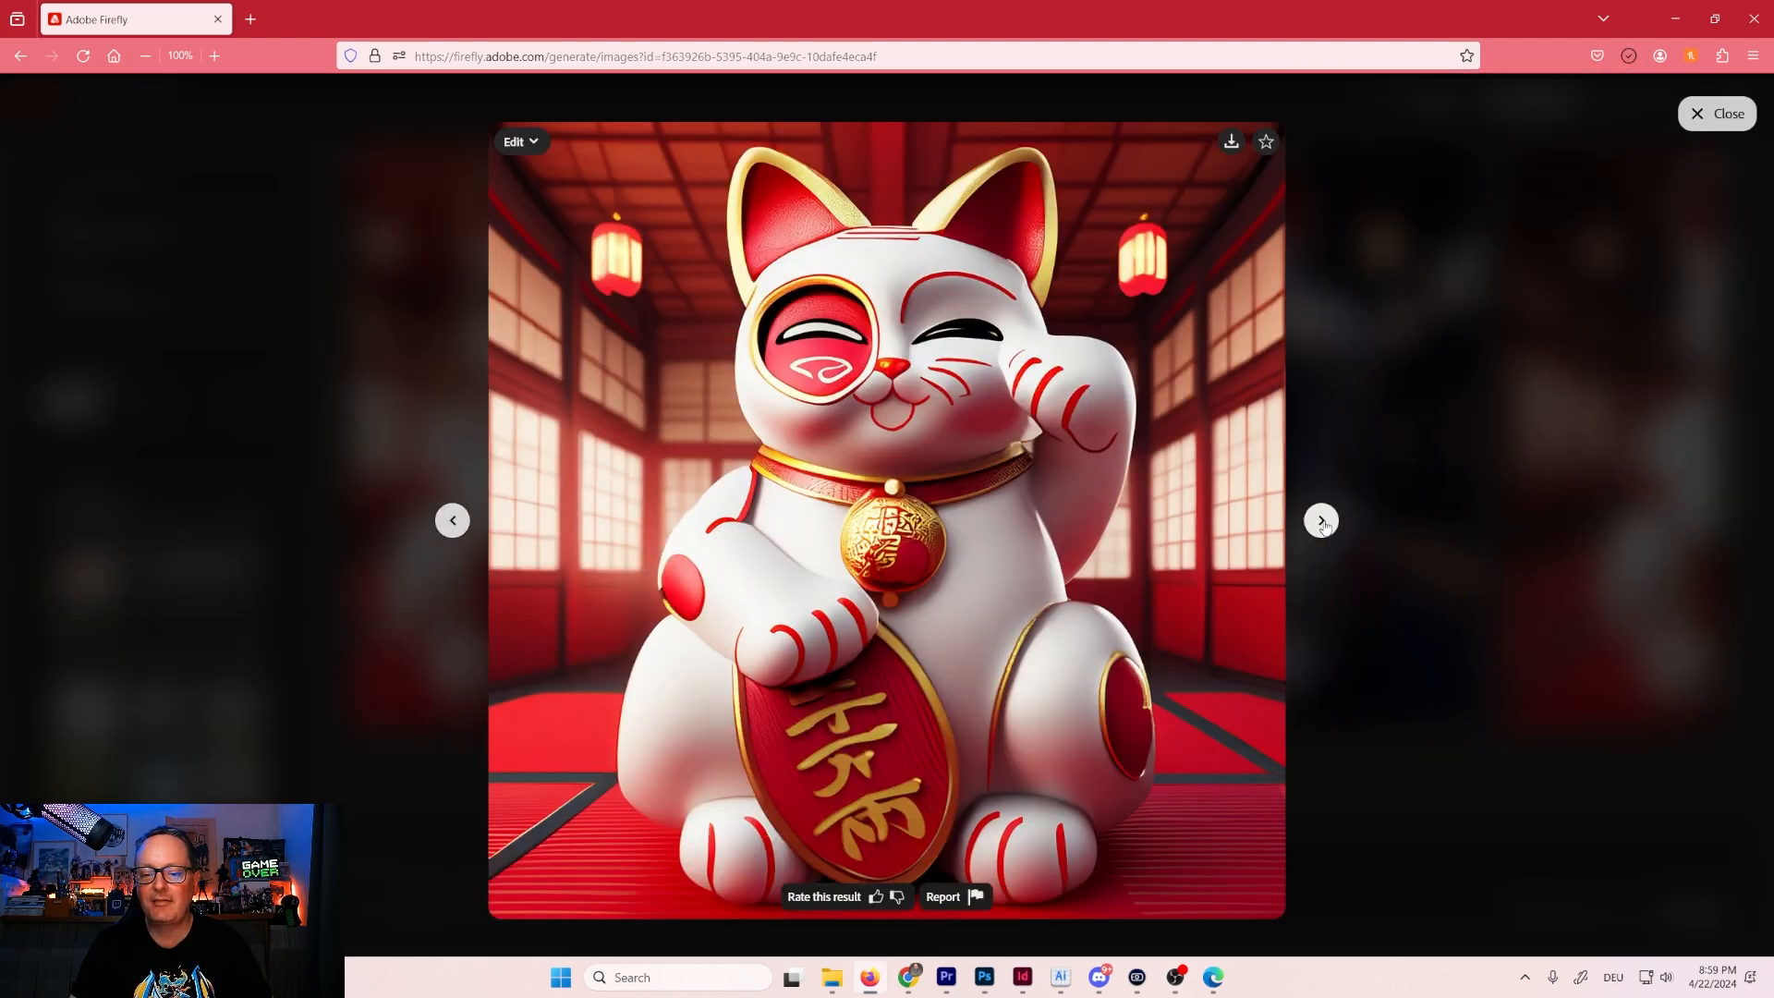
key(Escape)
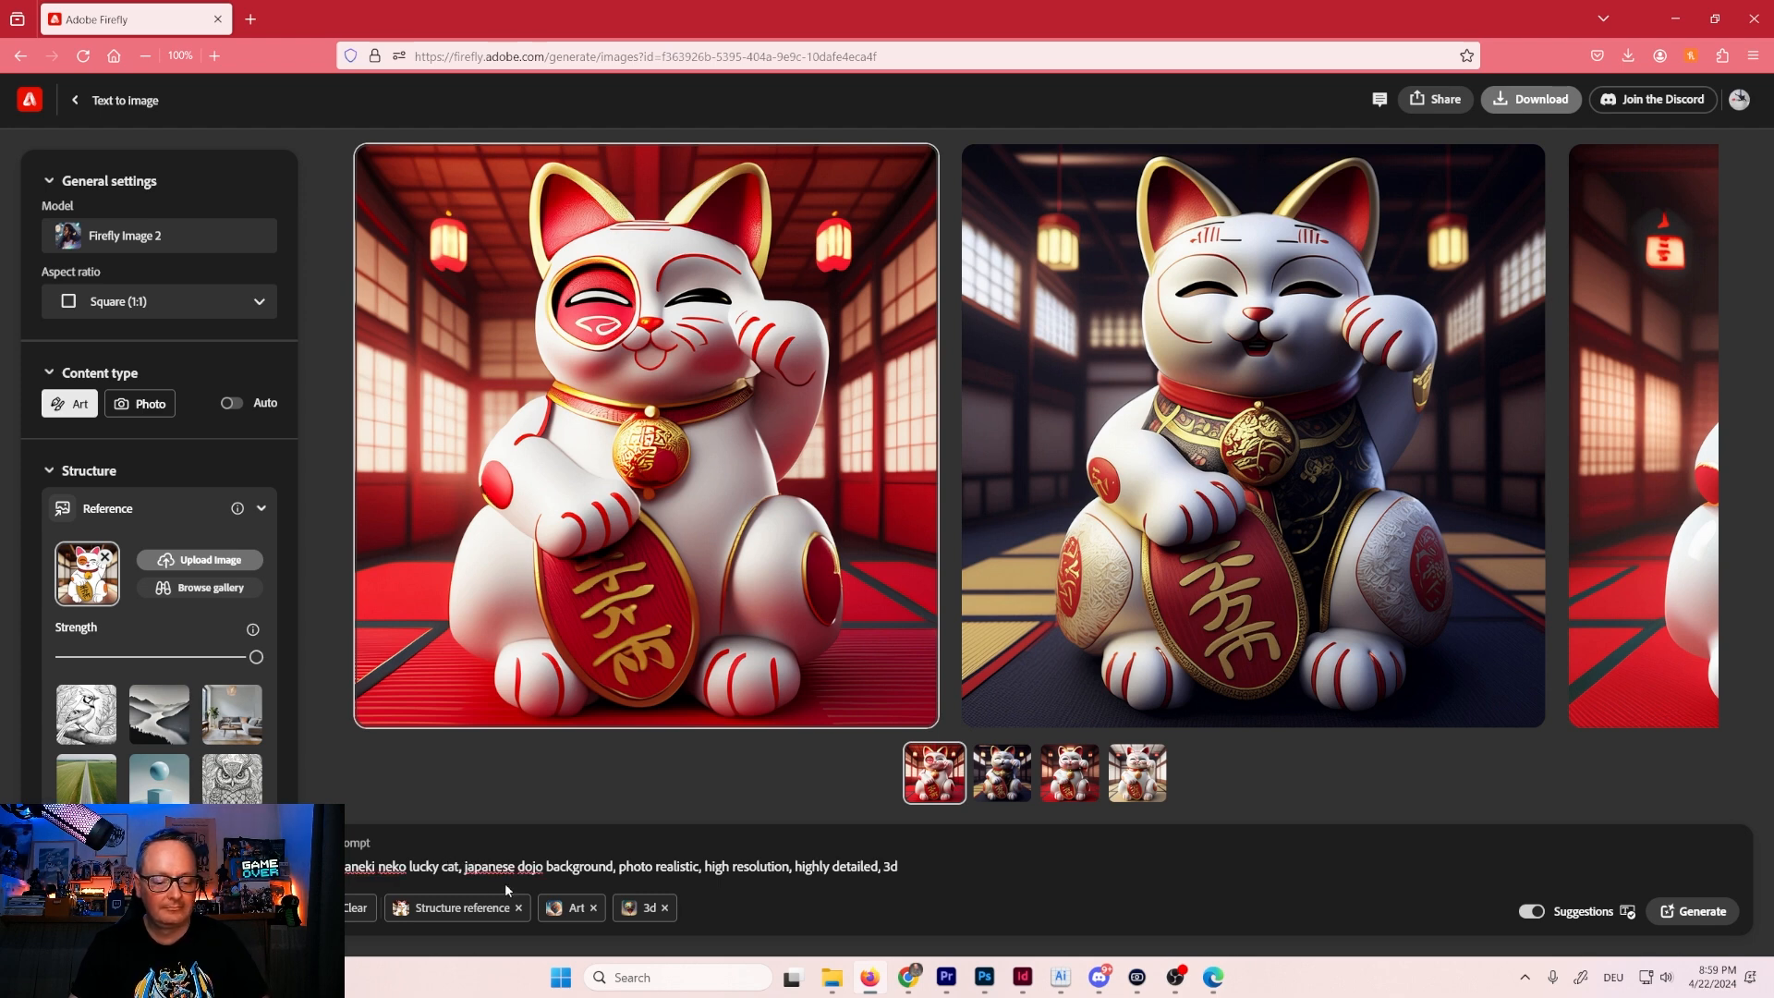
Insert "cat has neon lights," after "lucky cat," in the prompt.
text(cat has h)
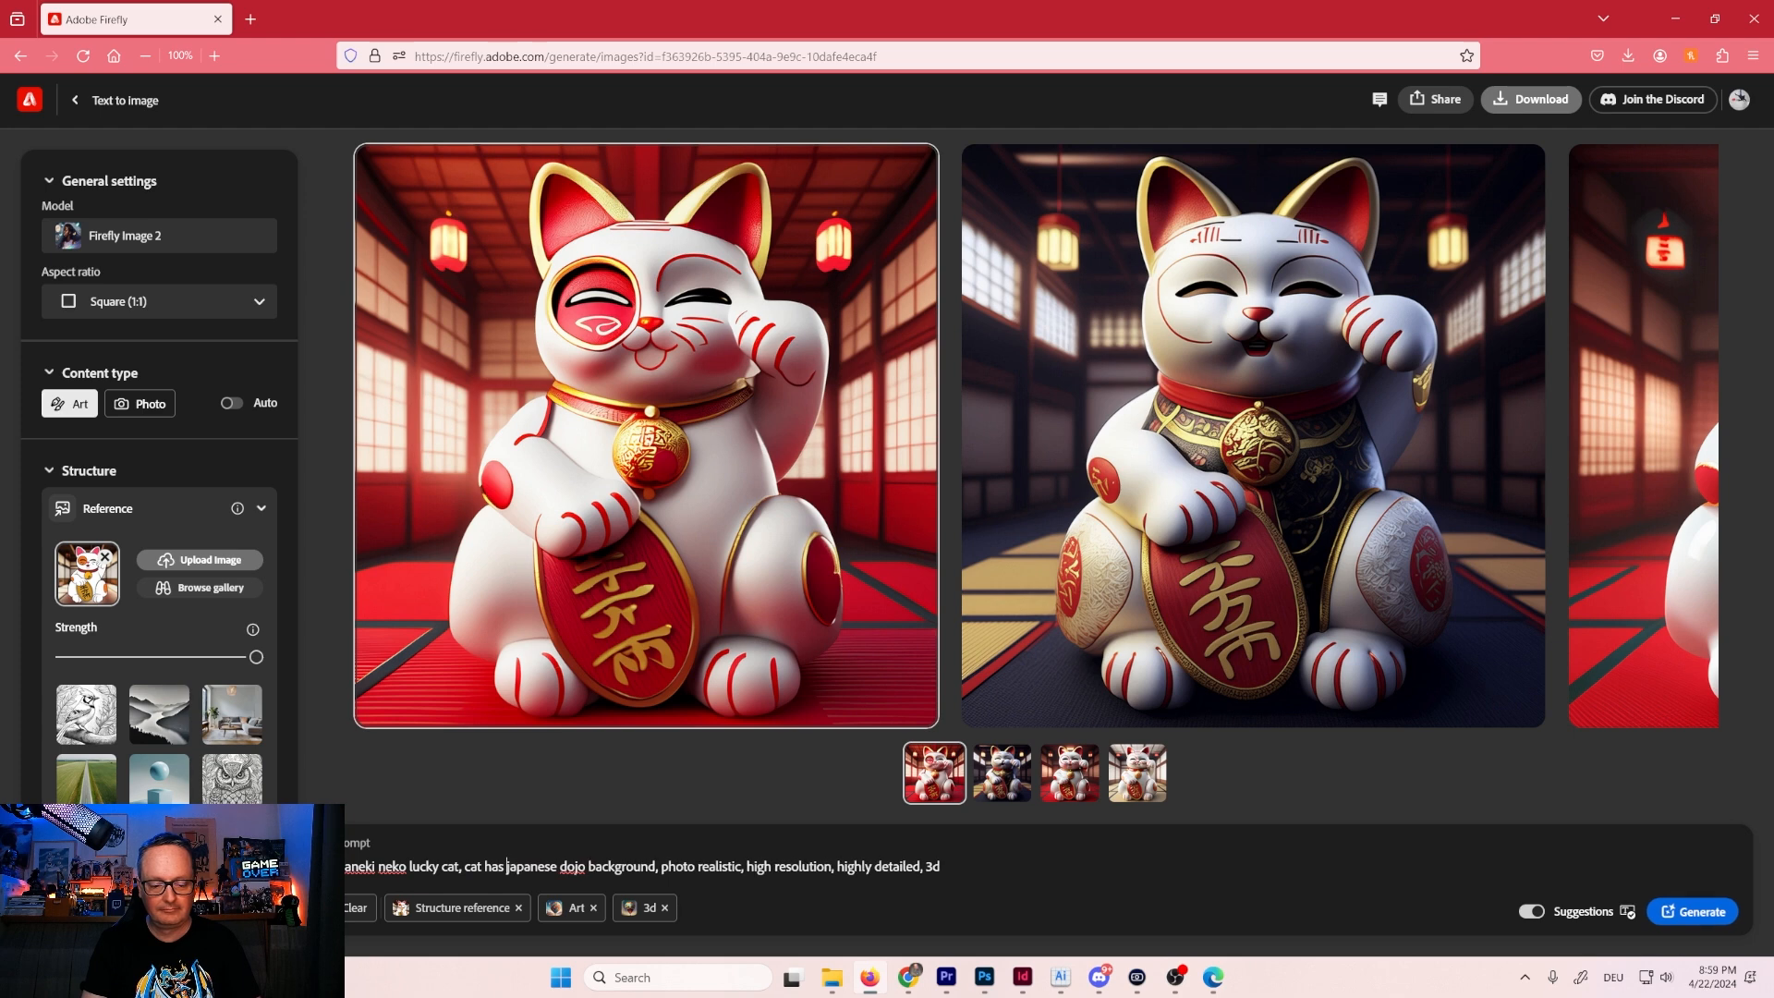
key(BackSpace)
text(neon)
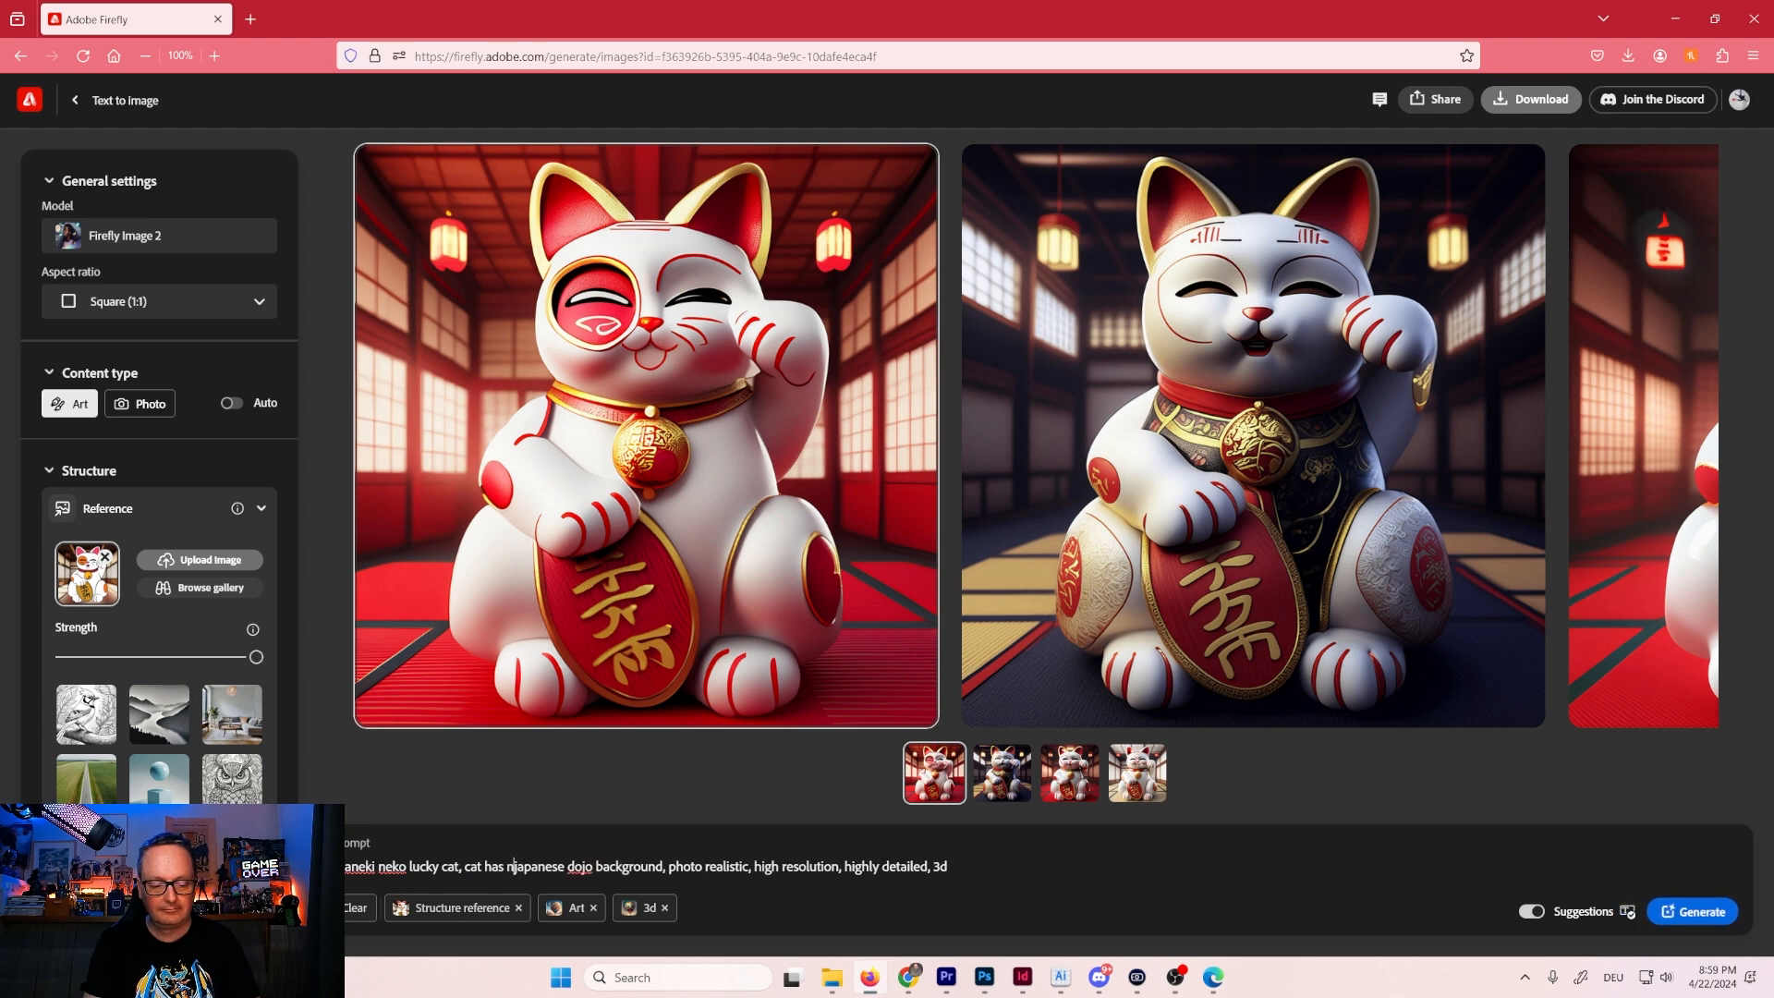
text( lights,)
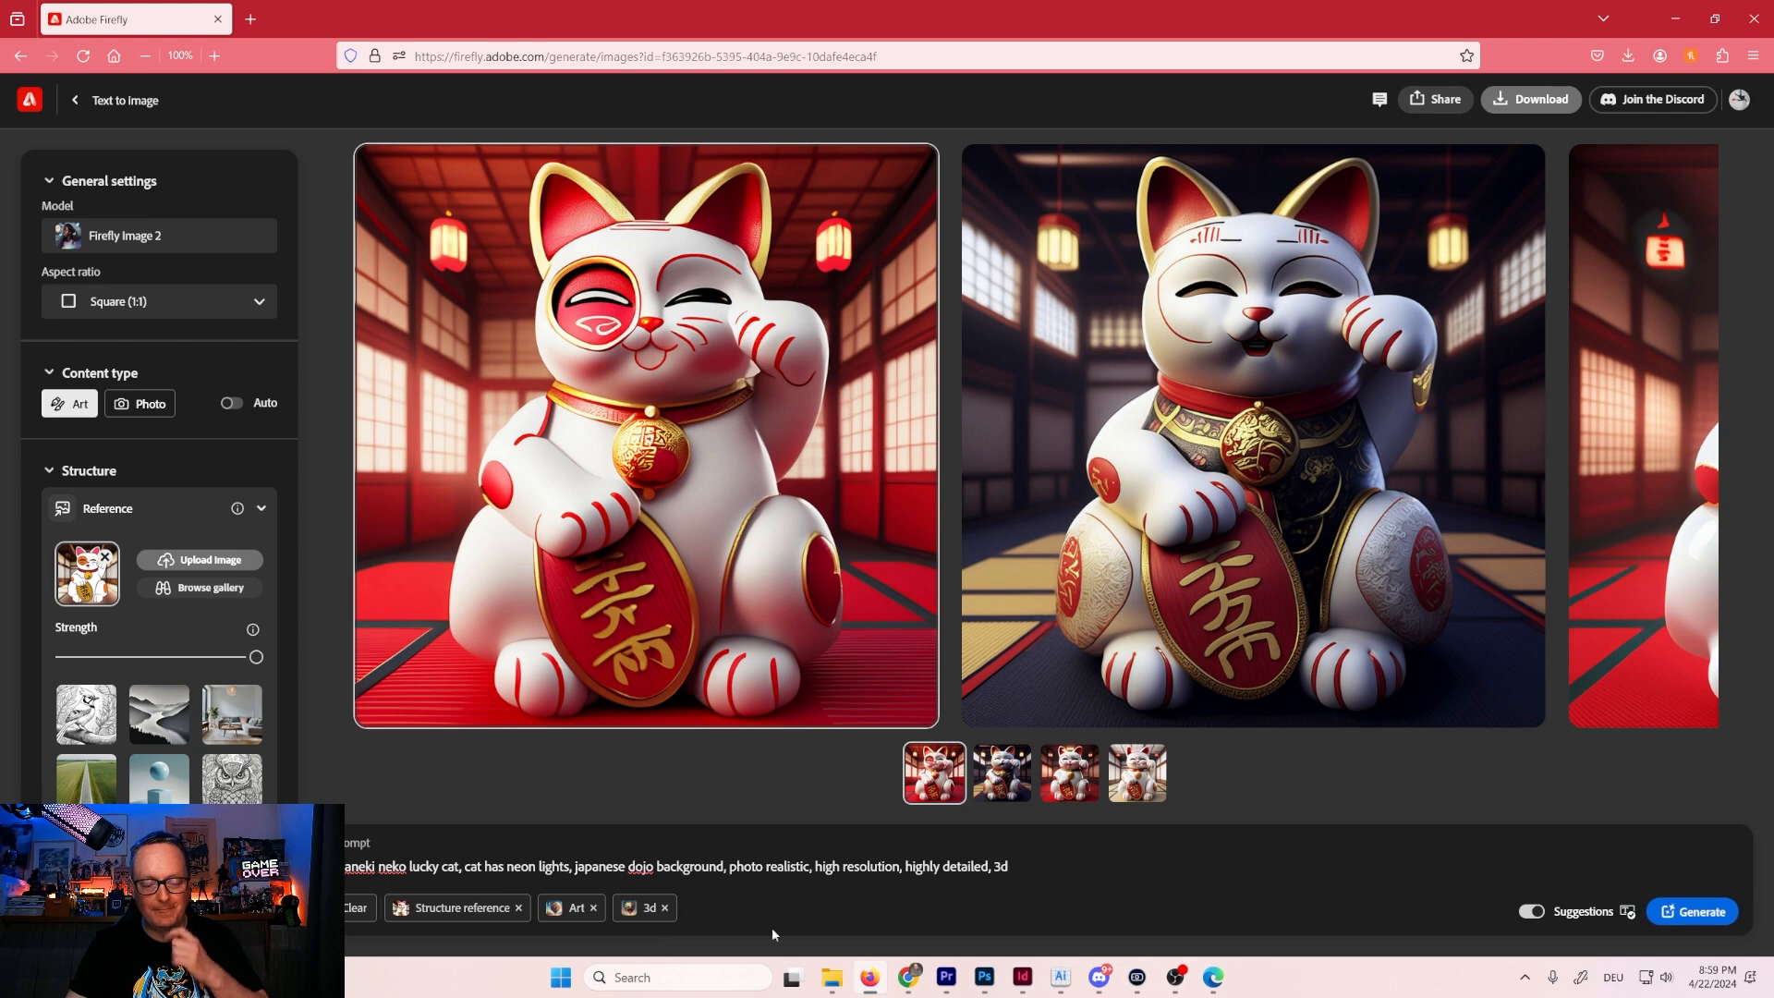
Generate images from the neon lights prompt and download the first result from the enlarged view.
click(1709, 914)
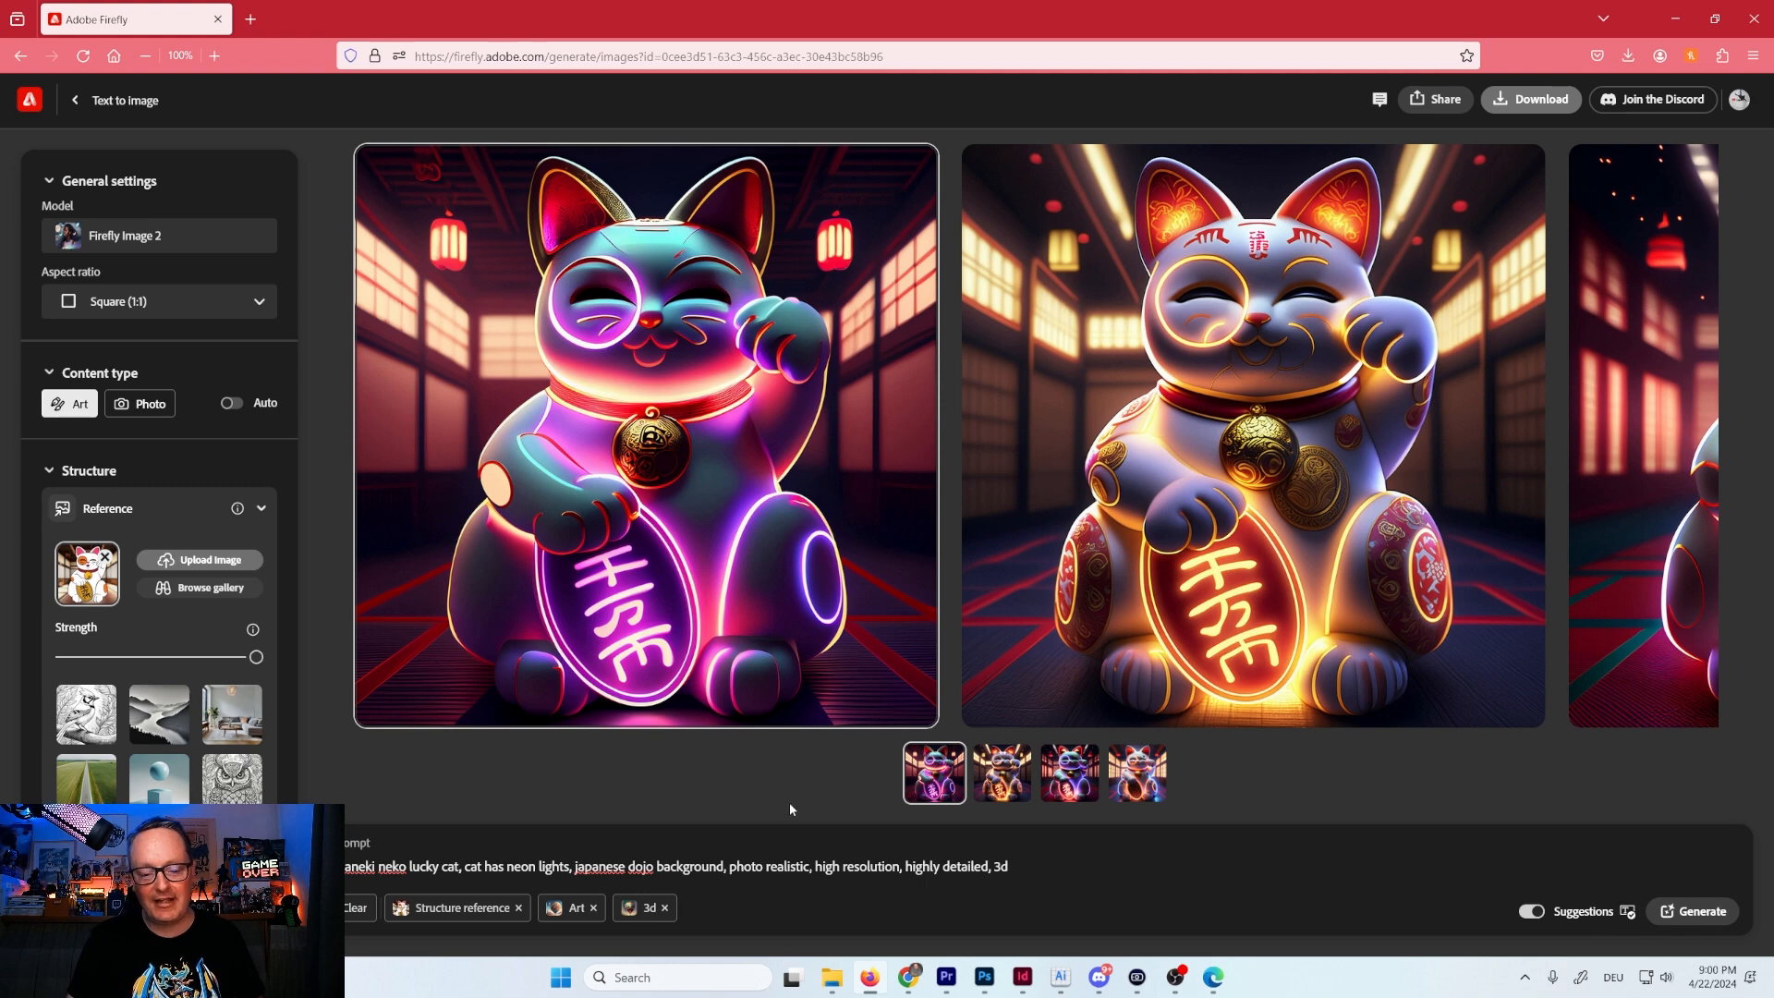
click(743, 597)
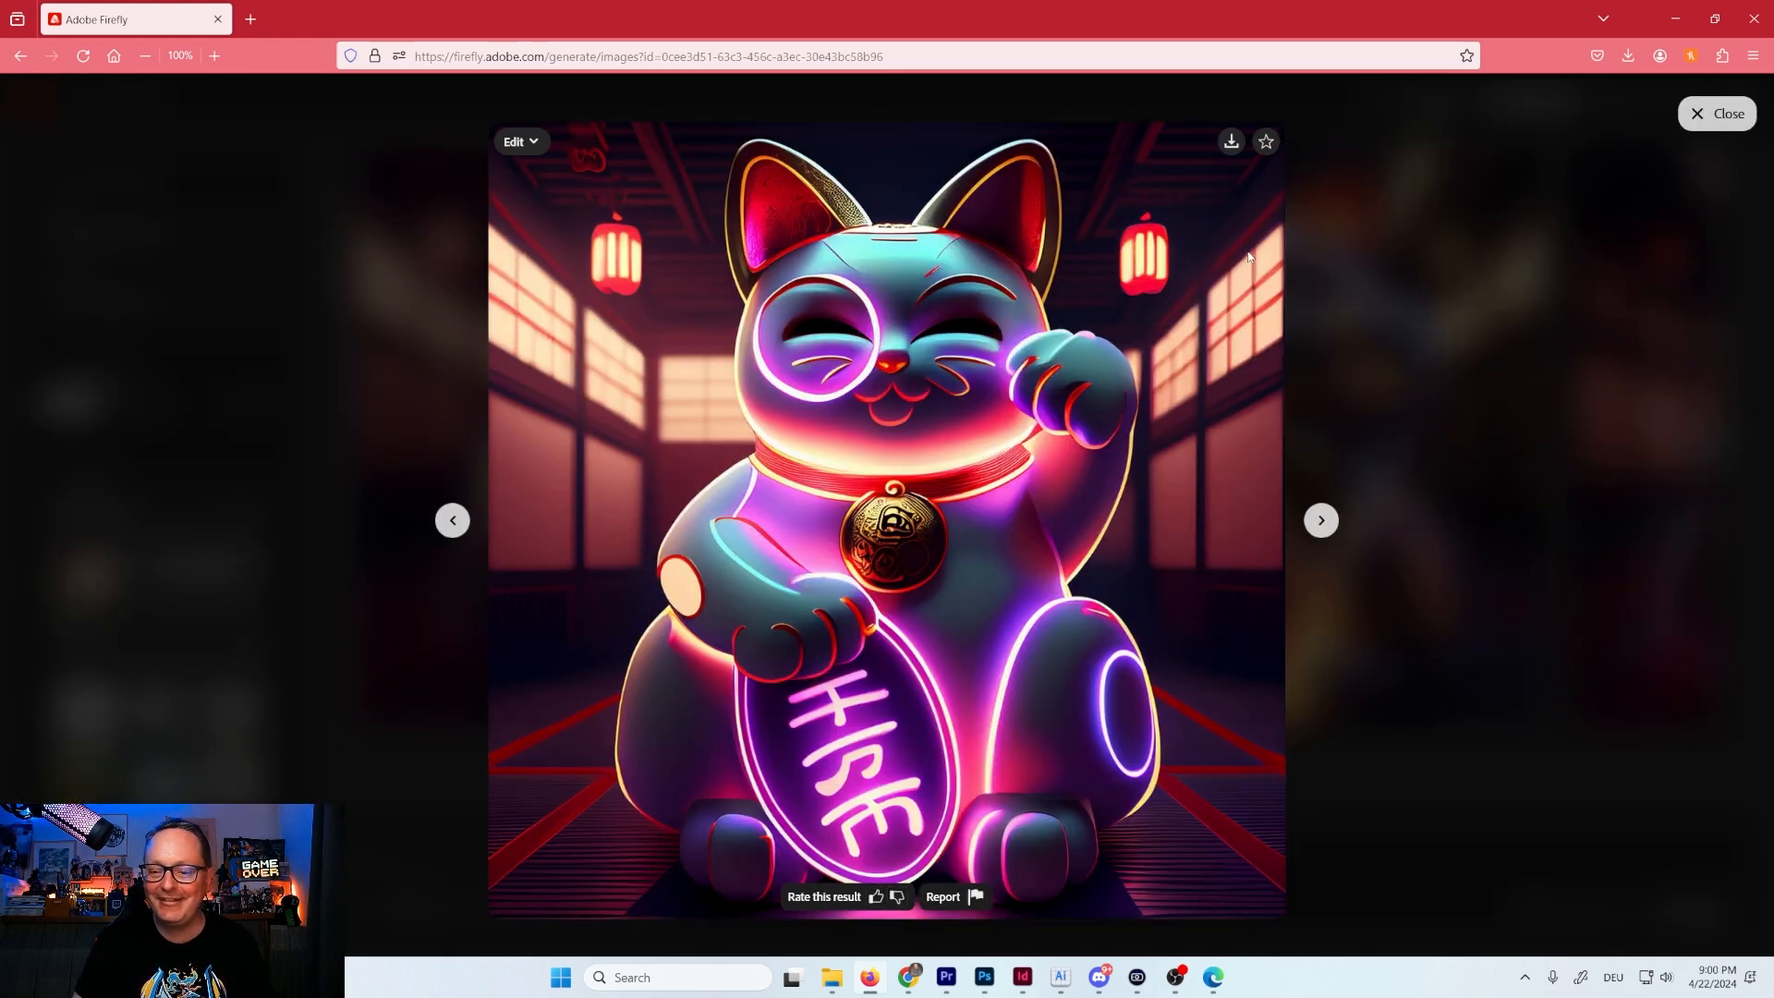
click(1231, 142)
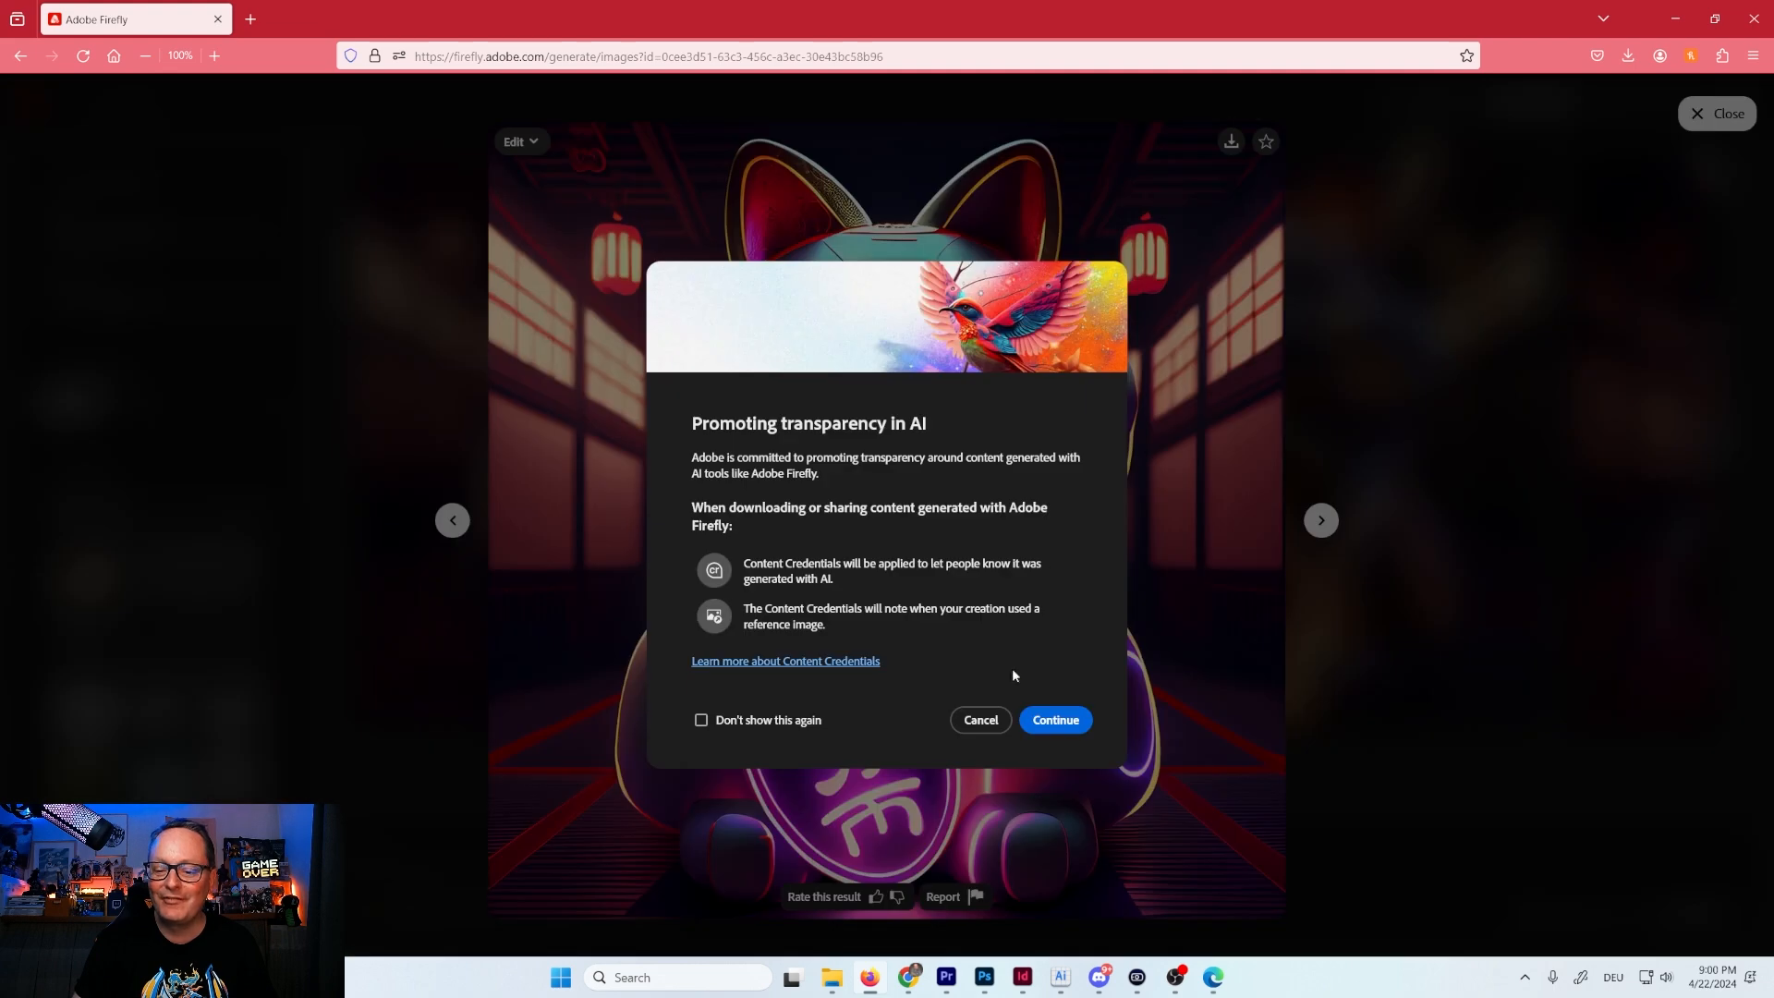
click(1055, 720)
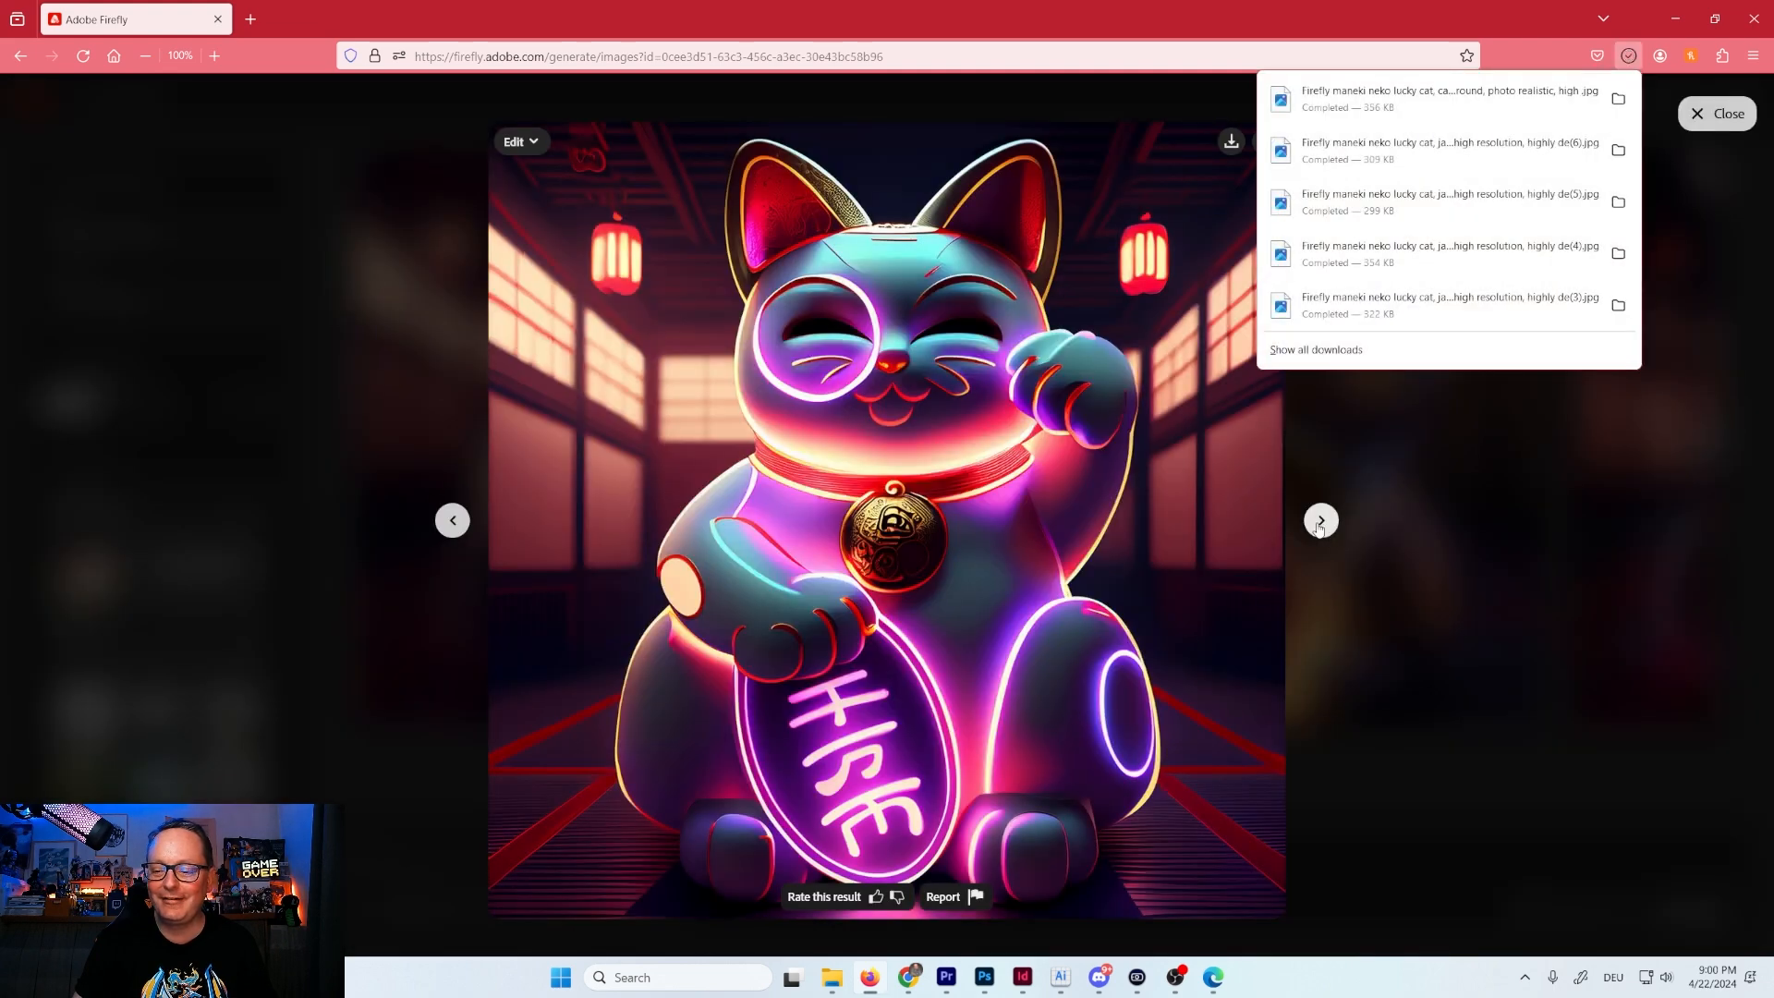
Download the second and third neon lucky cat images, view the fourth one, and close the enlarged view.
click(1320, 521)
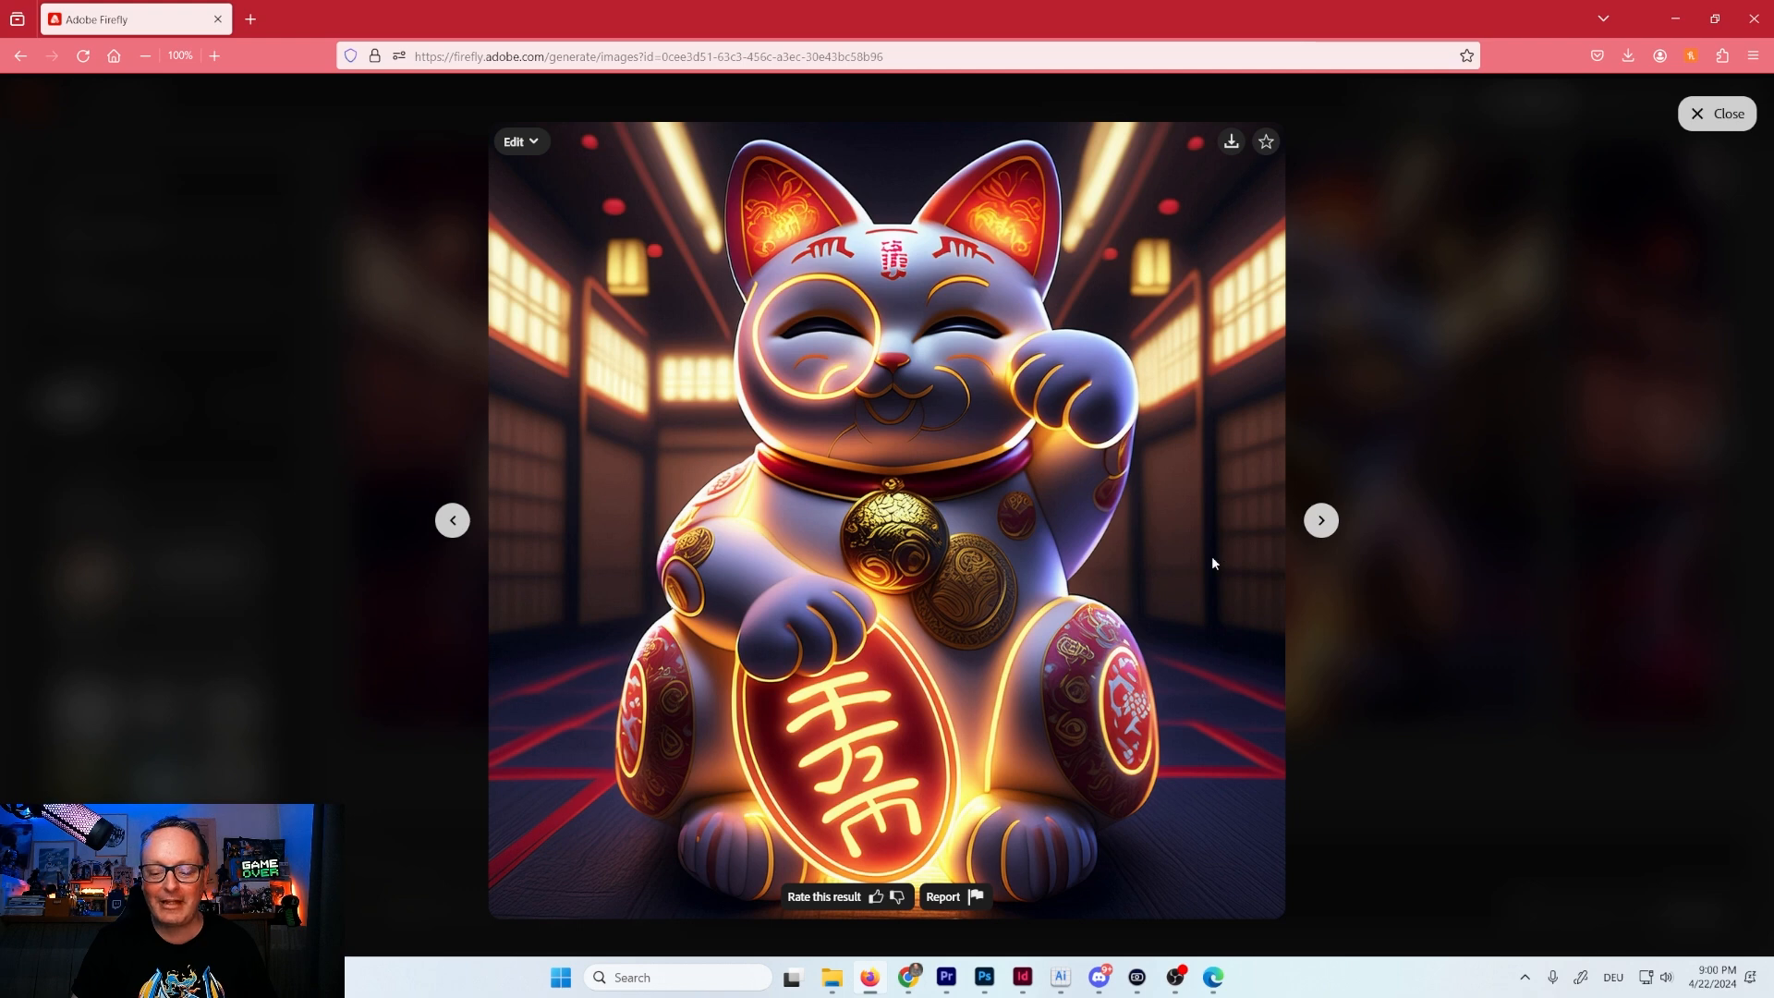
click(1221, 145)
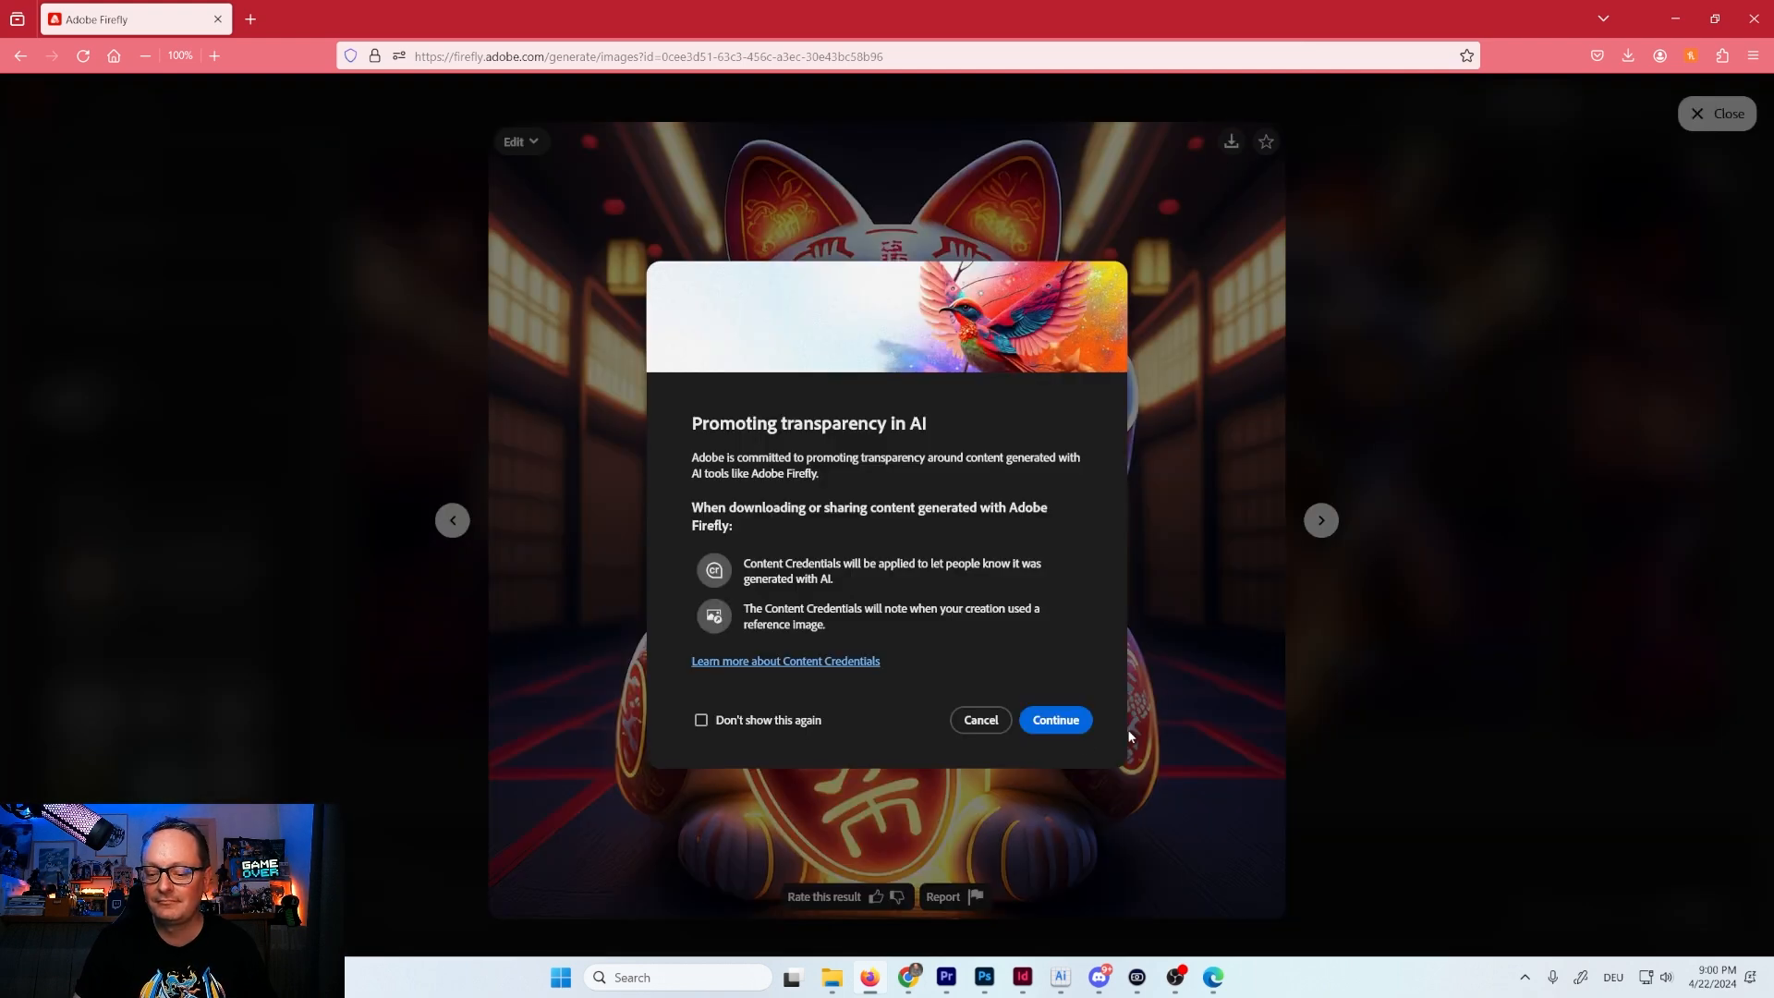
click(1064, 727)
click(1321, 520)
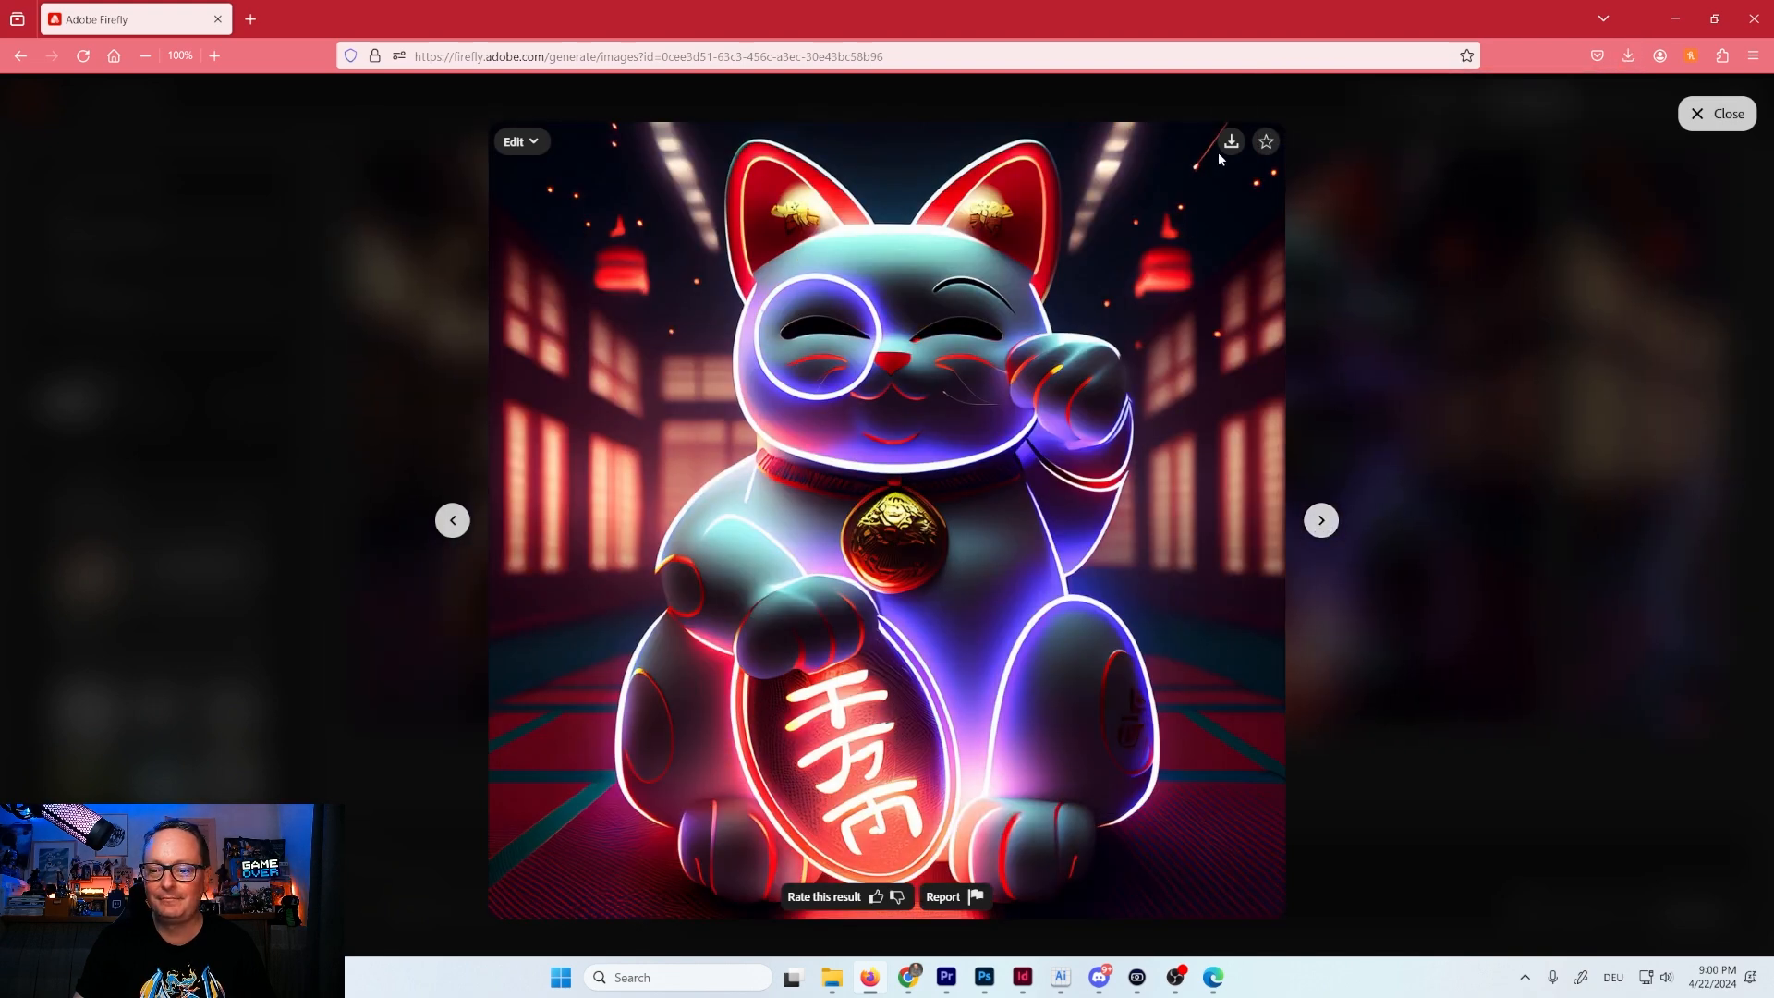
click(1230, 143)
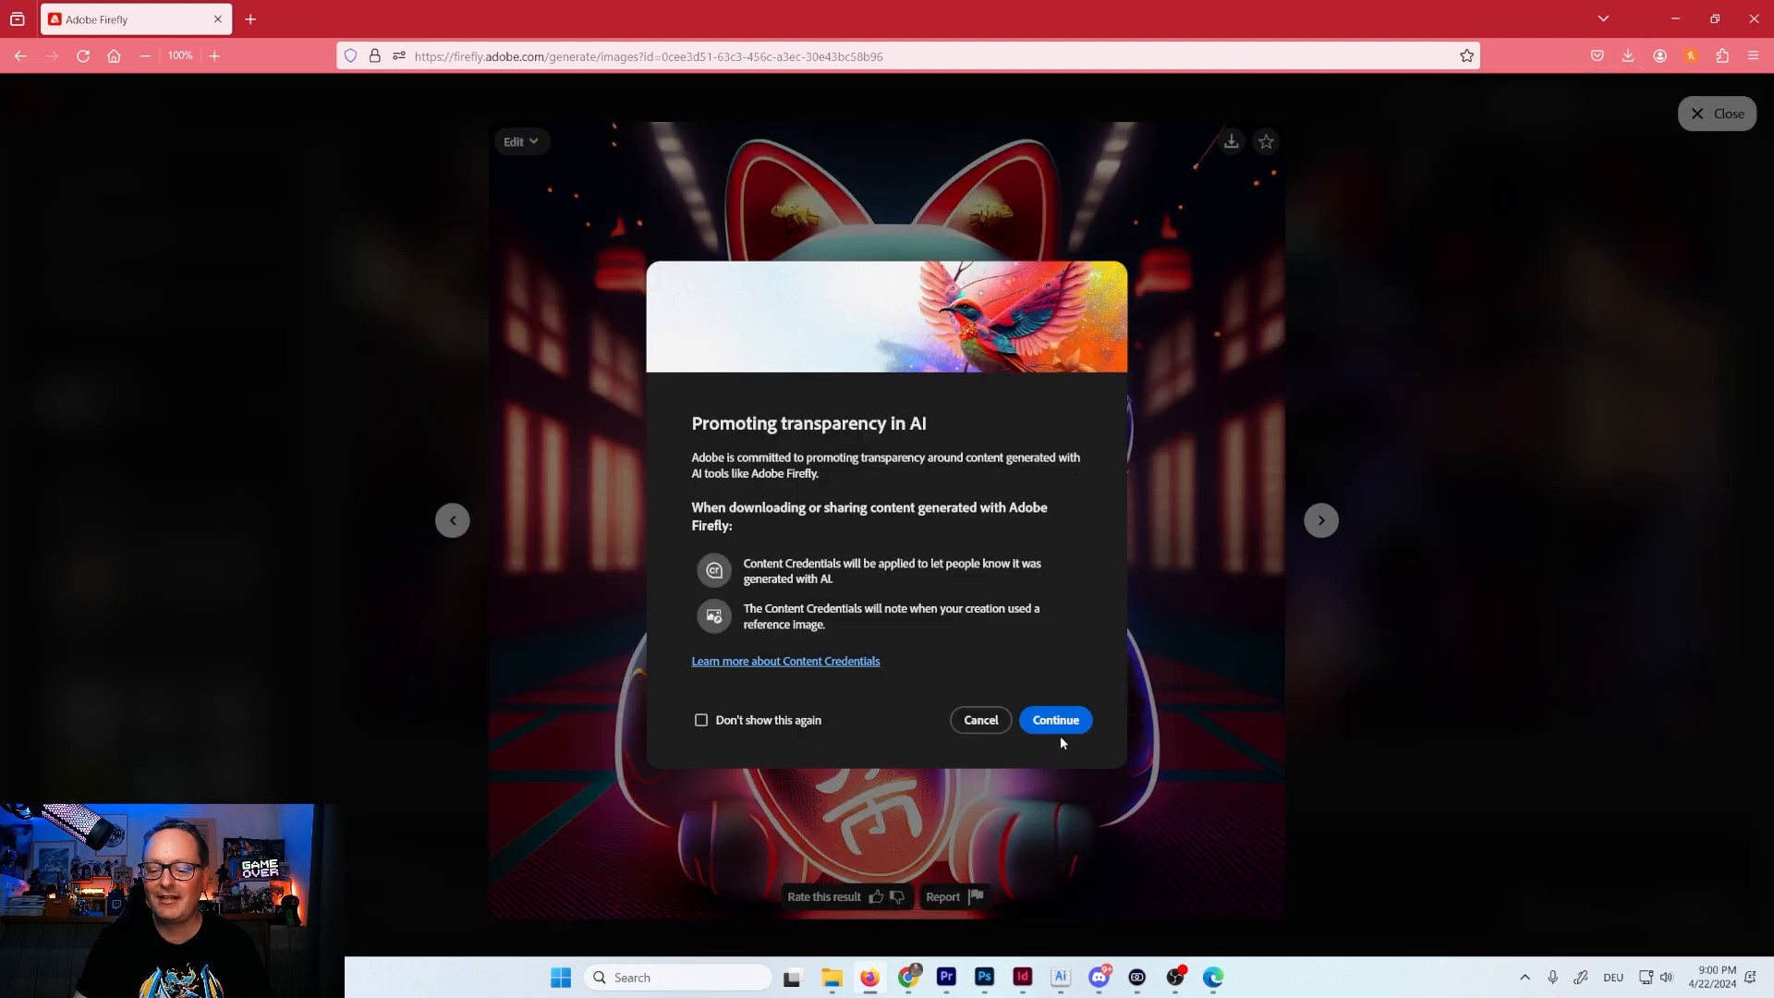
click(1062, 722)
click(1321, 521)
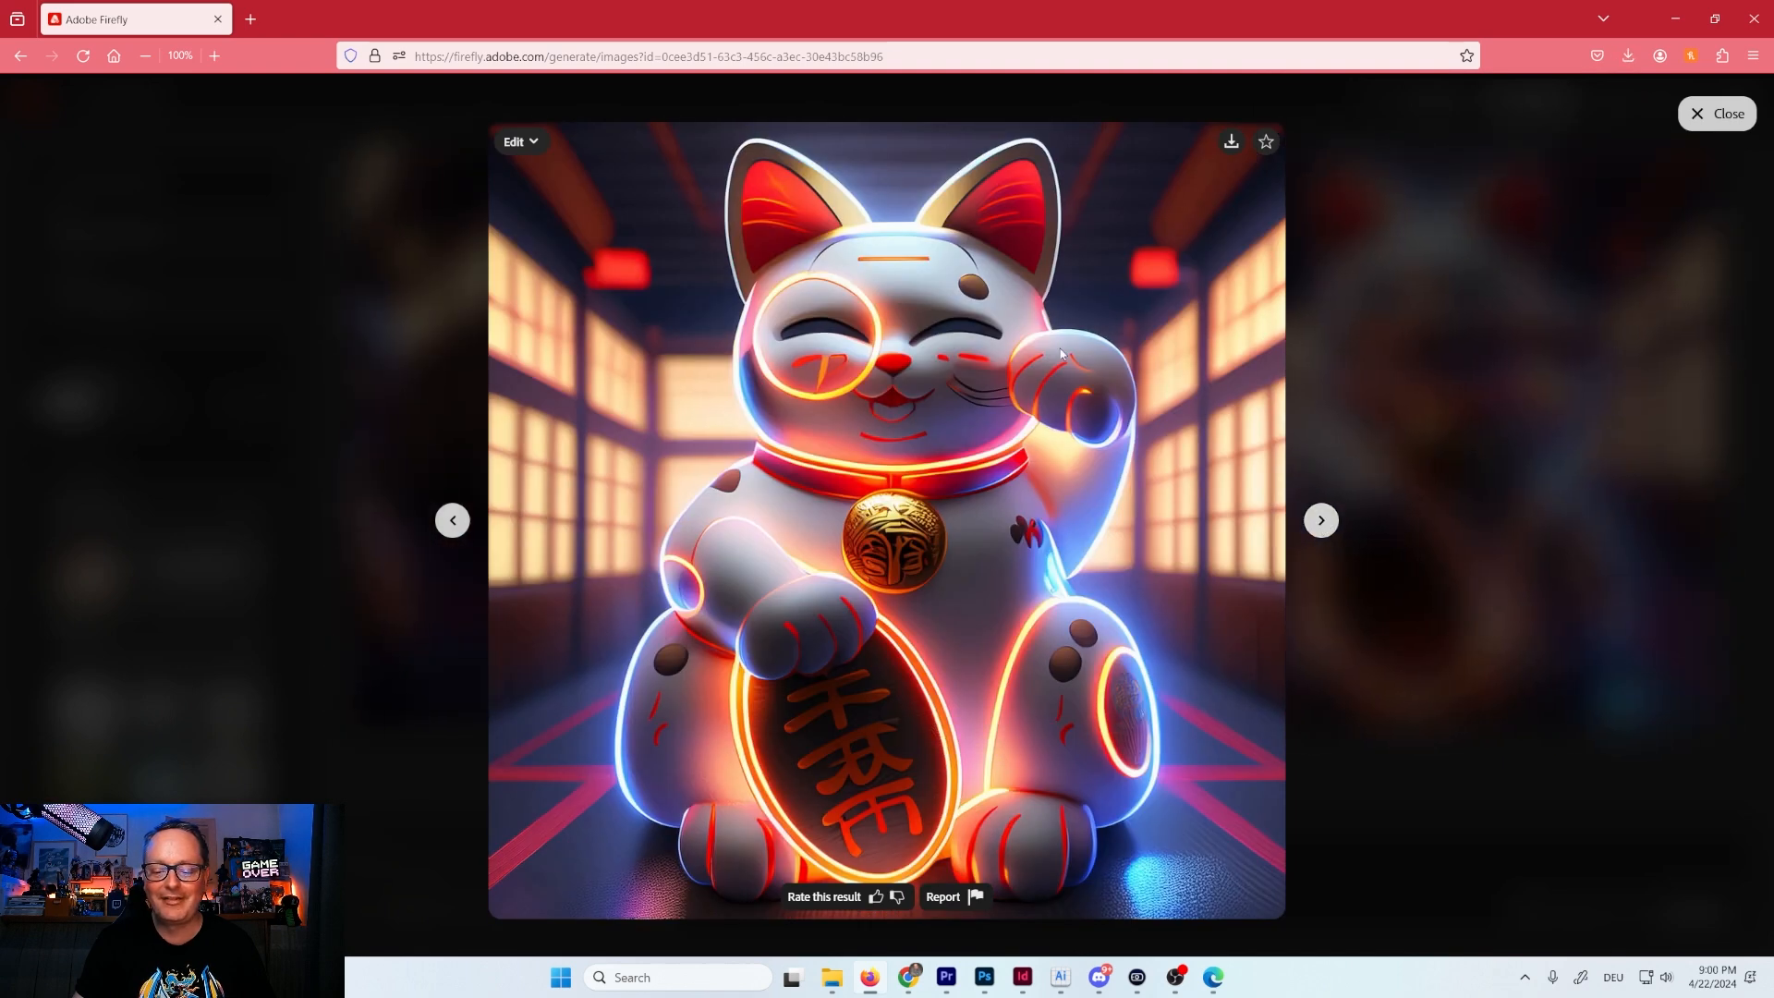
click(1365, 754)
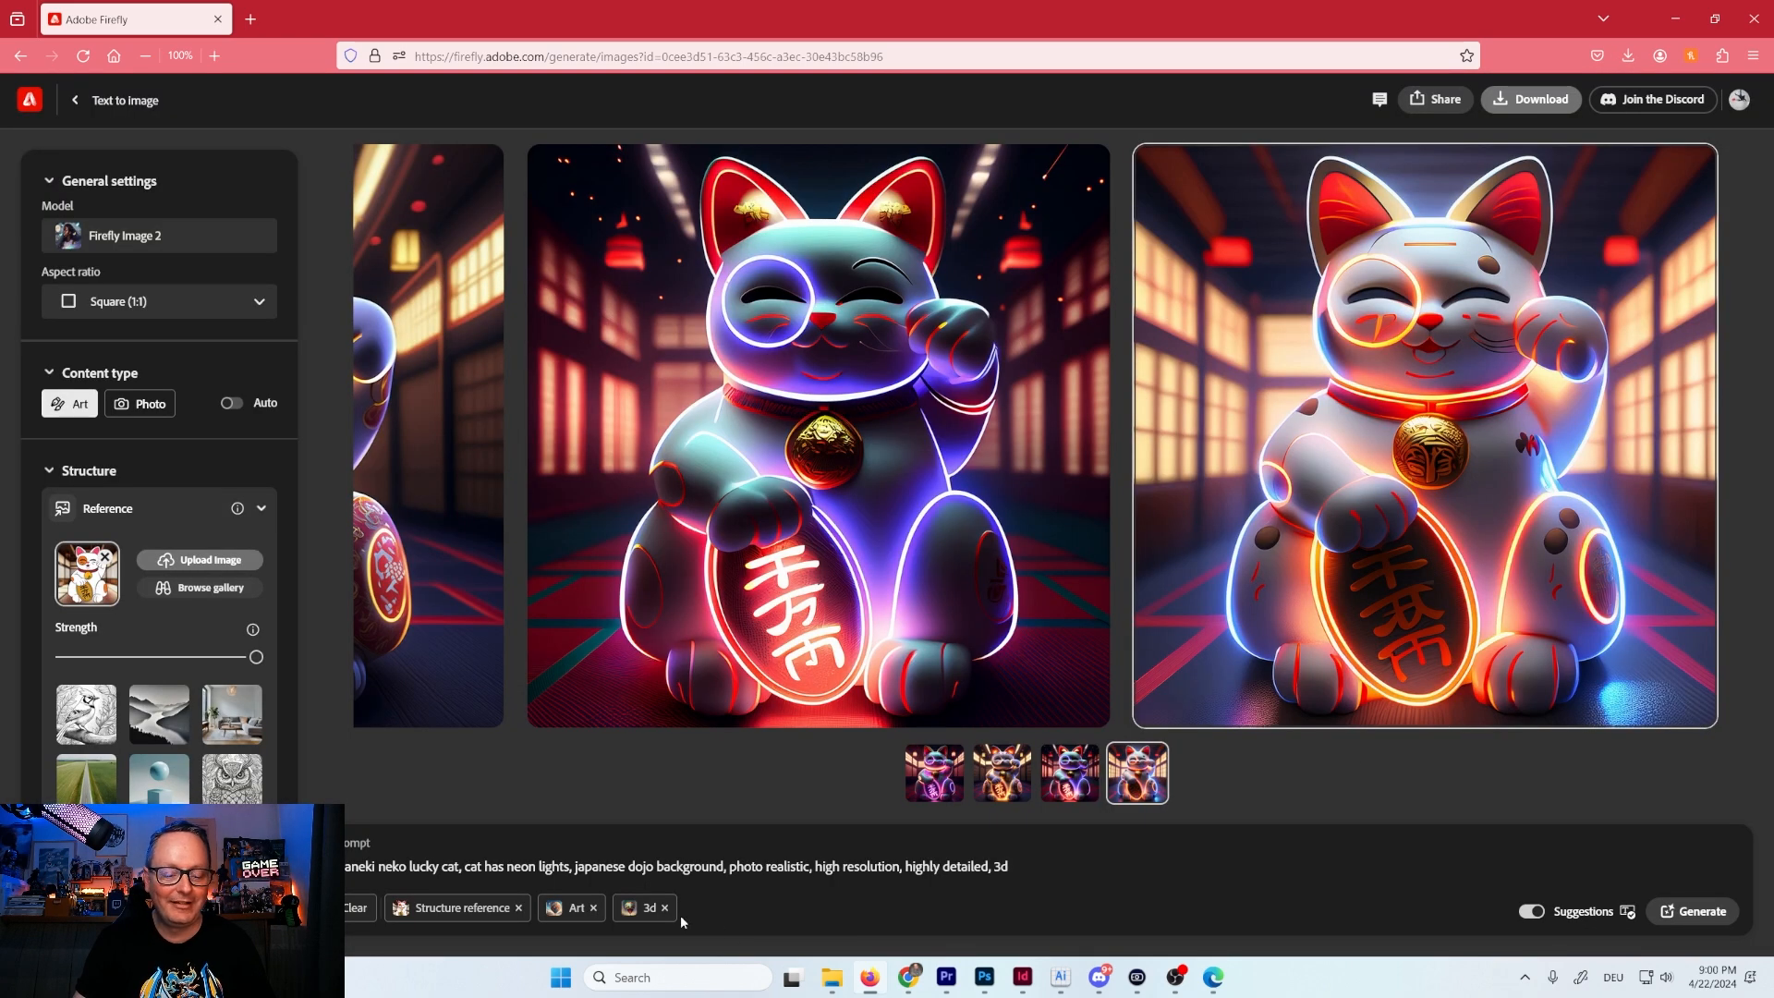
Insert "colorful" before "neon lights" in the prompt and generate a new set of images.
click(506, 867)
text(color)
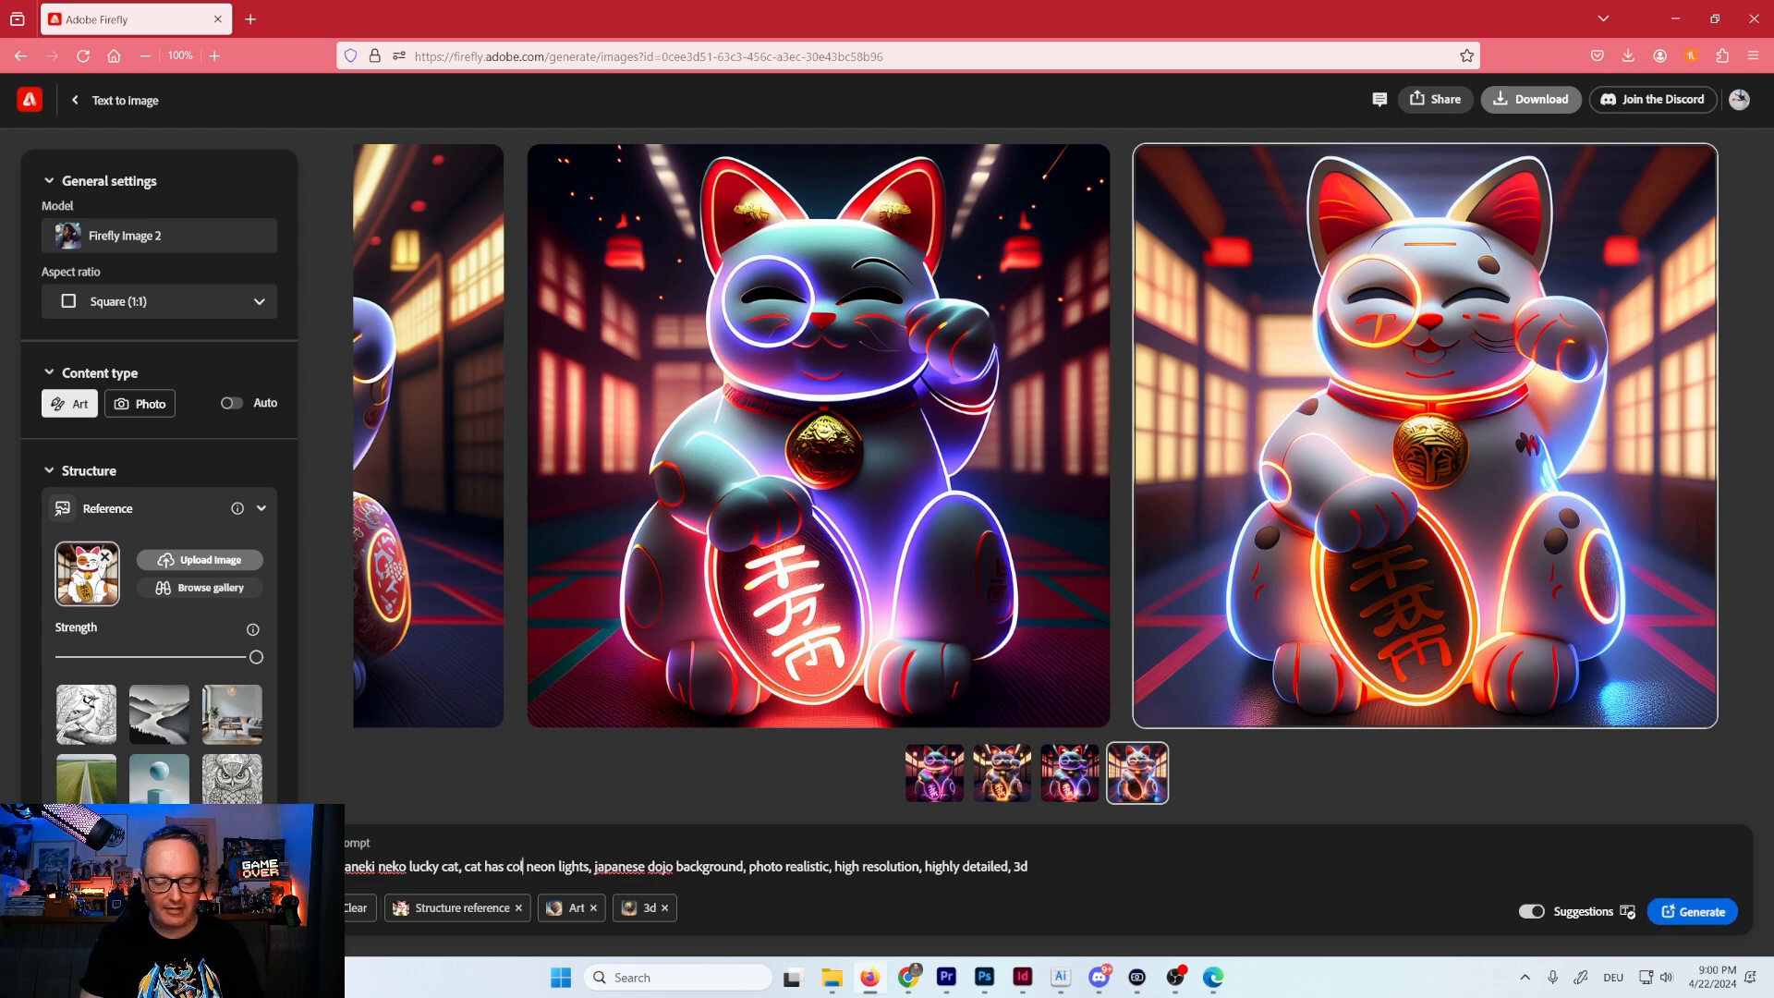
text(ful)
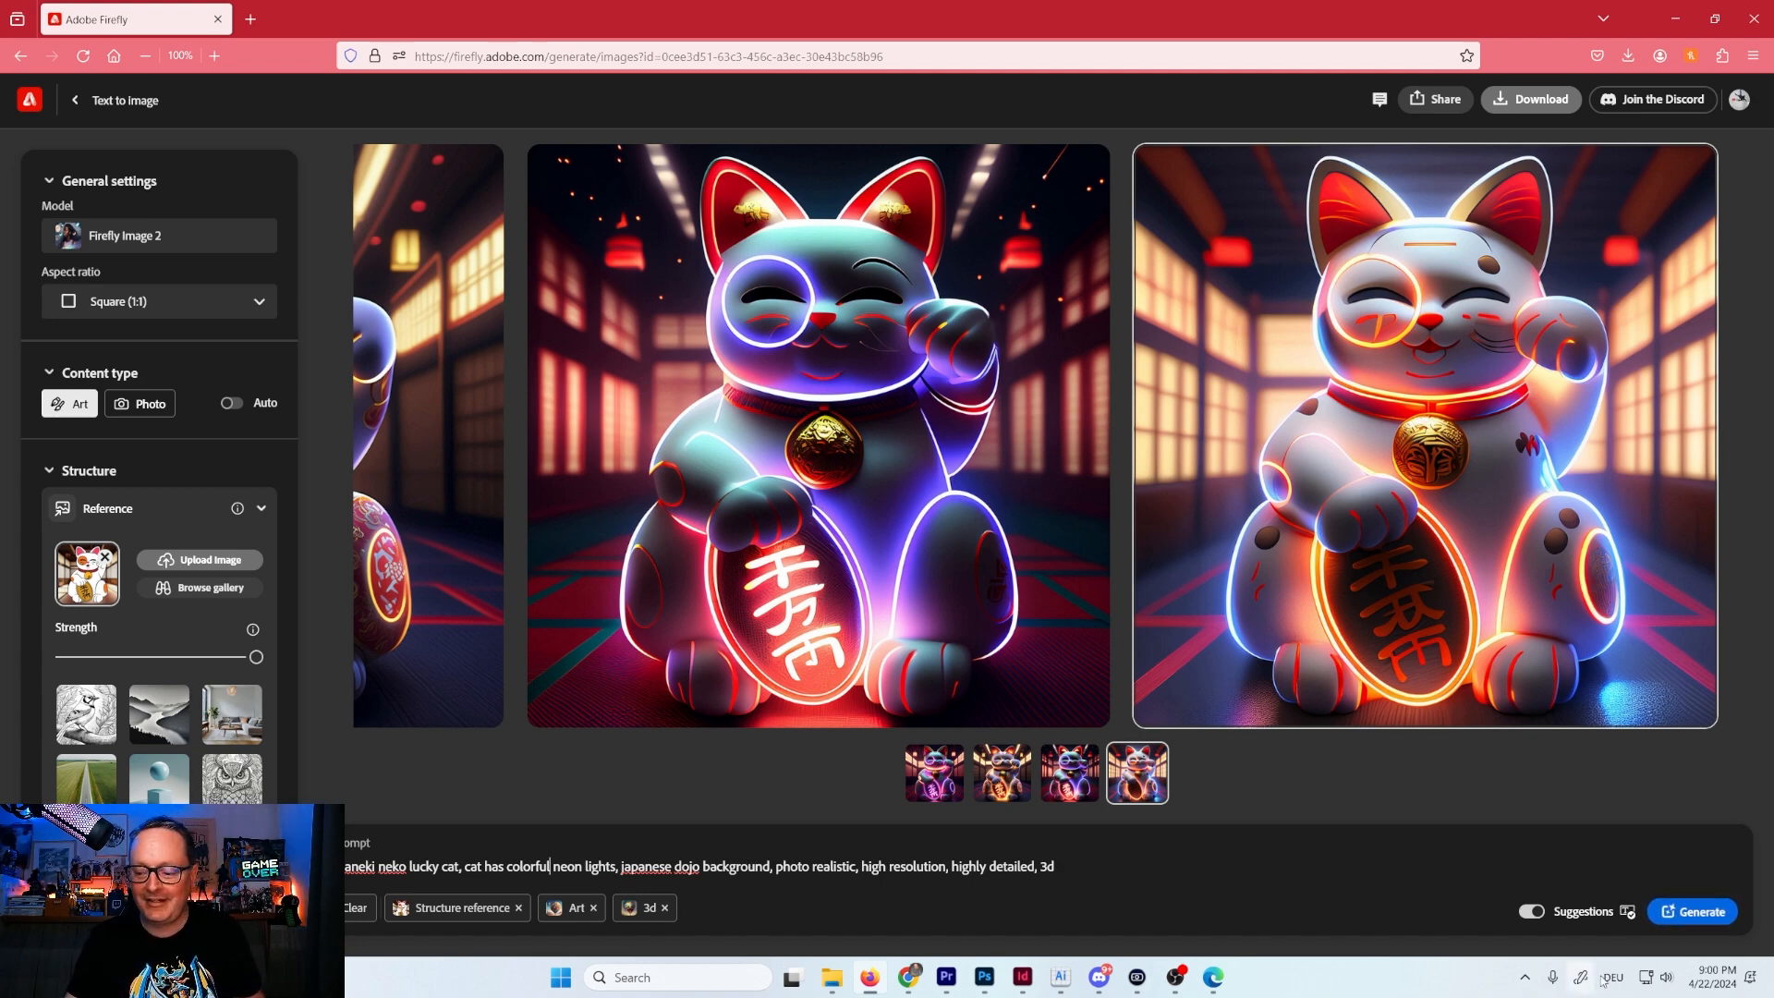
click(1696, 915)
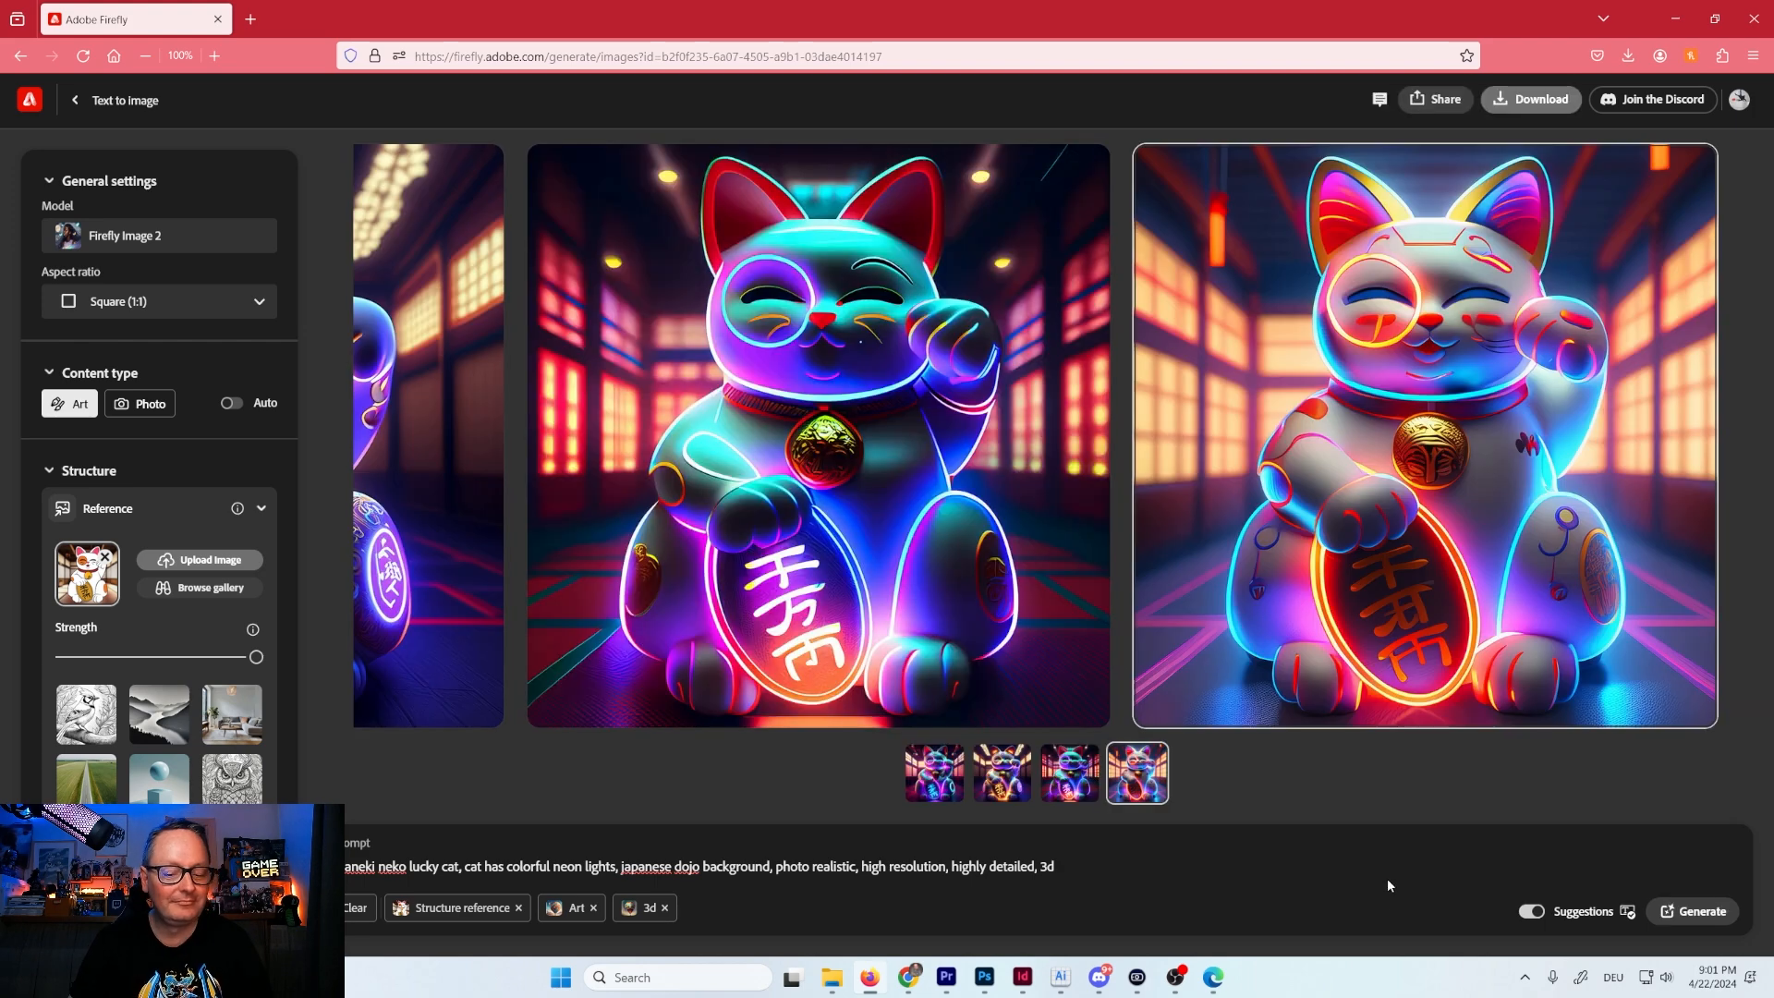
Enlarge the first colorful neon cat image and download the first and second images of this set.
click(936, 778)
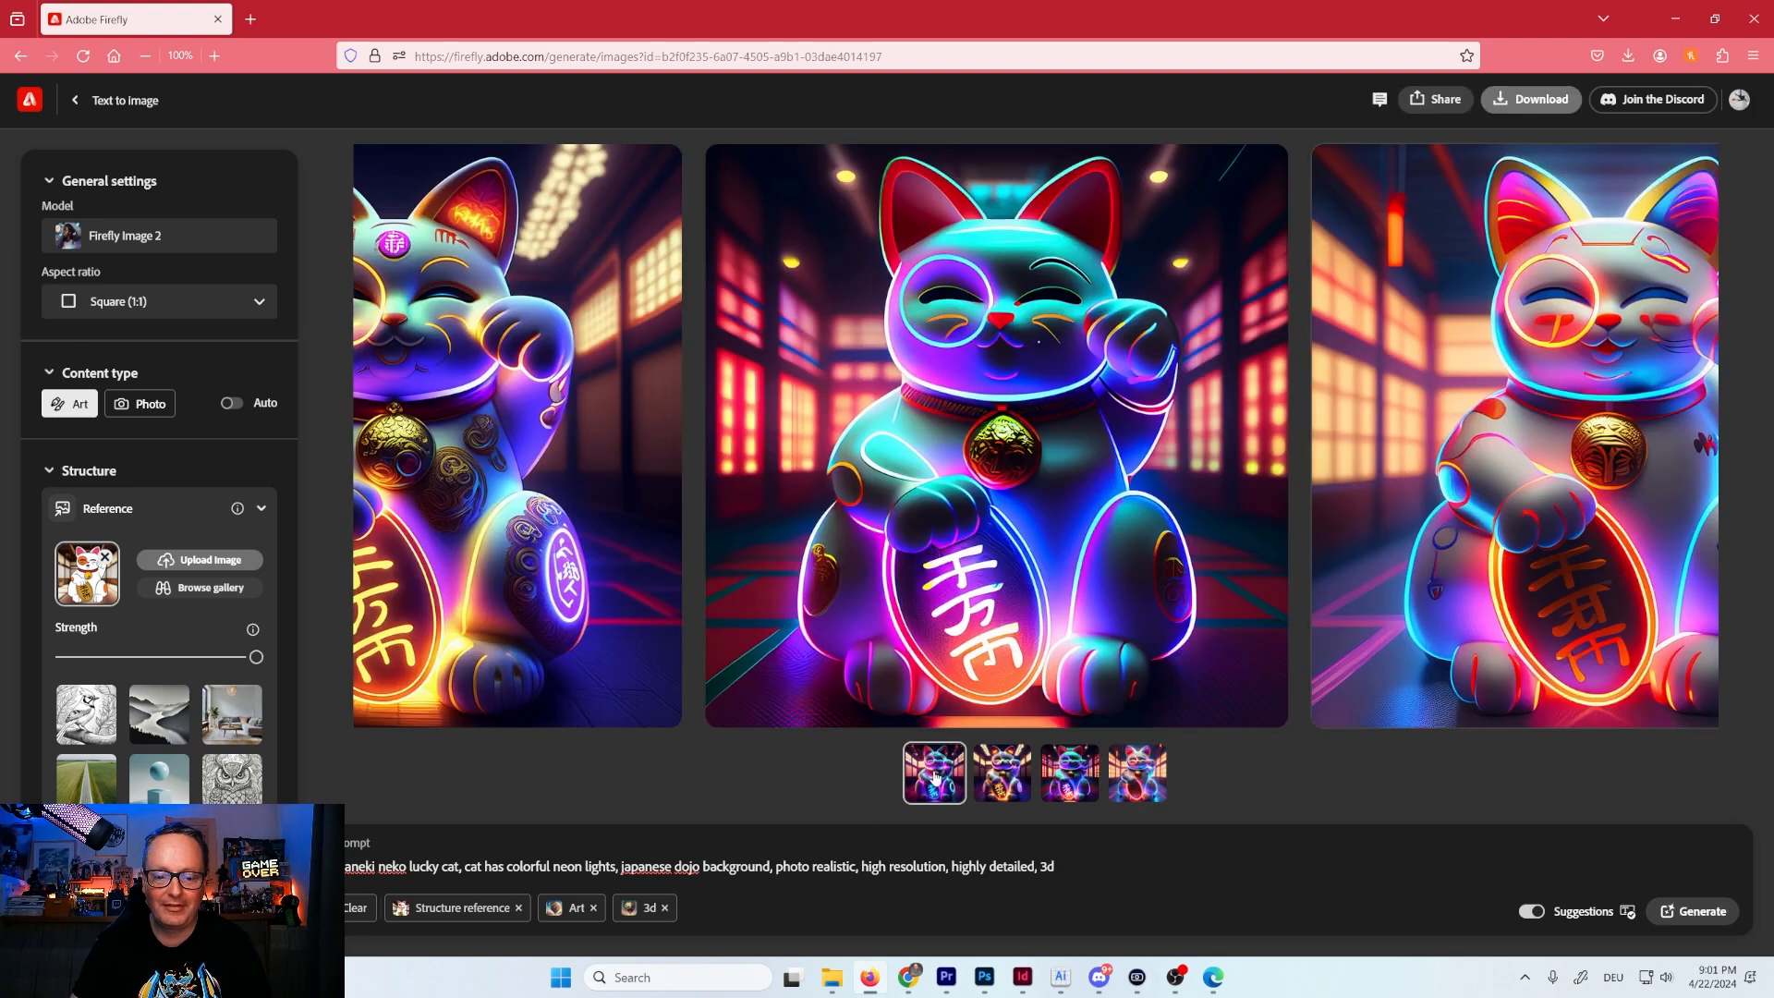
click(791, 638)
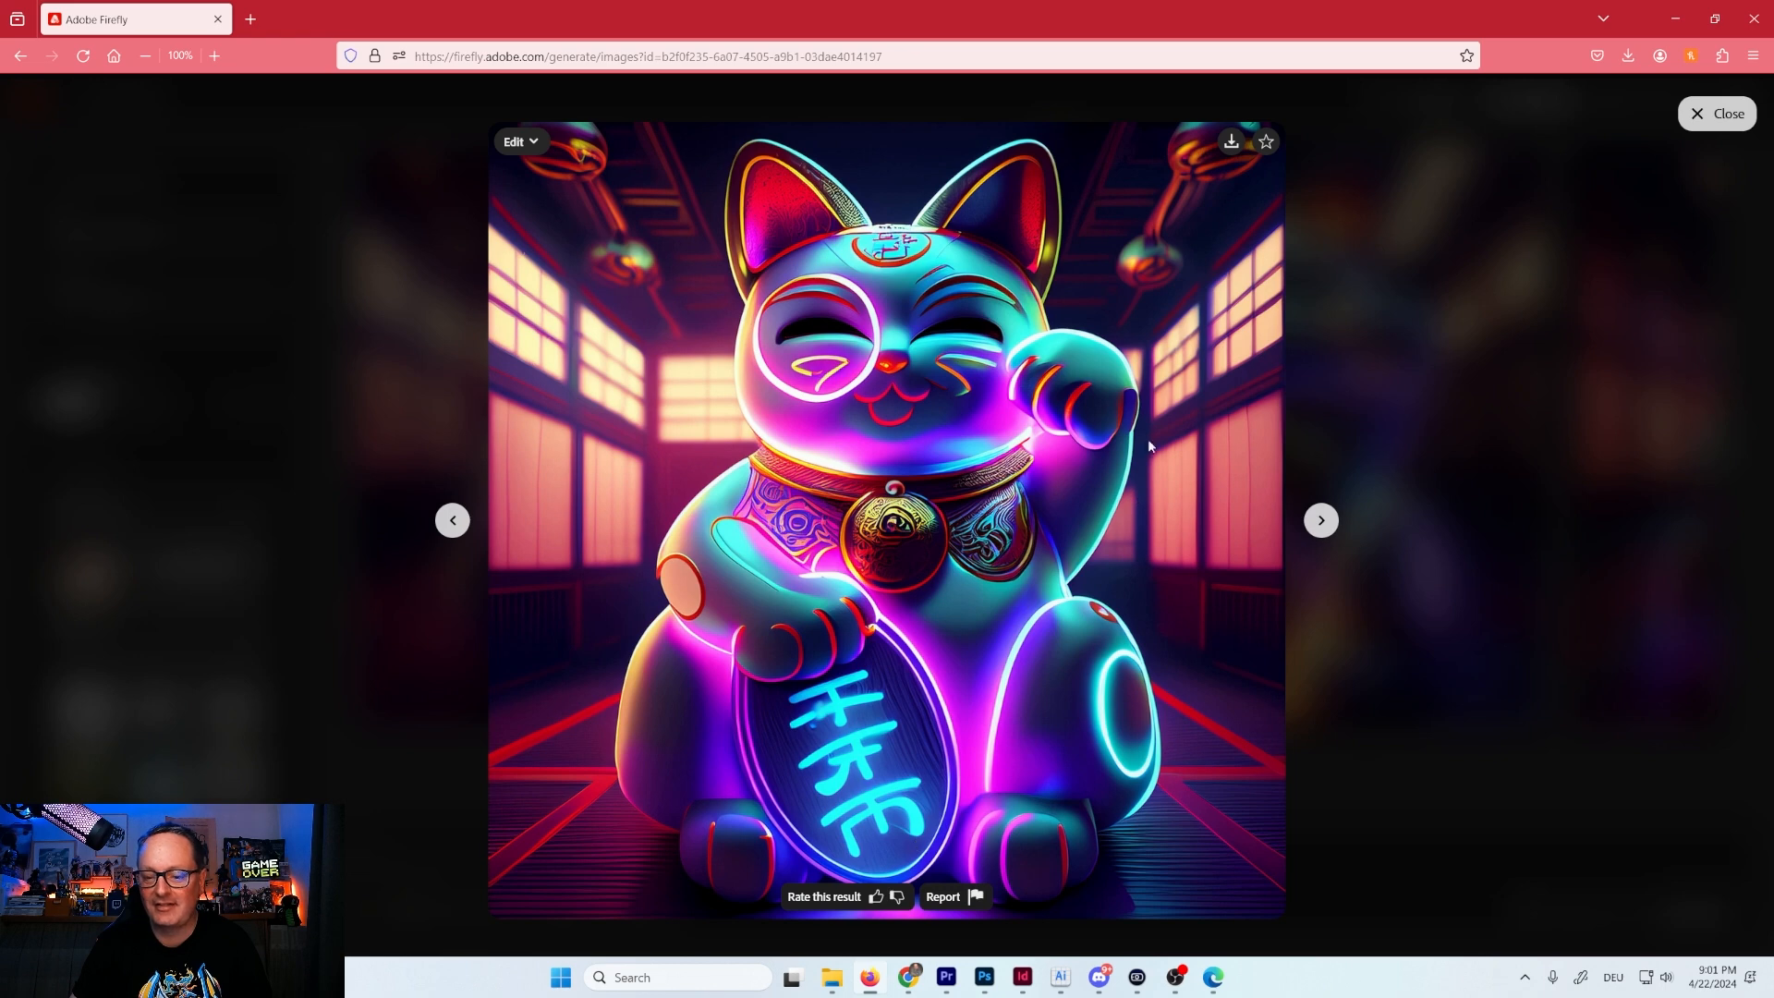
click(1231, 140)
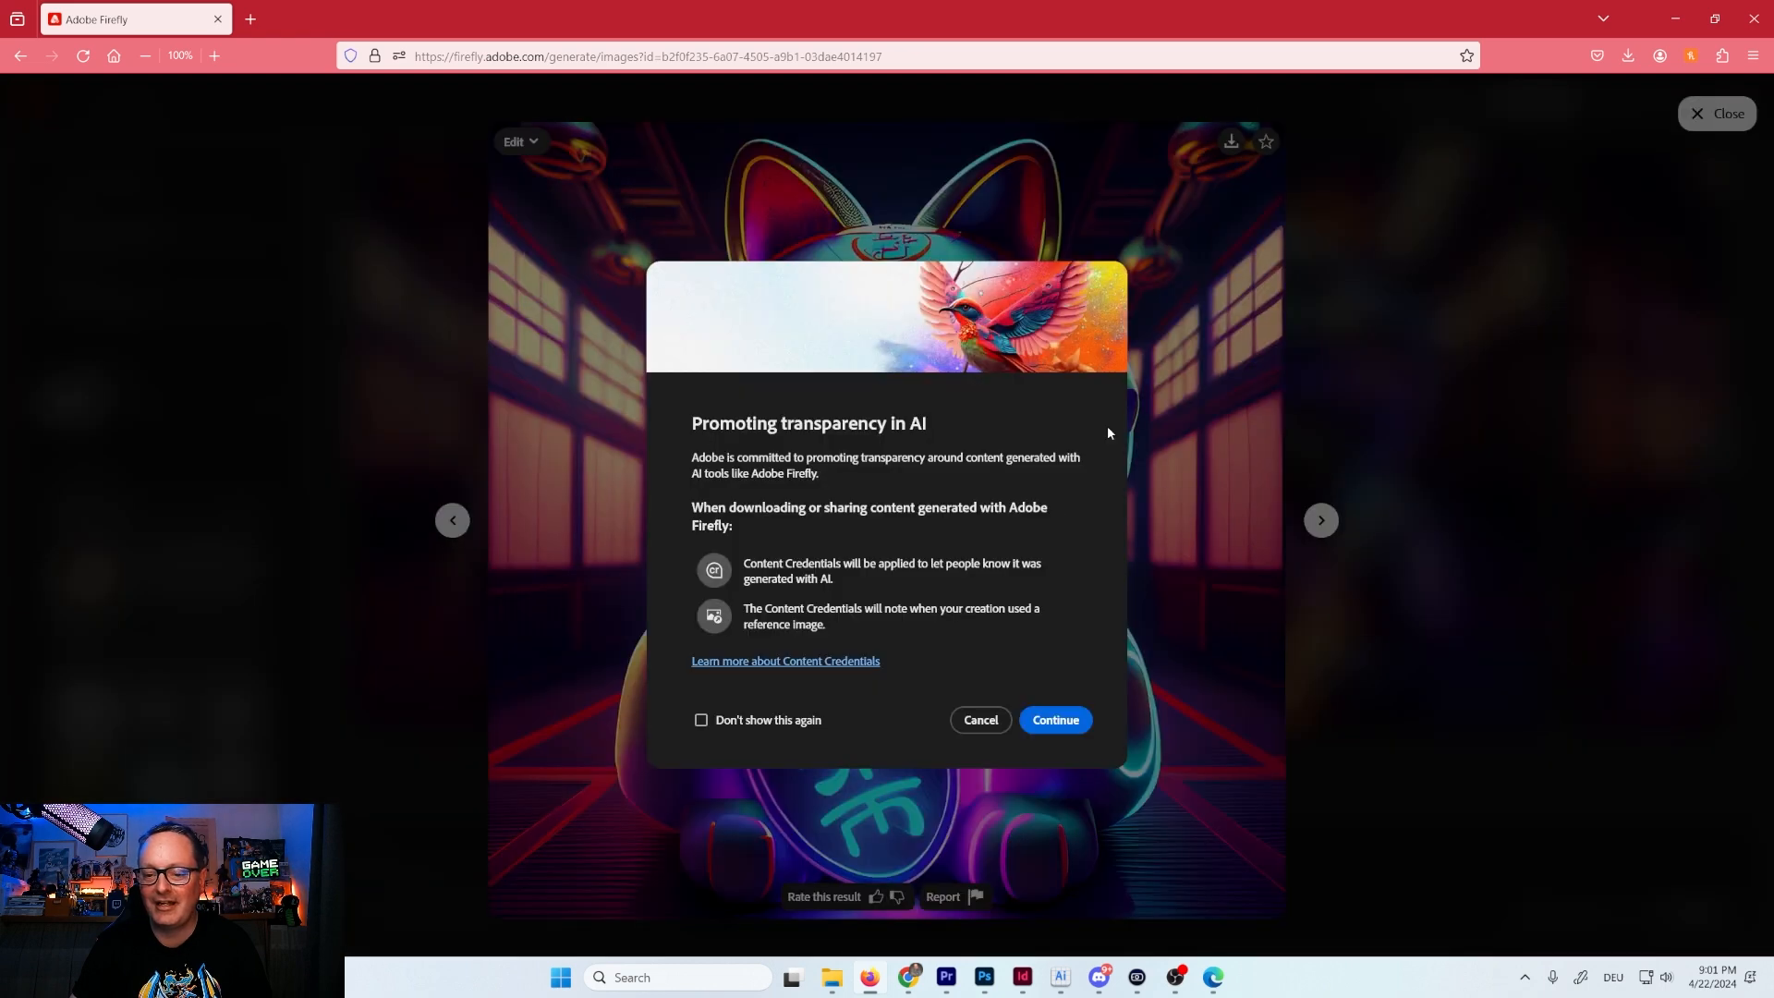
click(1031, 730)
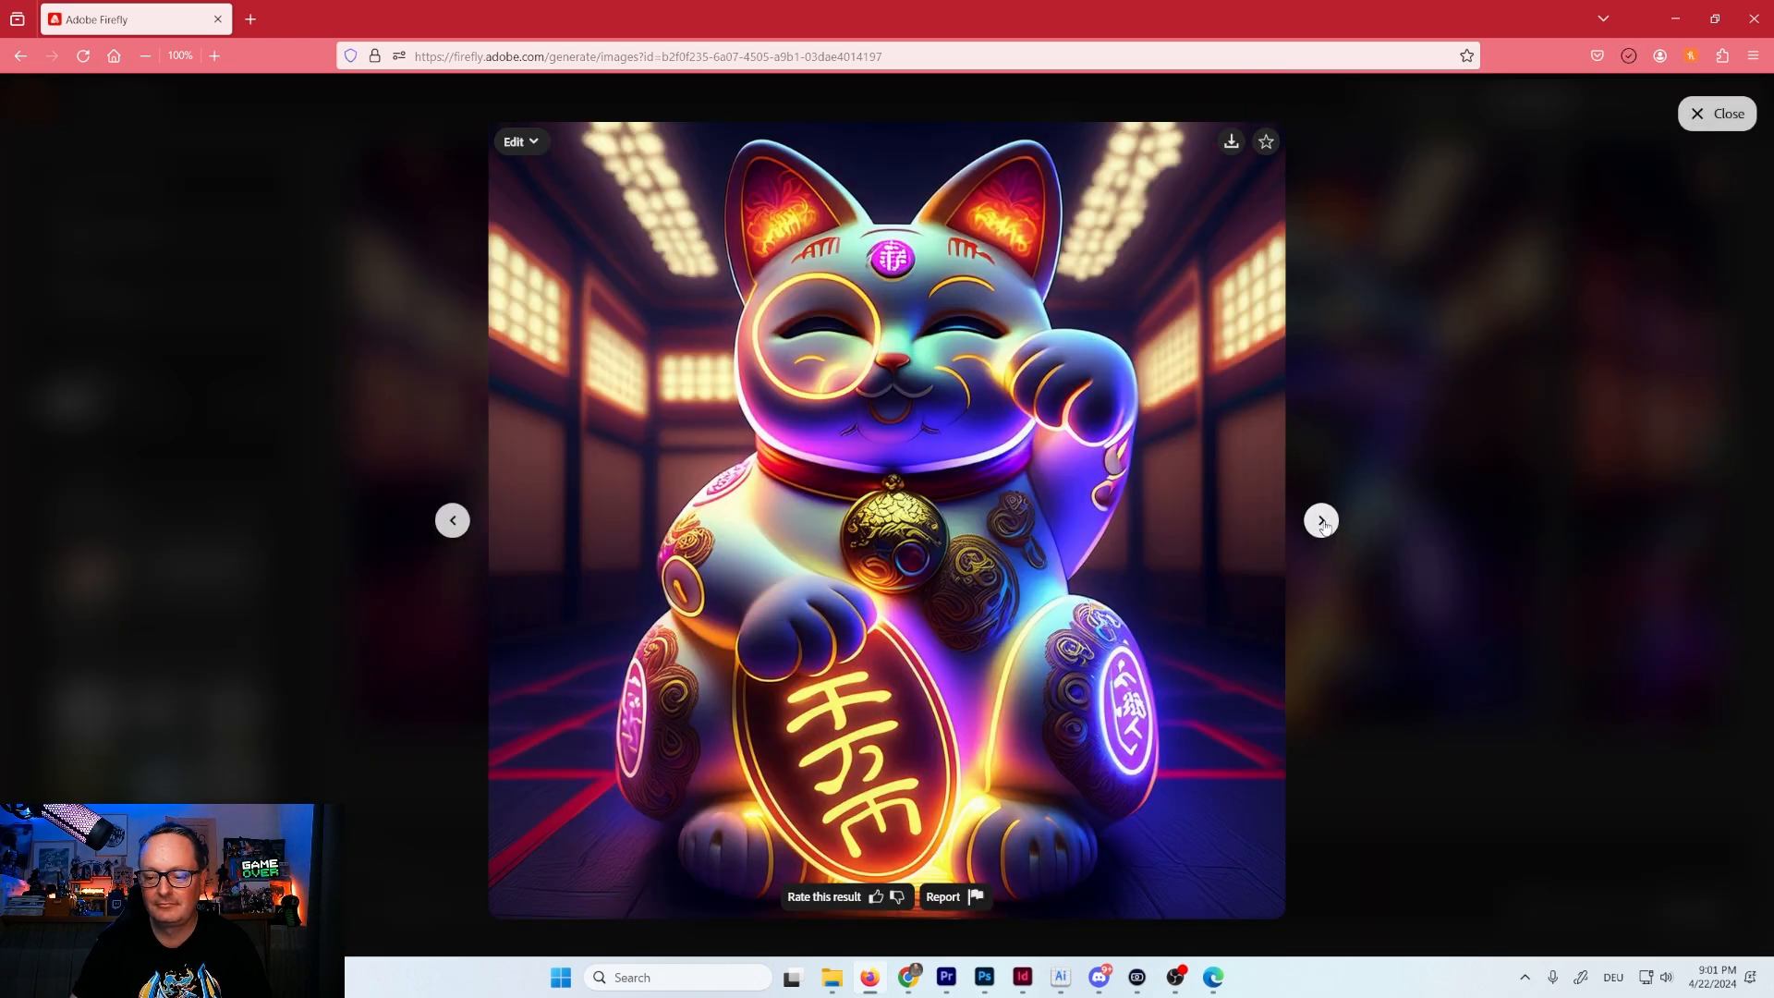
click(1231, 142)
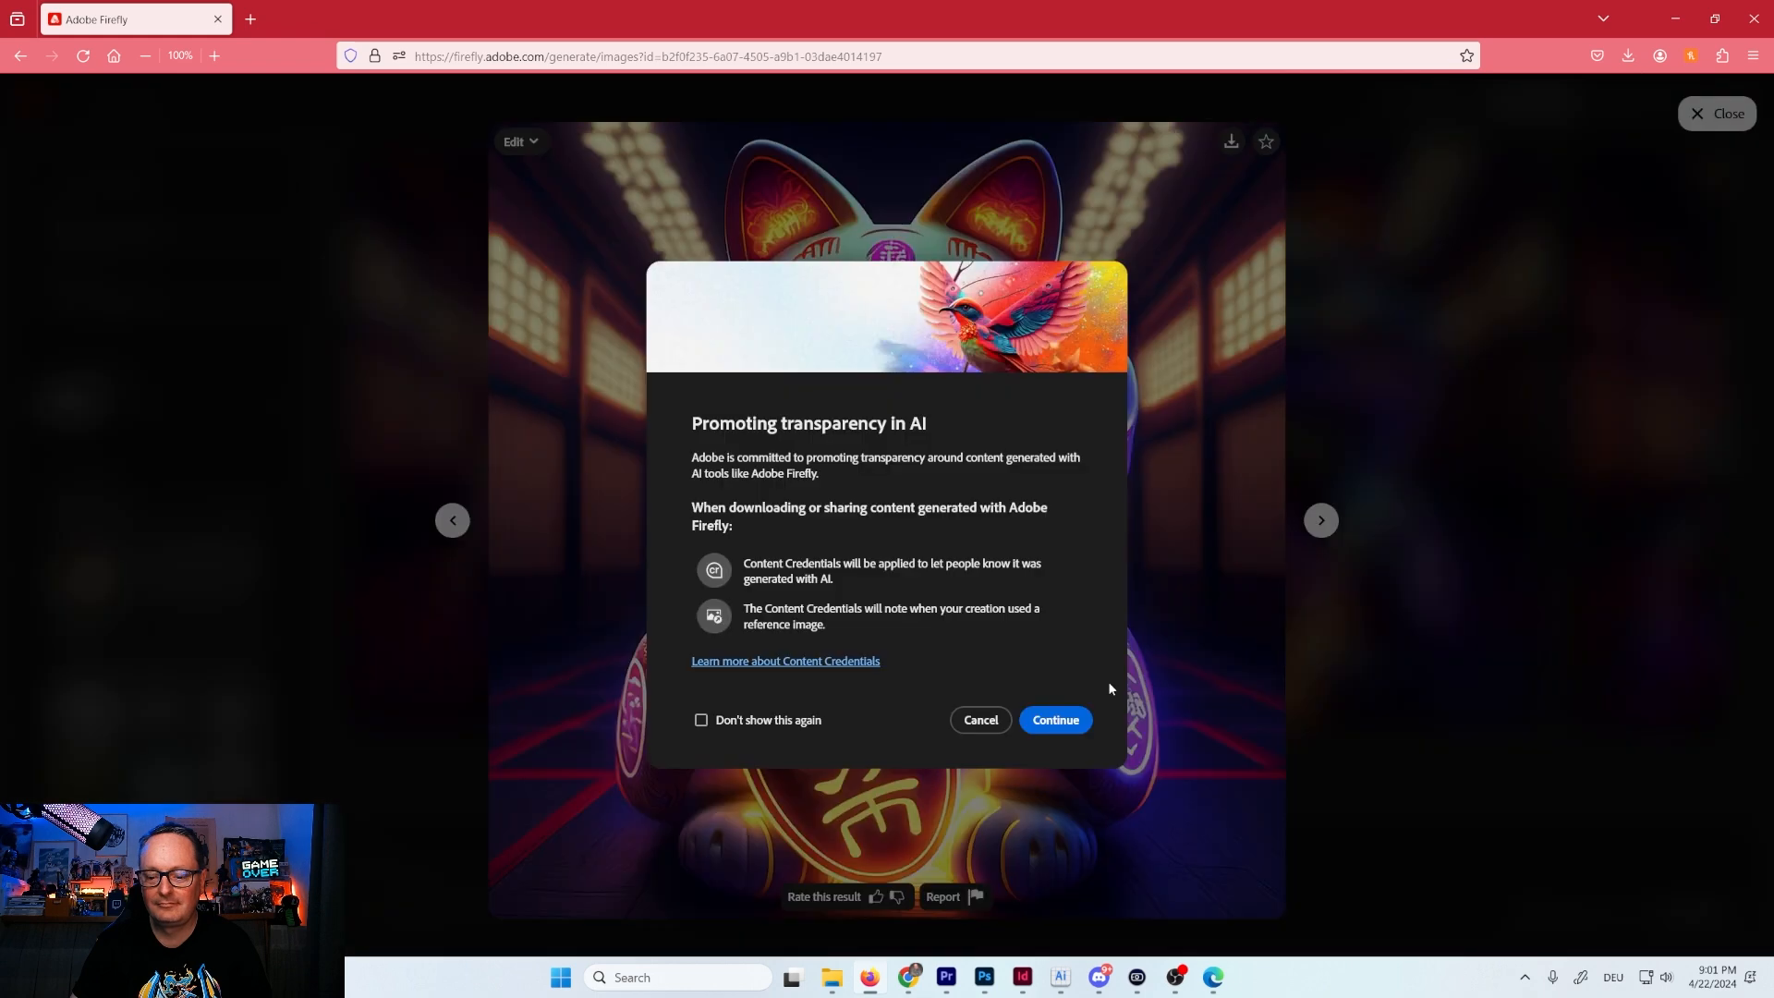
click(1055, 720)
Download the third and fourth colorful neon cat images and close the enlarged view.
click(1320, 520)
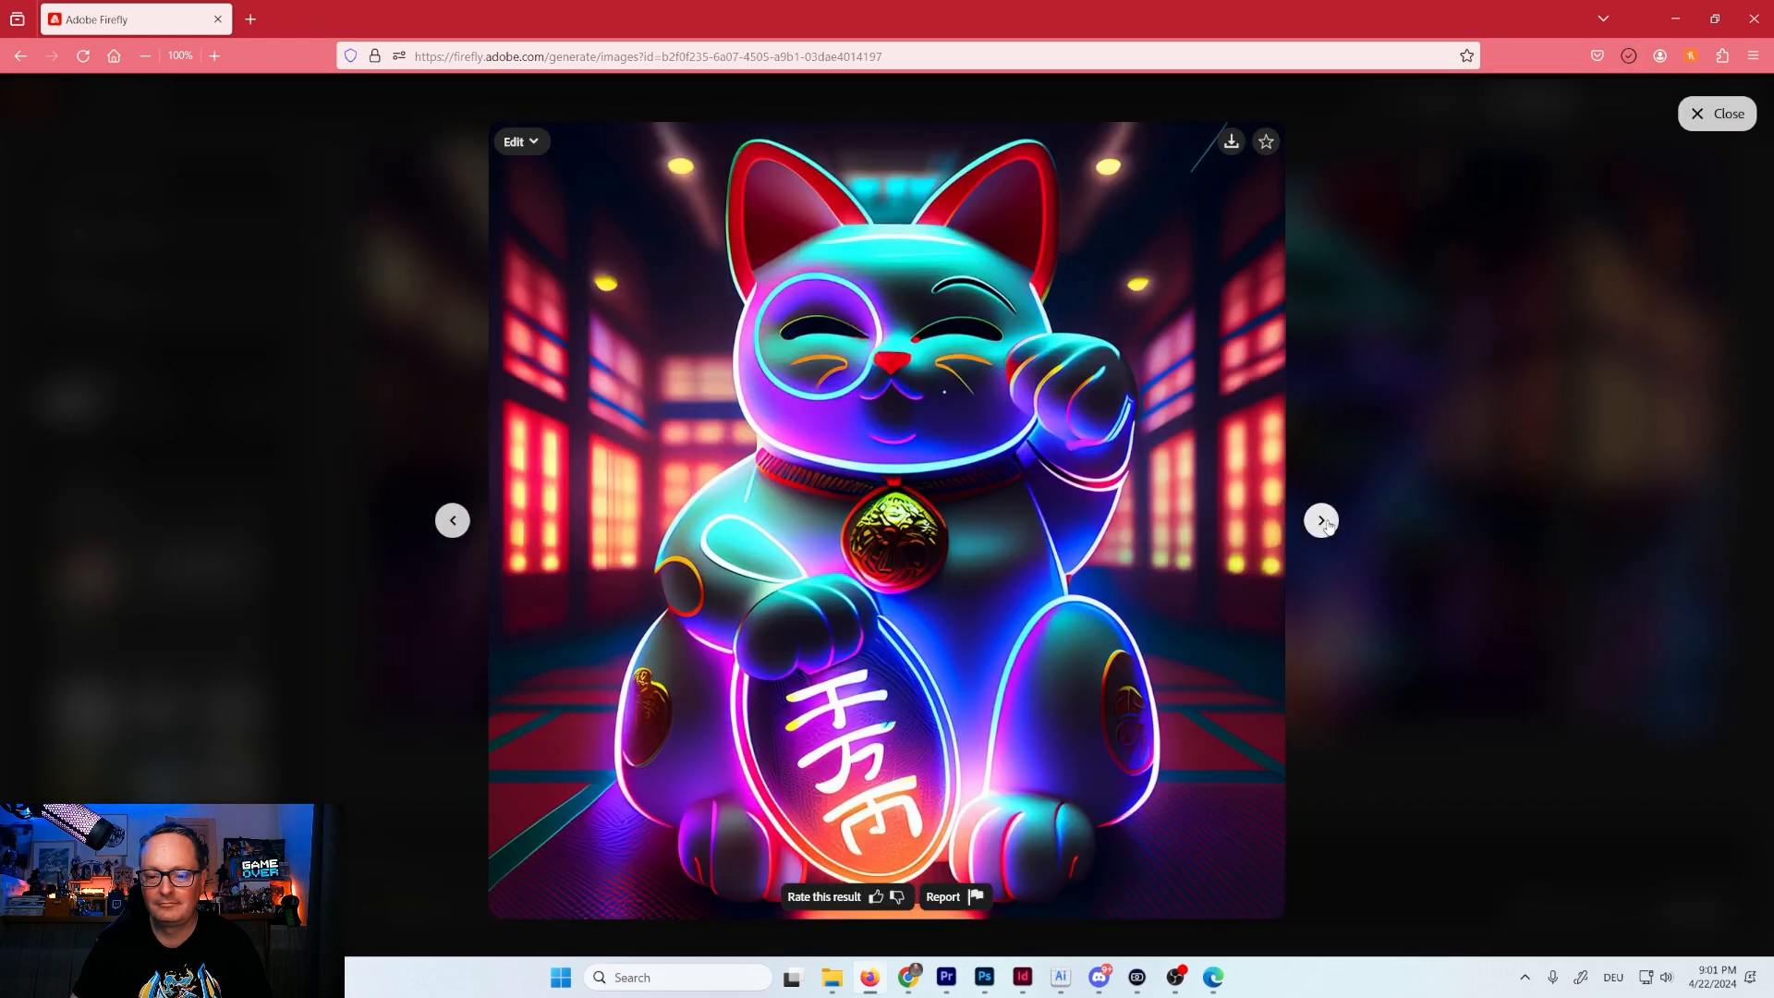
click(1232, 141)
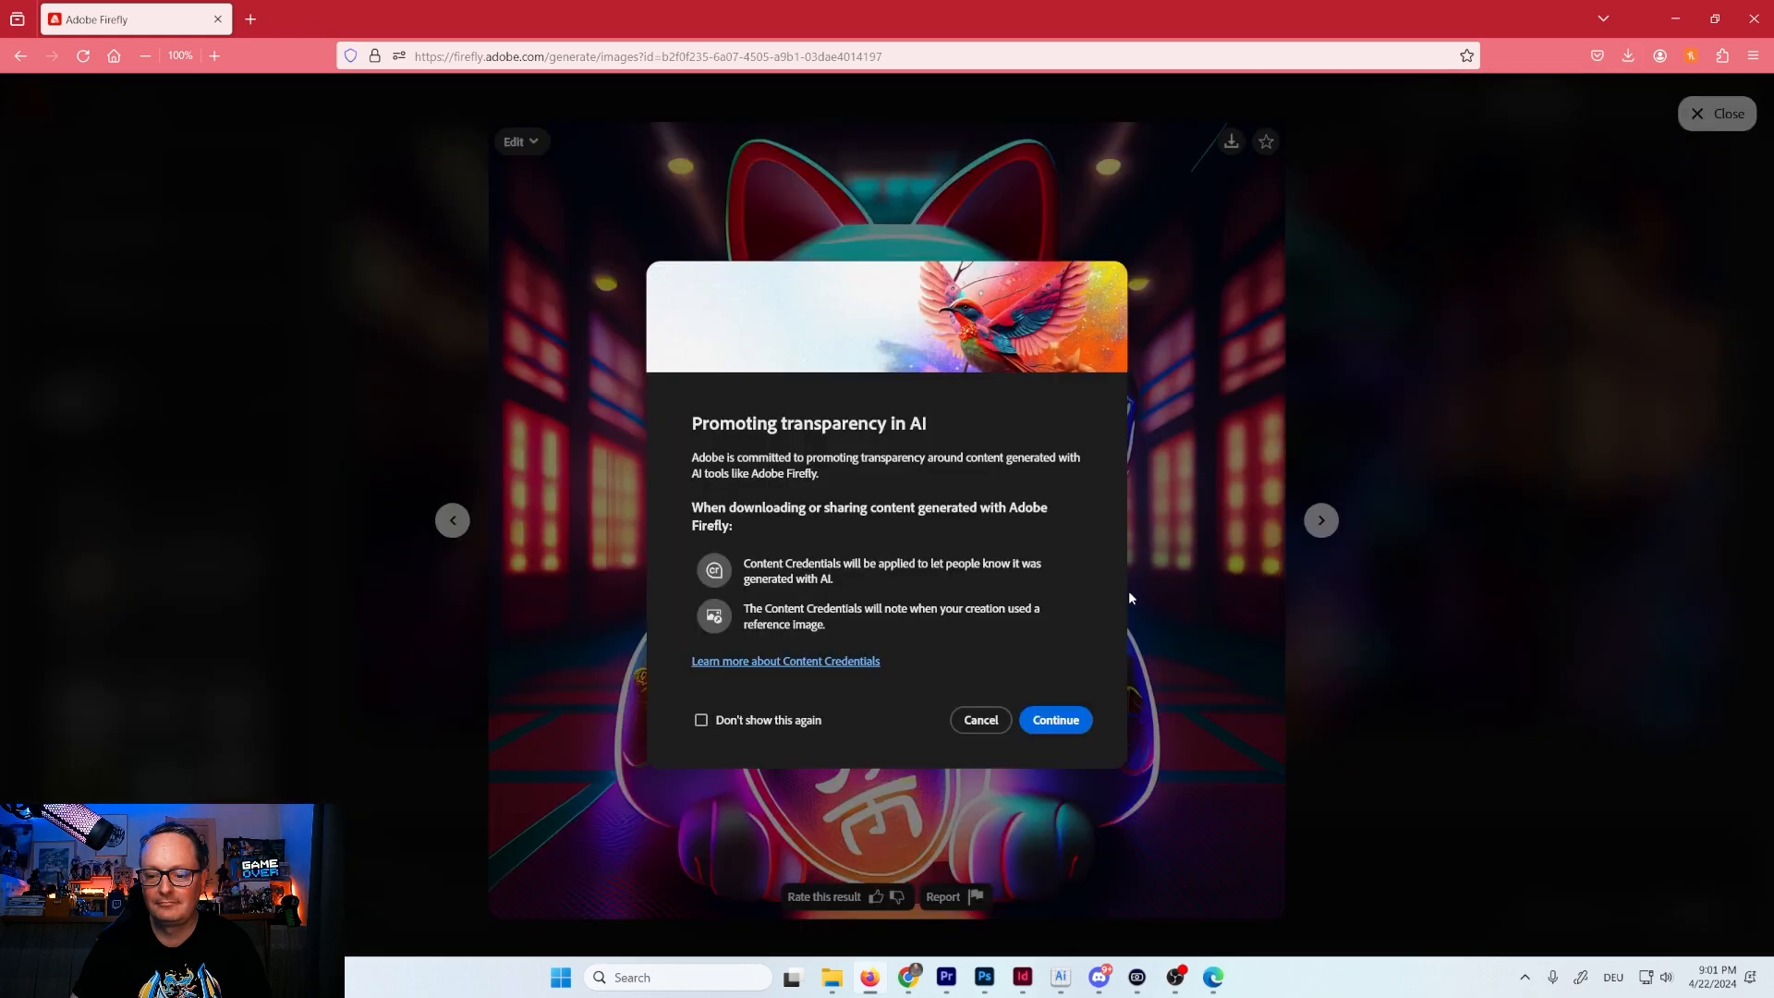
click(1053, 720)
click(1320, 520)
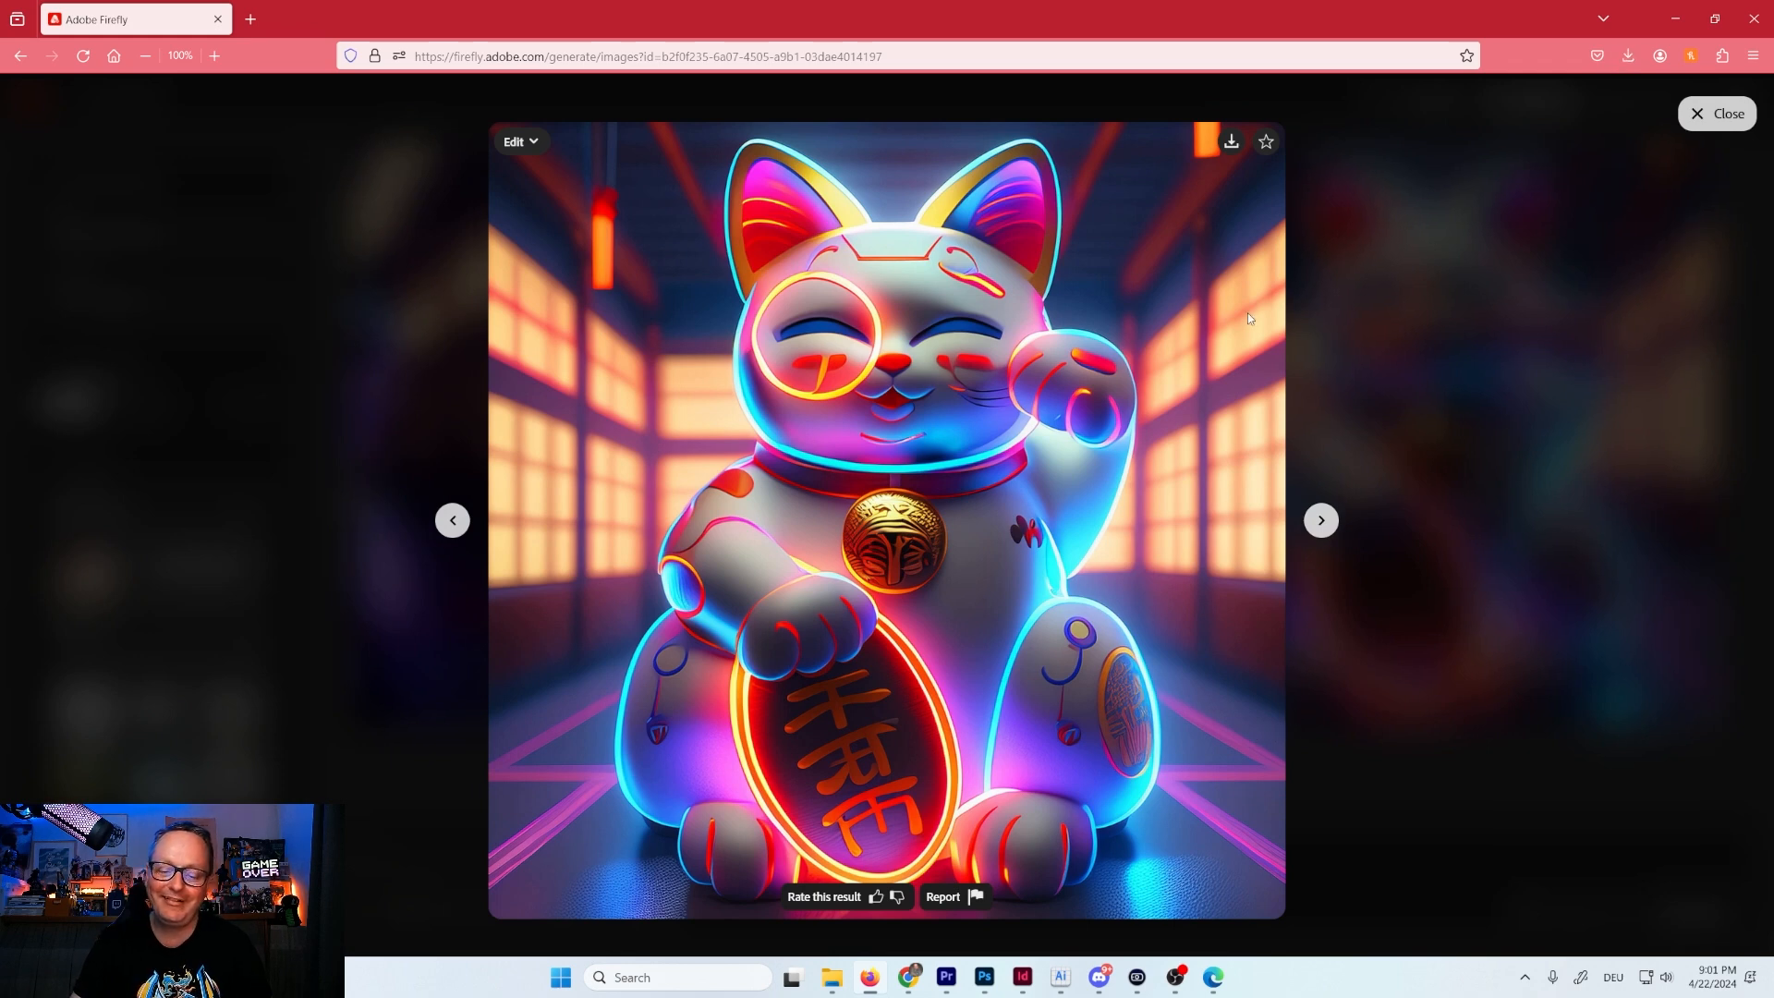
click(1232, 142)
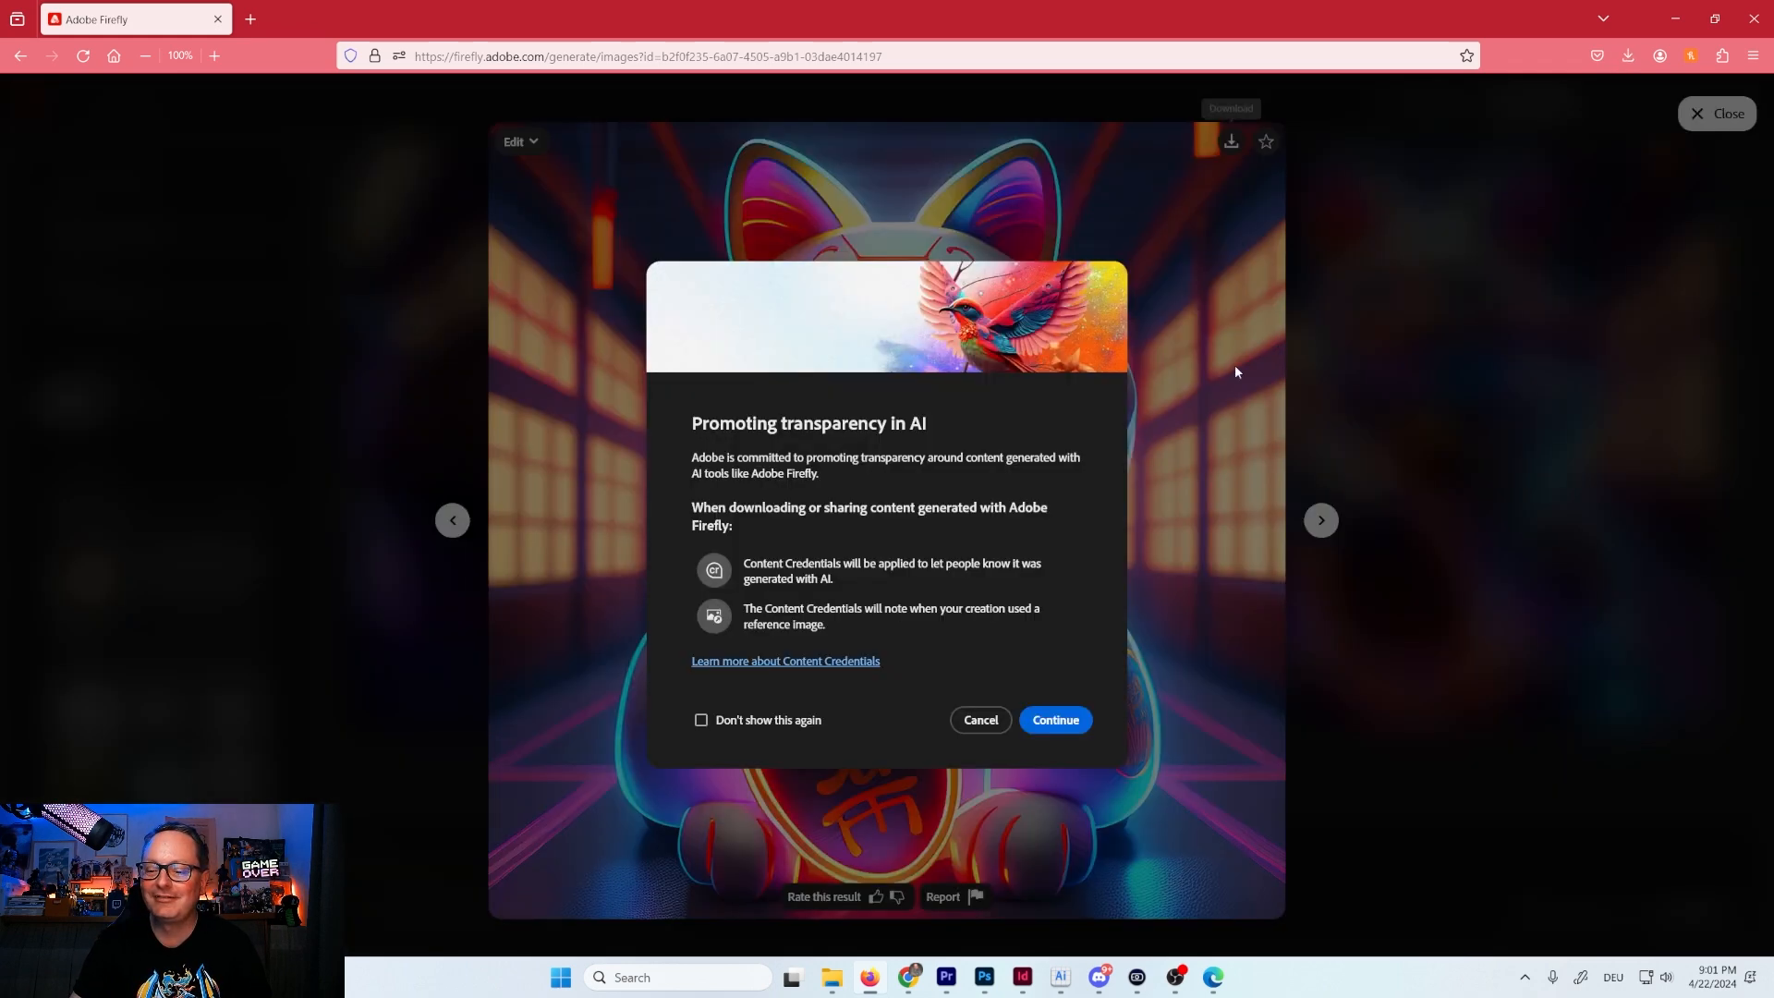
click(1055, 720)
click(1426, 774)
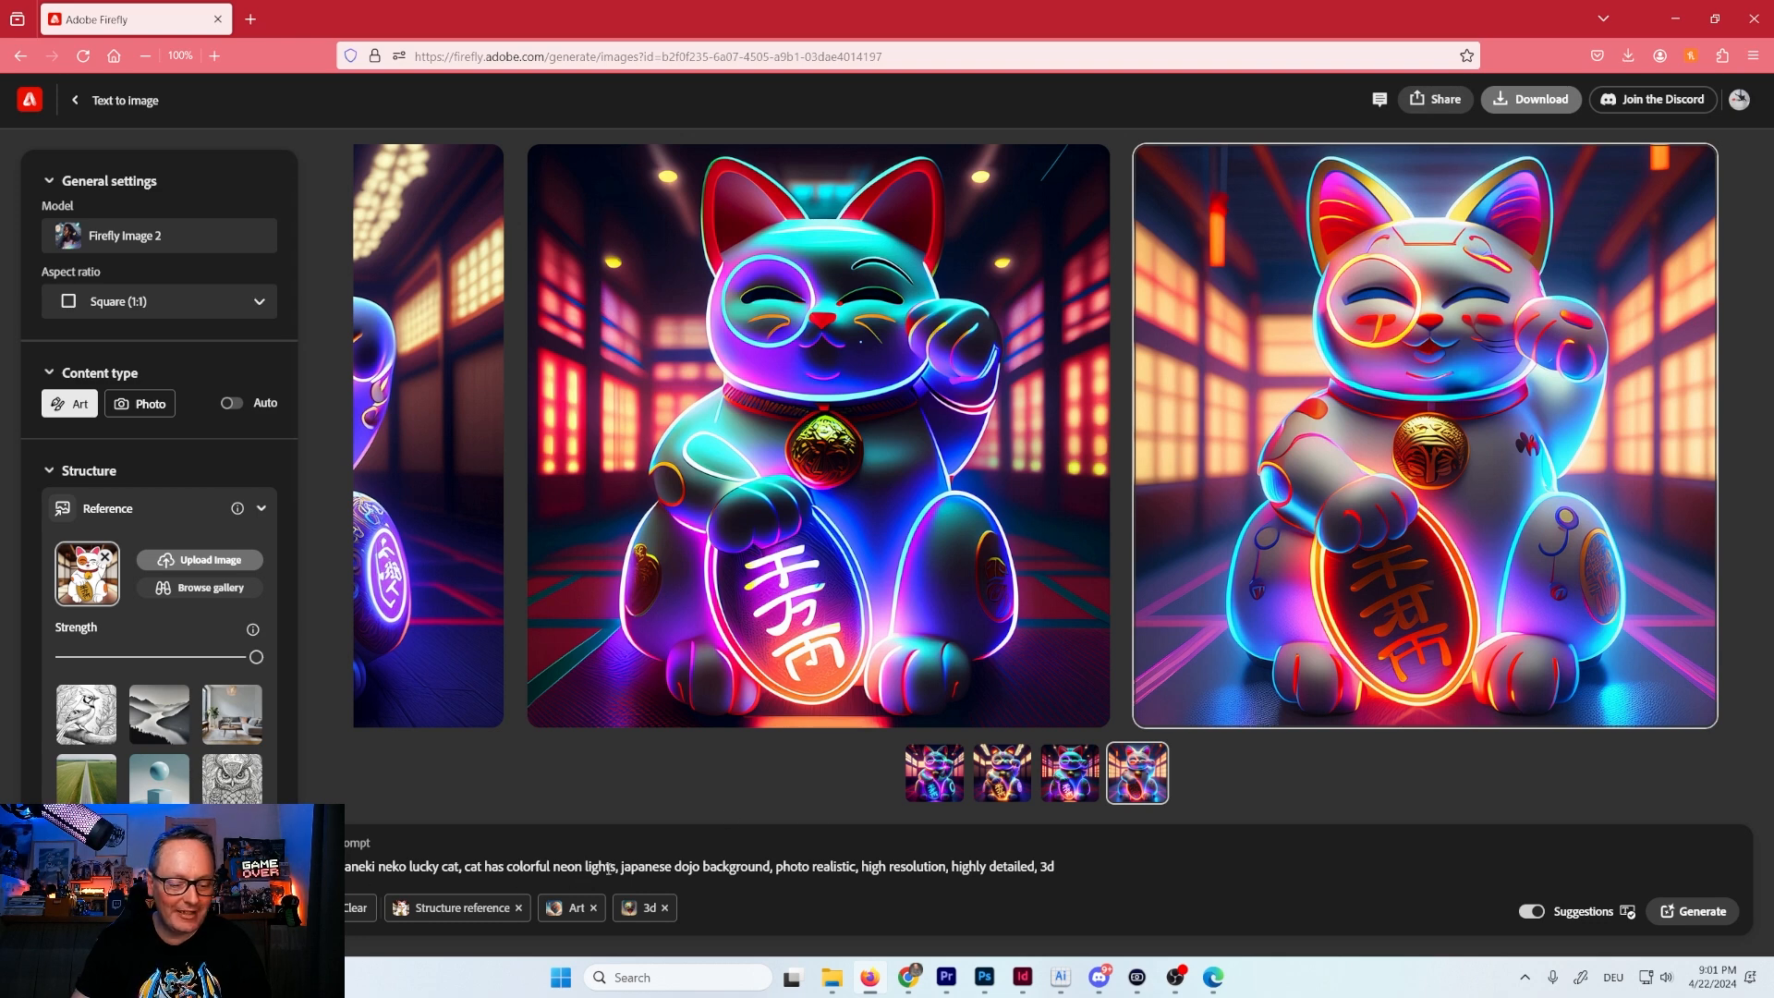
Replace "has colorful neon lights" in the prompt with "is made out of marble" and generate a new set of images.
drag(615, 867, 482, 869)
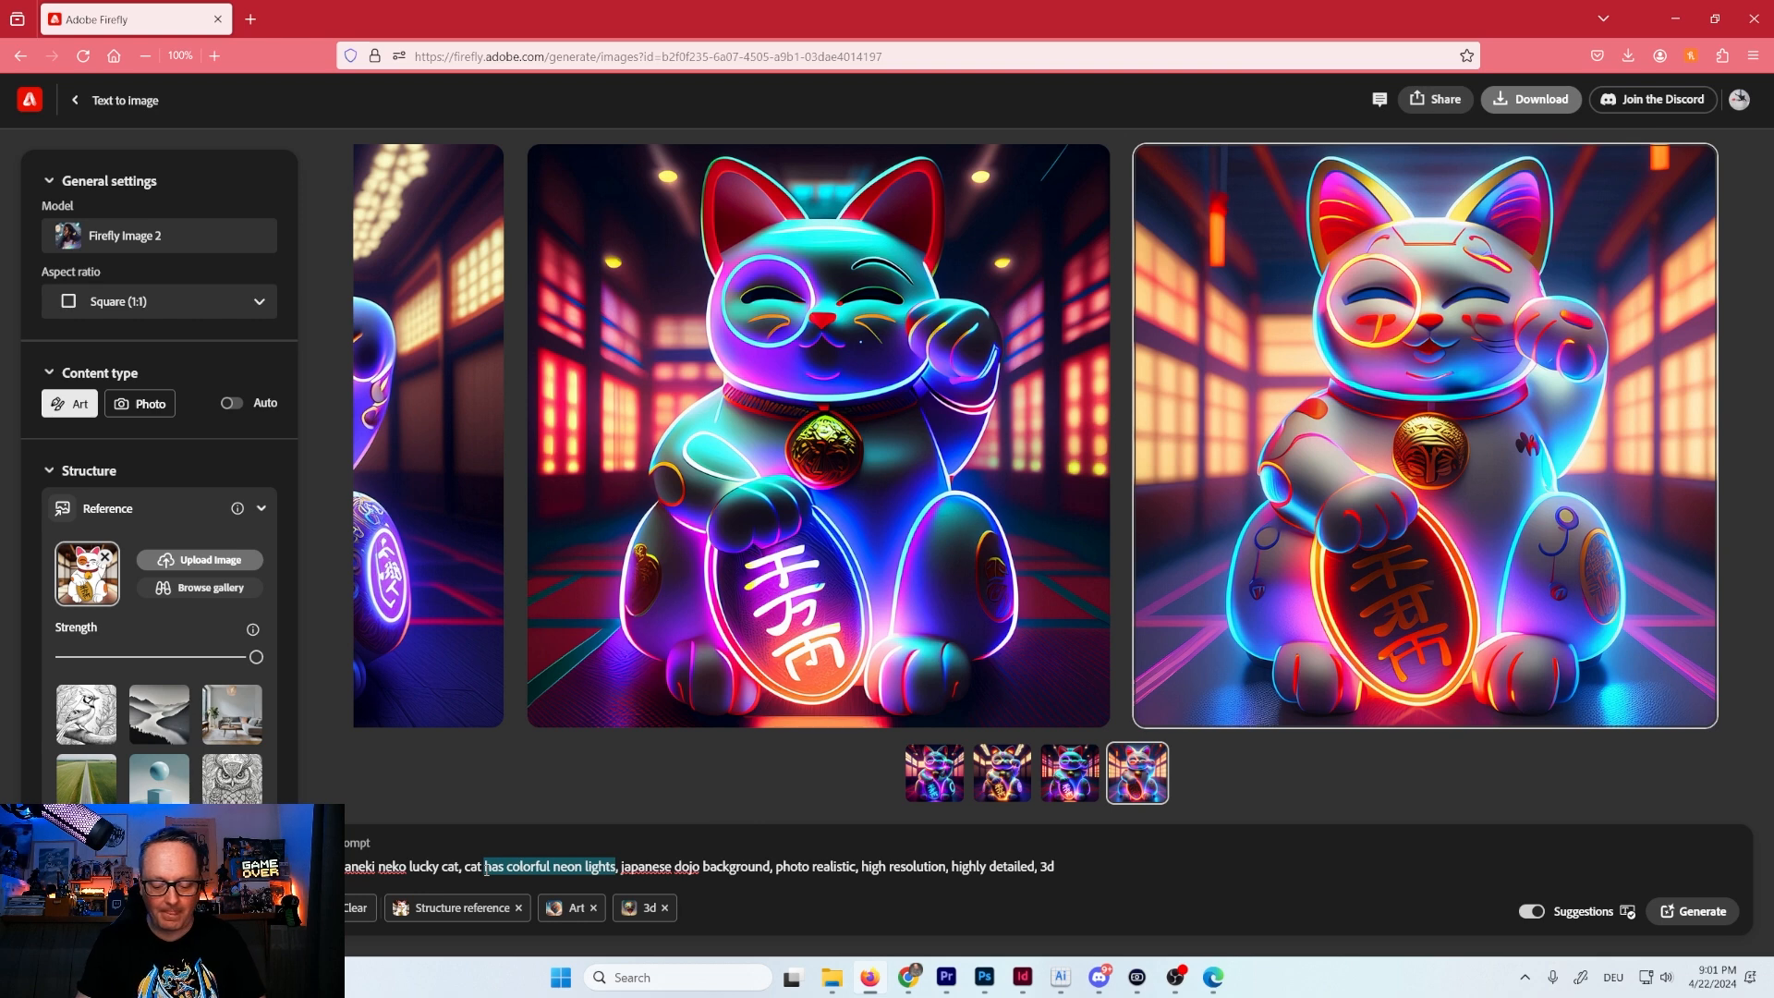
text(is made out of marble)
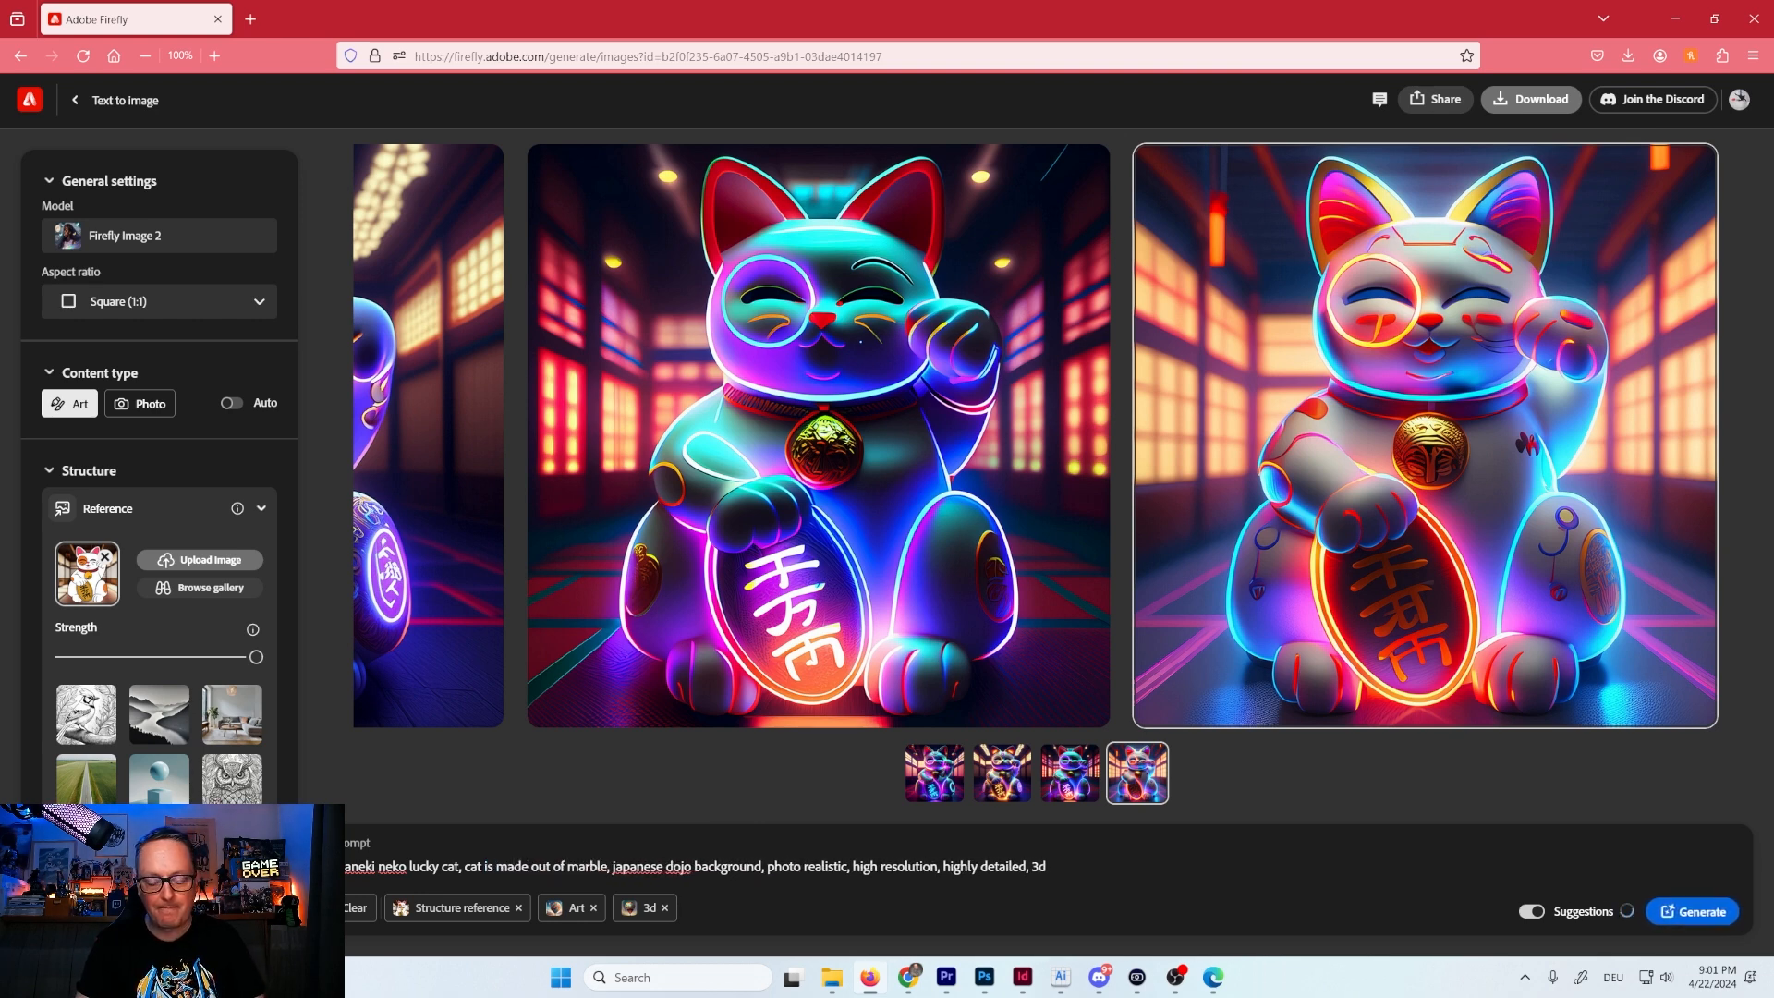
click(1687, 914)
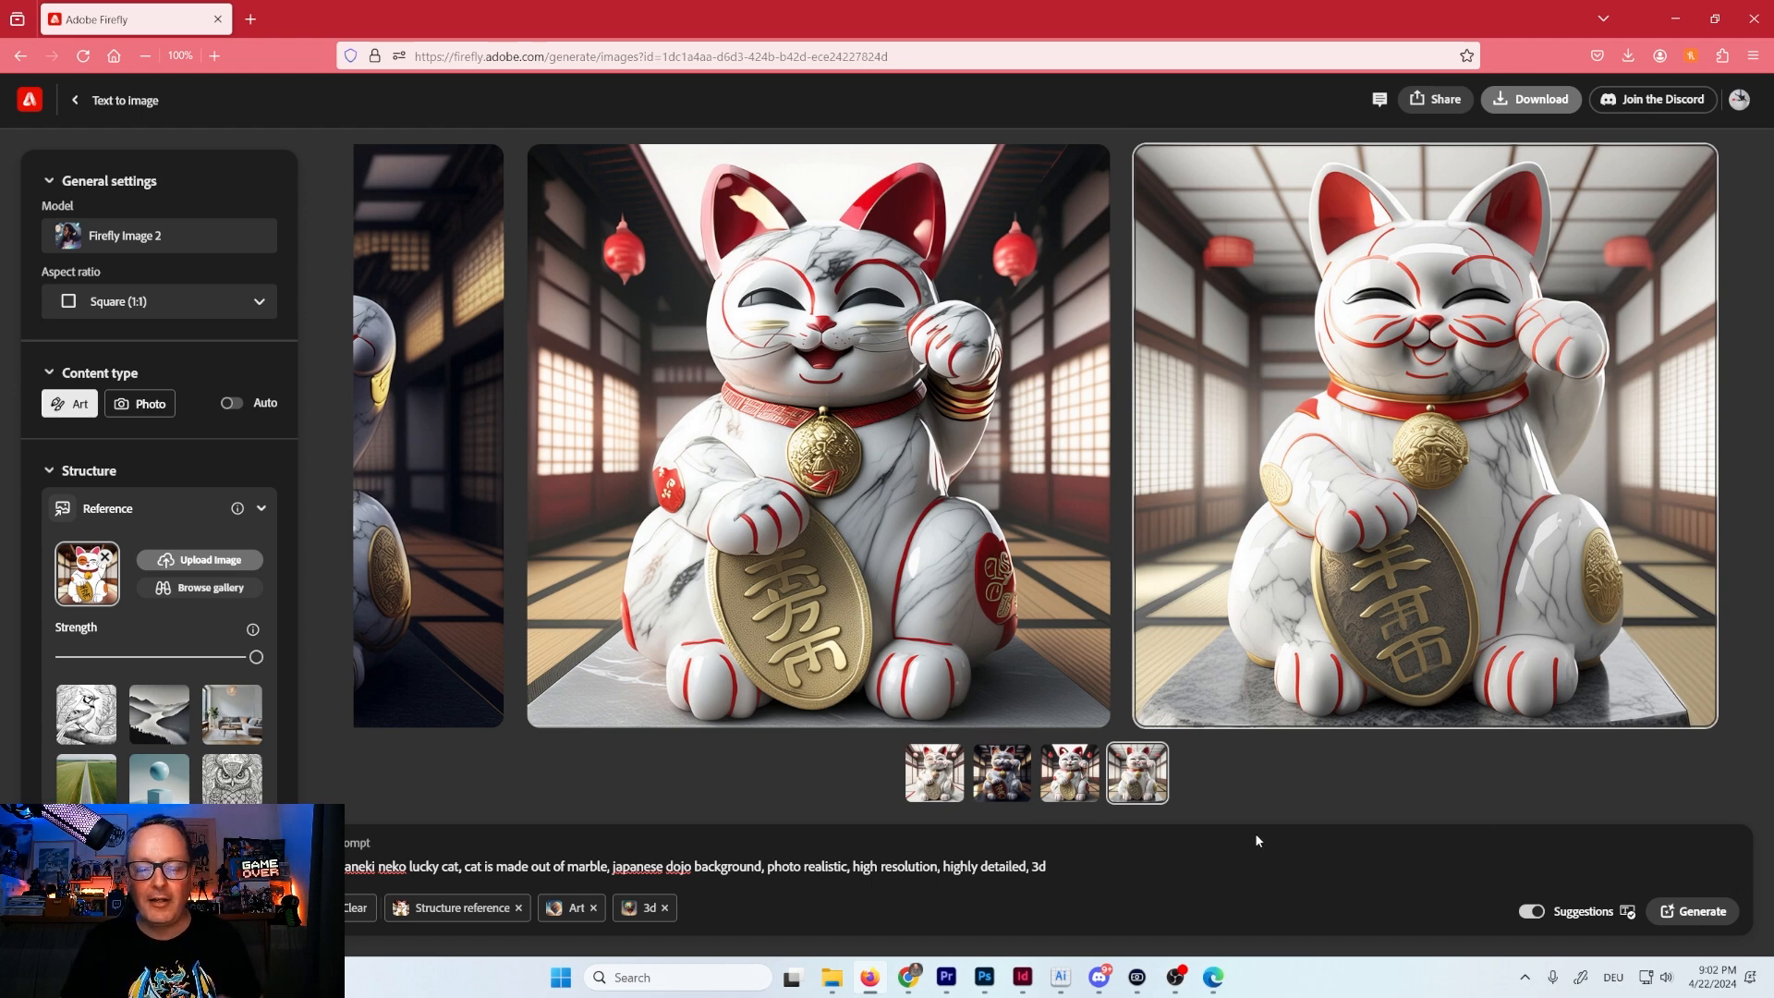
Enlarge the first marble lucky cat image and download the first and second images of this set.
click(918, 776)
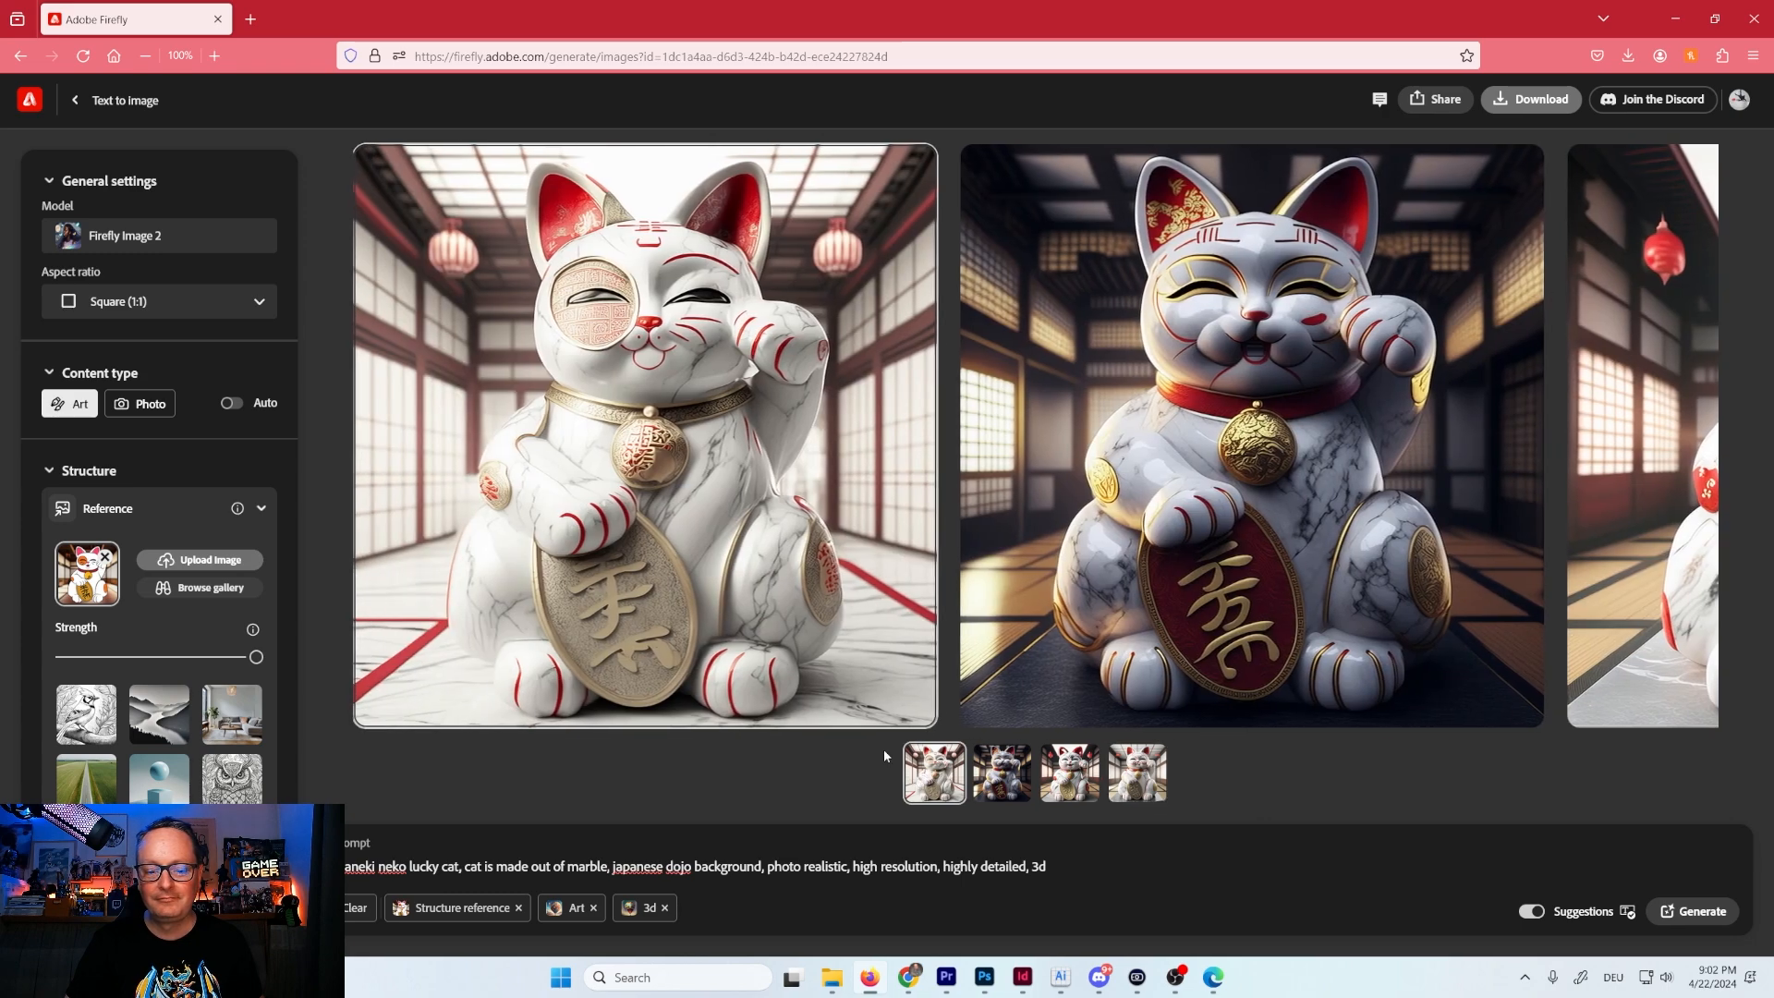
click(782, 472)
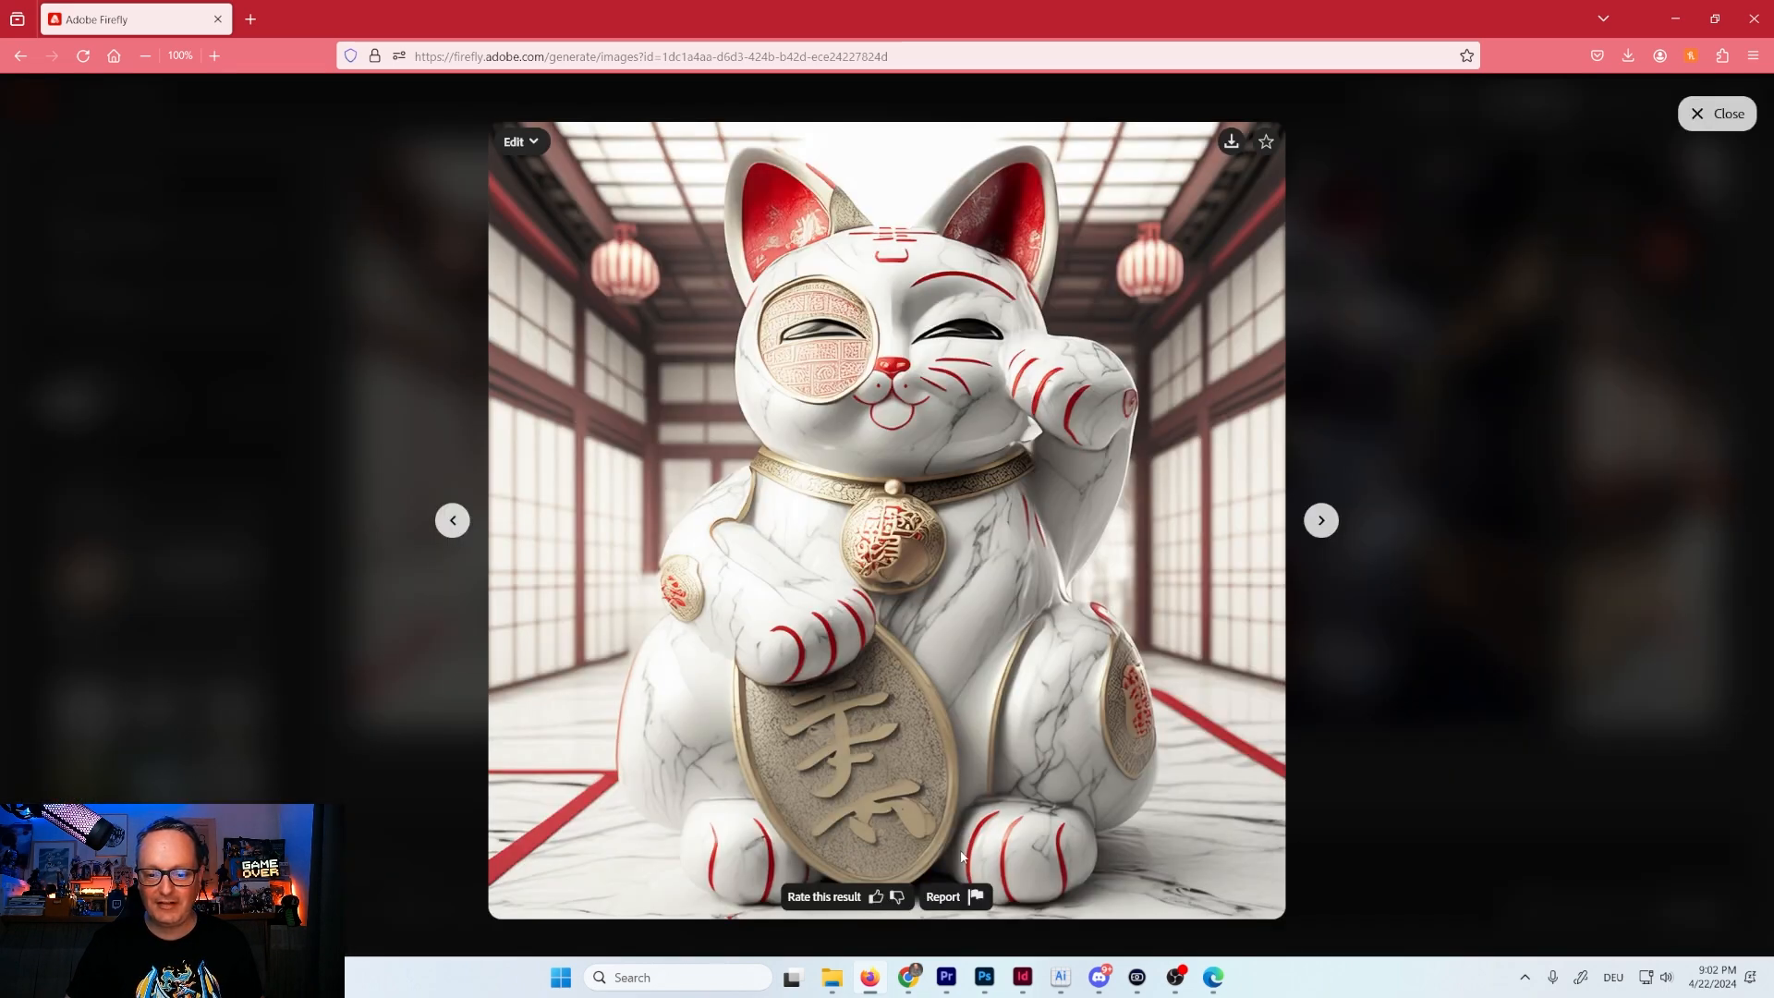
click(1232, 140)
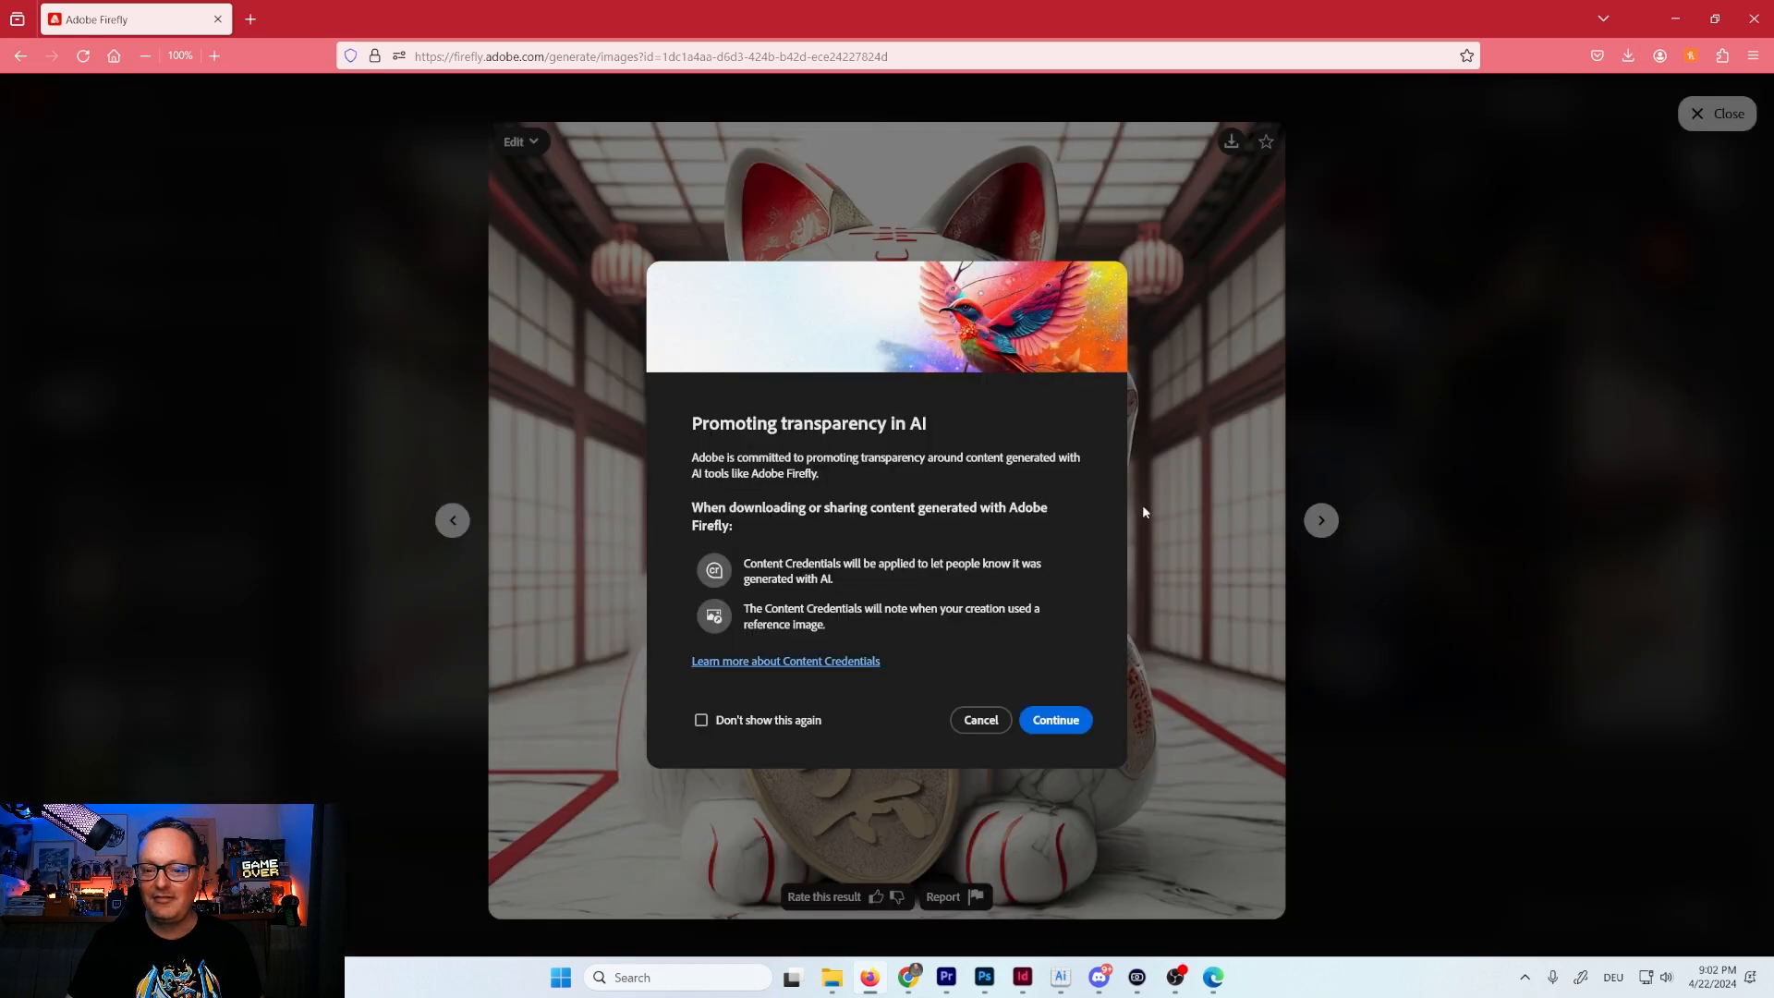
click(1057, 719)
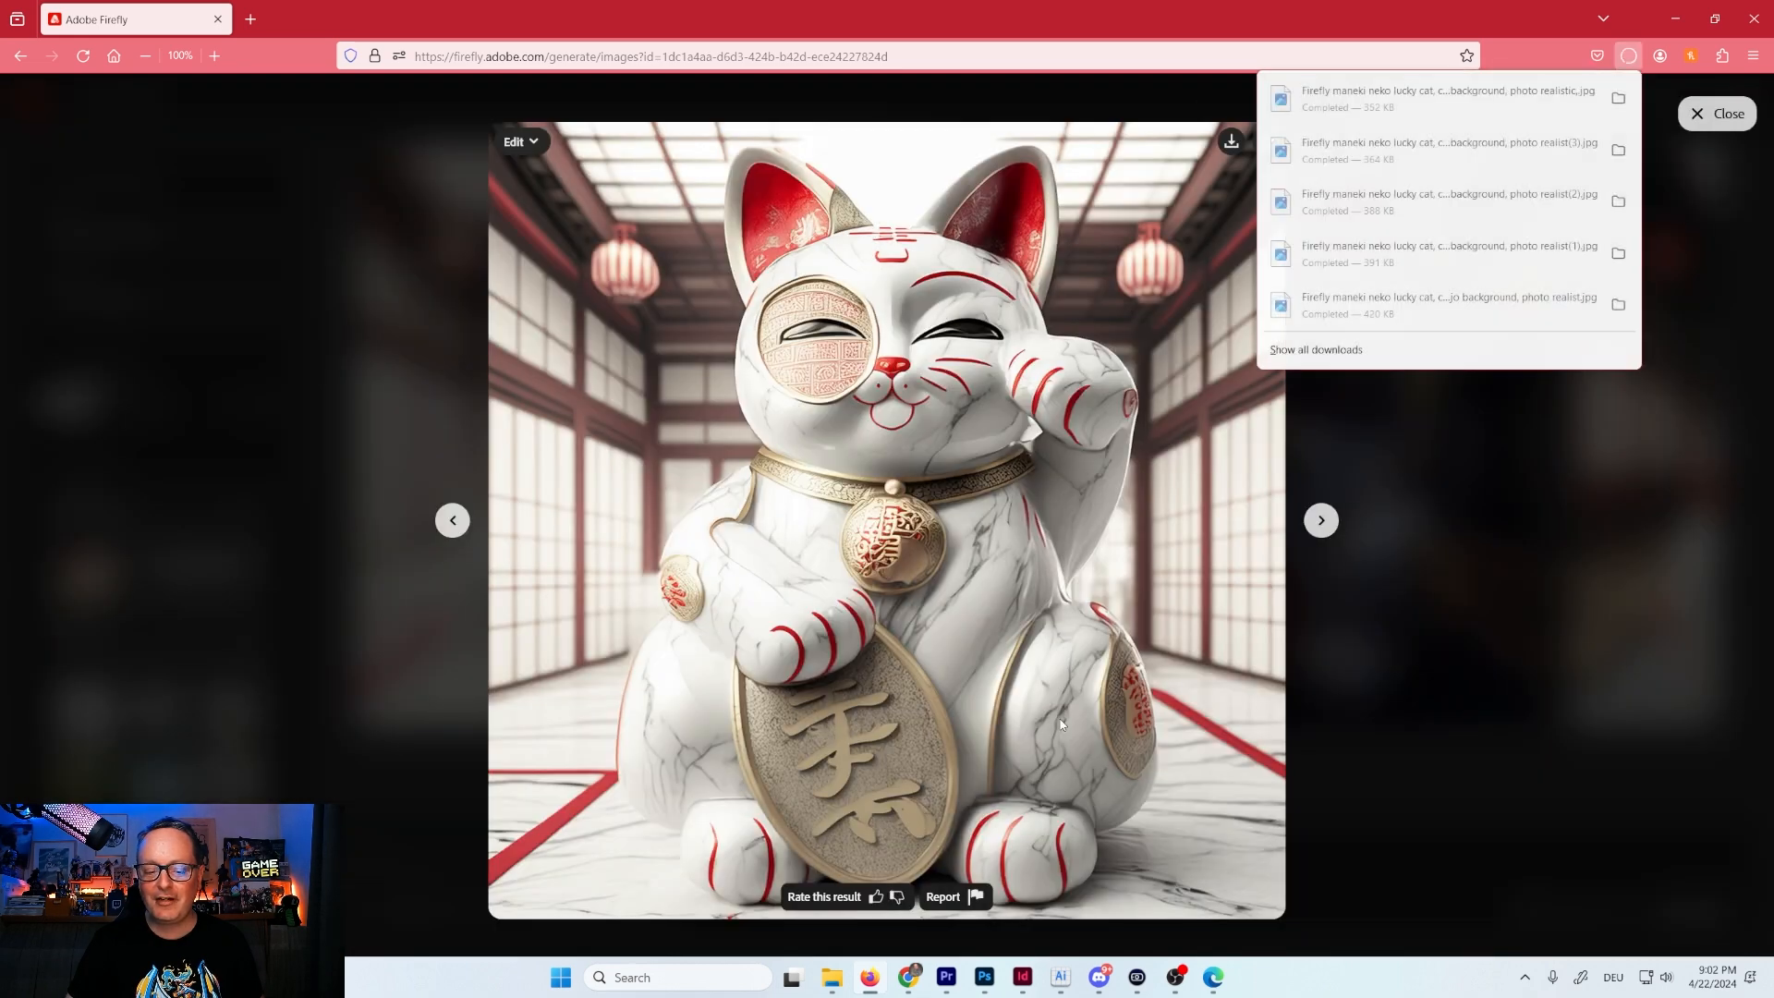
click(1321, 521)
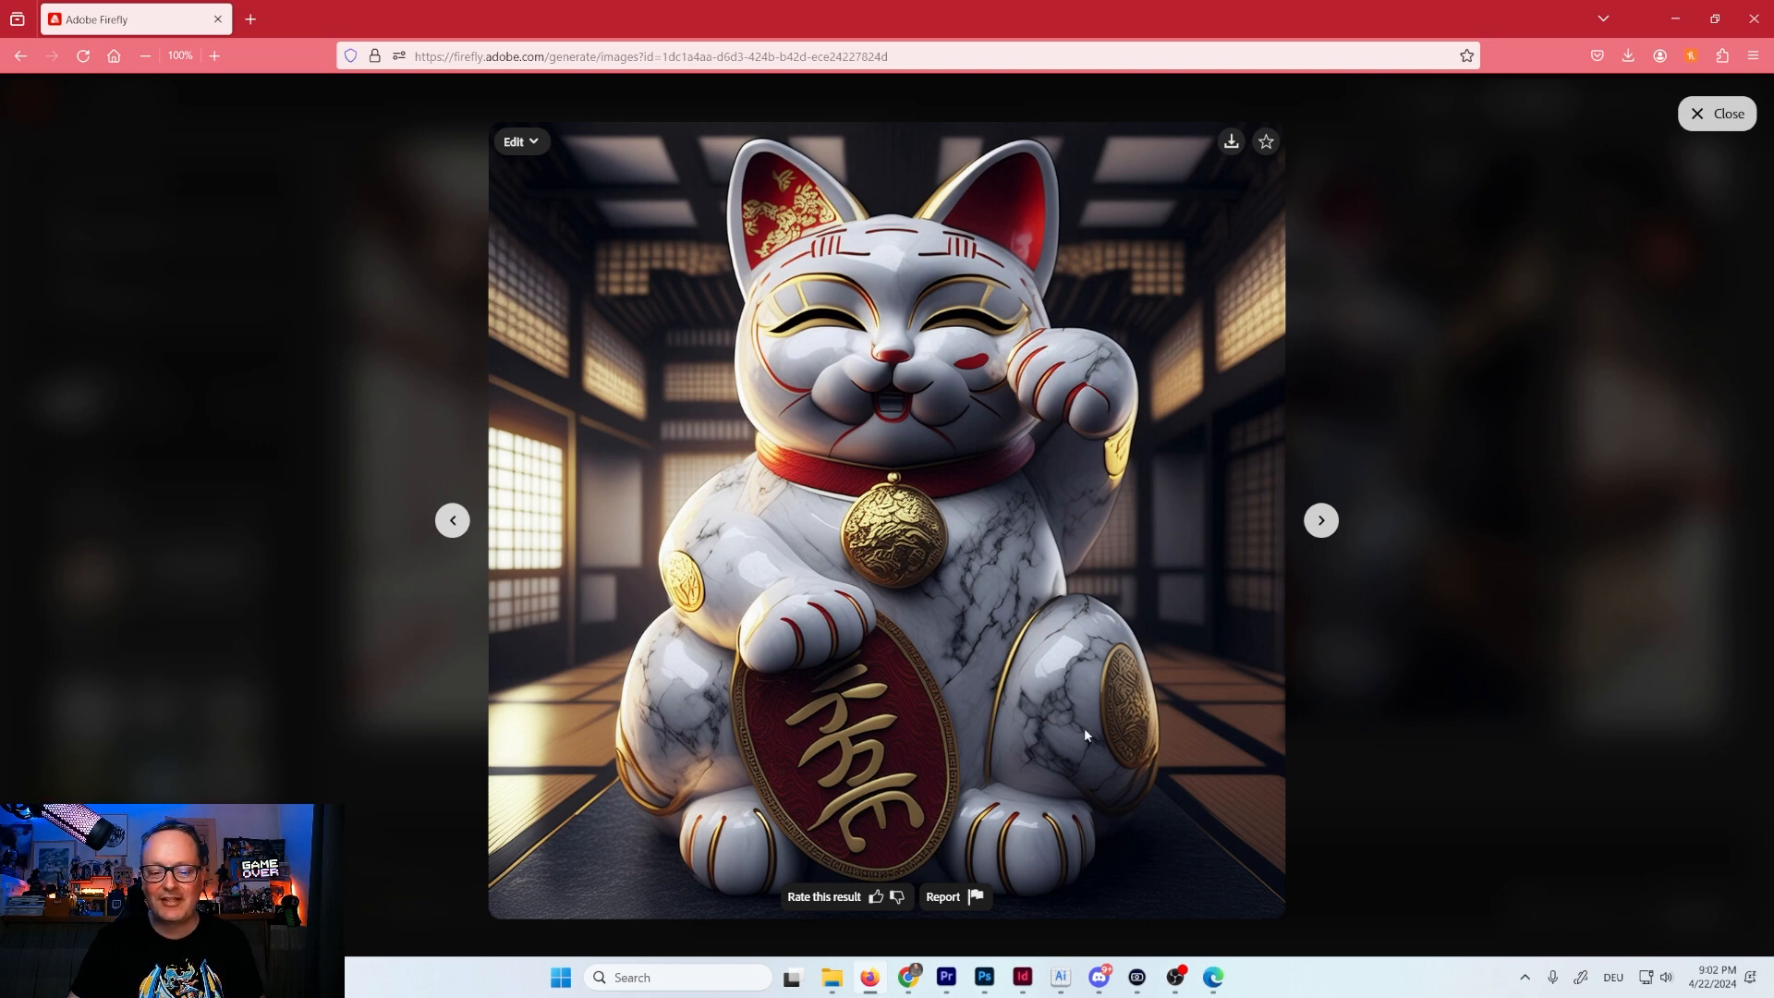
click(1232, 142)
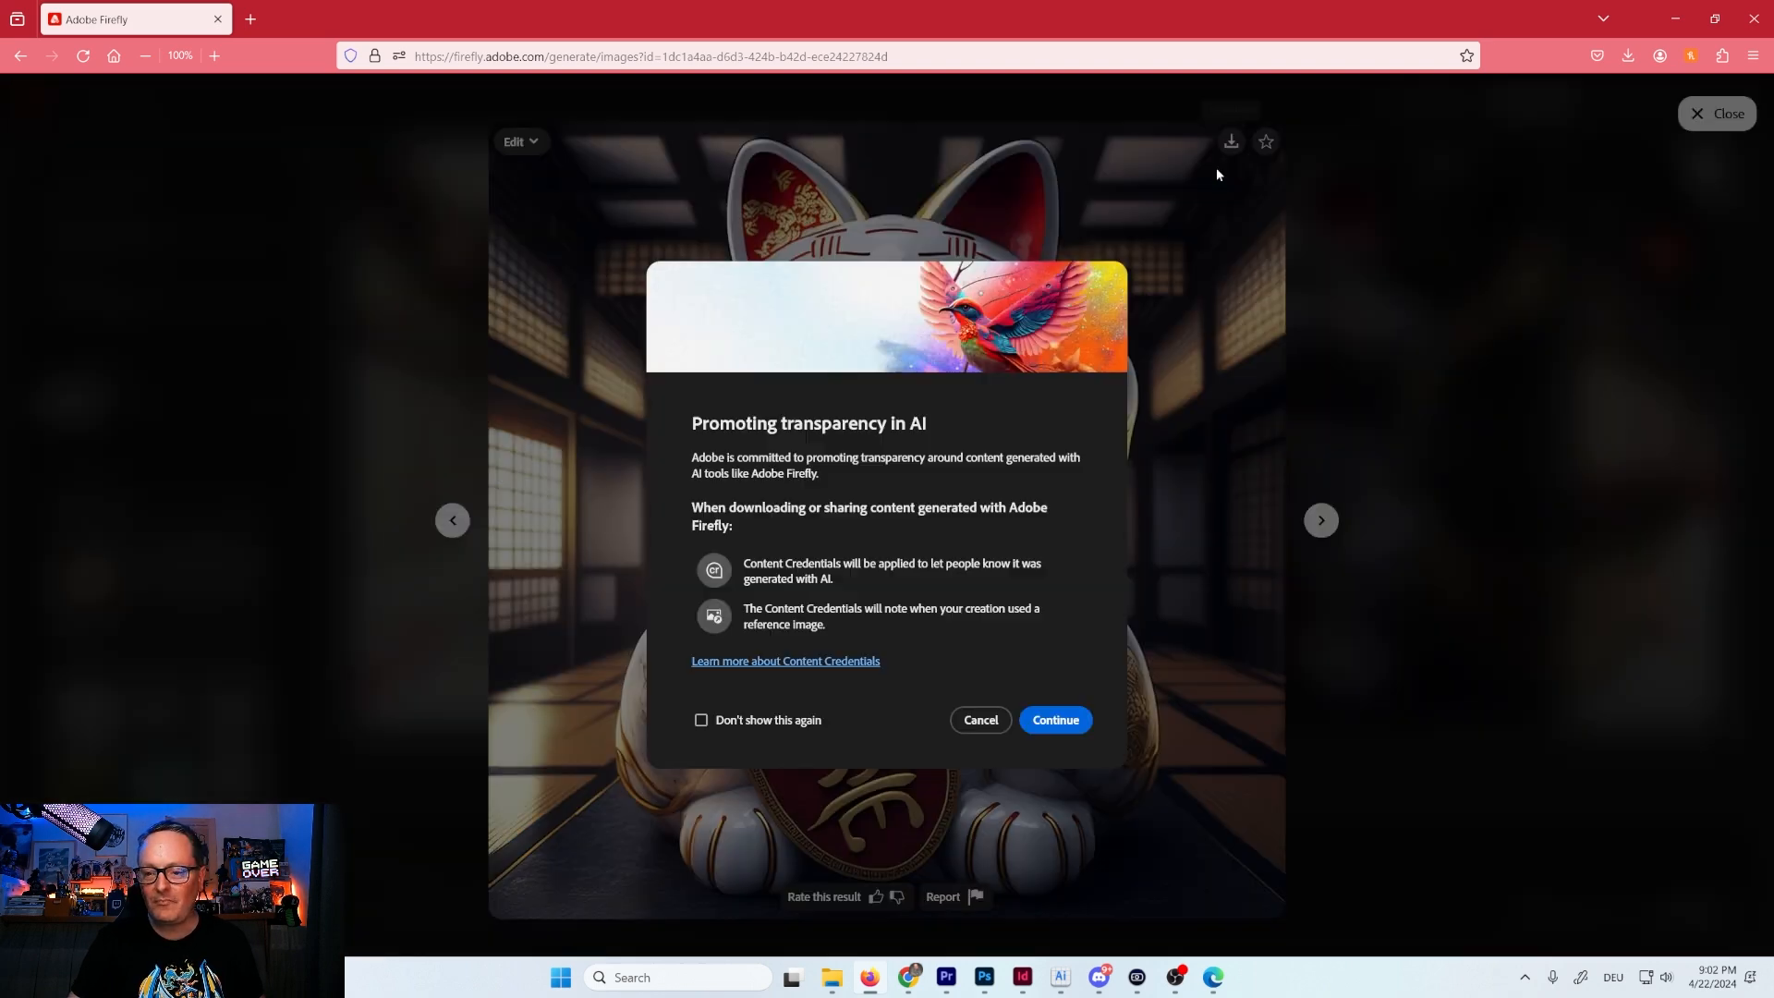
click(1054, 720)
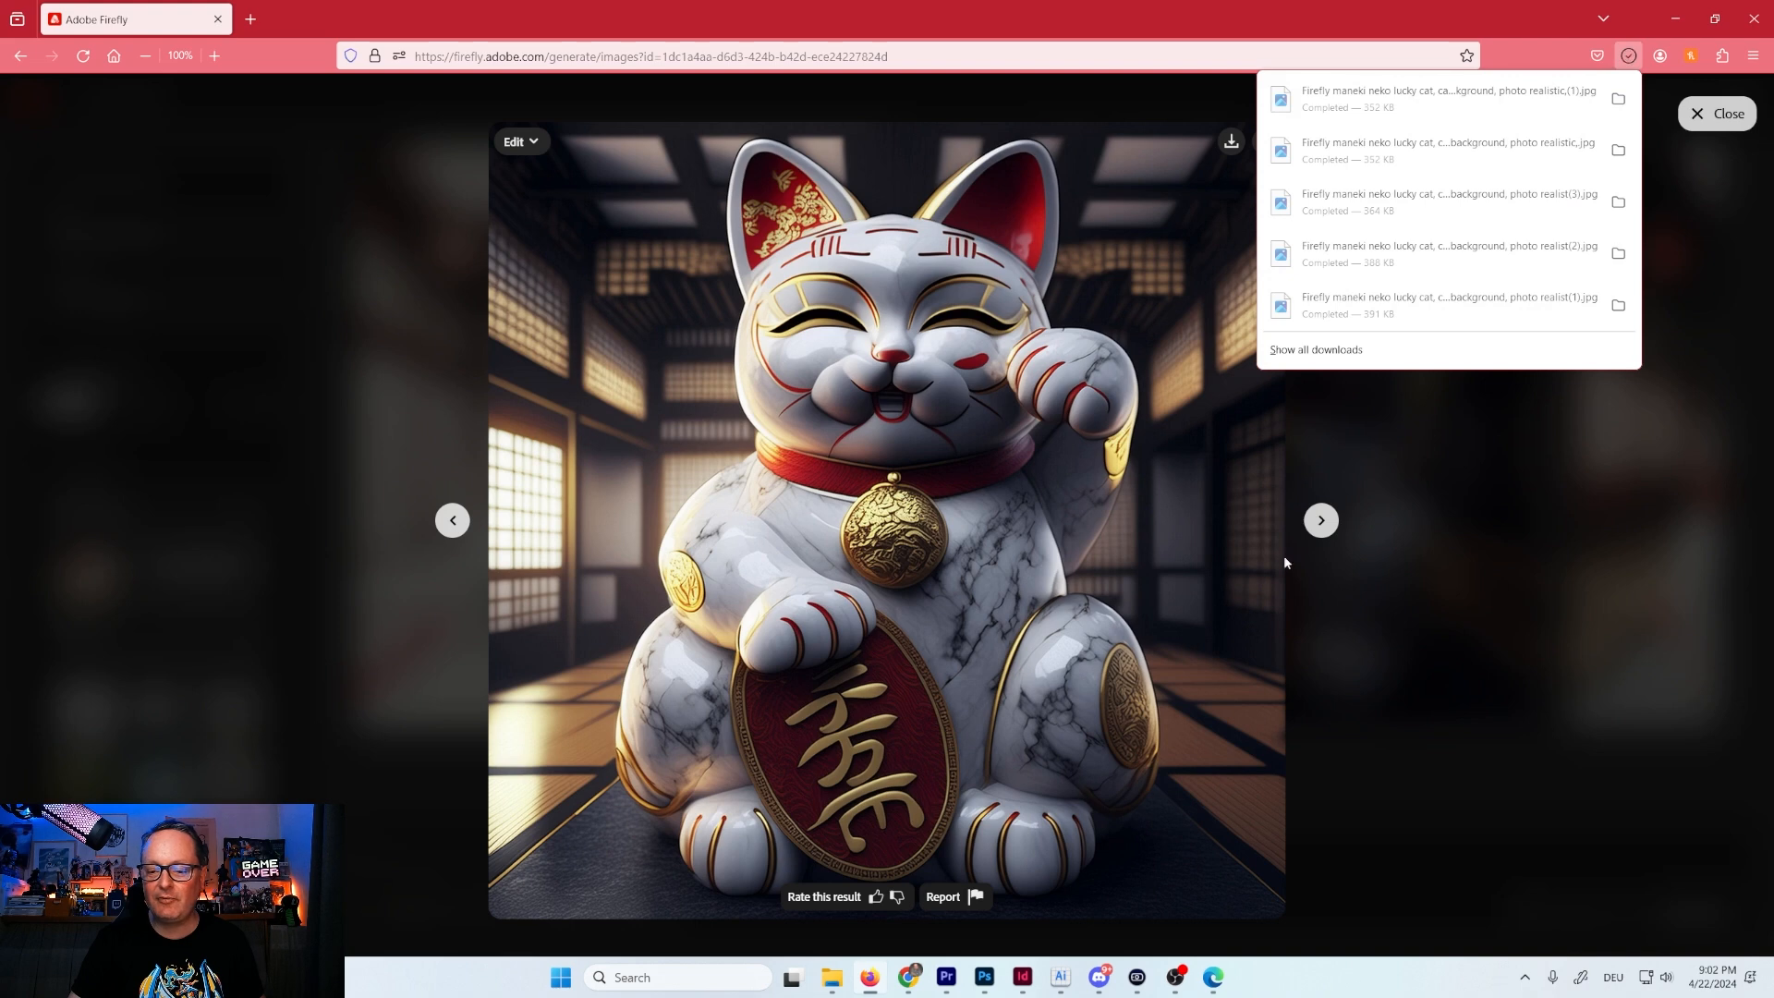
Download the third and fourth marble lucky cat images and close the enlarged view.
click(1328, 527)
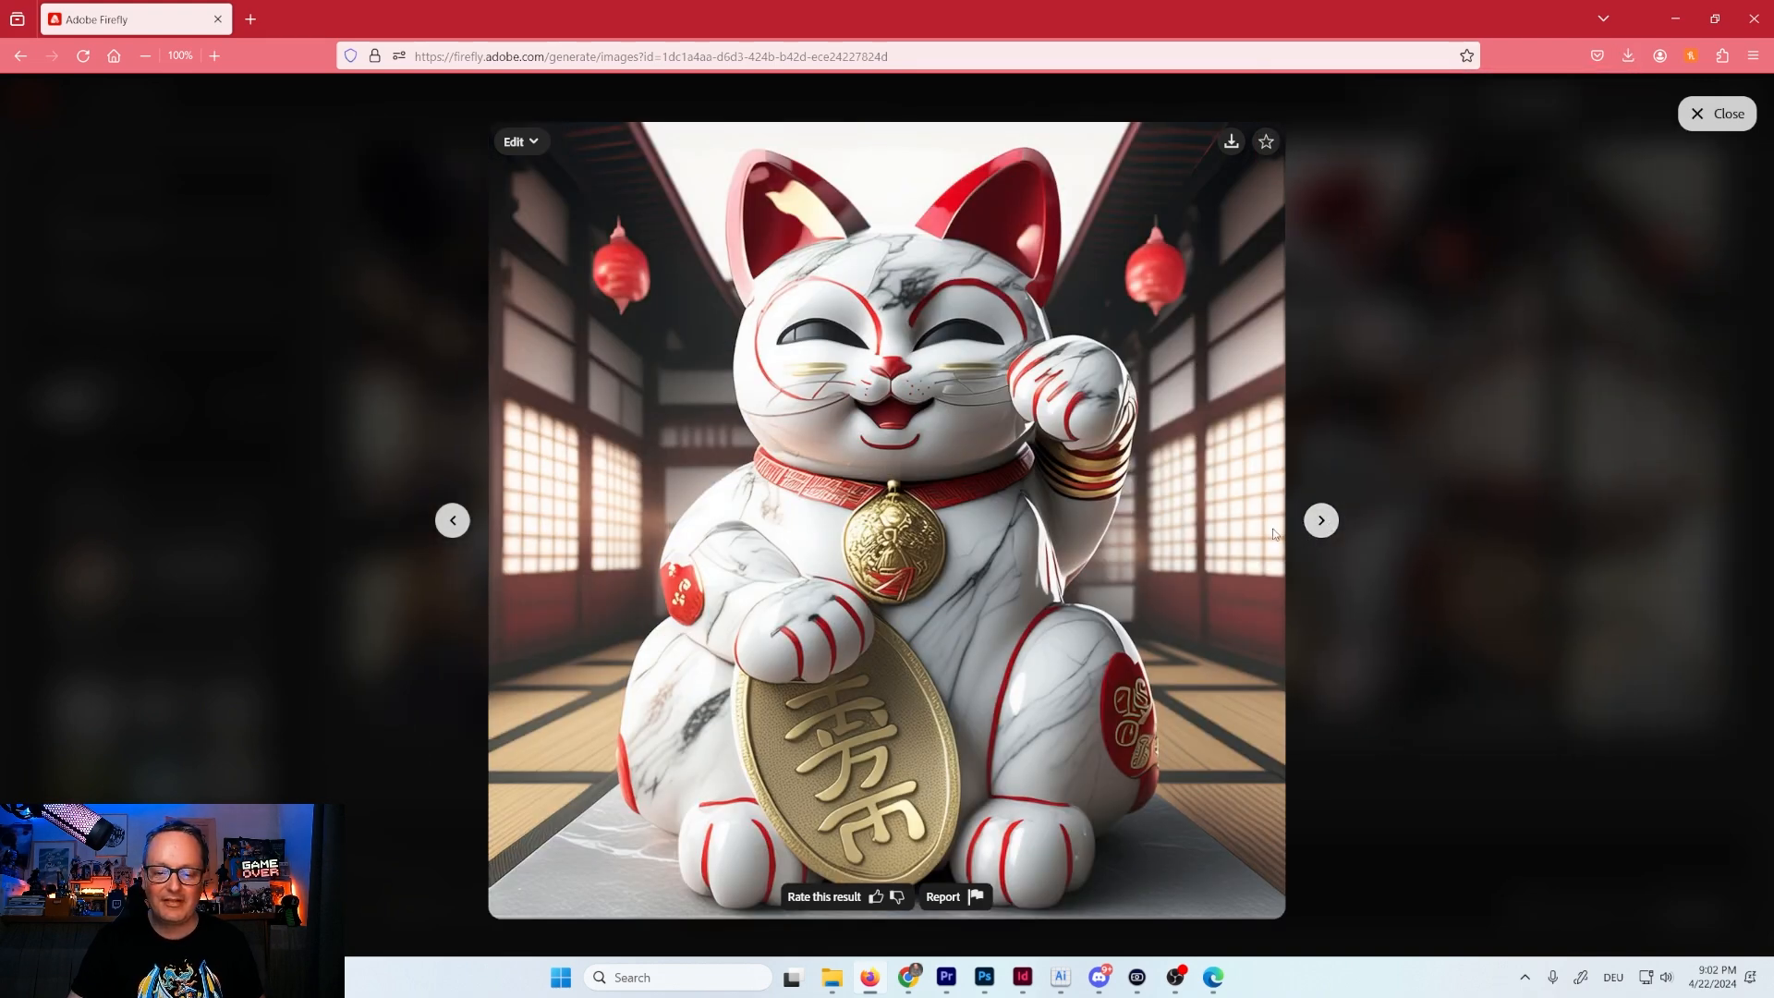
click(1231, 142)
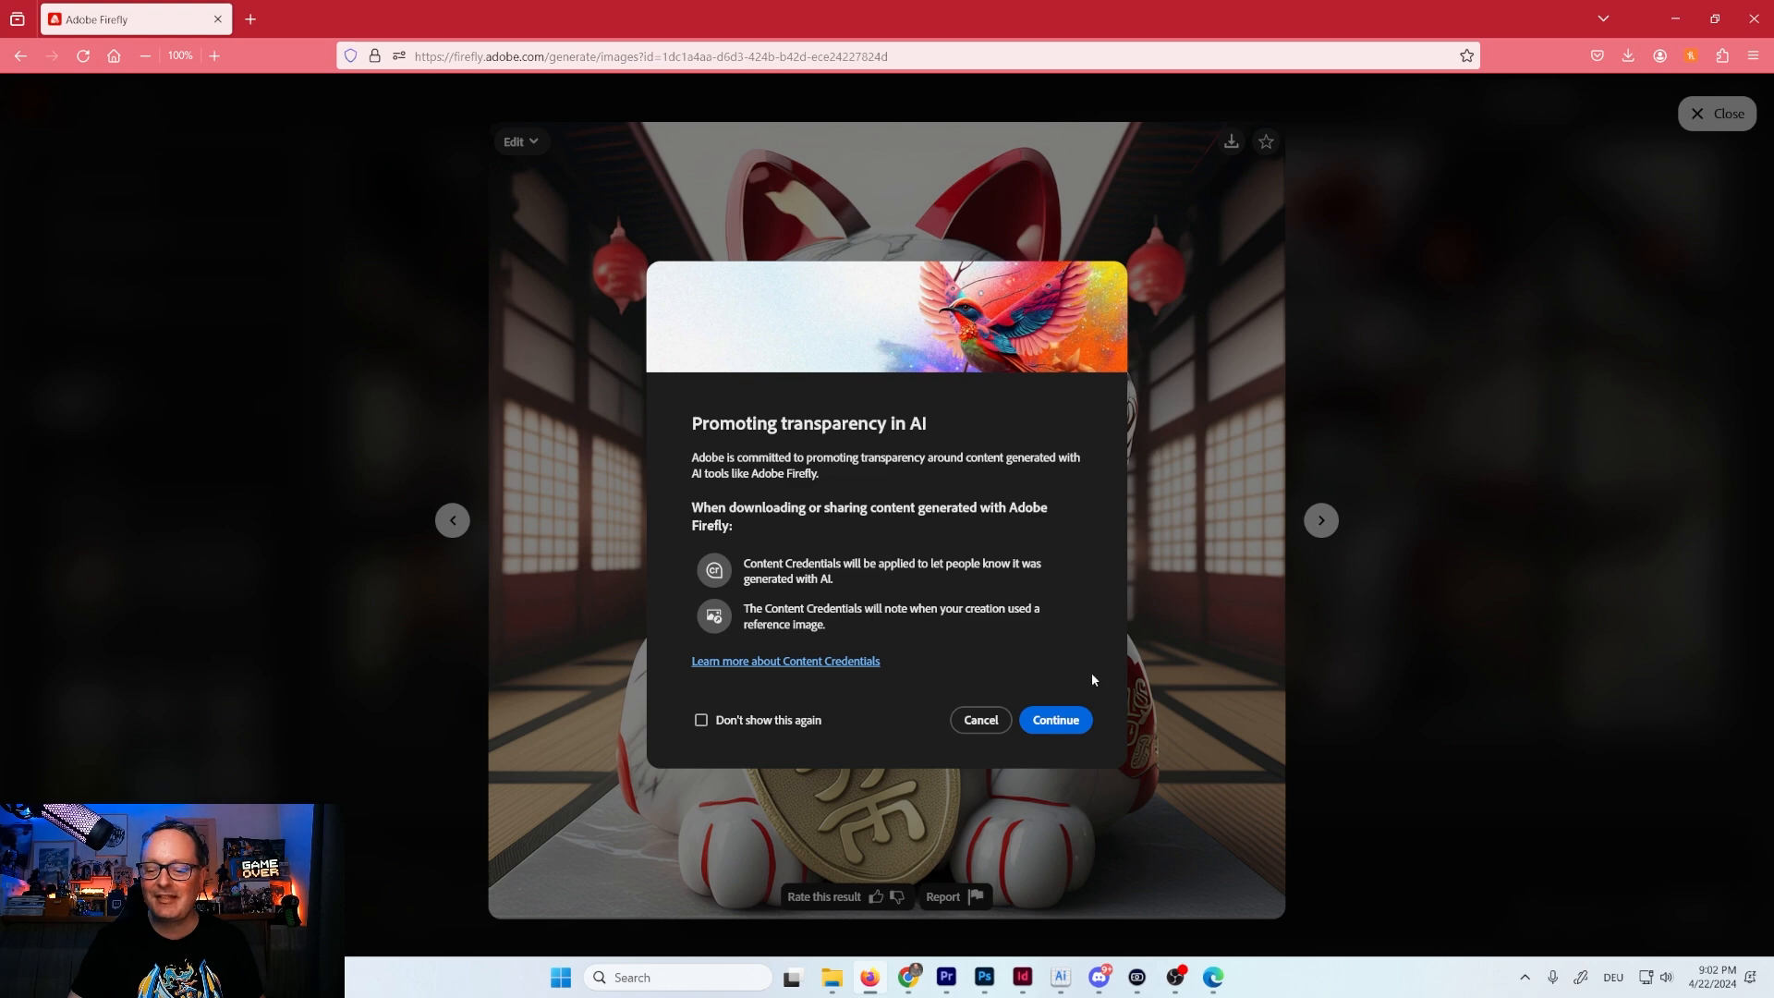
click(1057, 721)
click(1320, 521)
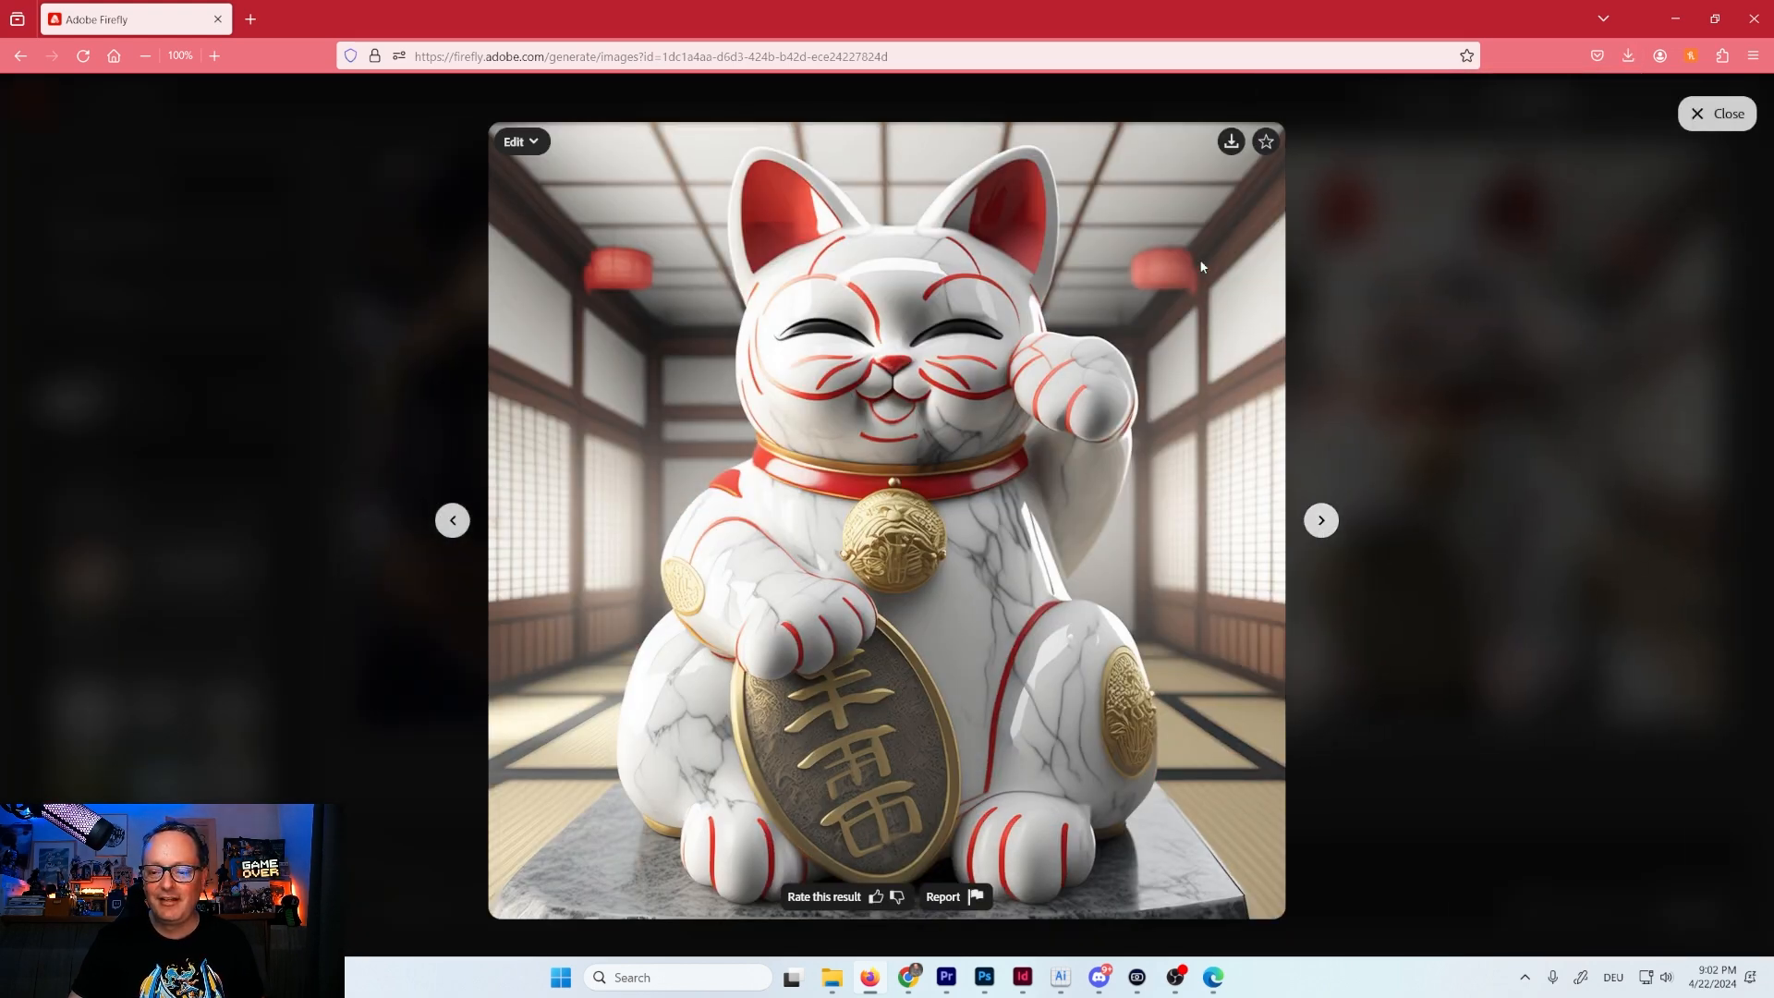
click(1232, 142)
click(1058, 721)
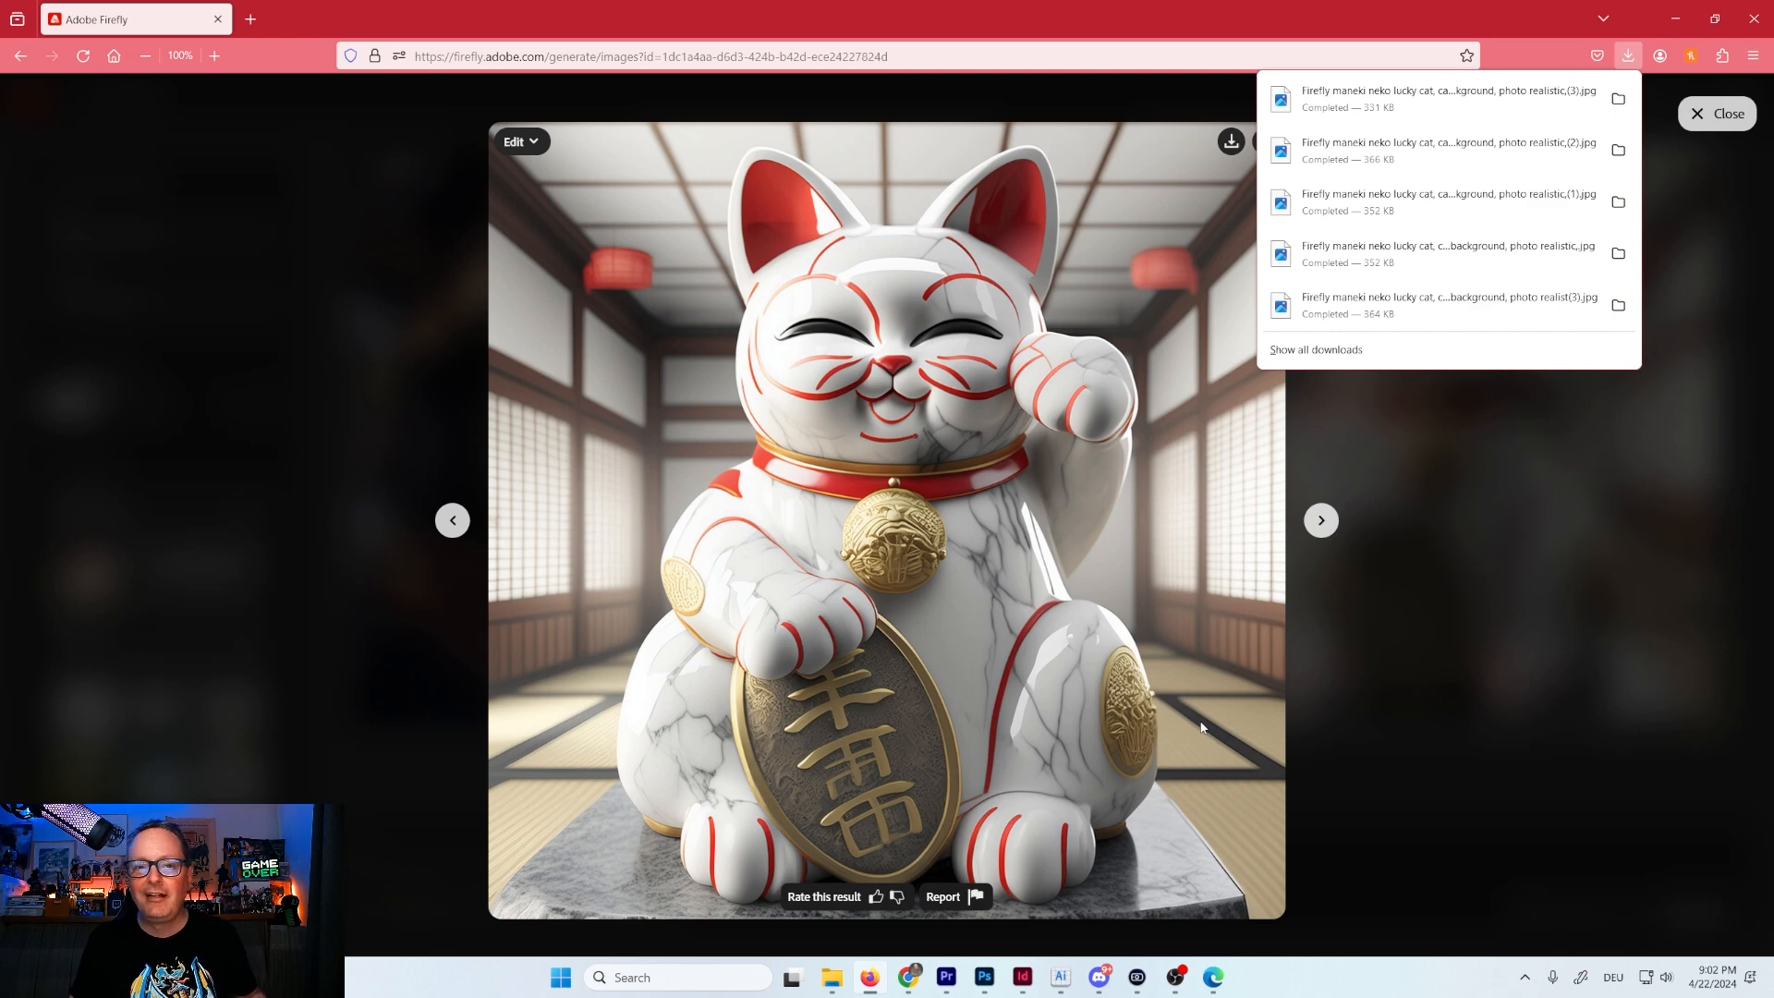
click(1428, 671)
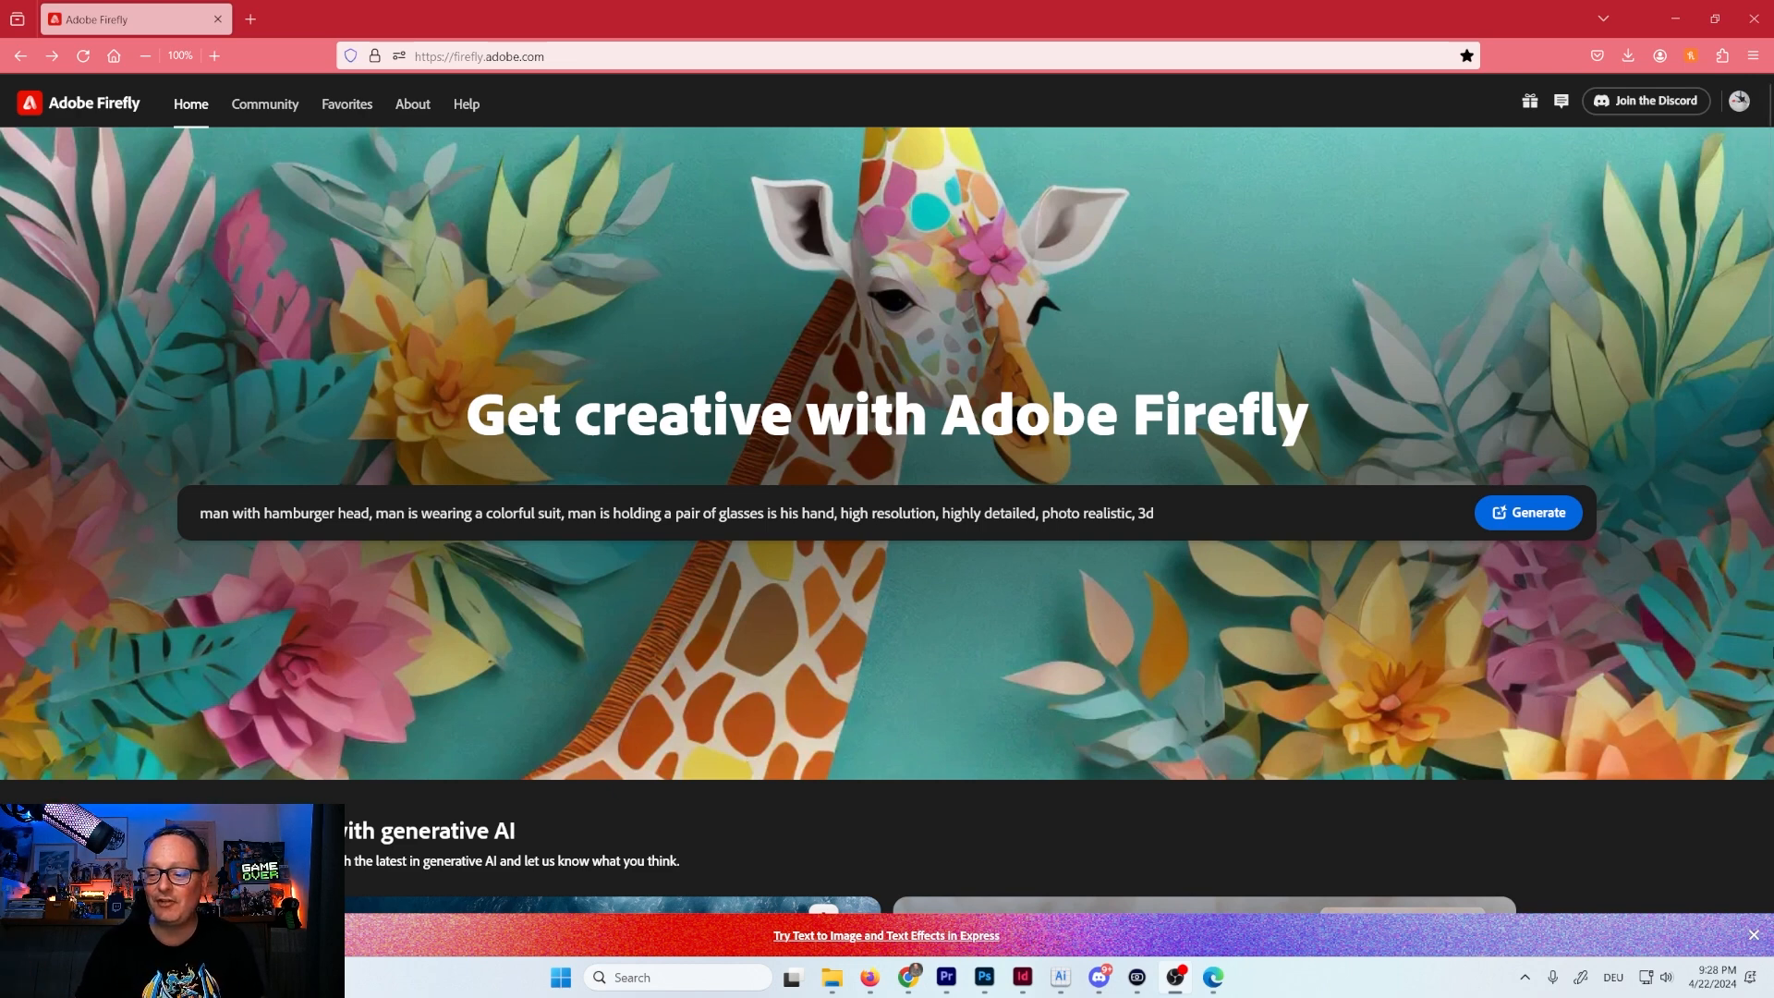
Generate images from the man with hamburger head prompt and upload the "i'm lovin' it!" burger mascot illustration as the structure reference.
click(1539, 519)
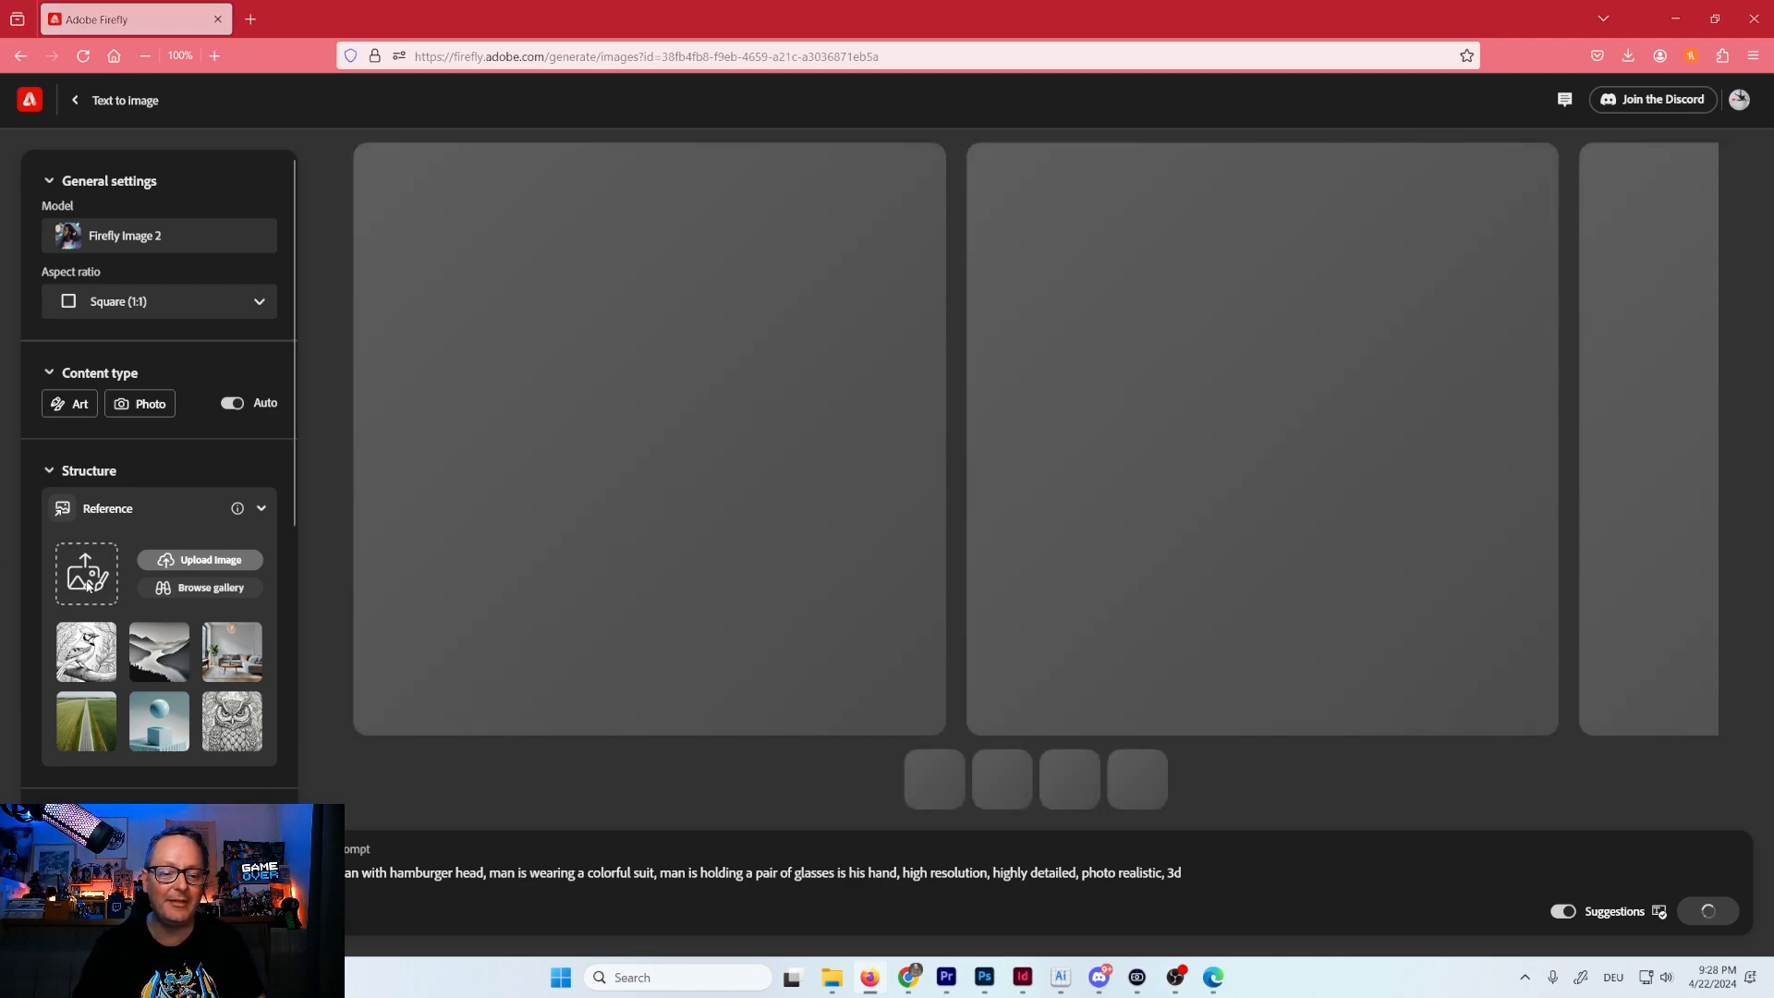
click(87, 577)
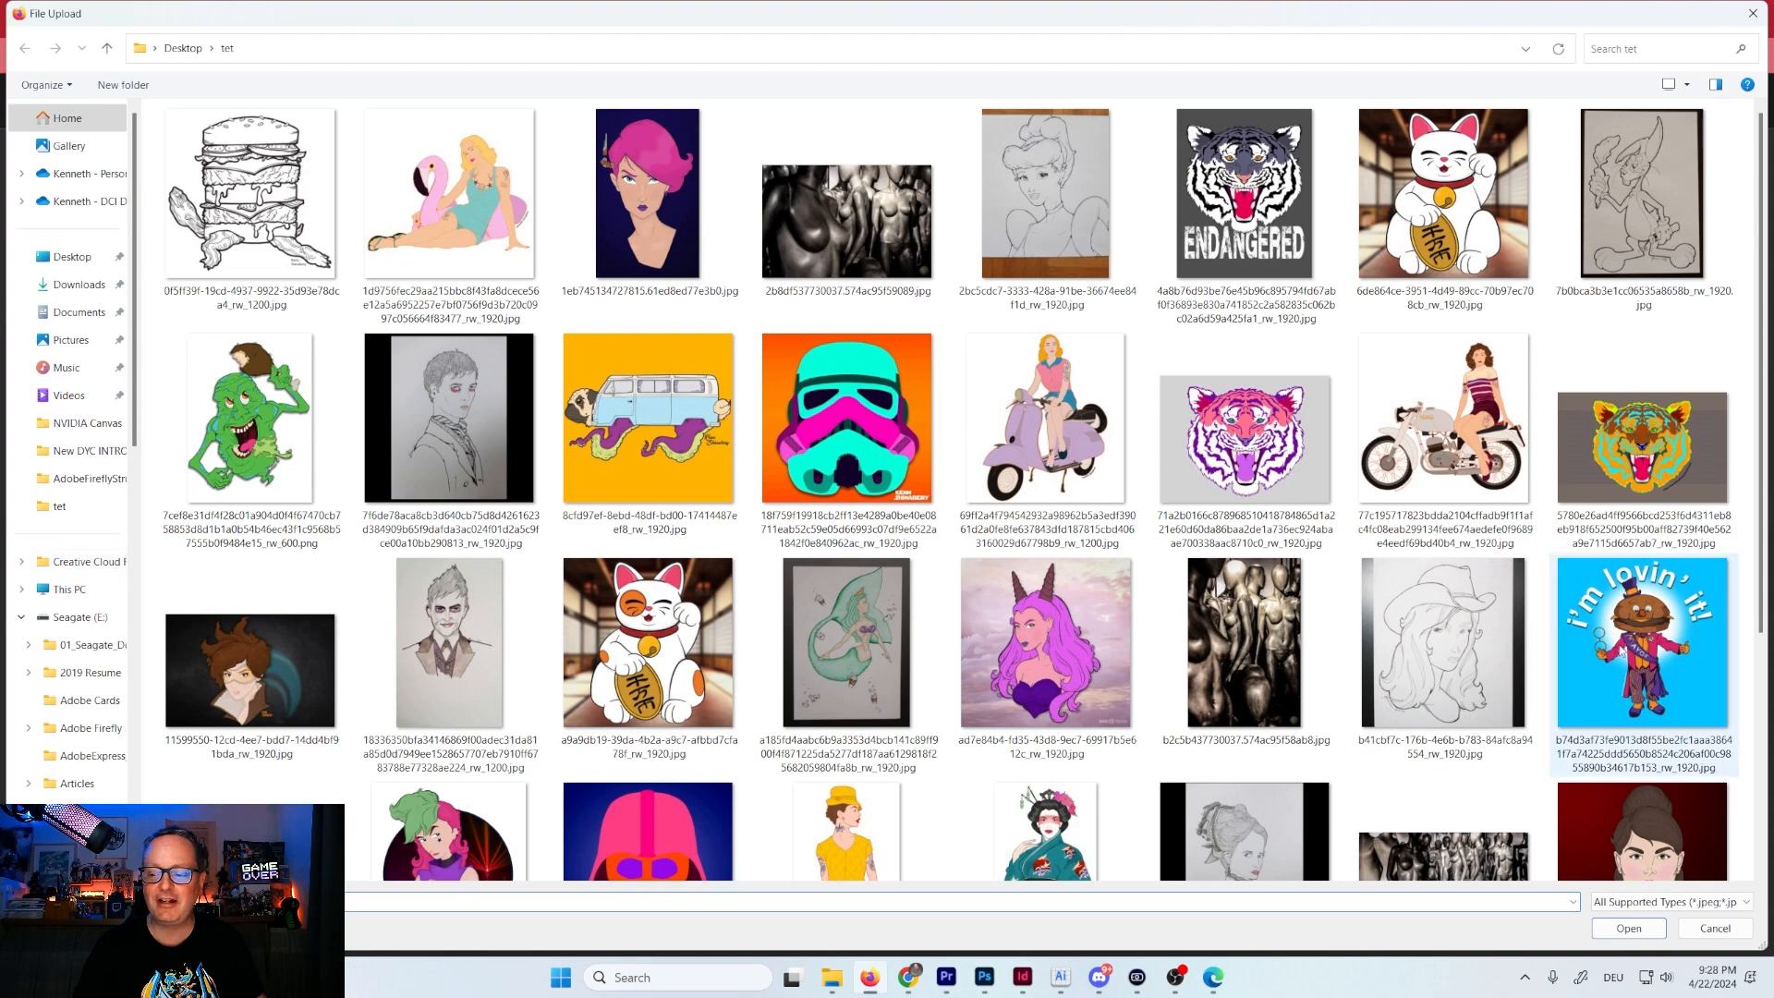
click(1635, 646)
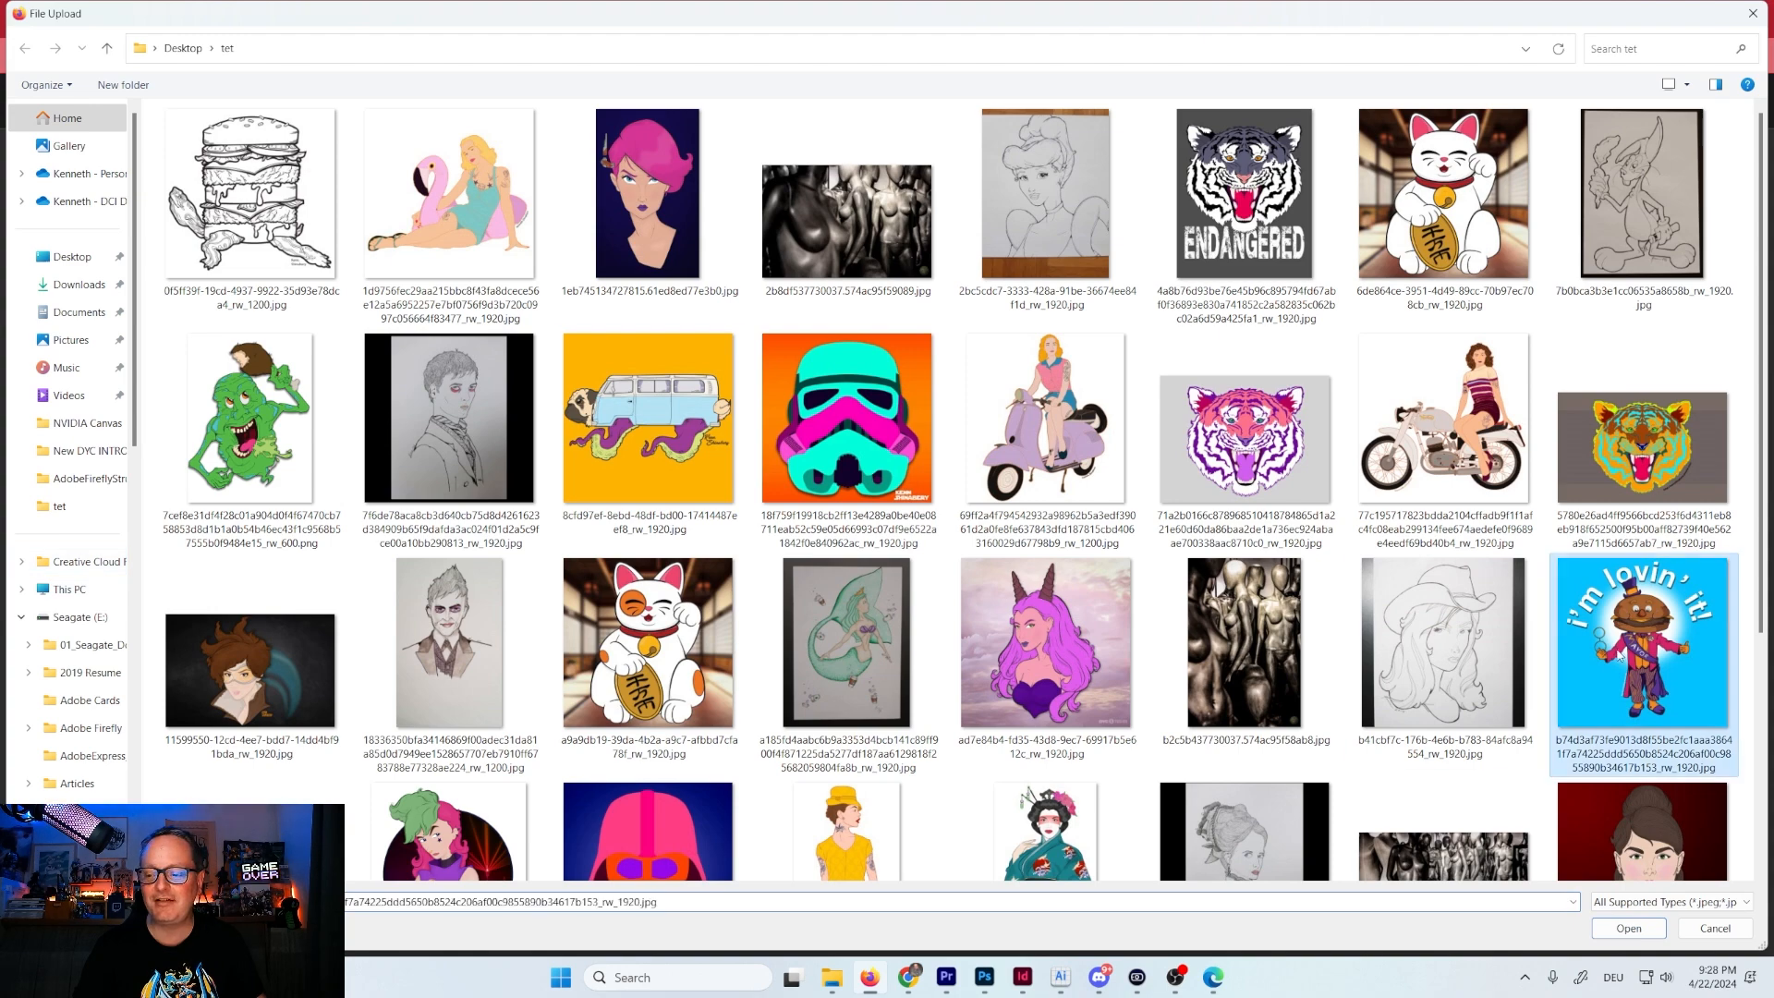
double_click(1582, 695)
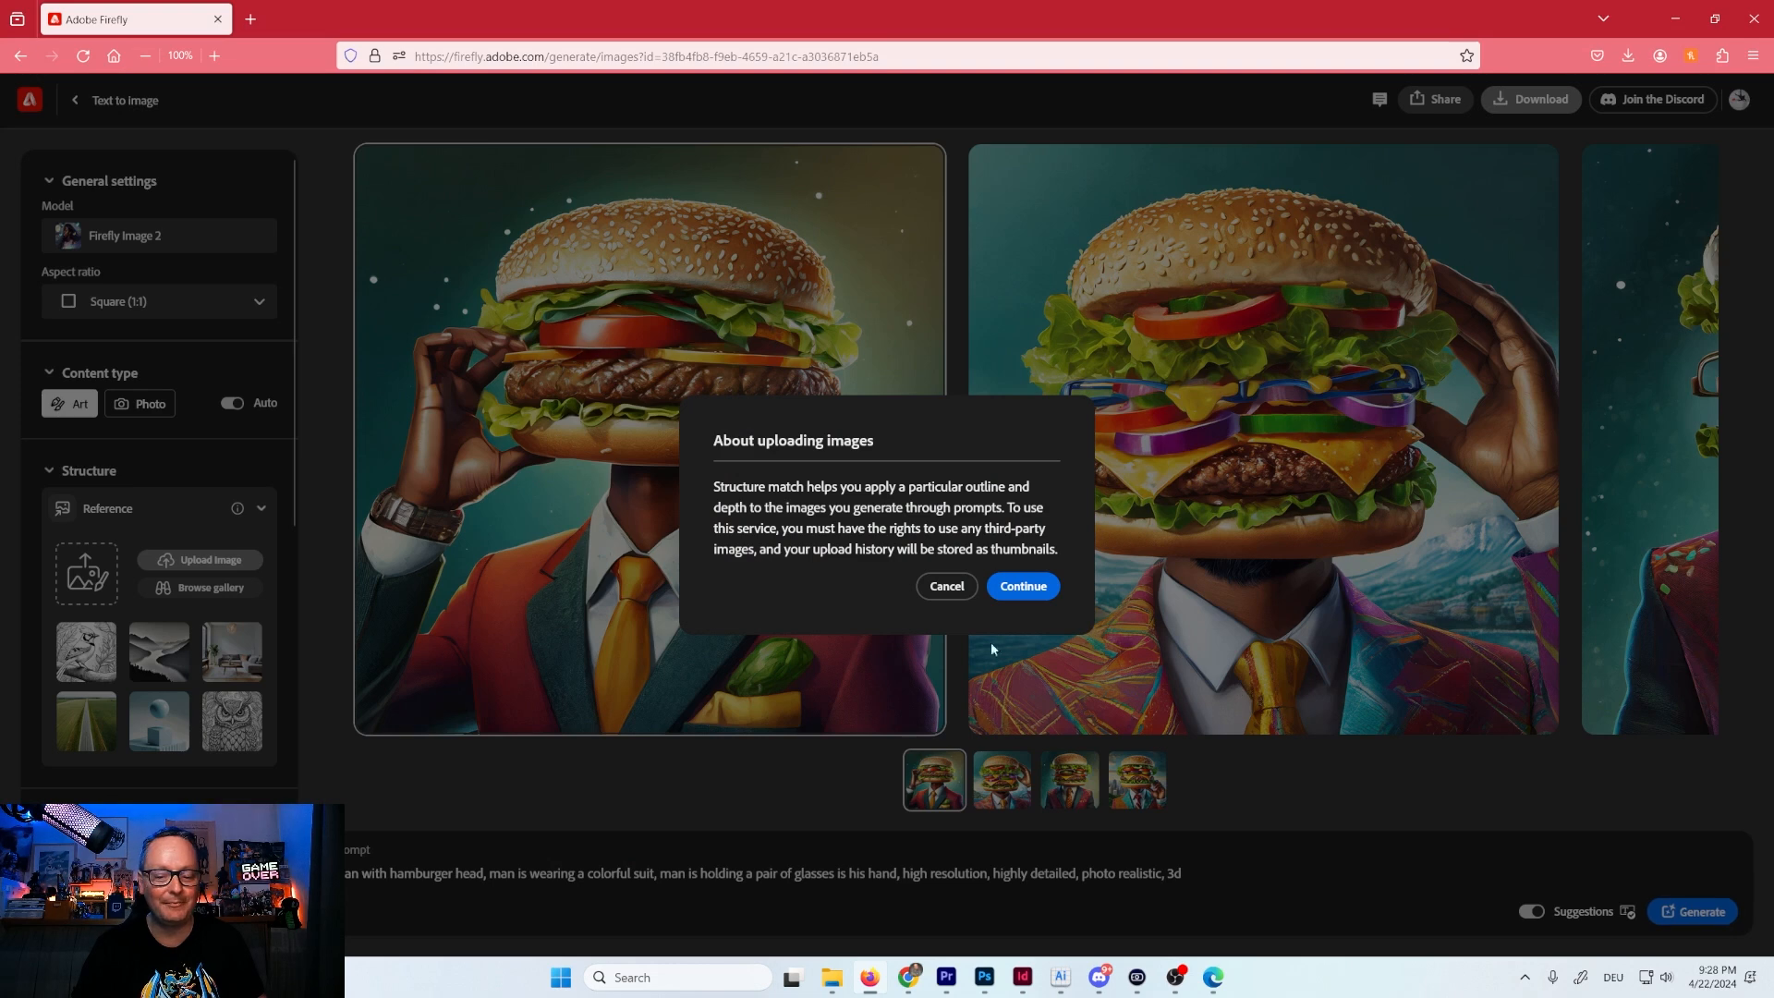
click(1023, 587)
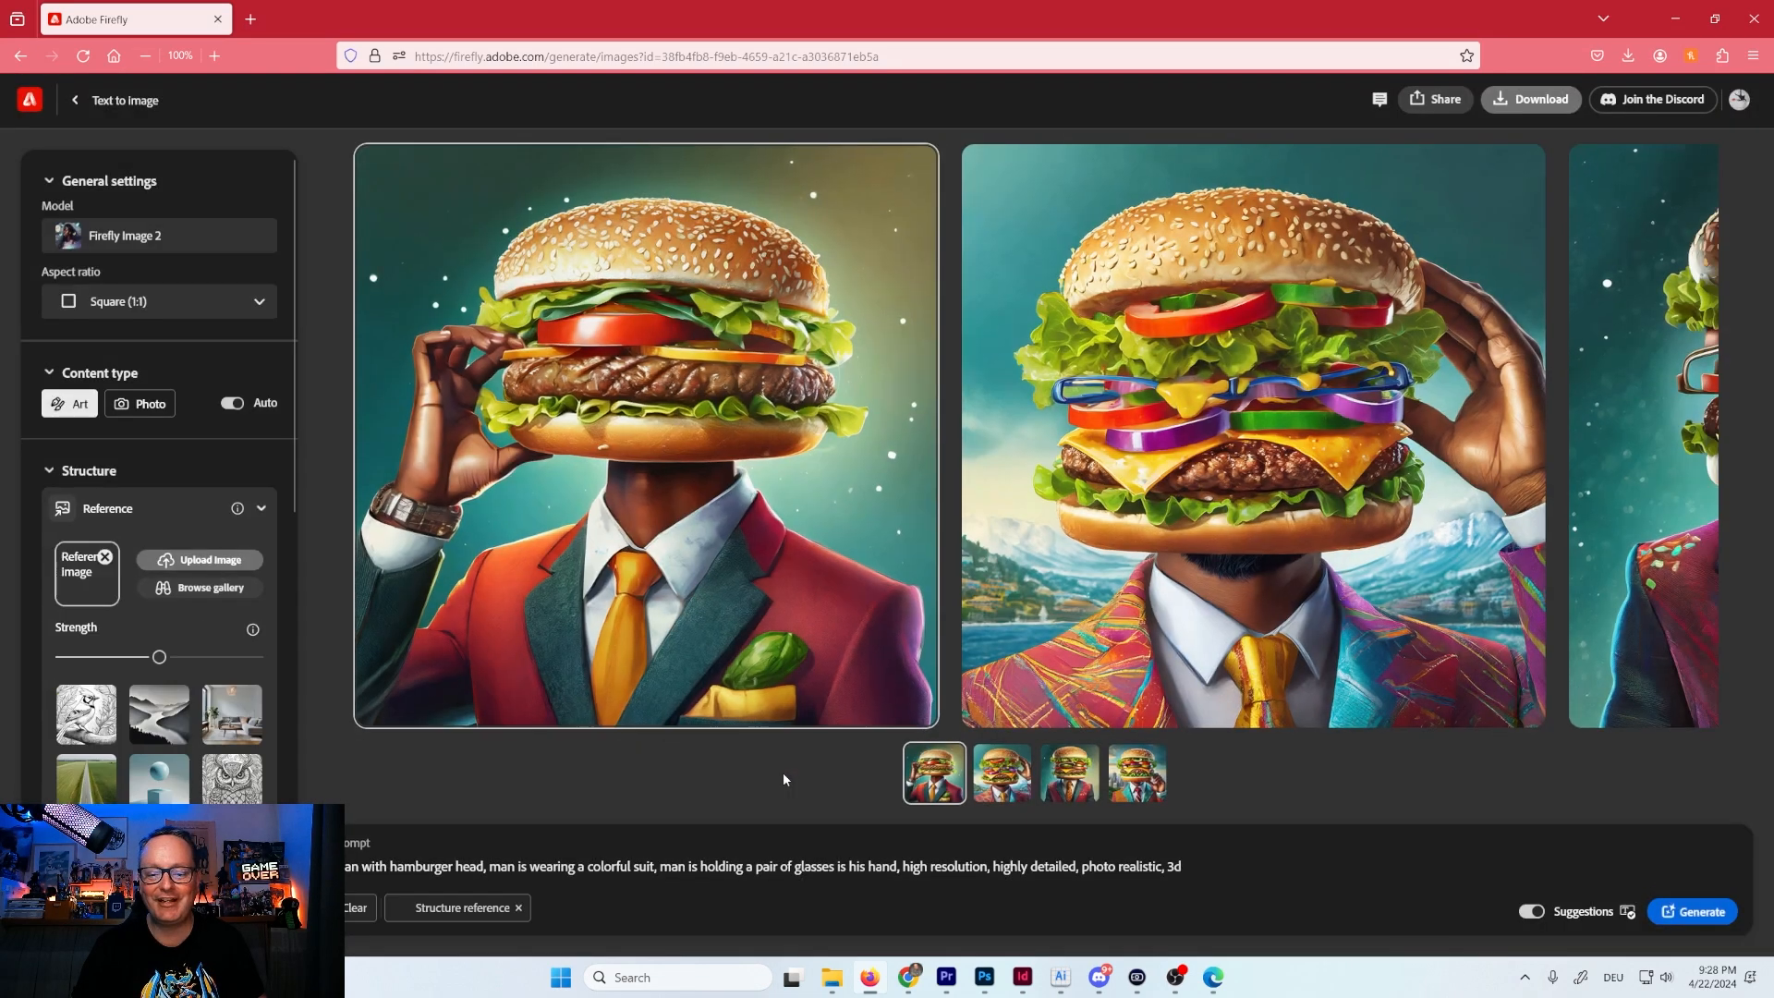
Enlarge the first hamburger-head man image, download the first and fourth images of this set, and close the enlarged view.
click(782, 506)
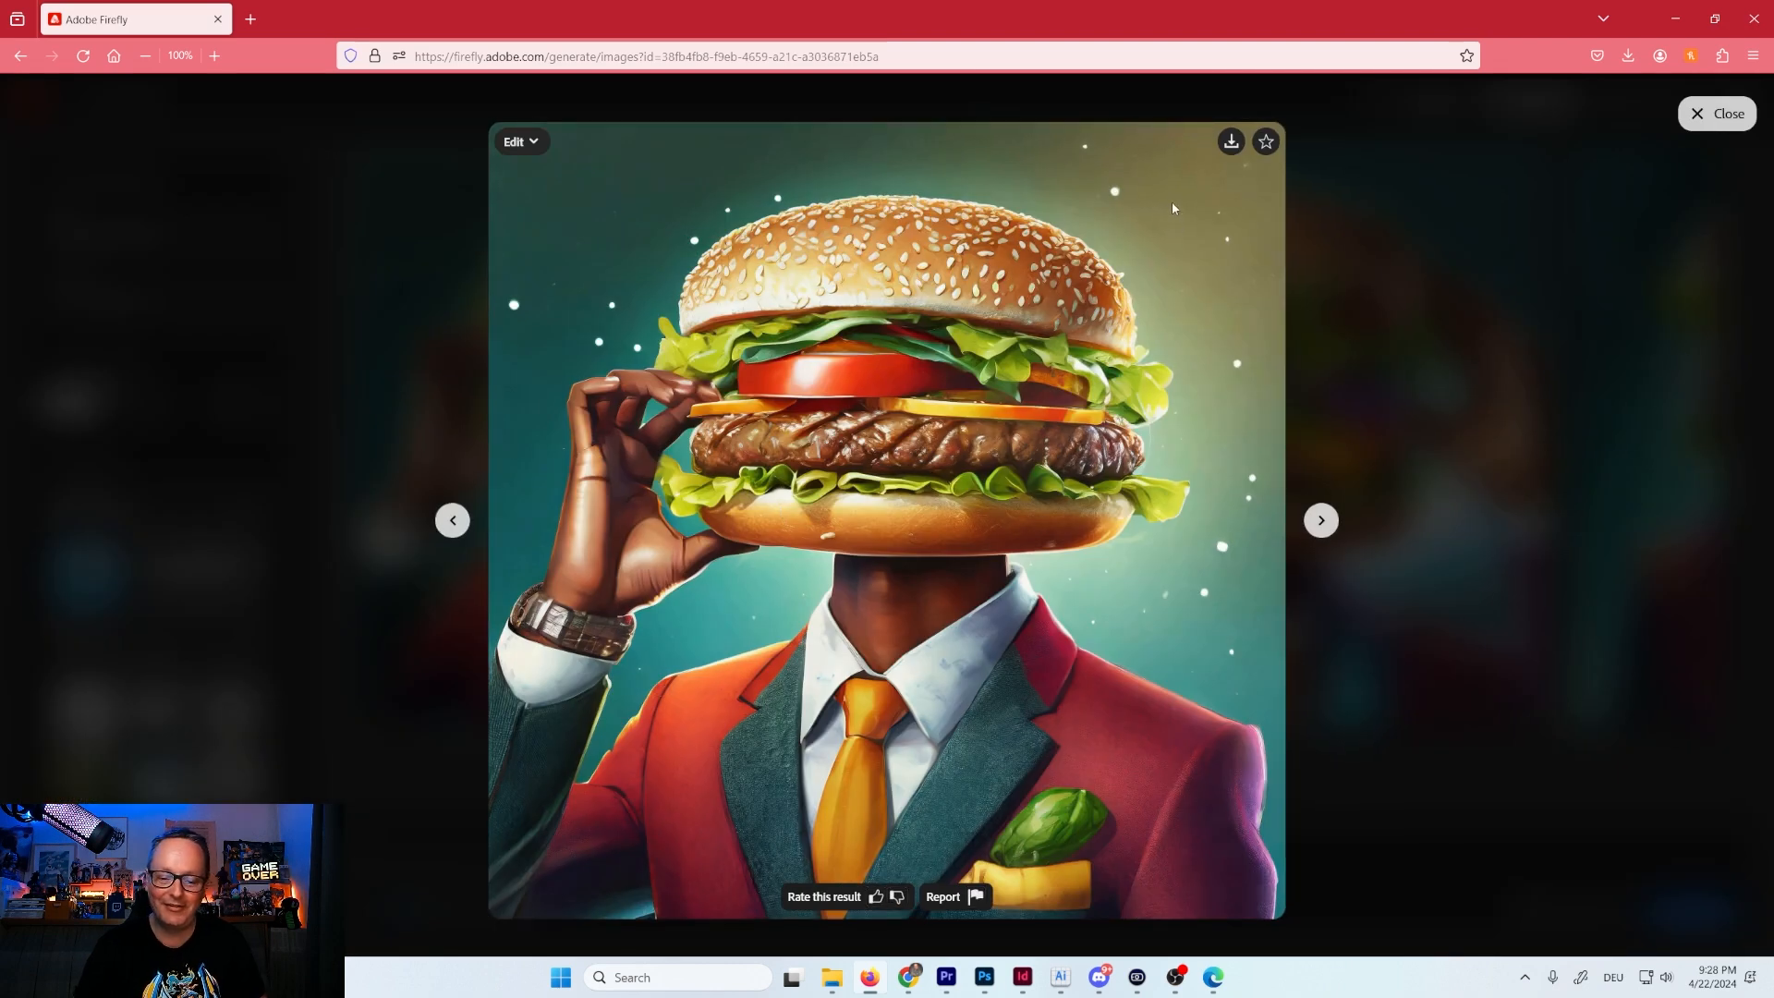
click(1230, 144)
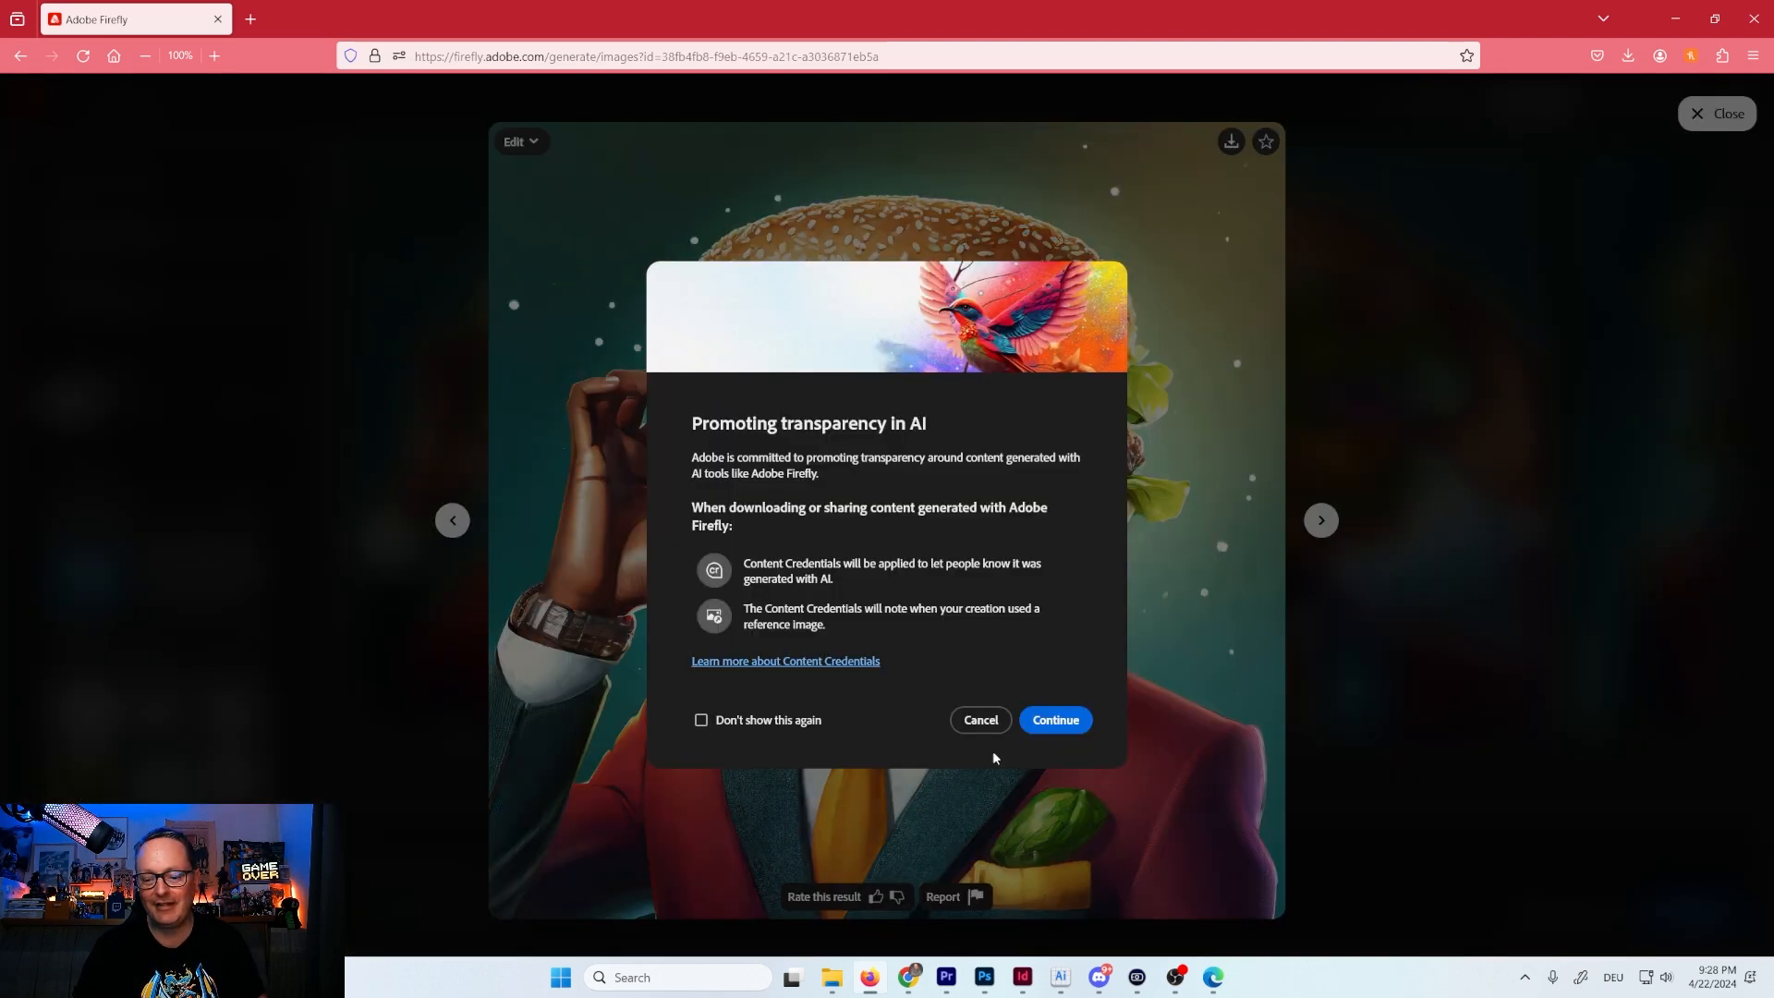
click(1055, 722)
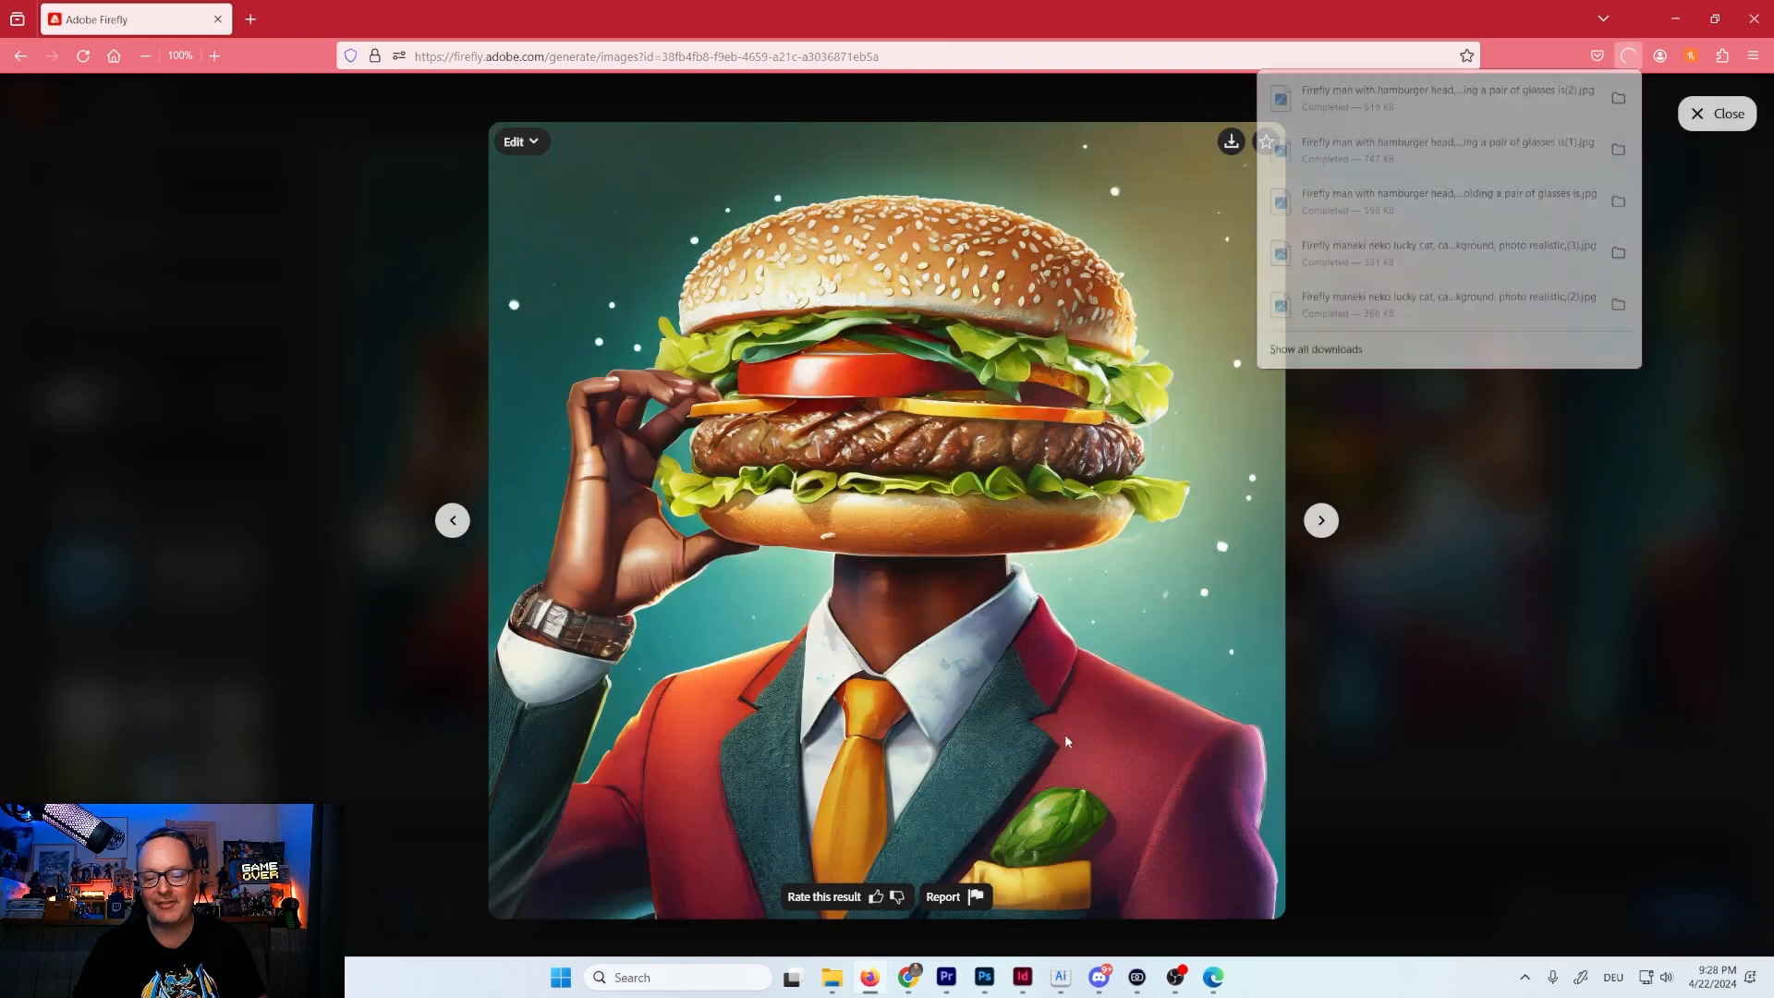
click(1324, 523)
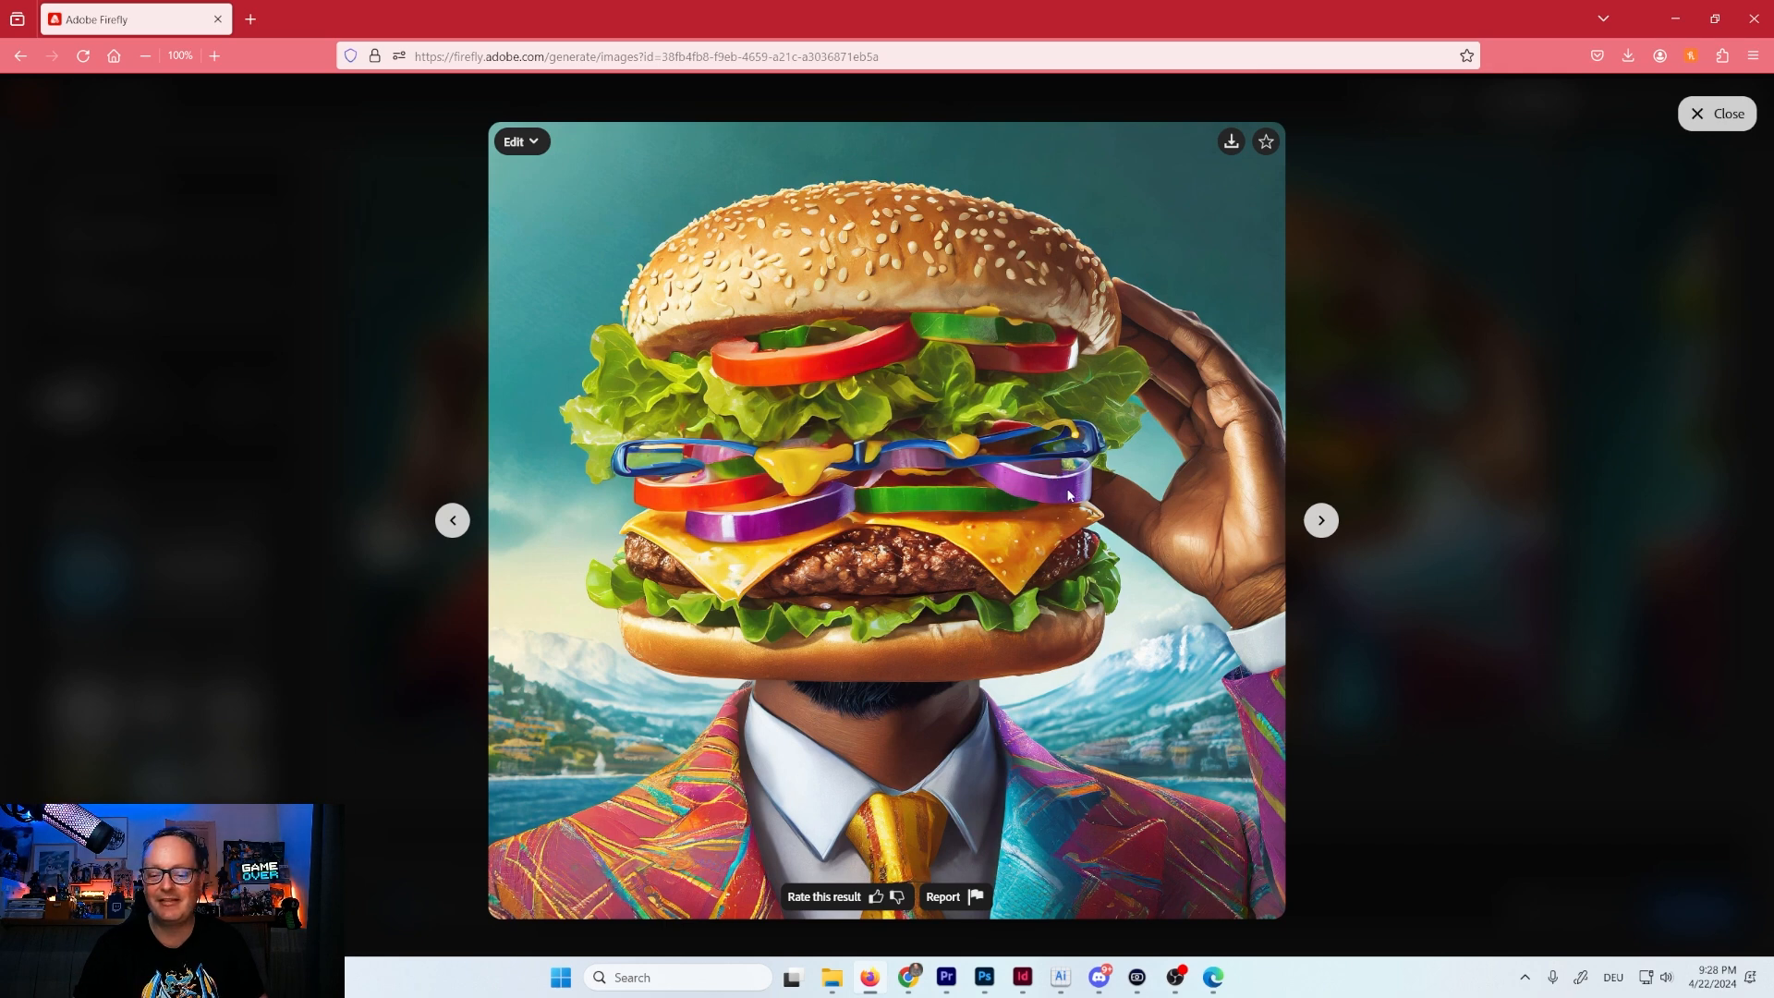
click(1320, 521)
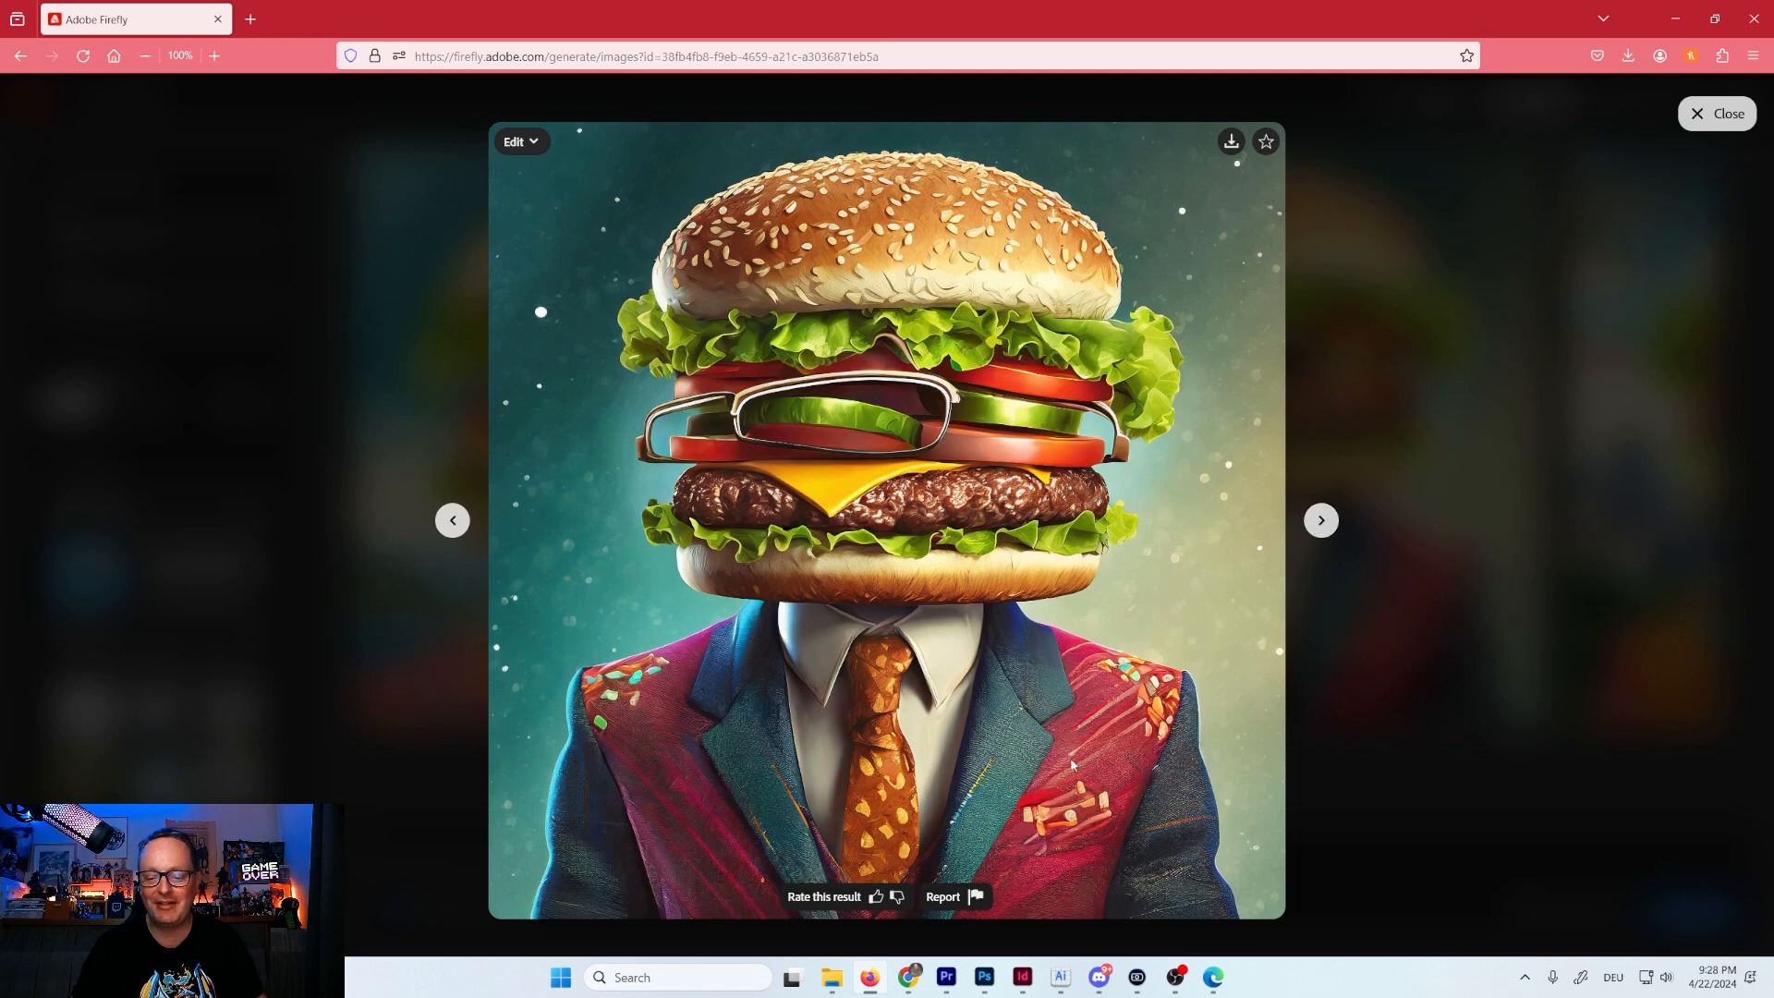
click(1321, 521)
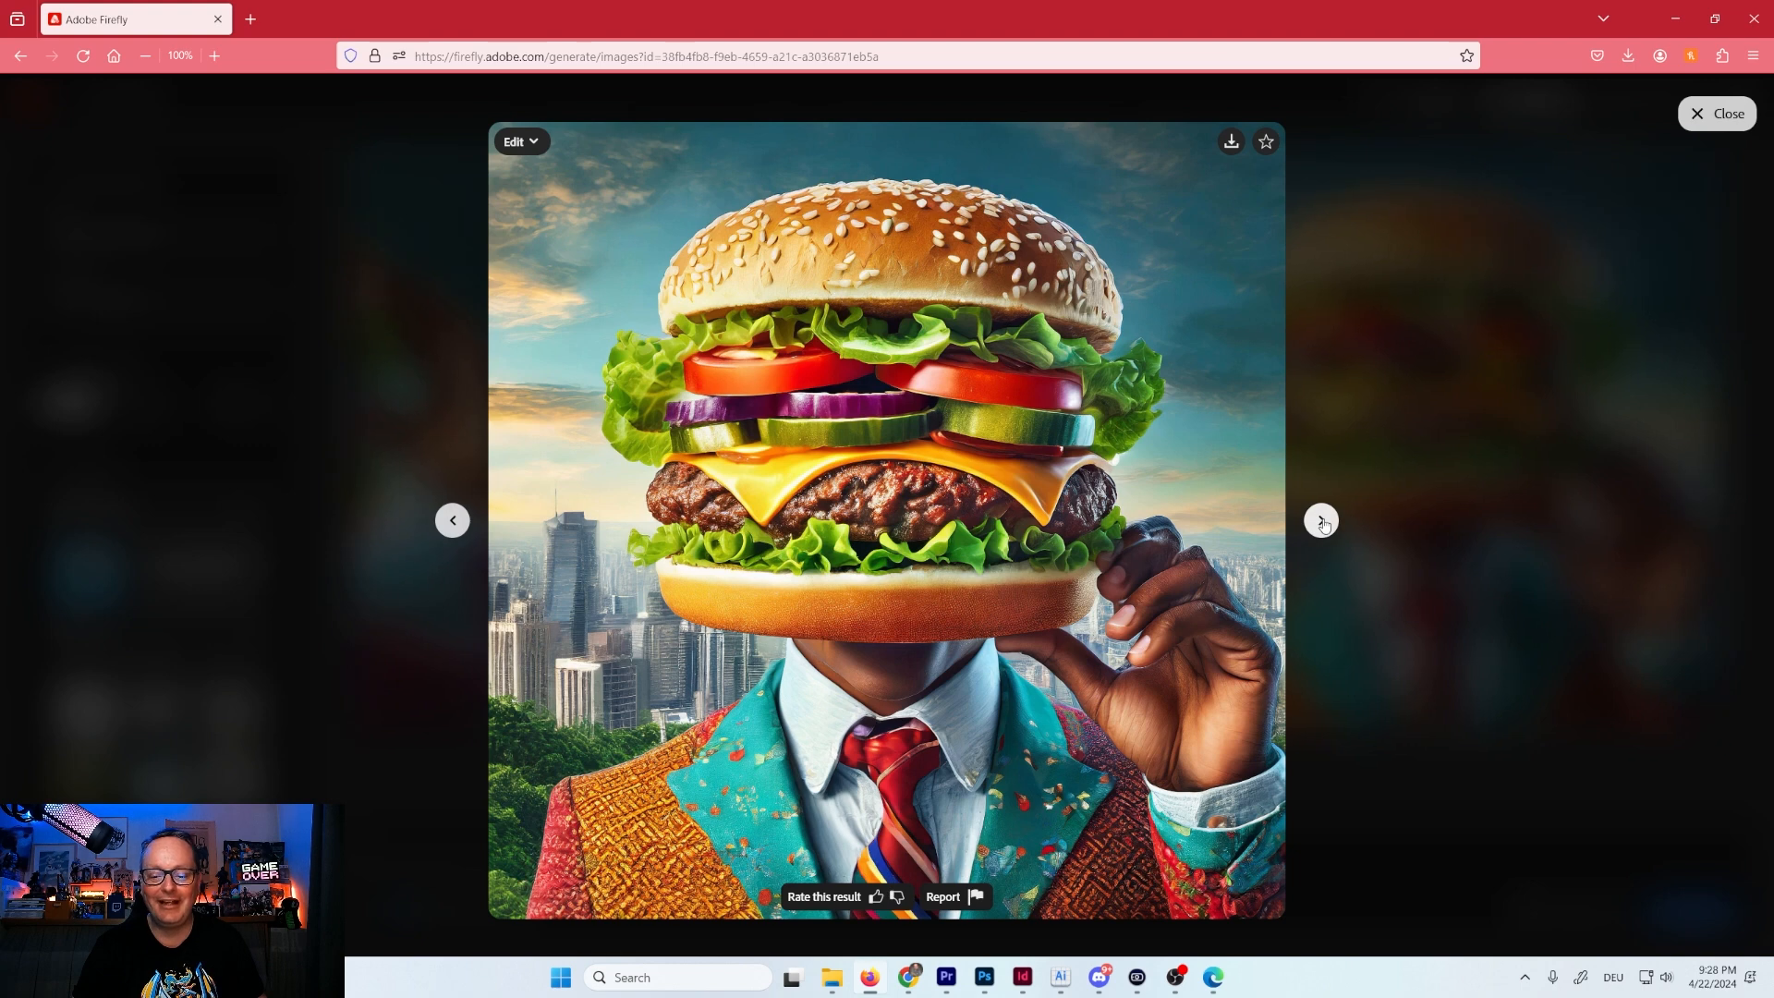
click(1229, 143)
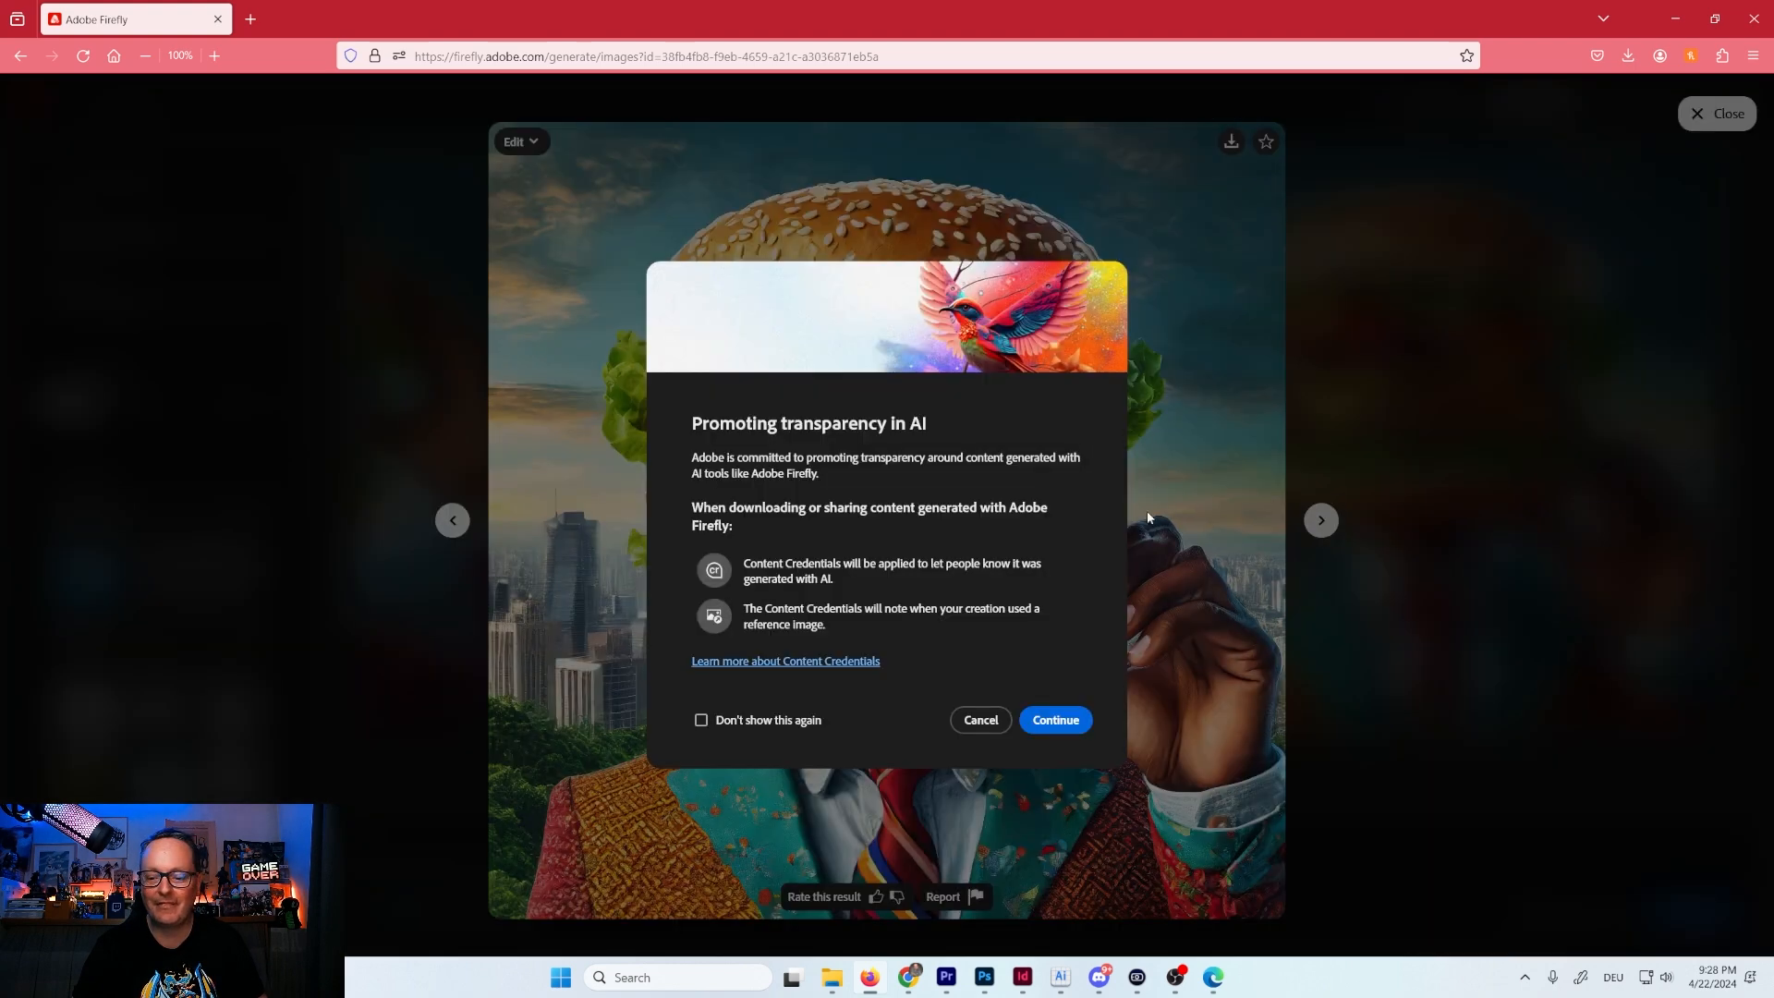
click(1065, 722)
click(1330, 767)
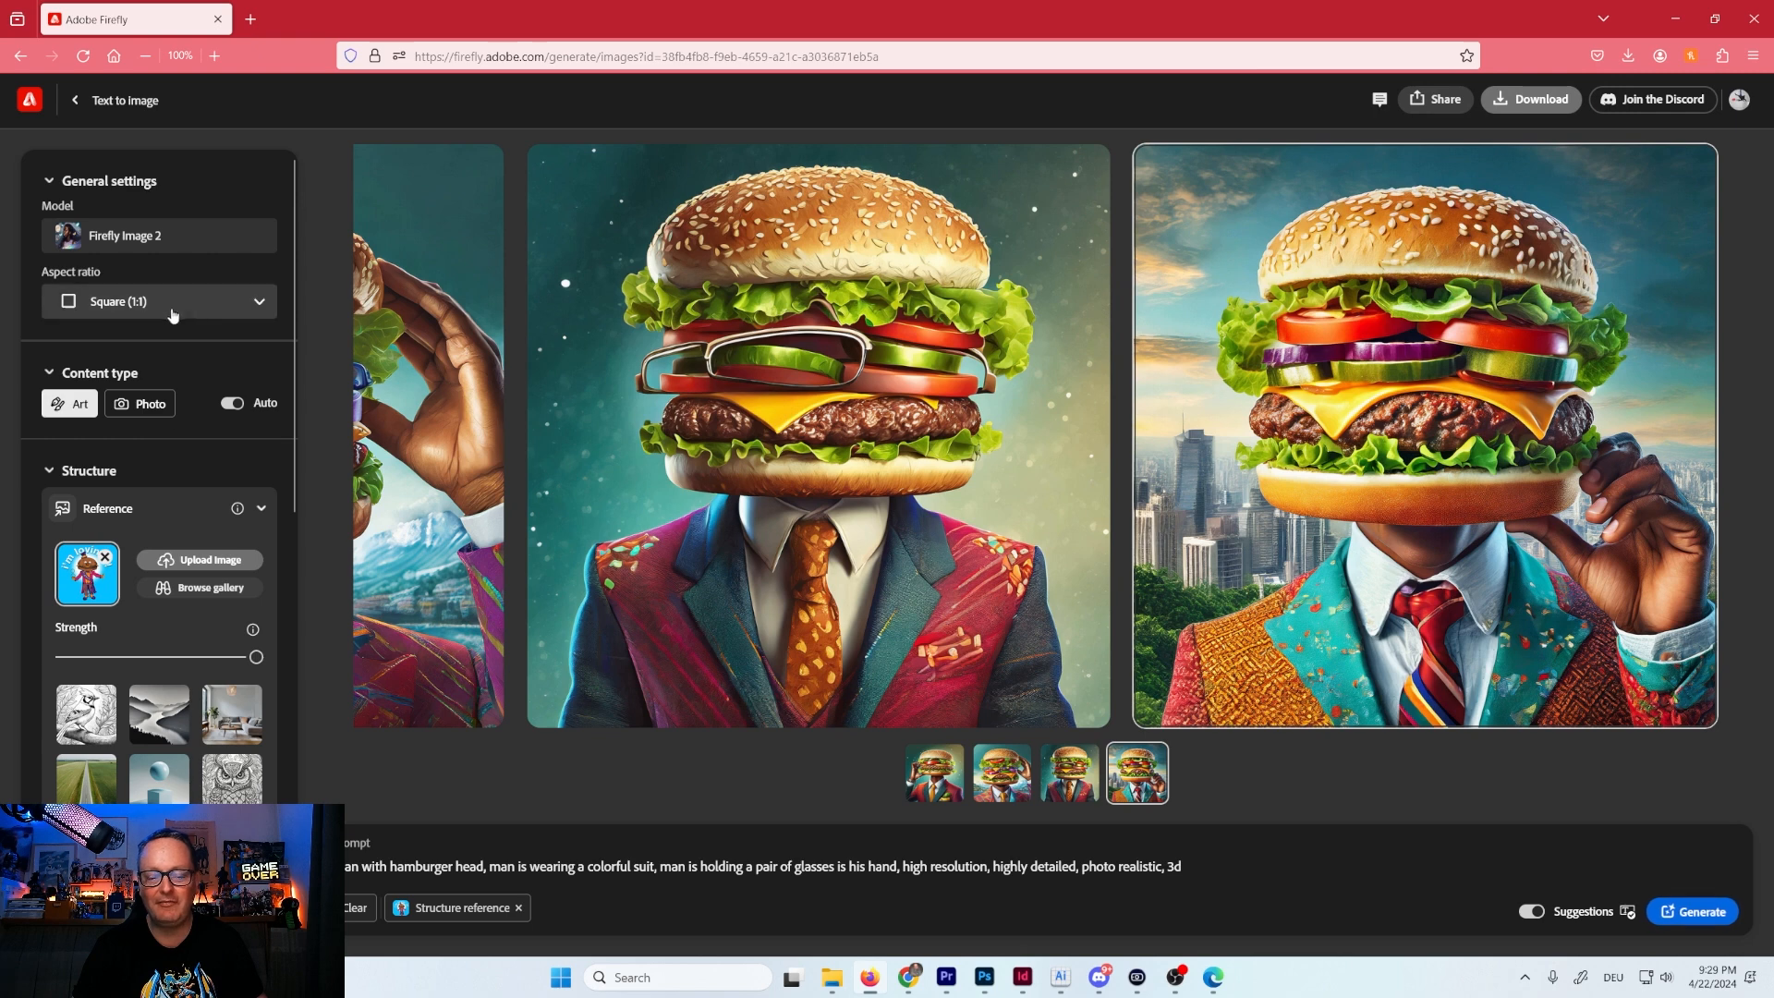
Generate a new set with the burger mascot reference at full strength and download the fourth image.
click(1698, 915)
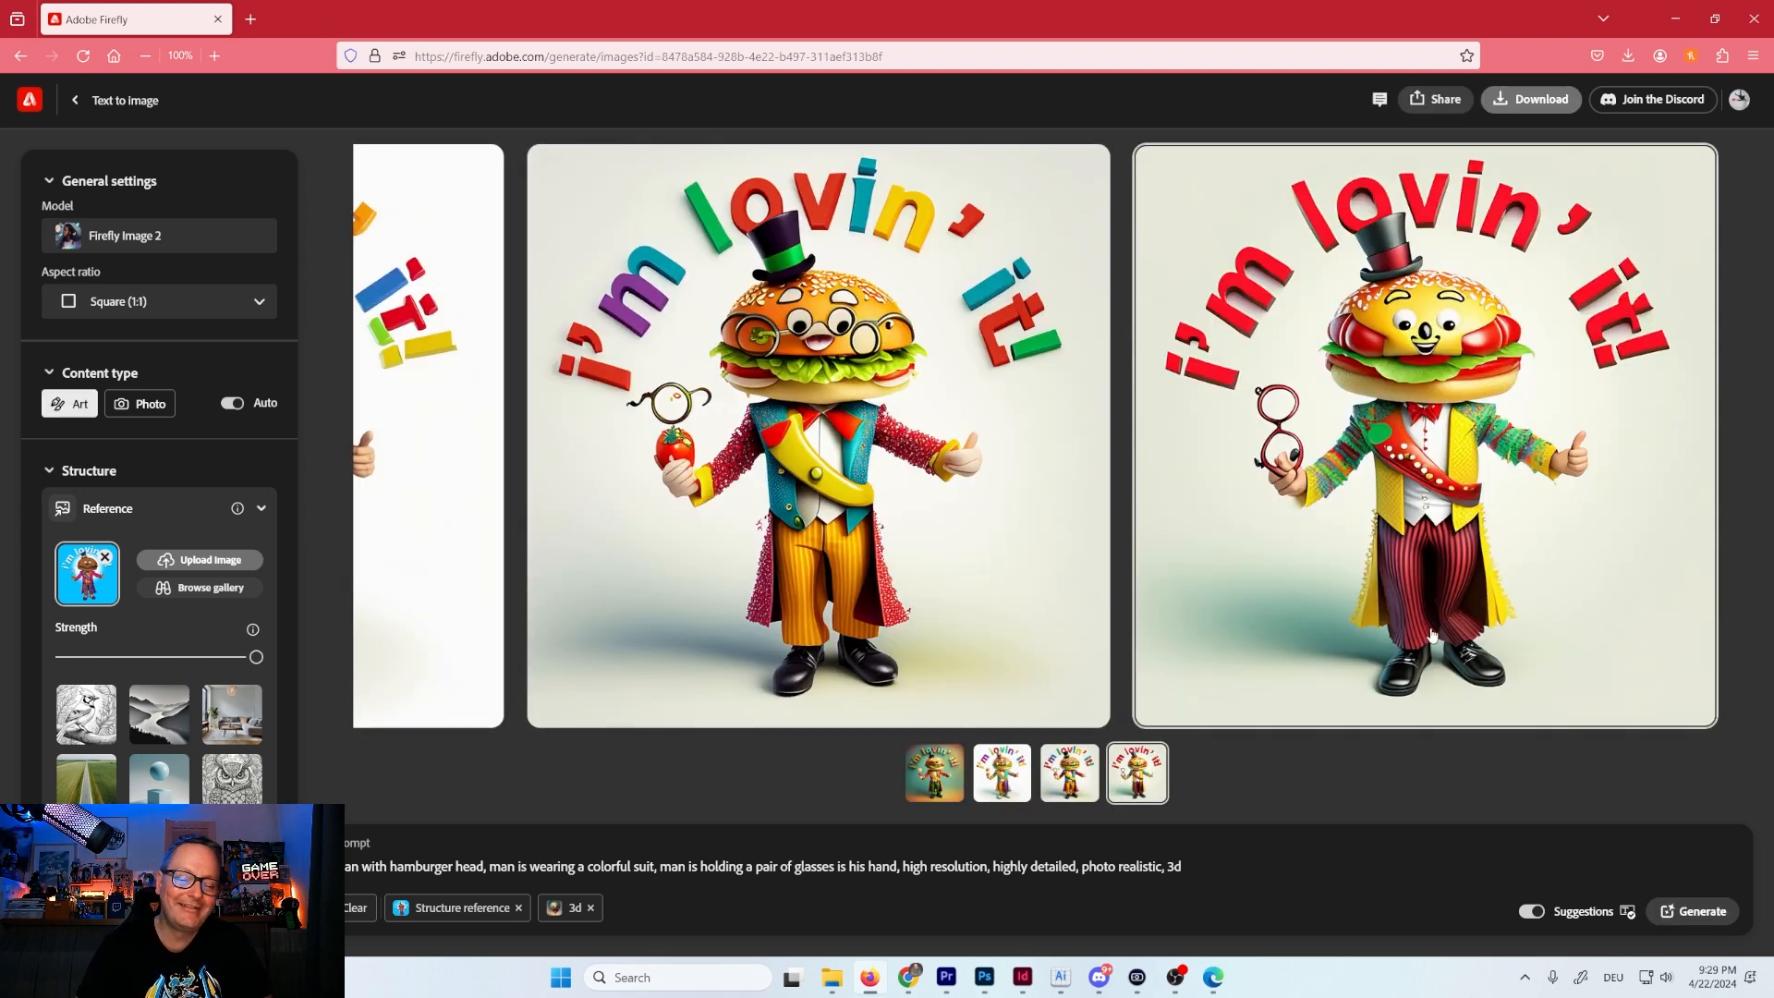
click(1261, 580)
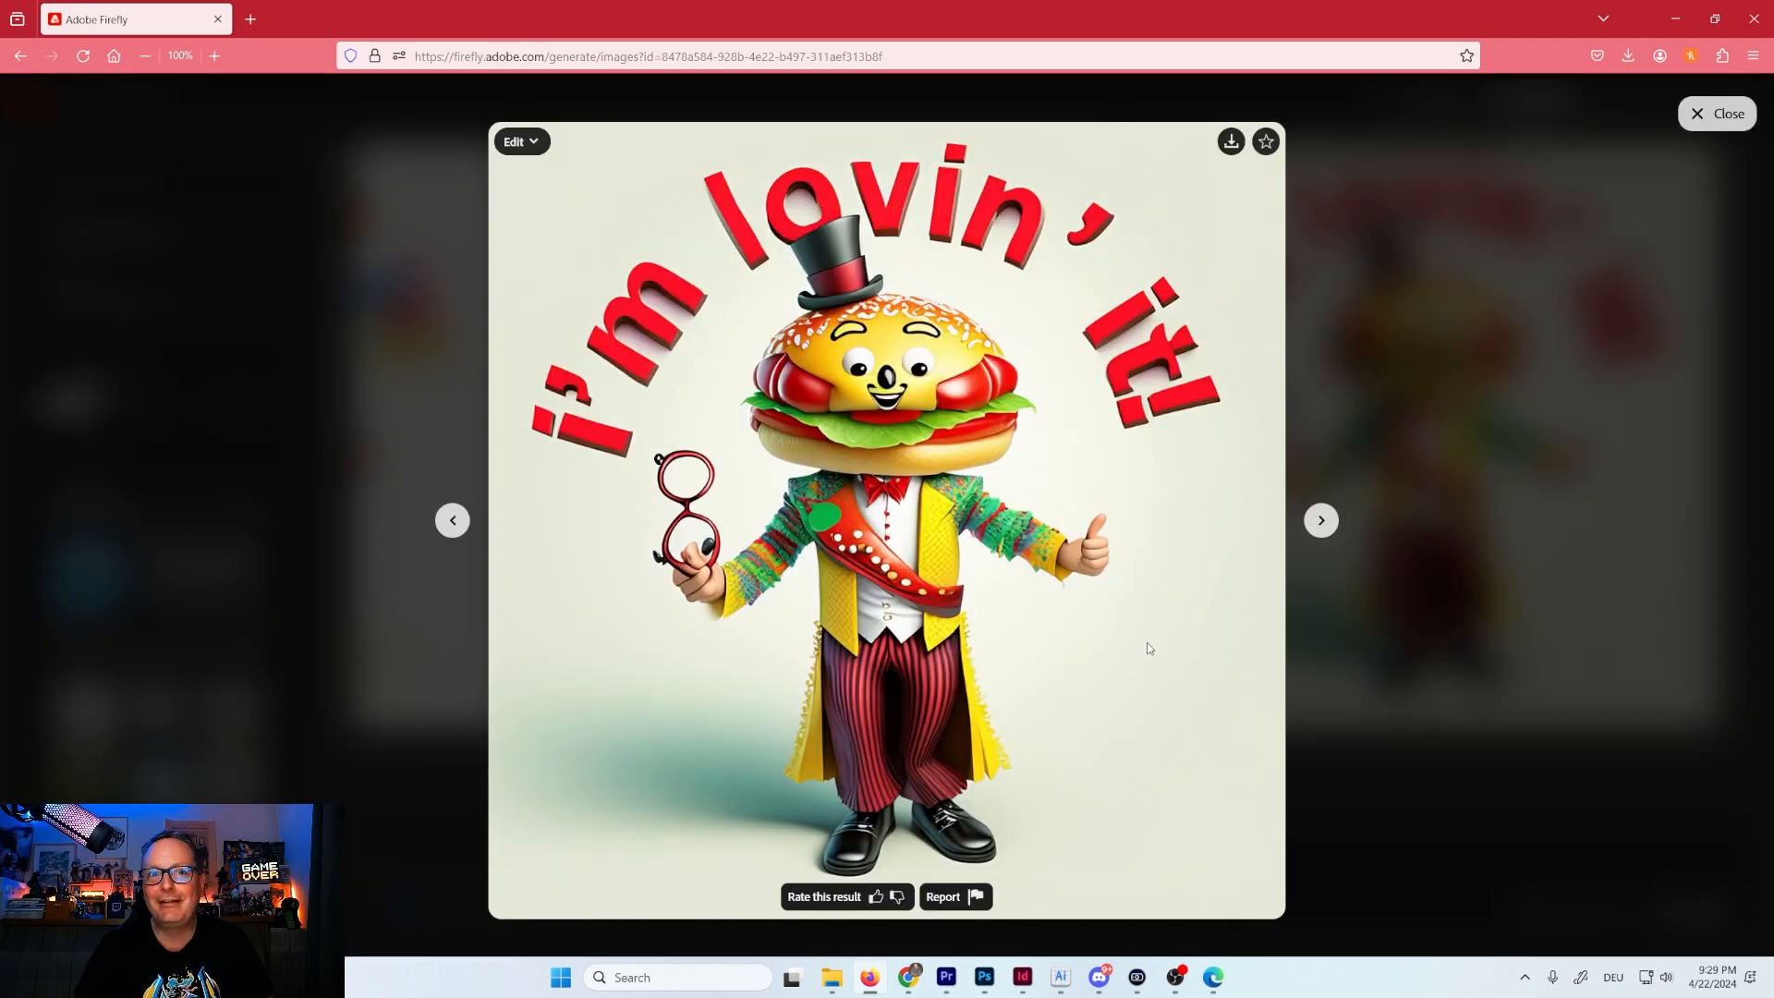
click(1225, 150)
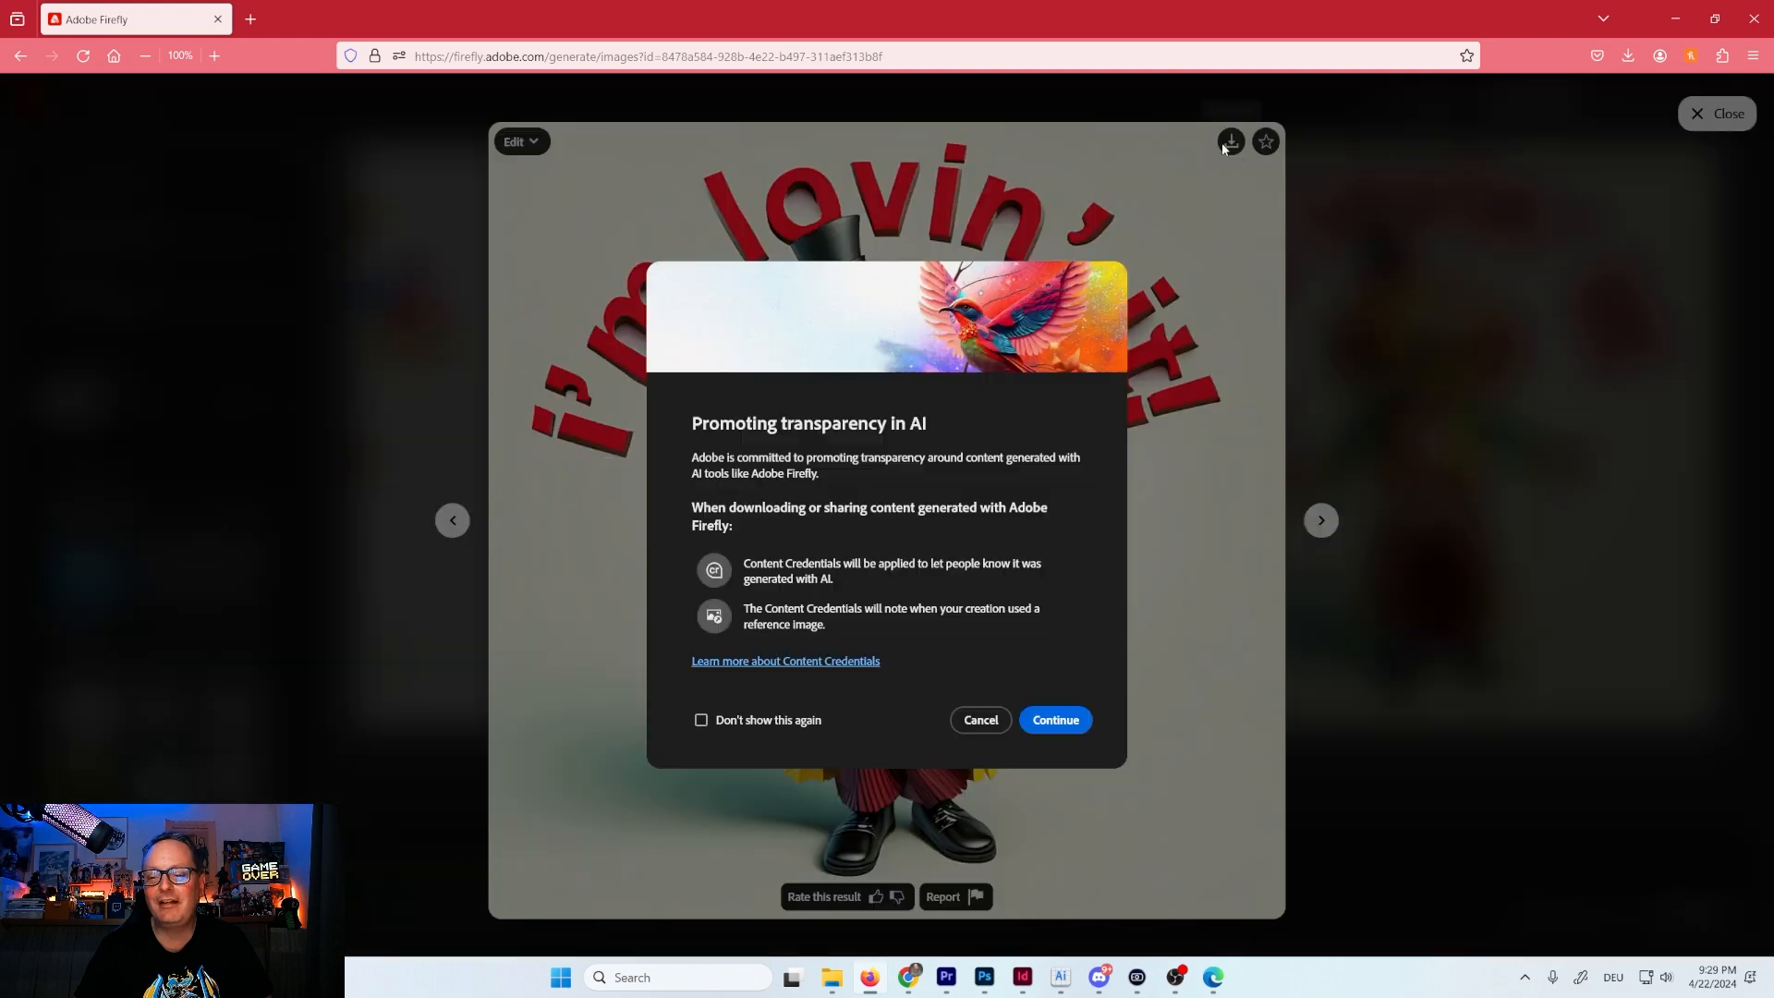
click(1056, 719)
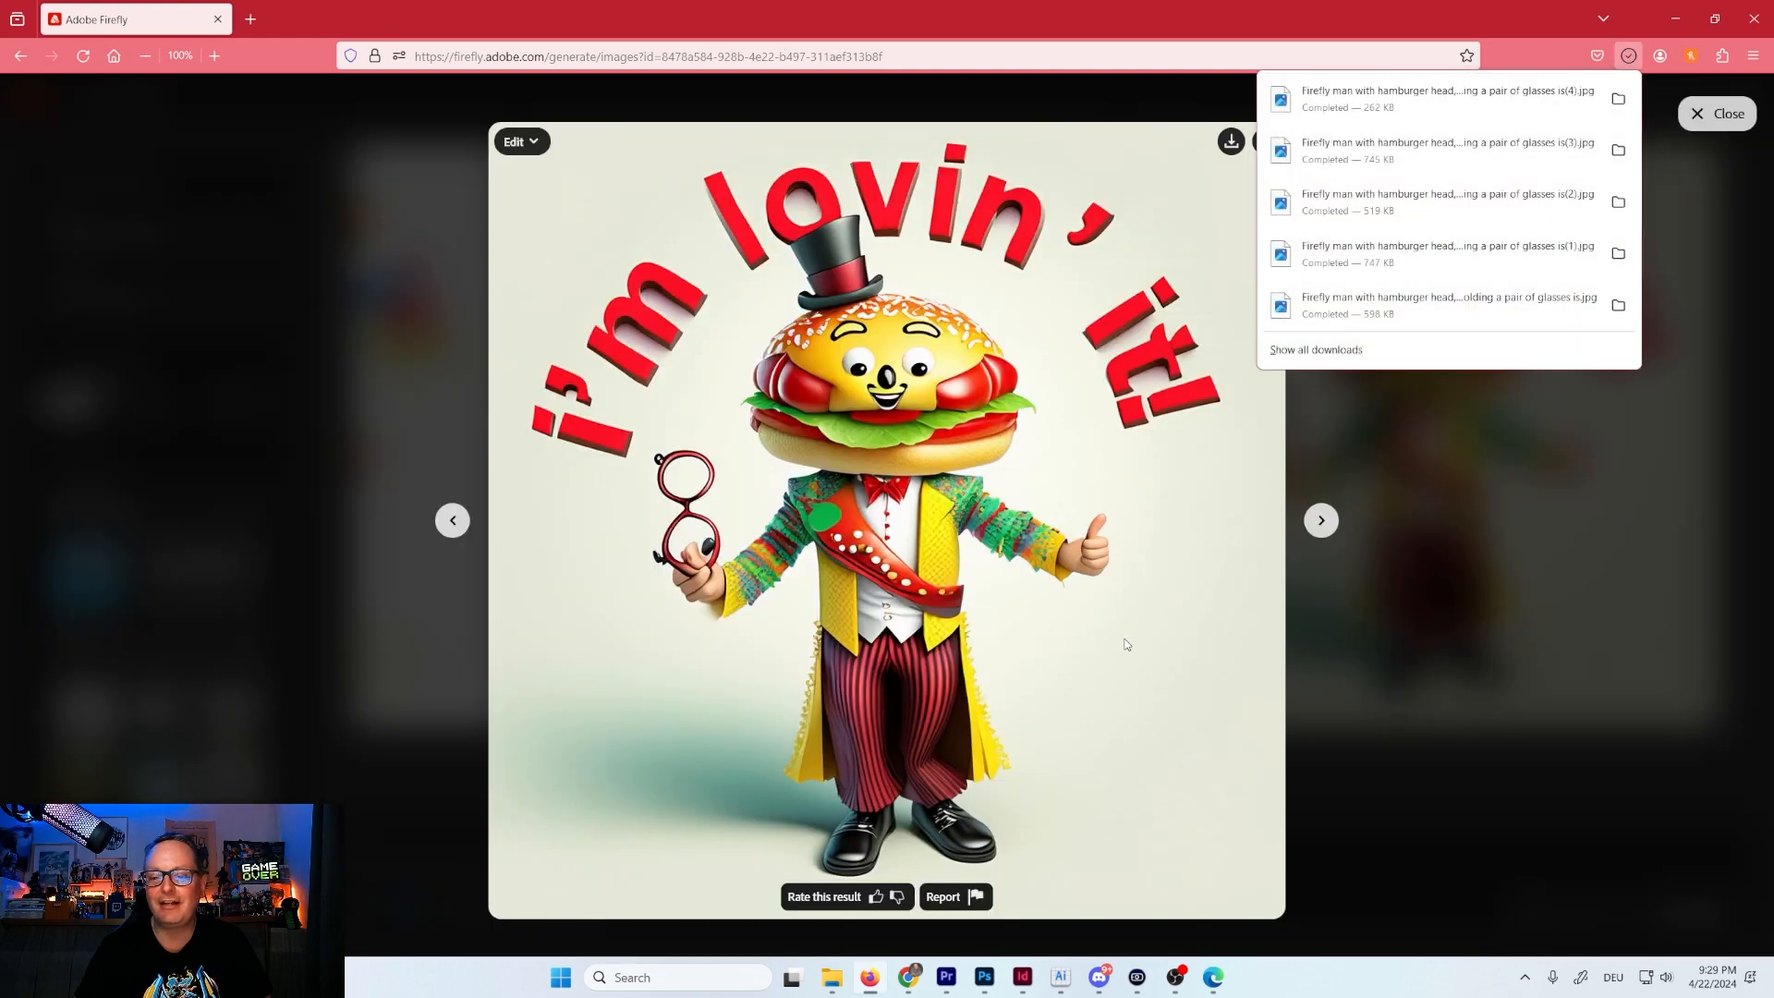
Browse back through the enlarged mascot images, download the second one, and close the enlarged view.
click(453, 522)
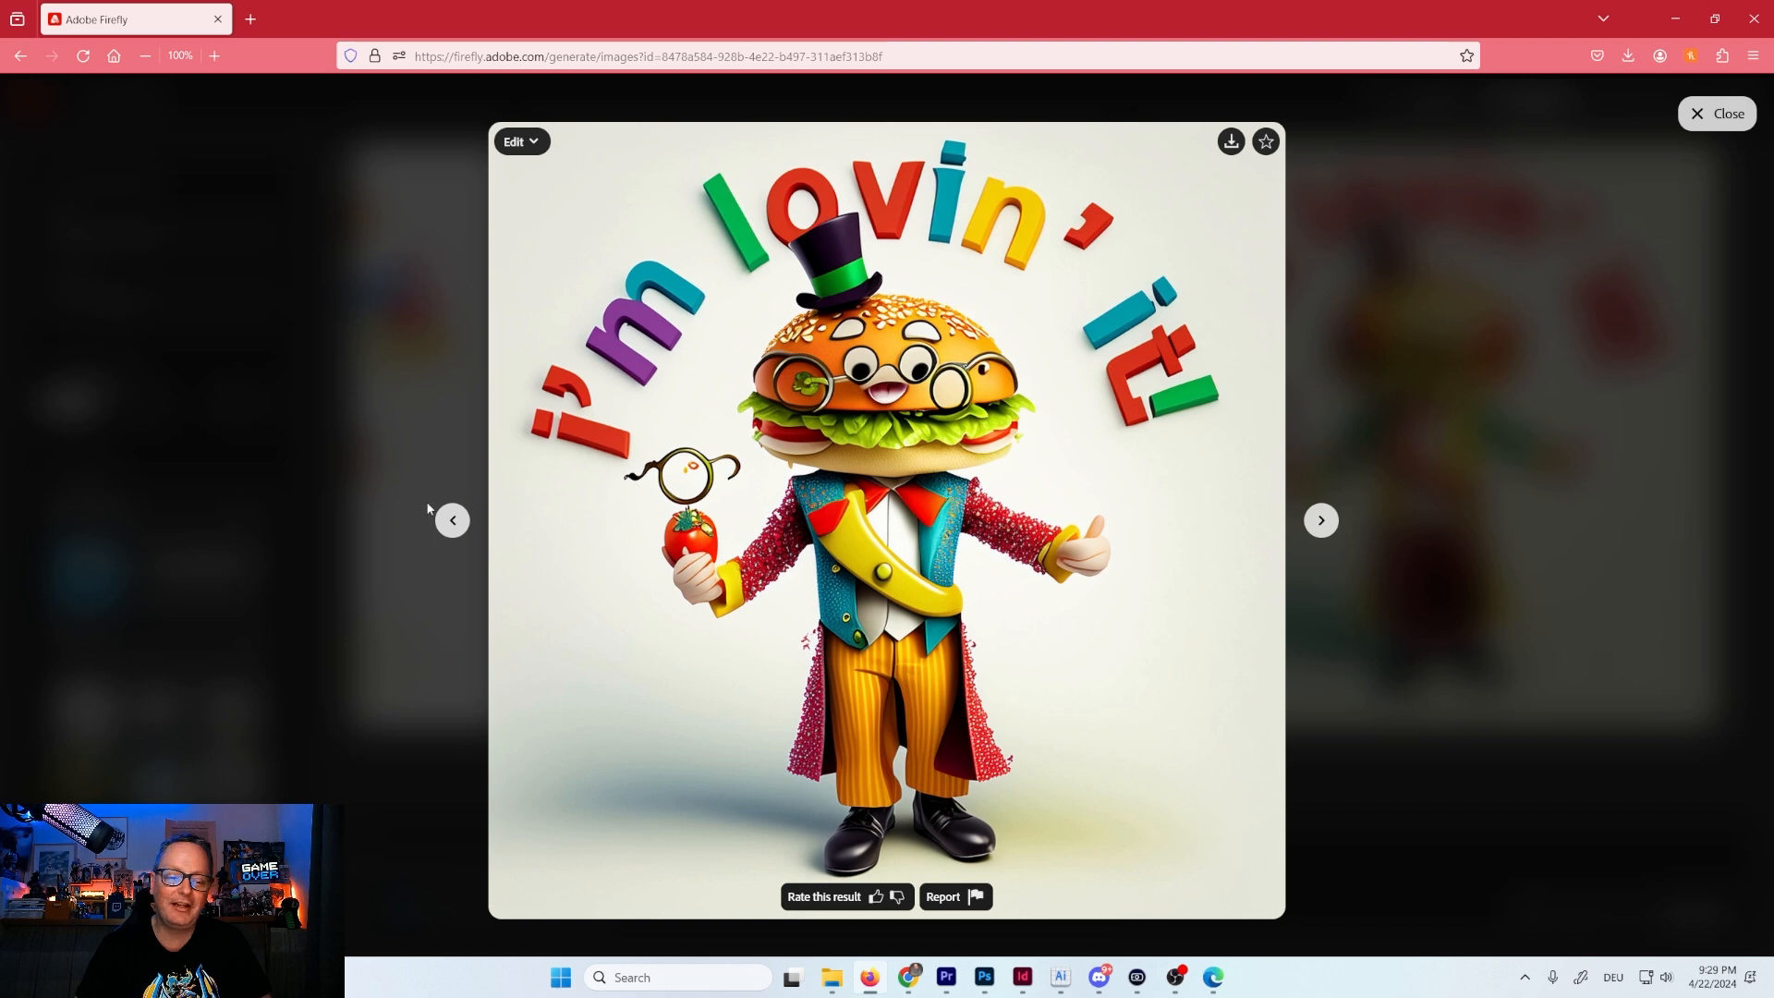
click(444, 525)
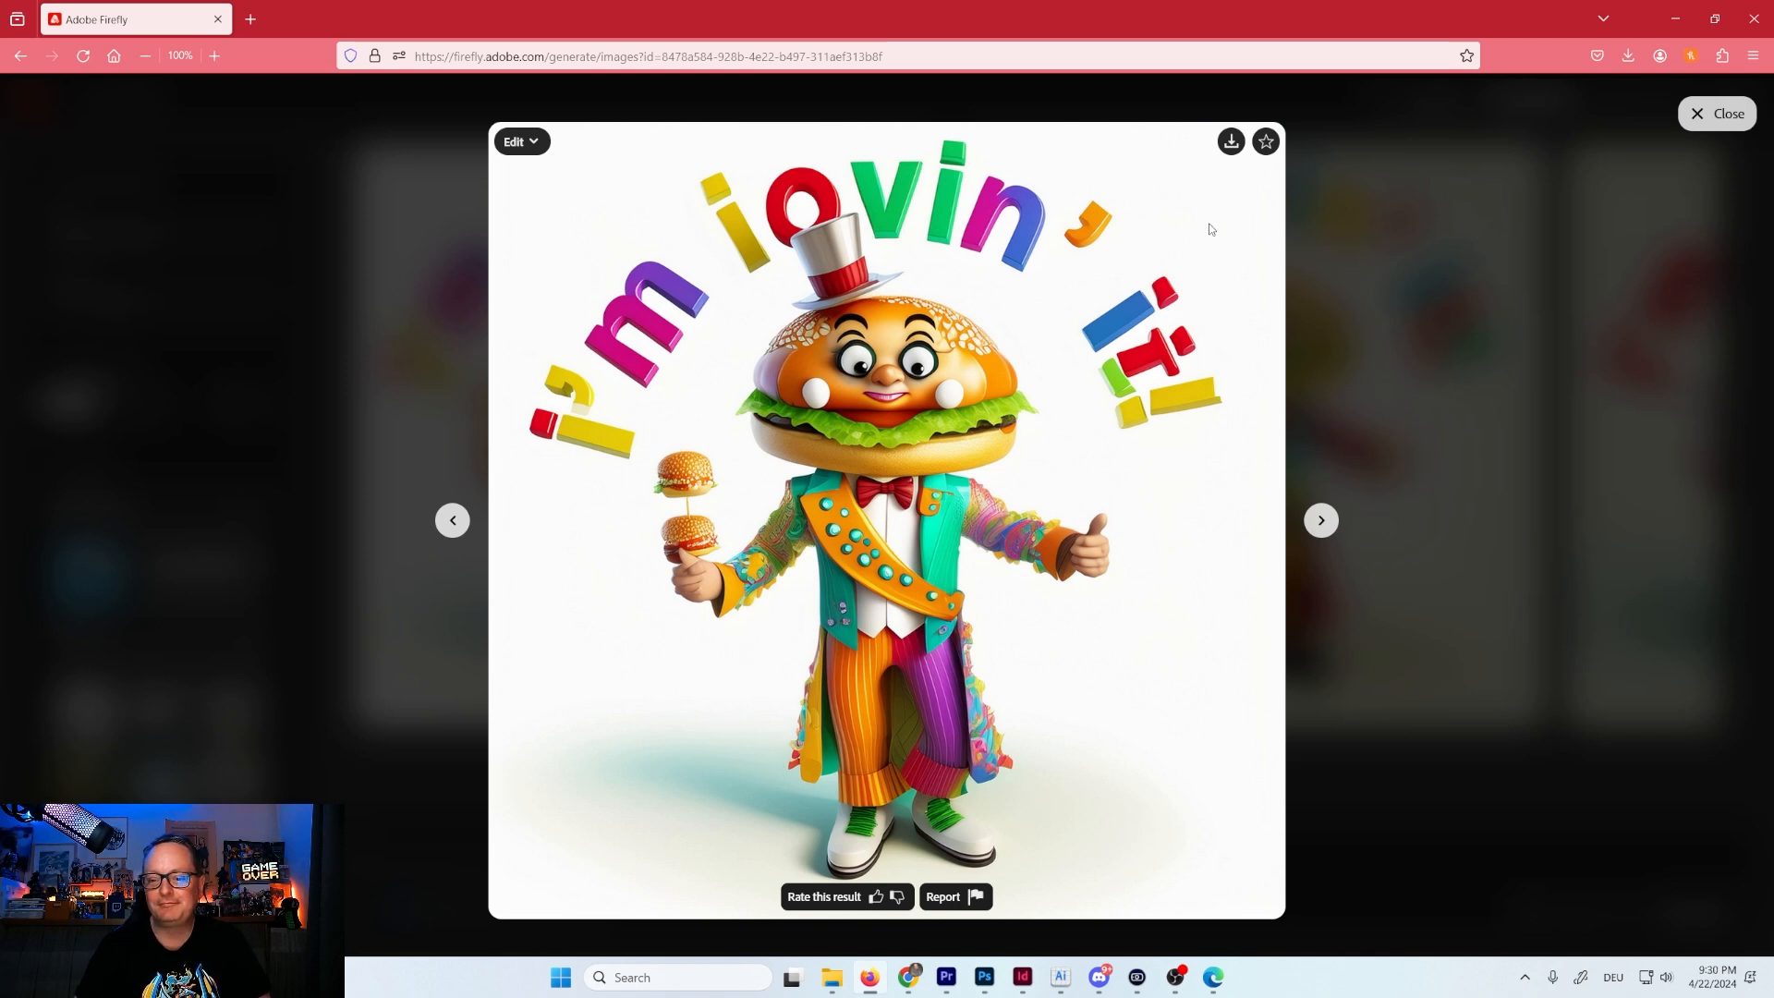
click(1232, 142)
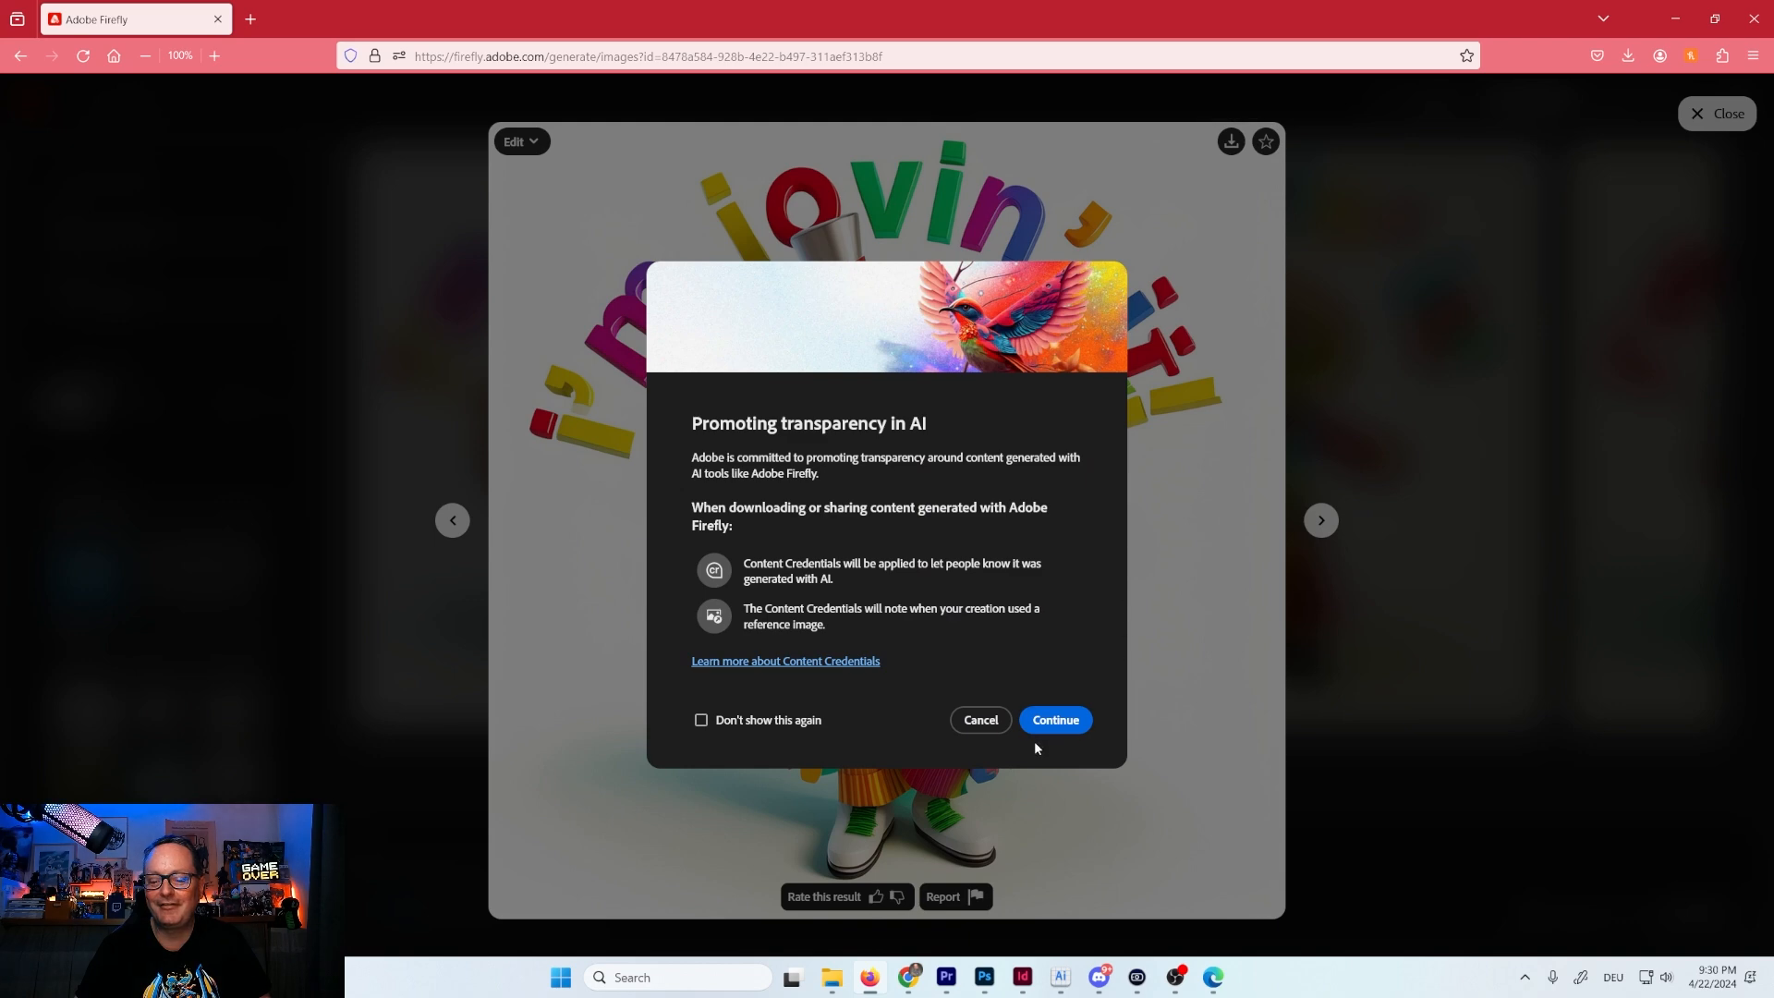
click(1055, 721)
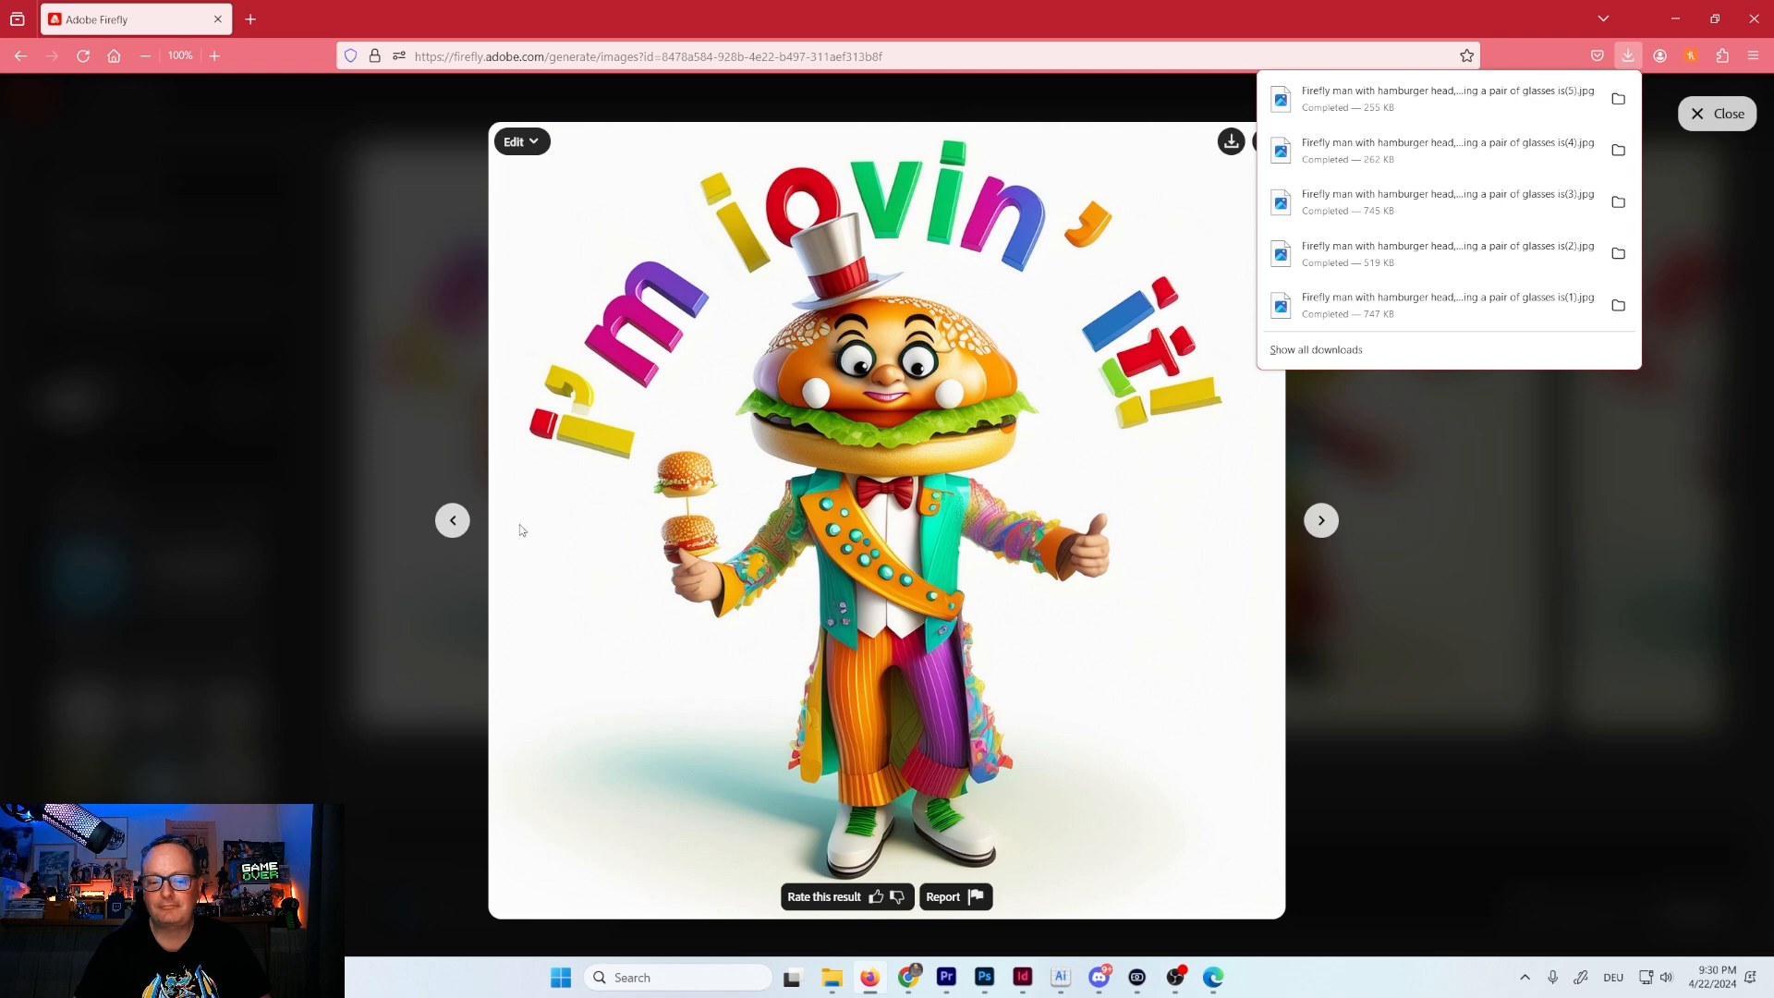
click(453, 522)
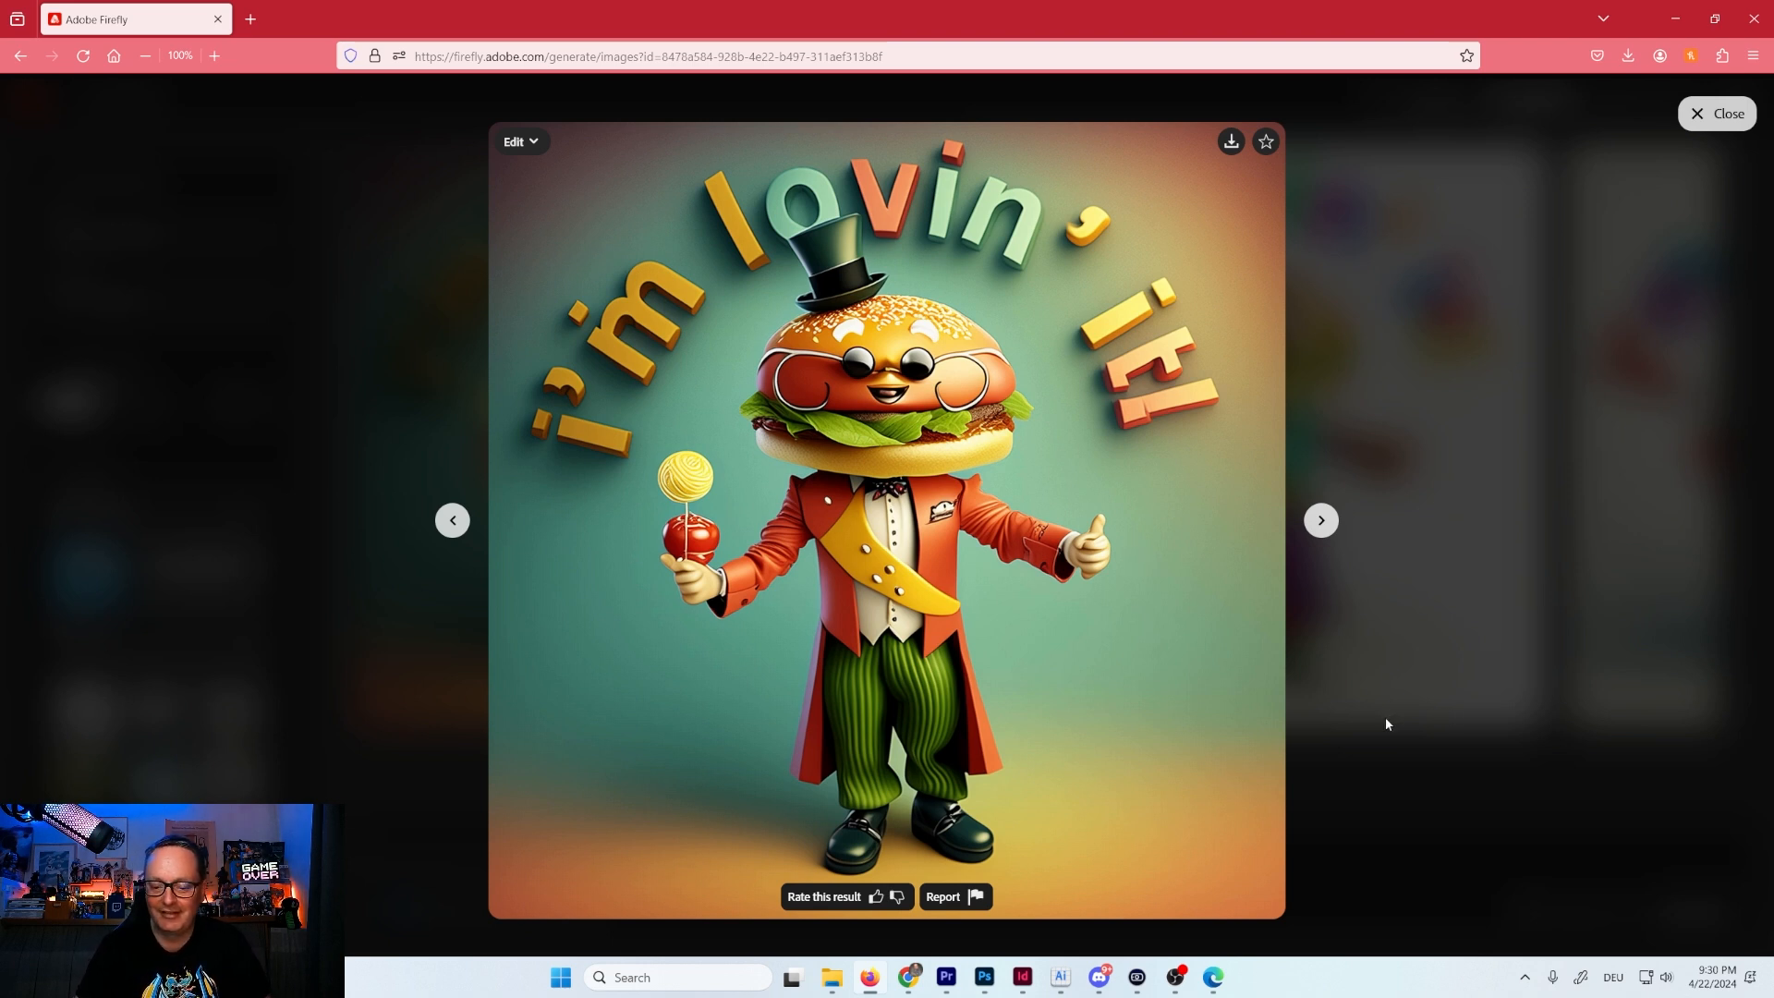
click(1405, 796)
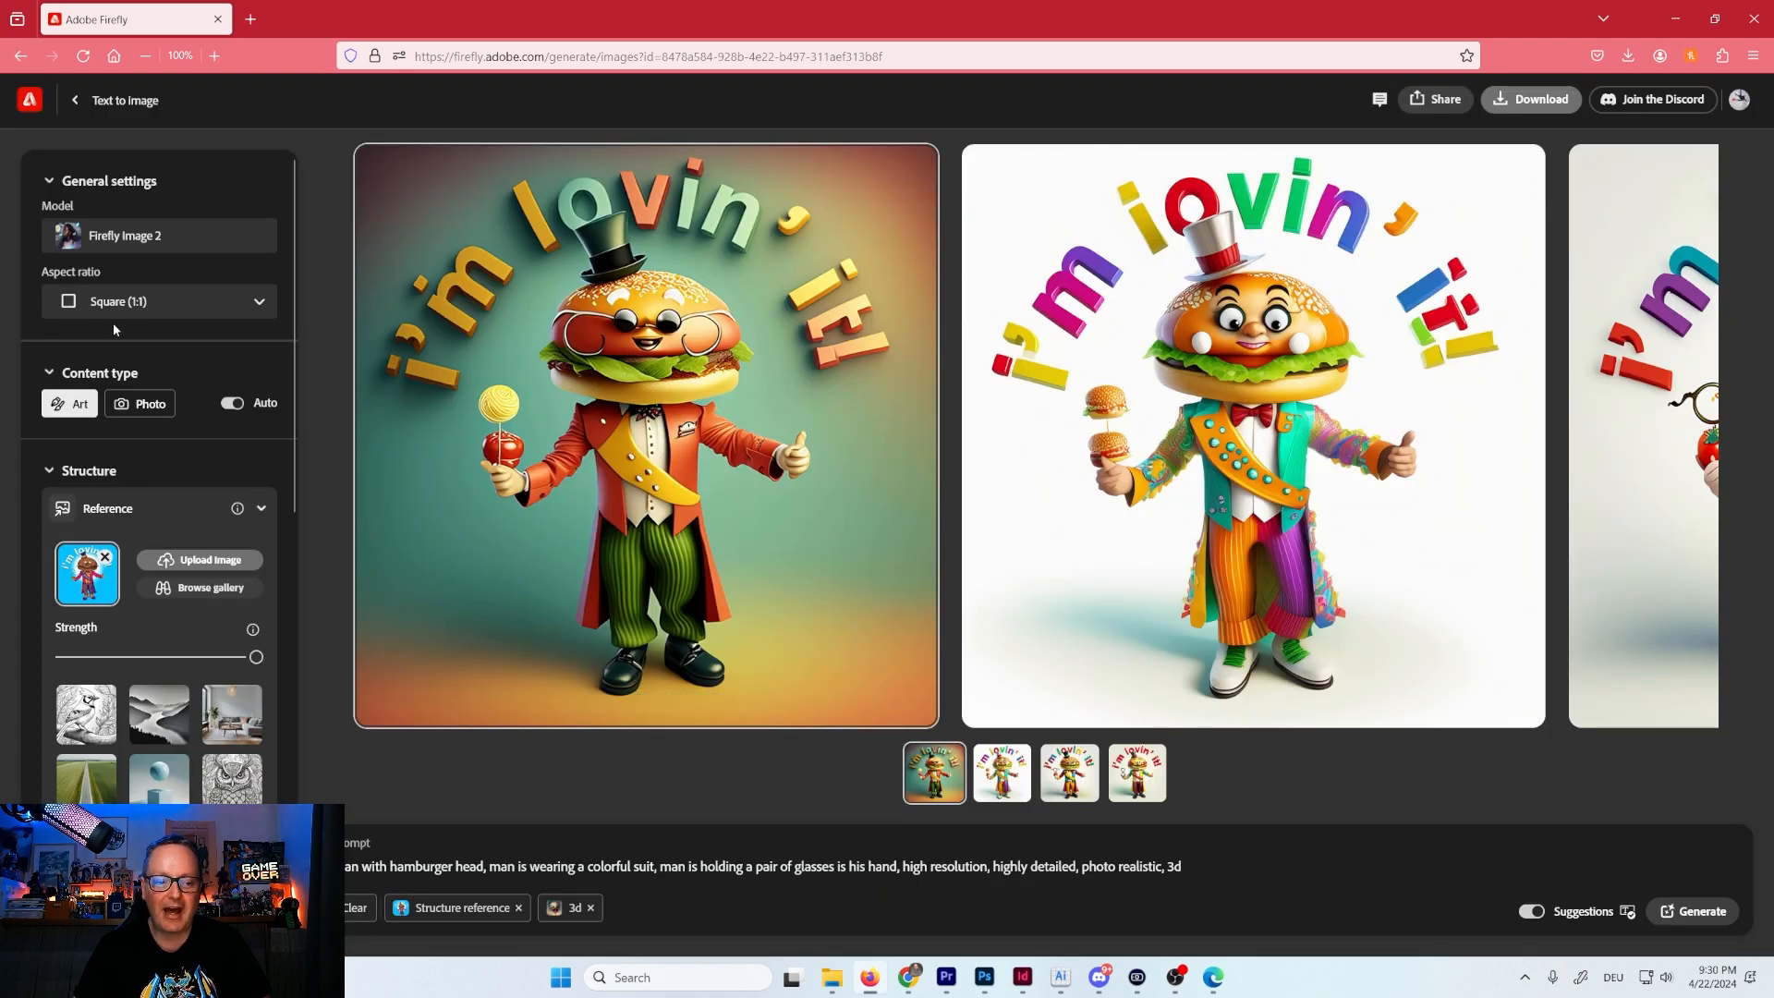
Change the content type to Photo and generate a new set of burger mascot images.
click(144, 411)
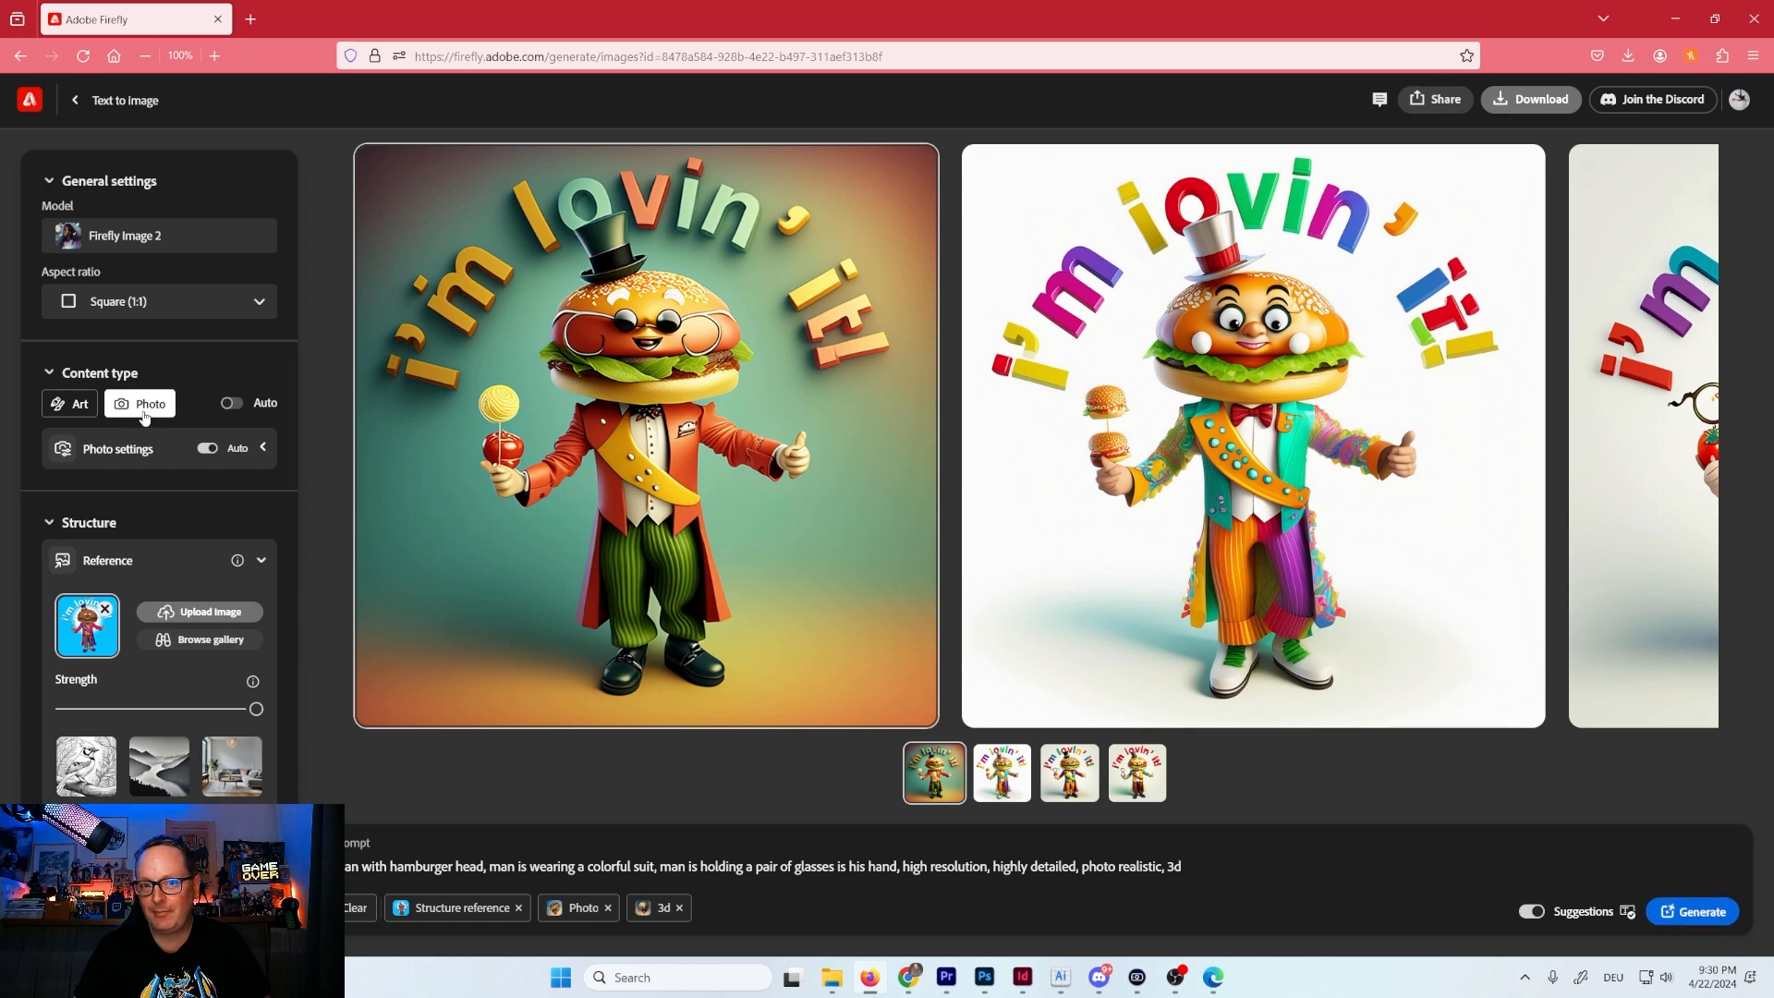
click(1701, 913)
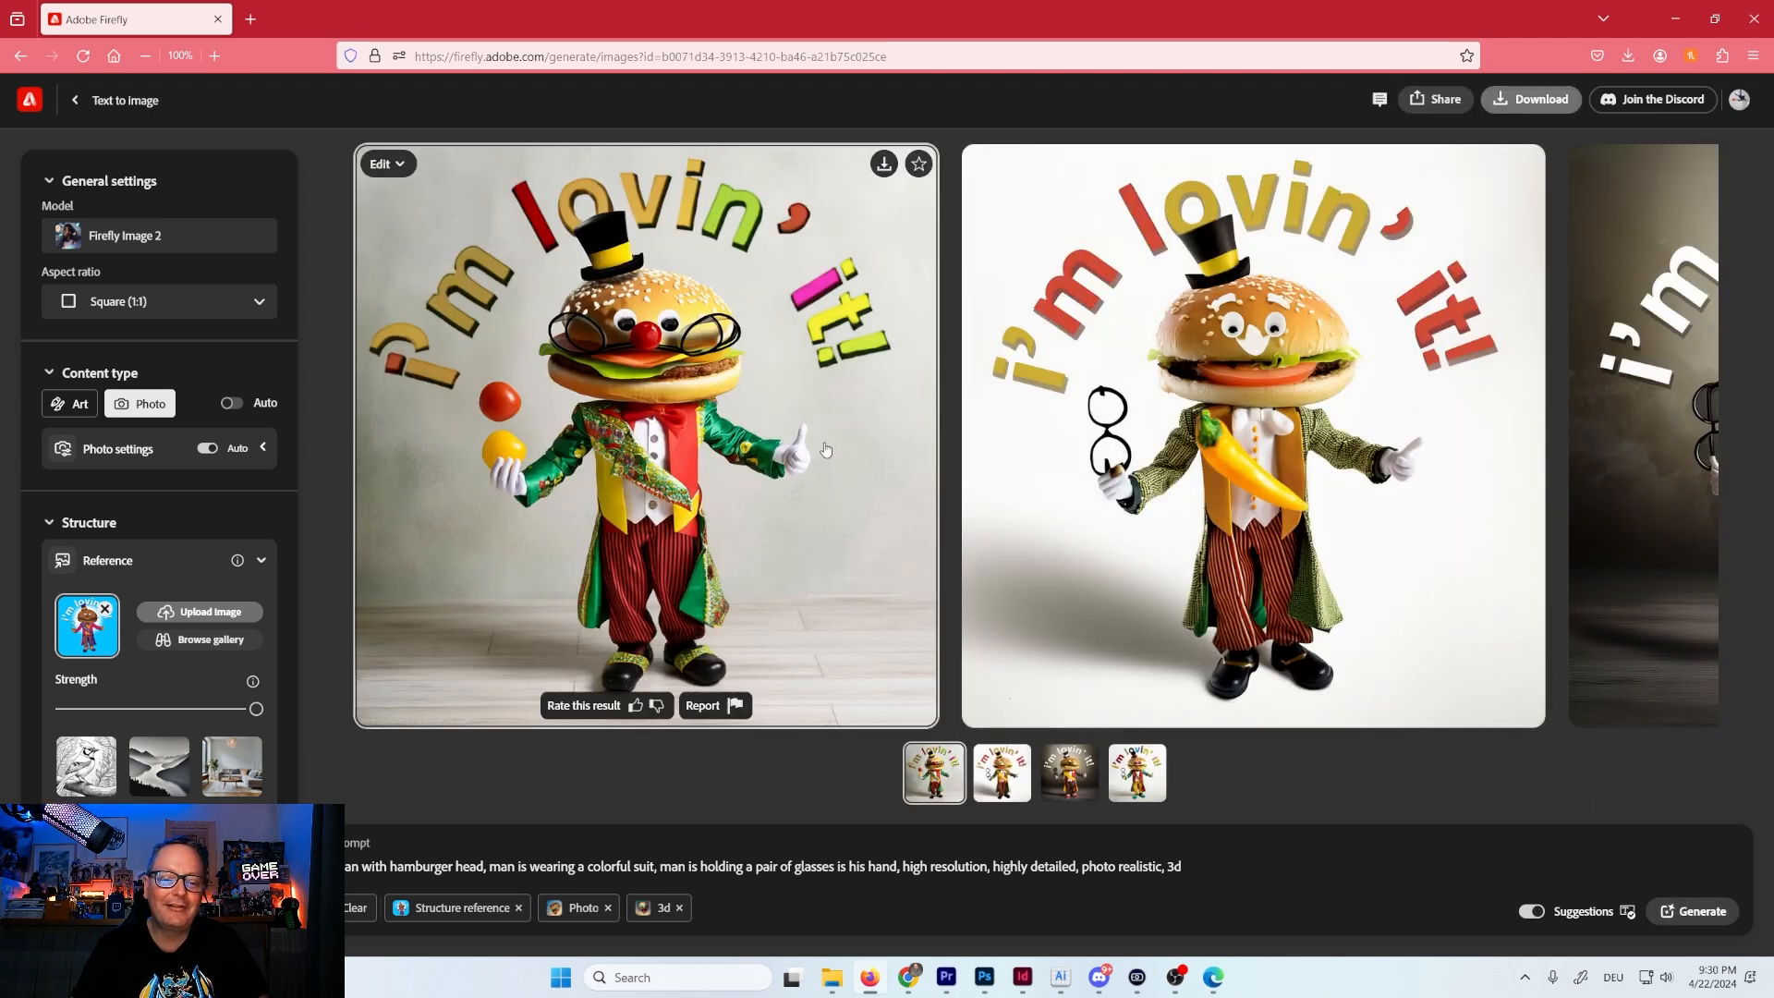
Enlarge the first Photo-style burger mascot image and download the first and second images of this set.
click(825, 449)
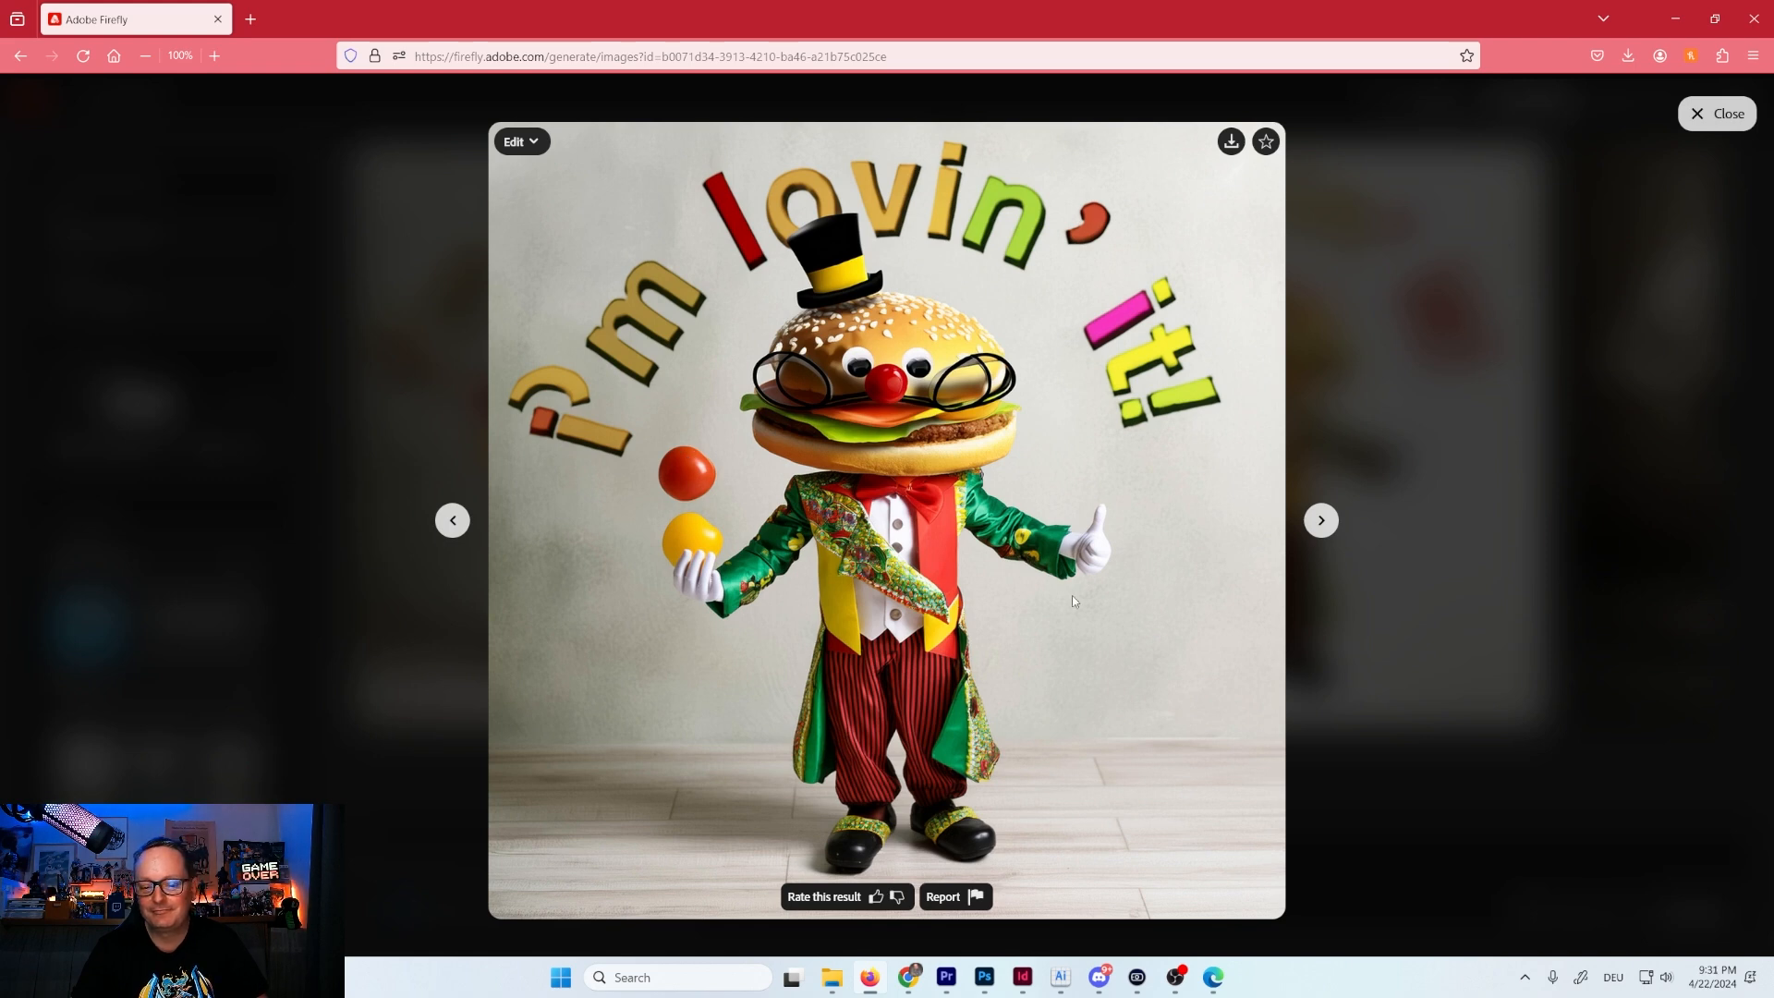
click(1230, 141)
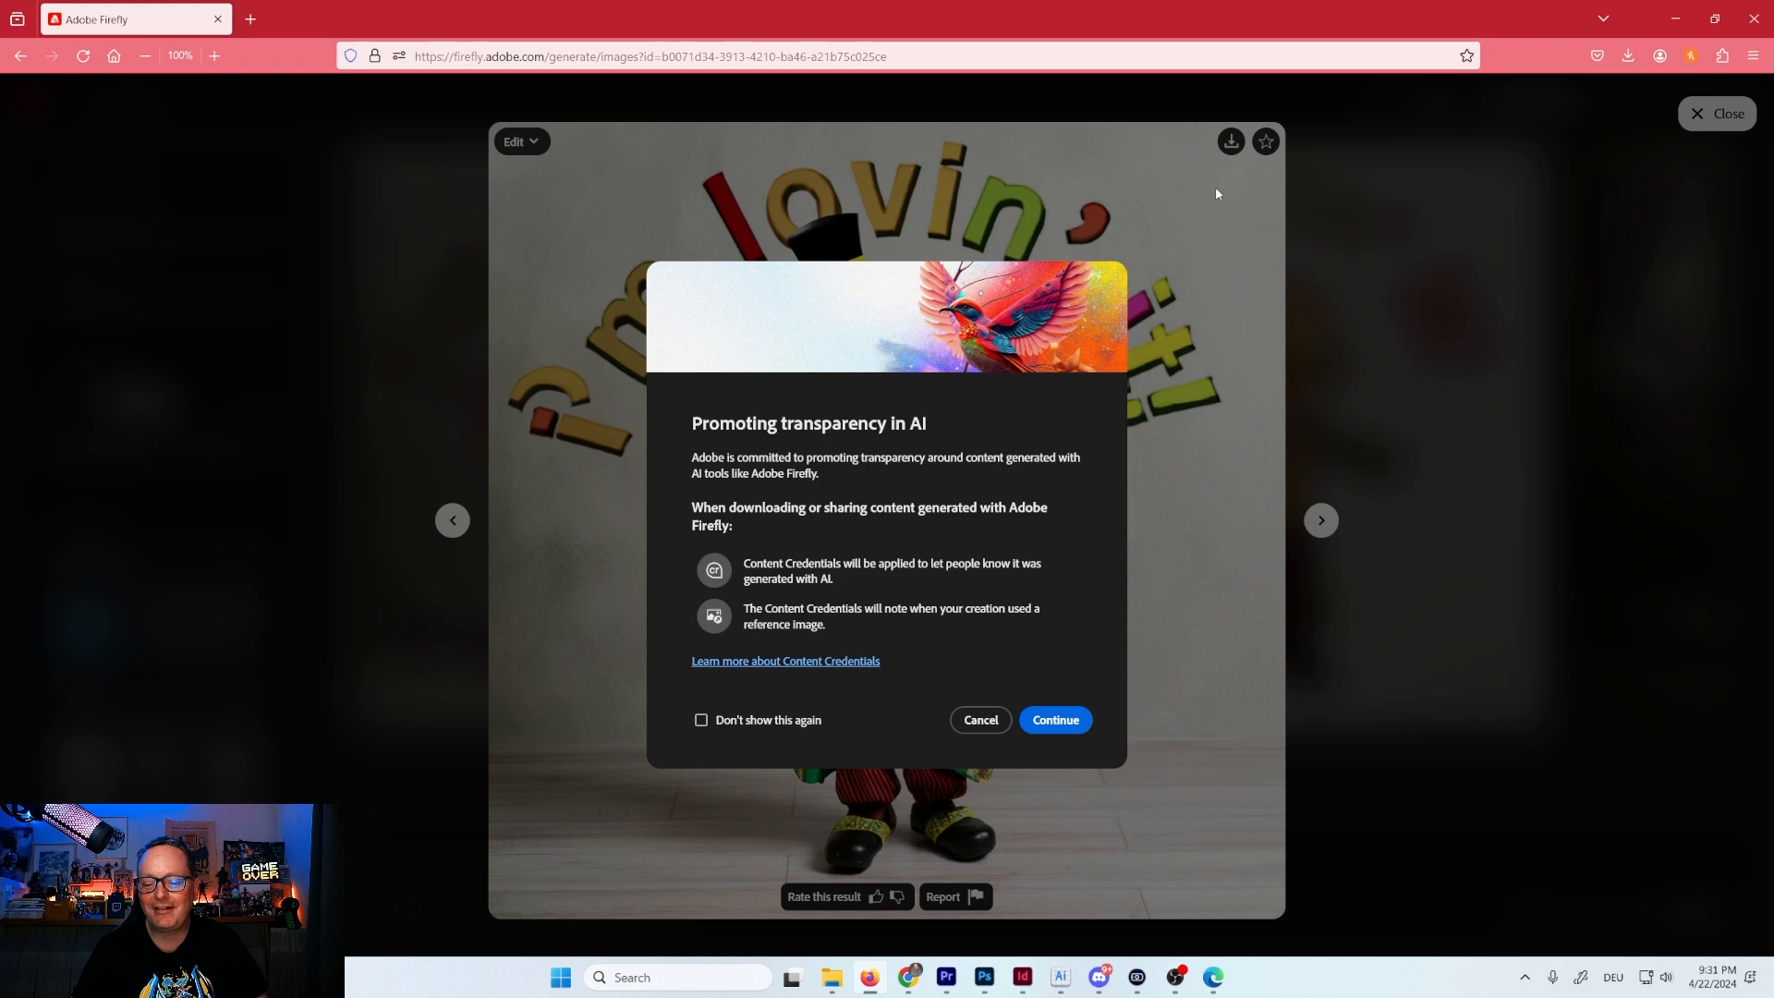
click(1052, 722)
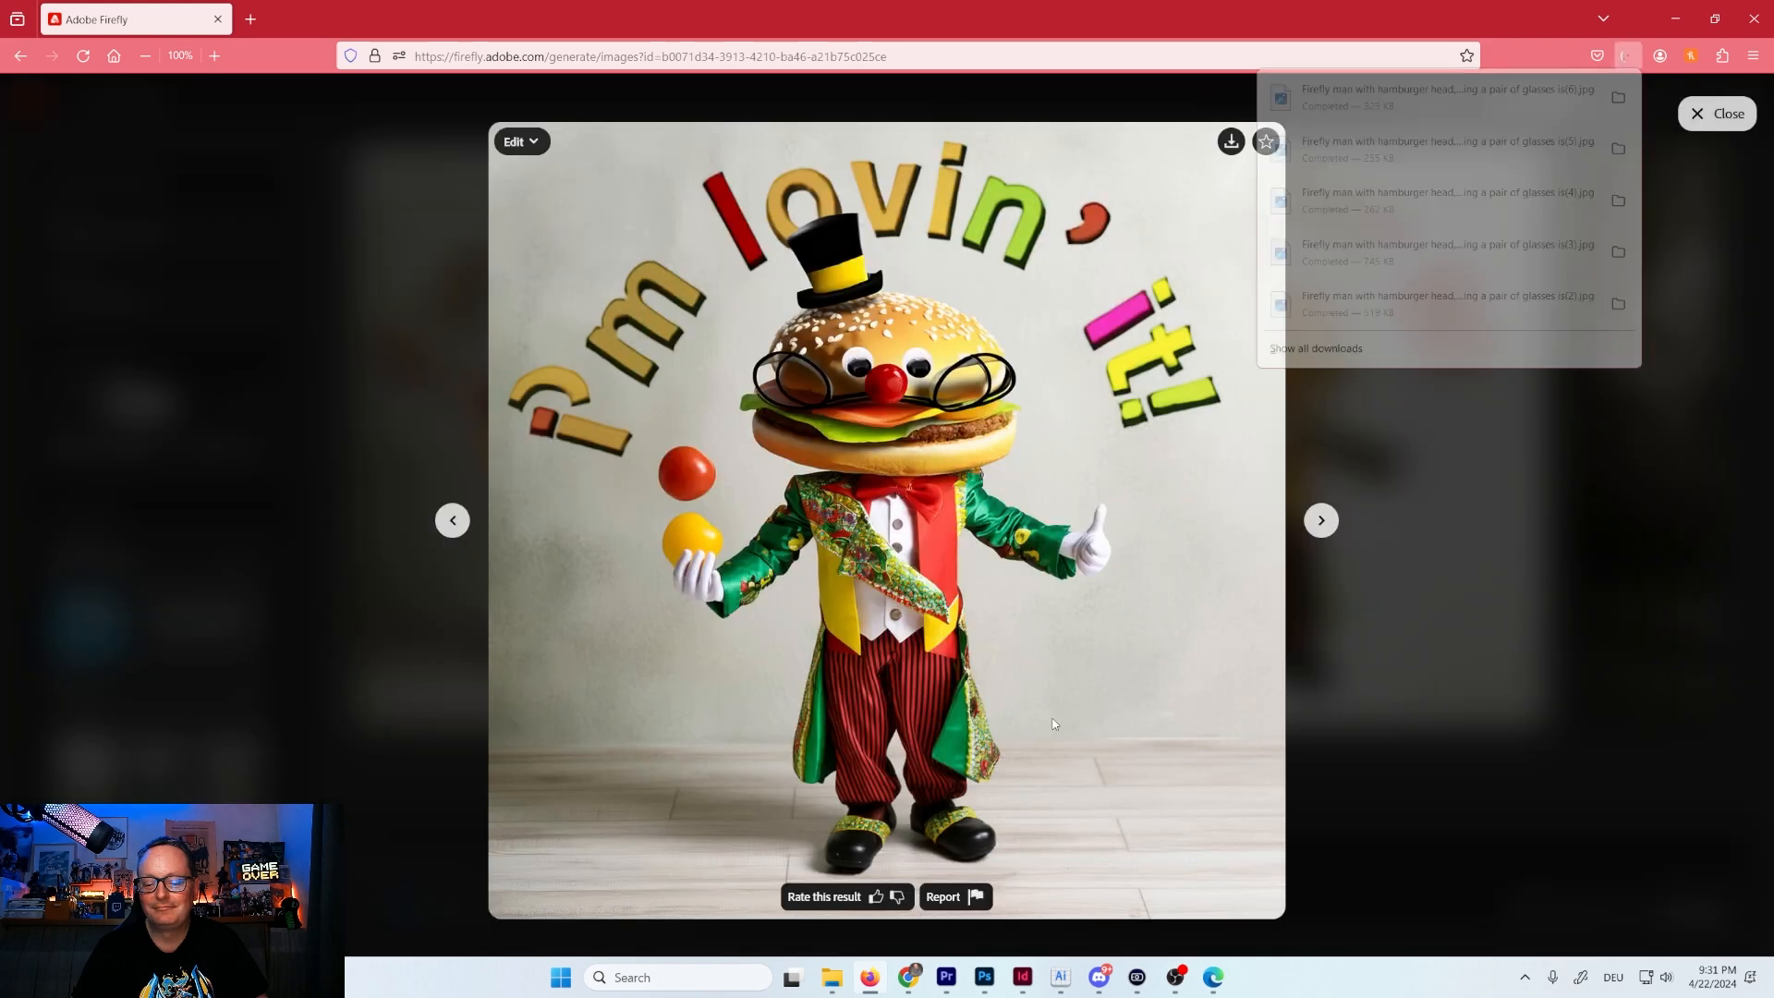
click(1321, 521)
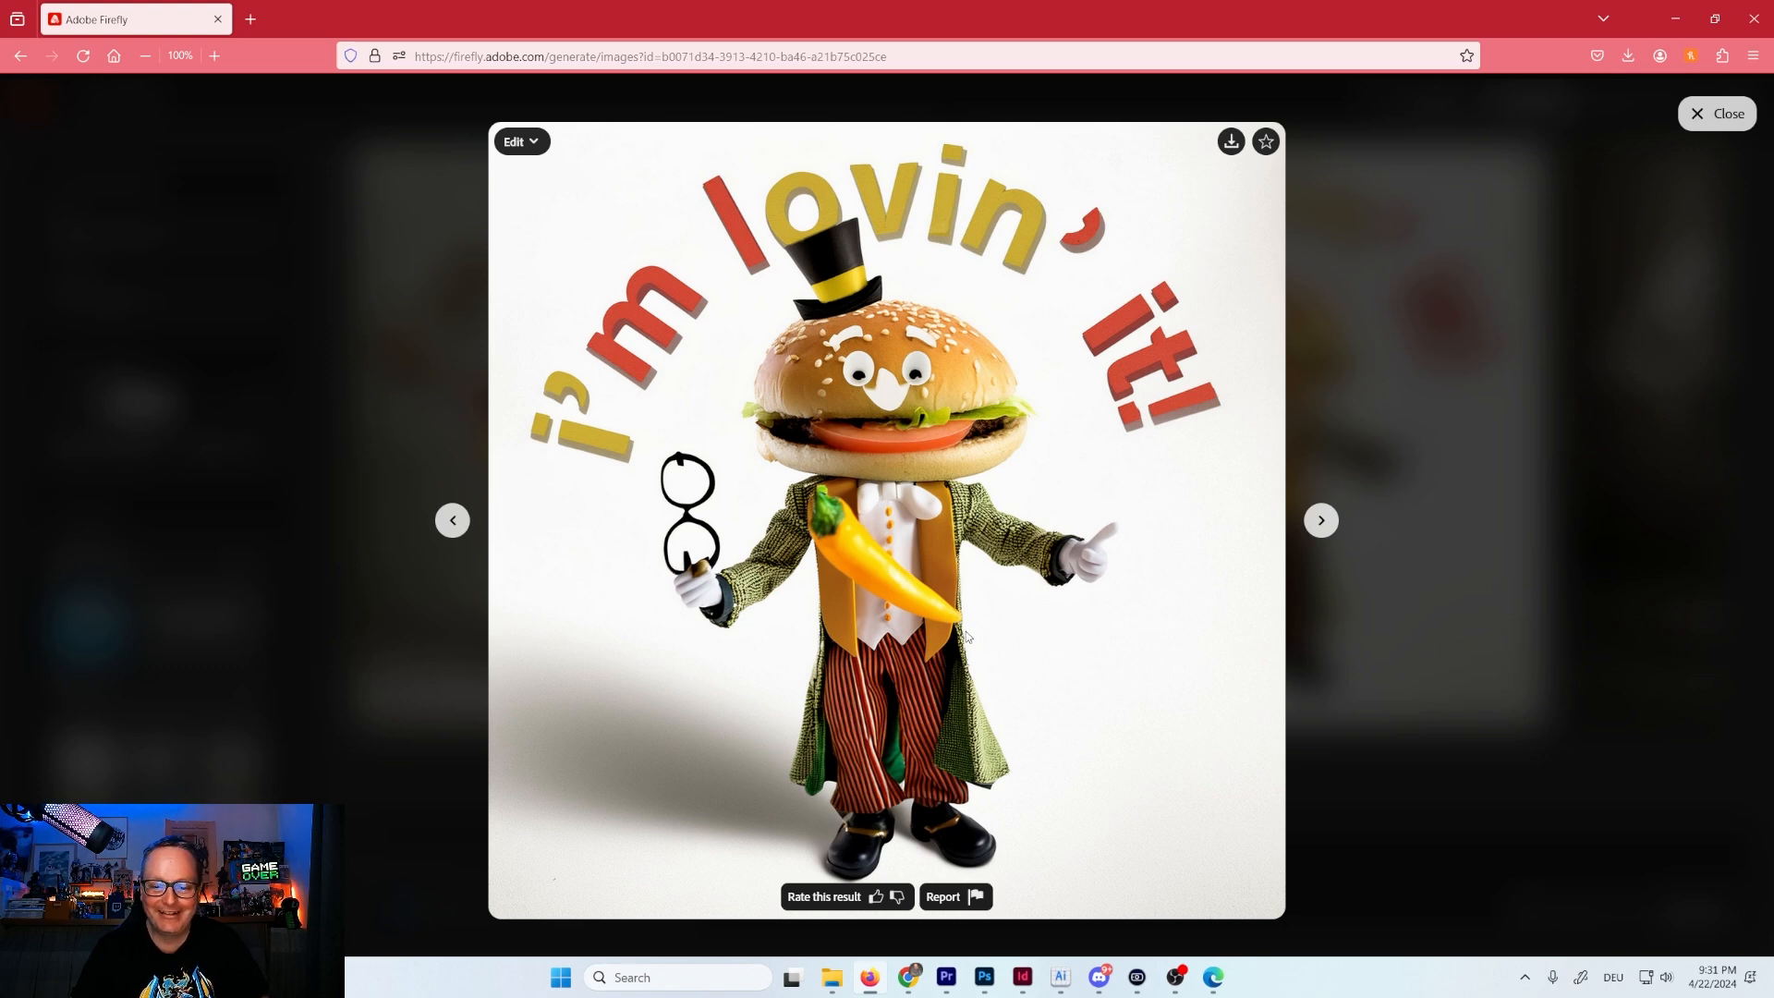
click(1225, 148)
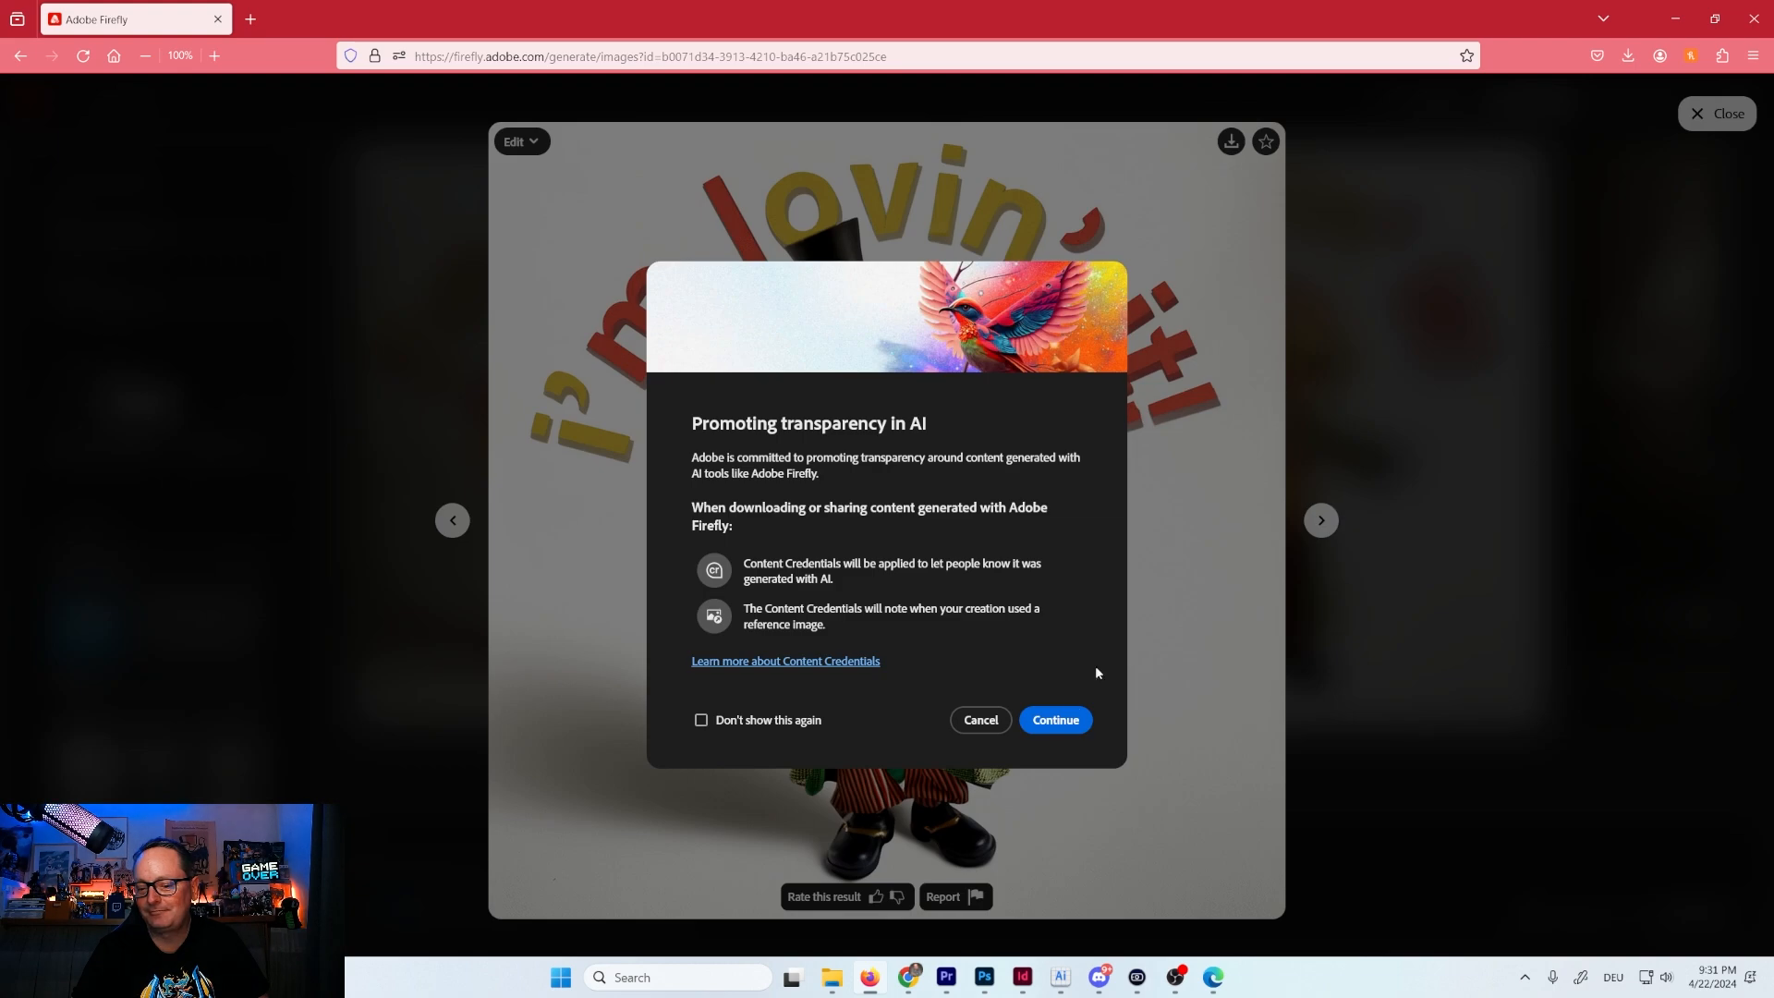
click(1056, 723)
click(1182, 692)
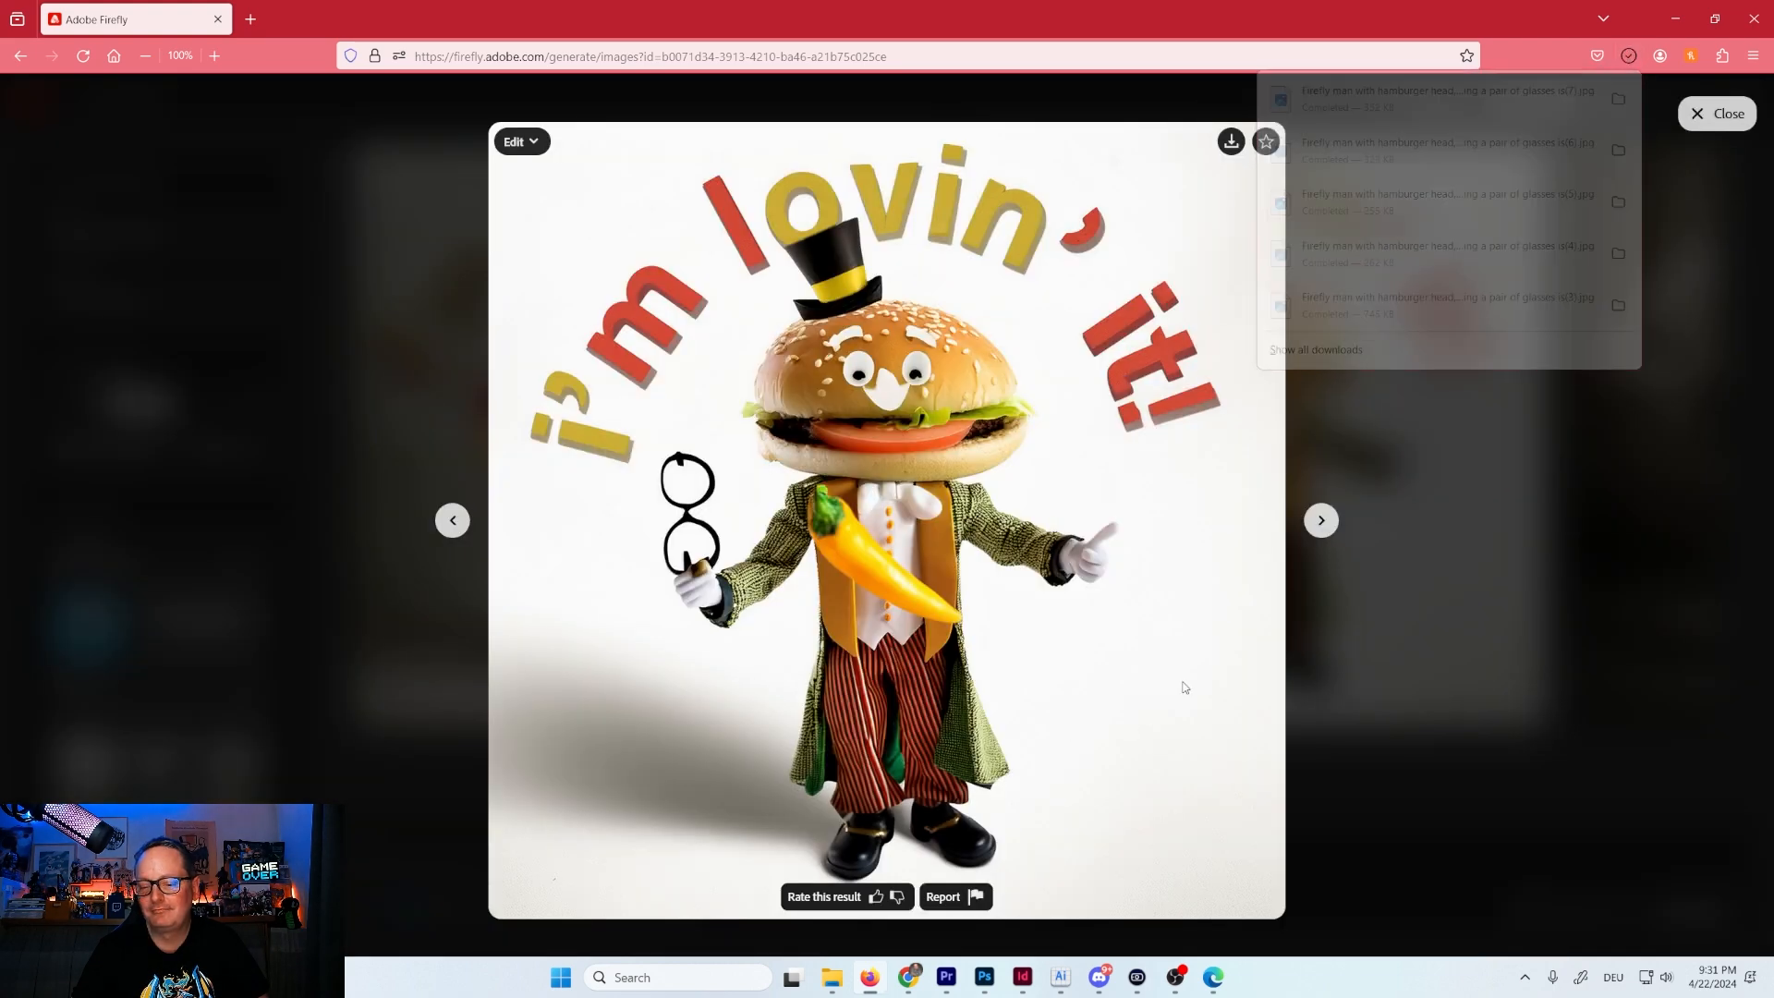
Download the third and fourth burger mascot images of this set and close the enlarged view.
click(1321, 520)
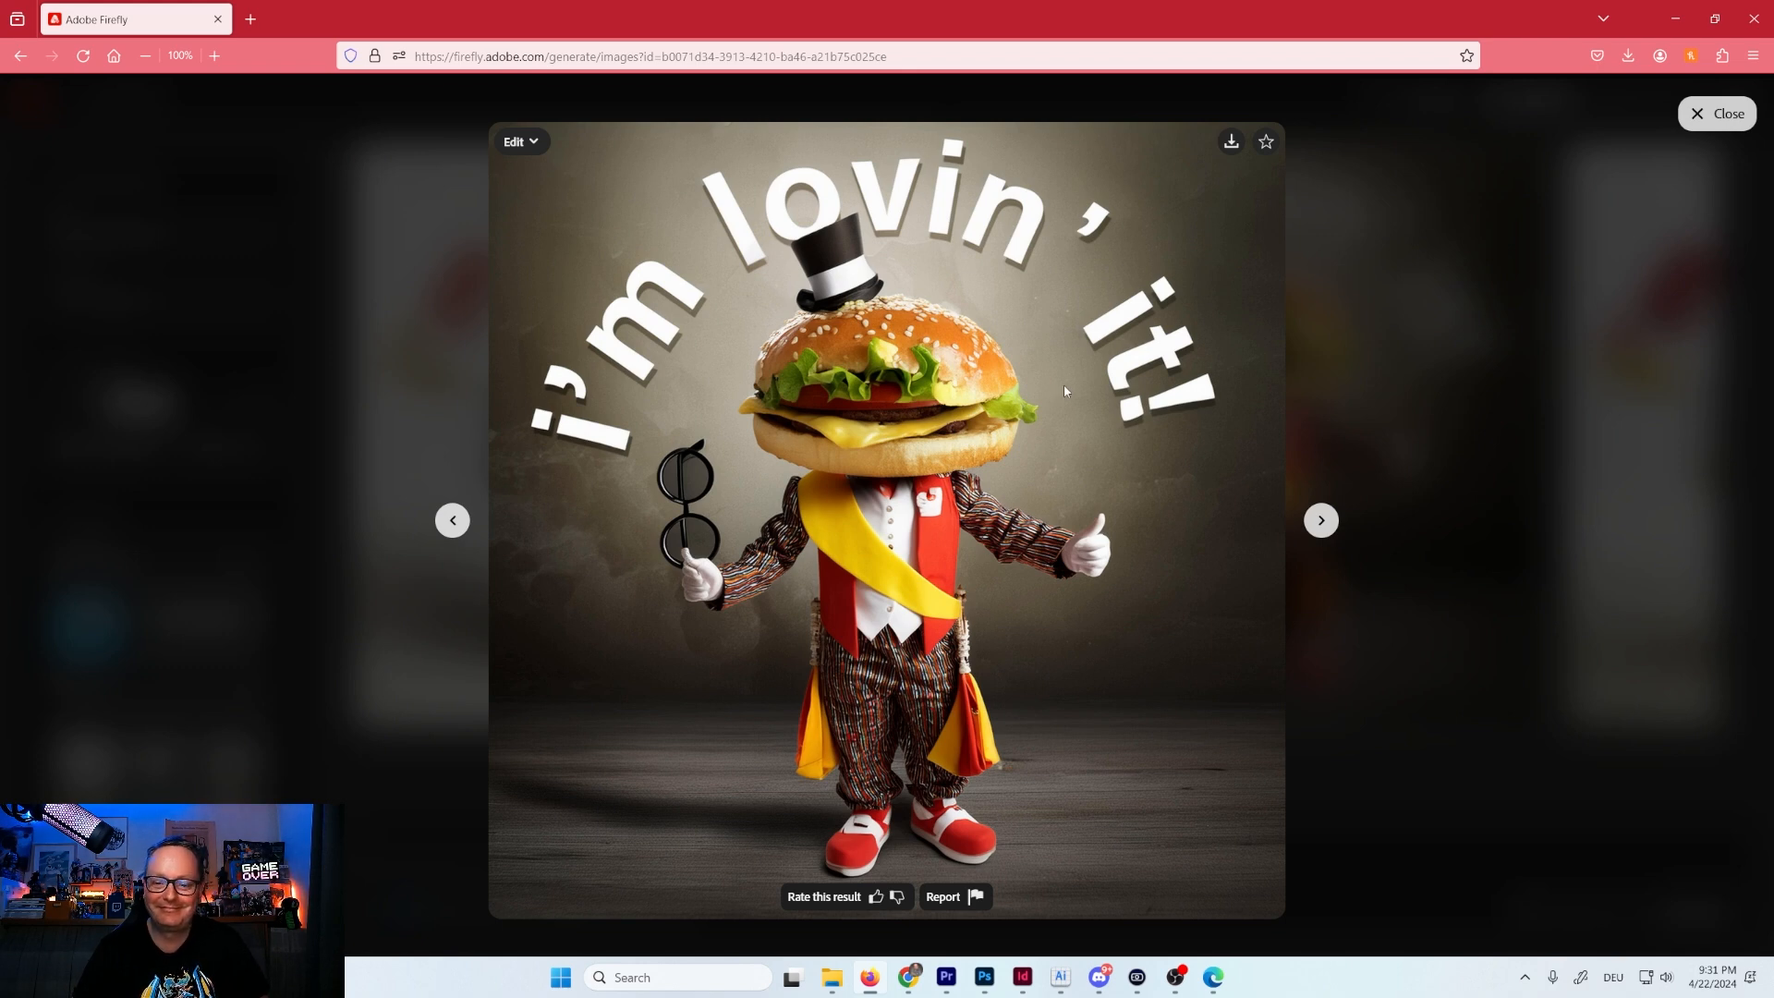
click(1226, 146)
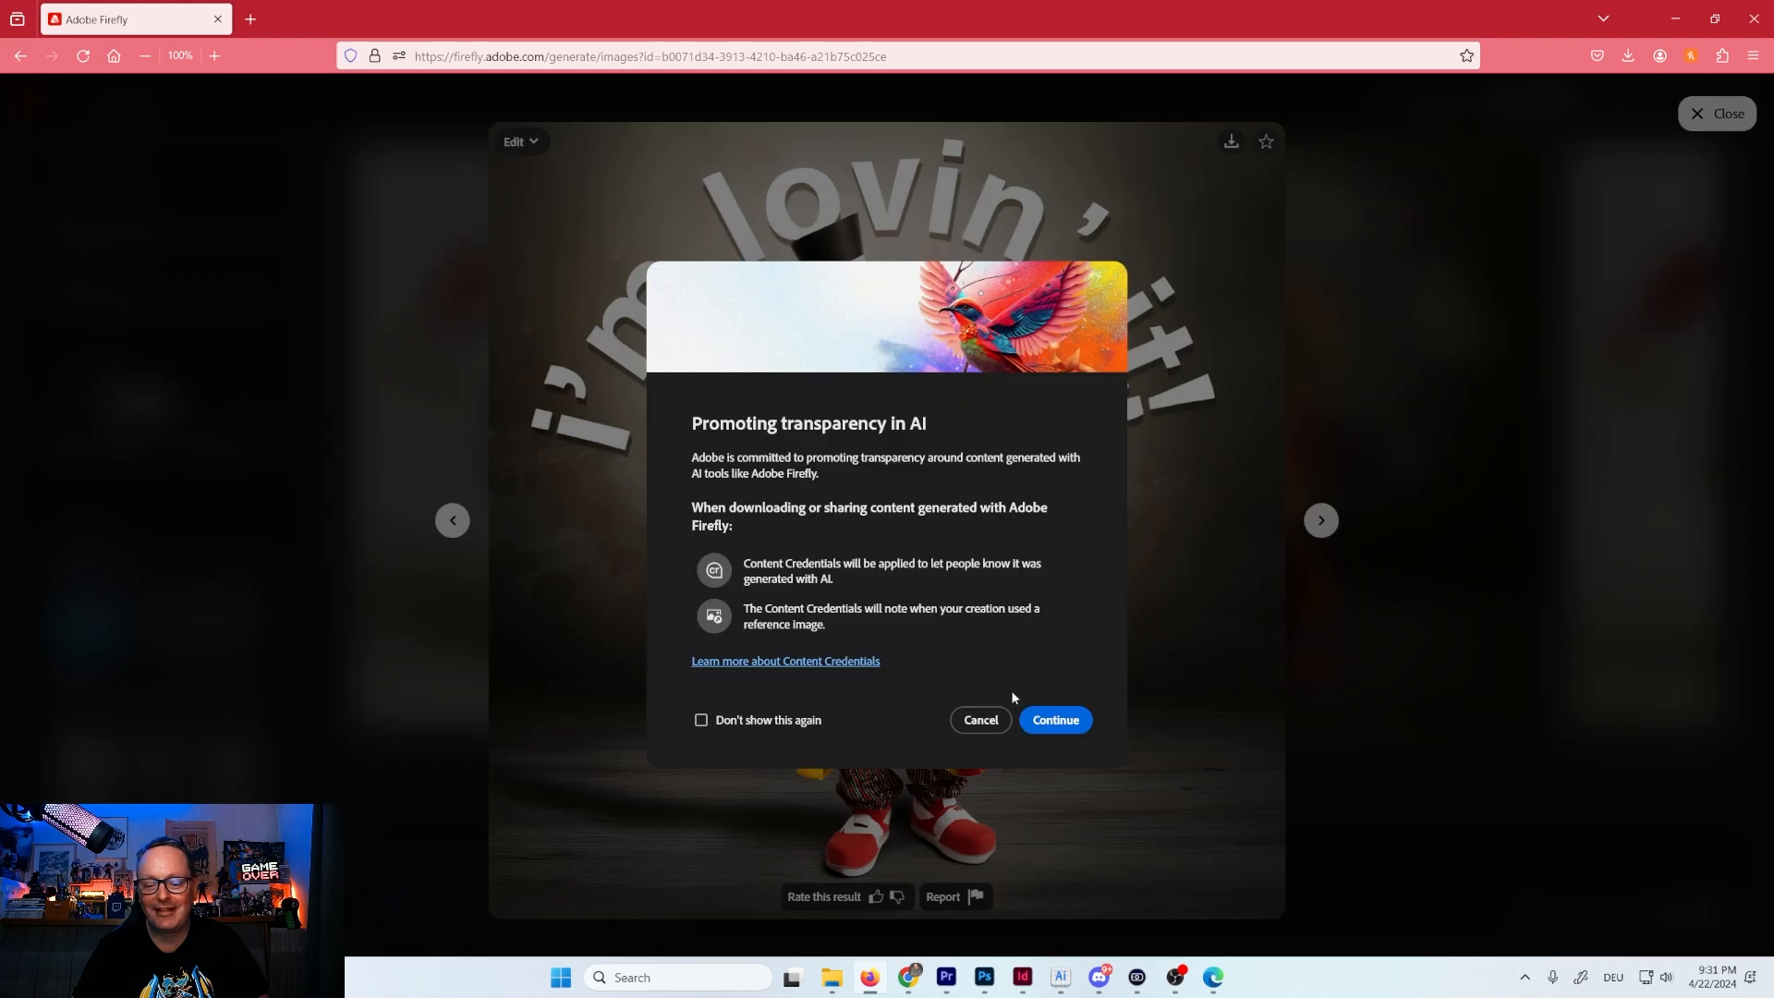
click(1053, 721)
click(1320, 520)
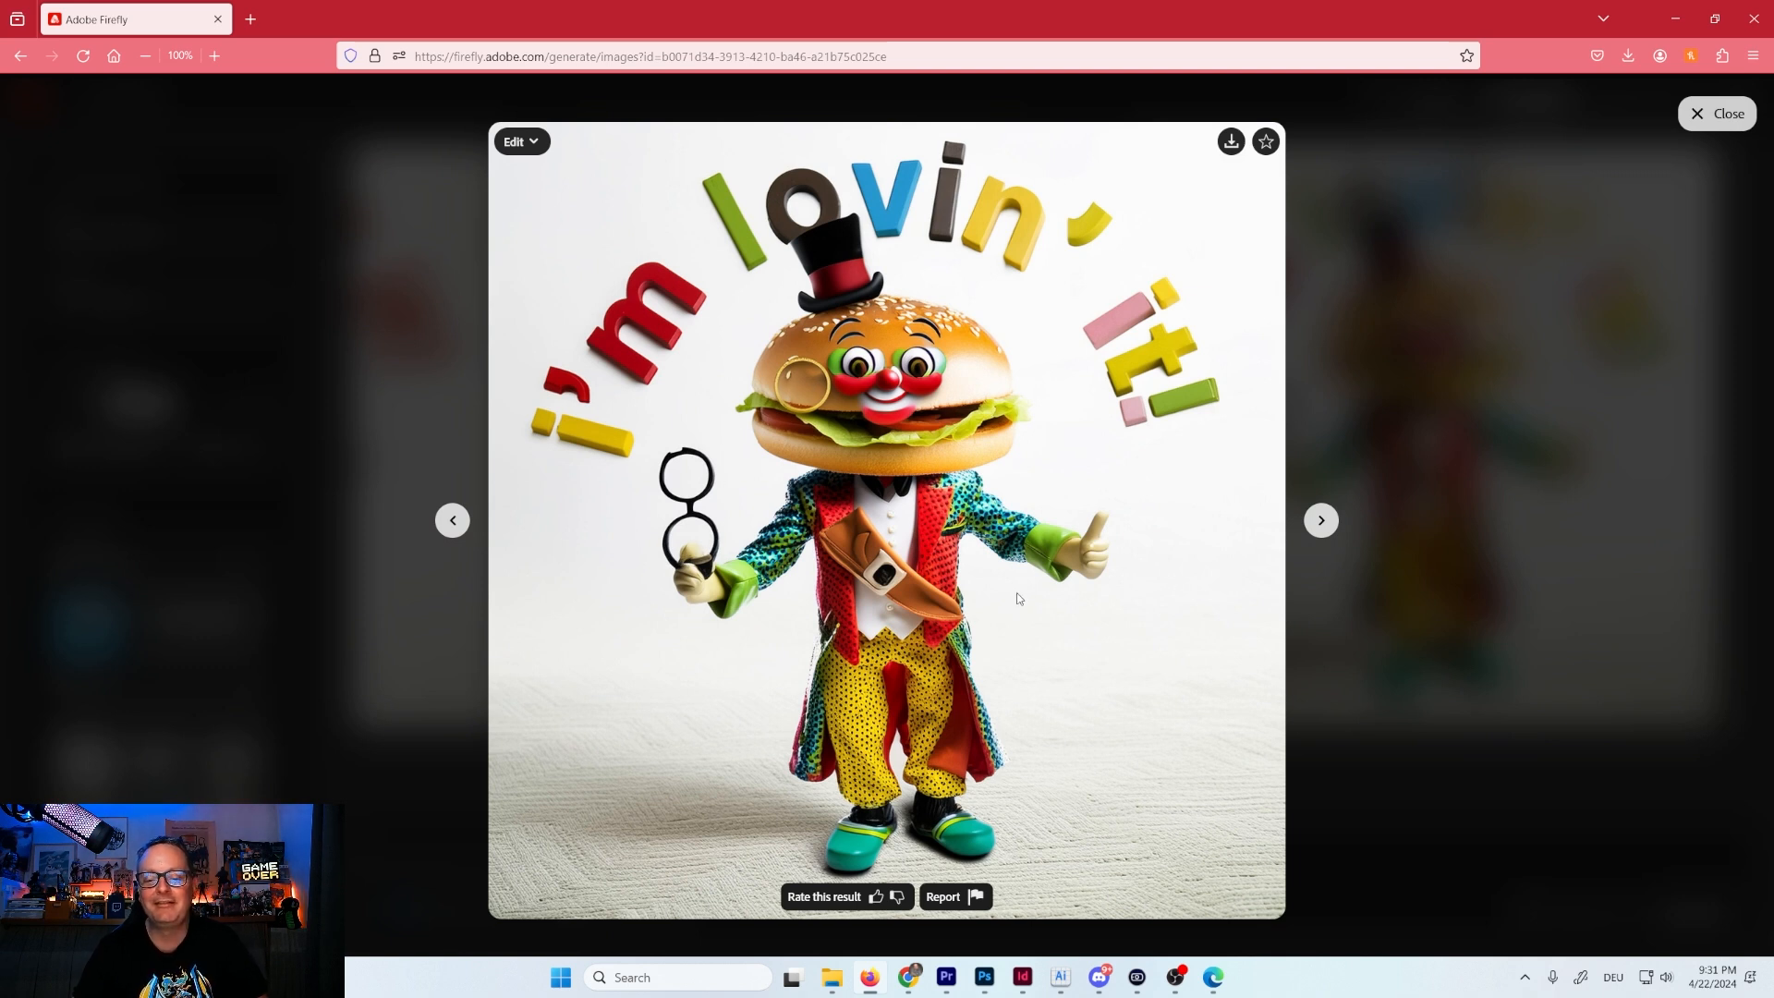
click(1227, 144)
click(1054, 713)
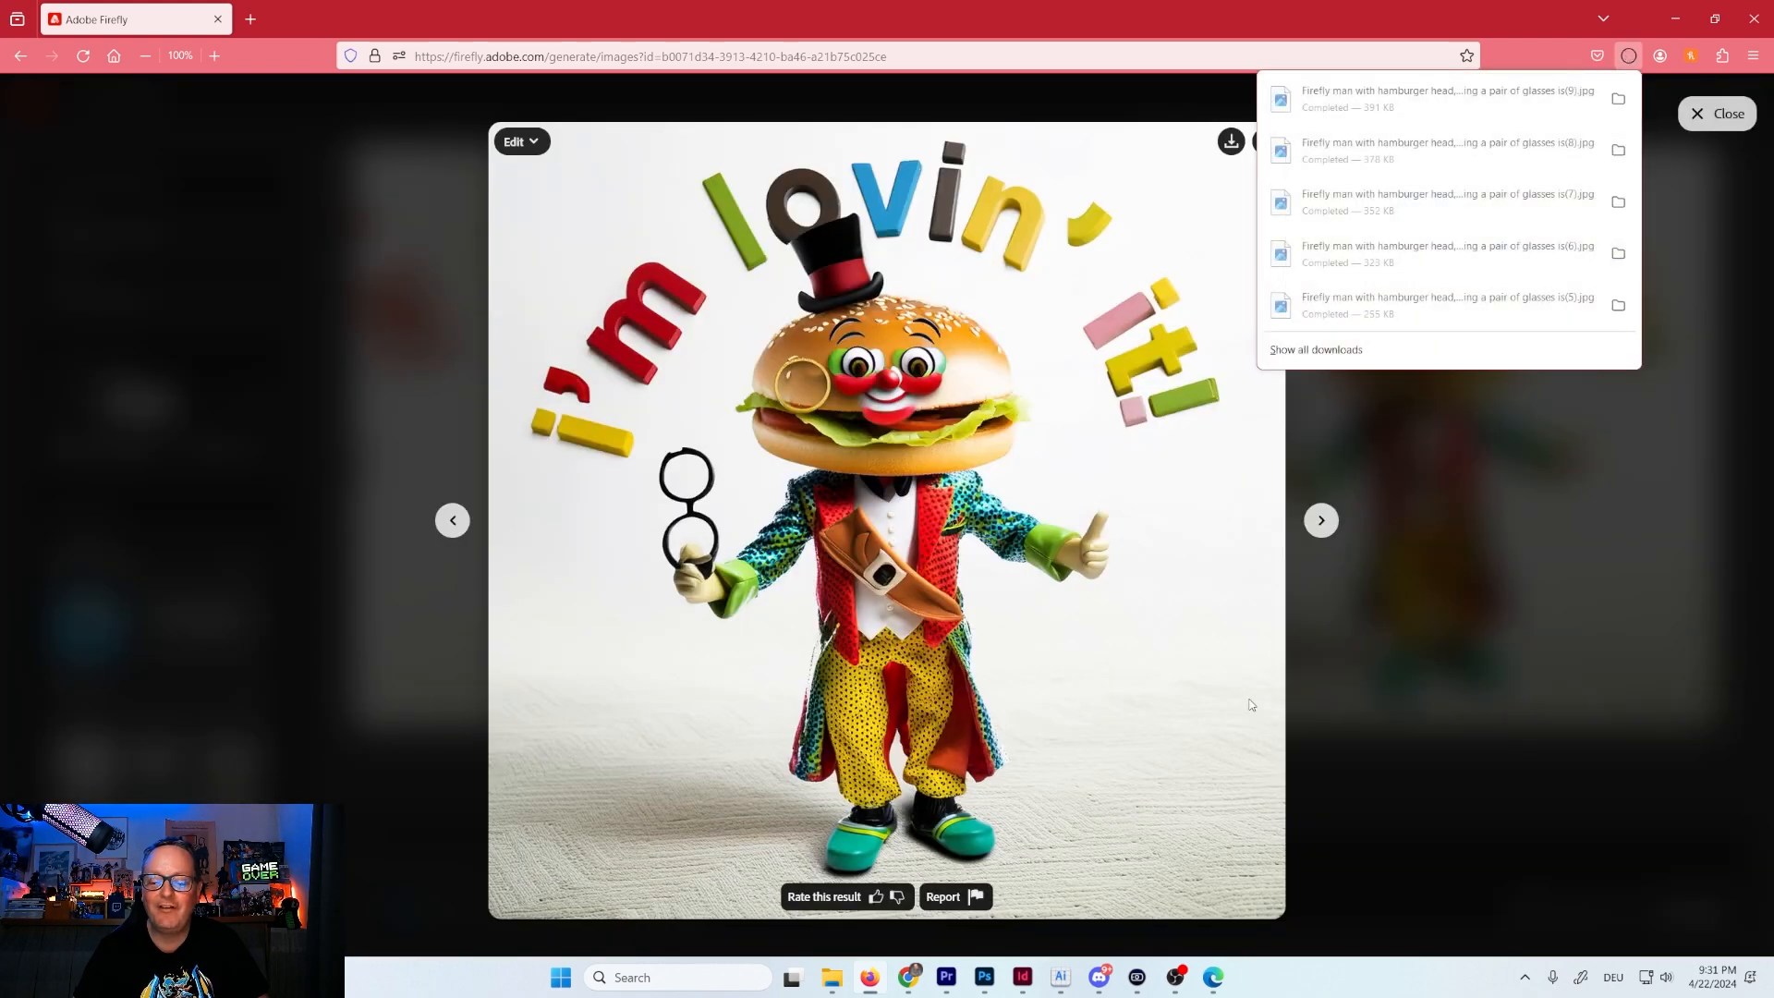
click(1339, 789)
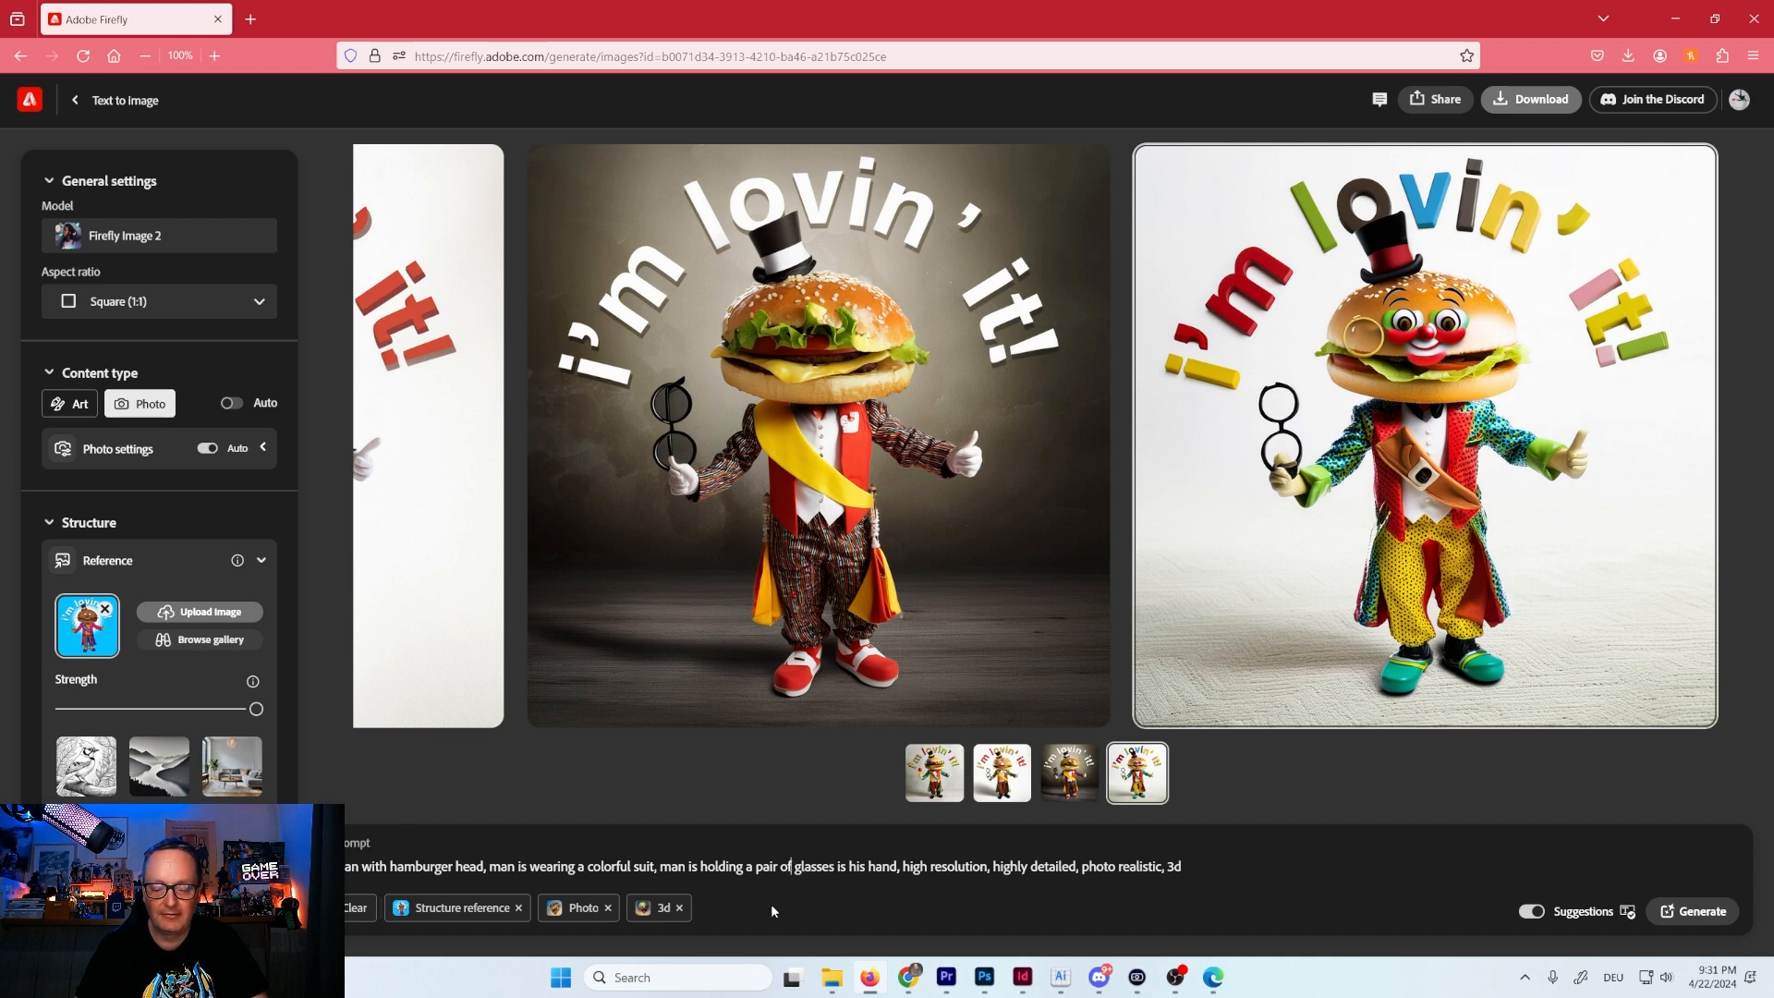
Change the prompt's glasses to "reading glasses", put "reading glasses is his hand" in quotation marks, and generate a new set.
text(reading)
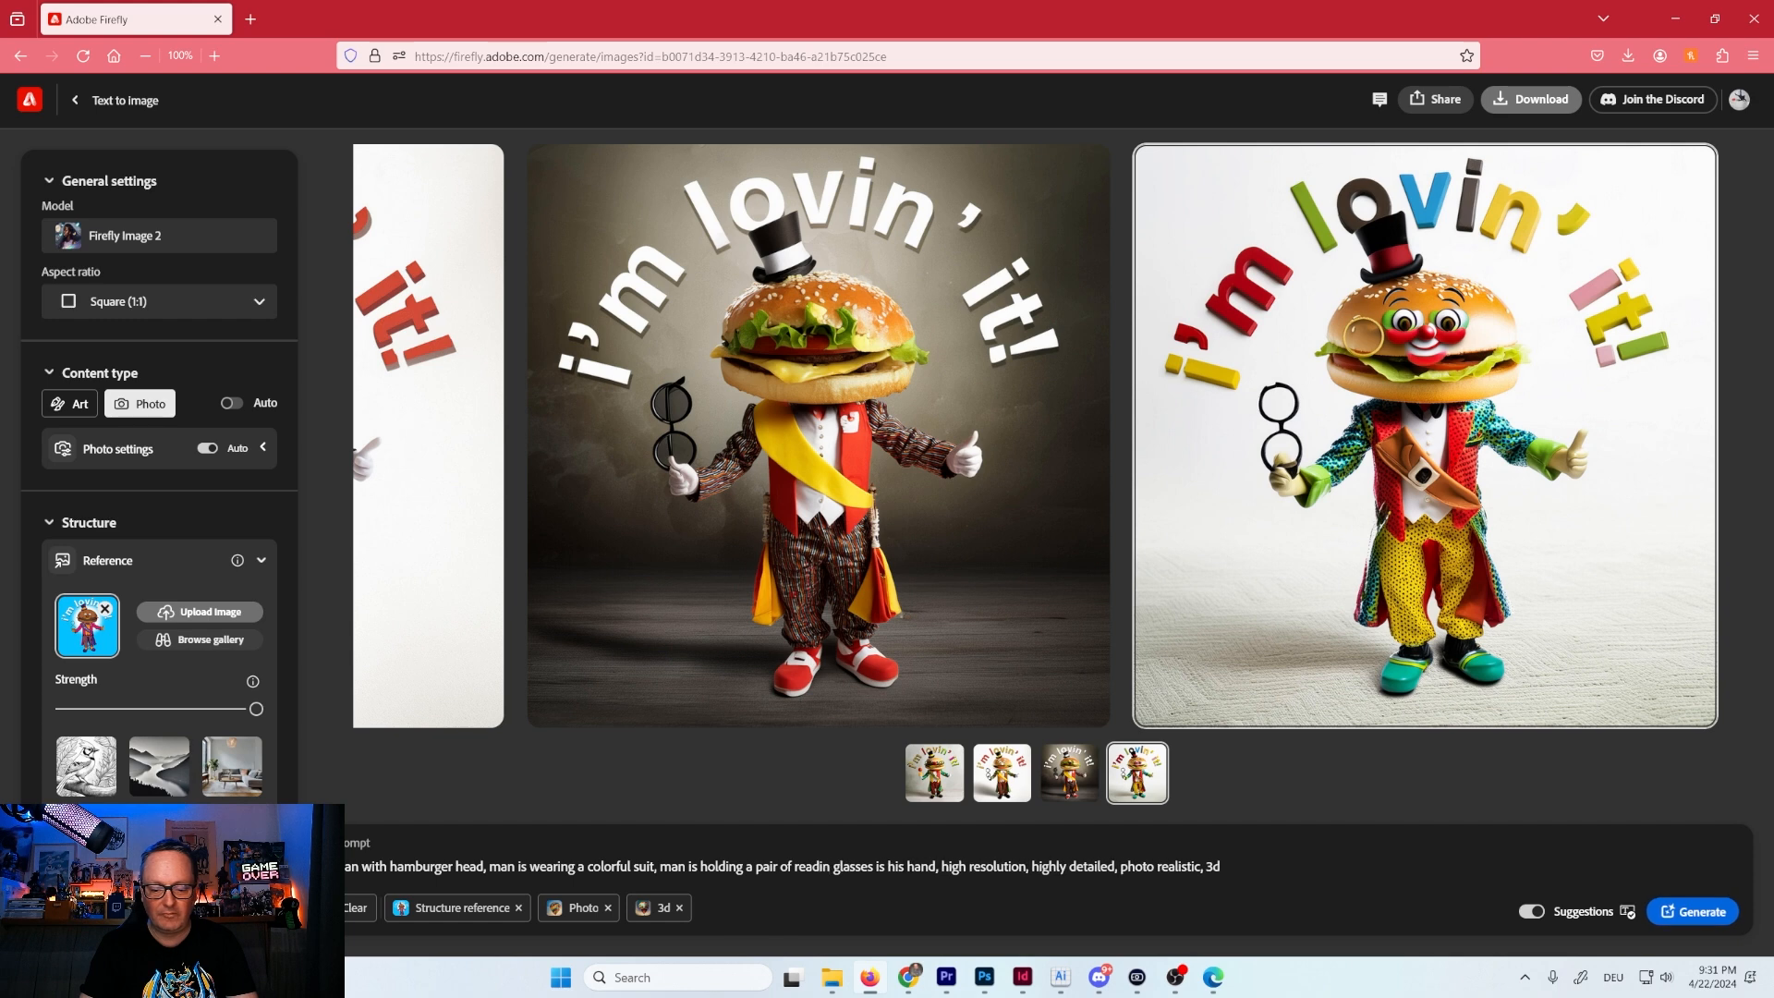
click(946, 866)
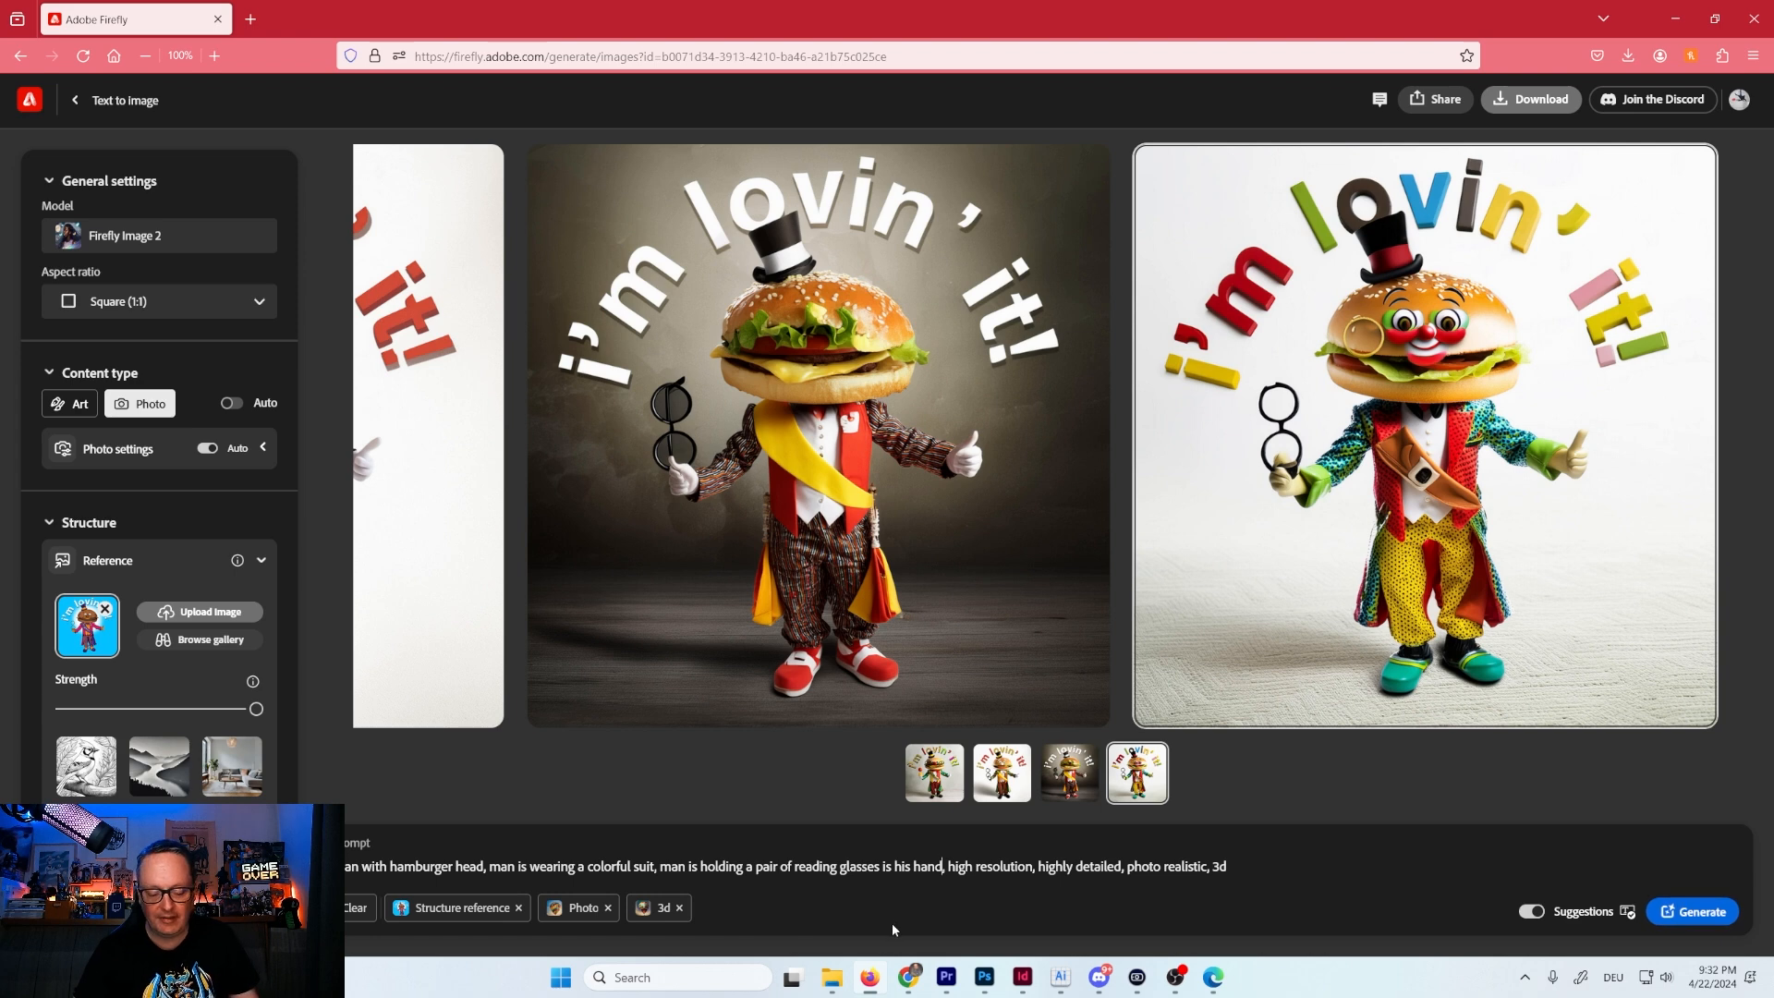
text(")
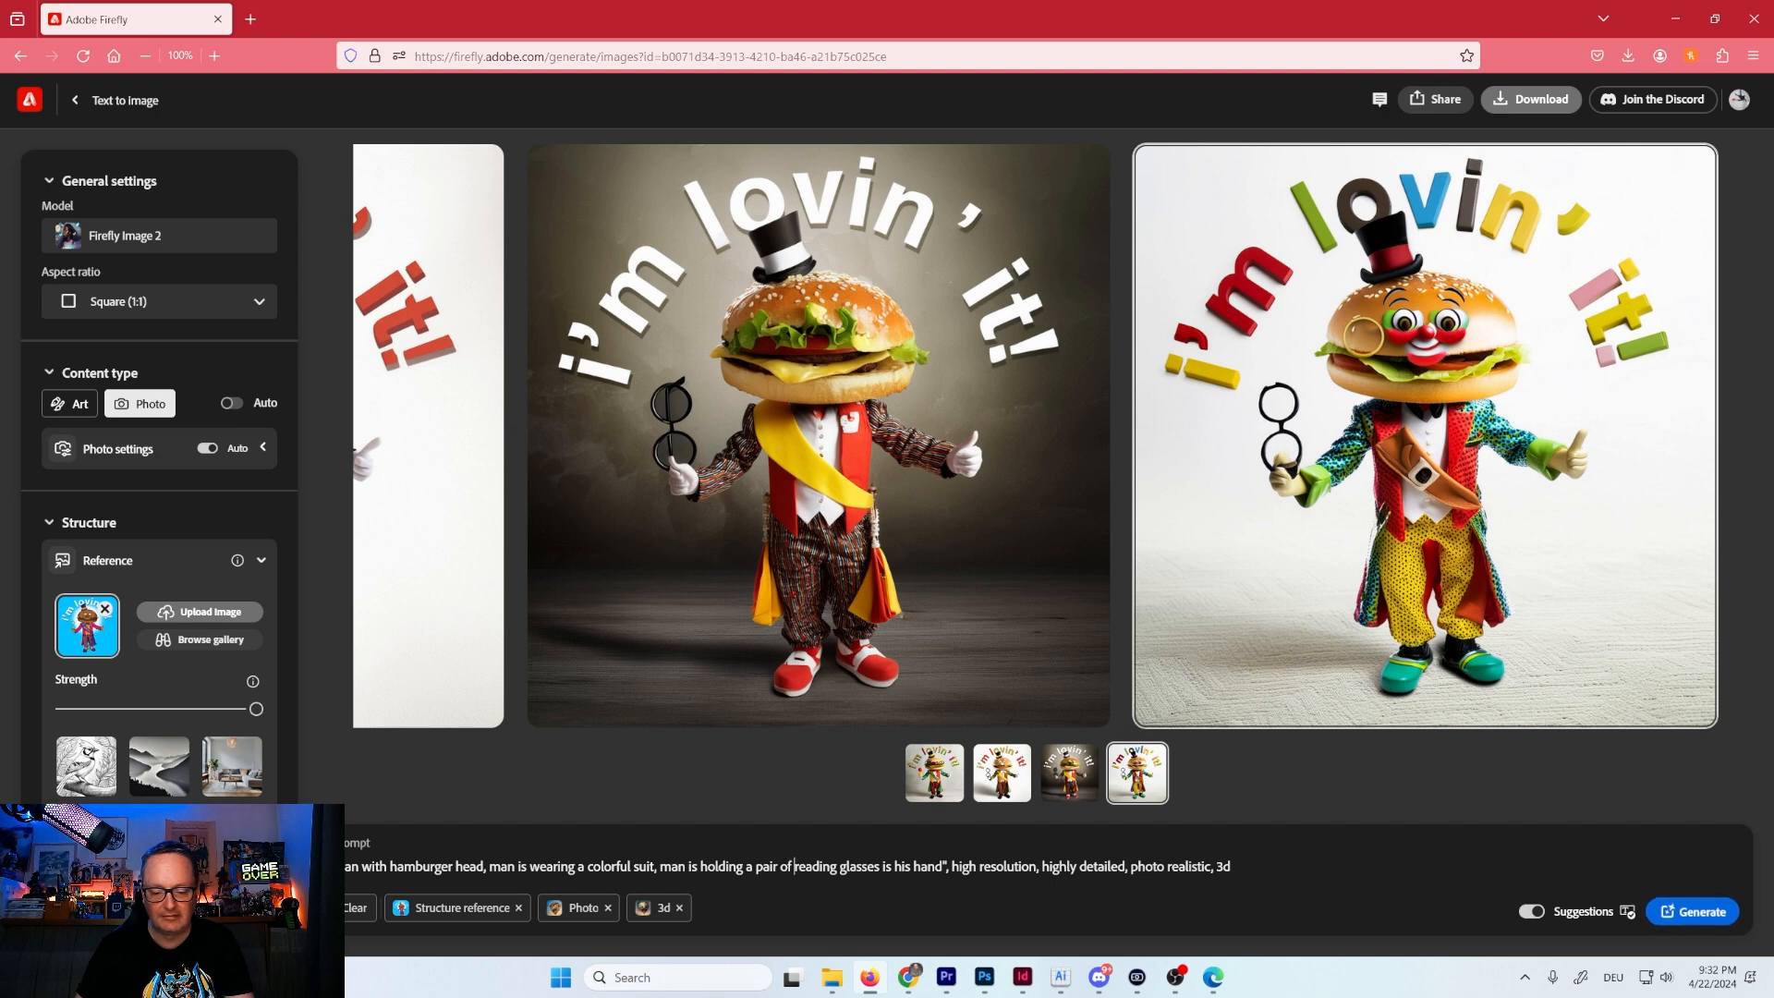
text(")
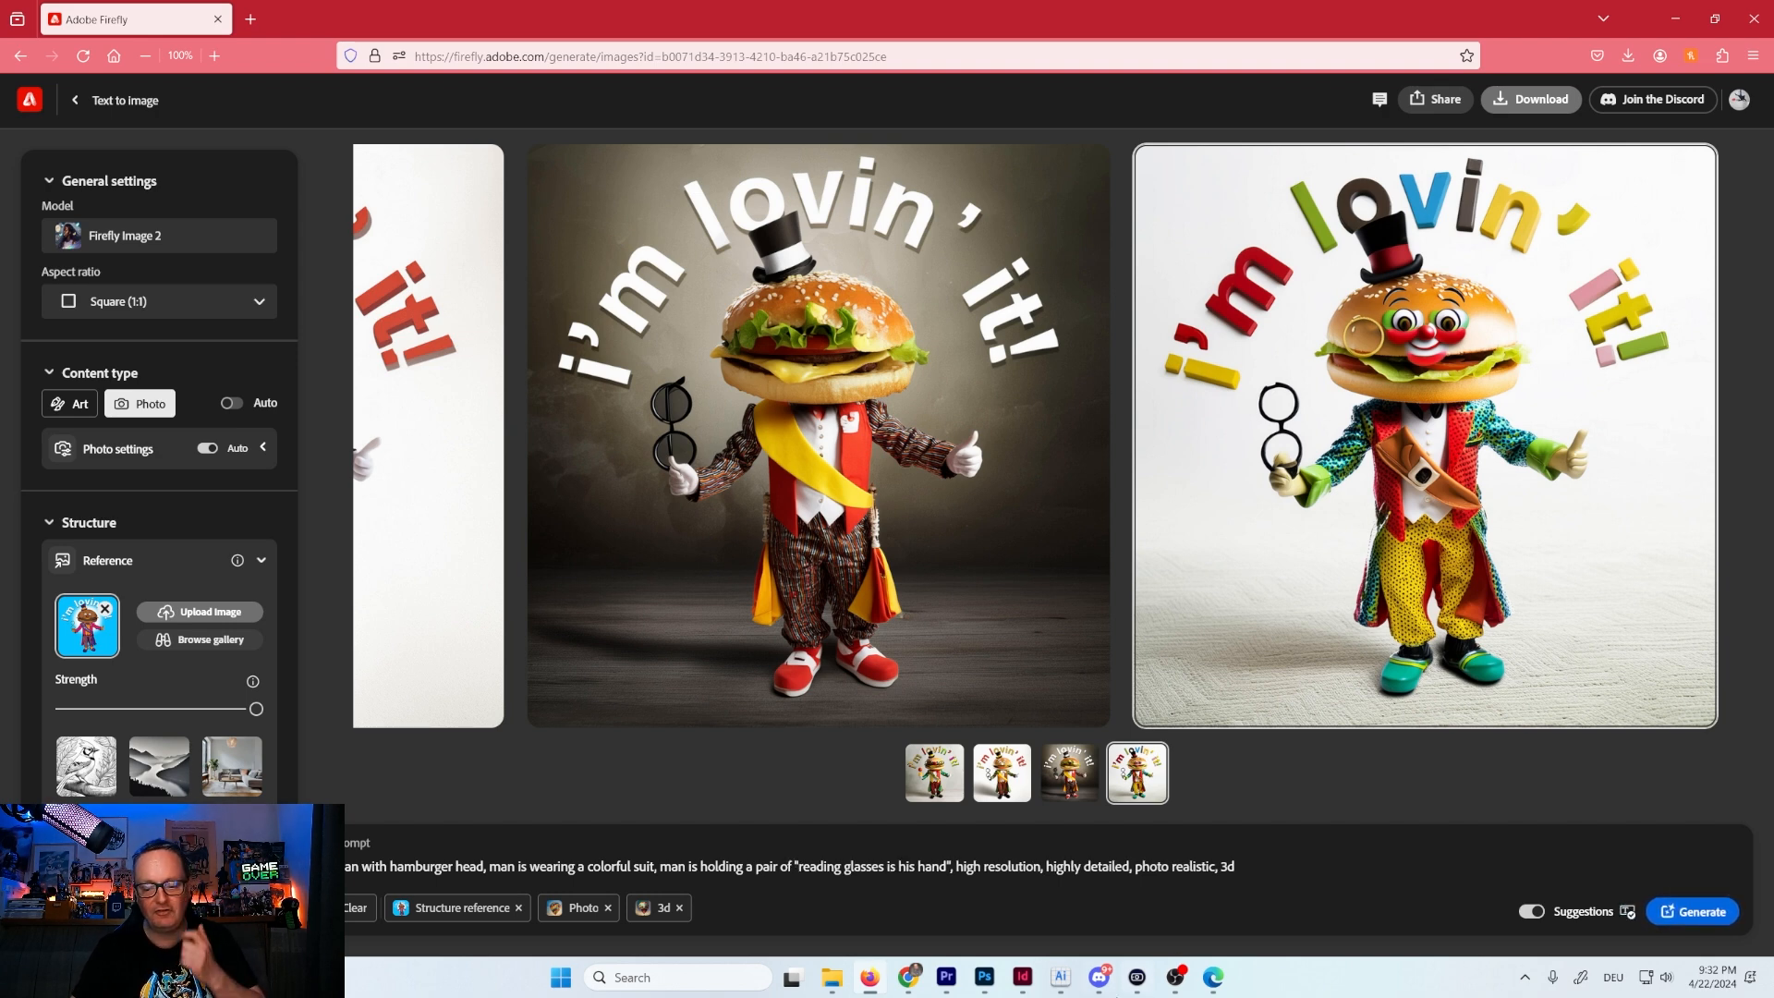
click(1670, 911)
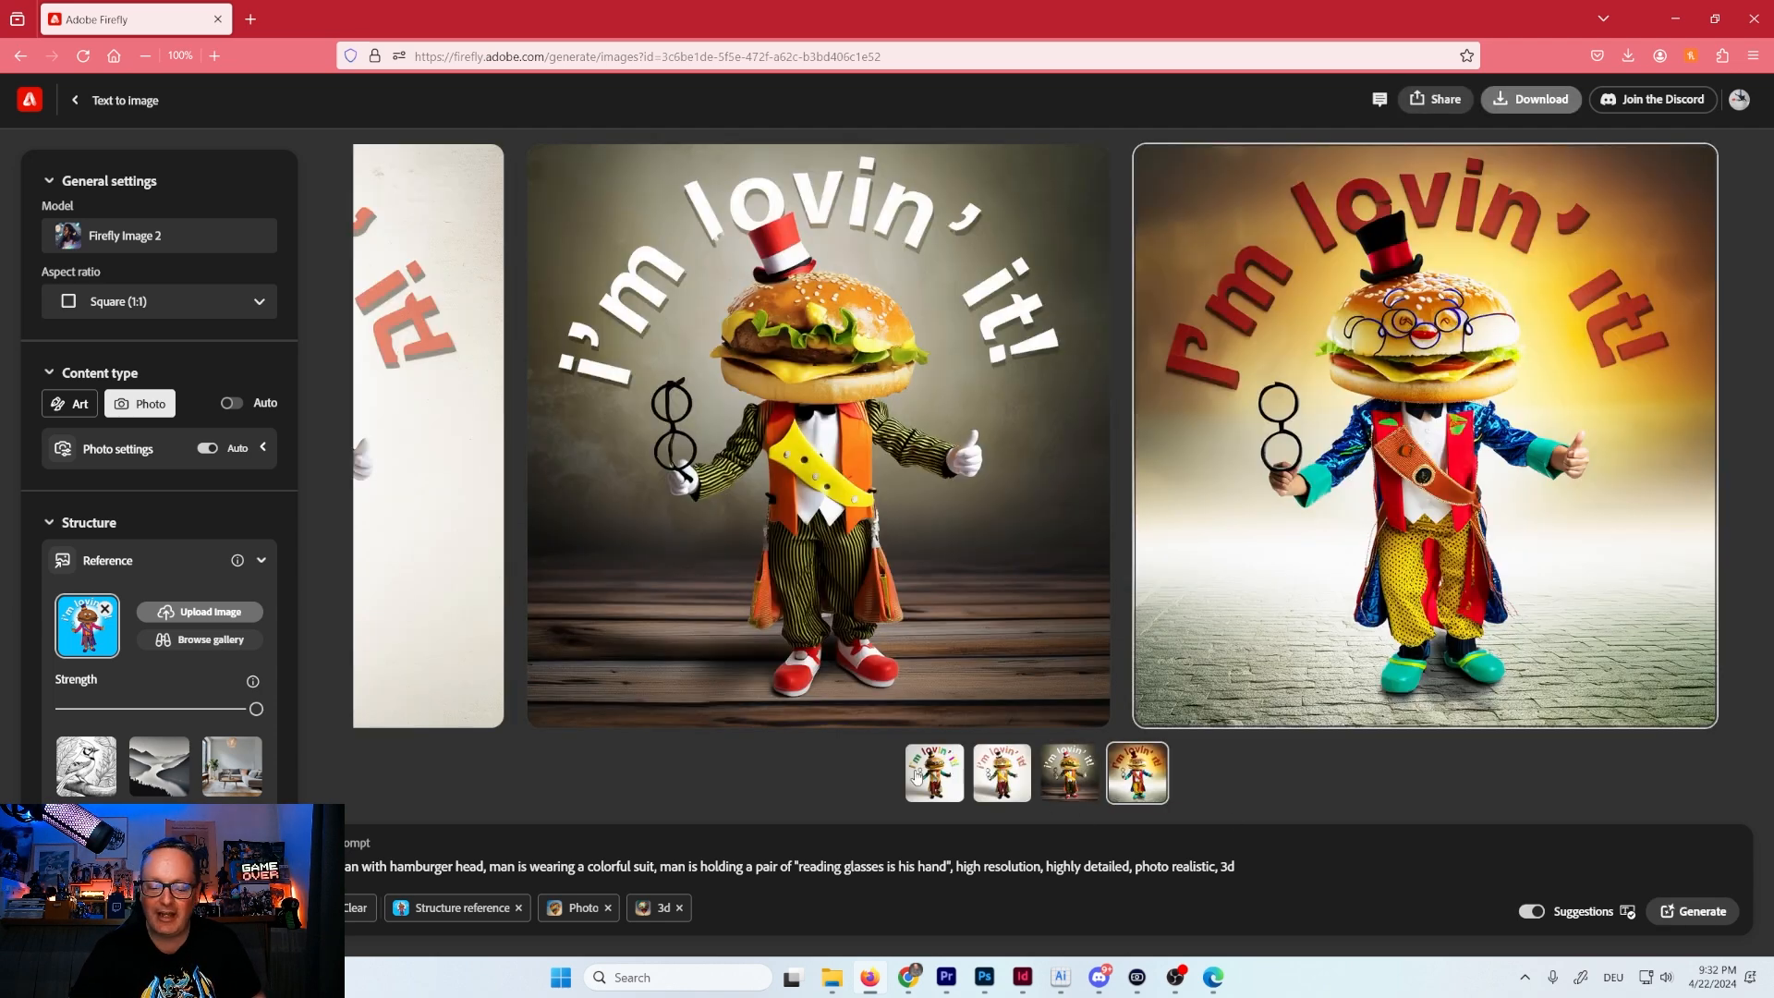
Enlarge the fourth new image, browse back to the first one, download it, and close the enlarged view.
click(1318, 578)
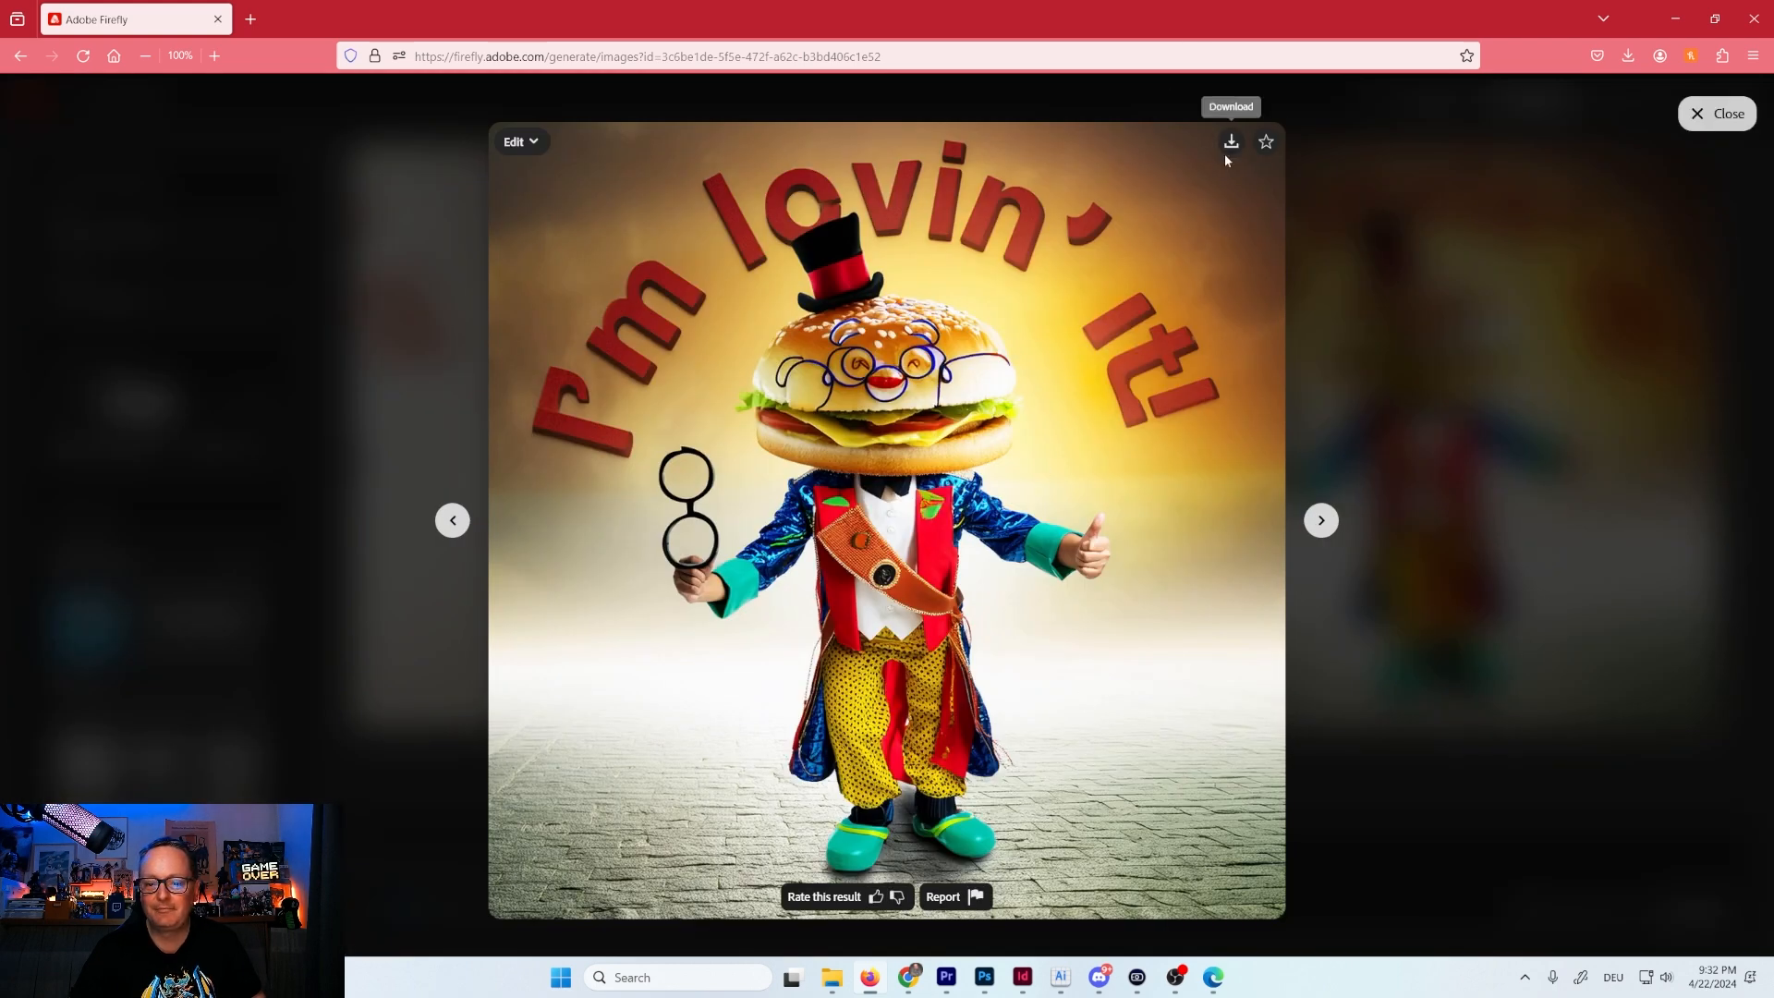
click(453, 525)
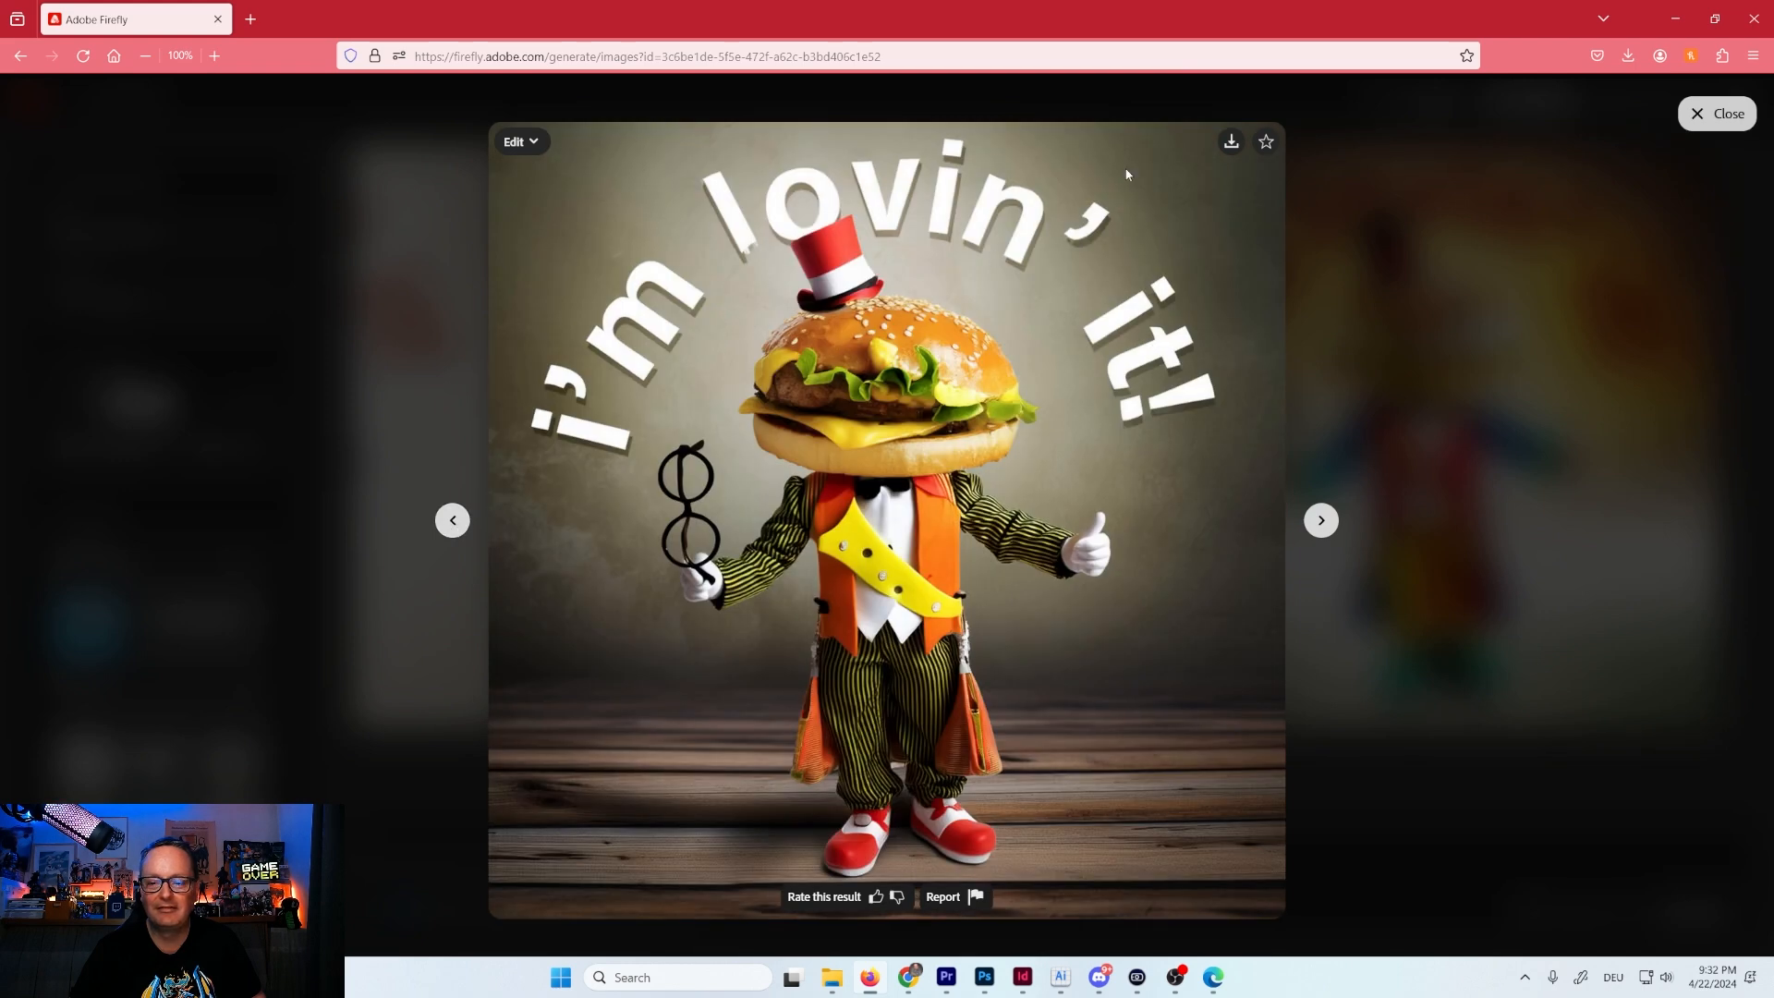
click(453, 524)
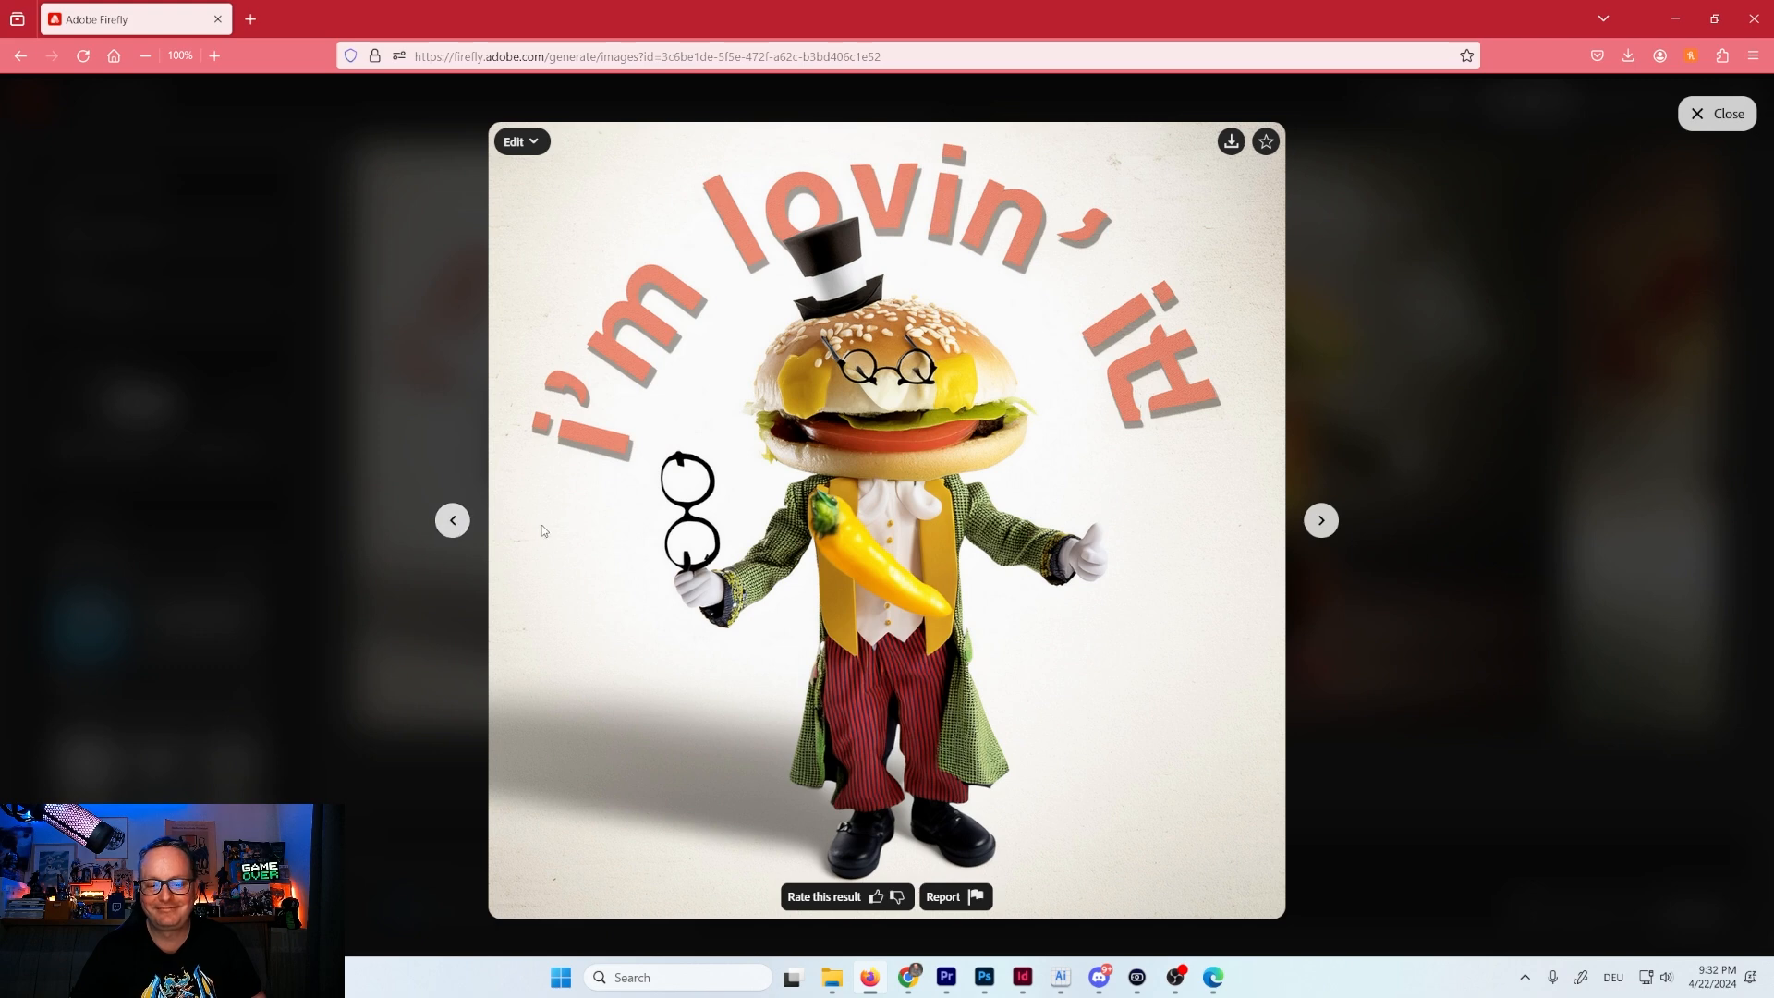
click(449, 522)
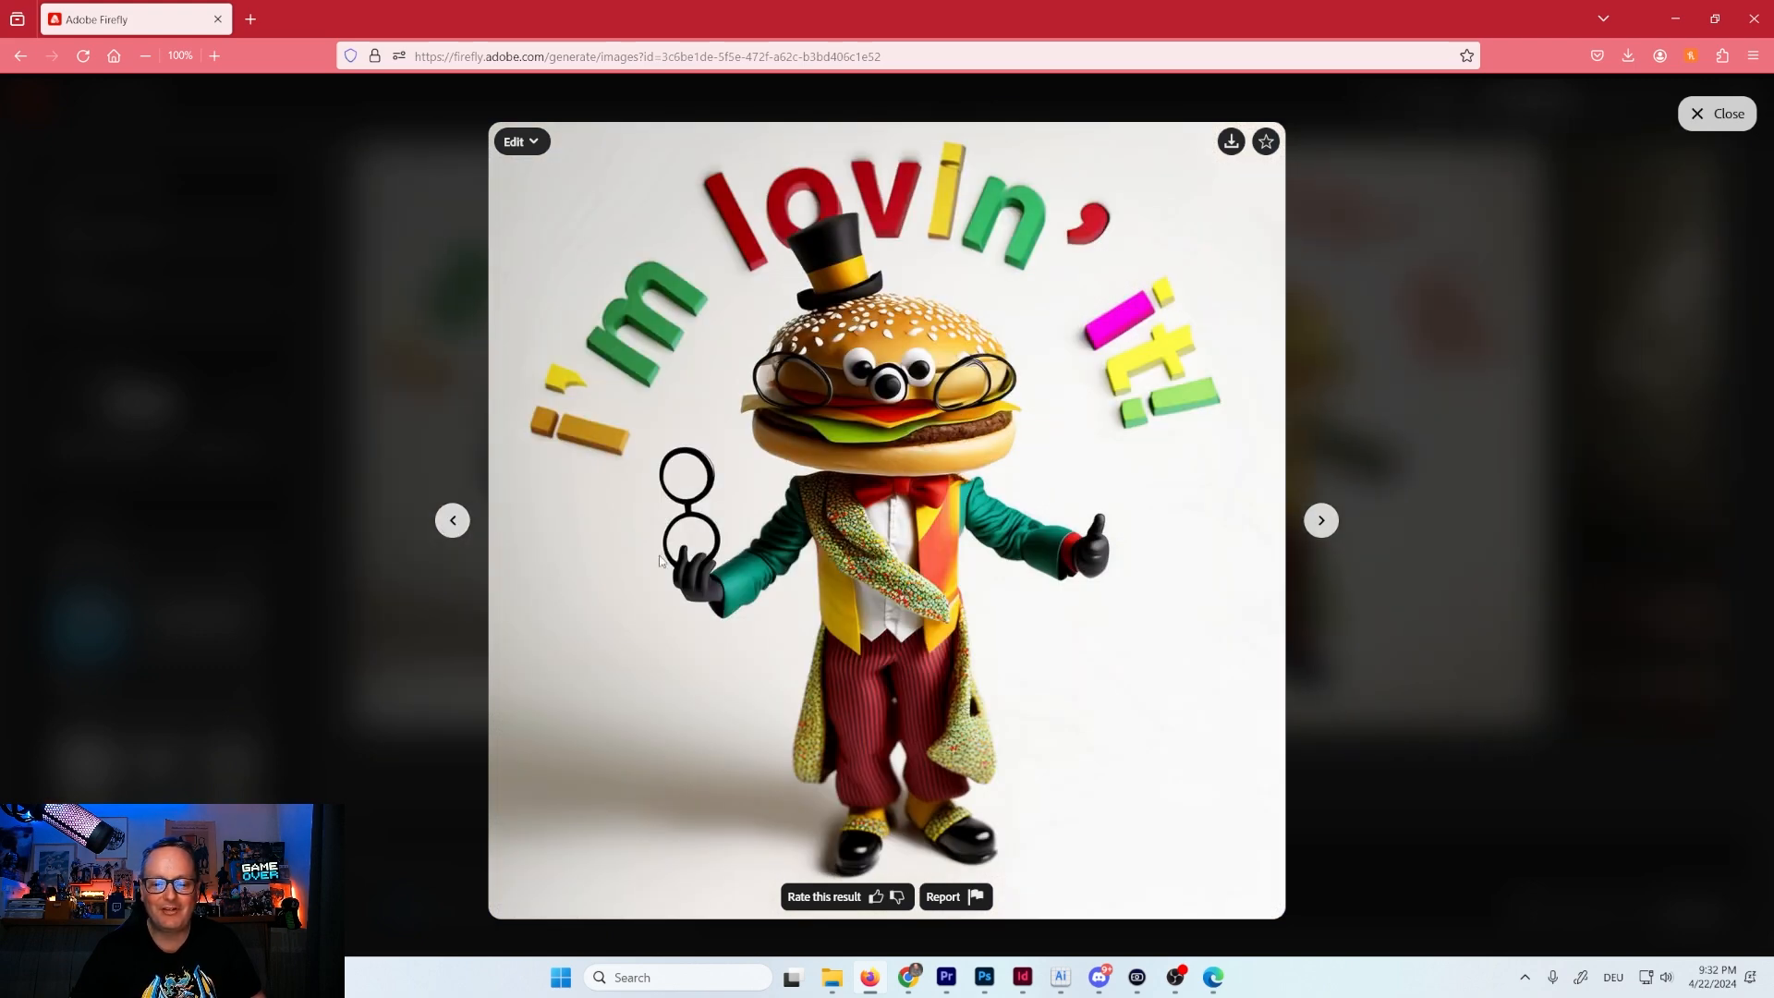
click(1232, 143)
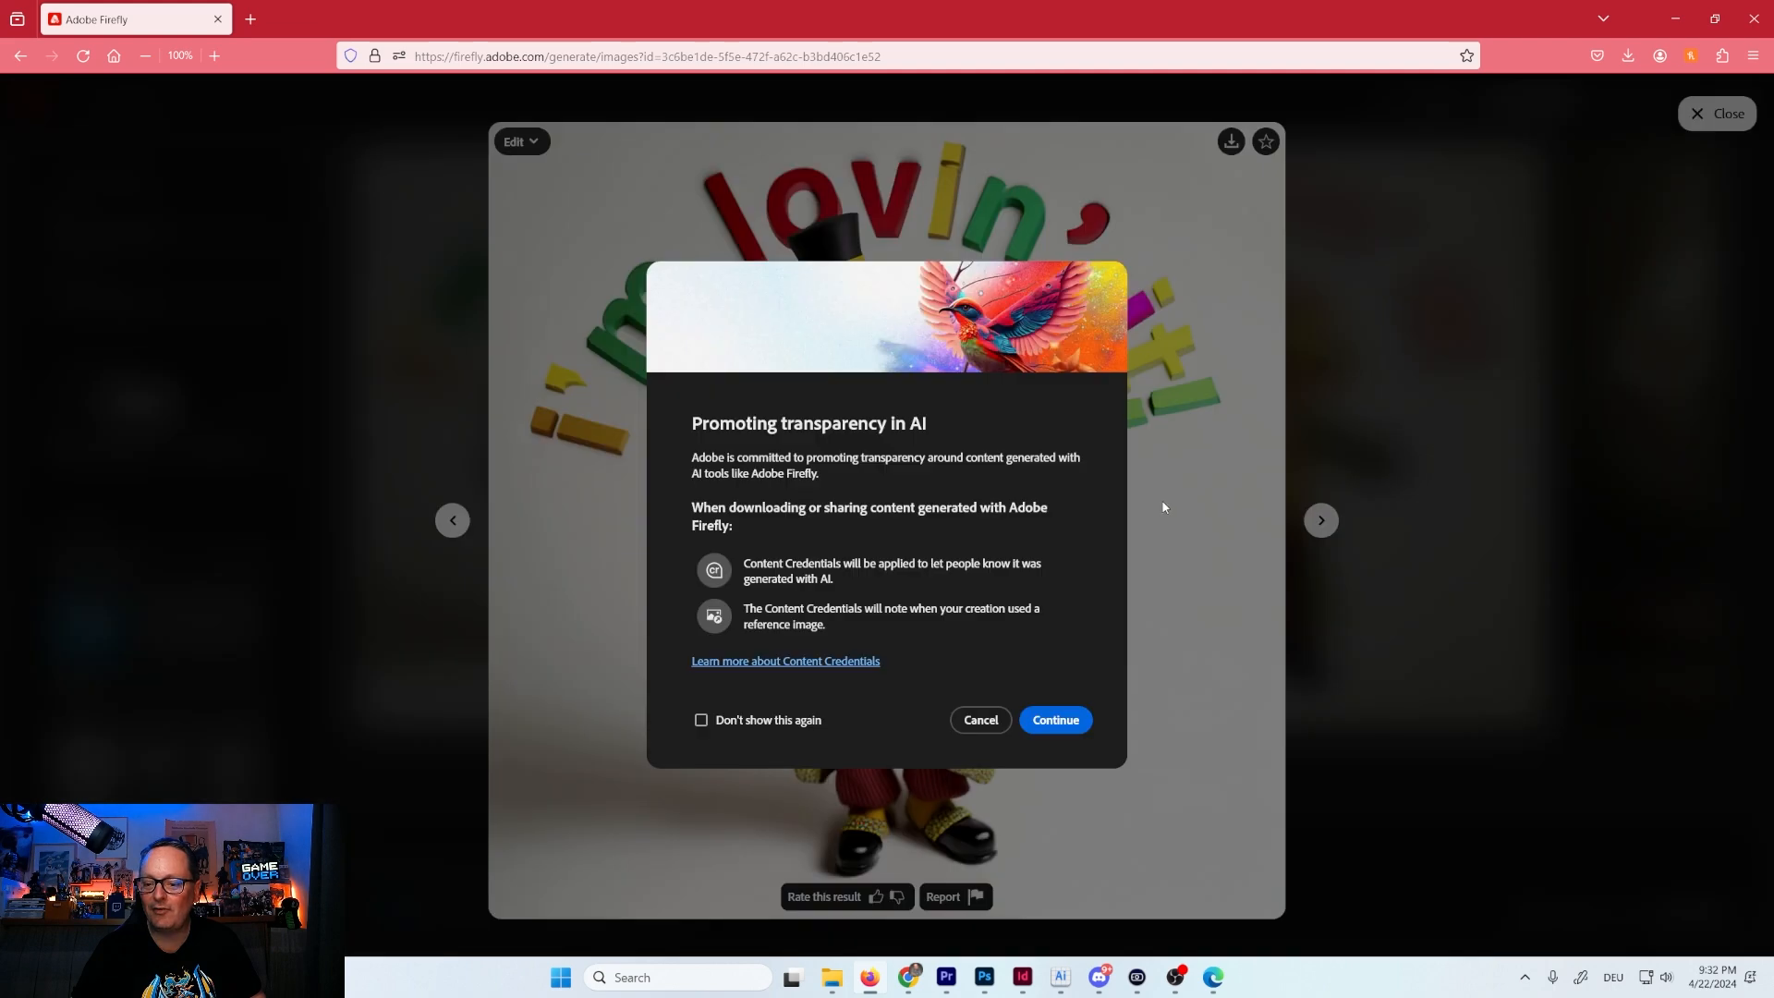
click(1075, 720)
click(1437, 784)
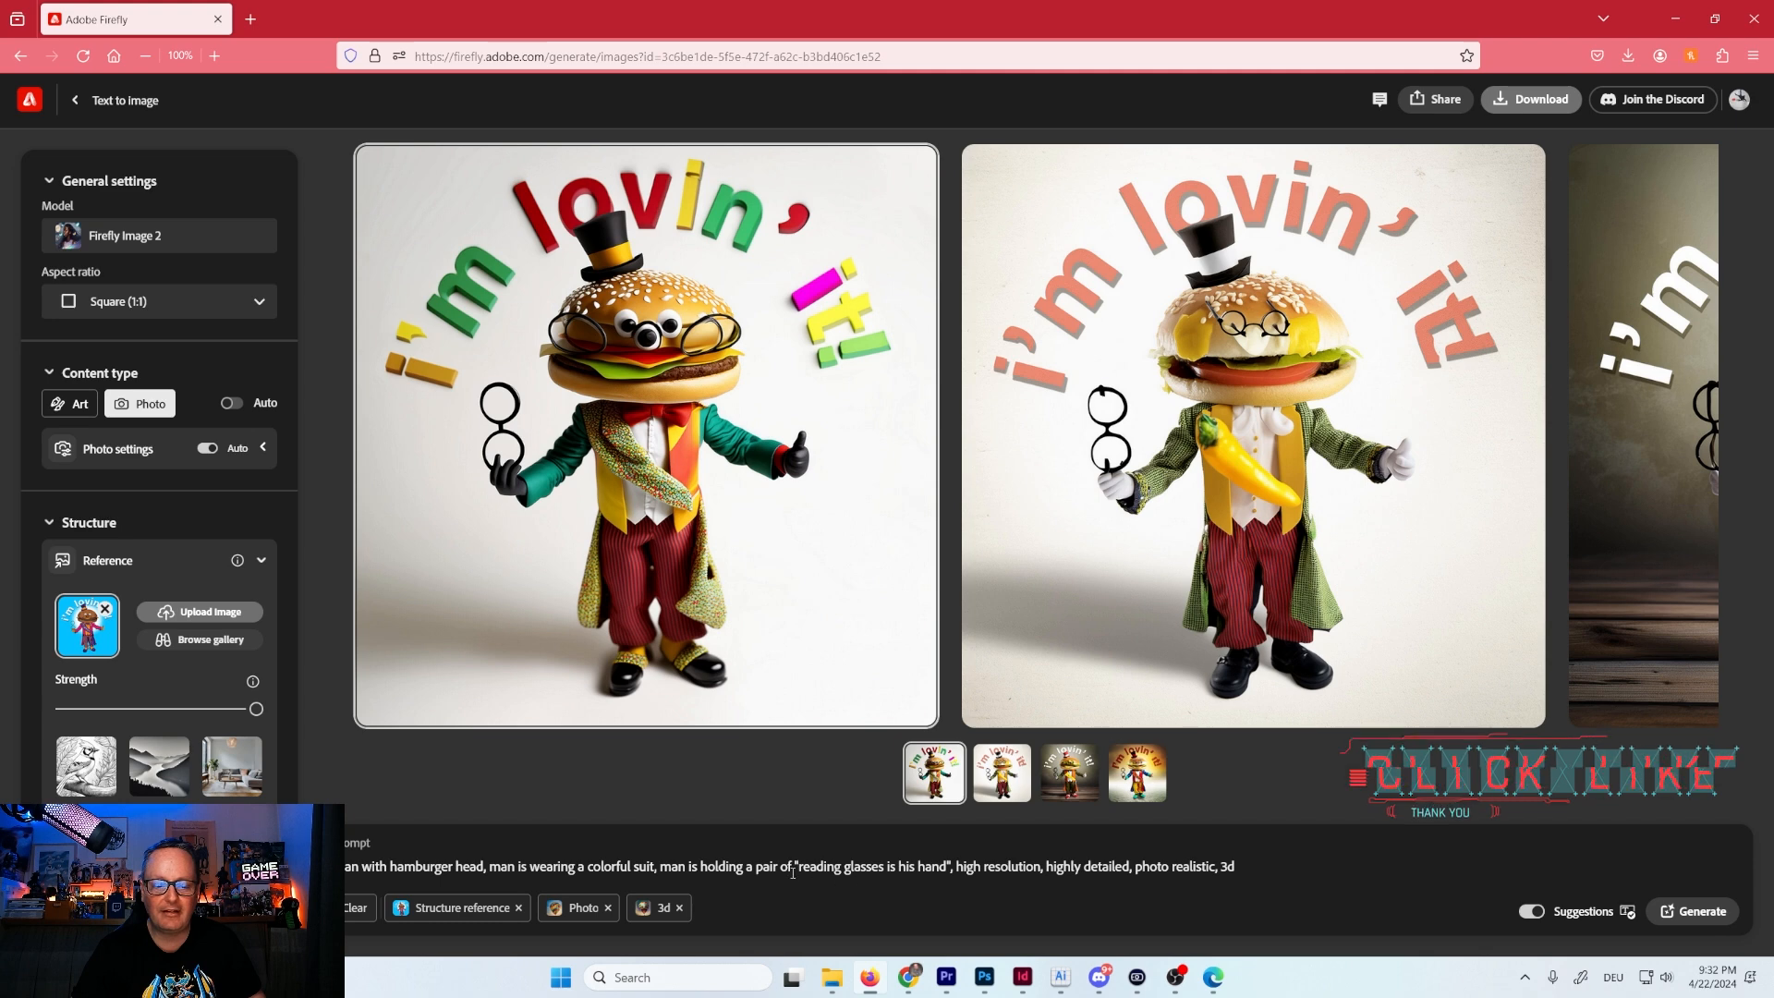
Change the suit in the prompt to "colorful clown suit", set the content type to Art, and generate a new set.
click(640, 867)
text(clow)
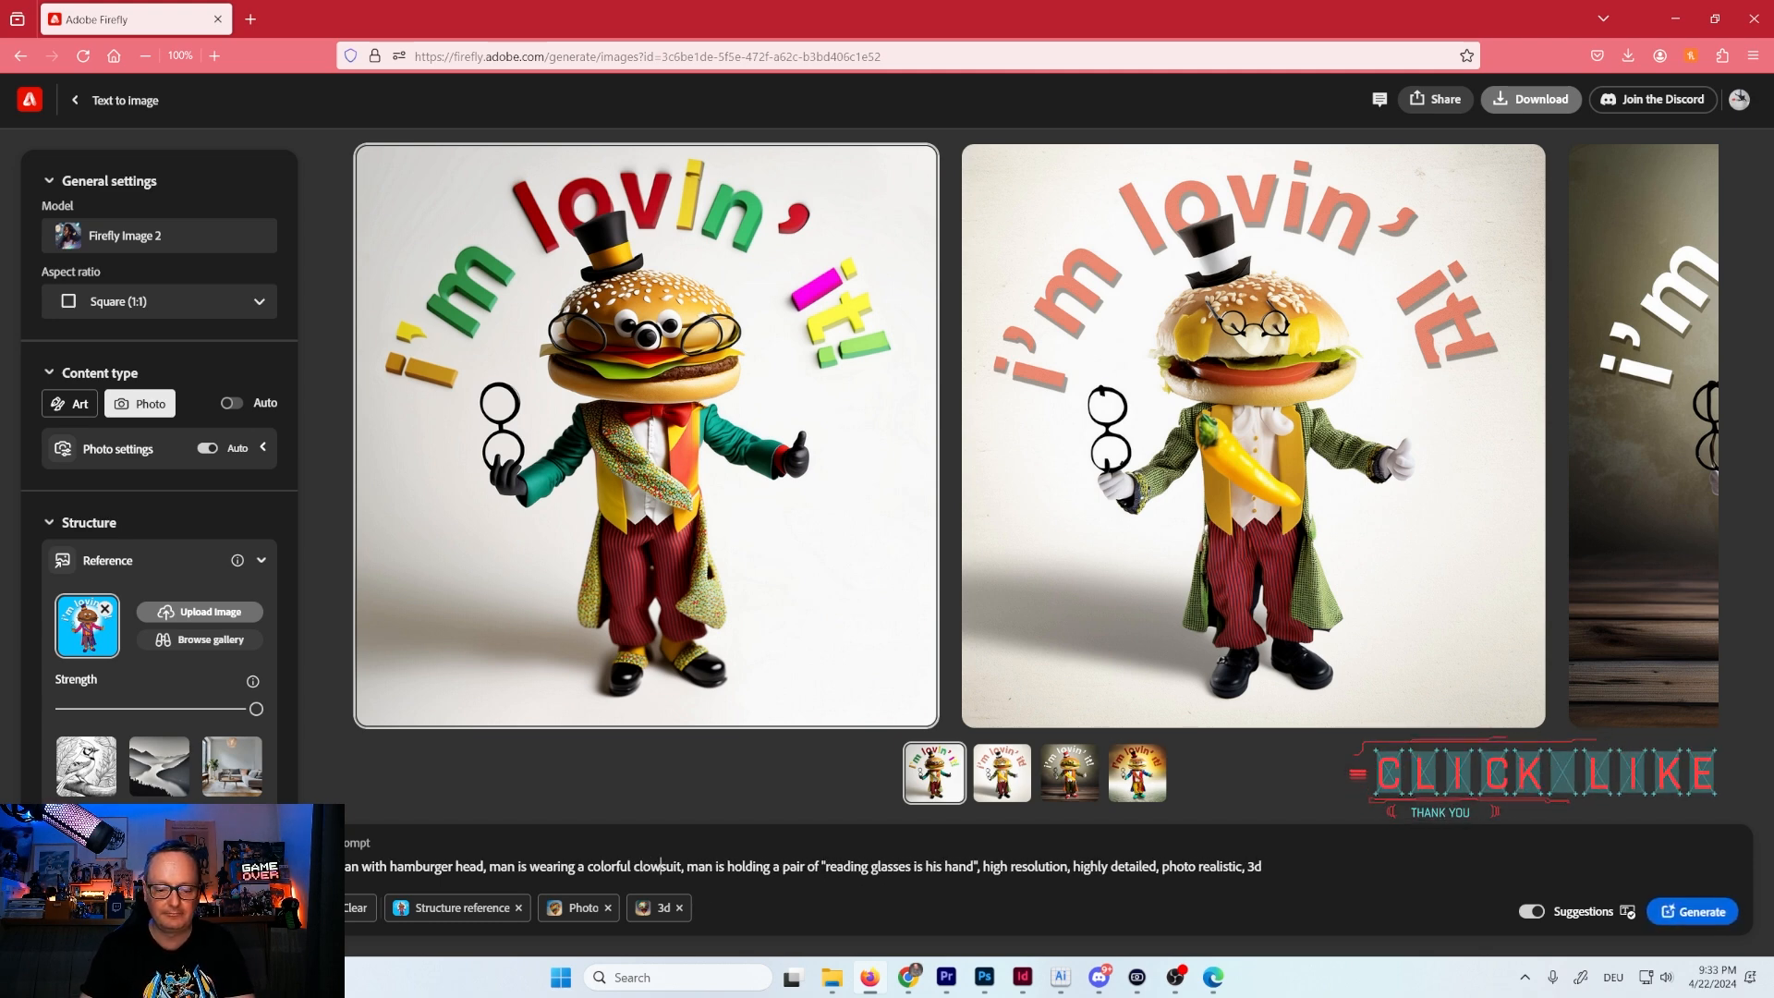
text(n)
click(92, 412)
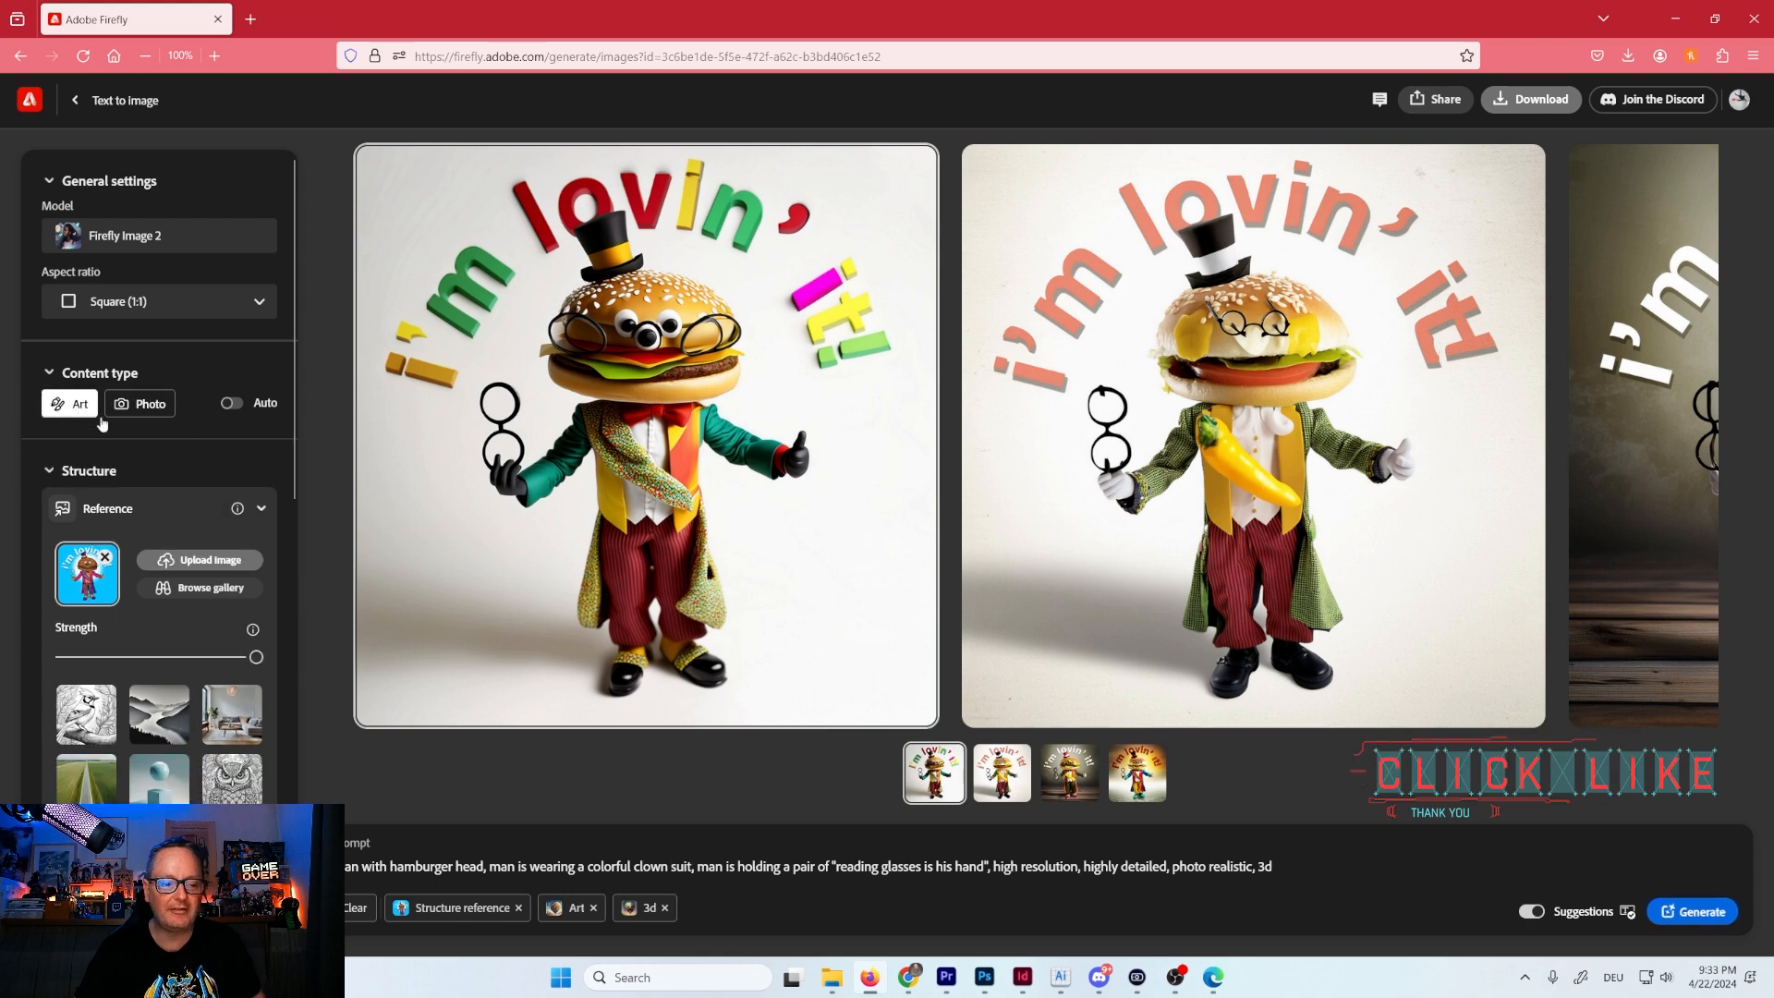
click(1694, 912)
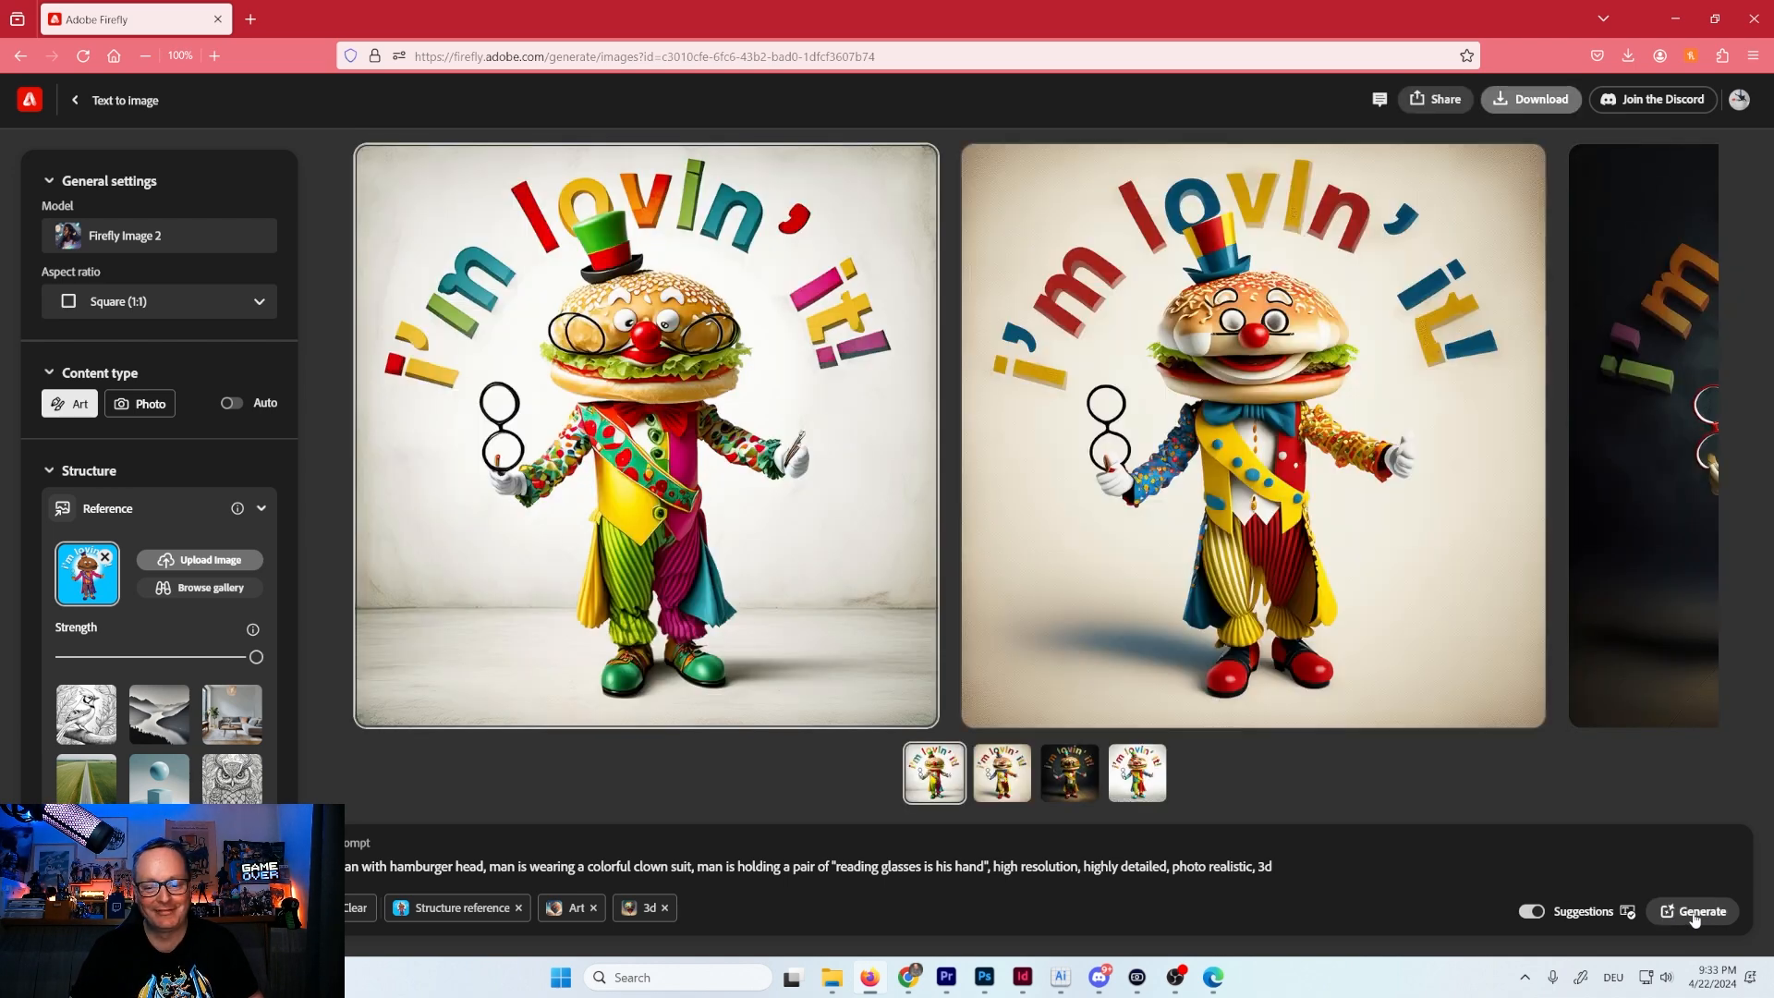
Enlarge the first clown-suit burger image, browse forward to the third one with the dark background, and download it.
click(805, 527)
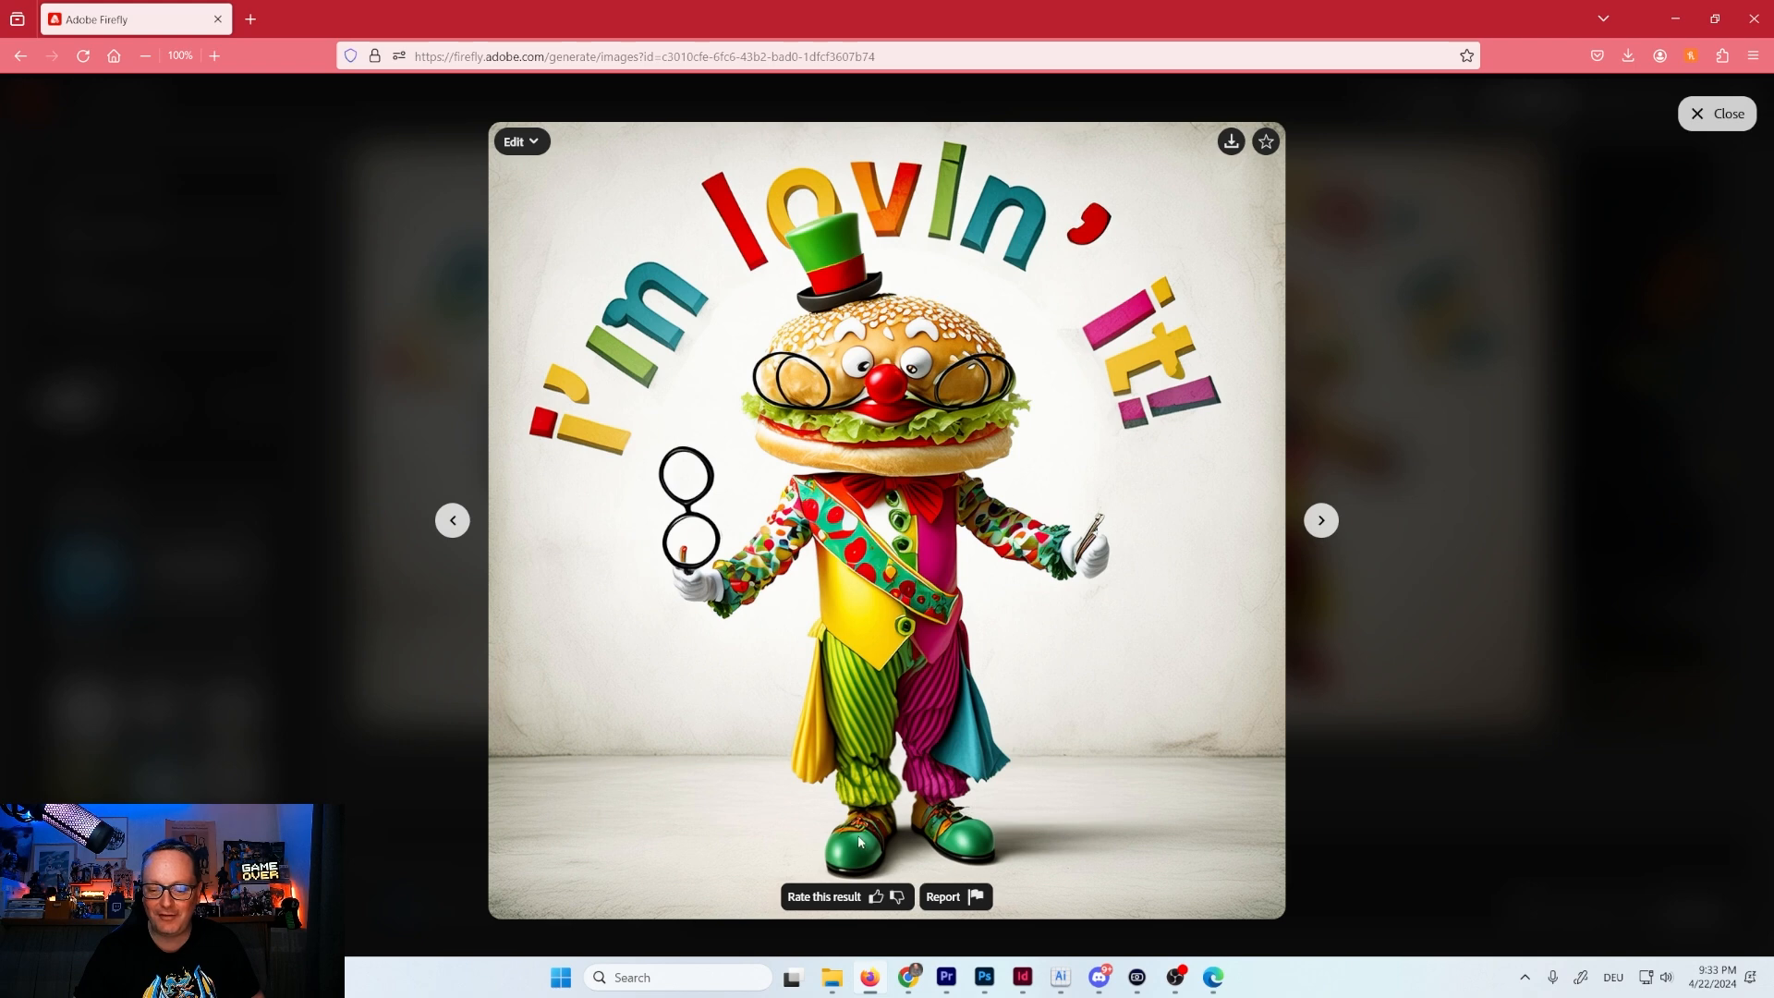
click(1322, 520)
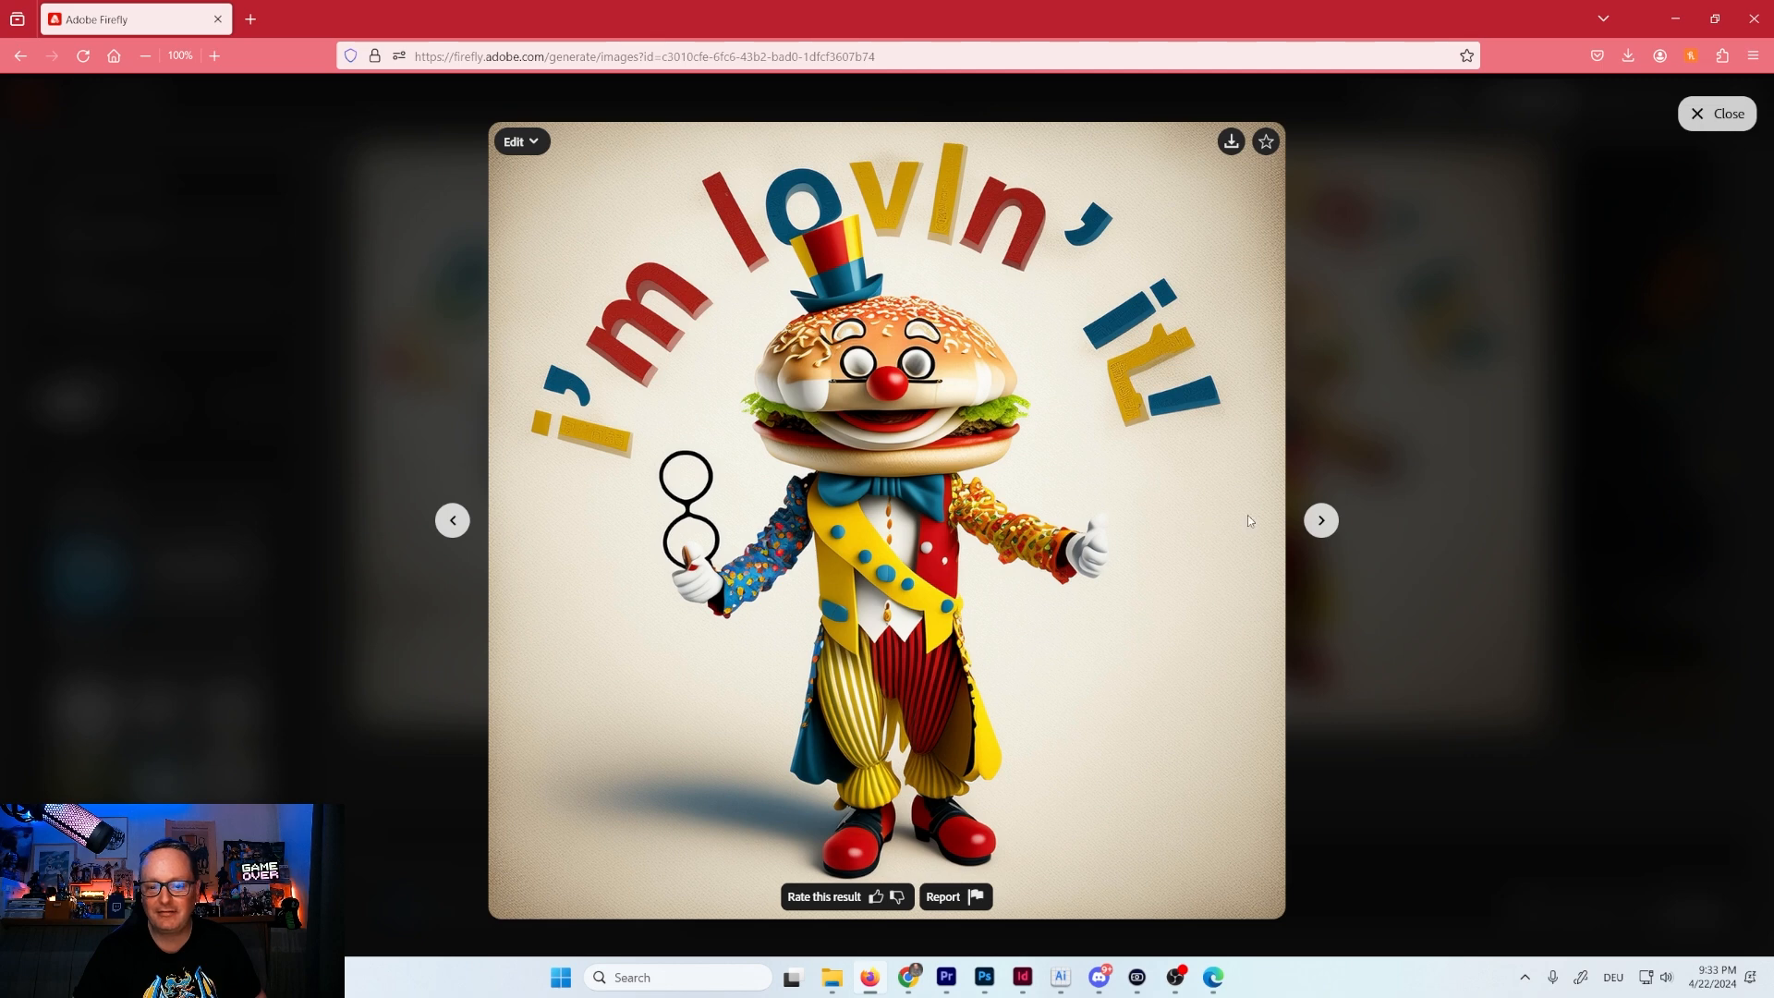
click(1323, 523)
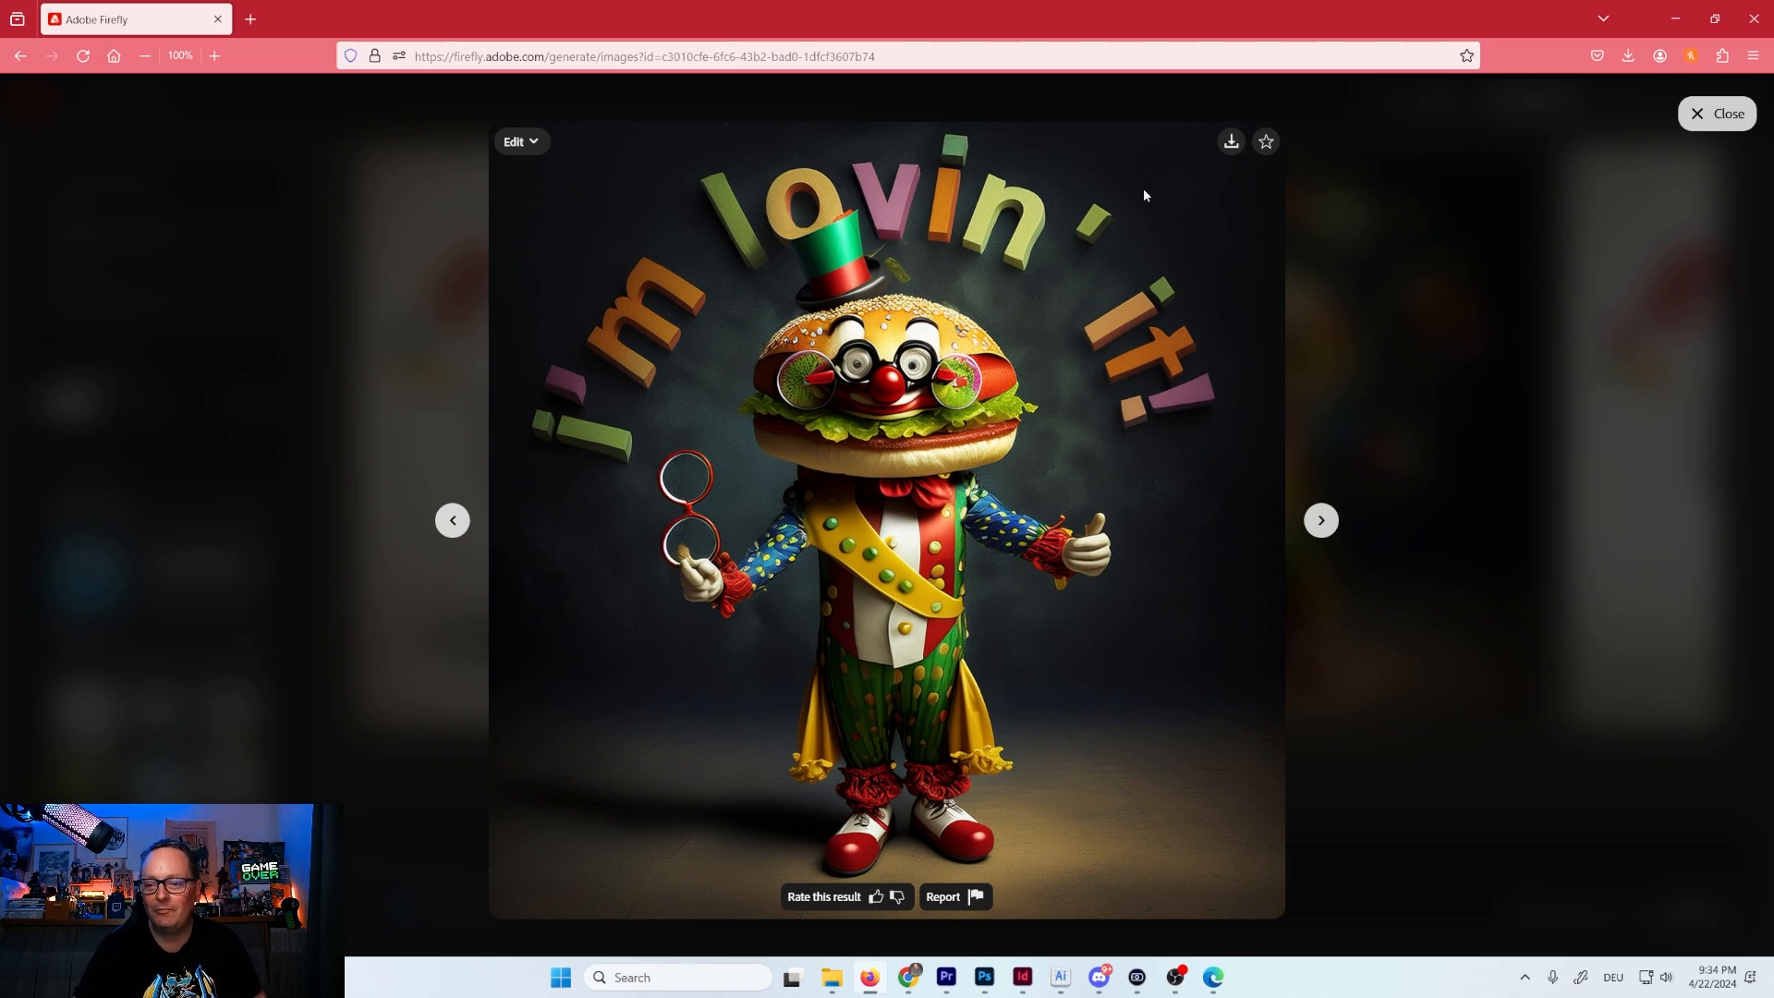
click(1229, 142)
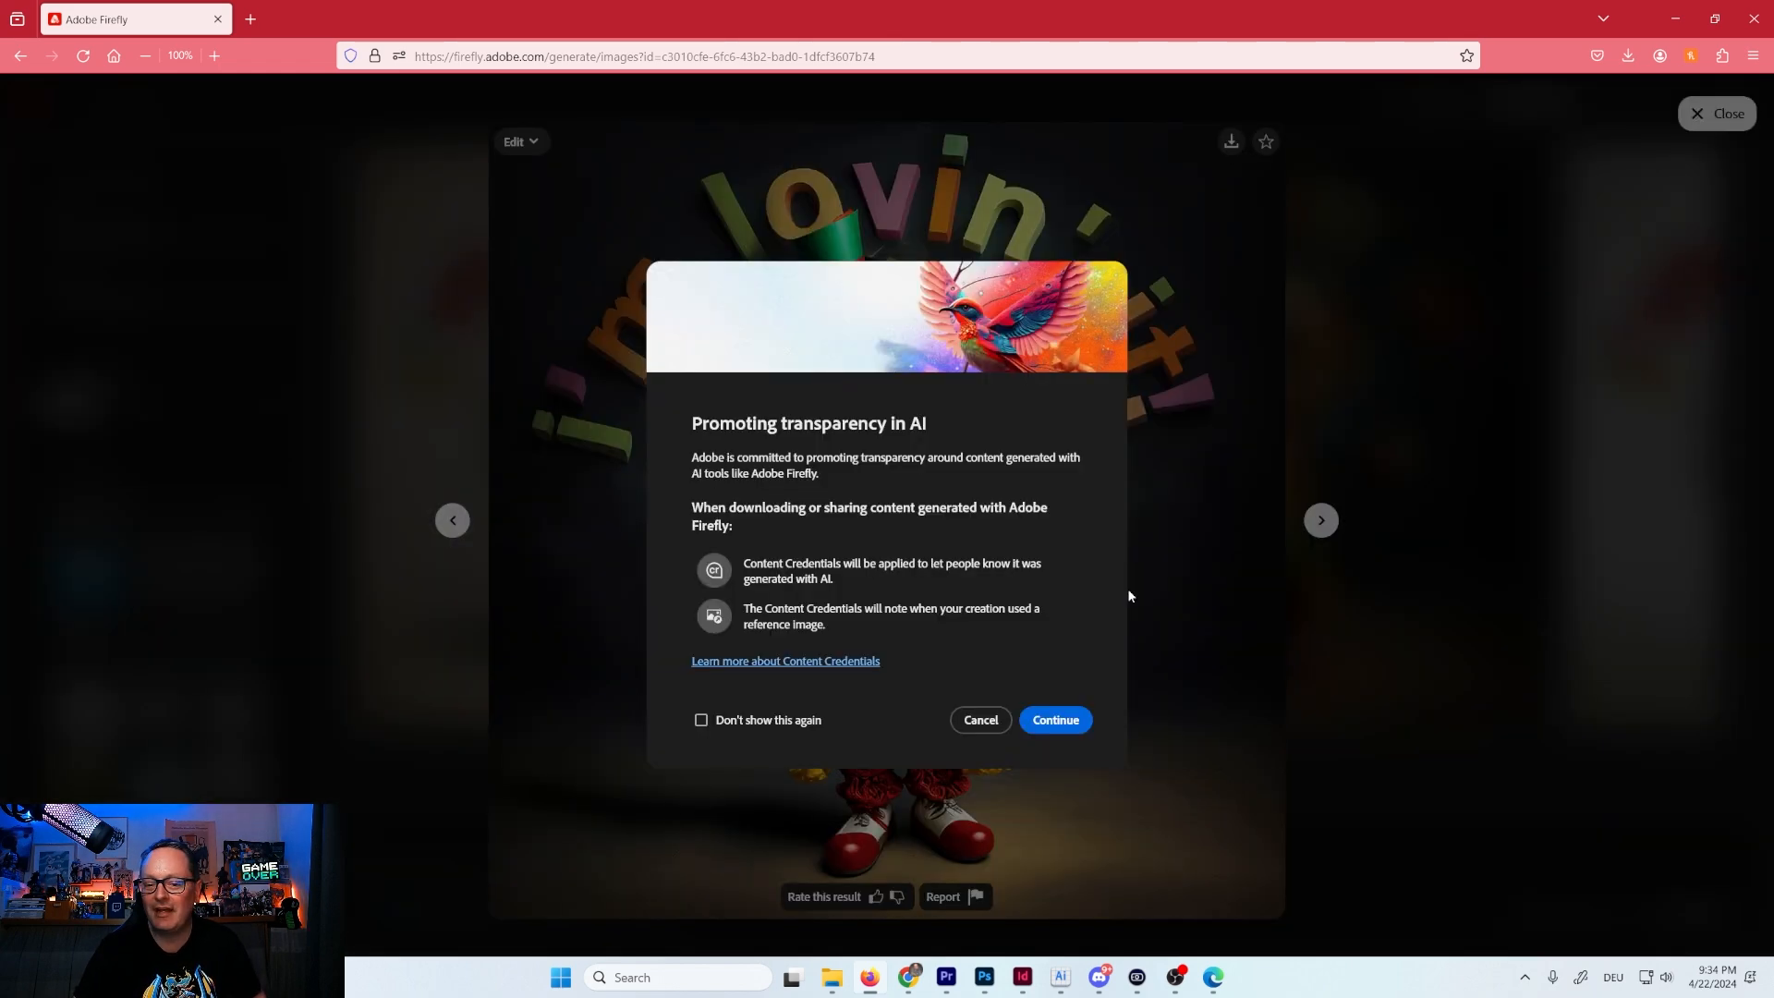
click(1054, 721)
Download the fourth clown-suit burger image, move on to the first one, and close the enlarged view.
click(1321, 521)
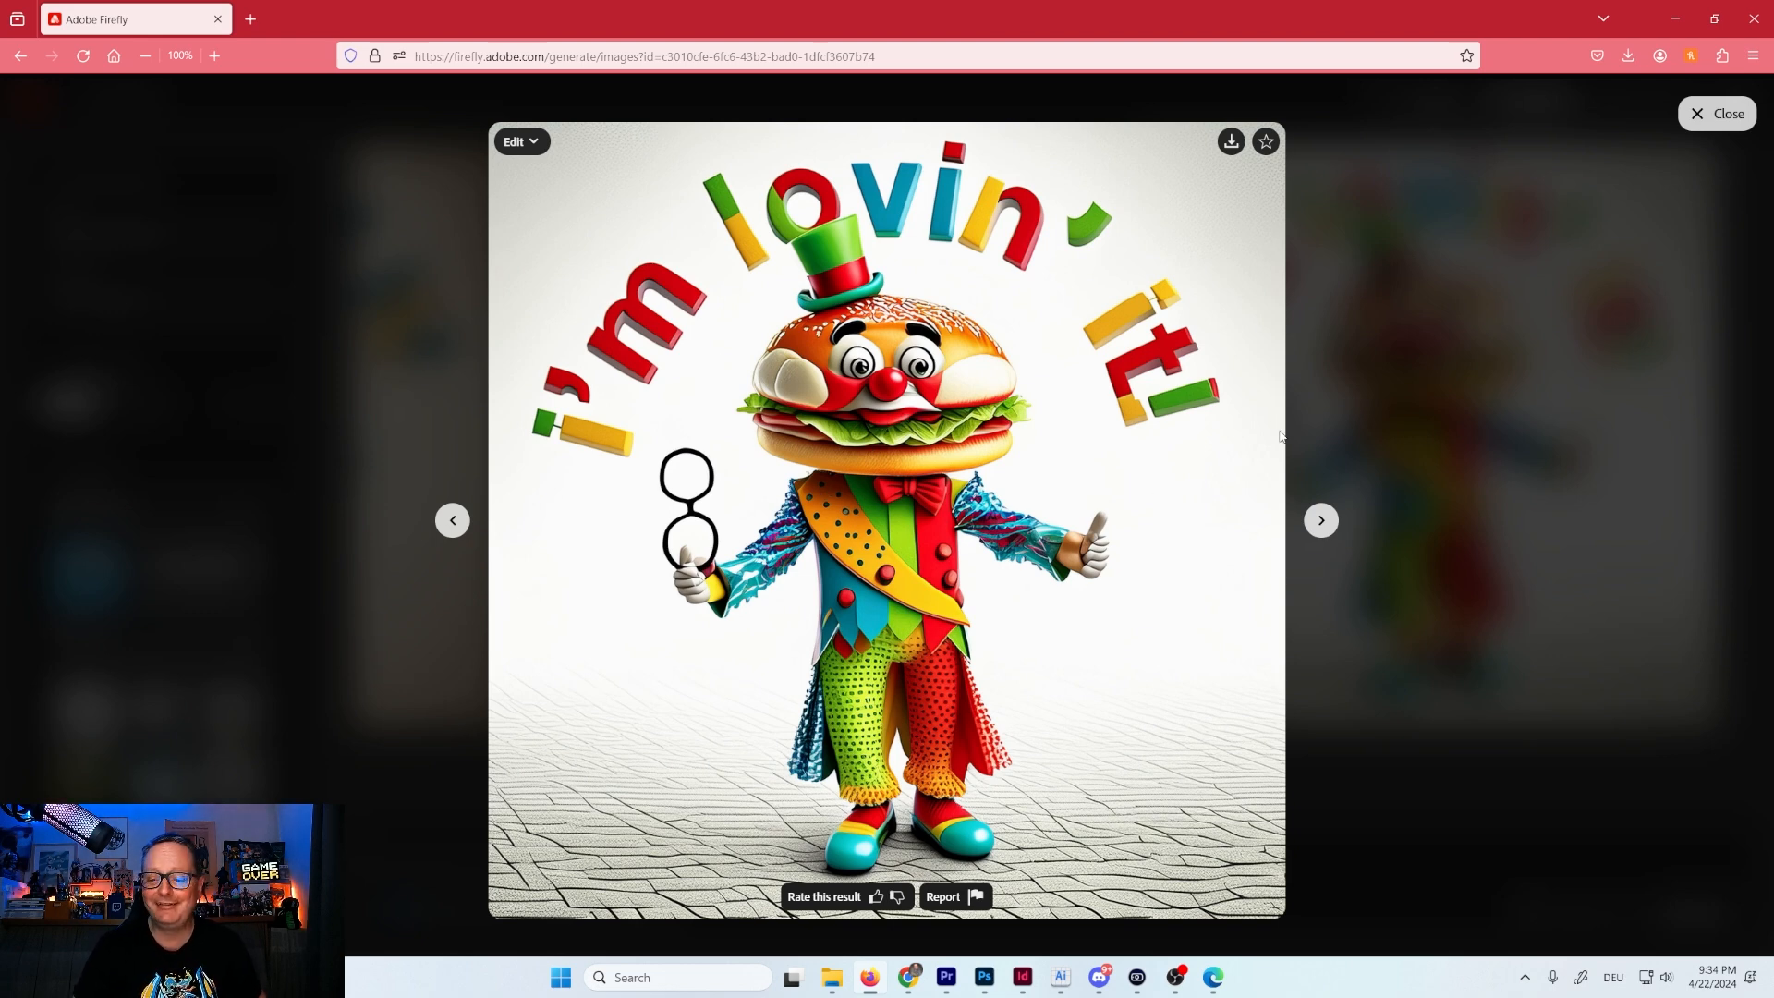
click(1230, 142)
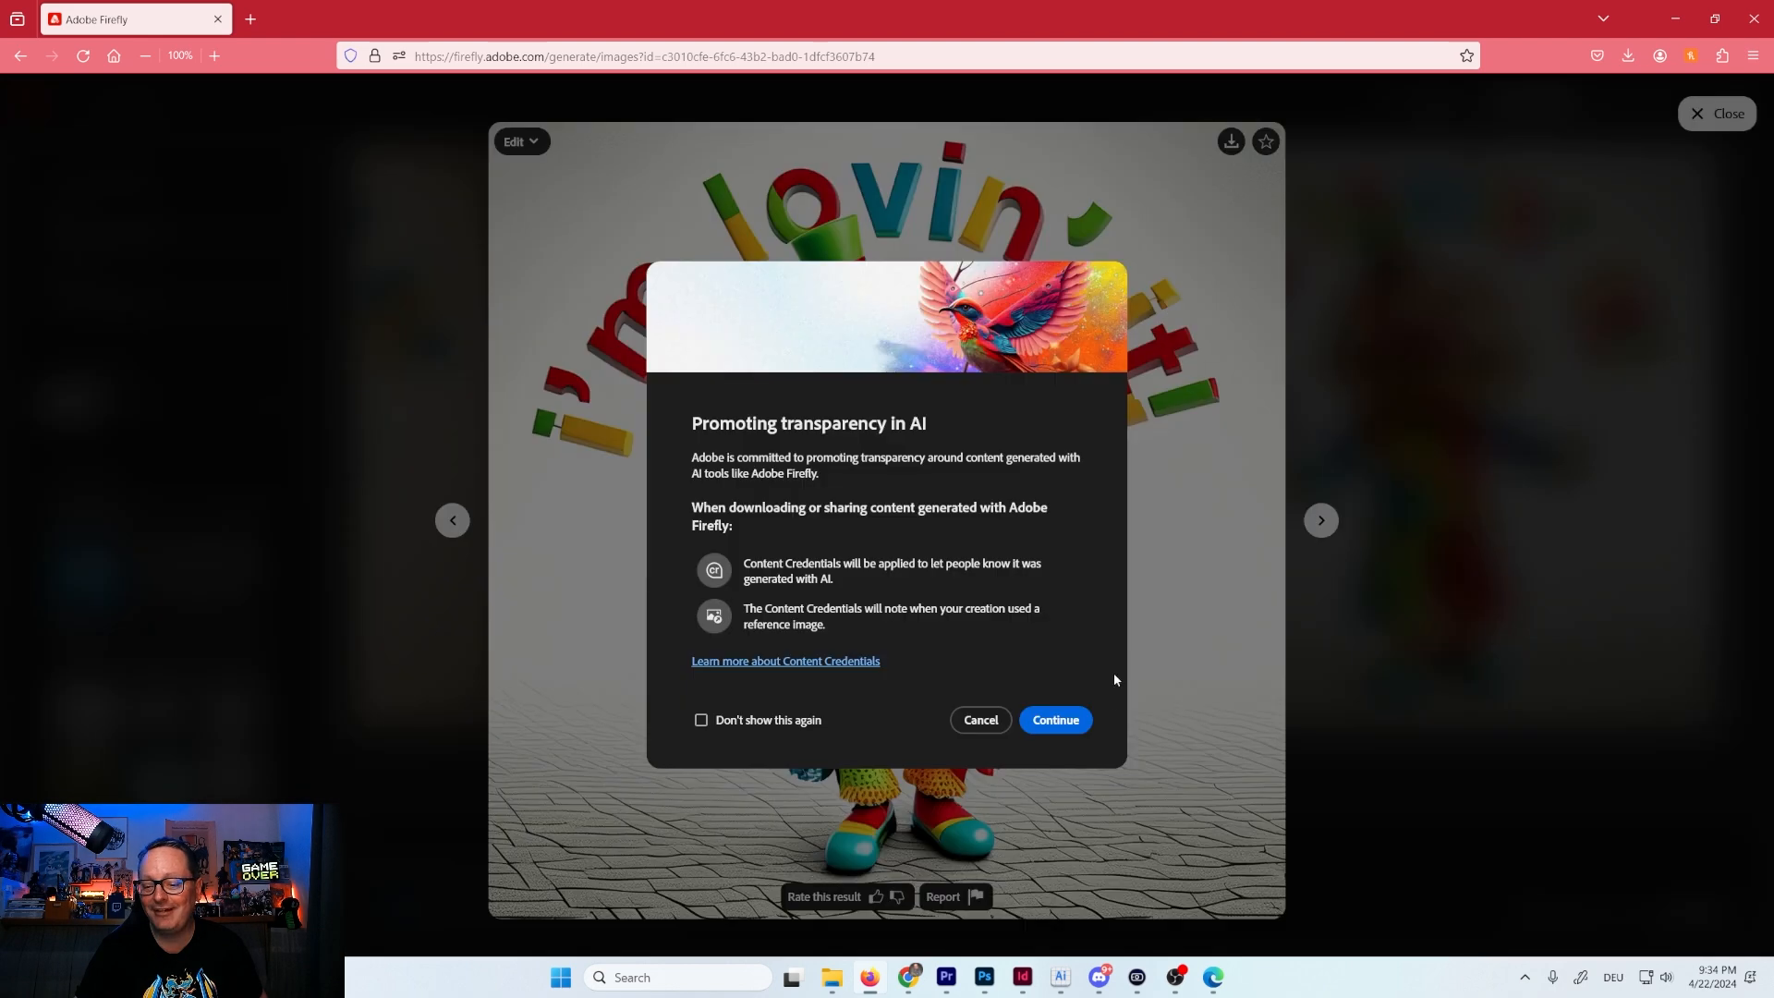
click(1055, 719)
click(1321, 520)
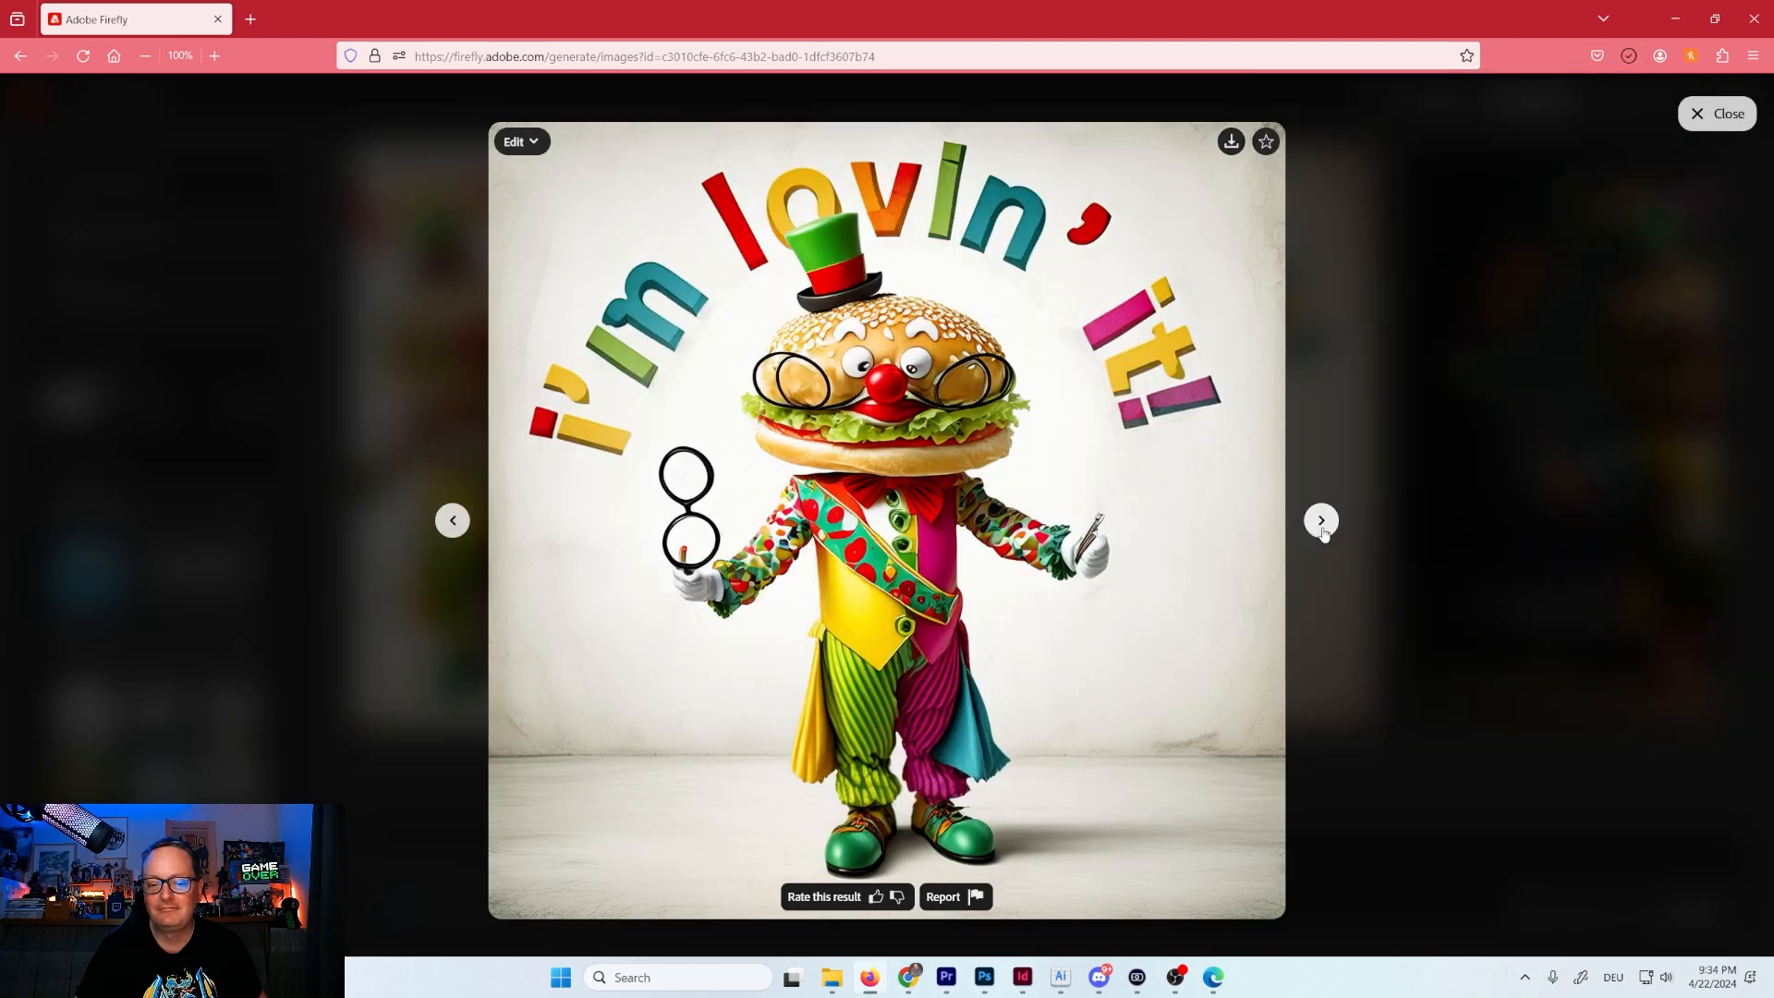
click(1368, 821)
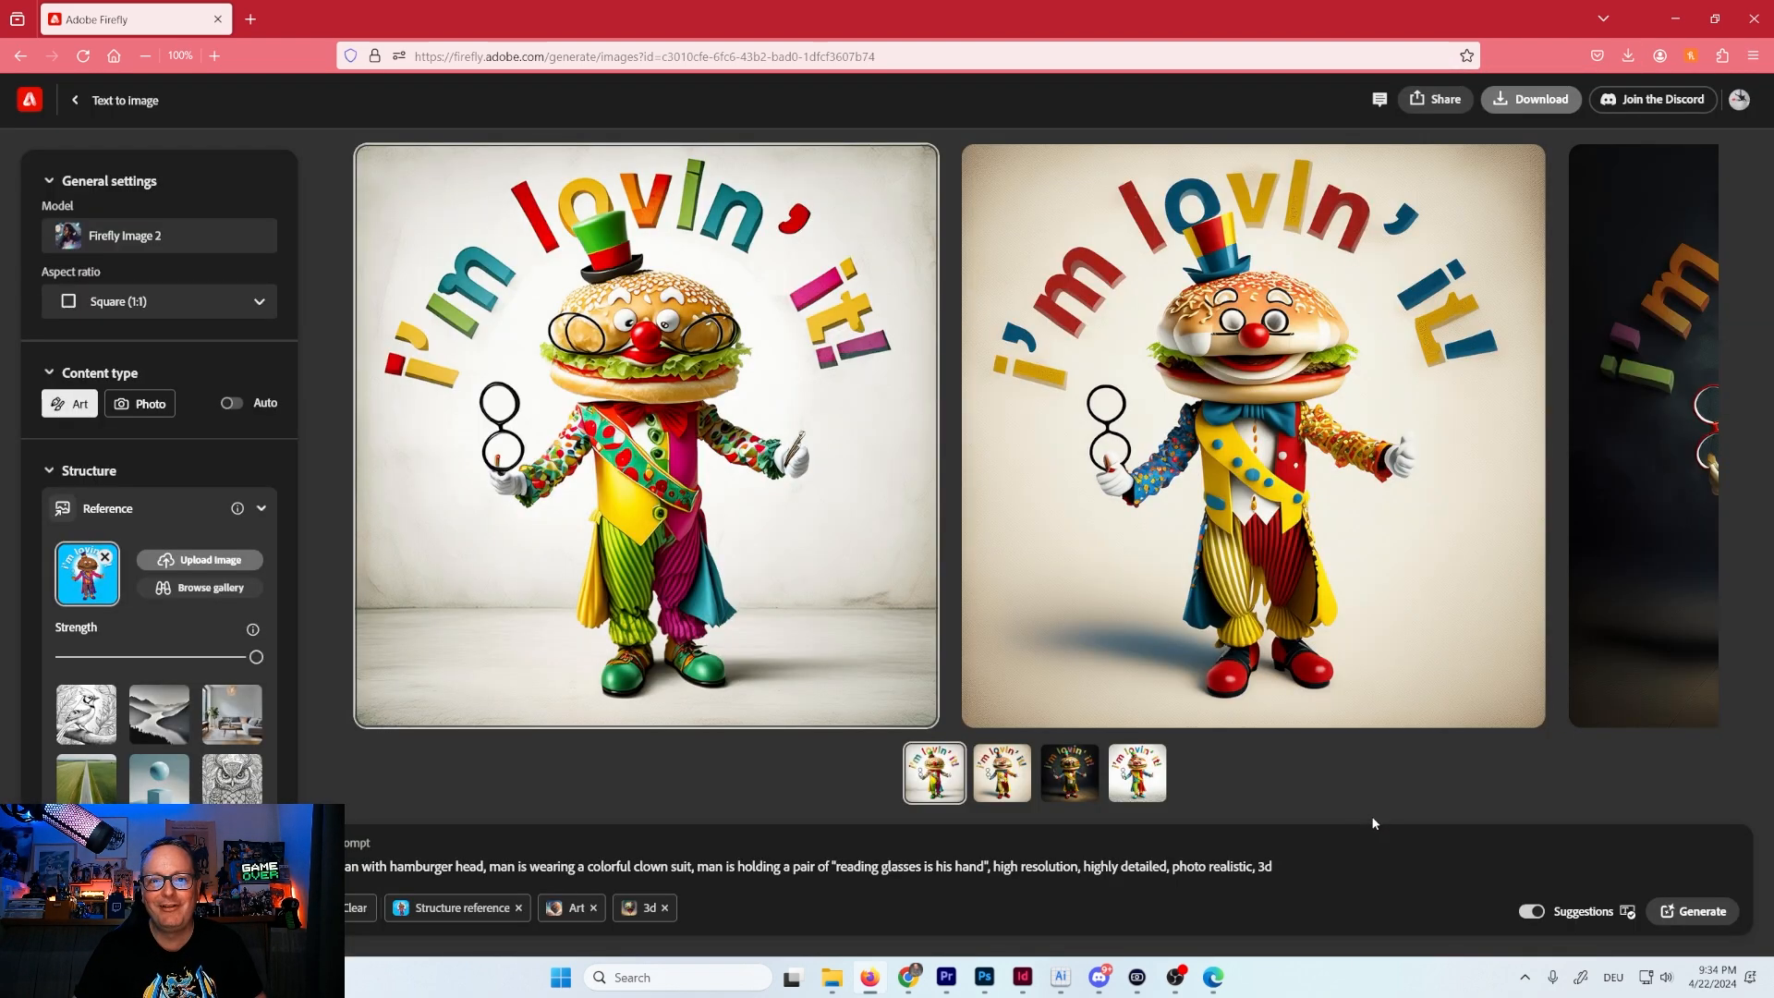